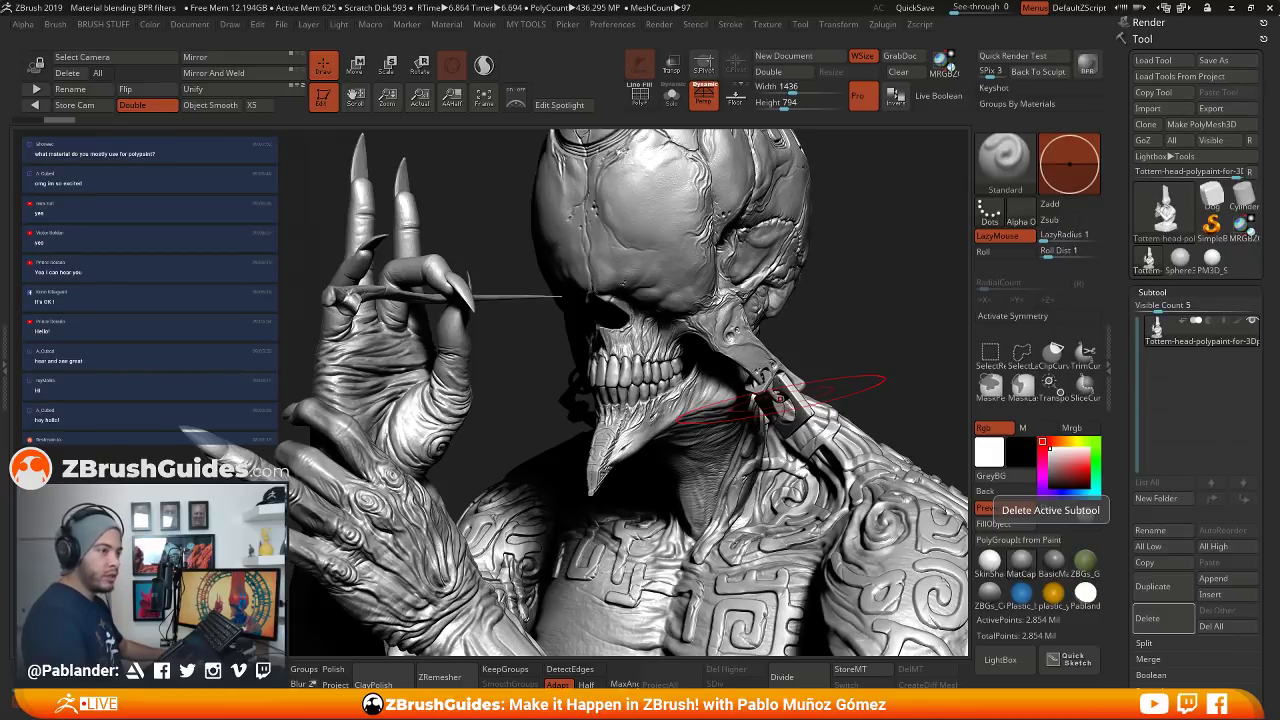
Switch to the browser and open the Leucotom Cavalier topic from the ZBrushCentral featured artwork
{"action": "key", "text": "alt+Tab"}
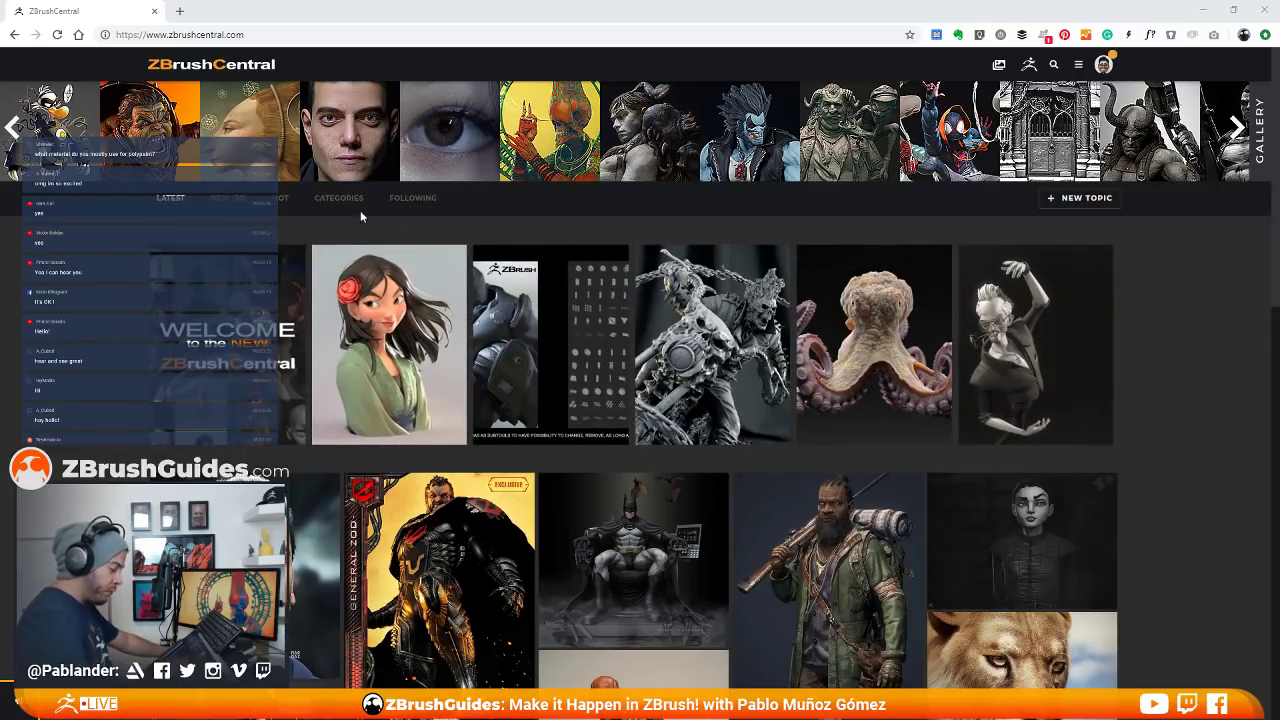
{"action": "scroll", "coordinate": [294, 297], "scroll_direction": "down", "scroll_amount": 2}
{"action": "scroll", "coordinate": [280, 320], "scroll_direction": "up", "scroll_amount": 2}
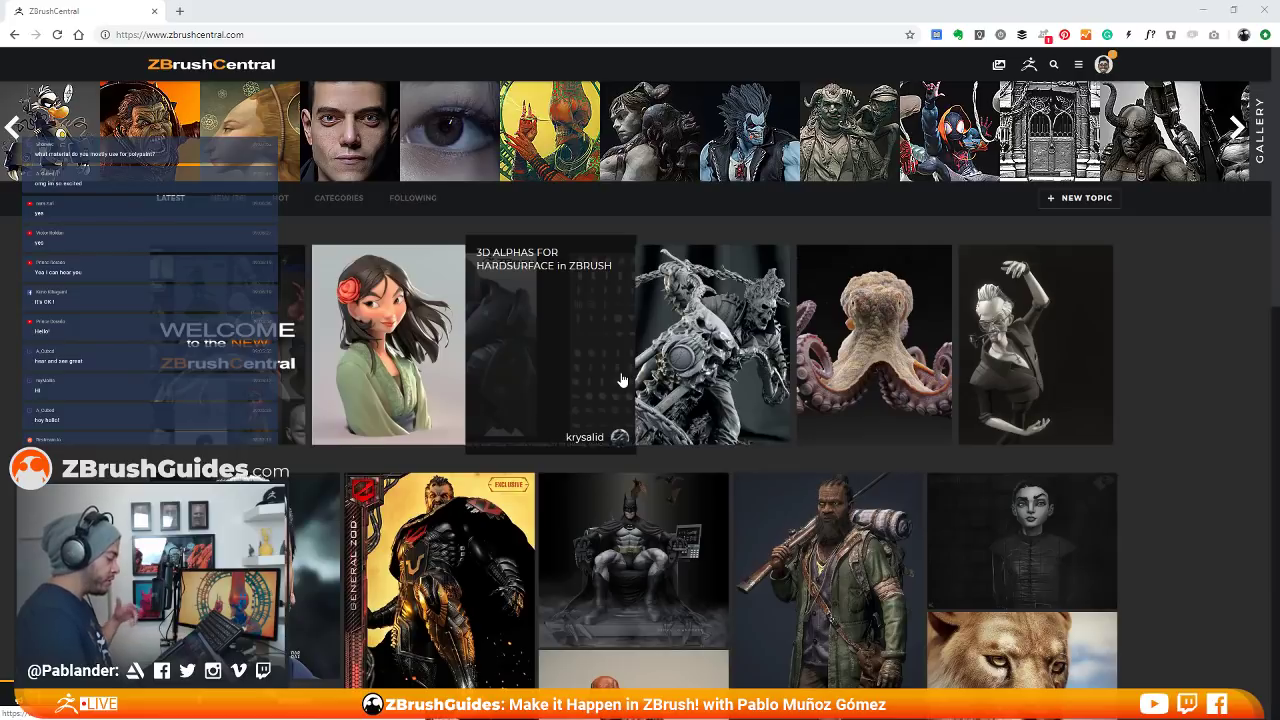
{"action": "left_click", "coordinate": [715, 280]}
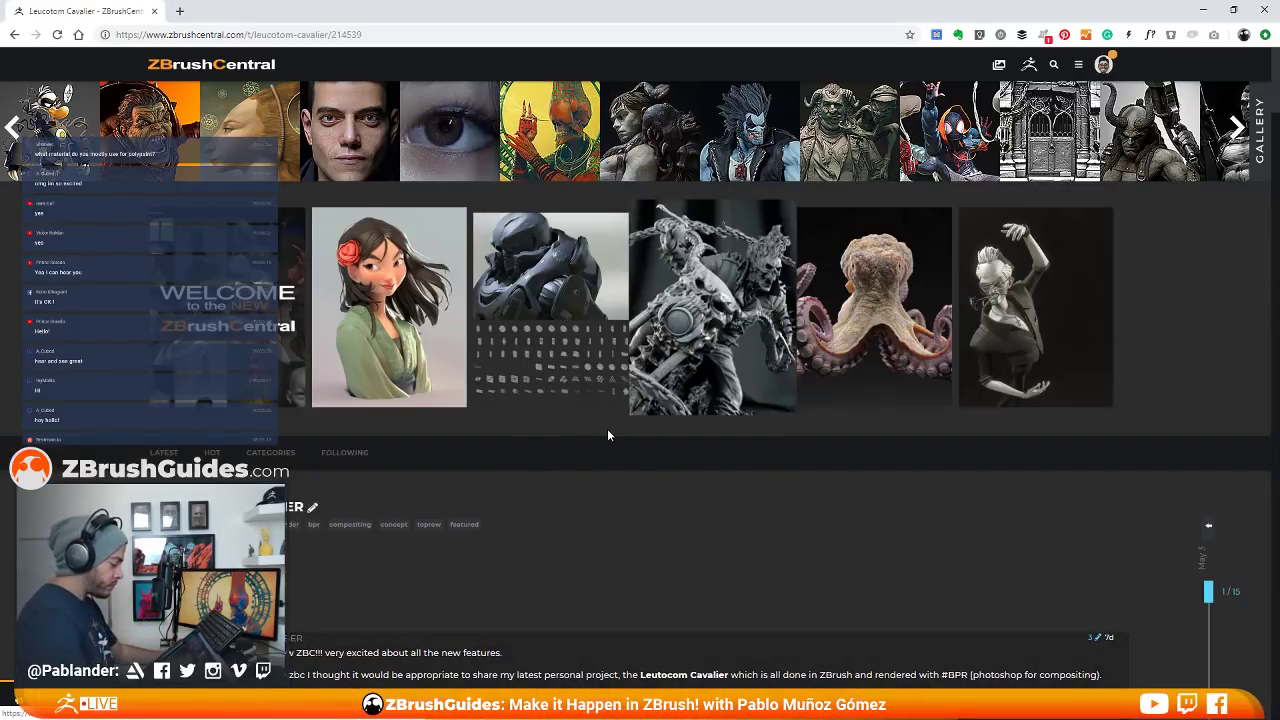
Examine the topic's final red render, the colour variation tests, the alternative gold render and the ZBrush model image
{"action": "scroll", "coordinate": [654, 440], "scroll_direction": "down", "scroll_amount": 7}
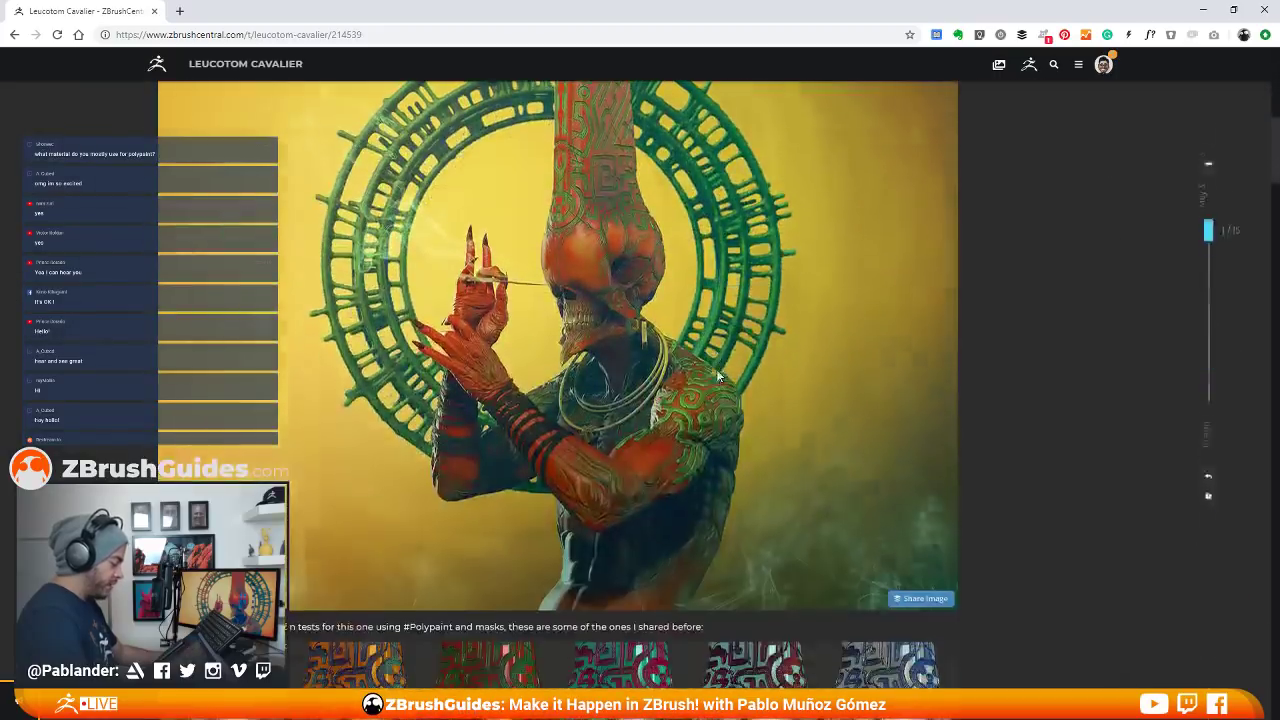
{"action": "scroll", "coordinate": [716, 369], "scroll_direction": "up", "scroll_amount": 1}
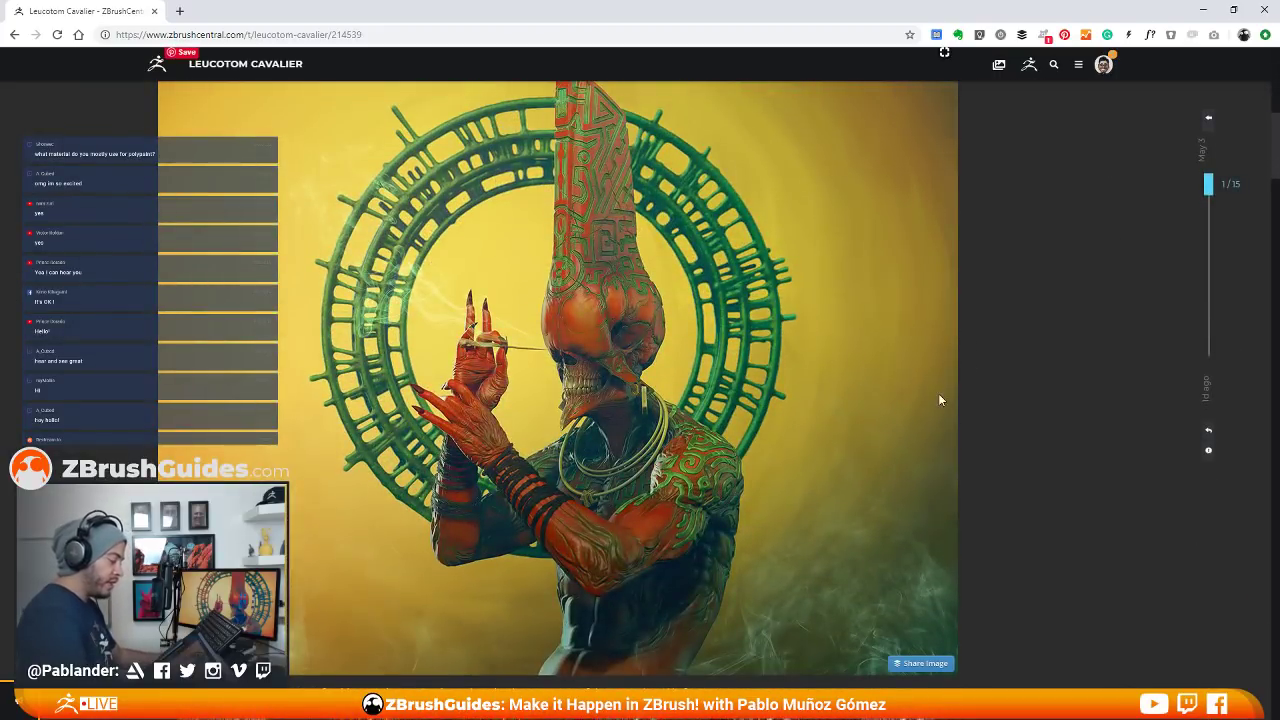
{"action": "scroll", "coordinate": [929, 416], "scroll_direction": "down", "scroll_amount": 6}
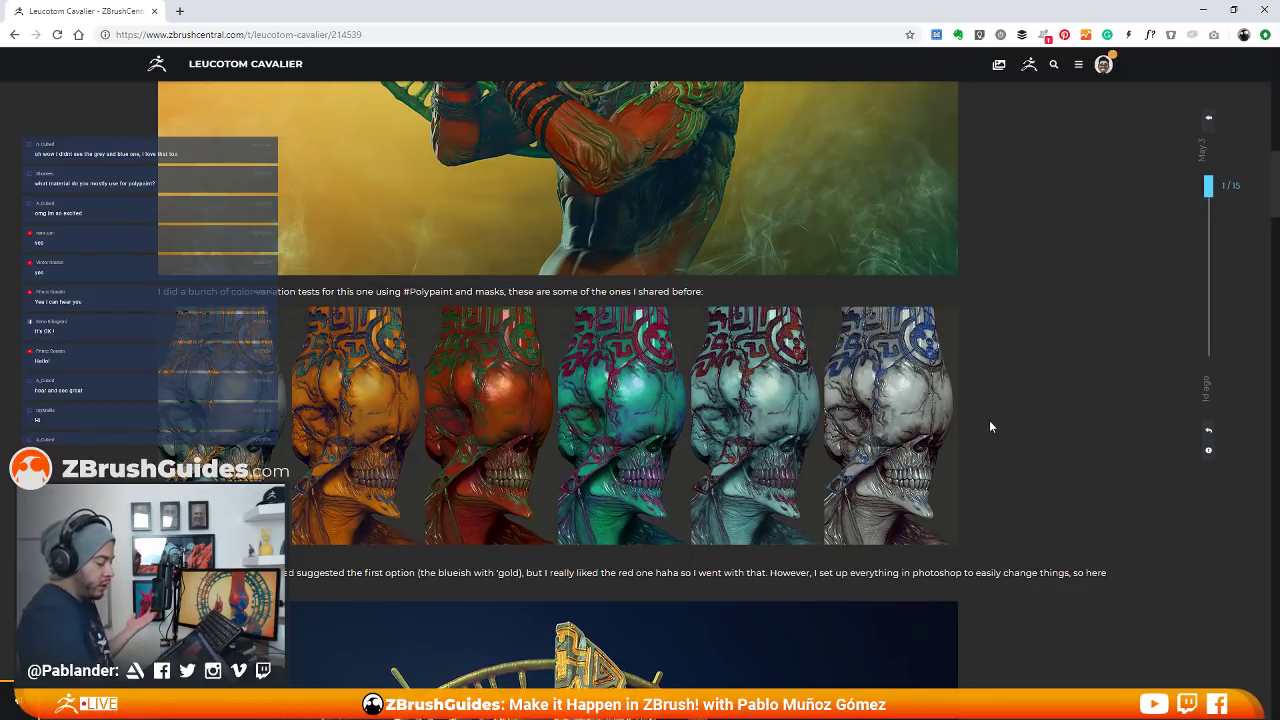
{"action": "scroll", "coordinate": [990, 427], "scroll_direction": "down", "scroll_amount": 5}
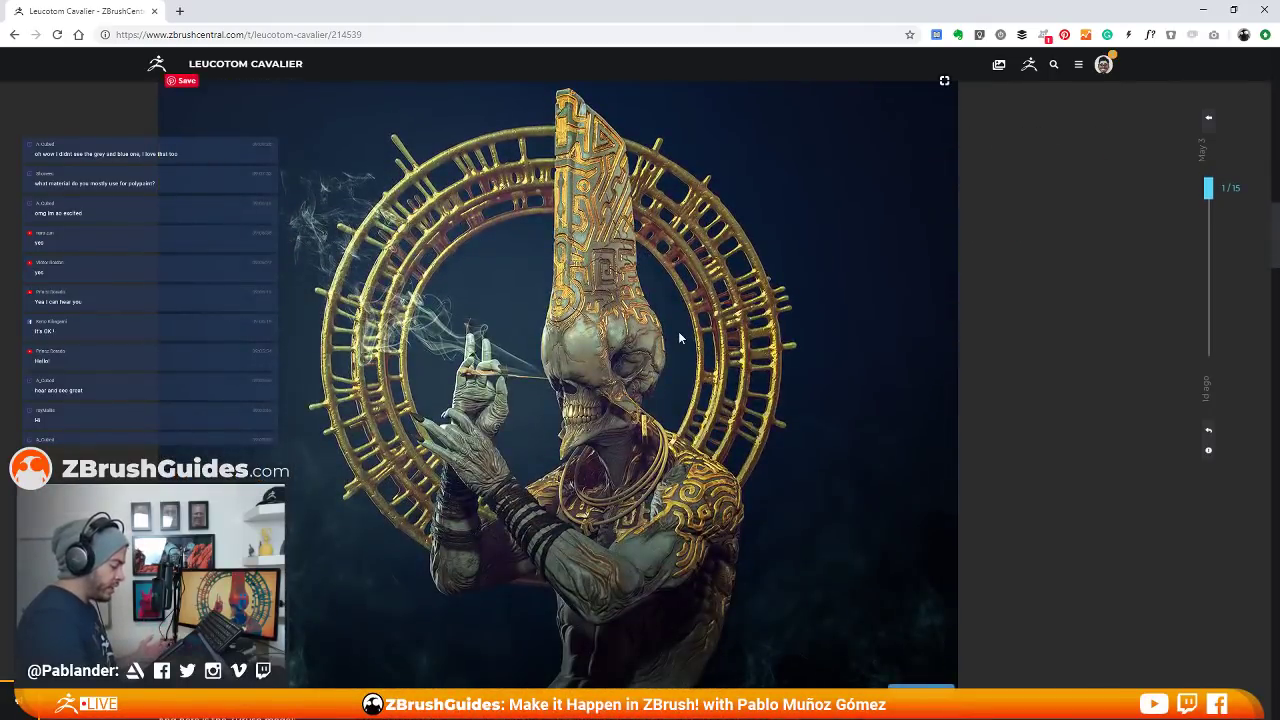
{"action": "scroll", "coordinate": [673, 480], "scroll_direction": "up", "scroll_amount": 4}
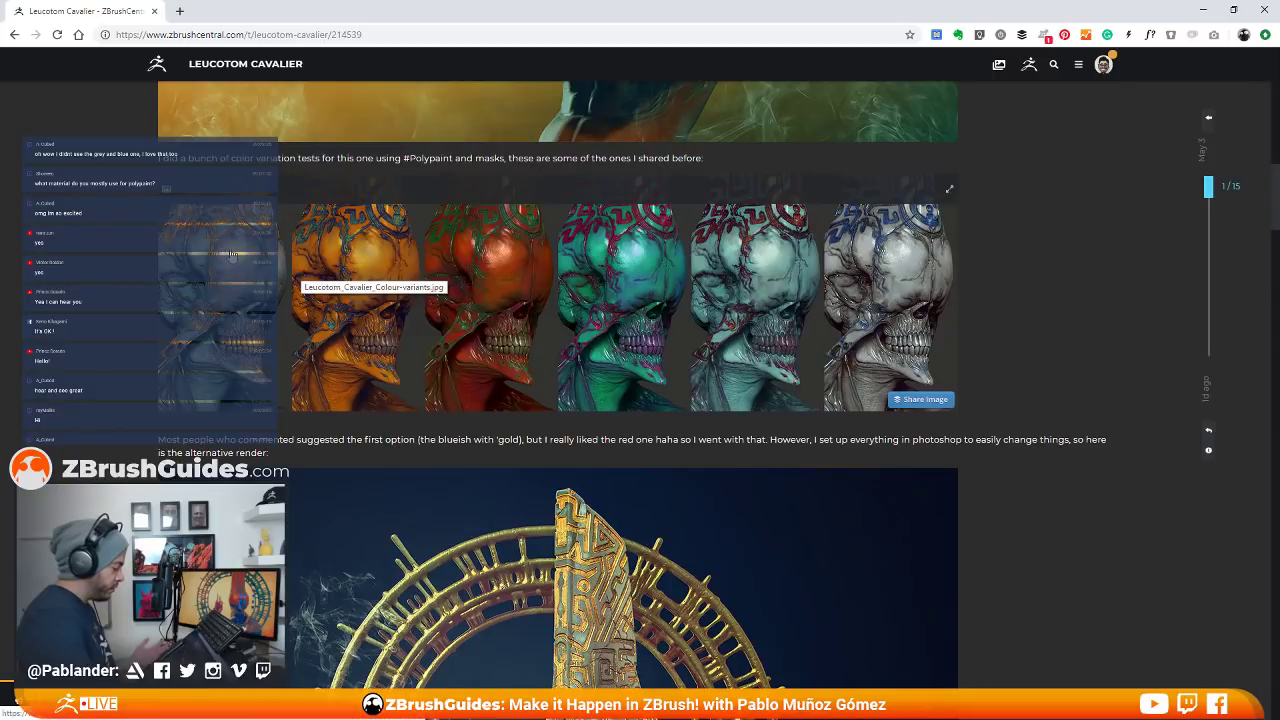
{"action": "scroll", "coordinate": [697, 347], "scroll_direction": "down", "scroll_amount": 5}
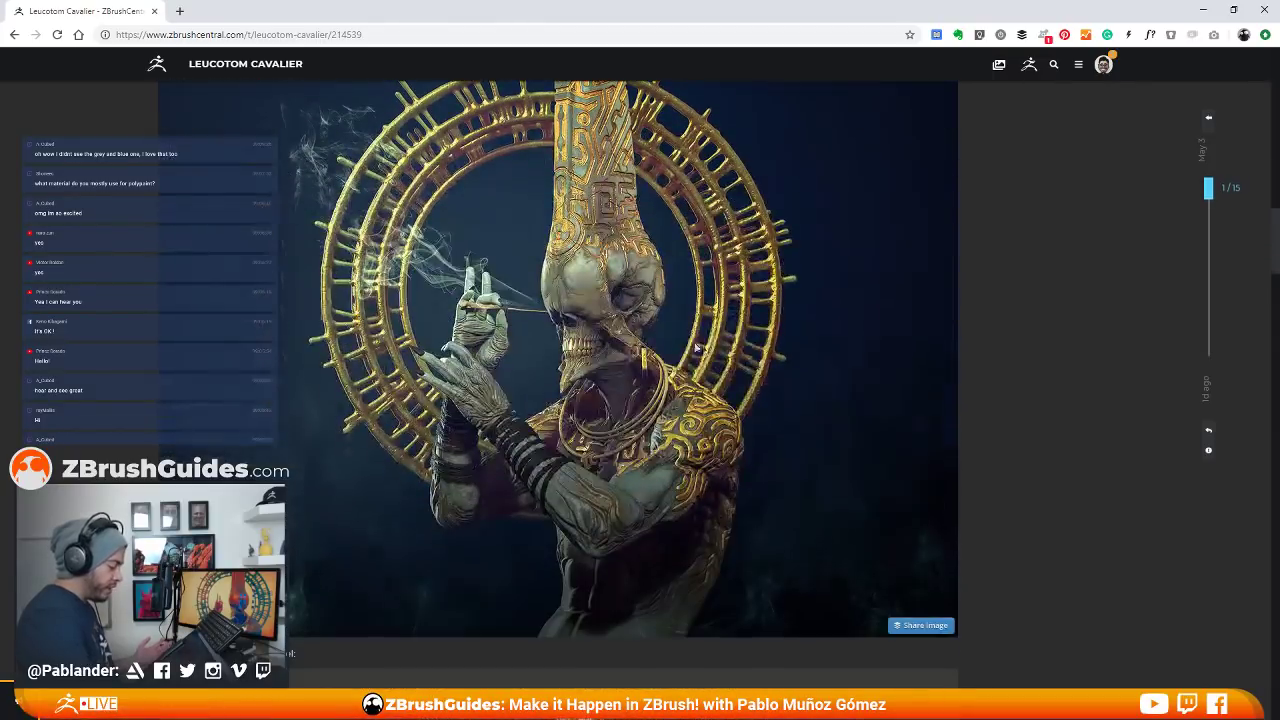
{"action": "scroll", "coordinate": [994, 458], "scroll_direction": "up", "scroll_amount": 8}
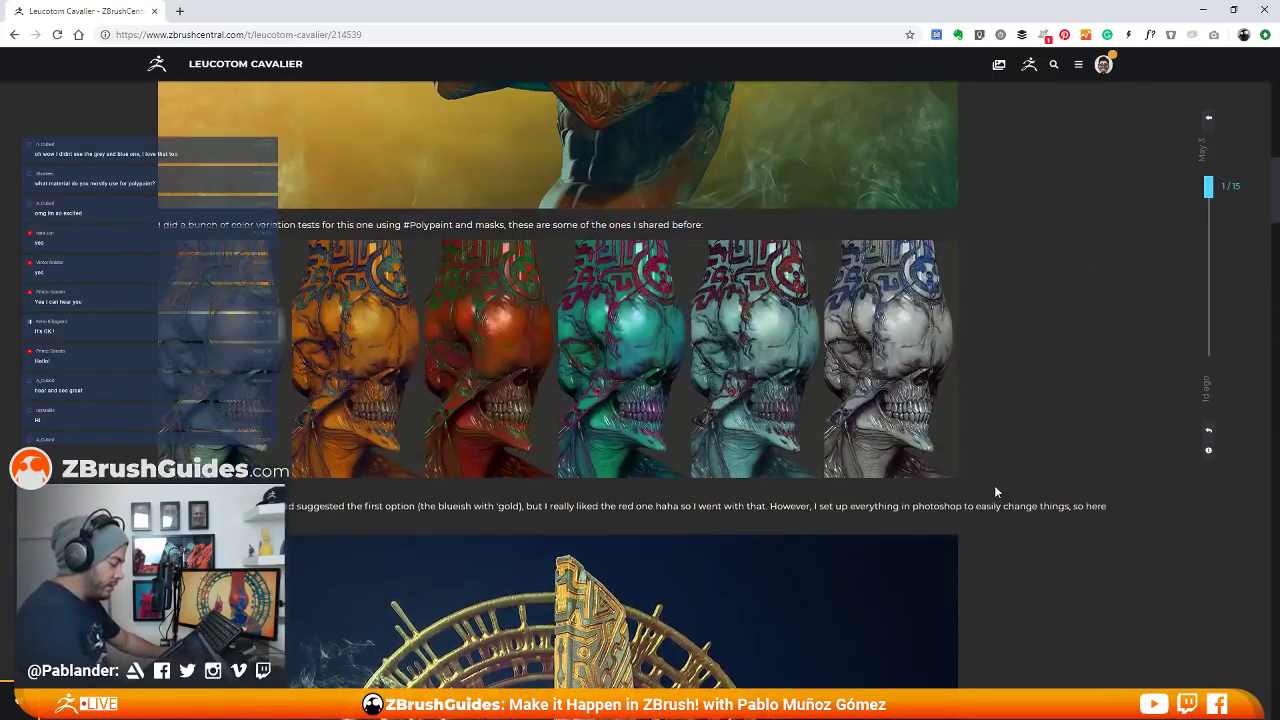
{"action": "scroll", "coordinate": [872, 437], "scroll_direction": "up", "scroll_amount": 2}
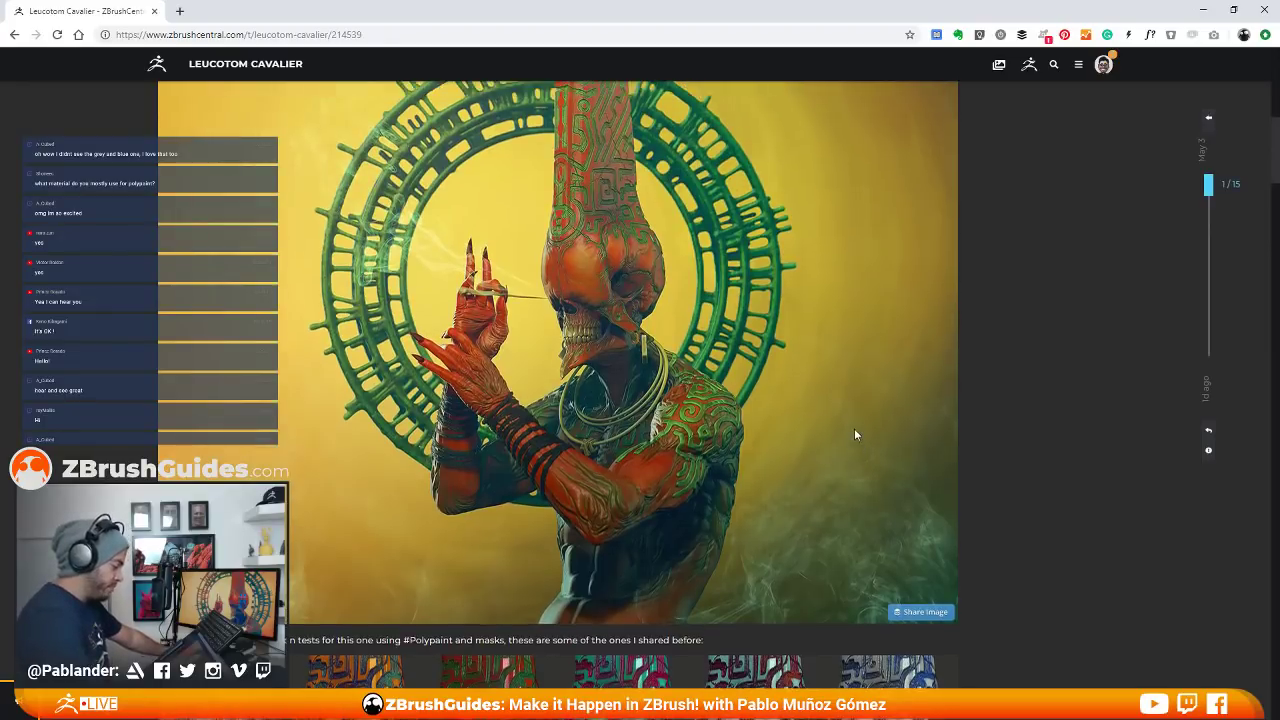
{"action": "scroll", "coordinate": [876, 423], "scroll_direction": "down", "scroll_amount": 3}
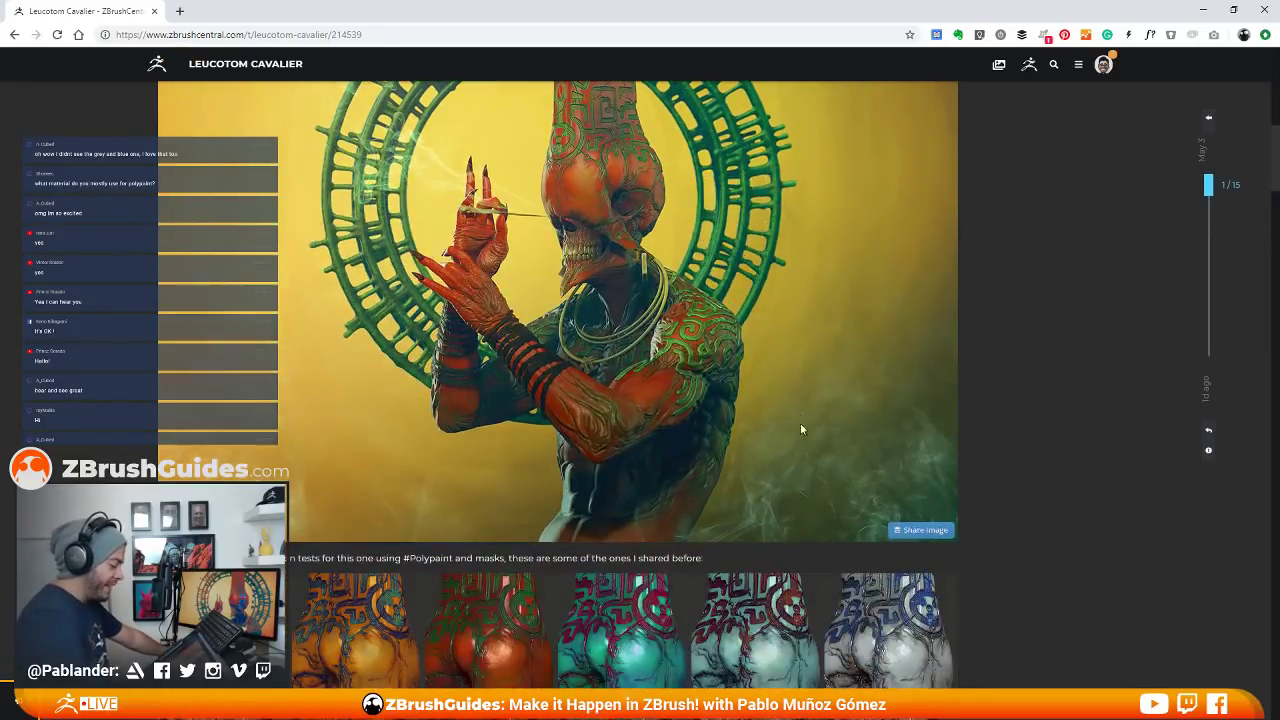
{"action": "scroll", "coordinate": [940, 361], "scroll_direction": "down", "scroll_amount": 10}
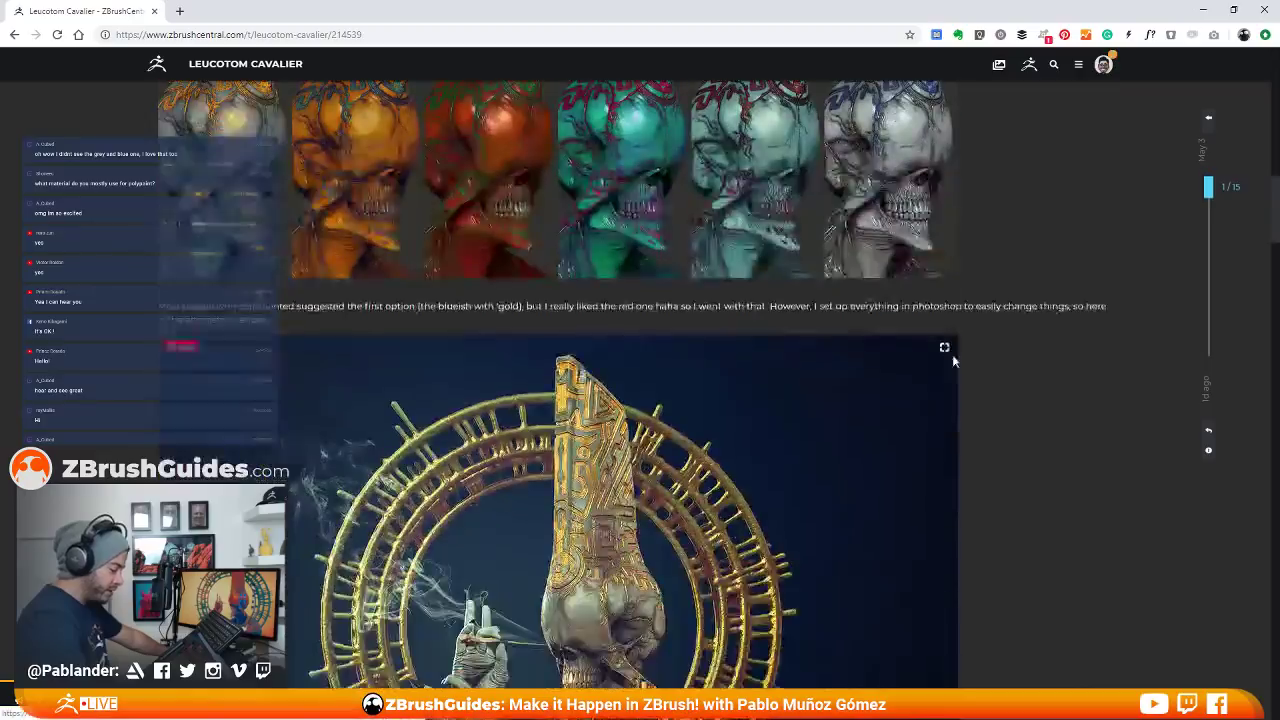
{"action": "scroll", "coordinate": [948, 397], "scroll_direction": "down", "scroll_amount": 5}
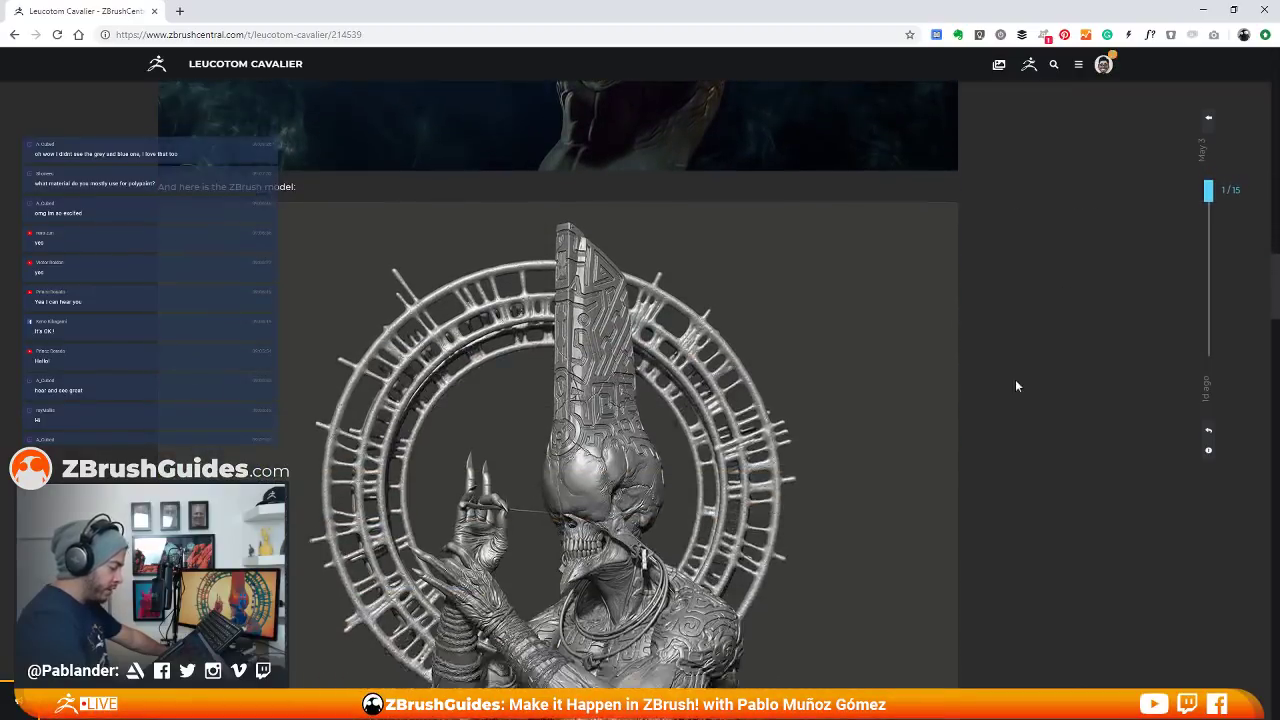
Open the linked topic "The CHEAT SHEET for compositing" in a new tab and go to its first post
{"action": "scroll", "coordinate": [927, 382], "scroll_direction": "down", "scroll_amount": 2}
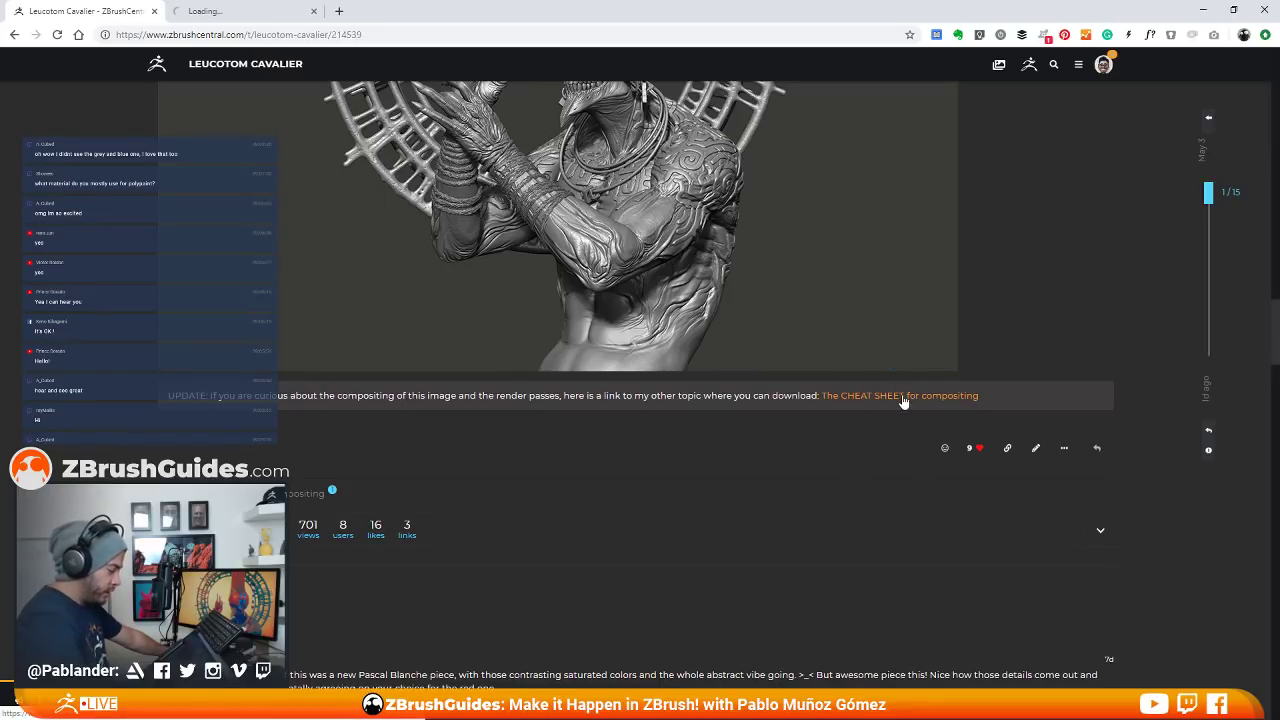
{"action": "left_click", "coordinate": [237, 11]}
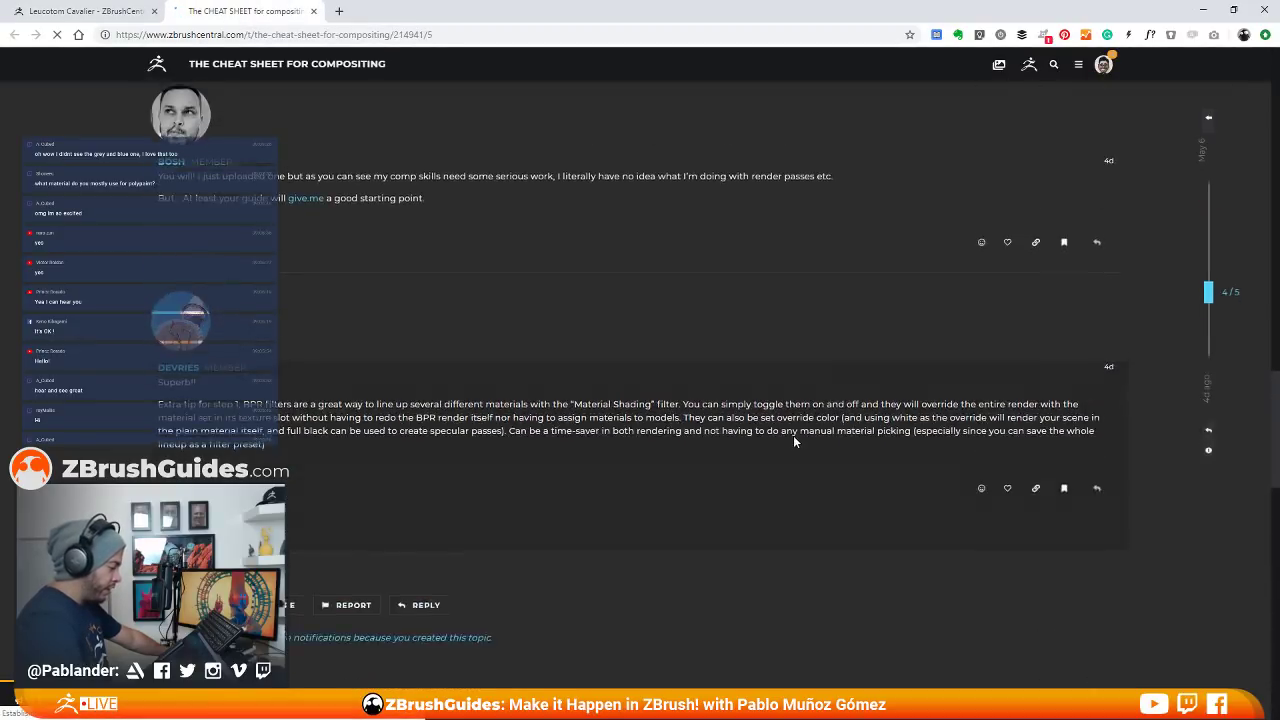
{"action": "scroll", "coordinate": [793, 435], "scroll_direction": "up", "scroll_amount": 15}
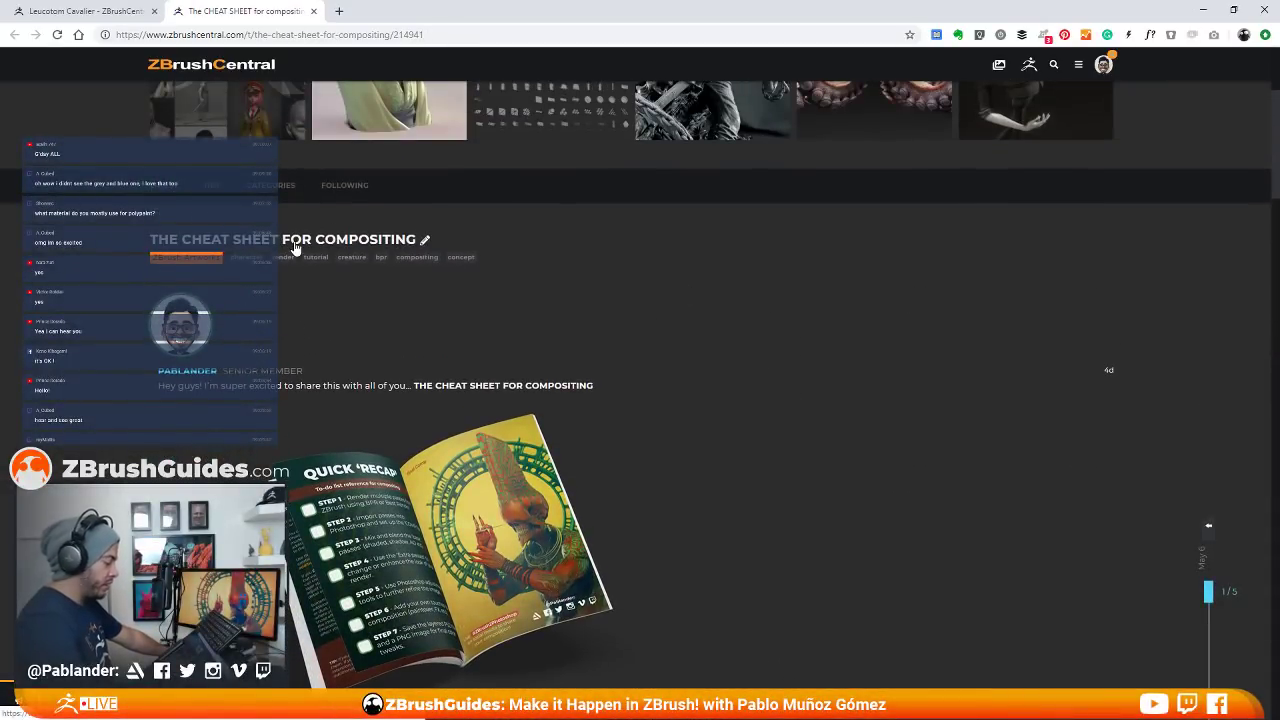
Open the Cheat Sheet for Compositing download link below the animated breakdown in the first post
{"action": "left_click", "coordinate": [1053, 66]}
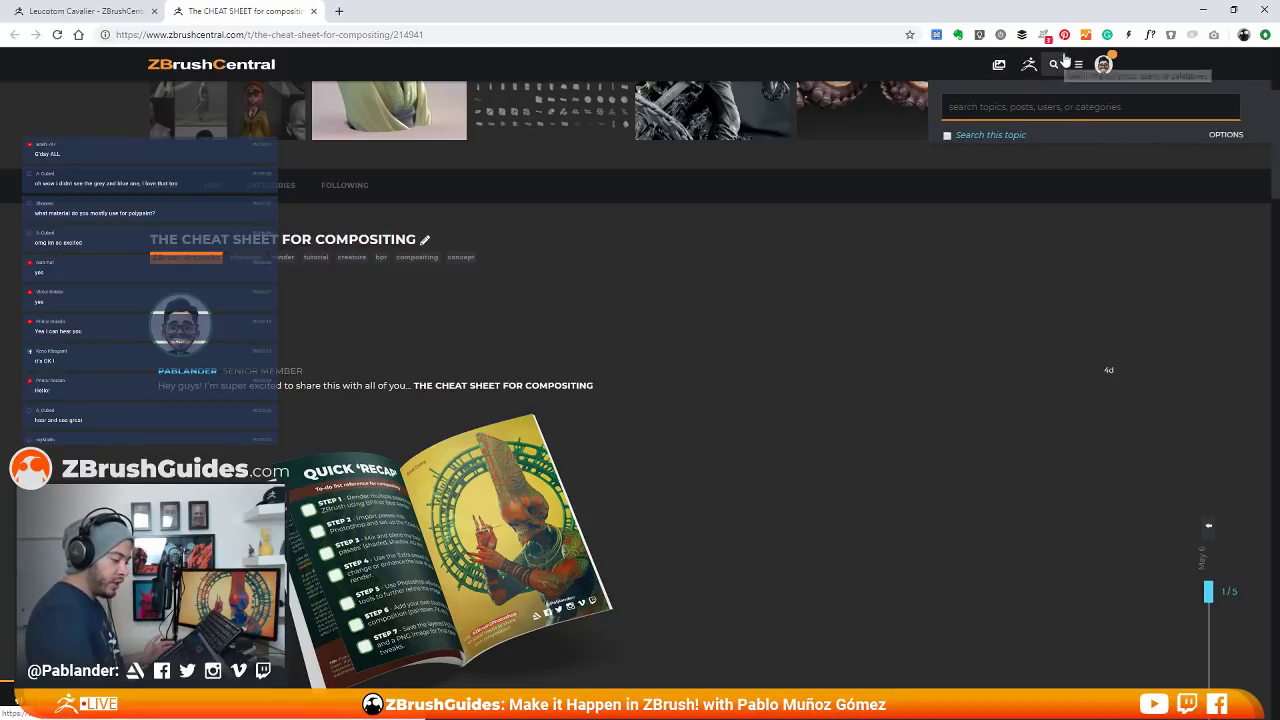
{"action": "left_click", "coordinate": [958, 264]}
{"action": "scroll", "coordinate": [852, 353], "scroll_direction": "down", "scroll_amount": 4}
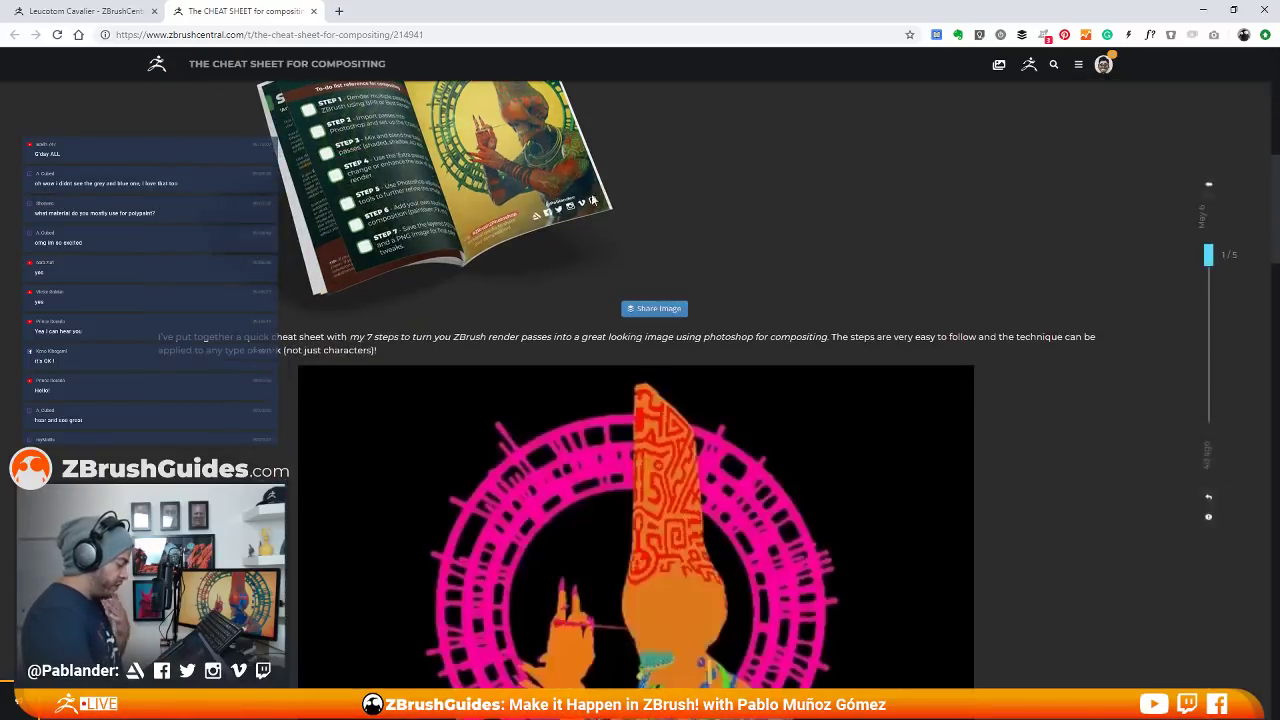
{"action": "scroll", "coordinate": [930, 252], "scroll_direction": "down", "scroll_amount": 2}
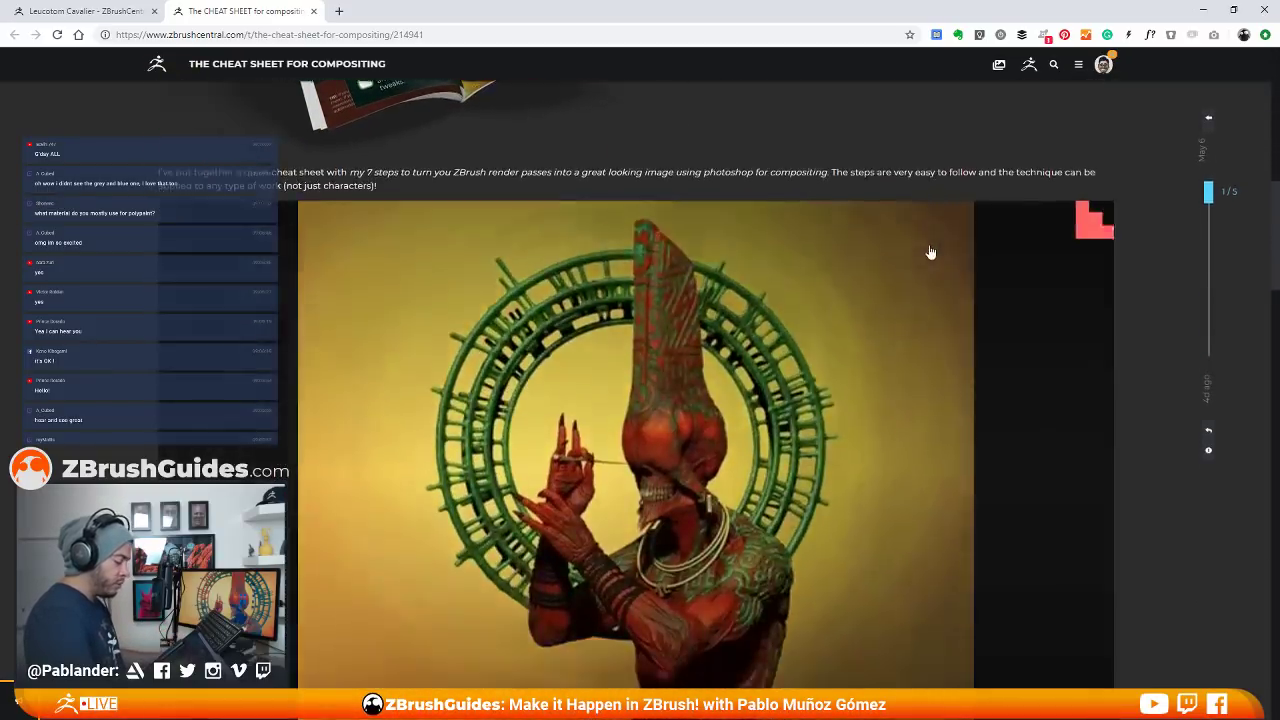
{"action": "scroll", "coordinate": [930, 252], "scroll_direction": "down", "scroll_amount": 1}
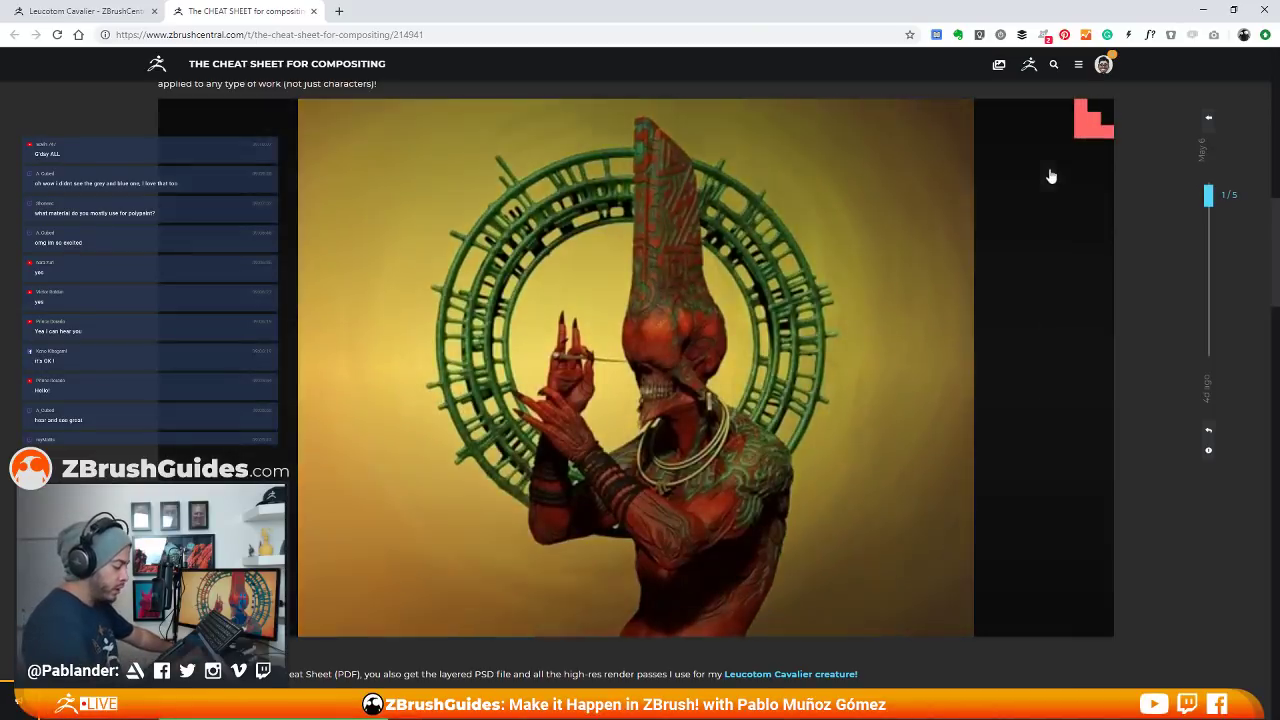
{"action": "scroll", "coordinate": [1024, 330], "scroll_direction": "down", "scroll_amount": 1}
{"action": "scroll", "coordinate": [1024, 330], "scroll_direction": "down", "scroll_amount": 3}
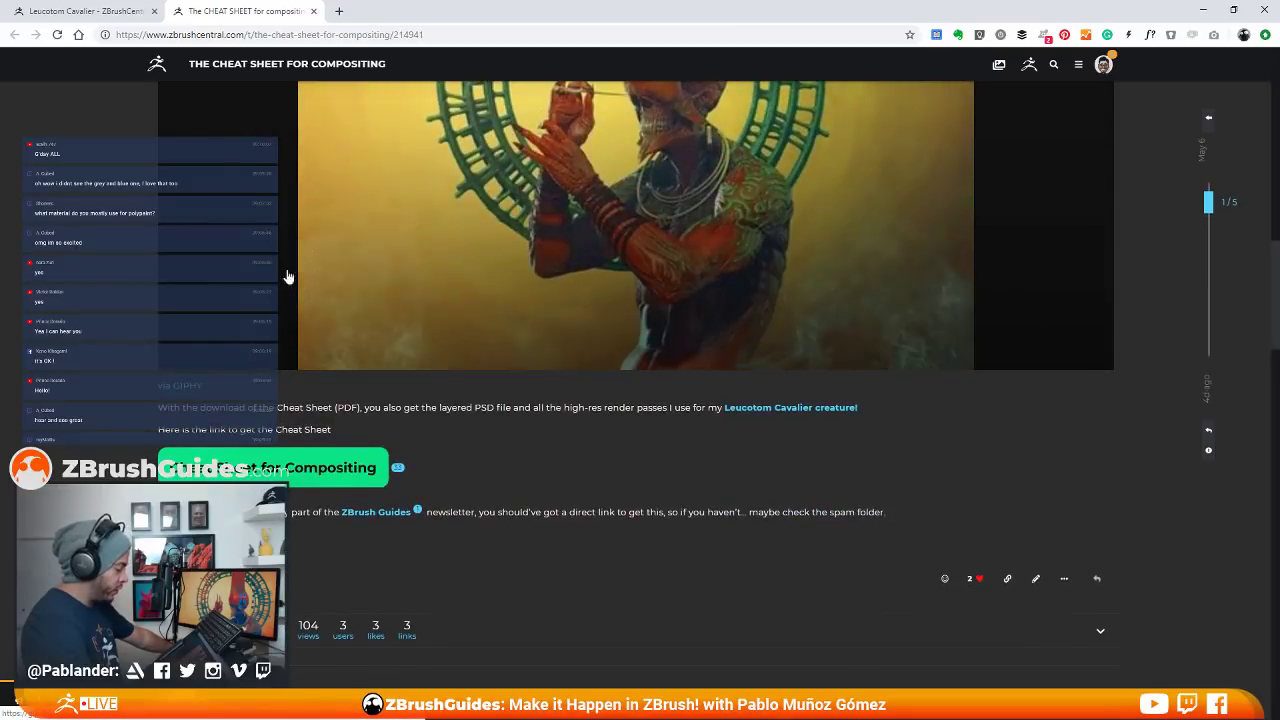
{"action": "scroll", "coordinate": [363, 443], "scroll_direction": "down", "scroll_amount": 2}
{"action": "scroll", "coordinate": [469, 240], "scroll_direction": "up", "scroll_amount": 1}
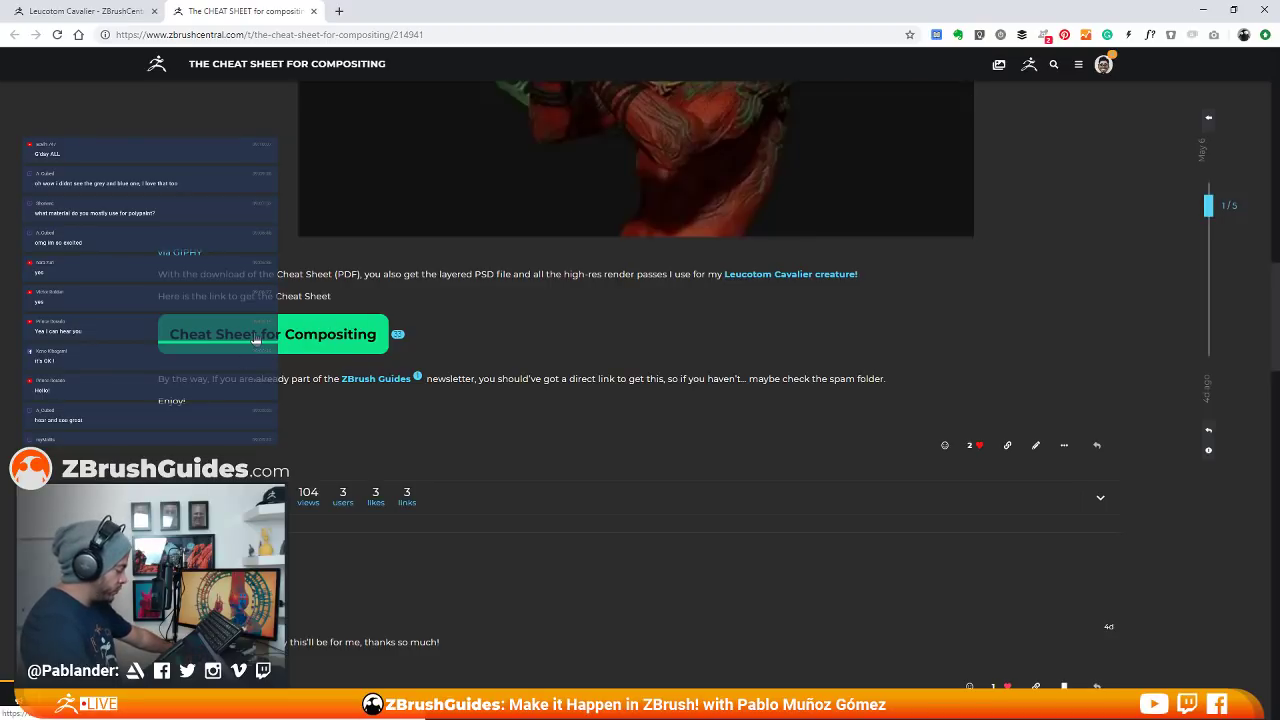
{"action": "left_click", "coordinate": [255, 340]}
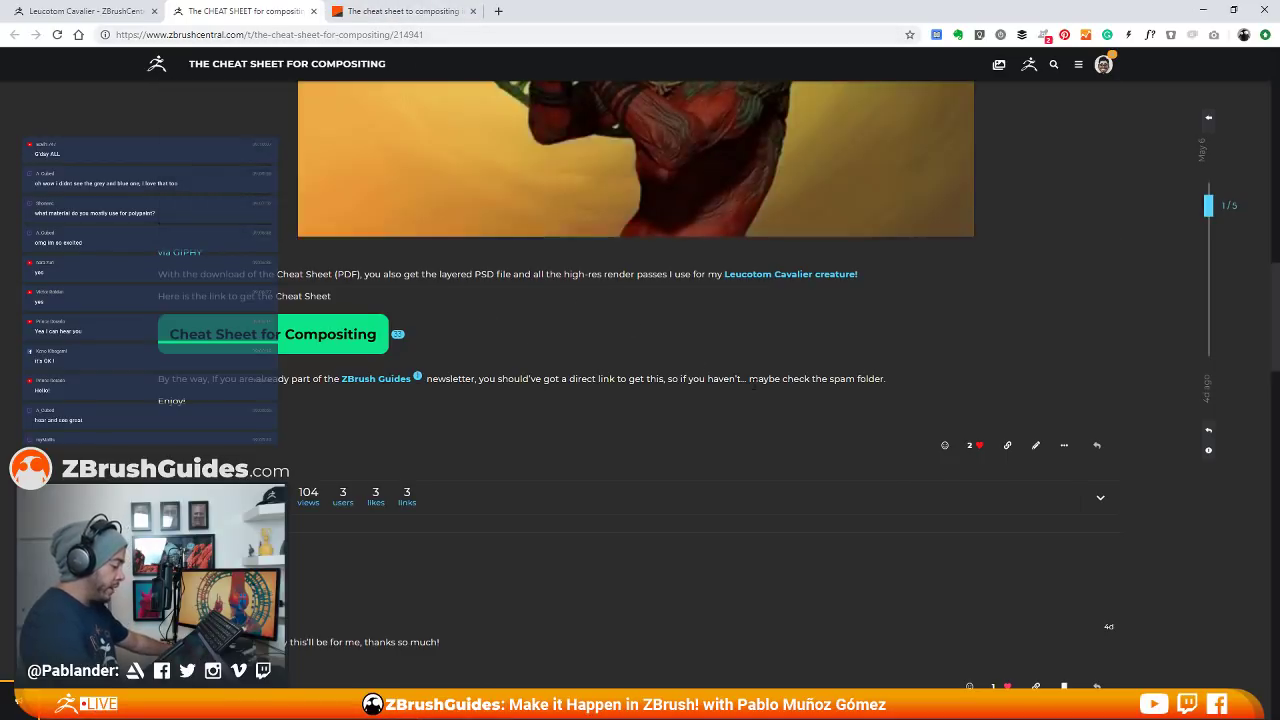
Read the topic's replies, including the tip on using the Material Shading BPR filter, and return to the download link
{"action": "scroll", "coordinate": [704, 384], "scroll_direction": "down", "scroll_amount": 15}
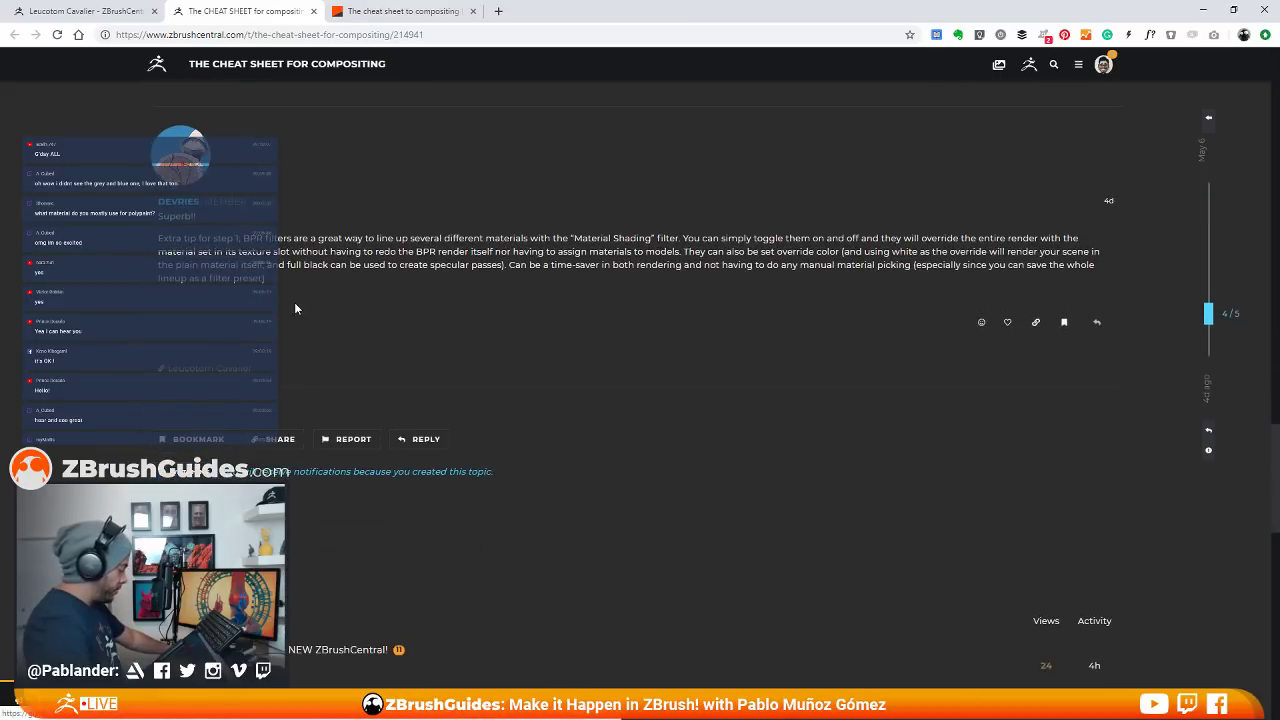
{"action": "scroll", "coordinate": [131, 342], "scroll_direction": "up", "scroll_amount": 3}
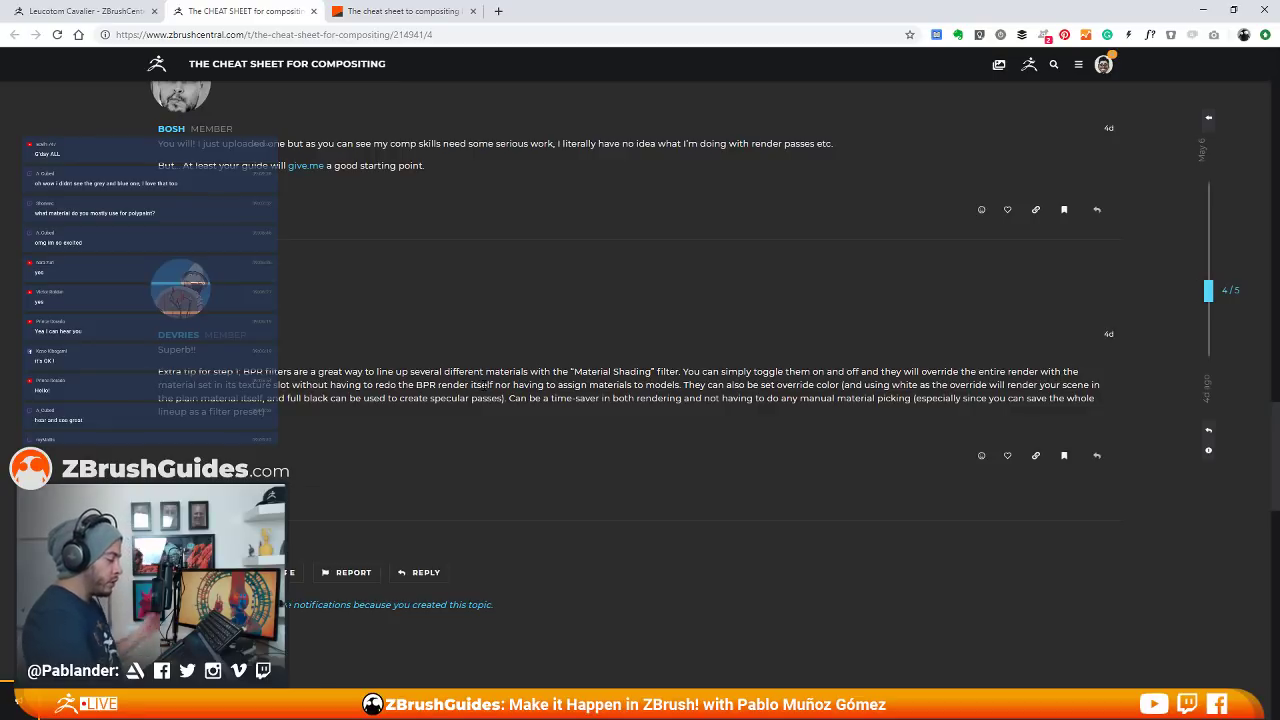
{"action": "scroll", "coordinate": [494, 392], "scroll_direction": "up", "scroll_amount": 3}
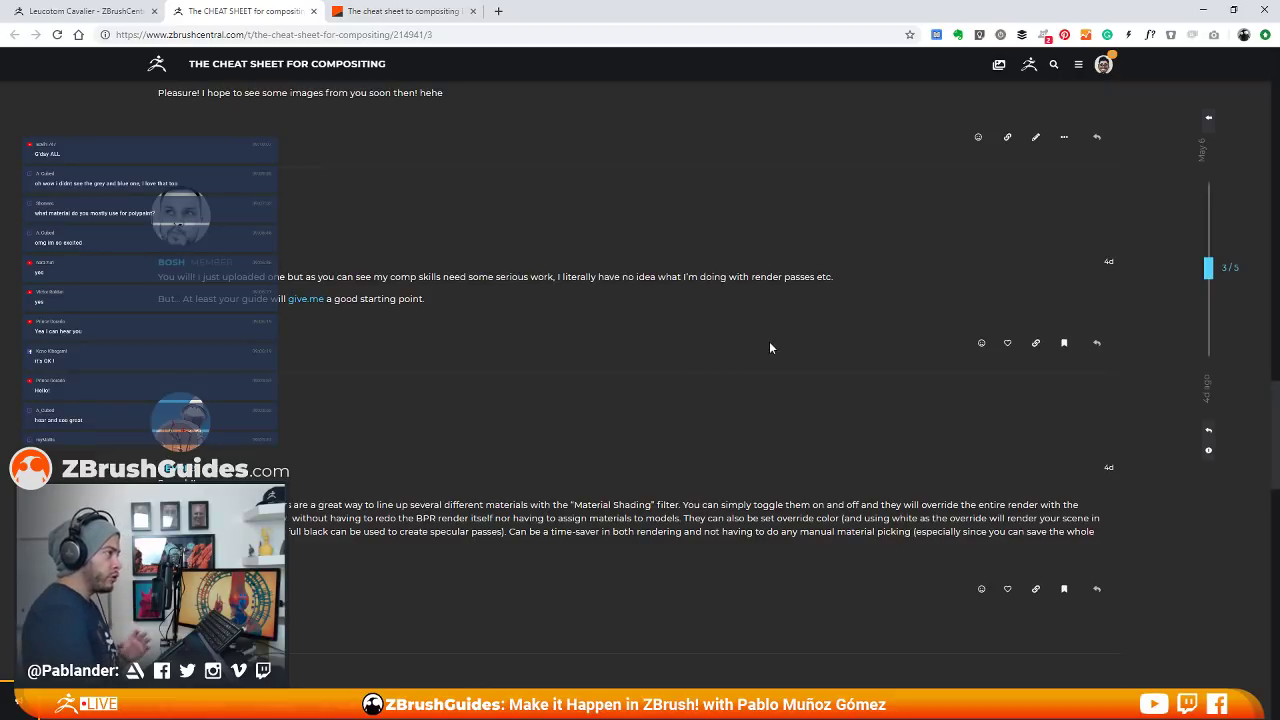
{"action": "scroll", "coordinate": [754, 408], "scroll_direction": "up", "scroll_amount": 3}
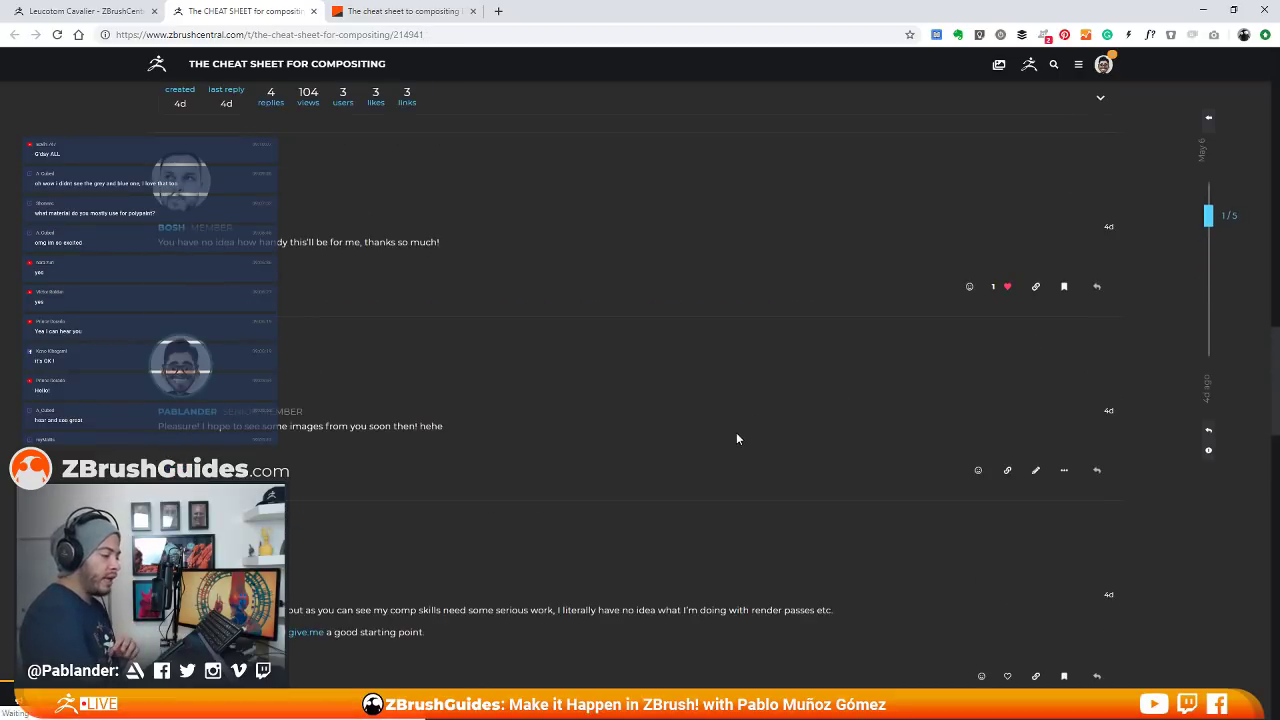
{"action": "scroll", "coordinate": [736, 432], "scroll_direction": "up", "scroll_amount": 1}
{"action": "scroll", "coordinate": [730, 428], "scroll_direction": "up", "scroll_amount": 2}
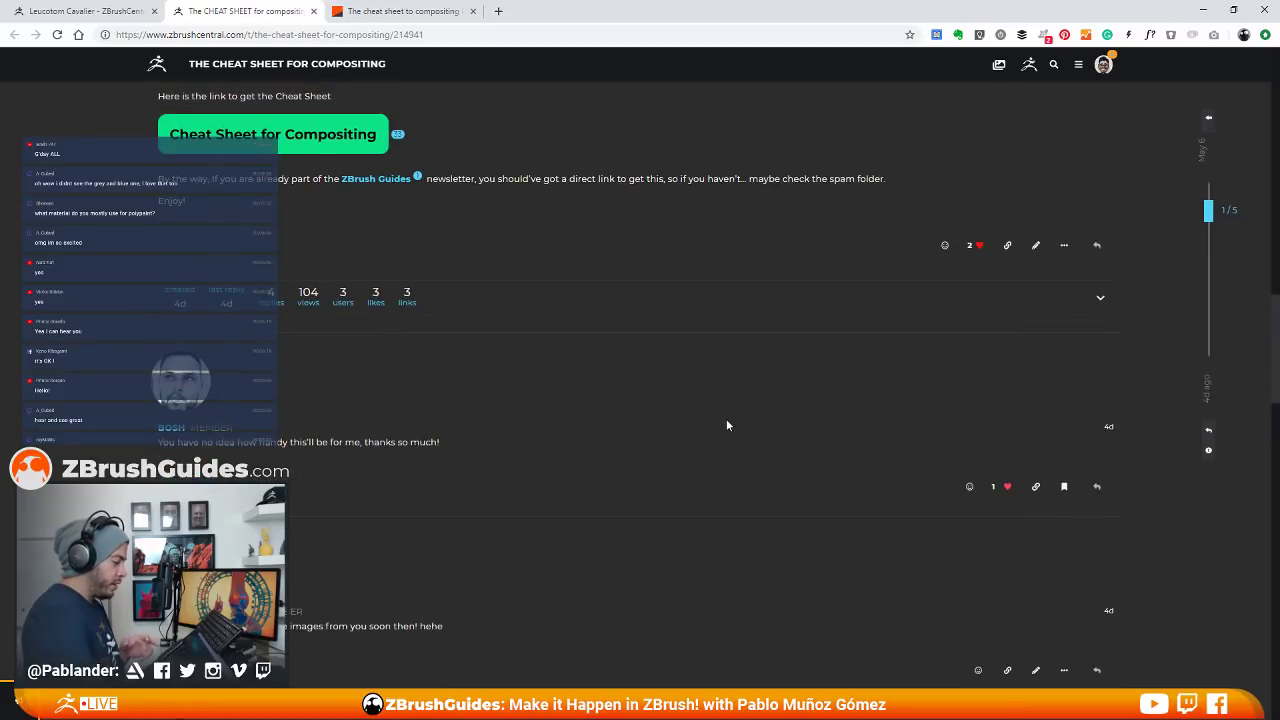
{"action": "scroll", "coordinate": [726, 425], "scroll_direction": "up", "scroll_amount": 2}
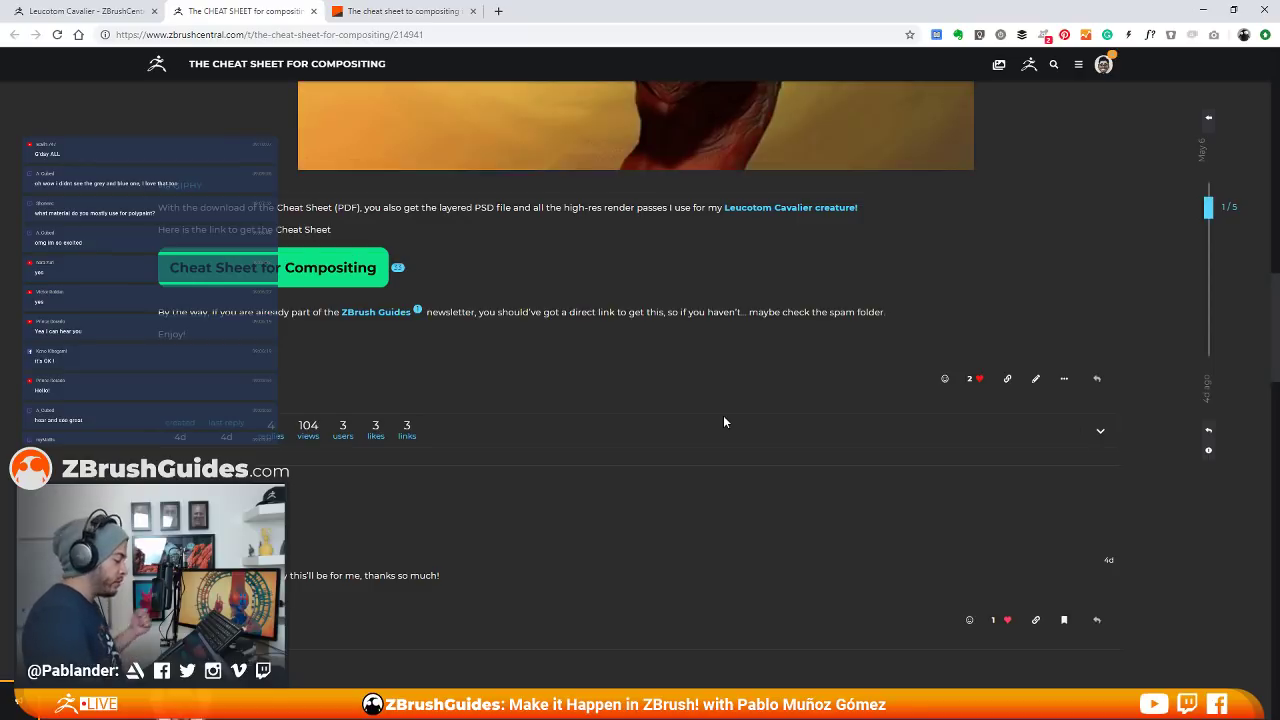
{"action": "scroll", "coordinate": [724, 421], "scroll_direction": "up", "scroll_amount": 3}
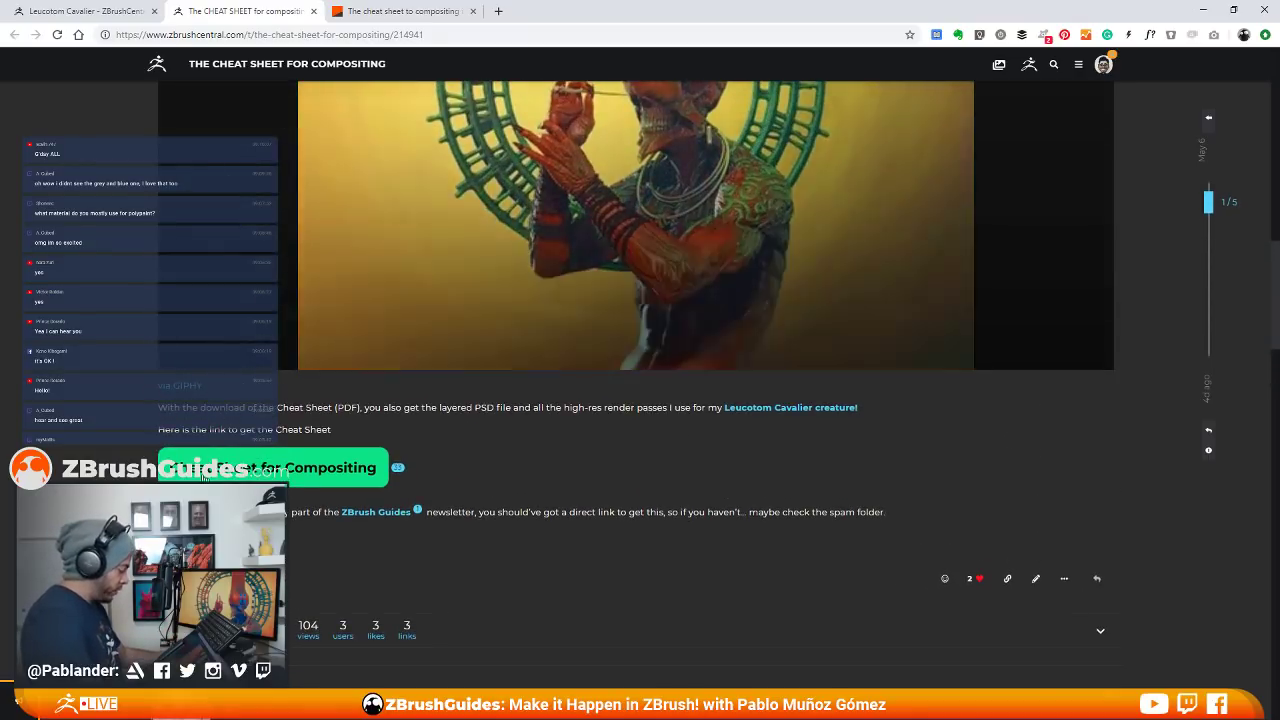
Show the cheat sheet's landing page and examine its sign-up form and the section on the seven compositing steps
{"action": "left_click", "coordinate": [203, 476]}
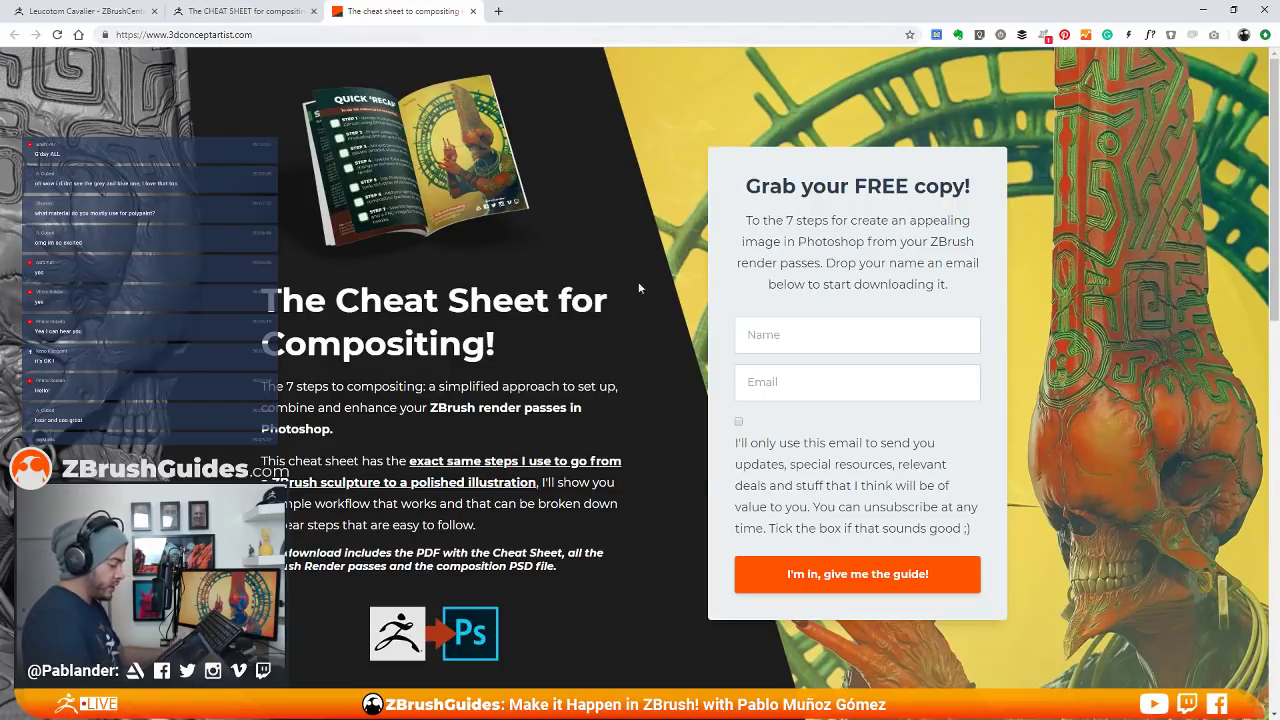
{"action": "scroll", "coordinate": [653, 209], "scroll_direction": "down", "scroll_amount": 1}
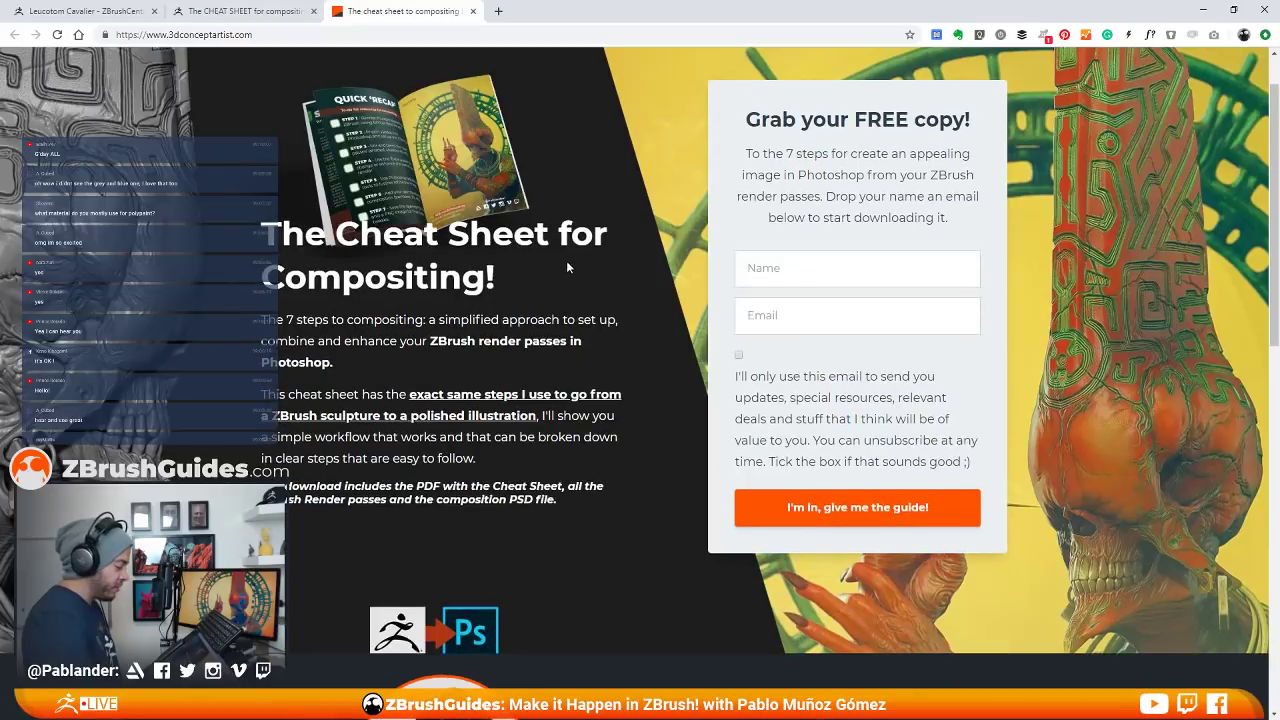
{"action": "scroll", "coordinate": [700, 180], "scroll_direction": "up", "scroll_amount": 1}
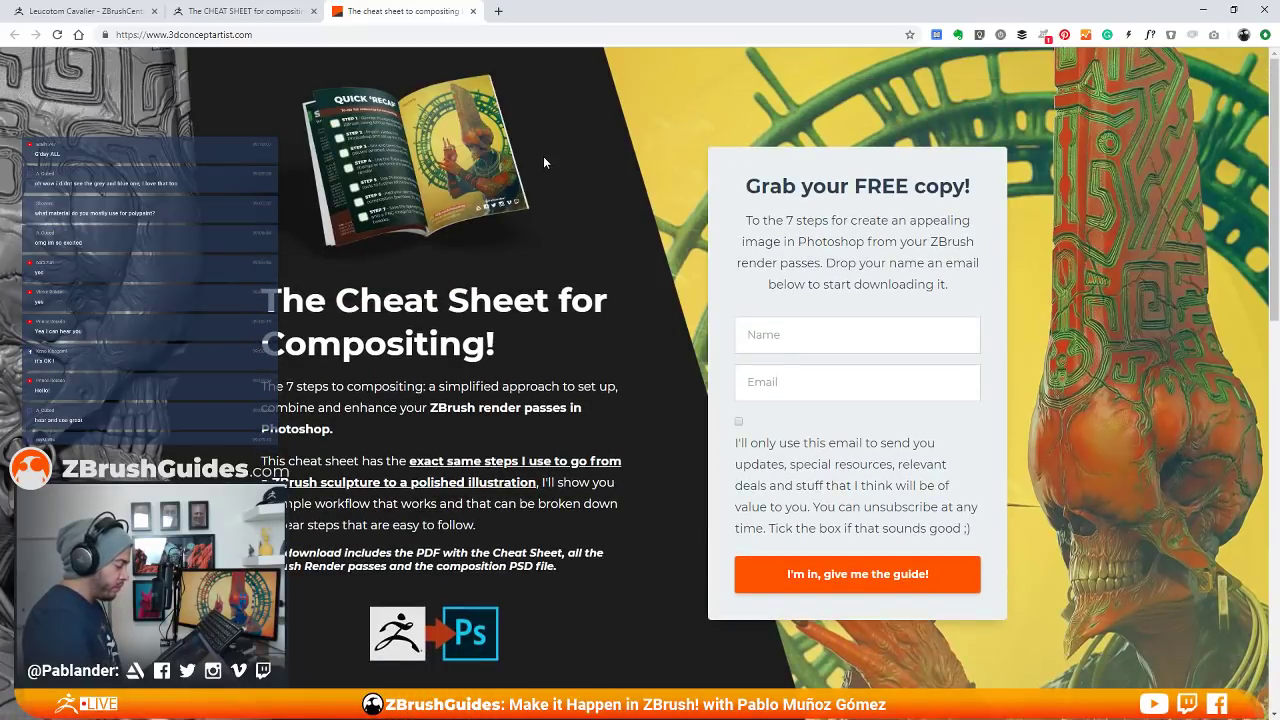
{"action": "scroll", "coordinate": [543, 160], "scroll_direction": "down", "scroll_amount": 10}
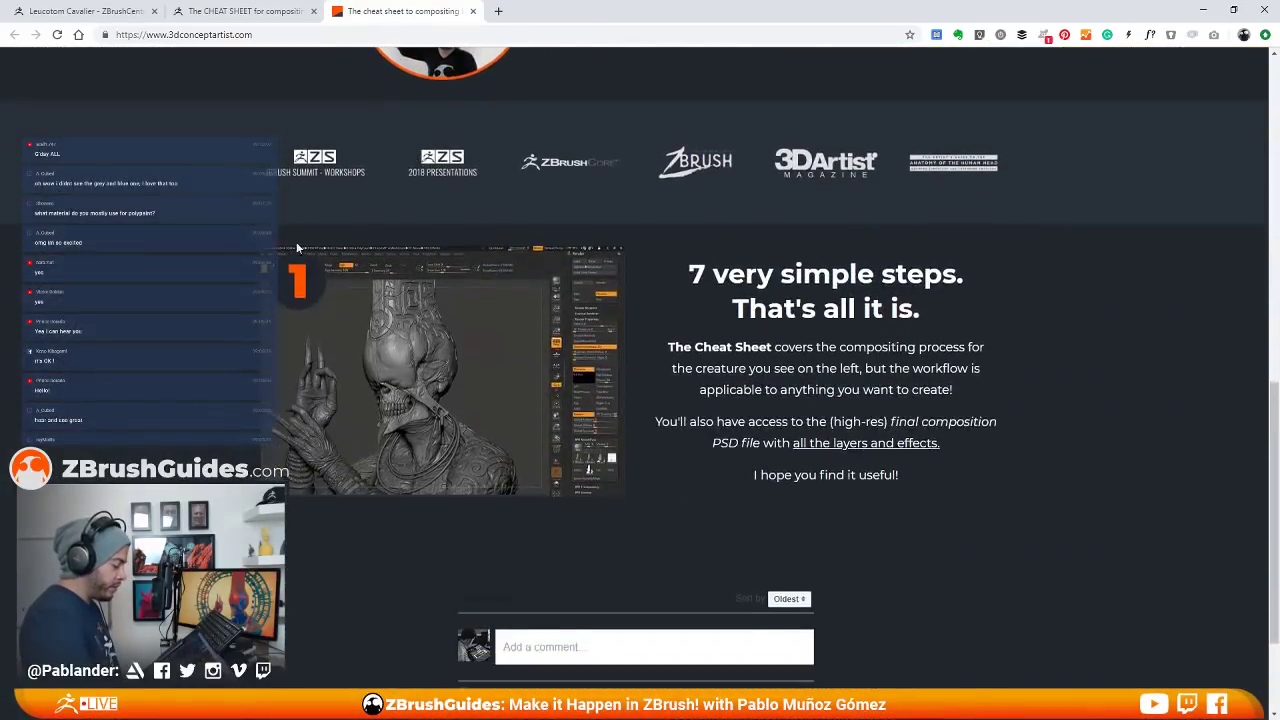
Return to the cheat sheet's sign-up form and move its browser window away to reveal ZBrush
{"action": "scroll", "coordinate": [645, 260], "scroll_direction": "up", "scroll_amount": 10}
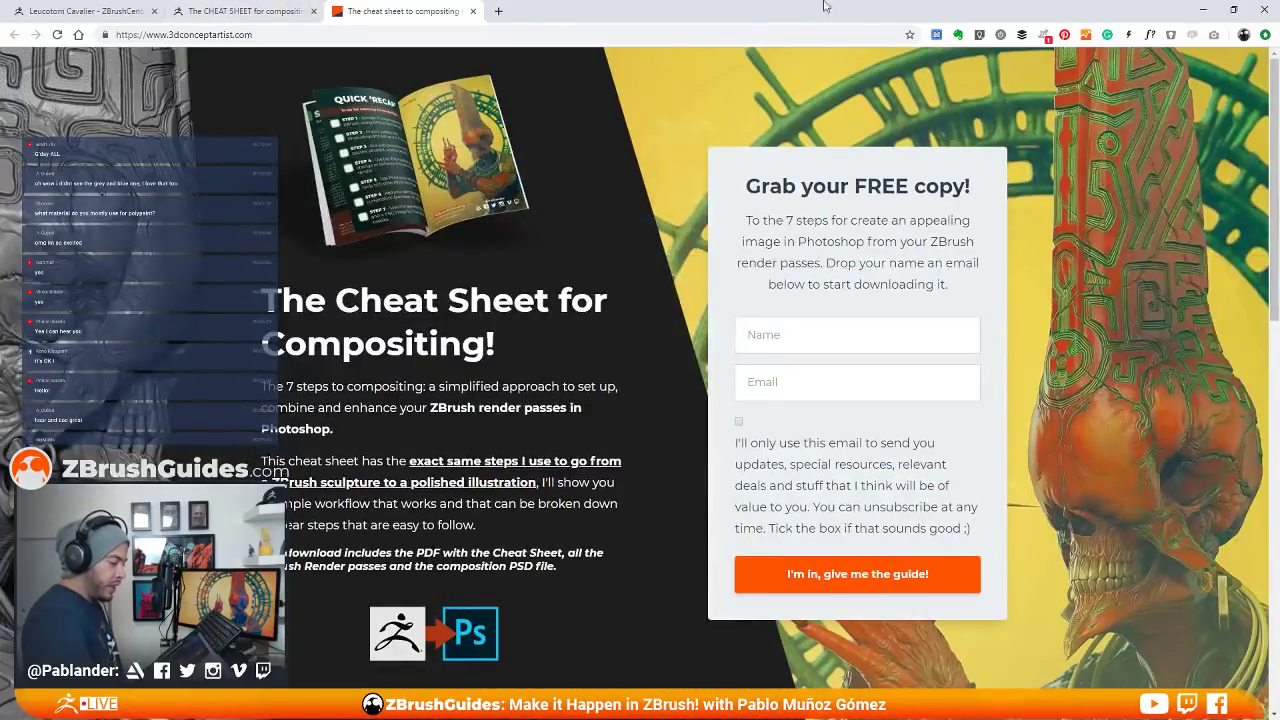
{"action": "left_click_drag", "start_coordinate": [784, 7], "coordinate": [0, 84]}
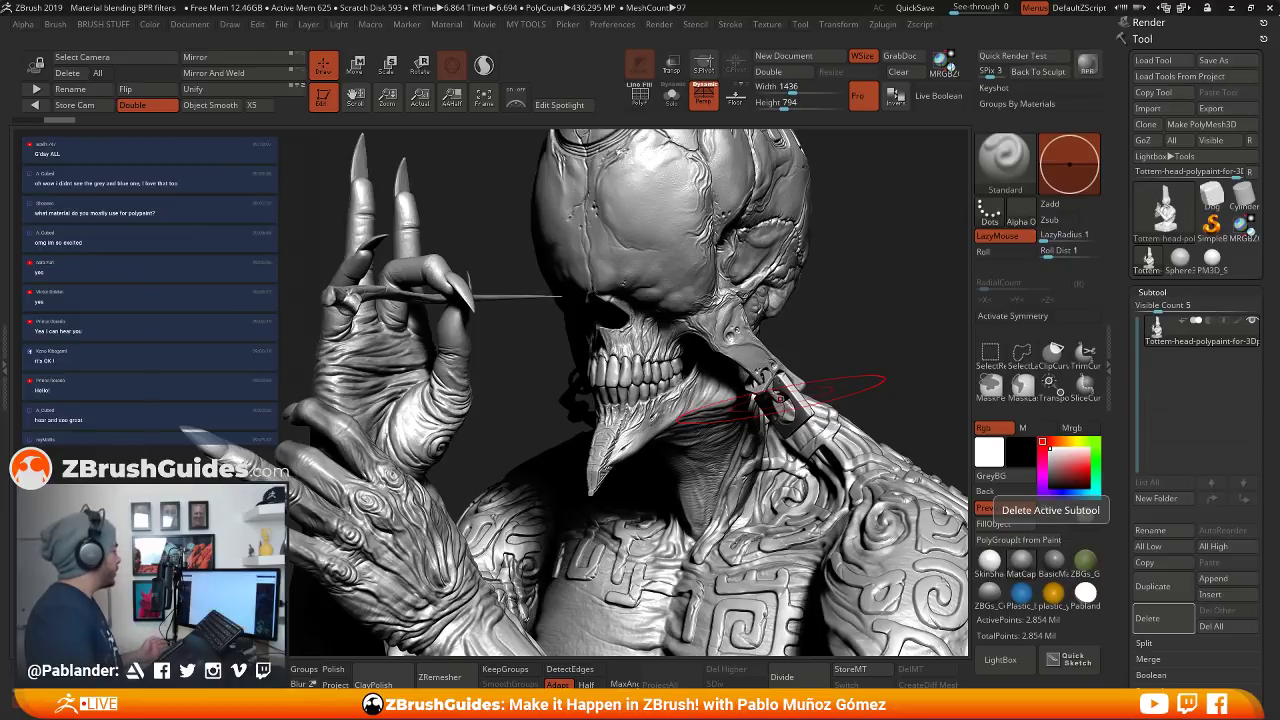
Bring the ZBrushGuides site on screen and open its ZBrush Materials resource page
{"action": "left_click_drag", "start_coordinate": [0, 120], "coordinate": [440, 18]}
{"action": "mouse_move", "coordinate": [874, 103]}
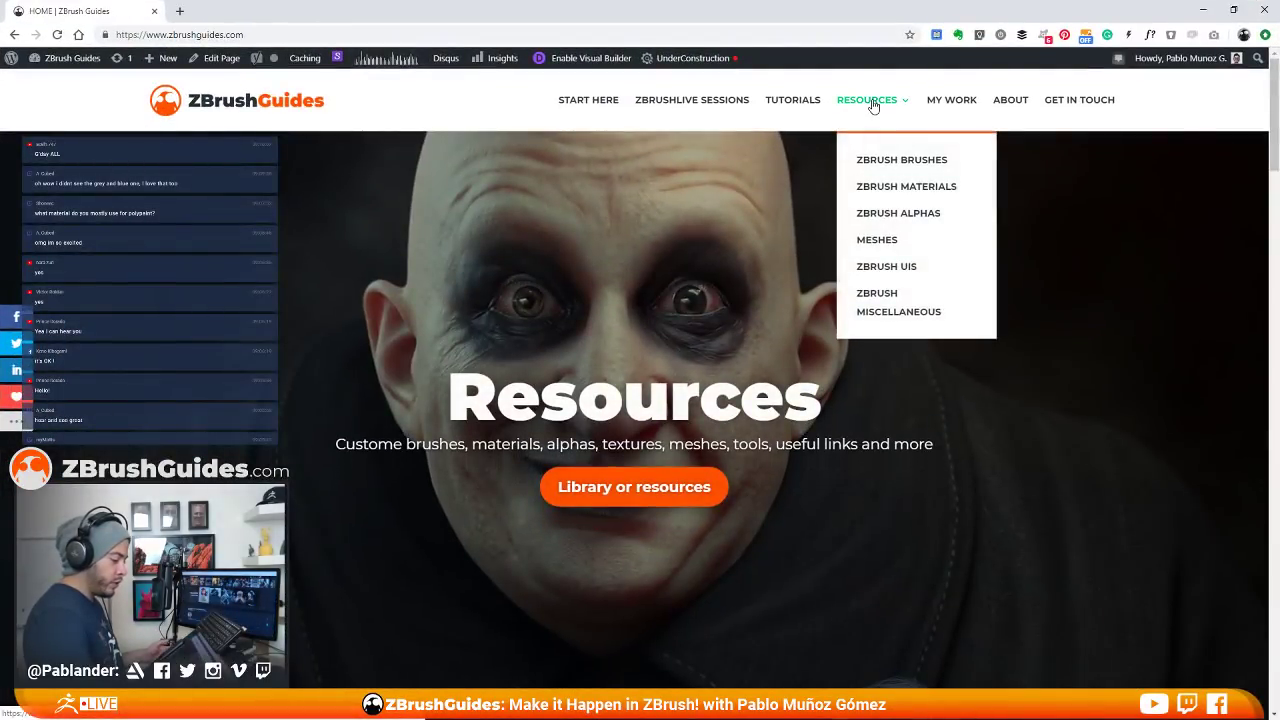
{"action": "left_click", "coordinate": [940, 193]}
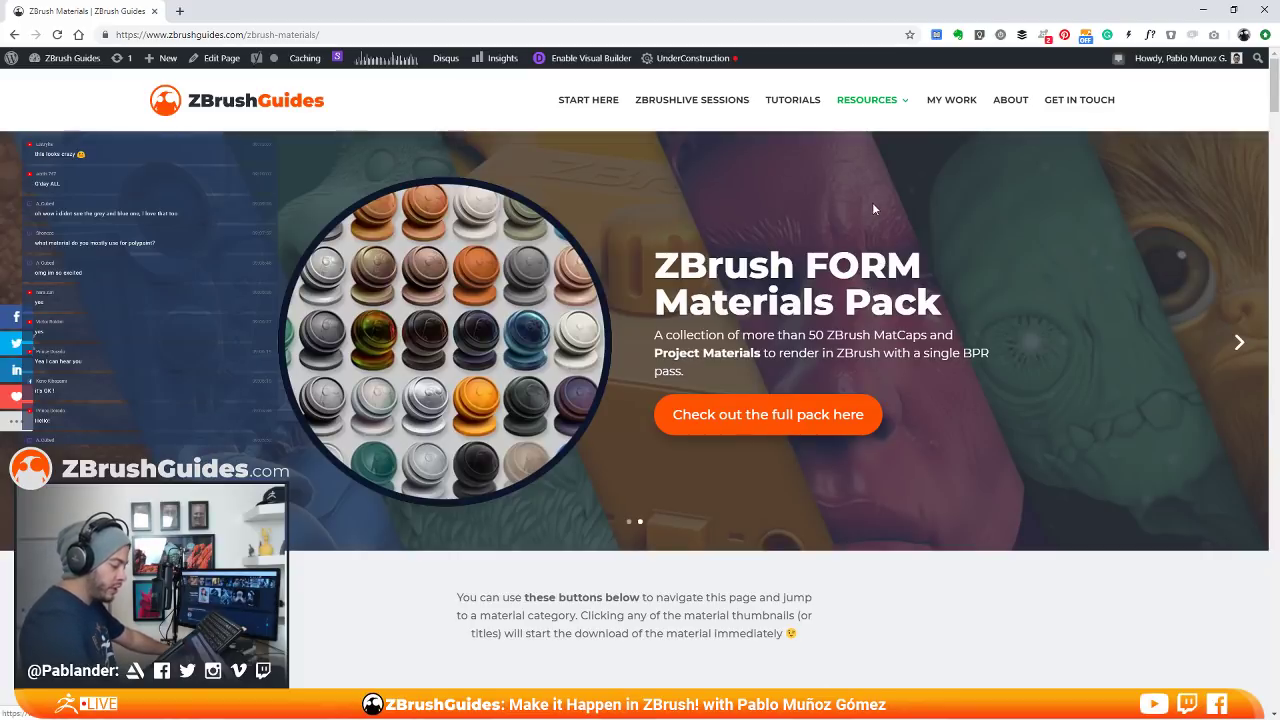
Show the material category buttons and jump to the Sculpting Materials section
{"action": "scroll", "coordinate": [910, 360], "scroll_direction": "down", "scroll_amount": 6}
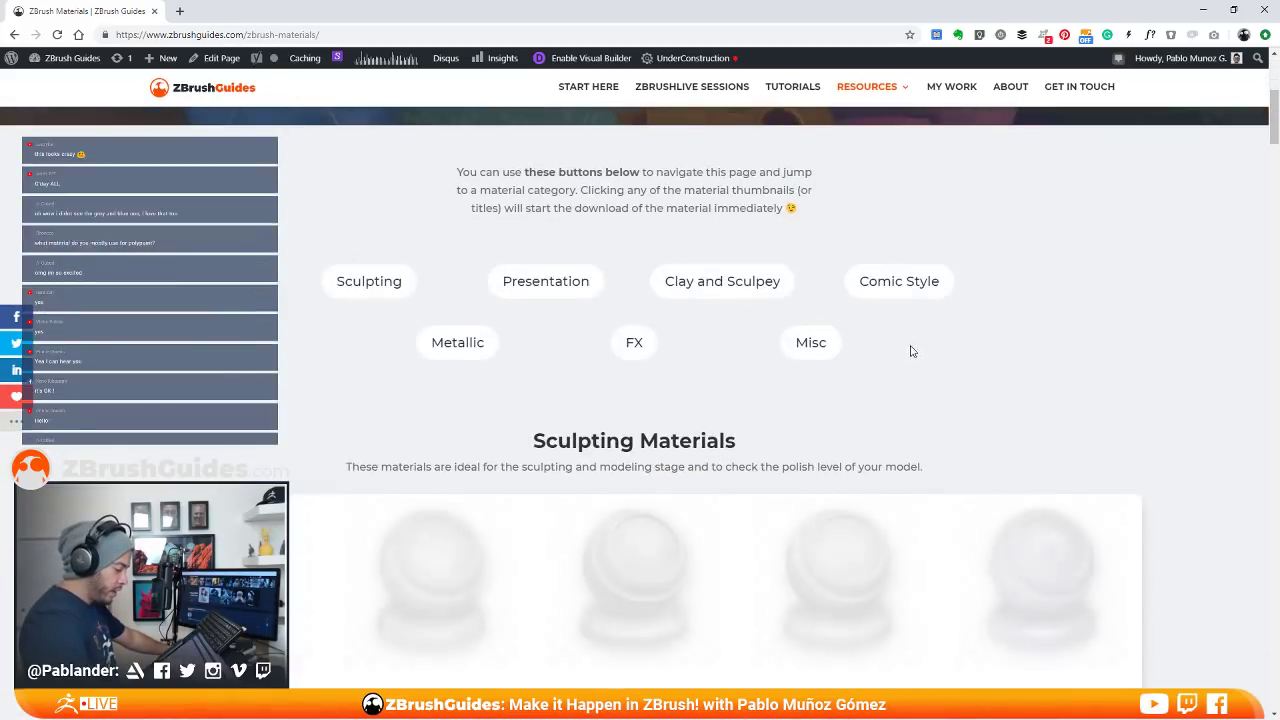
{"action": "scroll", "coordinate": [860, 300], "scroll_direction": "up", "scroll_amount": 3}
{"action": "scroll", "coordinate": [774, 294], "scroll_direction": "down", "scroll_amount": 1}
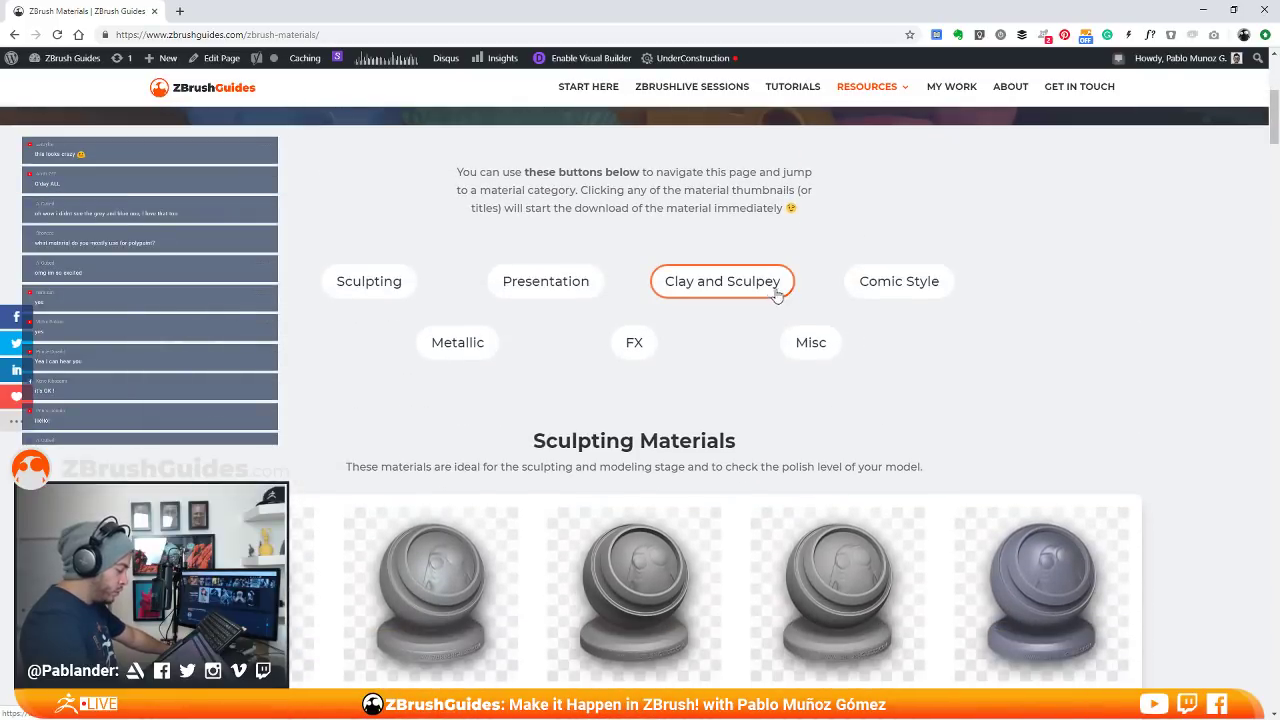
{"action": "left_click", "coordinate": [368, 281]}
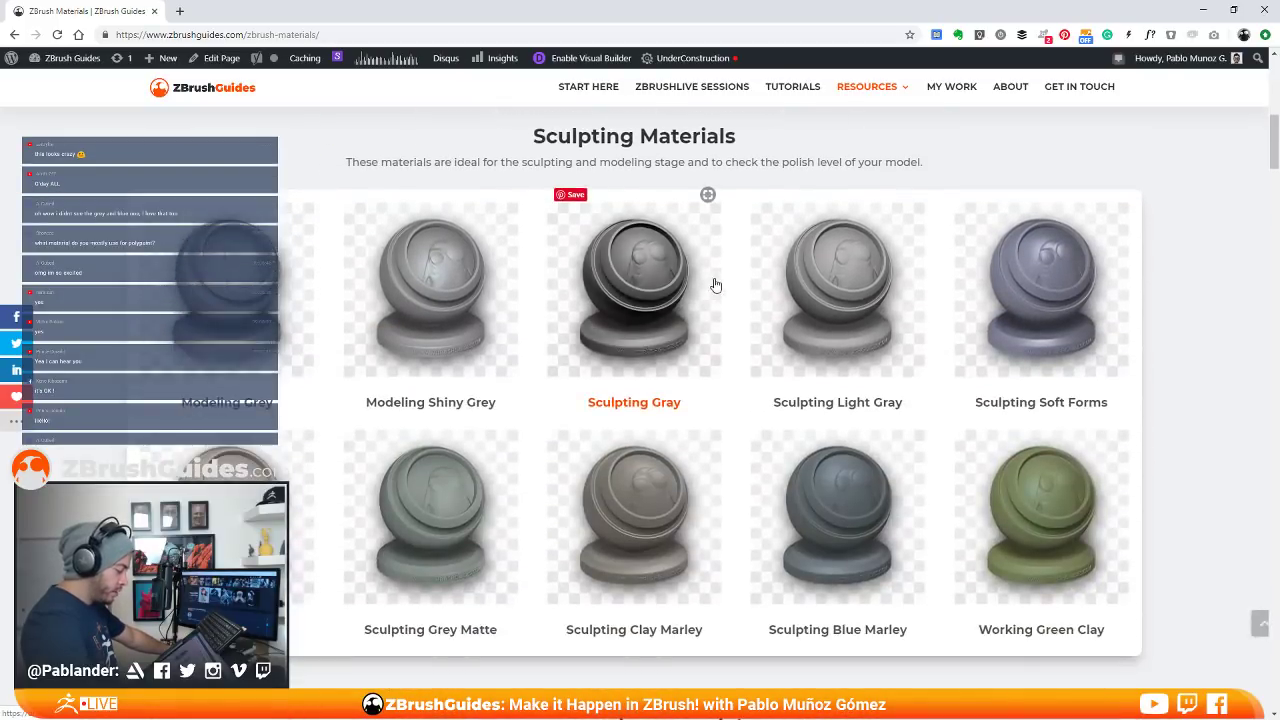
Look through the clay, comic, metallic, FX and miscellaneous material sections, dismissing the newsletter pop-up
{"action": "scroll", "coordinate": [800, 288], "scroll_direction": "down", "scroll_amount": 3}
{"action": "scroll", "coordinate": [873, 291], "scroll_direction": "down", "scroll_amount": 15}
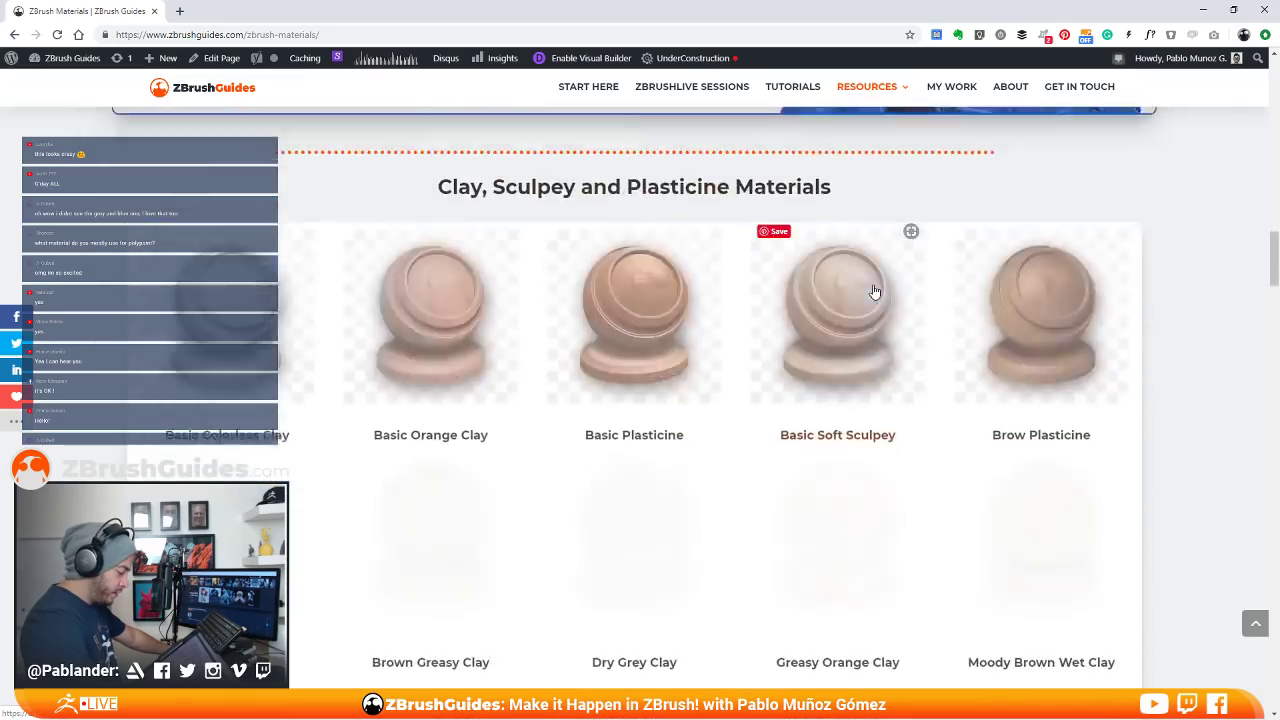
{"action": "scroll", "coordinate": [873, 291], "scroll_direction": "down", "scroll_amount": 8}
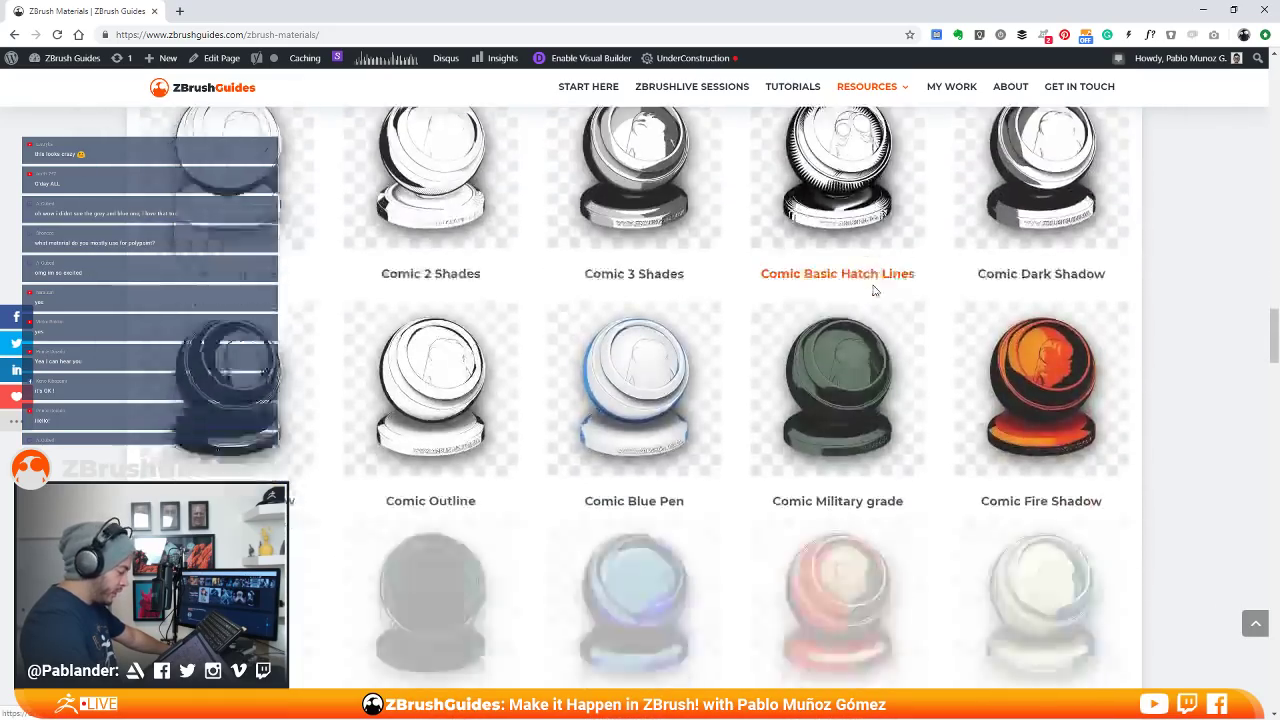
{"action": "scroll", "coordinate": [873, 291], "scroll_direction": "down", "scroll_amount": 14}
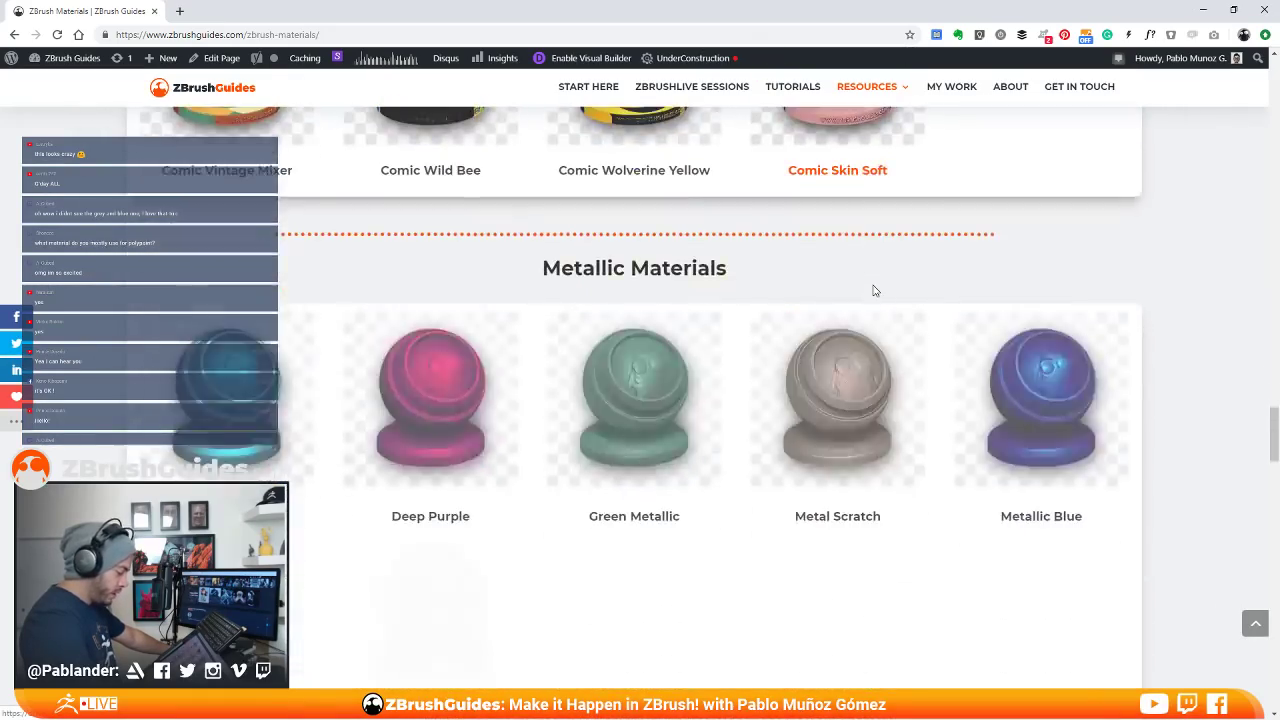
{"action": "scroll", "coordinate": [873, 291], "scroll_direction": "down", "scroll_amount": 5}
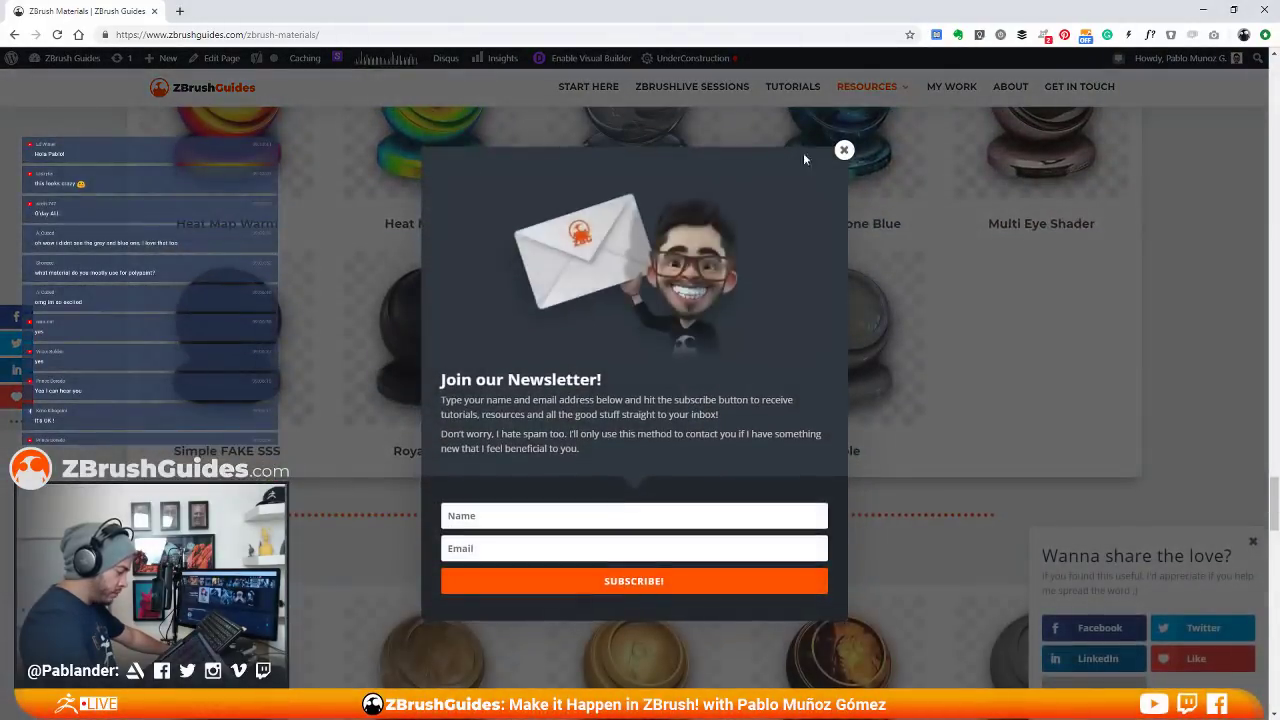
{"action": "left_click", "coordinate": [843, 151]}
{"action": "scroll", "coordinate": [844, 258], "scroll_direction": "down", "scroll_amount": 6}
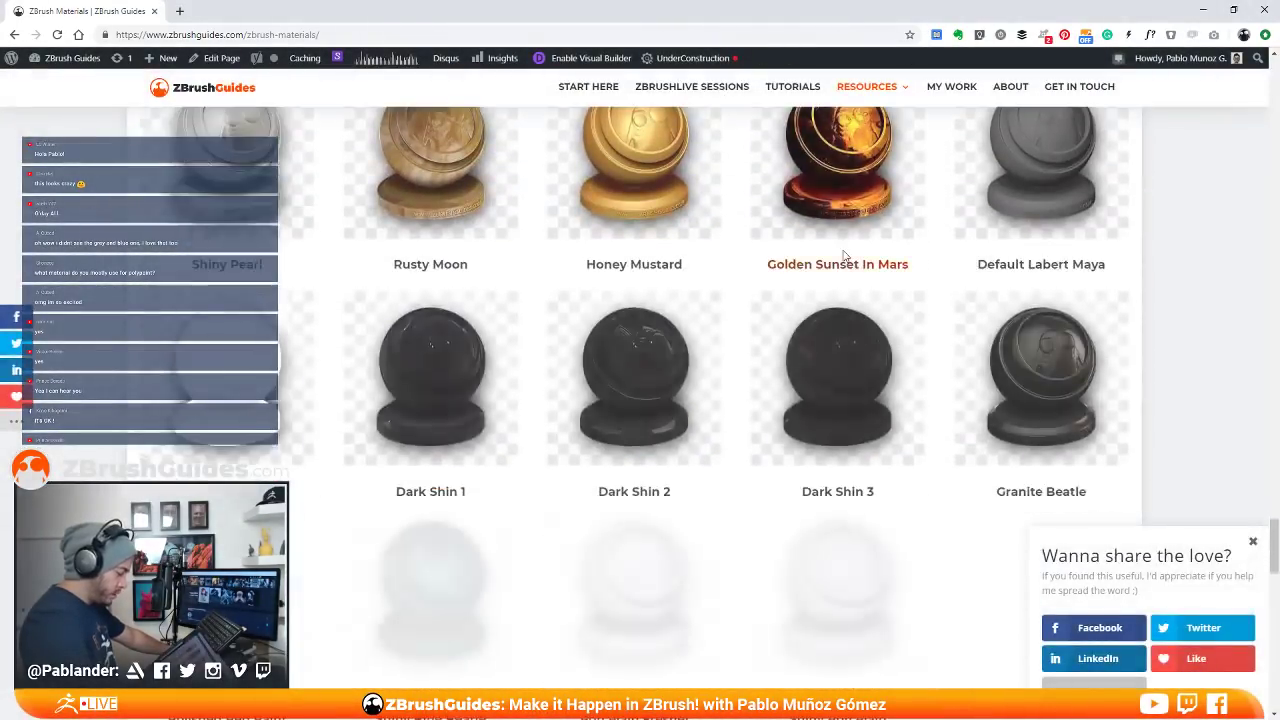
{"action": "scroll", "coordinate": [300, 434], "scroll_direction": "up", "scroll_amount": 4}
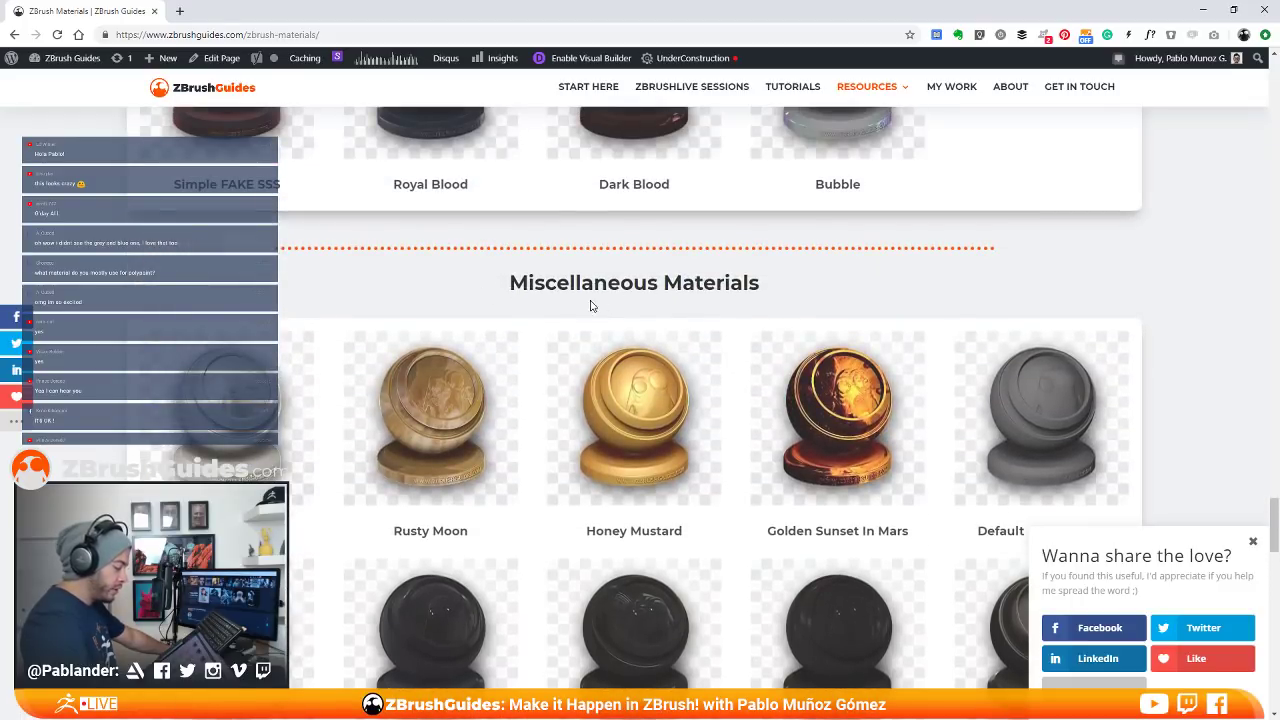
Dismiss the share prompt and return to the material category buttons near the start of the page
{"action": "left_click", "coordinate": [1253, 542]}
{"action": "left_click_drag", "start_coordinate": [1275, 530], "coordinate": [1275, 85]}
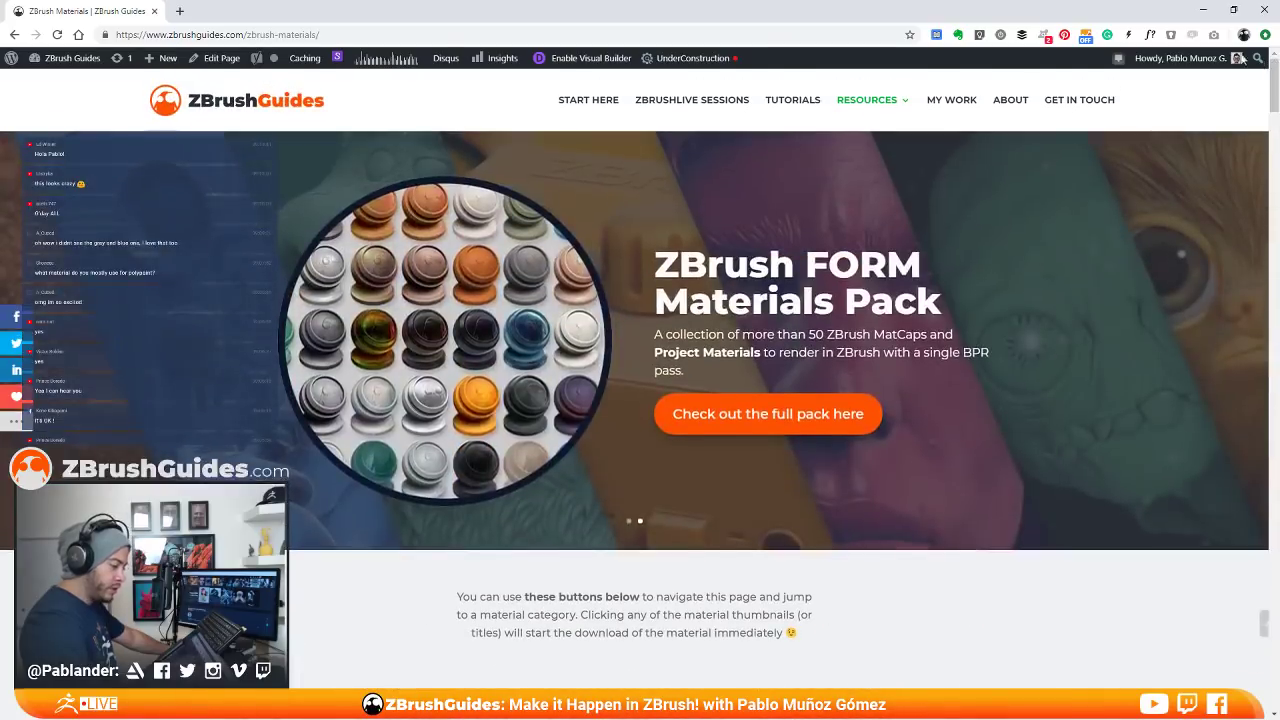
{"action": "mouse_move", "coordinate": [858, 110]}
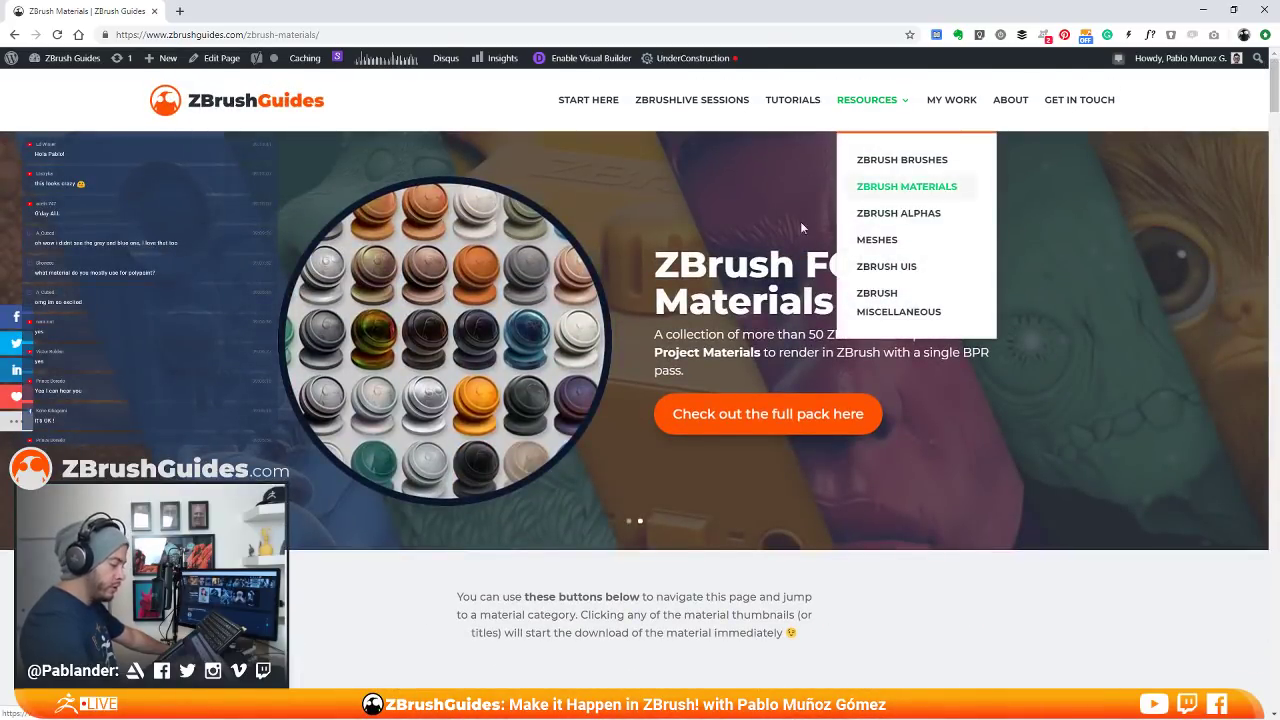
{"action": "scroll", "coordinate": [741, 246], "scroll_direction": "down", "scroll_amount": 3}
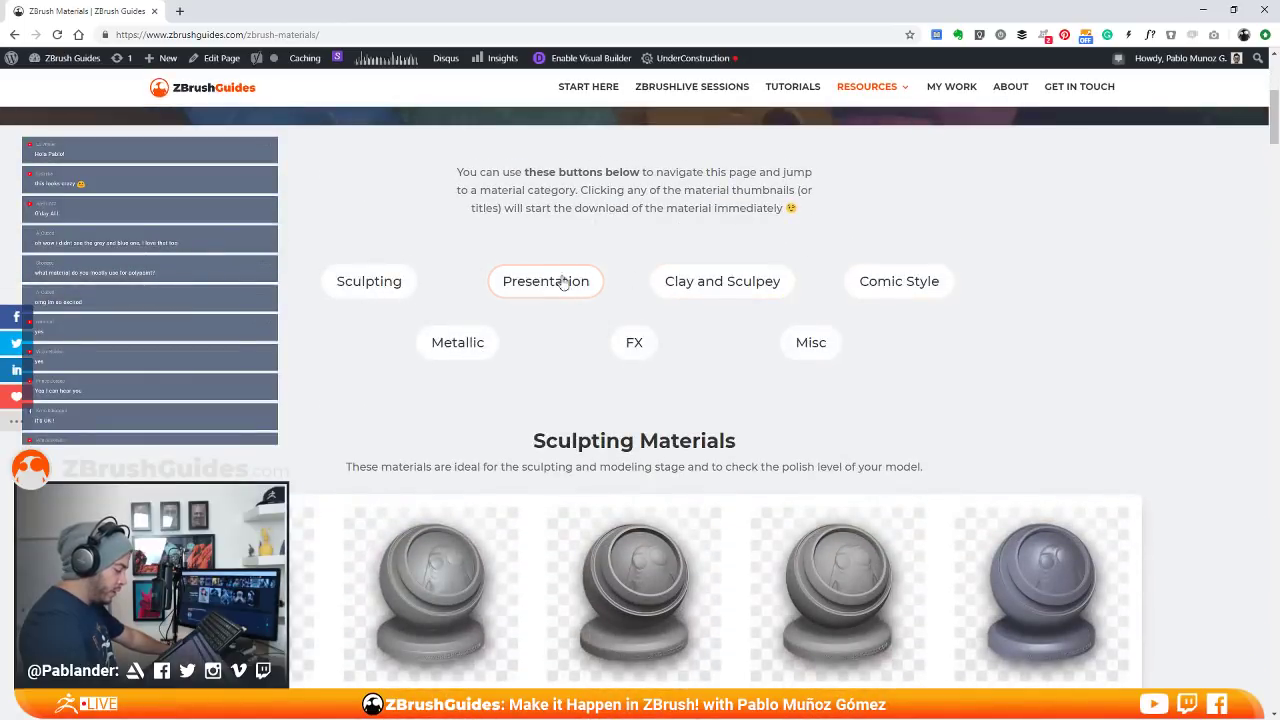
Show the Misc materials, including Dark Shin and Granite Beatle, and close the browser to return to ZBrush
{"action": "left_click", "coordinate": [818, 350]}
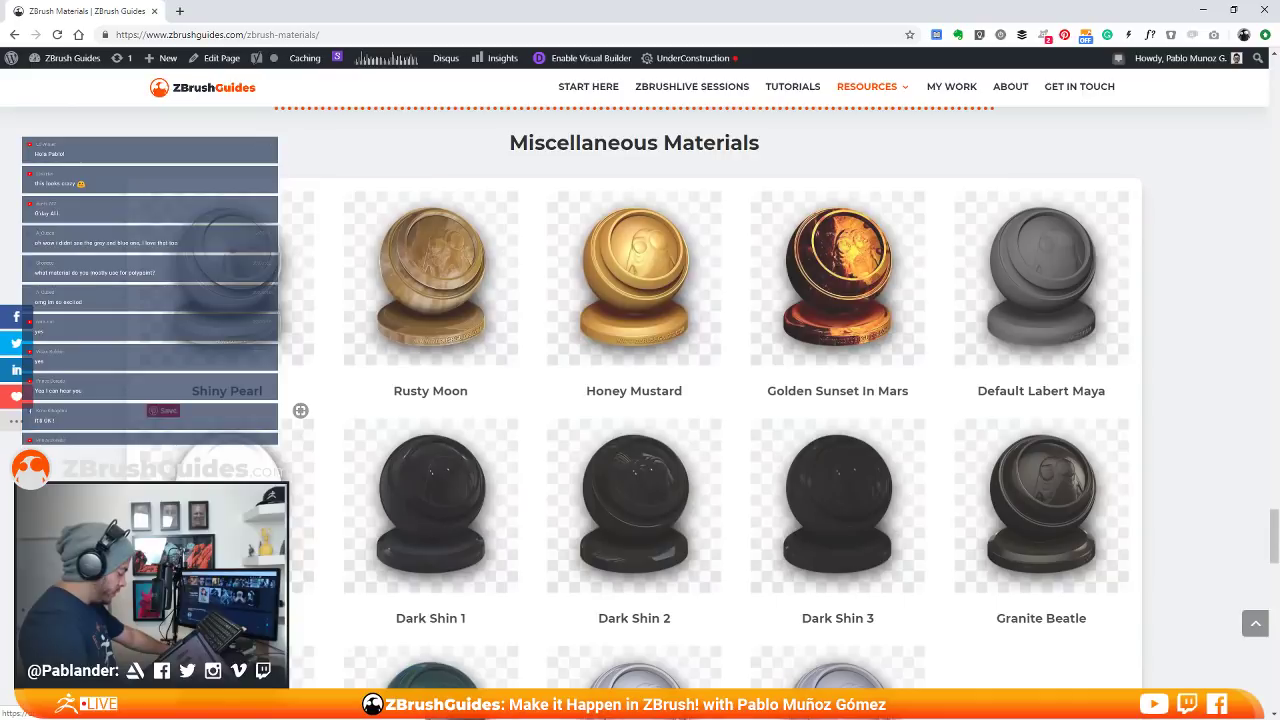
{"action": "scroll", "coordinate": [228, 334], "scroll_direction": "down", "scroll_amount": 3}
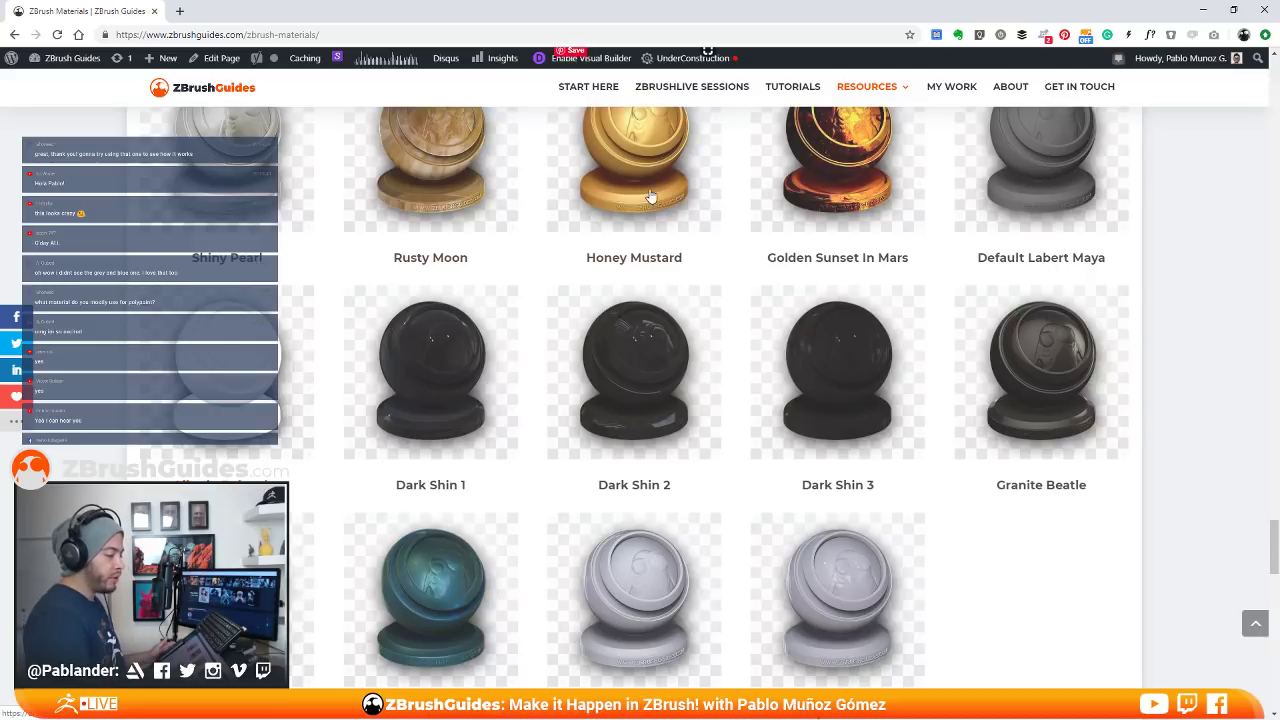
{"action": "left_click", "coordinate": [1263, 11]}
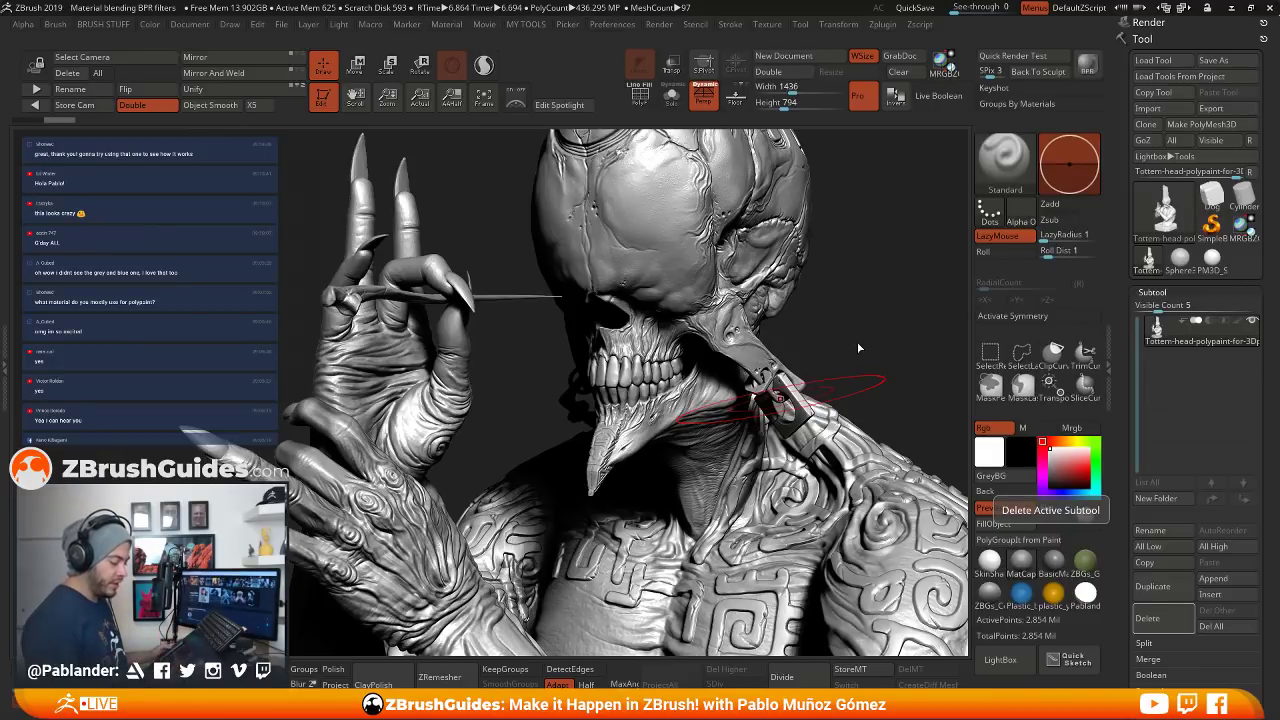
Zoom in on the creature's skull and display the PolyFrame wireframe to show the mesh density
{"action": "mouse_move", "coordinate": [863, 326]}
{"action": "left_mouse_down"}
{"action": "mouse_move", "coordinate": [802, 318]}
{"action": "mouse_move", "coordinate": [814, 384]}
{"action": "mouse_move", "coordinate": [833, 328]}
{"action": "left_mouse_up"}
{"action": "key", "text": "space"}
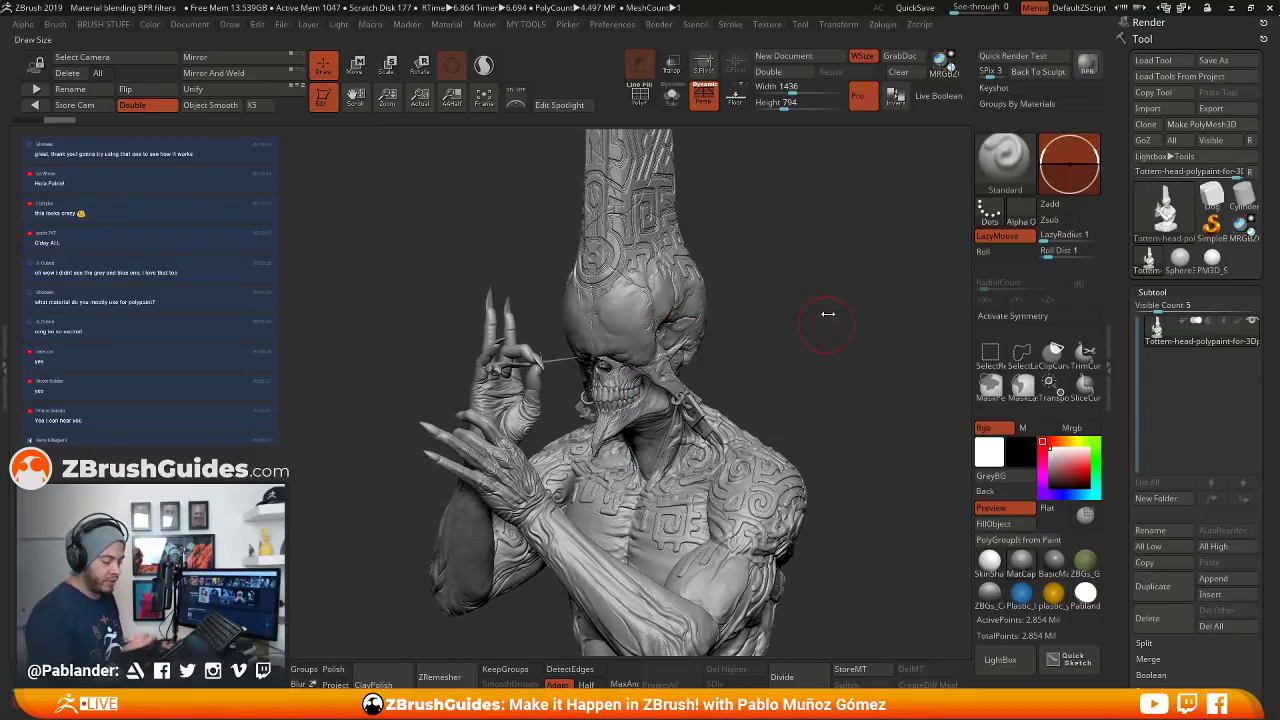
{"action": "mouse_move", "coordinate": [650, 287]}
{"action": "right_mouse_down", "text": "ctrl"}
{"action": "mouse_move", "coordinate": [655, 393]}
{"action": "mouse_move", "coordinate": [657, 241]}
{"action": "mouse_move", "coordinate": [660, 360]}
{"action": "right_mouse_up", "text": "ctrl"}
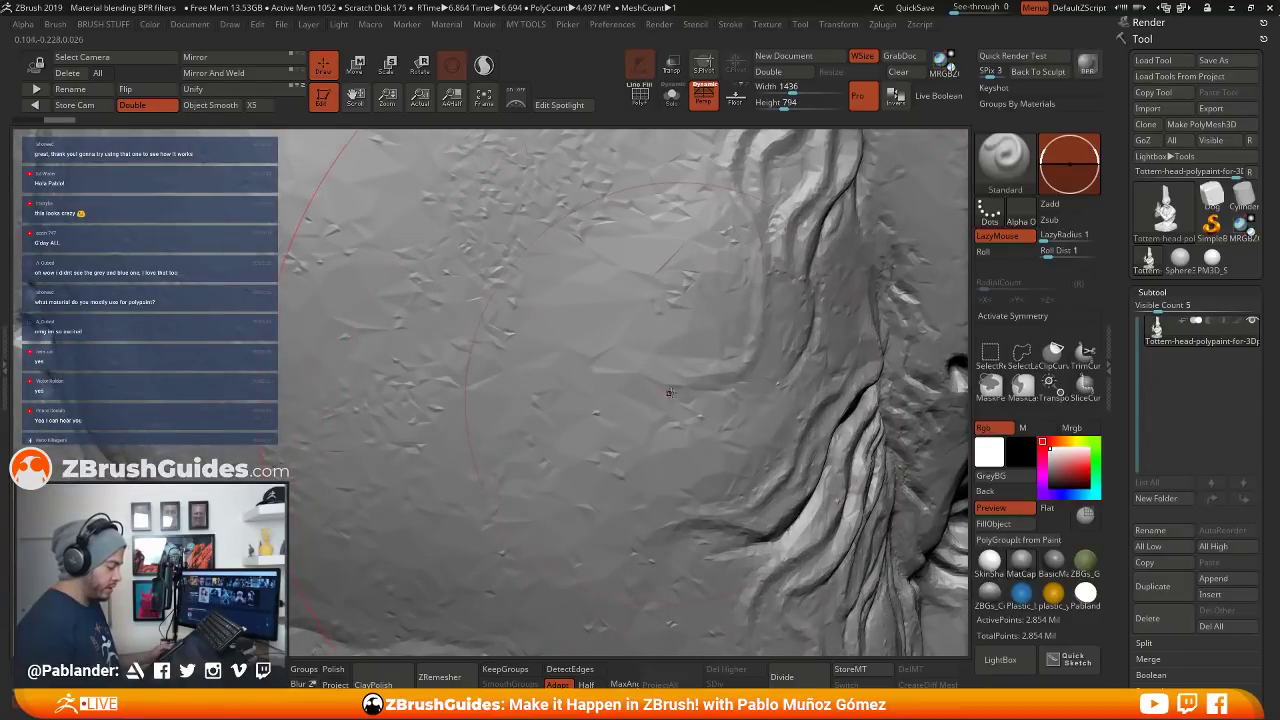
{"action": "left_click", "coordinate": [640, 92]}
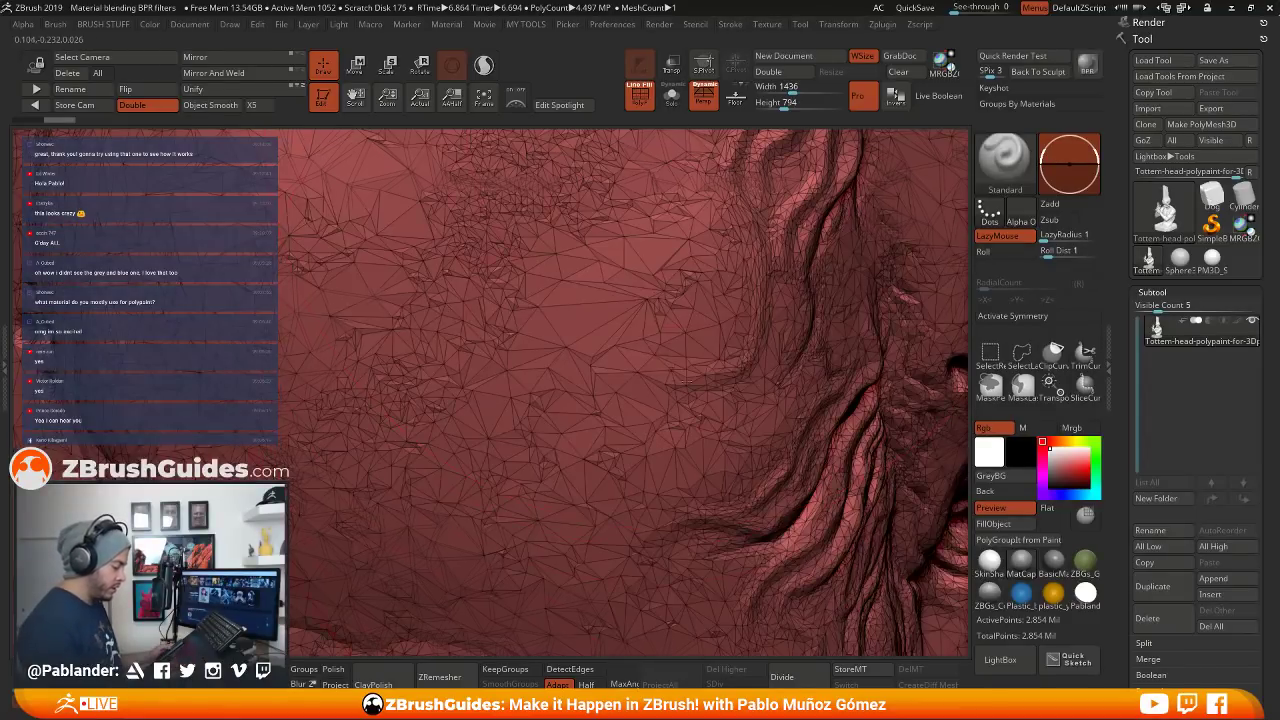
Examine the wireframe and coloured polygroups across the head and torso, and hide the PolyFrame display
{"action": "mouse_move", "coordinate": [649, 185]}
{"action": "right_mouse_down"}
{"action": "mouse_move", "coordinate": [775, 410]}
{"action": "mouse_move", "coordinate": [678, 352]}
{"action": "mouse_move", "coordinate": [716, 403]}
{"action": "right_mouse_up"}
{"action": "mouse_move", "coordinate": [707, 346]}
{"action": "right_mouse_down"}
{"action": "mouse_move", "coordinate": [755, 432]}
{"action": "mouse_move", "coordinate": [725, 380]}
{"action": "mouse_move", "coordinate": [712, 122]}
{"action": "right_mouse_up"}
{"action": "key", "text": "p"}
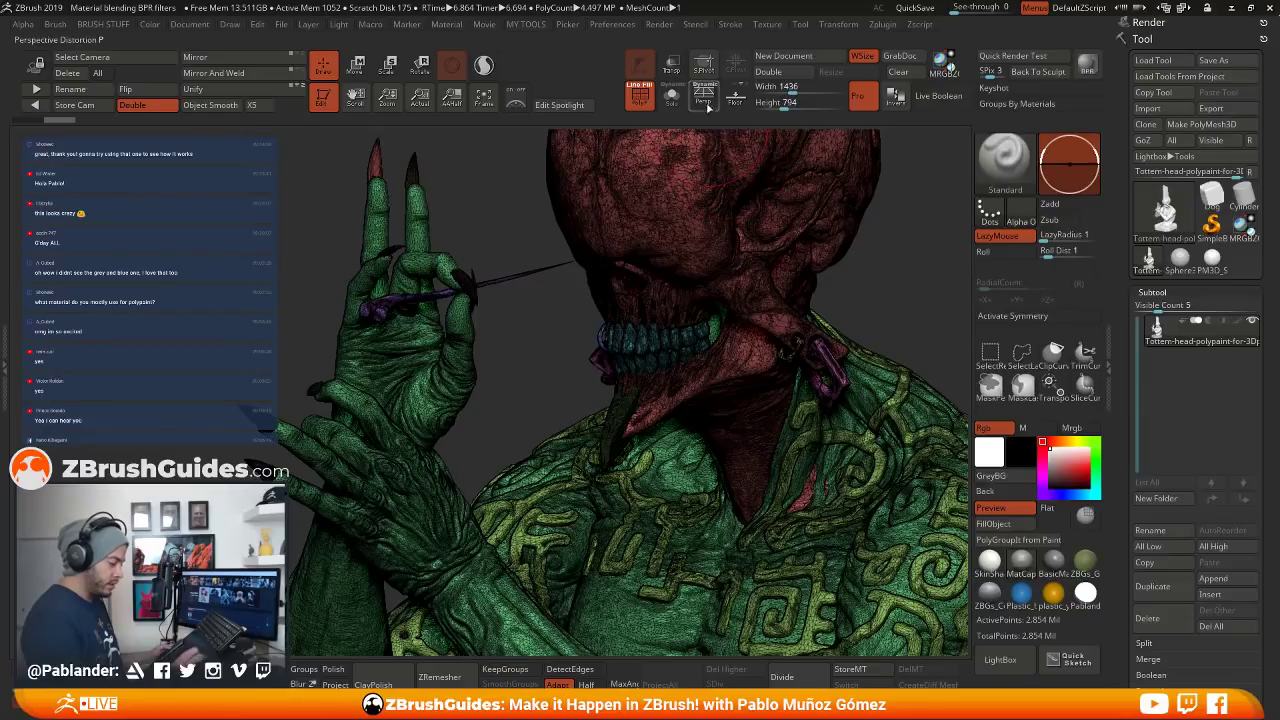
{"action": "key", "text": "shift+f"}
Inspect the unpainted grey sculpture from close up and as a full bust from several angles
{"action": "mouse_move", "coordinate": [758, 262]}
{"action": "right_mouse_down"}
{"action": "mouse_move", "coordinate": [733, 278]}
{"action": "mouse_move", "coordinate": [802, 413]}
{"action": "right_mouse_up"}
{"action": "mouse_move", "coordinate": [778, 524]}
{"action": "left_mouse_down"}
{"action": "mouse_move", "coordinate": [840, 513]}
{"action": "mouse_move", "coordinate": [860, 472]}
{"action": "mouse_move", "coordinate": [814, 500]}
{"action": "mouse_move", "coordinate": [762, 463]}
{"action": "mouse_move", "coordinate": [778, 520]}
{"action": "mouse_move", "coordinate": [866, 393]}
{"action": "mouse_move", "coordinate": [858, 372]}
{"action": "mouse_move", "coordinate": [846, 349]}
{"action": "mouse_move", "coordinate": [757, 351]}
{"action": "mouse_move", "coordinate": [688, 302]}
{"action": "left_mouse_up"}
{"action": "mouse_move", "coordinate": [722, 242]}
{"action": "right_mouse_down", "text": "ctrl"}
{"action": "mouse_move", "coordinate": [738, 328]}
{"action": "mouse_move", "coordinate": [745, 293]}
{"action": "right_mouse_up", "text": "ctrl"}
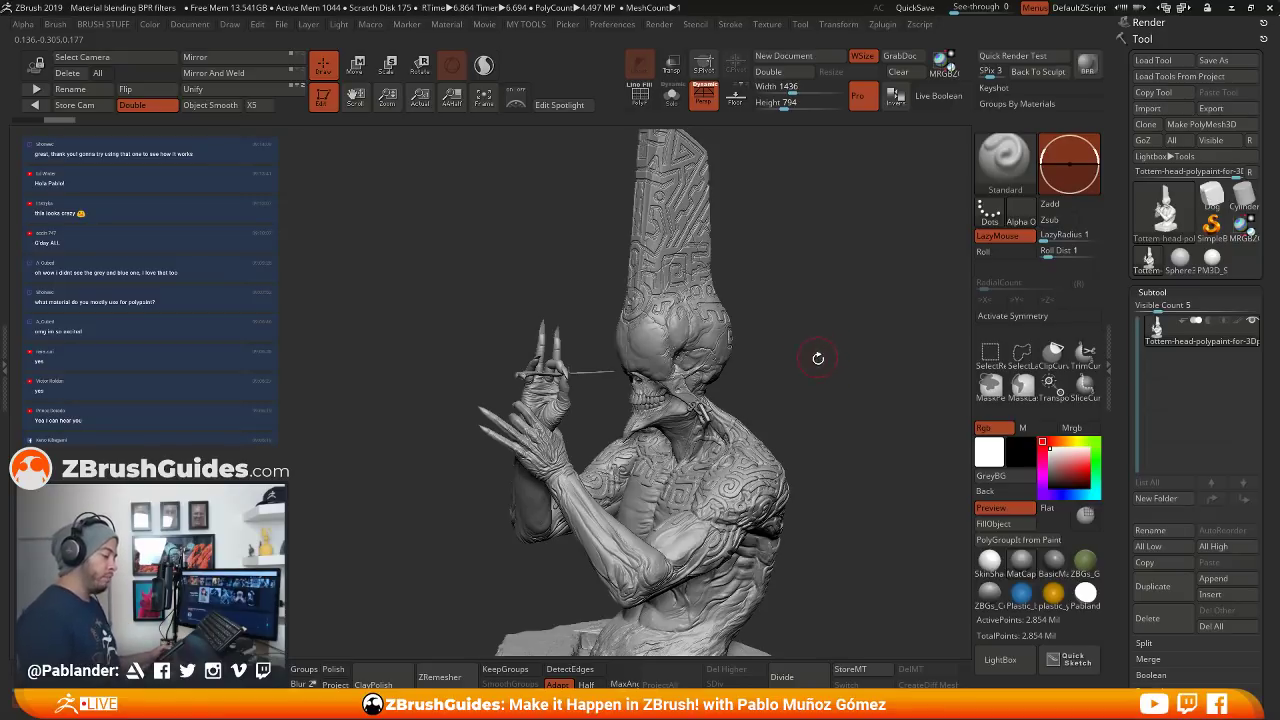
{"action": "mouse_move", "coordinate": [817, 357]}
{"action": "left_mouse_down"}
{"action": "mouse_move", "coordinate": [811, 342]}
{"action": "mouse_move", "coordinate": [837, 323]}
{"action": "mouse_move", "coordinate": [870, 368]}
{"action": "mouse_move", "coordinate": [874, 357]}
{"action": "left_mouse_up"}
{"action": "left_click_drag", "start_coordinate": [842, 309], "coordinate": [818, 310], "text": "alt"}
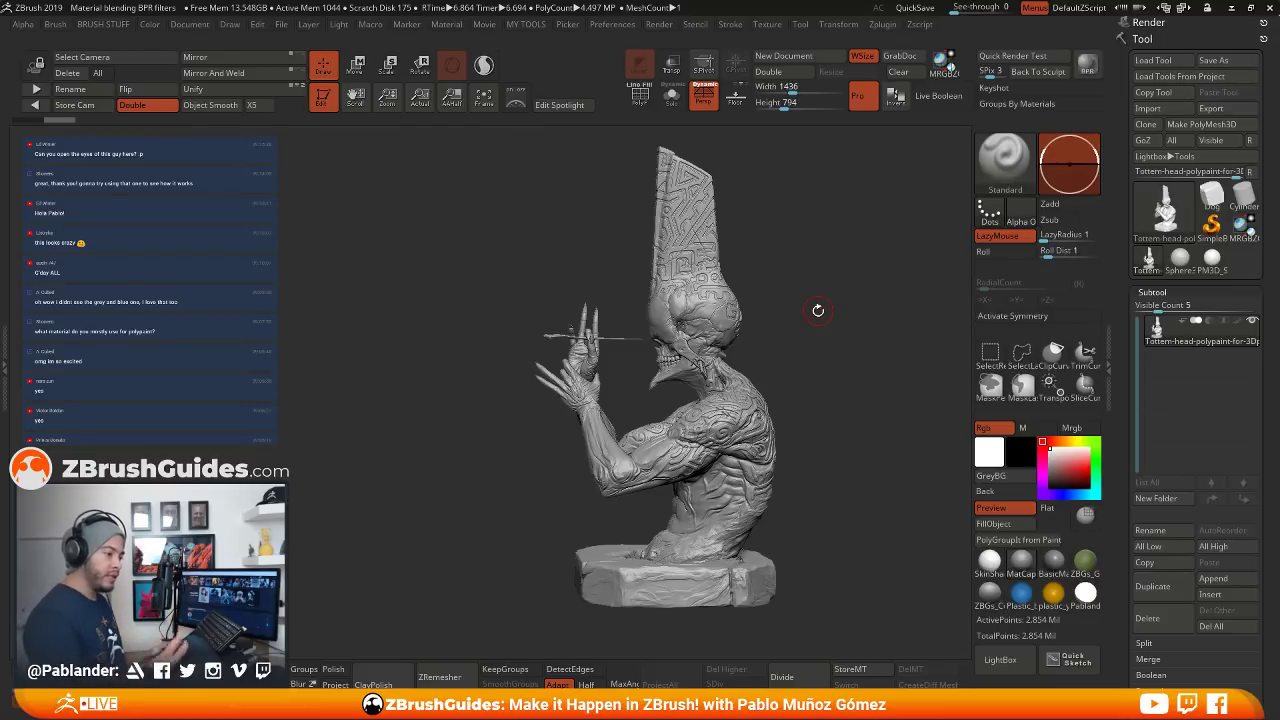
{"action": "left_click_drag", "start_coordinate": [811, 317], "coordinate": [837, 337]}
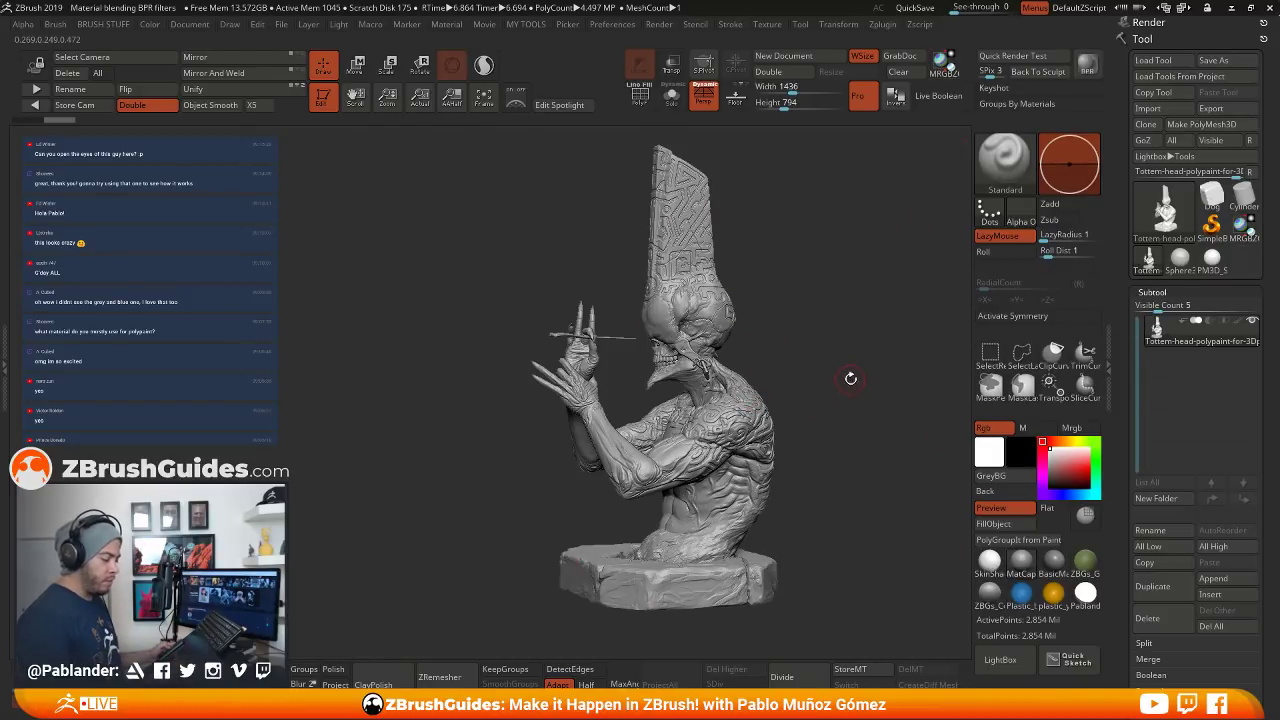
Turn on the polypaint display for the creature subtool and frame the painted skull and padlock
{"action": "left_click_drag", "start_coordinate": [744, 364], "coordinate": [796, 439]}
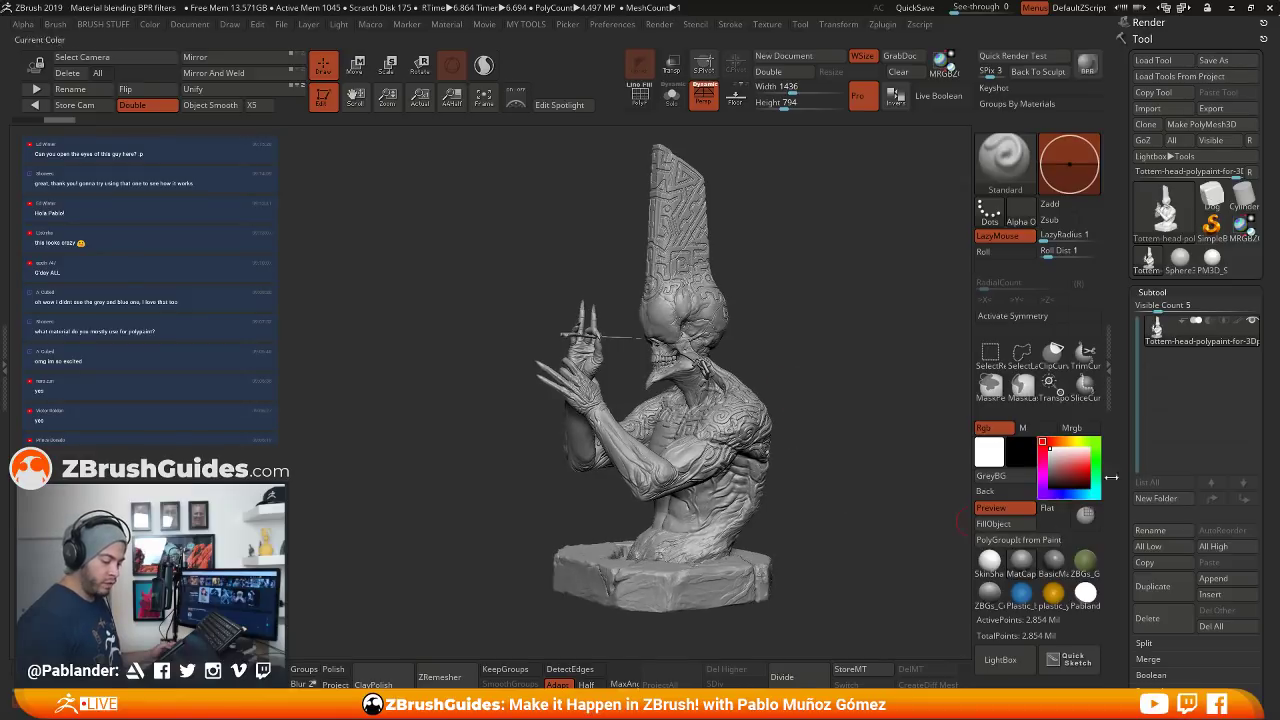
{"action": "left_click", "coordinate": [1239, 321]}
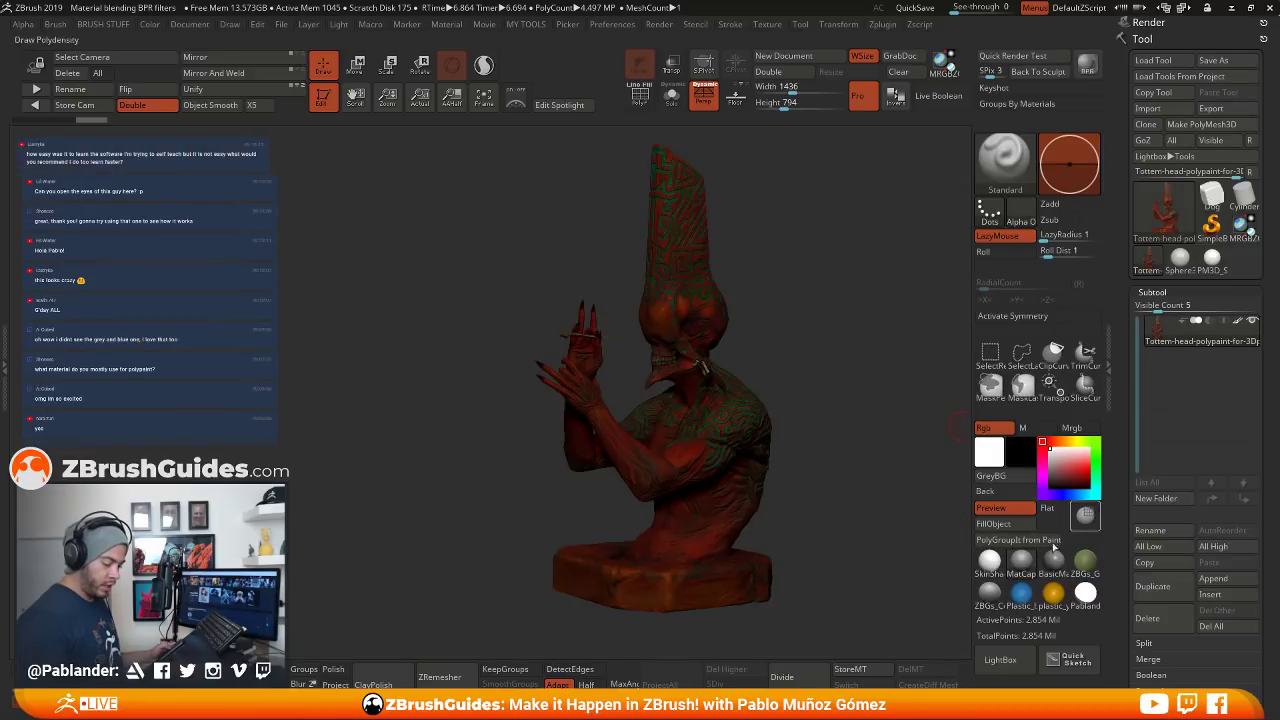
{"action": "mouse_move", "coordinate": [765, 425]}
{"action": "left_mouse_down"}
{"action": "mouse_move", "coordinate": [826, 391]}
{"action": "mouse_move", "coordinate": [814, 329]}
{"action": "mouse_move", "coordinate": [822, 375]}
{"action": "mouse_move", "coordinate": [837, 354]}
{"action": "mouse_move", "coordinate": [857, 423]}
{"action": "mouse_move", "coordinate": [845, 364]}
{"action": "left_mouse_up"}
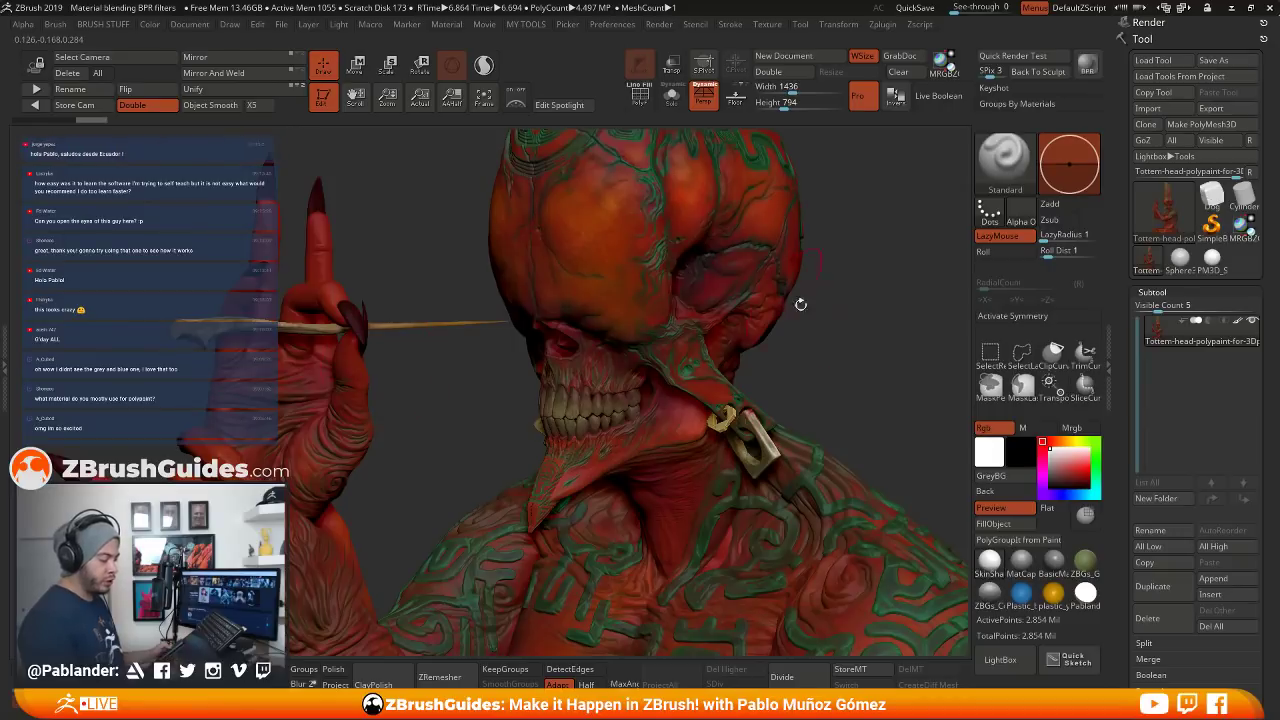
{"action": "key", "text": "space"}
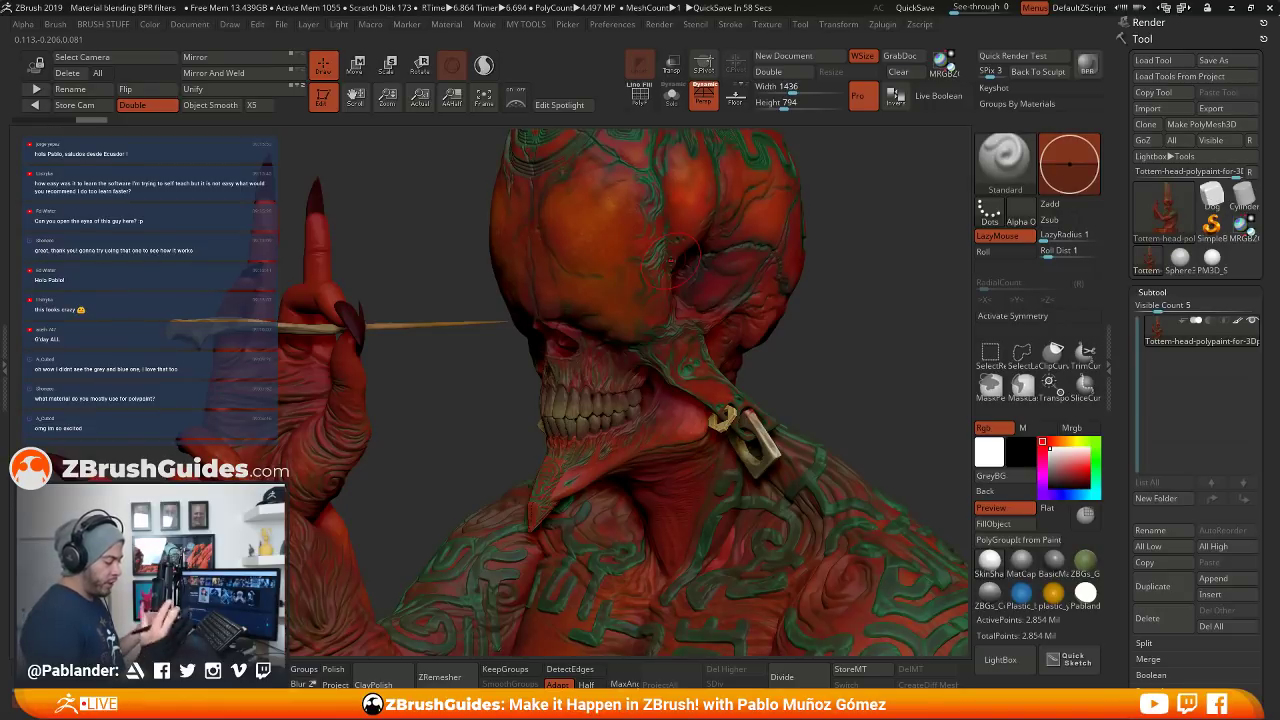
Examine the polypaint on the full figure and up close in the skull's carved green grooves
{"action": "mouse_move", "coordinate": [829, 366]}
{"action": "left_mouse_down", "text": "alt"}
{"action": "mouse_move", "coordinate": [814, 272]}
{"action": "mouse_move", "coordinate": [835, 300]}
{"action": "mouse_move", "coordinate": [836, 347]}
{"action": "left_mouse_up", "text": "alt"}
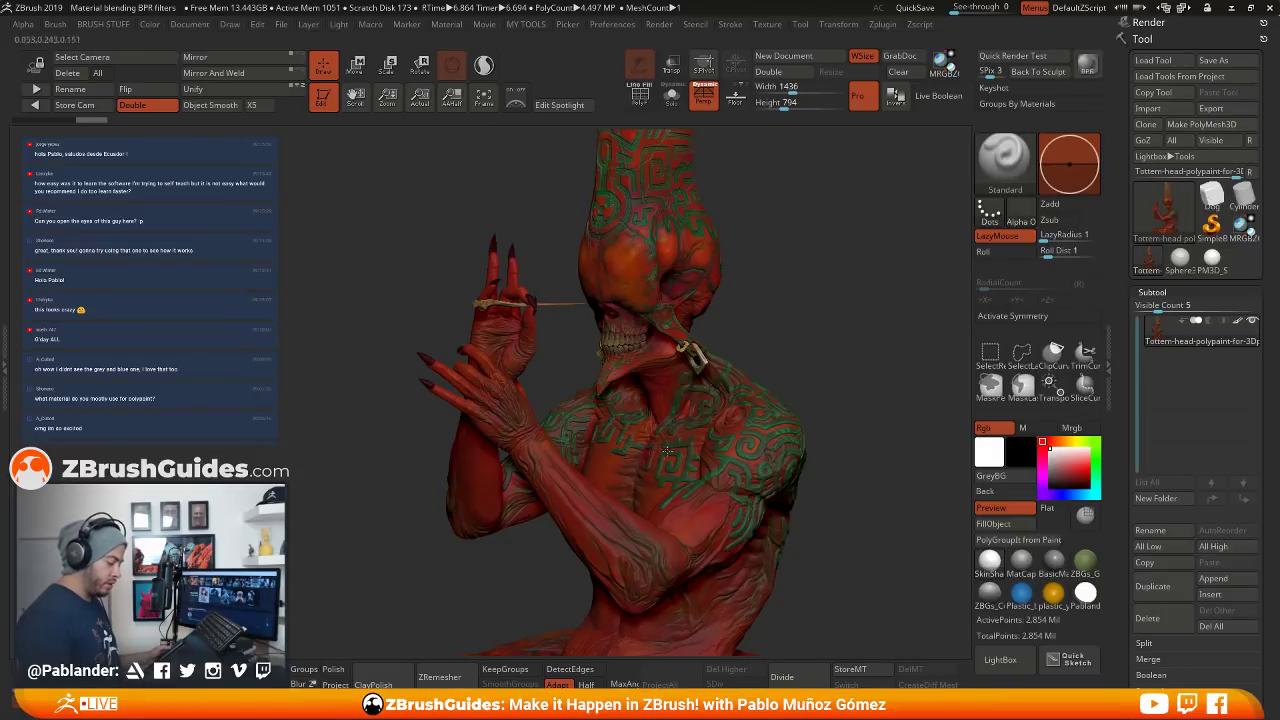
{"action": "right_click_drag", "start_coordinate": [658, 224], "coordinate": [717, 336], "text": "ctrl"}
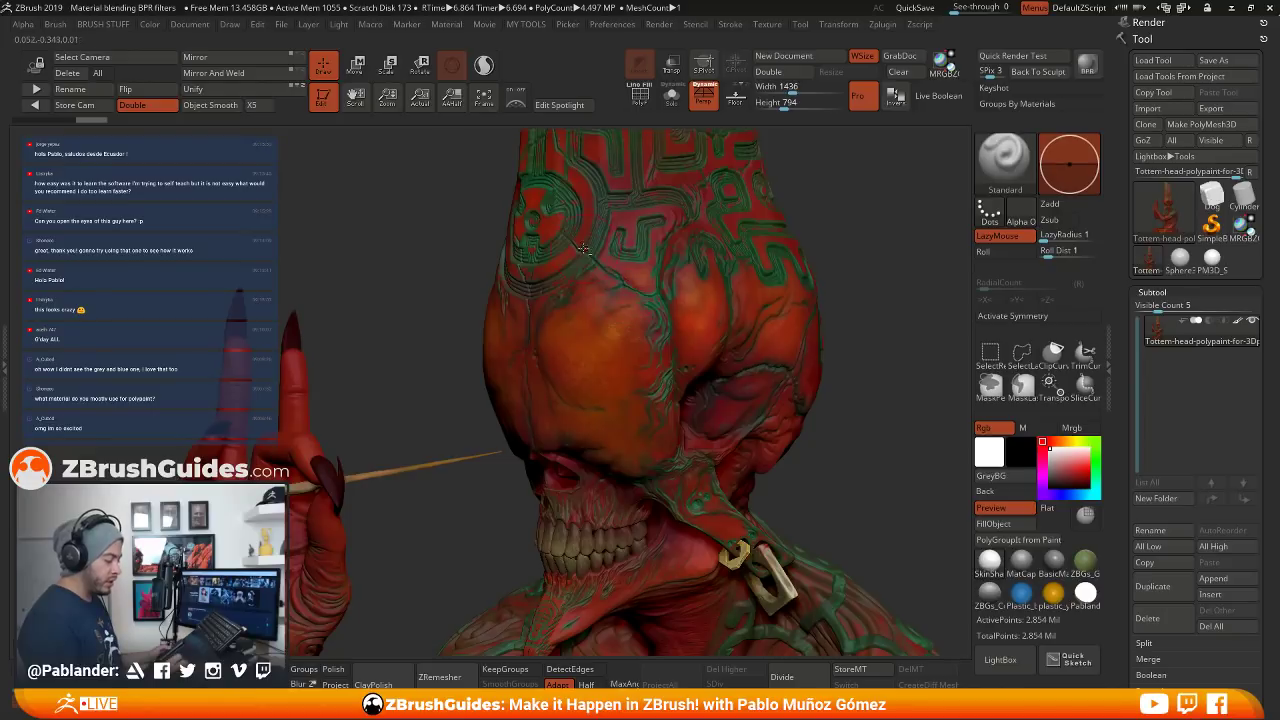
{"action": "mouse_move", "coordinate": [583, 248]}
{"action": "right_mouse_down", "text": "ctrl"}
{"action": "mouse_move", "coordinate": [676, 432]}
{"action": "mouse_move", "coordinate": [636, 417]}
{"action": "mouse_move", "coordinate": [708, 388]}
{"action": "mouse_move", "coordinate": [688, 388]}
{"action": "right_mouse_up", "text": "ctrl"}
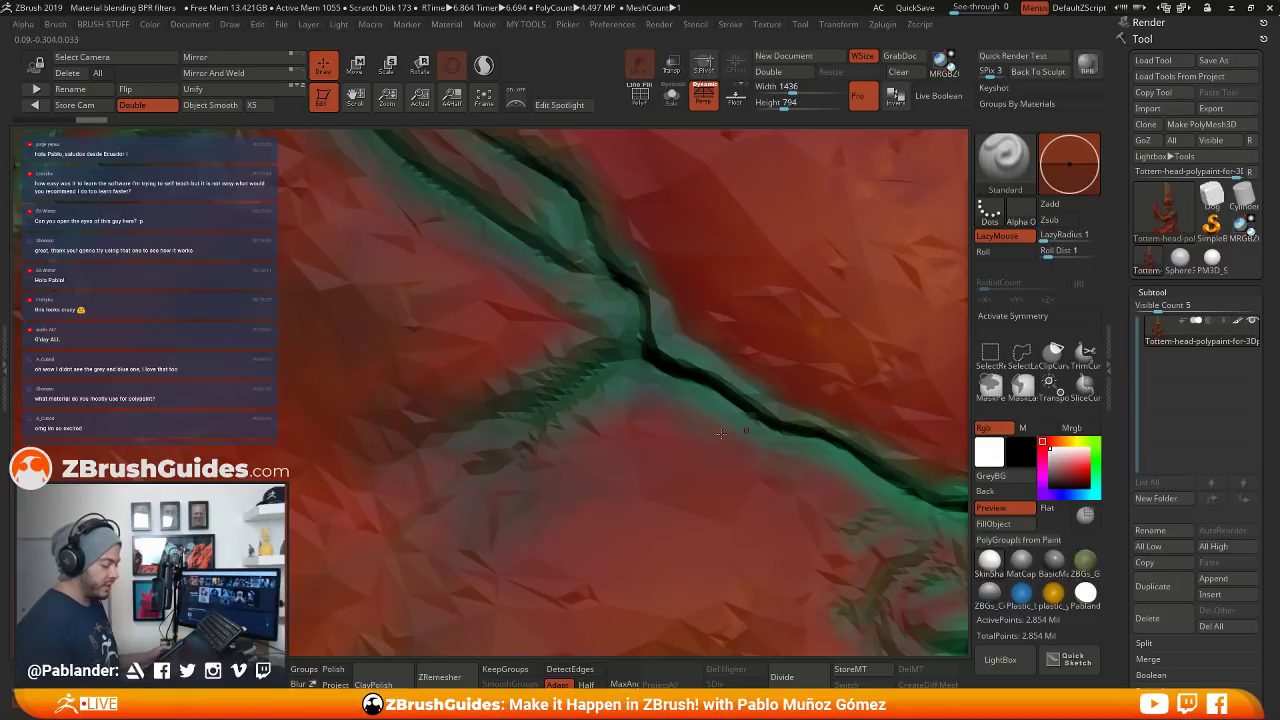
{"action": "right_click_drag", "start_coordinate": [422, 504], "coordinate": [442, 335]}
{"action": "mouse_move", "coordinate": [717, 449]}
{"action": "right_mouse_down", "text": "ctrl"}
{"action": "mouse_move", "coordinate": [712, 400]}
{"action": "mouse_move", "coordinate": [698, 470]}
{"action": "mouse_move", "coordinate": [693, 427]}
{"action": "mouse_move", "coordinate": [829, 357]}
{"action": "right_mouse_up", "text": "ctrl"}
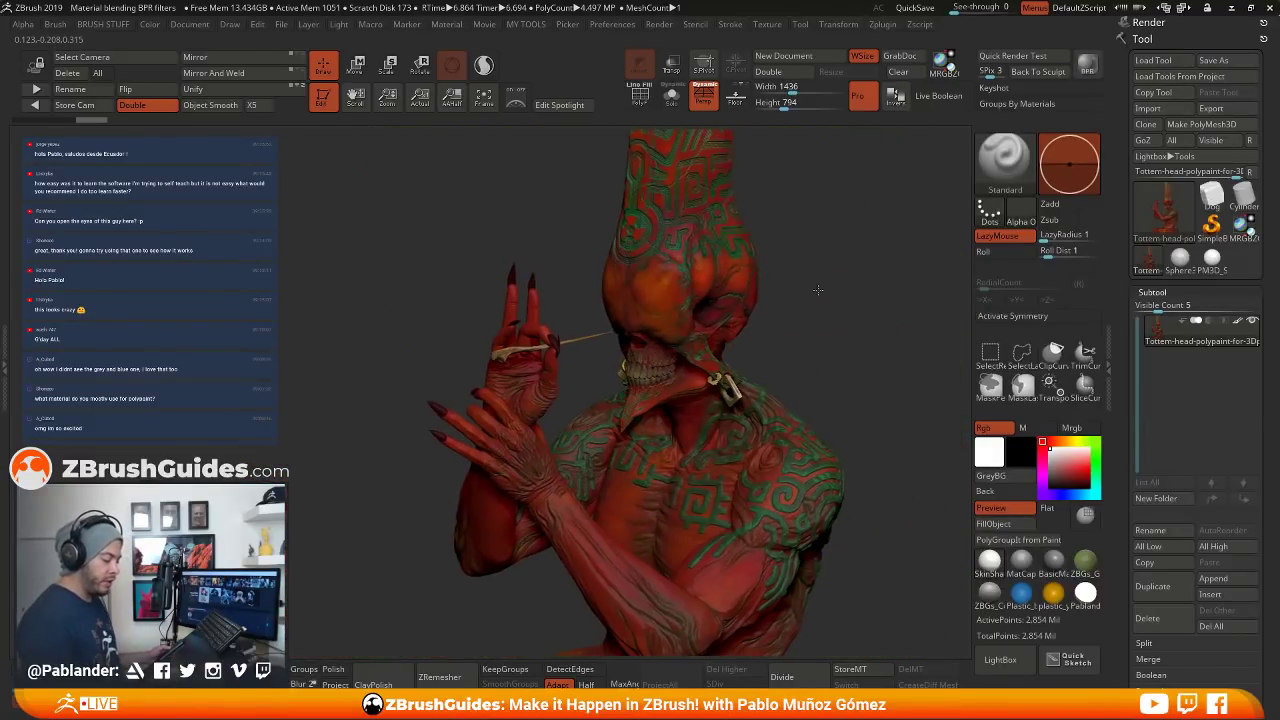
{"action": "mouse_move", "coordinate": [818, 290]}
{"action": "right_mouse_down"}
{"action": "mouse_move", "coordinate": [795, 332]}
{"action": "mouse_move", "coordinate": [823, 320]}
{"action": "mouse_move", "coordinate": [824, 334]}
{"action": "mouse_move", "coordinate": [789, 336]}
{"action": "right_mouse_up"}
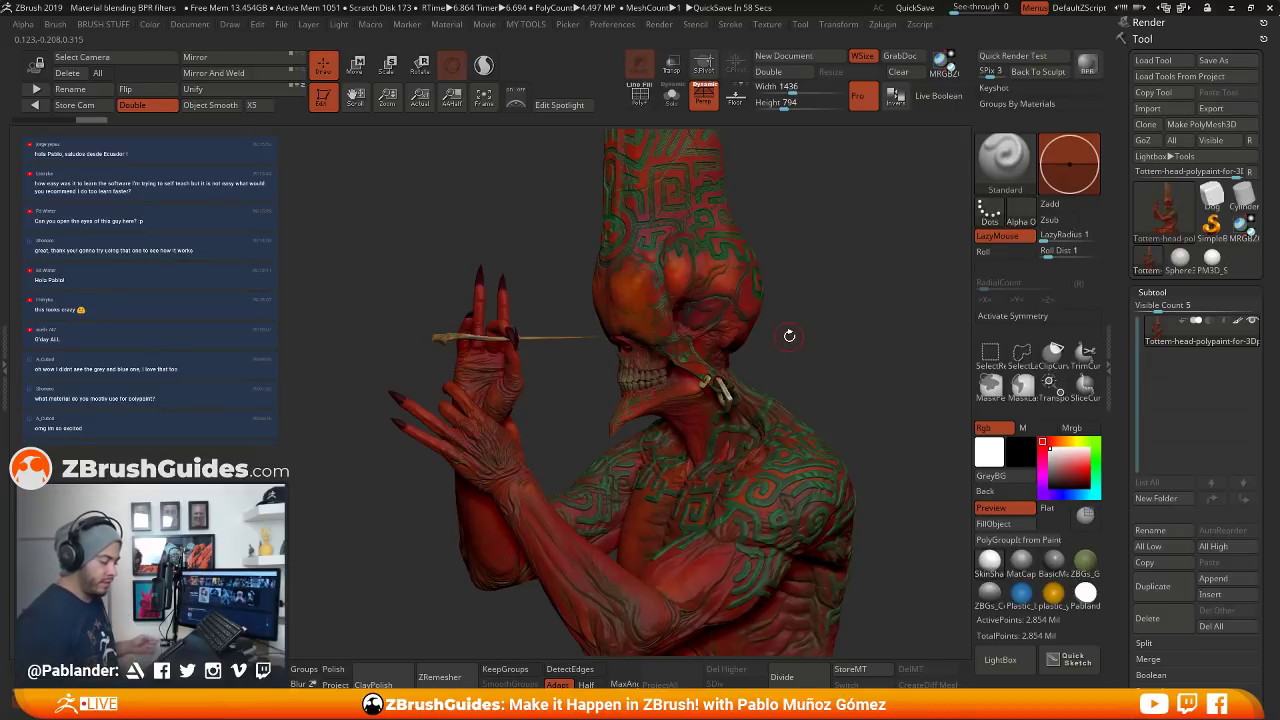
Turn the creature to a three-quarter view of its head, hands and shoulder, and render it with BPR
{"action": "mouse_move", "coordinate": [817, 335]}
{"action": "right_mouse_down"}
{"action": "mouse_move", "coordinate": [840, 317]}
{"action": "mouse_move", "coordinate": [837, 349]}
{"action": "right_mouse_up"}
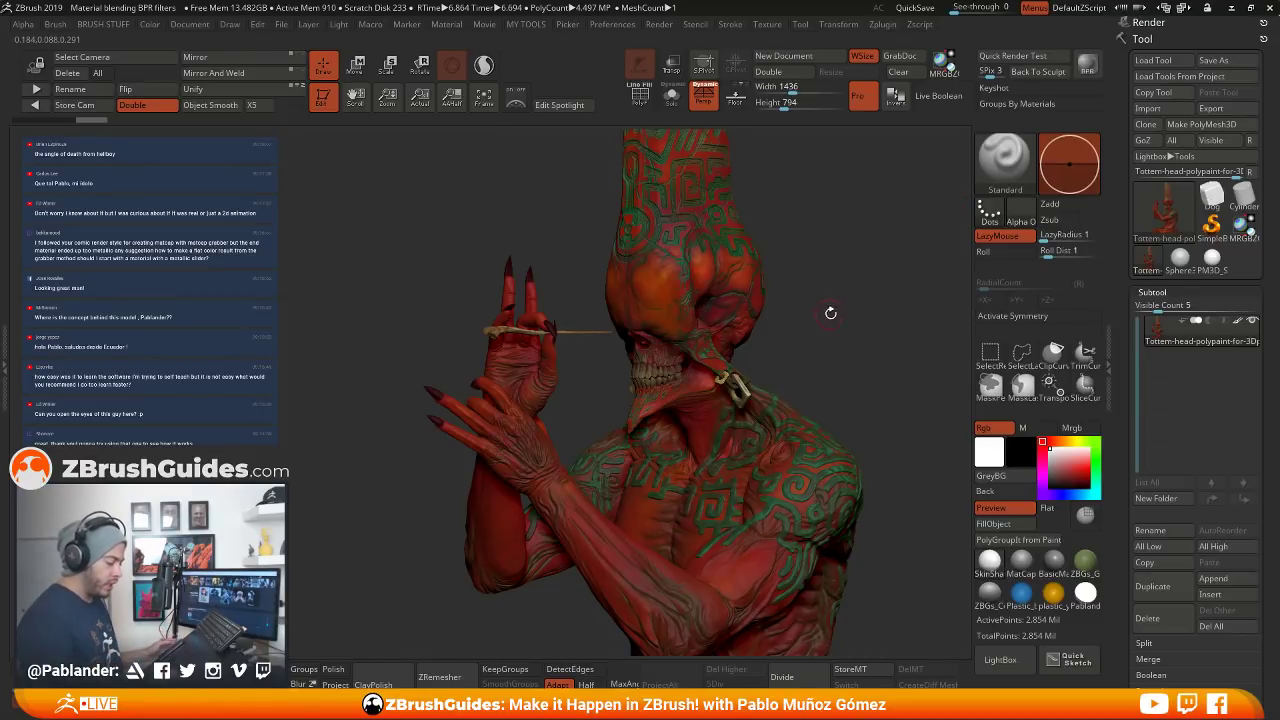
{"action": "mouse_move", "coordinate": [829, 309]}
{"action": "left_mouse_down"}
{"action": "mouse_move", "coordinate": [854, 363]}
{"action": "mouse_move", "coordinate": [872, 354]}
{"action": "left_mouse_up"}
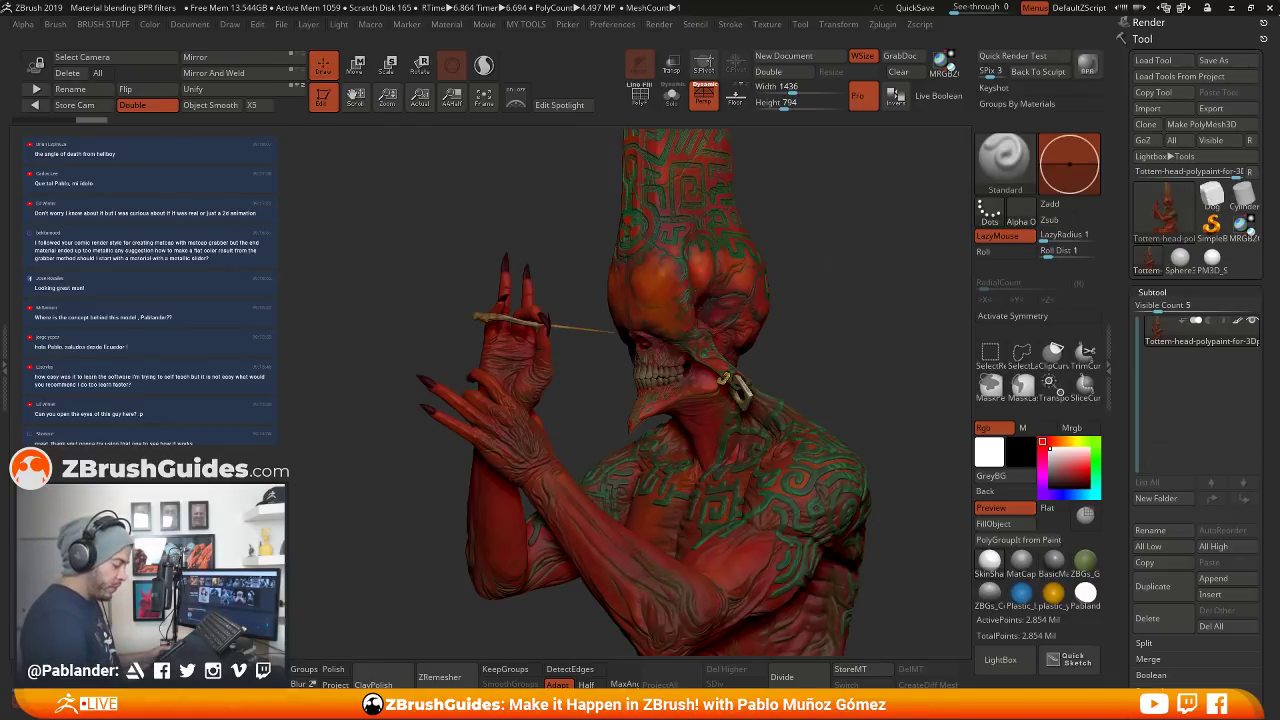
{"action": "right_click_drag", "start_coordinate": [840, 216], "coordinate": [840, 268], "text": "ctrl"}
{"action": "left_click_drag", "start_coordinate": [846, 226], "coordinate": [857, 253]}
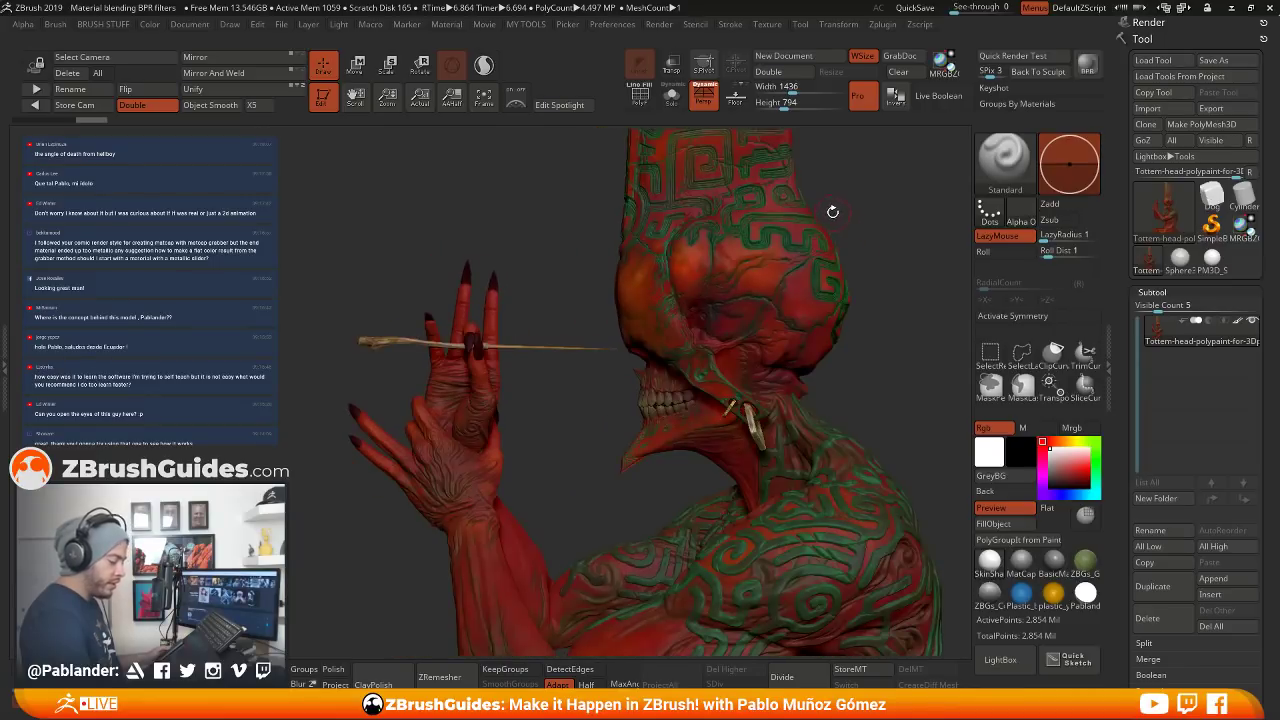
{"action": "left_click_drag", "start_coordinate": [832, 212], "coordinate": [872, 215]}
{"action": "left_click_drag", "start_coordinate": [857, 282], "coordinate": [827, 269]}
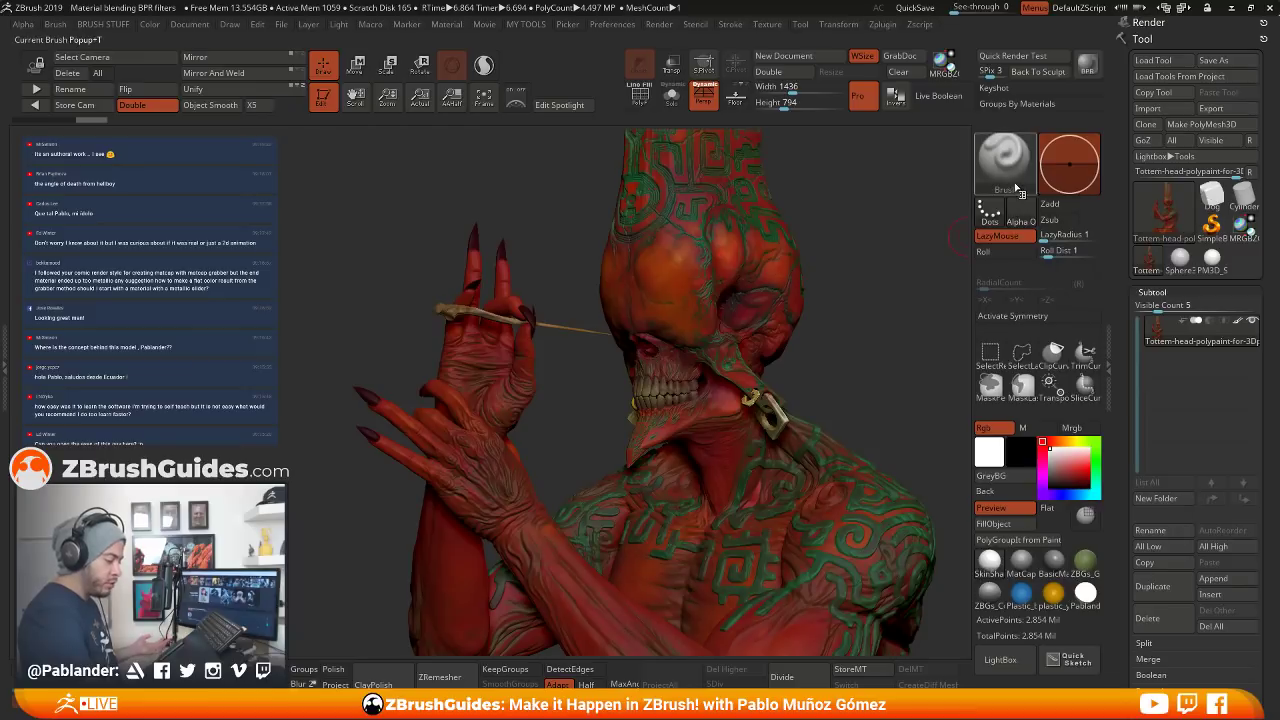
{"action": "left_click", "coordinate": [1095, 63]}
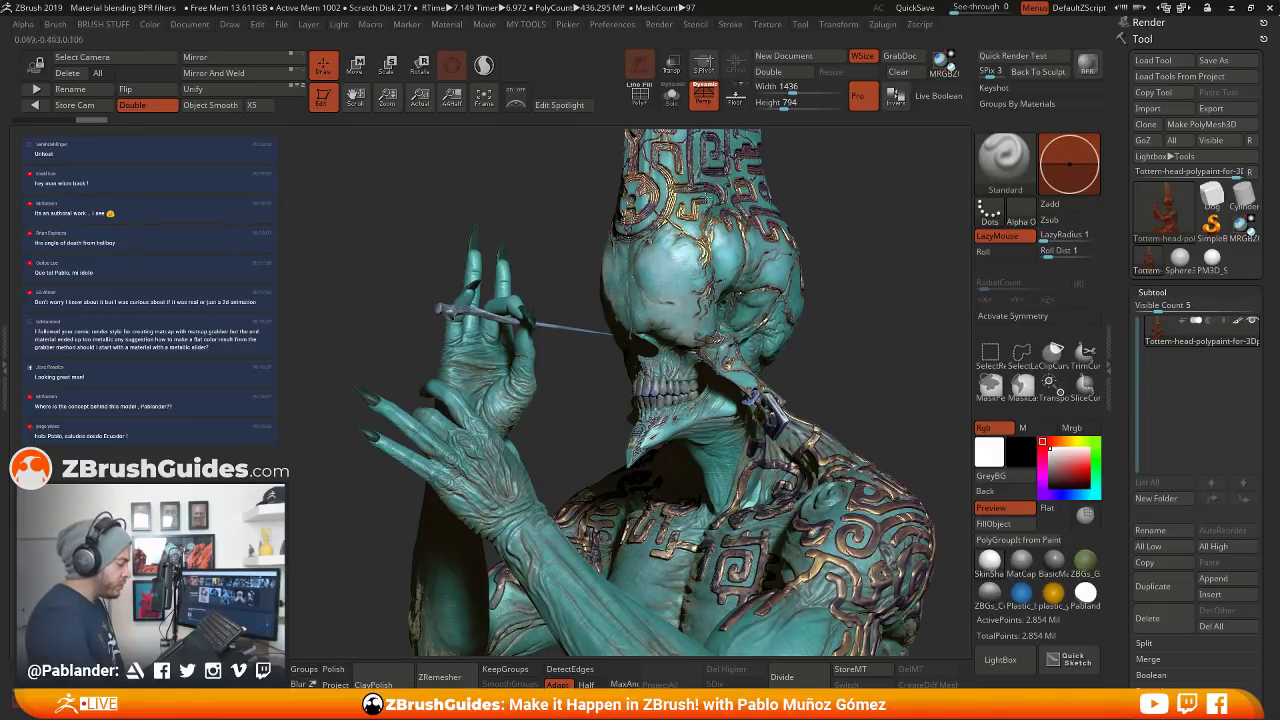
Examine the SkinShade4 material's modifiers through to the channel descriptors and the Matcap Maker settings
{"action": "left_click", "coordinate": [446, 25]}
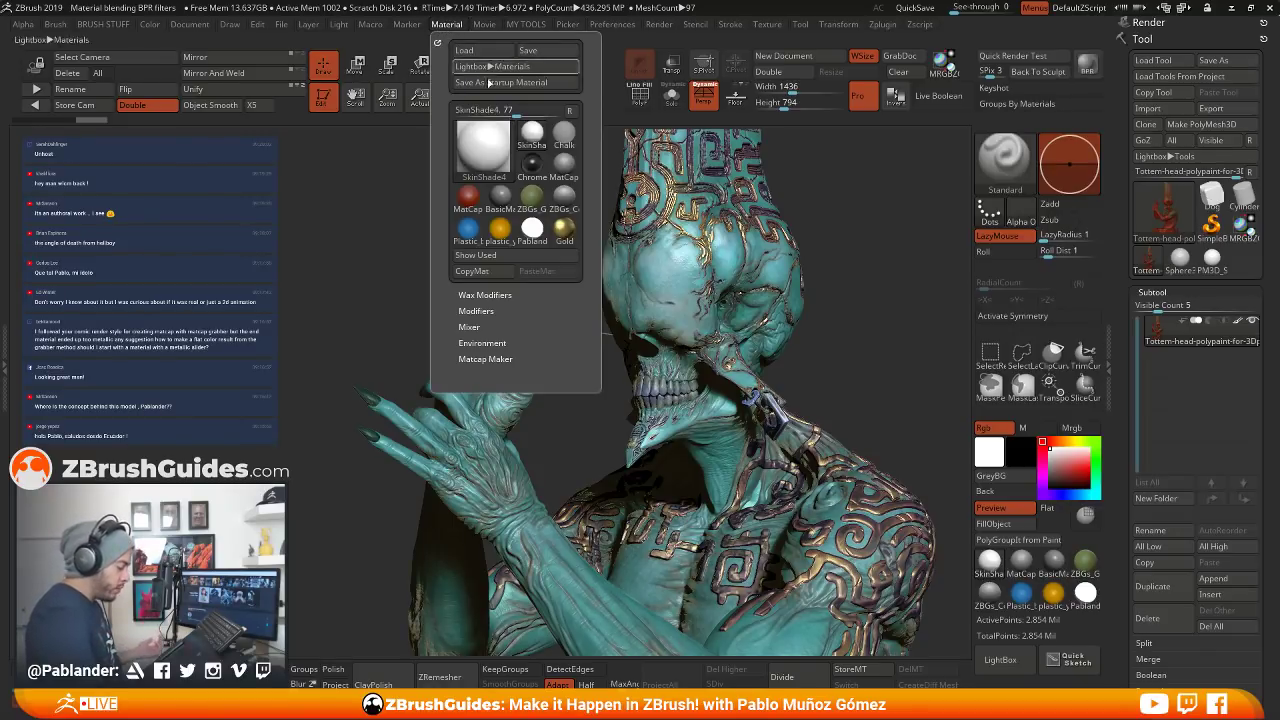
{"action": "left_click", "coordinate": [475, 314]}
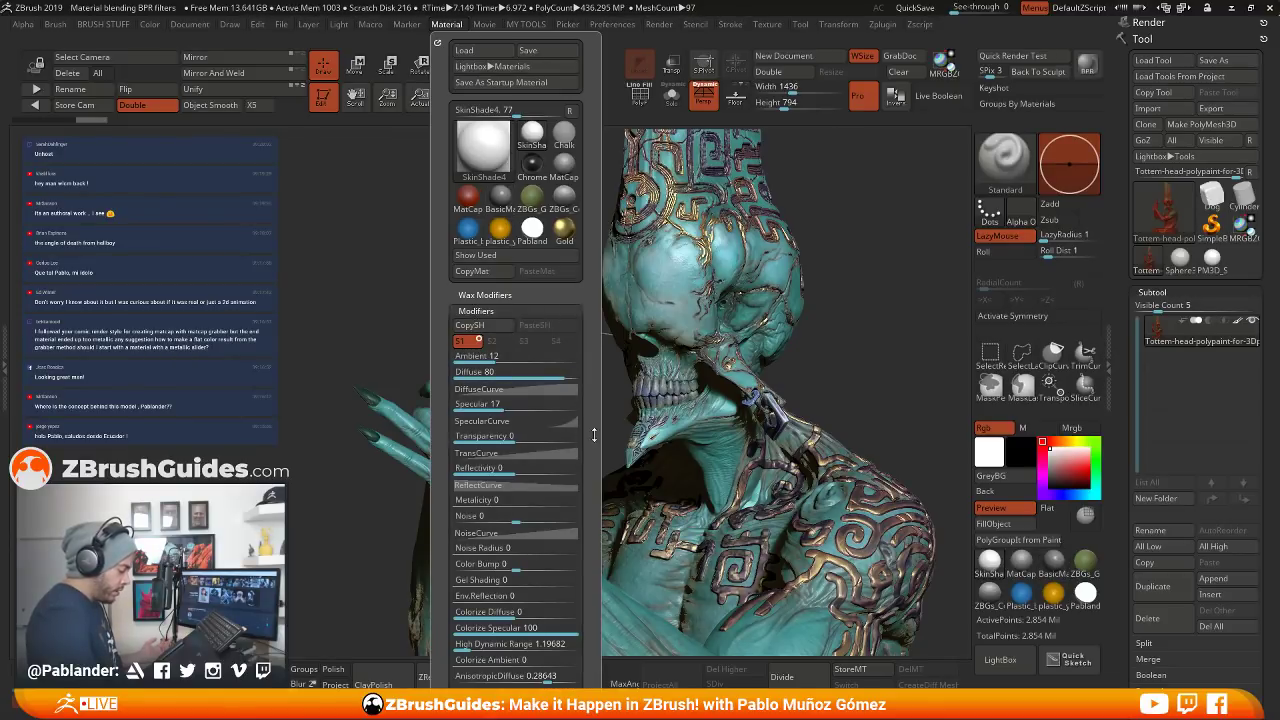
{"action": "left_click_drag", "start_coordinate": [593, 394], "coordinate": [604, 236]}
{"action": "left_click_drag", "start_coordinate": [512, 461], "coordinate": [512, 348]}
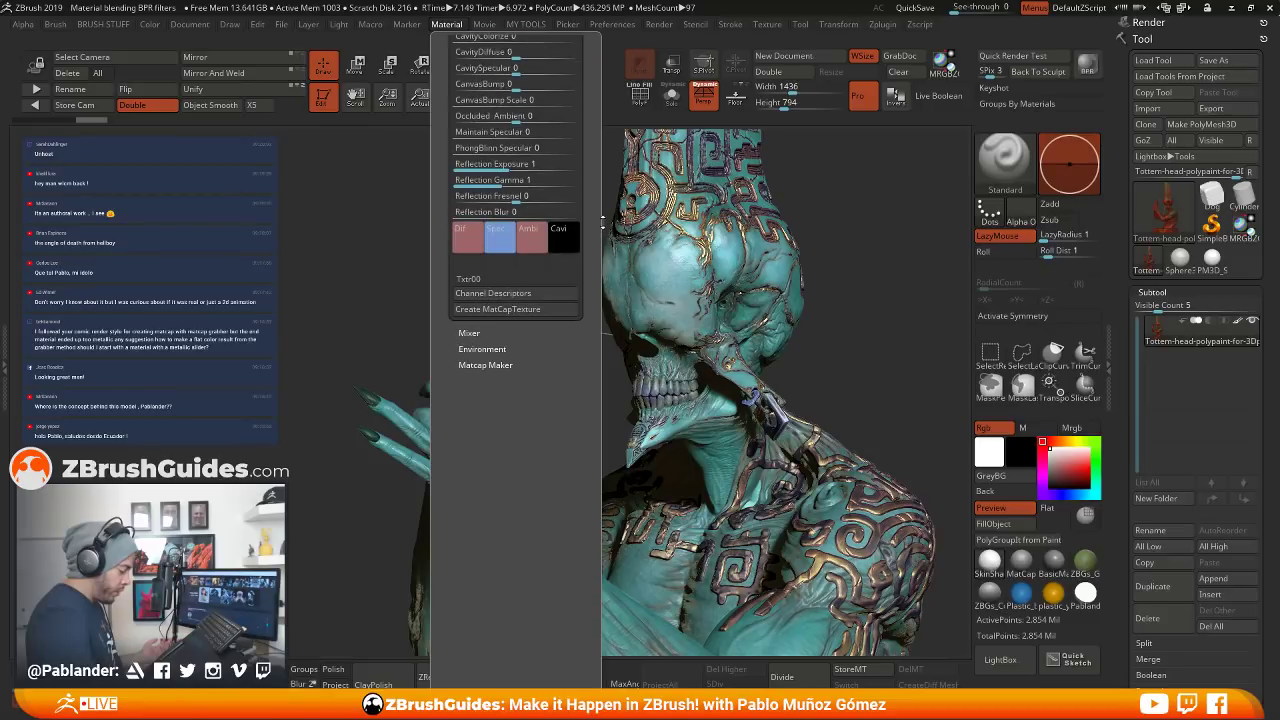
{"action": "left_click", "coordinate": [500, 365]}
{"action": "left_click", "coordinate": [447, 25]}
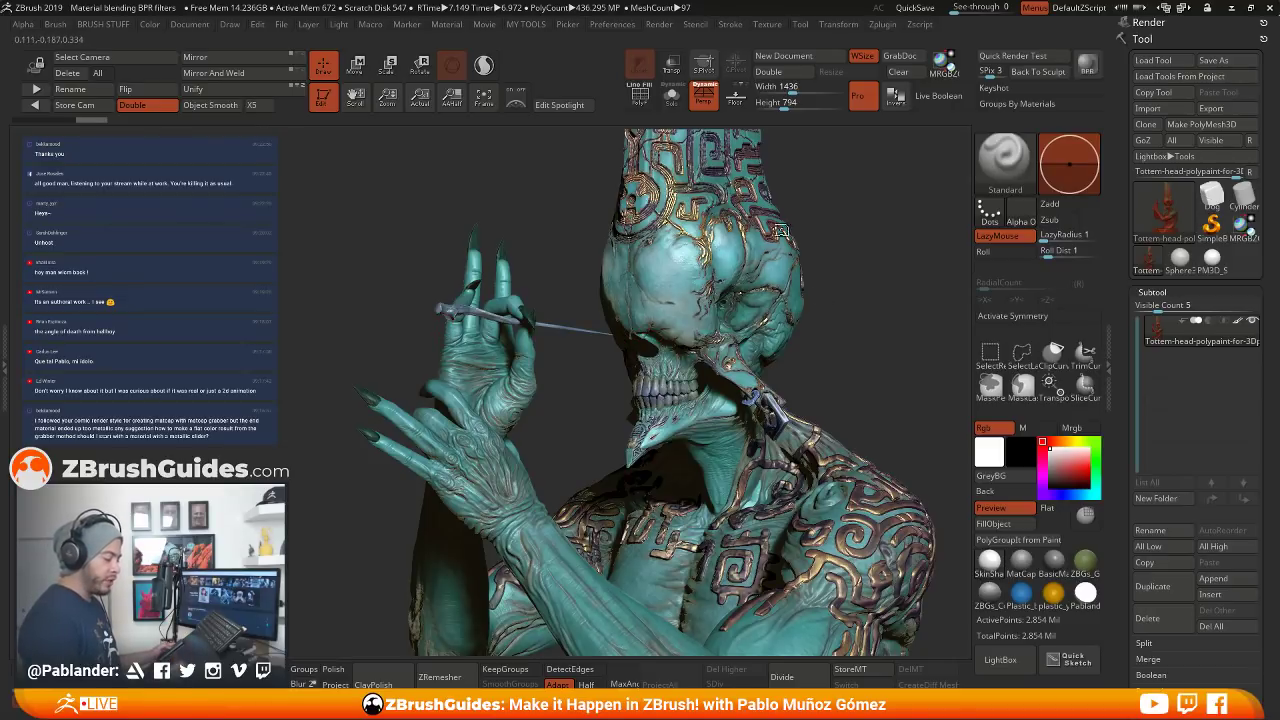
Return to the live model and preview the painted bust with the quick-access materials, ending on SkinShade4
{"action": "left_click", "coordinate": [811, 337]}
{"action": "left_click_drag", "start_coordinate": [824, 241], "coordinate": [899, 377]}
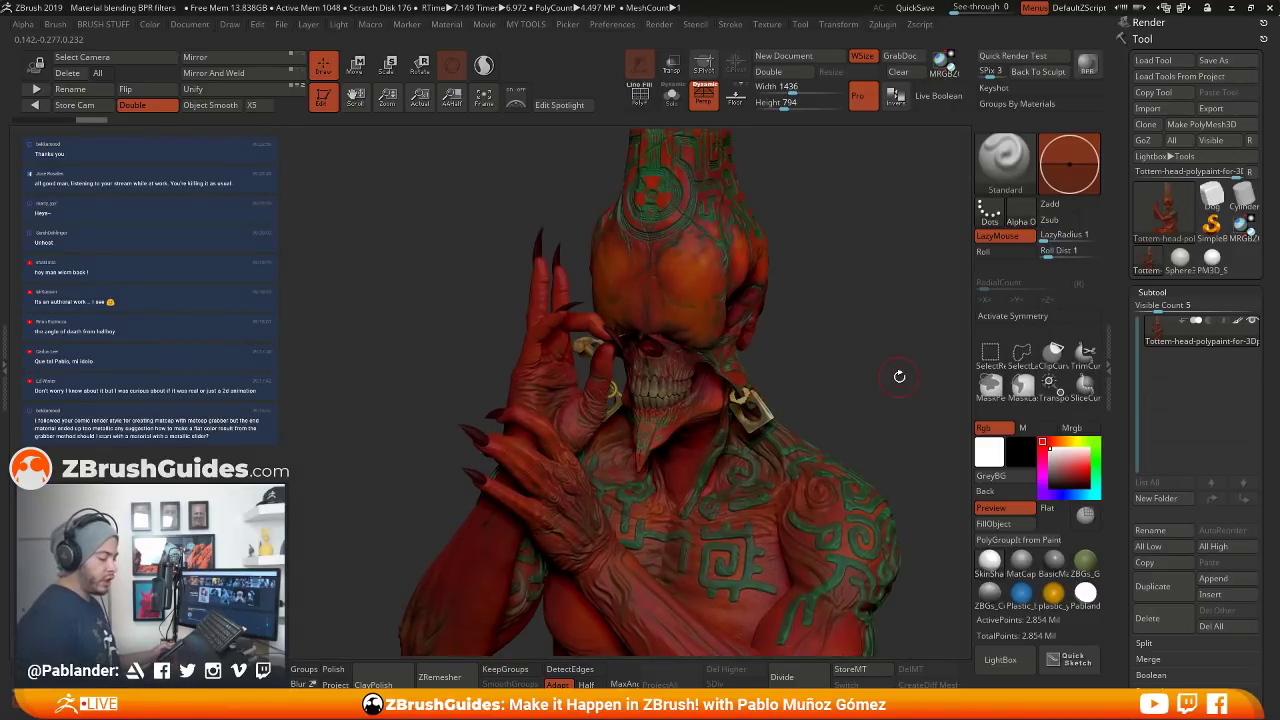
{"action": "left_click", "coordinate": [1088, 571]}
{"action": "left_click", "coordinate": [1058, 569]}
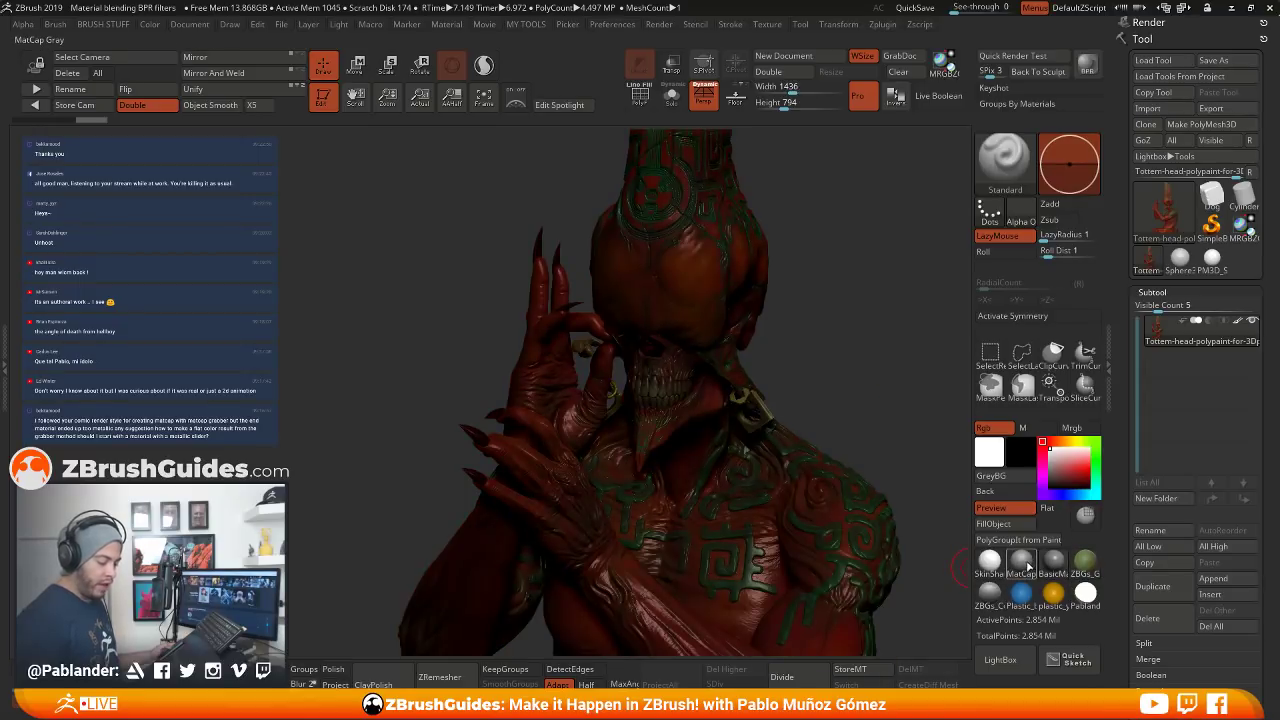
{"action": "left_click", "coordinate": [1024, 568]}
{"action": "left_click", "coordinate": [994, 567]}
{"action": "left_click", "coordinate": [991, 597]}
{"action": "left_click", "coordinate": [1025, 598]}
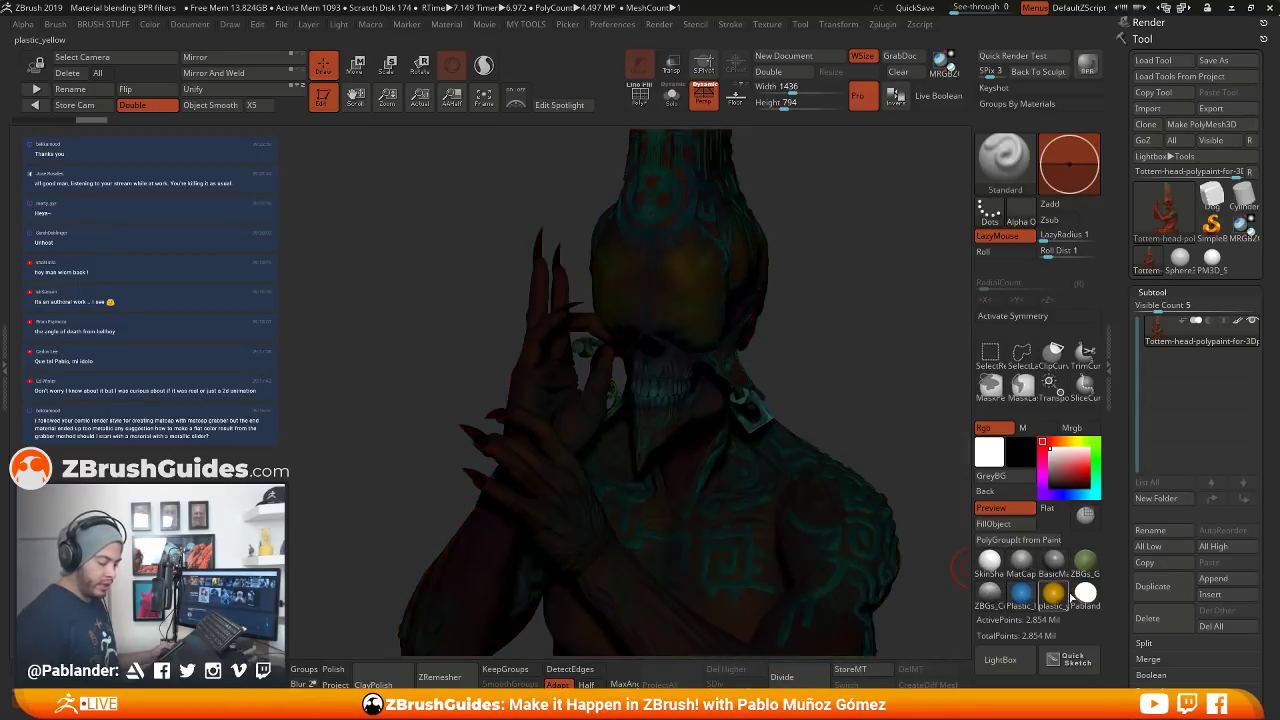
{"action": "left_click", "coordinate": [1064, 597]}
{"action": "left_click", "coordinate": [1088, 596]}
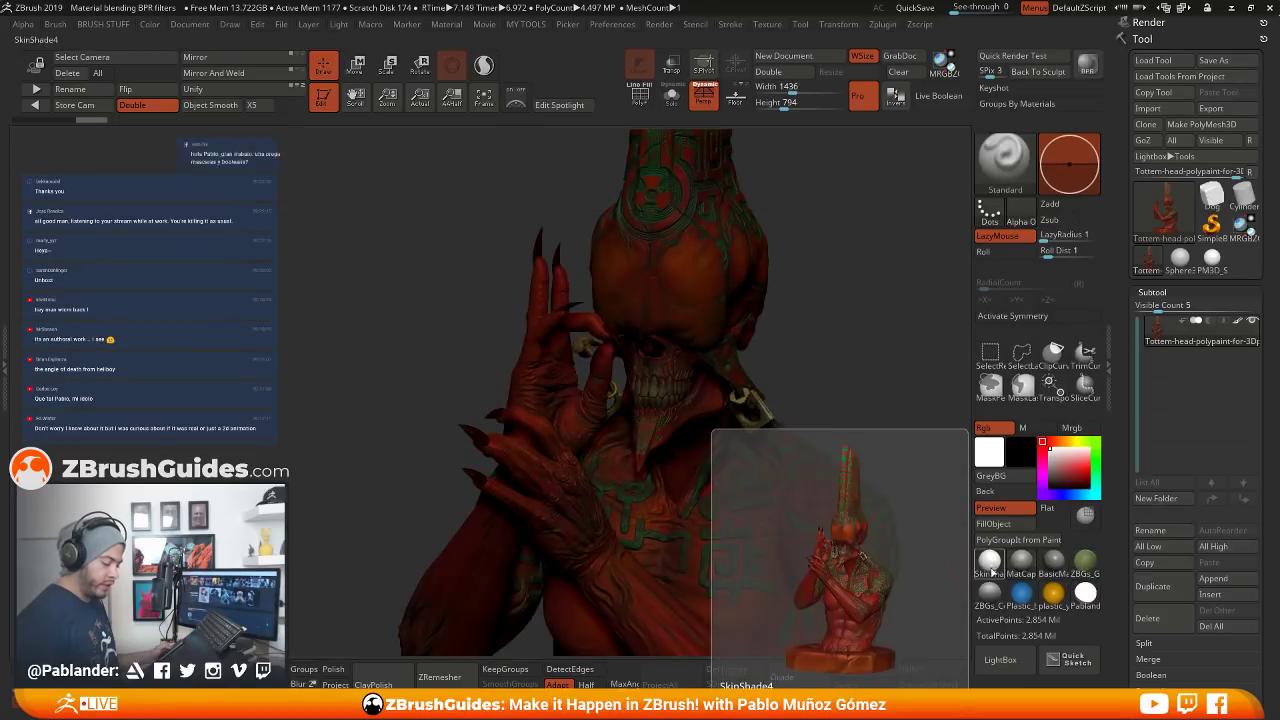
{"action": "left_click", "coordinate": [990, 568]}
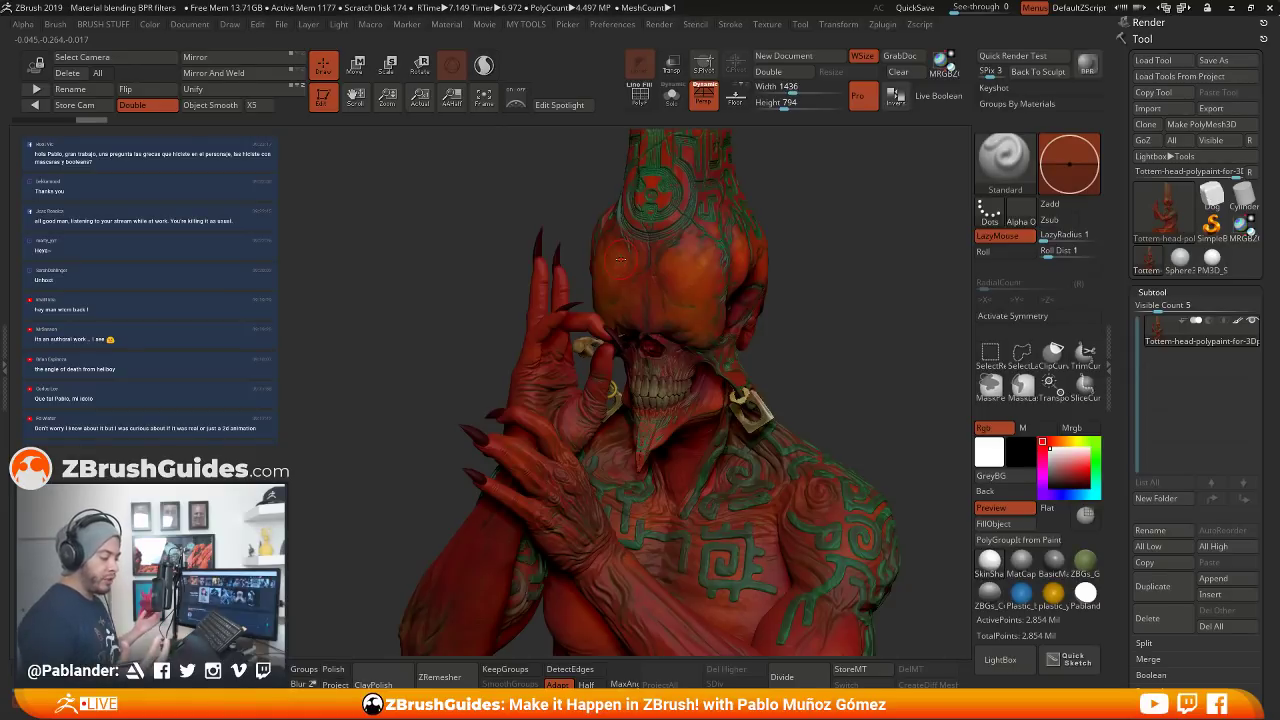
Outline the forehead bulge and the green carved grooves above it in yellow with the annotation pen on a close-up of the skull
{"action": "mouse_move", "coordinate": [620, 259]}
{"action": "right_mouse_down"}
{"action": "mouse_move", "coordinate": [826, 314]}
{"action": "mouse_move", "coordinate": [730, 318]}
{"action": "mouse_move", "coordinate": [737, 307]}
{"action": "right_mouse_up"}
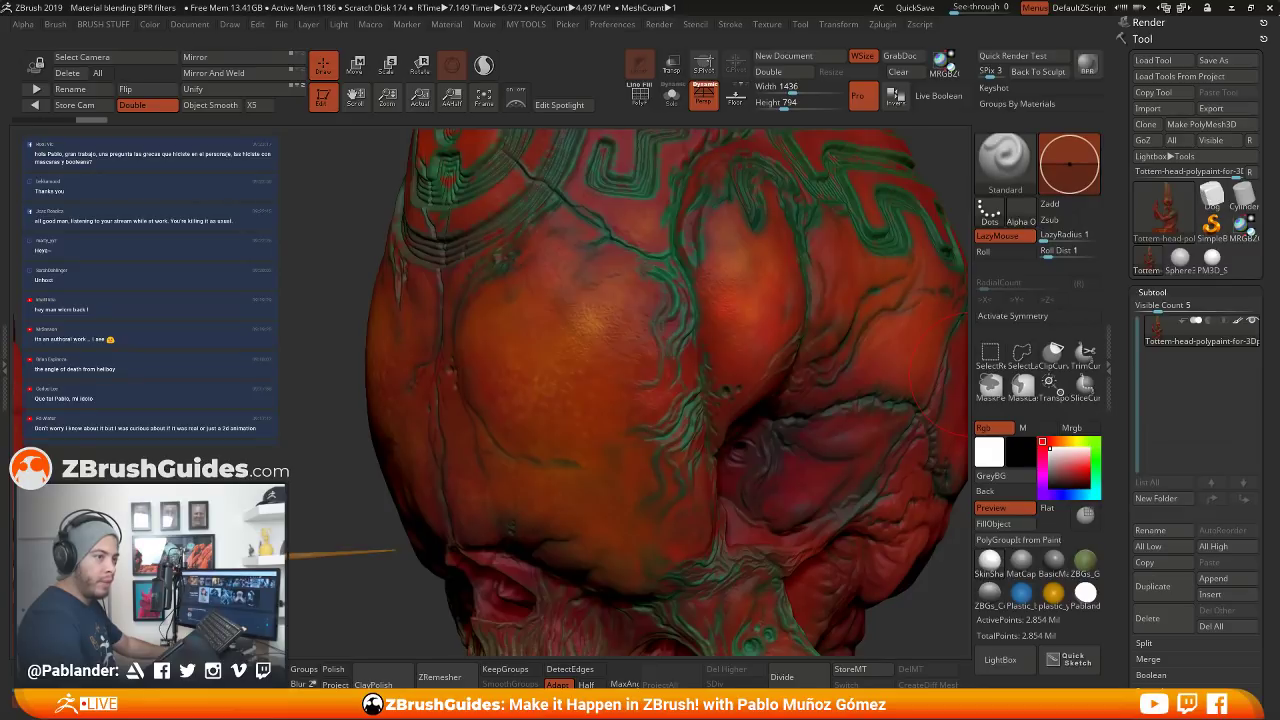
{"action": "mouse_move", "coordinate": [1113, 55]}
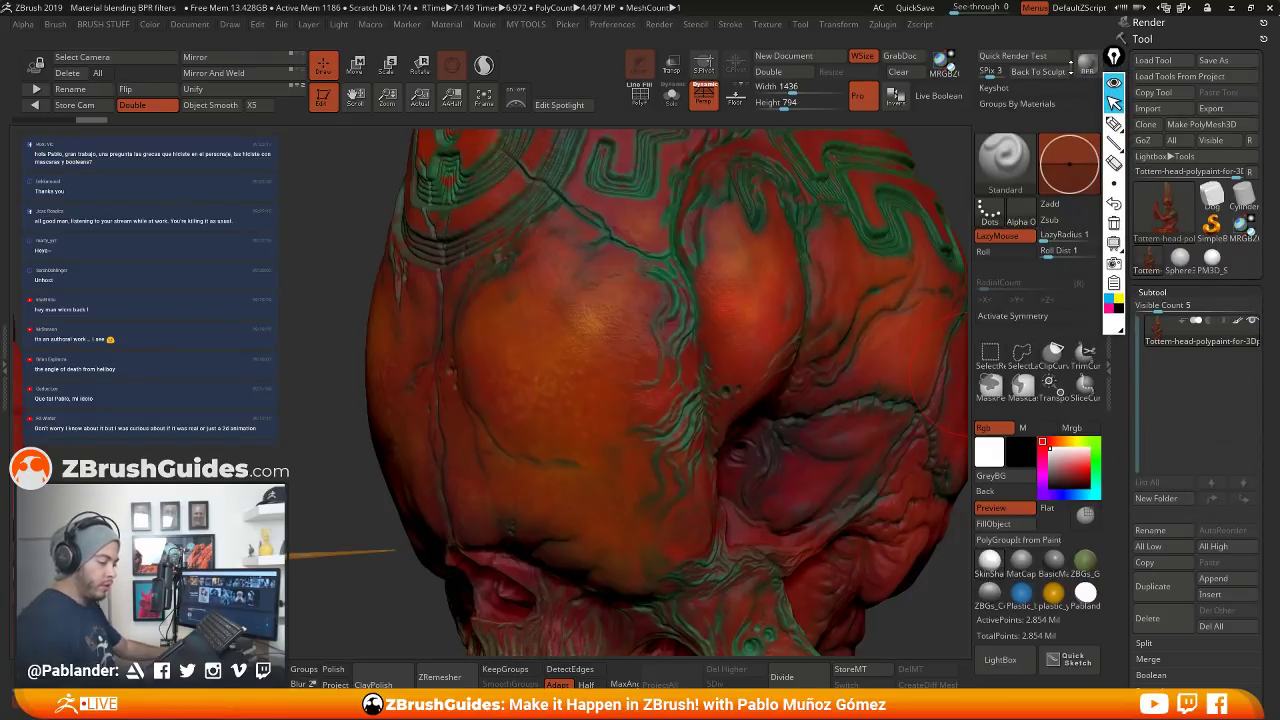
{"action": "left_click", "coordinate": [1113, 123]}
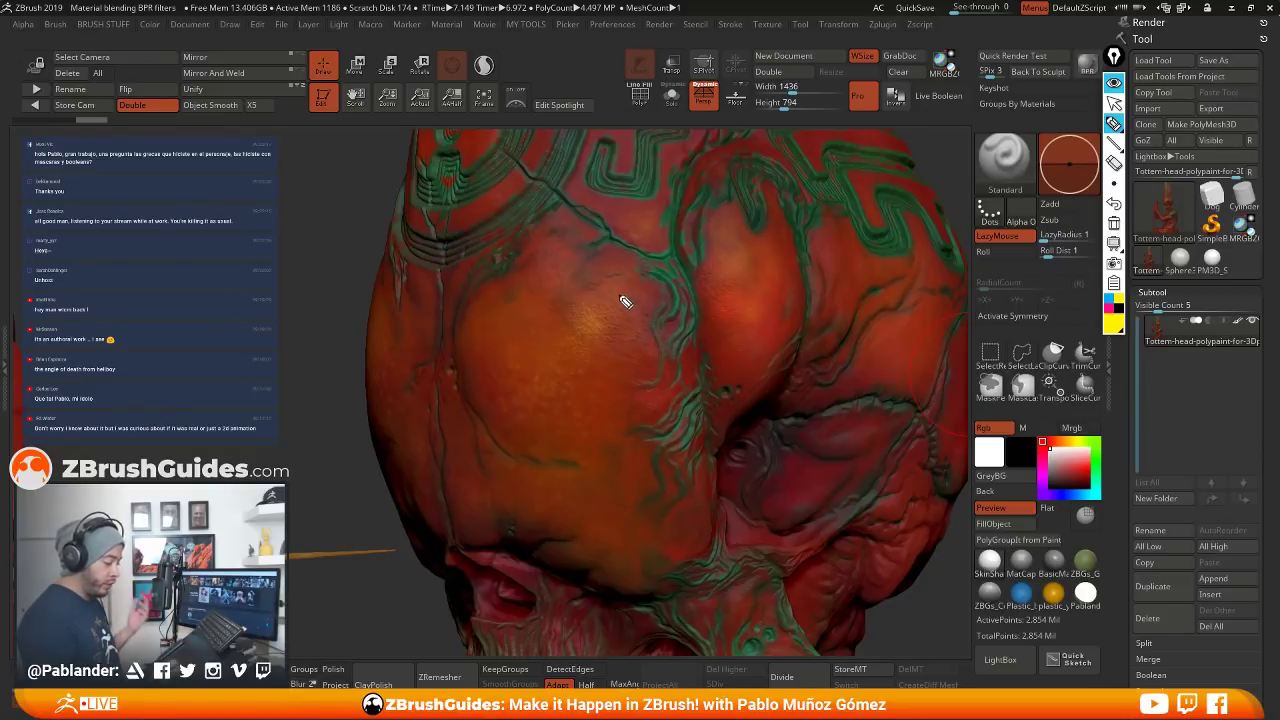
{"action": "mouse_move", "coordinate": [624, 266]}
{"action": "left_mouse_down"}
{"action": "mouse_move", "coordinate": [508, 286]}
{"action": "mouse_move", "coordinate": [588, 452]}
{"action": "mouse_move", "coordinate": [596, 251]}
{"action": "mouse_move", "coordinate": [620, 265]}
{"action": "left_mouse_up"}
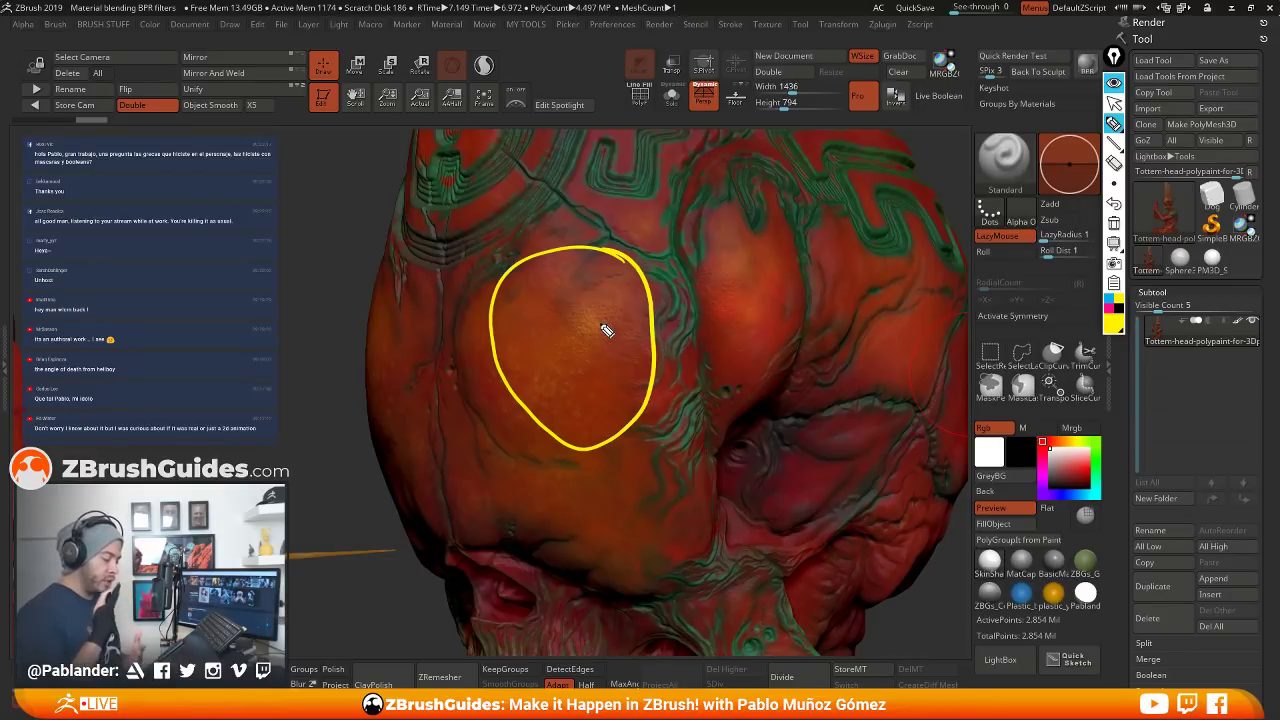
{"action": "mouse_move", "coordinate": [635, 182]}
{"action": "left_mouse_down"}
{"action": "mouse_move", "coordinate": [616, 138]}
{"action": "mouse_move", "coordinate": [610, 208]}
{"action": "mouse_move", "coordinate": [666, 180]}
{"action": "mouse_move", "coordinate": [637, 175]}
{"action": "mouse_move", "coordinate": [652, 262]}
{"action": "mouse_move", "coordinate": [695, 326]}
{"action": "mouse_move", "coordinate": [670, 184]}
{"action": "left_mouse_up"}
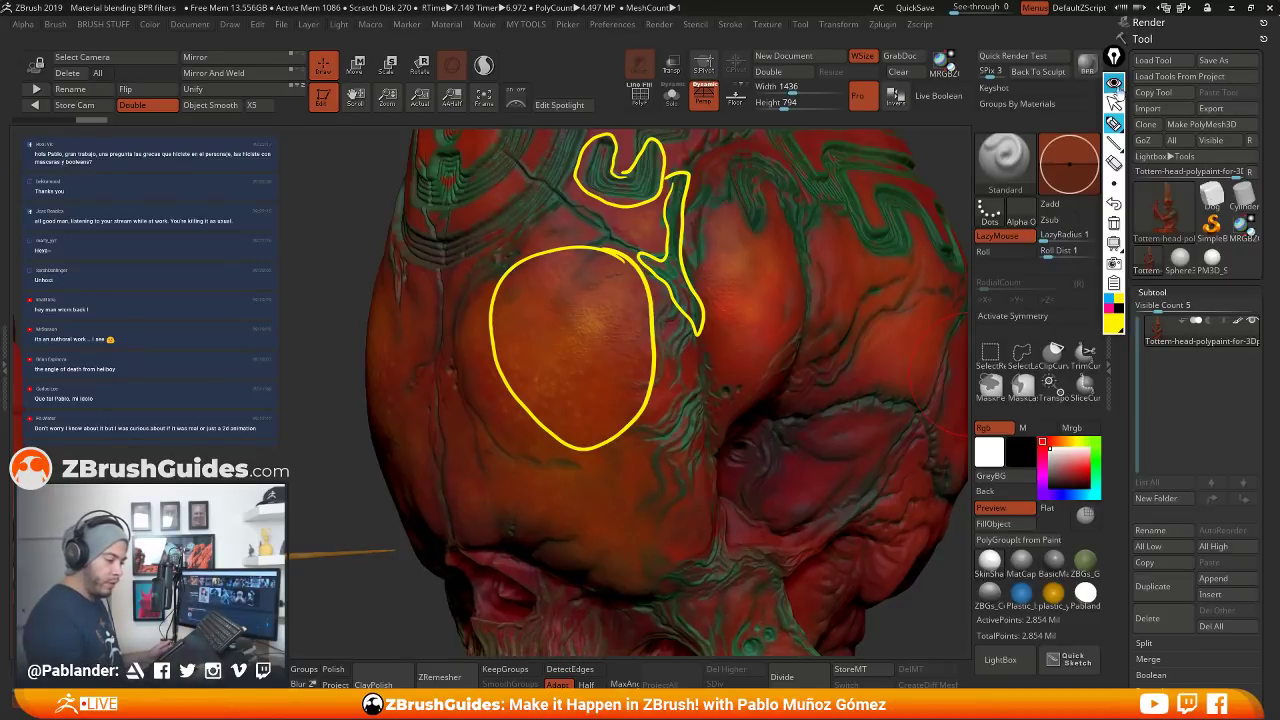
Render the close-up of the skull with BPR while keeping the yellow annotations on screen
{"action": "left_click", "coordinate": [1113, 98]}
{"action": "left_click", "coordinate": [1113, 98]}
{"action": "mouse_move", "coordinate": [1113, 100]}
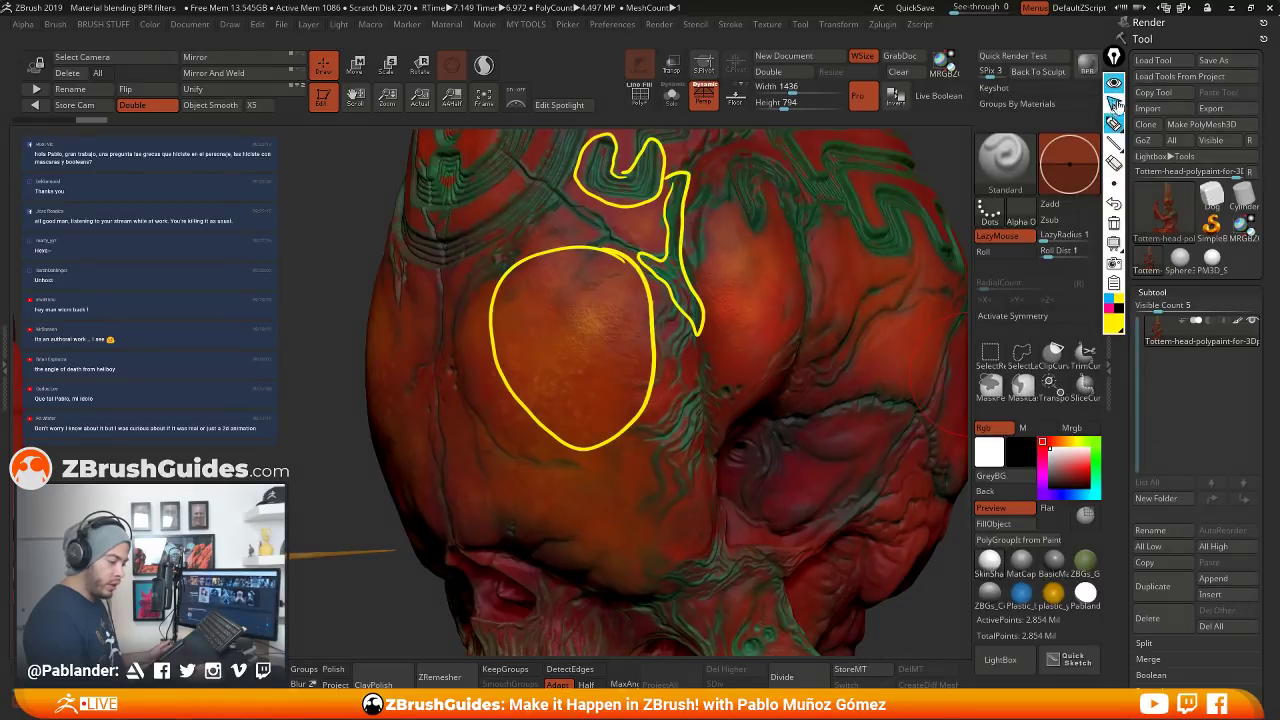
{"action": "left_click", "coordinate": [1086, 64]}
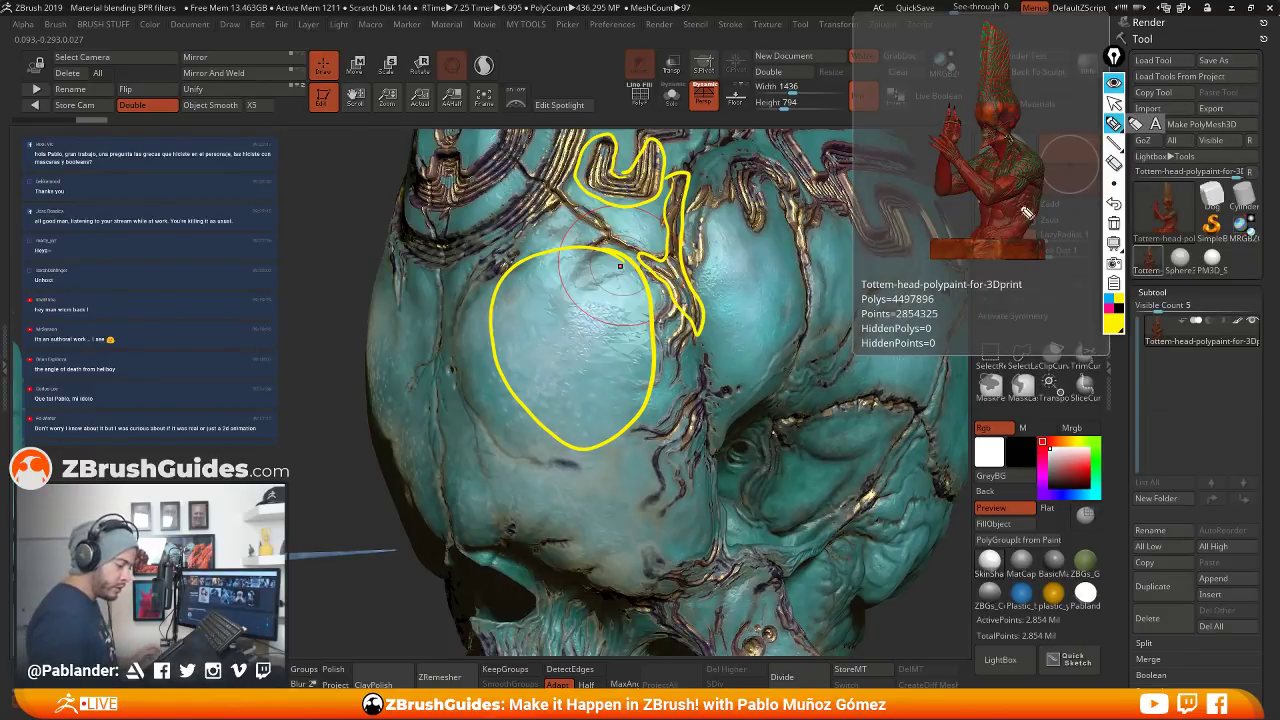
Outline the skull's dark outer edge and three patches below the forehead bulge in yellow on the render
{"action": "mouse_move", "coordinate": [388, 244]}
{"action": "left_mouse_down"}
{"action": "mouse_move", "coordinate": [364, 384]}
{"action": "mouse_move", "coordinate": [402, 515]}
{"action": "mouse_move", "coordinate": [427, 497]}
{"action": "mouse_move", "coordinate": [382, 244]}
{"action": "left_mouse_up"}
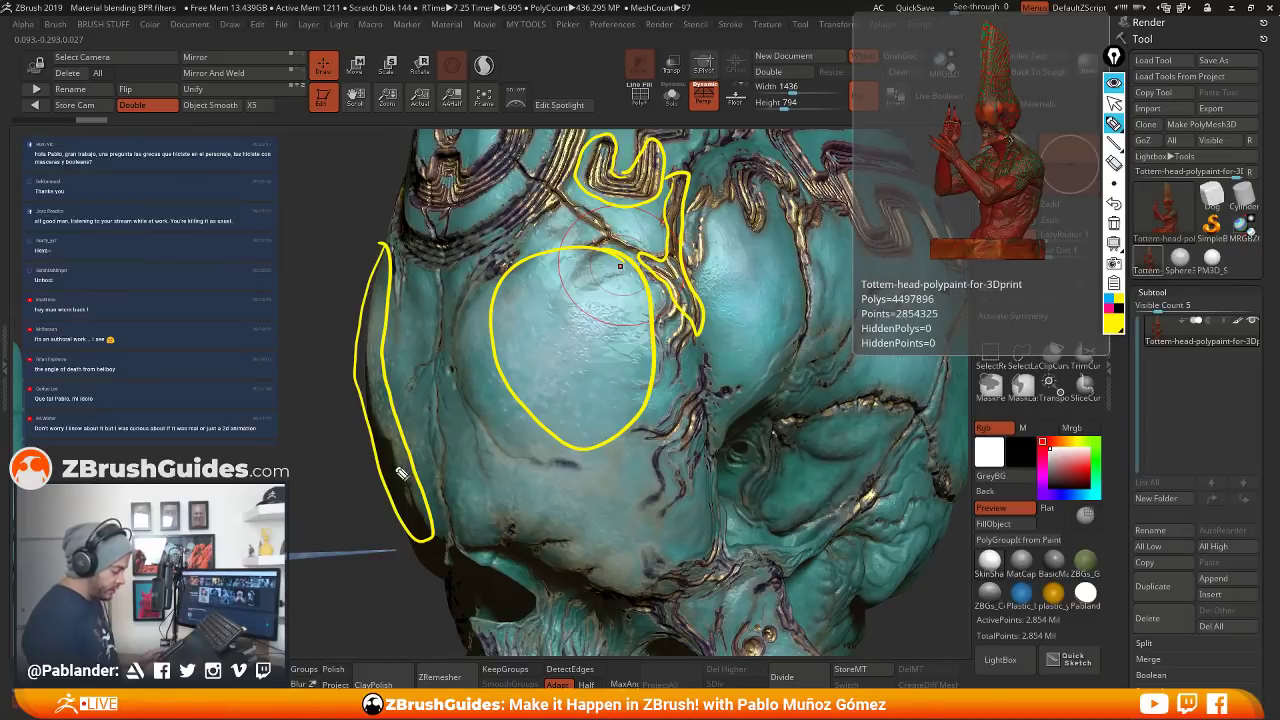
{"action": "left_click_drag", "start_coordinate": [374, 332], "coordinate": [380, 390]}
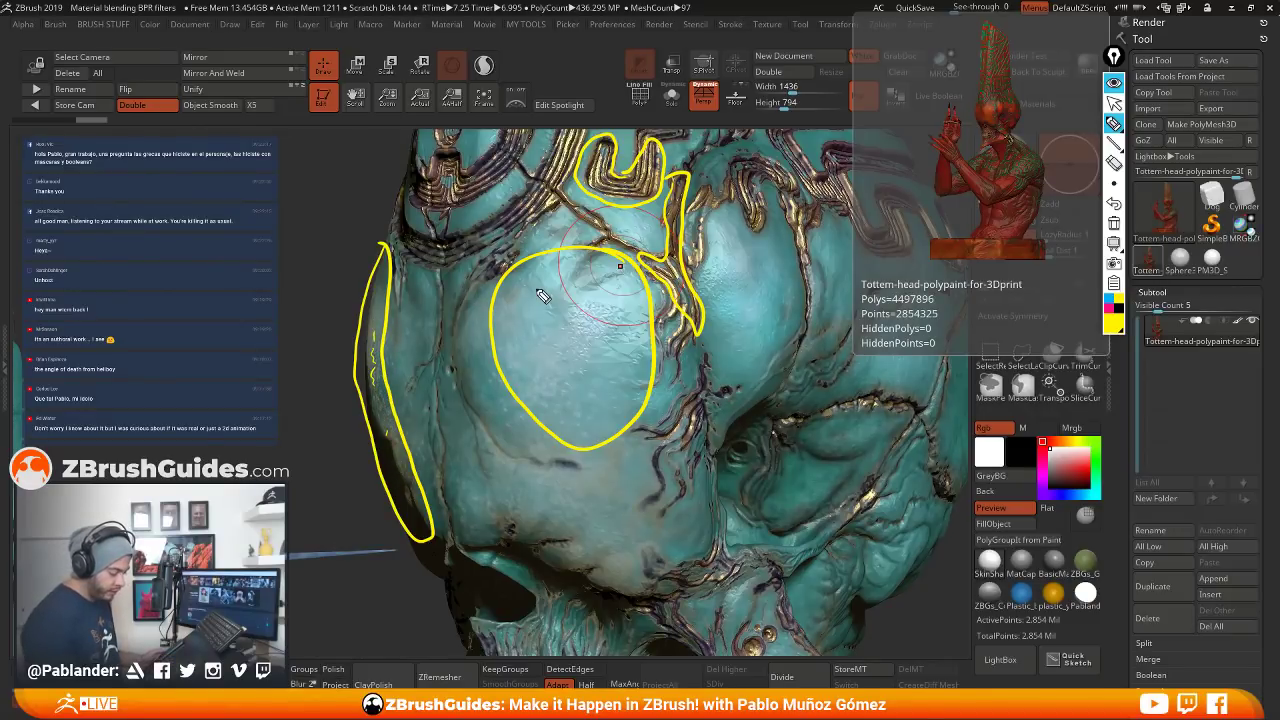
{"action": "mouse_move", "coordinate": [650, 575]}
{"action": "left_mouse_down"}
{"action": "mouse_move", "coordinate": [592, 548]}
{"action": "mouse_move", "coordinate": [636, 596]}
{"action": "mouse_move", "coordinate": [652, 568]}
{"action": "left_mouse_up"}
{"action": "mouse_move", "coordinate": [660, 492]}
{"action": "left_mouse_down"}
{"action": "mouse_move", "coordinate": [634, 514]}
{"action": "mouse_move", "coordinate": [657, 508]}
{"action": "mouse_move", "coordinate": [617, 453]}
{"action": "mouse_move", "coordinate": [600, 498]}
{"action": "mouse_move", "coordinate": [598, 474]}
{"action": "left_mouse_up"}
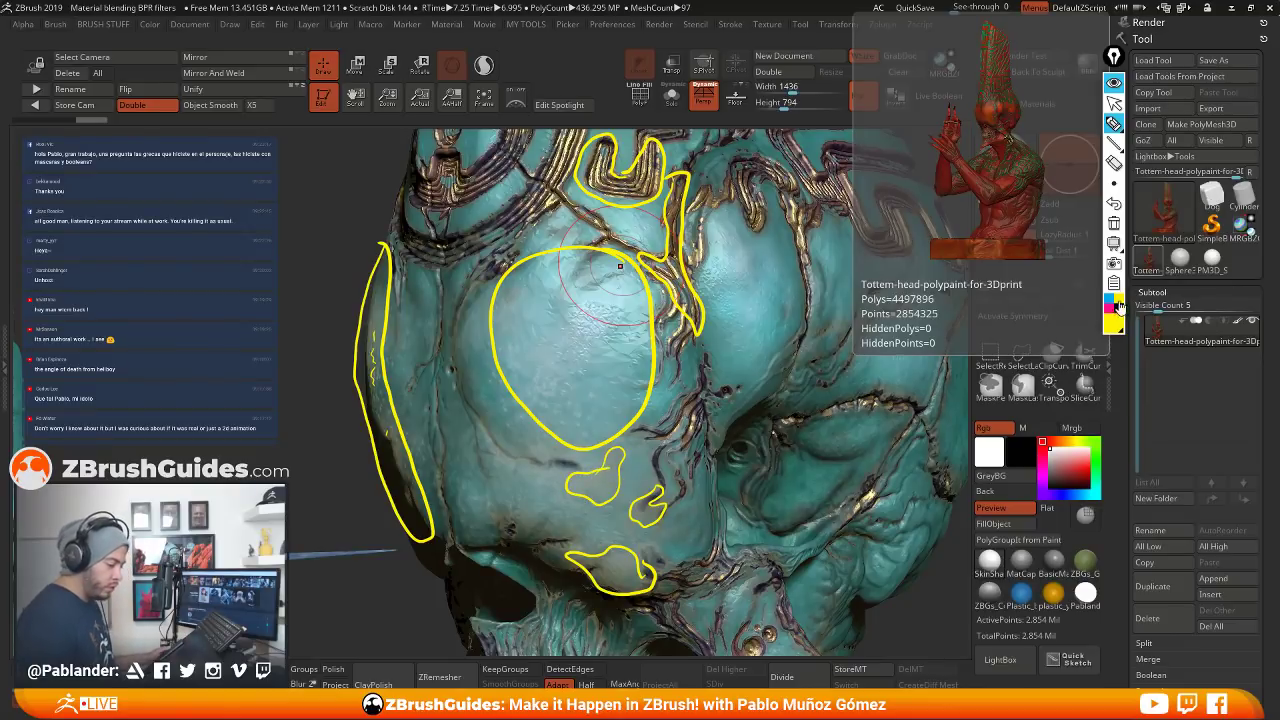
Label the dark outer edge 1 and the forehead bulge 2 in magenta, and circle the highlight on the neighbouring bulge
{"action": "mouse_move", "coordinate": [372, 384]}
{"action": "left_mouse_down"}
{"action": "mouse_move", "coordinate": [289, 383]}
{"action": "mouse_move", "coordinate": [283, 396]}
{"action": "mouse_move", "coordinate": [300, 392]}
{"action": "left_mouse_up"}
{"action": "mouse_move", "coordinate": [549, 344]}
{"action": "left_mouse_down"}
{"action": "mouse_move", "coordinate": [550, 361]}
{"action": "mouse_move", "coordinate": [588, 358]}
{"action": "left_mouse_up"}
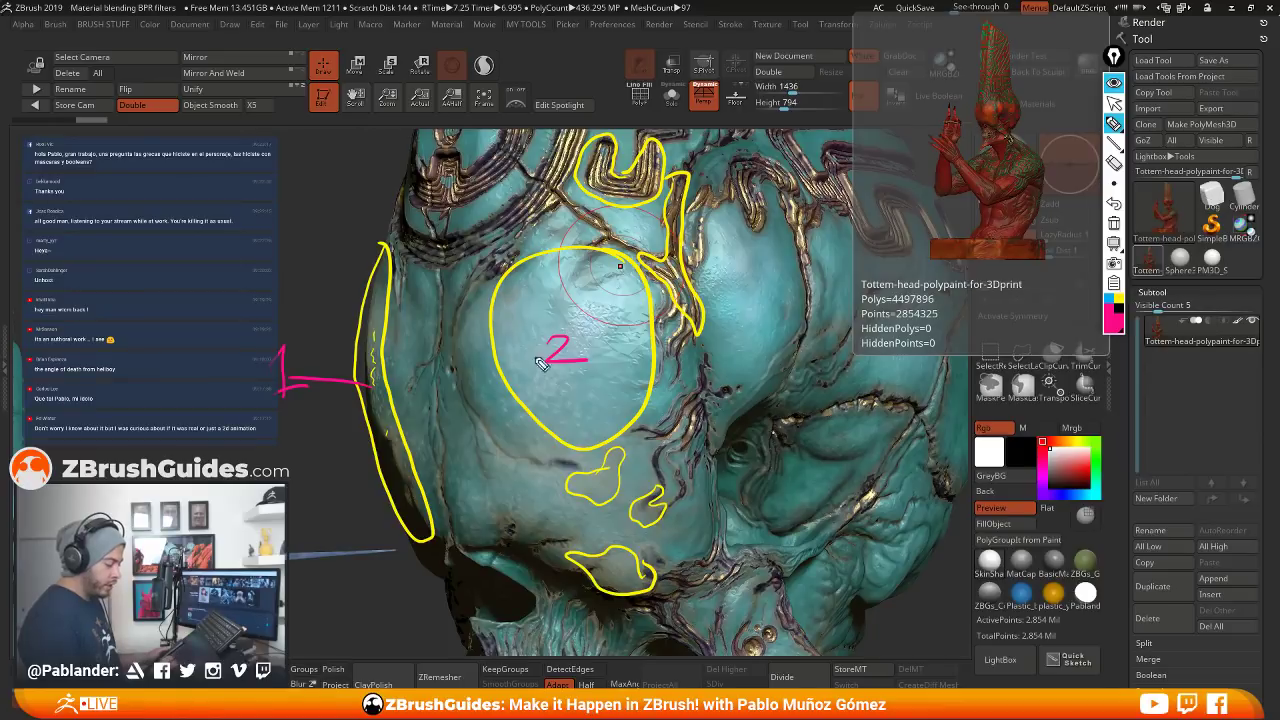
{"action": "mouse_move", "coordinate": [726, 234]}
{"action": "left_mouse_down"}
{"action": "mouse_move", "coordinate": [730, 332]}
{"action": "mouse_move", "coordinate": [710, 266]}
{"action": "left_mouse_up"}
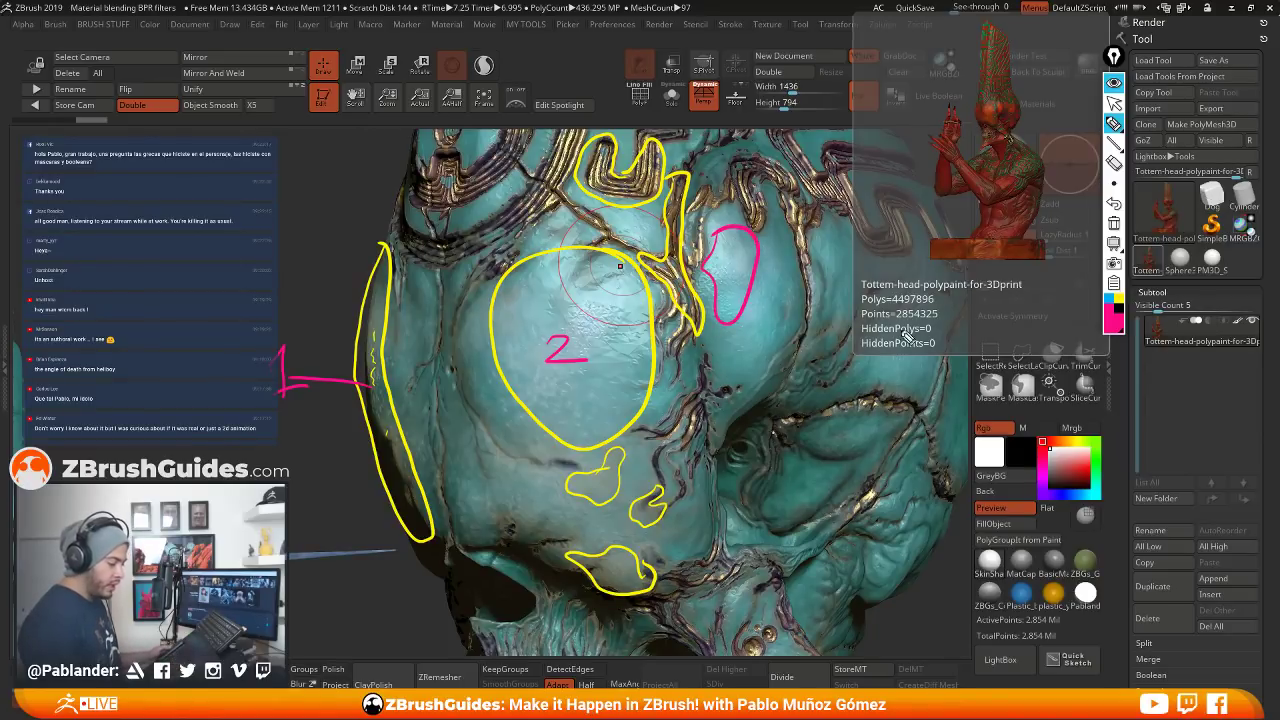
Mark the golden carved grooves above the forehead bulge with blue annotation strokes
{"action": "left_click", "coordinate": [1110, 300]}
{"action": "mouse_move", "coordinate": [592, 168]}
{"action": "left_mouse_down"}
{"action": "mouse_move", "coordinate": [640, 200]}
{"action": "mouse_move", "coordinate": [657, 155]}
{"action": "left_mouse_up"}
{"action": "left_click_drag", "start_coordinate": [538, 186], "coordinate": [554, 201]}
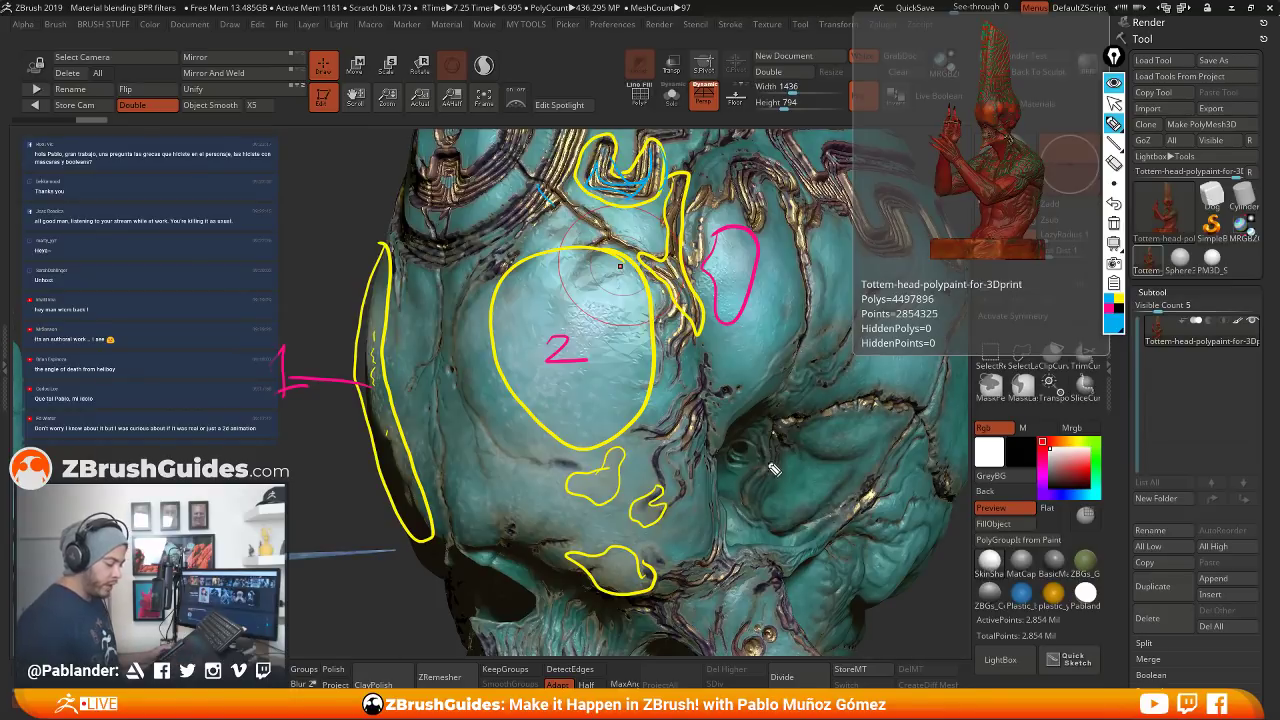
Hide the screen annotations and return from the BPR render to the live painted bust
{"action": "left_click", "coordinate": [1113, 82]}
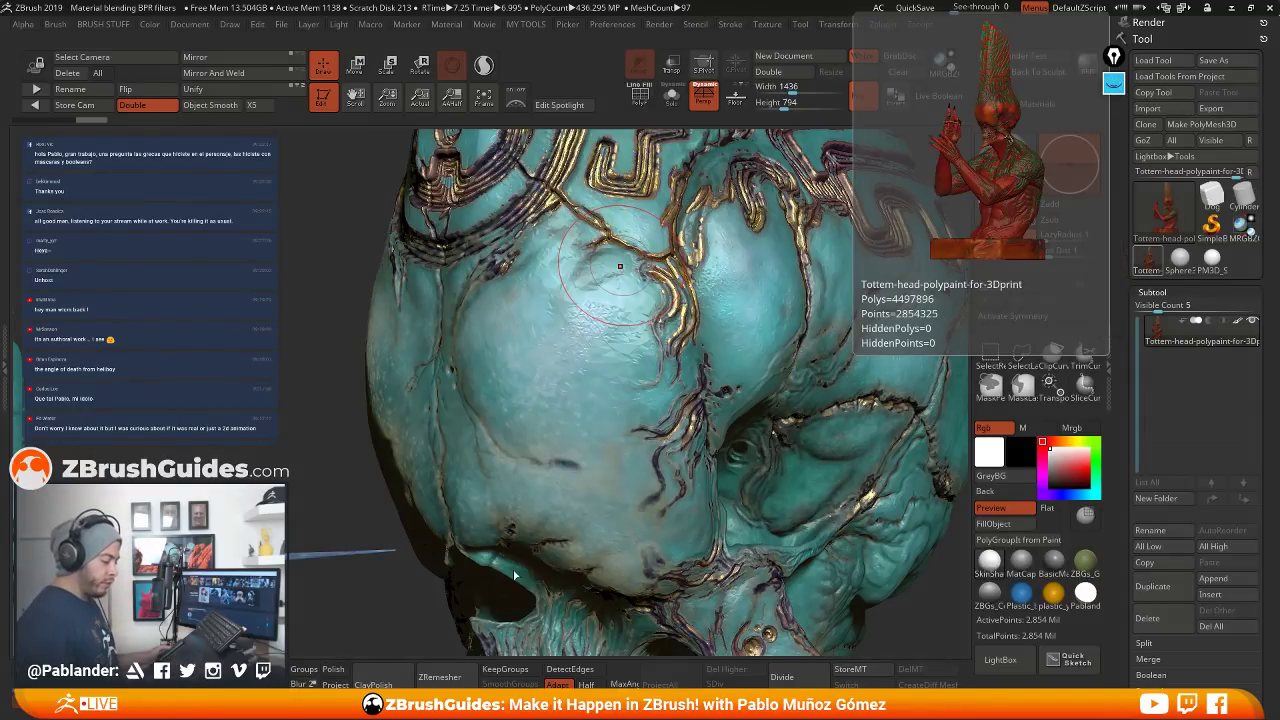
{"action": "left_click", "coordinate": [320, 357]}
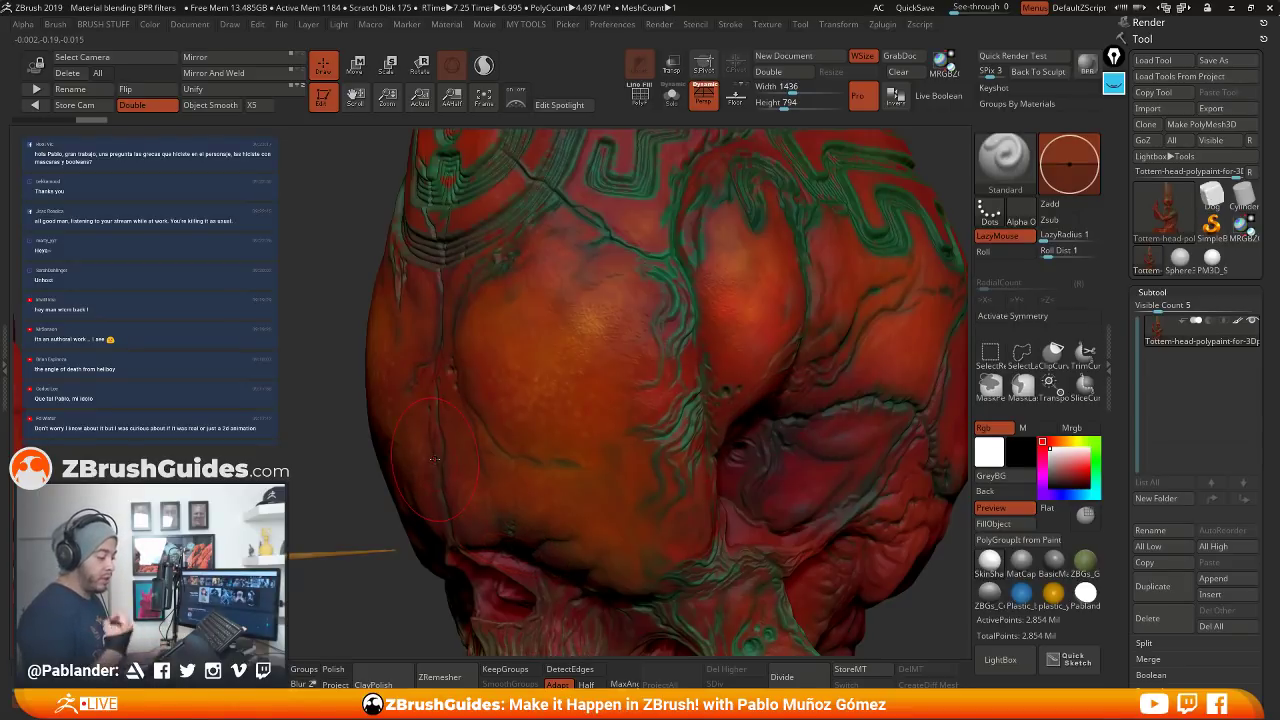
{"action": "mouse_move", "coordinate": [745, 408]}
{"action": "right_mouse_down", "text": "ctrl"}
{"action": "mouse_move", "coordinate": [727, 392]}
{"action": "mouse_move", "coordinate": [678, 434]}
{"action": "right_mouse_up", "text": "ctrl"}
{"action": "right_click_drag", "start_coordinate": [857, 434], "coordinate": [818, 317], "text": "ctrl"}
{"action": "right_click_drag", "start_coordinate": [785, 425], "coordinate": [797, 358], "text": "alt"}
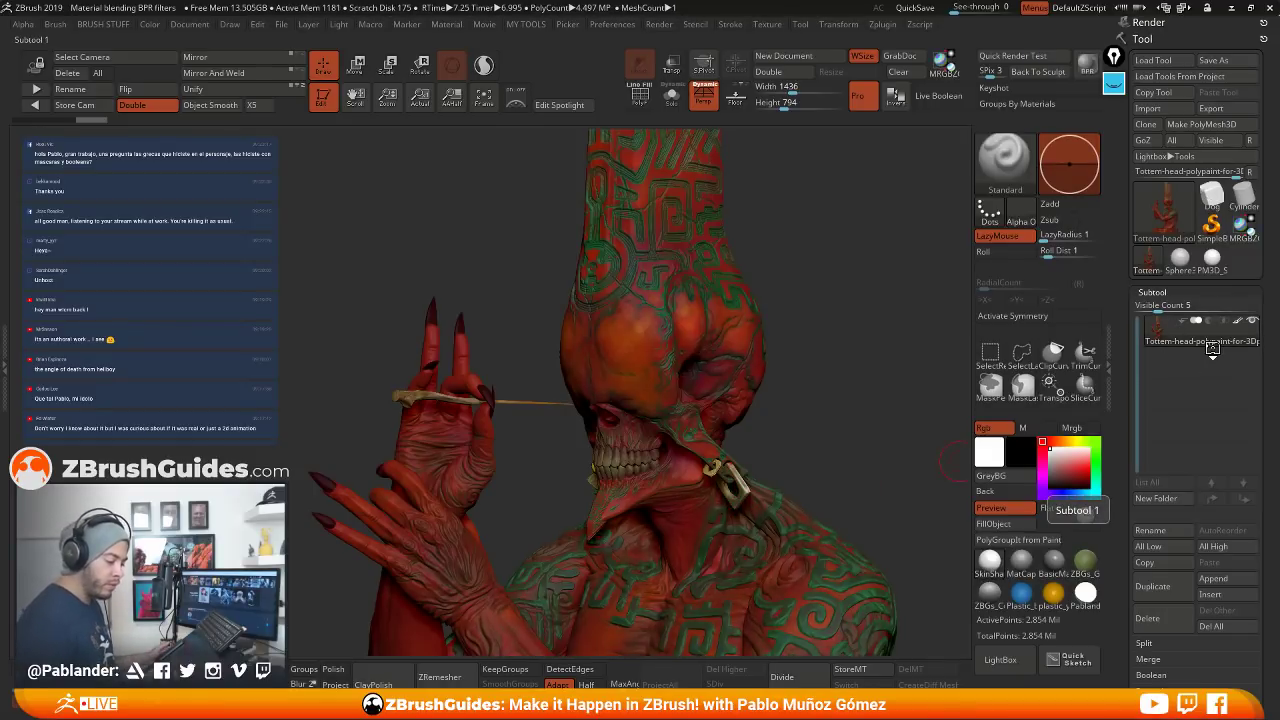
Switch the active tool to the PM3D_Sphere3D polymesh and frame the whole sphere
{"action": "mouse_move", "coordinate": [1193, 263]}
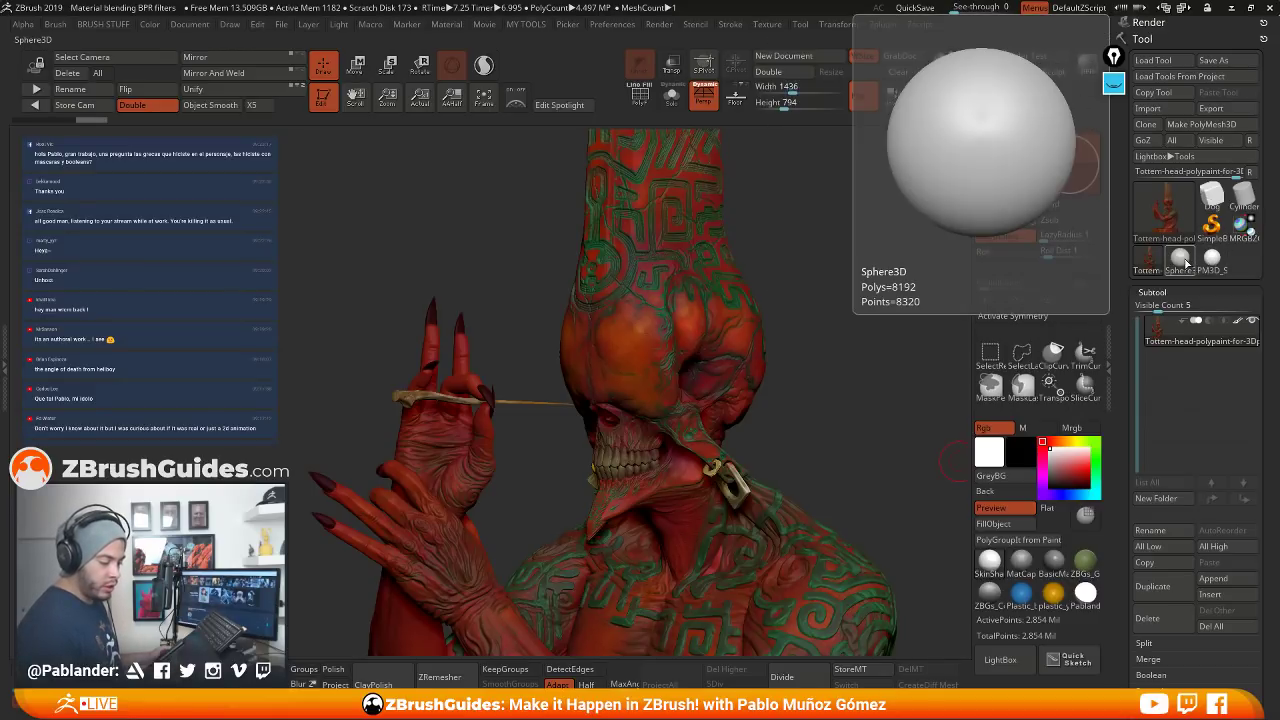
{"action": "left_click", "coordinate": [1185, 263]}
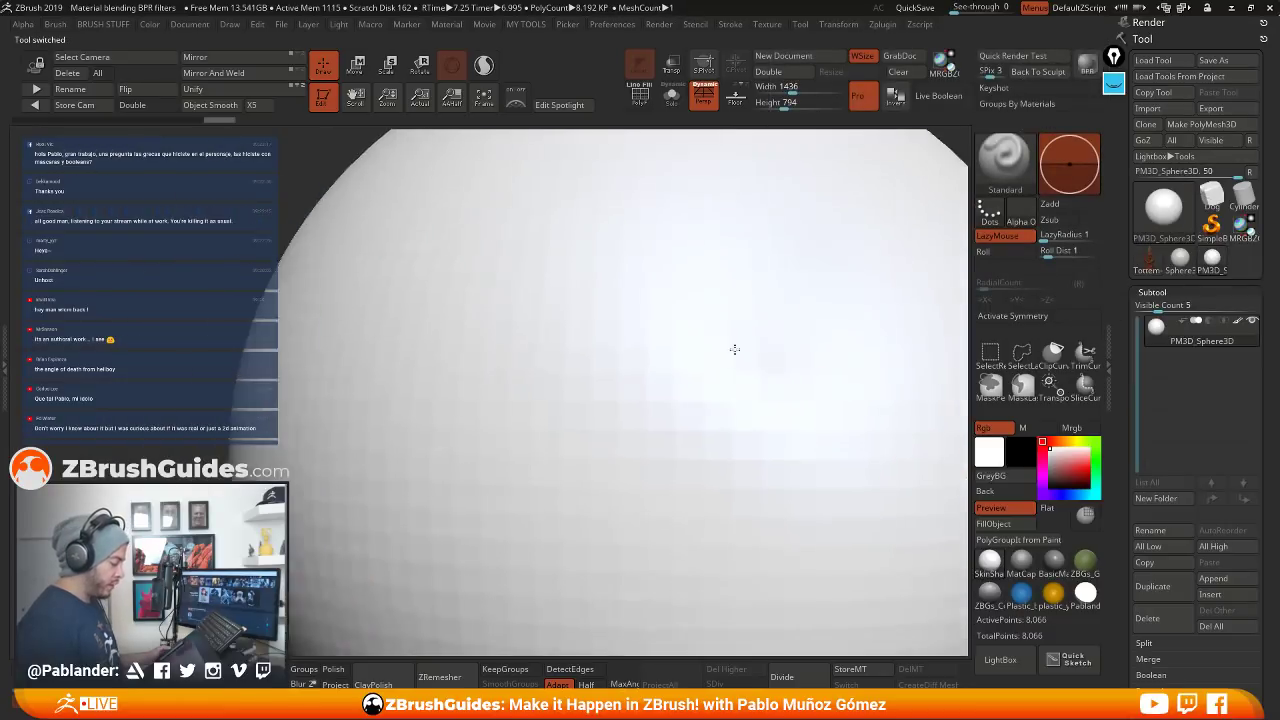
{"action": "right_click_drag", "start_coordinate": [735, 350], "coordinate": [720, 217], "text": "ctrl"}
{"action": "right_click_drag", "start_coordinate": [803, 411], "coordinate": [666, 314], "text": "alt"}
{"action": "right_click_drag", "start_coordinate": [846, 345], "coordinate": [840, 314], "text": "alt"}
{"action": "right_click_drag", "start_coordinate": [843, 264], "coordinate": [854, 302], "text": "alt"}
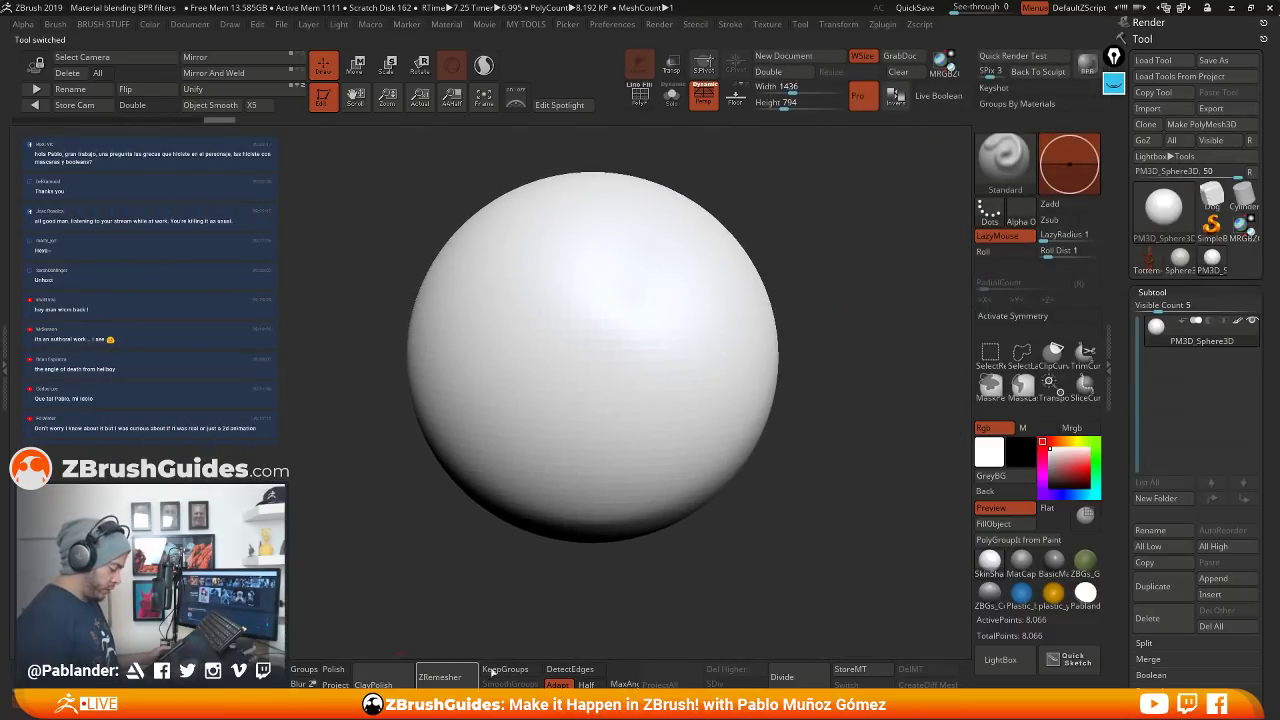
Subdivide the sphere twice to reach subdivision level 3
{"action": "key", "text": "ctrl"}
{"action": "key", "text": "ctrl+d"}
{"action": "key", "text": "ctrl+d"}
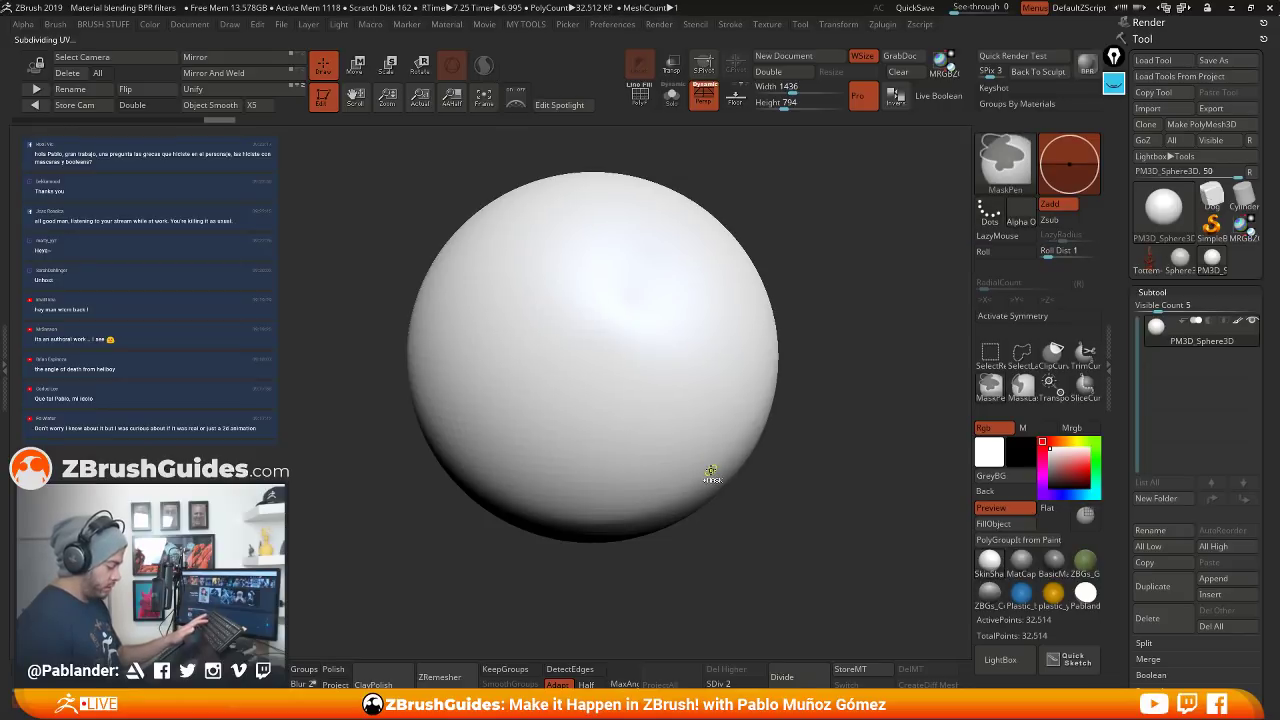
{"action": "mouse_move", "coordinate": [811, 426]}
{"action": "right_mouse_down", "text": "alt"}
{"action": "mouse_move", "coordinate": [803, 391]}
{"action": "mouse_move", "coordinate": [803, 416]}
{"action": "right_mouse_up", "text": "alt"}
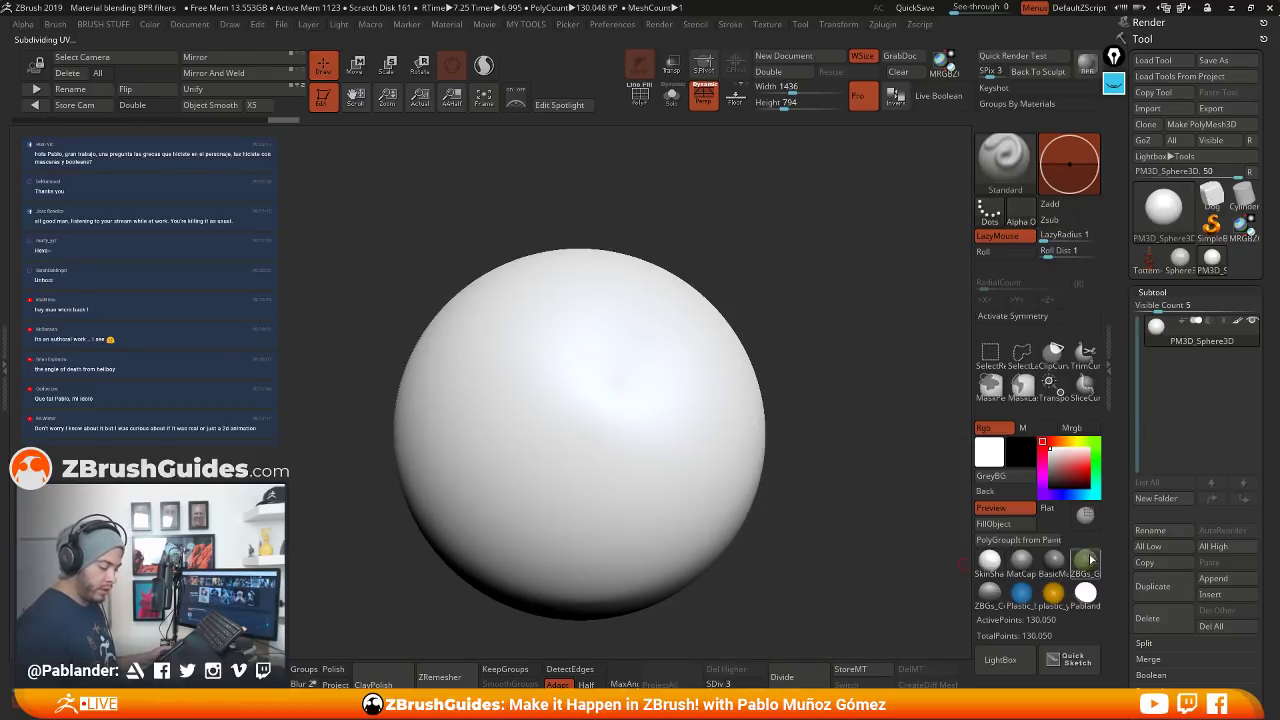
Fill the whole sphere with the ZBGs_Green_working_clay material, applying material only without colour
{"action": "left_click", "coordinate": [1028, 429]}
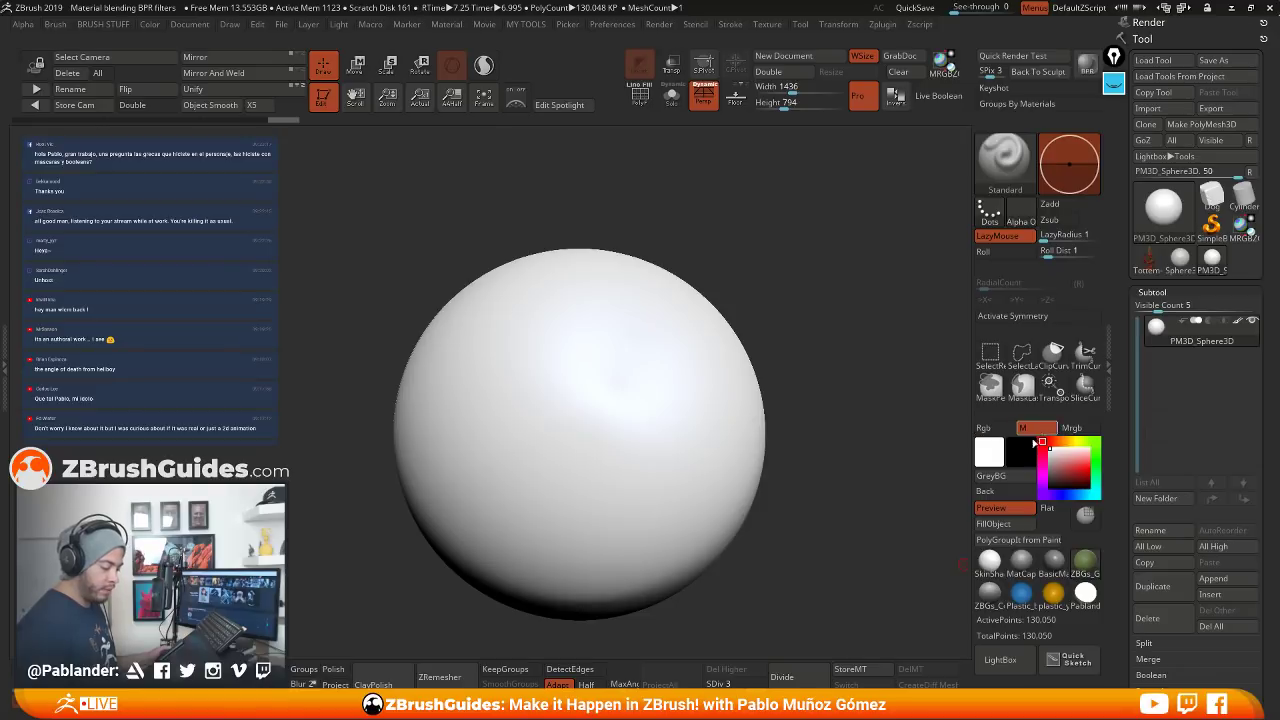
{"action": "left_click", "coordinate": [993, 523]}
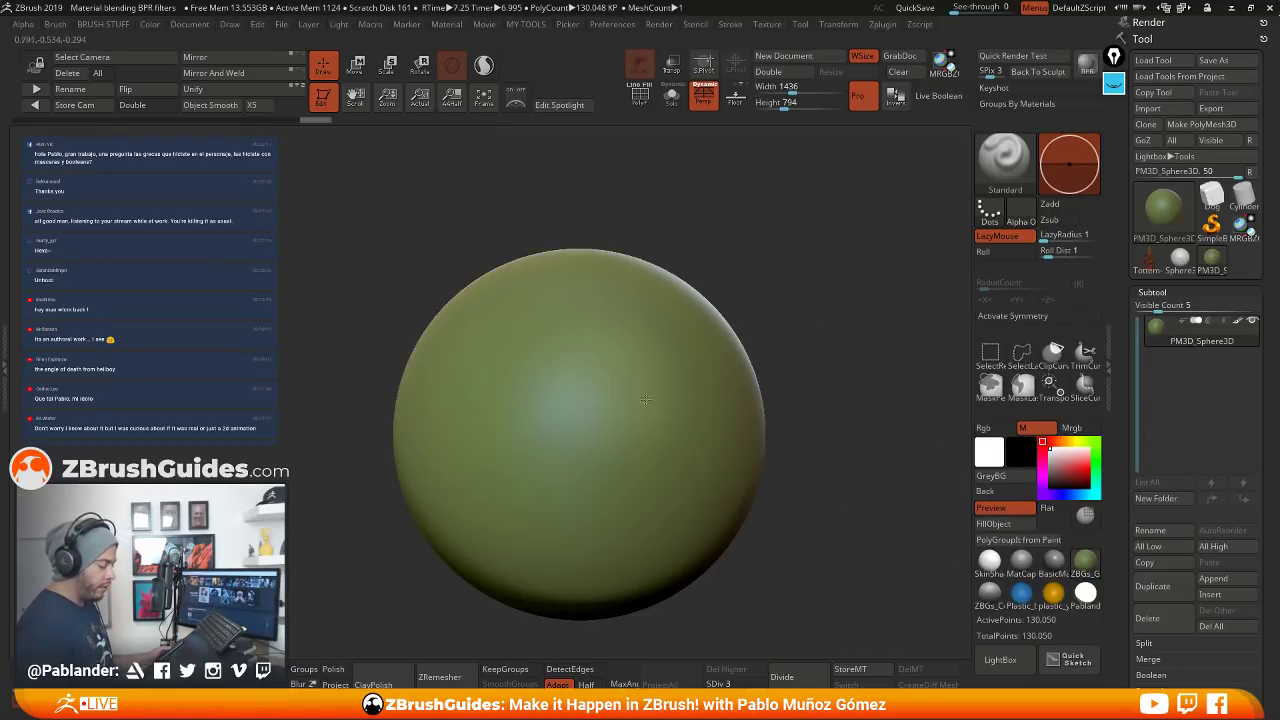
{"action": "right_click_drag", "start_coordinate": [628, 482], "coordinate": [641, 436], "text": "alt"}
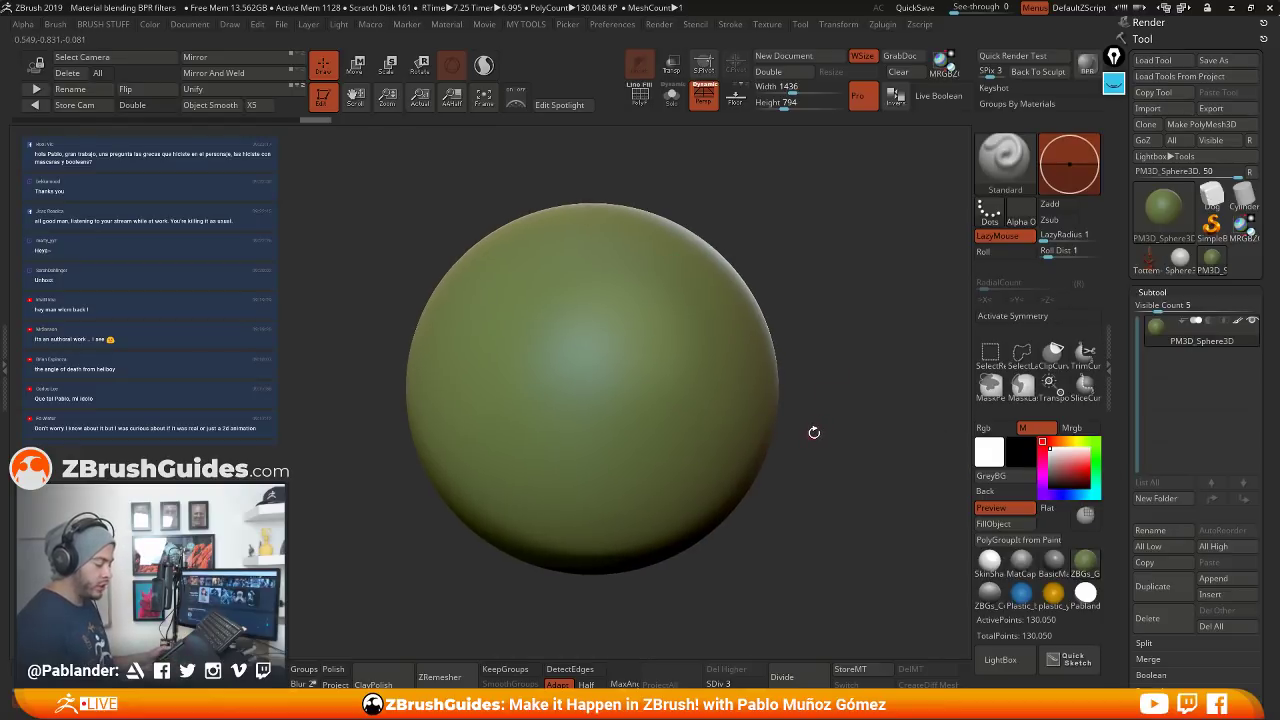
{"action": "right_click_drag", "start_coordinate": [814, 432], "coordinate": [802, 486]}
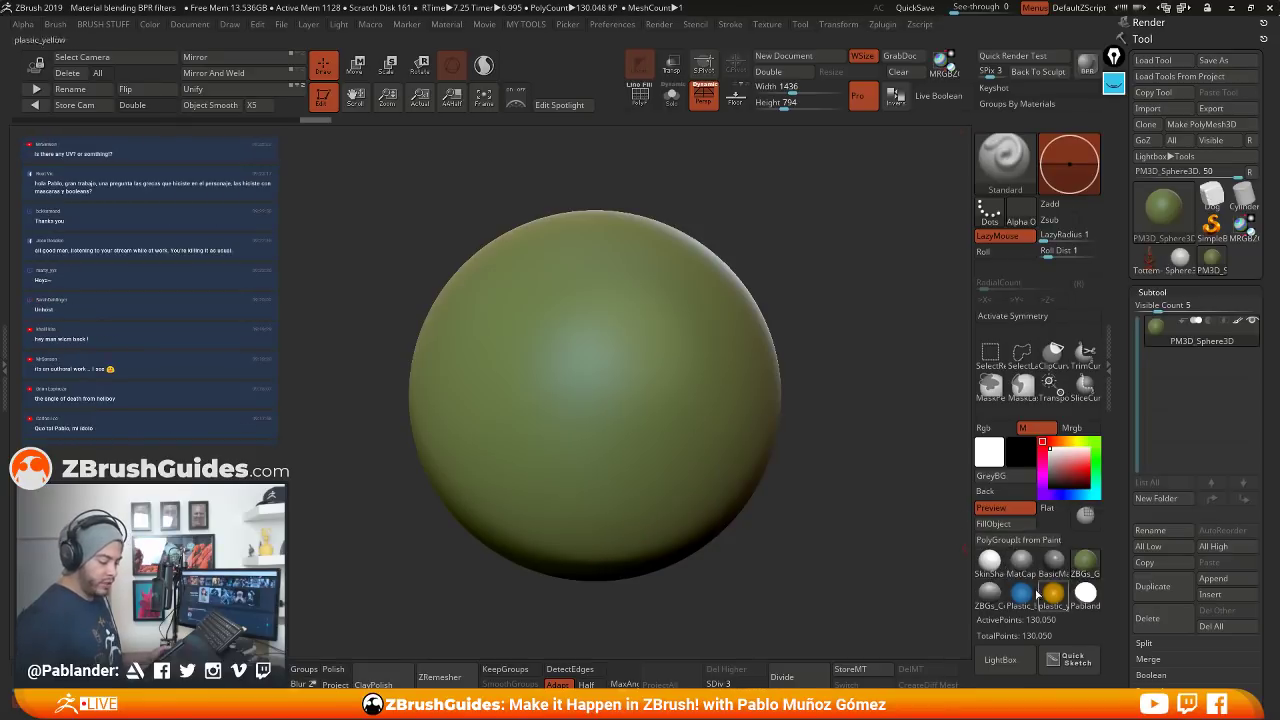
Choose the ZBGs_GoldenBug material and paint one curved diagonal stroke across the front of the green sphere
{"action": "left_click", "coordinate": [446, 24]}
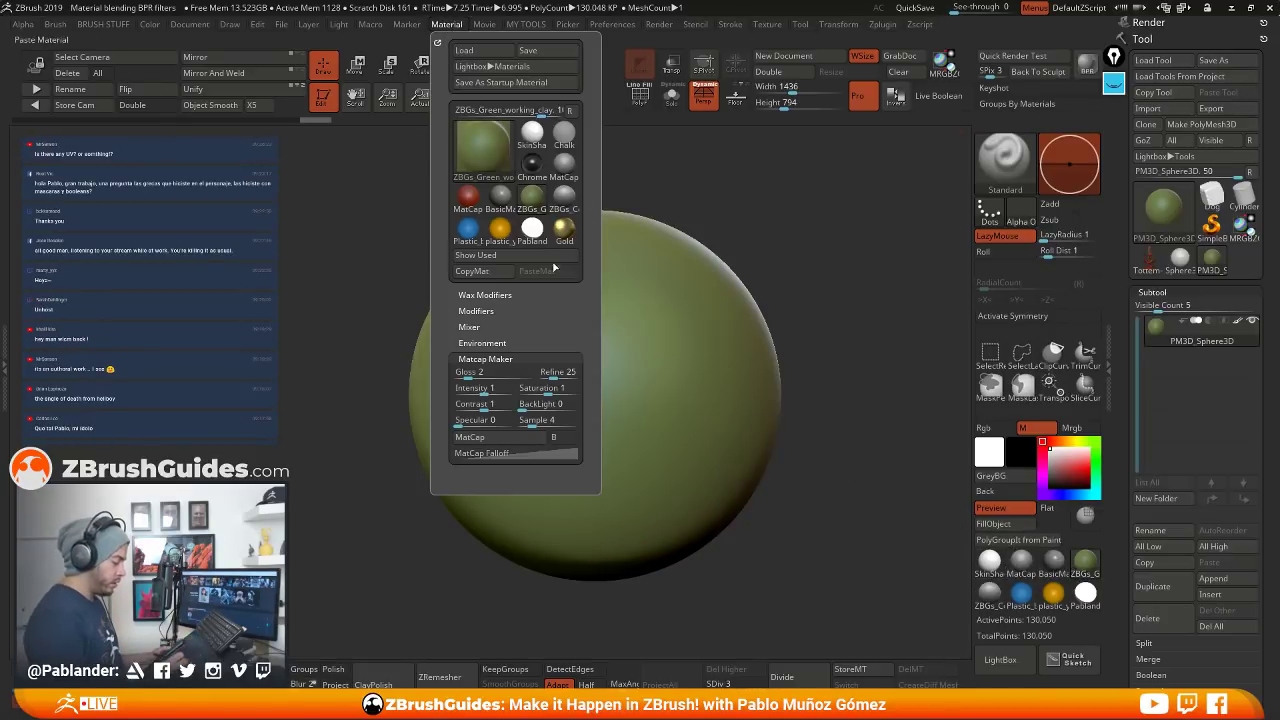
{"action": "left_click", "coordinate": [495, 150]}
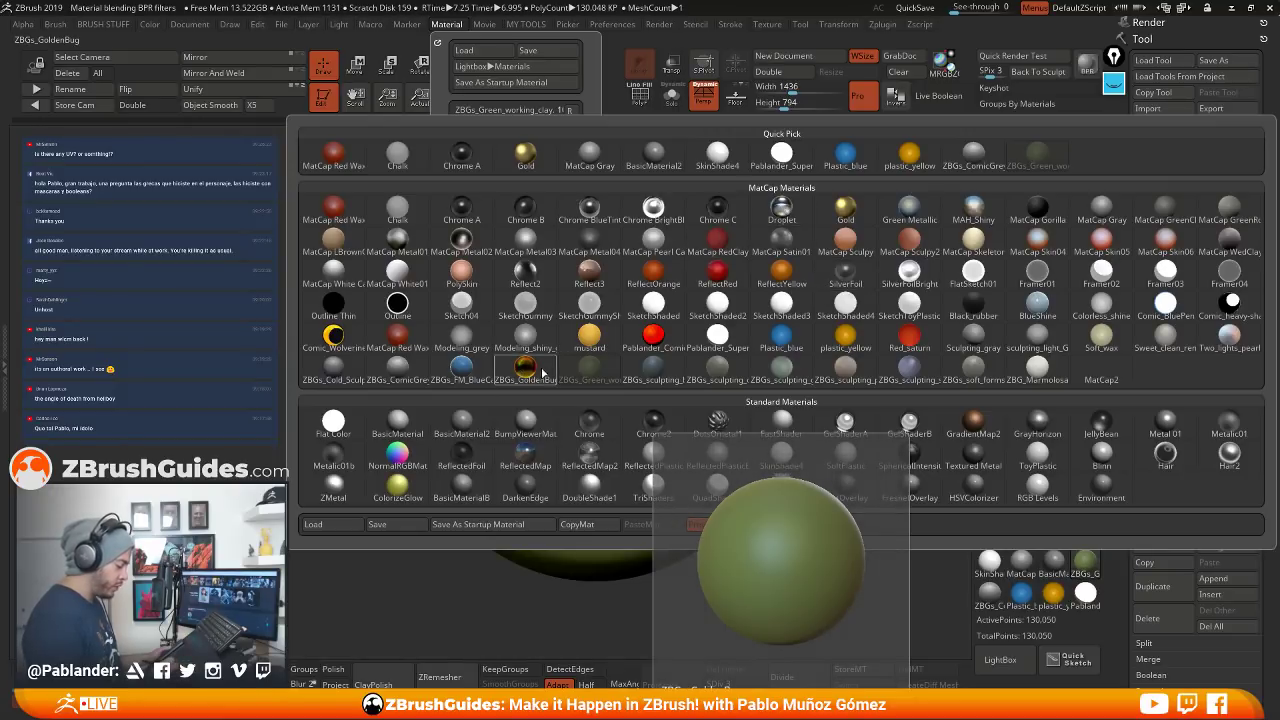
{"action": "left_click_drag", "start_coordinate": [851, 357], "coordinate": [827, 365], "text": "alt"}
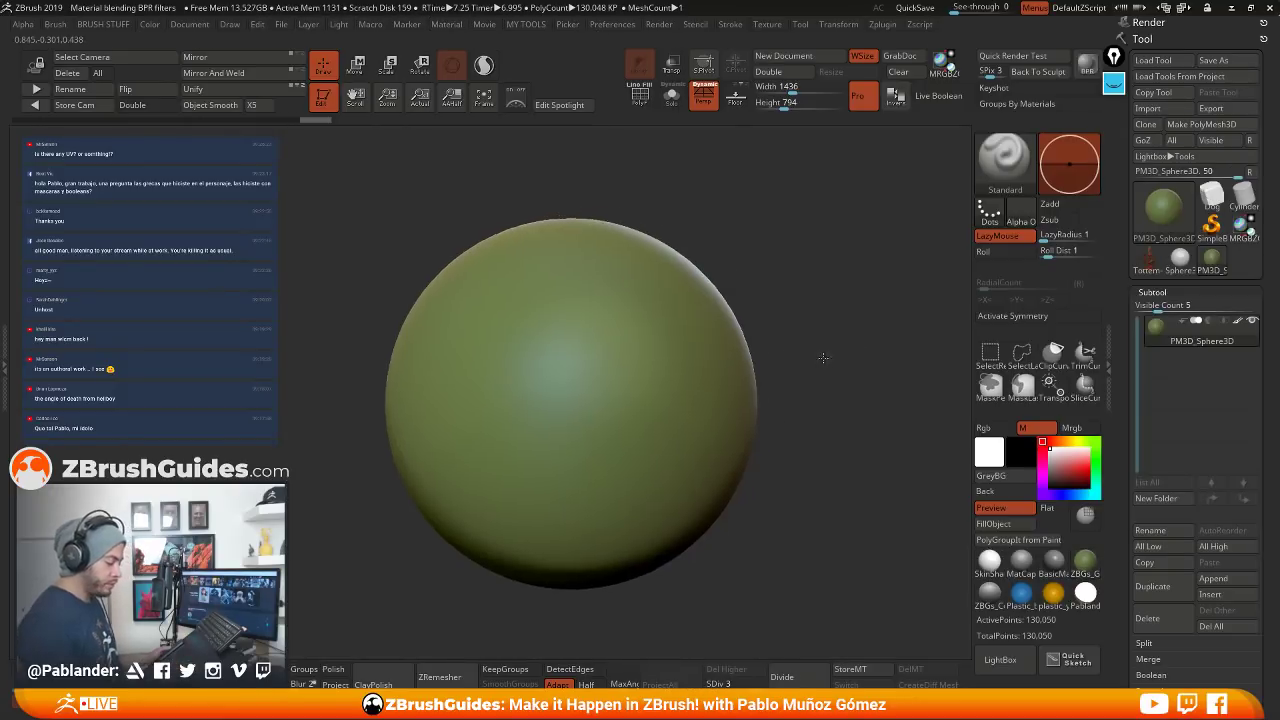
{"action": "key", "text": "space"}
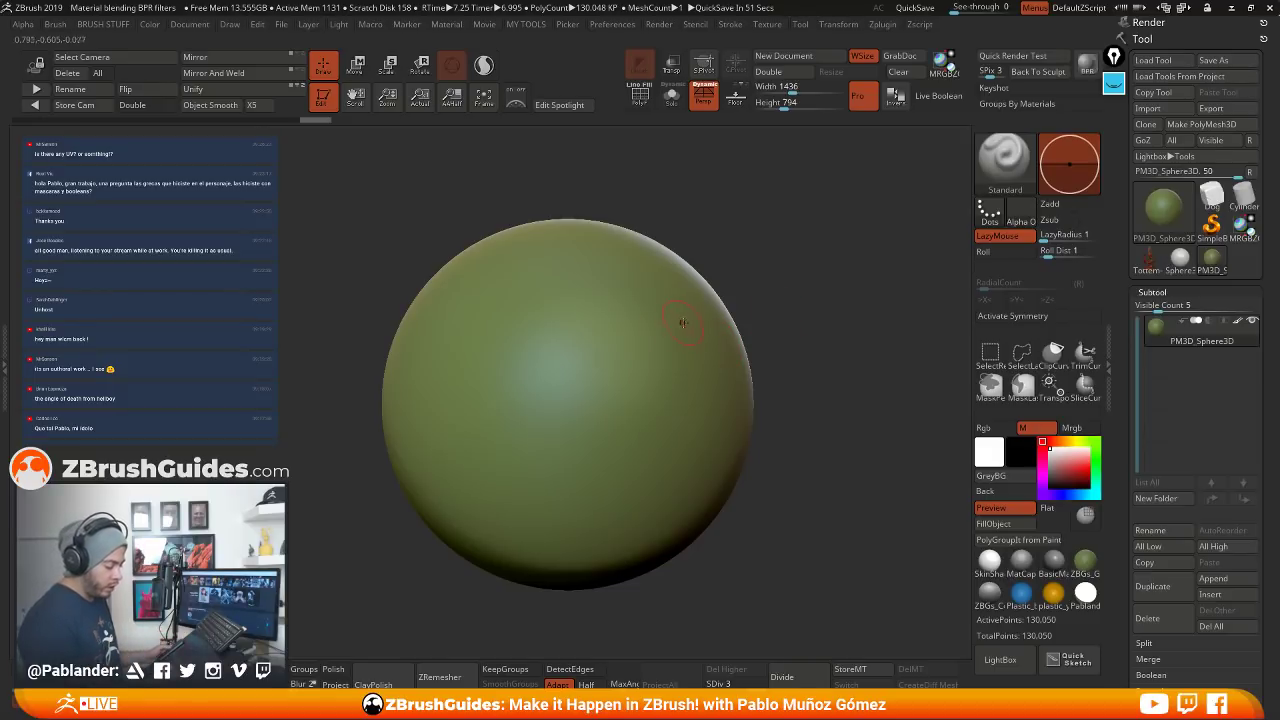
{"action": "mouse_move", "coordinate": [684, 324]}
{"action": "left_mouse_down"}
{"action": "mouse_move", "coordinate": [532, 388]}
{"action": "mouse_move", "coordinate": [458, 452]}
{"action": "left_mouse_up"}
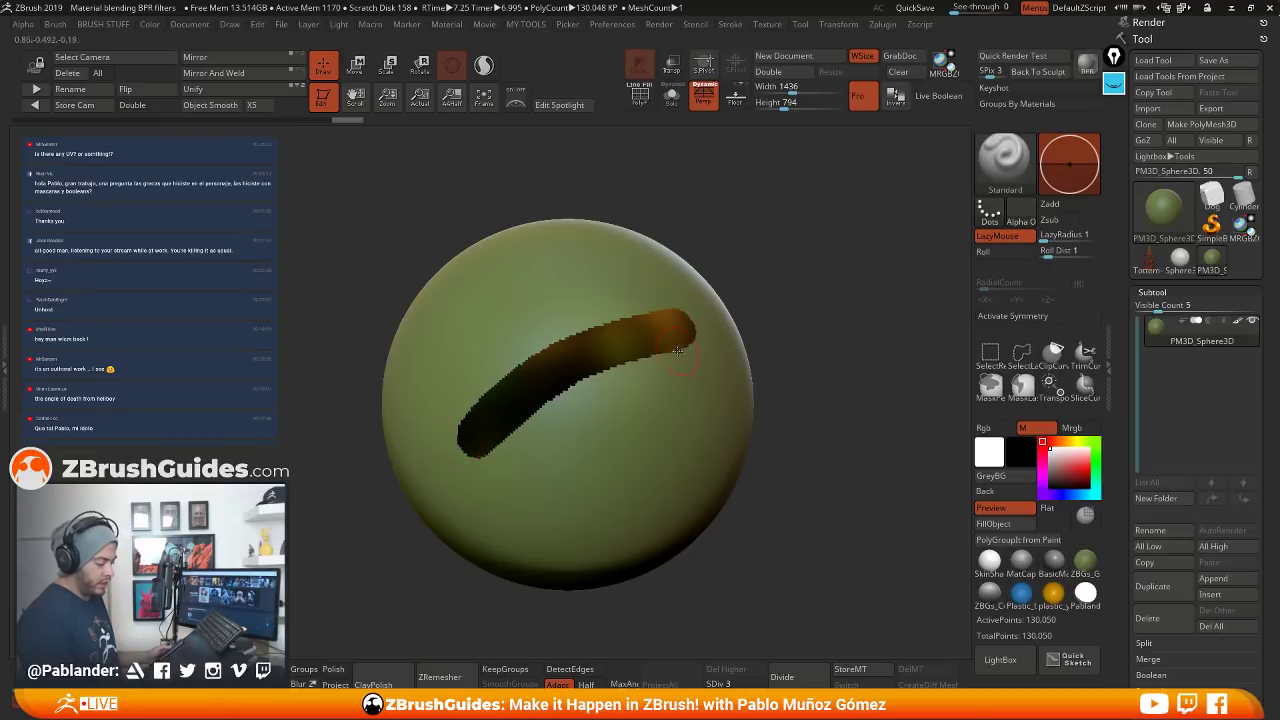
Display the sphere's polyframe and examine the individual polygons along the painted stroke's jagged edge up close
{"action": "left_click_drag", "start_coordinate": [811, 303], "coordinate": [748, 340]}
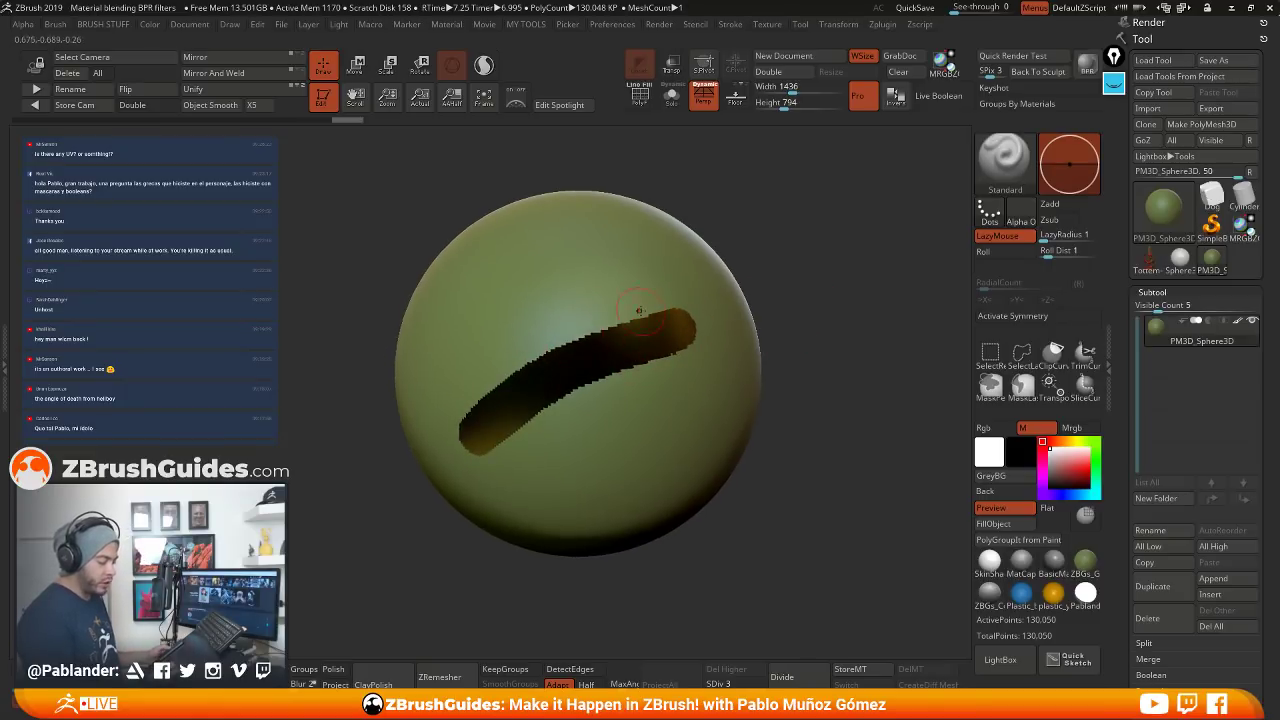
{"action": "key", "text": "shift+f"}
{"action": "key", "text": "space"}
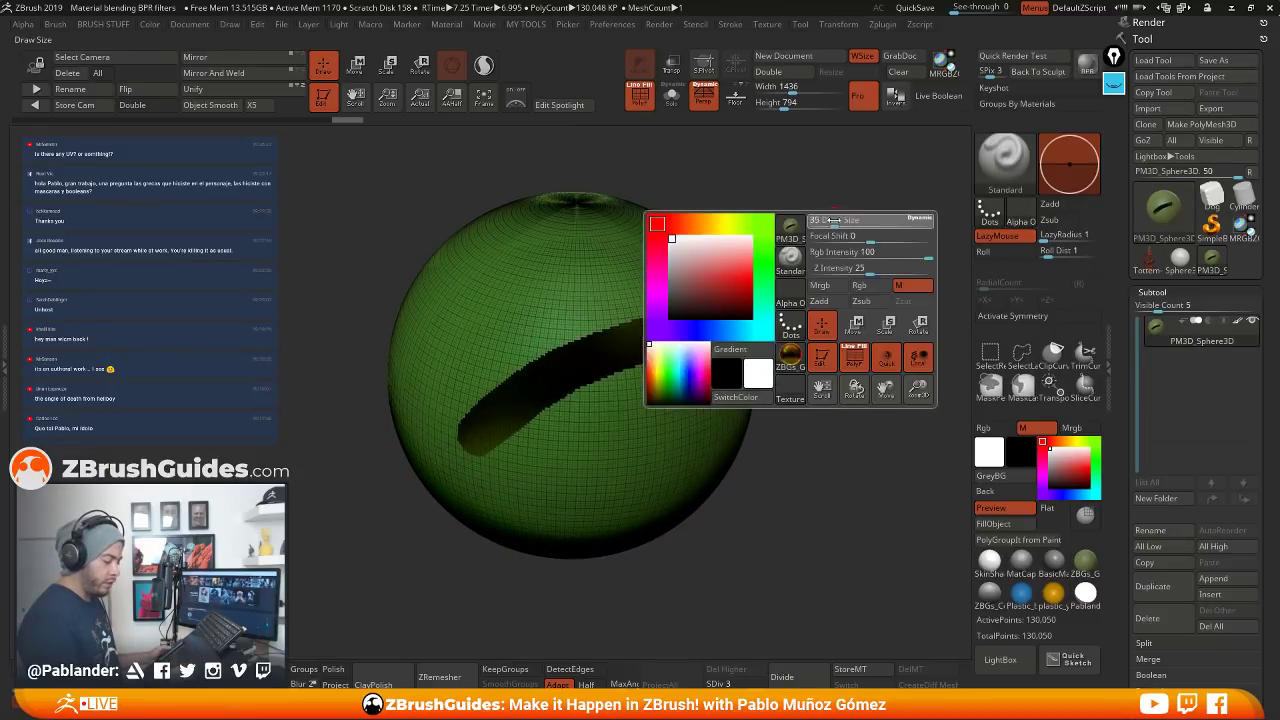
{"action": "mouse_move", "coordinate": [835, 246]}
{"action": "left_mouse_down", "text": "alt"}
{"action": "mouse_move", "coordinate": [800, 372]}
{"action": "mouse_move", "coordinate": [757, 257]}
{"action": "mouse_move", "coordinate": [693, 338]}
{"action": "mouse_move", "coordinate": [750, 337]}
{"action": "mouse_move", "coordinate": [674, 277]}
{"action": "mouse_move", "coordinate": [739, 414]}
{"action": "mouse_move", "coordinate": [760, 380]}
{"action": "left_mouse_up", "text": "alt"}
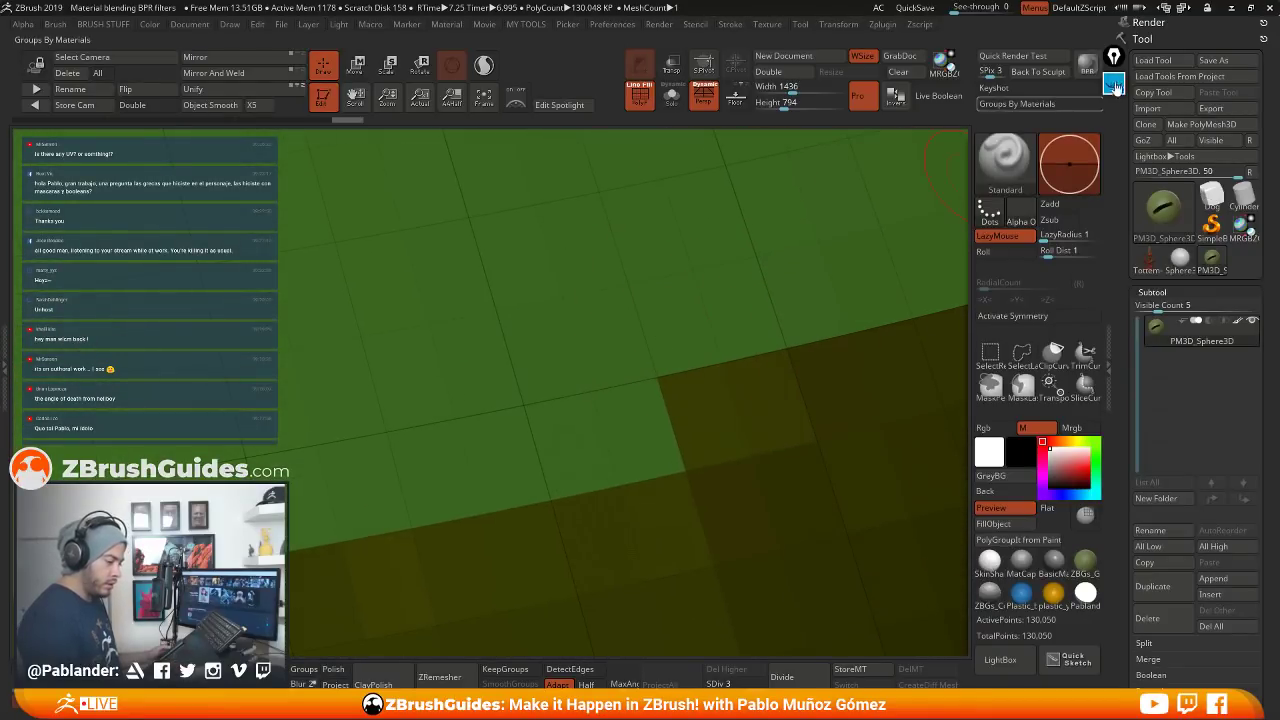
Outline the four gold polygons along the stepped material boundary with yellow screen annotations
{"action": "key", "text": "ctrl+shift+h"}
{"action": "left_click", "coordinate": [1113, 222]}
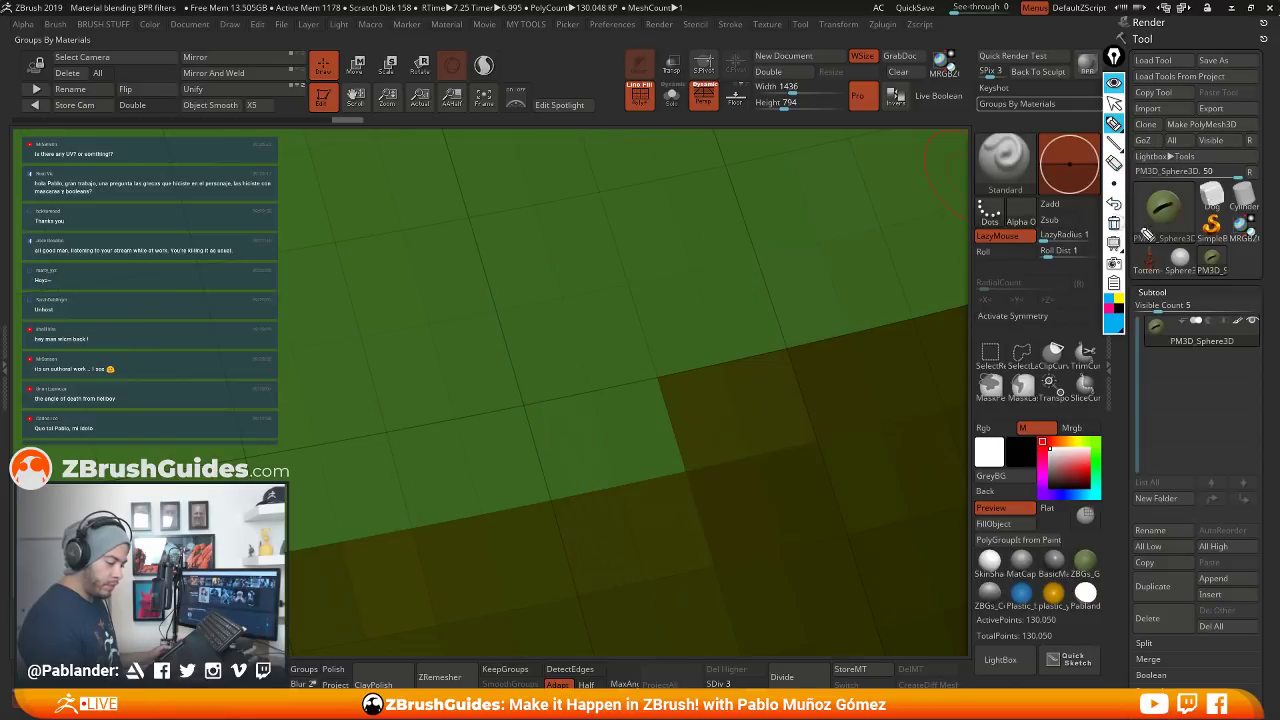
{"action": "left_click", "coordinate": [1116, 298]}
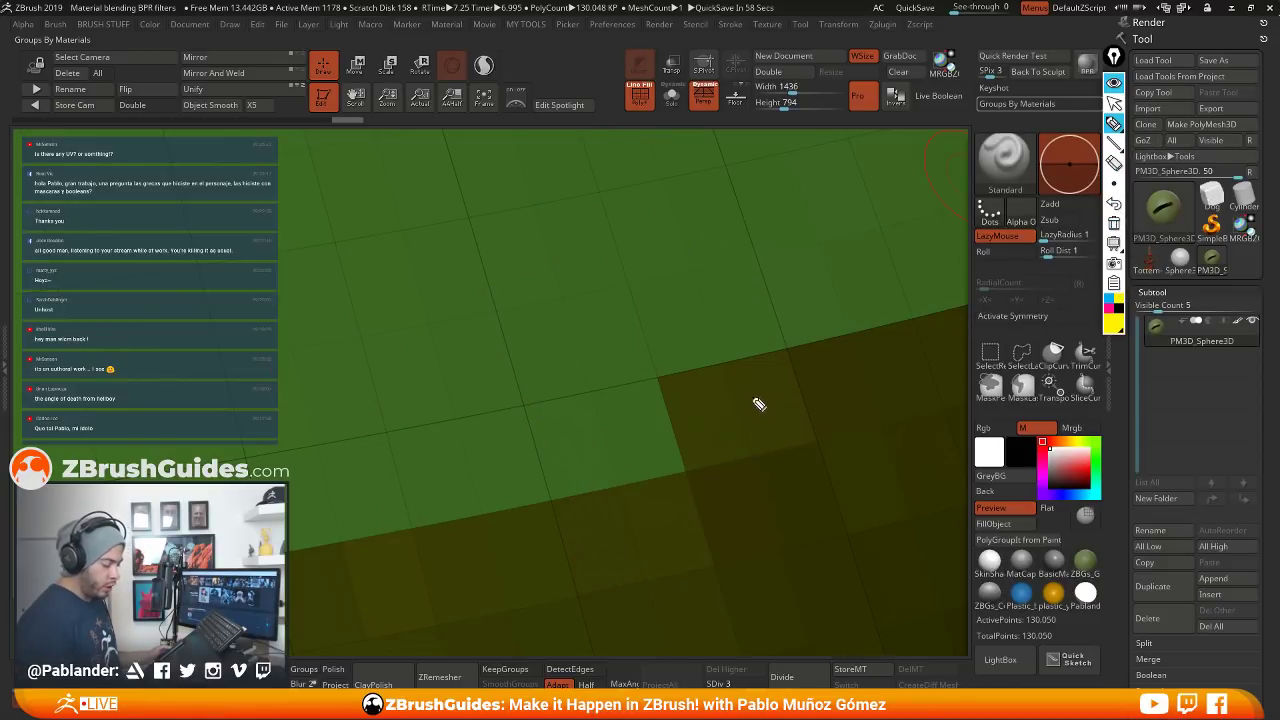
{"action": "mouse_move", "coordinate": [790, 350]}
{"action": "left_mouse_down"}
{"action": "mouse_move", "coordinate": [709, 370]}
{"action": "mouse_move", "coordinate": [731, 371]}
{"action": "mouse_move", "coordinate": [753, 458]}
{"action": "mouse_move", "coordinate": [820, 430]}
{"action": "left_mouse_up"}
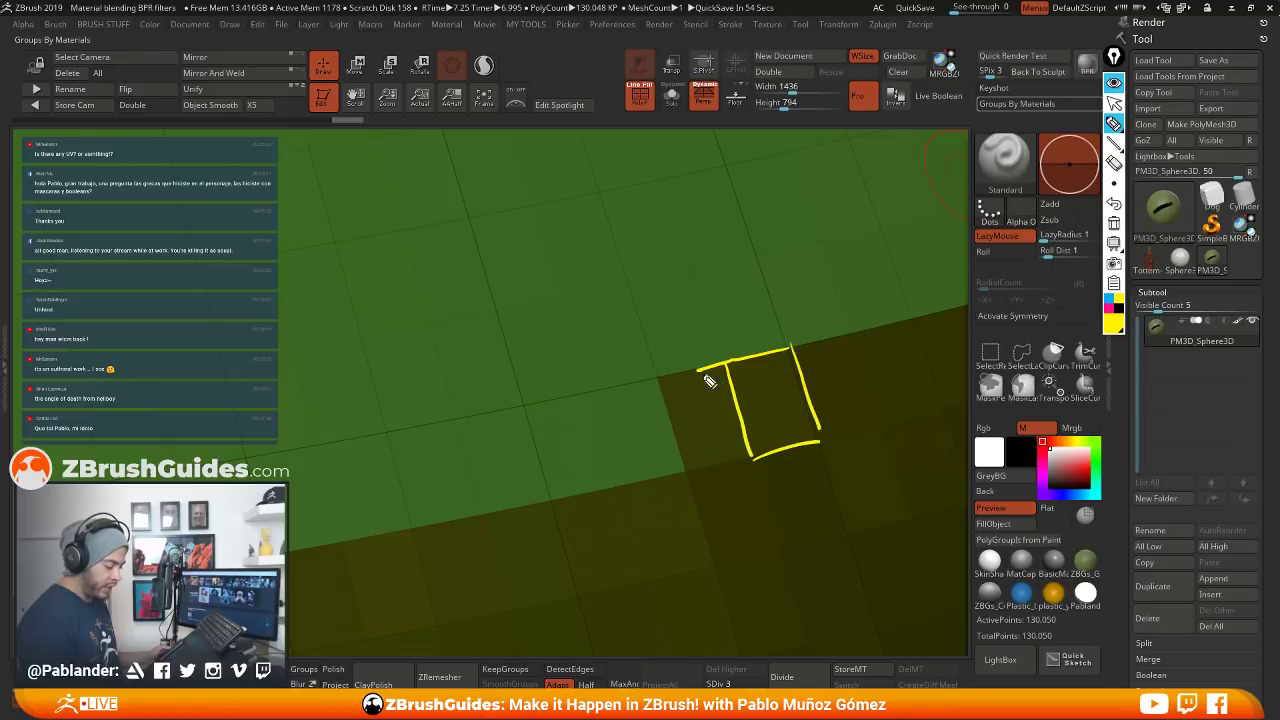
{"action": "mouse_move", "coordinate": [728, 363]}
{"action": "left_mouse_down"}
{"action": "mouse_move", "coordinate": [661, 377]}
{"action": "mouse_move", "coordinate": [707, 472]}
{"action": "mouse_move", "coordinate": [752, 456]}
{"action": "mouse_move", "coordinate": [558, 502]}
{"action": "mouse_move", "coordinate": [588, 590]}
{"action": "left_mouse_up"}
{"action": "left_click_drag", "start_coordinate": [625, 488], "coordinate": [637, 566]}
{"action": "left_click_drag", "start_coordinate": [592, 588], "coordinate": [670, 567]}
{"action": "left_click_drag", "start_coordinate": [632, 488], "coordinate": [660, 572]}
{"action": "left_click_drag", "start_coordinate": [705, 472], "coordinate": [642, 574]}
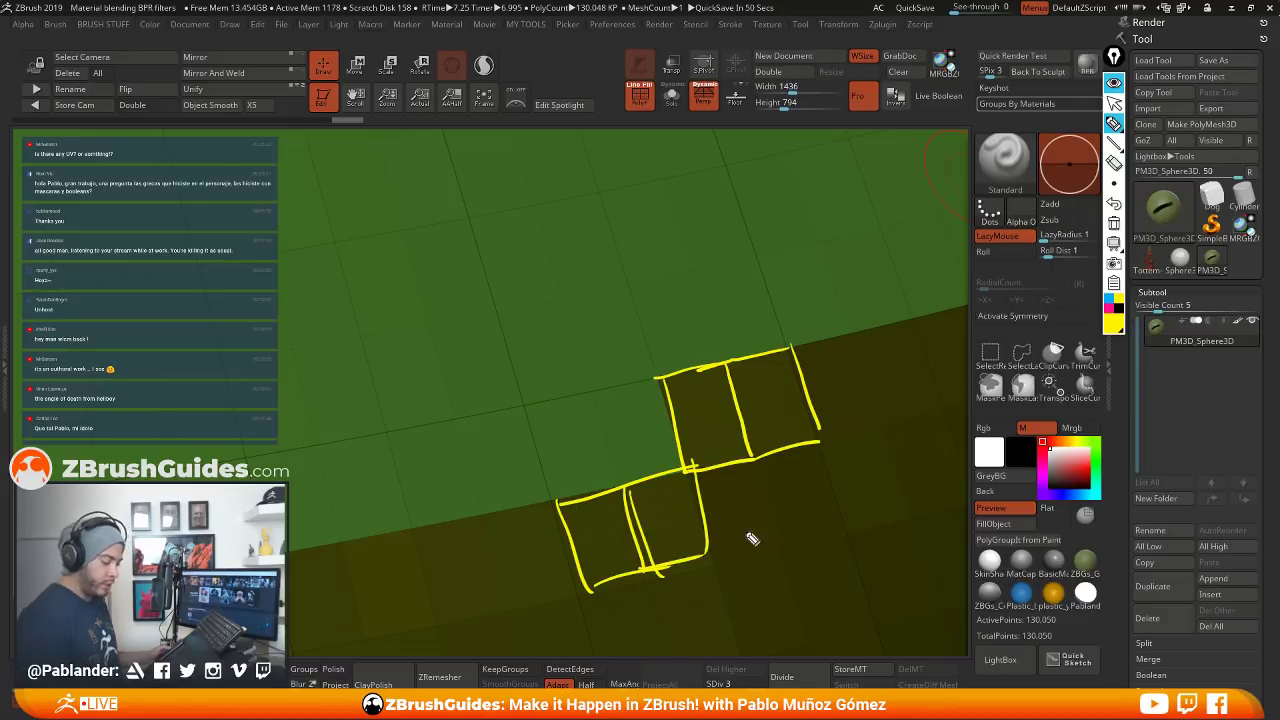
Mark one vertex in the green area with a blue annotation dot and label it 100%
{"action": "left_click", "coordinate": [1113, 298]}
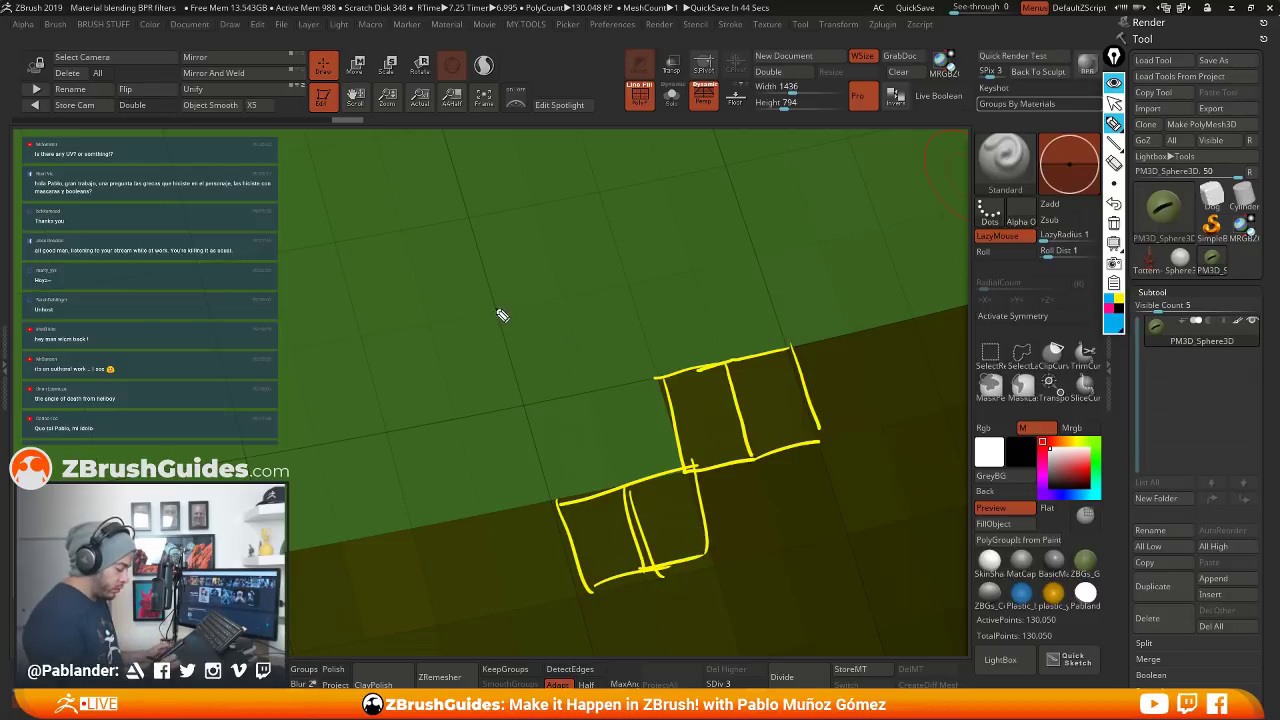
{"action": "left_click", "coordinate": [499, 312]}
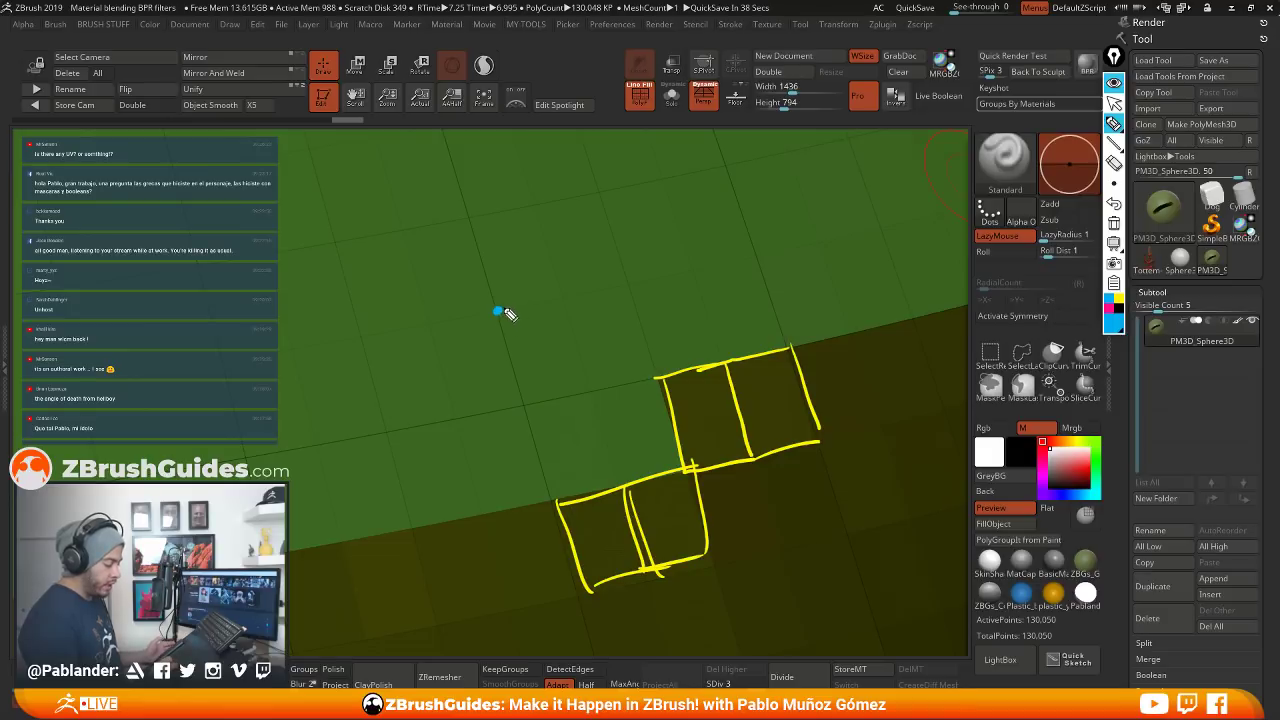
{"action": "mouse_move", "coordinate": [499, 312]}
{"action": "left_mouse_down"}
{"action": "mouse_move", "coordinate": [565, 236]}
{"action": "mouse_move", "coordinate": [630, 232]}
{"action": "left_mouse_up"}
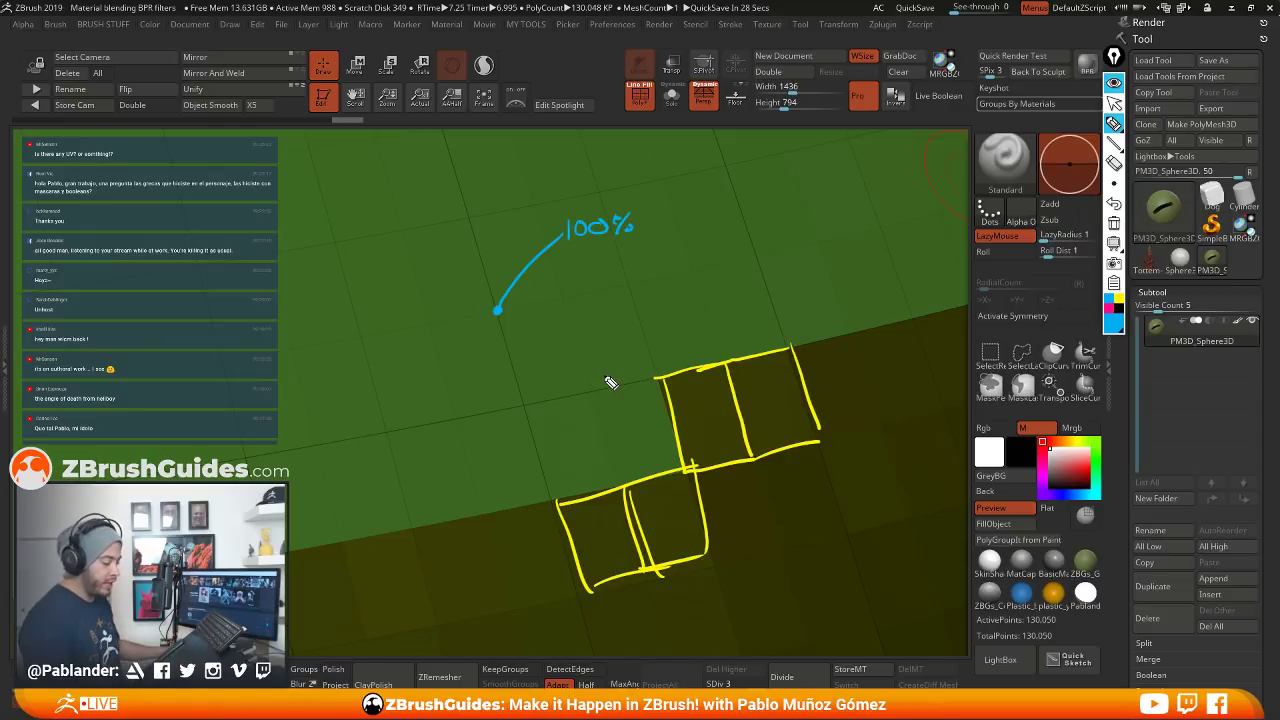
Mark the vertices surrounding the blue dot with pink annotation dots and label one of them 0%
{"action": "left_click", "coordinate": [523, 405]}
{"action": "left_click", "coordinate": [590, 390]}
{"action": "left_click", "coordinate": [563, 297]}
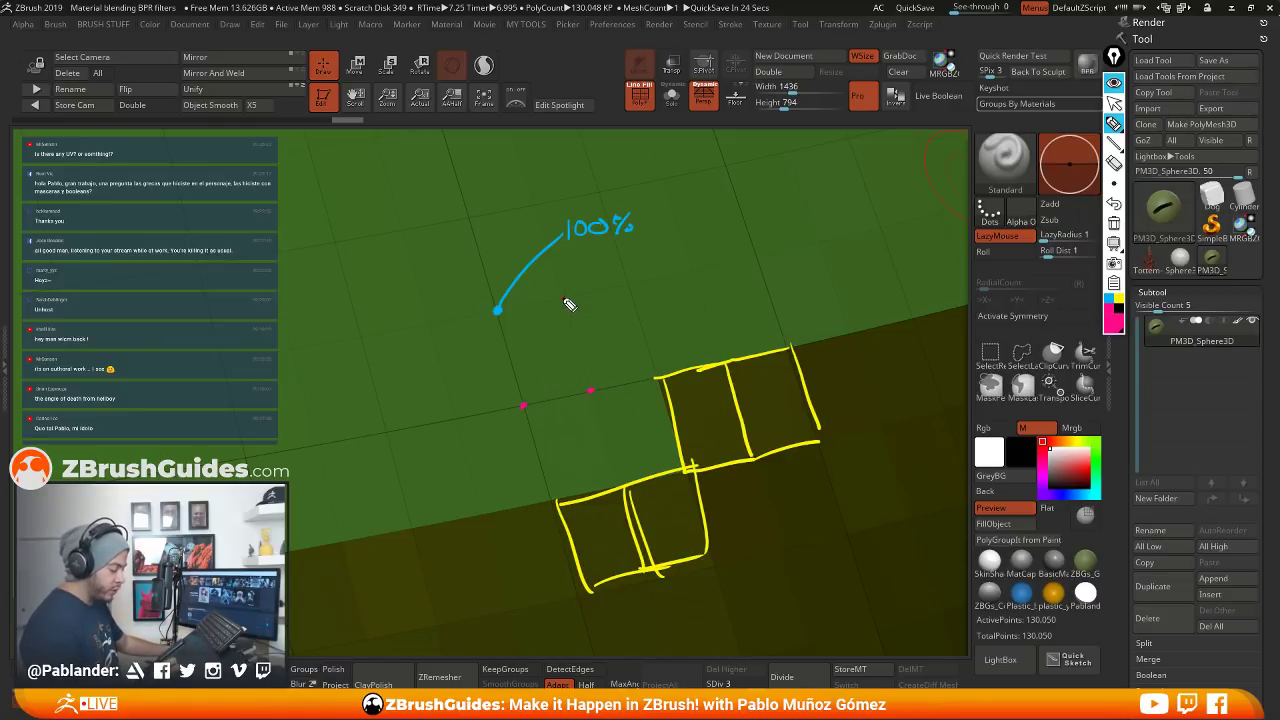
{"action": "left_click", "coordinate": [532, 204]}
{"action": "left_click", "coordinate": [468, 216]}
{"action": "left_click", "coordinate": [400, 230]}
{"action": "left_click", "coordinate": [427, 322]}
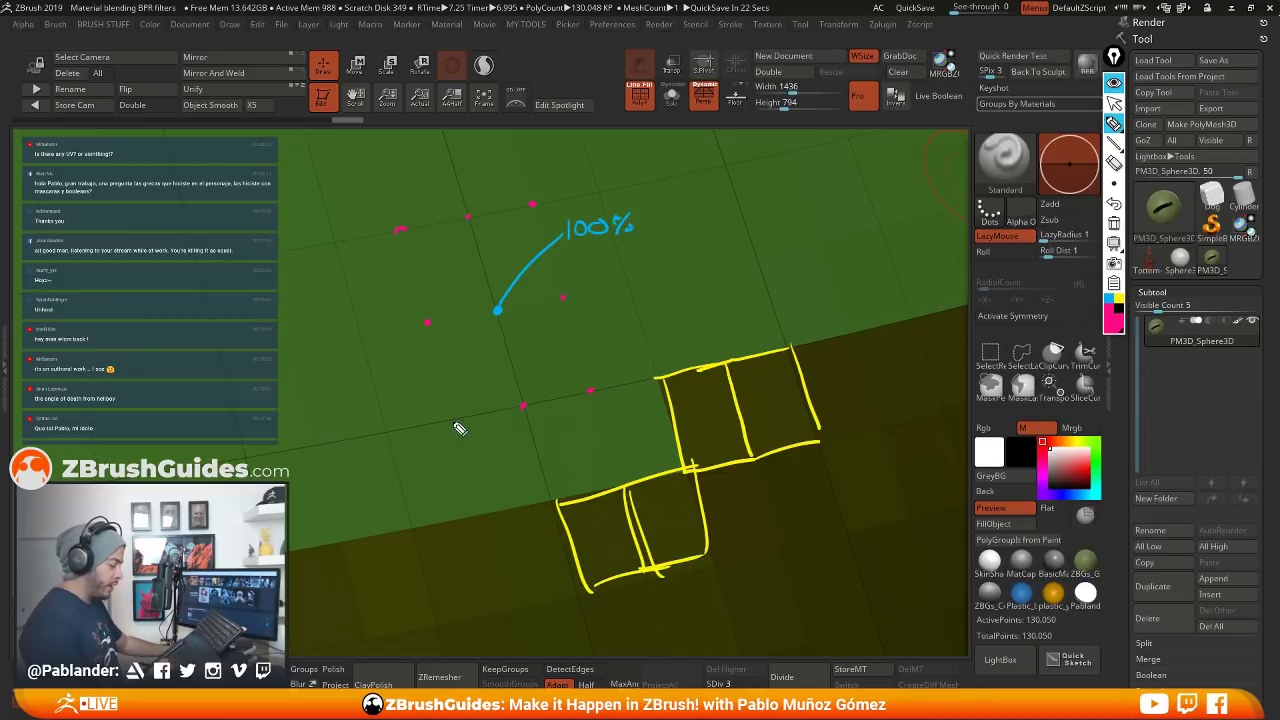
{"action": "left_click", "coordinate": [453, 415]}
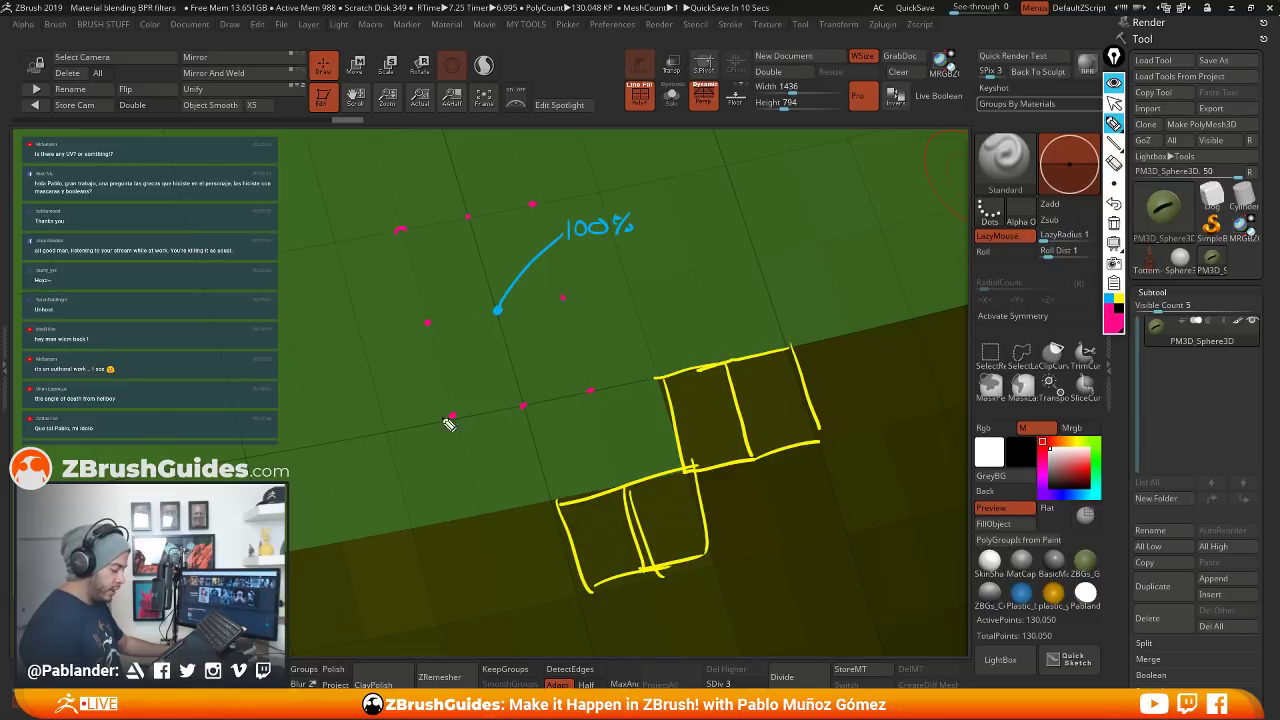
{"action": "mouse_move", "coordinate": [368, 410]}
{"action": "left_mouse_down"}
{"action": "mouse_move", "coordinate": [371, 423]}
{"action": "mouse_move", "coordinate": [406, 409]}
{"action": "mouse_move", "coordinate": [404, 428]}
{"action": "mouse_move", "coordinate": [450, 417]}
{"action": "left_mouse_up"}
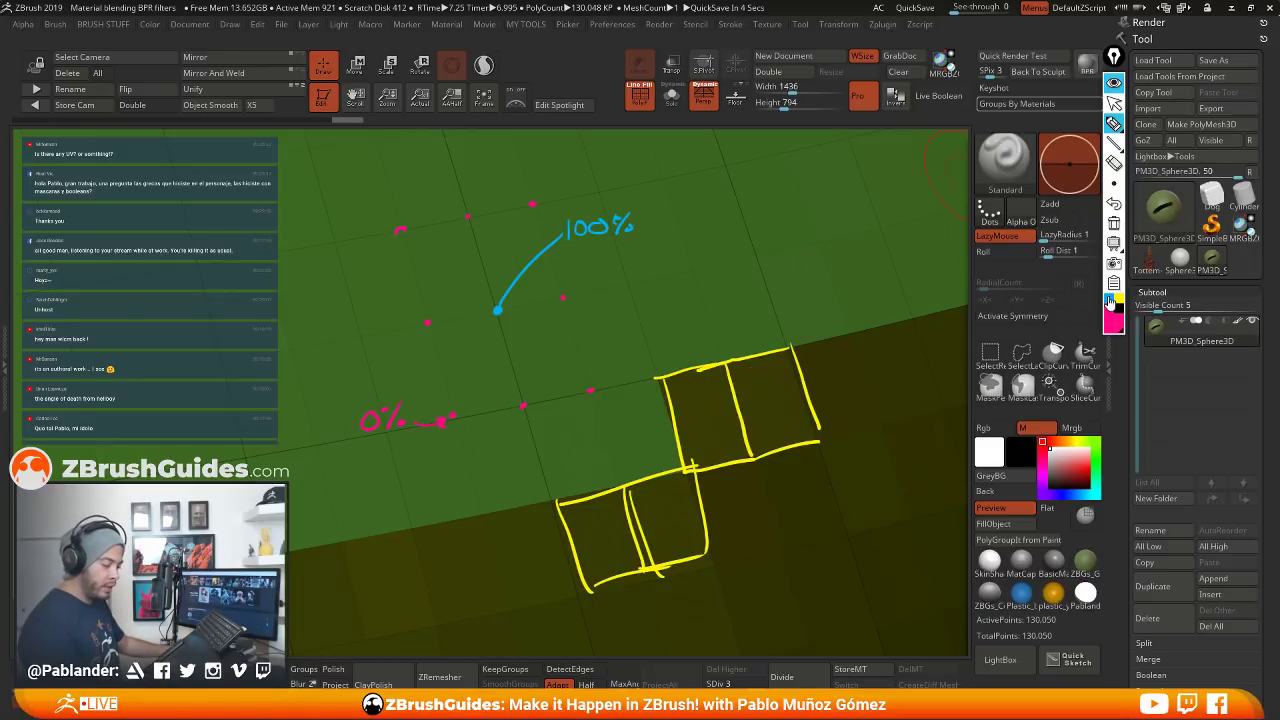
Shade the polygons around the 100% vertex with blue hatching that thins out towards the pink dots
{"action": "left_click", "coordinate": [1109, 300]}
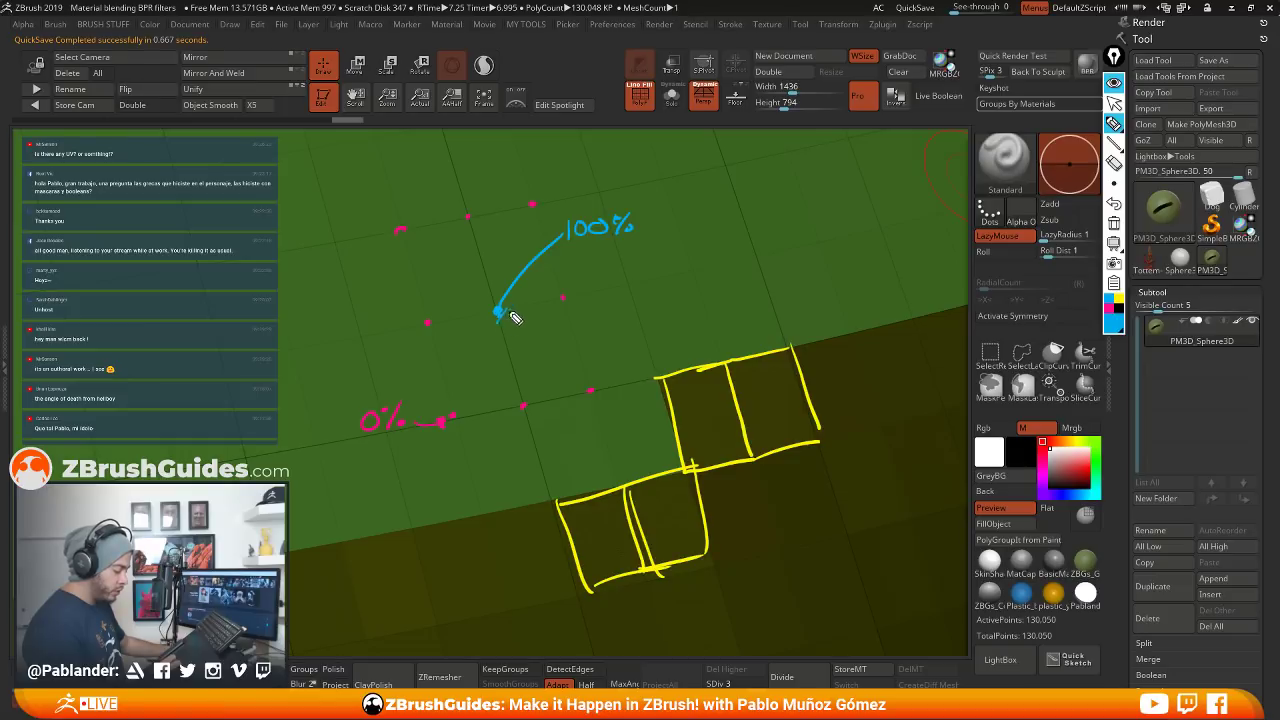
{"action": "mouse_move", "coordinate": [511, 318]}
{"action": "left_mouse_down"}
{"action": "mouse_move", "coordinate": [520, 338]}
{"action": "mouse_move", "coordinate": [553, 314]}
{"action": "mouse_move", "coordinate": [546, 377]}
{"action": "mouse_move", "coordinate": [560, 376]}
{"action": "mouse_move", "coordinate": [490, 318]}
{"action": "mouse_move", "coordinate": [470, 325]}
{"action": "mouse_move", "coordinate": [497, 357]}
{"action": "mouse_move", "coordinate": [478, 405]}
{"action": "mouse_move", "coordinate": [492, 312]}
{"action": "mouse_move", "coordinate": [480, 318]}
{"action": "mouse_move", "coordinate": [482, 290]}
{"action": "mouse_move", "coordinate": [460, 300]}
{"action": "mouse_move", "coordinate": [418, 245]}
{"action": "left_mouse_up"}
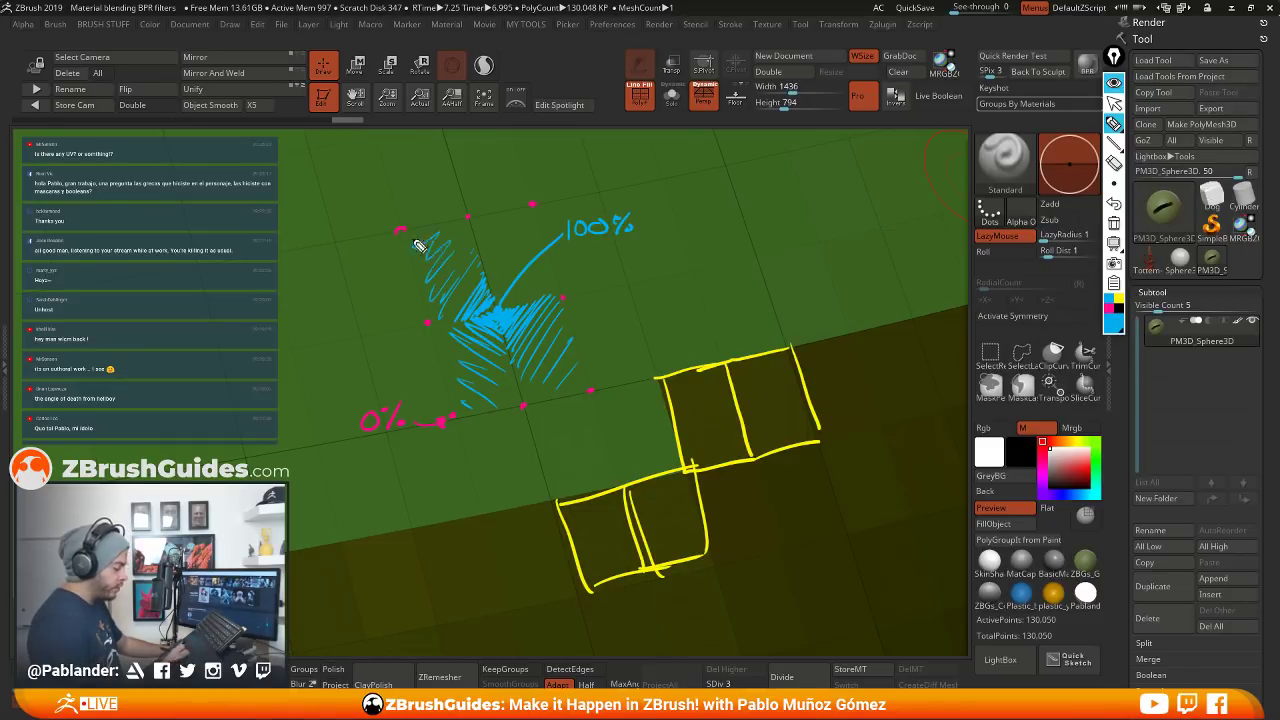
{"action": "mouse_move", "coordinate": [500, 300]}
{"action": "left_mouse_down"}
{"action": "mouse_move", "coordinate": [535, 308]}
{"action": "mouse_move", "coordinate": [515, 228]}
{"action": "mouse_move", "coordinate": [512, 303]}
{"action": "mouse_move", "coordinate": [530, 268]}
{"action": "left_mouse_up"}
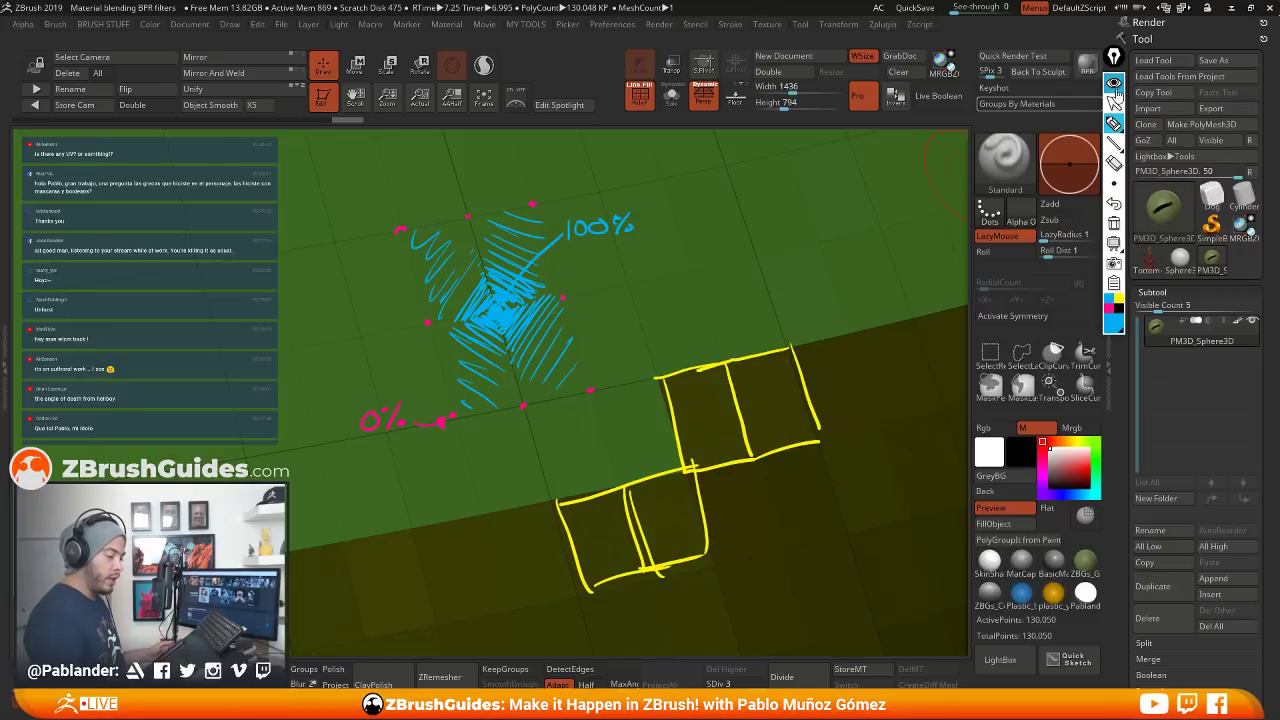
Hide the screen annotations and paint the golden material onto individual green polygons along the stroke's boundary
{"action": "left_click", "coordinate": [1115, 84]}
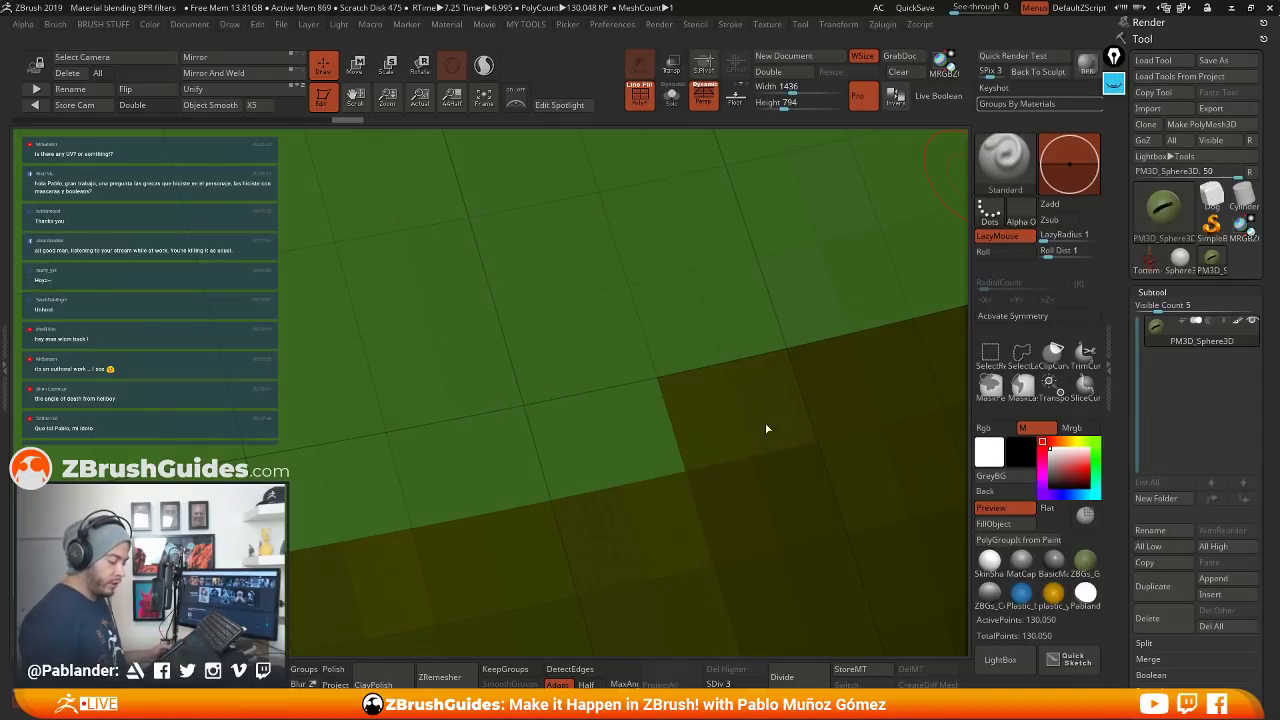
{"action": "key", "text": "space"}
{"action": "left_click_drag", "start_coordinate": [670, 390], "coordinate": [538, 414]}
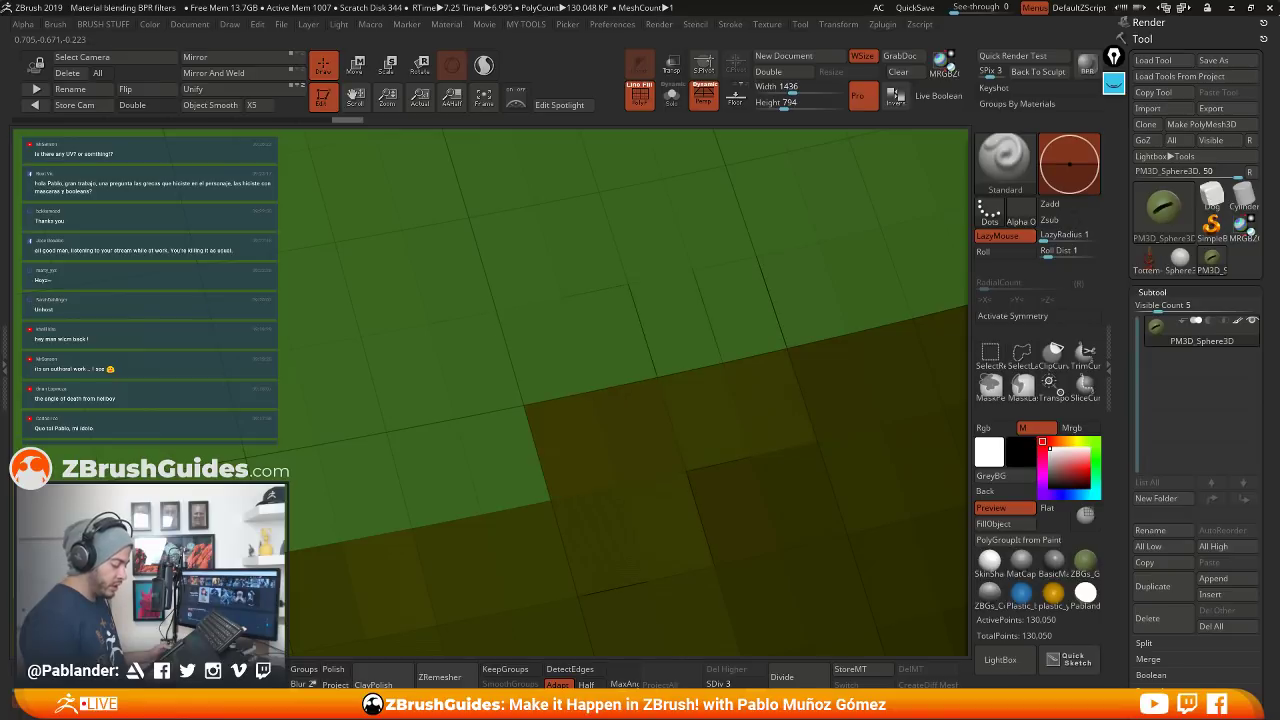
{"action": "left_click_drag", "start_coordinate": [590, 380], "coordinate": [582, 324]}
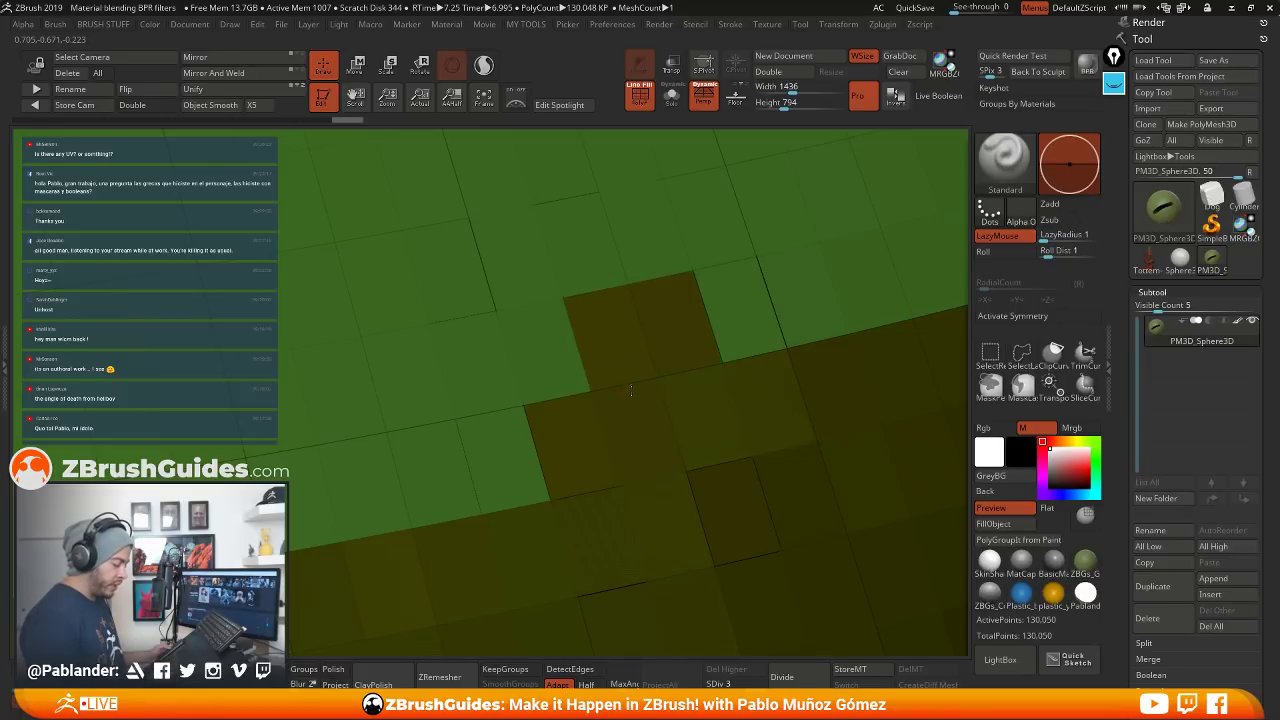
{"action": "left_click_drag", "start_coordinate": [745, 300], "coordinate": [737, 323]}
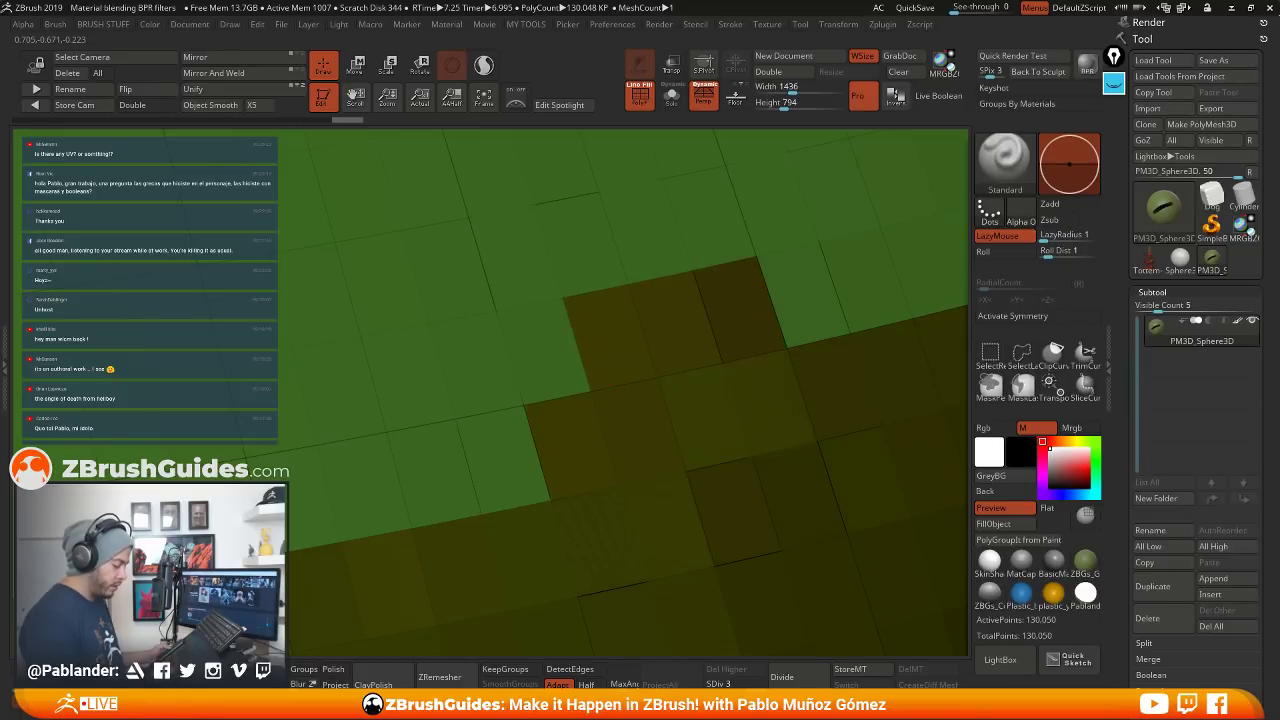
{"action": "mouse_move", "coordinate": [545, 355]}
{"action": "left_mouse_down"}
{"action": "mouse_move", "coordinate": [470, 420]}
{"action": "mouse_move", "coordinate": [345, 390]}
{"action": "mouse_move", "coordinate": [410, 280]}
{"action": "mouse_move", "coordinate": [375, 416]}
{"action": "mouse_move", "coordinate": [610, 240]}
{"action": "mouse_move", "coordinate": [850, 270]}
{"action": "left_mouse_up"}
Turn off the polyframe and inspect the golden stroke on the whole sphere from different angles
{"action": "mouse_move", "coordinate": [850, 270]}
{"action": "right_mouse_down", "text": "ctrl"}
{"action": "mouse_move", "coordinate": [771, 200]}
{"action": "mouse_move", "coordinate": [714, 203]}
{"action": "mouse_move", "coordinate": [750, 230]}
{"action": "mouse_move", "coordinate": [690, 125]}
{"action": "right_mouse_up", "text": "ctrl"}
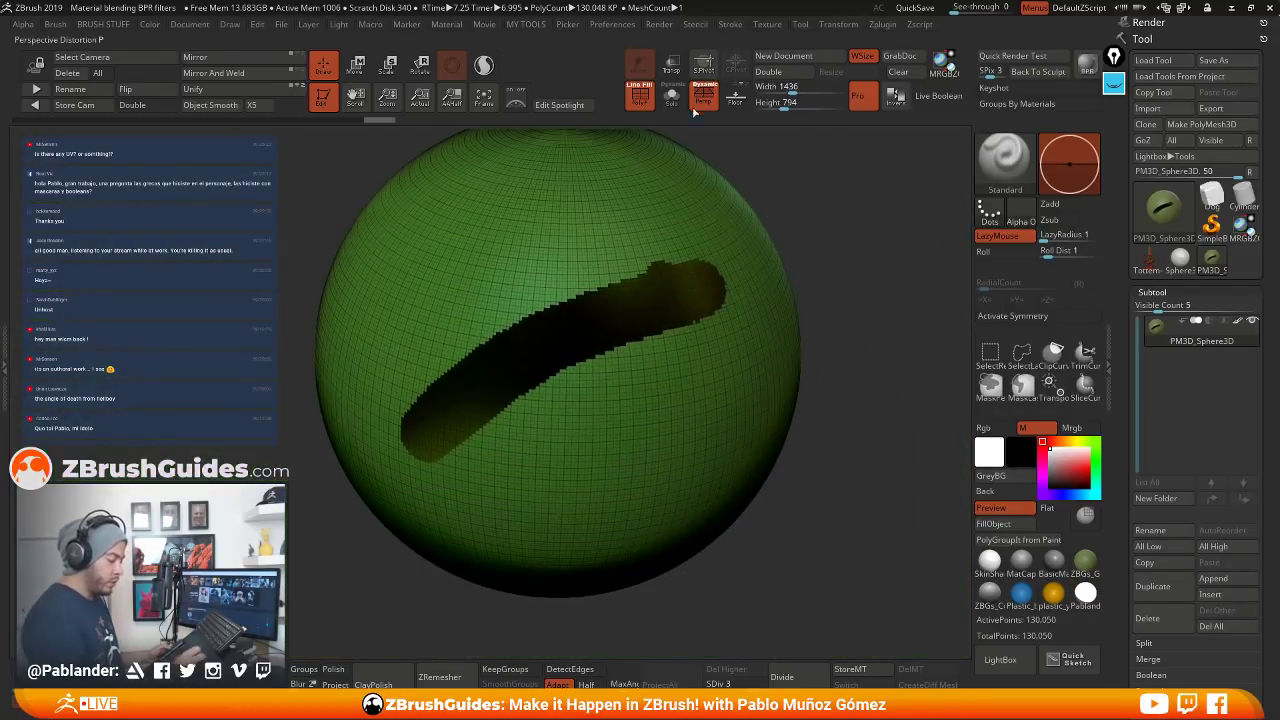
{"action": "left_click", "coordinate": [636, 103]}
{"action": "mouse_move", "coordinate": [700, 300]}
{"action": "right_mouse_down"}
{"action": "mouse_move", "coordinate": [748, 341]}
{"action": "mouse_move", "coordinate": [730, 330]}
{"action": "mouse_move", "coordinate": [738, 338]}
{"action": "mouse_move", "coordinate": [780, 345]}
{"action": "mouse_move", "coordinate": [749, 357]}
{"action": "mouse_move", "coordinate": [783, 340]}
{"action": "right_mouse_up"}
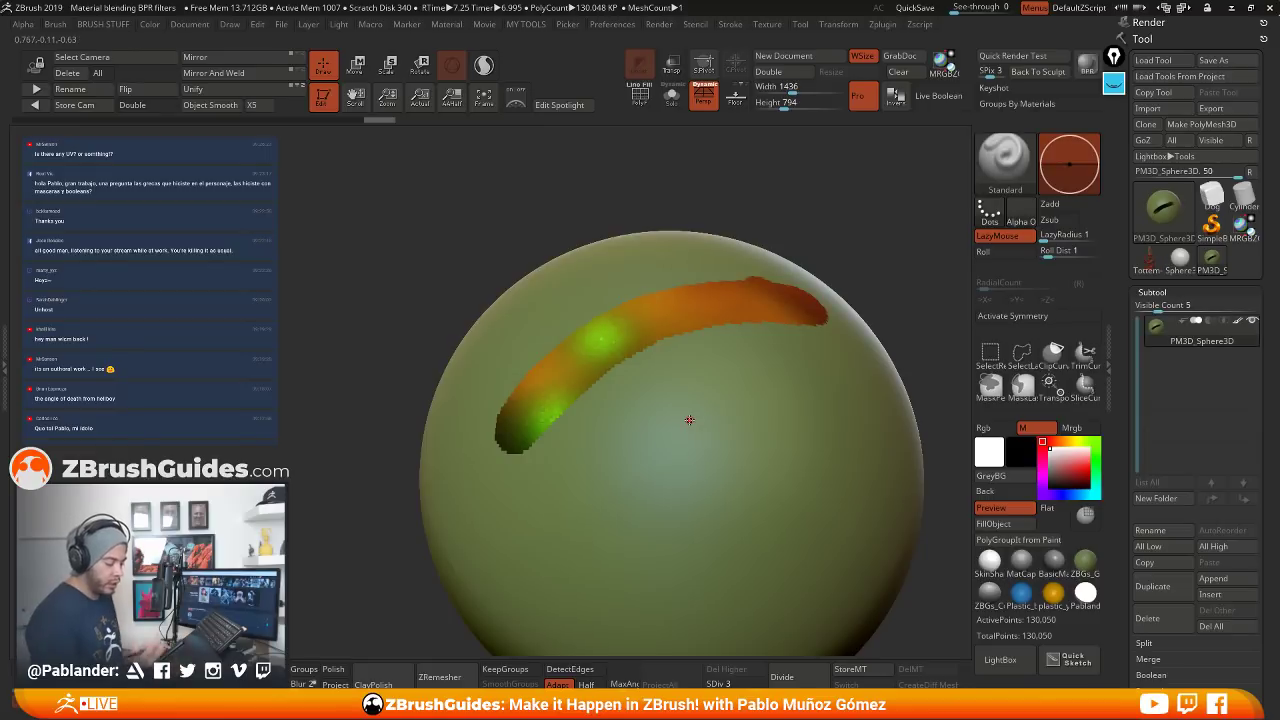
{"action": "mouse_move", "coordinate": [736, 389]}
{"action": "right_mouse_down", "text": "alt"}
{"action": "mouse_move", "coordinate": [735, 339]}
{"action": "mouse_move", "coordinate": [719, 346]}
{"action": "mouse_move", "coordinate": [735, 344]}
{"action": "mouse_move", "coordinate": [741, 322]}
{"action": "mouse_move", "coordinate": [722, 319]}
{"action": "right_mouse_up", "text": "alt"}
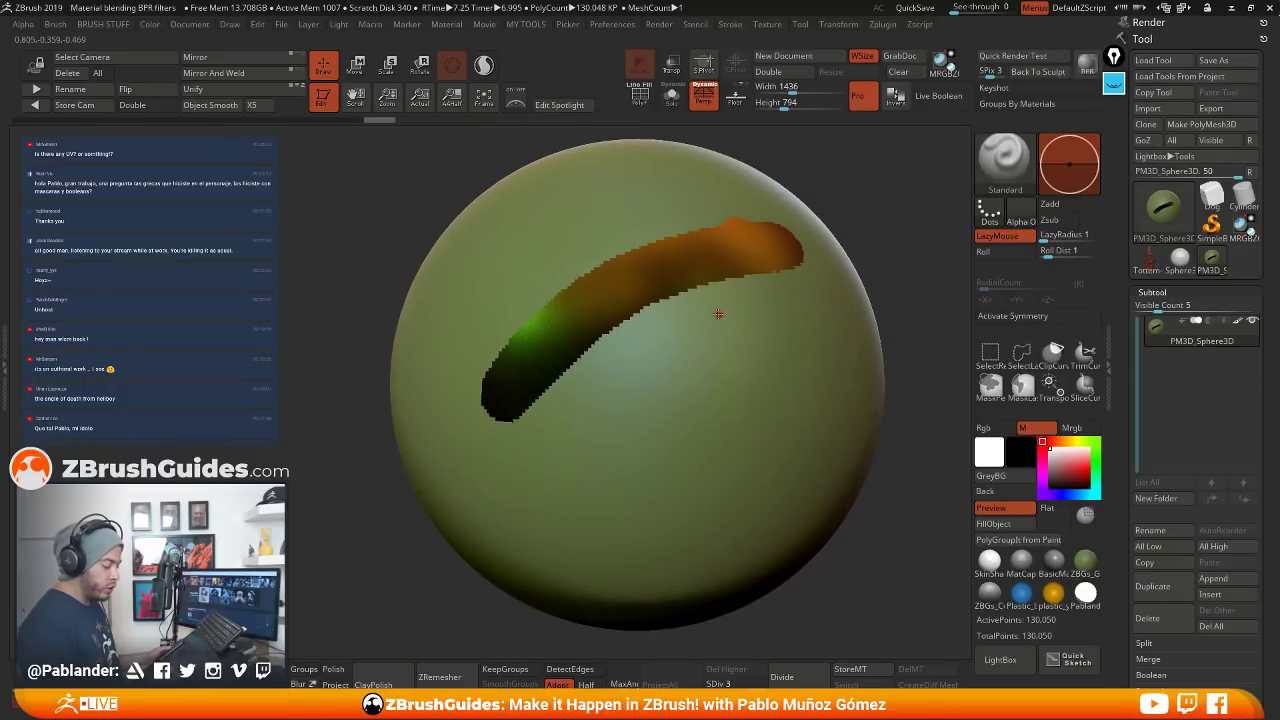
Paint two more golden strokes below the first one, joining its ends into a closed loop
{"action": "right_click", "coordinate": [718, 314]}
{"action": "left_click_drag", "start_coordinate": [728, 311], "coordinate": [720, 311]}
{"action": "mouse_move", "coordinate": [595, 344]}
{"action": "left_mouse_down"}
{"action": "mouse_move", "coordinate": [685, 398]}
{"action": "mouse_move", "coordinate": [732, 392]}
{"action": "mouse_move", "coordinate": [585, 341]}
{"action": "mouse_move", "coordinate": [667, 380]}
{"action": "mouse_move", "coordinate": [732, 378]}
{"action": "left_mouse_up"}
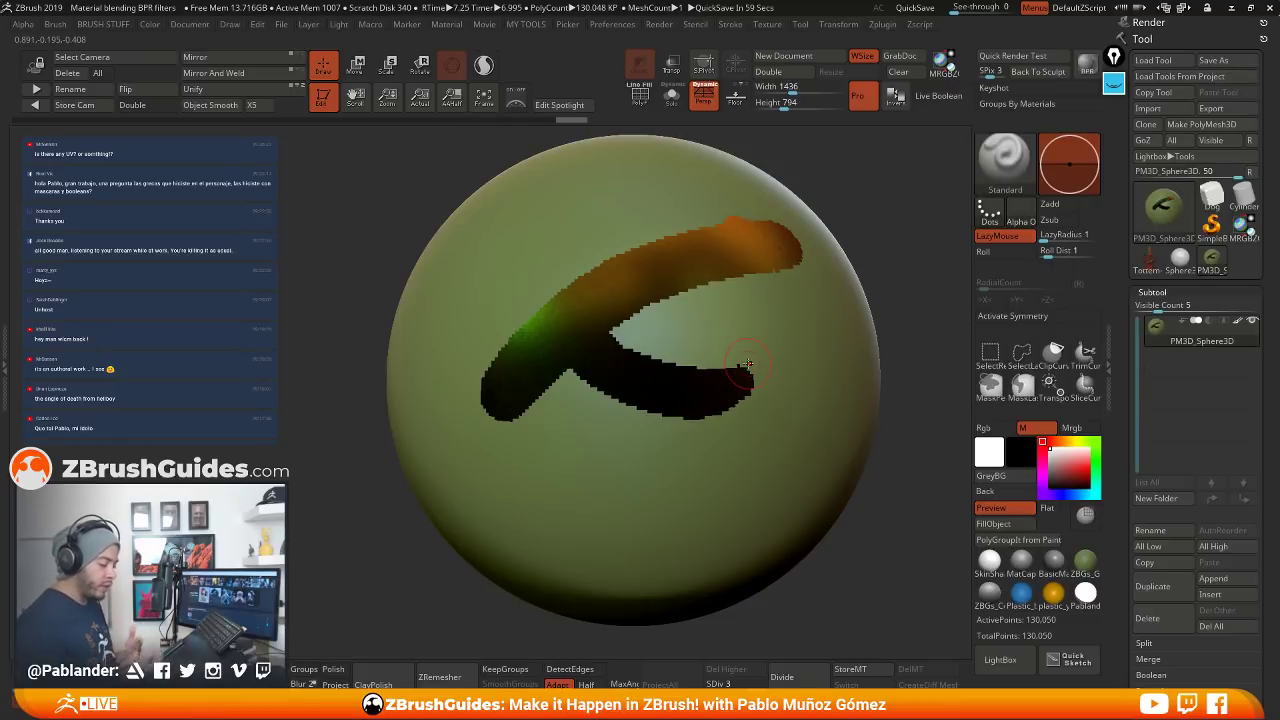
{"action": "mouse_move", "coordinate": [753, 367]}
{"action": "left_mouse_down"}
{"action": "mouse_move", "coordinate": [713, 385]}
{"action": "mouse_move", "coordinate": [762, 290]}
{"action": "mouse_move", "coordinate": [740, 278]}
{"action": "left_mouse_up"}
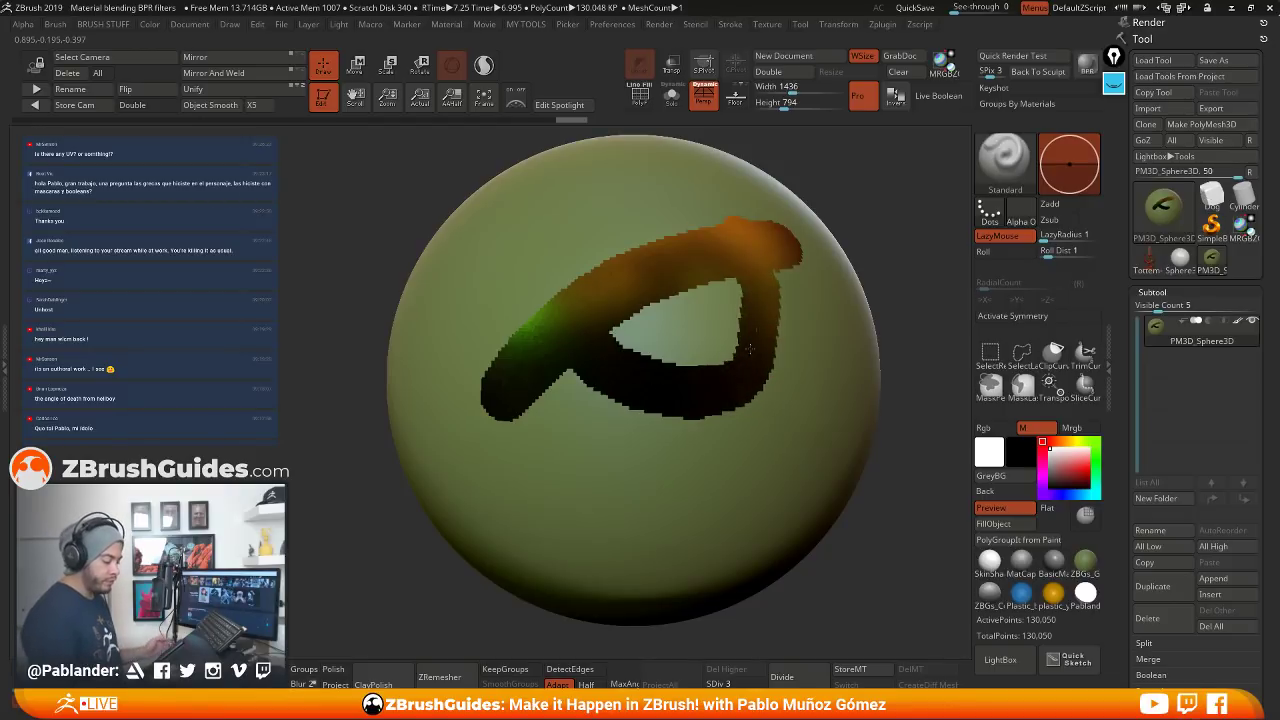
Paint more golden strokes across the closed loop and arching above it, and render the sphere with BPR
{"action": "mouse_move", "coordinate": [735, 345]}
{"action": "left_mouse_down"}
{"action": "mouse_move", "coordinate": [535, 300]}
{"action": "mouse_move", "coordinate": [725, 222]}
{"action": "mouse_move", "coordinate": [705, 366]}
{"action": "left_mouse_up"}
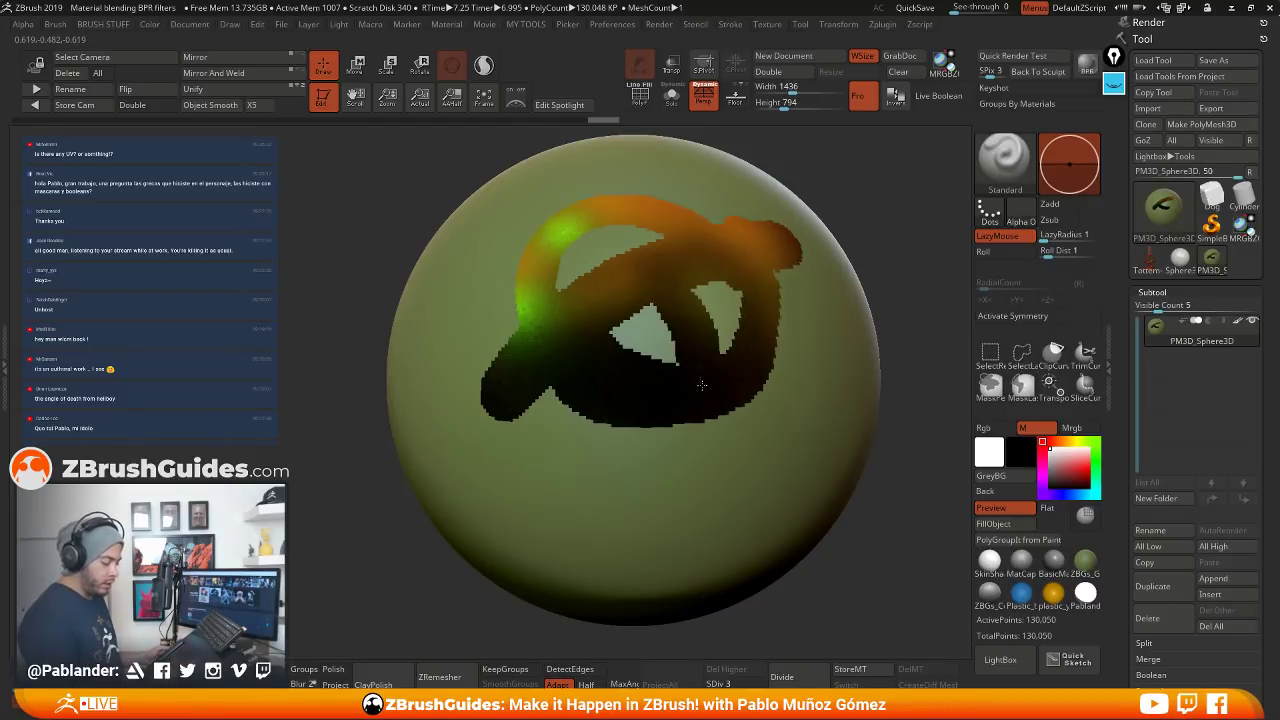
{"action": "right_click_drag", "start_coordinate": [708, 378], "coordinate": [770, 425]}
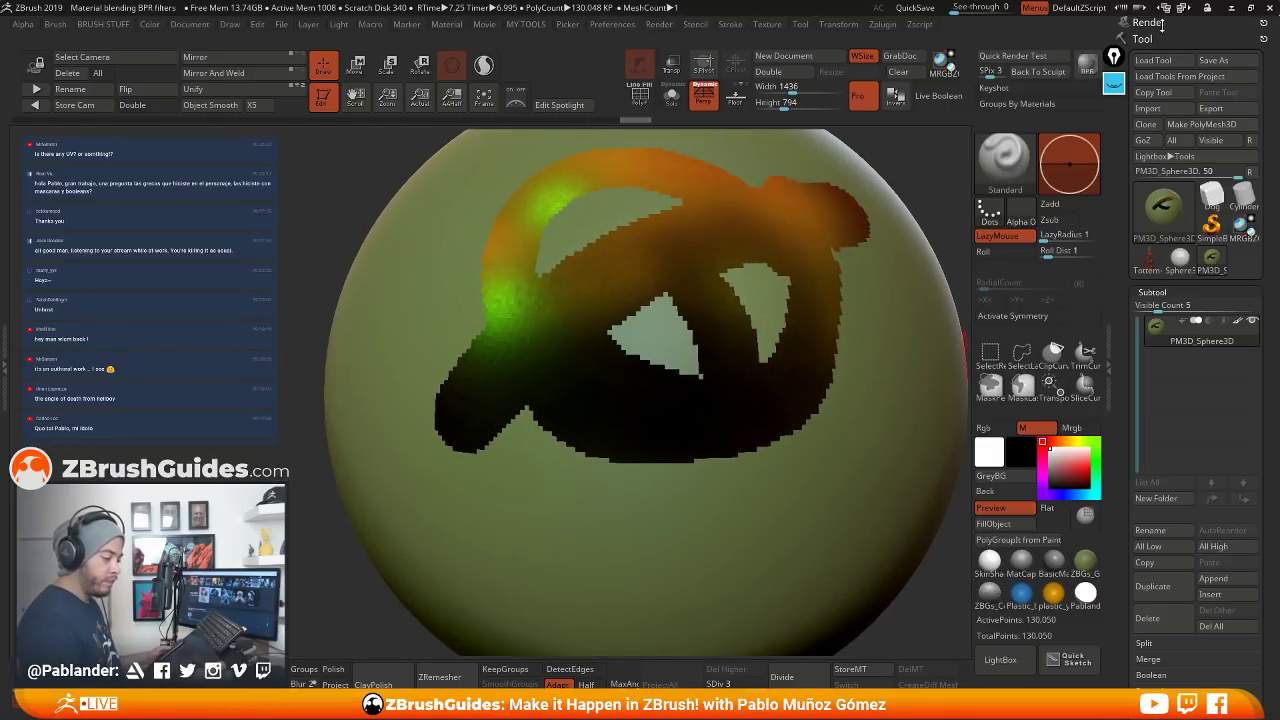
{"action": "left_click", "coordinate": [1148, 22]}
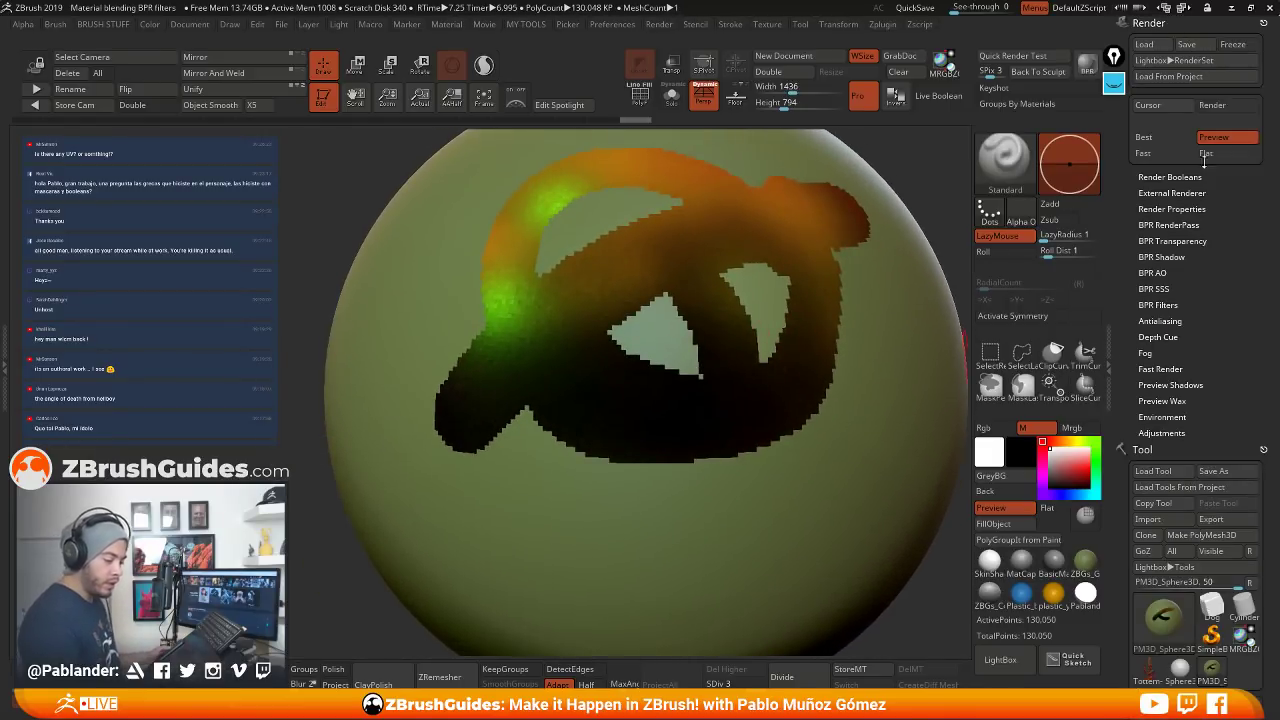
{"action": "left_click", "coordinate": [1188, 304]}
{"action": "scroll", "coordinate": [1221, 291], "scroll_direction": "down", "scroll_amount": 3}
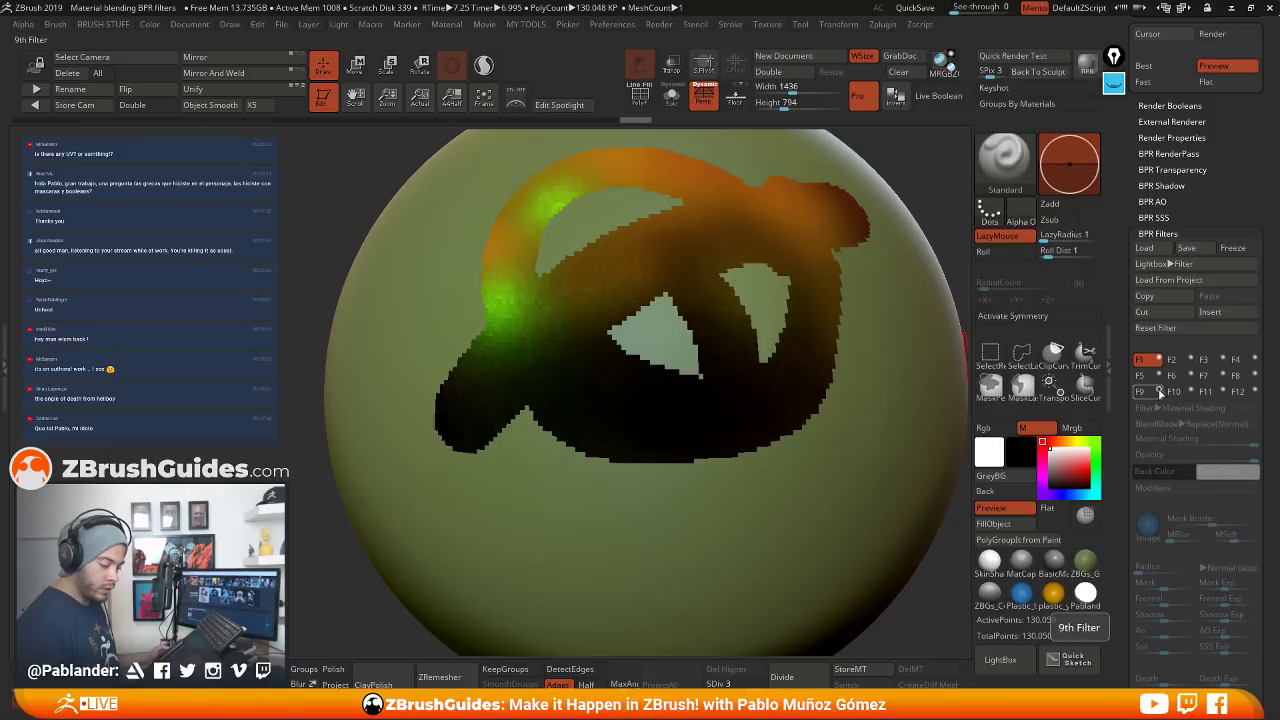
{"action": "left_click", "coordinate": [1192, 230]}
{"action": "left_click", "coordinate": [1087, 66]}
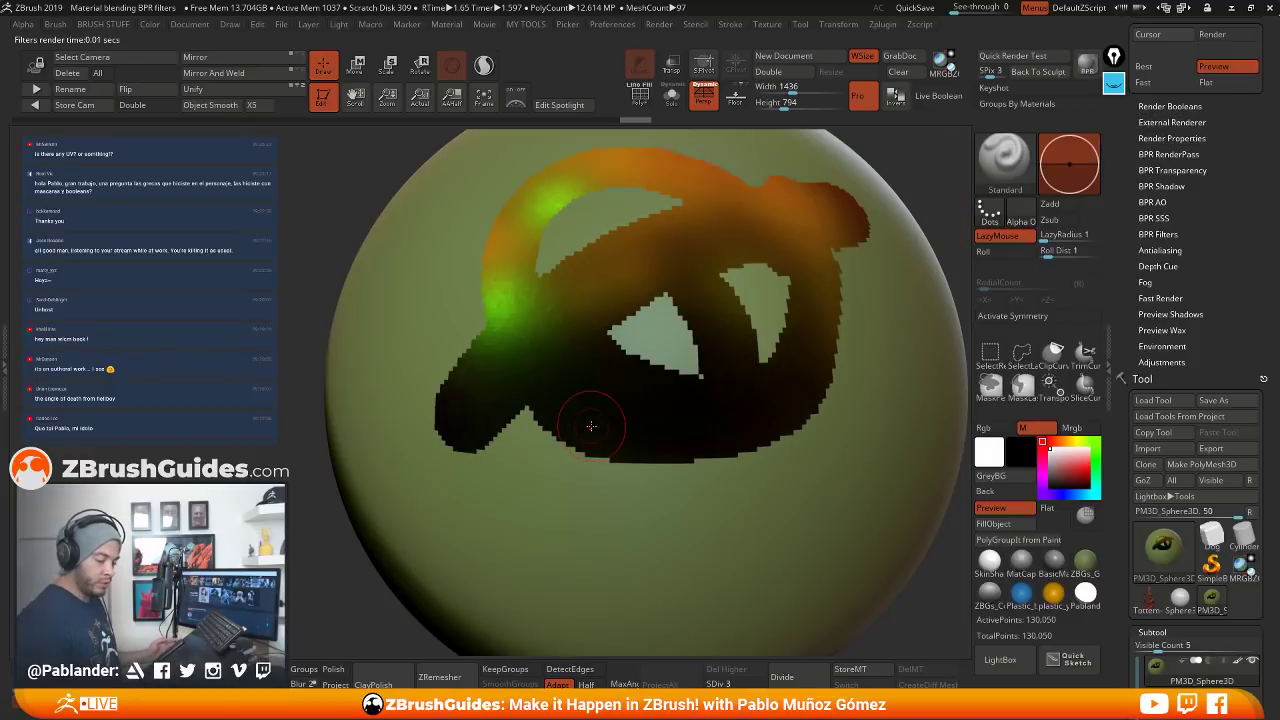
Set Materials Blend-Radius to 15 in the render properties and render the sphere with BPR
{"action": "left_click", "coordinate": [1205, 137]}
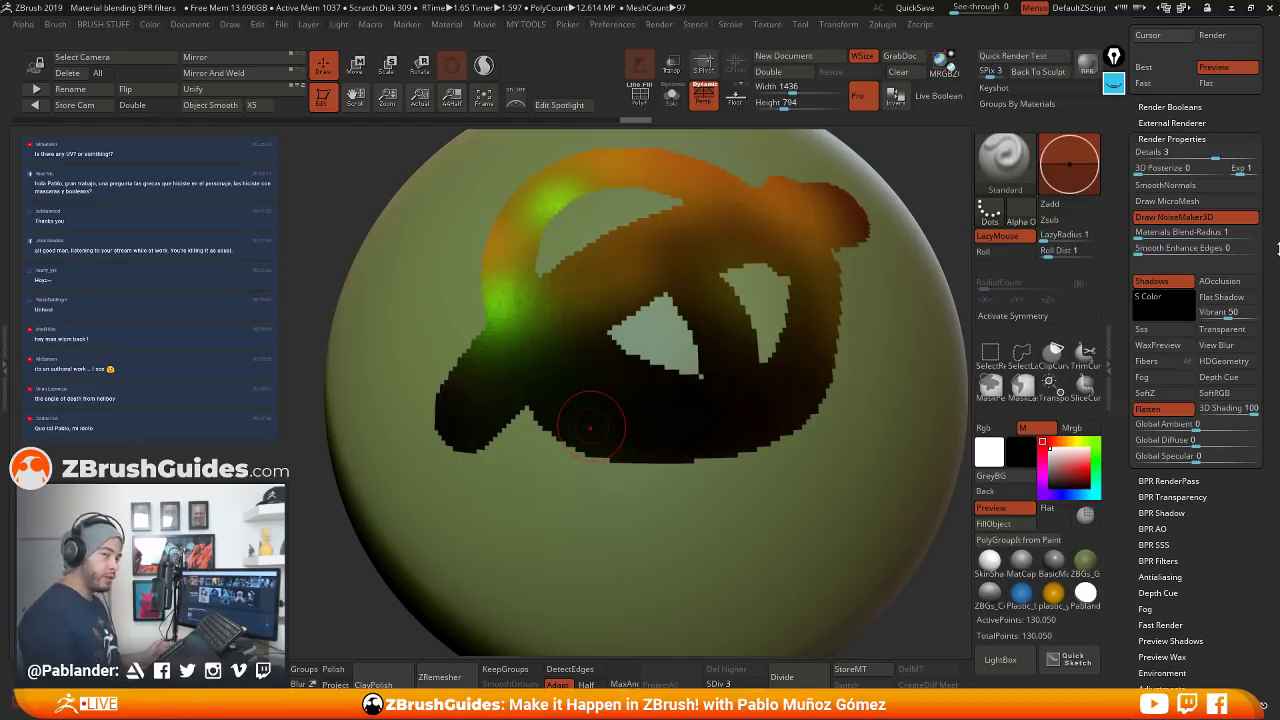
{"action": "left_click", "coordinate": [1168, 231]}
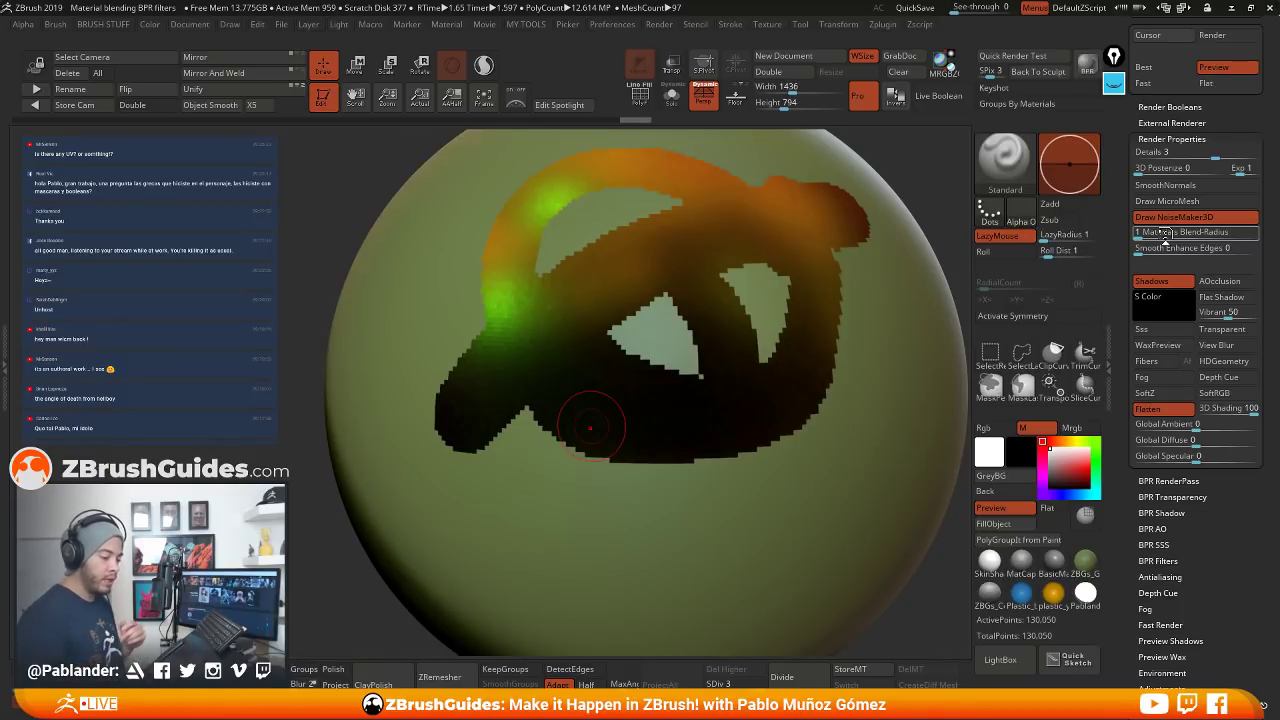
{"action": "left_click_drag", "start_coordinate": [1145, 232], "coordinate": [1200, 233]}
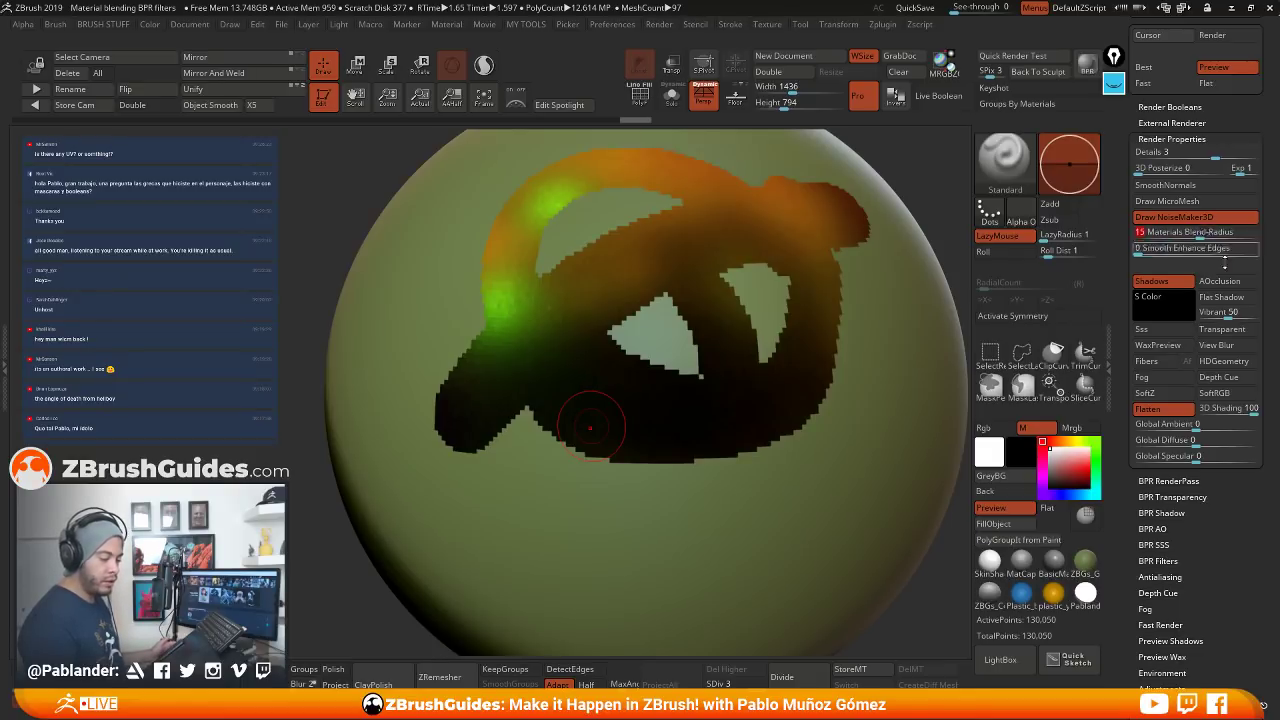
{"action": "left_click", "coordinate": [1086, 65]}
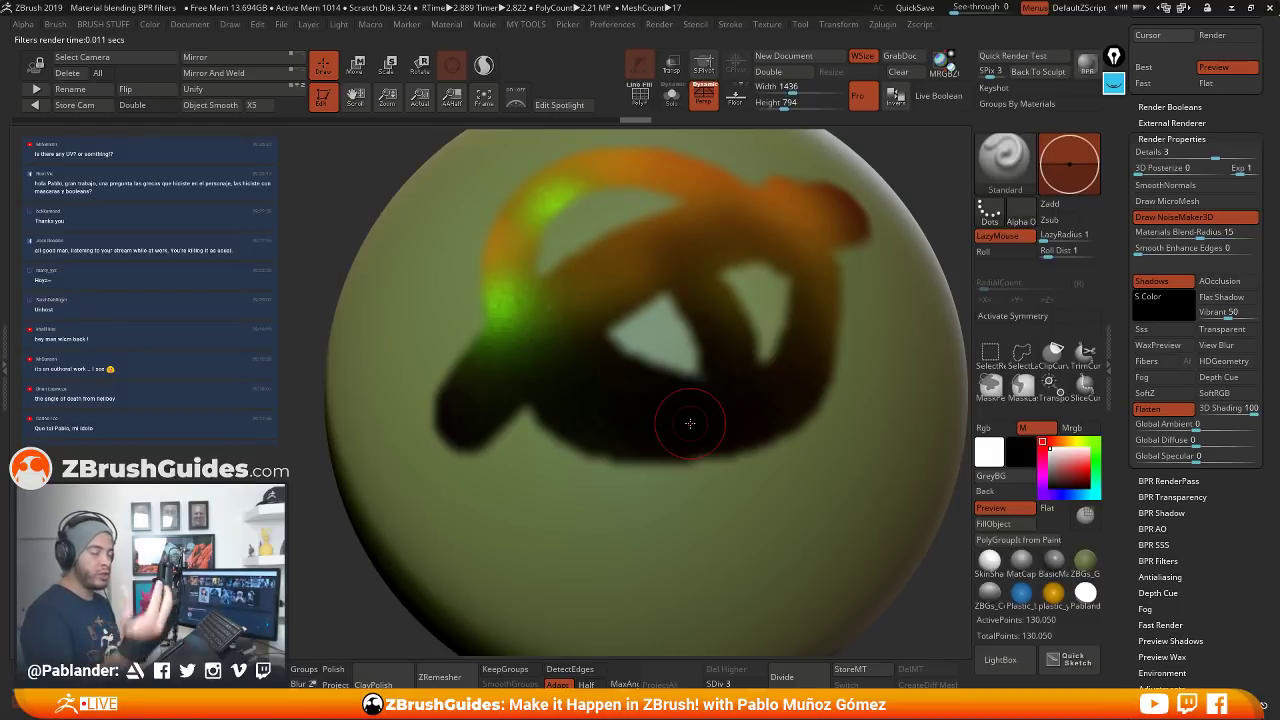
Raise Materials Blend-Radius to 41 and render the sphere again with BPR
{"action": "left_click", "coordinate": [1240, 232]}
{"action": "type", "text": "36"}
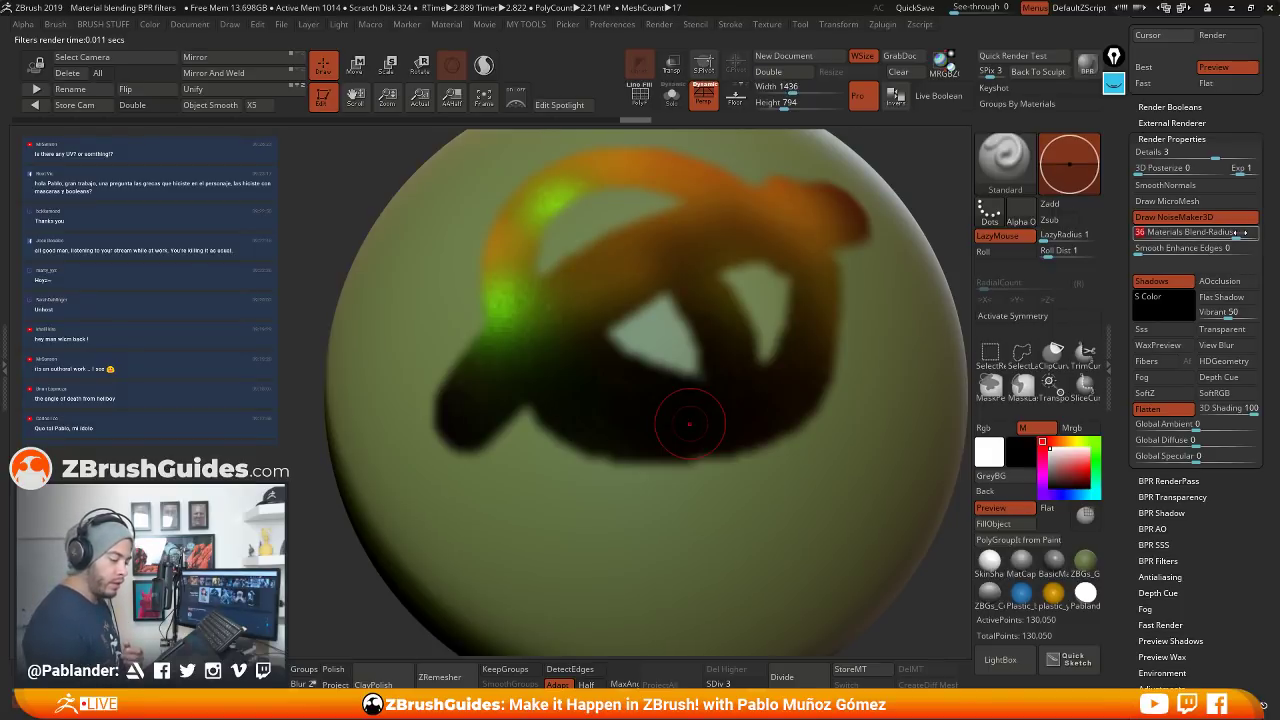
{"action": "key", "text": "BackSpace"}
{"action": "key", "text": "BackSpace"}
{"action": "type", "text": "41"}
{"action": "key", "text": "Return"}
{"action": "left_click", "coordinate": [1087, 68]}
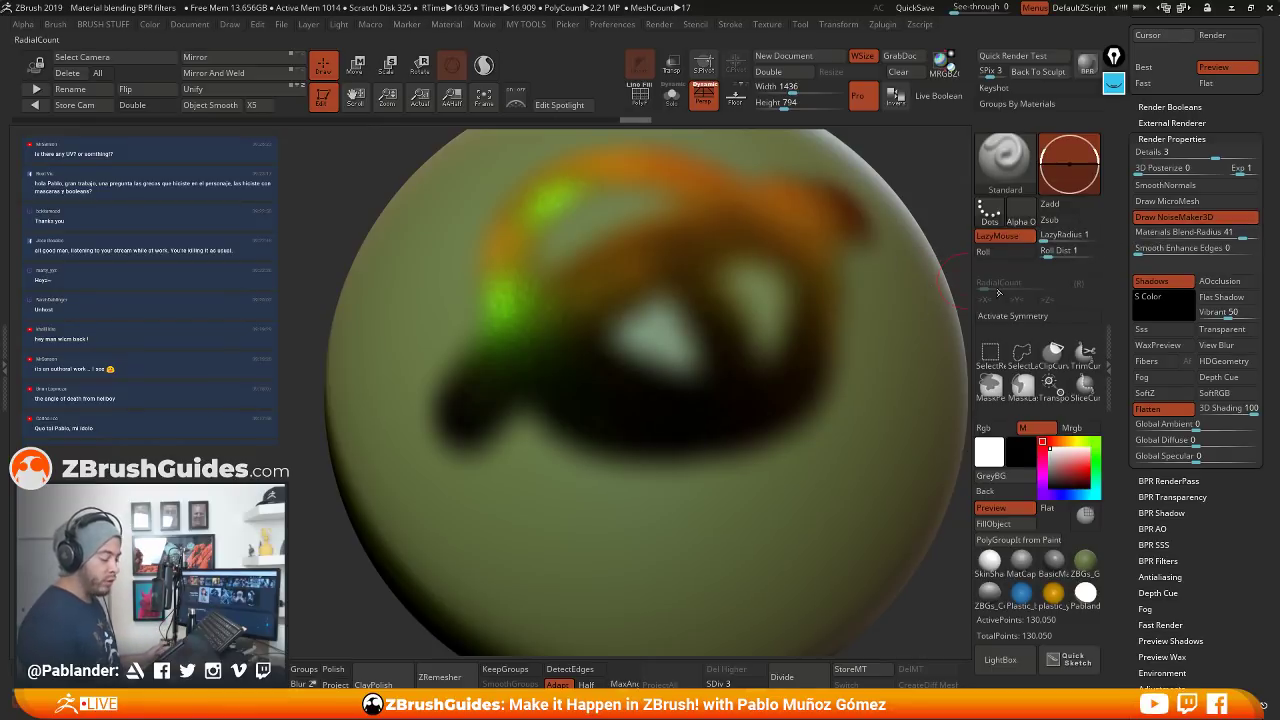
Set Materials Blend-Radius back to 1 and render the sphere with BPR
{"action": "left_click", "coordinate": [1172, 232]}
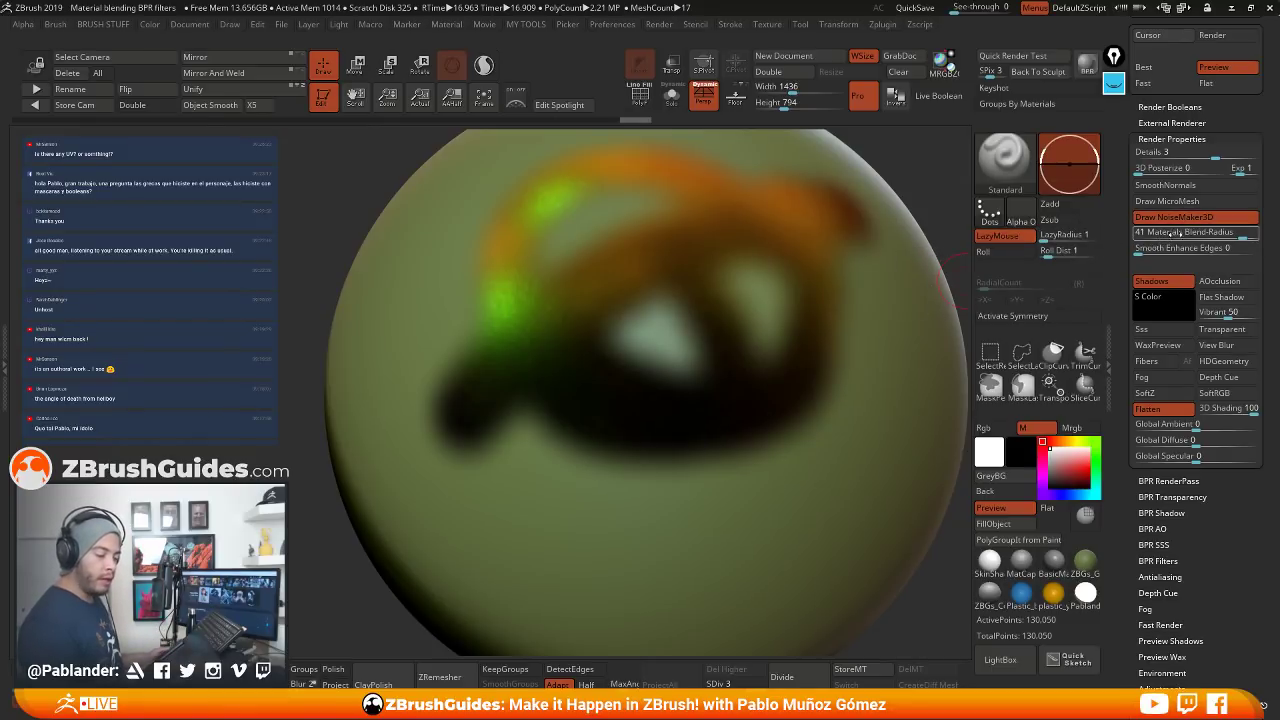
{"action": "type", "text": "1"}
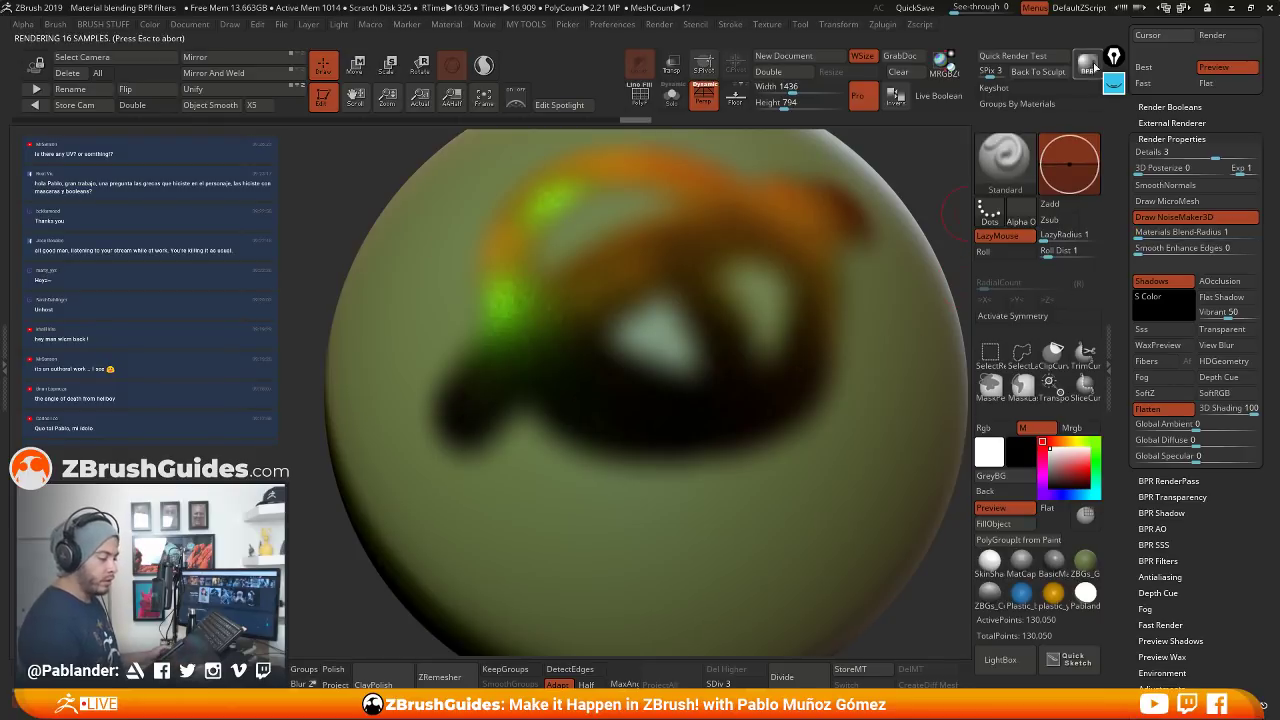
{"action": "key", "text": "Return"}
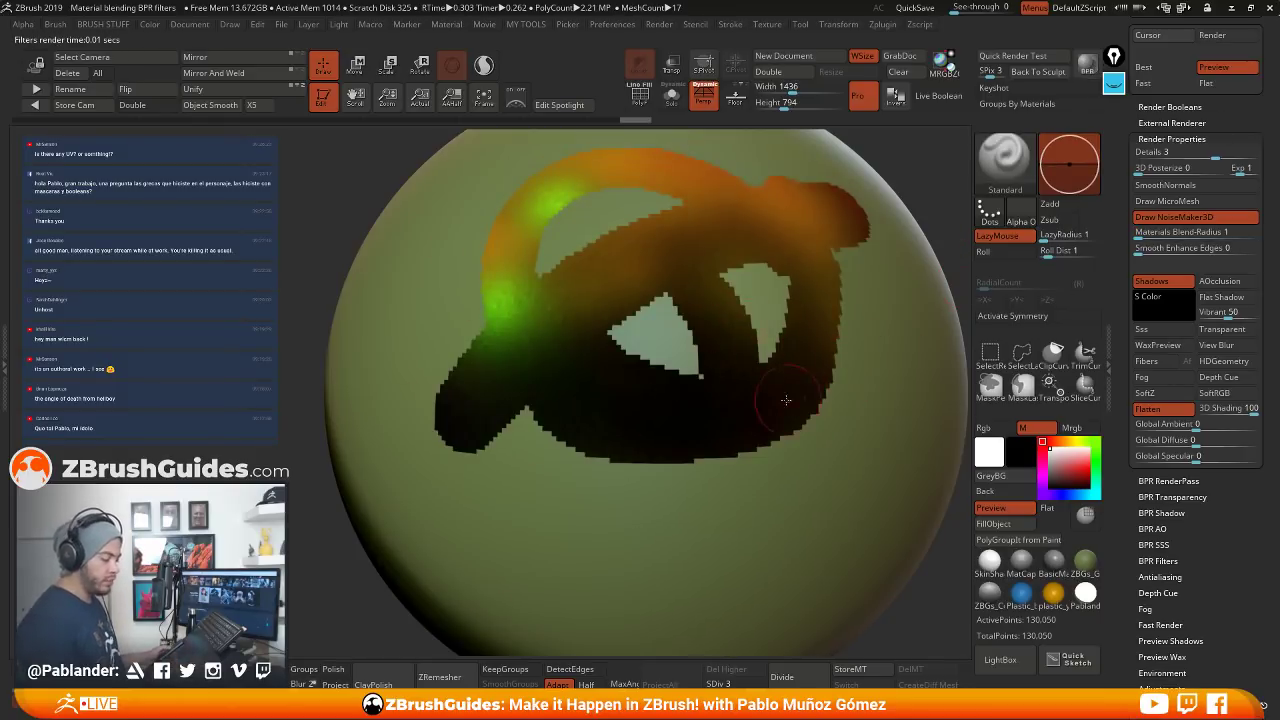
Switch the active tool from the painted sphere to the polypainted Tottem-head bust
{"action": "right_click_drag", "start_coordinate": [795, 400], "coordinate": [755, 334], "text": "ctrl"}
{"action": "left_click_drag", "start_coordinate": [1263, 57], "coordinate": [1262, 118]}
{"action": "left_click", "coordinate": [1214, 197]}
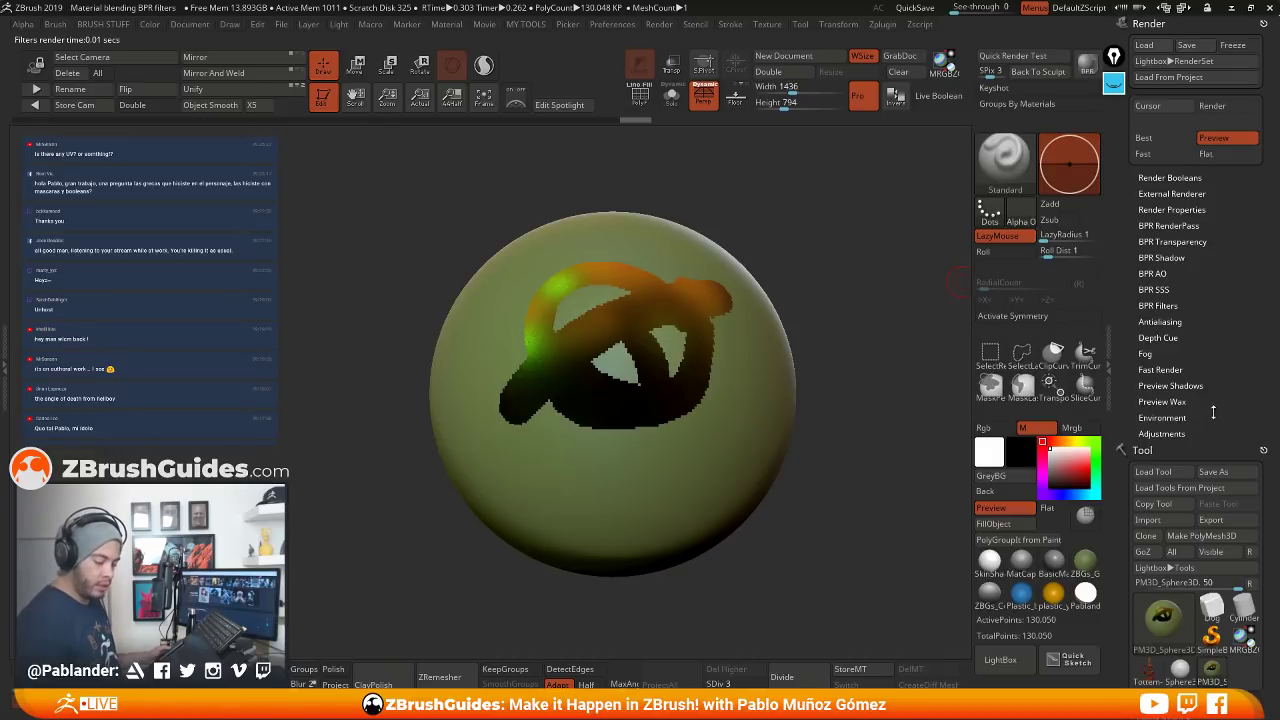
{"action": "scroll", "coordinate": [1213, 412], "scroll_direction": "down", "scroll_amount": 3}
{"action": "left_click", "coordinate": [1152, 535]}
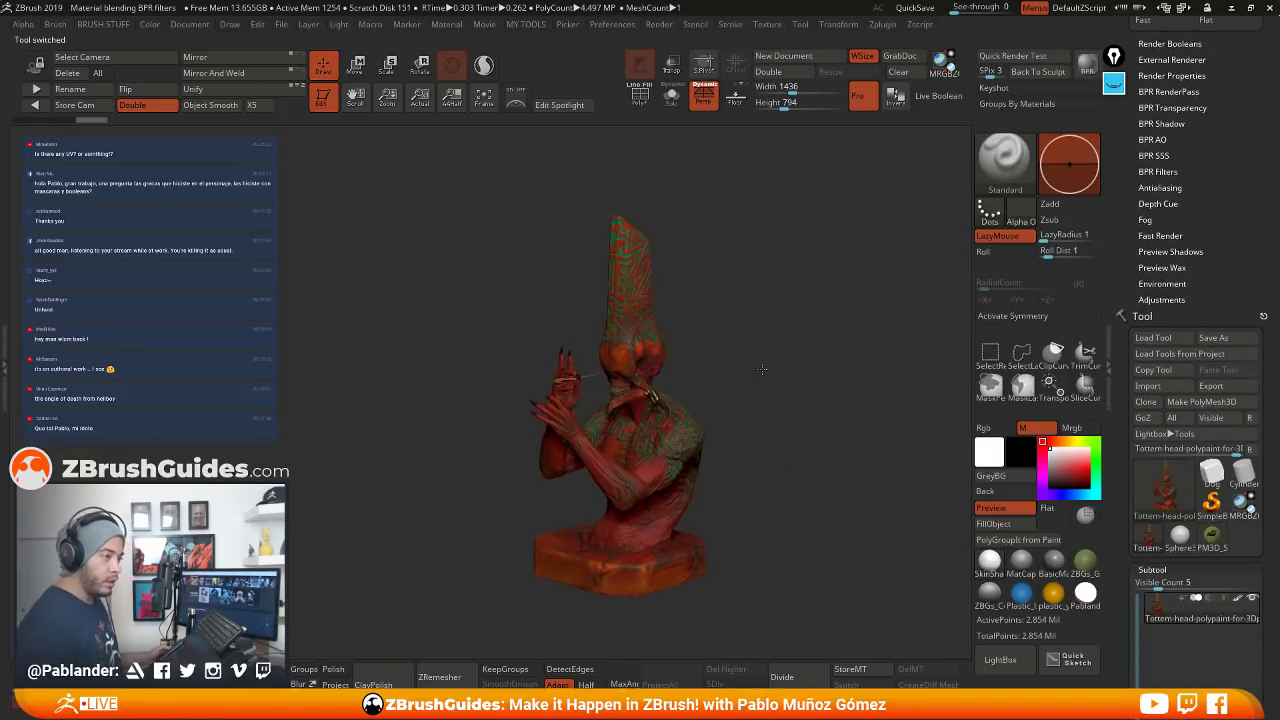
Examine the green ornament and red skin materials on the bust's headpiece, skull, shoulders and arms from different angles
{"action": "left_click_drag", "start_coordinate": [762, 369], "coordinate": [792, 373], "text": "alt"}
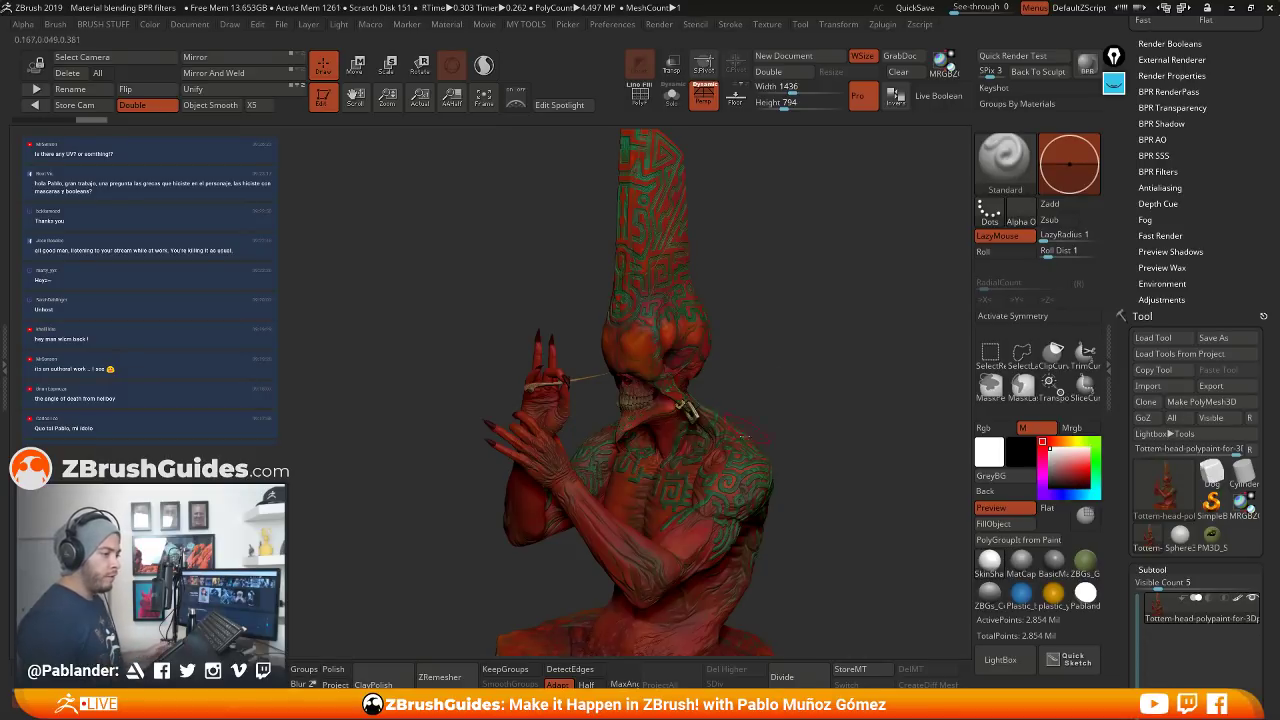
{"action": "left_click_drag", "start_coordinate": [790, 413], "coordinate": [666, 294]}
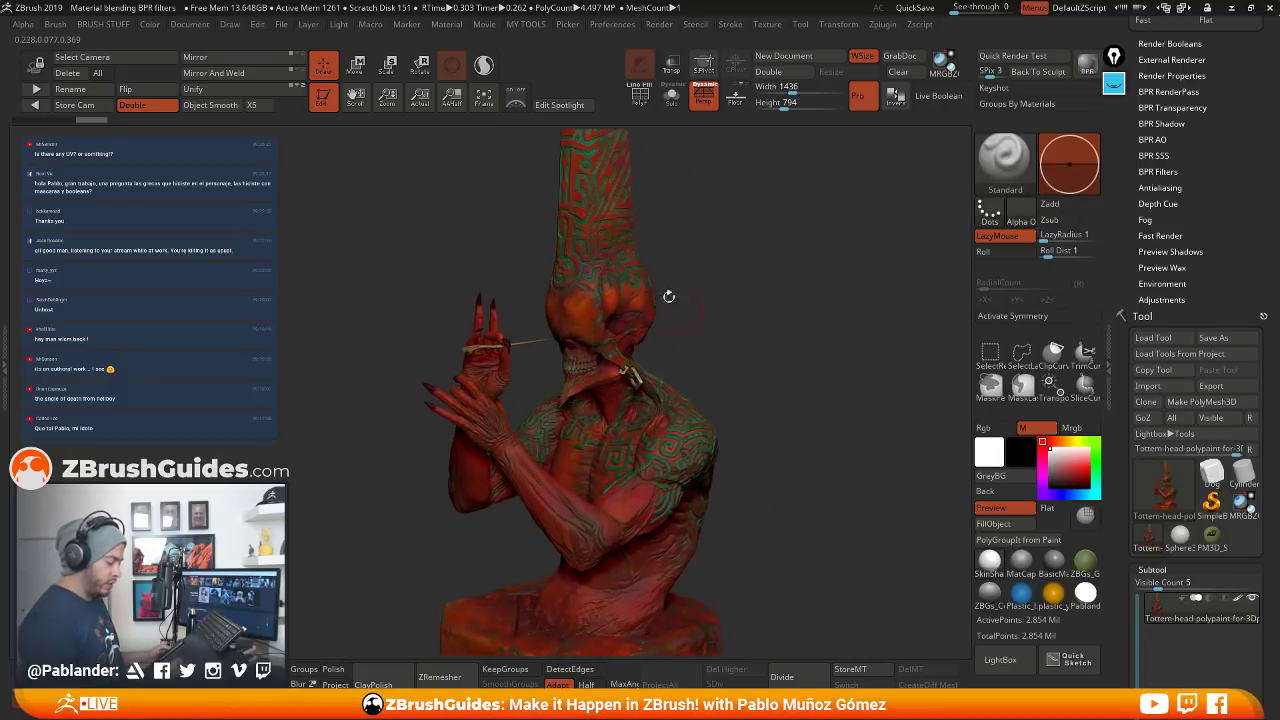
{"action": "key", "text": "space"}
{"action": "left_click_drag", "start_coordinate": [708, 193], "coordinate": [753, 408]}
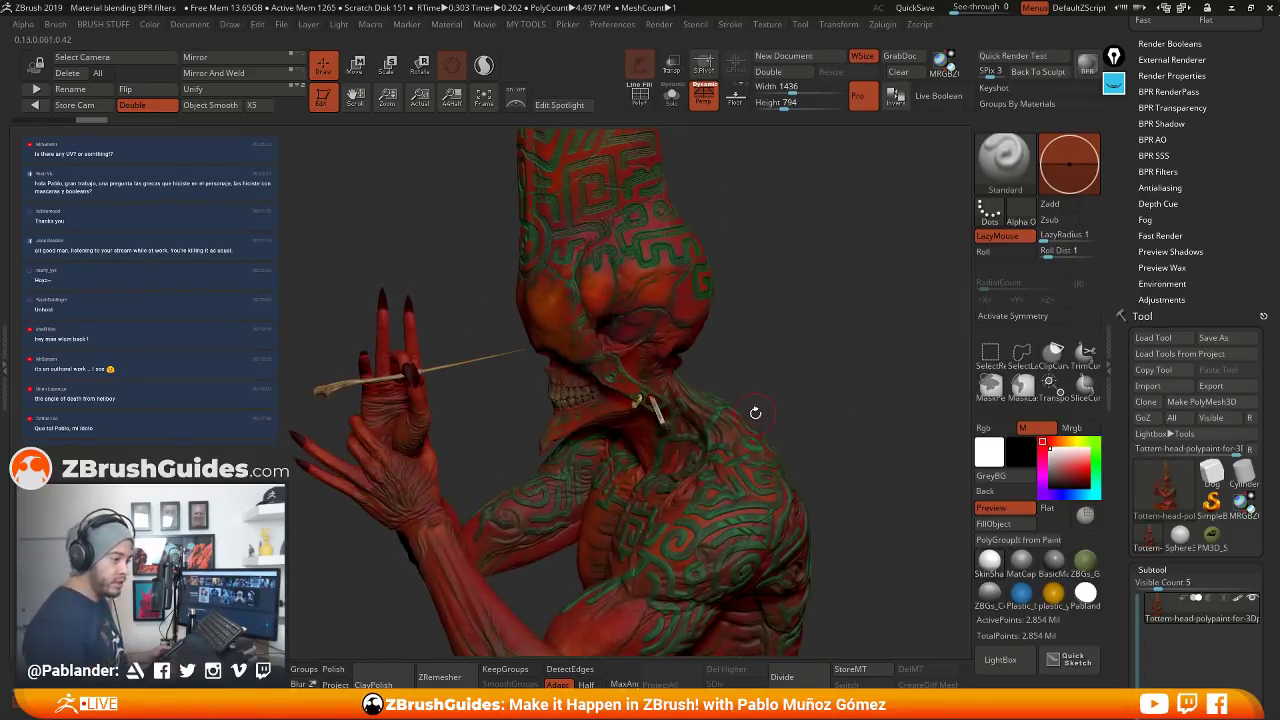
{"action": "left_click_drag", "start_coordinate": [814, 403], "coordinate": [829, 397]}
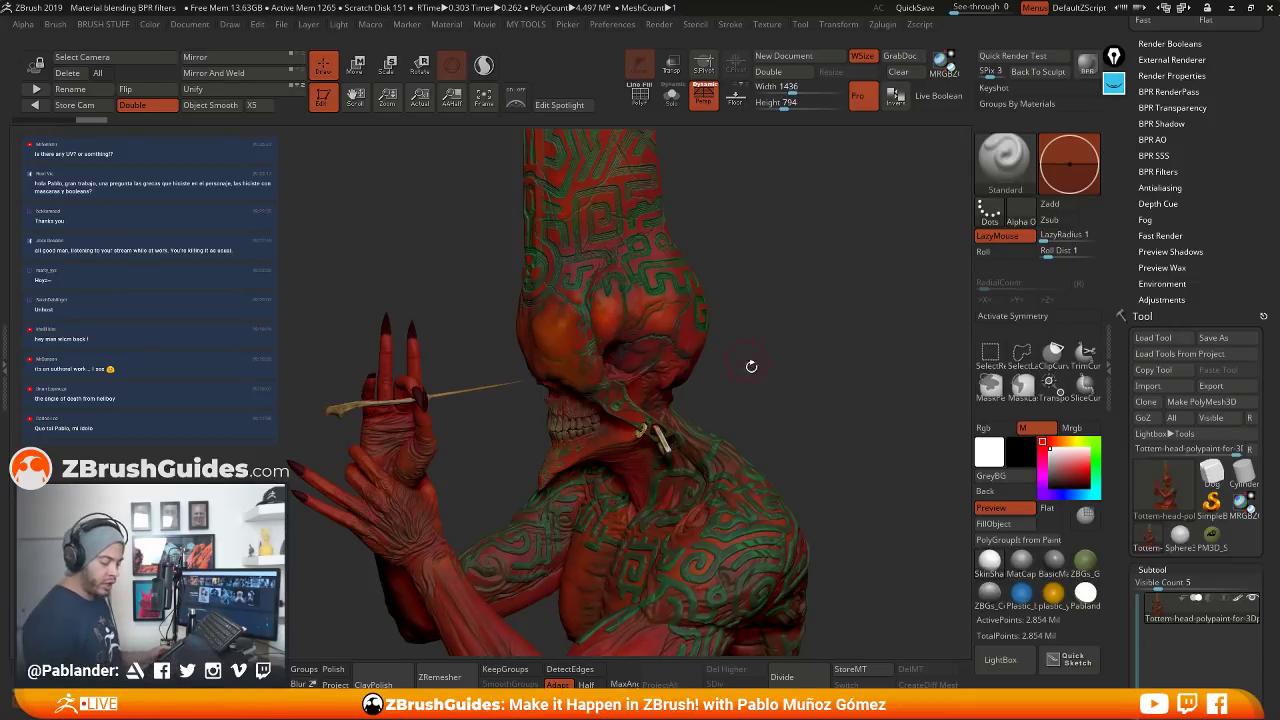
{"action": "left_click_drag", "start_coordinate": [790, 372], "coordinate": [769, 391], "text": "alt"}
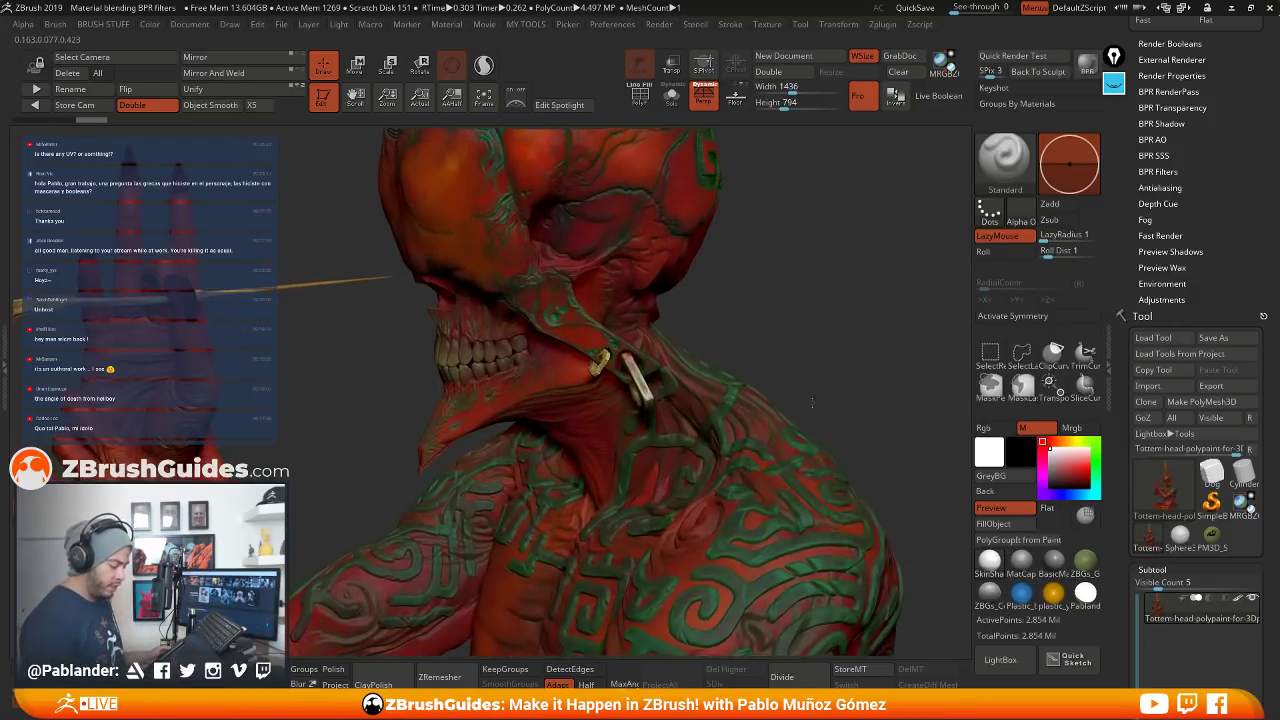
{"action": "left_click_drag", "start_coordinate": [798, 497], "coordinate": [743, 430], "text": "alt"}
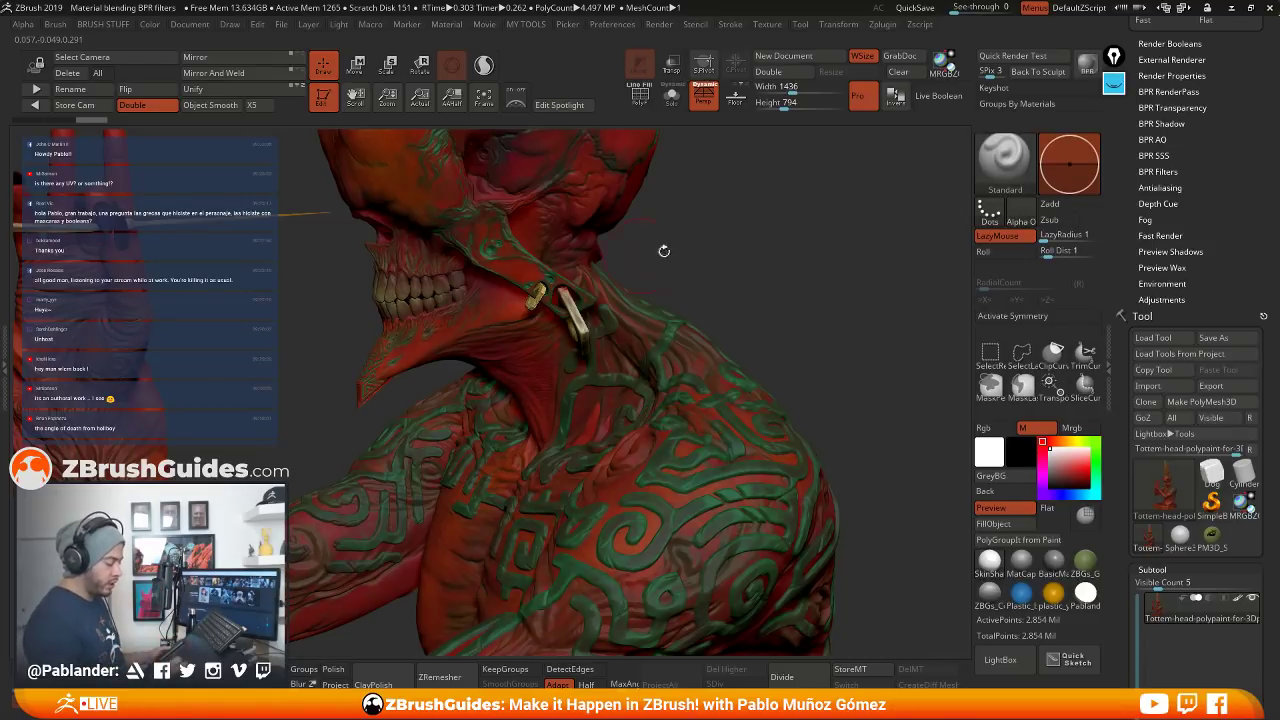
{"action": "left_click_drag", "start_coordinate": [723, 241], "coordinate": [724, 421]}
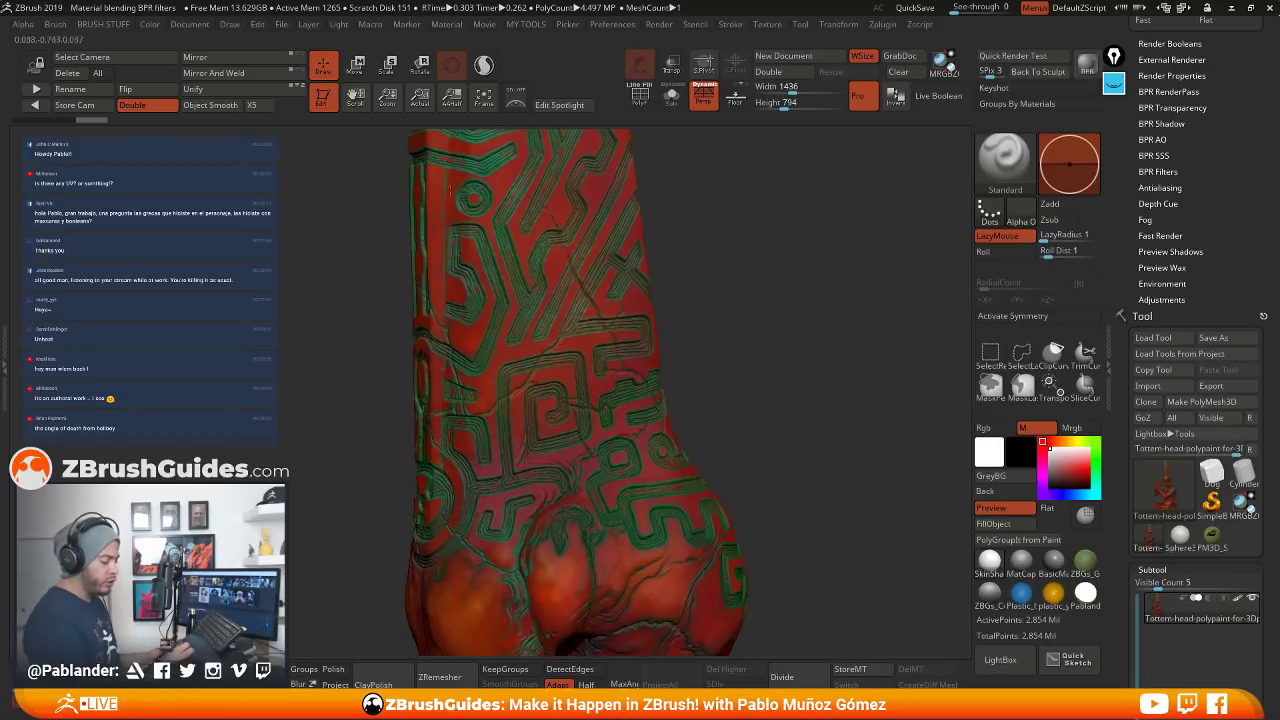
{"action": "left_click_drag", "start_coordinate": [763, 441], "coordinate": [752, 225], "text": "alt"}
{"action": "mouse_move", "coordinate": [782, 352]}
{"action": "left_mouse_down"}
{"action": "mouse_move", "coordinate": [809, 414]}
{"action": "mouse_move", "coordinate": [809, 373]}
{"action": "left_mouse_up"}
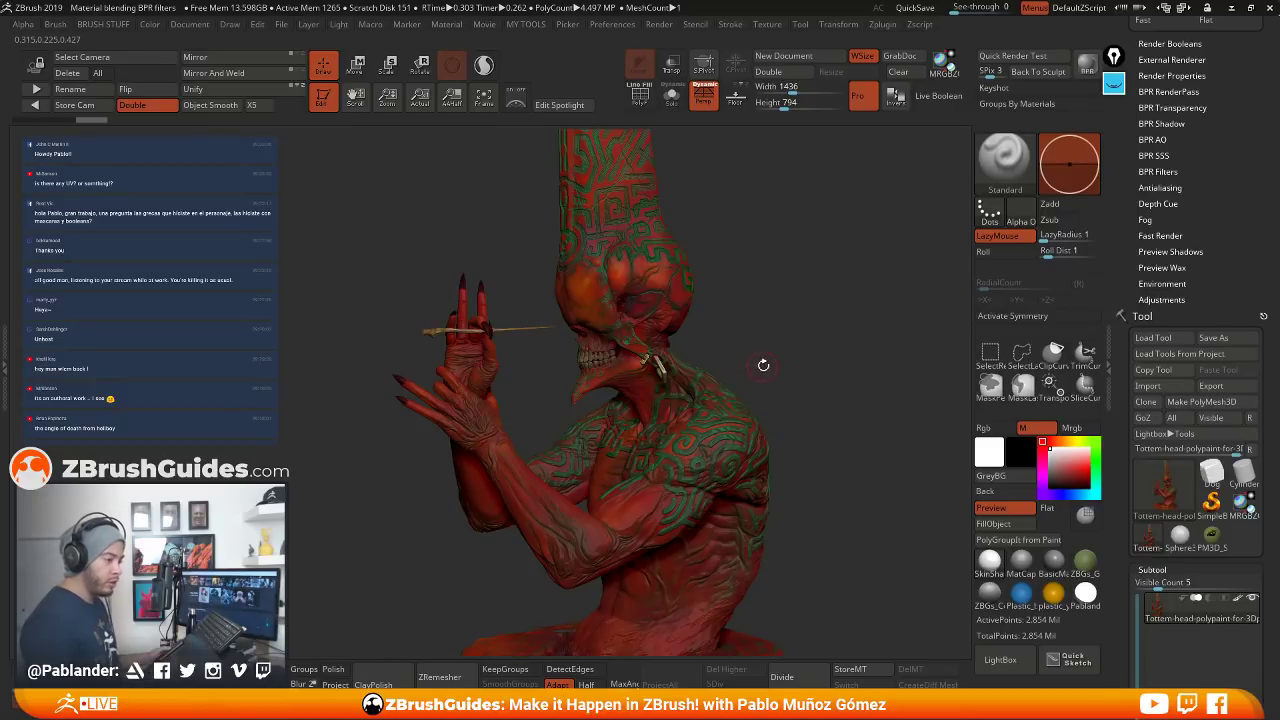
{"action": "left_click_drag", "start_coordinate": [780, 357], "coordinate": [787, 352]}
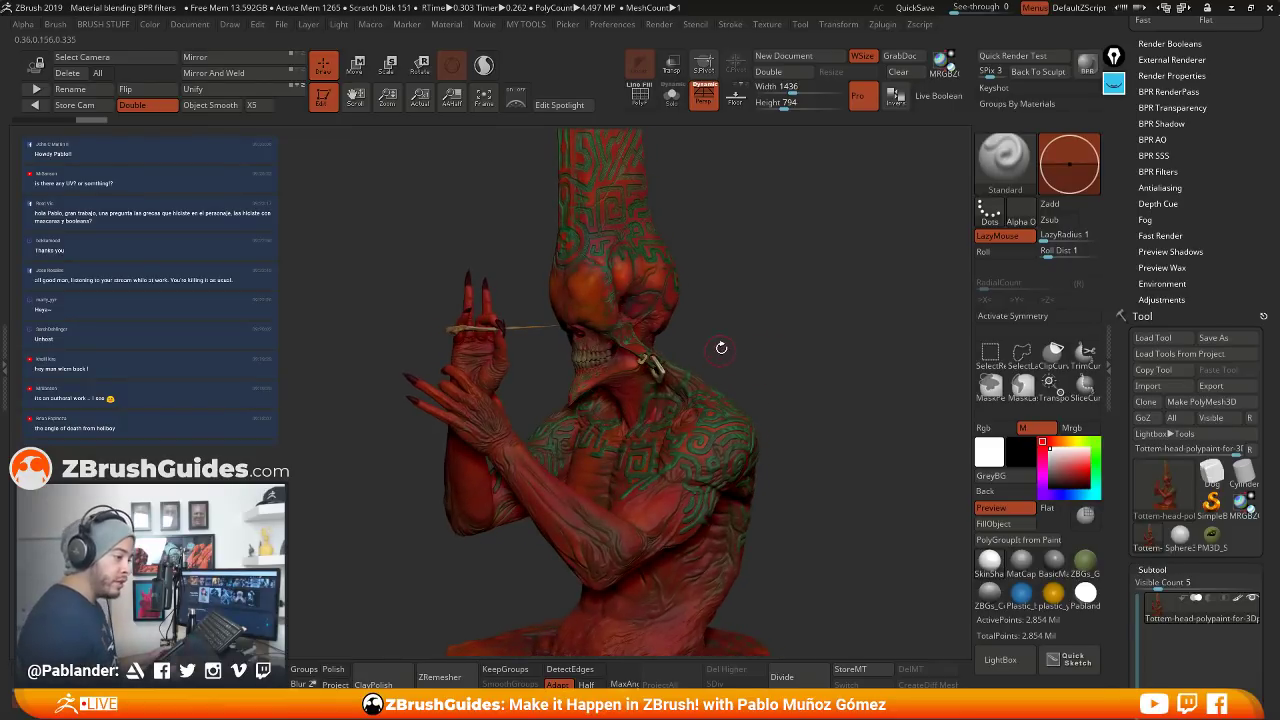
{"action": "mouse_move", "coordinate": [770, 277]}
{"action": "left_mouse_down"}
{"action": "mouse_move", "coordinate": [791, 363]}
{"action": "mouse_move", "coordinate": [792, 462]}
{"action": "mouse_move", "coordinate": [803, 357]}
{"action": "mouse_move", "coordinate": [802, 395]}
{"action": "mouse_move", "coordinate": [618, 457]}
{"action": "left_mouse_up"}
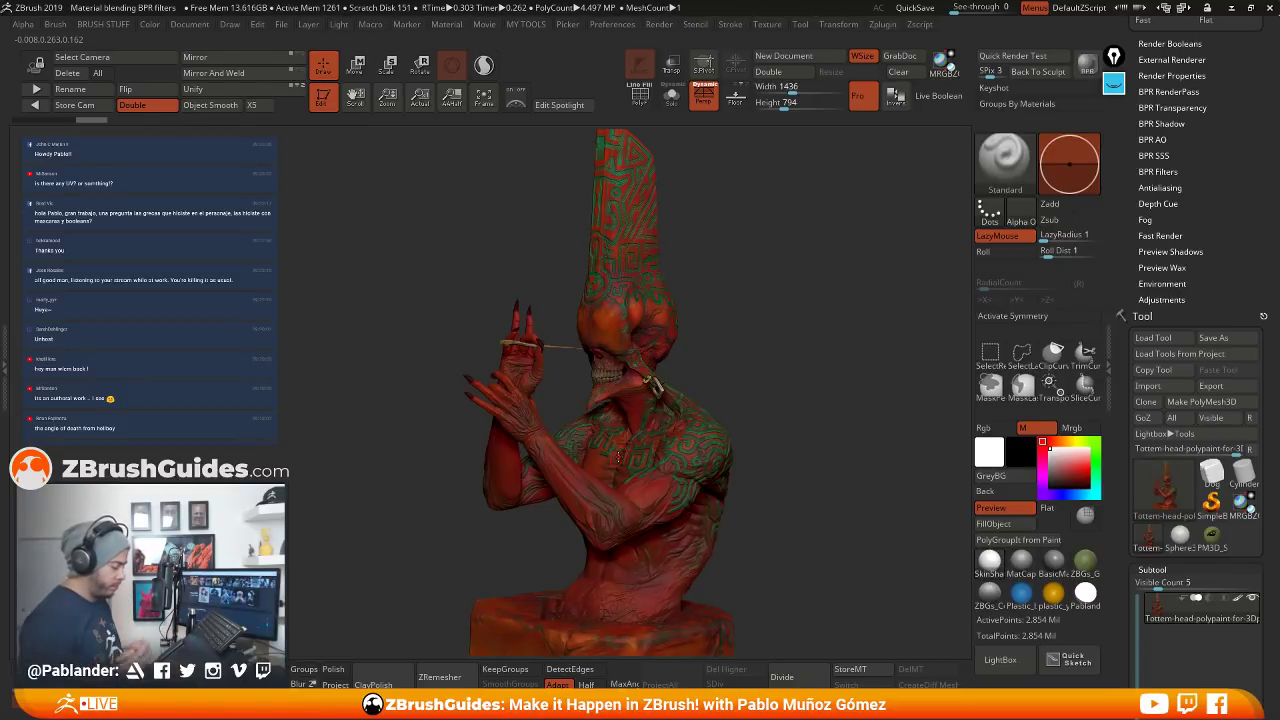
{"action": "left_click_drag", "start_coordinate": [769, 300], "coordinate": [758, 297]}
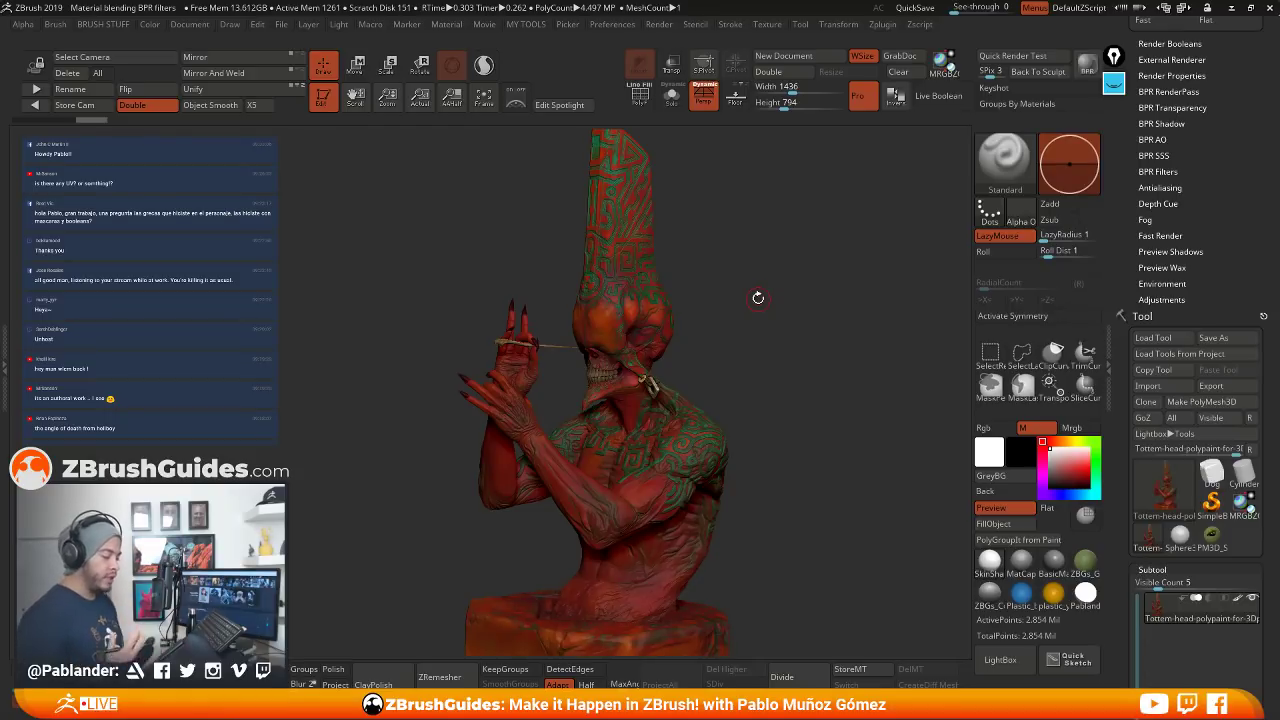
Render a close-up of the bust's skull and raised hand with BPR
{"action": "mouse_move", "coordinate": [789, 383]}
{"action": "left_mouse_down"}
{"action": "mouse_move", "coordinate": [760, 337]}
{"action": "mouse_move", "coordinate": [752, 272]}
{"action": "mouse_move", "coordinate": [884, 290]}
{"action": "mouse_move", "coordinate": [881, 323]}
{"action": "mouse_move", "coordinate": [905, 316]}
{"action": "left_mouse_up"}
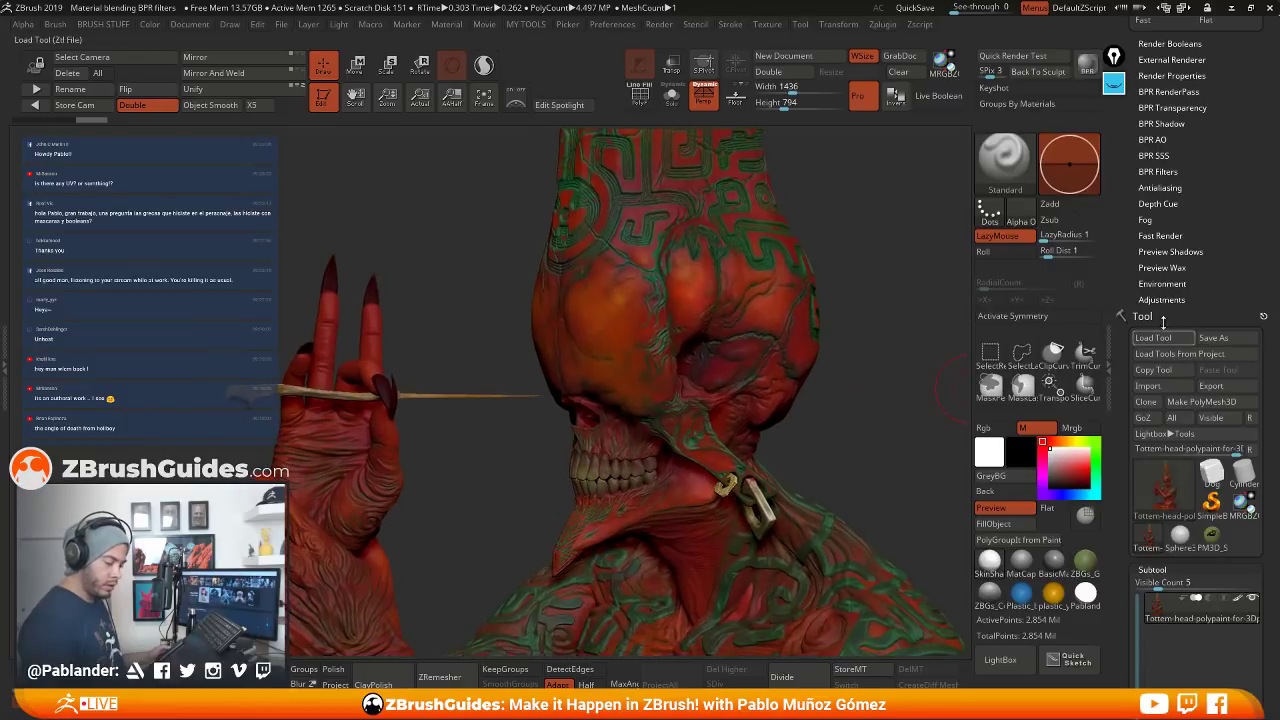
{"action": "left_click", "coordinate": [1160, 316]}
{"action": "left_click_drag", "start_coordinate": [1206, 287], "coordinate": [1201, 367]}
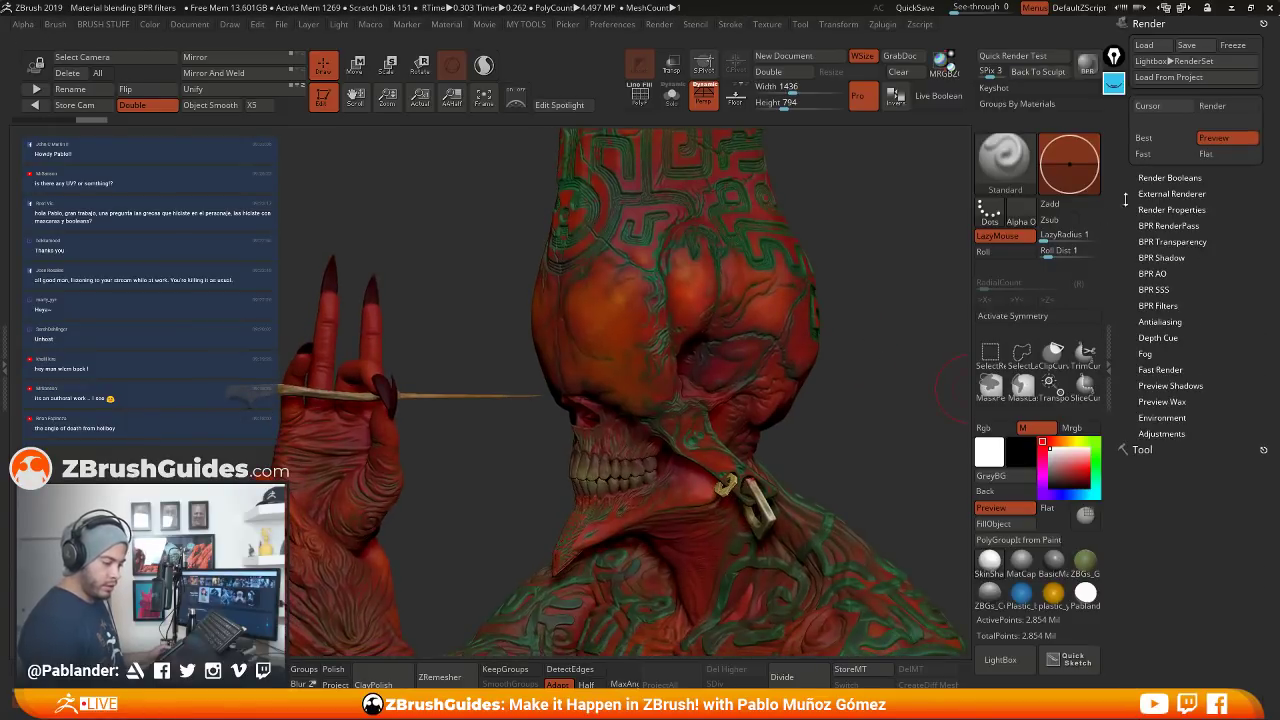
{"action": "left_click", "coordinate": [1088, 64]}
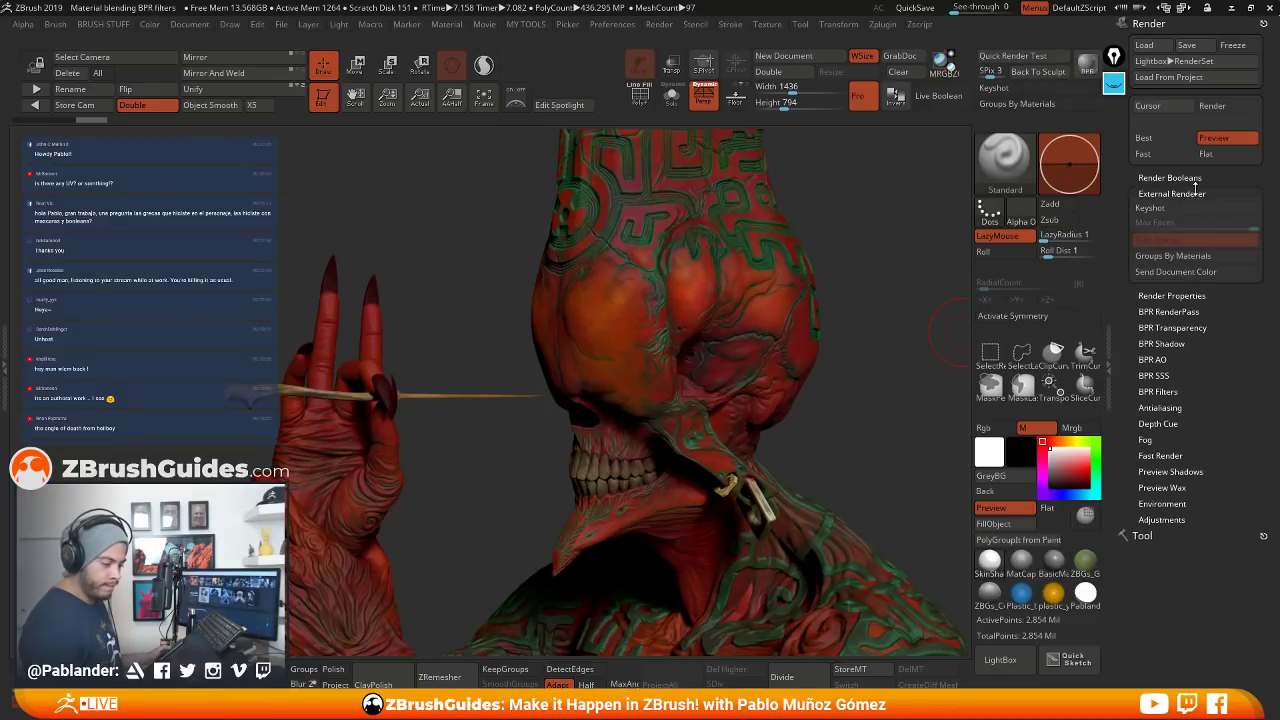
Turn on BPR filter F1, set its type to Material Shading, and raise its Material Shading strength to 100
{"action": "left_click", "coordinate": [1172, 209]}
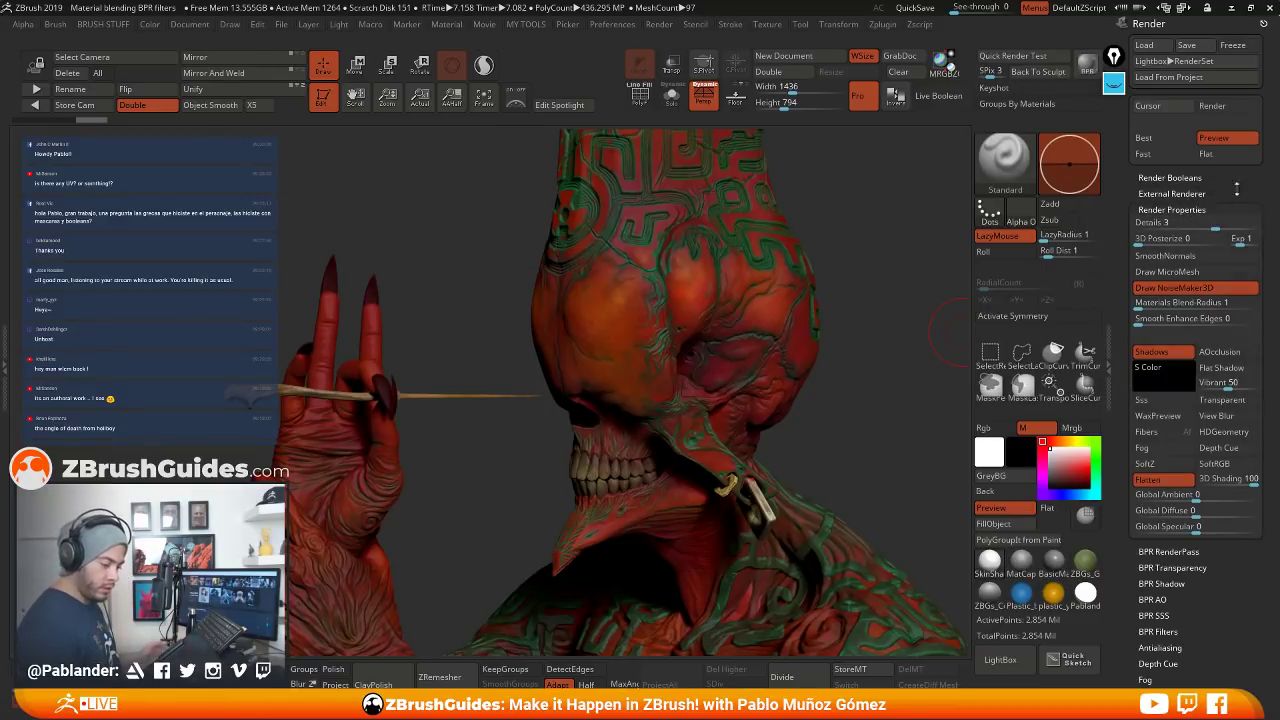
{"action": "left_click", "coordinate": [1202, 210]}
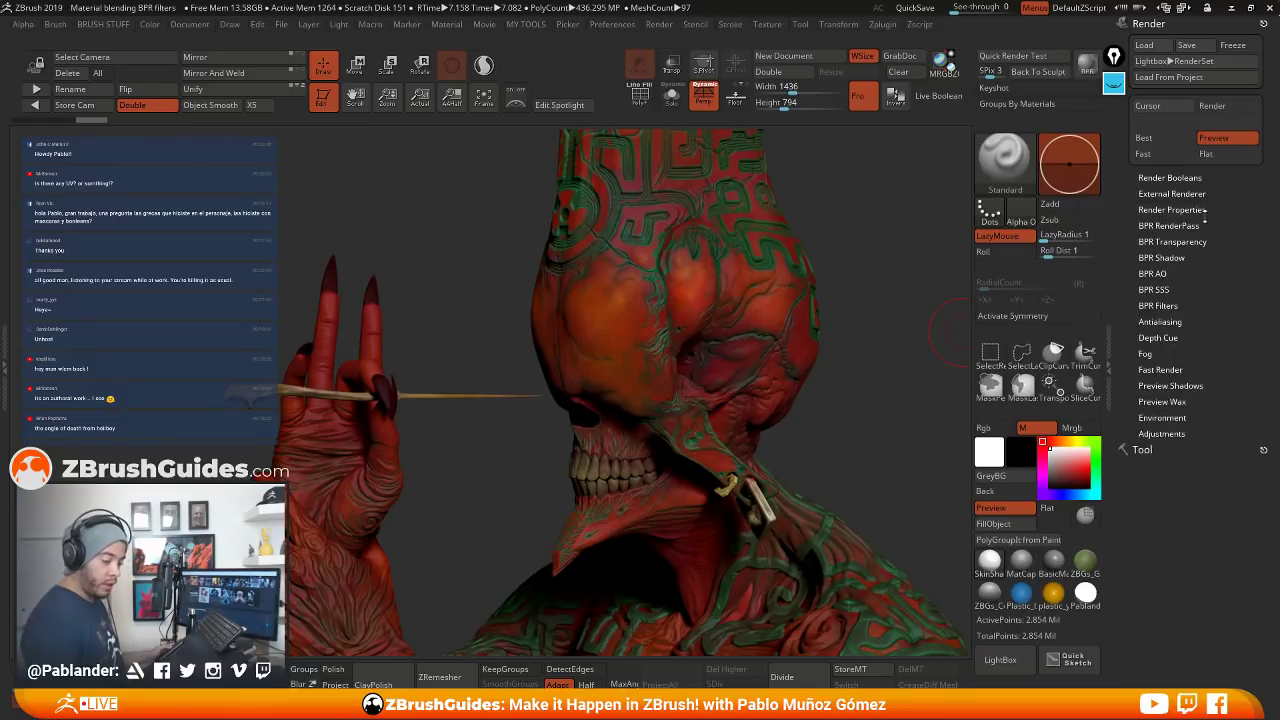
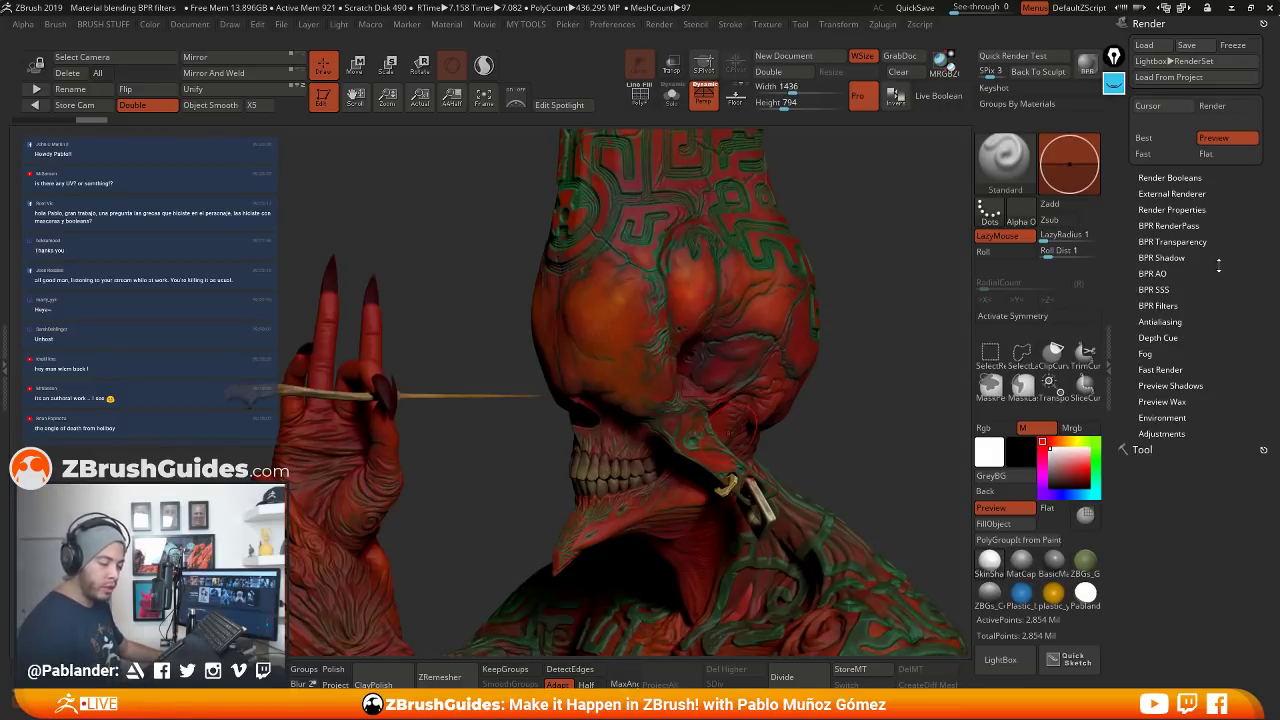
{"action": "left_click", "coordinate": [1158, 306]}
{"action": "scroll", "coordinate": [1220, 292], "scroll_direction": "down", "scroll_amount": 5}
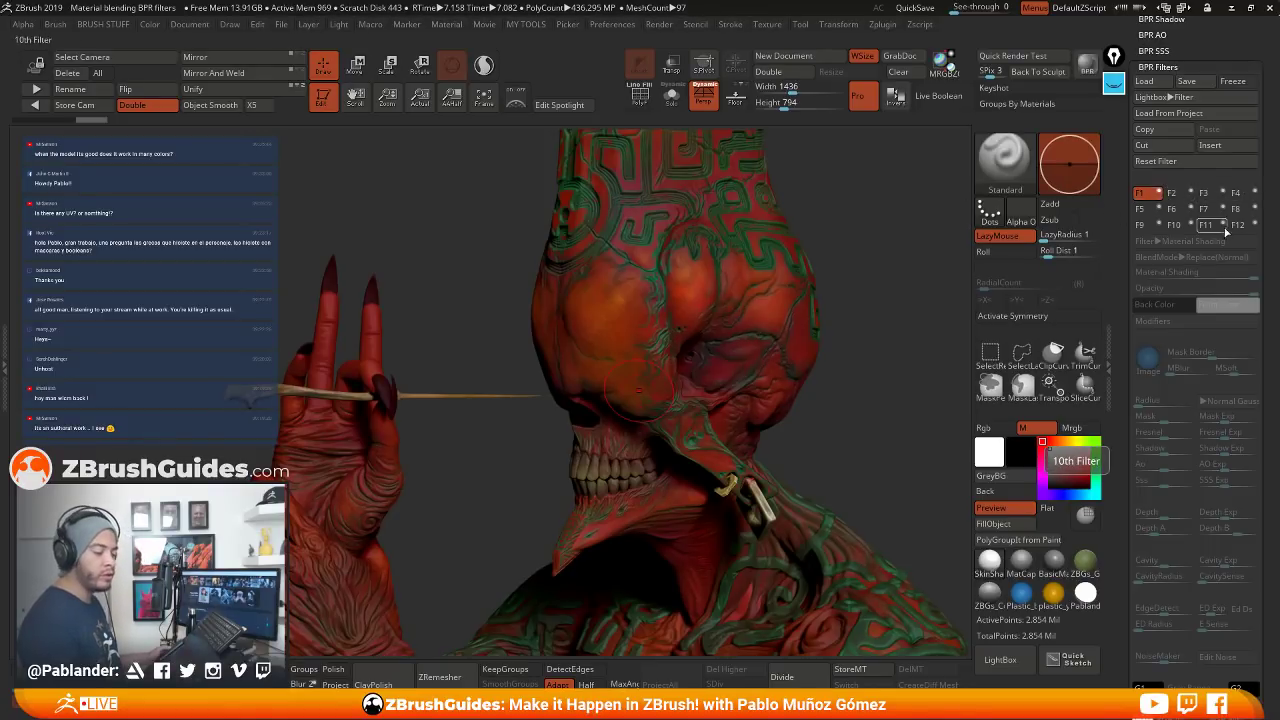
{"action": "left_click", "coordinate": [1158, 193]}
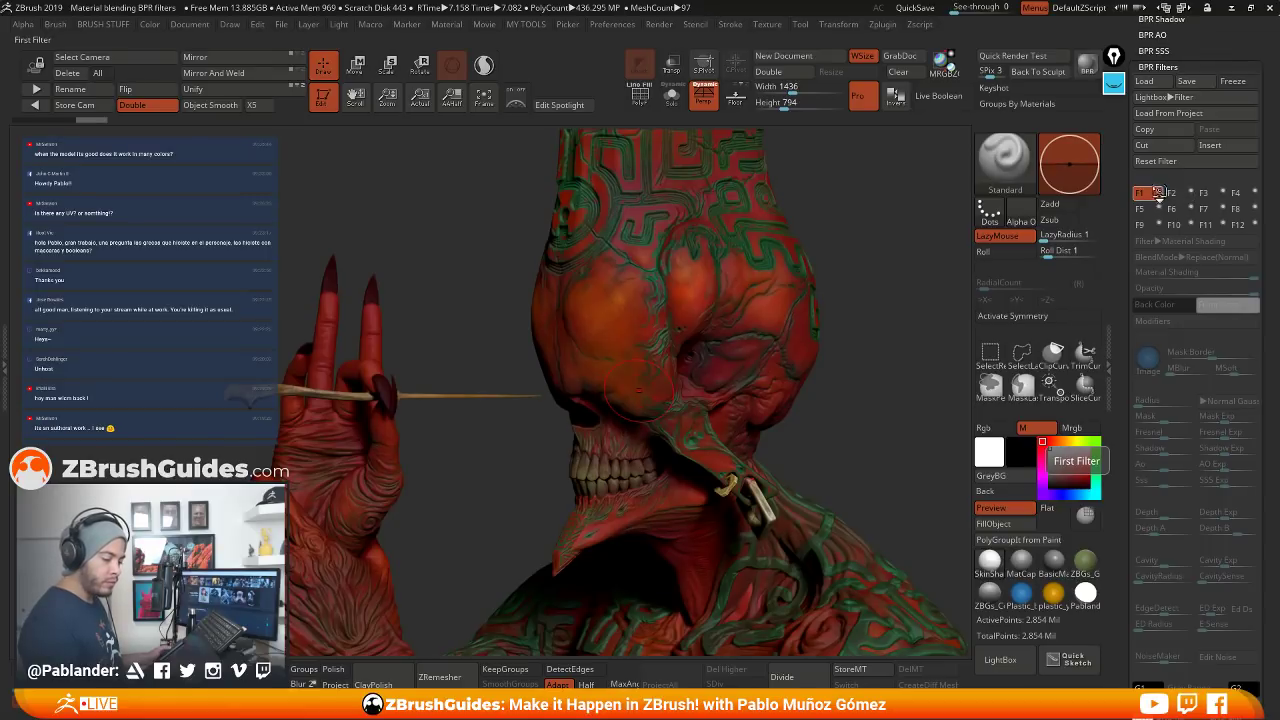
{"action": "left_click", "coordinate": [1176, 162]}
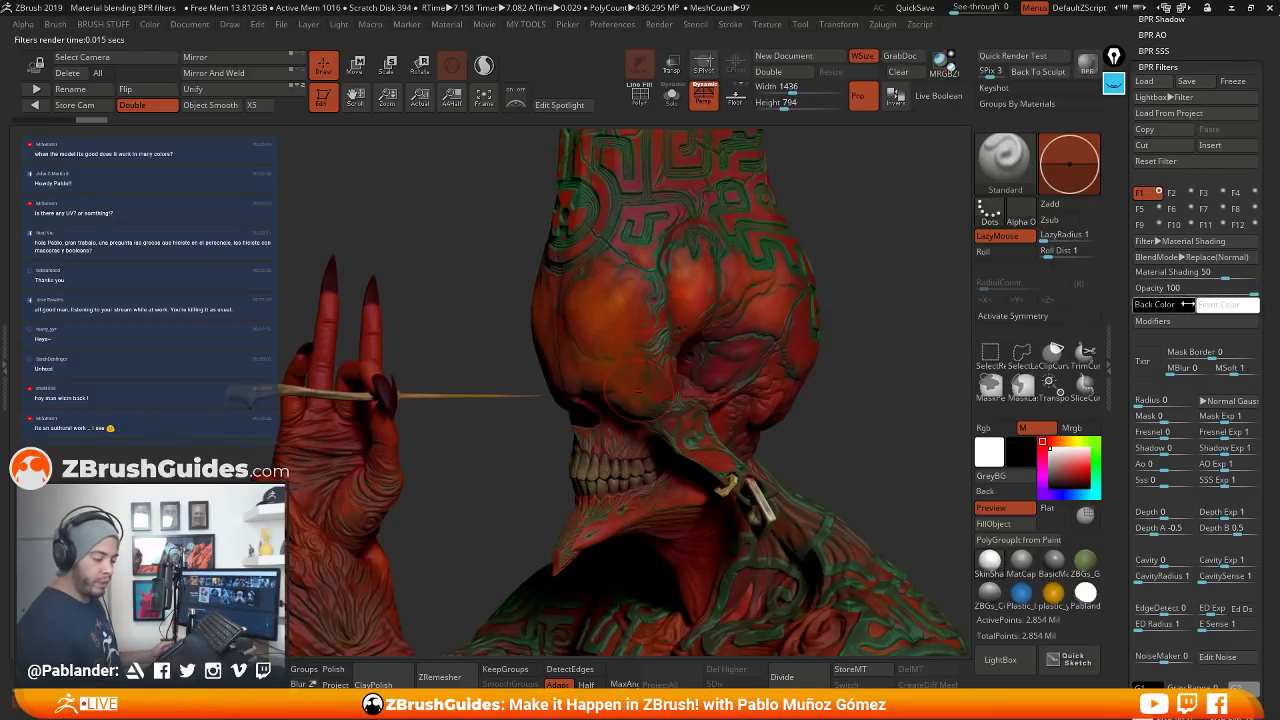
{"action": "left_click", "coordinate": [1165, 242]}
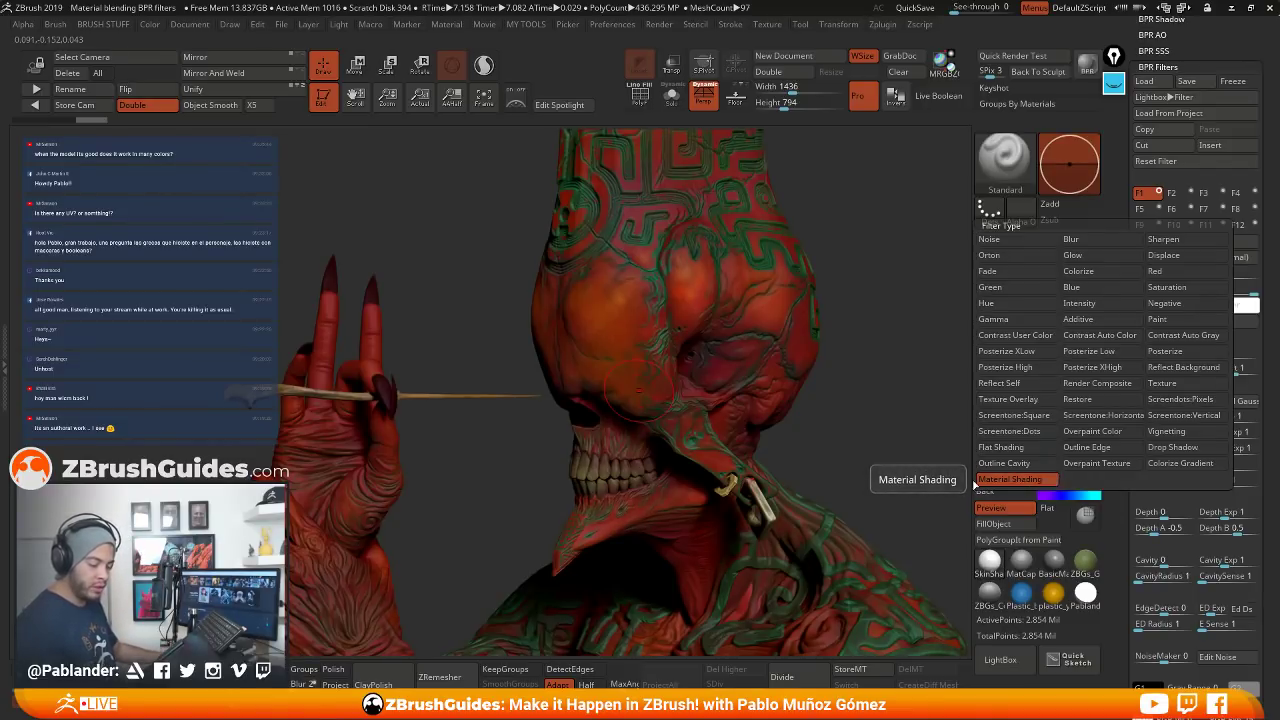
{"action": "left_click", "coordinate": [1052, 484]}
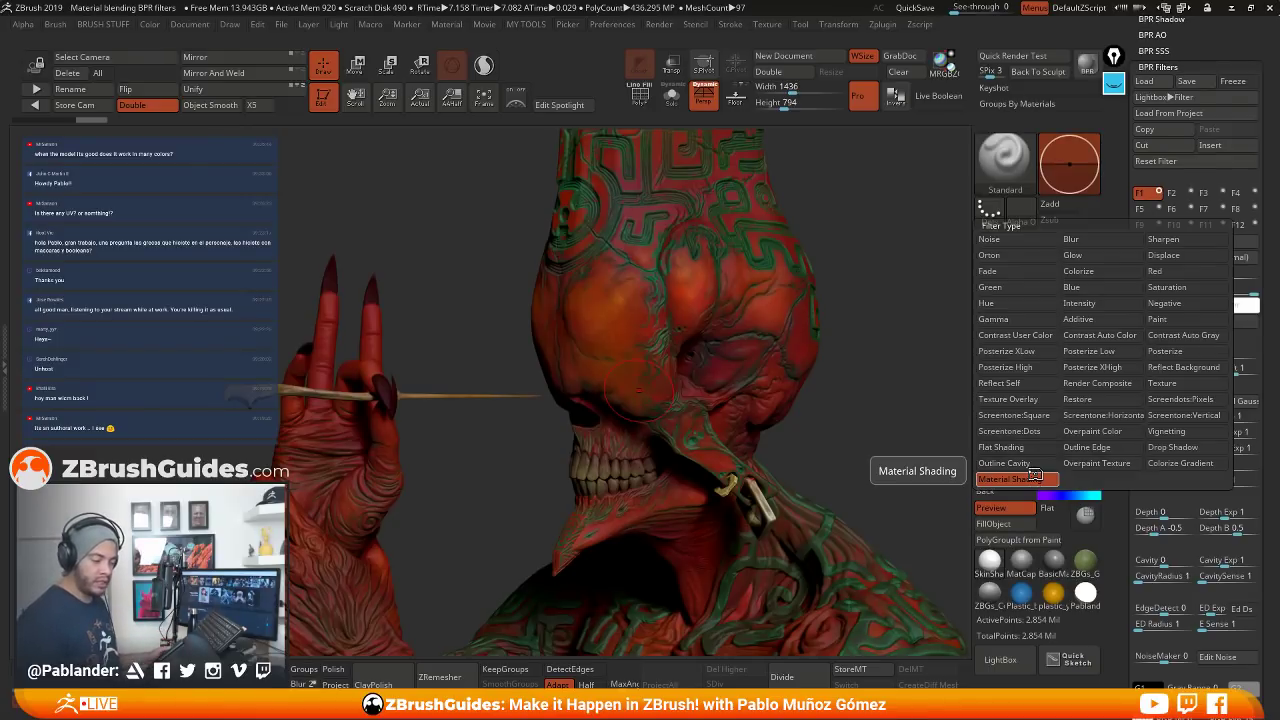
{"action": "left_click", "coordinate": [1035, 477]}
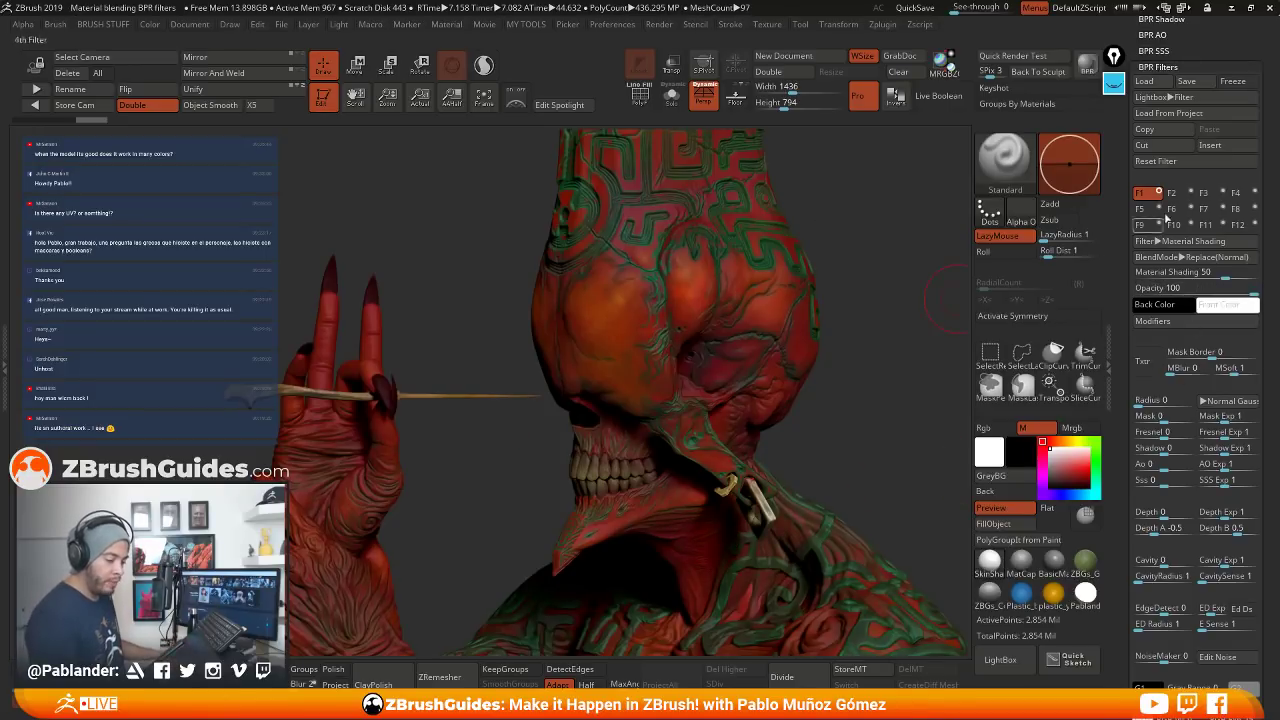
{"action": "left_click", "coordinate": [1158, 192]}
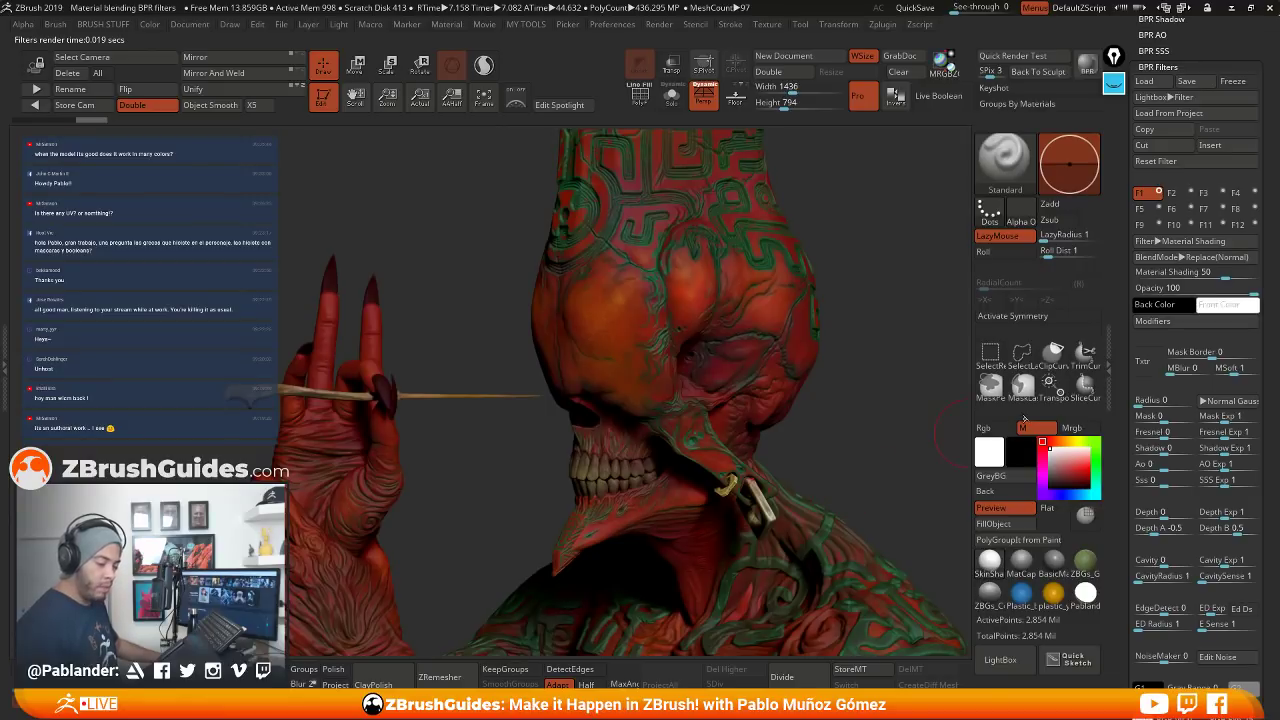
{"action": "left_click_drag", "start_coordinate": [1212, 279], "coordinate": [1260, 270]}
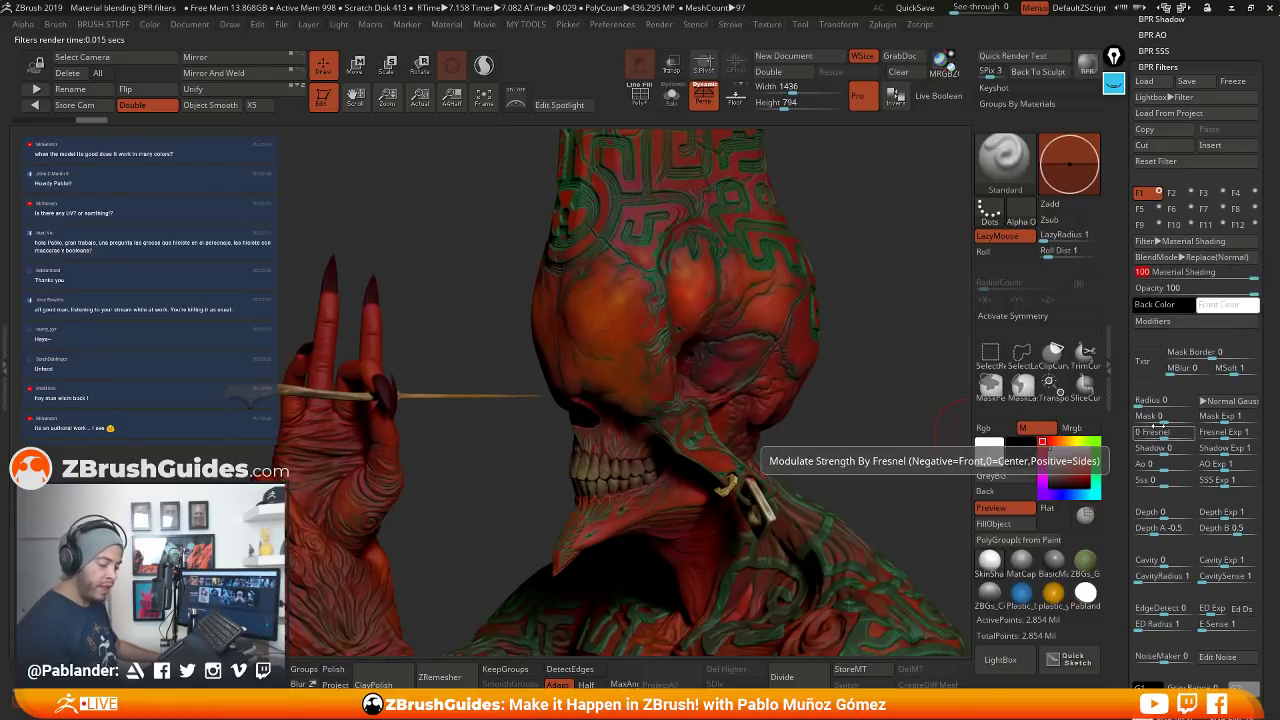
Assign the plastic_yellow material as the texture map of filter F1
{"action": "left_click", "coordinate": [1165, 321]}
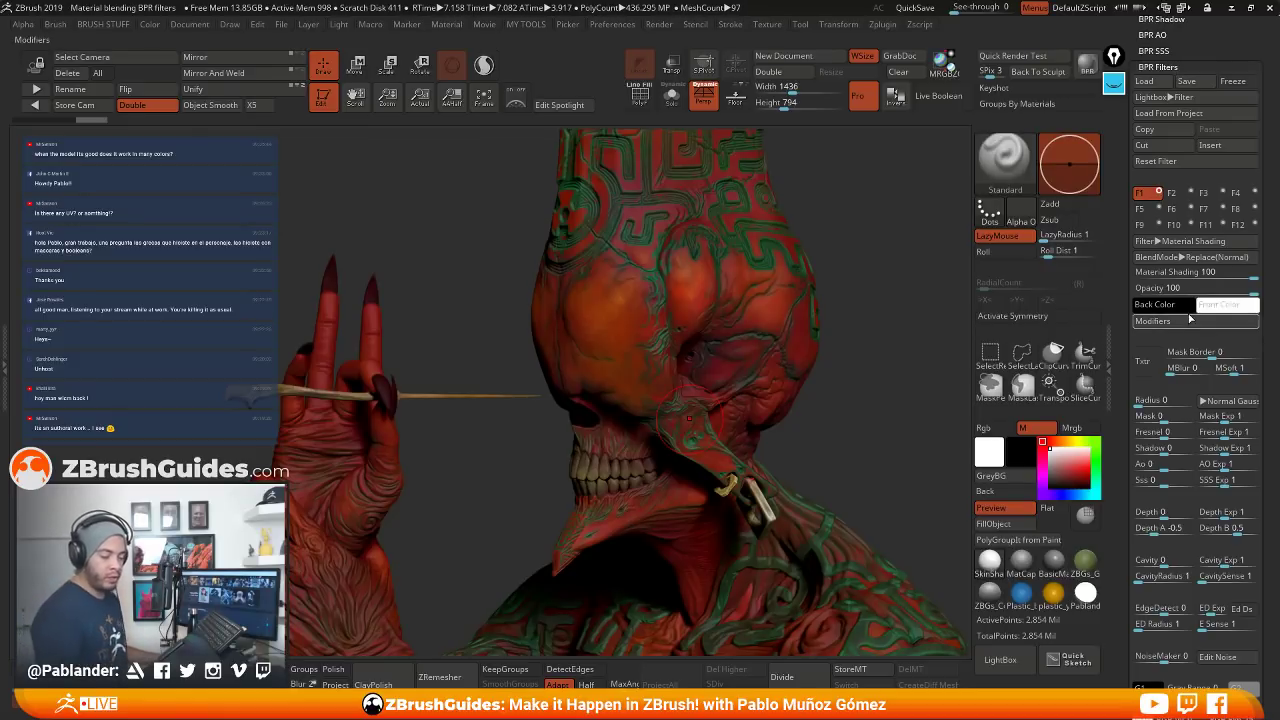
{"action": "left_click", "coordinate": [1151, 368]}
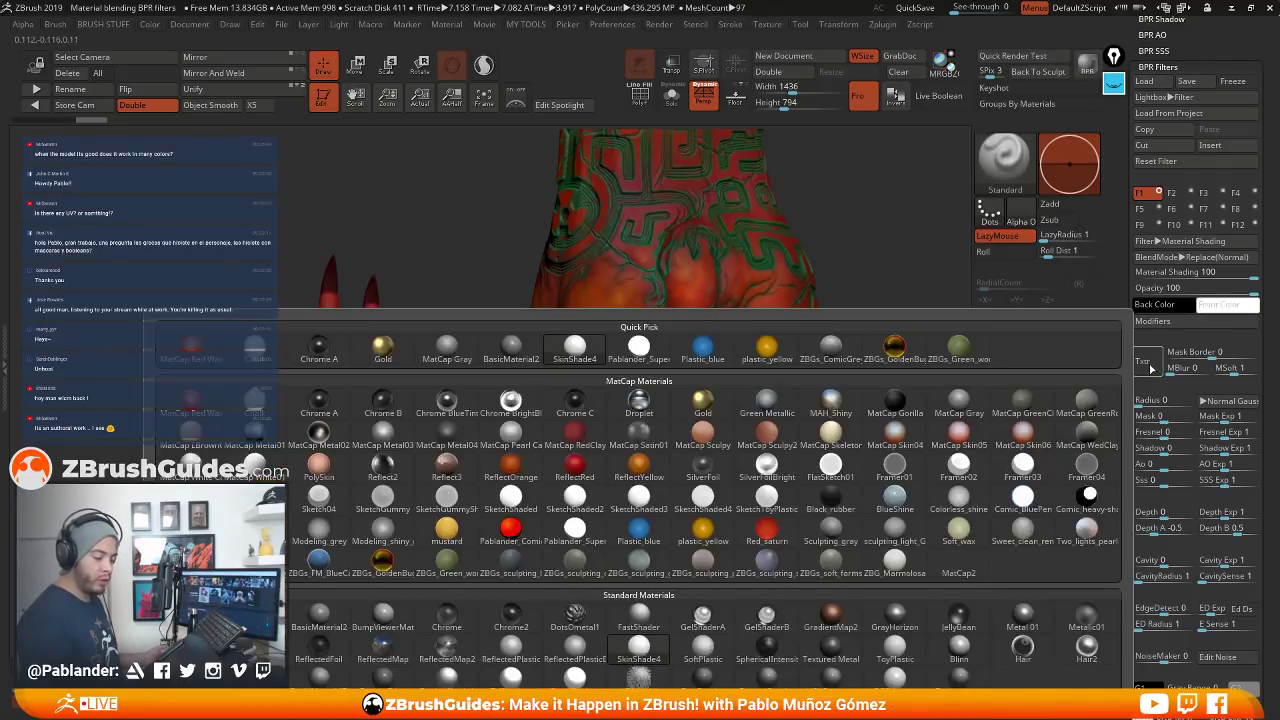
{"action": "left_click", "coordinate": [1148, 365]}
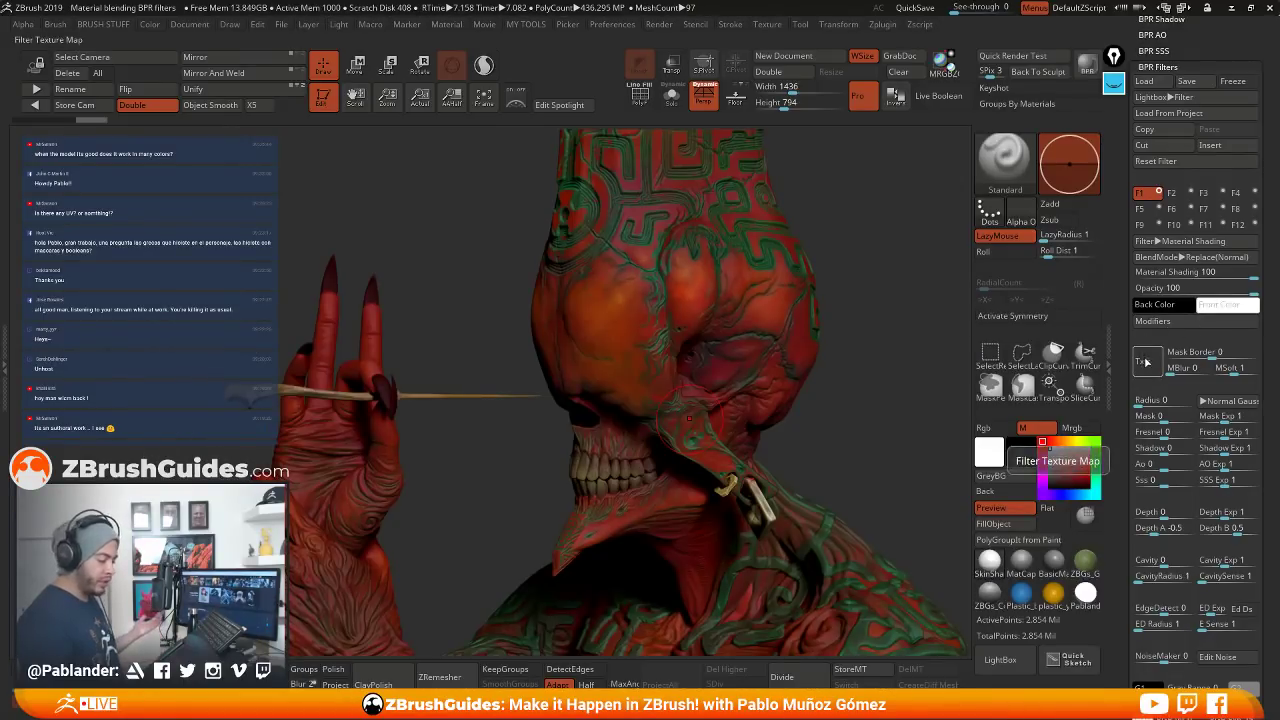
{"action": "left_click", "coordinate": [1146, 362]}
{"action": "left_click", "coordinate": [1144, 361]}
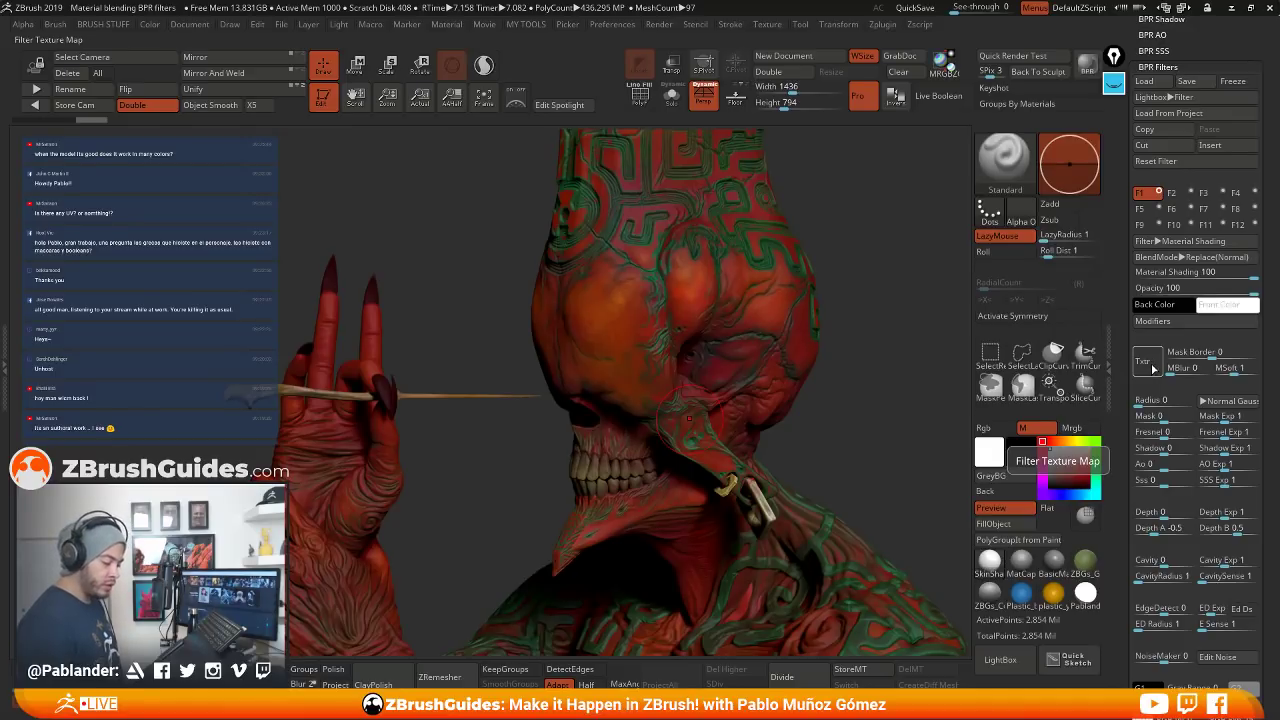
{"action": "left_click", "coordinate": [1148, 366]}
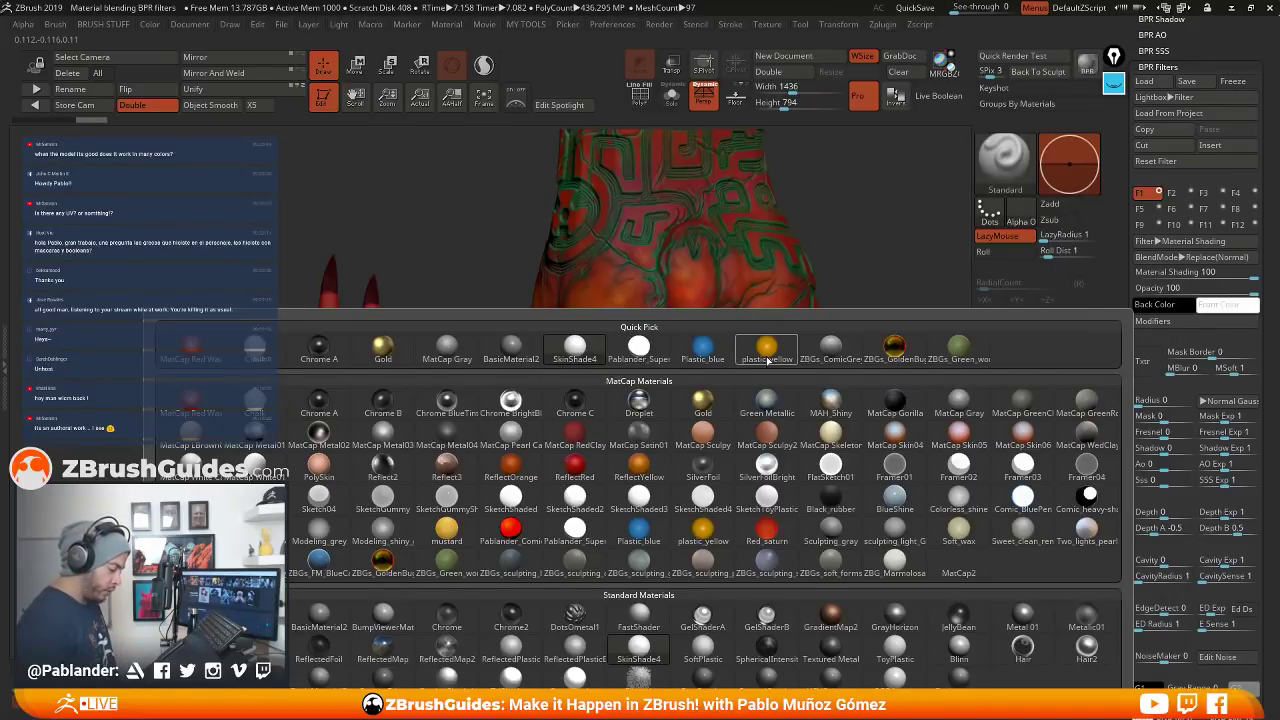
{"action": "mouse_move", "coordinate": [770, 360]}
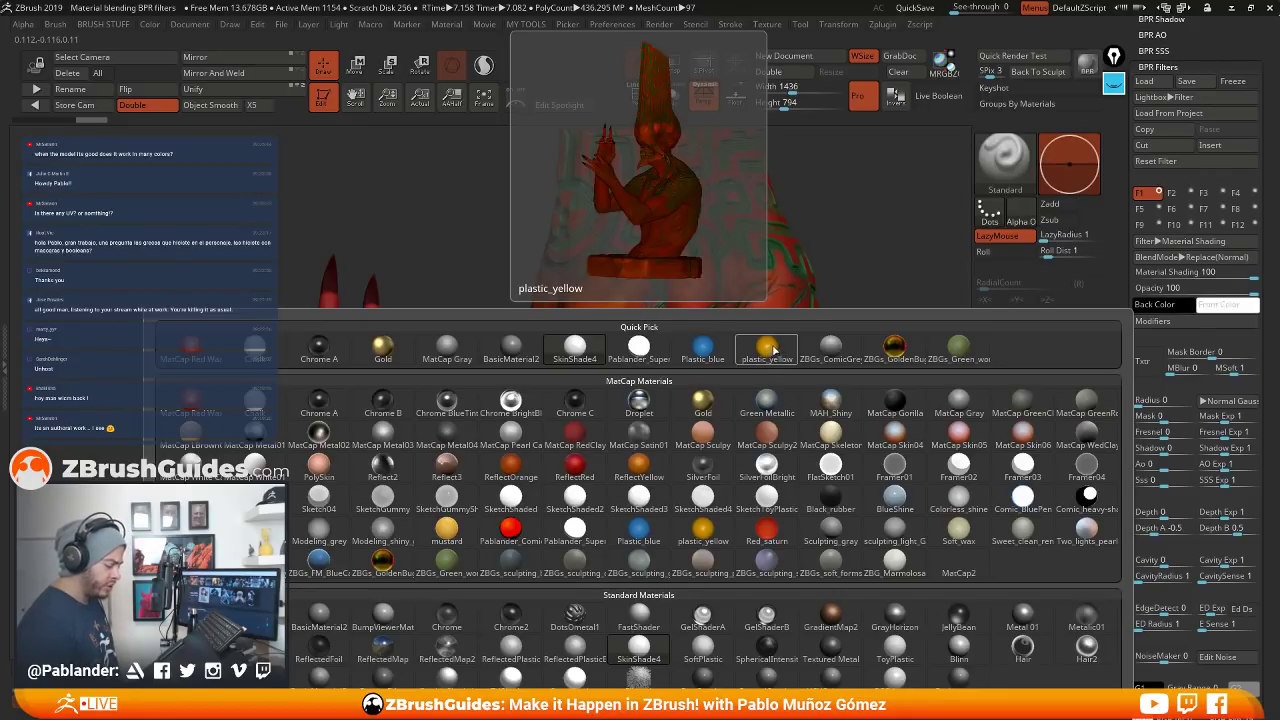
{"action": "left_click", "coordinate": [770, 350]}
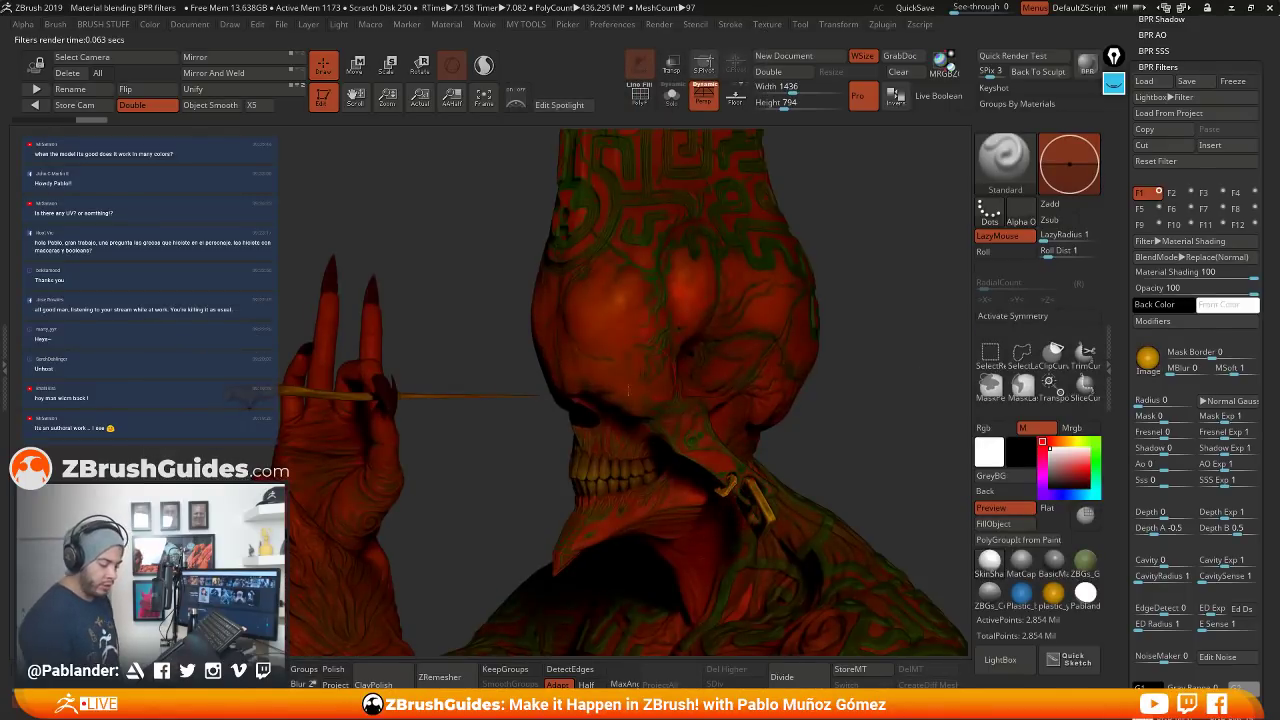
Compare the rendered bust with filter F1 switched off and on
{"action": "left_click", "coordinate": [1158, 192]}
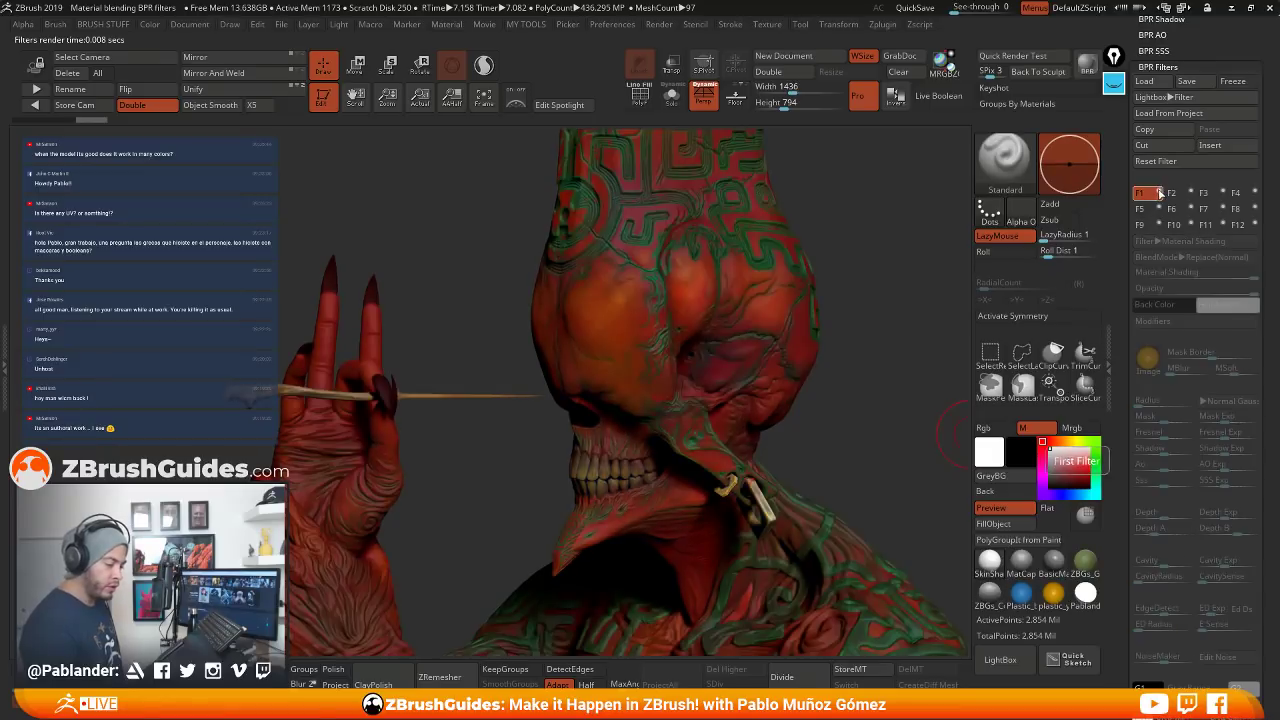
{"action": "left_click", "coordinate": [1158, 192]}
{"action": "left_click", "coordinate": [1158, 192]}
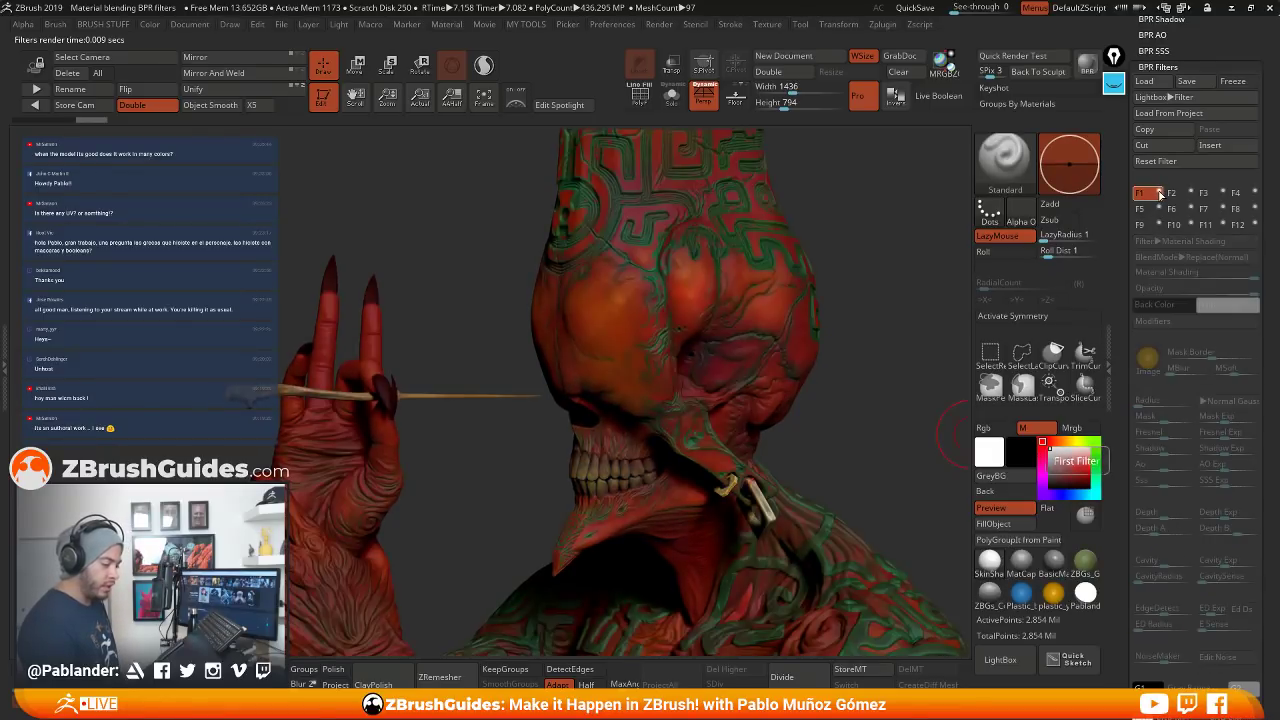
{"action": "left_click", "coordinate": [1158, 192]}
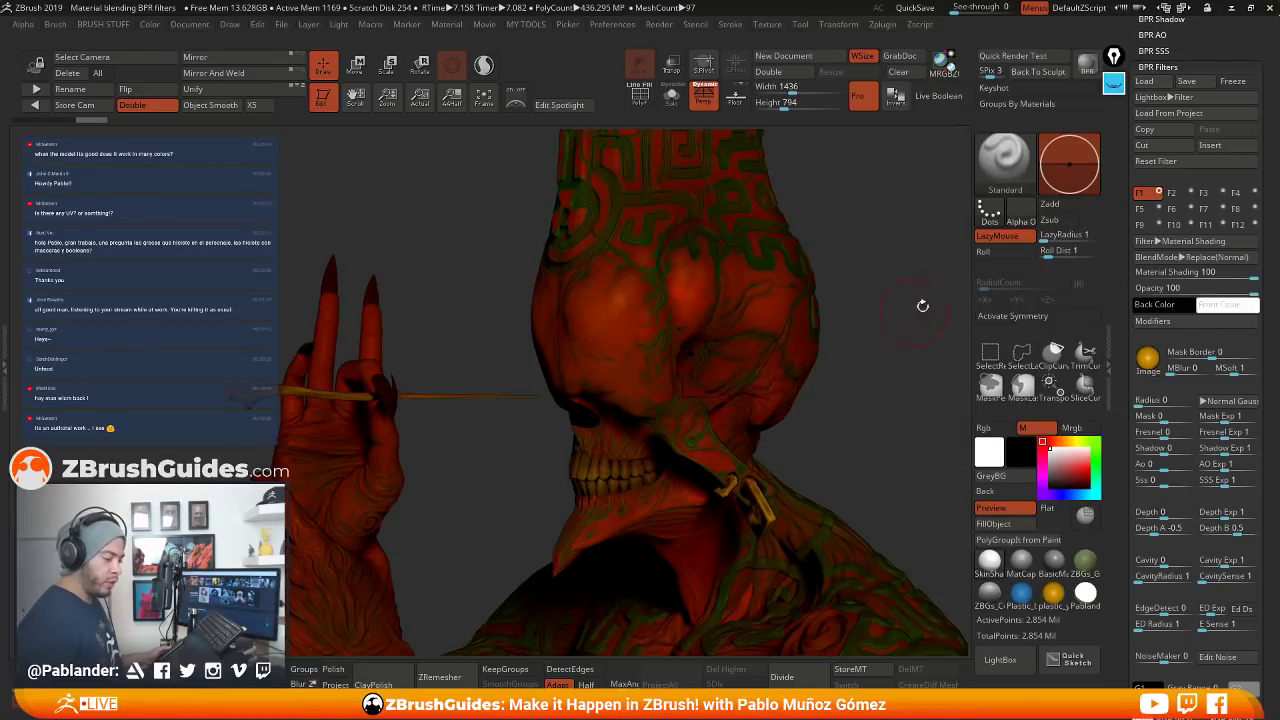
With filter F1 off, enable AOcclusion in the render properties and render the bust again with BPR
{"action": "left_click_drag", "start_coordinate": [1200, 44], "coordinate": [1195, 113]}
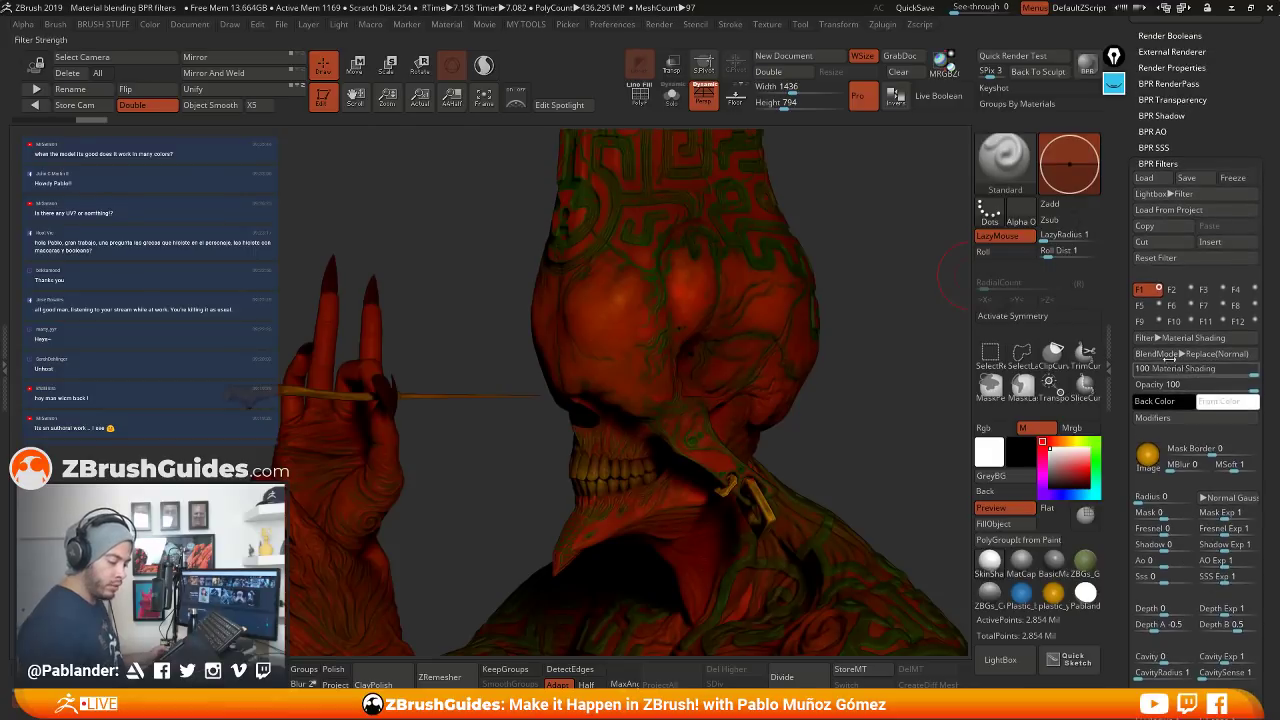
{"action": "left_click", "coordinate": [1137, 289]}
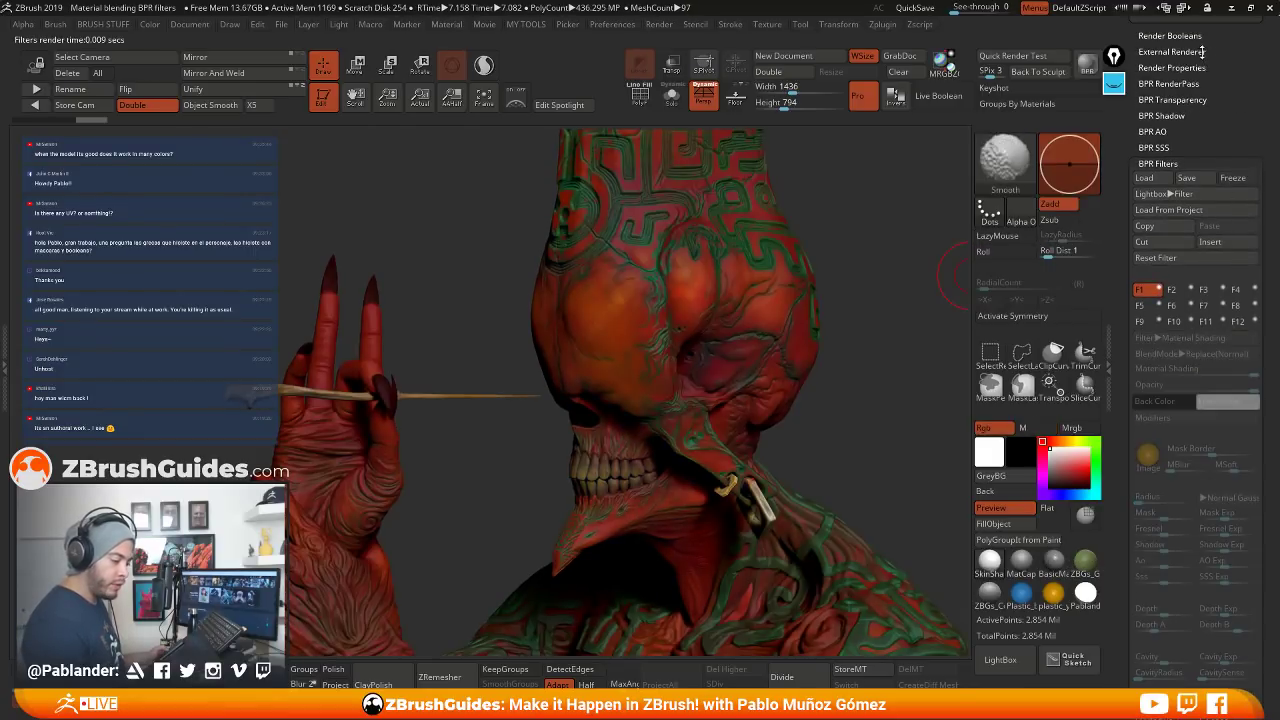
{"action": "left_click", "coordinate": [1185, 52], "text": "shift"}
{"action": "left_click", "coordinate": [1186, 52]}
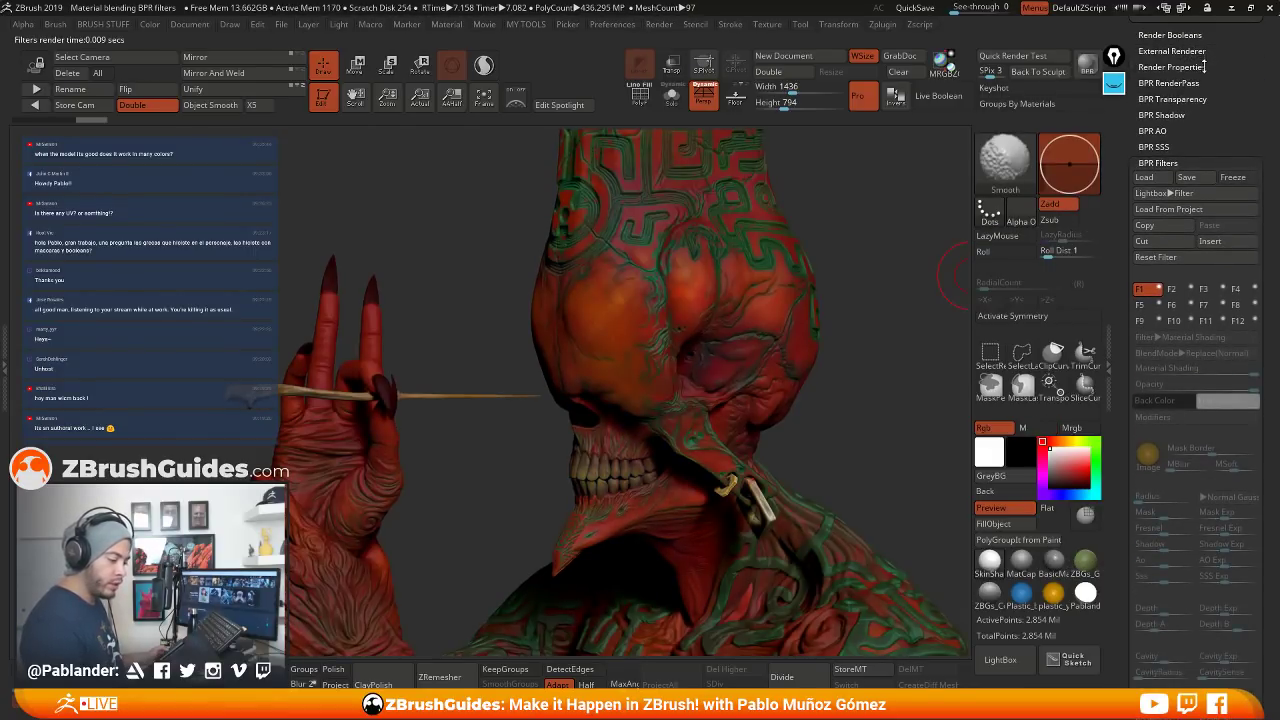
{"action": "left_click", "coordinate": [1205, 66]}
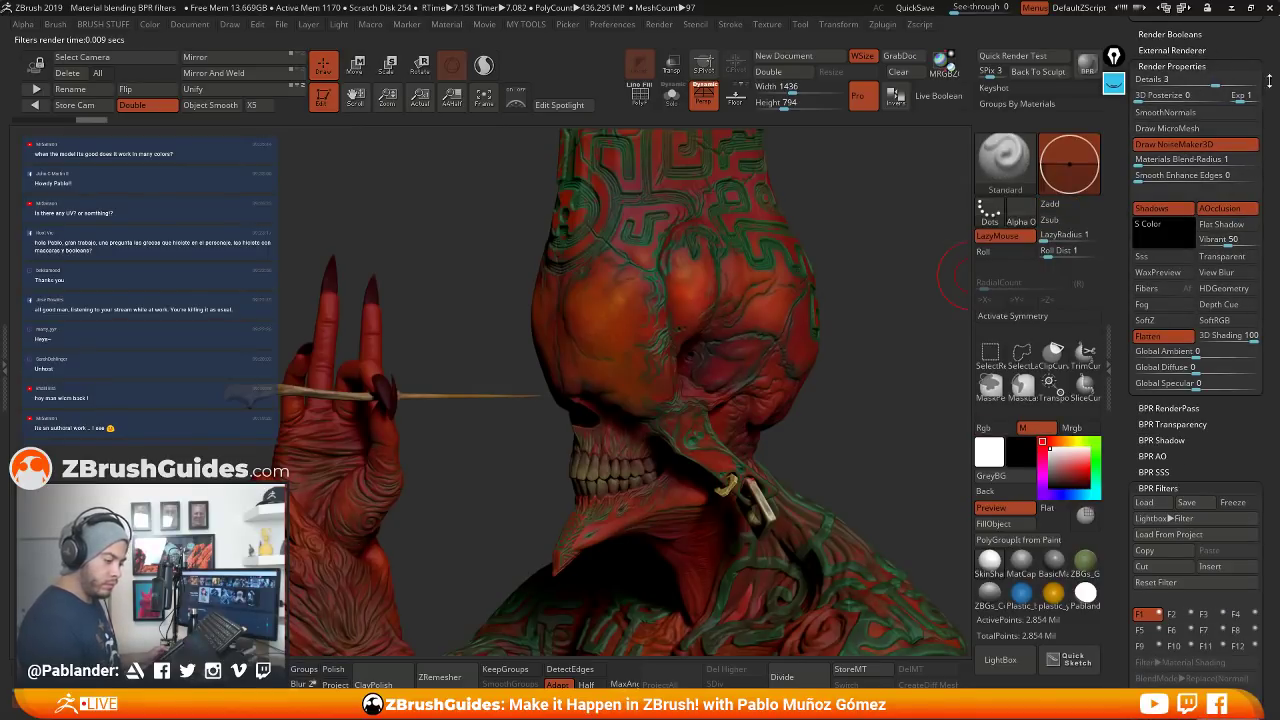
{"action": "left_click_drag", "start_coordinate": [1269, 80], "coordinate": [1266, 118]}
{"action": "left_click", "coordinate": [1191, 106]}
{"action": "left_click_drag", "start_coordinate": [1200, 156], "coordinate": [1203, 104]}
{"action": "left_click", "coordinate": [1088, 70]}
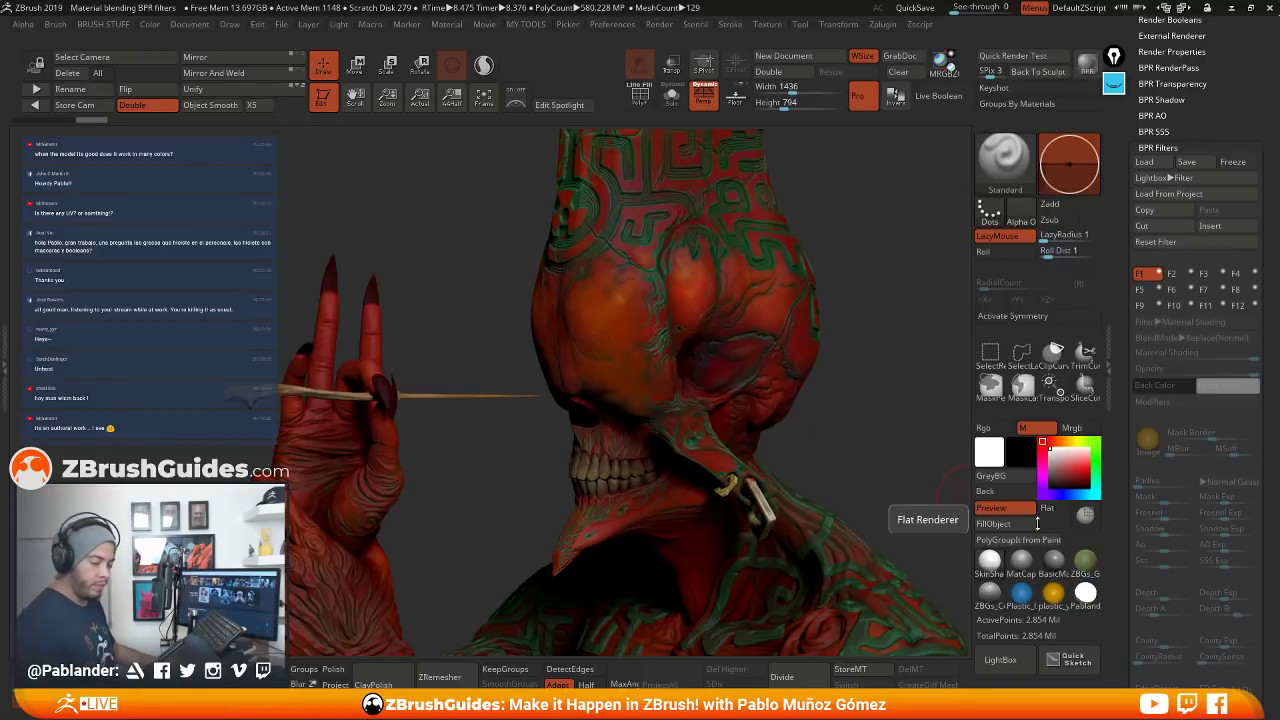
Turn filter F1 back on and compare the bust with its Apply Shadows modifier off and on, leaving it on
{"action": "left_click", "coordinate": [1159, 272]}
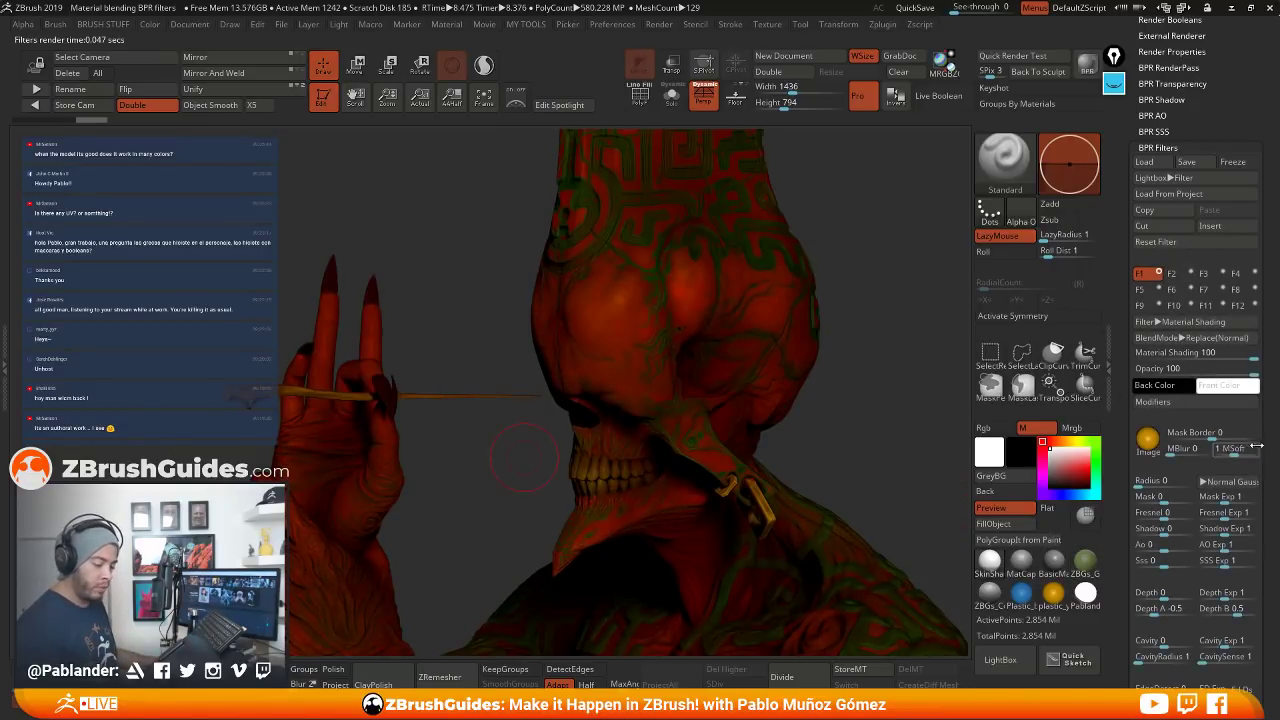
{"action": "scroll", "coordinate": [1182, 307], "scroll_direction": "down", "scroll_amount": 5}
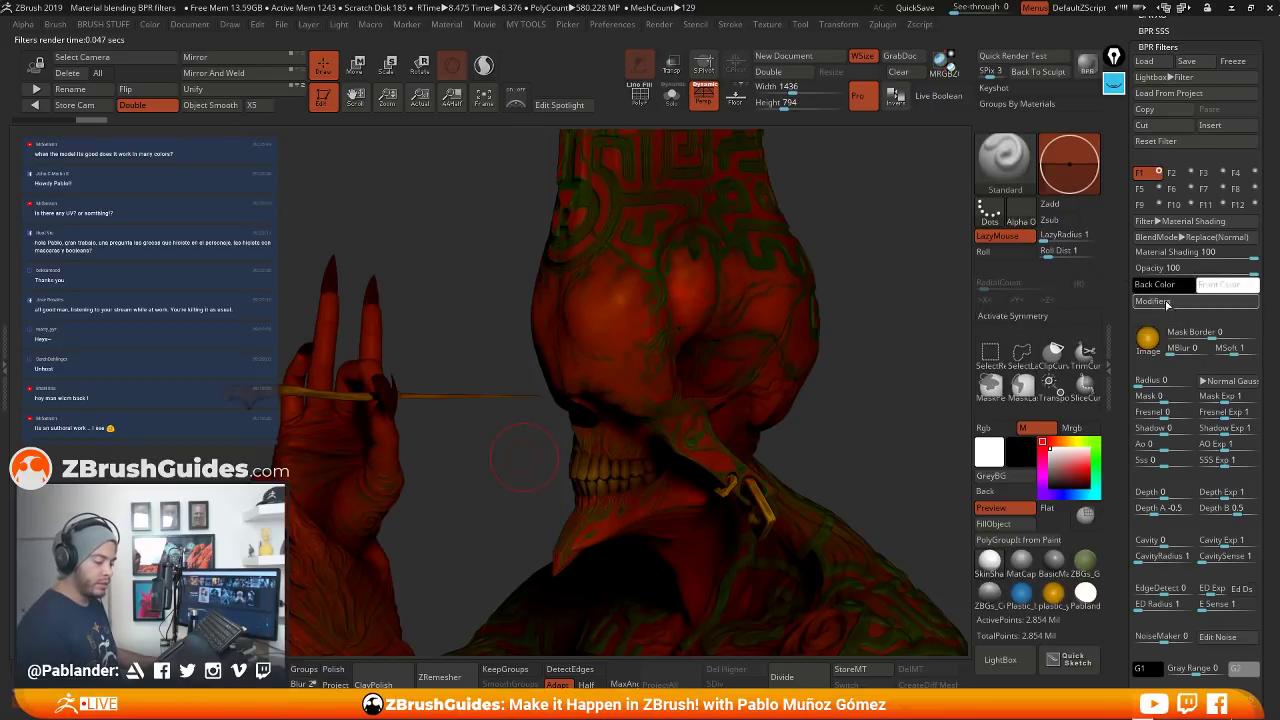
{"action": "left_click", "coordinate": [1163, 301]}
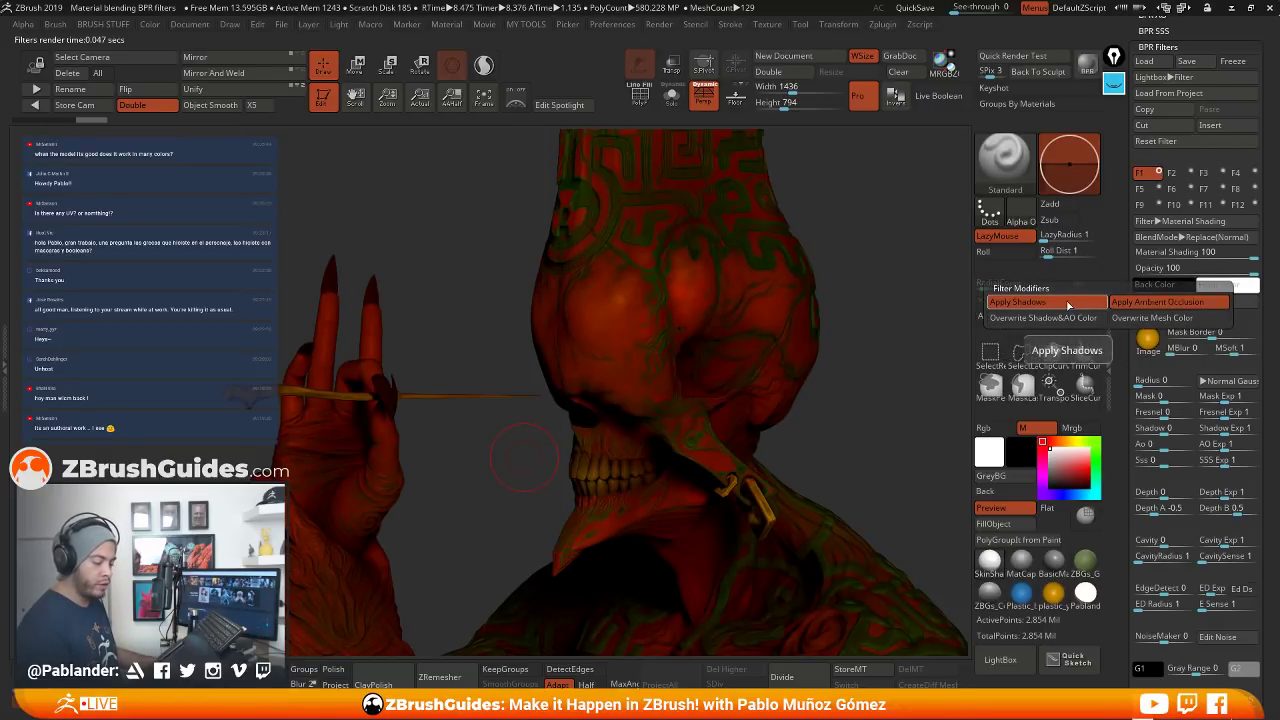
{"action": "left_click", "coordinate": [1070, 304]}
{"action": "left_click", "coordinate": [1078, 305]}
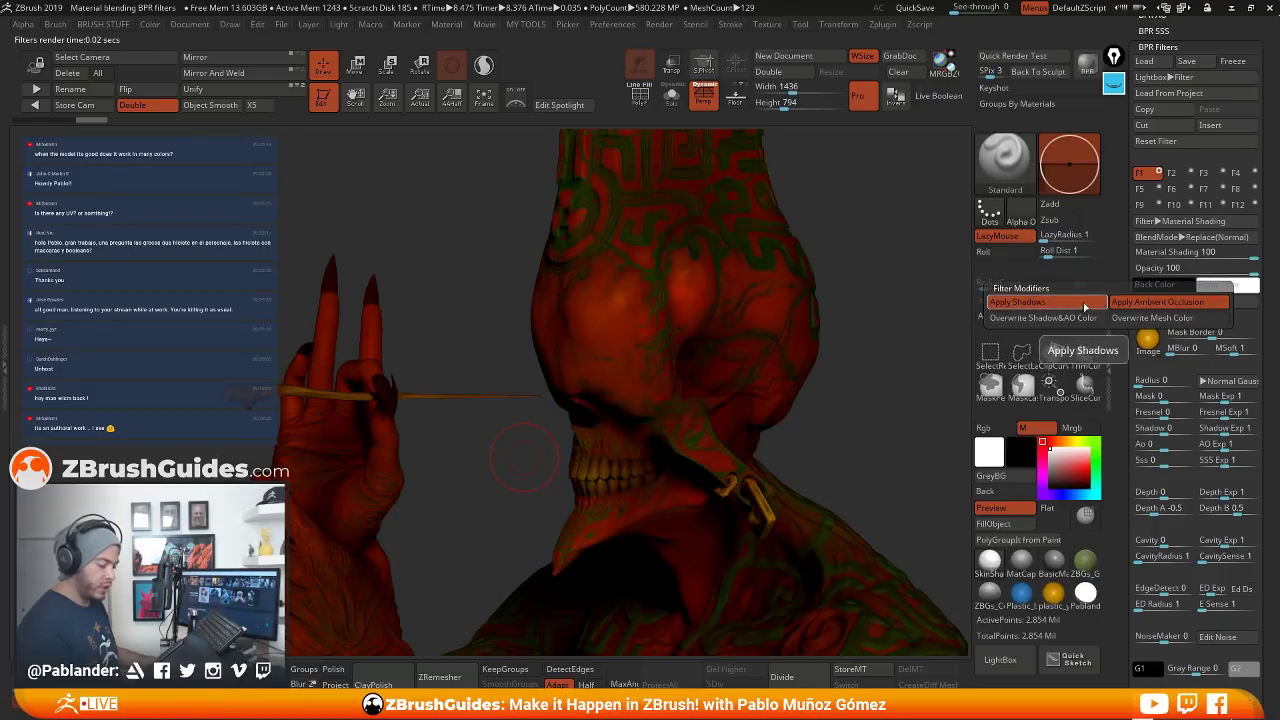
{"action": "left_click", "coordinate": [1080, 305]}
{"action": "left_click", "coordinate": [1066, 305]}
{"action": "left_click", "coordinate": [1062, 307]}
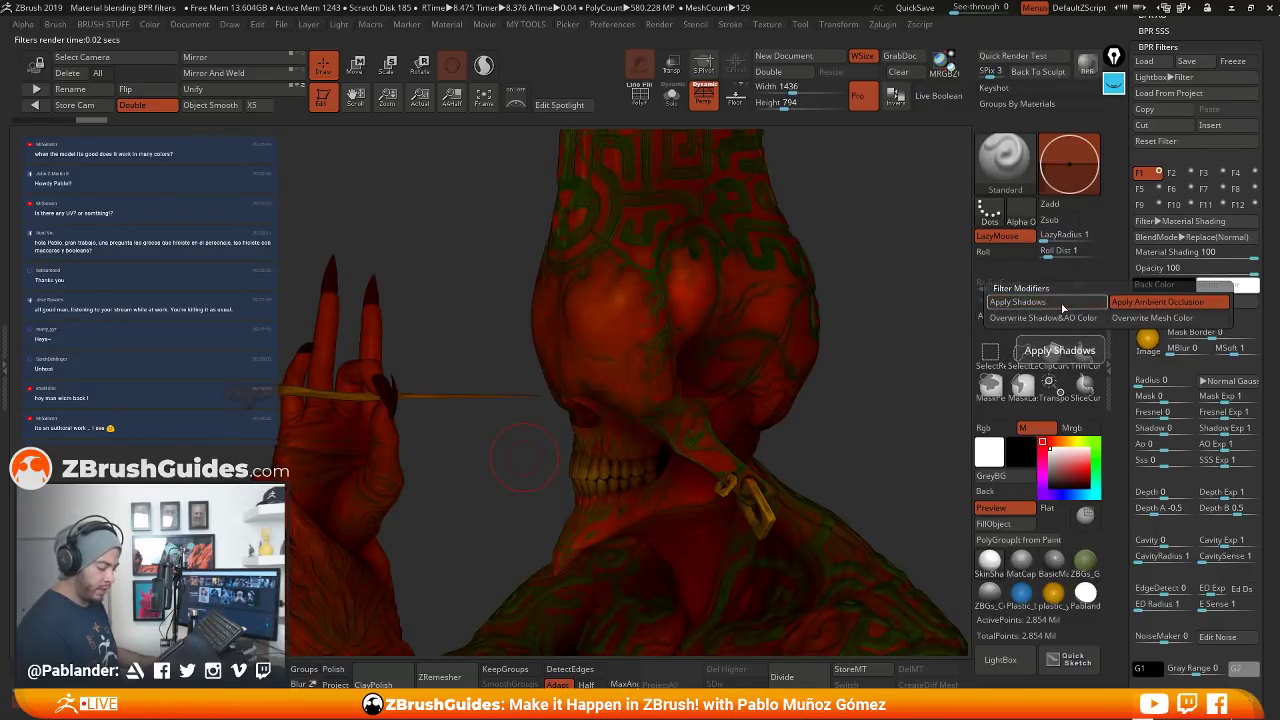
{"action": "left_click", "coordinate": [1064, 305]}
{"action": "left_click", "coordinate": [1068, 305]}
{"action": "left_click", "coordinate": [1076, 305]}
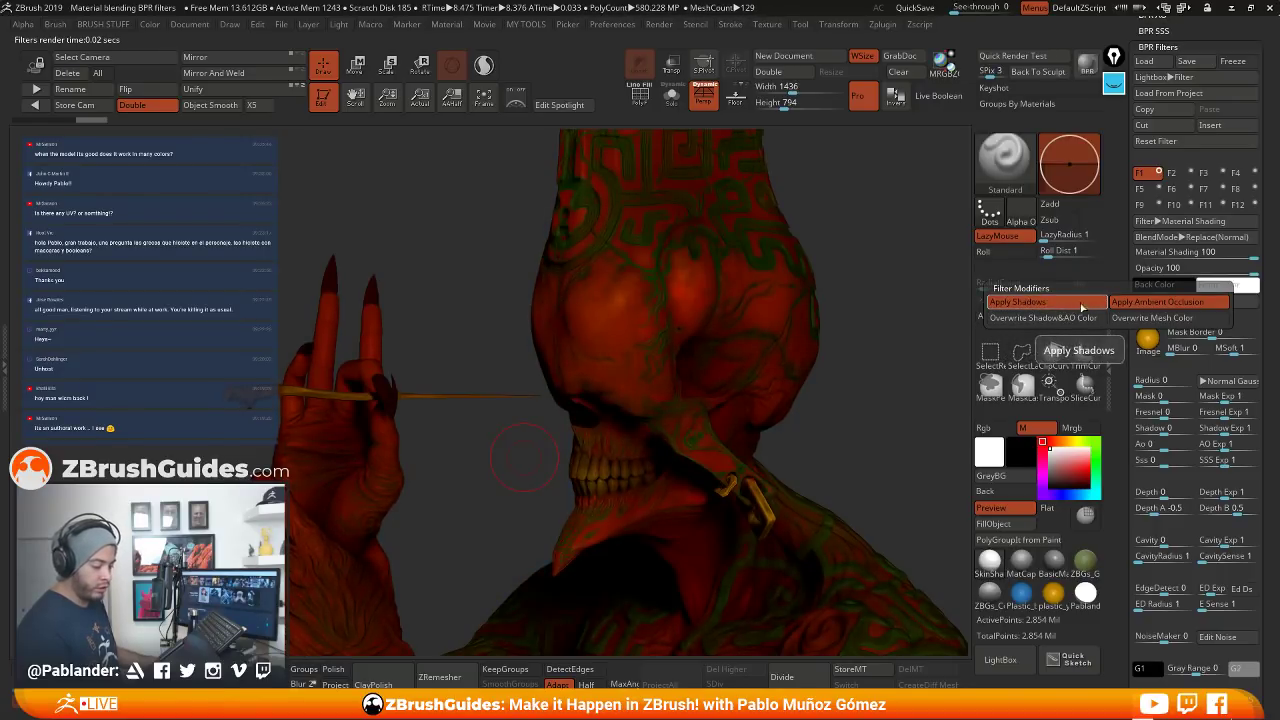
{"action": "left_click", "coordinate": [1081, 305]}
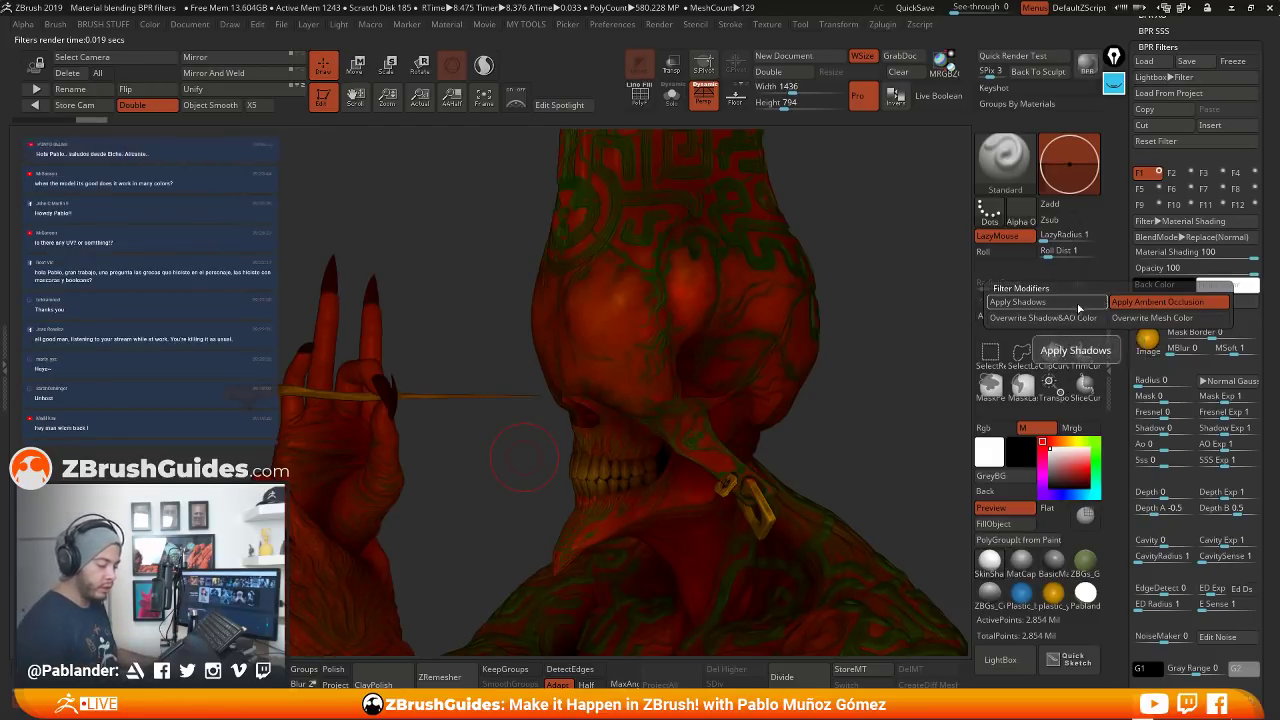
{"action": "left_click", "coordinate": [1085, 304]}
Enable the Overwrite Shadow&AO Color modifier for filter F1
{"action": "left_click", "coordinate": [1078, 318]}
{"action": "left_click", "coordinate": [1090, 318]}
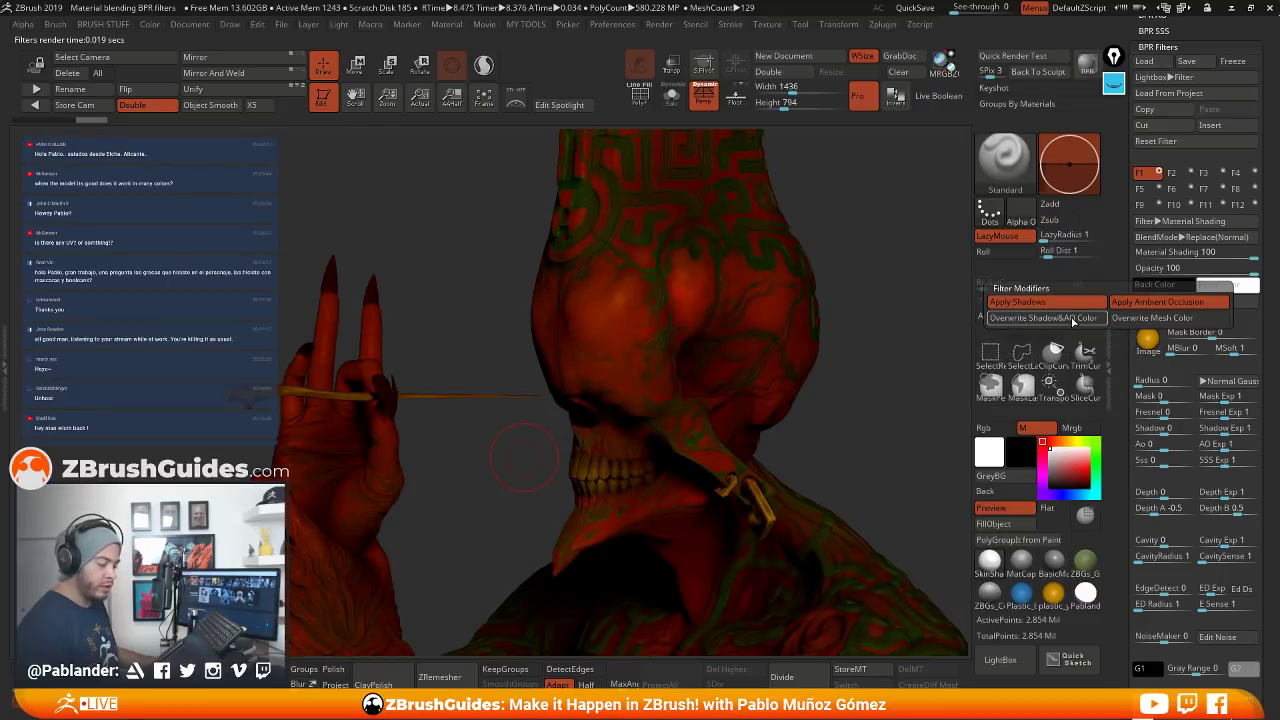
{"action": "left_click", "coordinate": [1100, 318]}
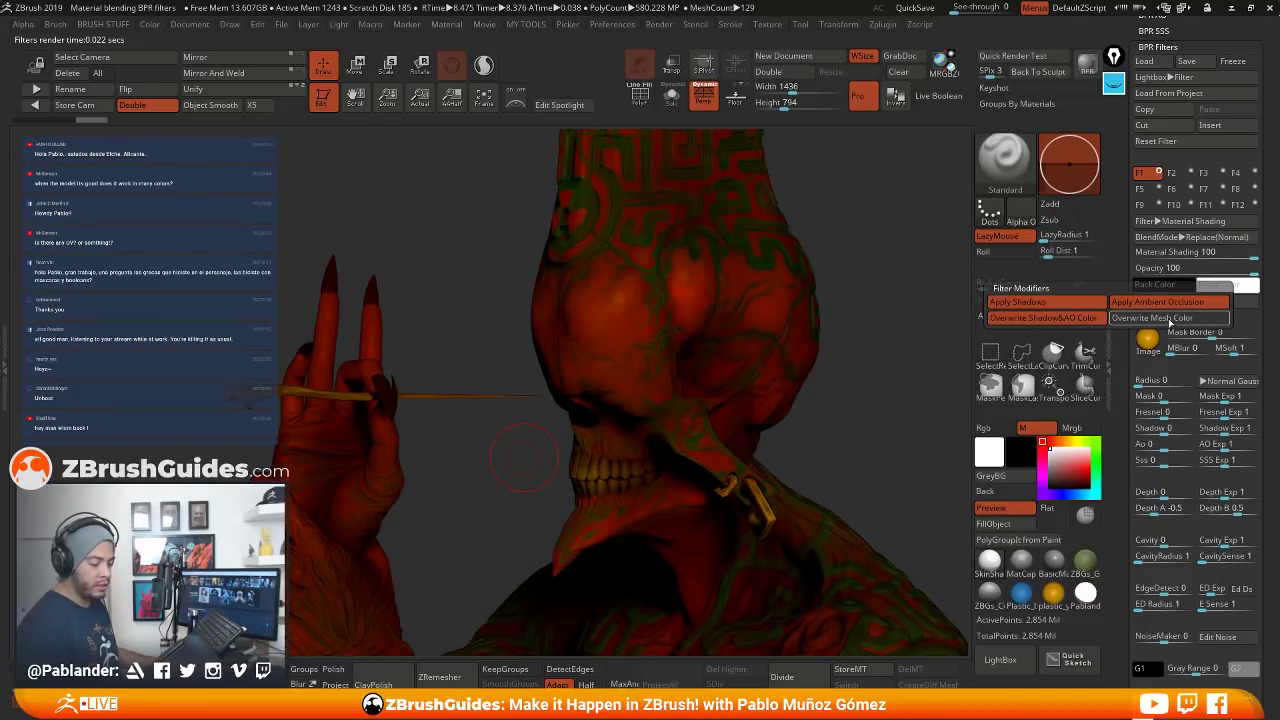
Enable the Overwrite Mesh Color modifier for filter F1 and compare the bust with Apply Shadows off and on, leaving it on
{"action": "left_click", "coordinate": [1178, 318]}
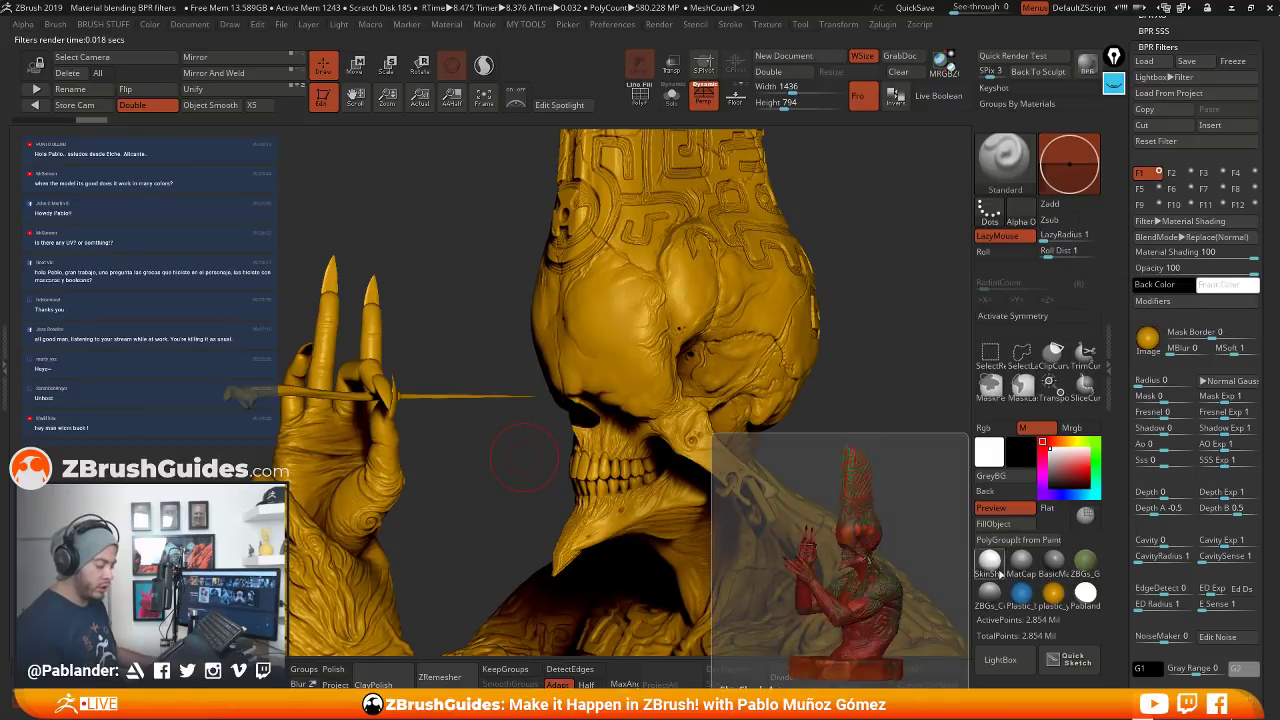
{"action": "left_click", "coordinate": [1152, 300]}
{"action": "left_click", "coordinate": [1058, 303]}
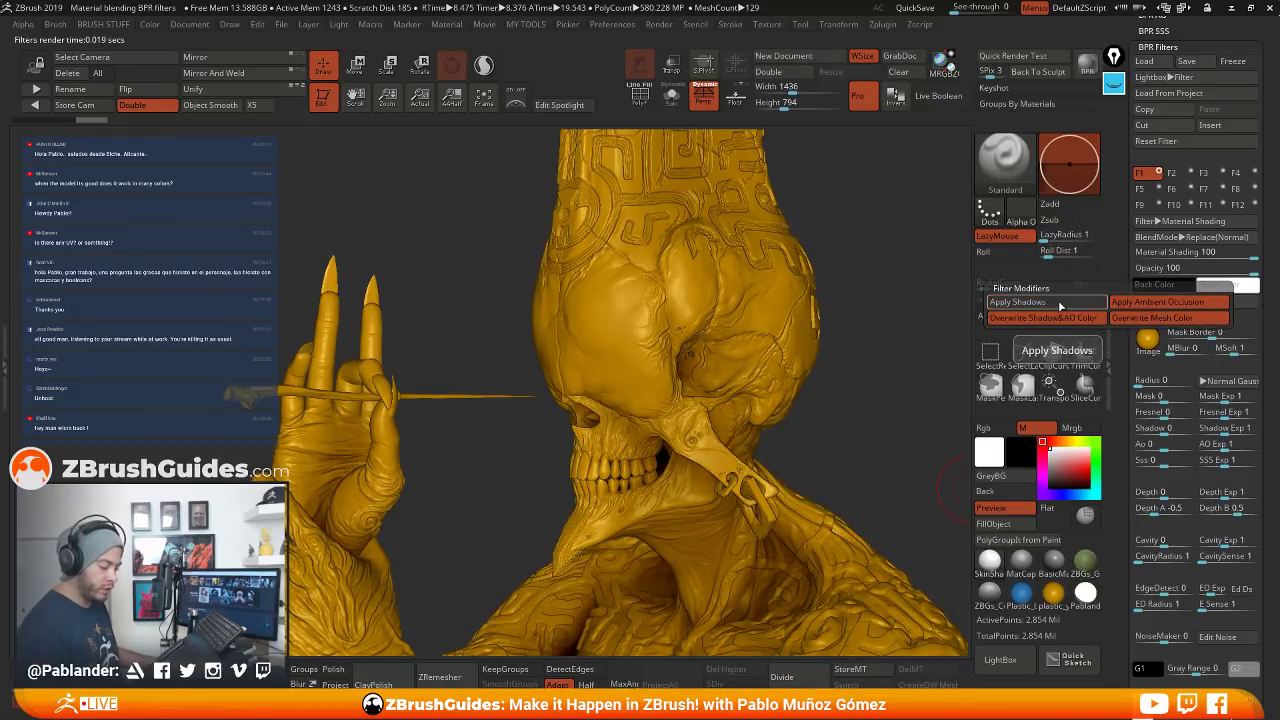
{"action": "left_click", "coordinate": [1058, 305]}
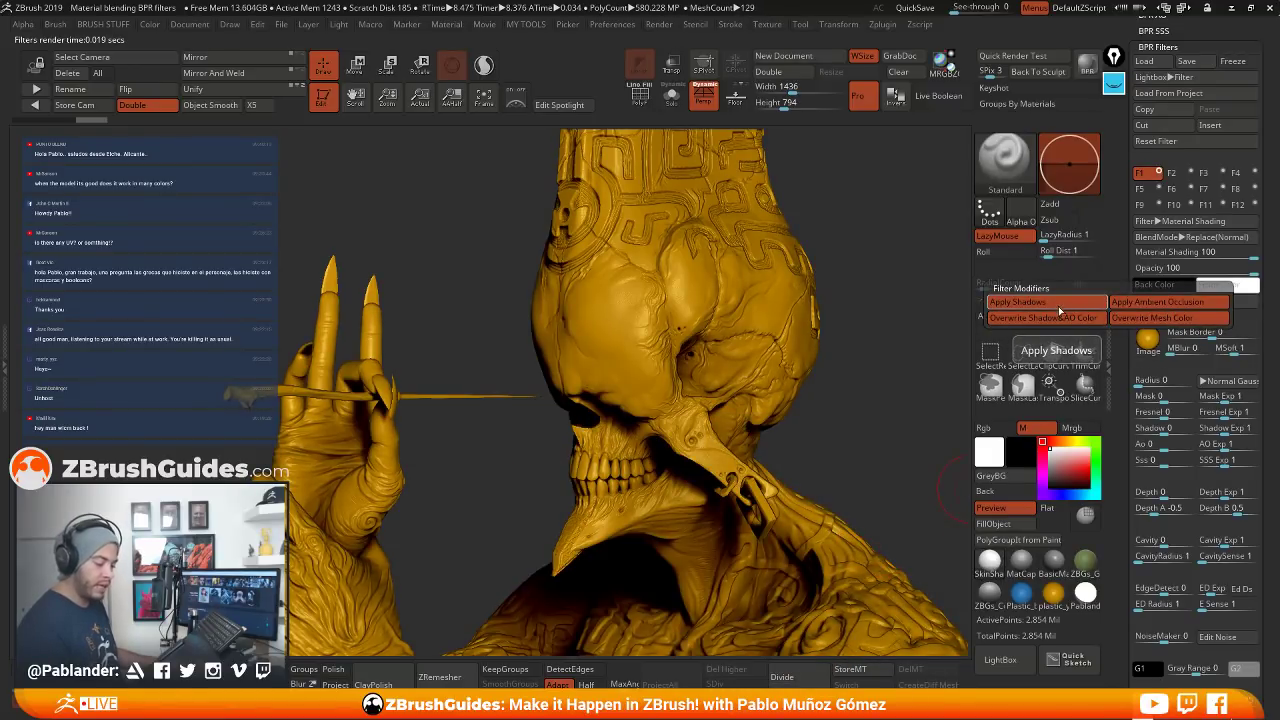
{"action": "left_click", "coordinate": [1058, 306]}
{"action": "left_click", "coordinate": [1062, 305]}
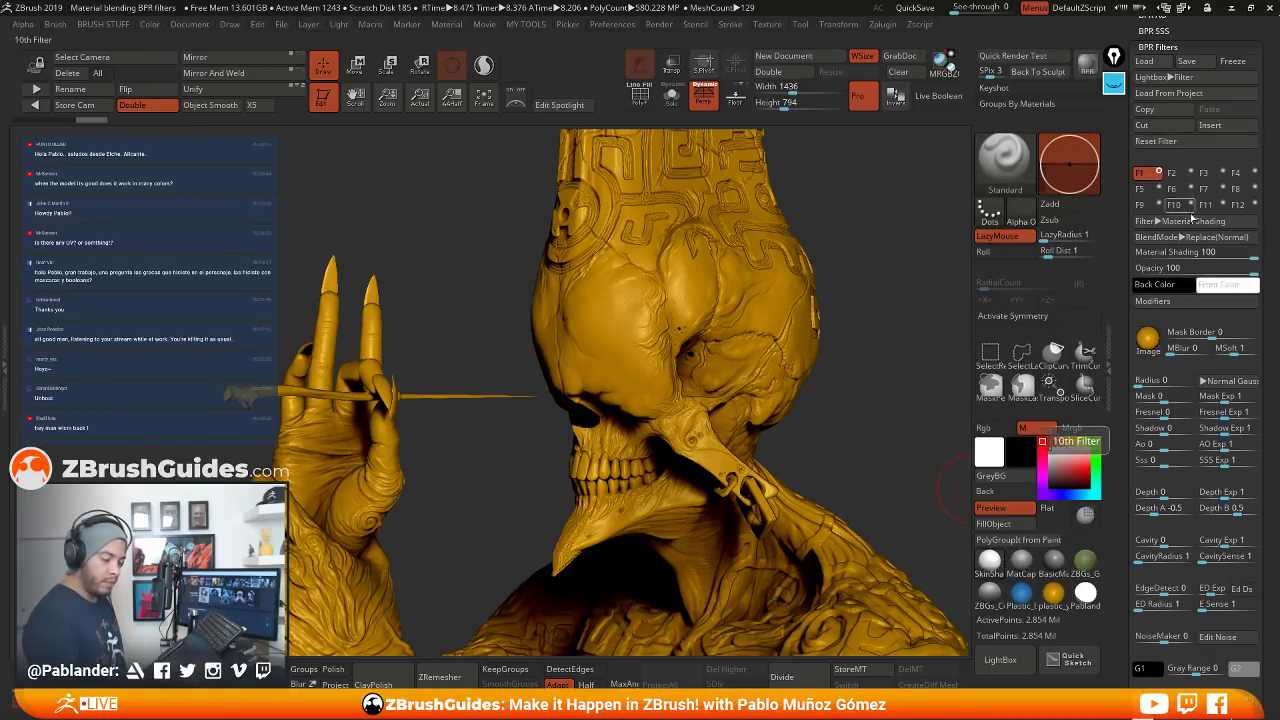
Reset filter F1, keep its type as Material Shading, and assign the plastic_yellow material to it
{"action": "left_click", "coordinate": [1181, 146]}
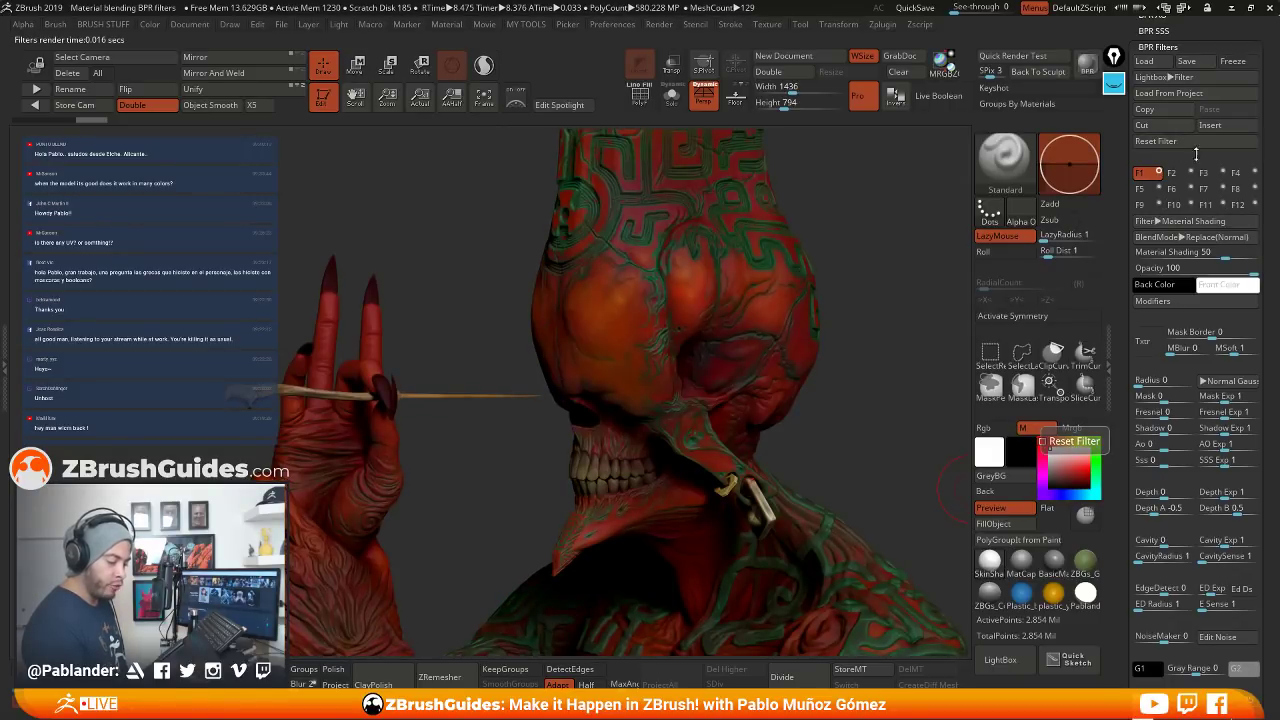
{"action": "left_click", "coordinate": [1190, 221]}
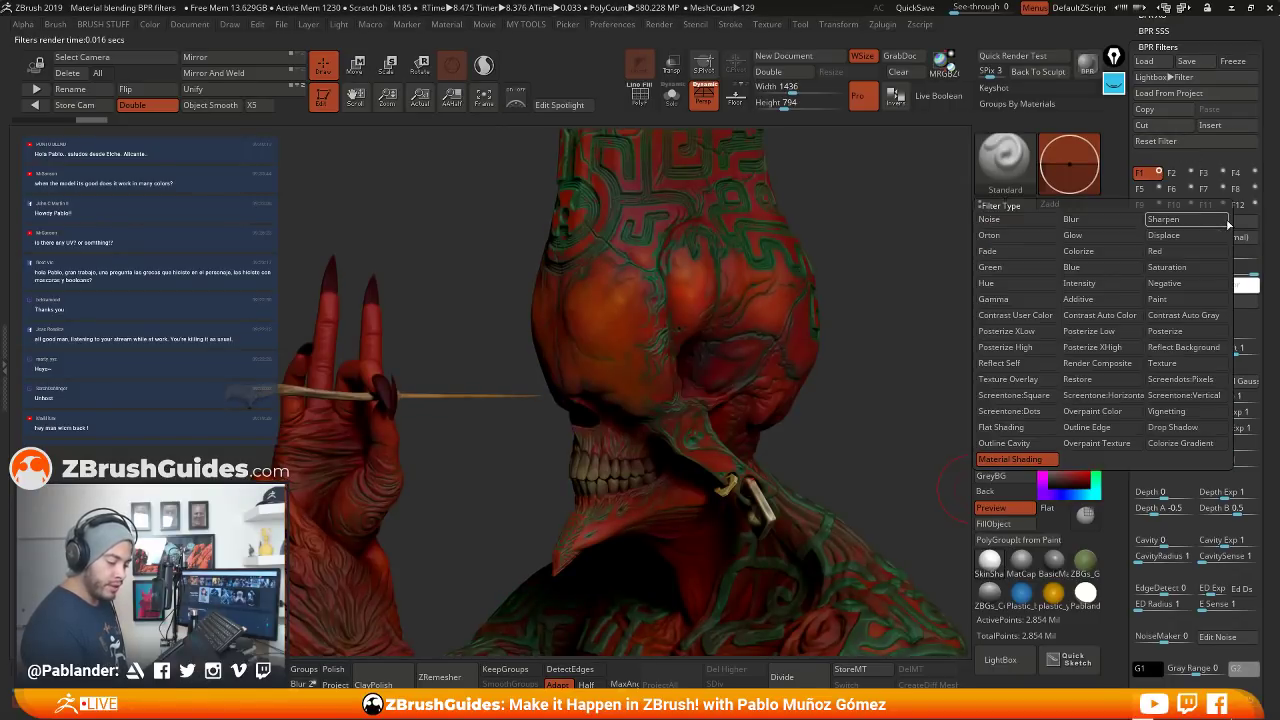
{"action": "left_click", "coordinate": [1012, 459]}
{"action": "left_click", "coordinate": [1060, 462]}
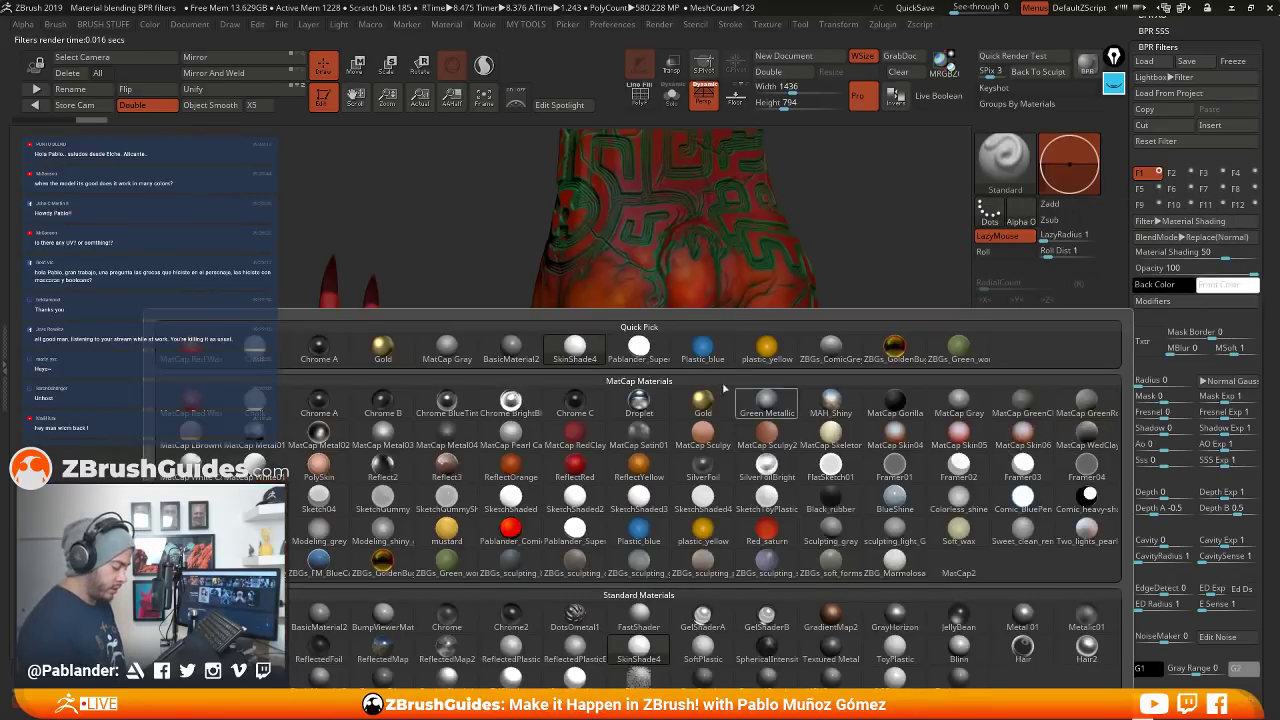
{"action": "left_click", "coordinate": [766, 405]}
Enable Overwrite Mesh Color and Overwrite Shadow&AO Color for filter F1 and set its Material Shading strength to 100
{"action": "left_click", "coordinate": [1152, 301]}
{"action": "left_click", "coordinate": [1152, 301]}
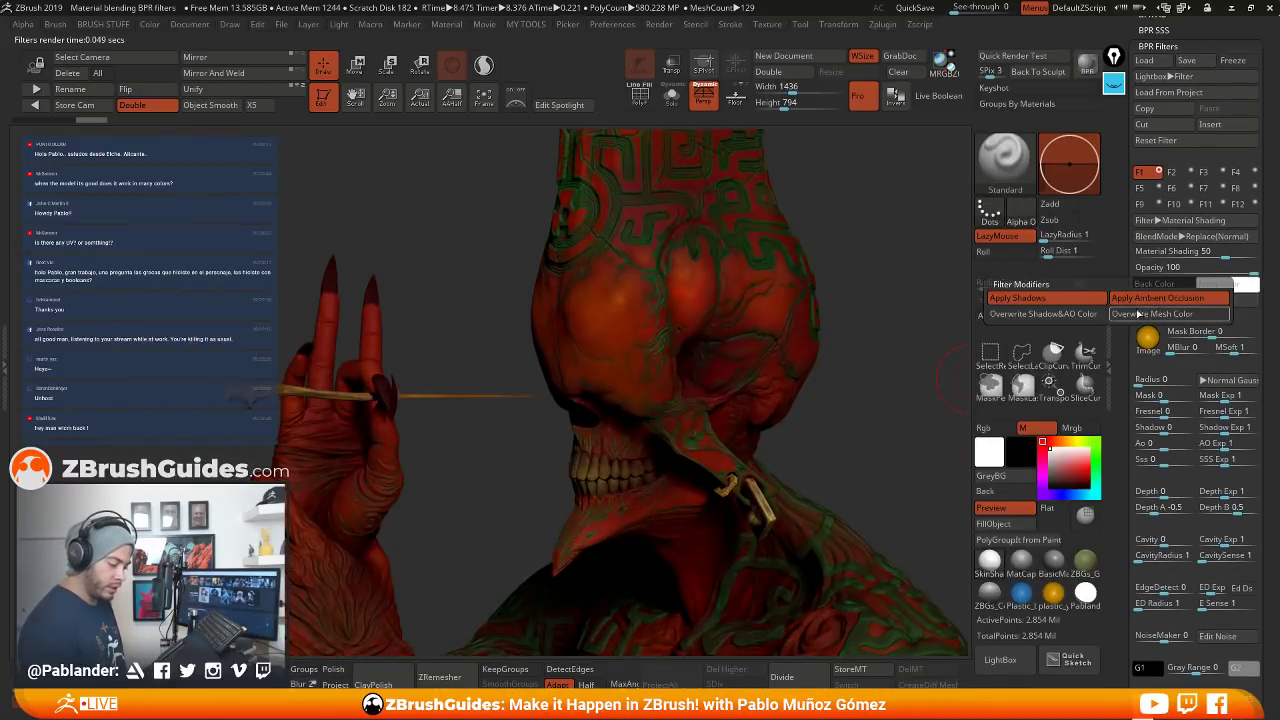
{"action": "left_click", "coordinate": [1138, 314]}
{"action": "left_click", "coordinate": [1100, 312]}
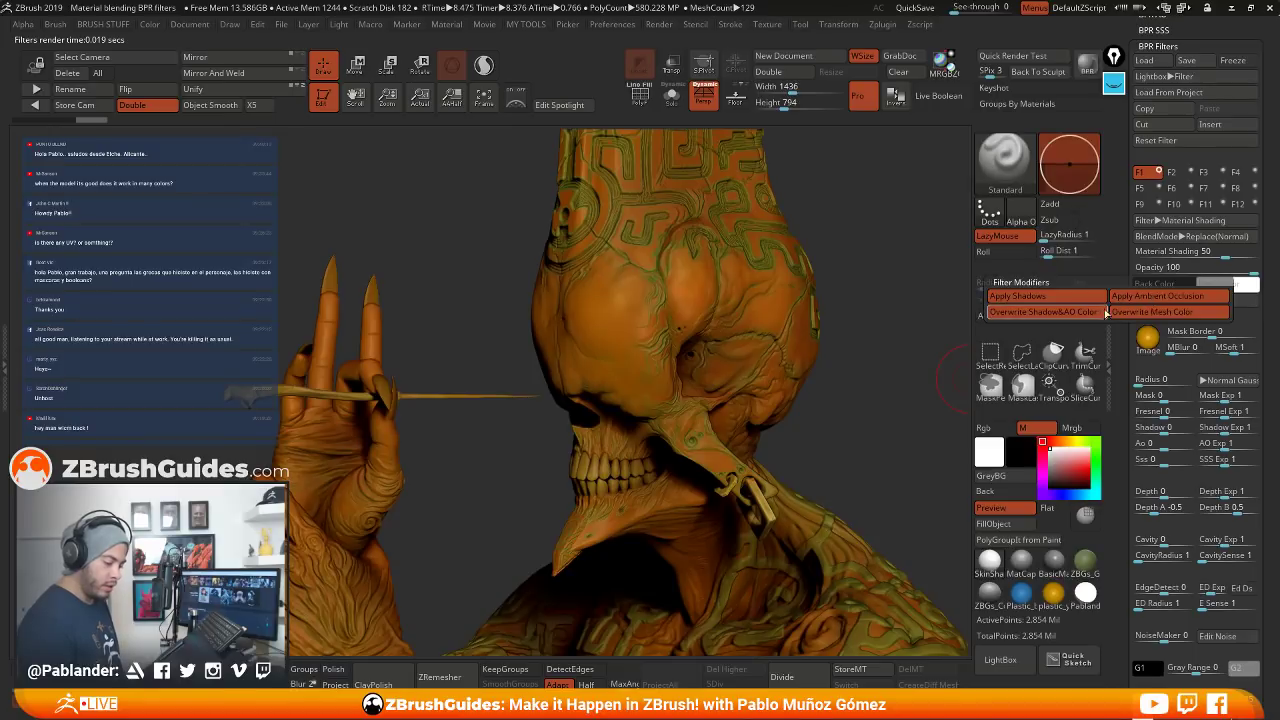
{"action": "left_click_drag", "start_coordinate": [1195, 251], "coordinate": [1258, 251]}
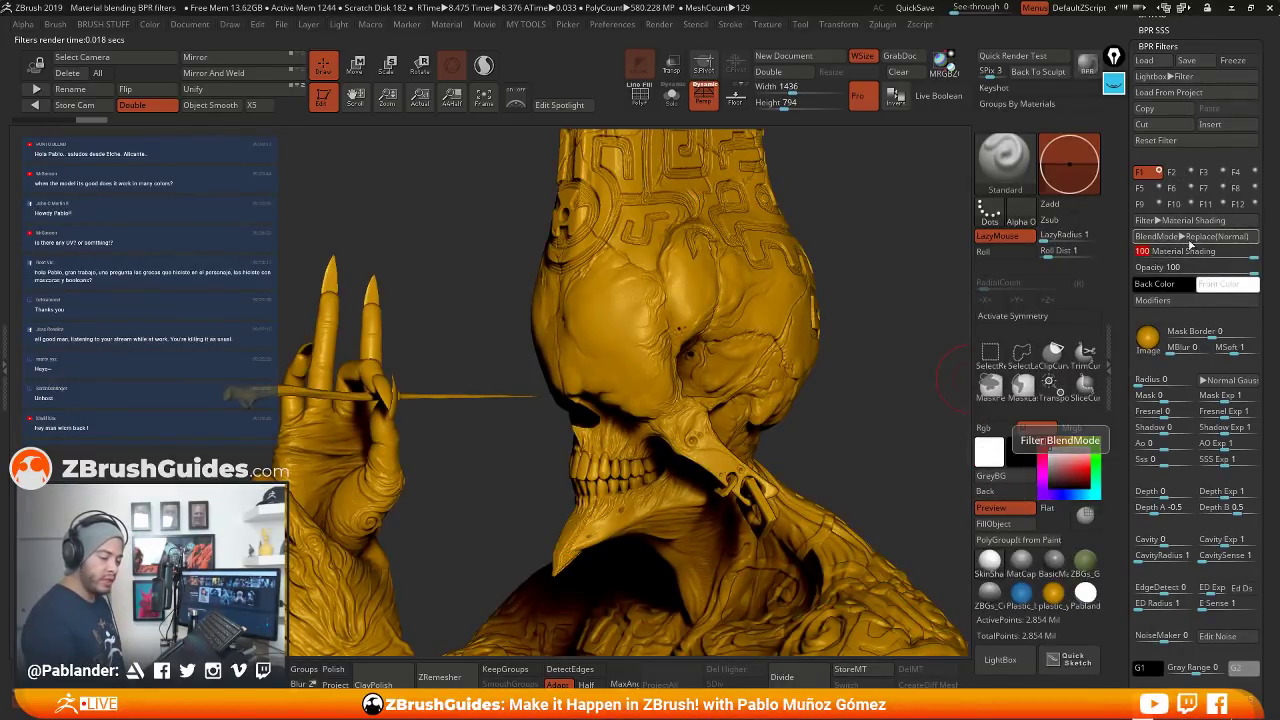
Compare the rendered bust with the yellow plastic filter F1 on and off, leaving the filter off
{"action": "mouse_move", "coordinate": [1148, 350]}
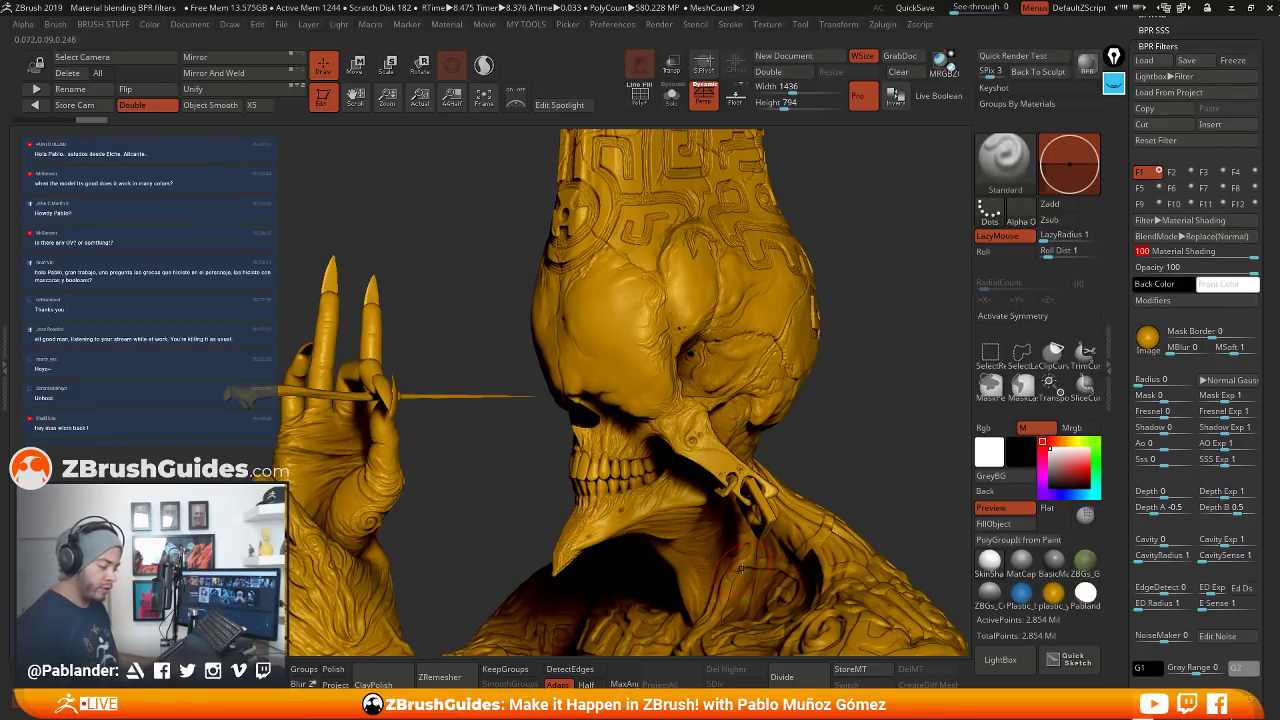
{"action": "left_click", "coordinate": [1158, 172]}
{"action": "left_click", "coordinate": [1158, 172]}
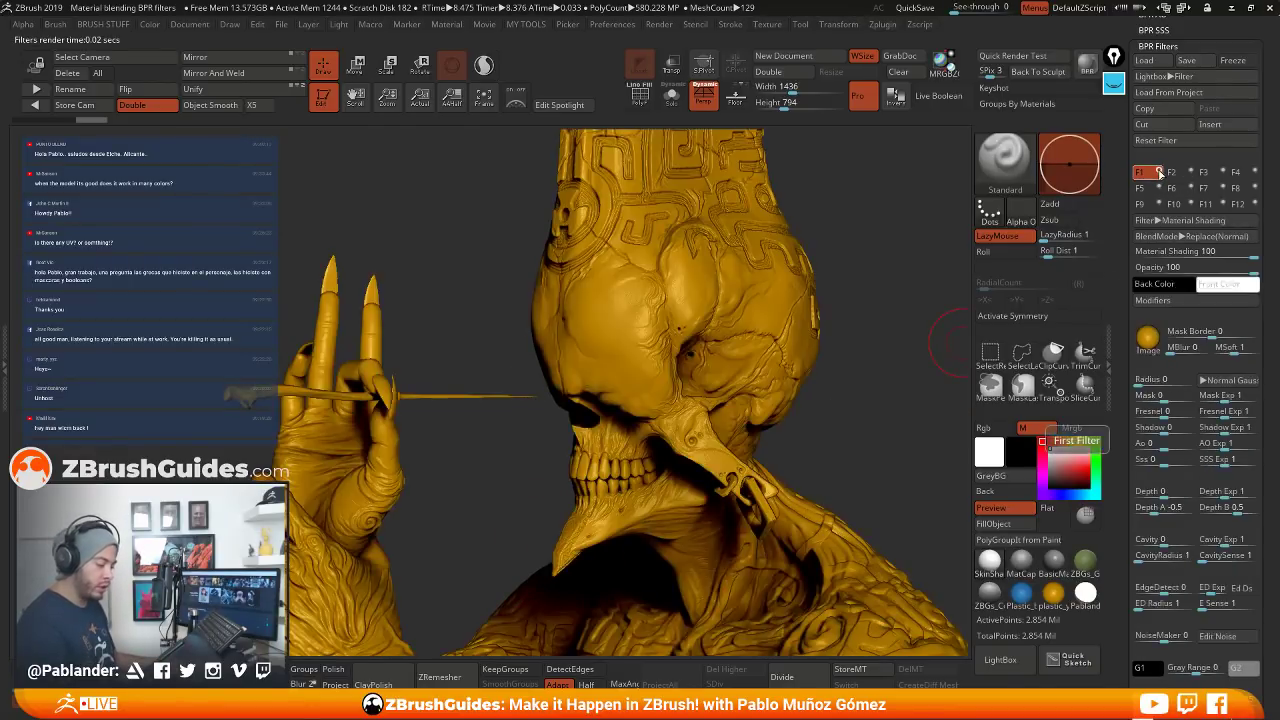
{"action": "left_click", "coordinate": [1158, 172]}
{"action": "left_click", "coordinate": [1158, 172]}
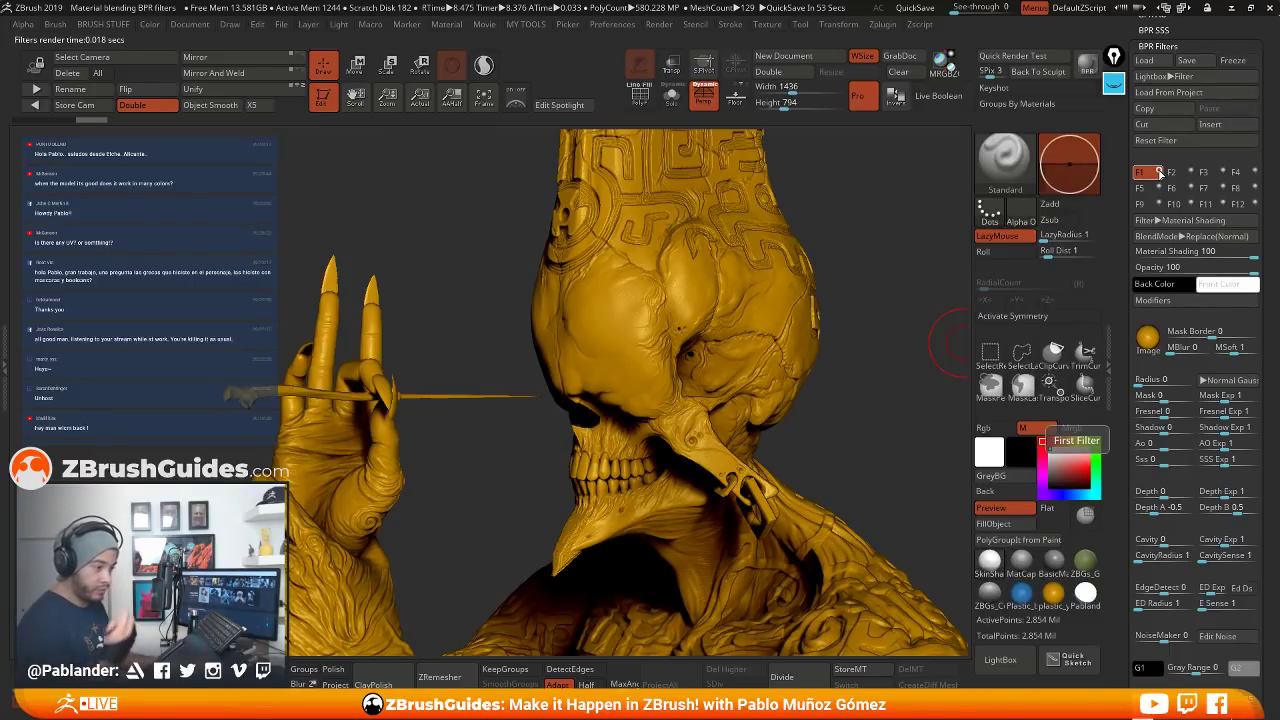
{"action": "scroll", "coordinate": [1160, 330], "scroll_direction": "down", "scroll_amount": 1}
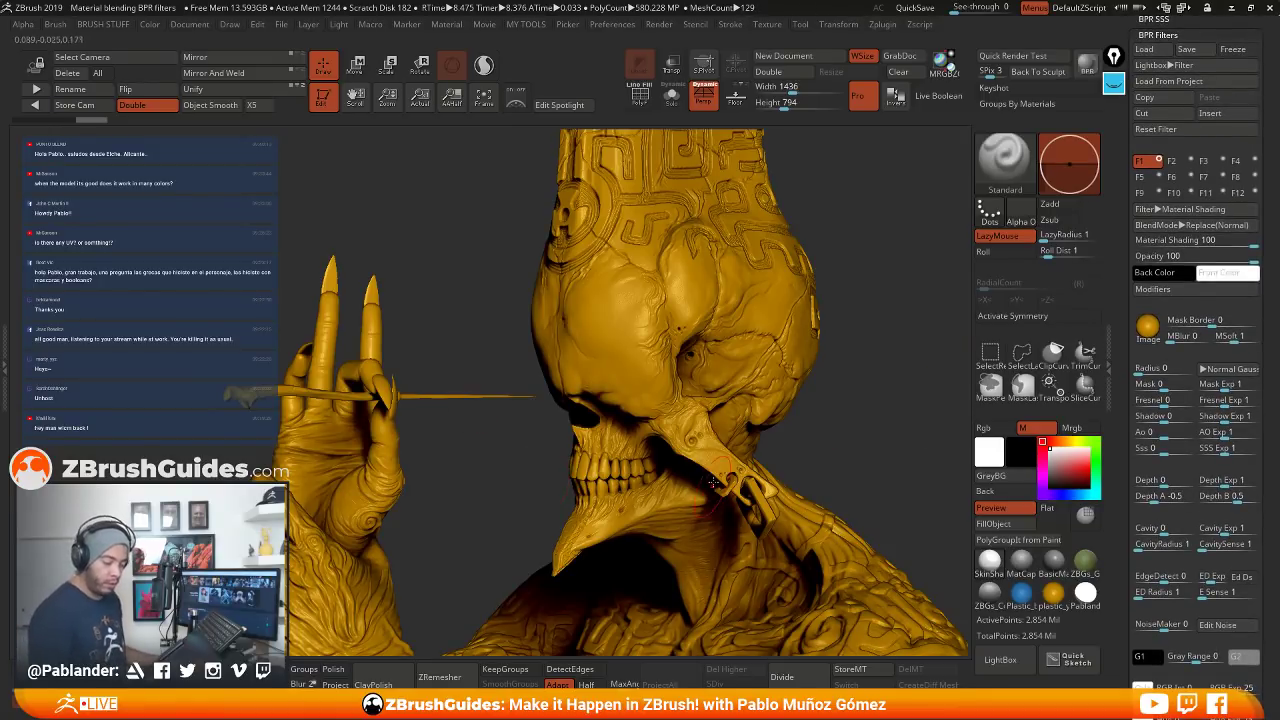
{"action": "scroll", "coordinate": [1264, 312], "scroll_direction": "down", "scroll_amount": 2}
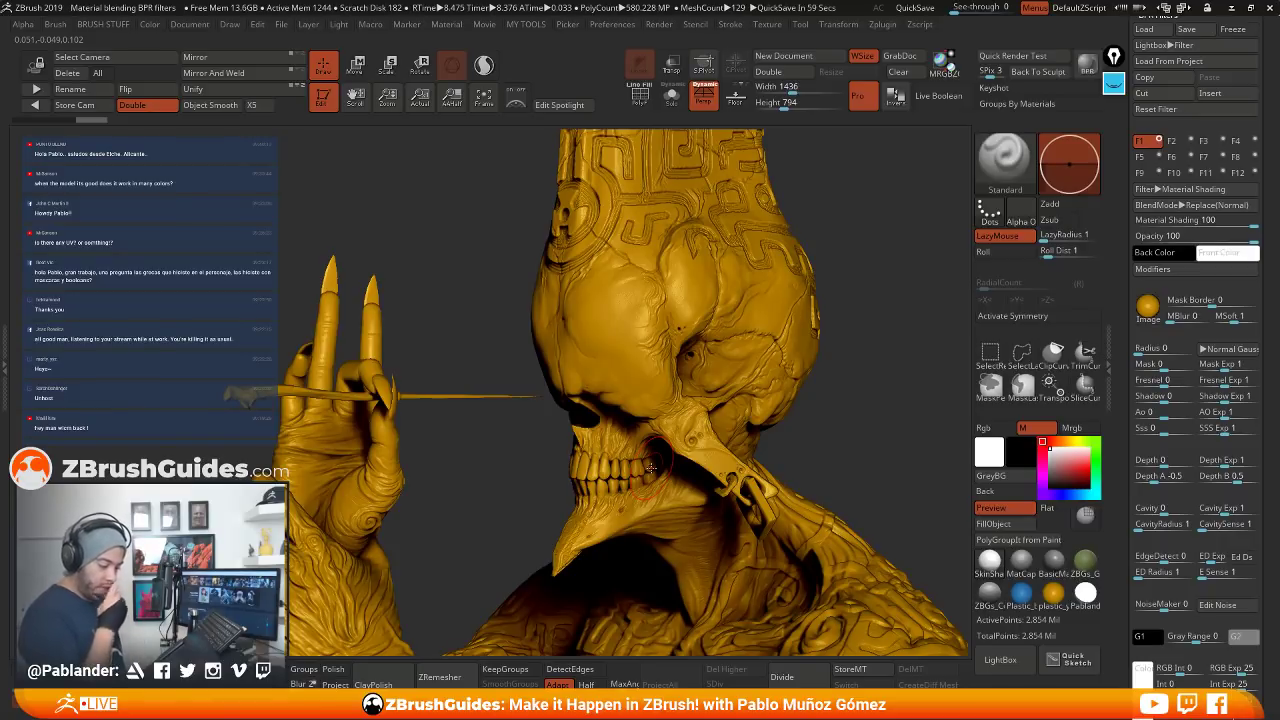
{"action": "left_click", "coordinate": [1159, 141]}
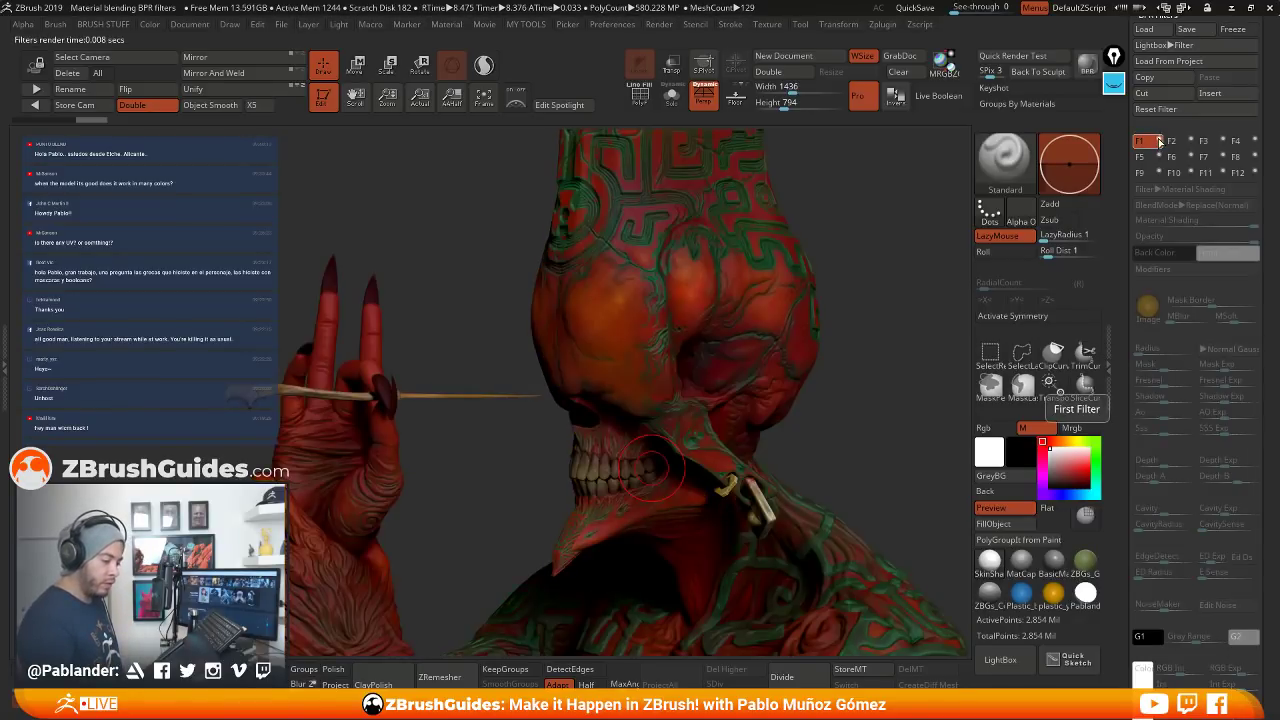
Clear the old screen annotations, outline the front lobe of the skull in yellow, and hide the annotation layer
{"action": "left_click", "coordinate": [1113, 56]}
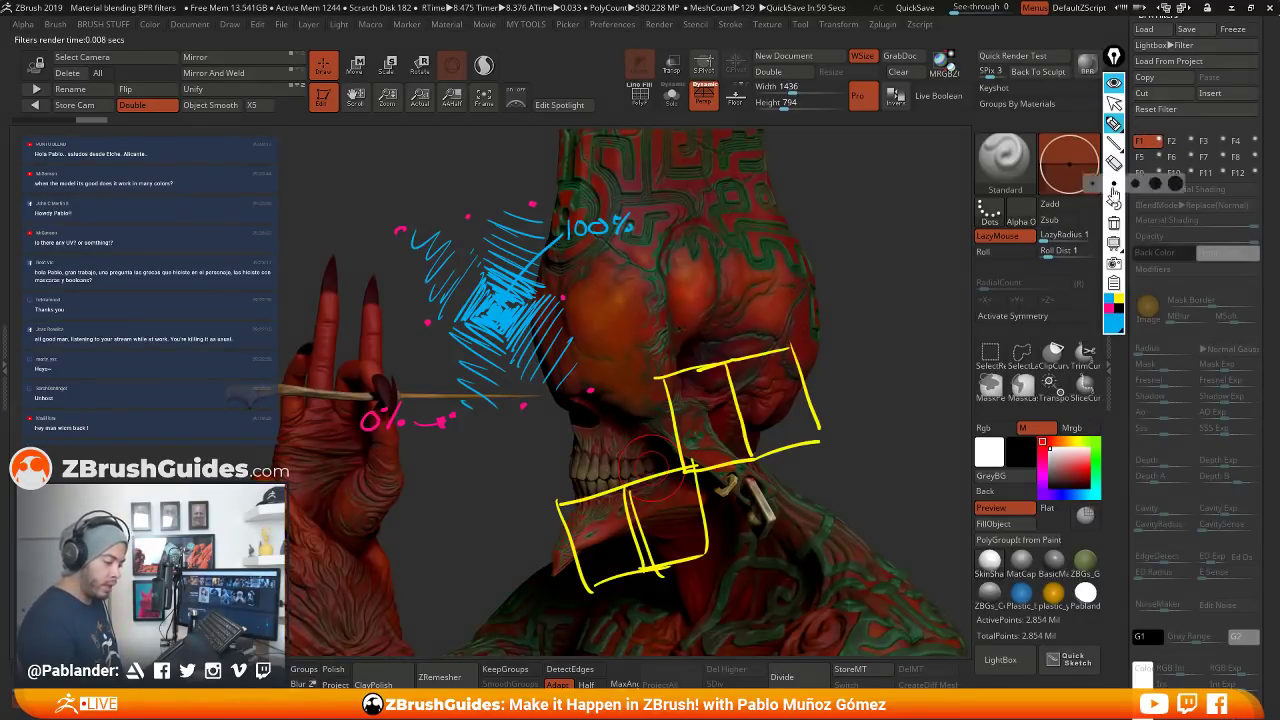
{"action": "left_click", "coordinate": [1114, 222]}
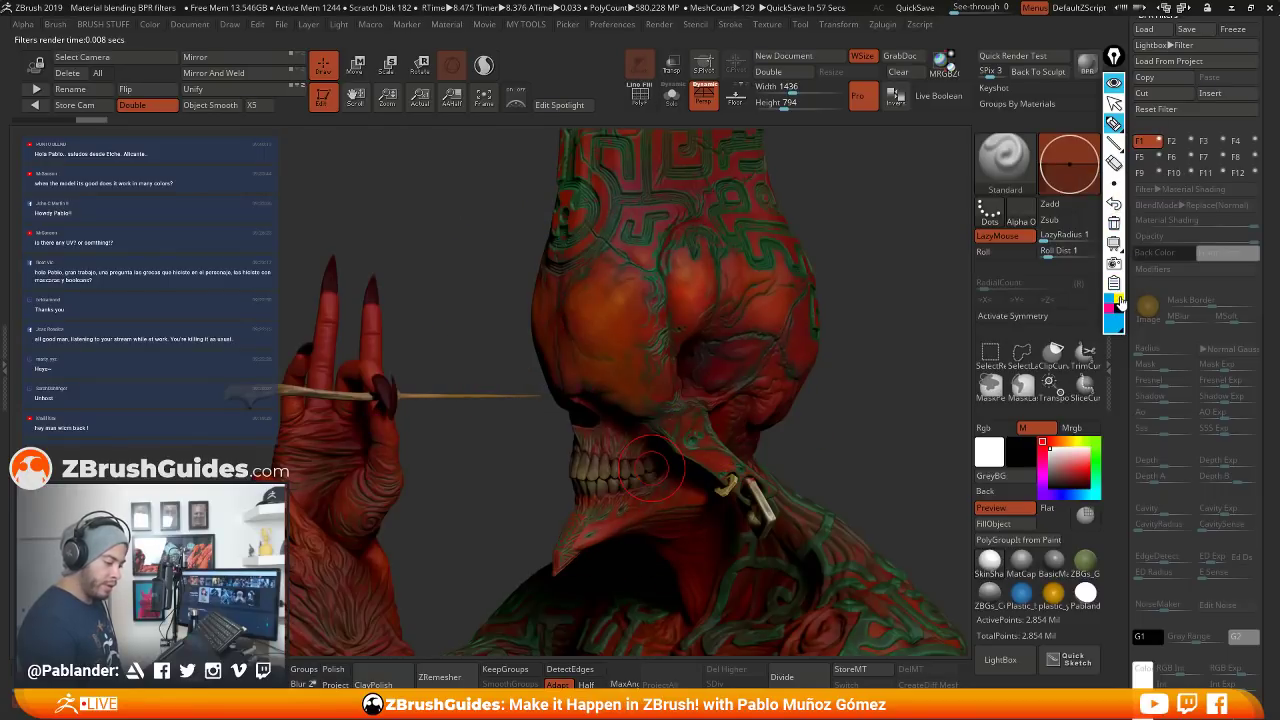
{"action": "left_click", "coordinate": [1112, 122]}
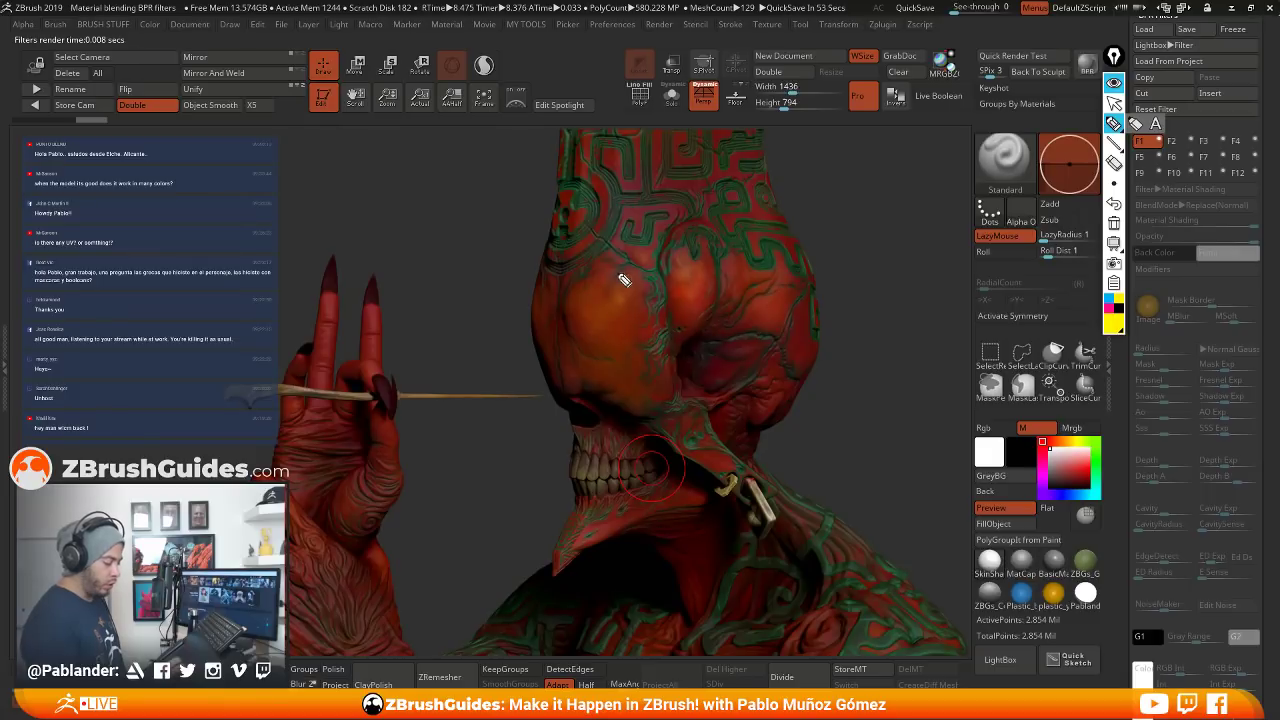
{"action": "mouse_move", "coordinate": [608, 247]}
{"action": "left_mouse_down"}
{"action": "mouse_move", "coordinate": [530, 355]}
{"action": "mouse_move", "coordinate": [658, 412]}
{"action": "mouse_move", "coordinate": [640, 272]}
{"action": "mouse_move", "coordinate": [607, 250]}
{"action": "left_mouse_up"}
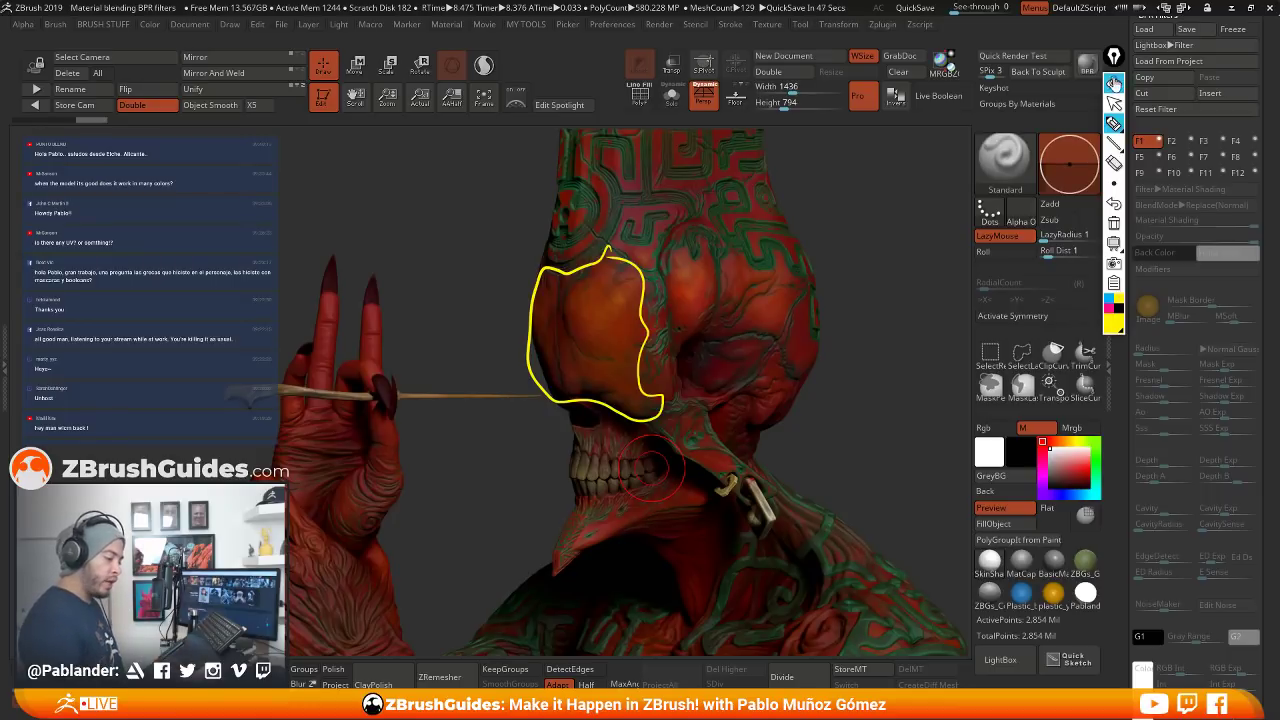
{"action": "left_click", "coordinate": [1113, 81]}
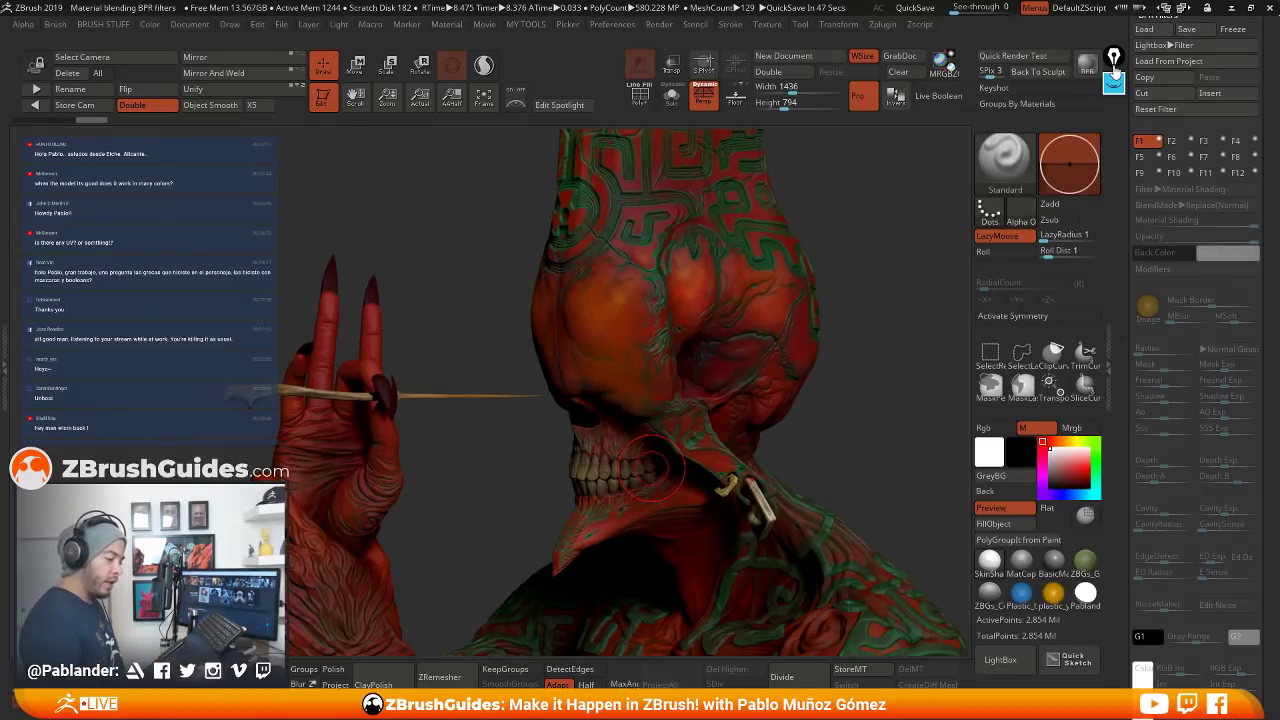
Turn on filter F2, change its type to Hue, and set the Hue strength to 100
{"action": "left_click", "coordinate": [1191, 141]}
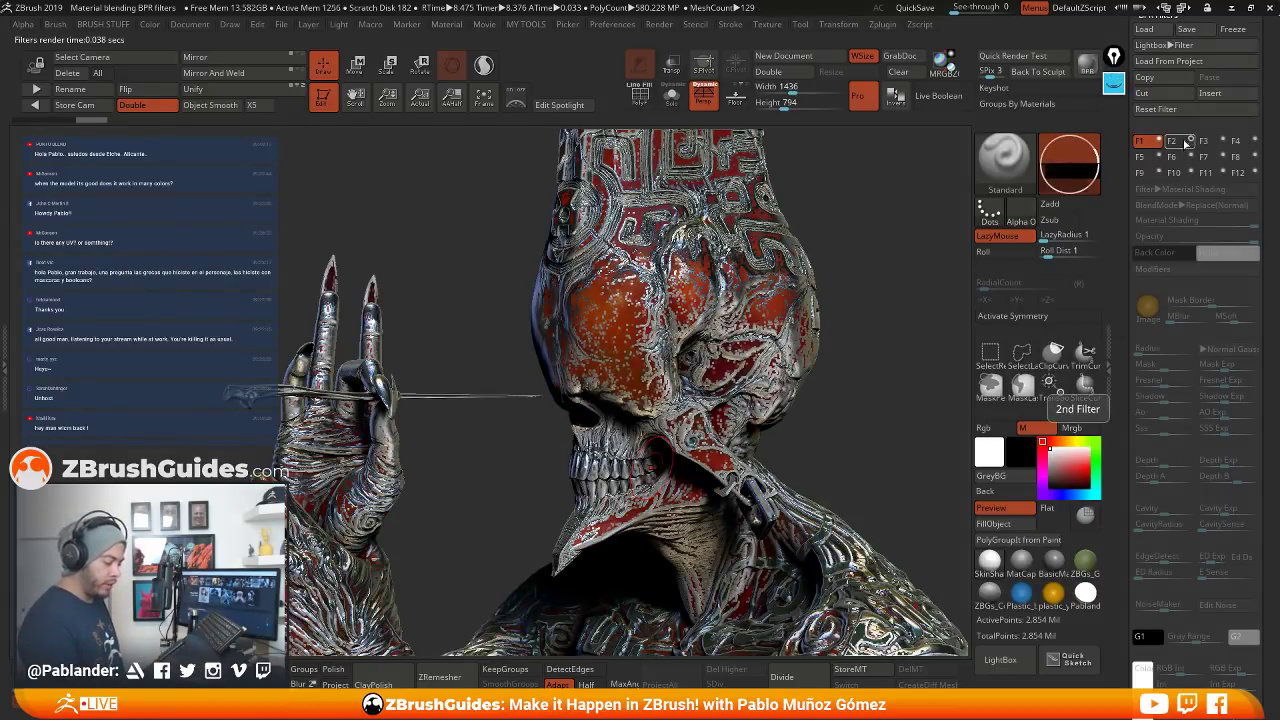
{"action": "left_click", "coordinate": [1178, 142]}
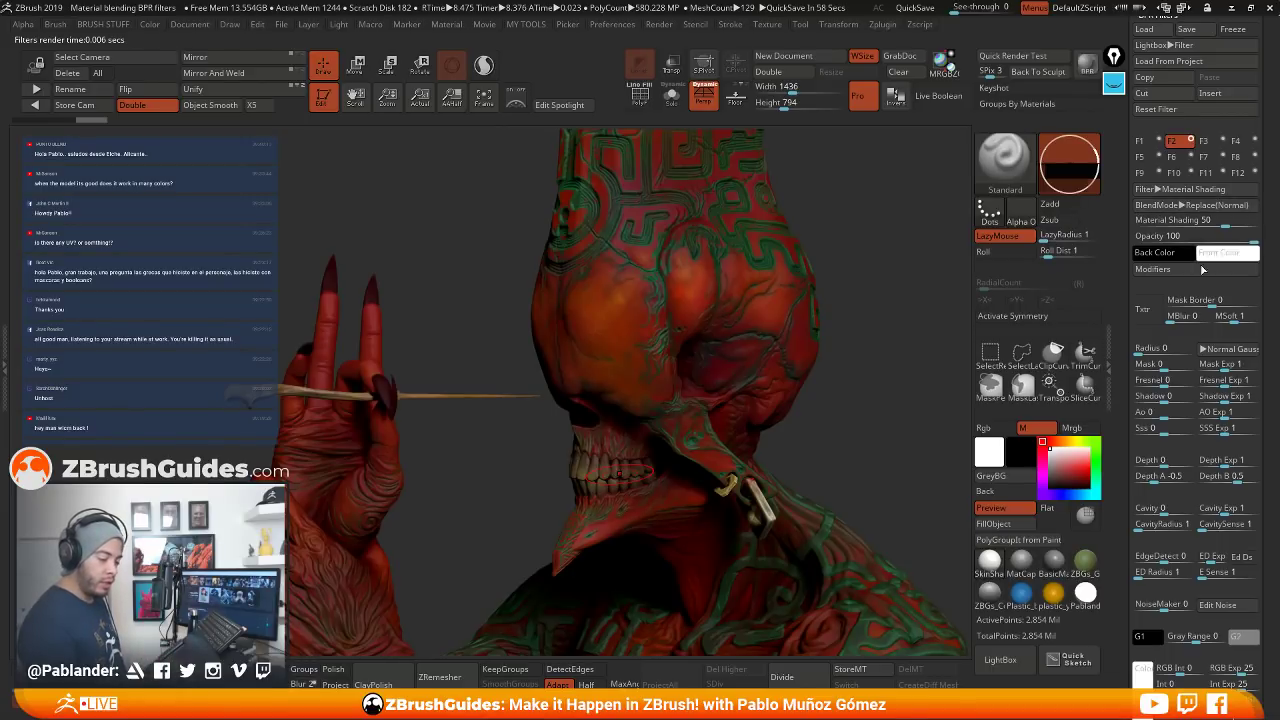
{"action": "left_click", "coordinate": [1184, 190]}
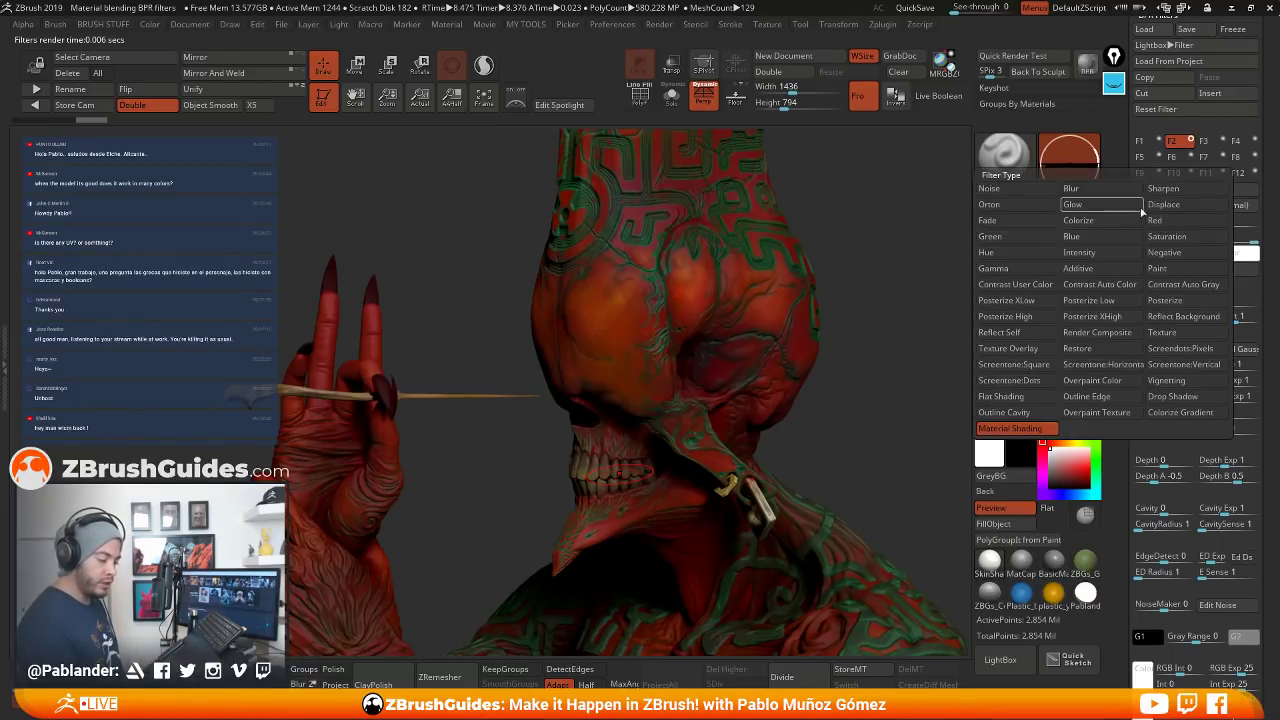
{"action": "left_click", "coordinate": [1007, 255]}
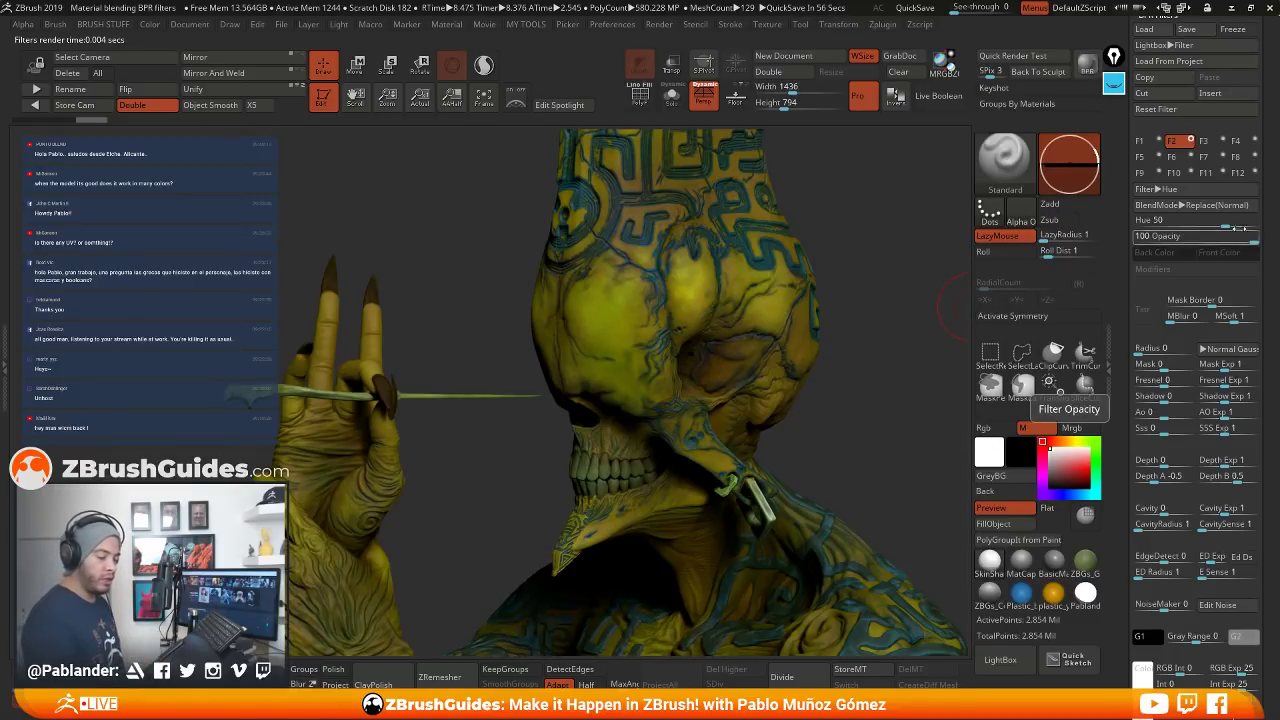
{"action": "left_click_drag", "start_coordinate": [1210, 219], "coordinate": [1253, 225]}
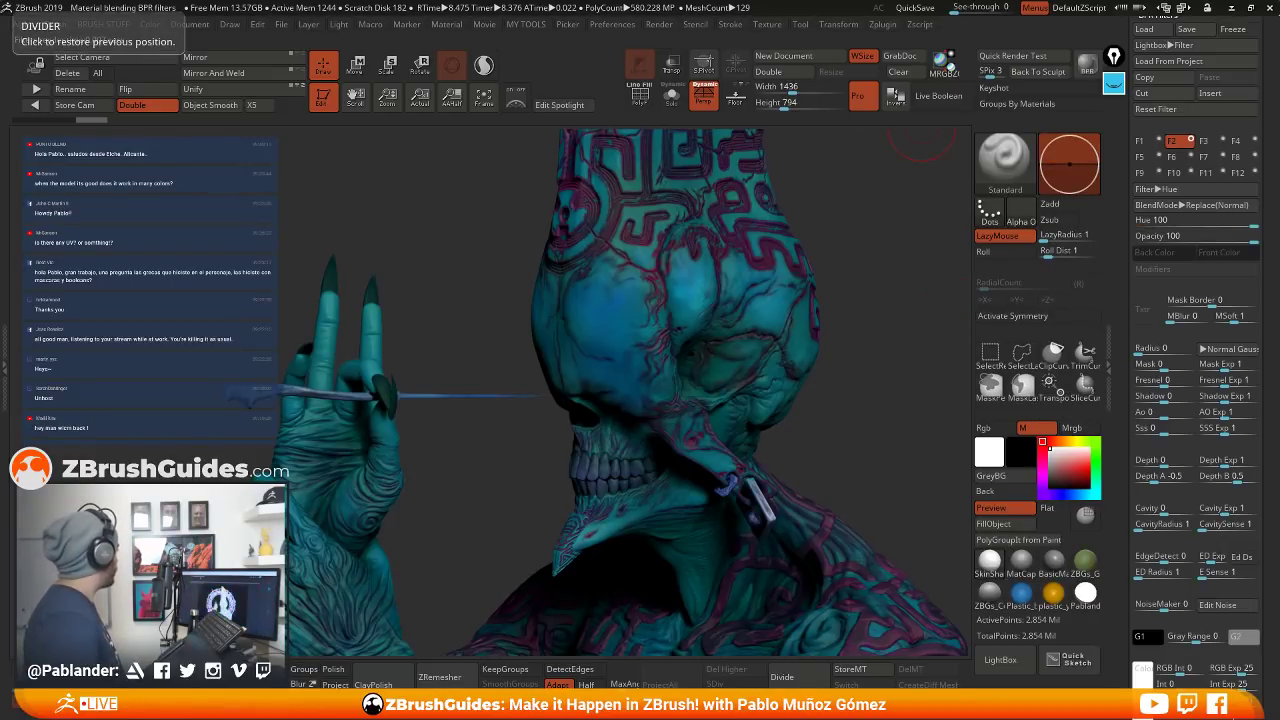
Switch to the browser, view the colour variants in the Leucotom Cavalier post, and return to ZBrush
{"action": "key", "text": "alt+Tab"}
{"action": "scroll", "coordinate": [630, 463], "scroll_direction": "down", "scroll_amount": 8}
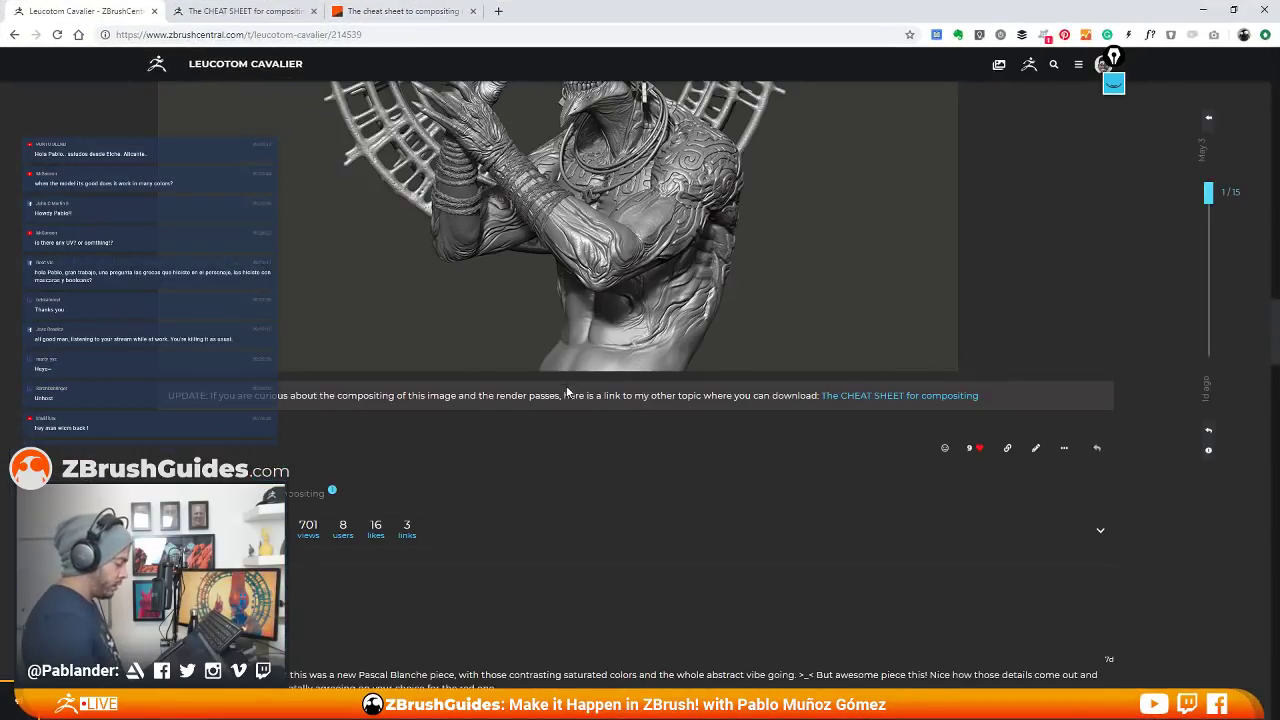
{"action": "scroll", "coordinate": [630, 463], "scroll_direction": "up", "scroll_amount": 5}
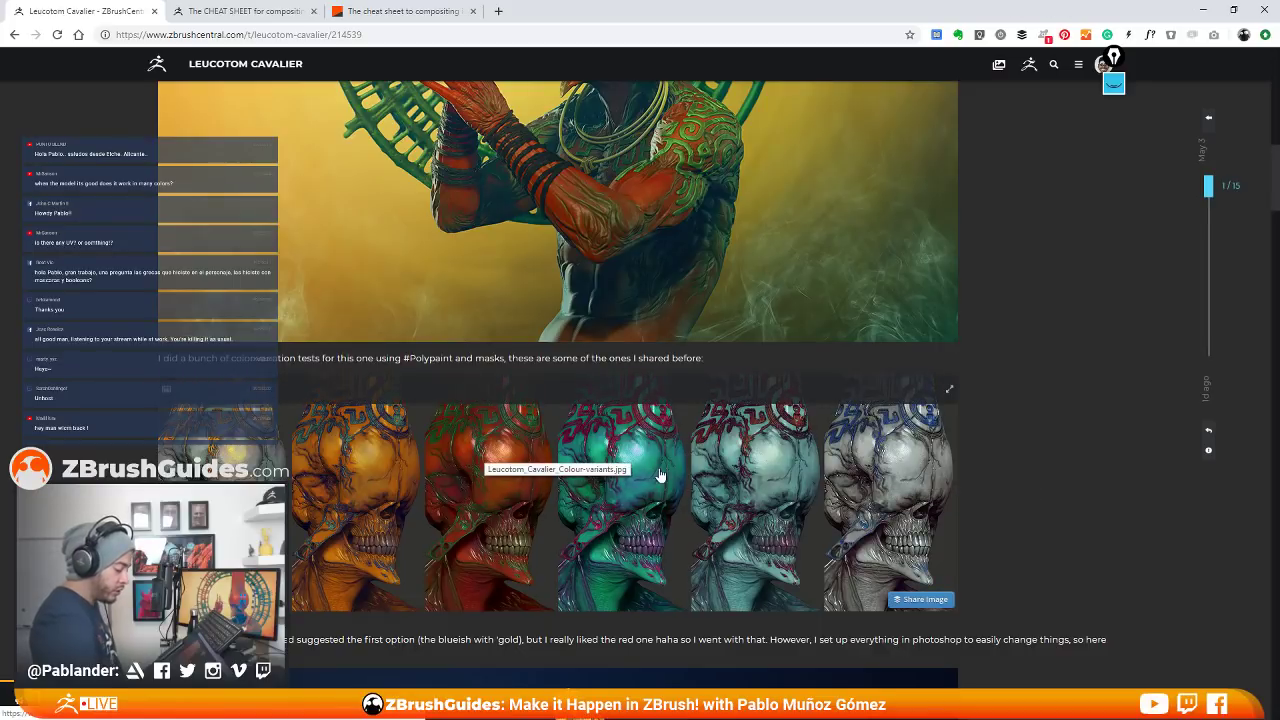
{"action": "left_click_drag", "start_coordinate": [749, 14], "coordinate": [0, 110]}
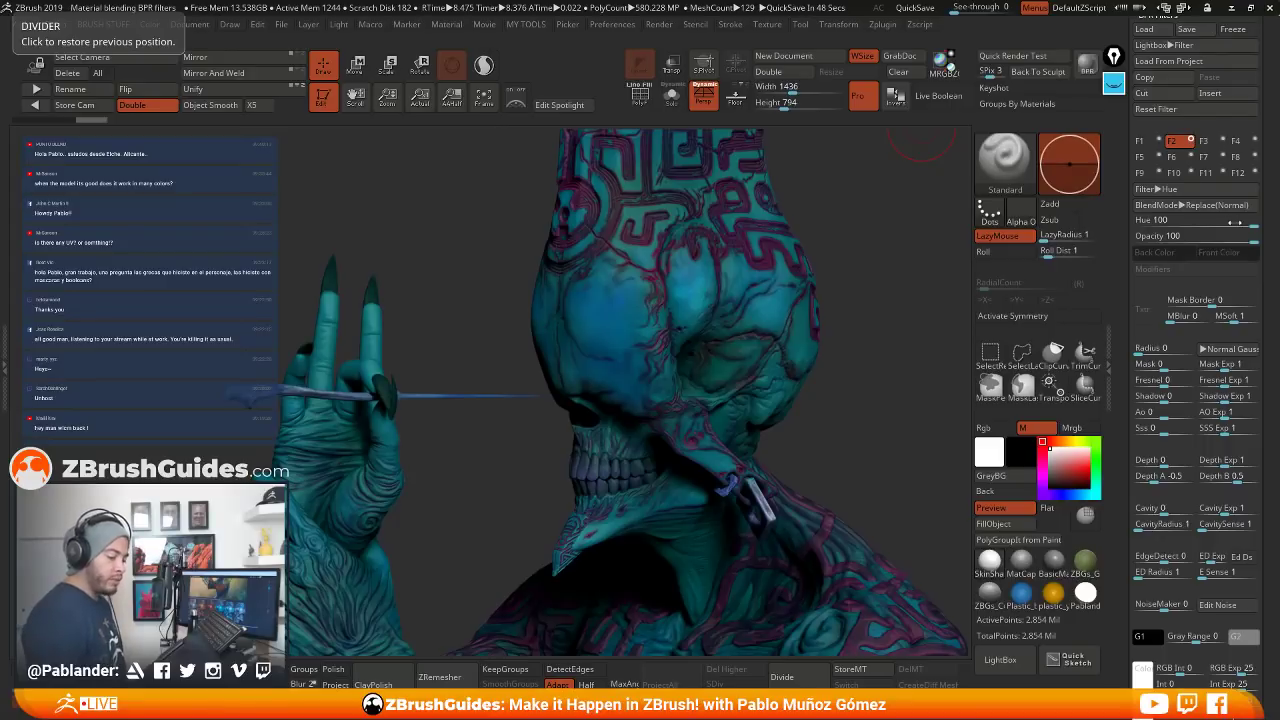
Try Hue strengths of 29, -3 and 100 for filter F2, and settle on 66
{"action": "left_click_drag", "start_coordinate": [1236, 220], "coordinate": [1190, 221]}
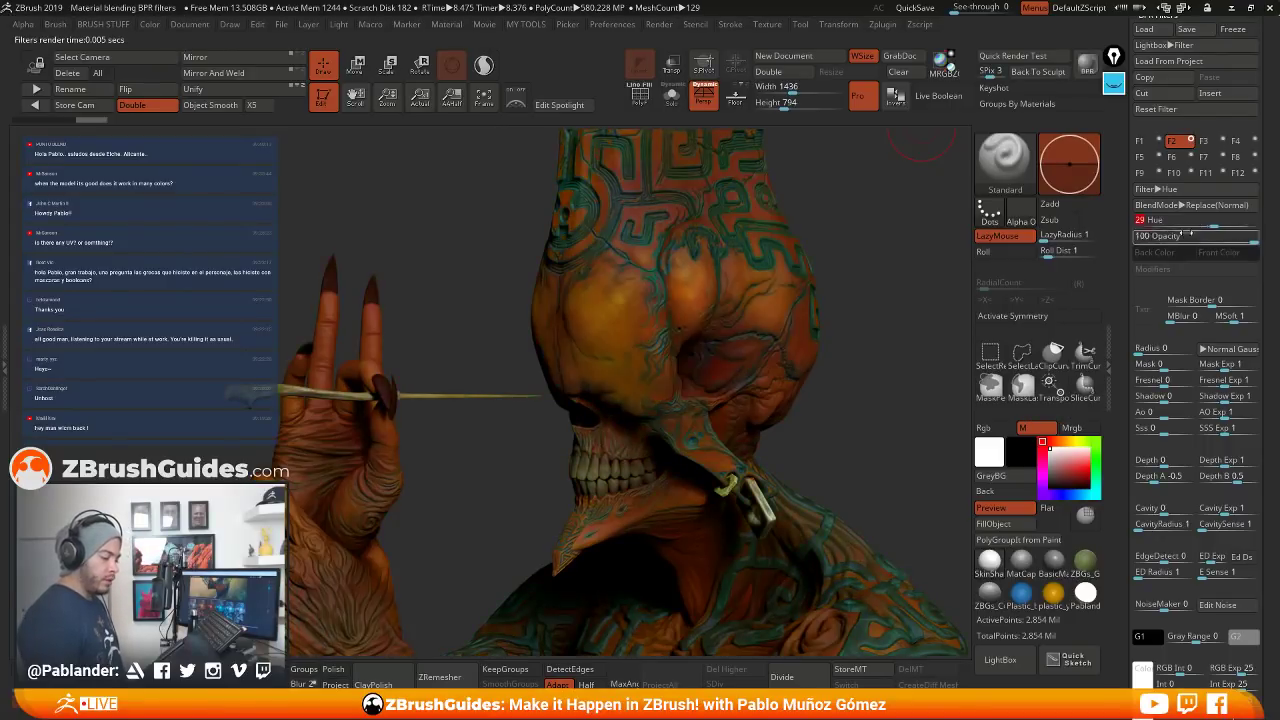
{"action": "left_click", "coordinate": [1194, 219]}
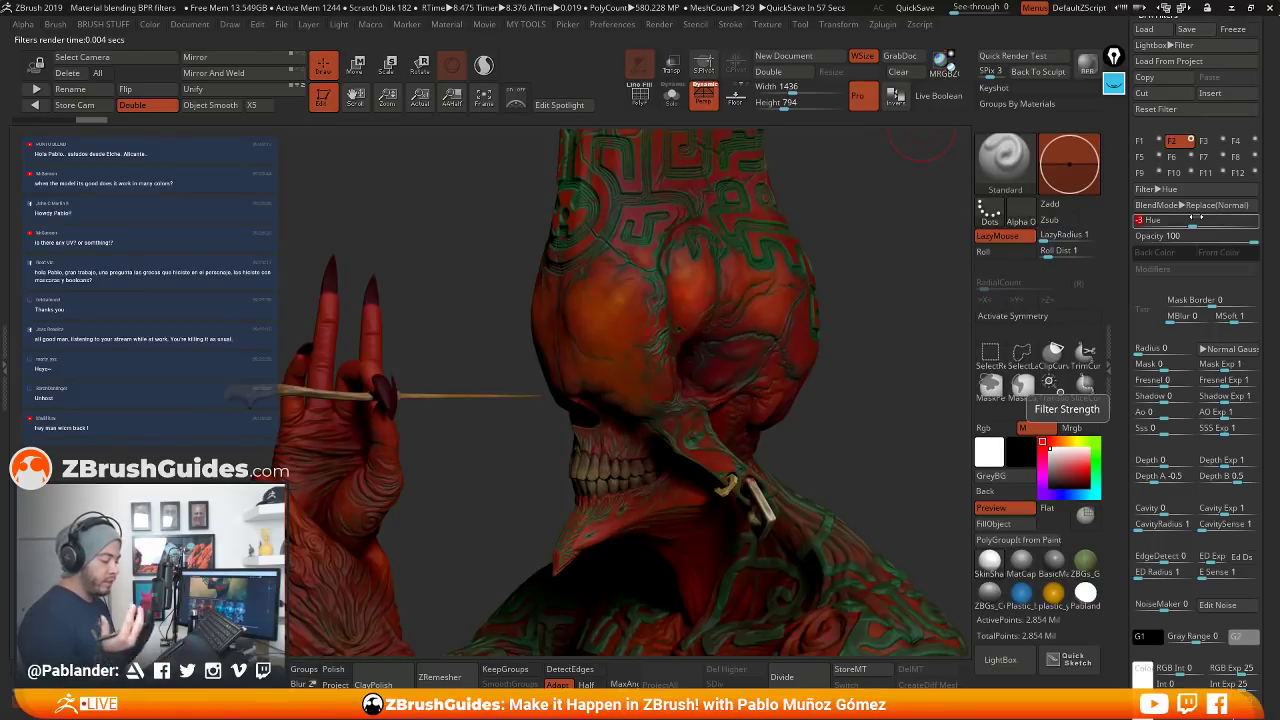
{"action": "left_click", "coordinate": [1256, 221]}
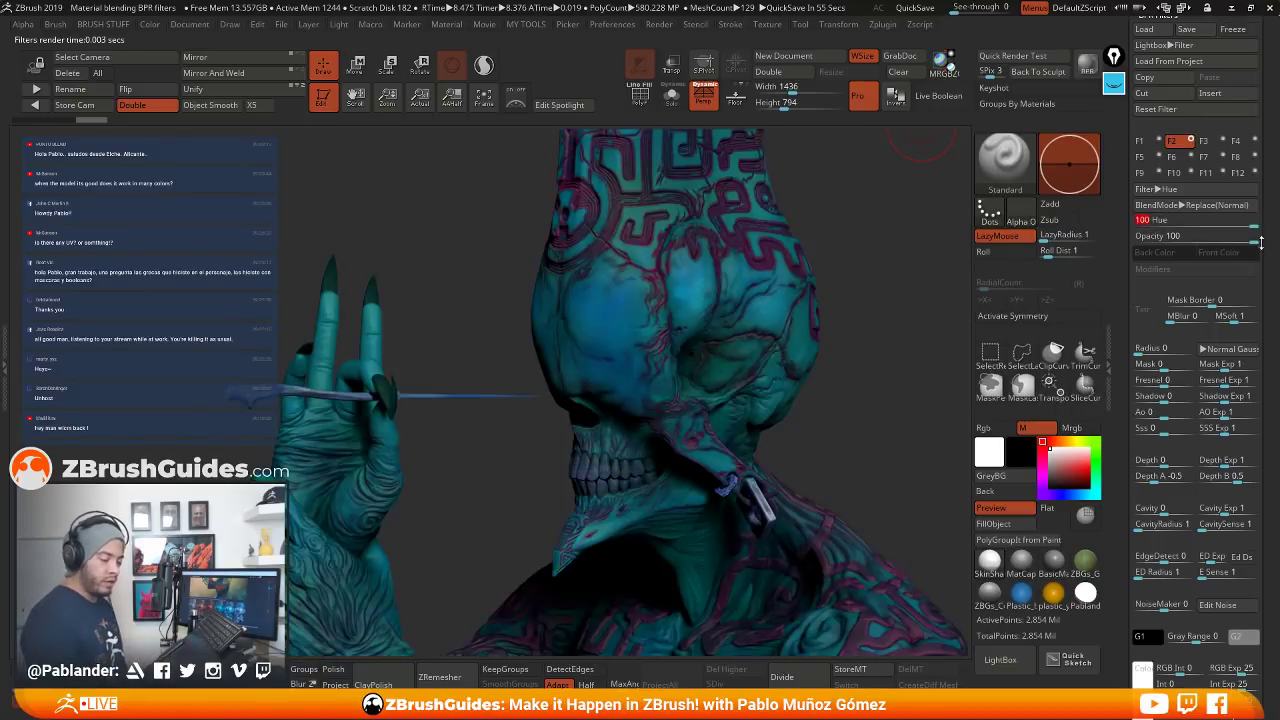
{"action": "left_click", "coordinate": [1219, 221]}
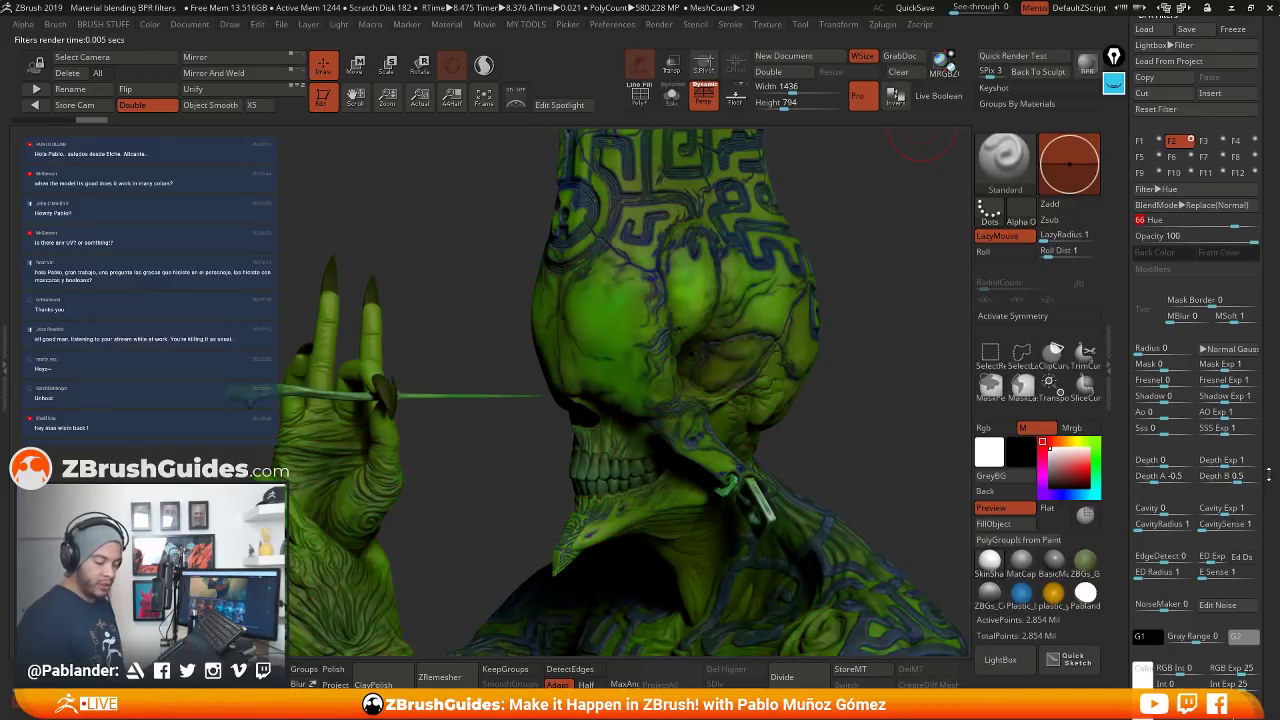
{"action": "scroll", "coordinate": [1132, 574], "scroll_direction": "down", "scroll_amount": 5}
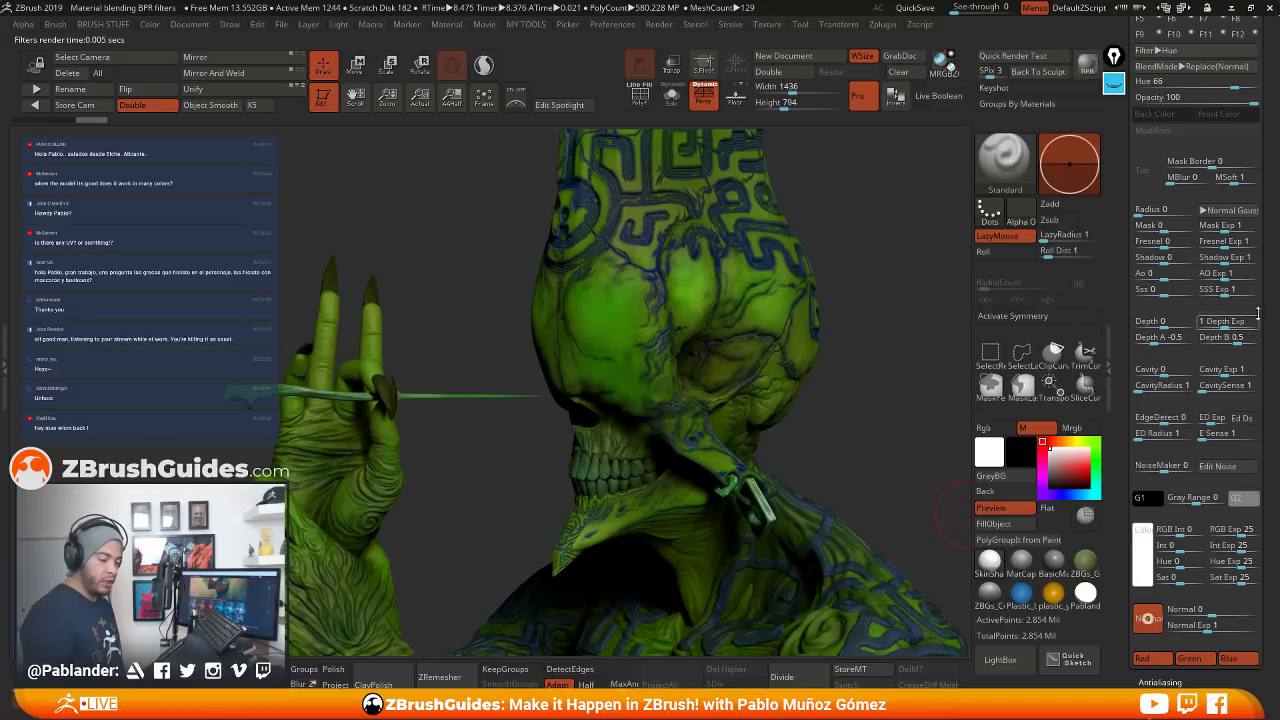
{"action": "scroll", "coordinate": [1195, 320], "scroll_direction": "up", "scroll_amount": 10}
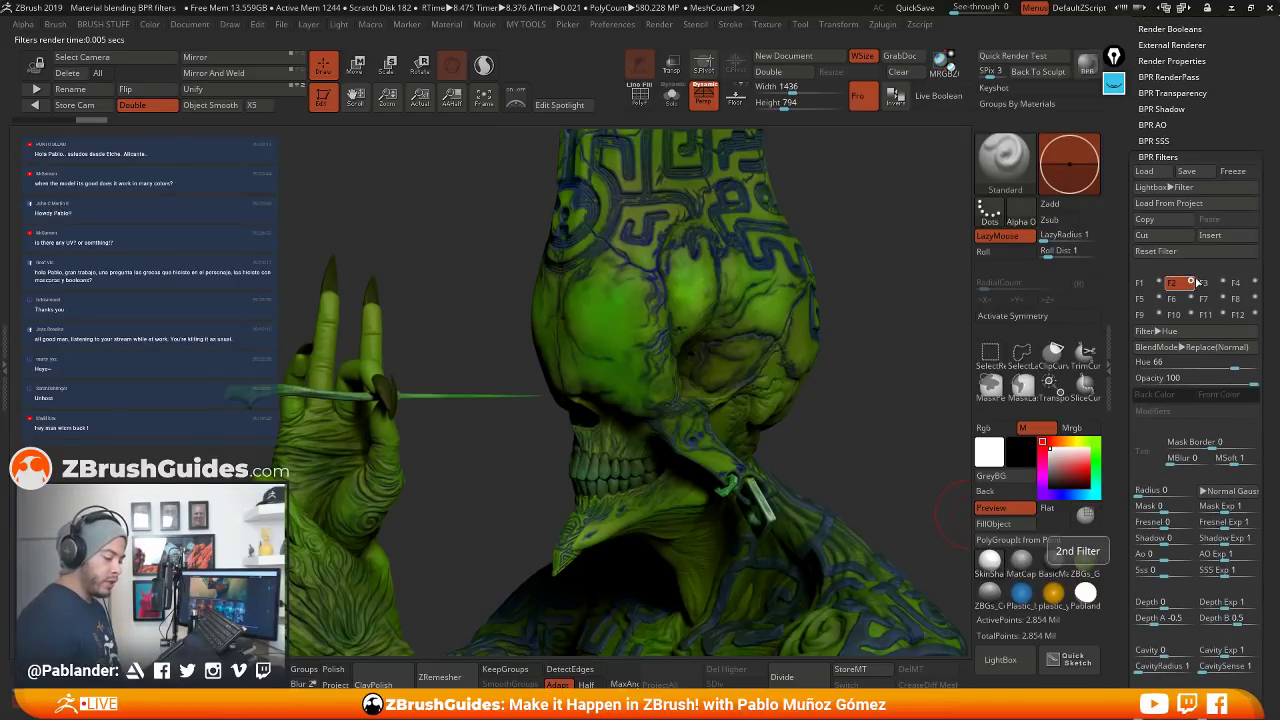
Turn off filter F2, keep F1 active, and bring up F1's colour mask settings
{"action": "left_click", "coordinate": [1190, 283]}
{"action": "left_click", "coordinate": [1159, 283]}
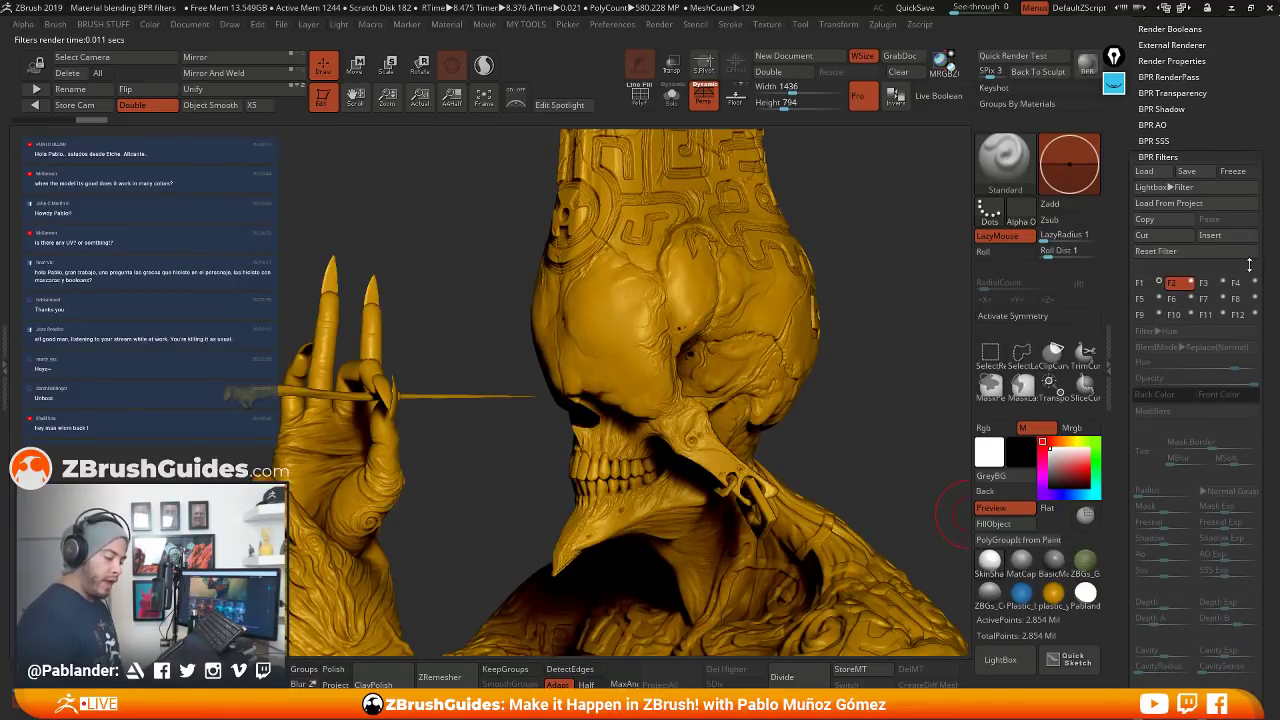
{"action": "left_click_drag", "start_coordinate": [1265, 260], "coordinate": [1263, 128]}
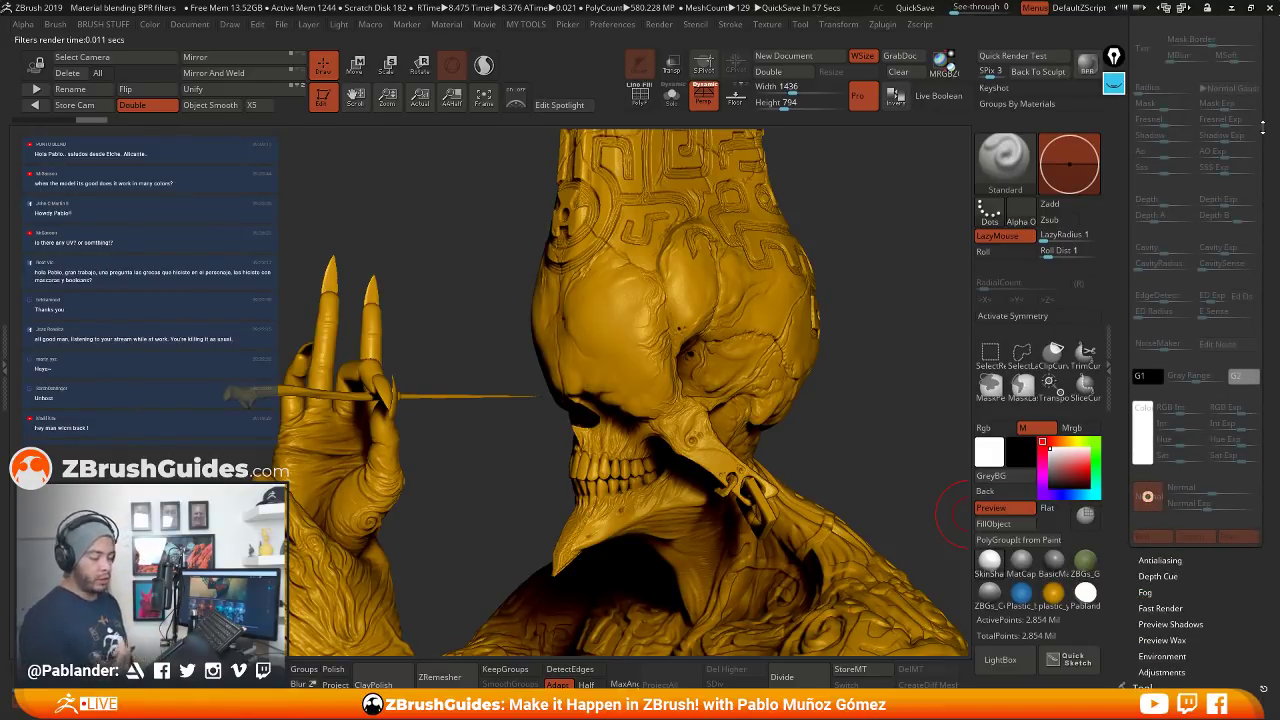
{"action": "left_click_drag", "start_coordinate": [1124, 233], "coordinate": [1124, 328]}
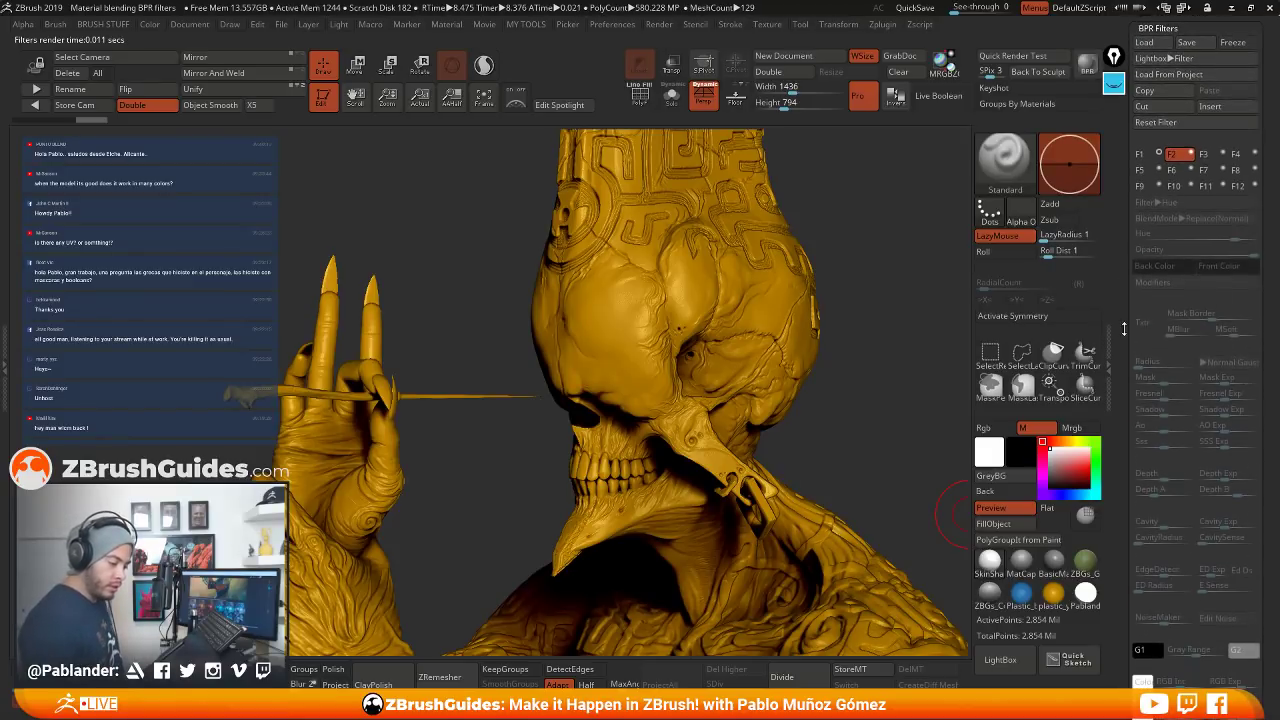
{"action": "left_click", "coordinate": [1146, 156]}
{"action": "left_click_drag", "start_coordinate": [1124, 372], "coordinate": [1124, 296]}
{"action": "left_click_drag", "start_coordinate": [1125, 428], "coordinate": [1125, 321]}
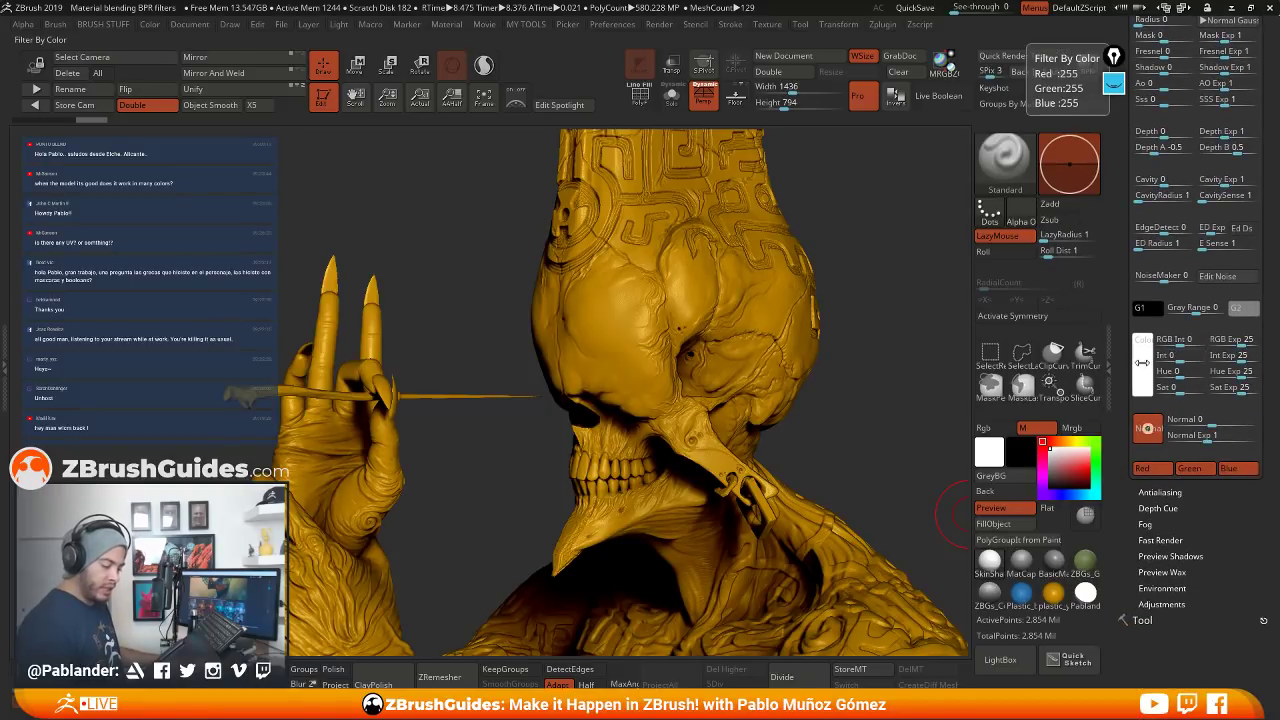
Sample a red-orange colour from the front of the skull as F1's filter colour and set RGB Int to 12
{"action": "left_click_drag", "start_coordinate": [1144, 358], "coordinate": [648, 306]}
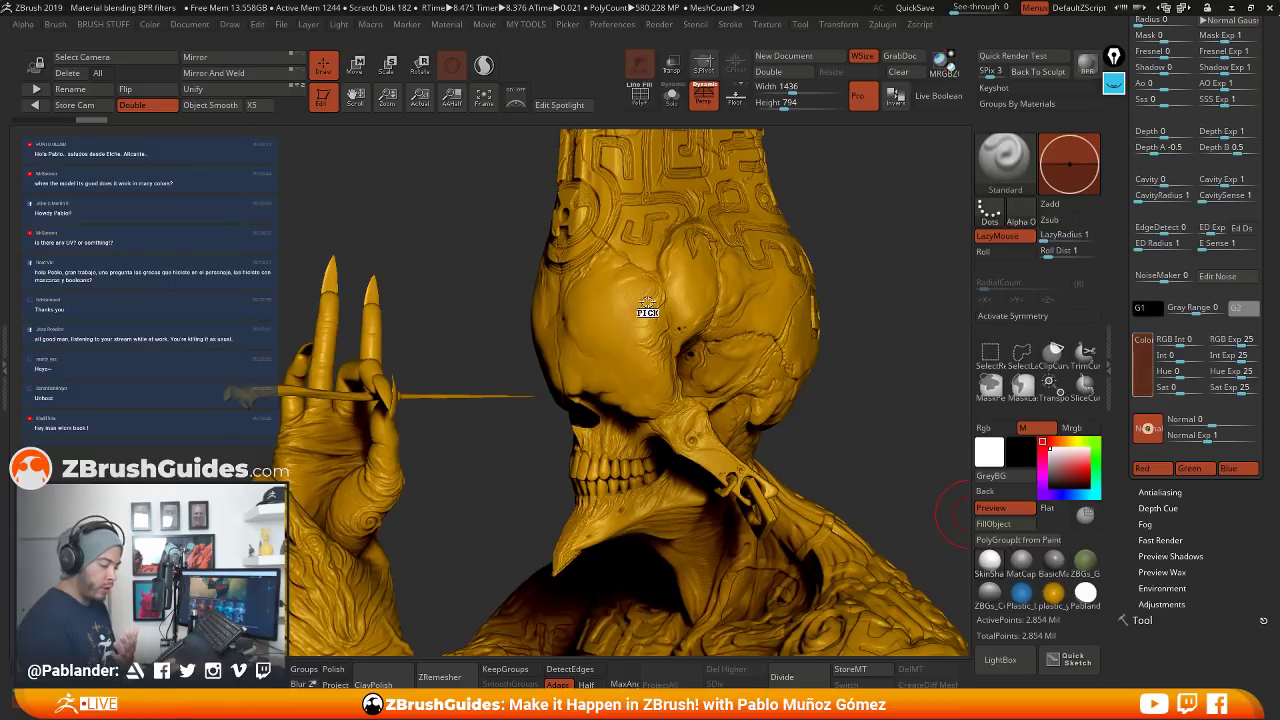
{"action": "mouse_move", "coordinate": [676, 224]}
{"action": "left_mouse_down"}
{"action": "mouse_move", "coordinate": [643, 206]}
{"action": "mouse_move", "coordinate": [631, 322]}
{"action": "mouse_move", "coordinate": [615, 326]}
{"action": "mouse_move", "coordinate": [624, 319]}
{"action": "left_mouse_up"}
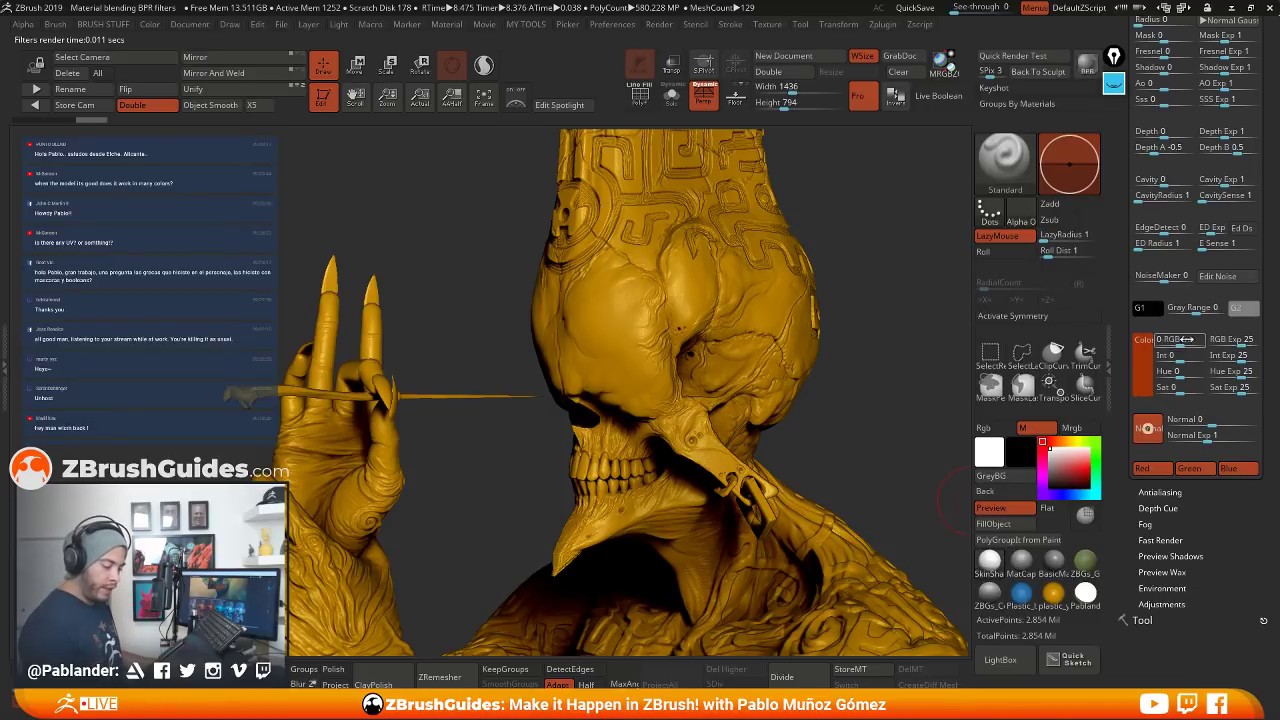
{"action": "mouse_move", "coordinate": [1186, 339]}
{"action": "left_mouse_down"}
{"action": "mouse_move", "coordinate": [1203, 342]}
{"action": "mouse_move", "coordinate": [1183, 342]}
{"action": "left_mouse_up"}
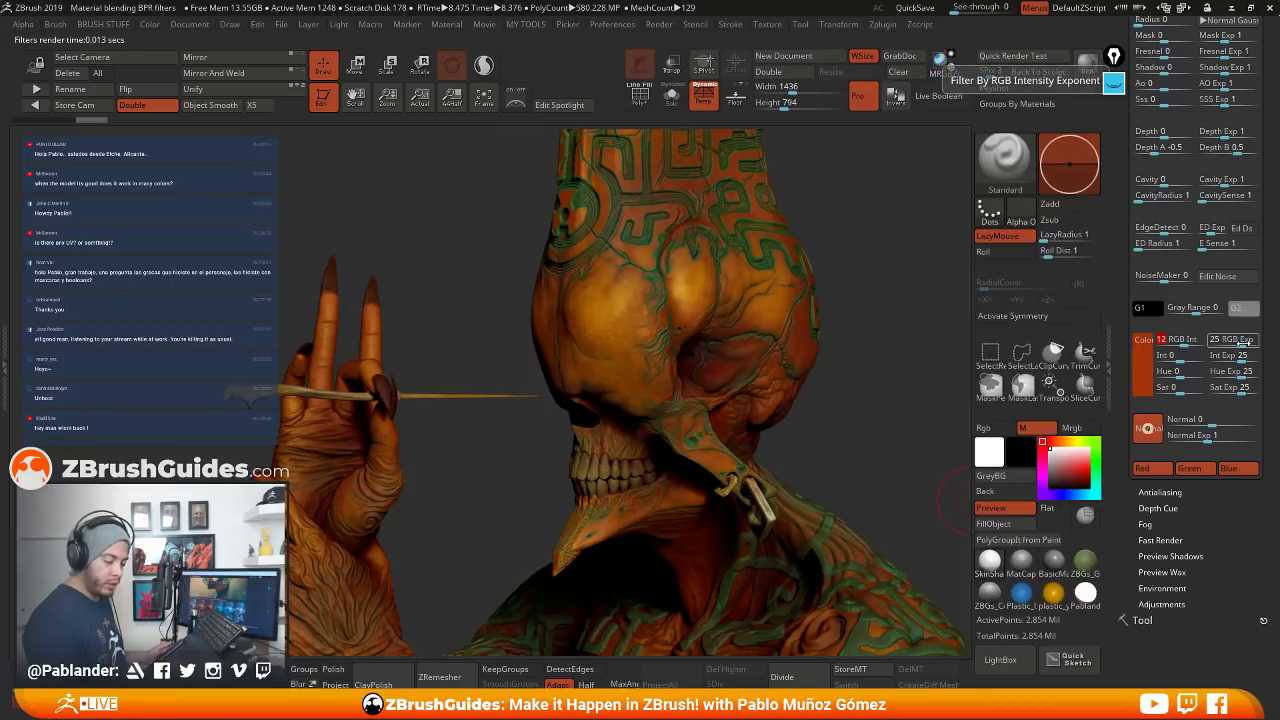
Try RGB Exp of about 39 and Int of 100 for F1, and settle on RGB Int 2, RGB Exp 71.4 and Int 9
{"action": "left_click_drag", "start_coordinate": [1241, 341], "coordinate": [1230, 341]}
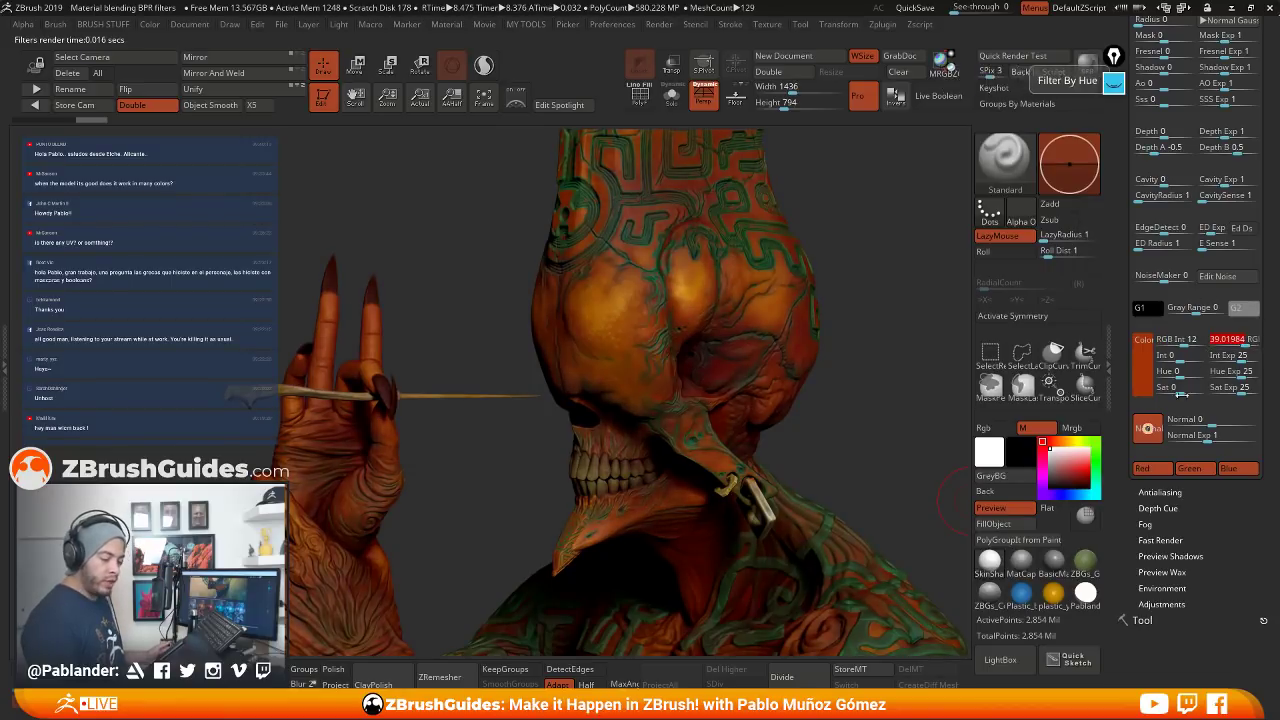
{"action": "mouse_move", "coordinate": [1178, 375]}
{"action": "left_mouse_down"}
{"action": "mouse_move", "coordinate": [1196, 374]}
{"action": "mouse_move", "coordinate": [1183, 374]}
{"action": "mouse_move", "coordinate": [1183, 355]}
{"action": "left_mouse_up"}
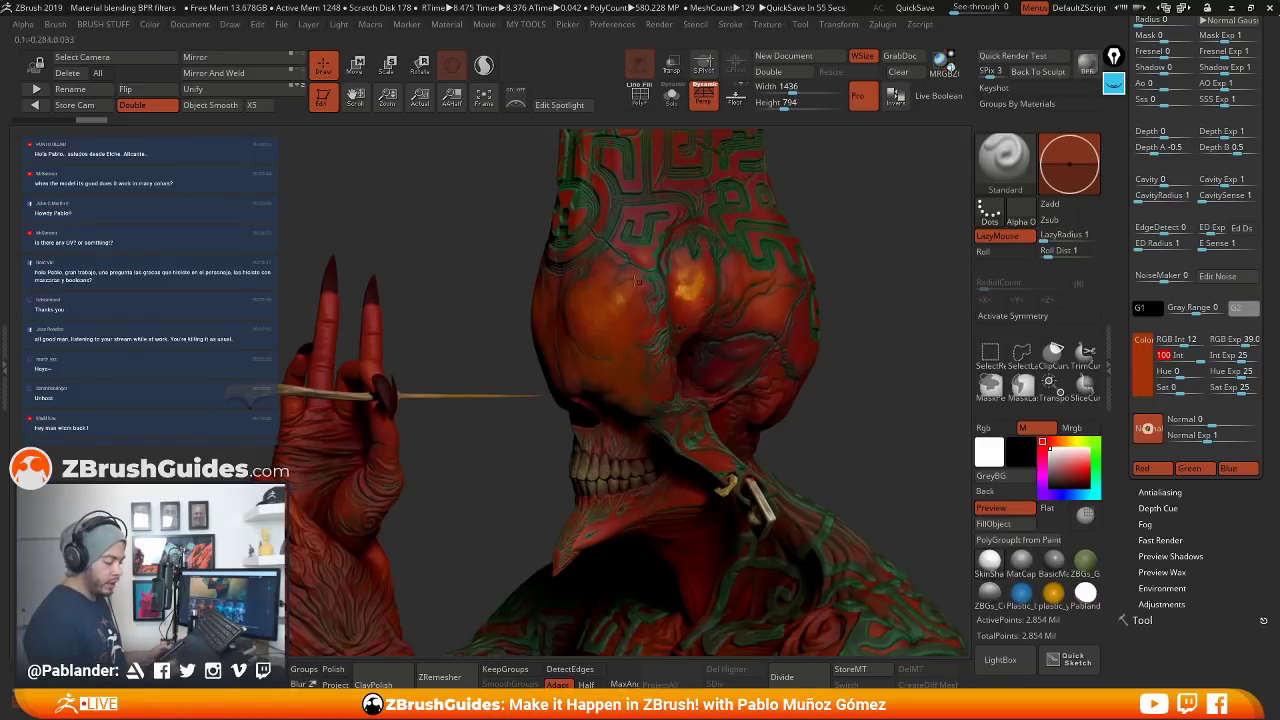
{"action": "mouse_move", "coordinate": [1176, 357]}
{"action": "left_mouse_down"}
{"action": "mouse_move", "coordinate": [1190, 357]}
{"action": "mouse_move", "coordinate": [1180, 390]}
{"action": "mouse_move", "coordinate": [1213, 388]}
{"action": "mouse_move", "coordinate": [1158, 389]}
{"action": "mouse_move", "coordinate": [1183, 390]}
{"action": "mouse_move", "coordinate": [1181, 342]}
{"action": "mouse_move", "coordinate": [1253, 341]}
{"action": "mouse_move", "coordinate": [1180, 342]}
{"action": "left_mouse_up"}
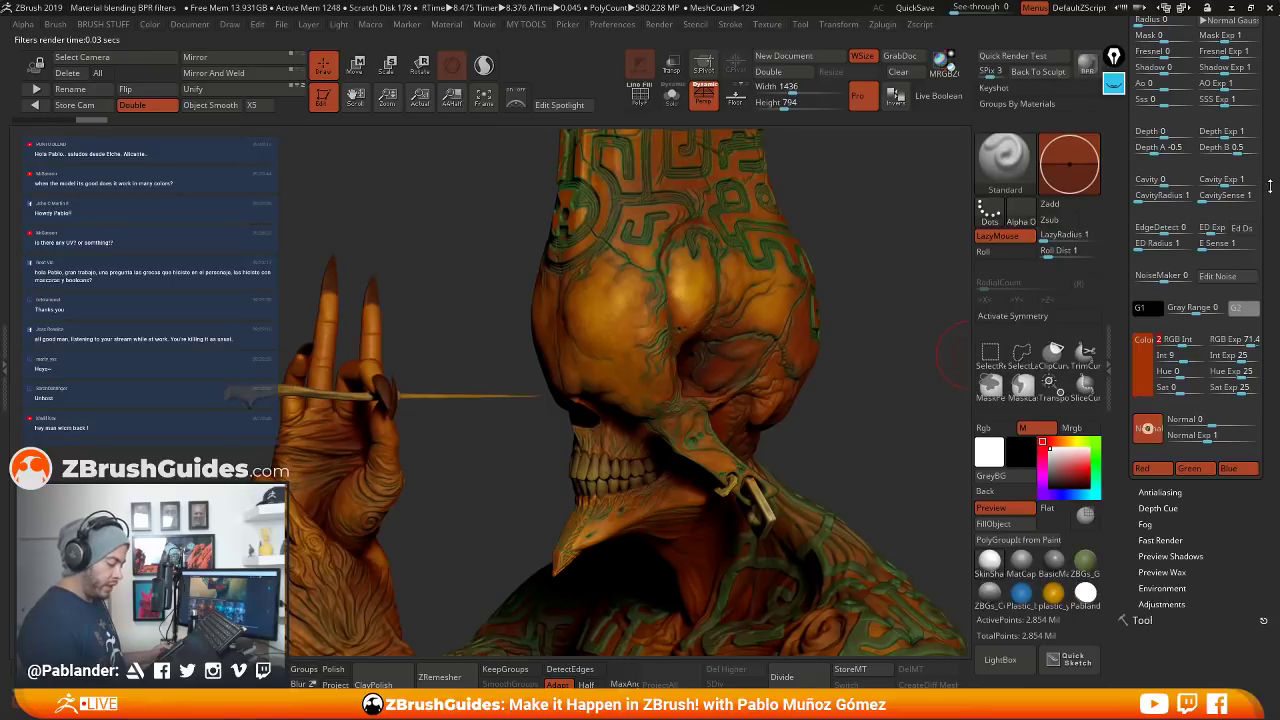
Toggle filter F1 off and on repeatedly to compare the colour-masked material blending on the skull, and leave it on
{"action": "scroll", "coordinate": [1150, 300], "scroll_direction": "up", "scroll_amount": 5}
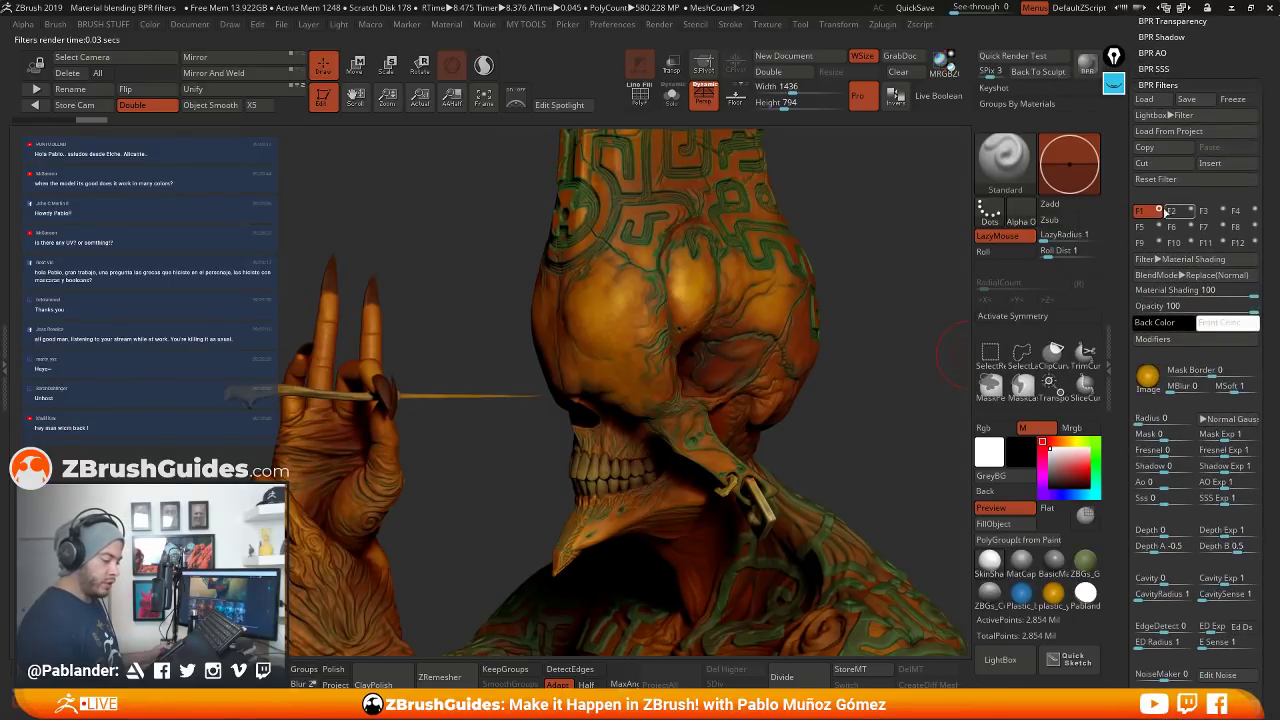
{"action": "left_click", "coordinate": [1159, 211]}
{"action": "left_click", "coordinate": [1159, 211]}
{"action": "left_click", "coordinate": [1159, 211]}
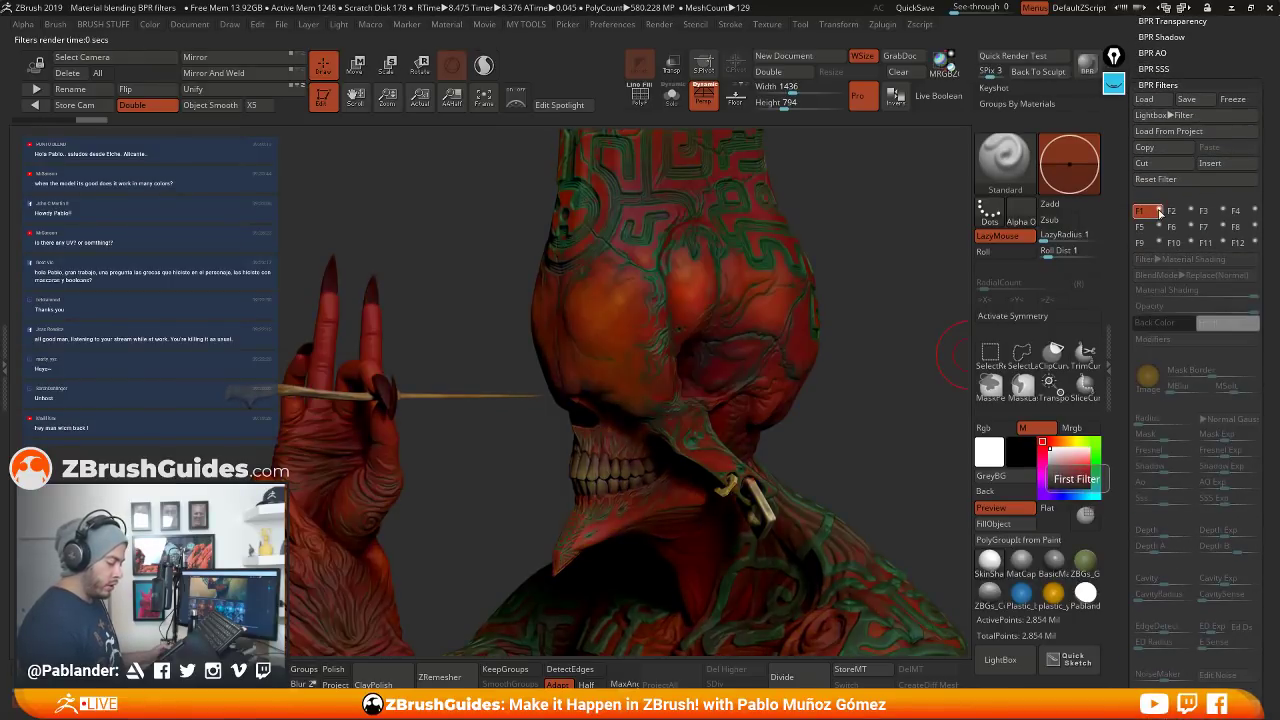
{"action": "left_click", "coordinate": [1159, 211]}
{"action": "left_click", "coordinate": [1159, 211]}
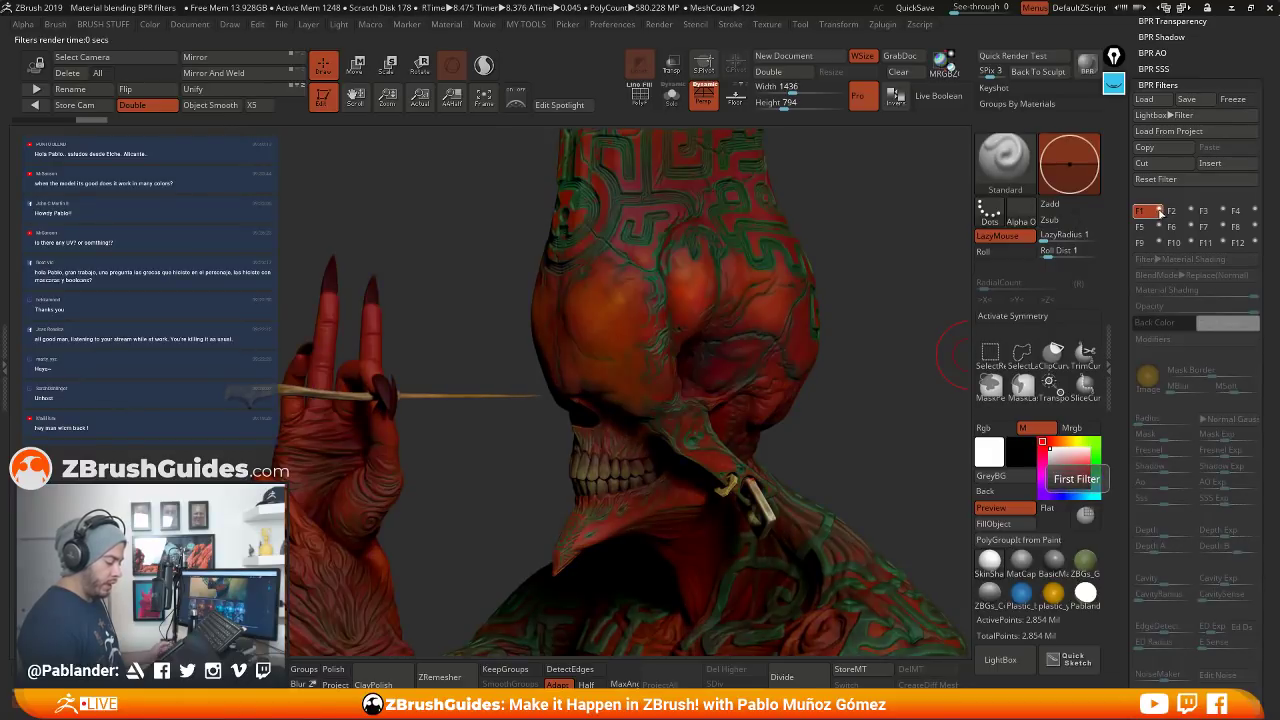
{"action": "left_click", "coordinate": [1159, 211]}
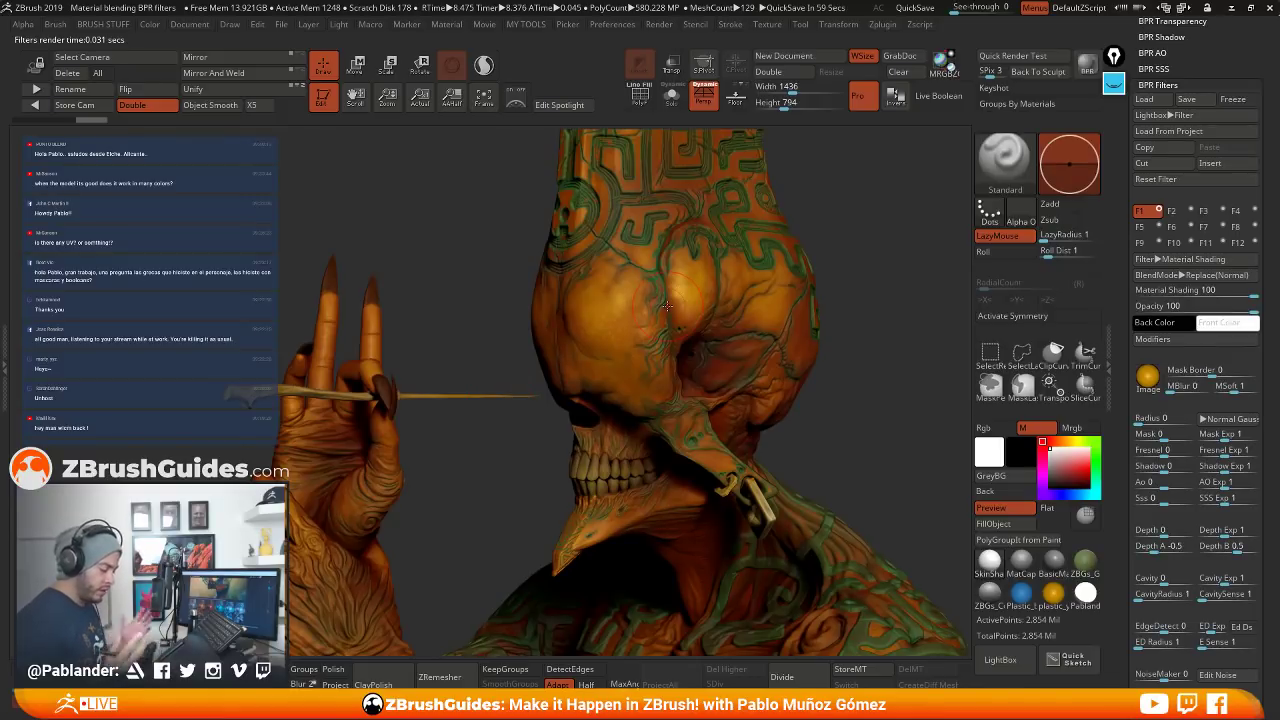
{"action": "left_click", "coordinate": [1159, 211]}
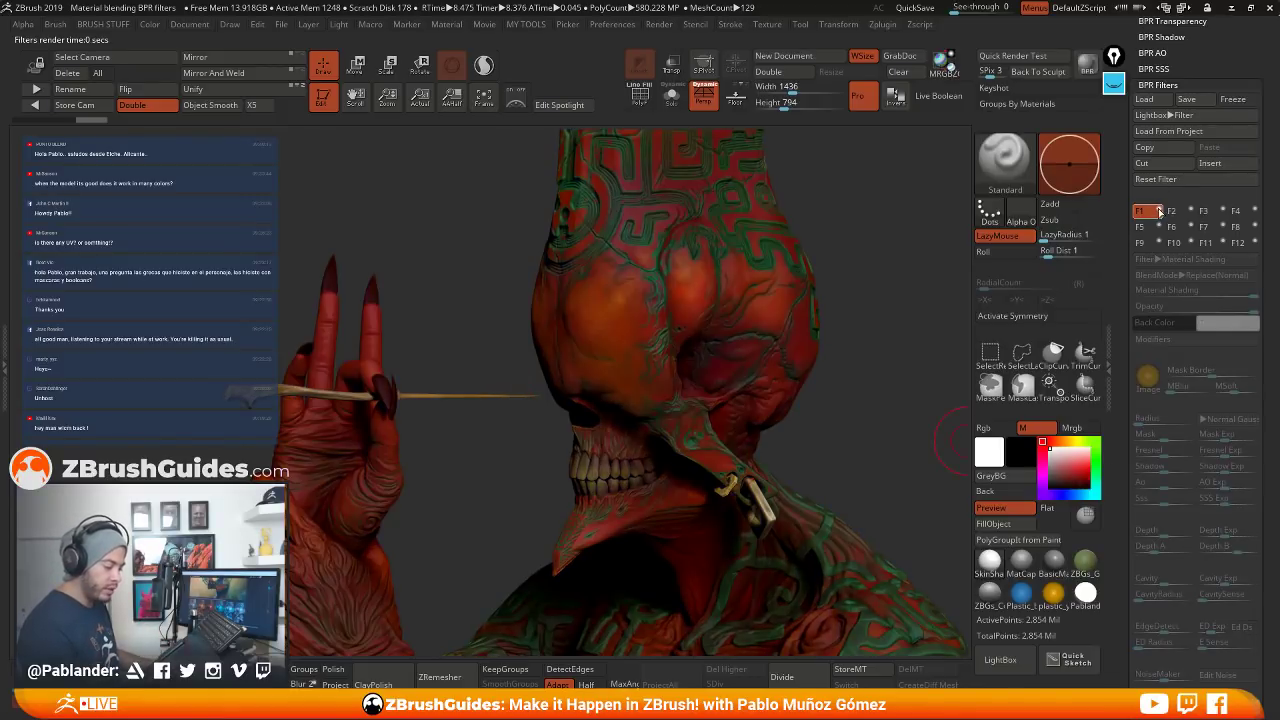
{"action": "left_click", "coordinate": [1159, 211]}
{"action": "left_click", "coordinate": [1159, 211]}
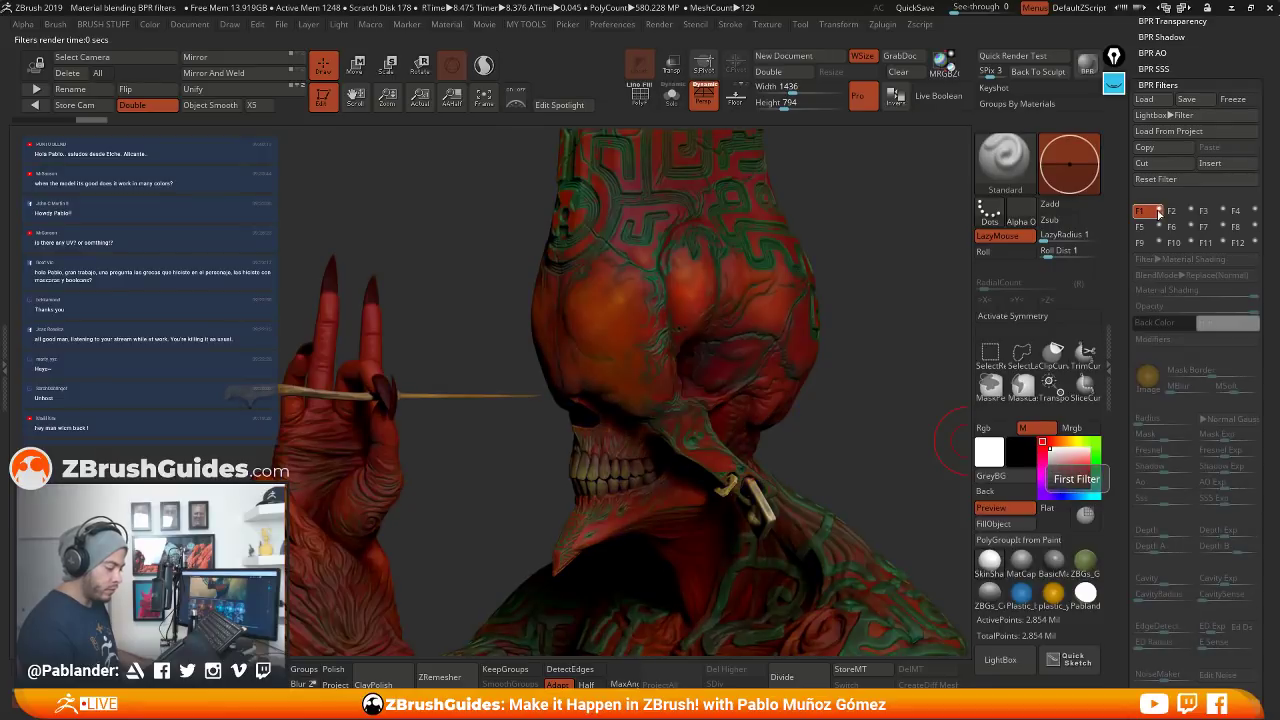
{"action": "left_click", "coordinate": [1159, 211]}
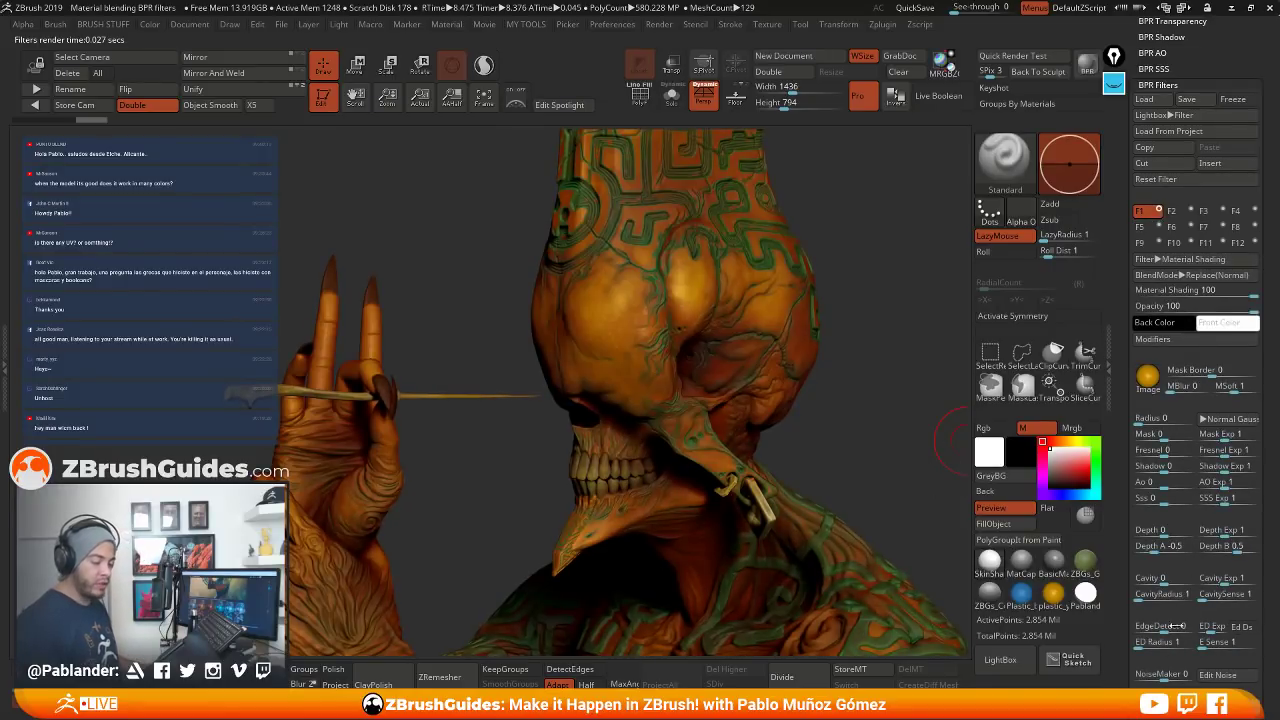
Check F1's strength and opacity, keeping both at 100, and compare the bust again with the filter off and on
{"action": "mouse_move", "coordinate": [1062, 568]}
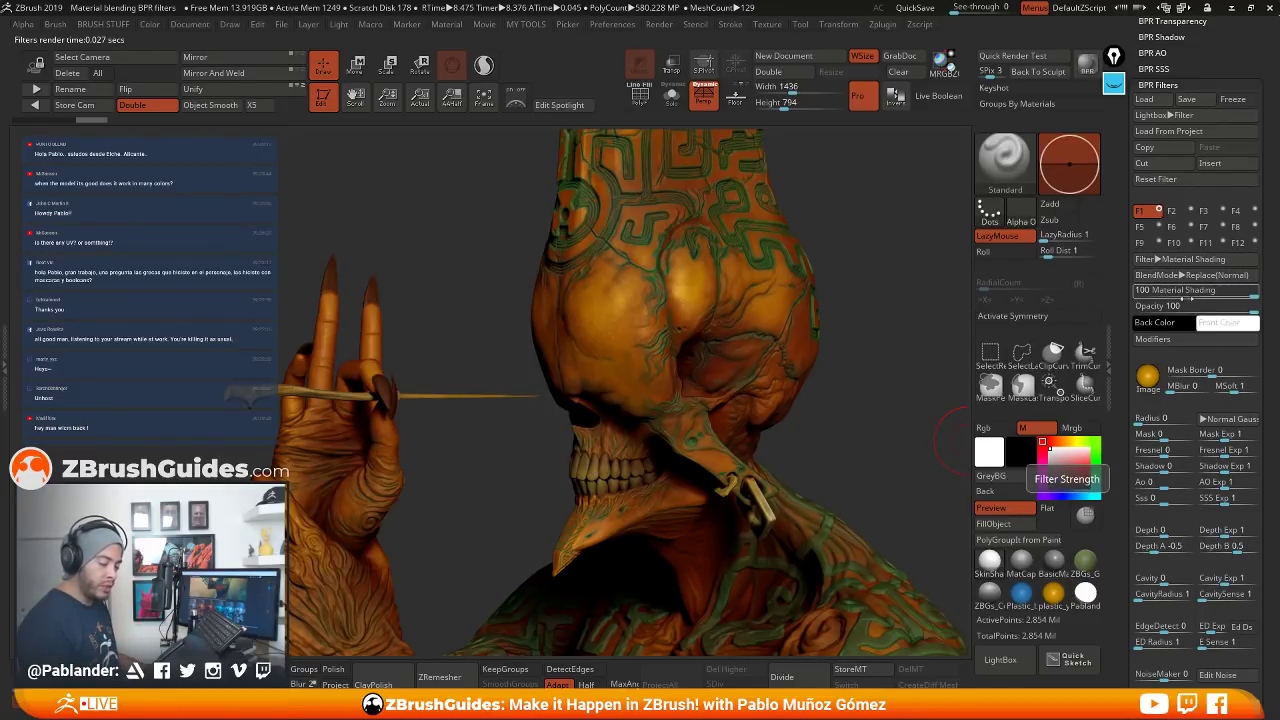
{"action": "mouse_move", "coordinate": [1236, 293]}
{"action": "left_mouse_down"}
{"action": "mouse_move", "coordinate": [1150, 292]}
{"action": "mouse_move", "coordinate": [1256, 292]}
{"action": "mouse_move", "coordinate": [1205, 309]}
{"action": "mouse_move", "coordinate": [1251, 305]}
{"action": "left_mouse_up"}
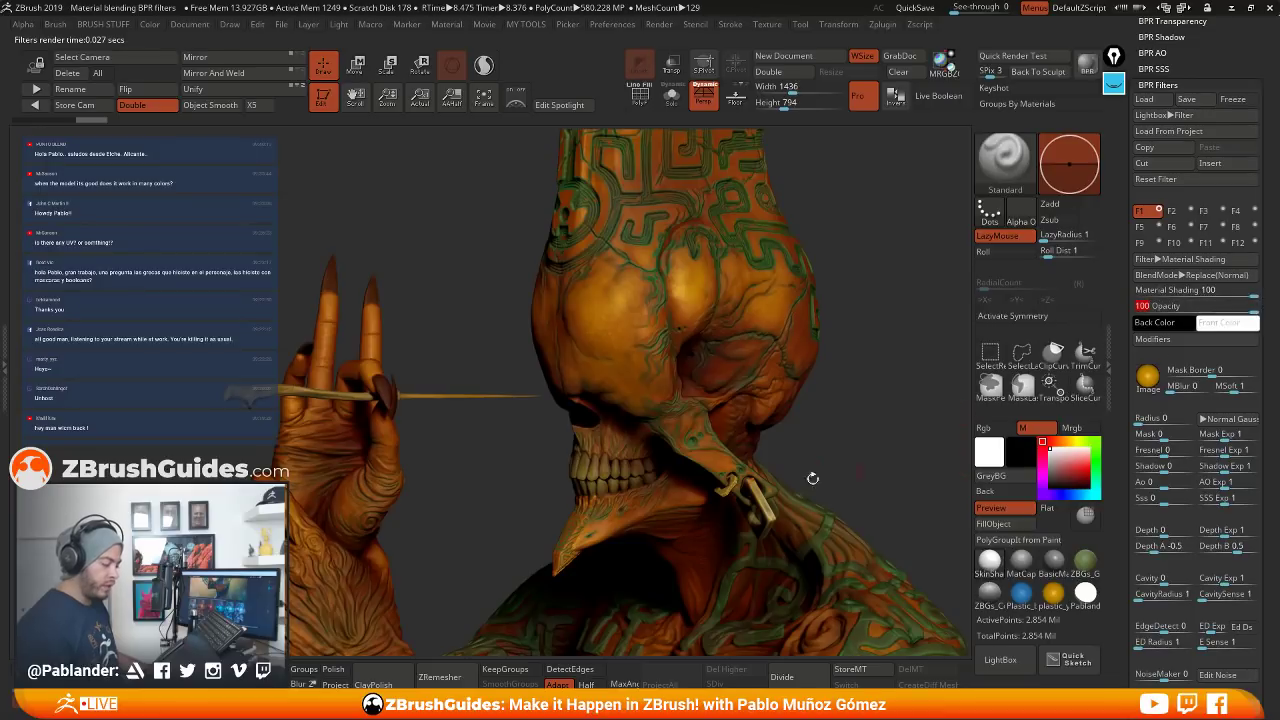
{"action": "left_click_drag", "start_coordinate": [1122, 256], "coordinate": [1129, 268]}
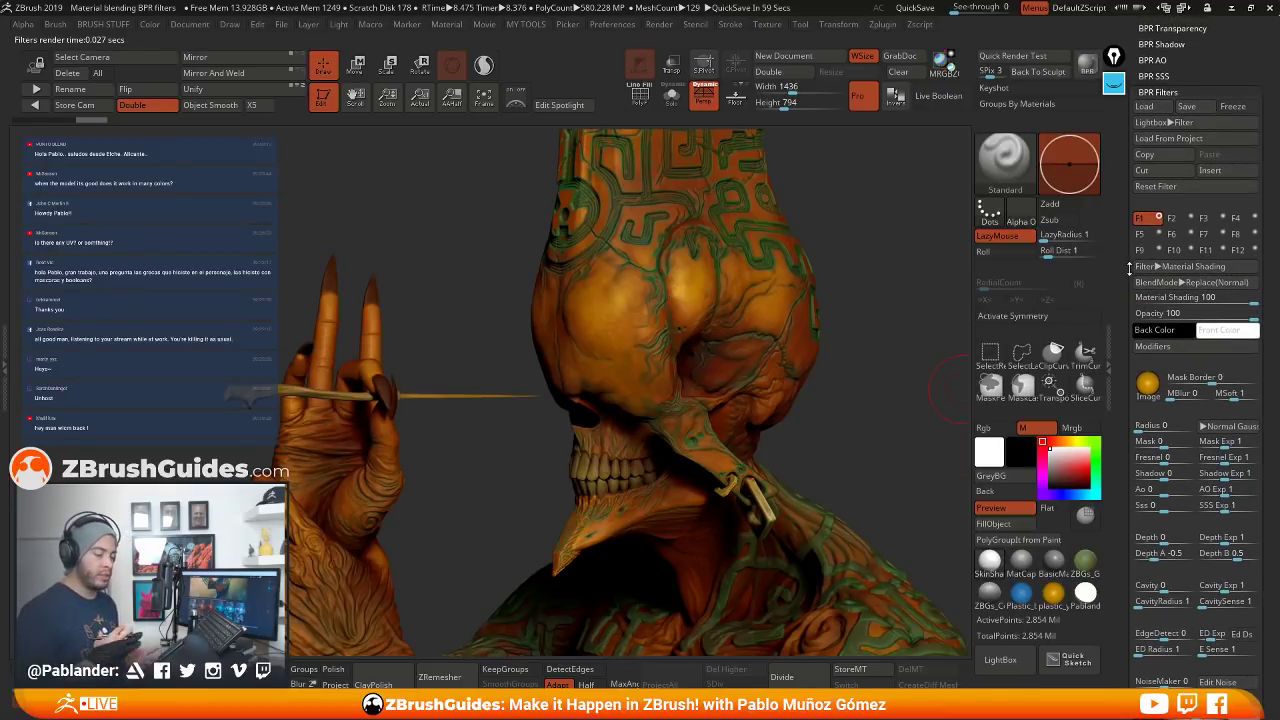
{"action": "left_click", "coordinate": [1158, 218]}
{"action": "left_click", "coordinate": [1158, 218]}
{"action": "left_click", "coordinate": [1158, 218]}
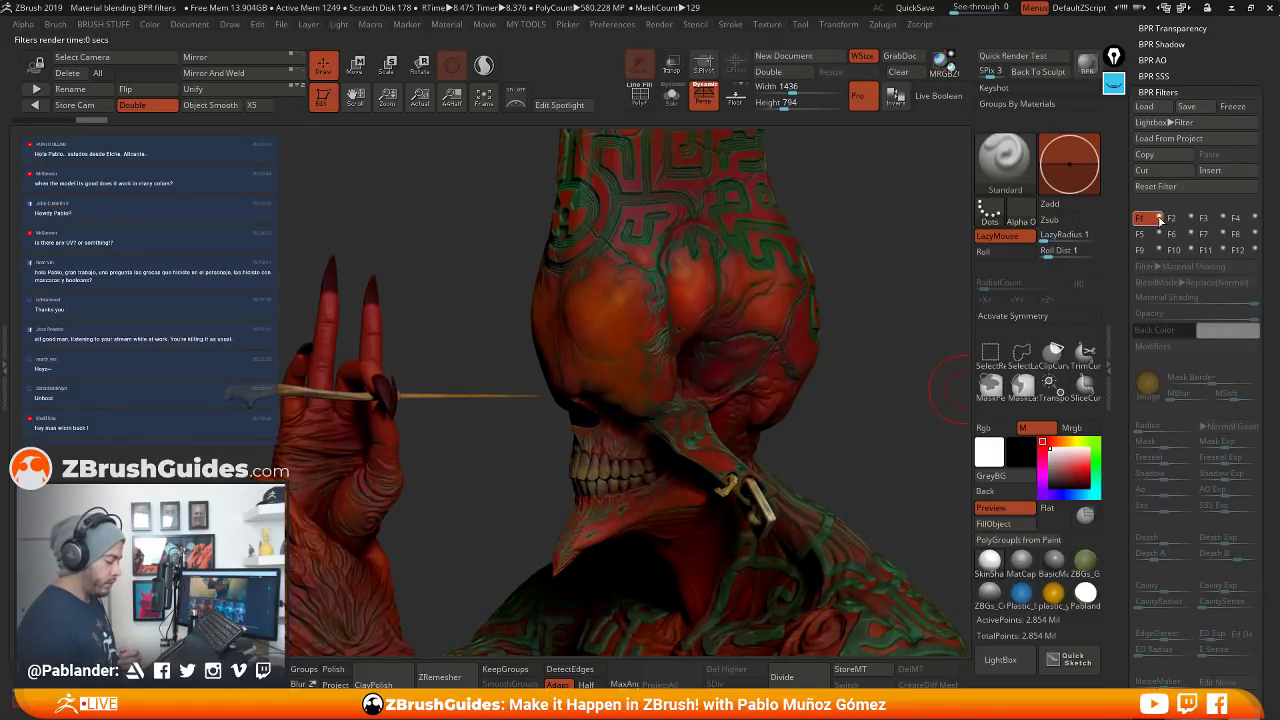
{"action": "left_click", "coordinate": [1158, 218]}
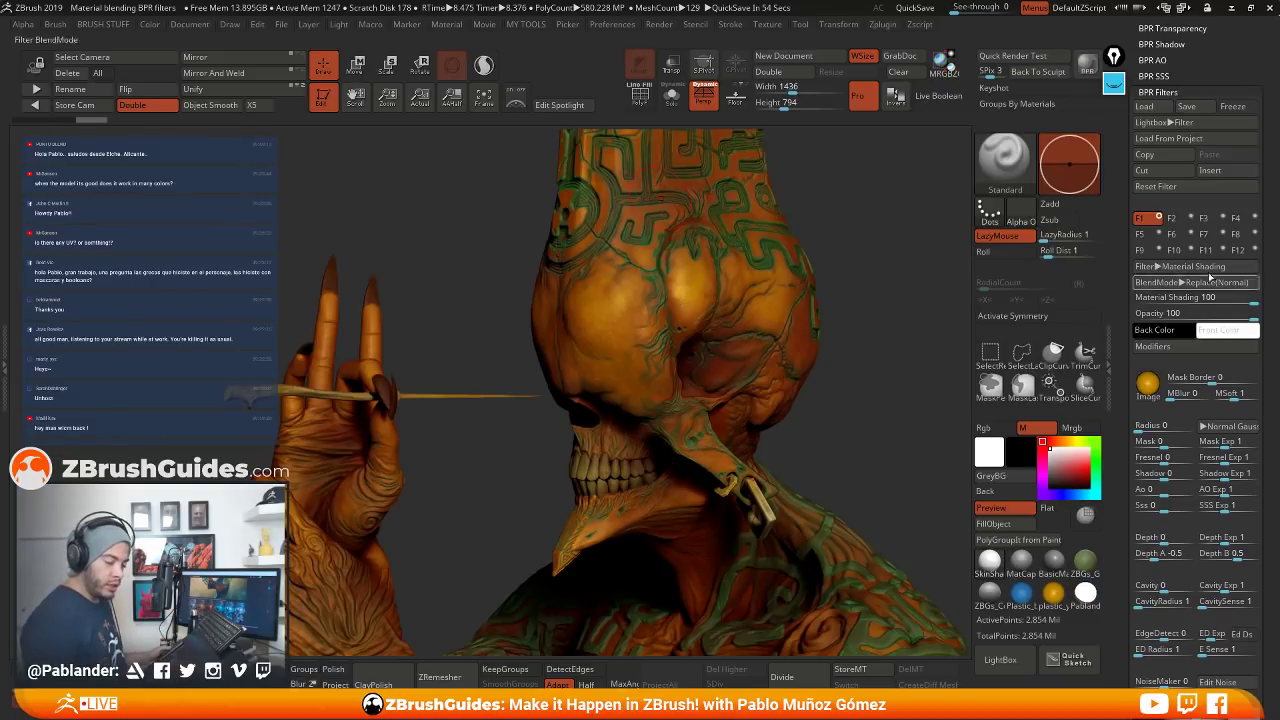
Turn filter F2 back on with a Hue strength of 0, and change its filter type to Material Shading
{"action": "left_click", "coordinate": [1179, 221]}
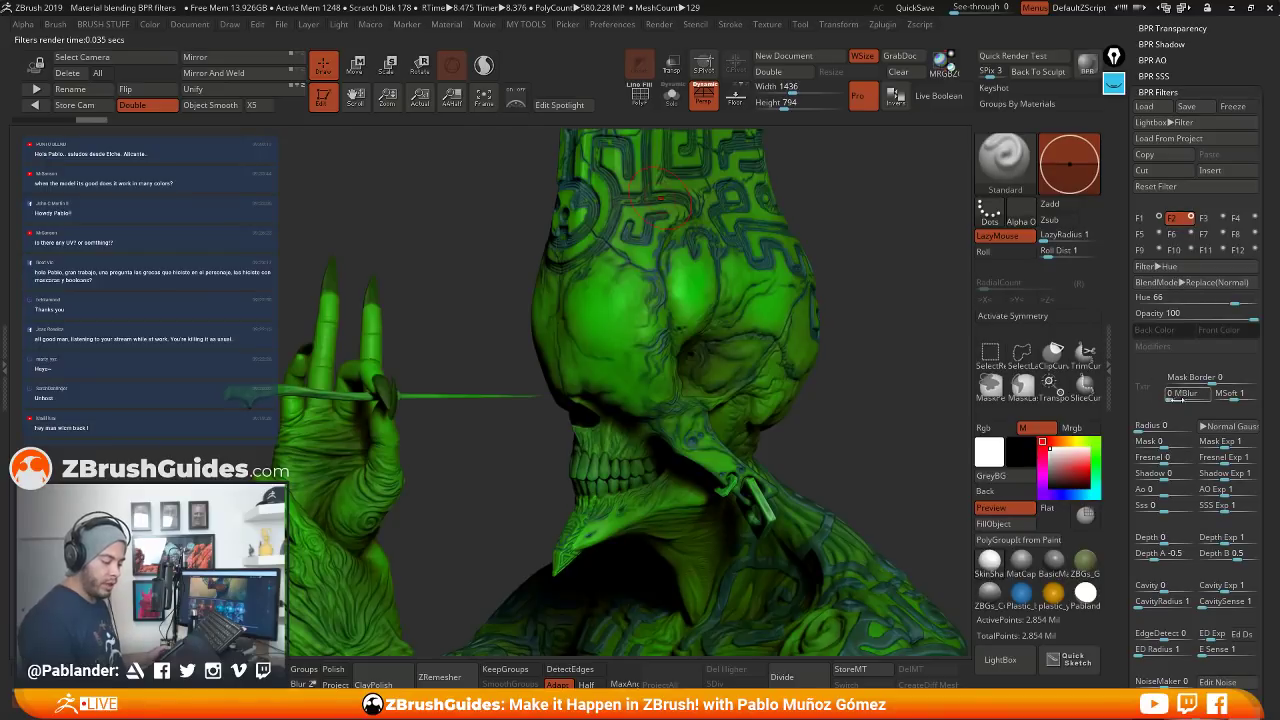
{"action": "mouse_move", "coordinate": [1210, 303]}
{"action": "left_mouse_down"}
{"action": "mouse_move", "coordinate": [1199, 303]}
{"action": "mouse_move", "coordinate": [1220, 300]}
{"action": "mouse_move", "coordinate": [1190, 299]}
{"action": "left_mouse_up"}
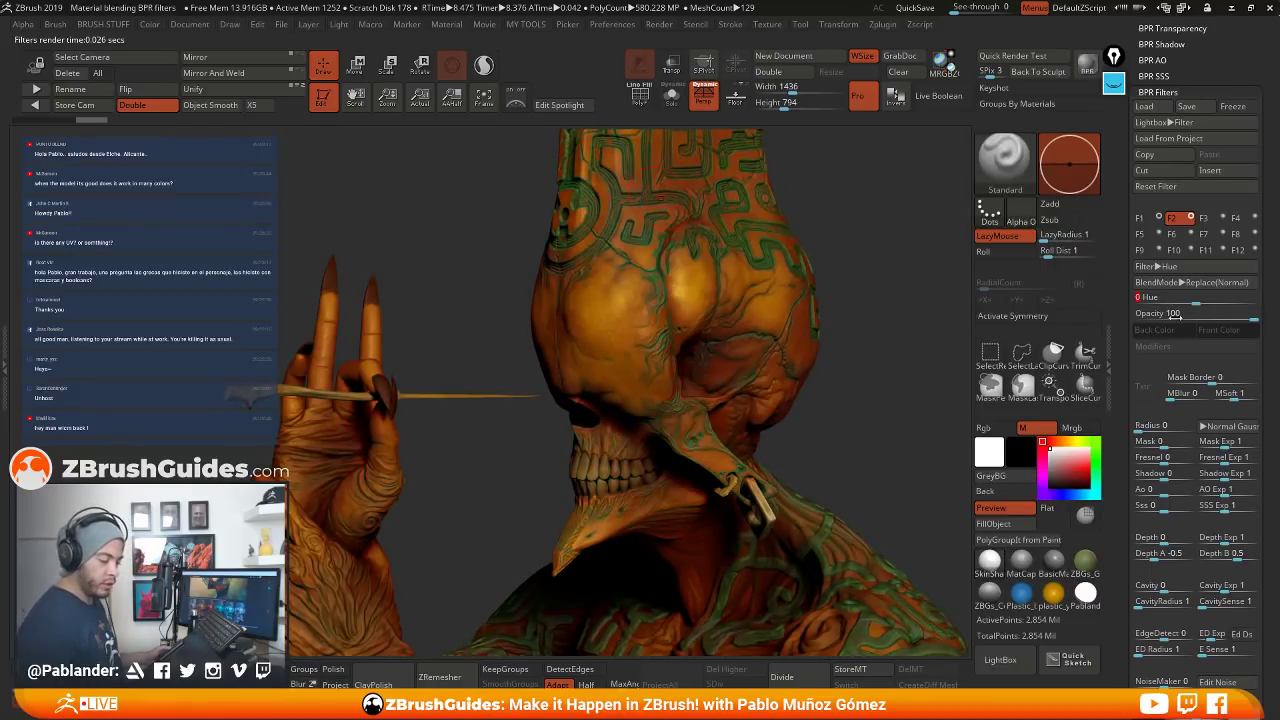
{"action": "left_click", "coordinate": [1200, 268]}
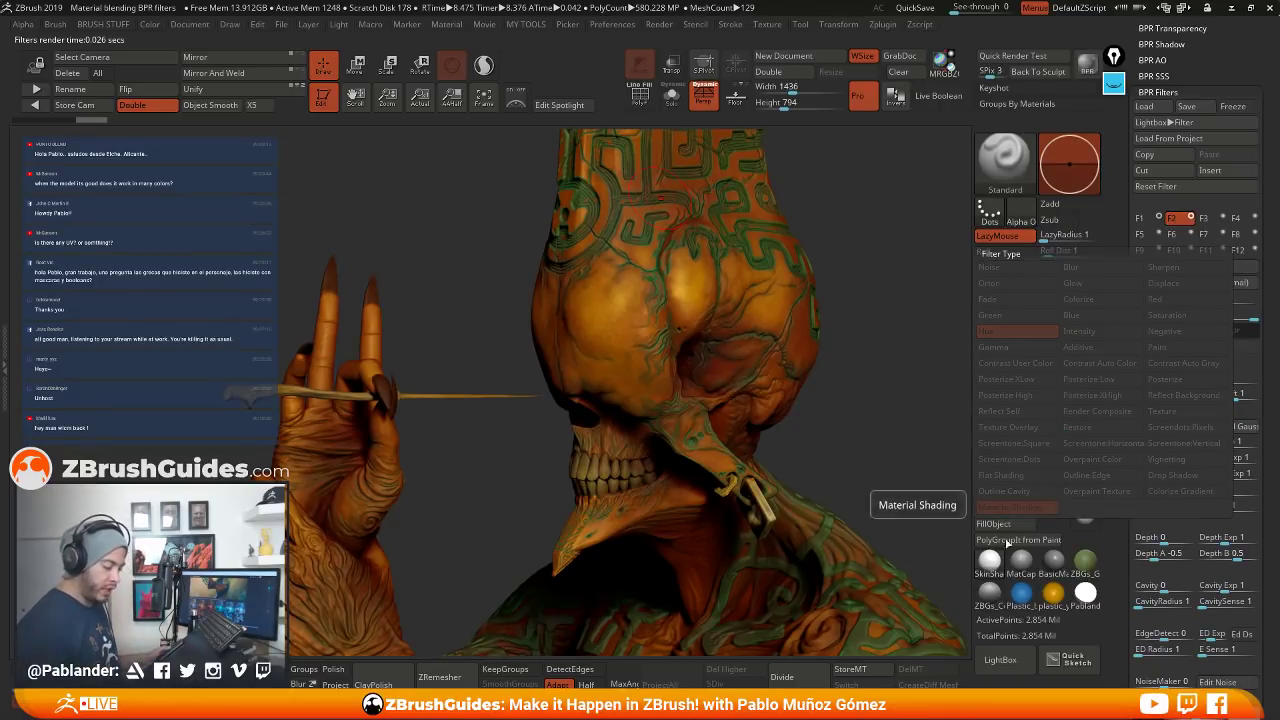
{"action": "left_click", "coordinate": [1031, 508]}
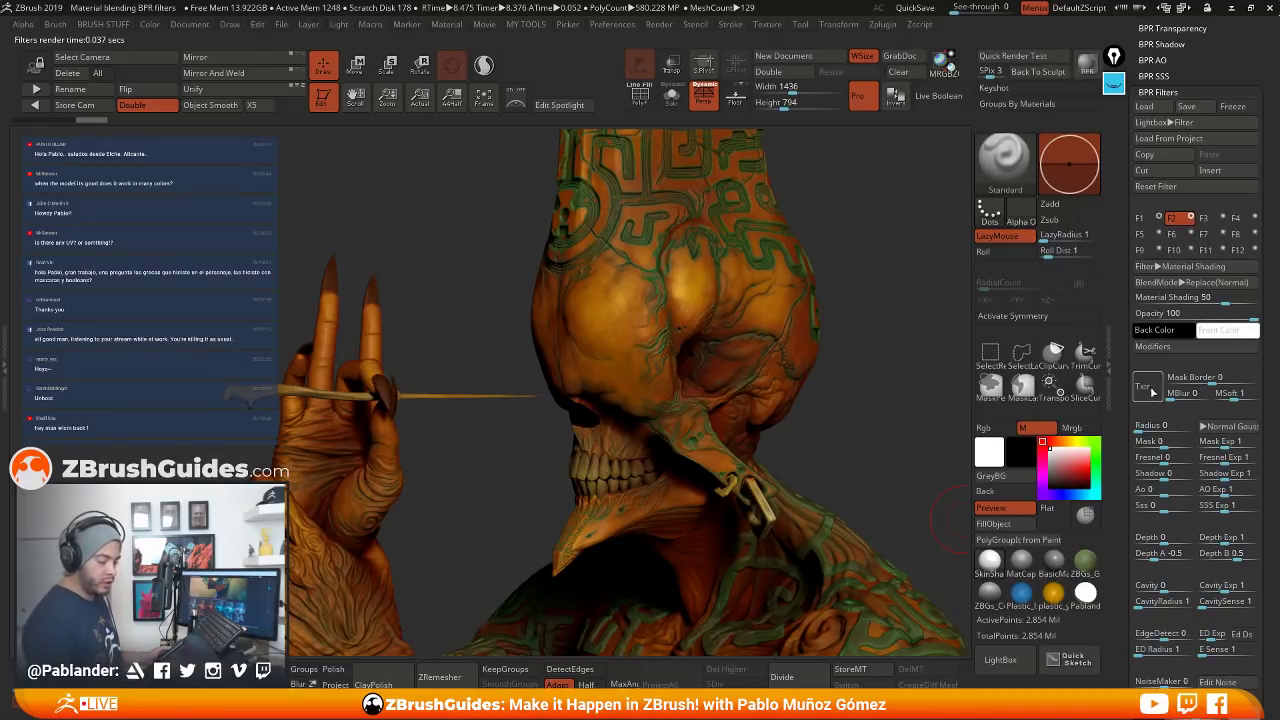
Assign the Droplet MatCap to filter F2 and set its Material Shading strength to 100
{"action": "left_click", "coordinate": [1143, 388]}
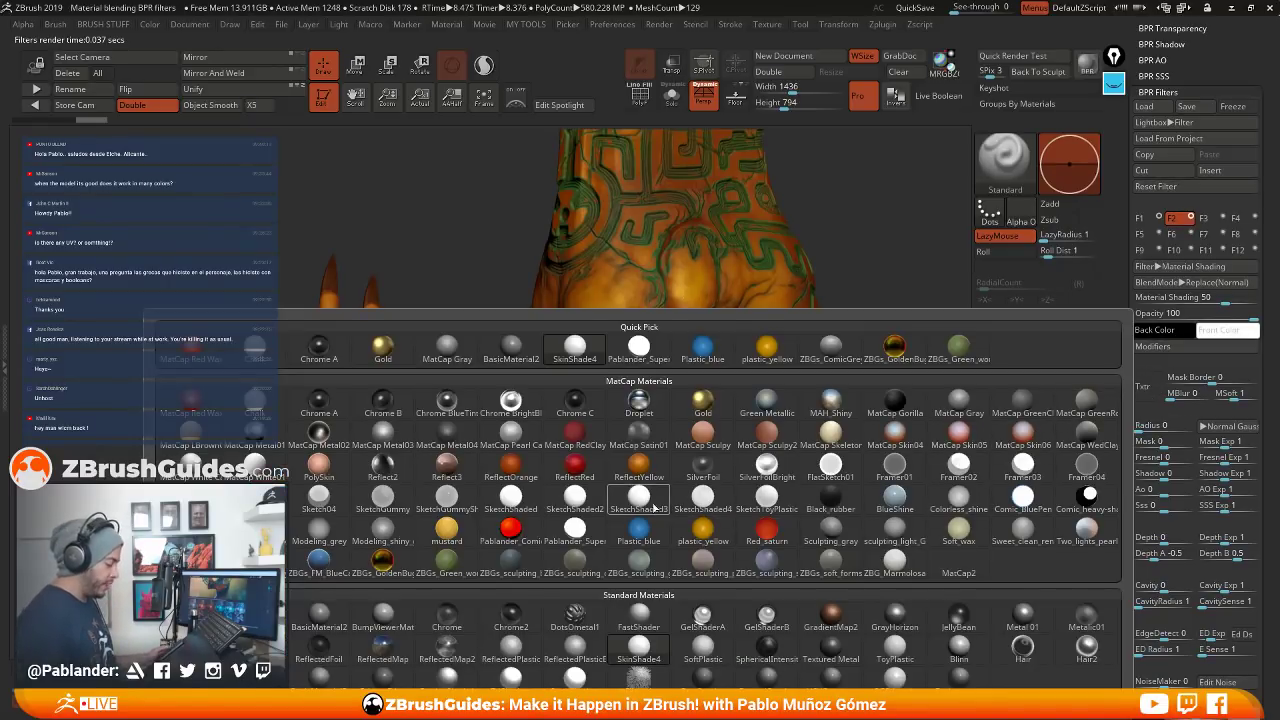
{"action": "mouse_move", "coordinate": [657, 477]}
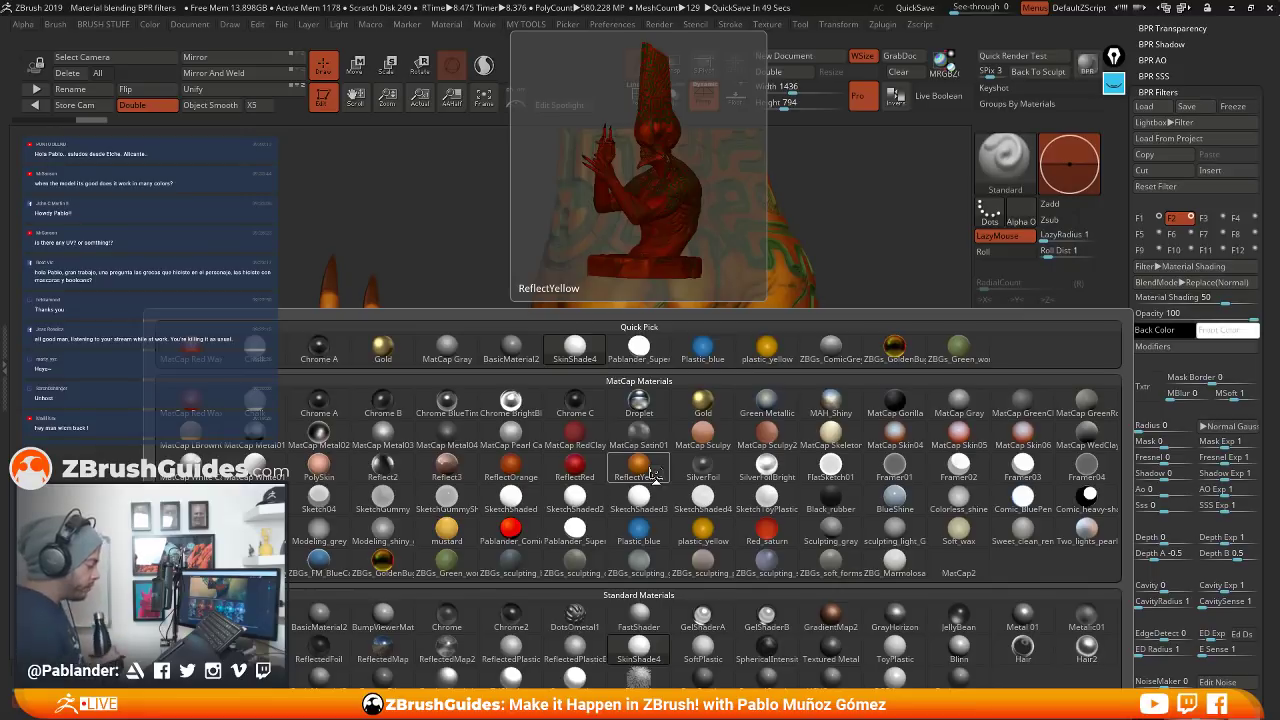
{"action": "left_click", "coordinate": [640, 402]}
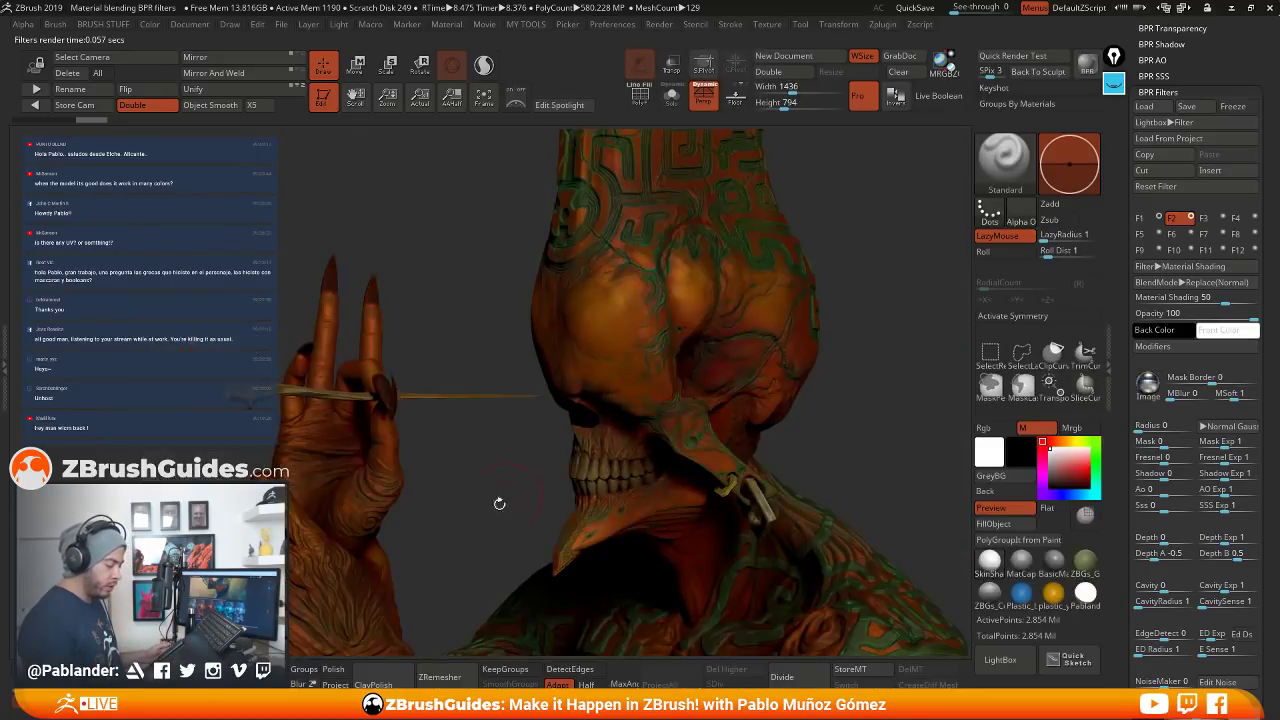
{"action": "left_click_drag", "start_coordinate": [1195, 297], "coordinate": [1262, 298]}
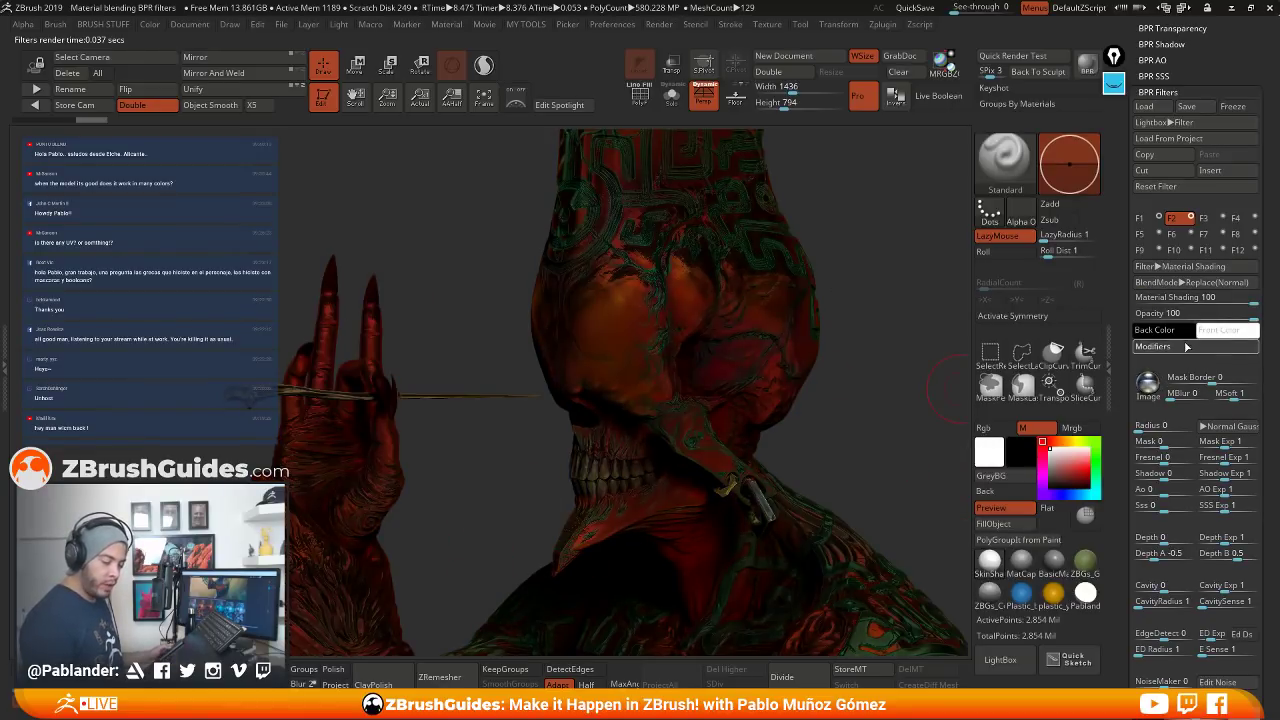
Enable the Overwrite Mesh Color and Overwrite Shadow&AO Color modifiers for filter F2
{"action": "left_click", "coordinate": [1150, 346]}
{"action": "left_click", "coordinate": [1138, 361]}
{"action": "left_click", "coordinate": [1093, 360]}
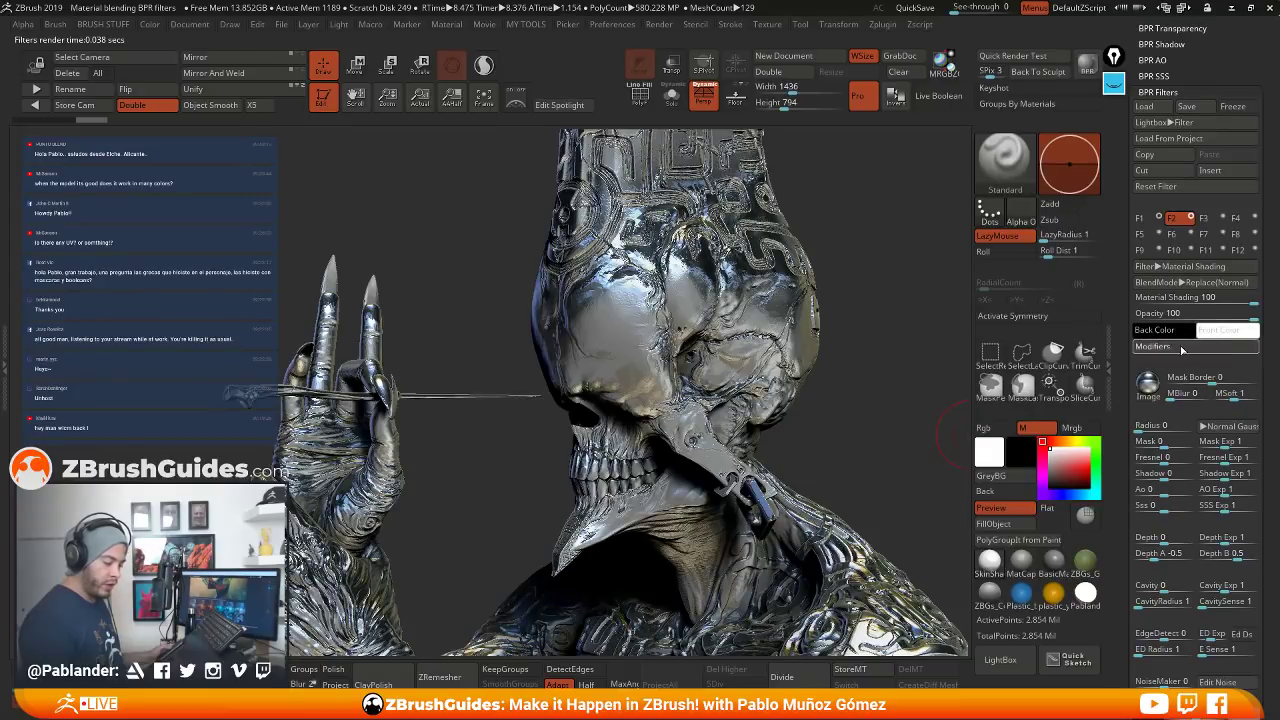
Compare filter F2 with the Apply Shadows modifier off and on, leave it on, and return the canvas to the unfiltered preview
{"action": "left_click", "coordinate": [1150, 348]}
{"action": "left_click", "coordinate": [1074, 348]}
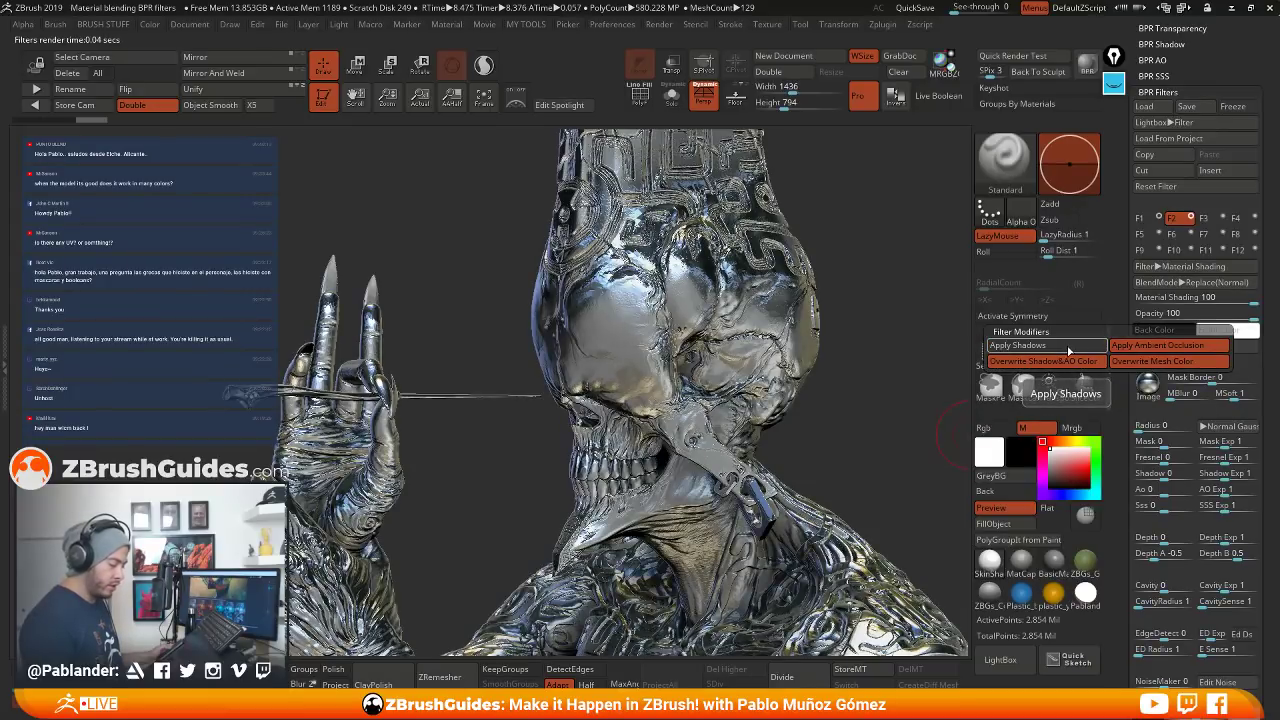
{"action": "left_click", "coordinate": [1070, 350]}
{"action": "left_click", "coordinate": [1069, 350]}
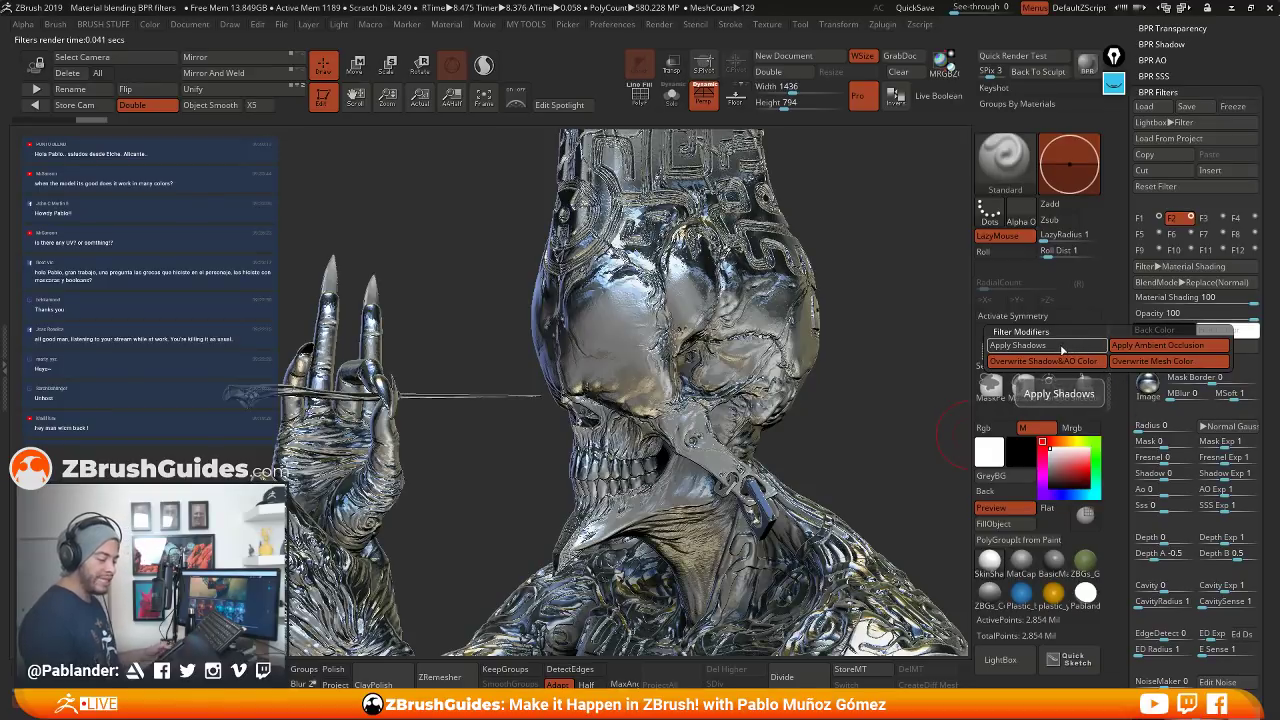
{"action": "left_click", "coordinate": [1064, 349]}
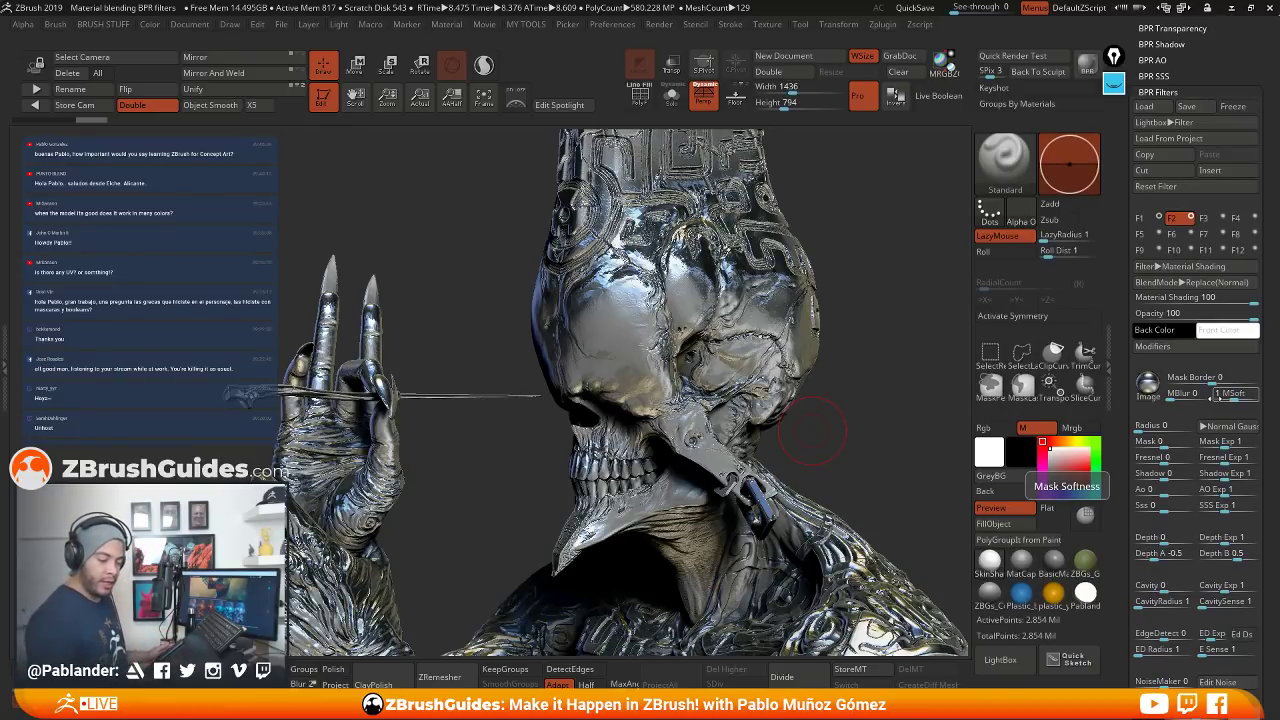
{"action": "left_click", "coordinate": [882, 386]}
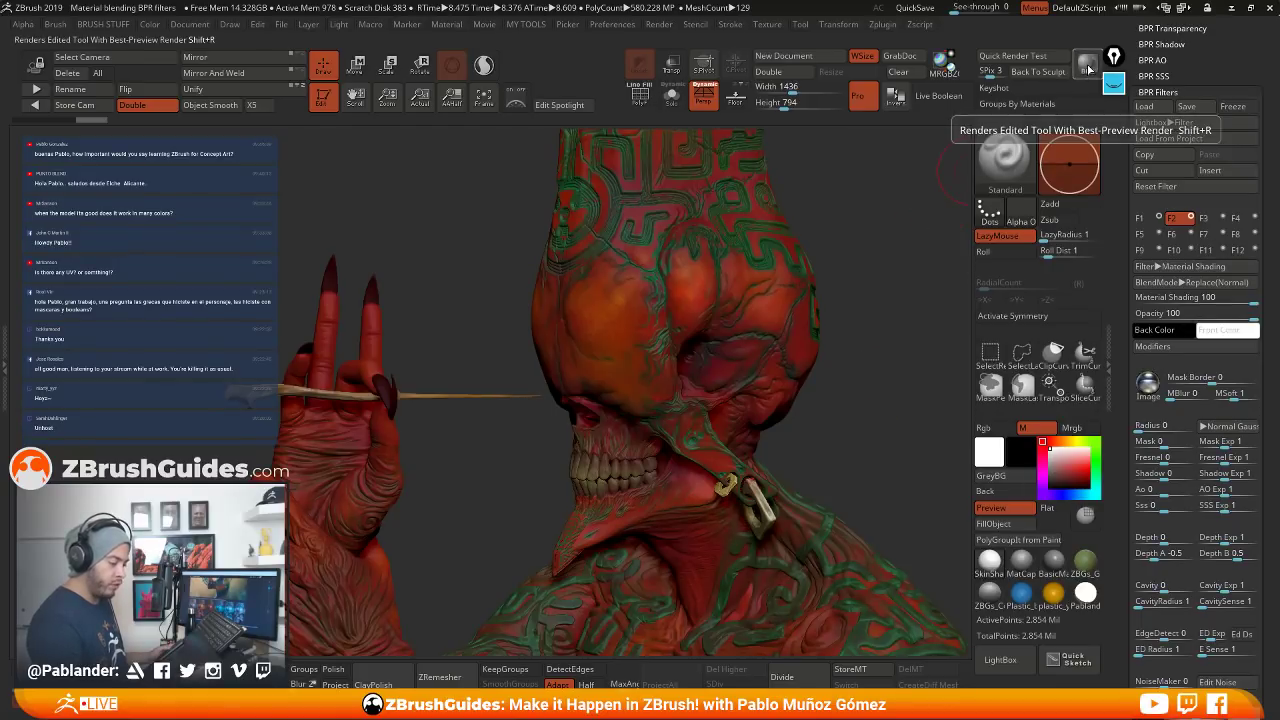
Render the bust with BPR and try filter F2's Cavity modifier at 1 before resetting it to 0
{"action": "left_click", "coordinate": [1087, 67]}
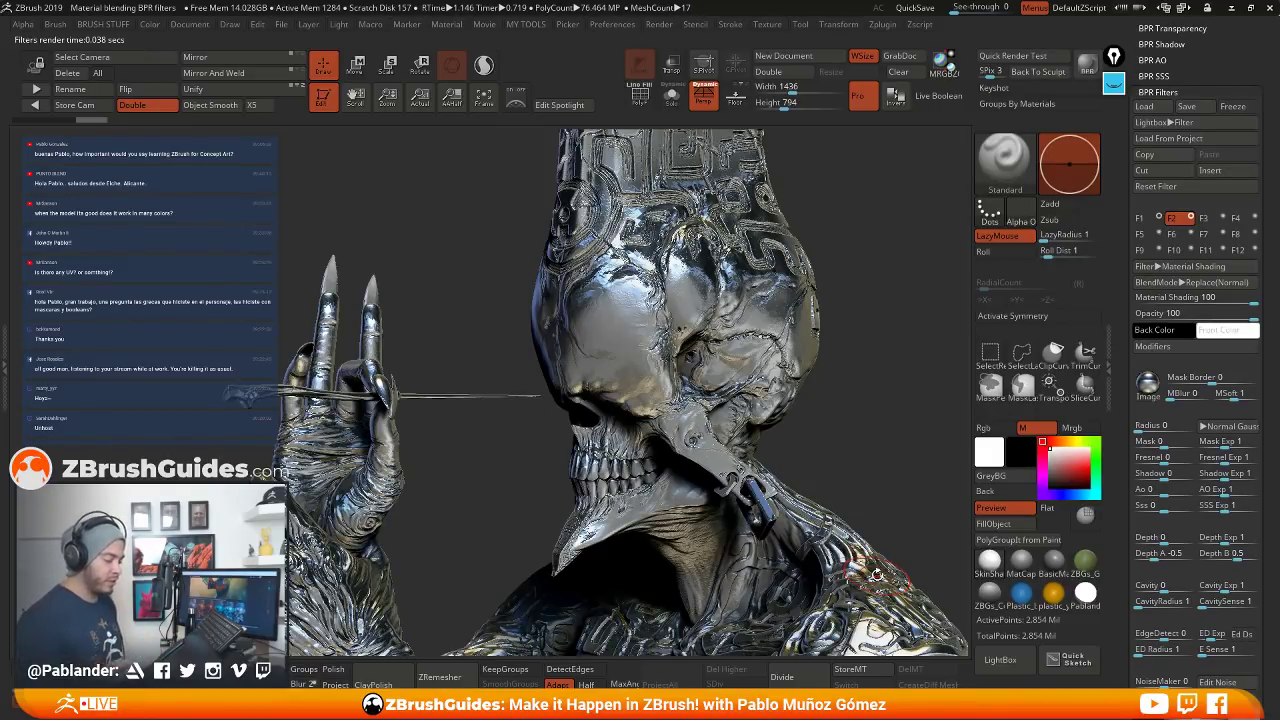
{"action": "scroll", "coordinate": [1265, 295], "scroll_direction": "down", "scroll_amount": 1}
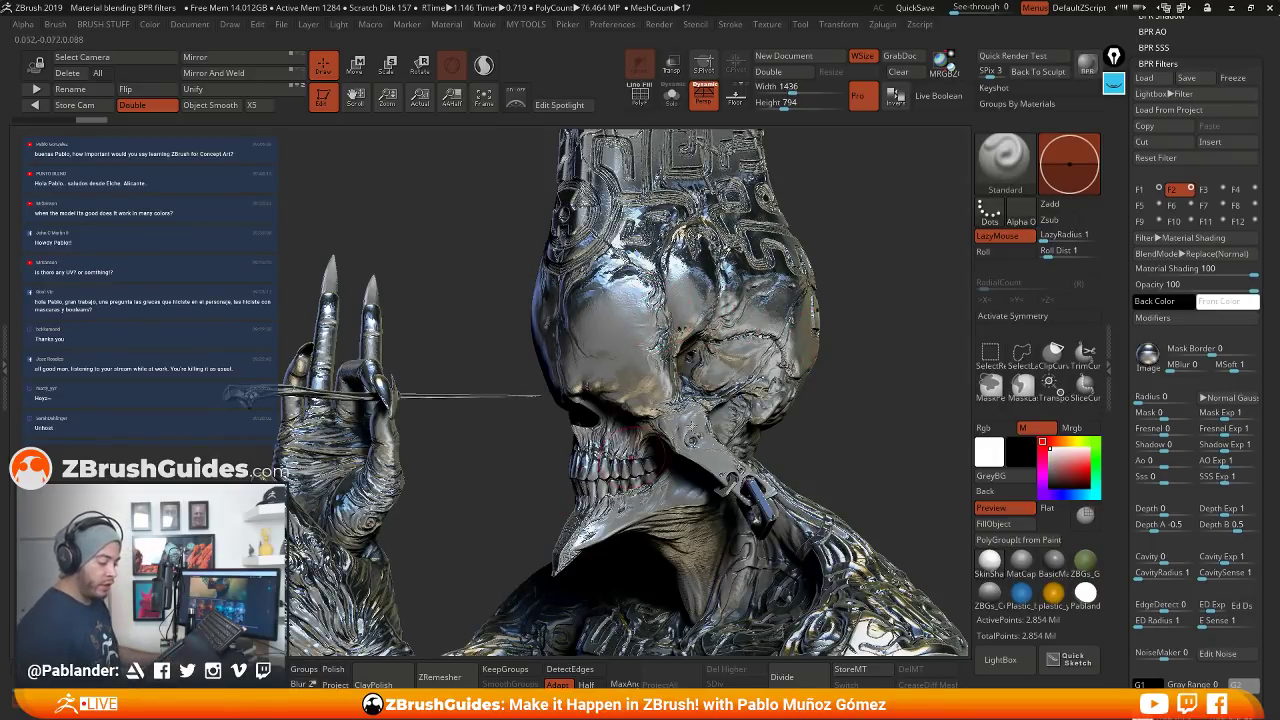
{"action": "scroll", "coordinate": [1250, 365], "scroll_direction": "down", "scroll_amount": 5}
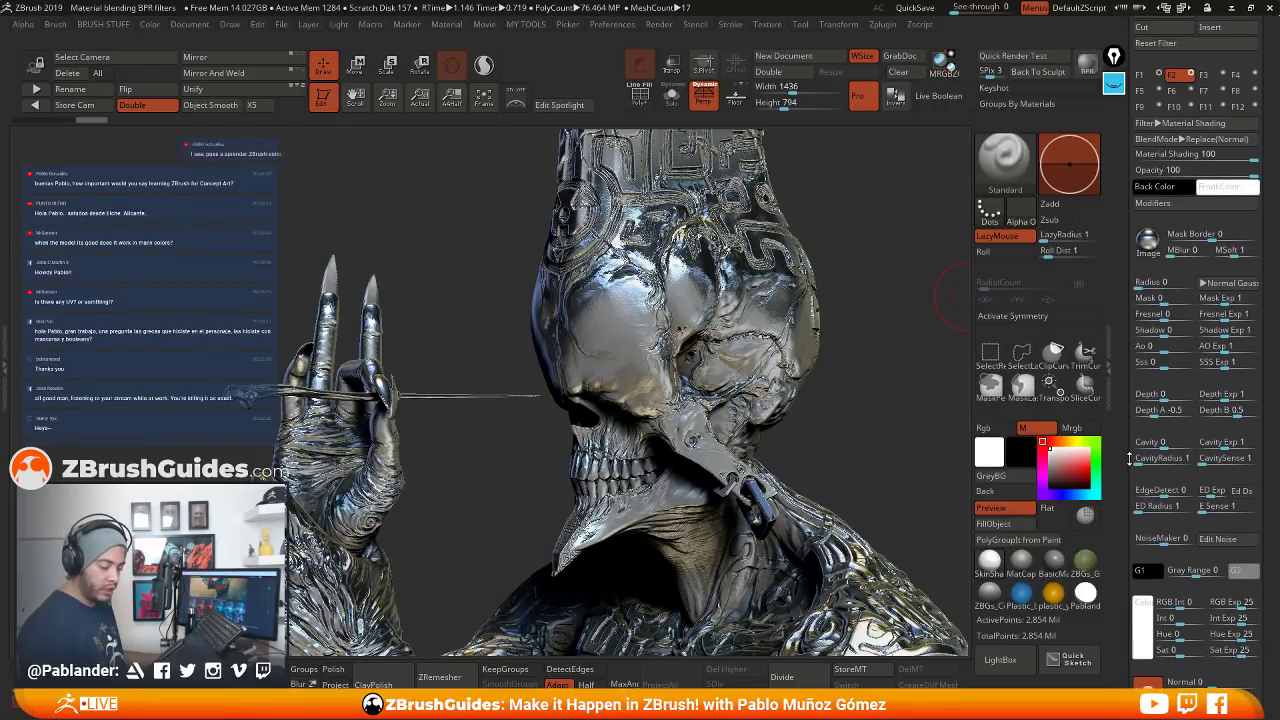
{"action": "scroll", "coordinate": [1150, 420], "scroll_direction": "down", "scroll_amount": 3}
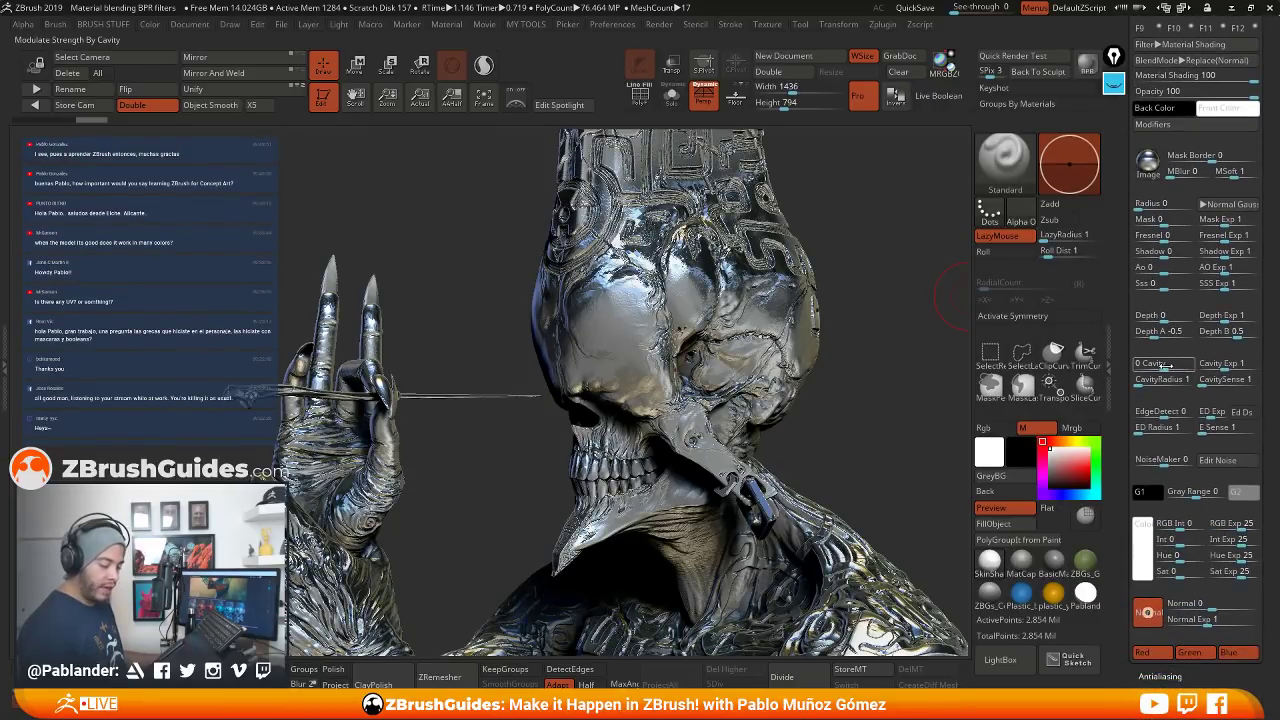
{"action": "left_click_drag", "start_coordinate": [1166, 368], "coordinate": [1197, 370]}
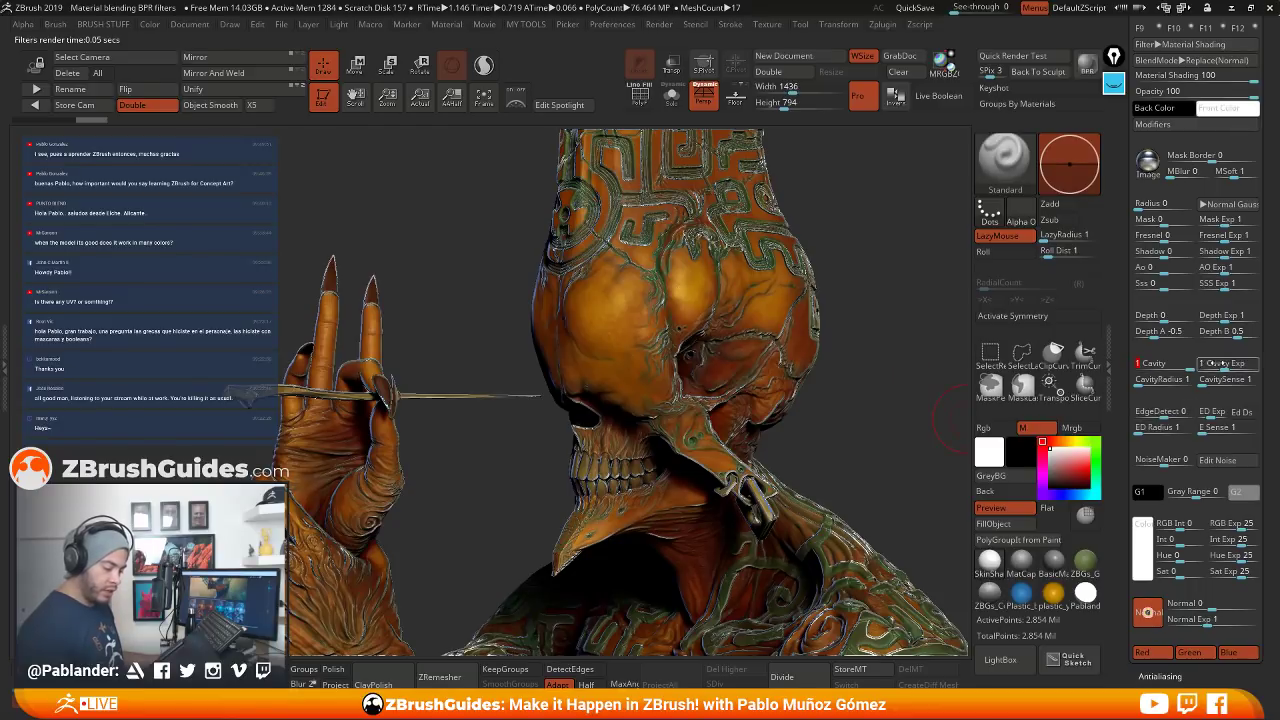
{"action": "left_click_drag", "start_coordinate": [1178, 364], "coordinate": [1163, 367]}
Try filter F2's EdgeDetect at 1 and 0.61643 with different exponents, and reset EdgeDetect to 0 and its exponent to 1
{"action": "left_click_drag", "start_coordinate": [1178, 412], "coordinate": [1183, 410]}
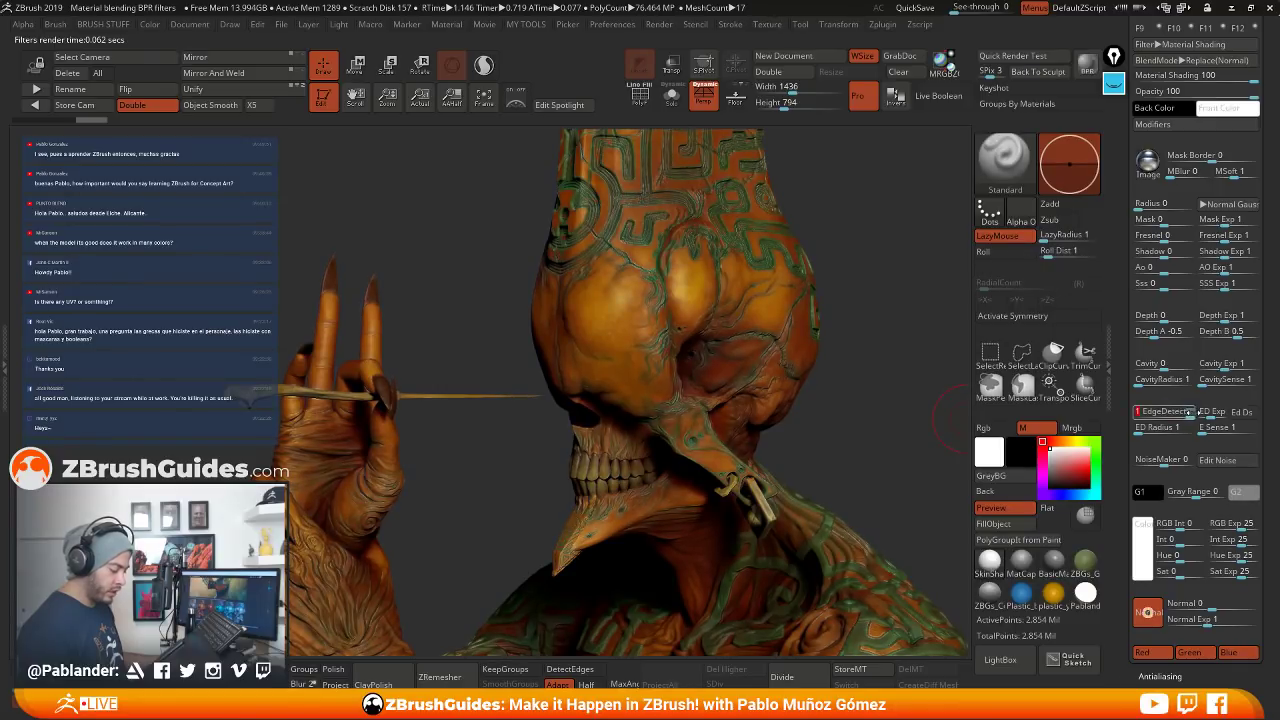
{"action": "left_click_drag", "start_coordinate": [1211, 413], "coordinate": [1184, 413]}
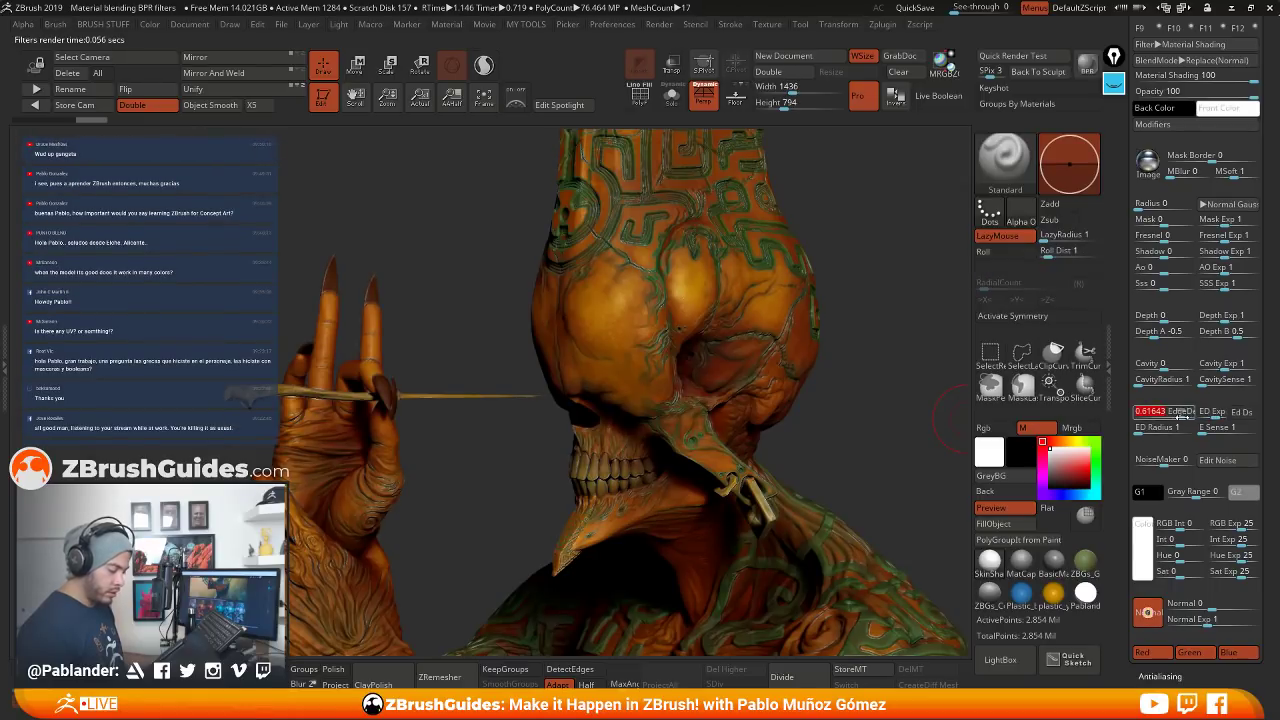
{"action": "left_click", "coordinate": [1219, 413]}
{"action": "type", "text": "25"}
{"action": "key", "text": "BackSpace"}
{"action": "key", "text": "BackSpace"}
{"action": "type", "text": "1.1952"}
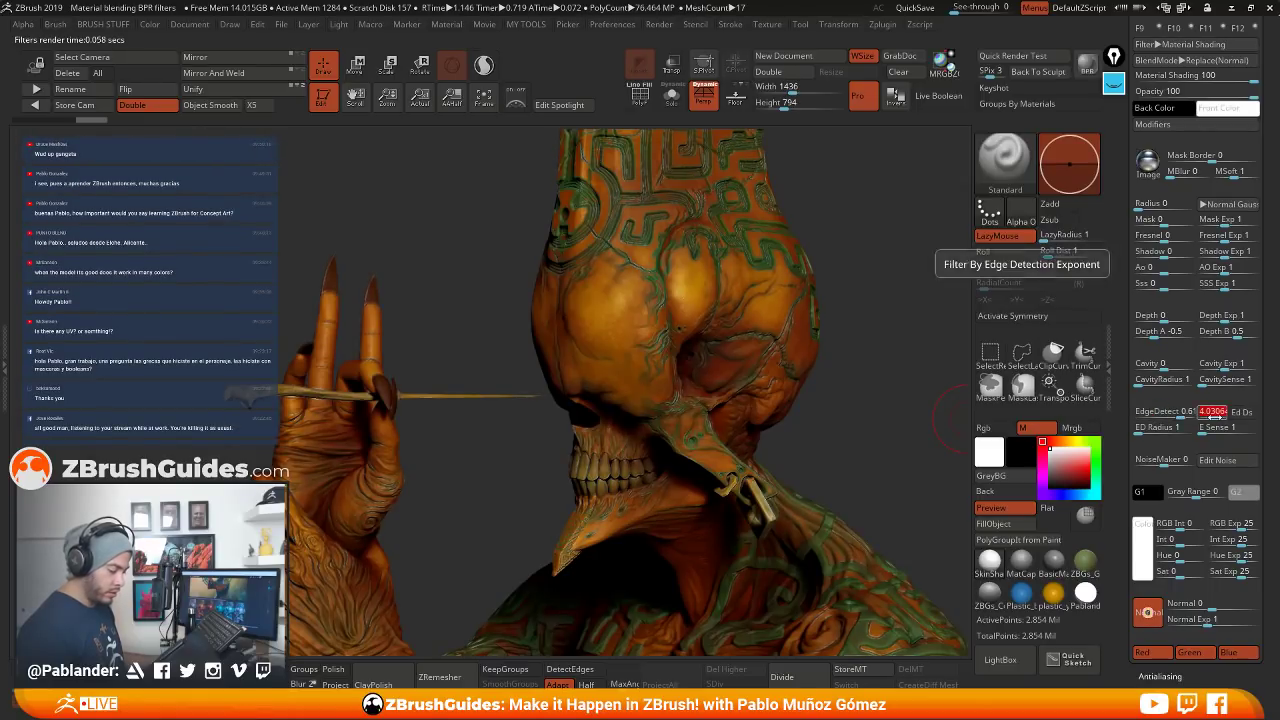
{"action": "left_click_drag", "start_coordinate": [1184, 413], "coordinate": [1186, 412]}
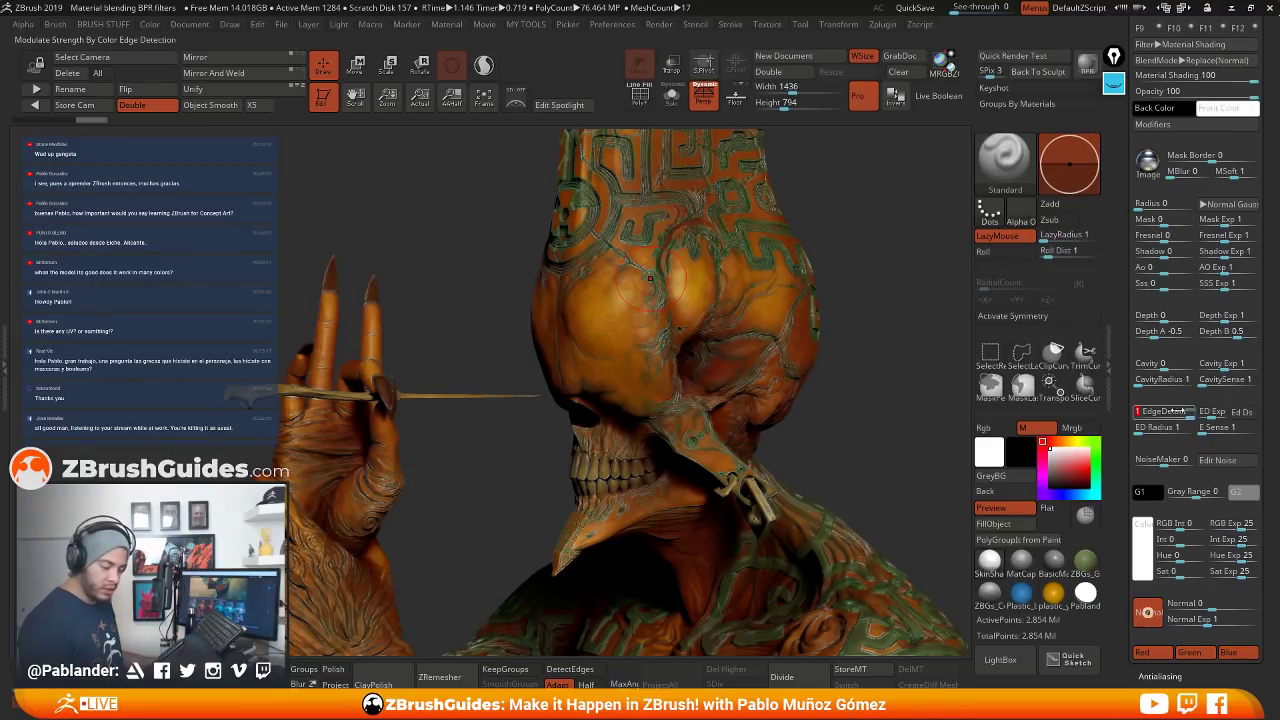
{"action": "left_click", "coordinate": [1163, 411]}
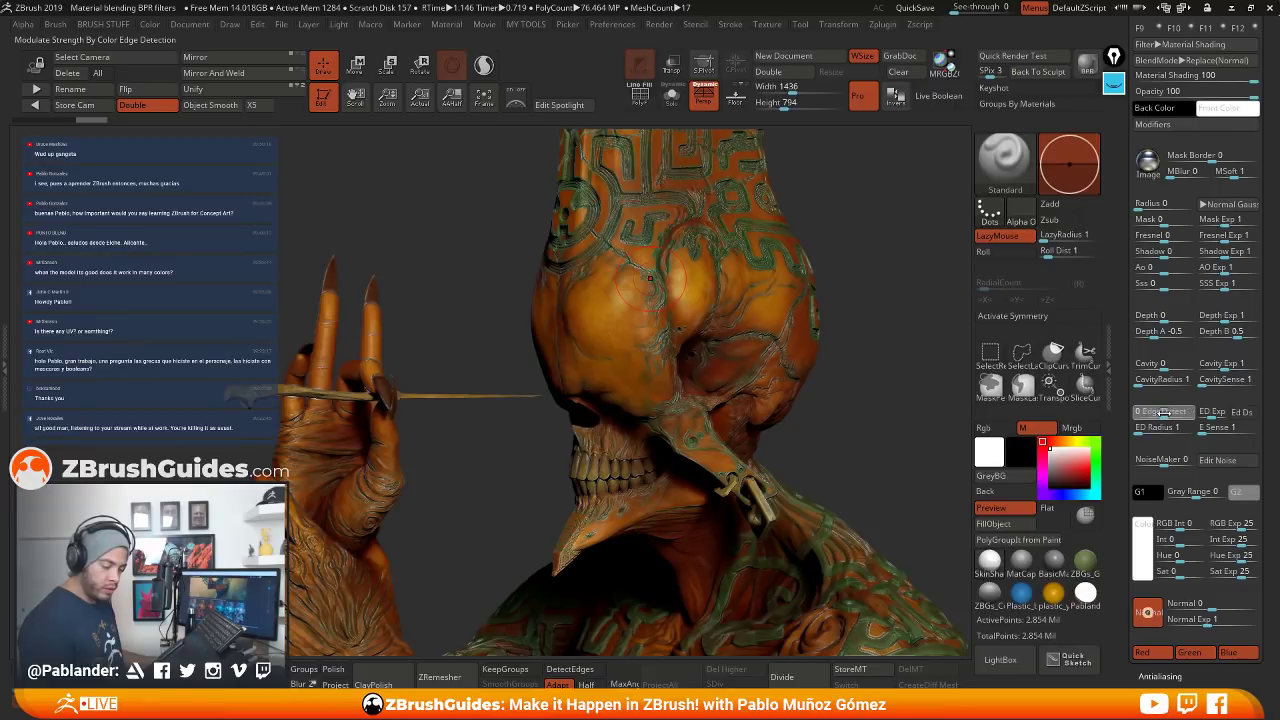
{"action": "left_click", "coordinate": [1212, 411]}
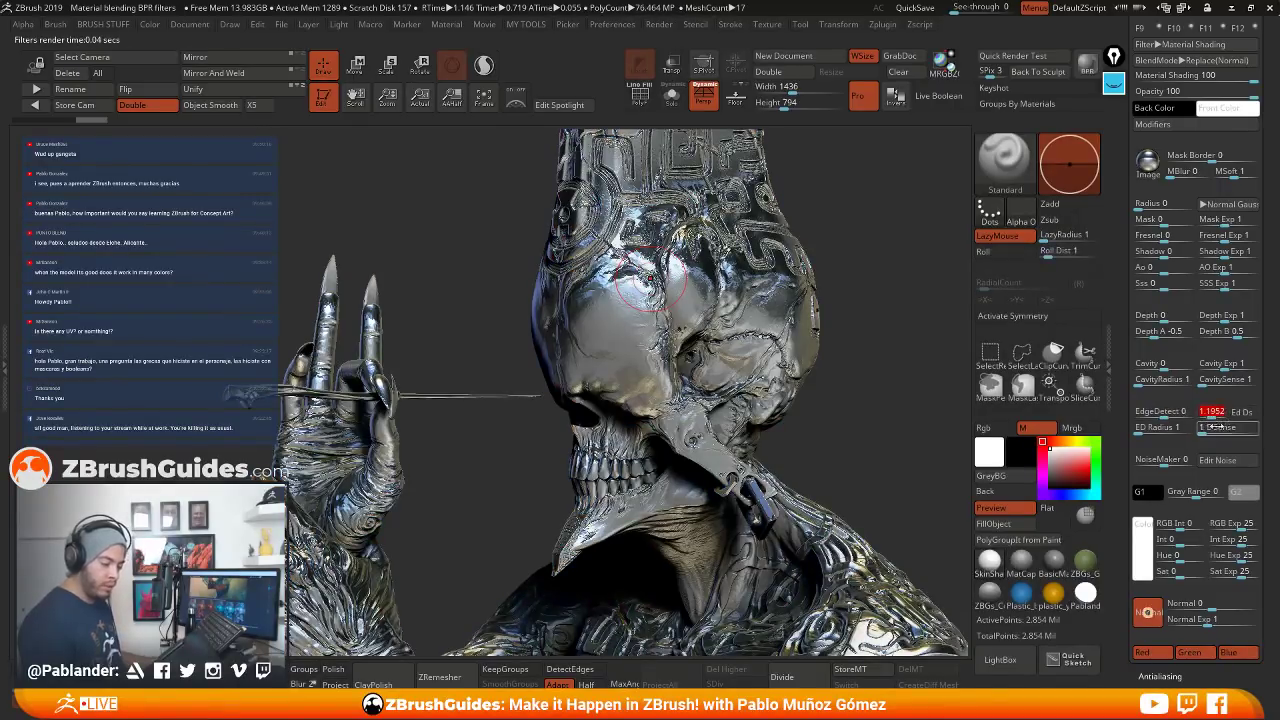
{"action": "type", "text": "1"}
Set filter F2's Cavity to 0.58904, Cavity Exp to 25 and CavityRadius to 3
{"action": "left_click", "coordinate": [1186, 362]}
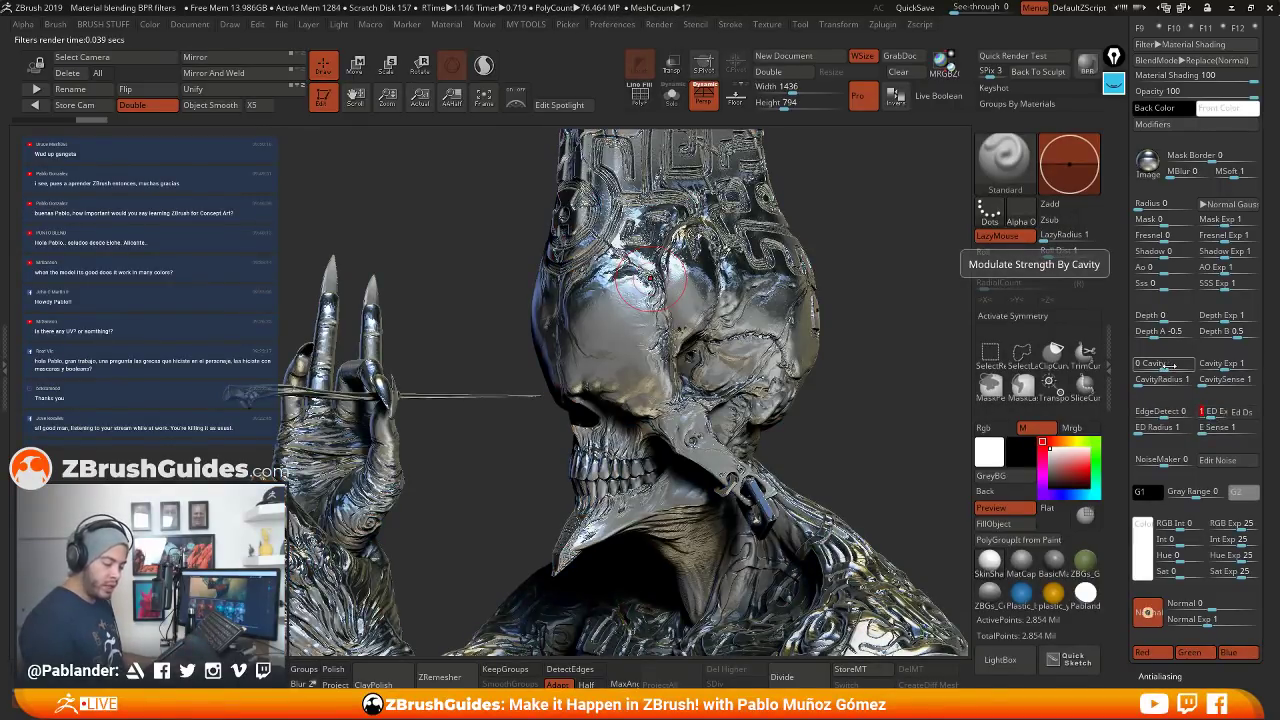
{"action": "key", "text": "Return"}
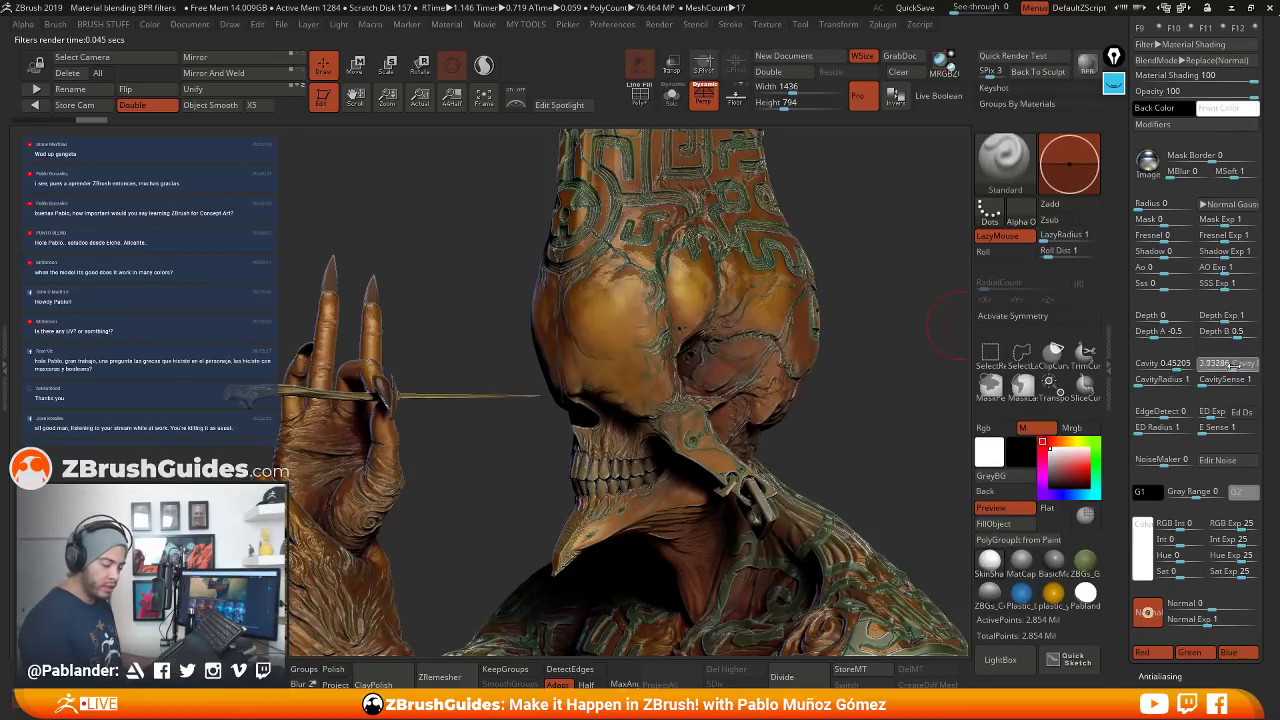
{"action": "left_click_drag", "start_coordinate": [1222, 364], "coordinate": [1258, 366]}
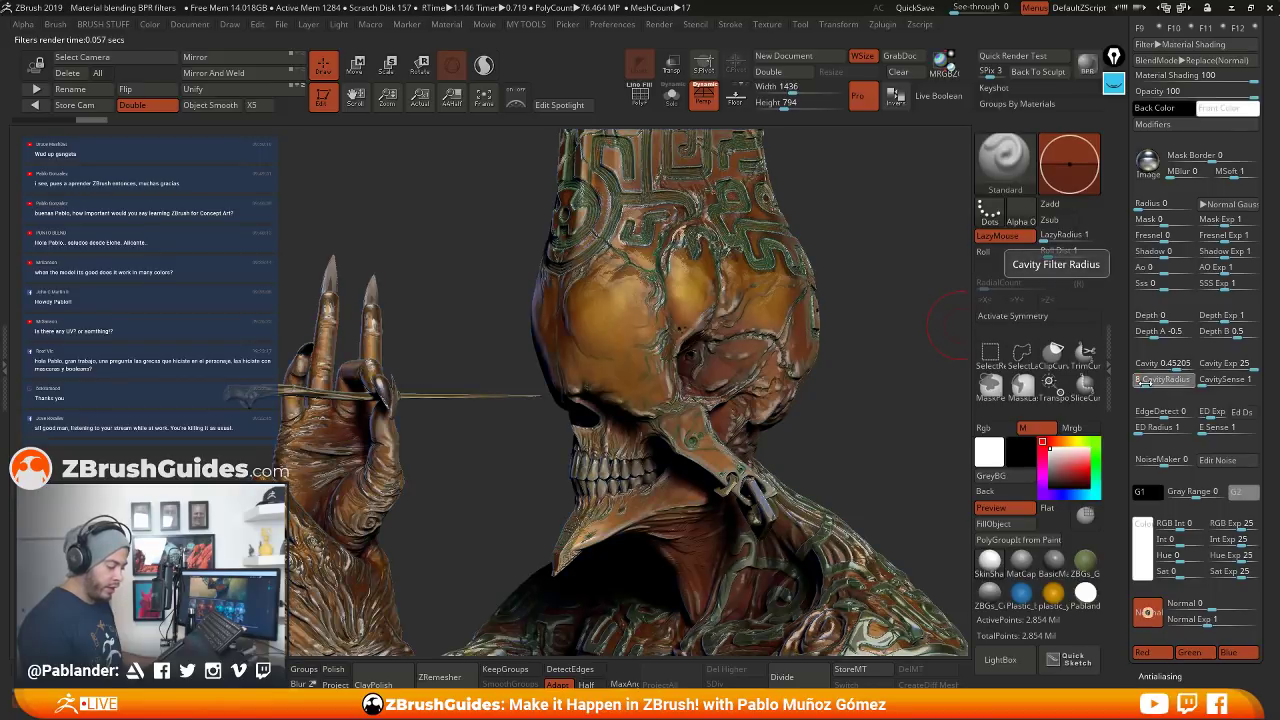
{"action": "type", "text": "4"}
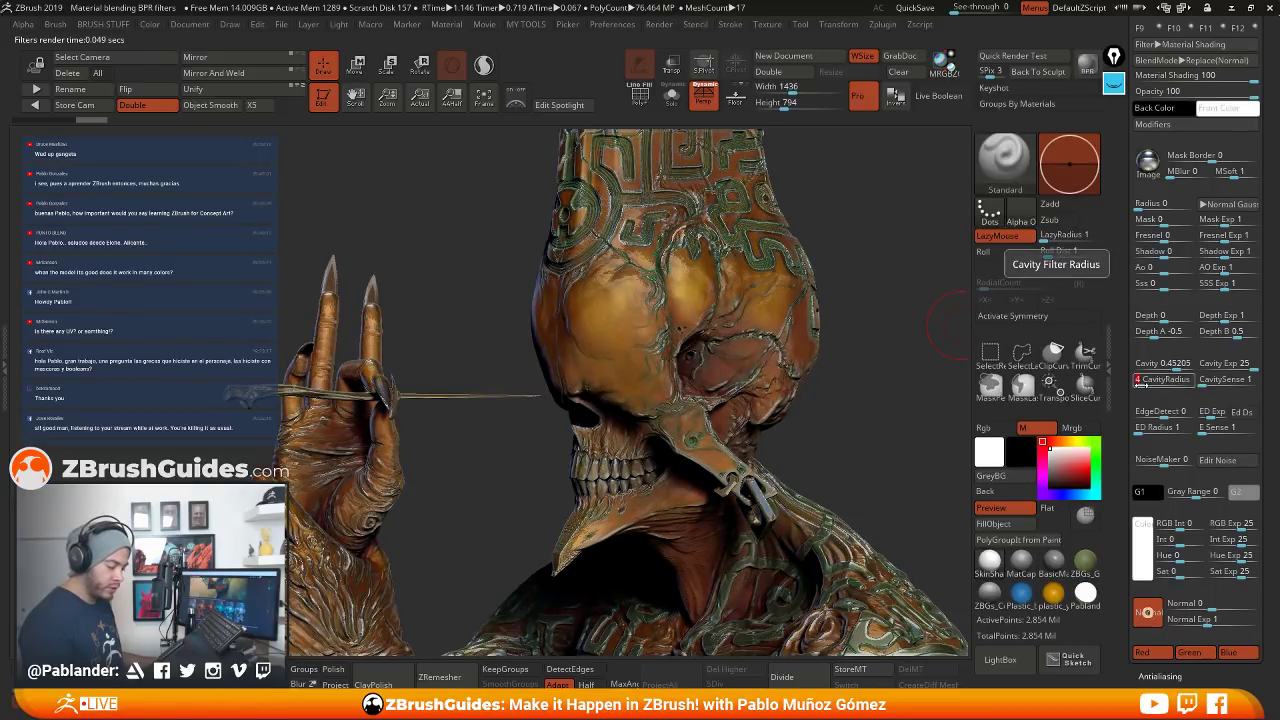
{"action": "type", "text": "3"}
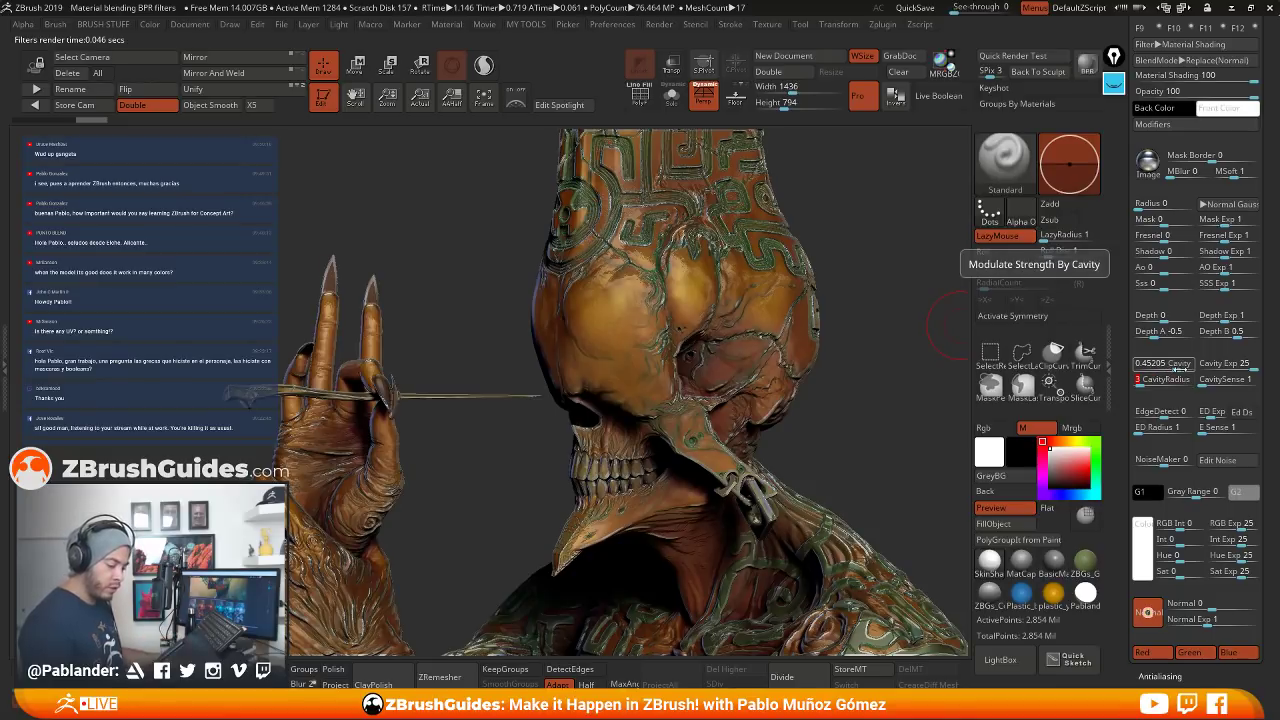
{"action": "left_click_drag", "start_coordinate": [1182, 366], "coordinate": [1181, 366]}
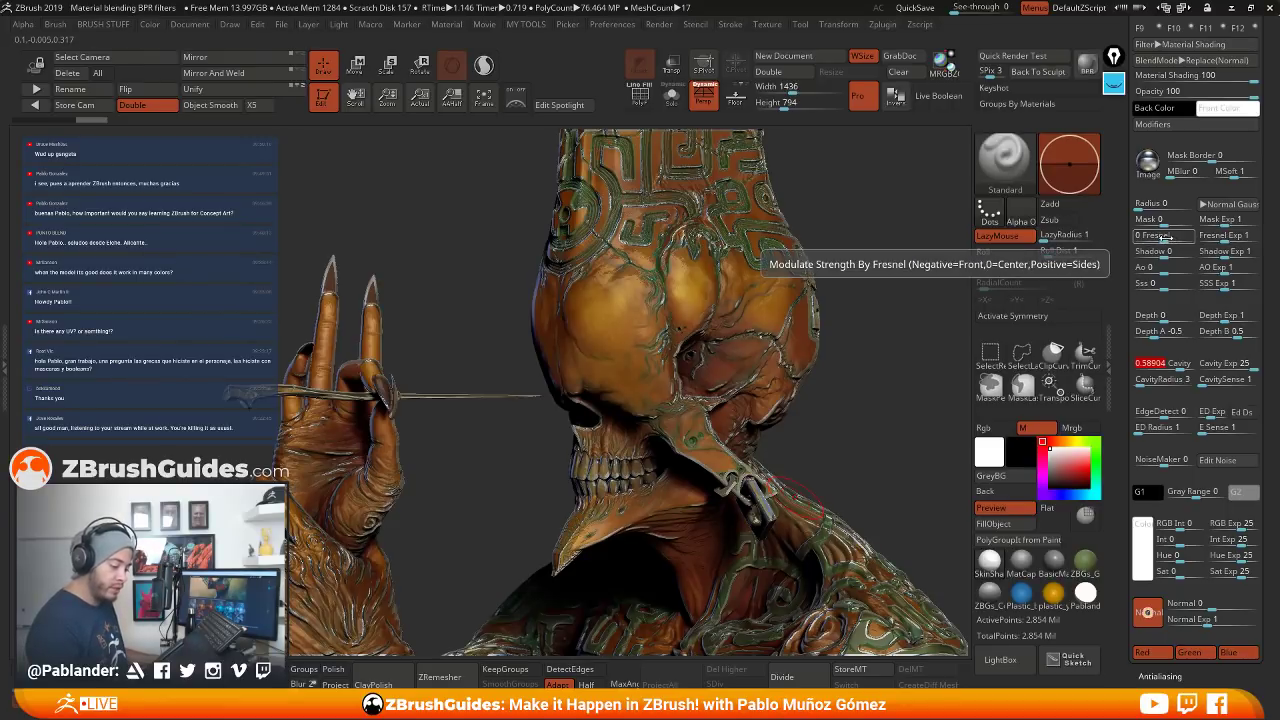
Try a negative Fresnel value on filter F2 and set its Fresnel modifier to 1
{"action": "left_click_drag", "start_coordinate": [1162, 237], "coordinate": [1137, 241]}
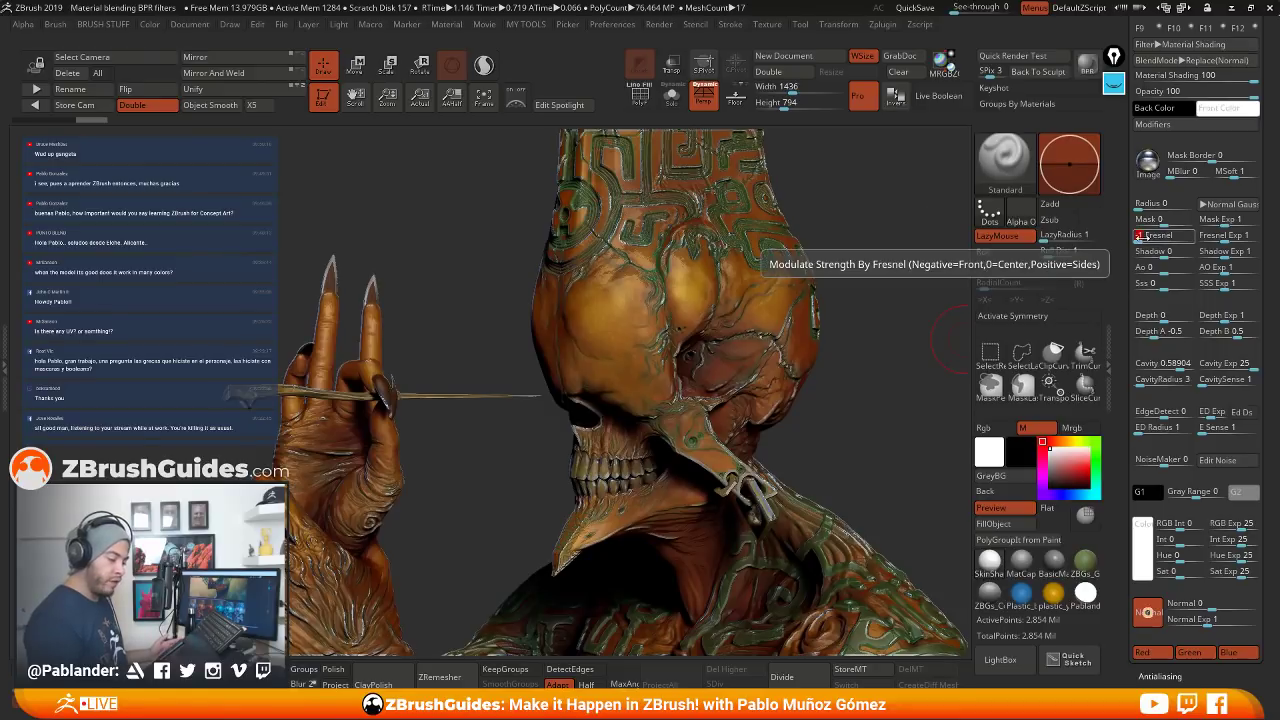
{"action": "left_click_drag", "start_coordinate": [1145, 236], "coordinate": [1190, 240]}
{"action": "key", "text": "Return"}
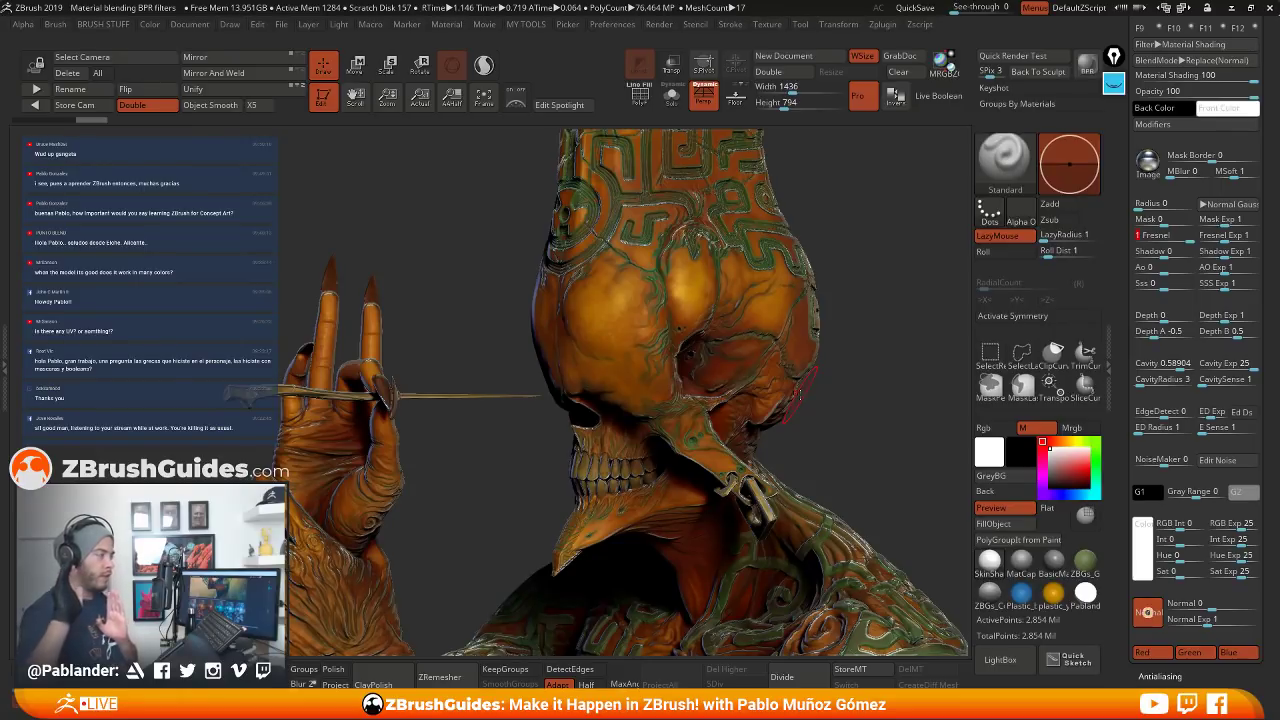
Outline the cranium in yellow with the screen annotation pen, clear it, and draw a blue circle and a camera beside the bust
{"action": "left_click", "coordinate": [1113, 85]}
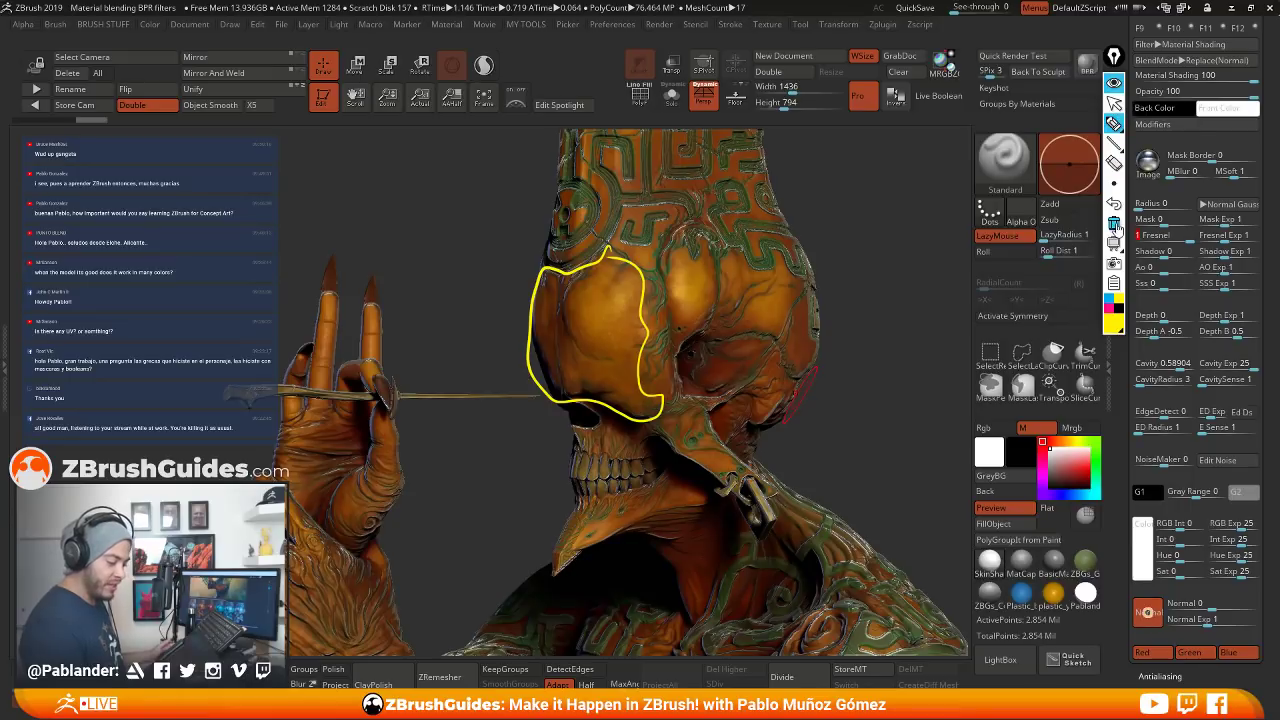
{"action": "left_click", "coordinate": [1114, 222]}
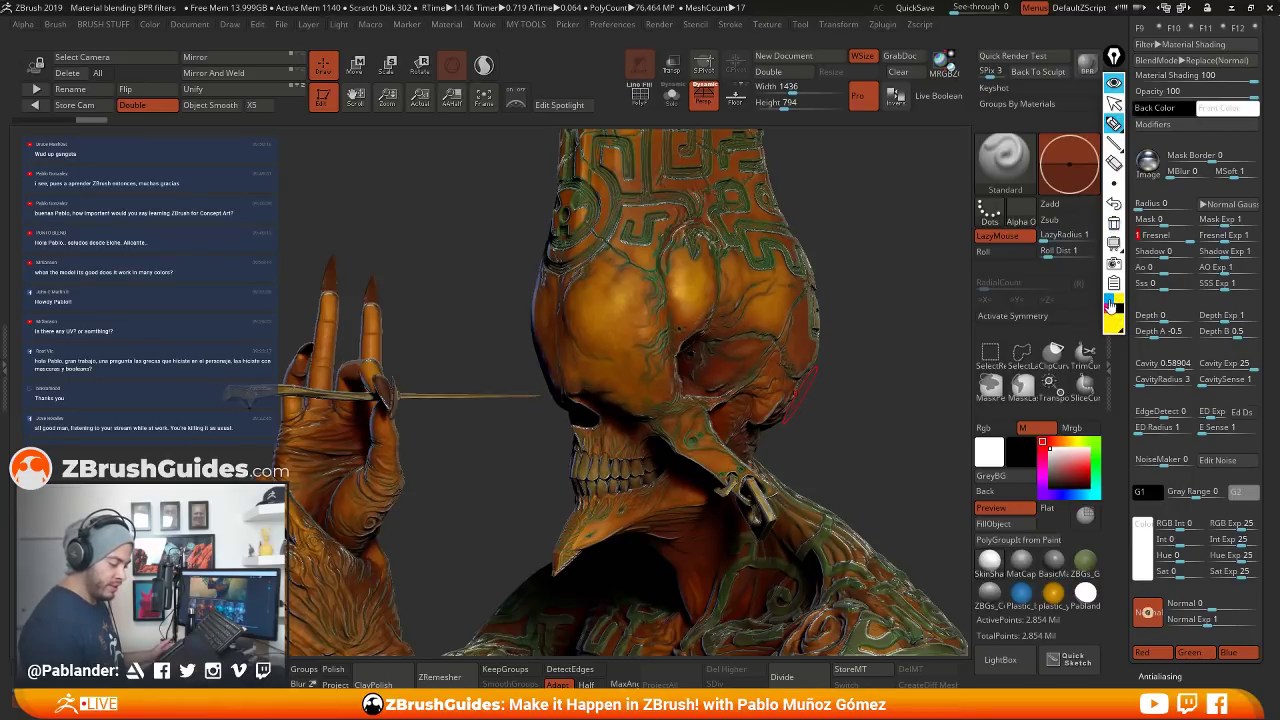
{"action": "left_click", "coordinate": [1111, 306]}
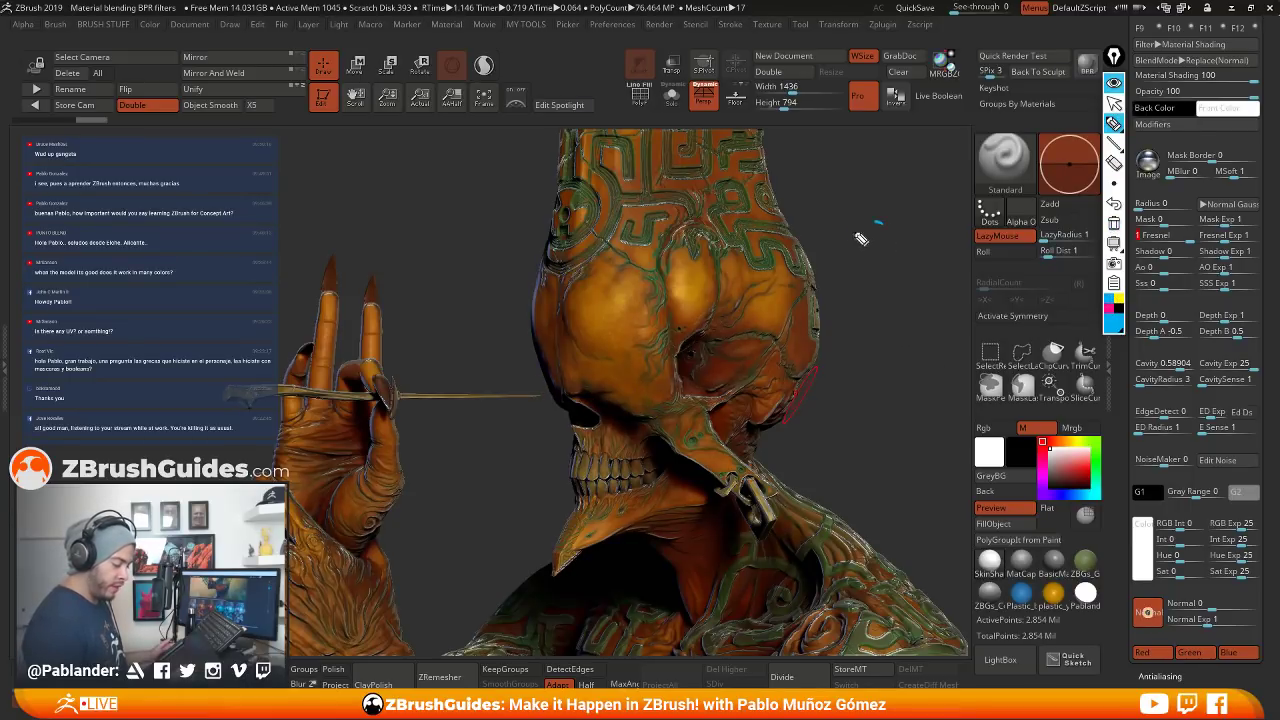
{"action": "mouse_move", "coordinate": [861, 238]}
{"action": "left_mouse_down"}
{"action": "mouse_move", "coordinate": [897, 266]}
{"action": "mouse_move", "coordinate": [865, 238]}
{"action": "left_mouse_up"}
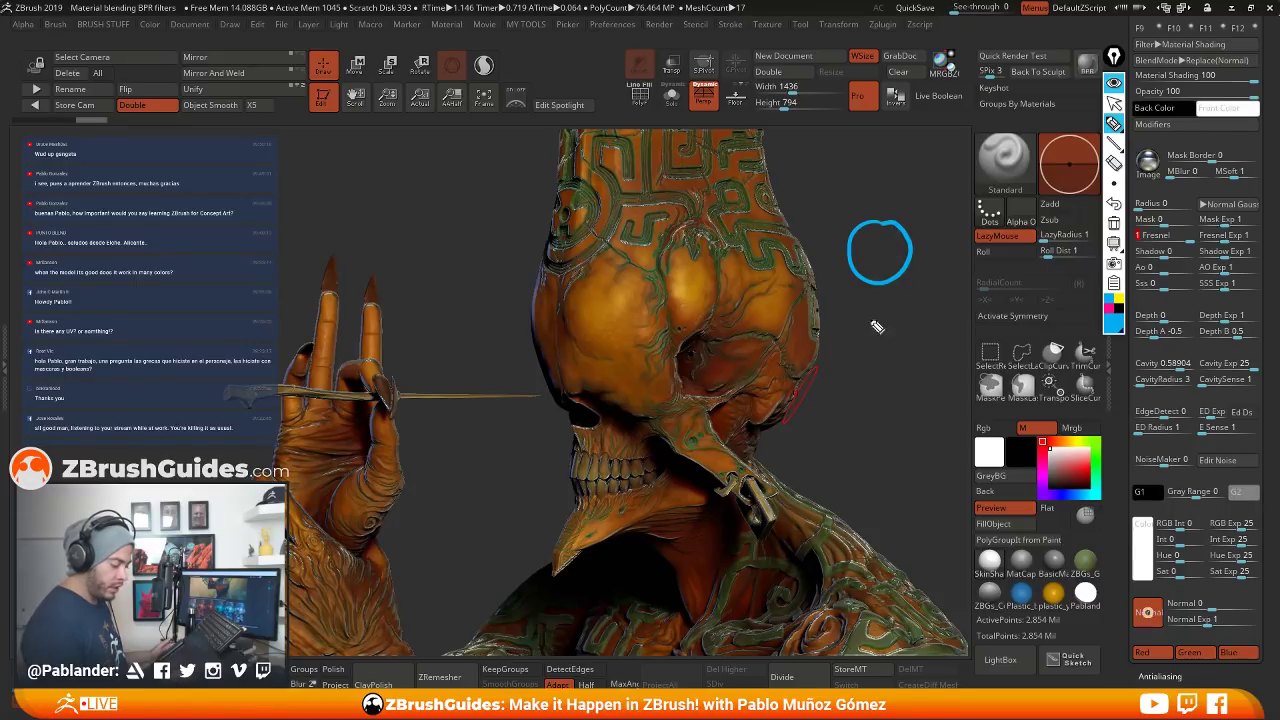
{"action": "mouse_move", "coordinate": [876, 398]}
{"action": "left_mouse_down"}
{"action": "mouse_move", "coordinate": [872, 410]}
{"action": "mouse_move", "coordinate": [890, 414]}
{"action": "mouse_move", "coordinate": [862, 410]}
{"action": "mouse_move", "coordinate": [878, 380]}
{"action": "left_mouse_up"}
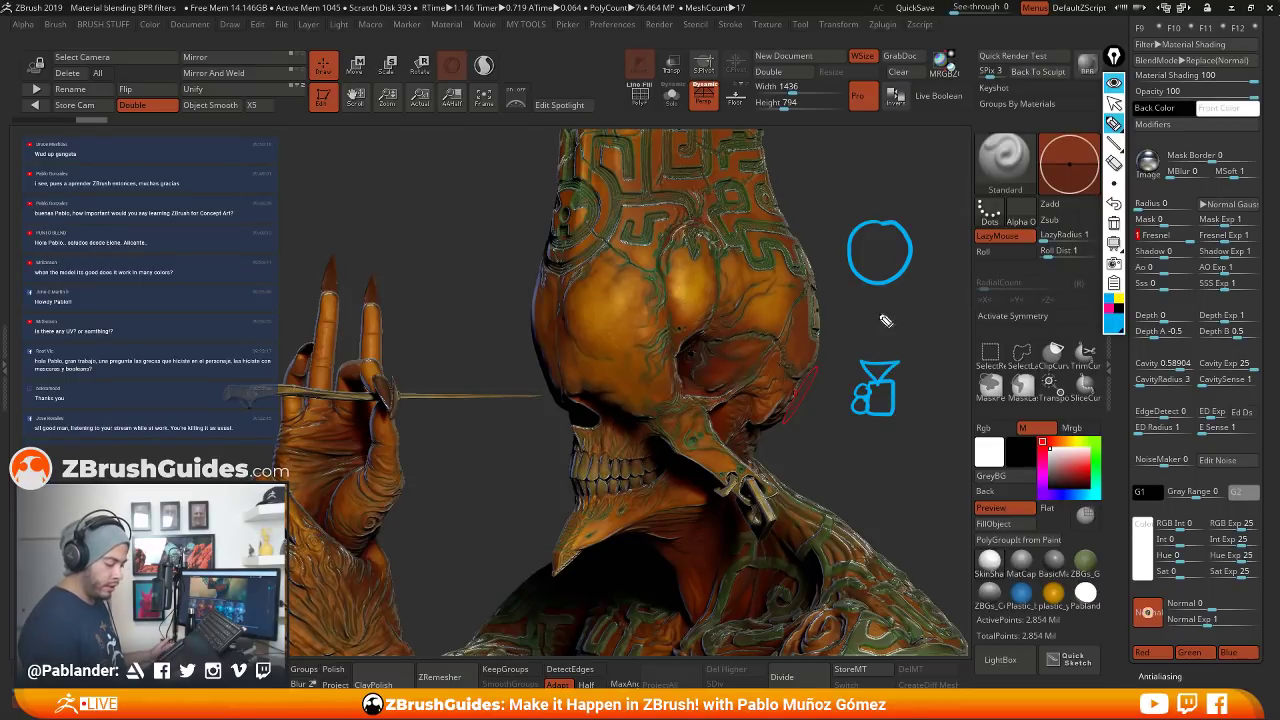
Mark the two sides of the drawn circle in pink and ring the Fresnel slider
{"action": "left_click", "coordinate": [1112, 316]}
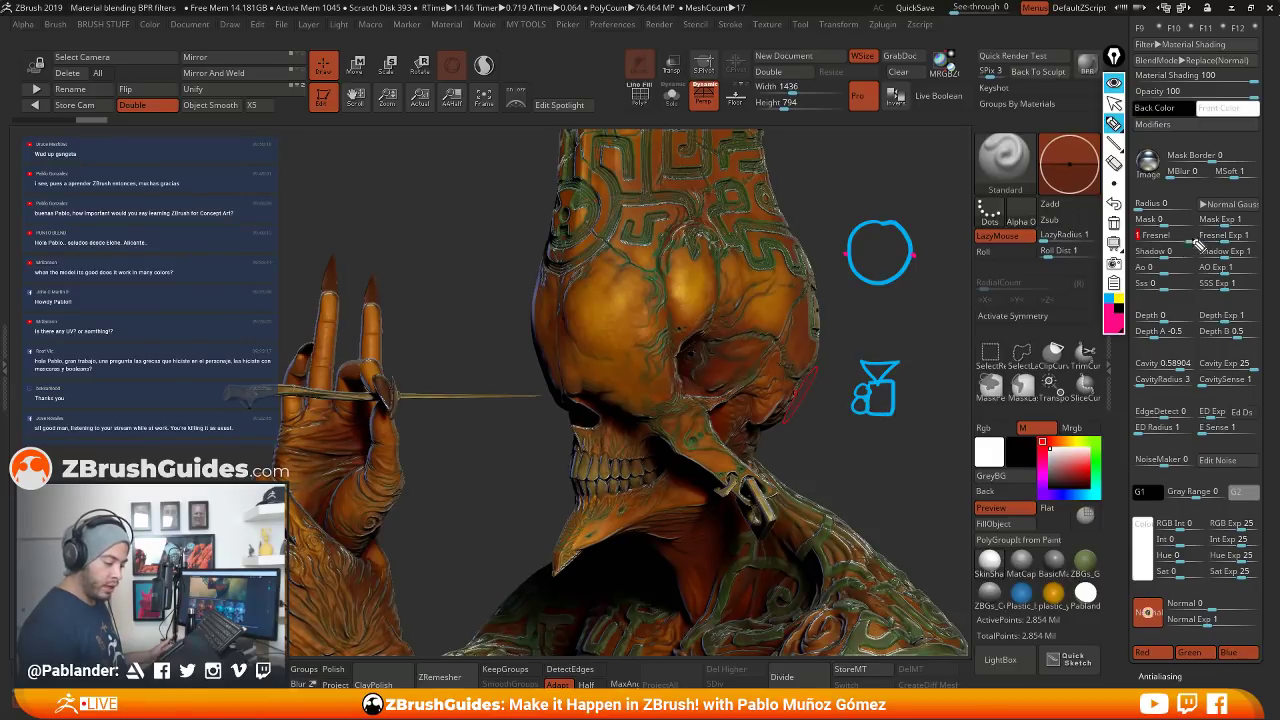
{"action": "mouse_move", "coordinate": [1205, 226]}
{"action": "left_mouse_down"}
{"action": "mouse_move", "coordinate": [1140, 246]}
{"action": "mouse_move", "coordinate": [1216, 230]}
{"action": "left_mouse_up"}
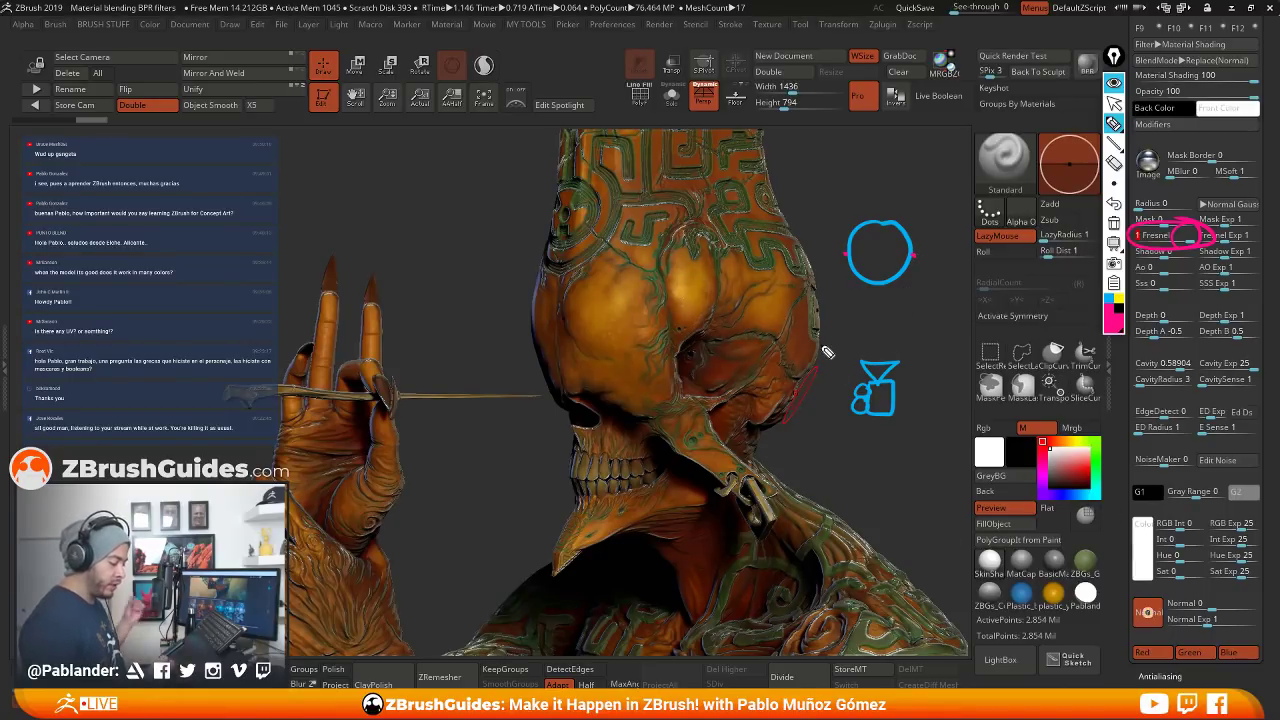
{"action": "mouse_move", "coordinate": [913, 247]}
{"action": "left_mouse_down"}
{"action": "mouse_move", "coordinate": [910, 262]}
{"action": "mouse_move", "coordinate": [851, 257]}
{"action": "left_mouse_up"}
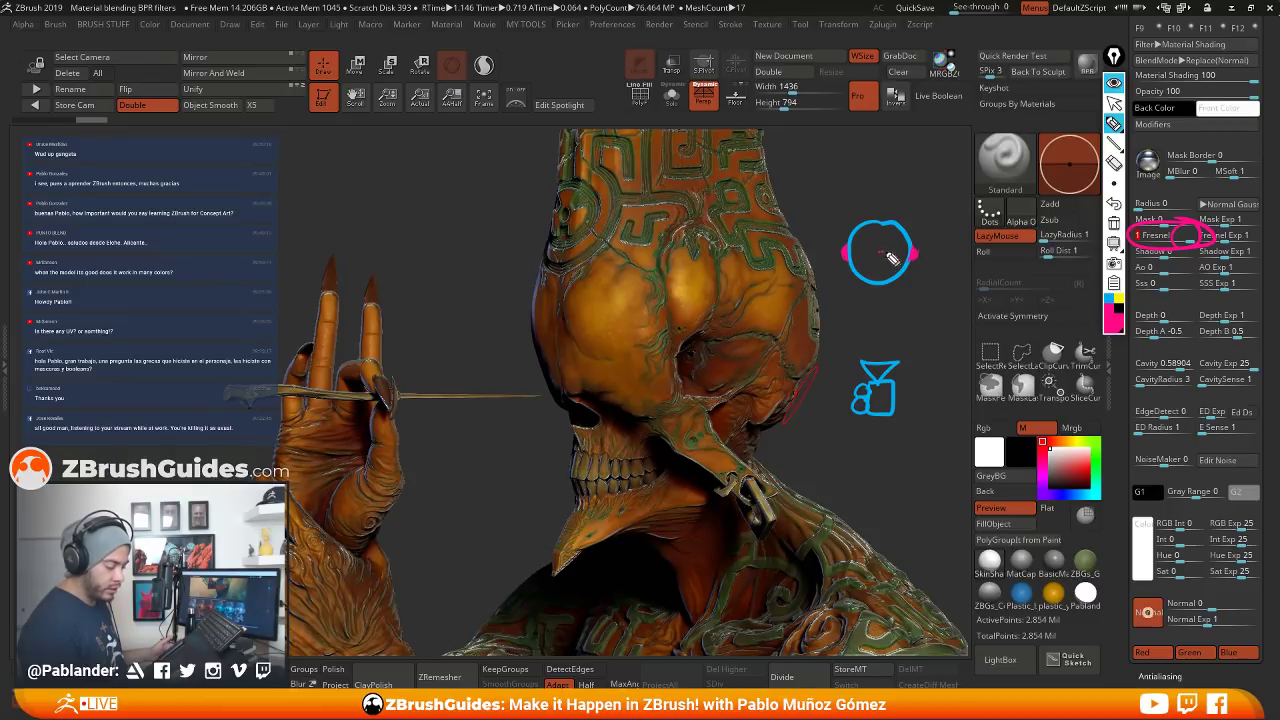
Draw pink lines from the circle outward and down to the camera, and label the angle between them 90°
{"action": "left_click_drag", "start_coordinate": [928, 253], "coordinate": [1012, 250]}
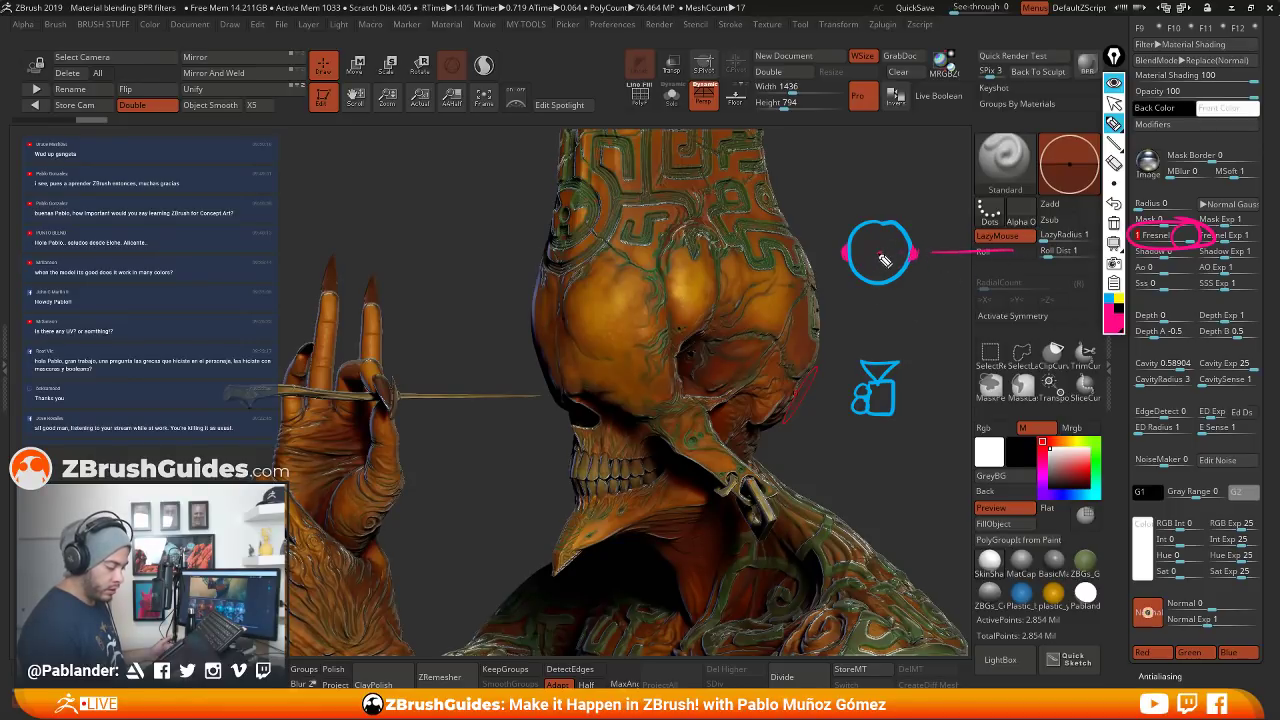
{"action": "left_click_drag", "start_coordinate": [880, 255], "coordinate": [879, 276]}
{"action": "left_click_drag", "start_coordinate": [877, 342], "coordinate": [877, 362]}
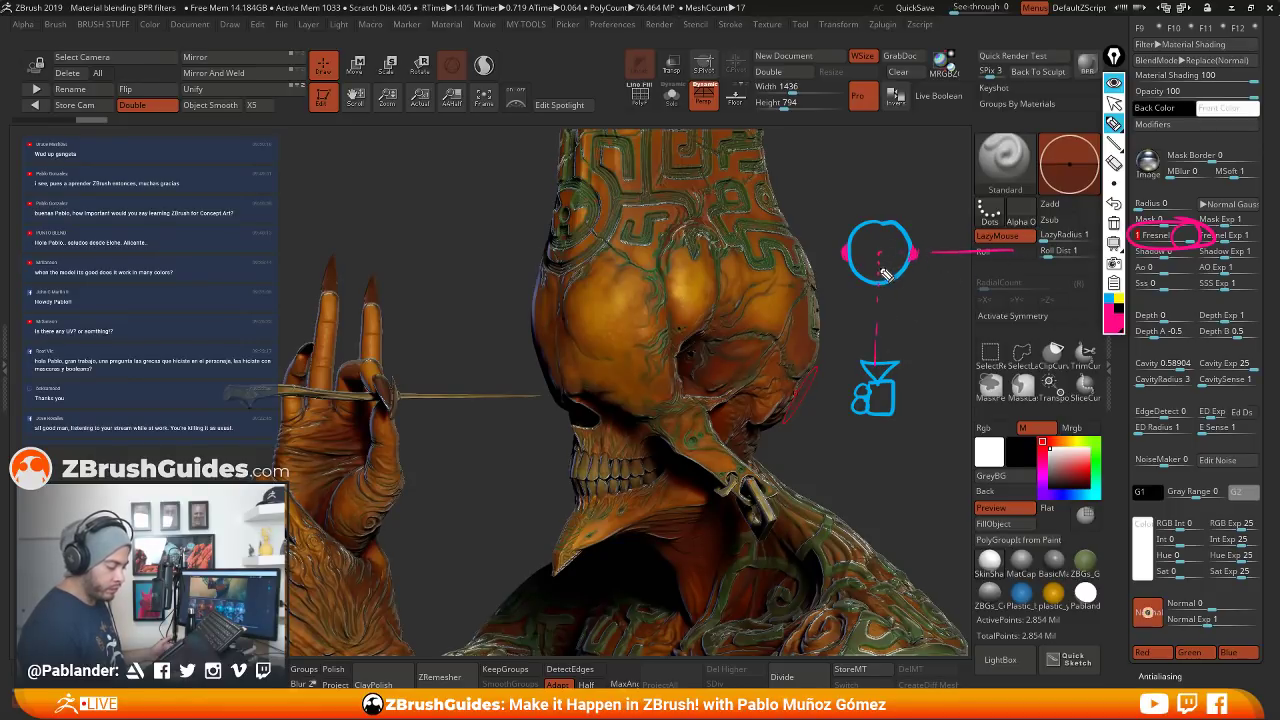
{"action": "left_click_drag", "start_coordinate": [879, 256], "coordinate": [920, 293]}
{"action": "left_click_drag", "start_coordinate": [932, 289], "coordinate": [931, 290]}
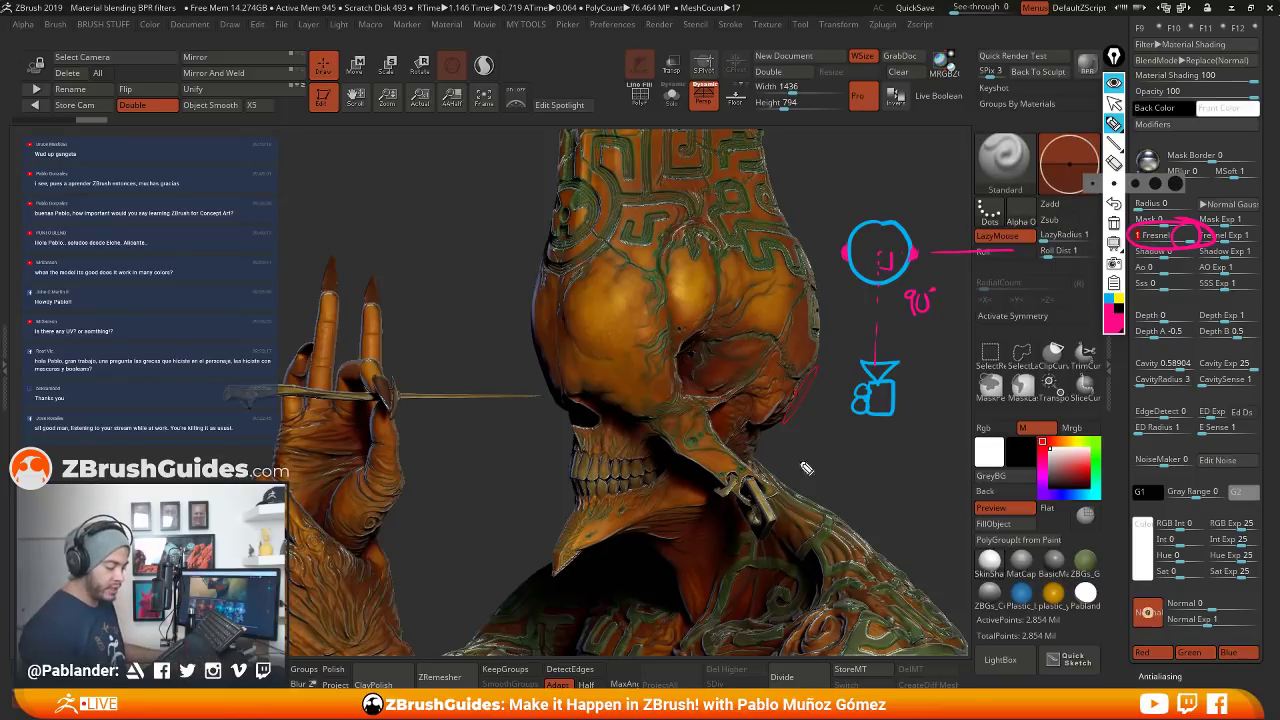
Show the annotations again, erase the pink ring around the Fresnel slider, and return to the normal pointer
{"action": "left_click", "coordinate": [1113, 84]}
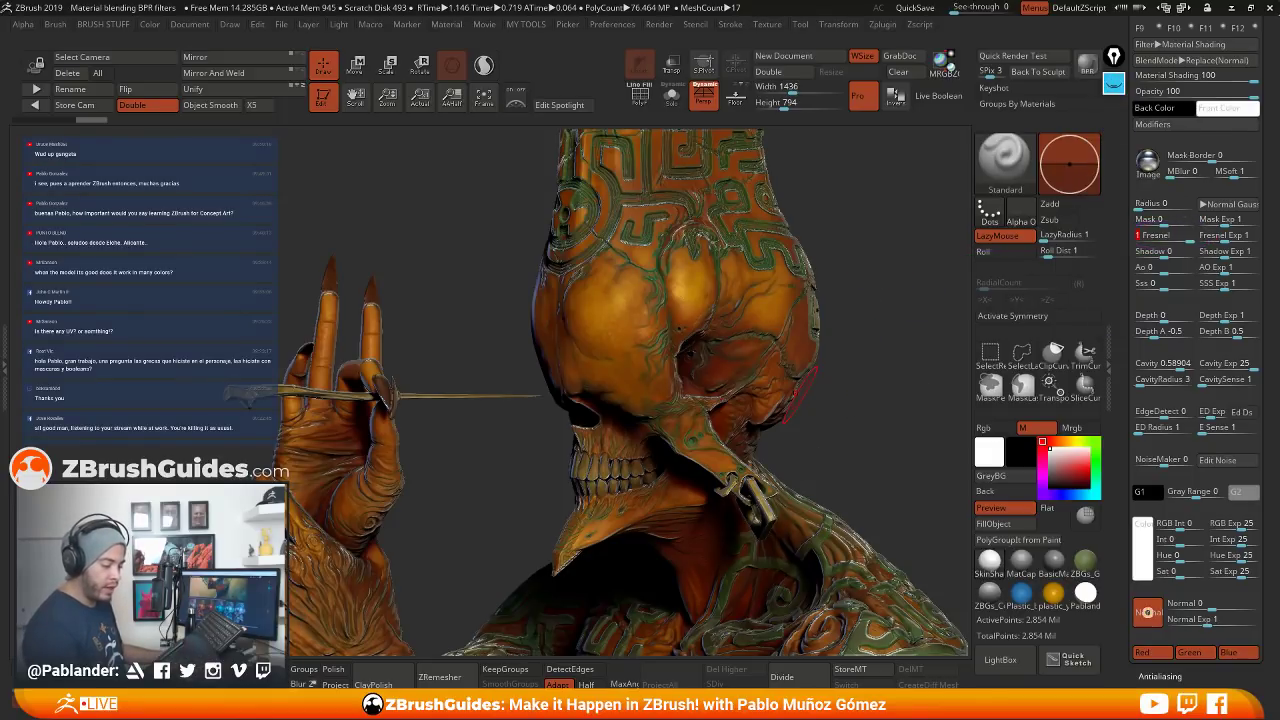
{"action": "left_click", "coordinate": [1113, 84]}
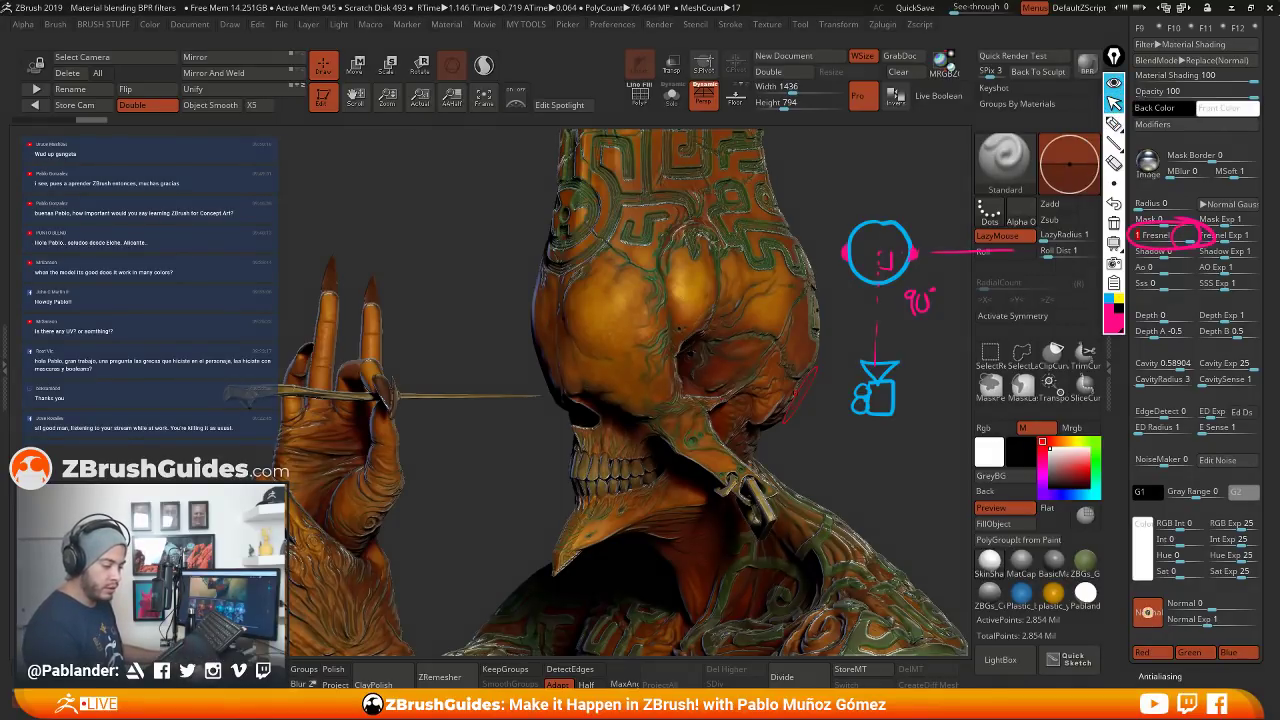
{"action": "left_click", "coordinate": [1113, 84]}
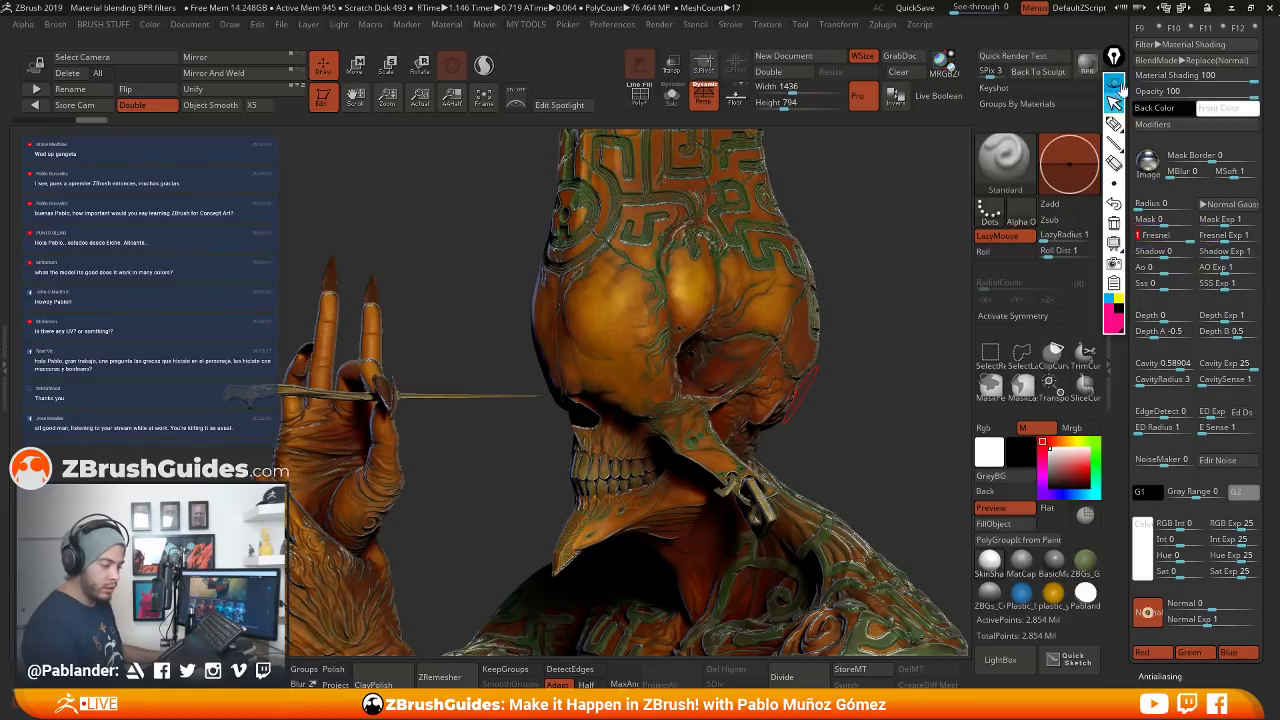
{"action": "left_click", "coordinate": [1114, 86]}
{"action": "left_click", "coordinate": [1113, 161]}
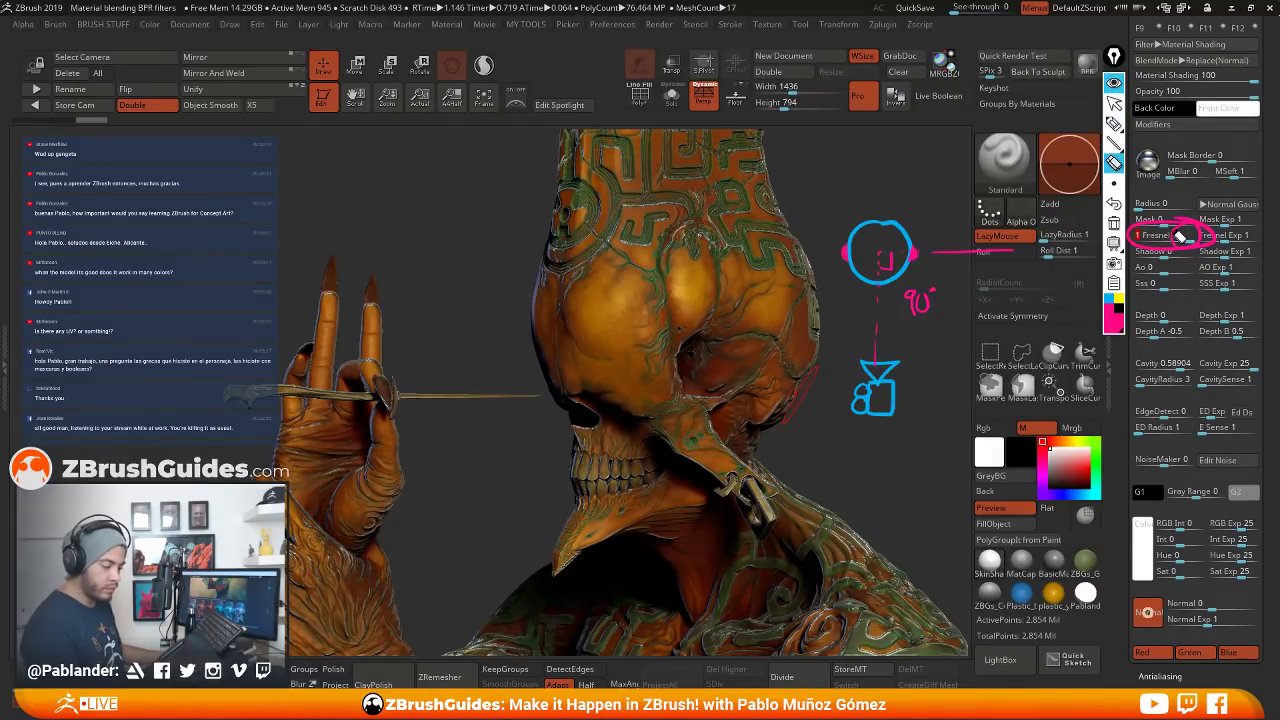
{"action": "left_click_drag", "start_coordinate": [1180, 236], "coordinate": [1230, 242]}
{"action": "left_click", "coordinate": [1113, 103]}
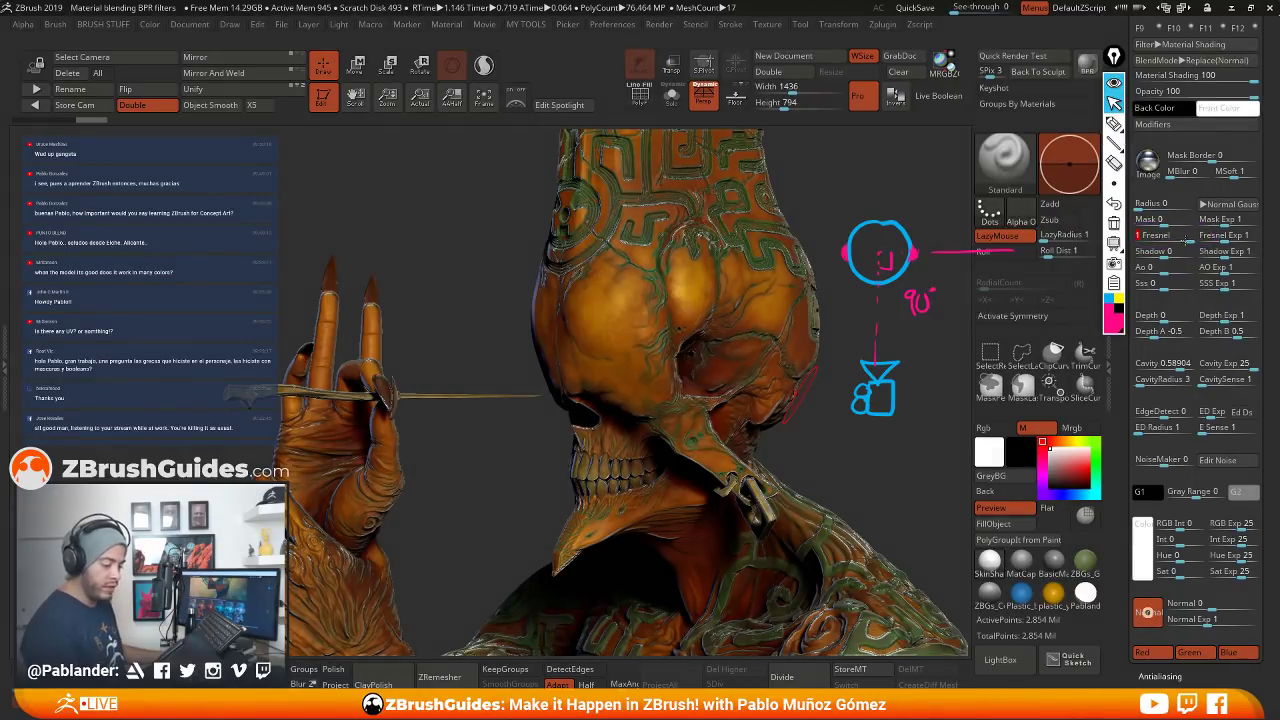
Compare the second filter's Fresnel modifier at -1, around 0 and at 1, and leave it at -1
{"action": "left_click", "coordinate": [1136, 238]}
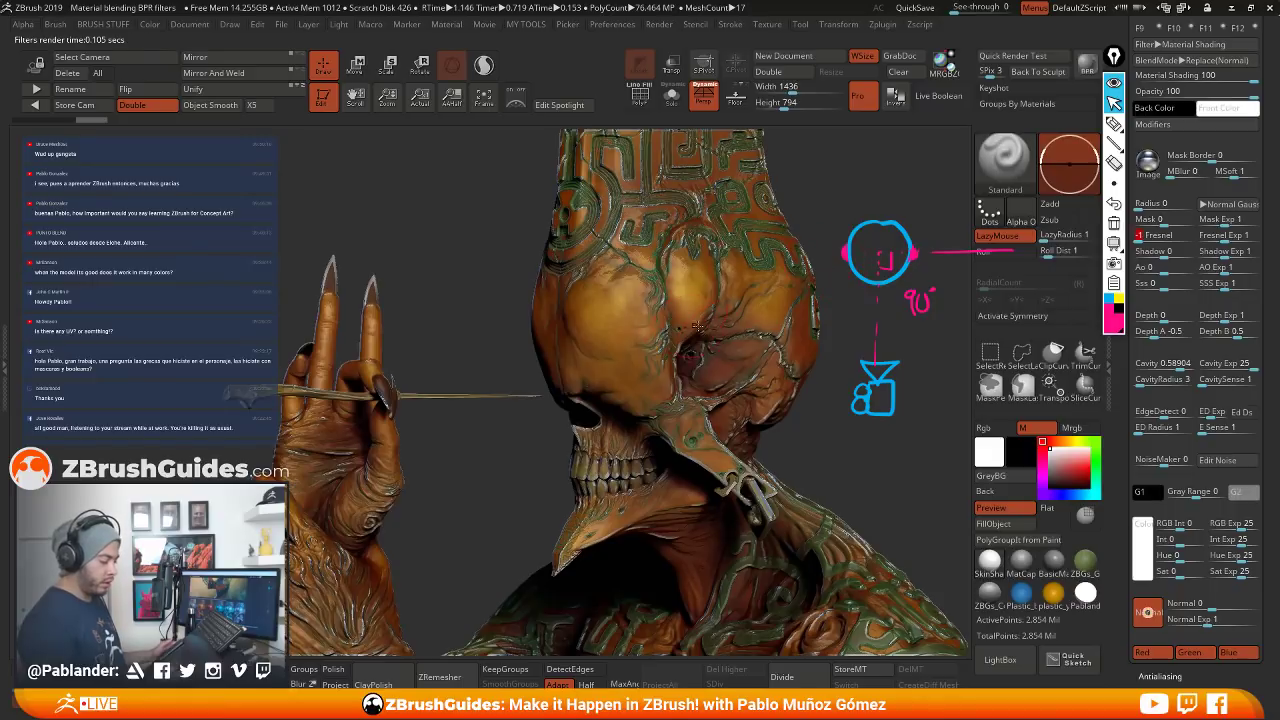
{"action": "left_click", "coordinate": [1157, 238]}
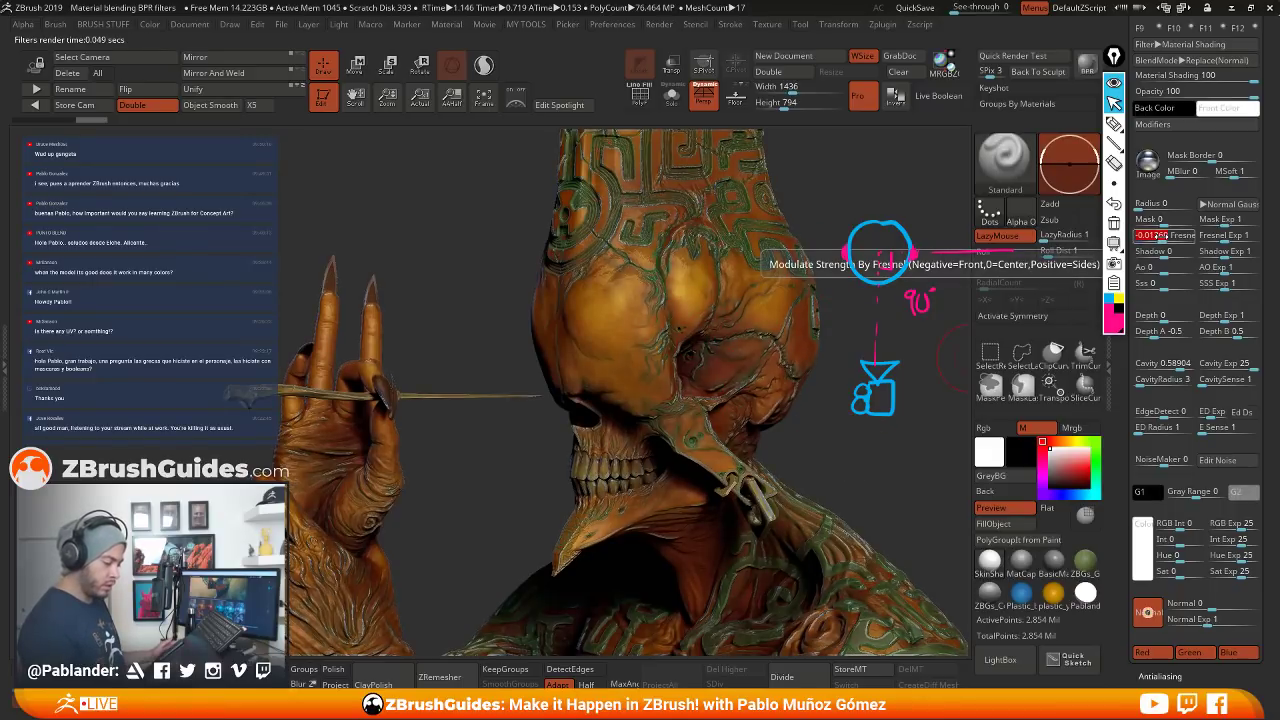
{"action": "left_click", "coordinate": [1162, 238]}
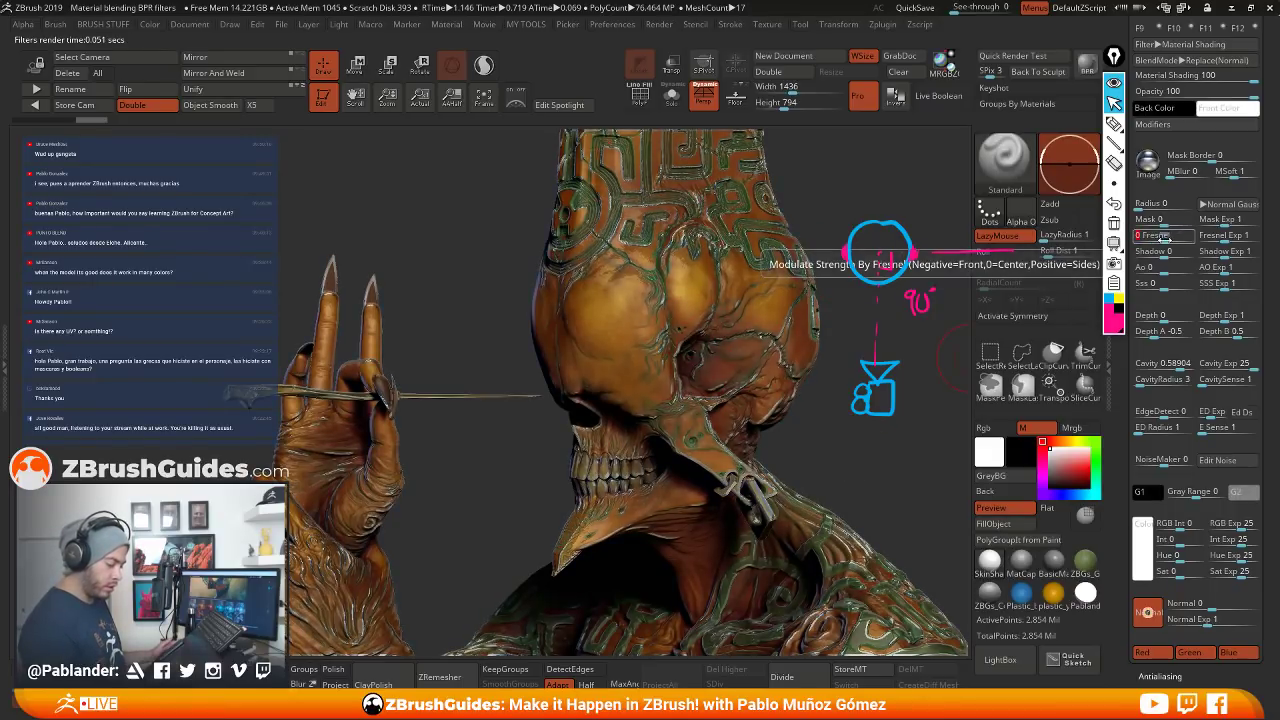
{"action": "left_click", "coordinate": [1188, 238]}
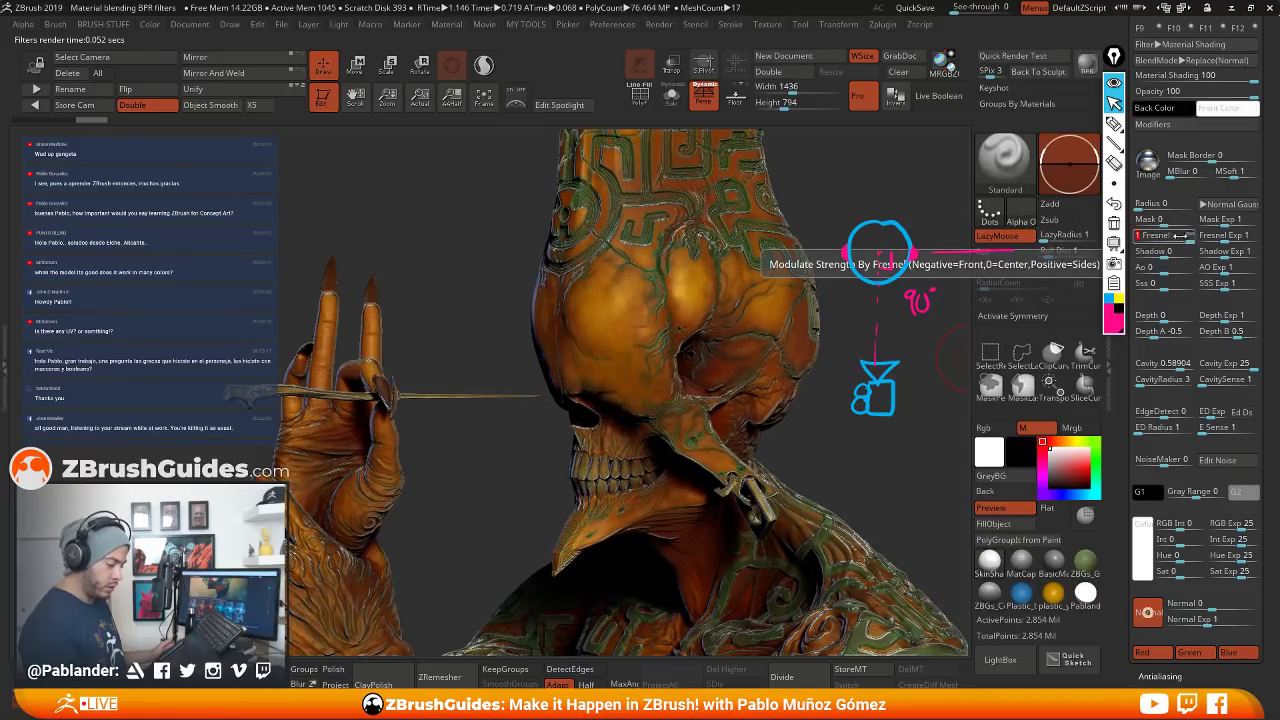
{"action": "left_click_drag", "start_coordinate": [1181, 236], "coordinate": [1136, 237]}
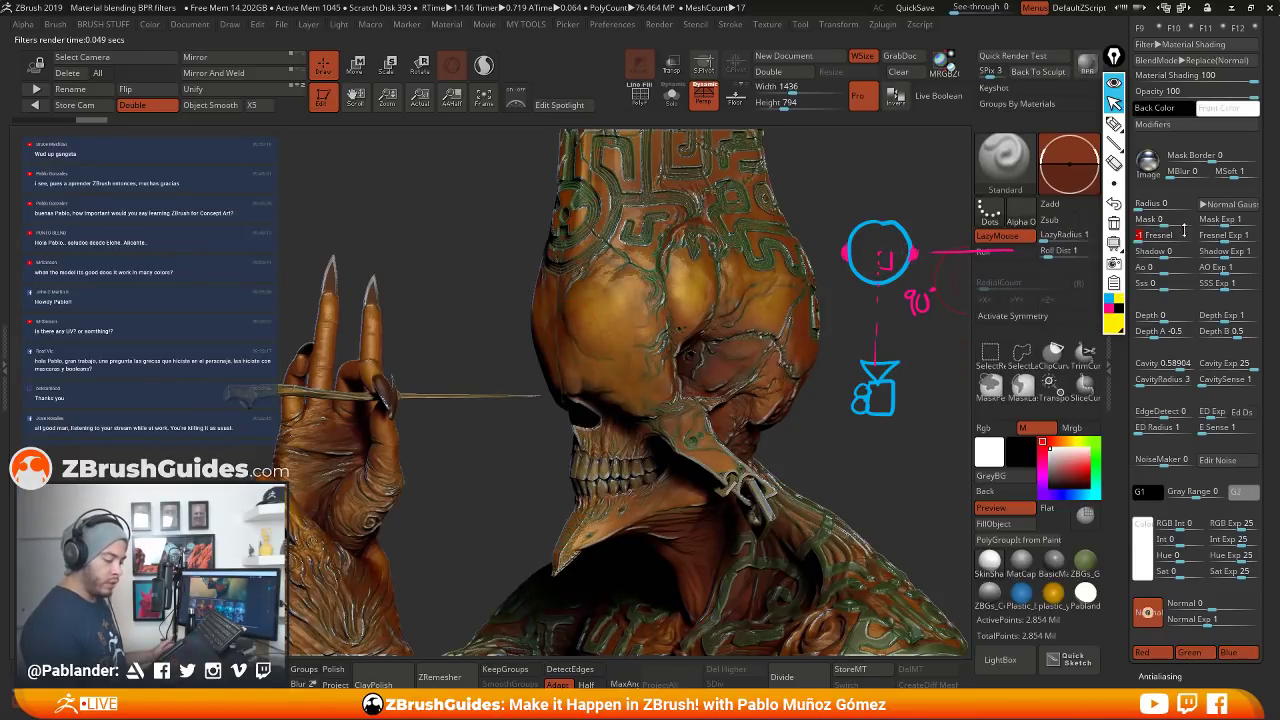
Ring the Fresnel slider in yellow with the annotation pen, mark the camera-facing side of the drawn circle, and hide the annotations
{"action": "left_click", "coordinate": [1113, 122]}
{"action": "mouse_move", "coordinate": [1160, 220]}
{"action": "left_mouse_down"}
{"action": "mouse_move", "coordinate": [1140, 252]}
{"action": "mouse_move", "coordinate": [1195, 226]}
{"action": "left_mouse_up"}
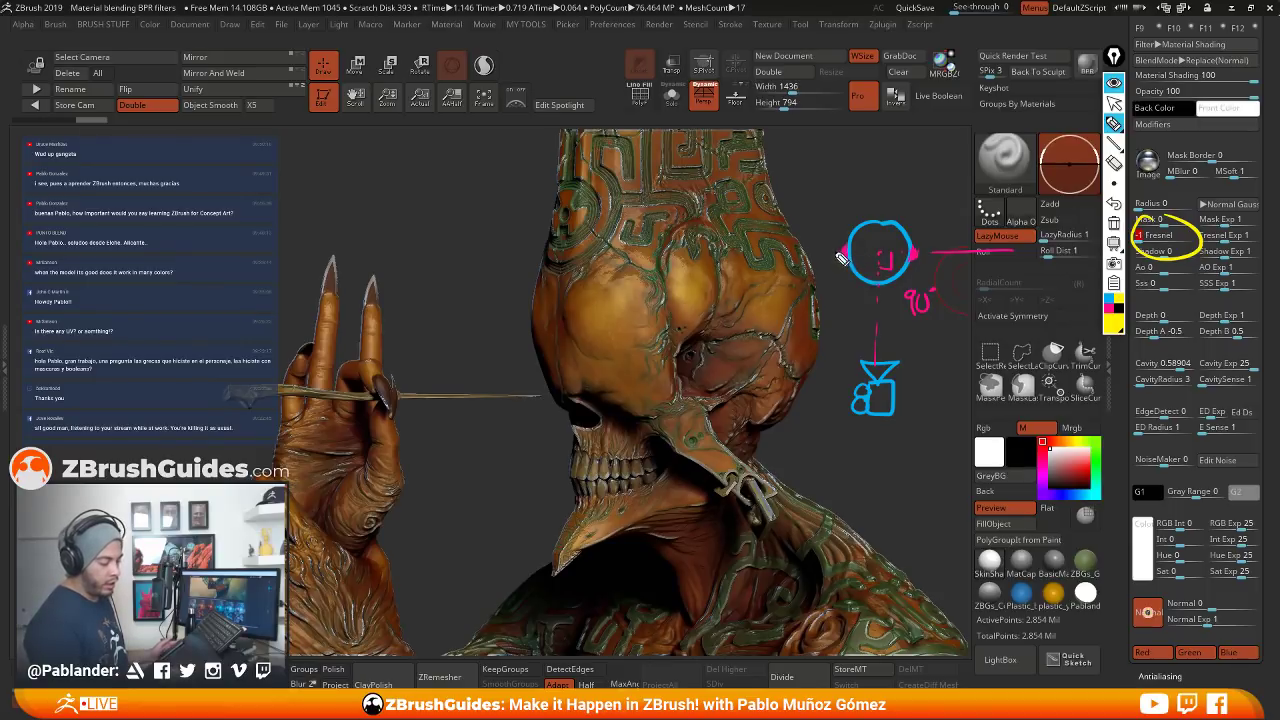
{"action": "left_click_drag", "start_coordinate": [832, 258], "coordinate": [857, 288]}
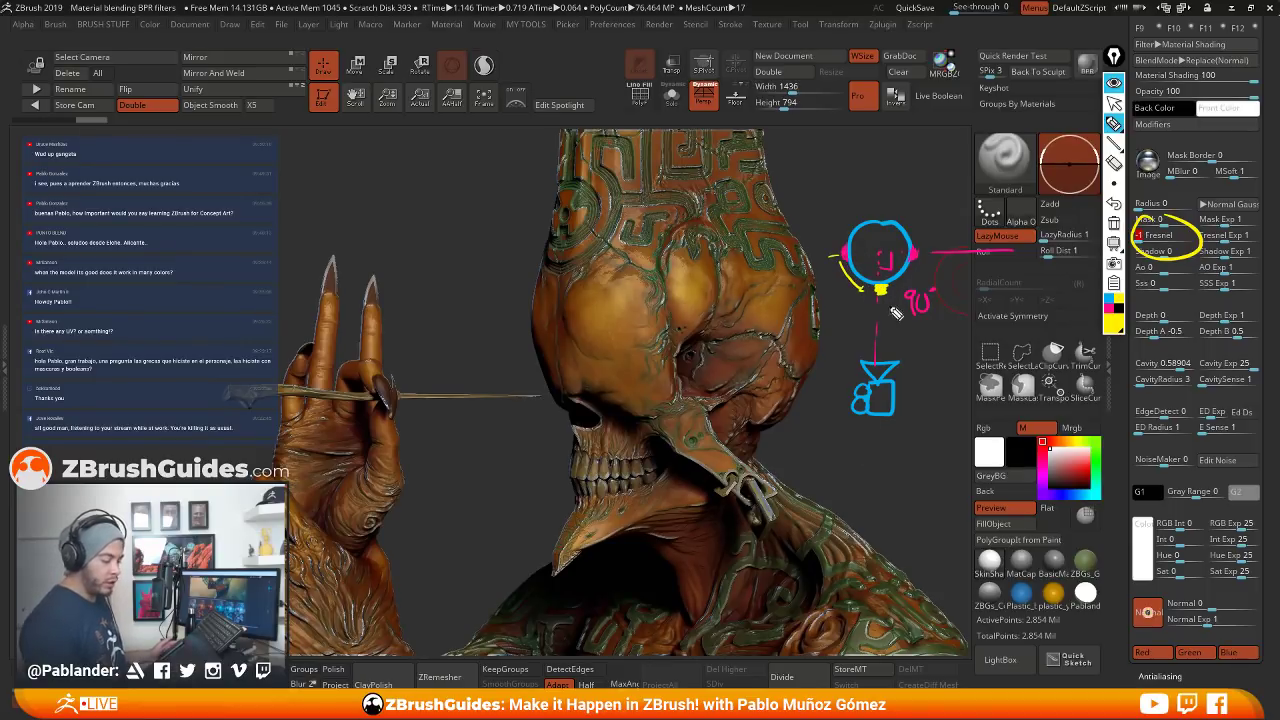
{"action": "left_click_drag", "start_coordinate": [884, 286], "coordinate": [904, 284]}
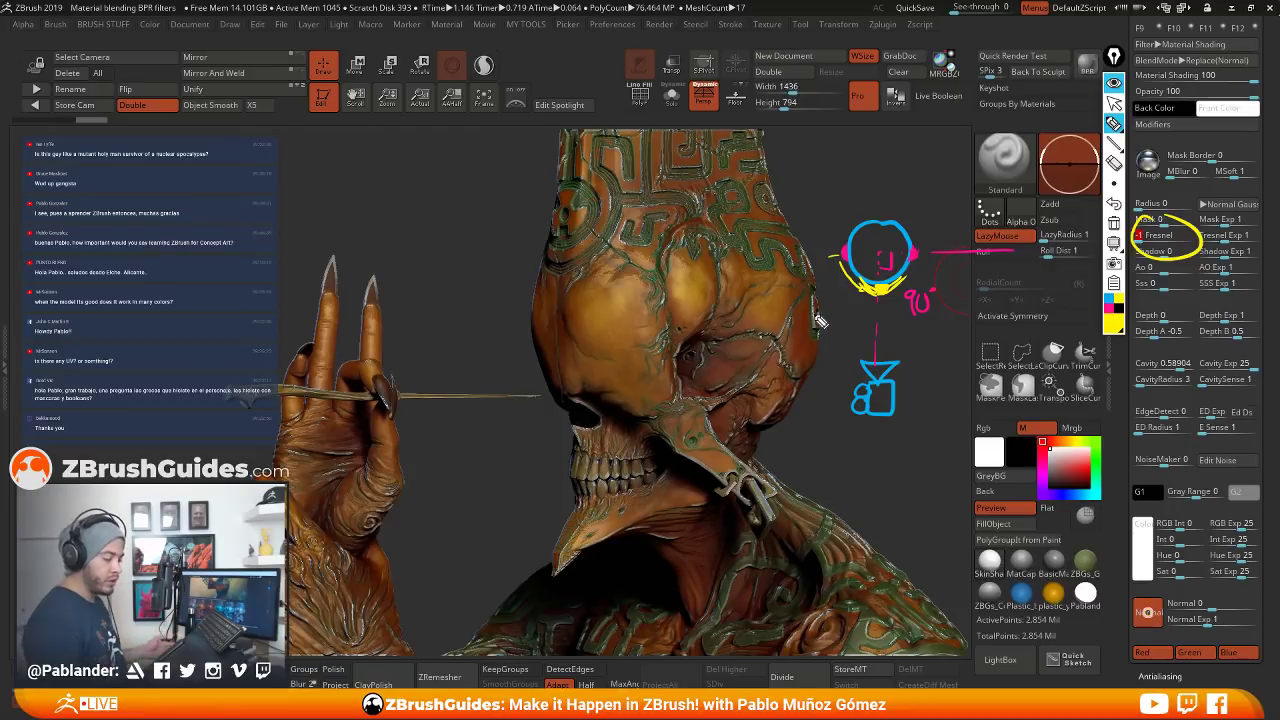
{"action": "key", "text": "Escape"}
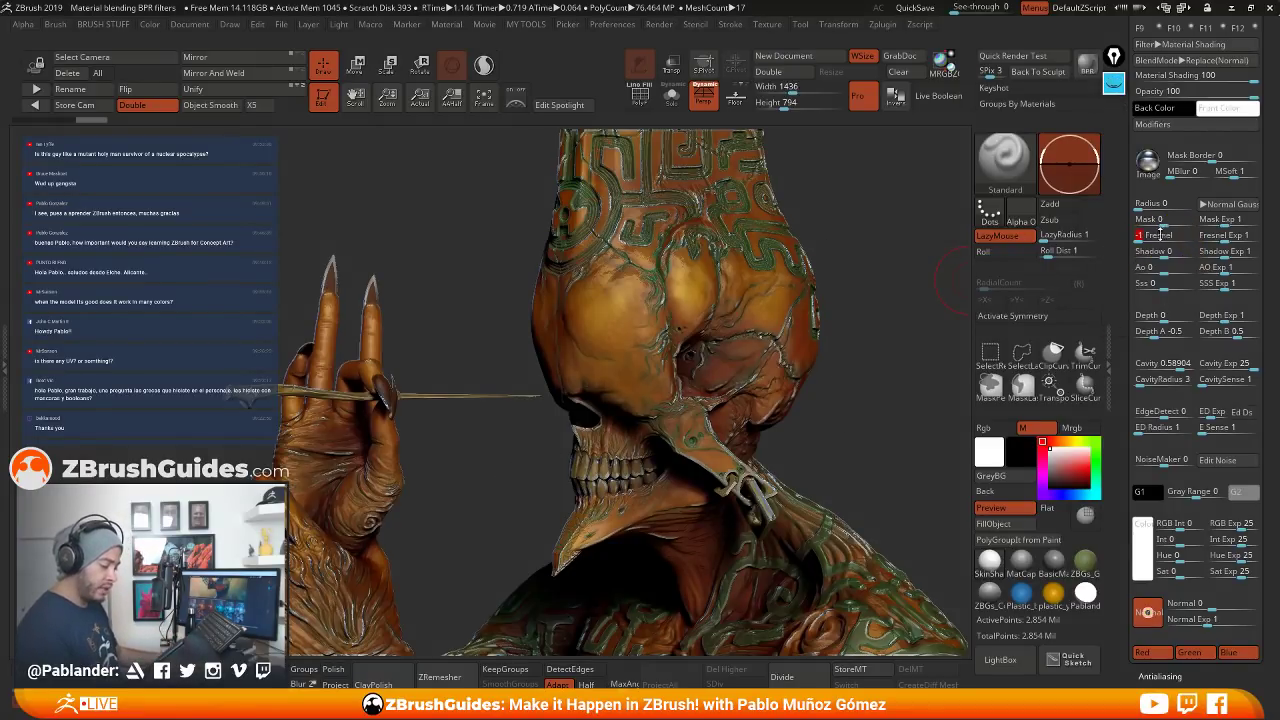
Set the second filter's Shadow Exp to 0.01 and its Fresnel Exp to about 3.59
{"action": "left_click_drag", "start_coordinate": [1160, 233], "coordinate": [1160, 236]}
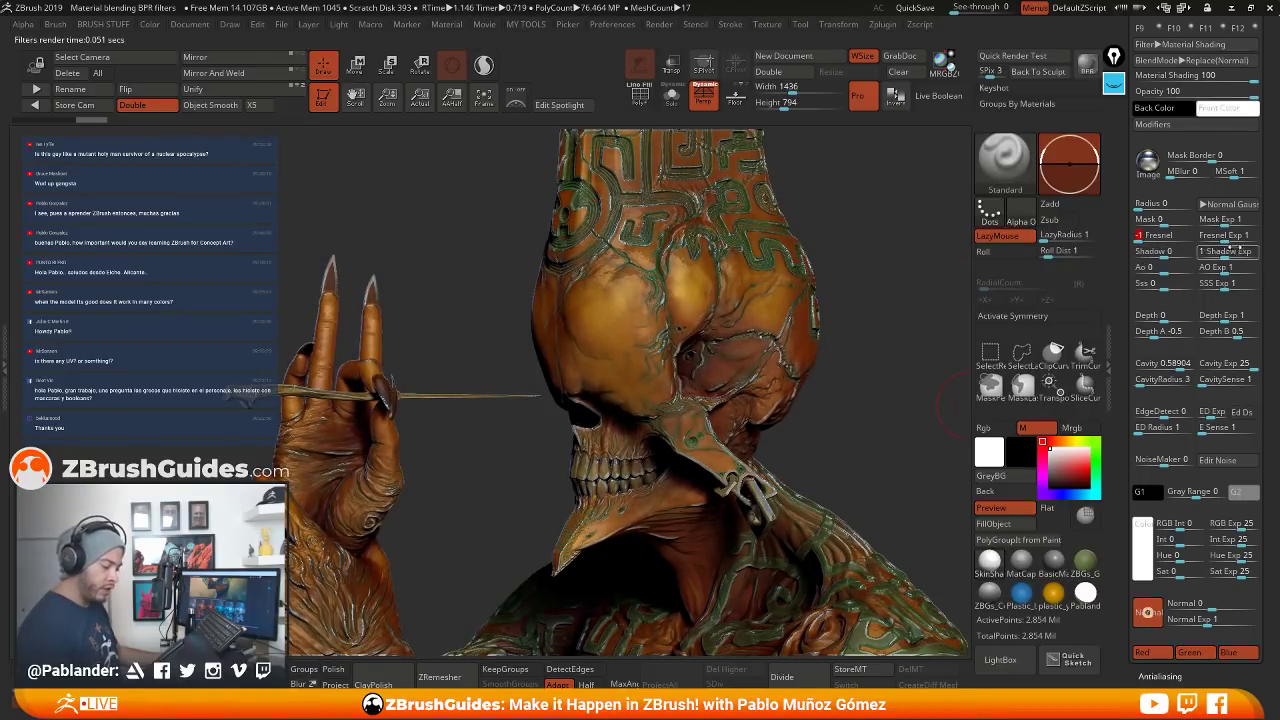
{"action": "left_click", "coordinate": [1223, 255]}
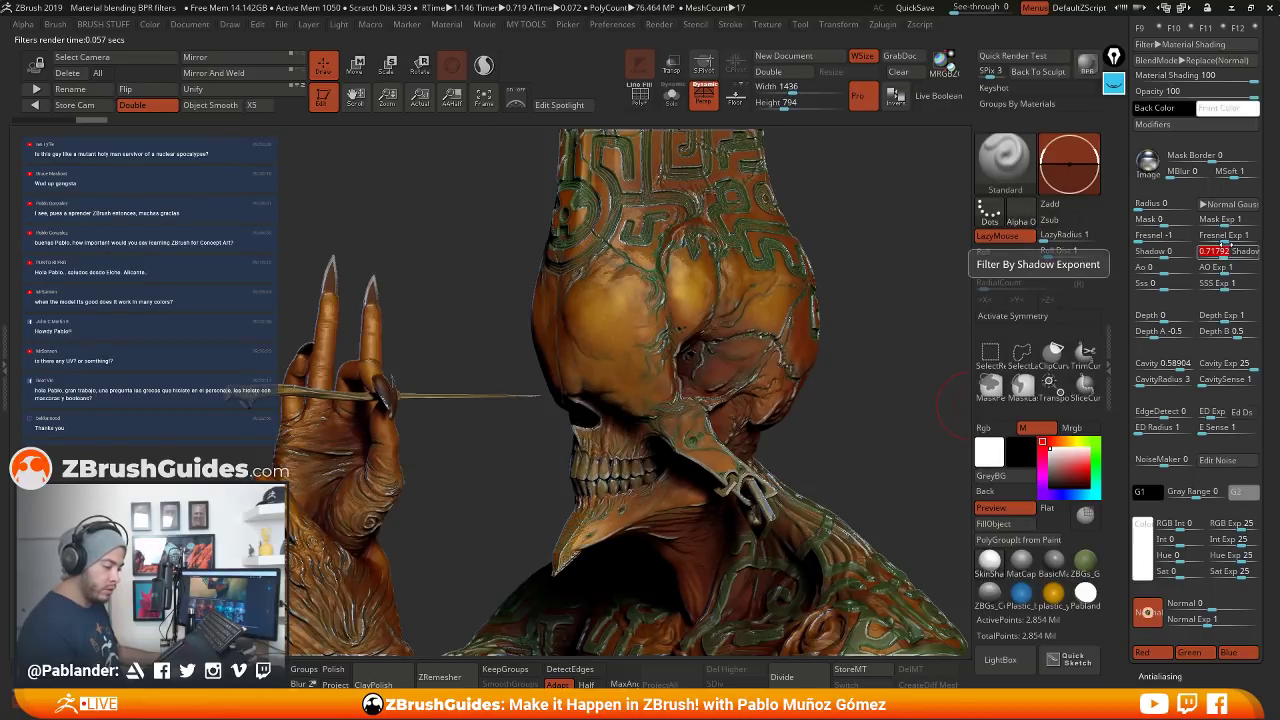
{"action": "type", "text": "0.01"}
{"action": "mouse_move", "coordinate": [1223, 238]}
{"action": "left_mouse_down"}
{"action": "mouse_move", "coordinate": [1245, 237]}
{"action": "mouse_move", "coordinate": [1232, 239]}
{"action": "left_mouse_up"}
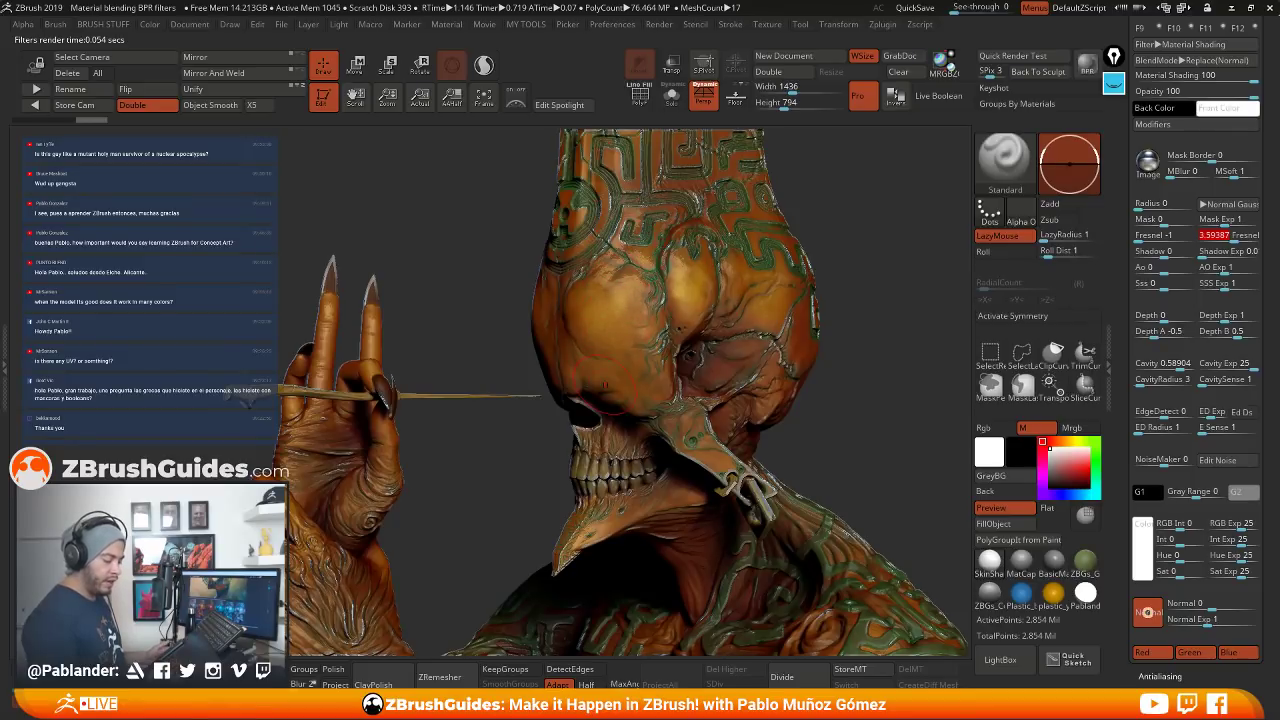
Switch the second BPR filter off and on to compare its effect on the bust
{"action": "scroll", "coordinate": [1191, 201], "scroll_direction": "up", "scroll_amount": 4}
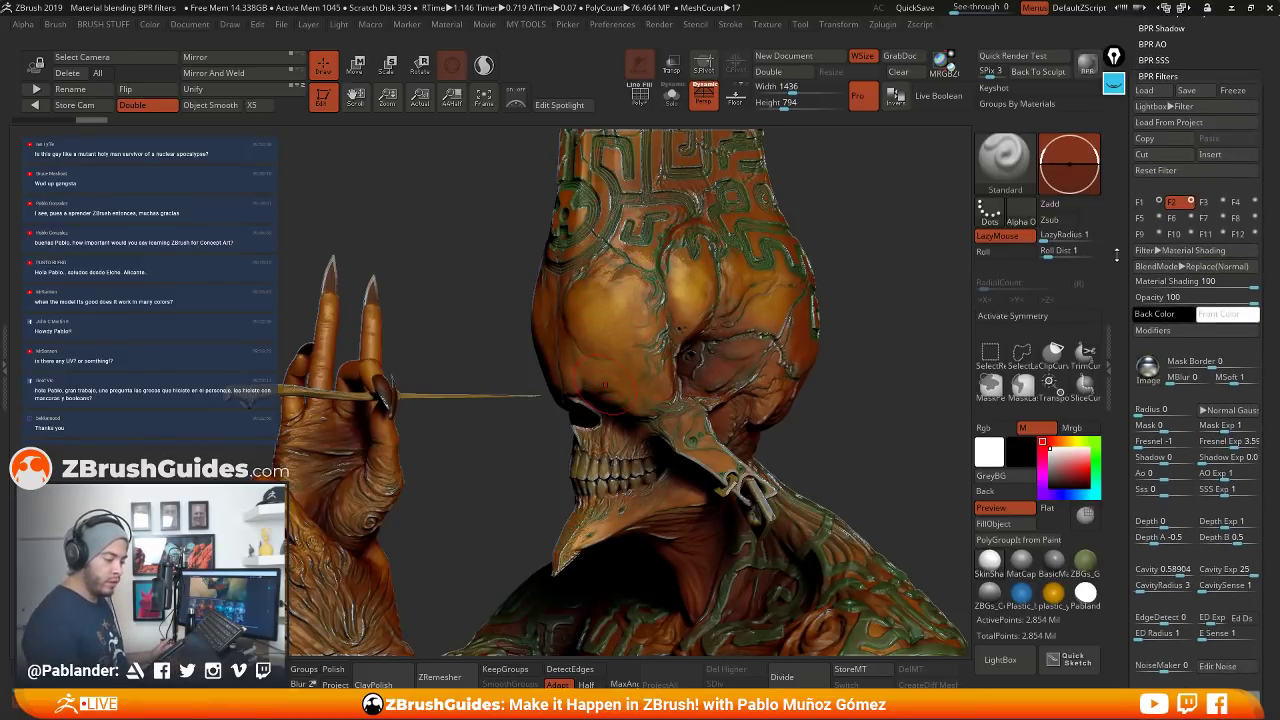
{"action": "left_click", "coordinate": [1191, 201]}
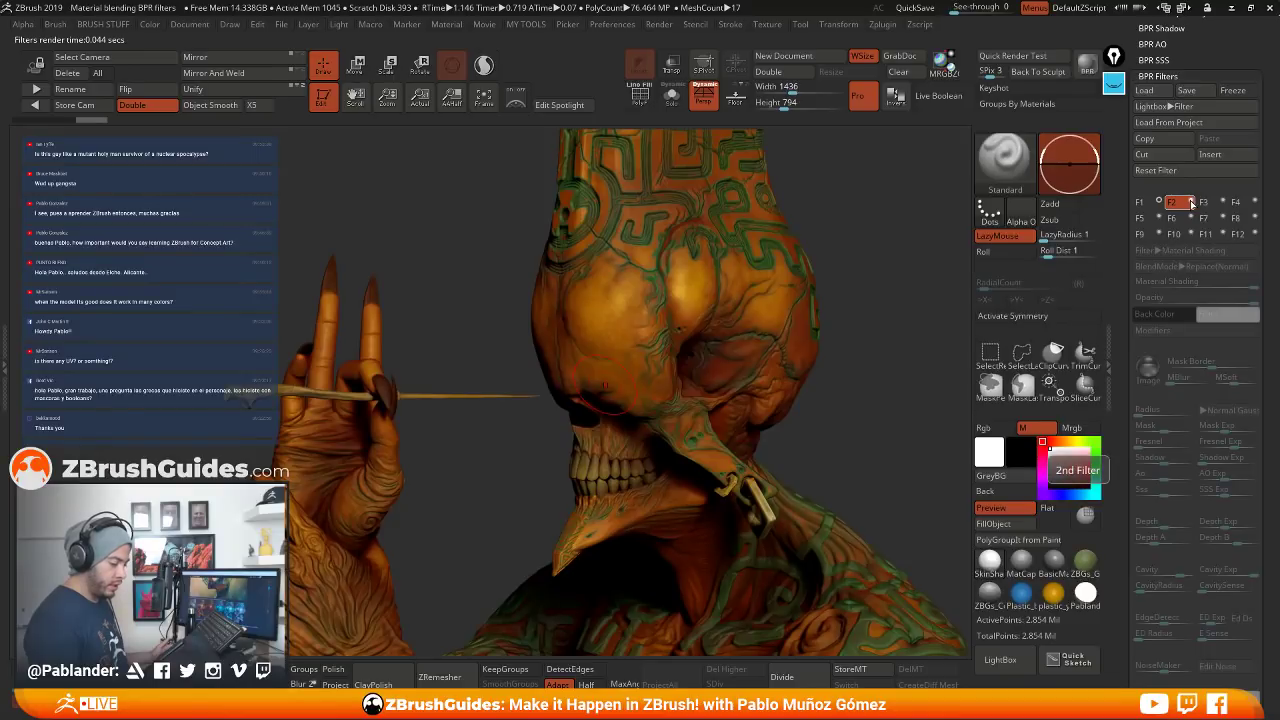
{"action": "left_click", "coordinate": [1191, 201]}
{"action": "left_click", "coordinate": [1191, 201]}
{"action": "left_click", "coordinate": [1191, 201]}
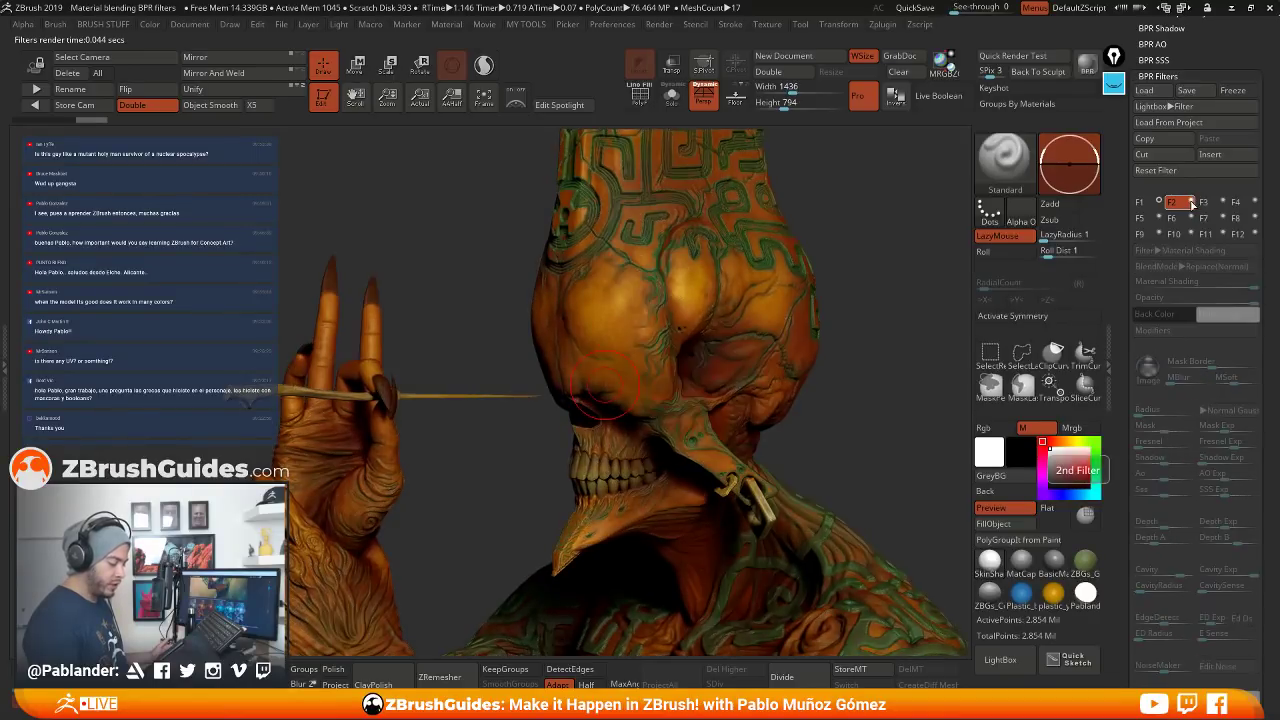
{"action": "left_click", "coordinate": [1191, 201]}
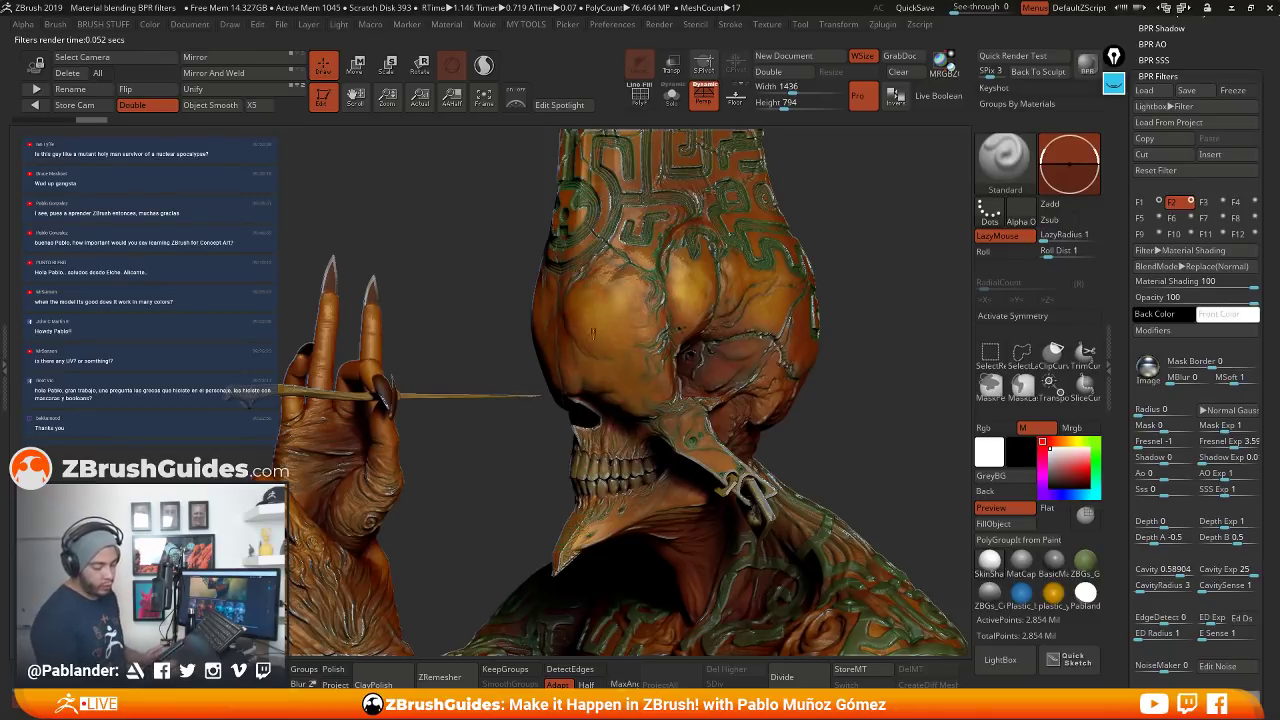
Sample the skull's orange as the filter's mask colour, with RGB Int at -30 and RGB Exp at about 3.6
{"action": "scroll", "coordinate": [1145, 300], "scroll_direction": "down", "scroll_amount": 5}
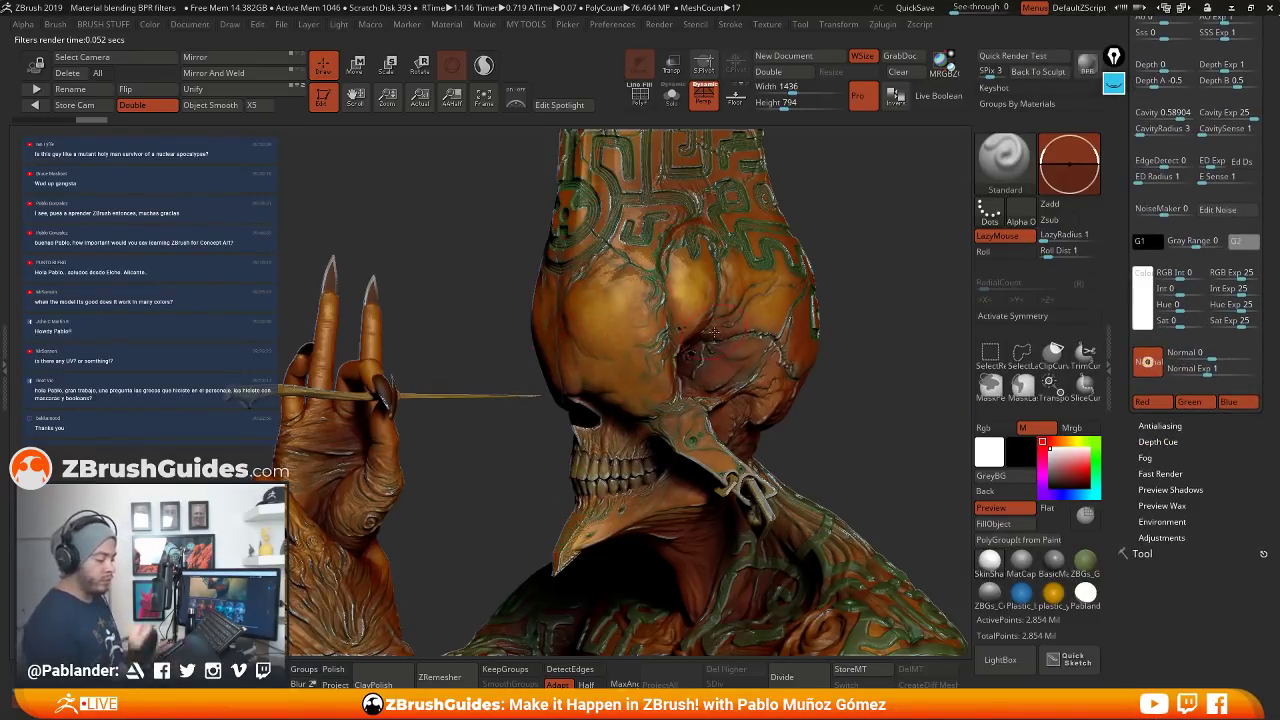
{"action": "scroll", "coordinate": [1140, 300], "scroll_direction": "up", "scroll_amount": 1}
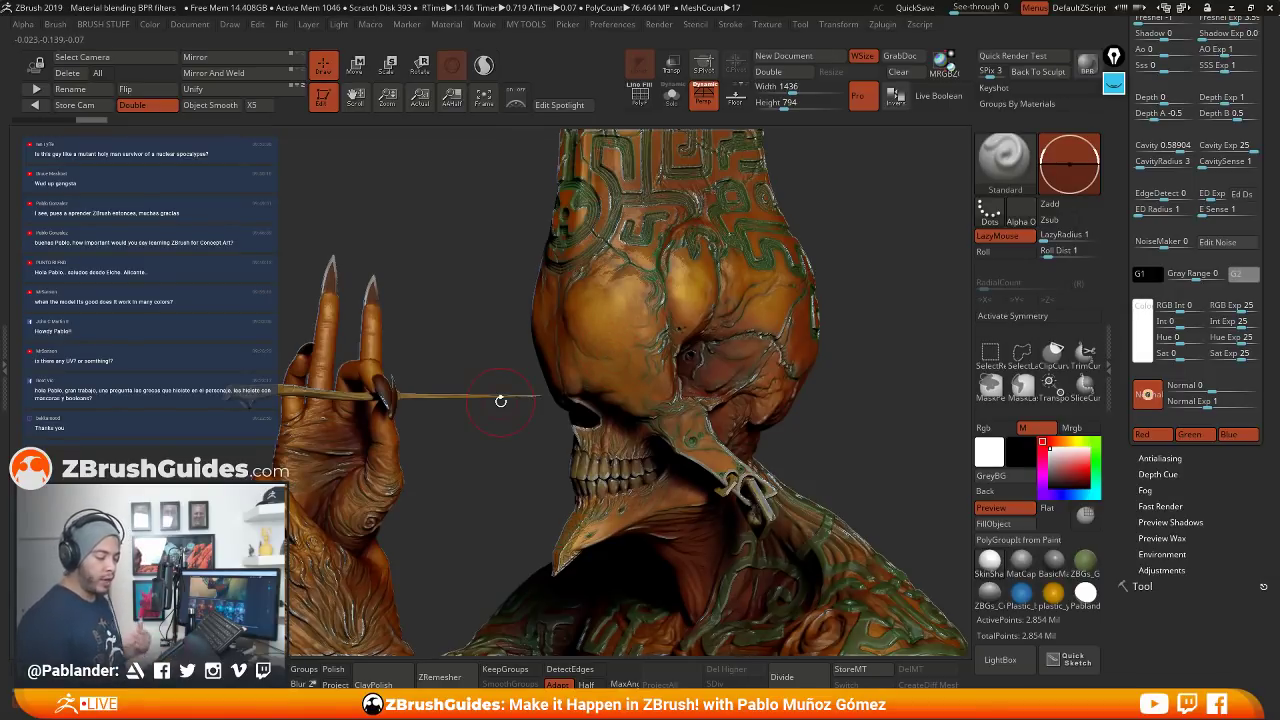
{"action": "left_click_drag", "start_coordinate": [1143, 322], "coordinate": [610, 296]}
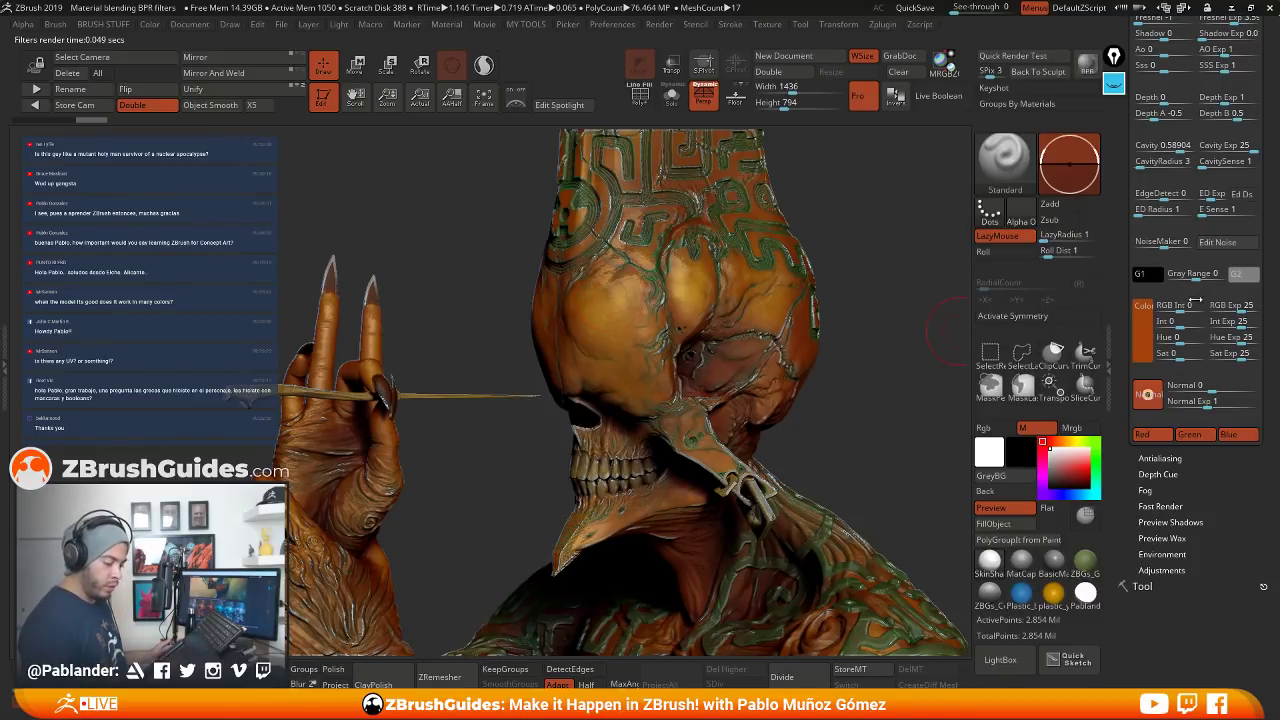
{"action": "mouse_move", "coordinate": [1178, 305]}
{"action": "left_mouse_down"}
{"action": "mouse_move", "coordinate": [1163, 305]}
{"action": "mouse_move", "coordinate": [1237, 308]}
{"action": "mouse_move", "coordinate": [1169, 310]}
{"action": "left_mouse_up"}
{"action": "left_click", "coordinate": [1238, 306]}
{"action": "left_click", "coordinate": [1233, 307]}
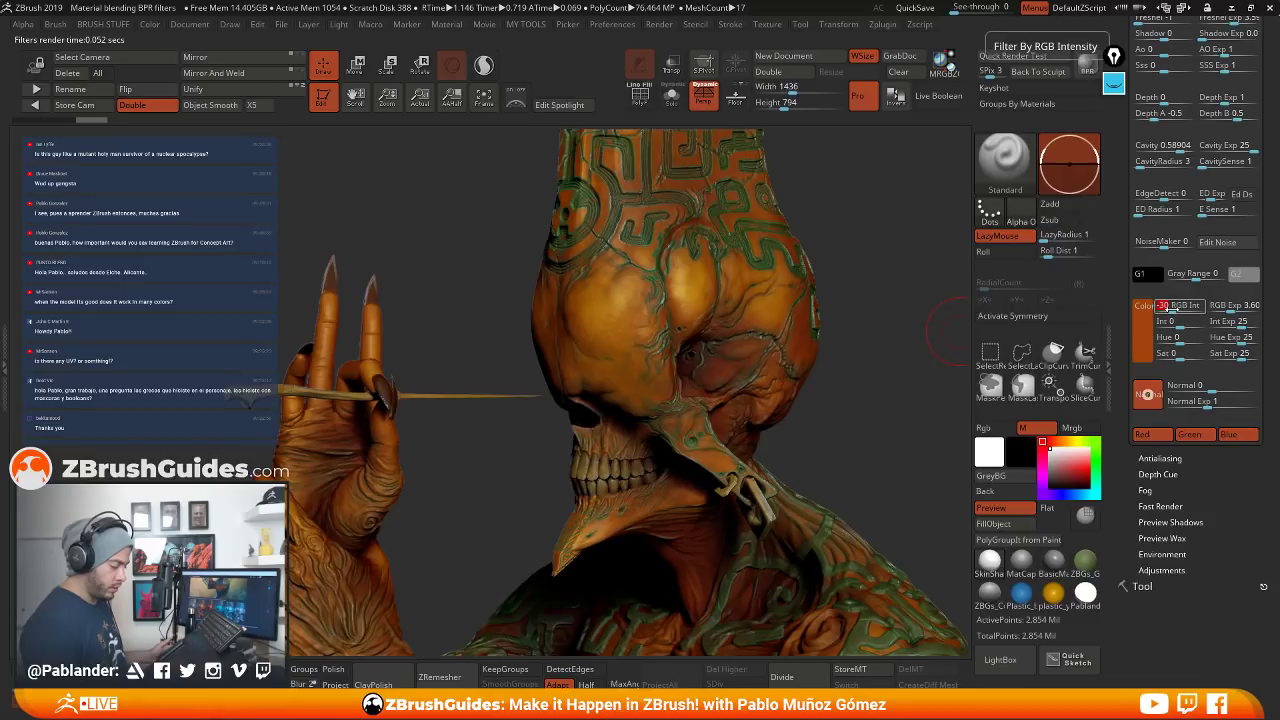
Toggle the second filter repeatedly to examine how the colour-masked material blends over the bust
{"action": "scroll", "coordinate": [1119, 432], "scroll_direction": "up", "scroll_amount": 2}
{"action": "scroll", "coordinate": [1120, 480], "scroll_direction": "up", "scroll_amount": 8}
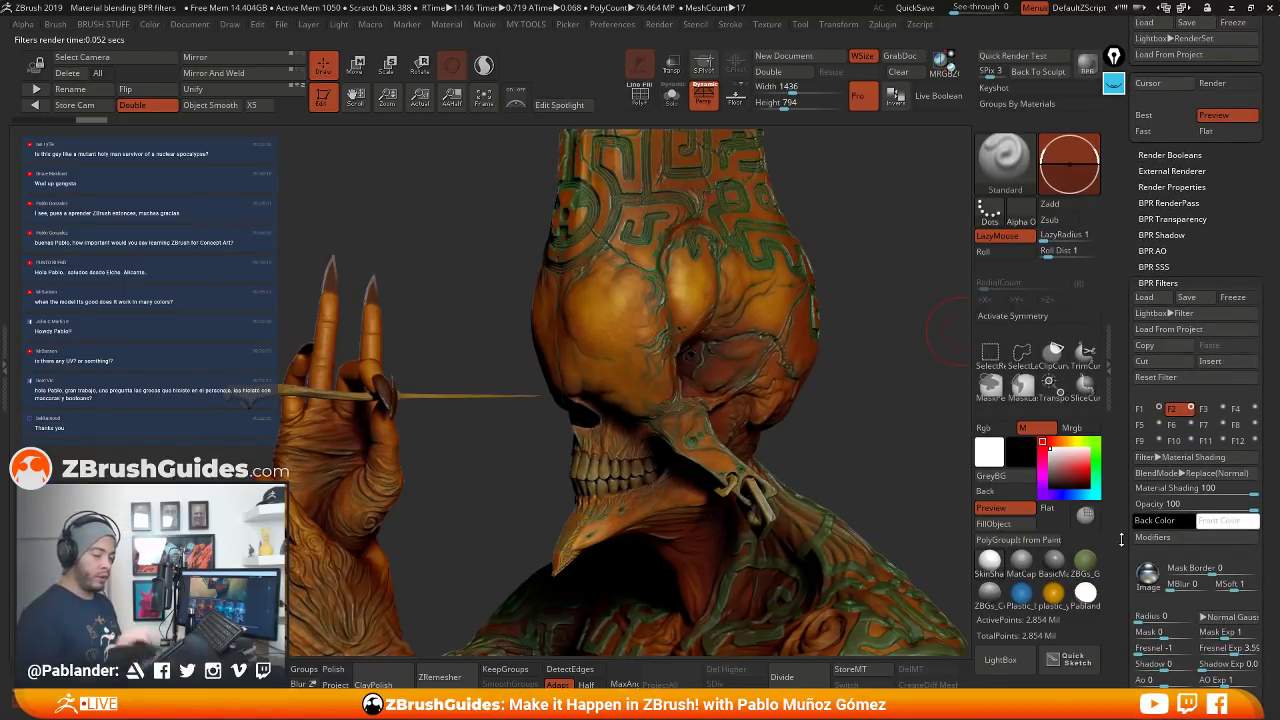
{"action": "scroll", "coordinate": [1265, 365], "scroll_direction": "down", "scroll_amount": 1}
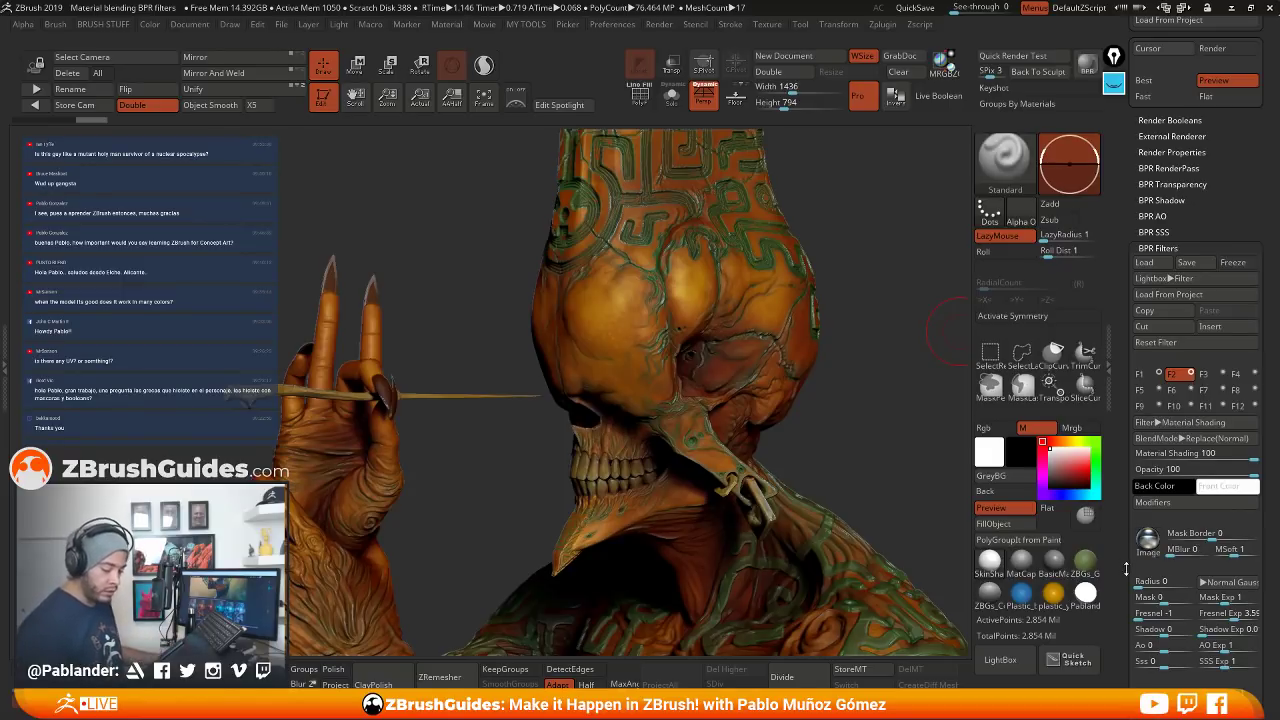
{"action": "scroll", "coordinate": [1266, 365], "scroll_direction": "down", "scroll_amount": 3}
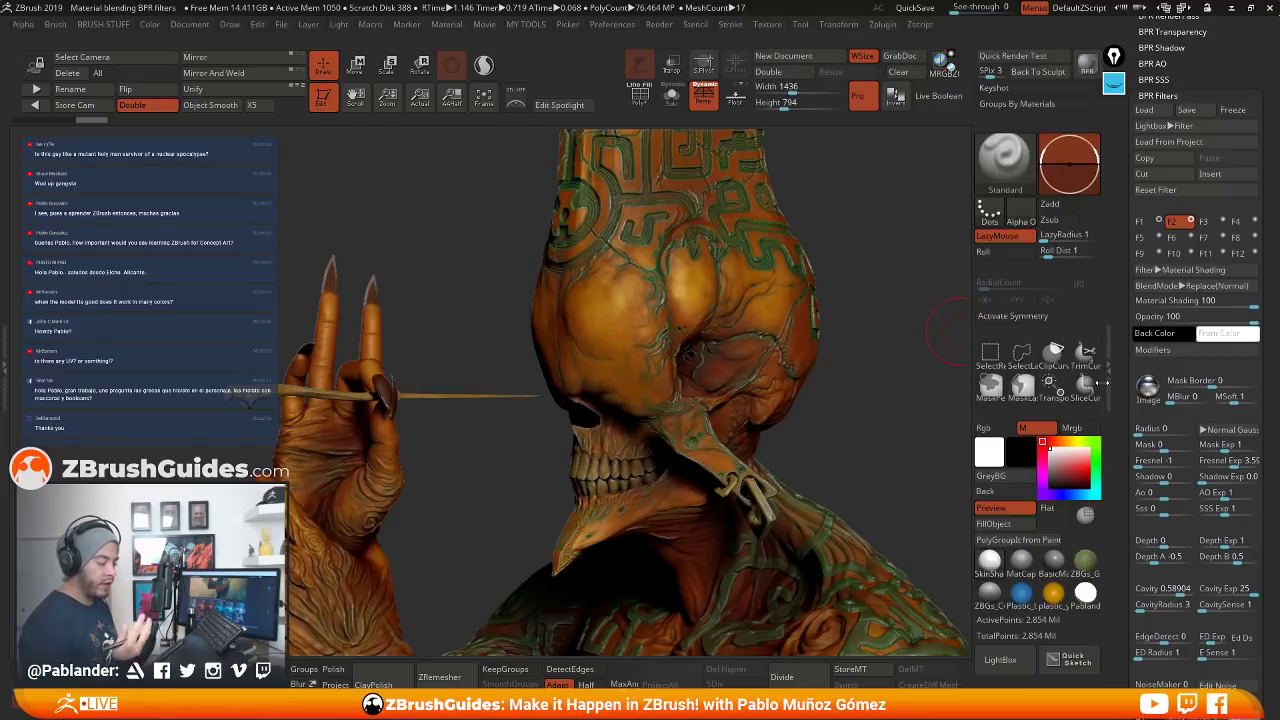
{"action": "scroll", "coordinate": [1185, 240], "scroll_direction": "up", "scroll_amount": 1}
{"action": "left_click", "coordinate": [1191, 247]}
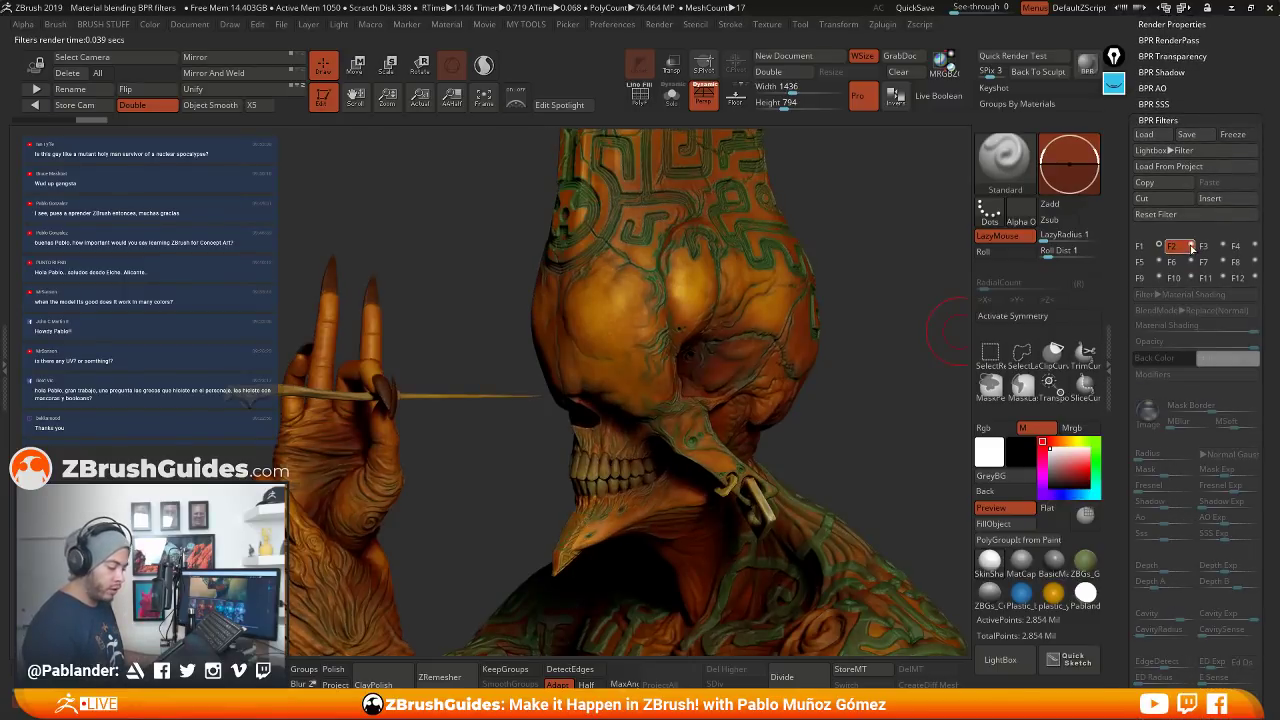
{"action": "left_click", "coordinate": [1191, 247]}
{"action": "left_click", "coordinate": [1191, 247]}
{"action": "left_click", "coordinate": [1191, 247]}
{"action": "left_click", "coordinate": [1191, 247]}
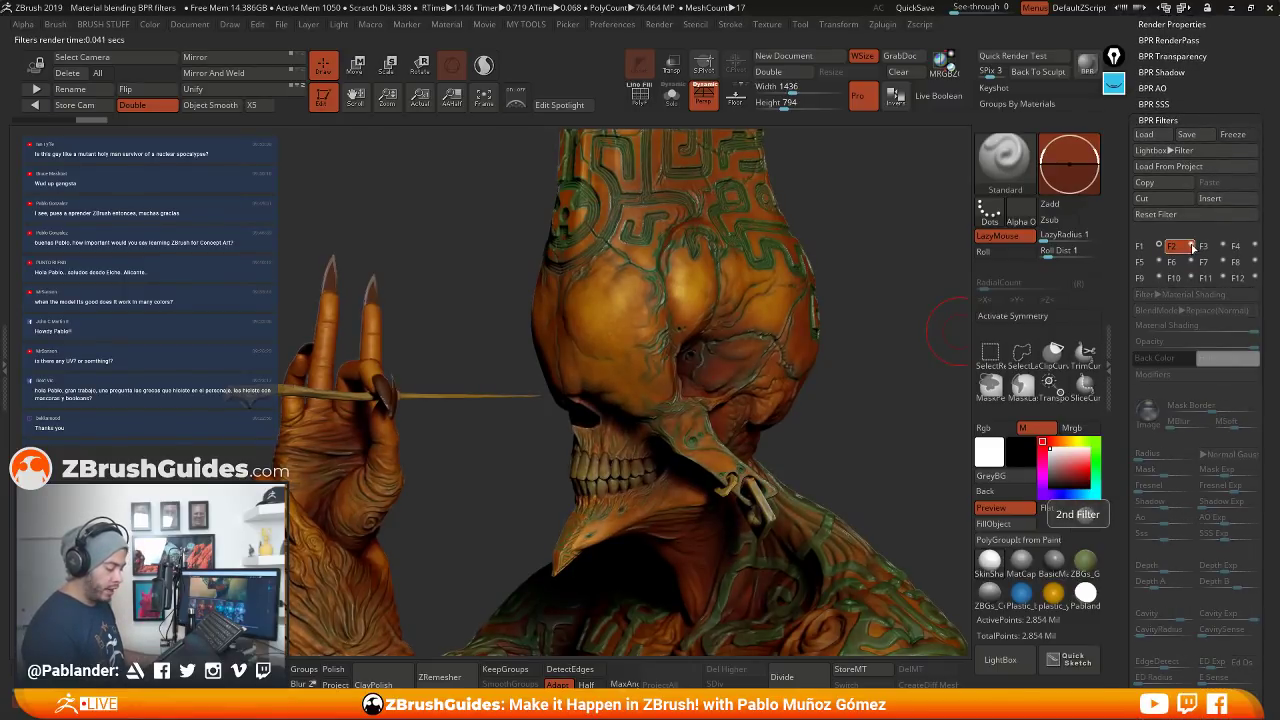
{"action": "left_click", "coordinate": [1191, 247]}
{"action": "left_click", "coordinate": [1191, 247]}
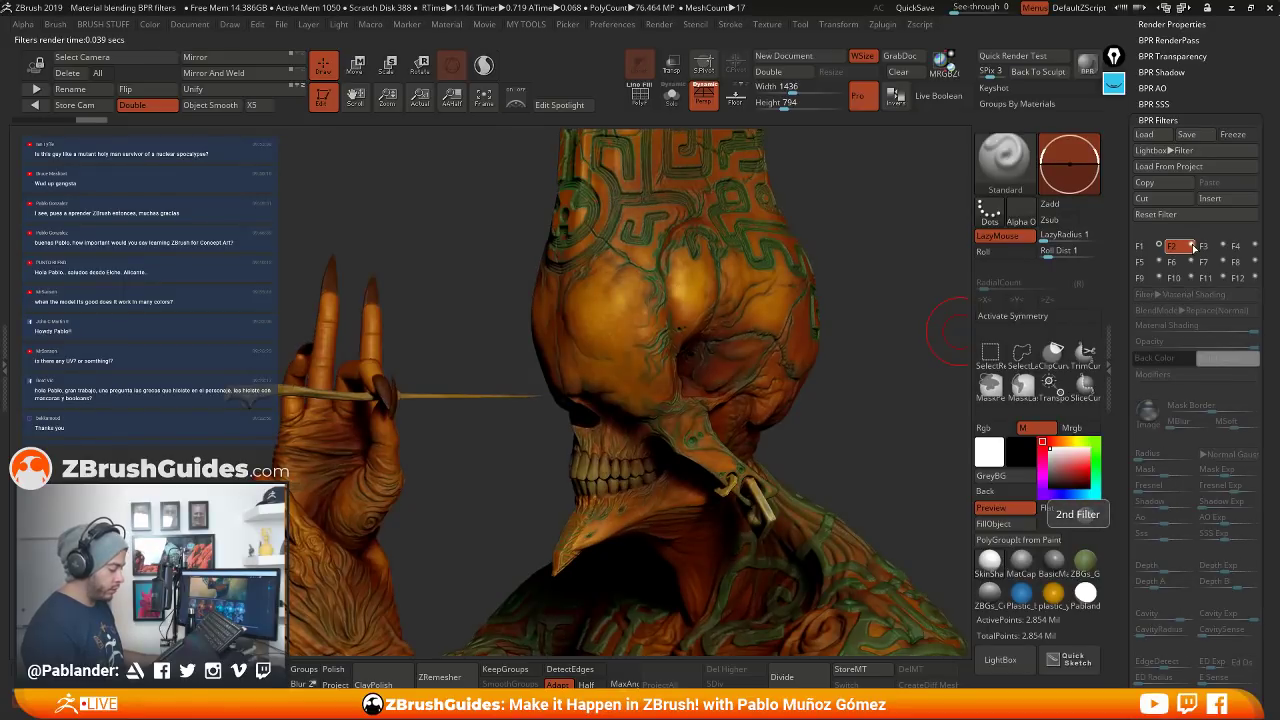
{"action": "left_click", "coordinate": [1191, 247]}
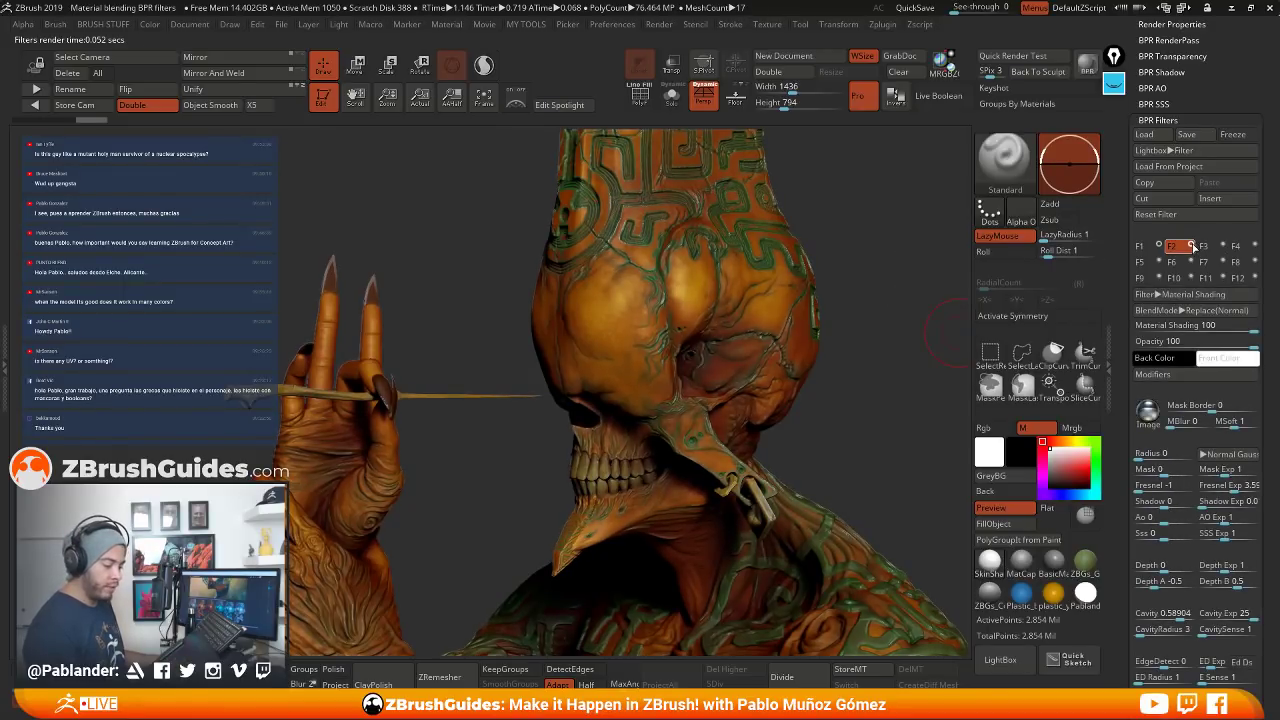
{"action": "left_click", "coordinate": [1191, 247]}
{"action": "left_click", "coordinate": [1191, 247]}
{"action": "left_click", "coordinate": [1191, 247]}
{"action": "left_click", "coordinate": [1191, 247]}
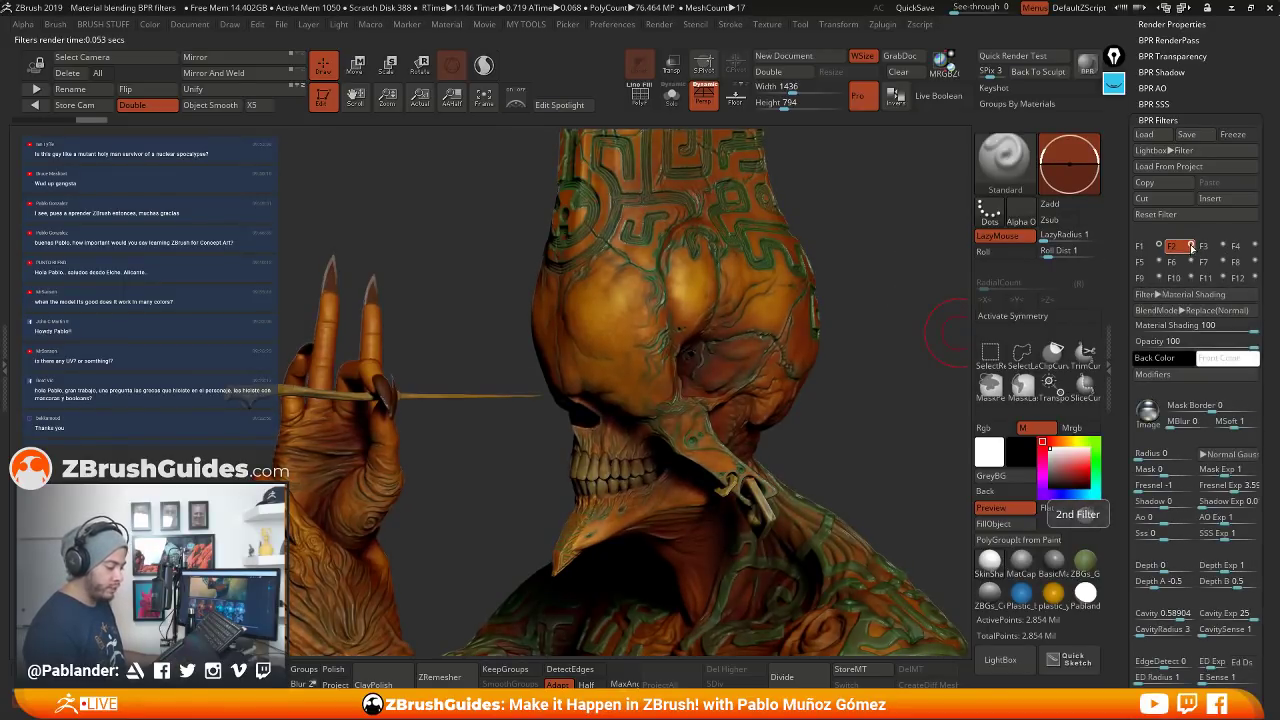
{"action": "left_click", "coordinate": [1191, 247]}
{"action": "left_click", "coordinate": [1191, 247]}
{"action": "left_click", "coordinate": [1191, 247]}
{"action": "left_click", "coordinate": [1191, 247]}
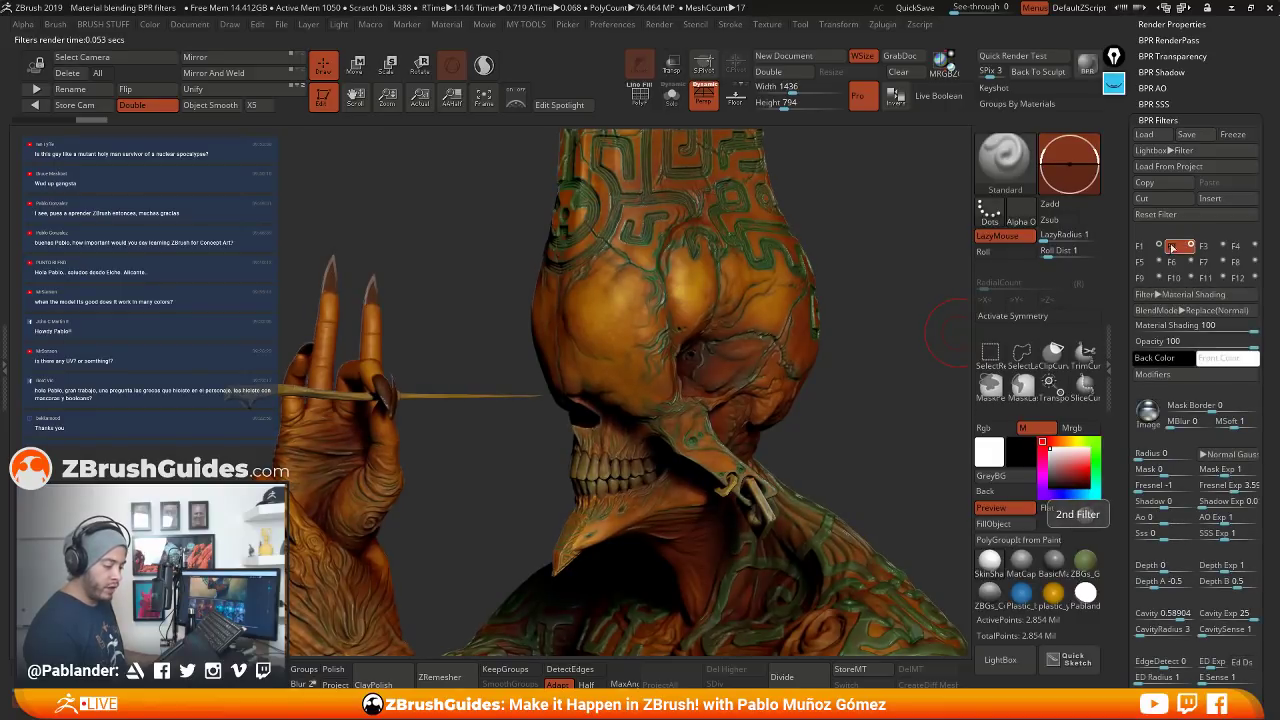
Compare the bust without filters, with the first filter alone, and with the first and second filters enabled
{"action": "left_click", "coordinate": [1172, 248]}
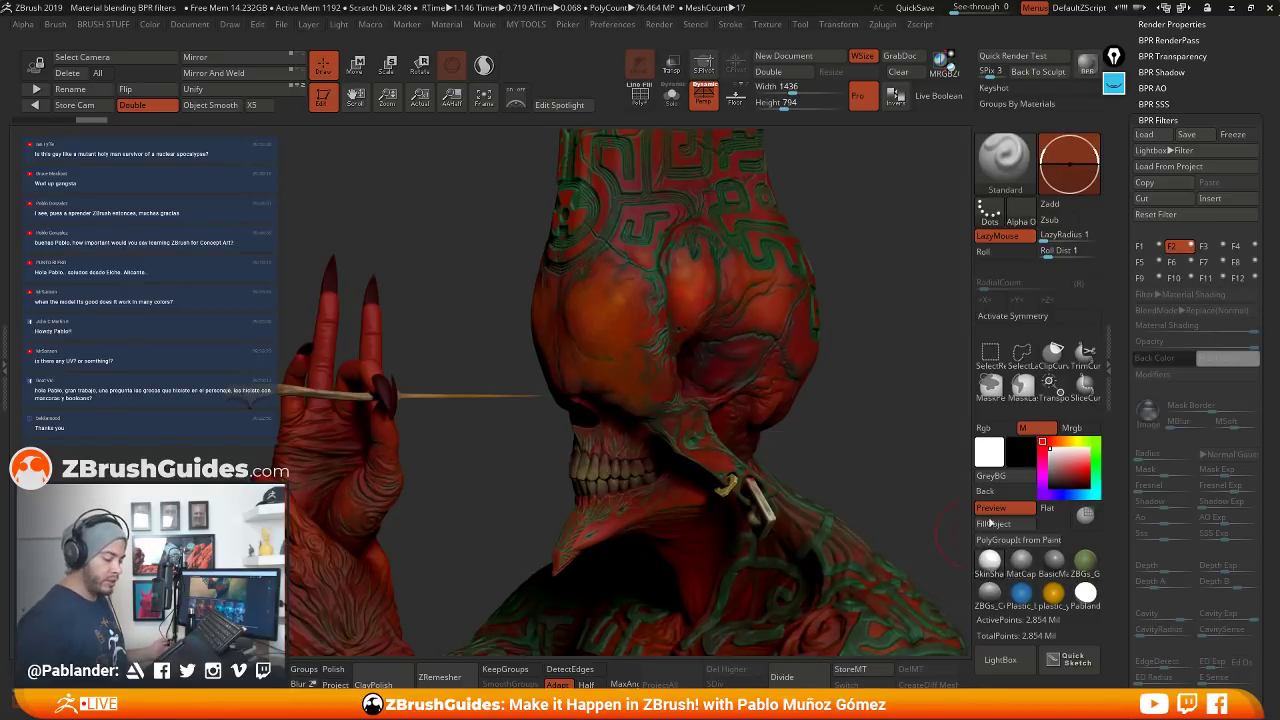
{"action": "left_click", "coordinate": [1159, 247]}
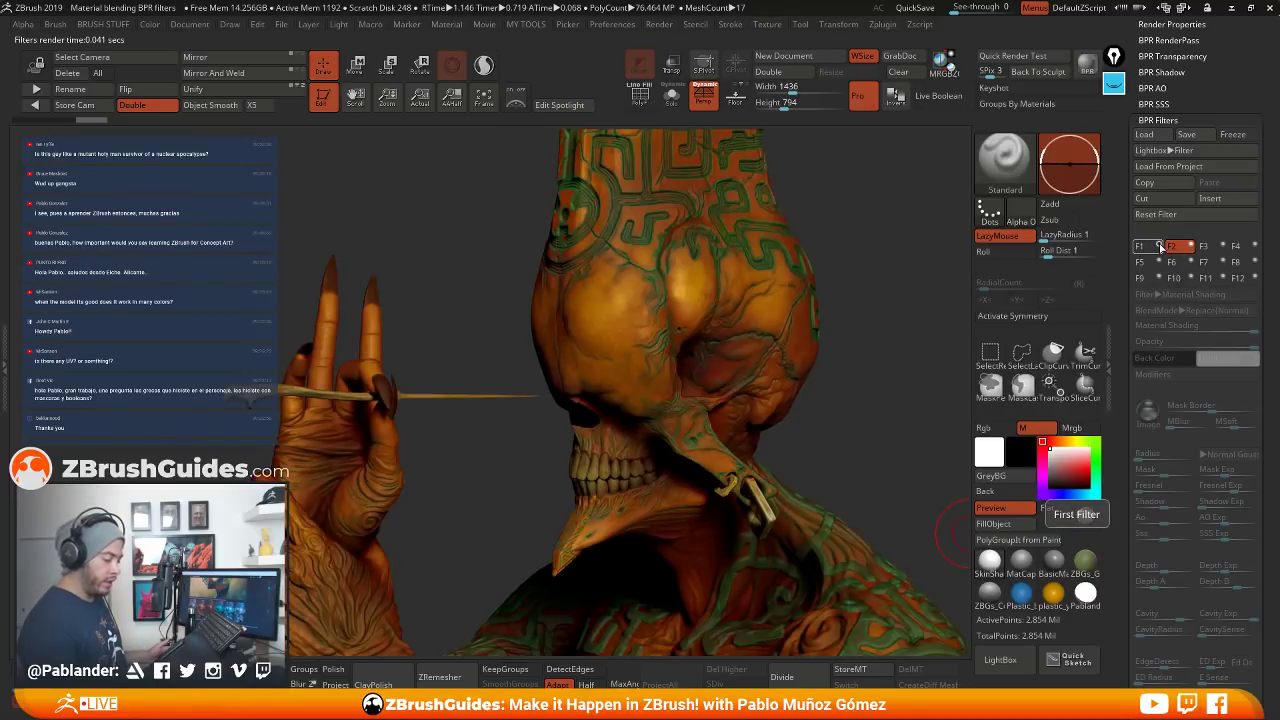
{"action": "left_click", "coordinate": [1159, 247]}
{"action": "left_click", "coordinate": [1159, 247]}
{"action": "left_click", "coordinate": [1191, 246]}
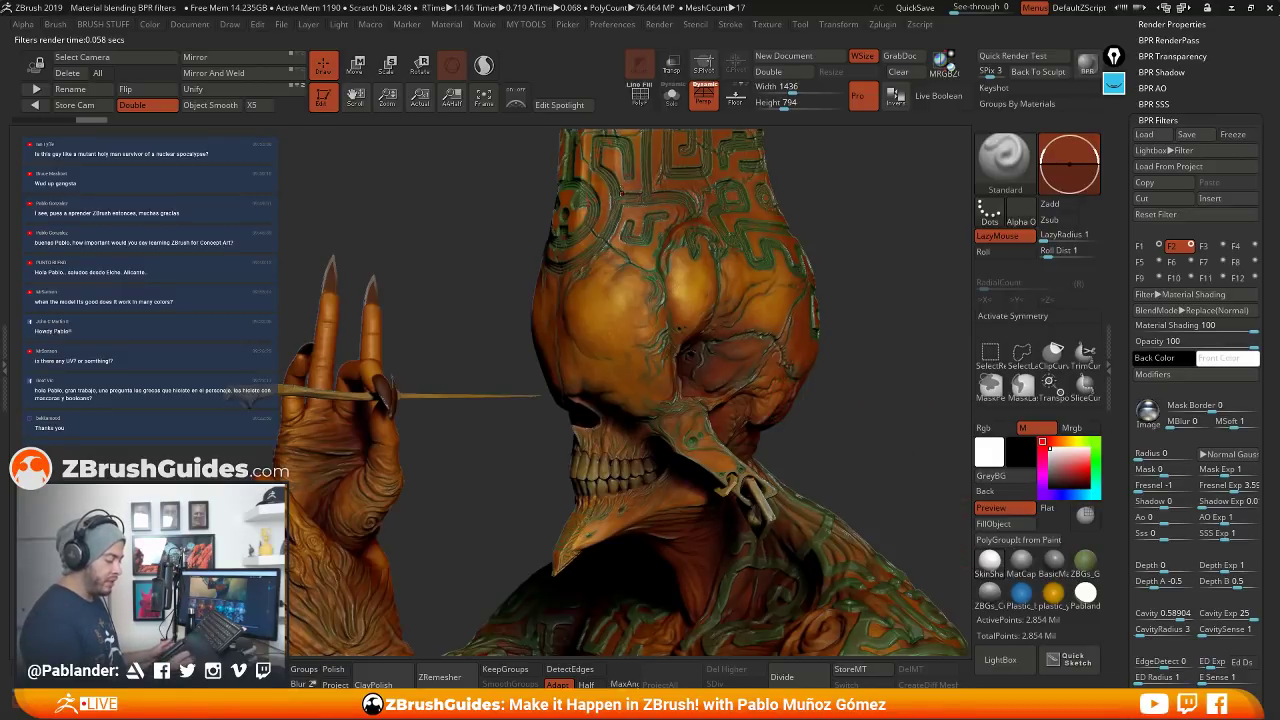
Enable the third BPR filter and reset it to its default settings
{"action": "scroll", "coordinate": [1150, 410], "scroll_direction": "down", "scroll_amount": 1}
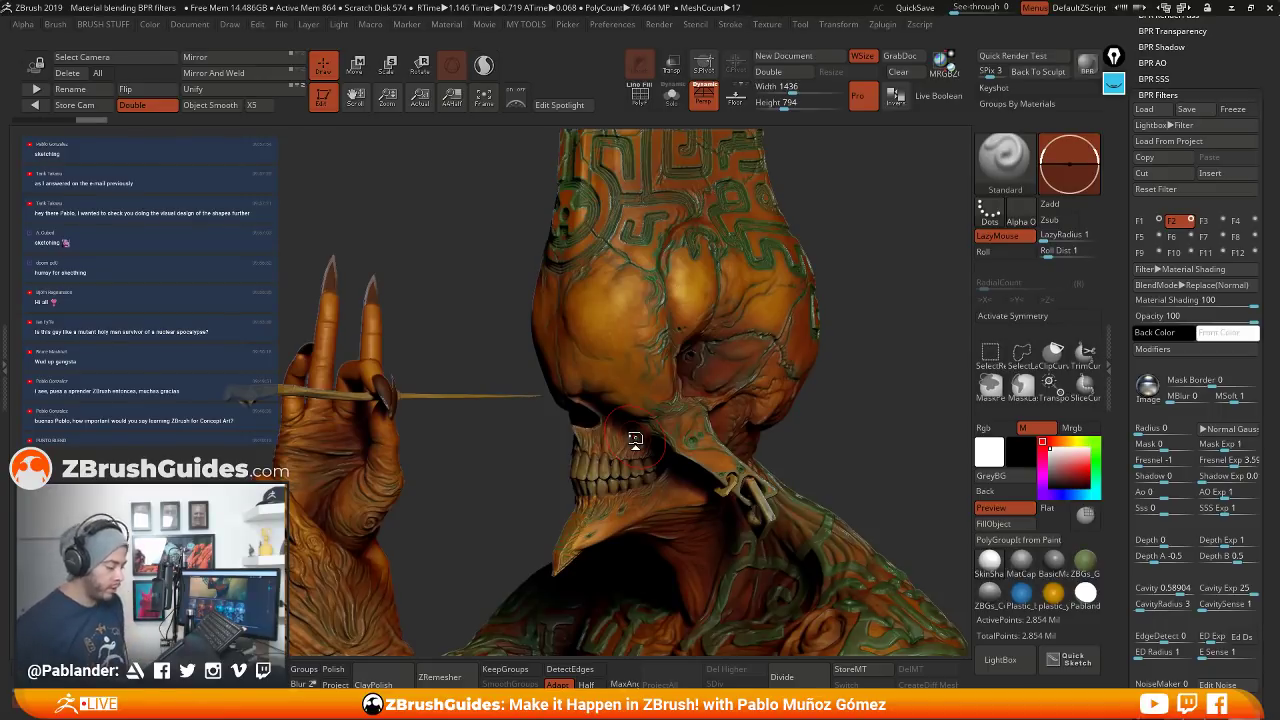
{"action": "left_click", "coordinate": [1222, 222]}
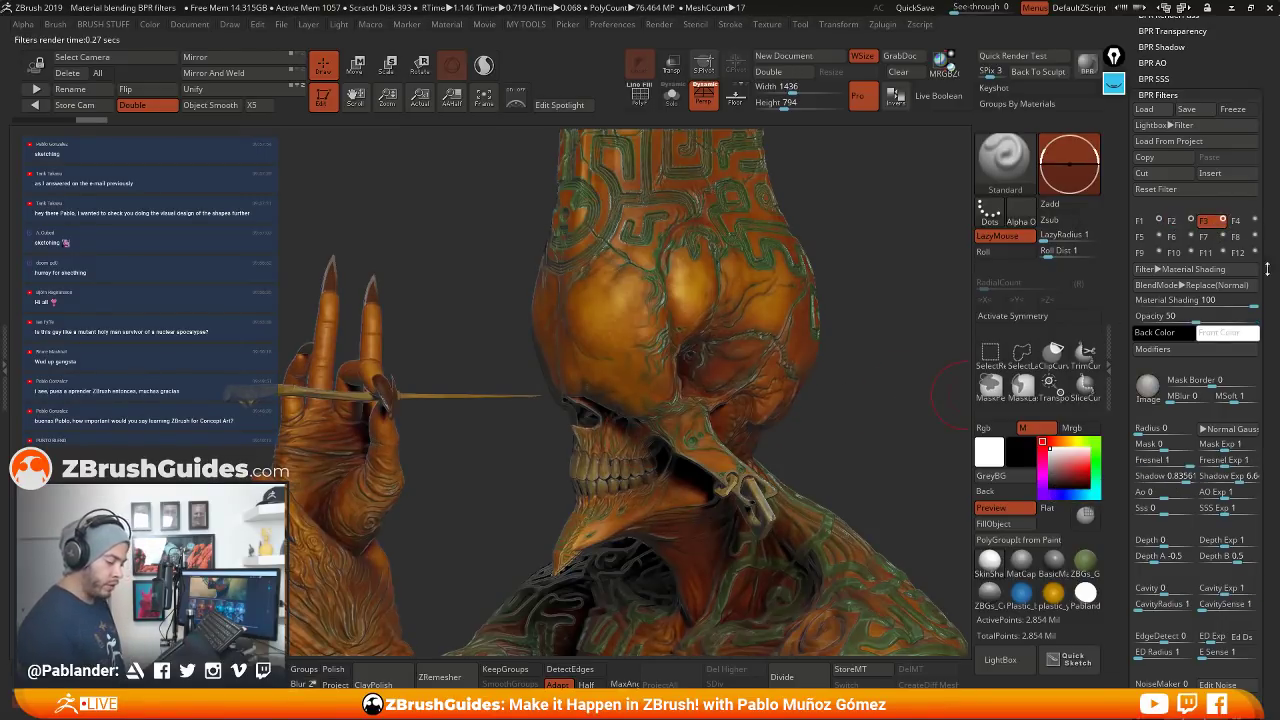
{"action": "left_click", "coordinate": [1147, 386]}
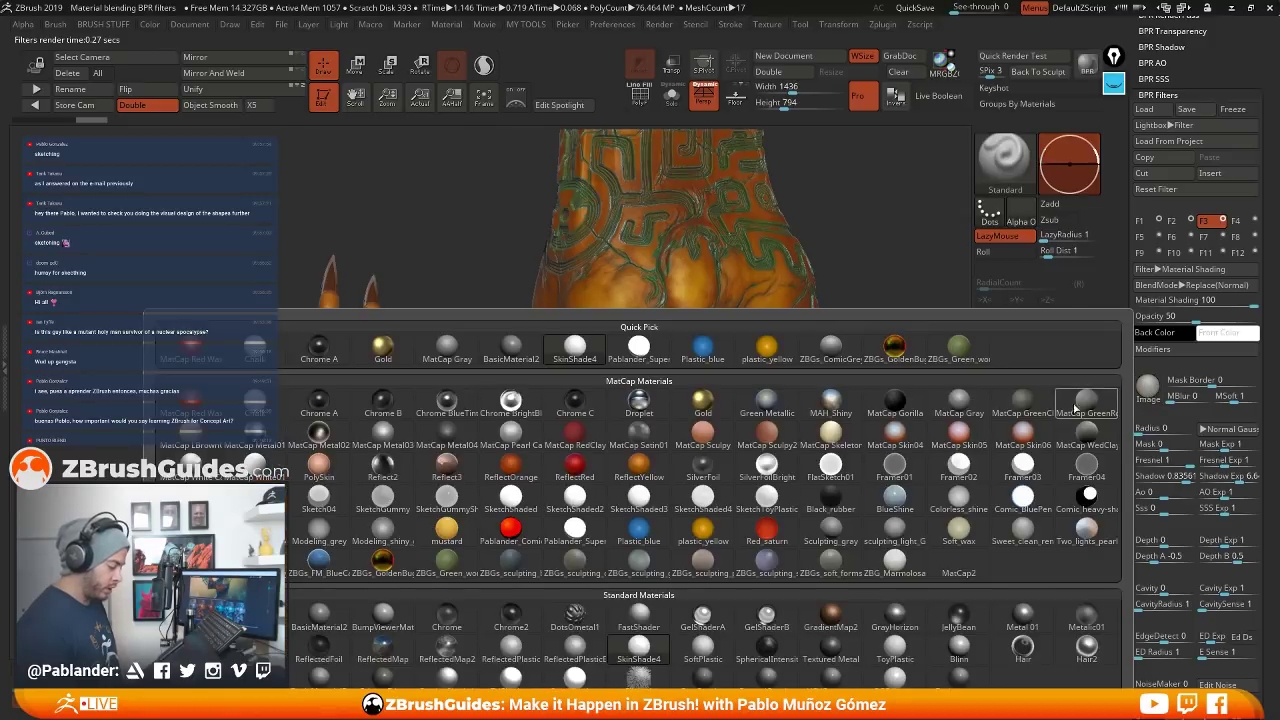
{"action": "left_click", "coordinate": [831, 500]}
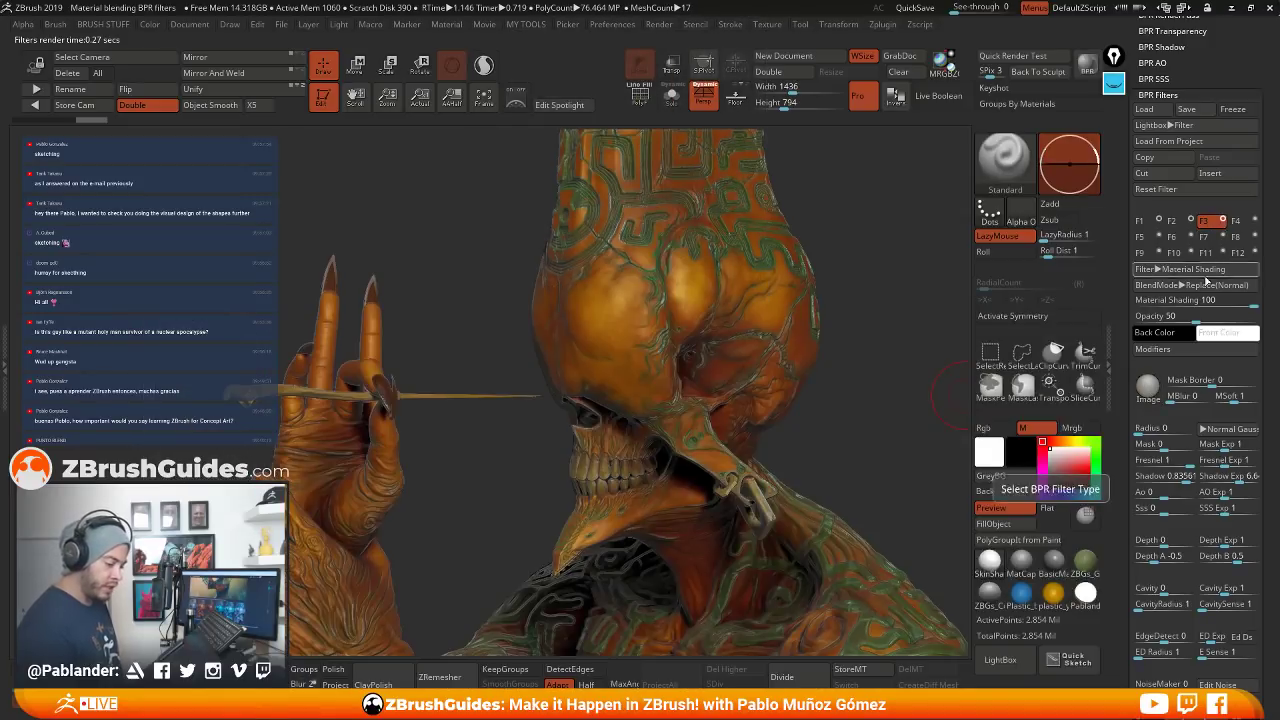
{"action": "left_click", "coordinate": [1196, 190]}
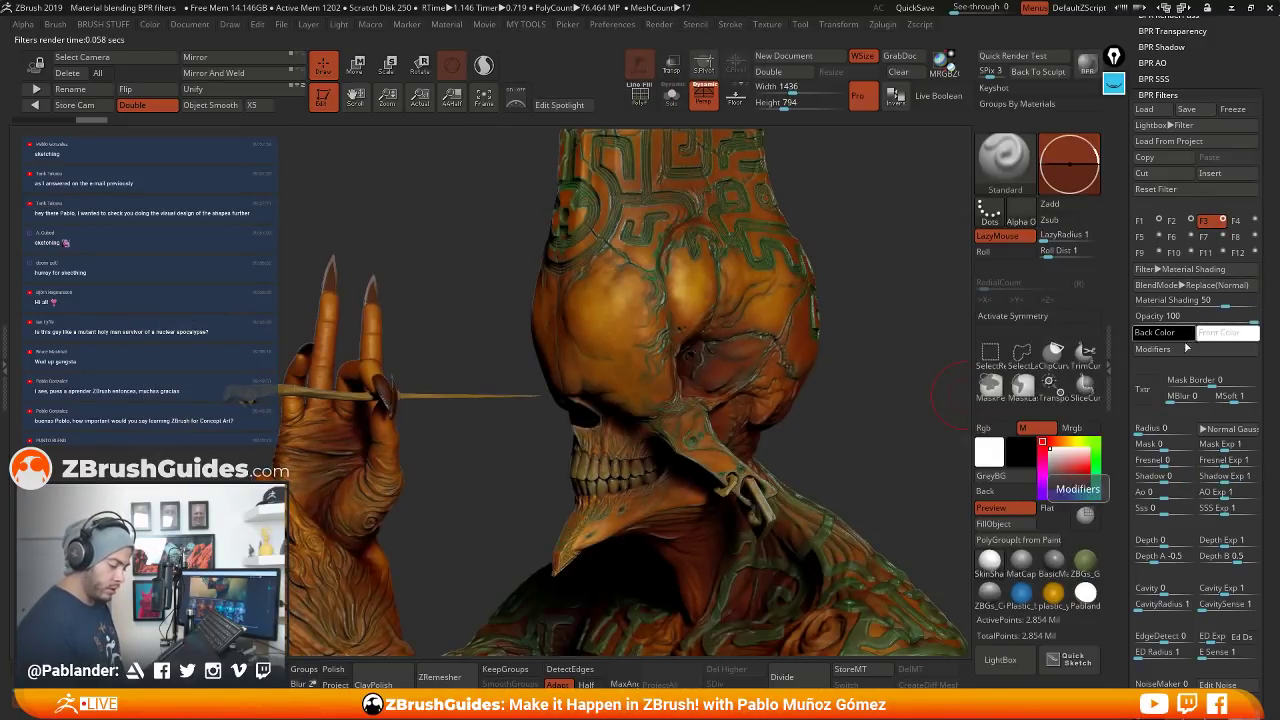
Try Chrome A, SilverFoil and Chrome BlueTint as the third filter's material, and settle on Chrome C
{"action": "left_click", "coordinate": [1143, 388]}
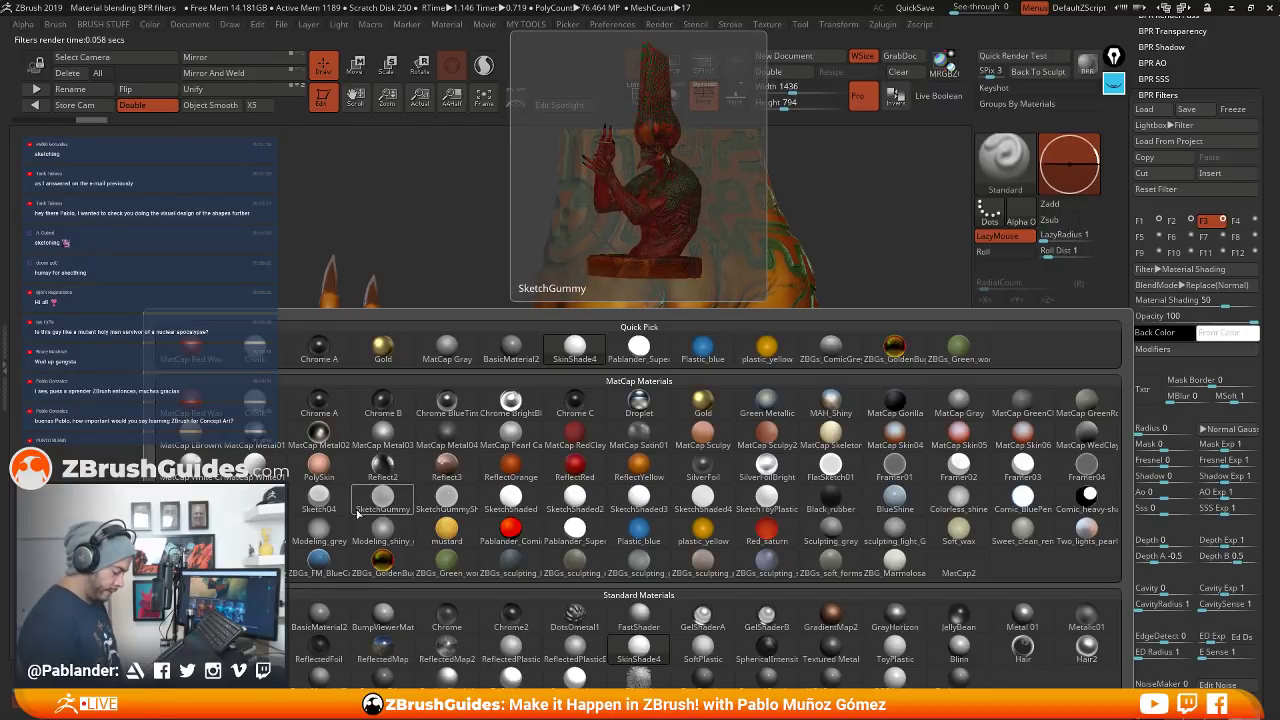
{"action": "left_click", "coordinate": [326, 405]}
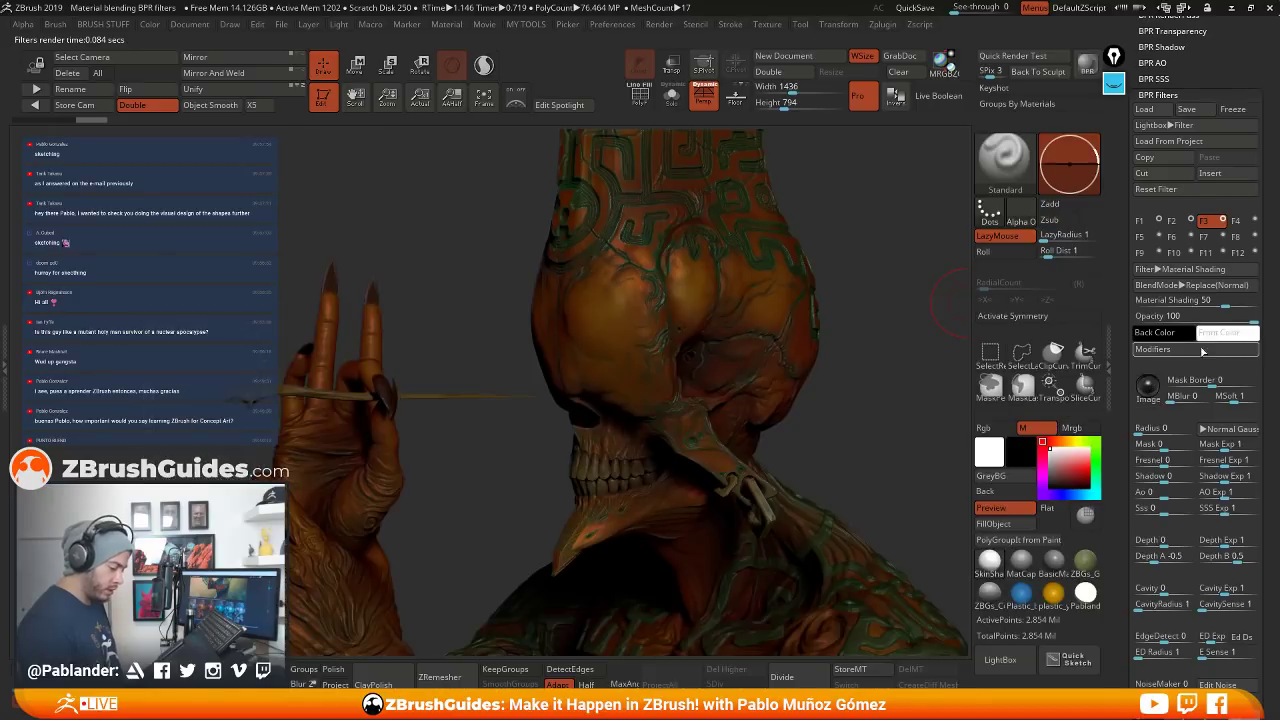
{"action": "left_click", "coordinate": [1202, 350]}
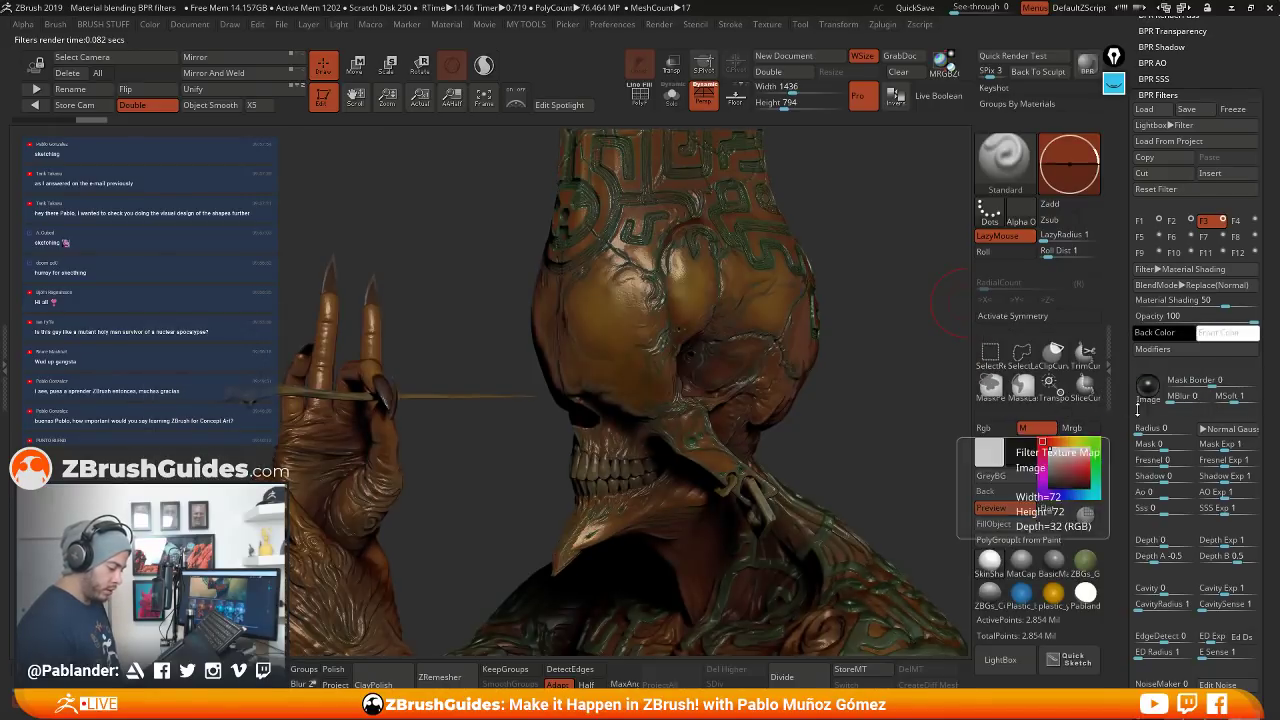
{"action": "left_click", "coordinate": [1148, 386]}
{"action": "left_click", "coordinate": [699, 473]}
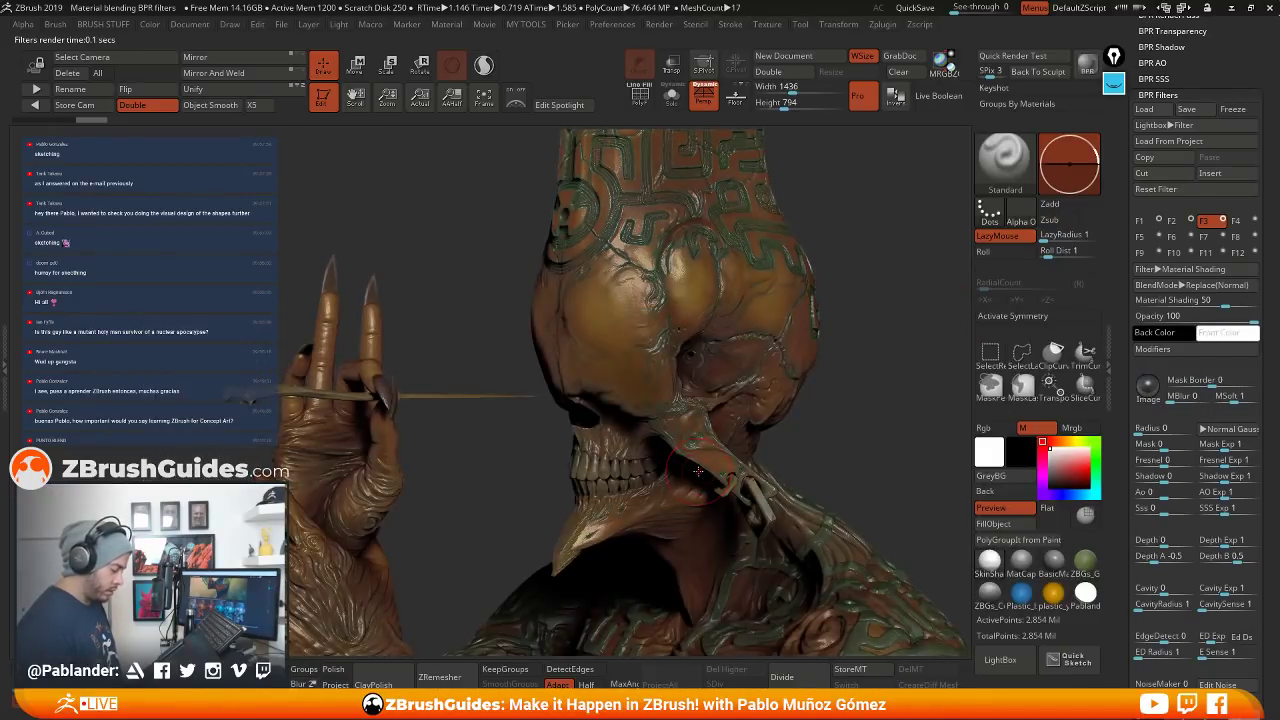
{"action": "left_click", "coordinate": [1148, 386]}
{"action": "left_click", "coordinate": [578, 412]}
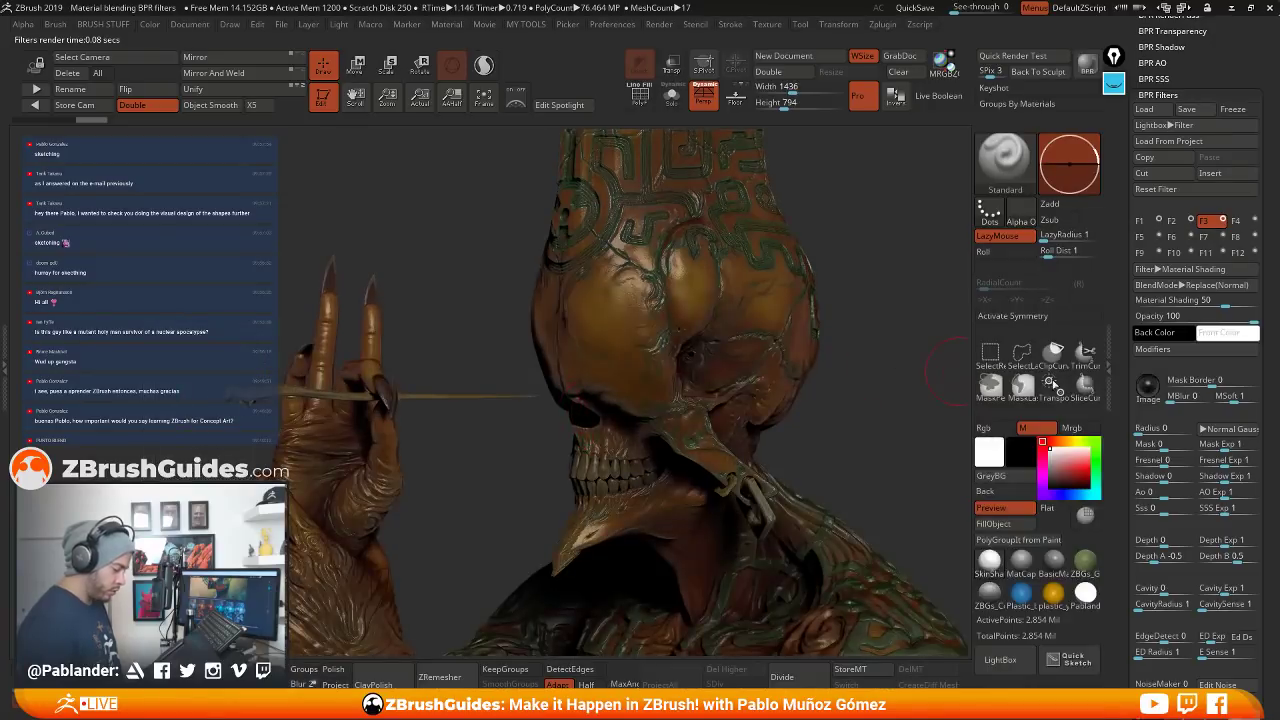
{"action": "left_click", "coordinate": [1148, 386]}
{"action": "left_click", "coordinate": [452, 413]}
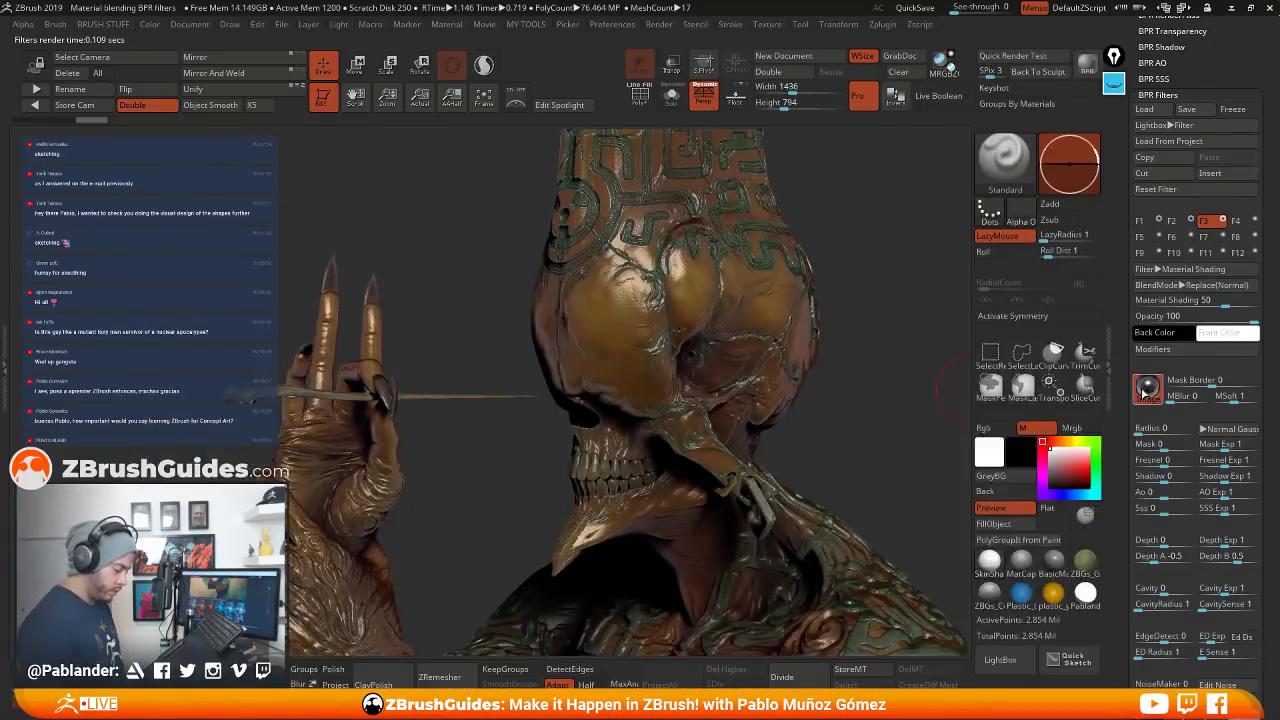
{"action": "left_click", "coordinate": [1148, 386]}
{"action": "left_click", "coordinate": [574, 410]}
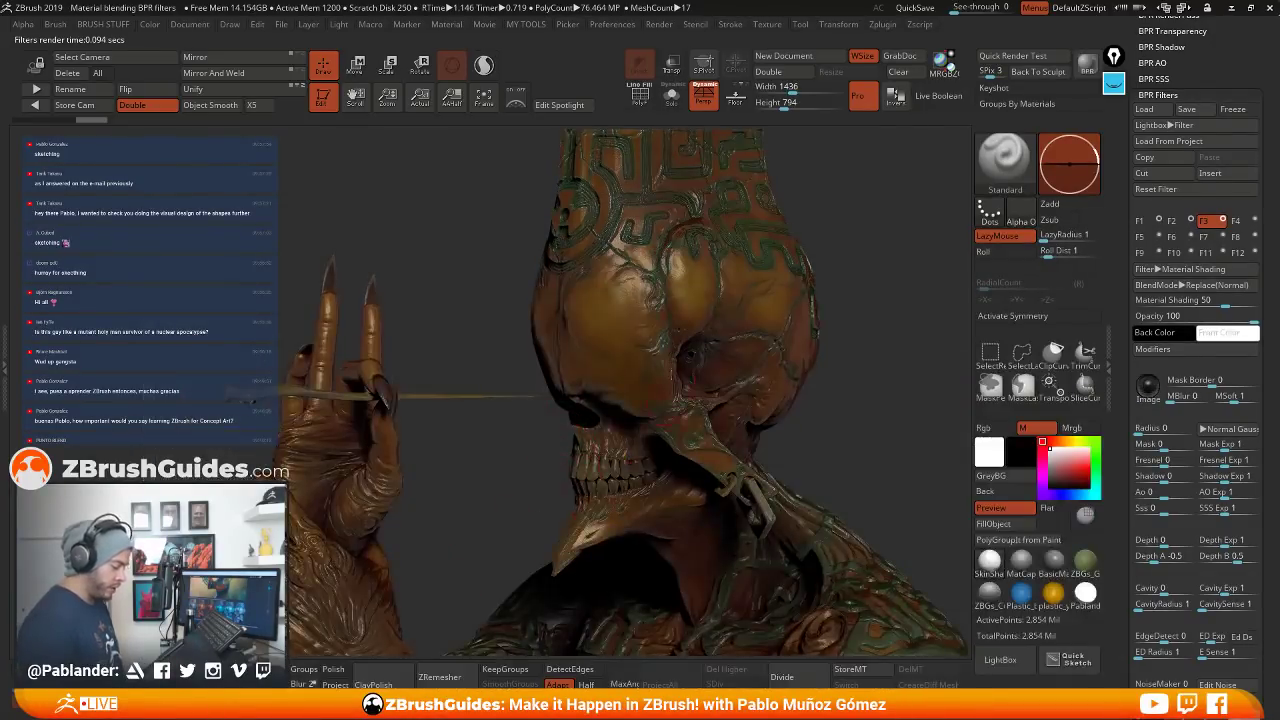
Toggle the third filter to compare its effect on the bust, and set its Material Shading to 100
{"action": "left_click", "coordinate": [1222, 220]}
{"action": "left_click", "coordinate": [1222, 220]}
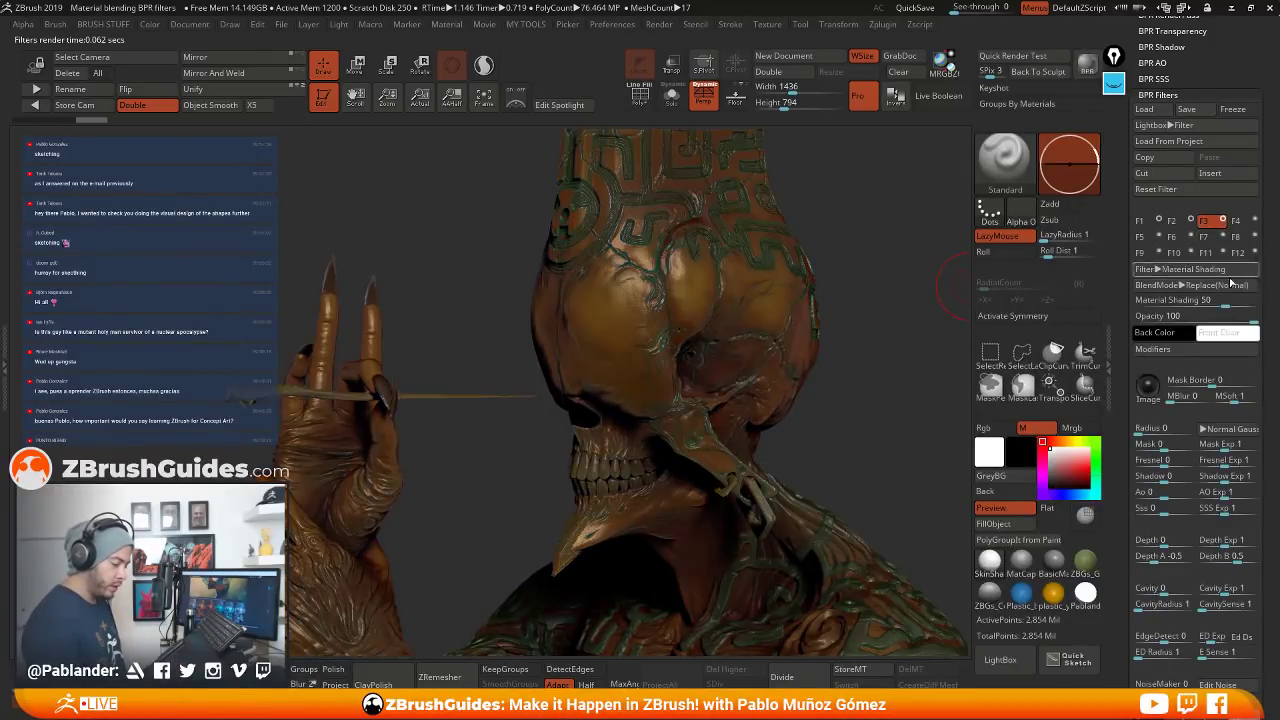
{"action": "left_click", "coordinate": [1222, 220]}
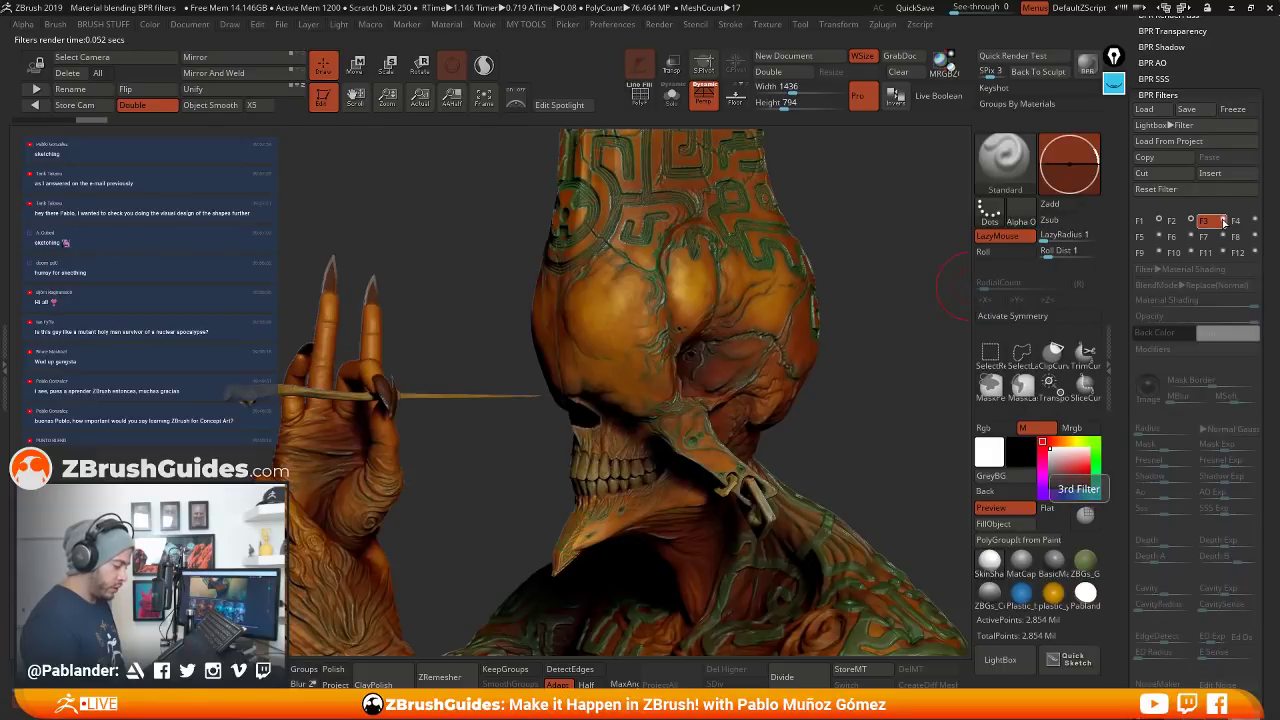
{"action": "left_click", "coordinate": [1222, 220]}
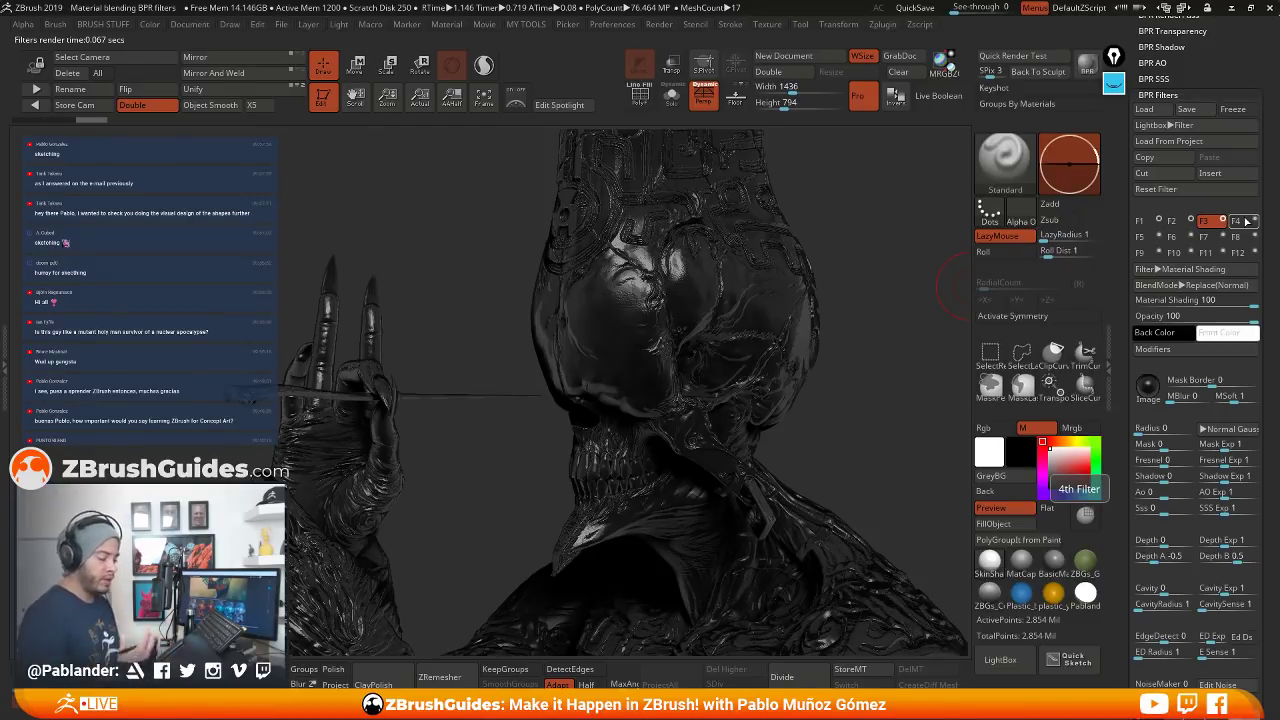
Compare the Add and Screen blend modes on the third filter, and keep Screen
{"action": "left_click_drag", "start_coordinate": [1267, 271], "coordinate": [1266, 258]}
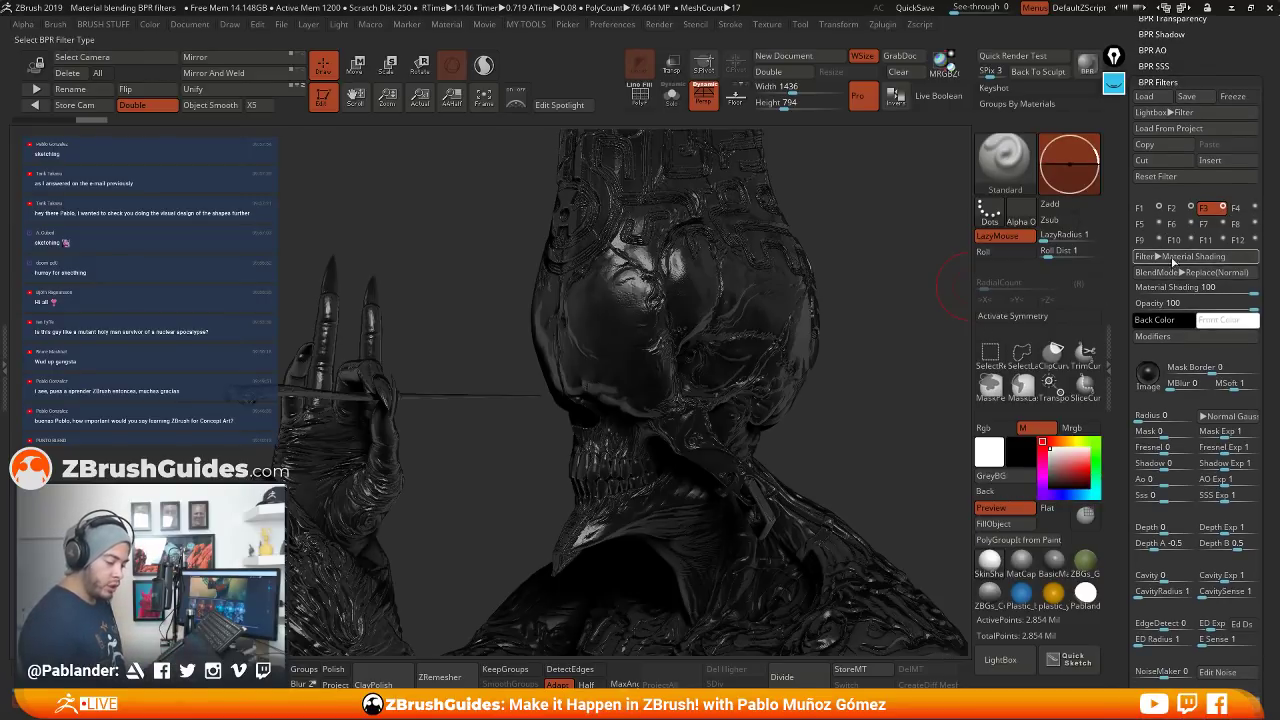
{"action": "left_click", "coordinate": [1205, 276]}
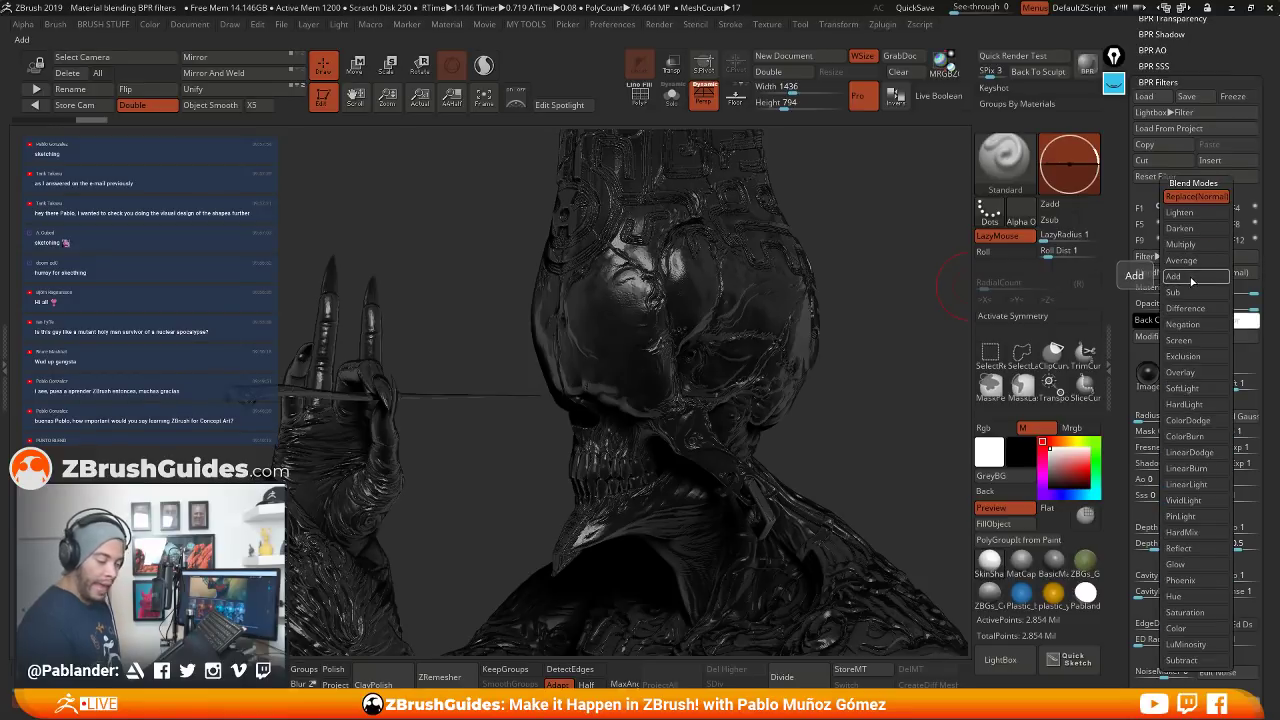
{"action": "left_click", "coordinate": [1196, 276]}
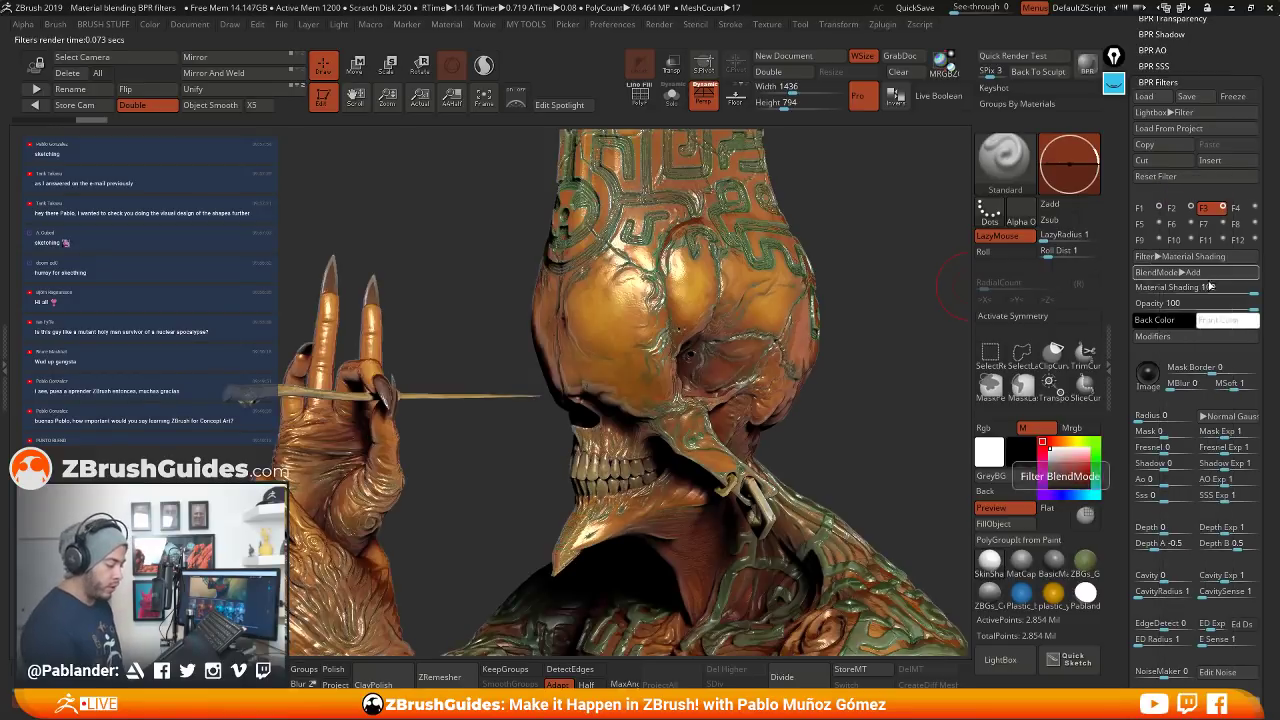
{"action": "left_click", "coordinate": [1206, 272]}
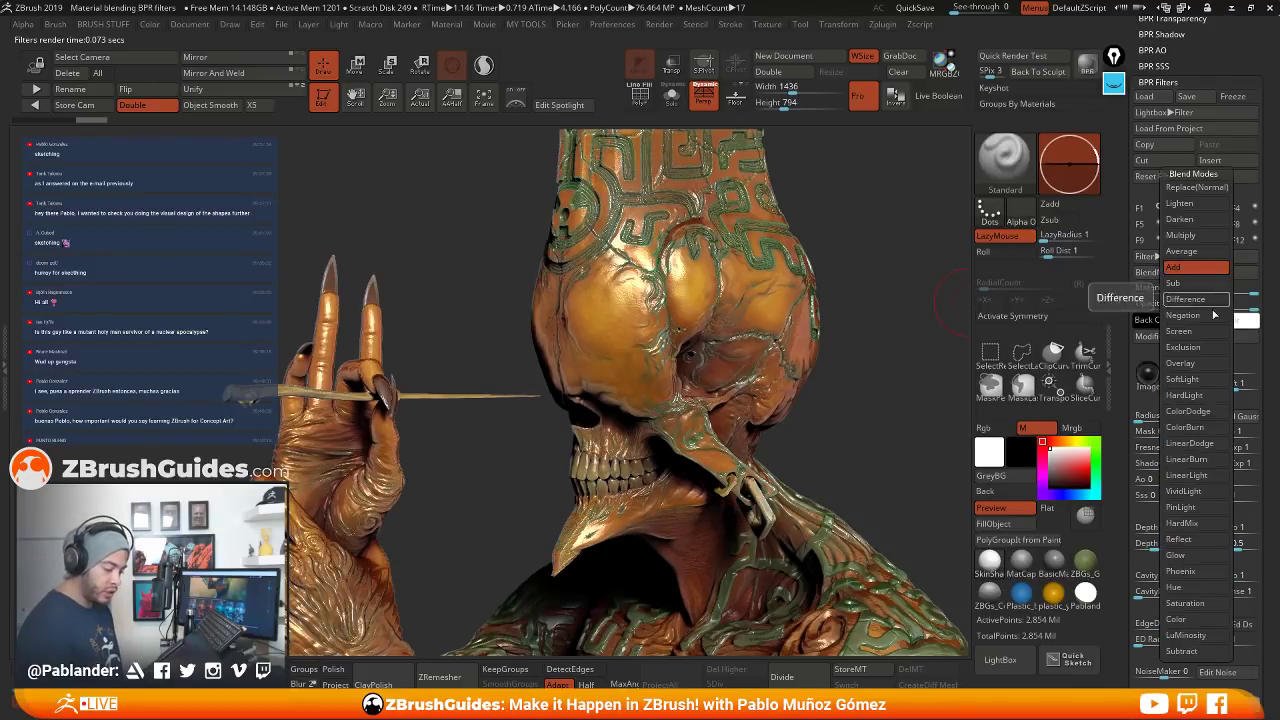
{"action": "left_click", "coordinate": [1207, 337]}
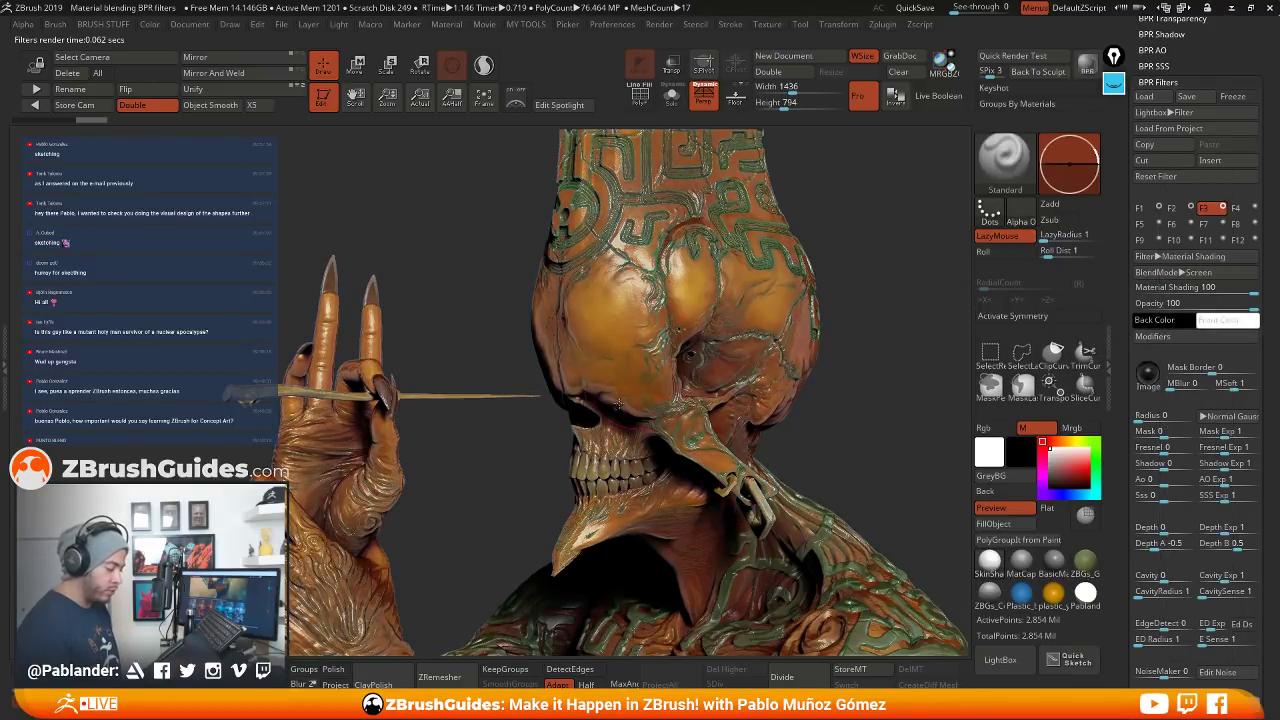
{"action": "left_click", "coordinate": [1208, 273]}
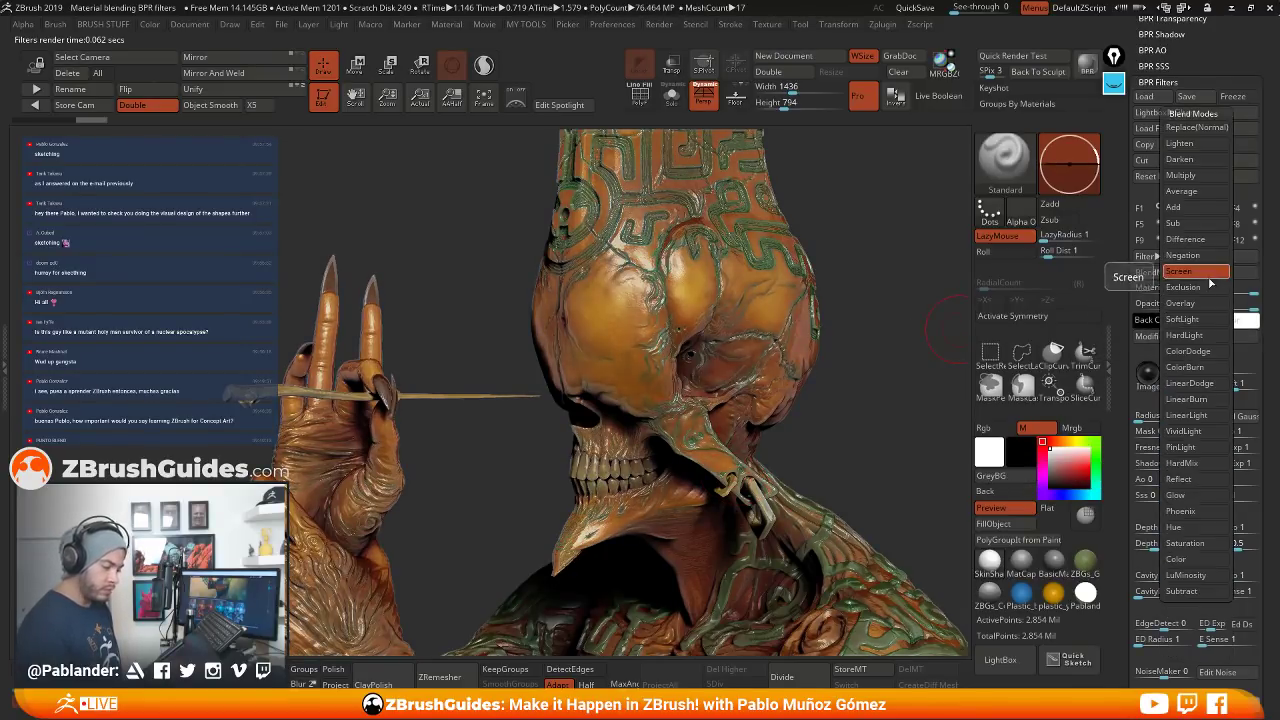
{"action": "left_click", "coordinate": [1198, 209]}
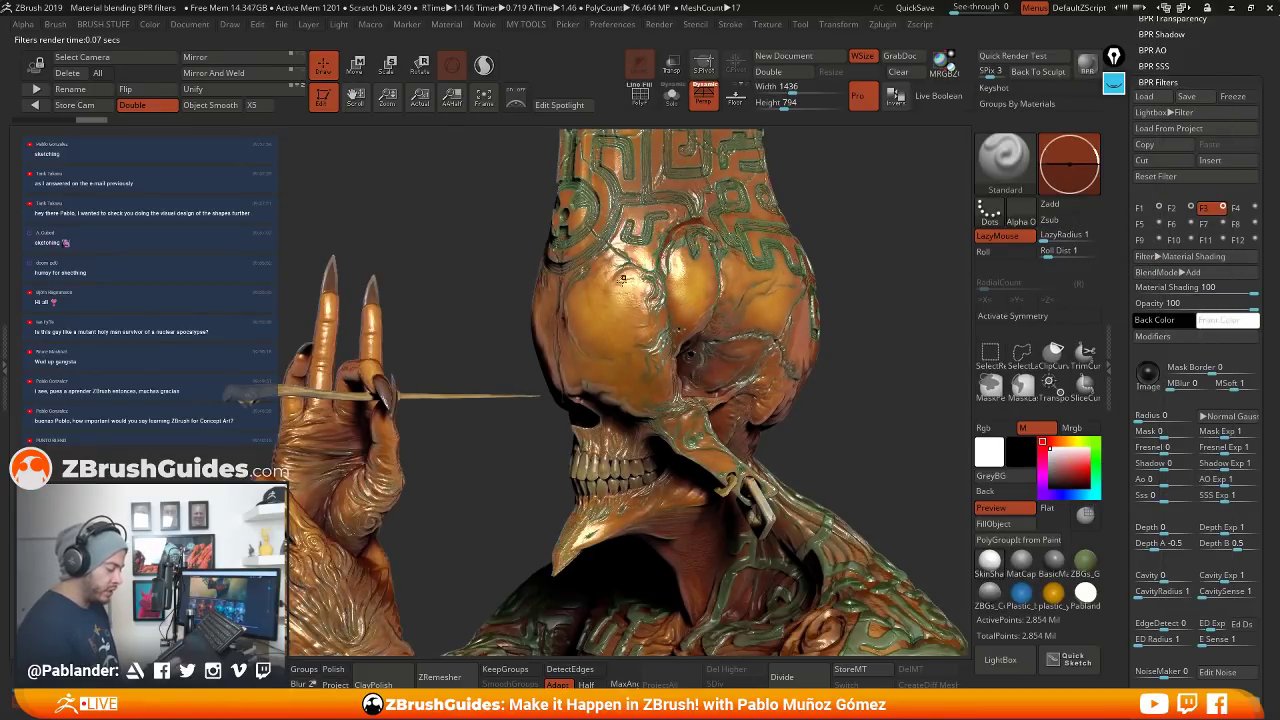
{"action": "left_click", "coordinate": [1214, 274]}
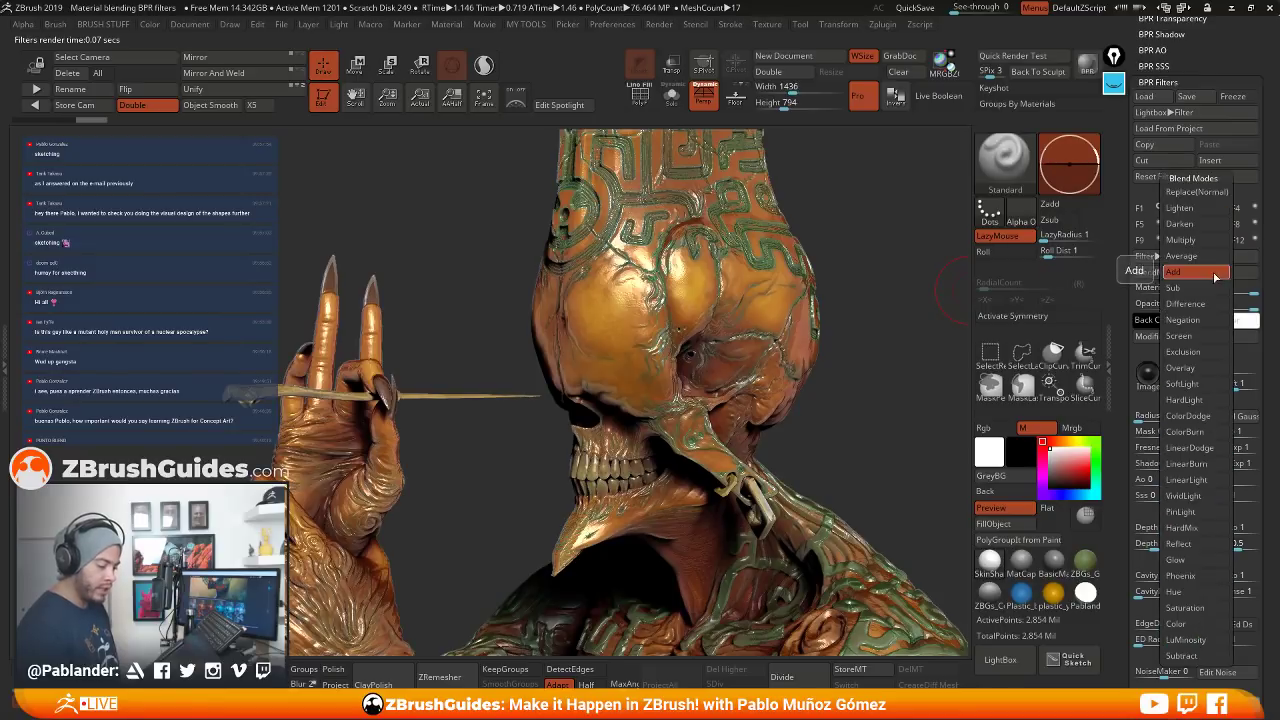
{"action": "left_click", "coordinate": [1205, 336]}
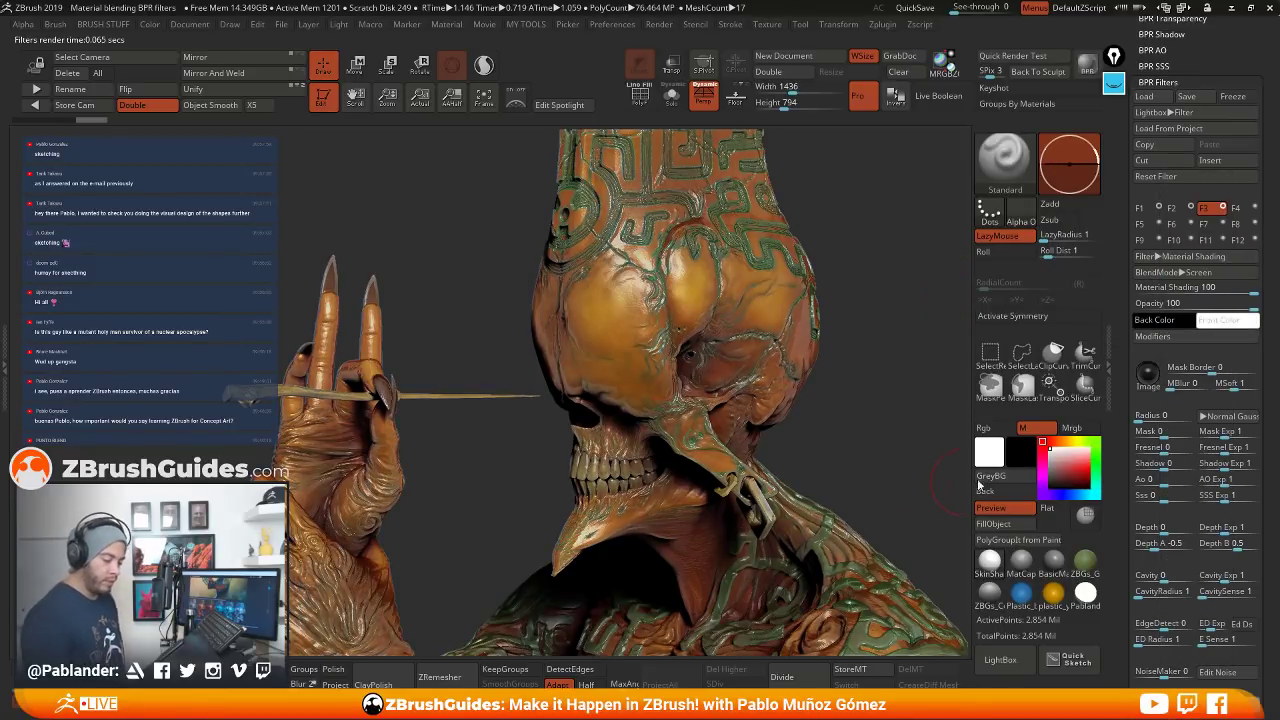
Try the third filter's Fresnel modifier at -1 and at 1, and return it to 0
{"action": "scroll", "coordinate": [1127, 406], "scroll_direction": "down", "scroll_amount": 1}
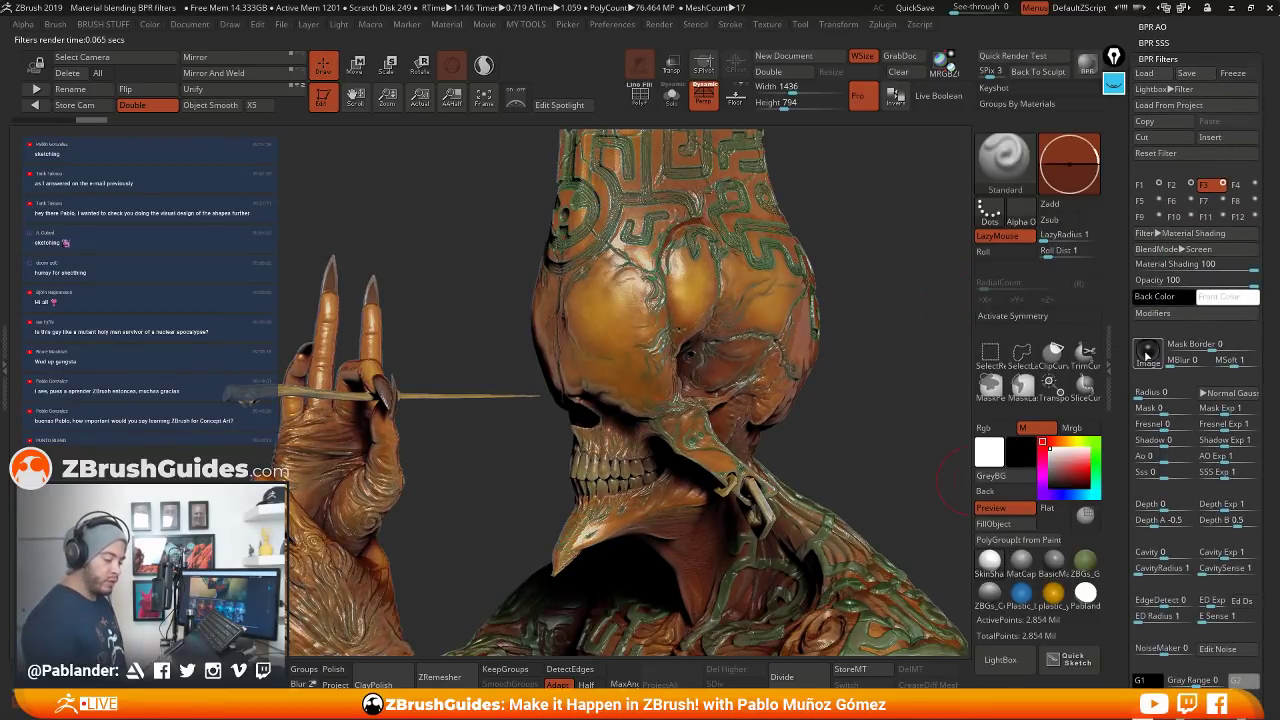
{"action": "mouse_move", "coordinate": [1147, 352]}
{"action": "scroll", "coordinate": [1117, 374], "scroll_direction": "down", "scroll_amount": 2}
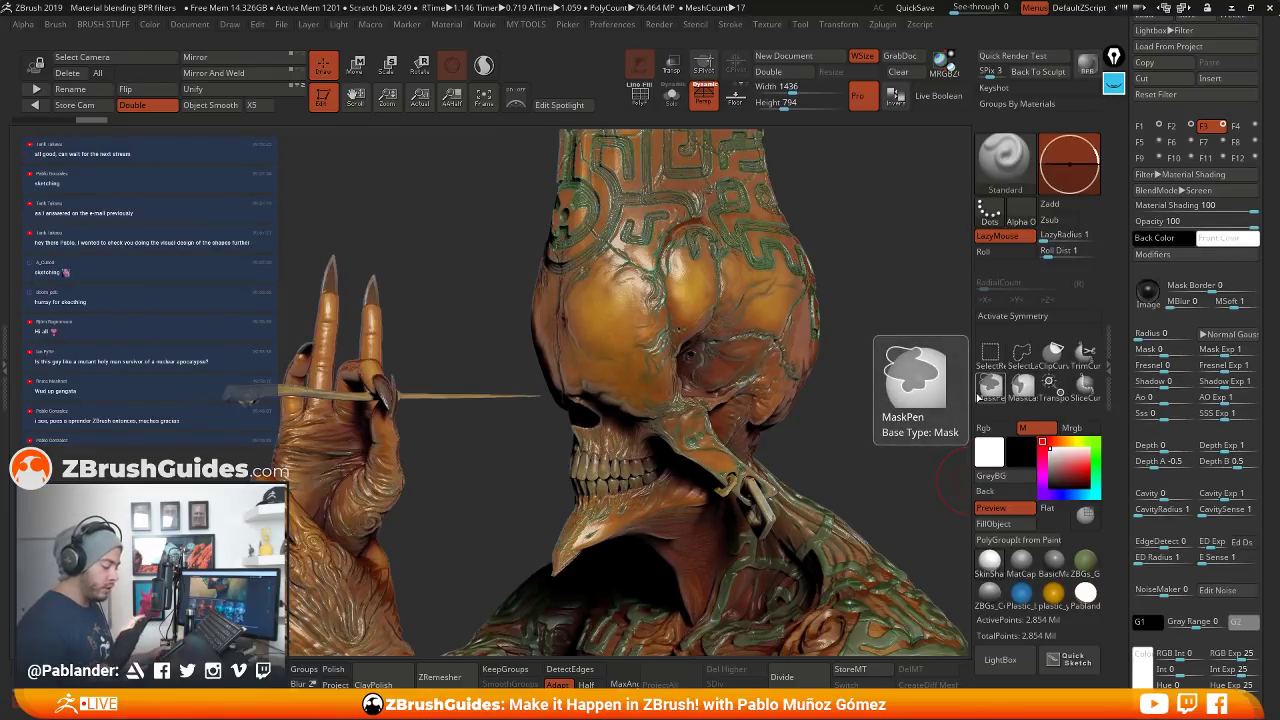
{"action": "scroll", "coordinate": [1160, 400], "scroll_direction": "down", "scroll_amount": 1}
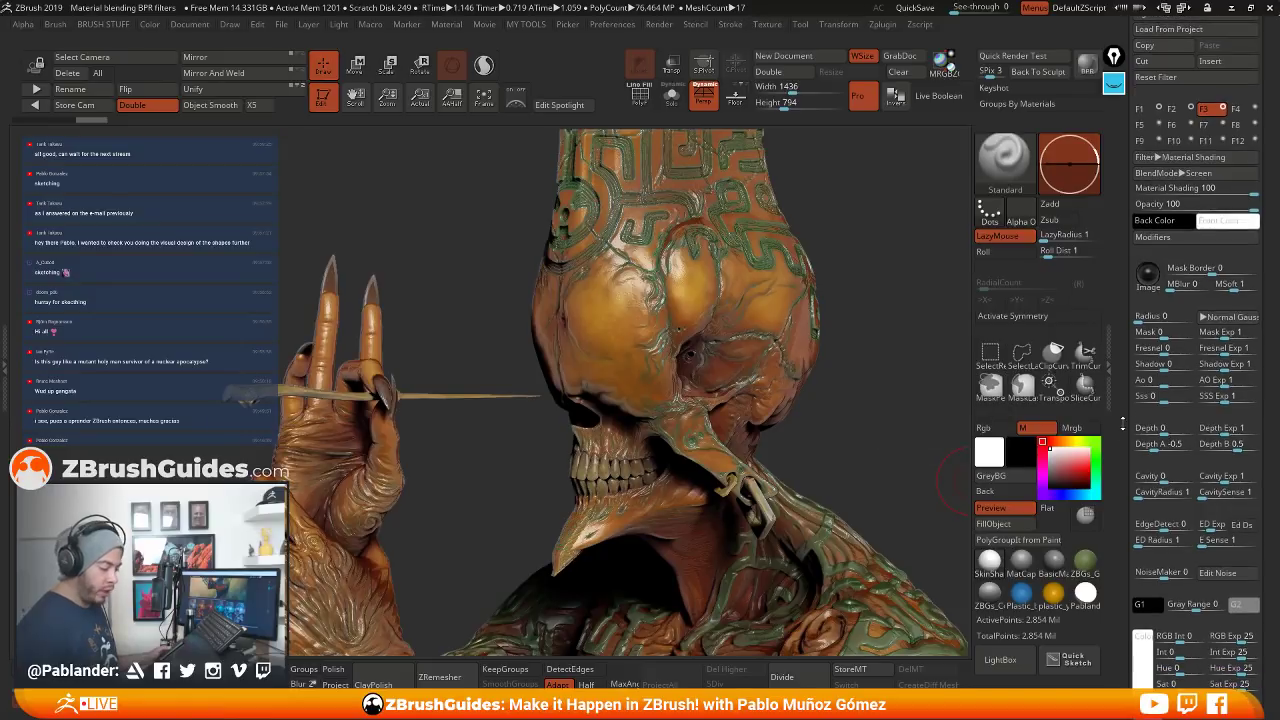
{"action": "left_click", "coordinate": [1137, 344]}
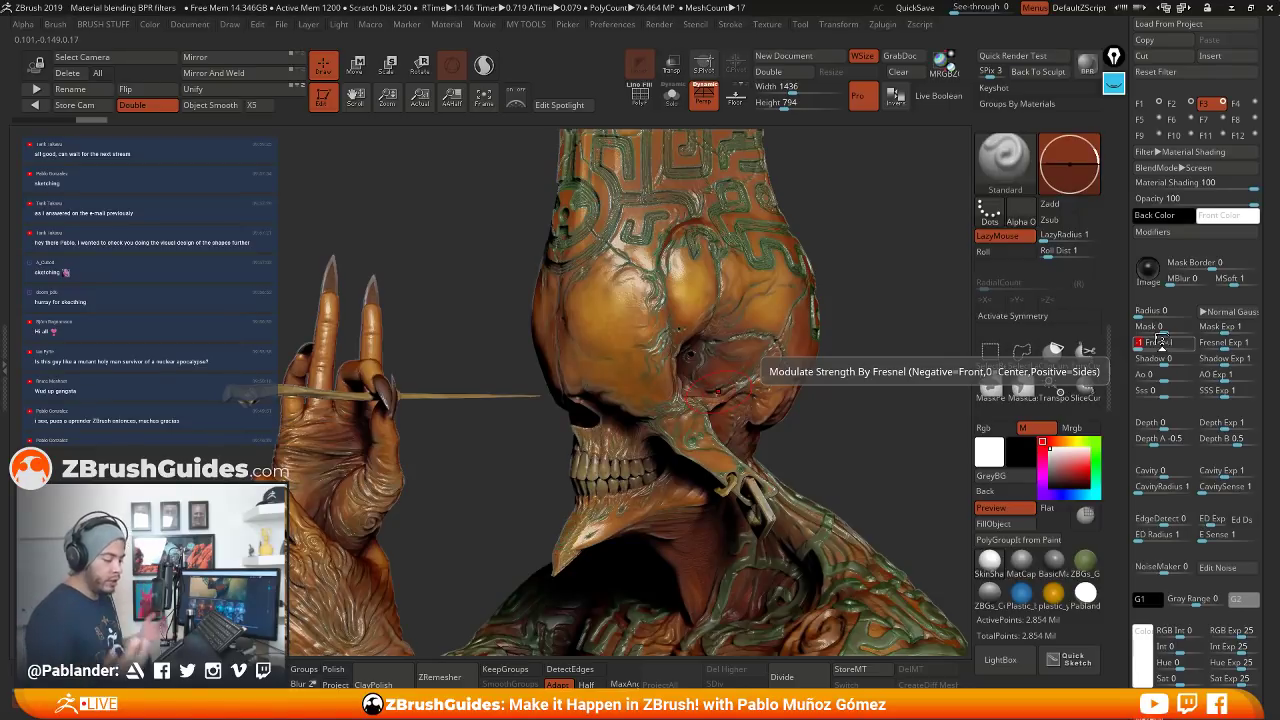
{"action": "left_click_drag", "start_coordinate": [1160, 342], "coordinate": [1202, 347]}
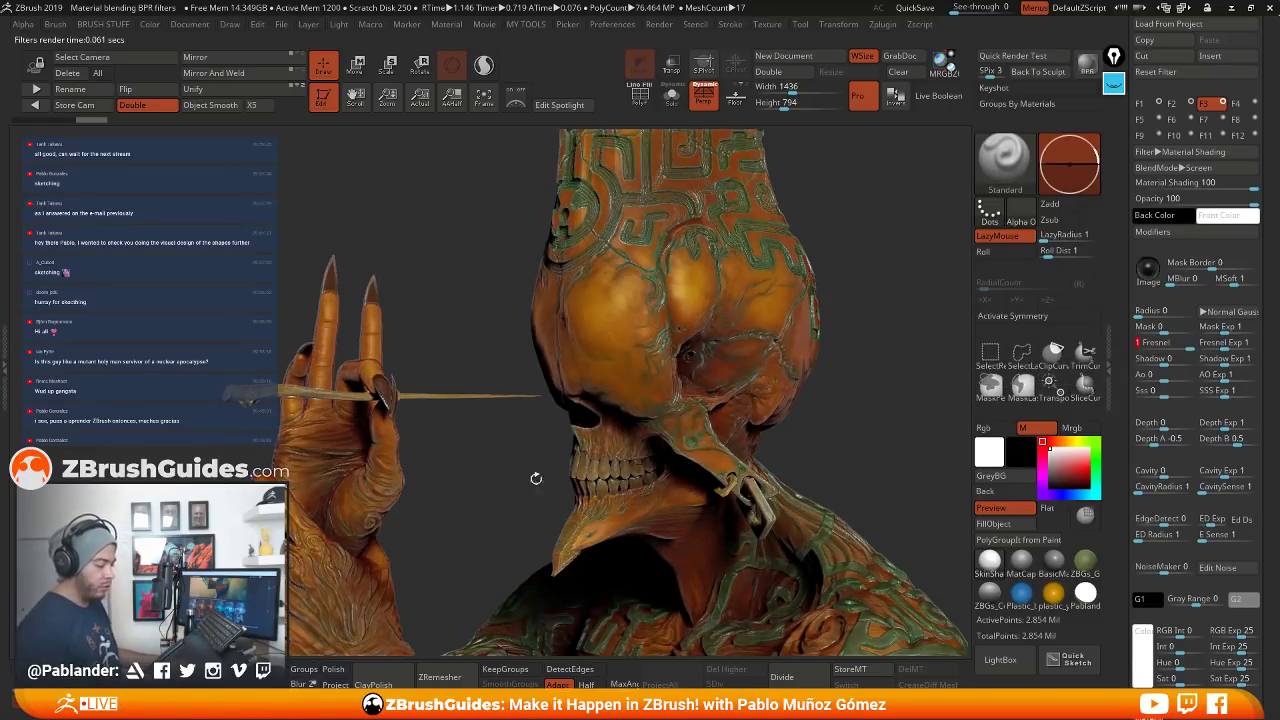
{"action": "left_click", "coordinate": [1160, 342]}
{"action": "left_click", "coordinate": [1164, 344]}
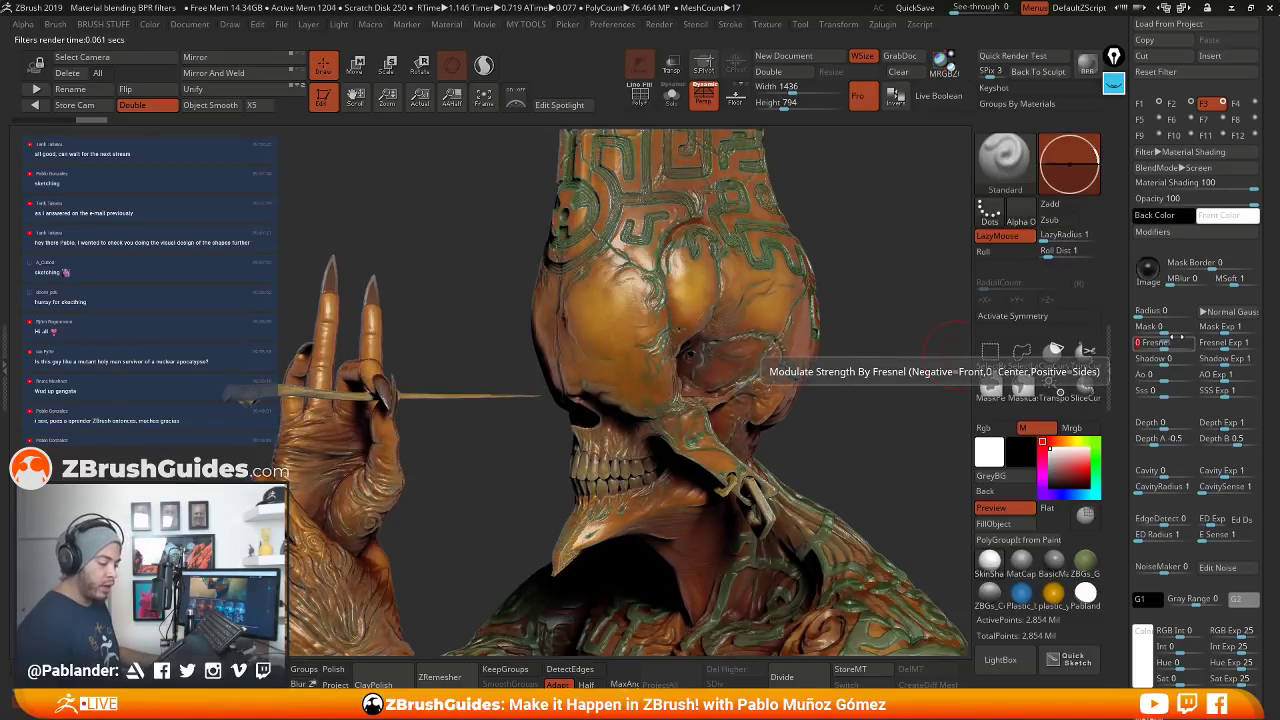
Set the third filter's Fresnel to about -0.4 and Fresnel Exp to about 15.3, and switch the filter off for comparison
{"action": "left_click", "coordinate": [1160, 343]}
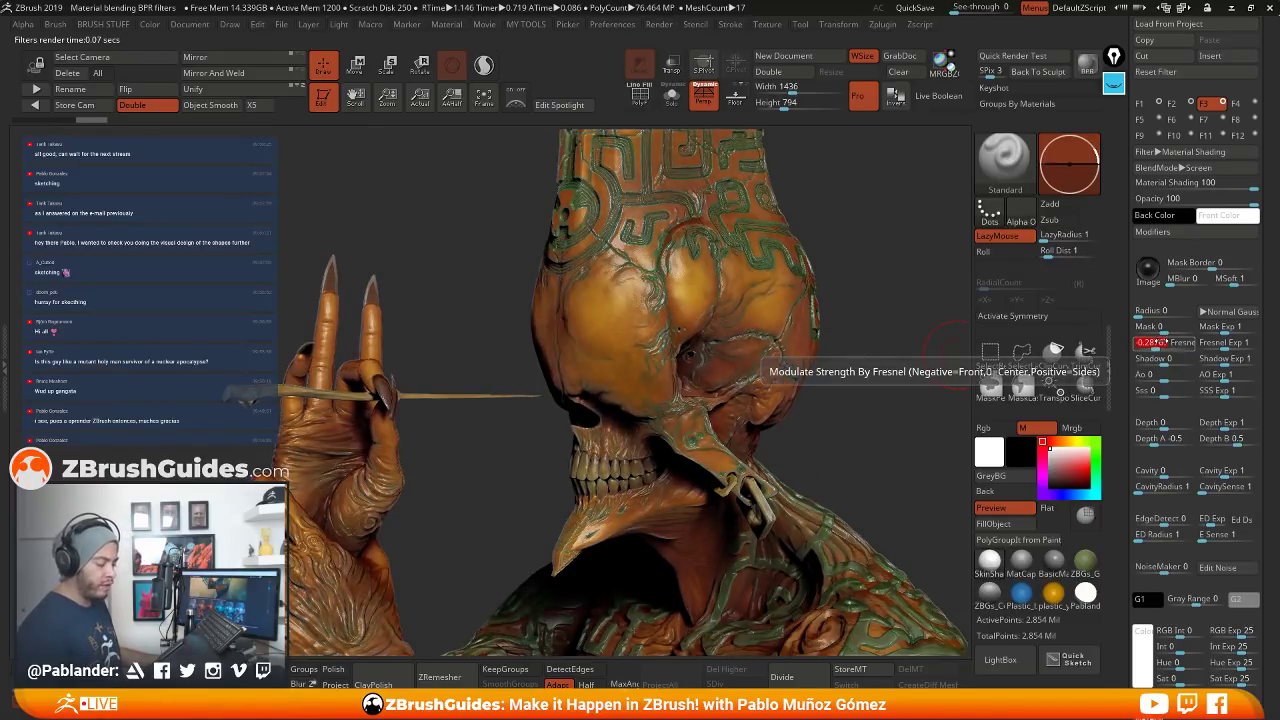
{"action": "left_click", "coordinate": [1153, 343]}
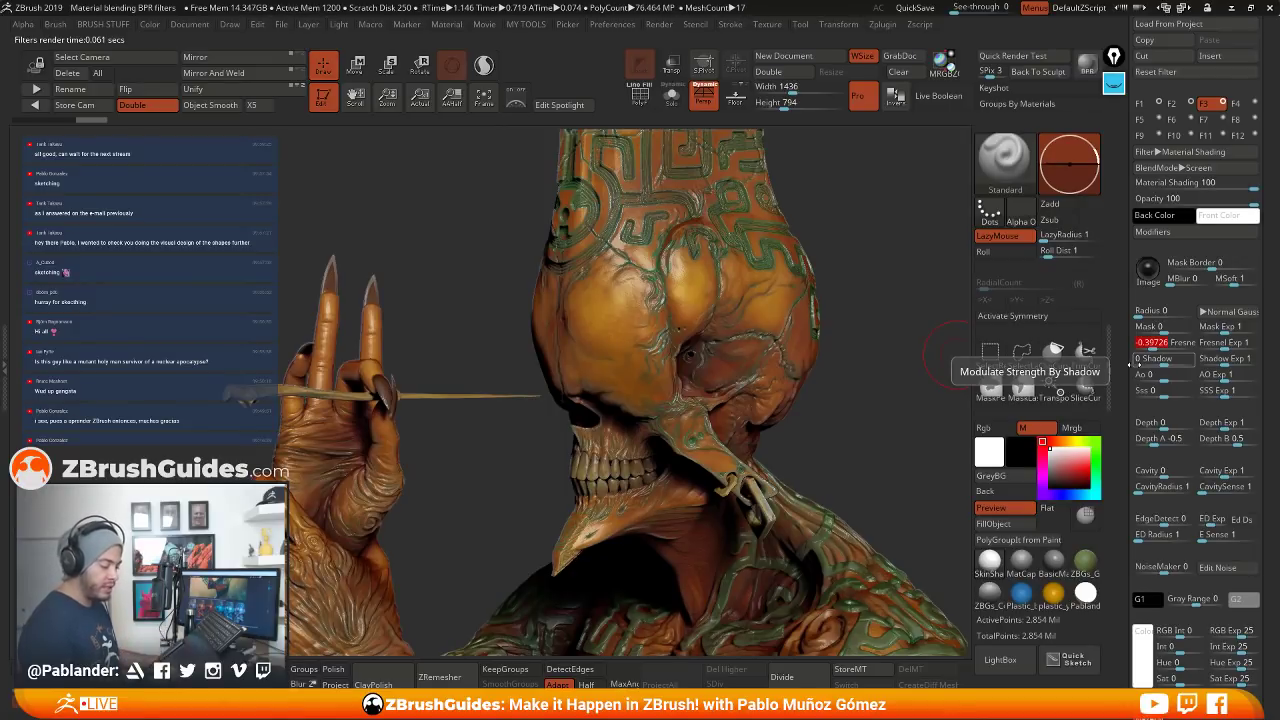
{"action": "left_click", "coordinate": [1150, 343]}
{"action": "left_click", "coordinate": [1153, 343]}
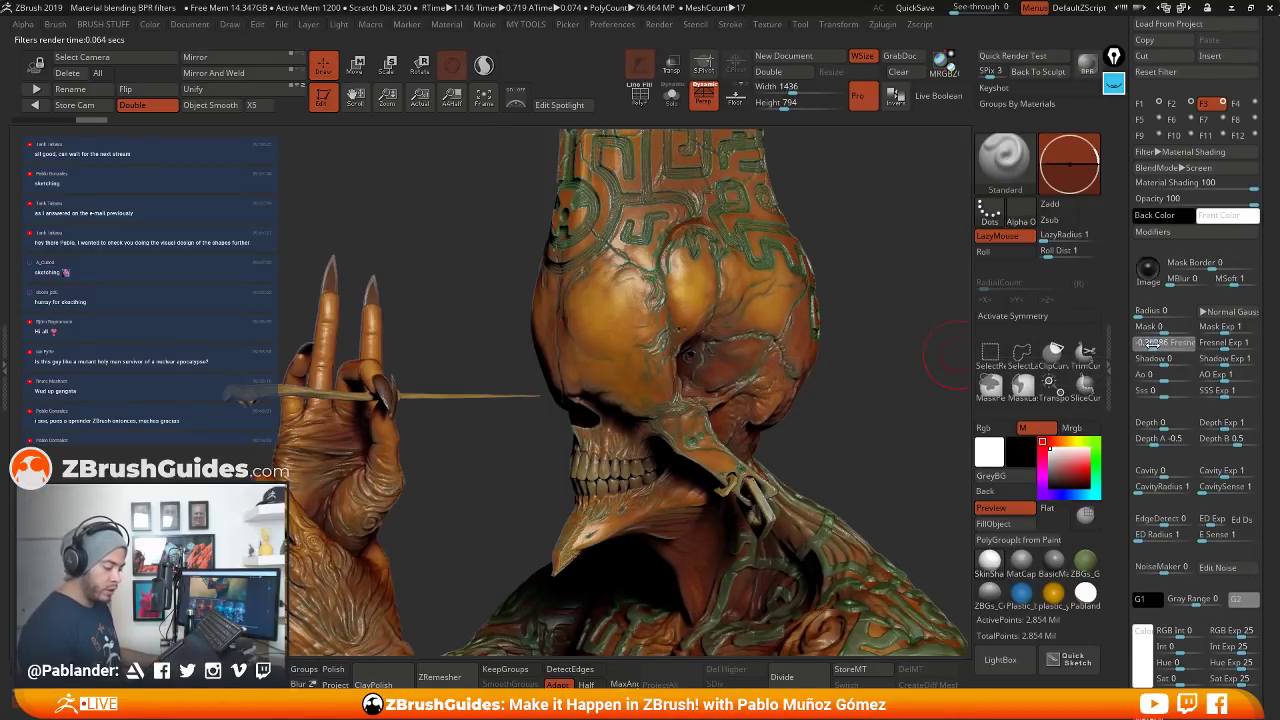
{"action": "left_click", "coordinate": [1232, 343]}
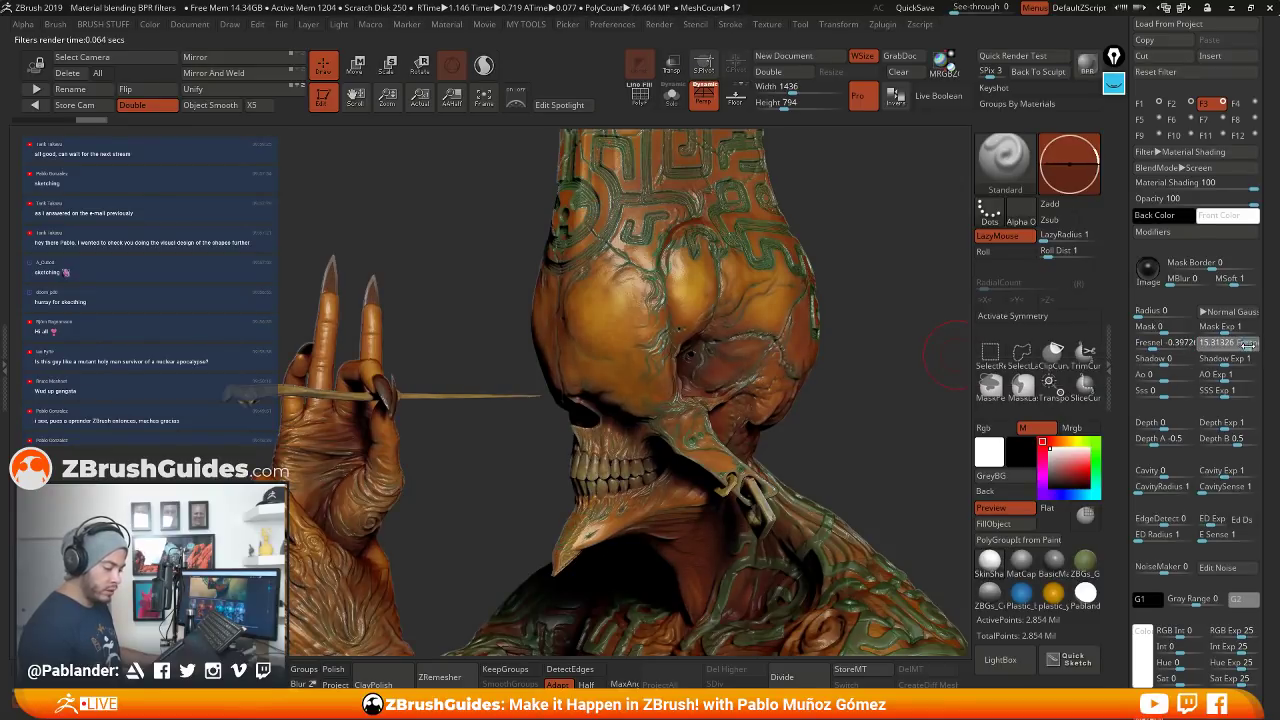
{"action": "left_click", "coordinate": [1223, 103]}
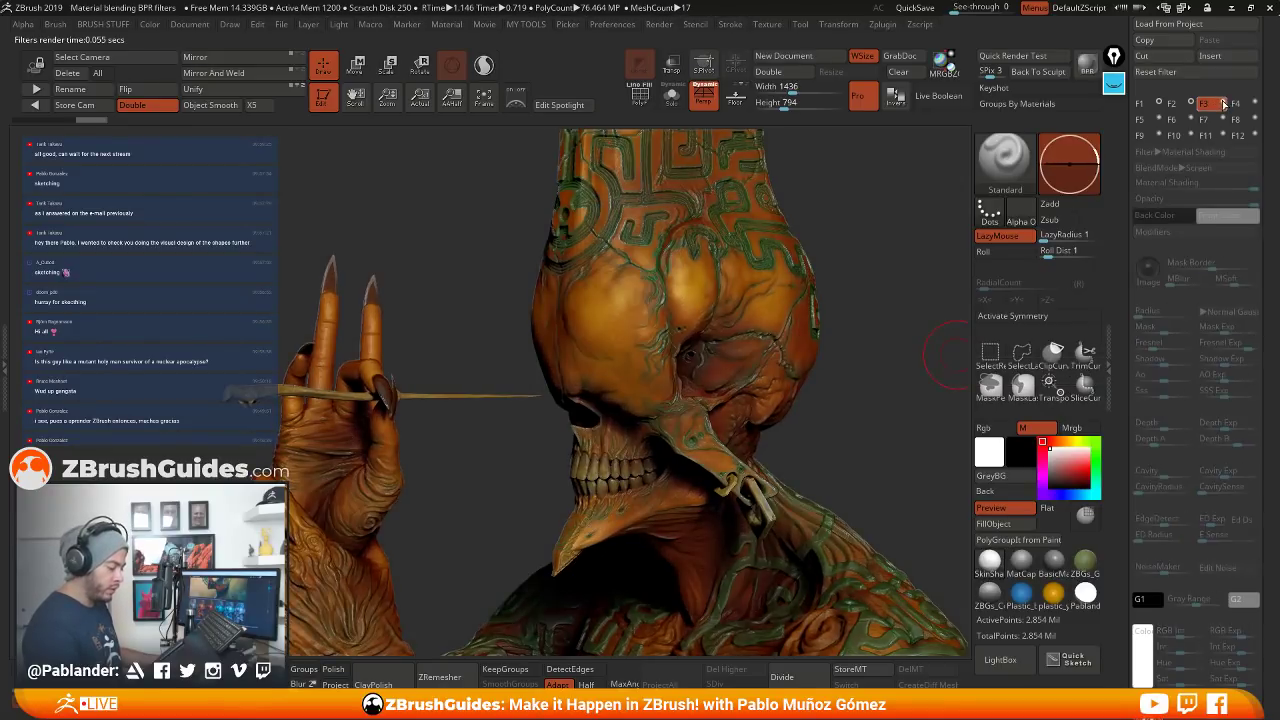
Toggle the third filter to compare its Fresnel-masked shading on the bust, and leave it on
{"action": "left_click", "coordinate": [1223, 103]}
{"action": "left_click", "coordinate": [1223, 103]}
{"action": "left_click", "coordinate": [1223, 103]}
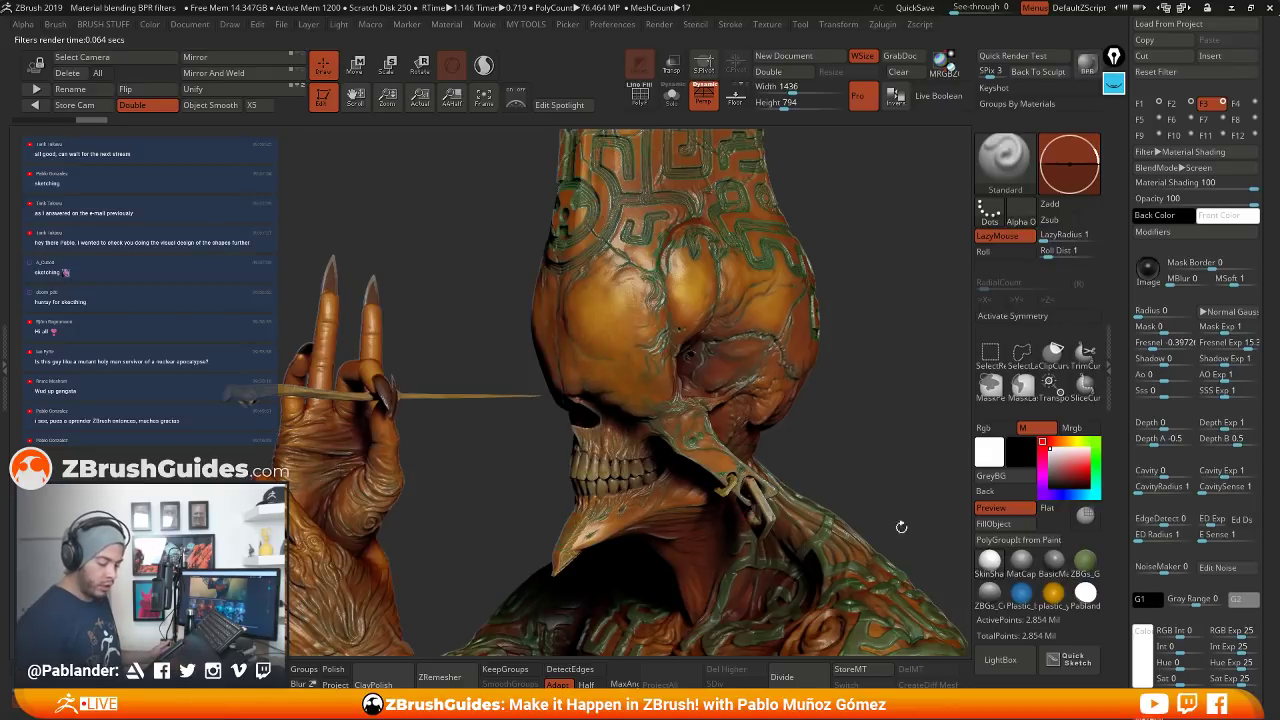
Sample an orange-brown from the skull as the third filter's modifier color, and try its RGB Int setting
{"action": "left_click_drag", "start_coordinate": [1143, 650], "coordinate": [616, 303]}
{"action": "scroll", "coordinate": [1265, 260], "scroll_direction": "down", "scroll_amount": 5}
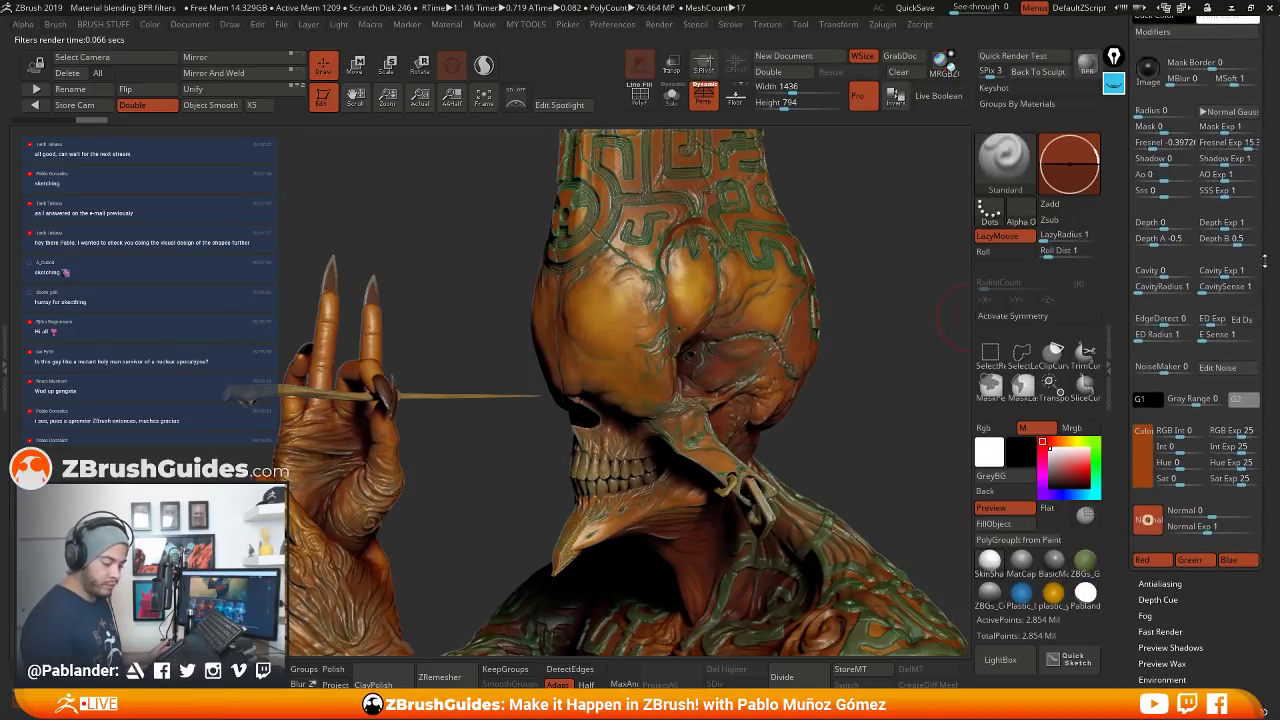
{"action": "mouse_move", "coordinate": [1165, 432]}
{"action": "left_mouse_down"}
{"action": "mouse_move", "coordinate": [1193, 433]}
{"action": "mouse_move", "coordinate": [1181, 436]}
{"action": "left_mouse_up"}
{"action": "left_click_drag", "start_coordinate": [1114, 330], "coordinate": [1114, 379]}
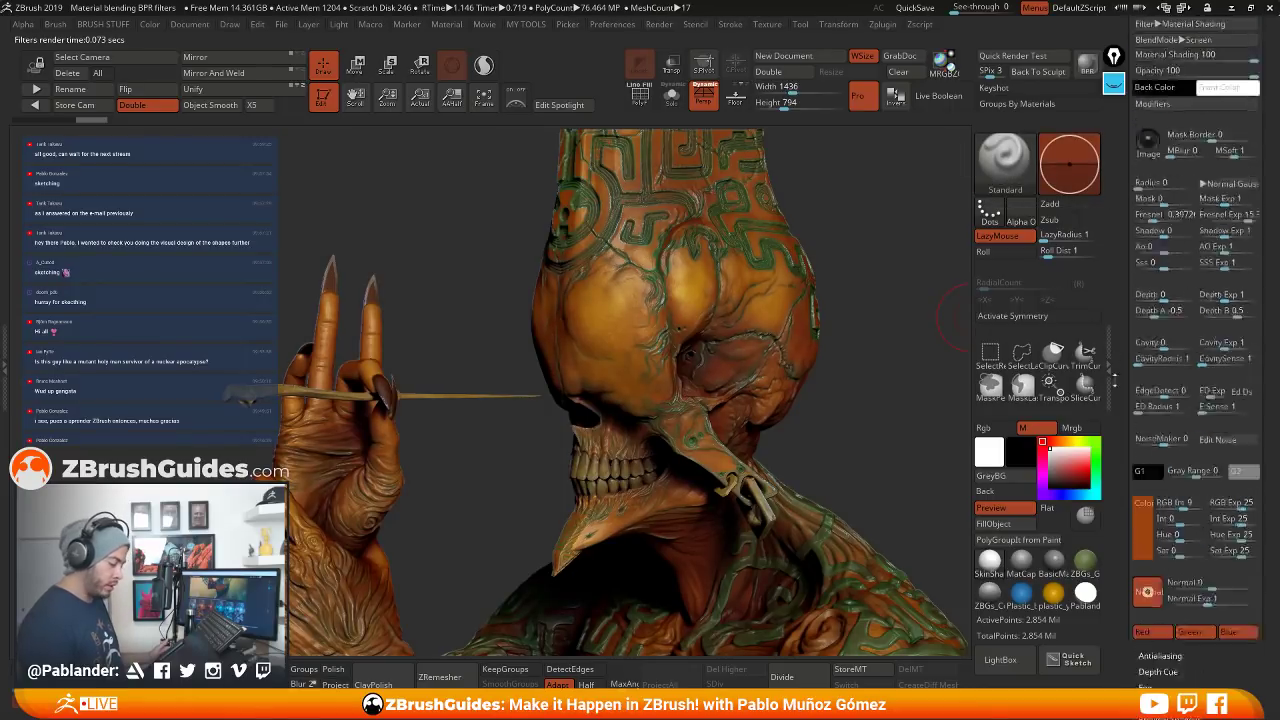
Switch the third filter off and on repeatedly to compare the bust with and without it, and leave it on
{"action": "scroll", "coordinate": [1195, 300], "scroll_direction": "up", "scroll_amount": 10}
{"action": "left_click", "coordinate": [1204, 432]}
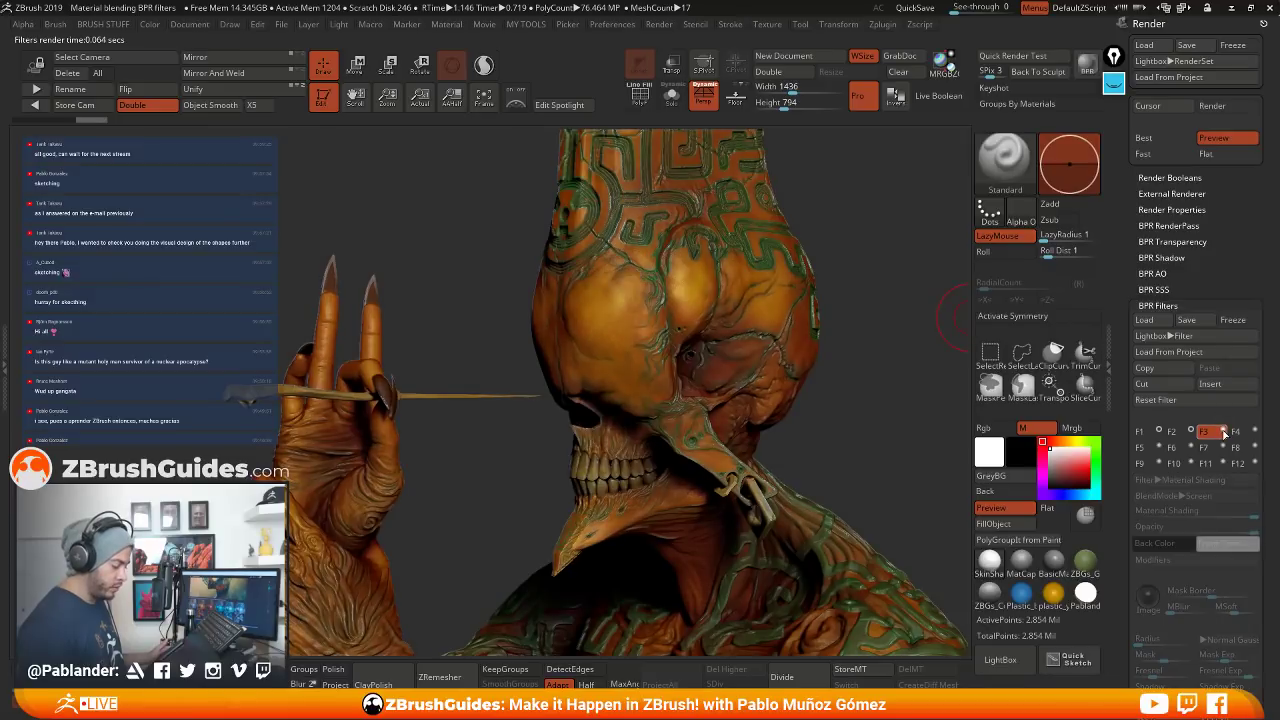
{"action": "left_click", "coordinate": [1224, 431]}
{"action": "left_click", "coordinate": [1224, 431]}
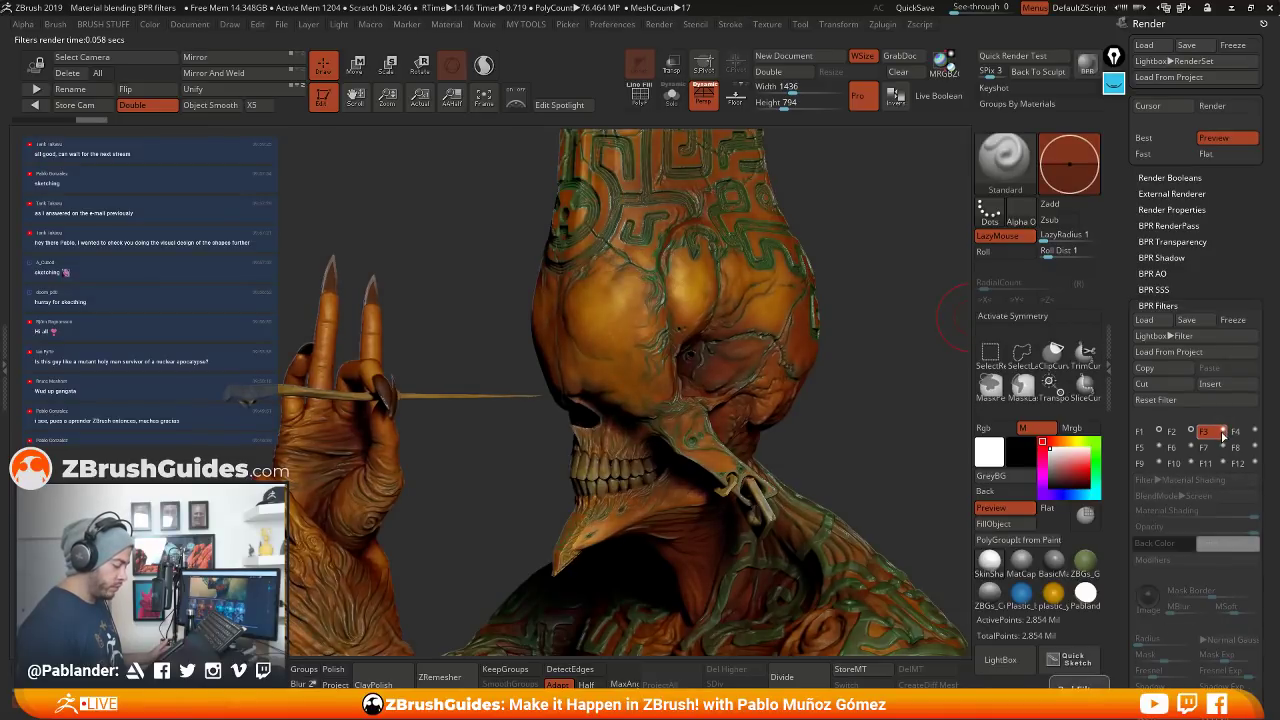
{"action": "left_click", "coordinate": [1223, 431]}
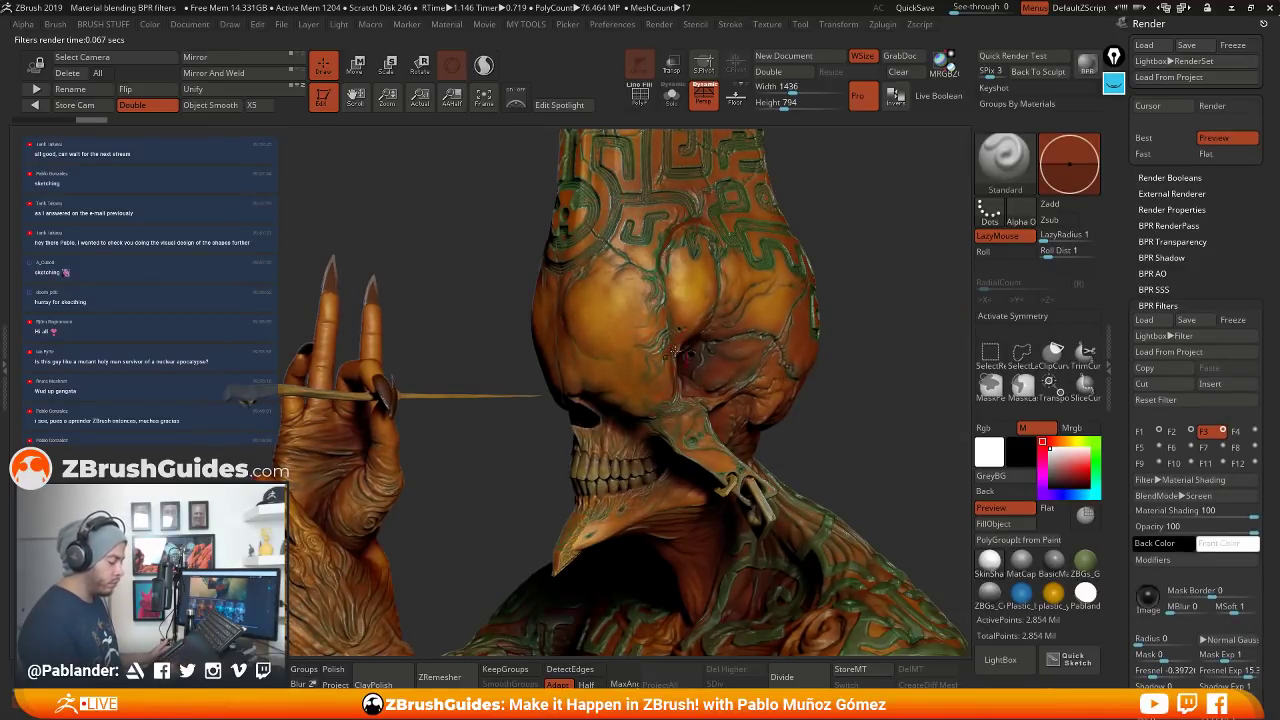
{"action": "left_click", "coordinate": [1224, 431]}
{"action": "left_click", "coordinate": [1224, 431]}
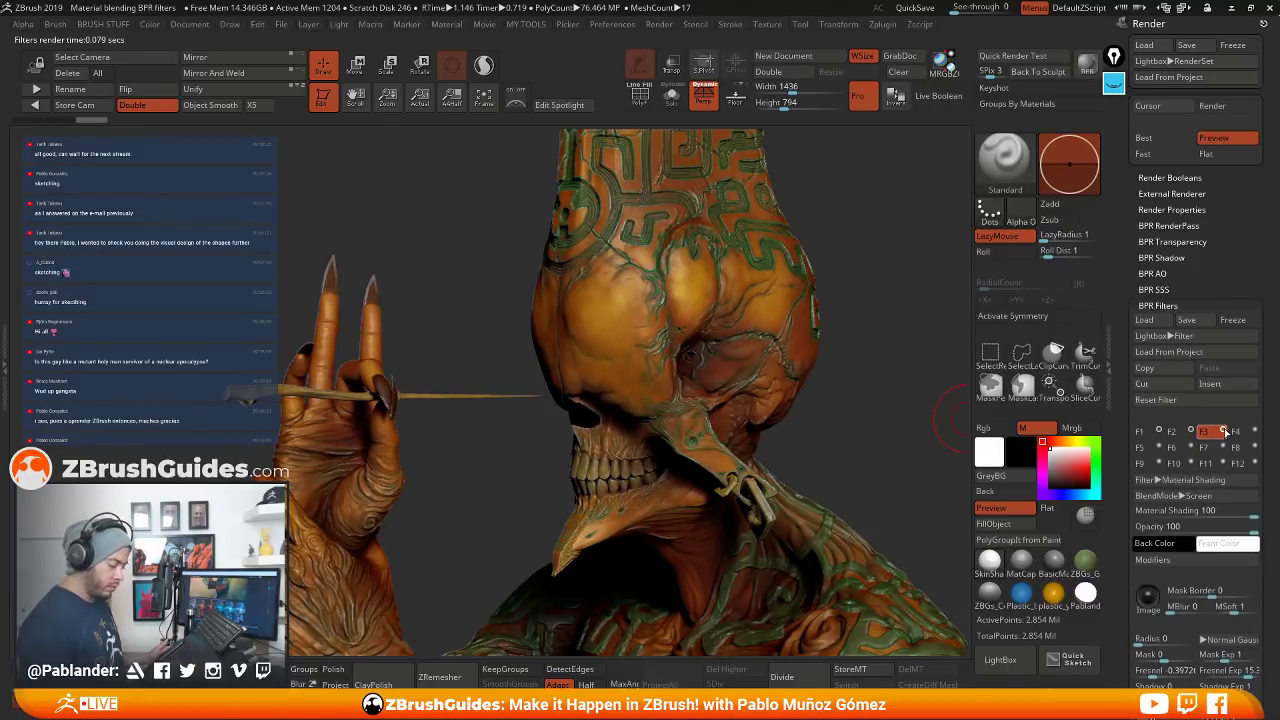
{"action": "left_click", "coordinate": [1224, 431]}
{"action": "left_click", "coordinate": [1224, 431]}
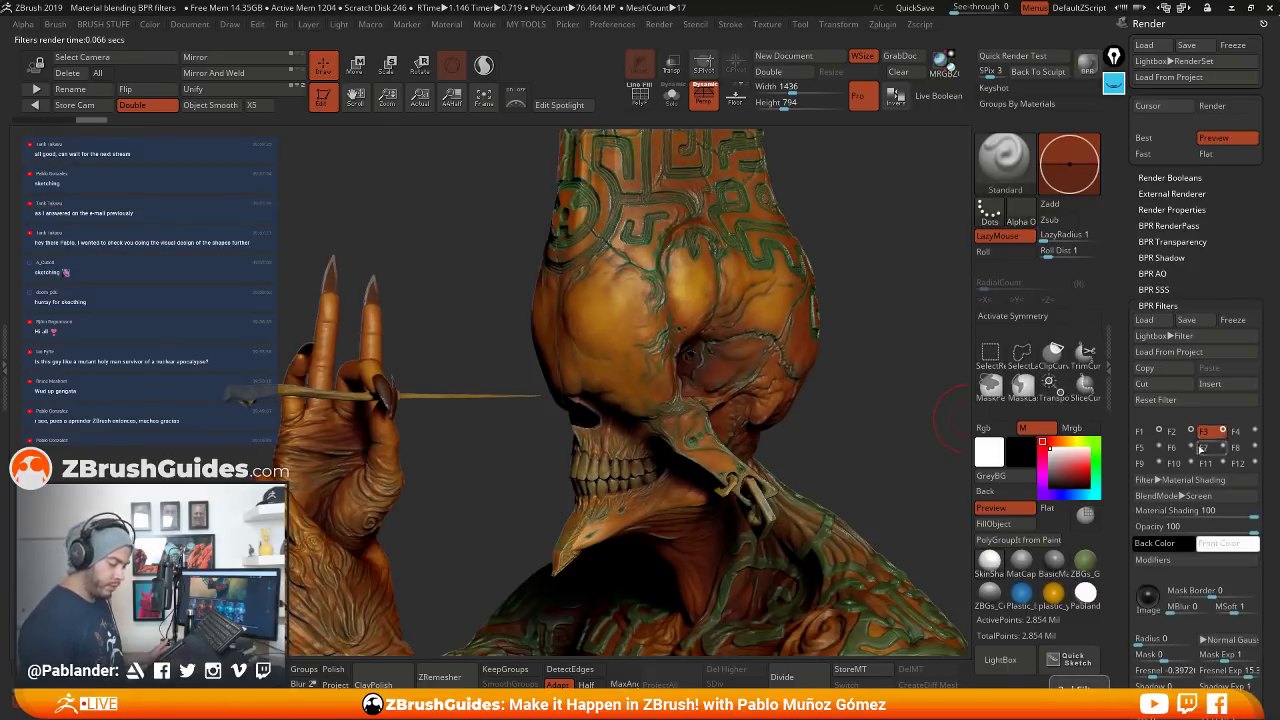
Switch off the first three filters and enable the sixth filter, Hue, to shift the bust's colors
{"action": "scroll", "coordinate": [1200, 450], "scroll_direction": "down", "scroll_amount": 5}
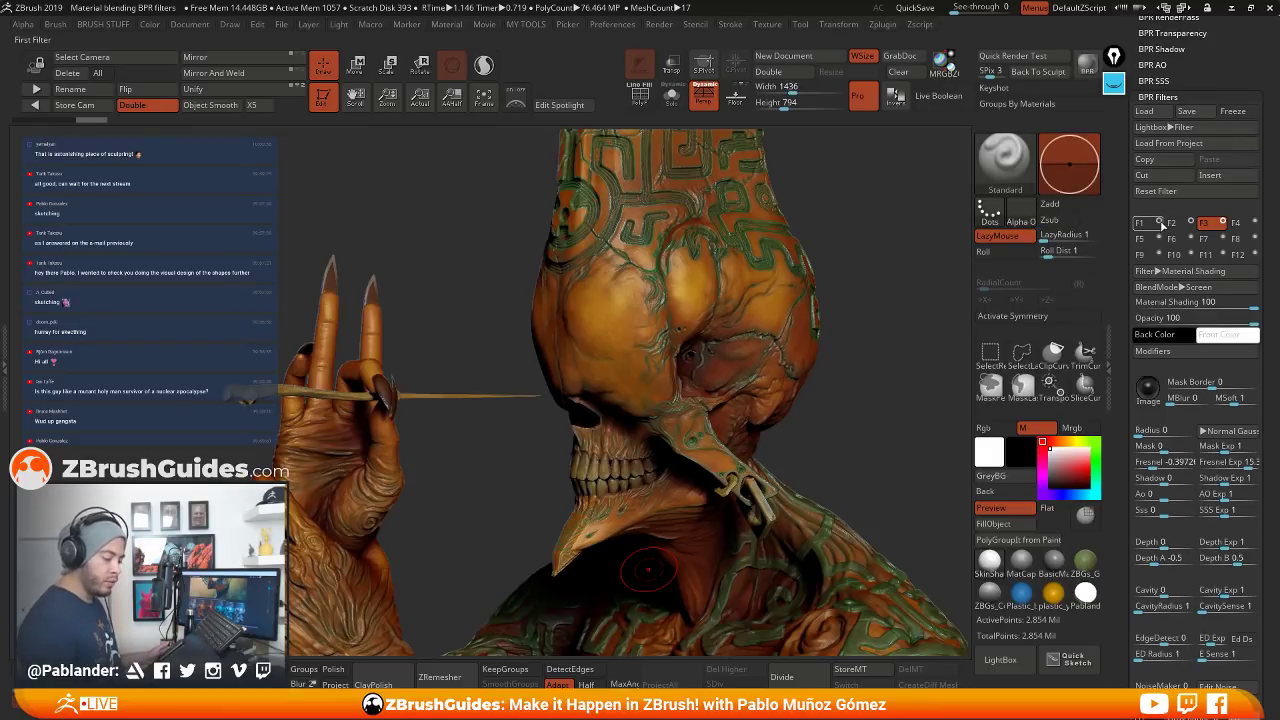
{"action": "left_click", "coordinate": [1222, 222]}
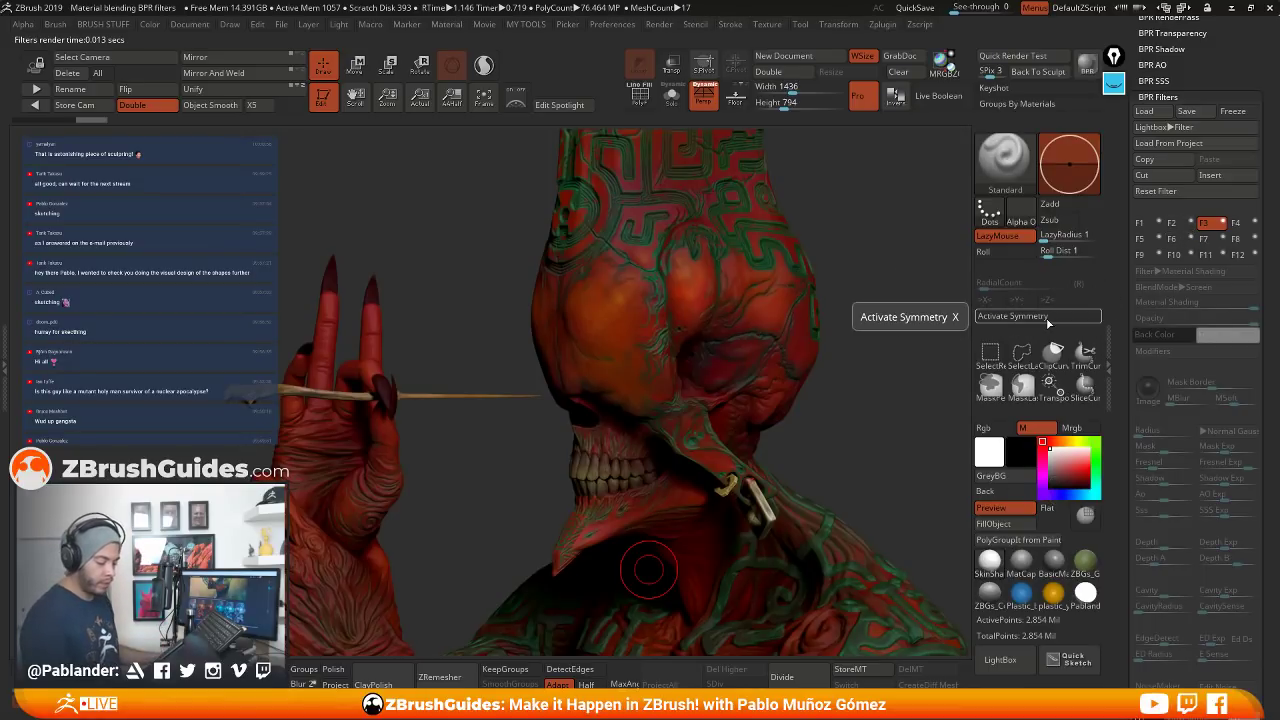
{"action": "left_click", "coordinate": [1176, 239]}
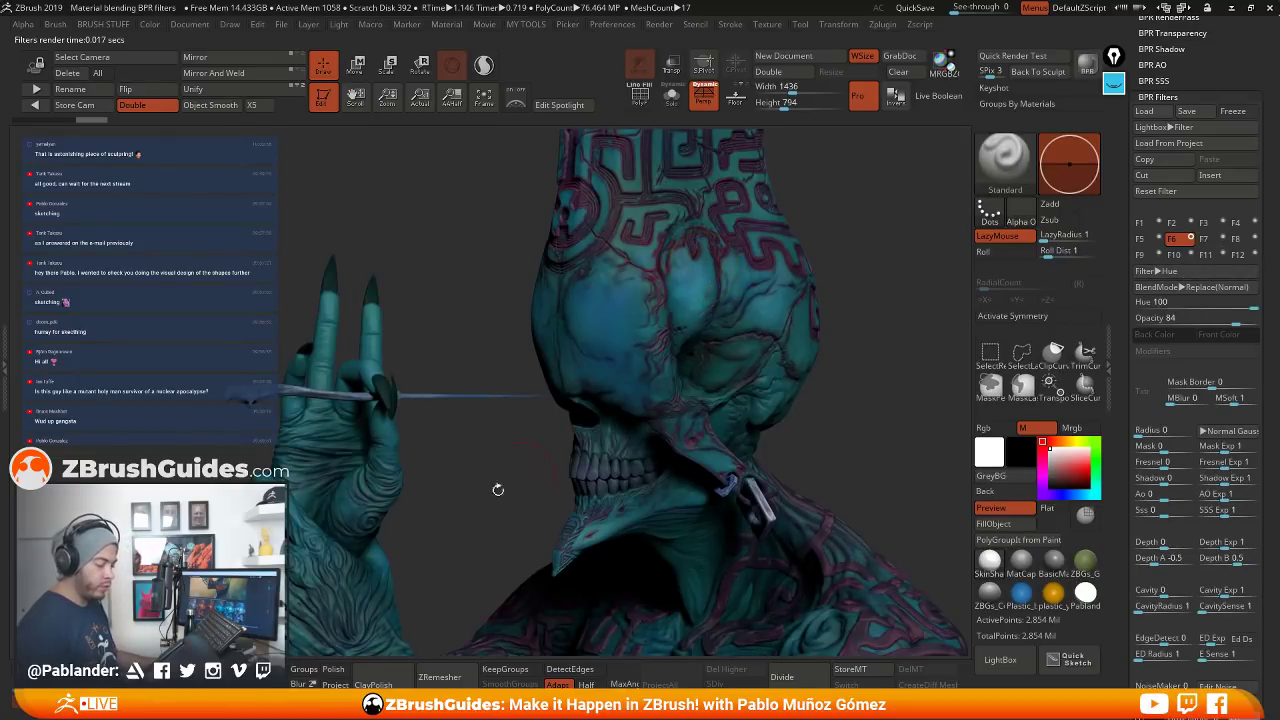
Enable the Contrast Auto Gray filter in slot F7 and compare the render with and without it
{"action": "left_click_drag", "start_coordinate": [1160, 302], "coordinate": [1271, 303]}
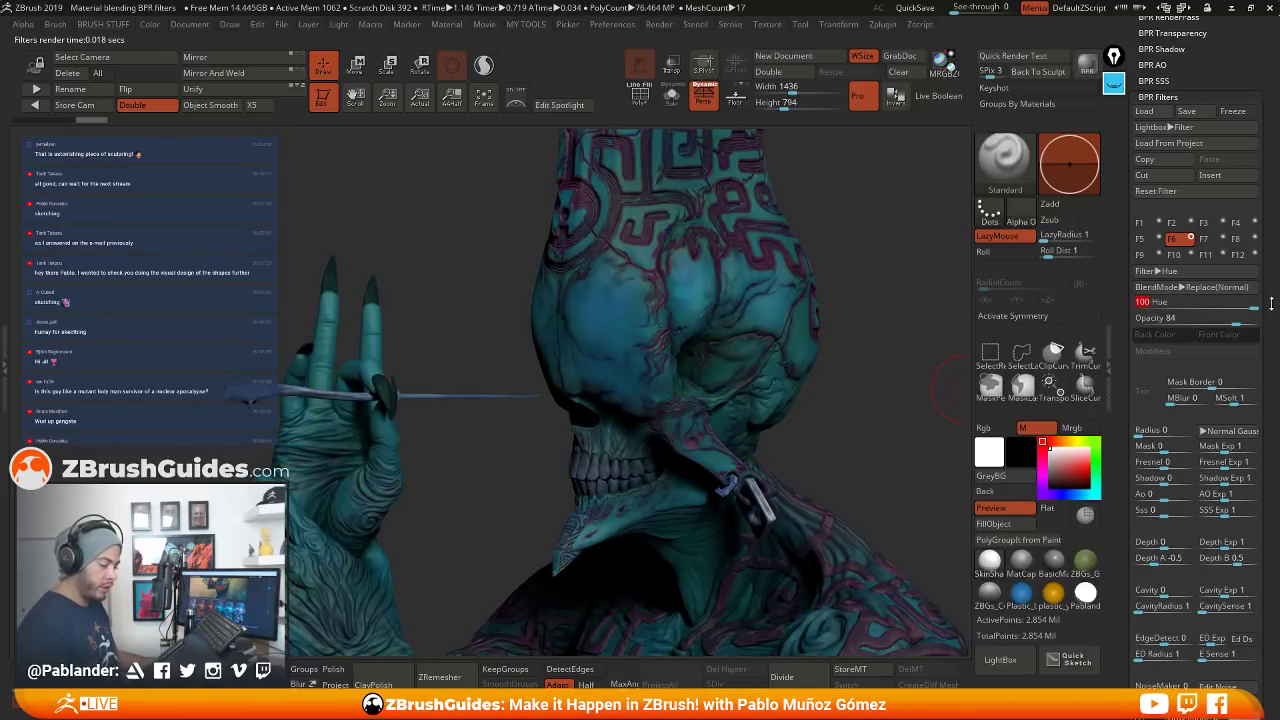
{"action": "left_click", "coordinate": [1205, 240]}
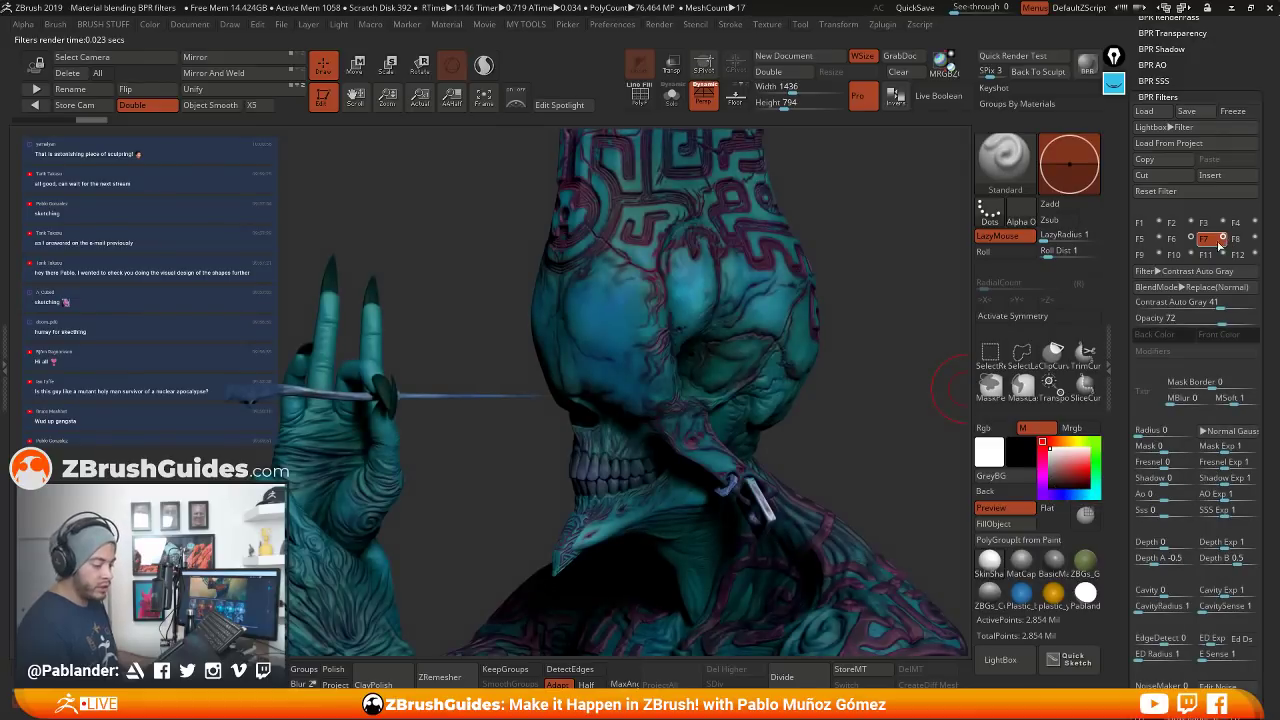
{"action": "left_click", "coordinate": [1222, 239]}
{"action": "left_click", "coordinate": [1223, 239]}
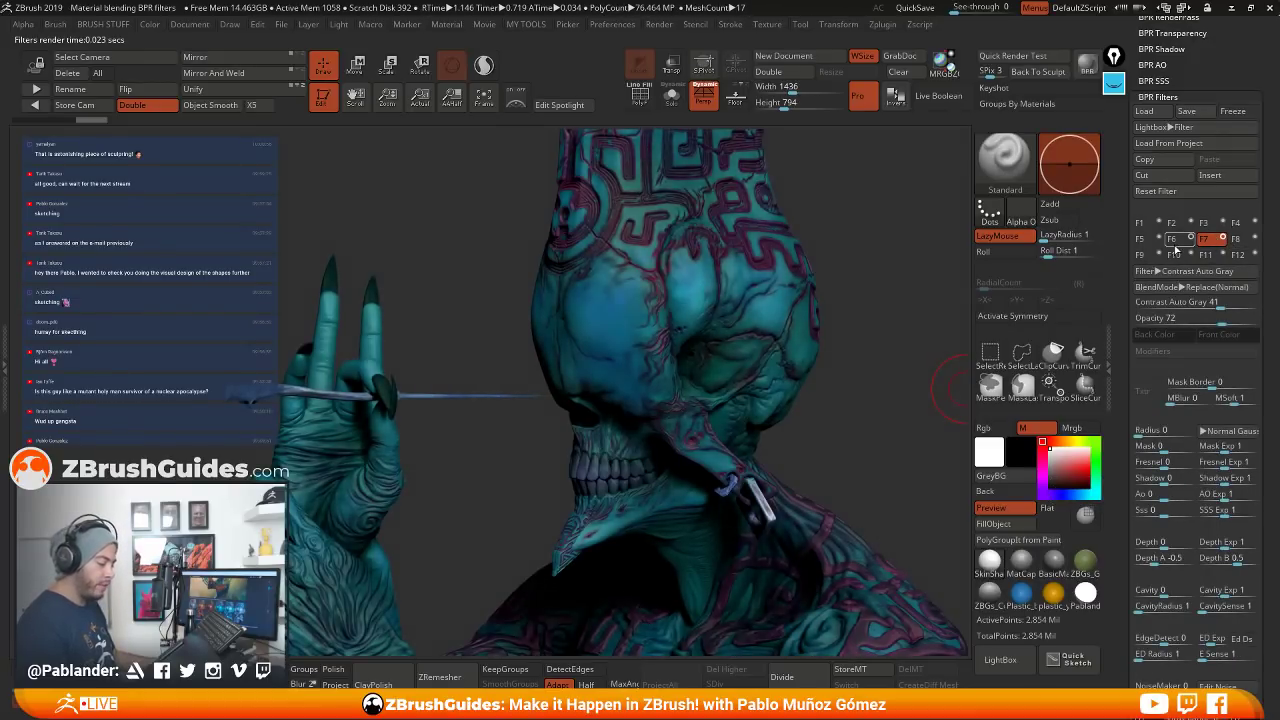
Enable the gold Material Shading filter in slot F8 and compare its effect on the carved details
{"action": "left_click", "coordinate": [1236, 239]}
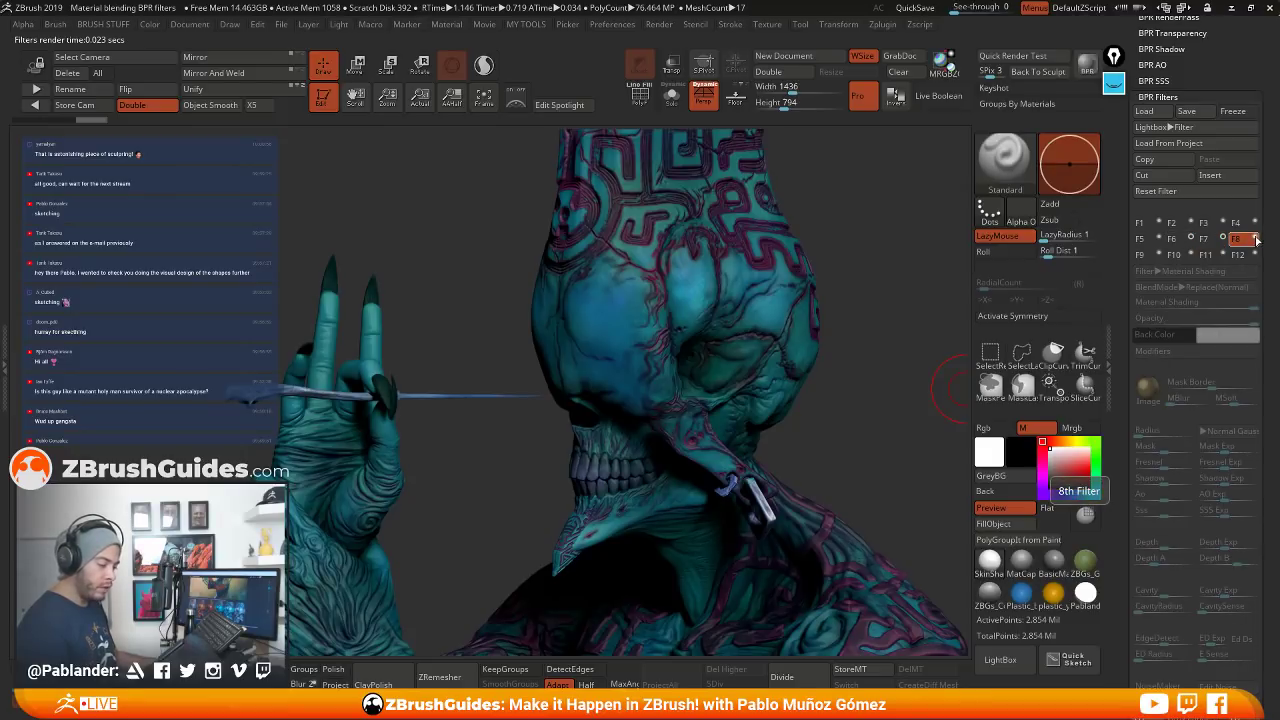
{"action": "left_click", "coordinate": [1256, 239]}
{"action": "left_click", "coordinate": [1256, 239]}
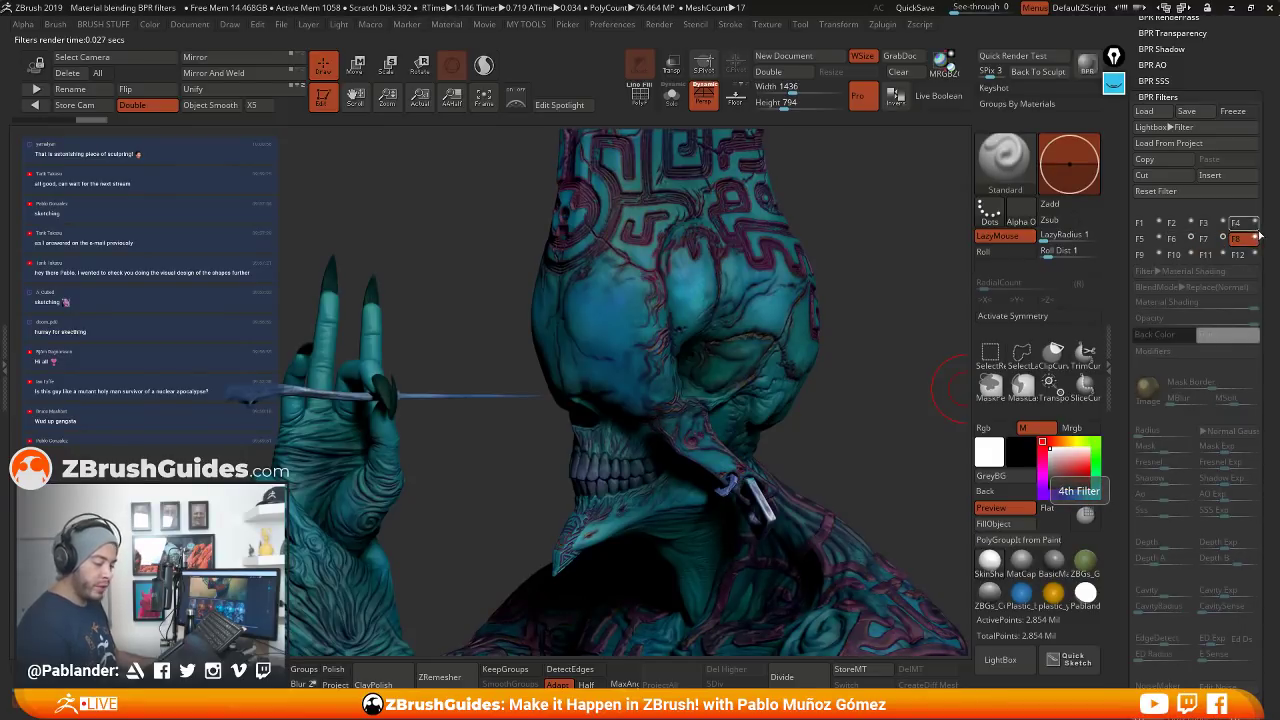
{"action": "left_click", "coordinate": [1256, 239]}
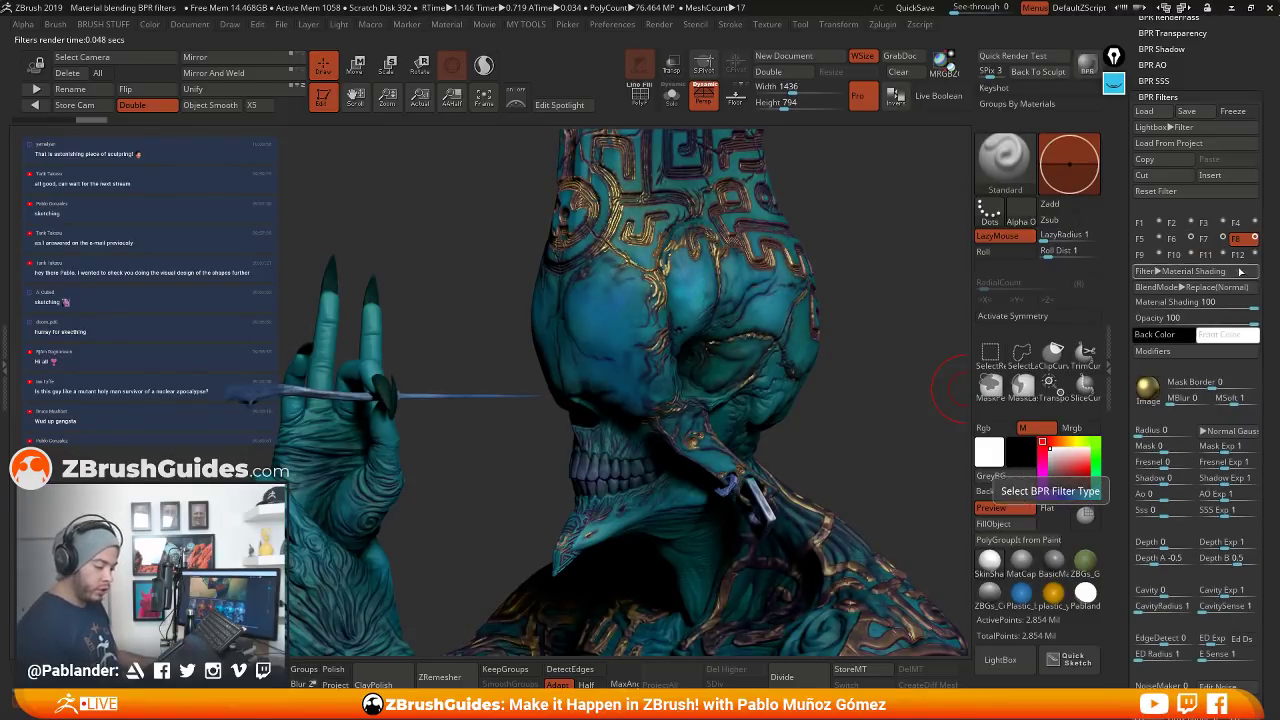
Try the F8 filter's Hue modifier at 0, and restore it to 100
{"action": "scroll", "coordinate": [1262, 424], "scroll_direction": "down", "scroll_amount": 6}
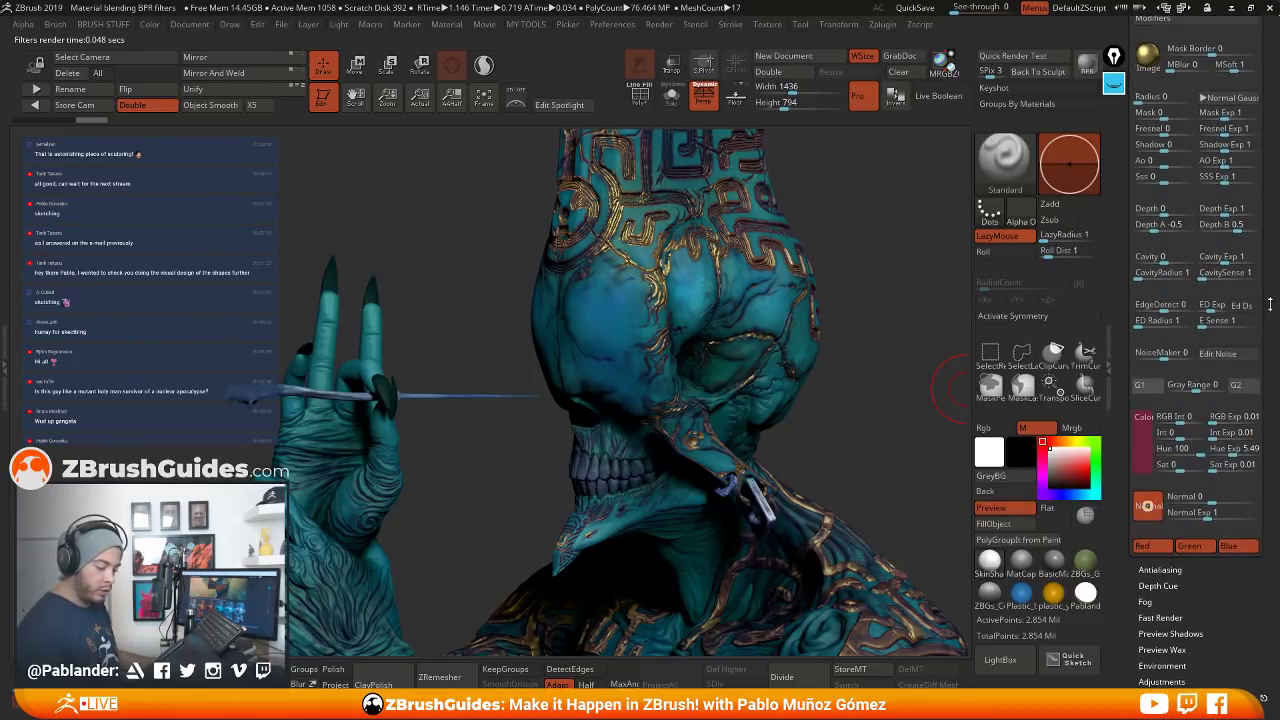
{"action": "mouse_move", "coordinate": [1143, 440]}
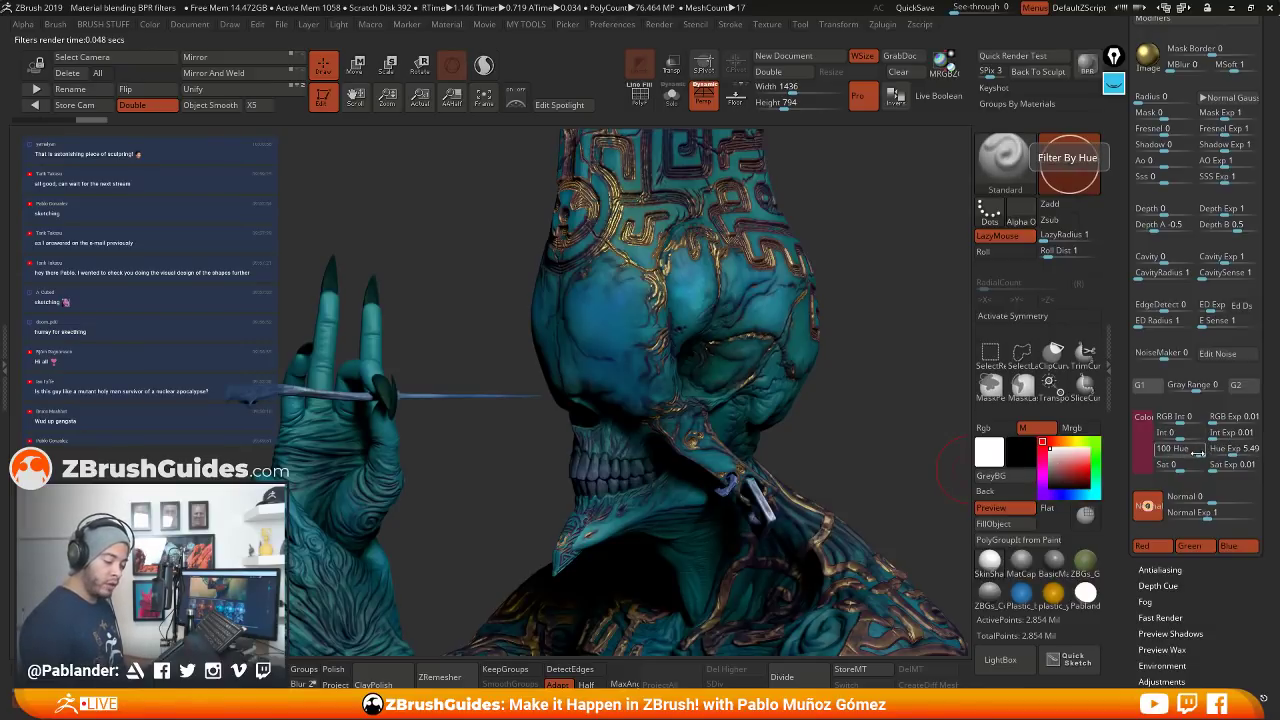
{"action": "left_click_drag", "start_coordinate": [1196, 453], "coordinate": [1182, 453]}
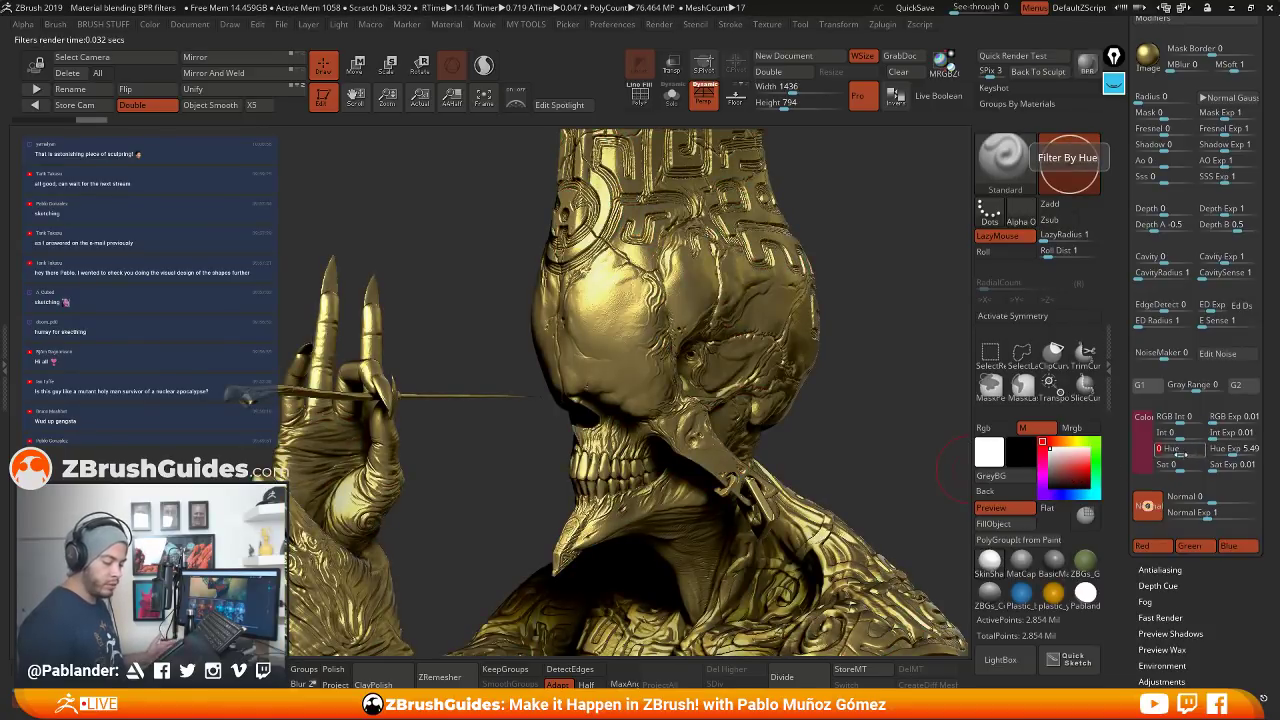
{"action": "left_click_drag", "start_coordinate": [1181, 453], "coordinate": [1188, 453]}
{"action": "left_click_drag", "start_coordinate": [1188, 453], "coordinate": [1202, 453]}
Enable the Colorize filter with Screen blending in slot F9 and compare the render with and without it
{"action": "left_click_drag", "start_coordinate": [1261, 157], "coordinate": [1263, 291]}
{"action": "left_click", "coordinate": [1159, 304]}
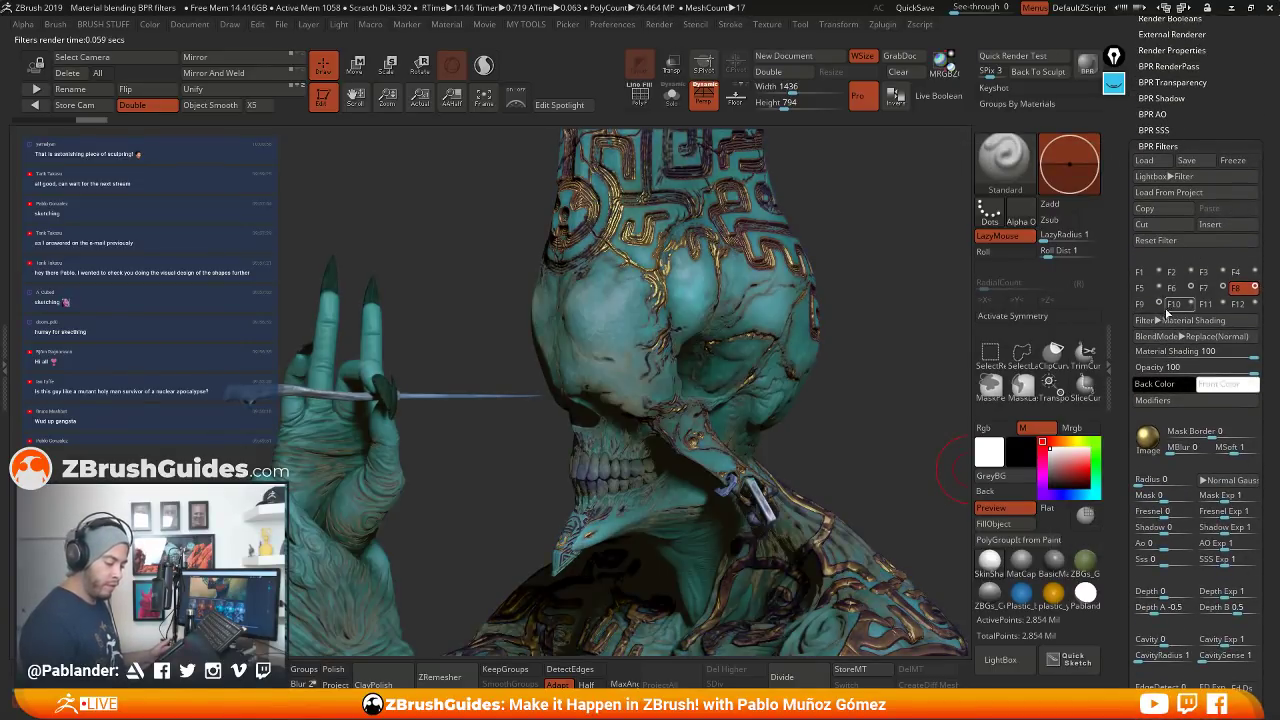
{"action": "left_click", "coordinate": [1155, 309]}
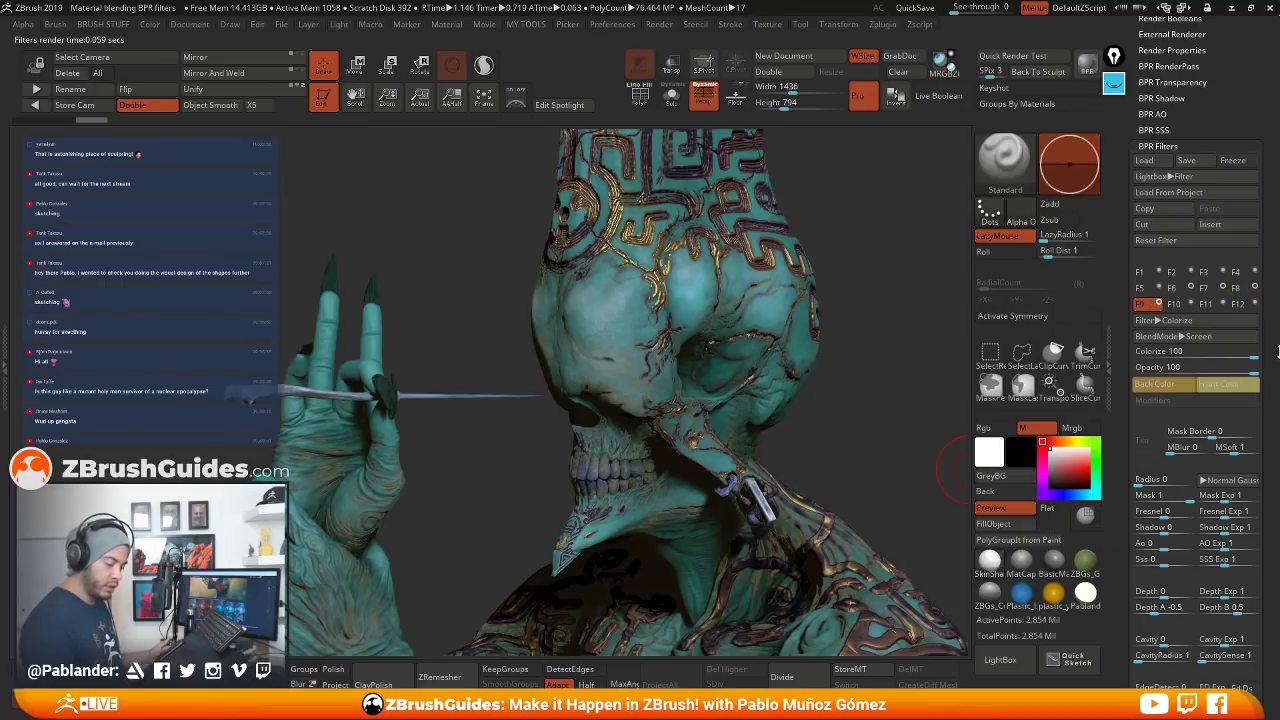
{"action": "left_click_drag", "start_coordinate": [1269, 350], "coordinate": [1271, 275]}
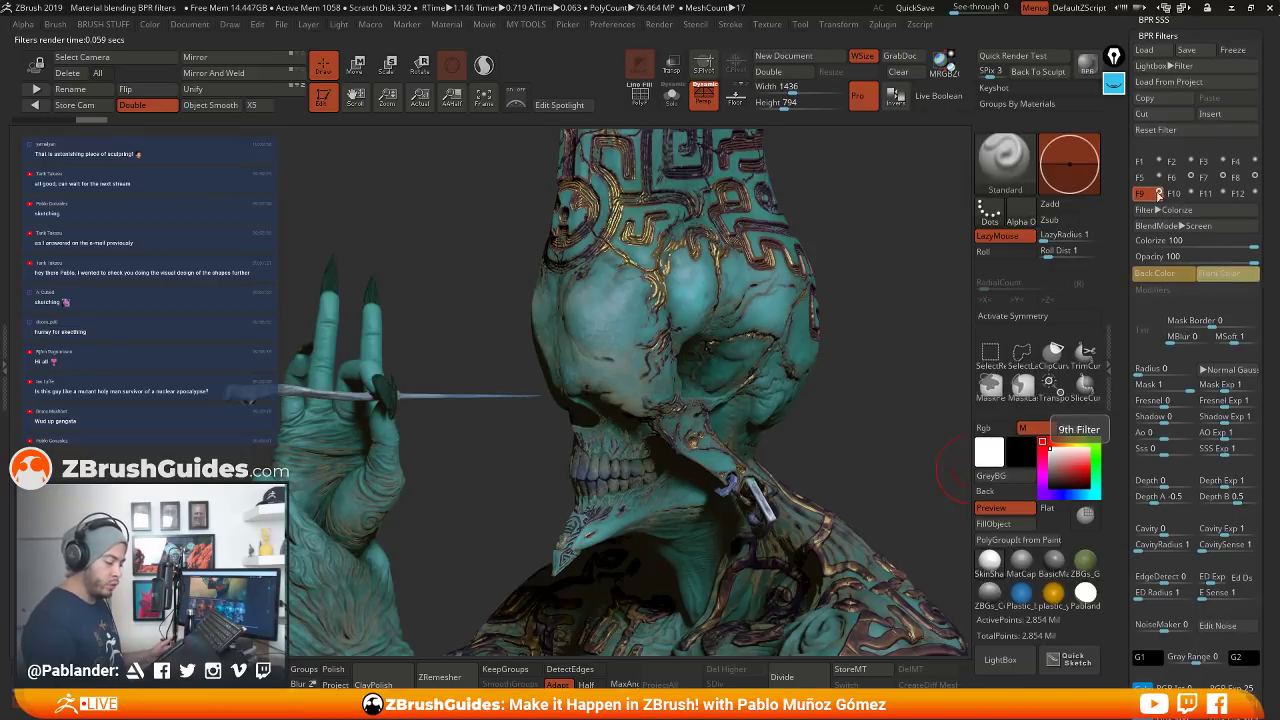
{"action": "left_click", "coordinate": [1159, 193]}
{"action": "left_click", "coordinate": [1159, 193]}
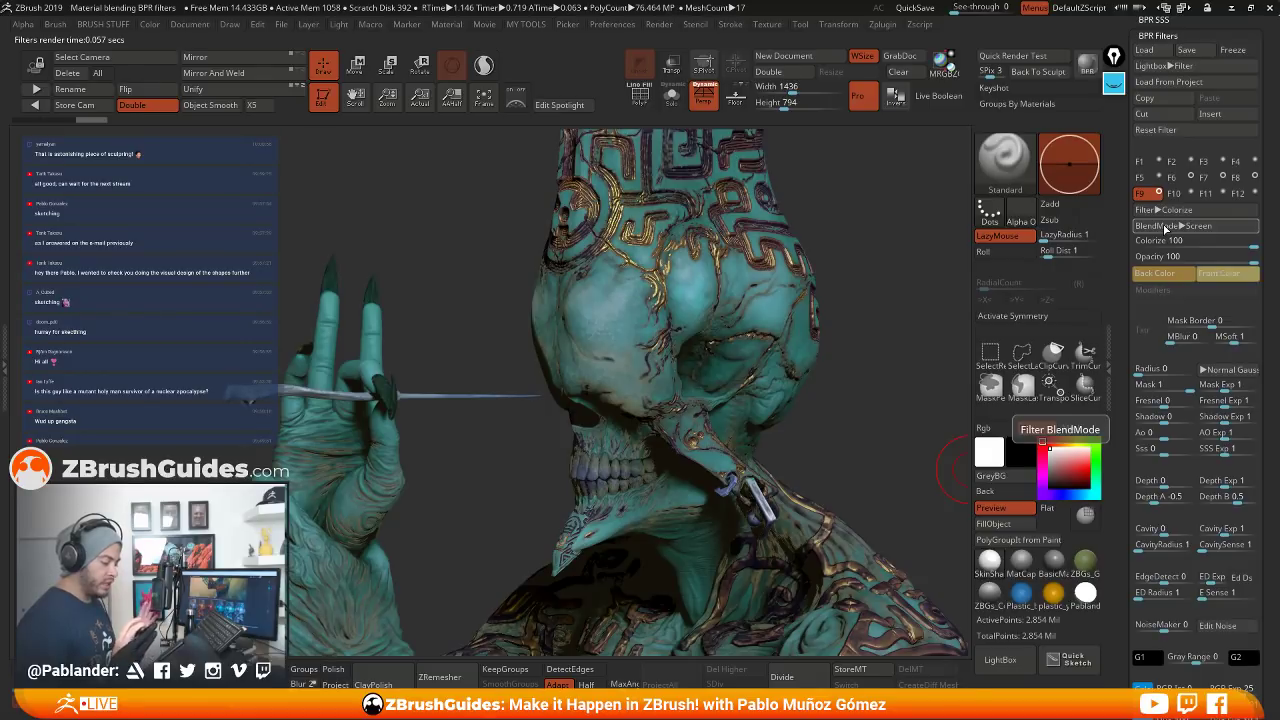
{"action": "left_click", "coordinate": [1159, 193]}
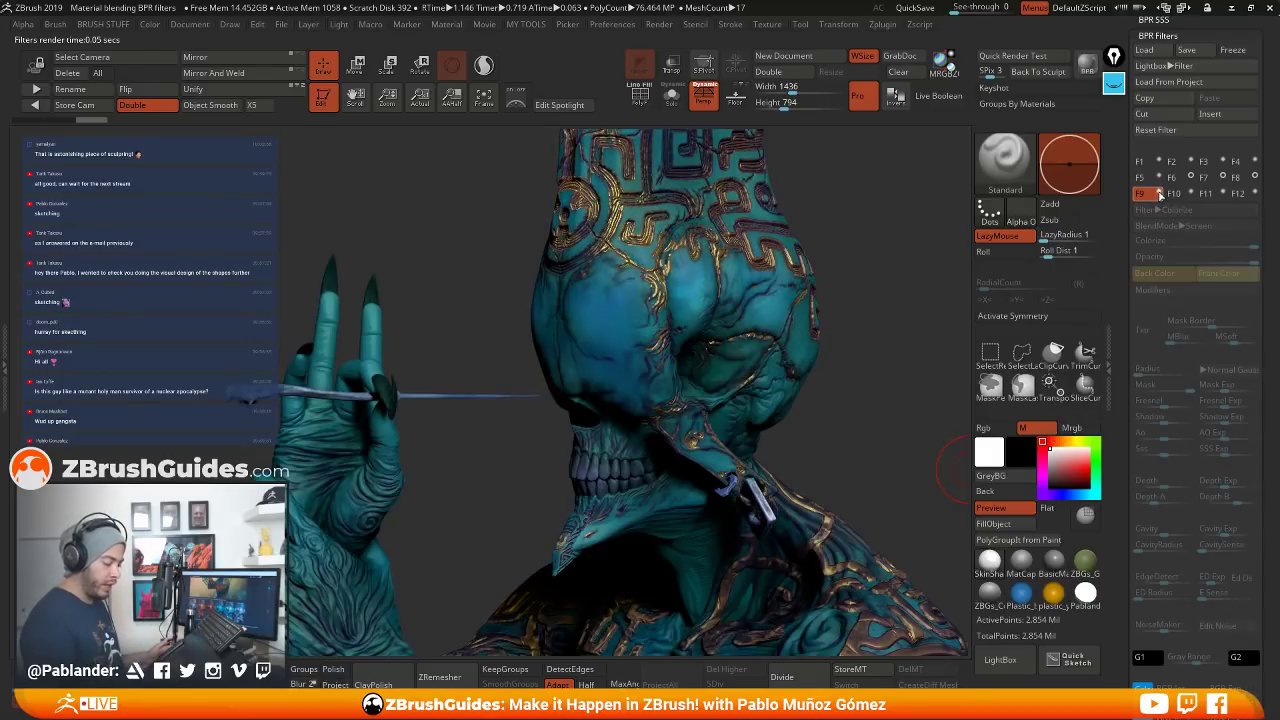
{"action": "left_click", "coordinate": [1159, 193]}
Examine the F9 Colorize filter's Int, Hue and Sat modifiers and their exponents
{"action": "left_click_drag", "start_coordinate": [1266, 336], "coordinate": [1271, 299]}
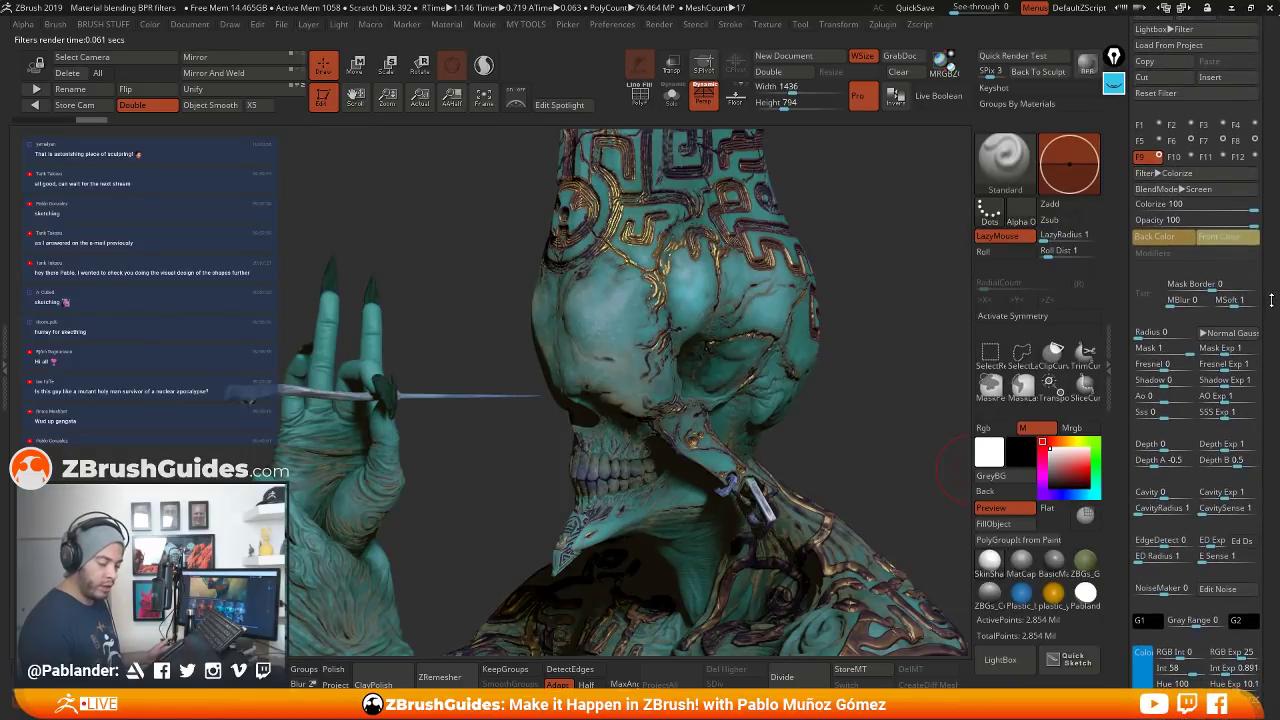
{"action": "scroll", "coordinate": [1270, 295], "scroll_direction": "down", "scroll_amount": 8}
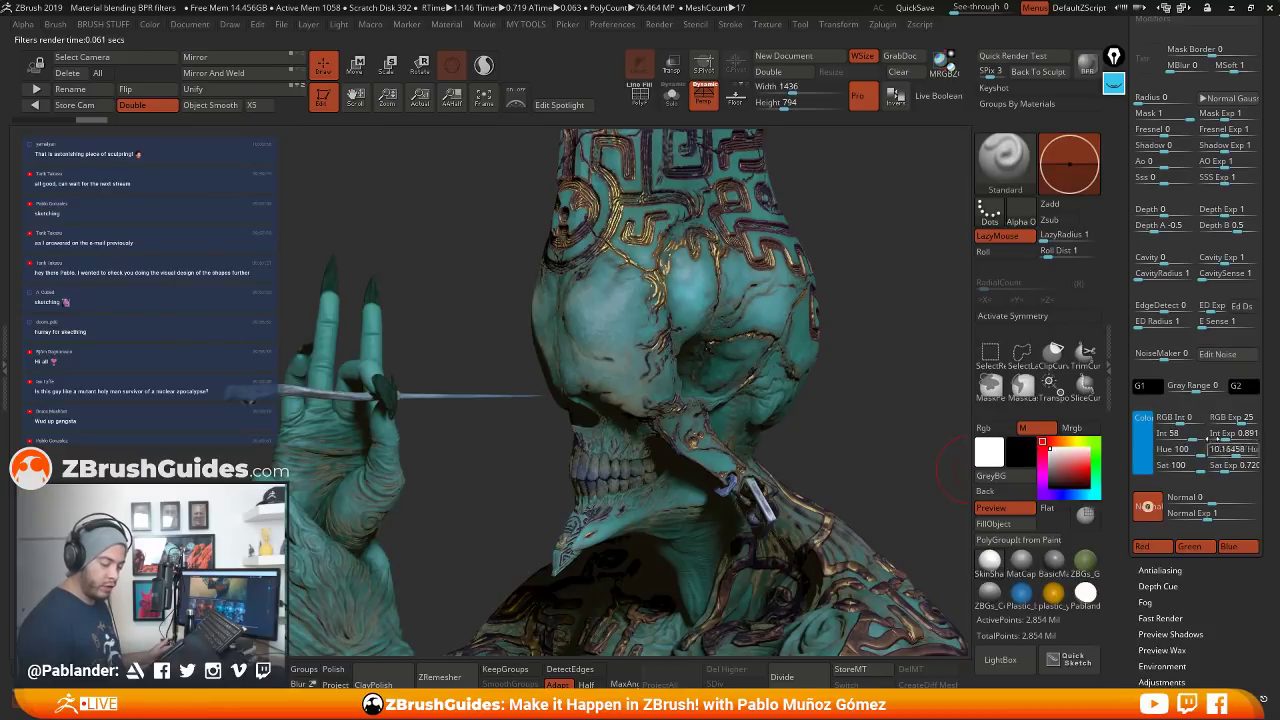
{"action": "left_click", "coordinate": [1172, 465]}
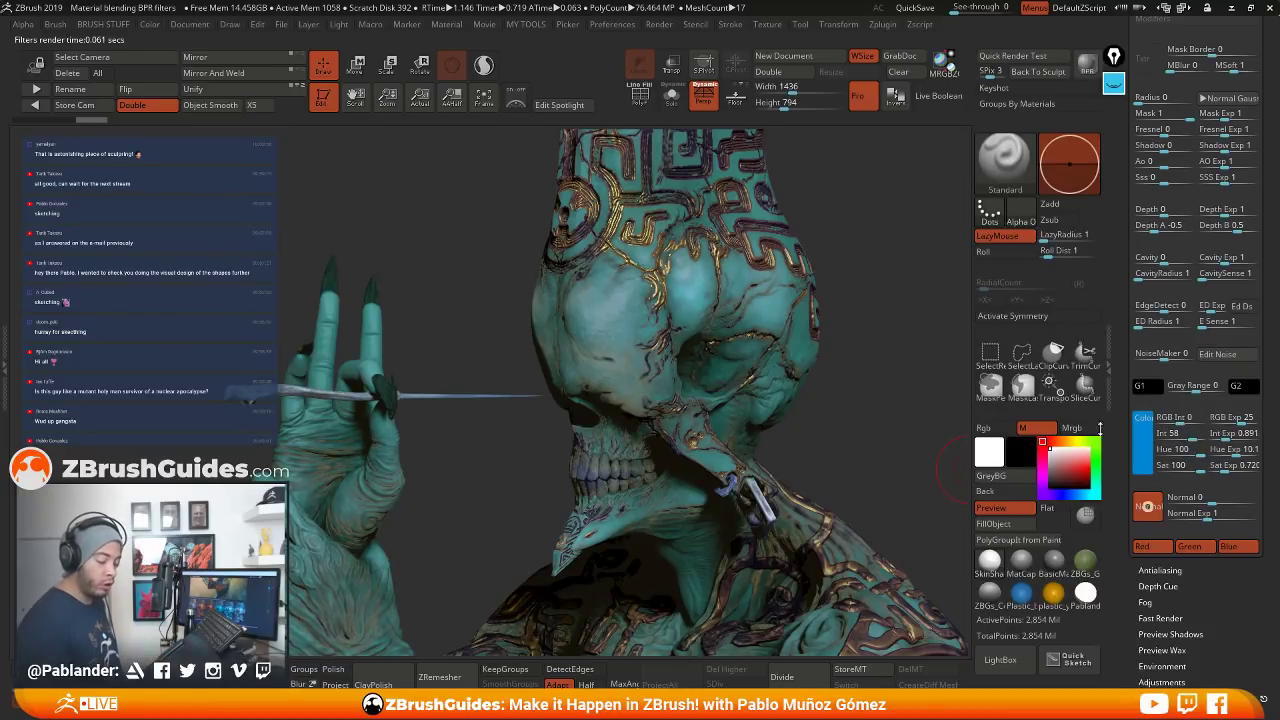
{"action": "left_click", "coordinate": [1196, 449]}
{"action": "scroll", "coordinate": [1256, 443], "scroll_direction": "up", "scroll_amount": 8}
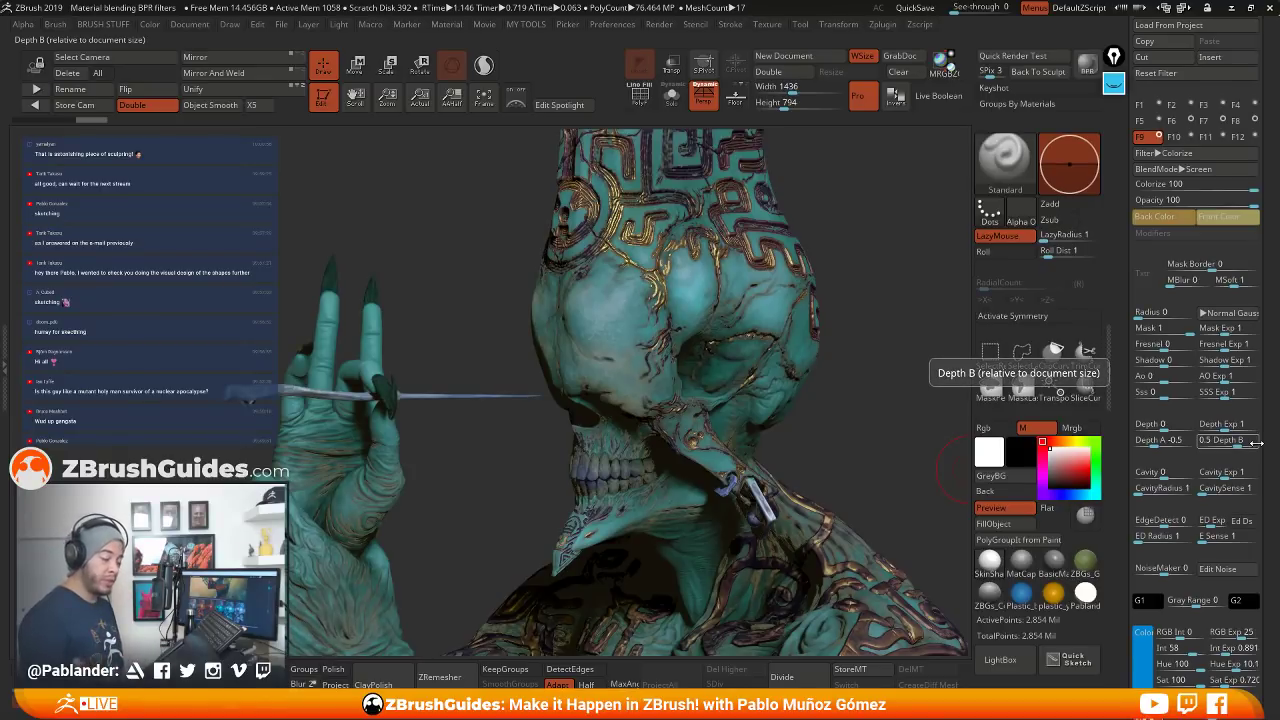
{"action": "scroll", "coordinate": [1256, 443], "scroll_direction": "down", "scroll_amount": 2}
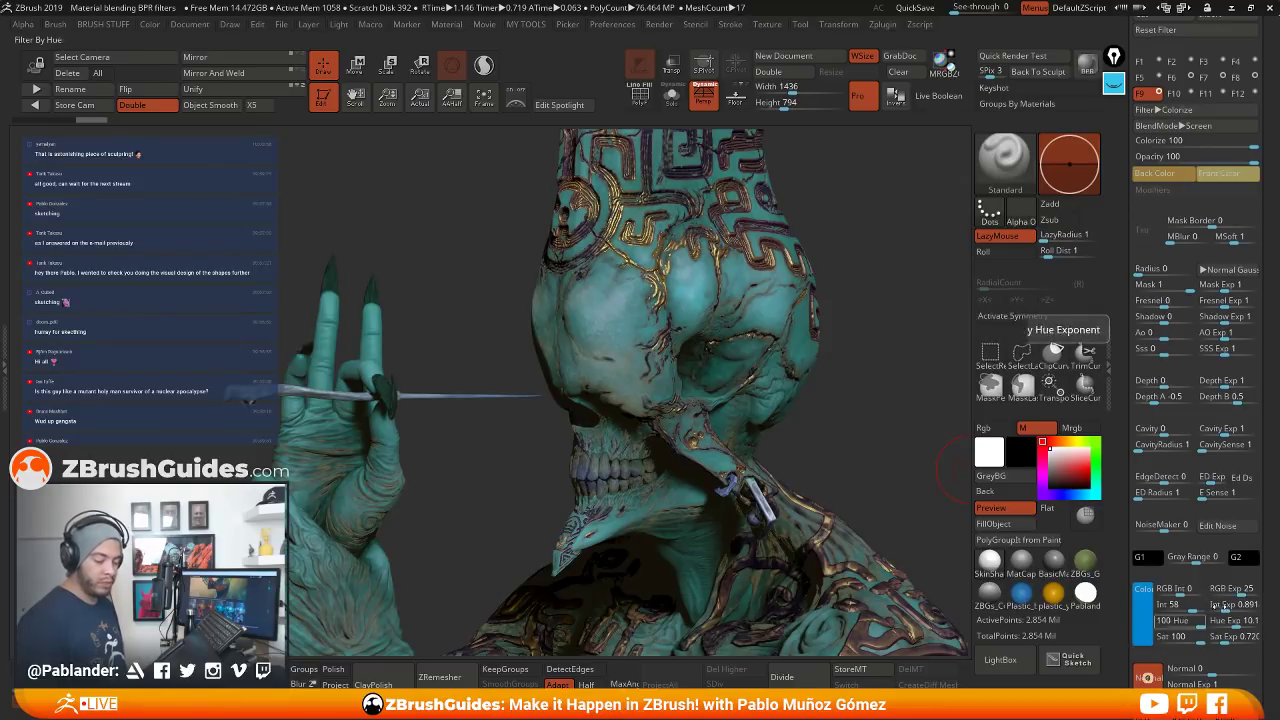
{"action": "left_click_drag", "start_coordinate": [1266, 243], "coordinate": [1266, 329]}
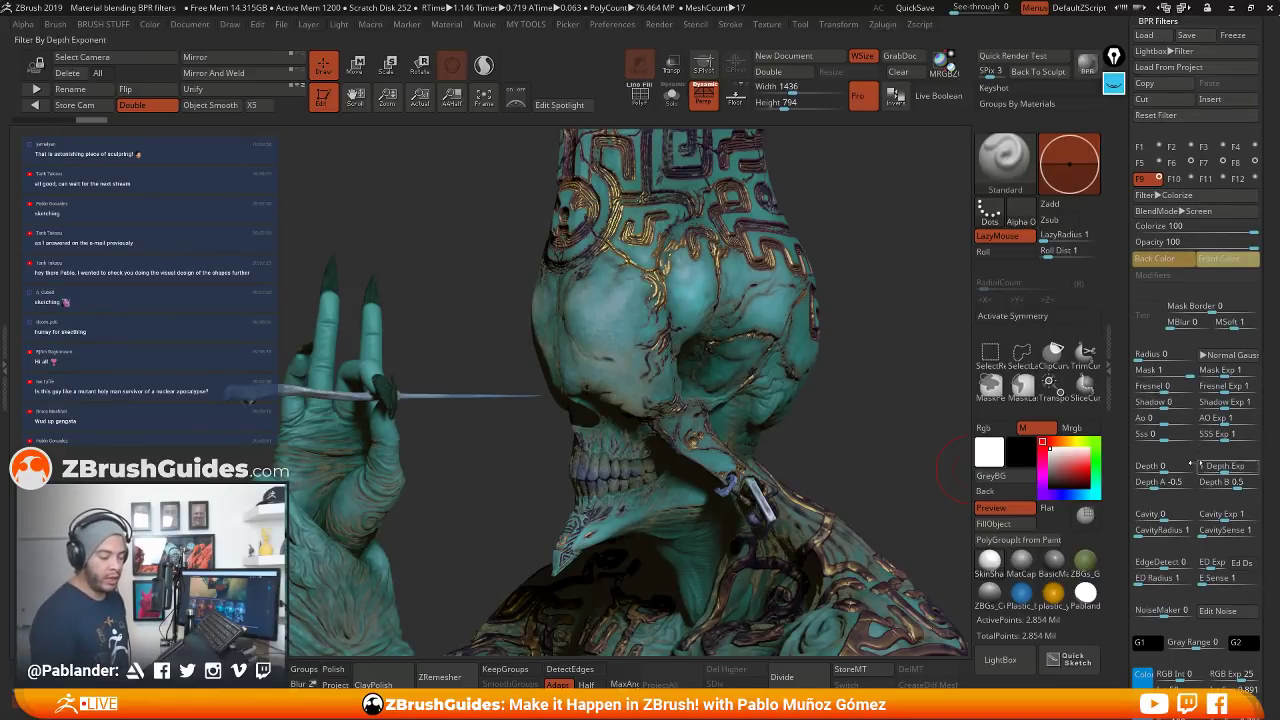
Enable the Sharpen filter in slot F10 and the Orton filter in slot F11, checking their effects
{"action": "left_click", "coordinate": [1188, 178]}
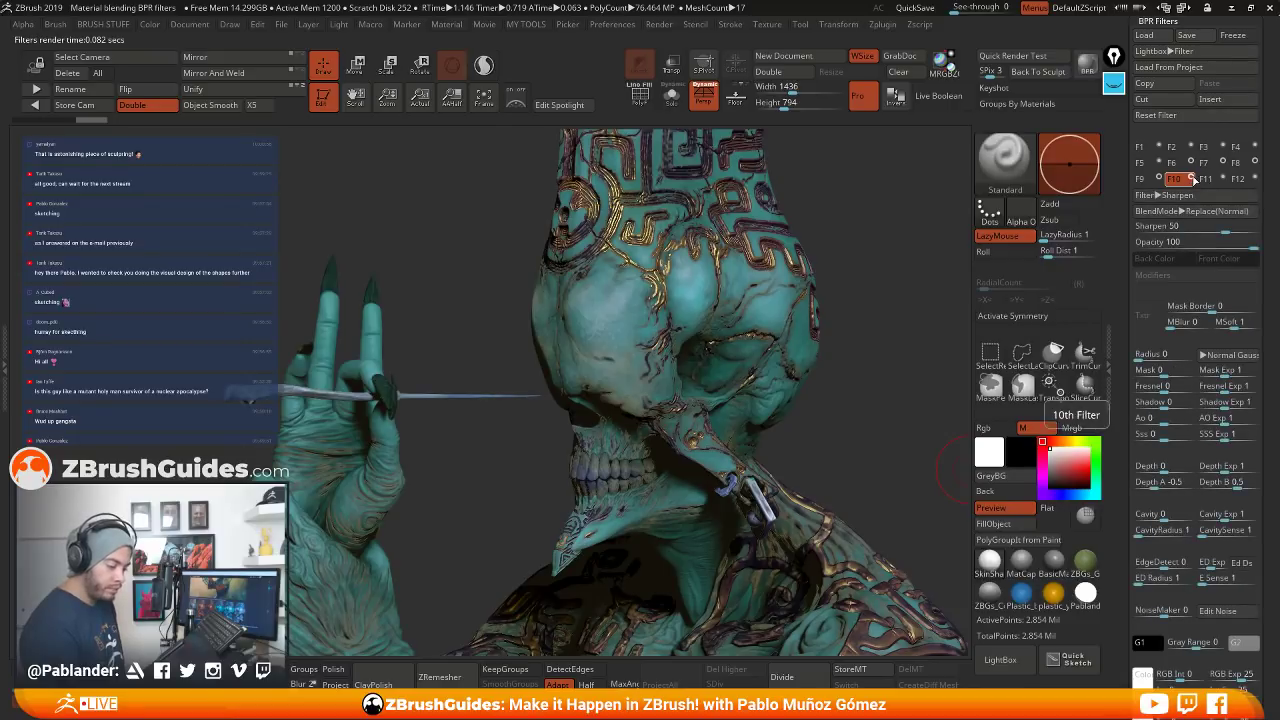
{"action": "left_click", "coordinate": [1191, 178]}
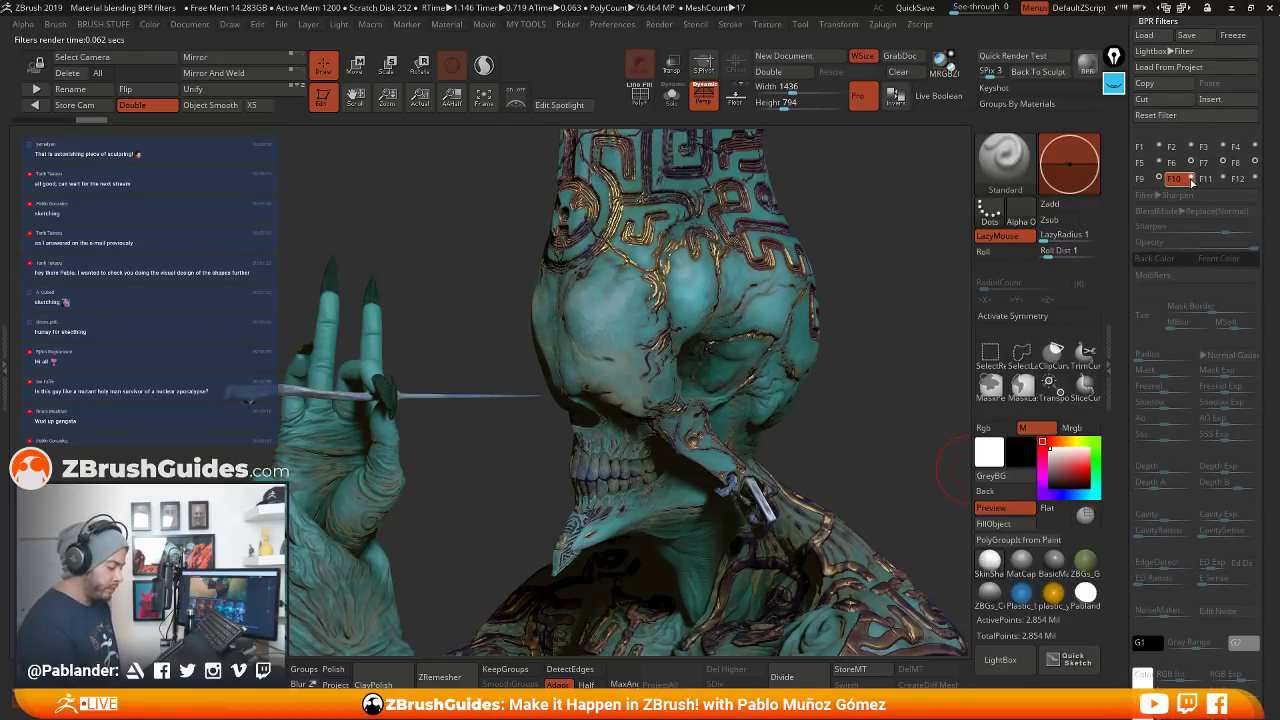
{"action": "left_click", "coordinate": [1221, 179]}
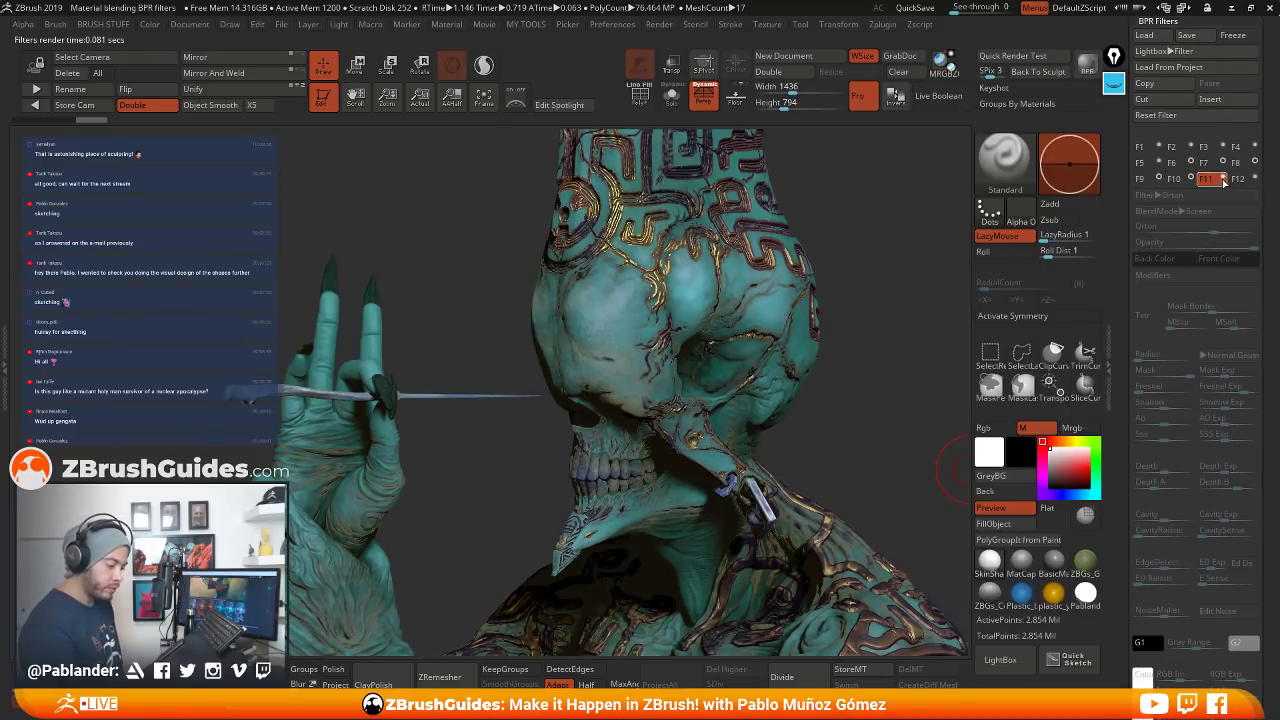
{"action": "left_click", "coordinate": [1224, 180]}
{"action": "left_click", "coordinate": [1224, 180]}
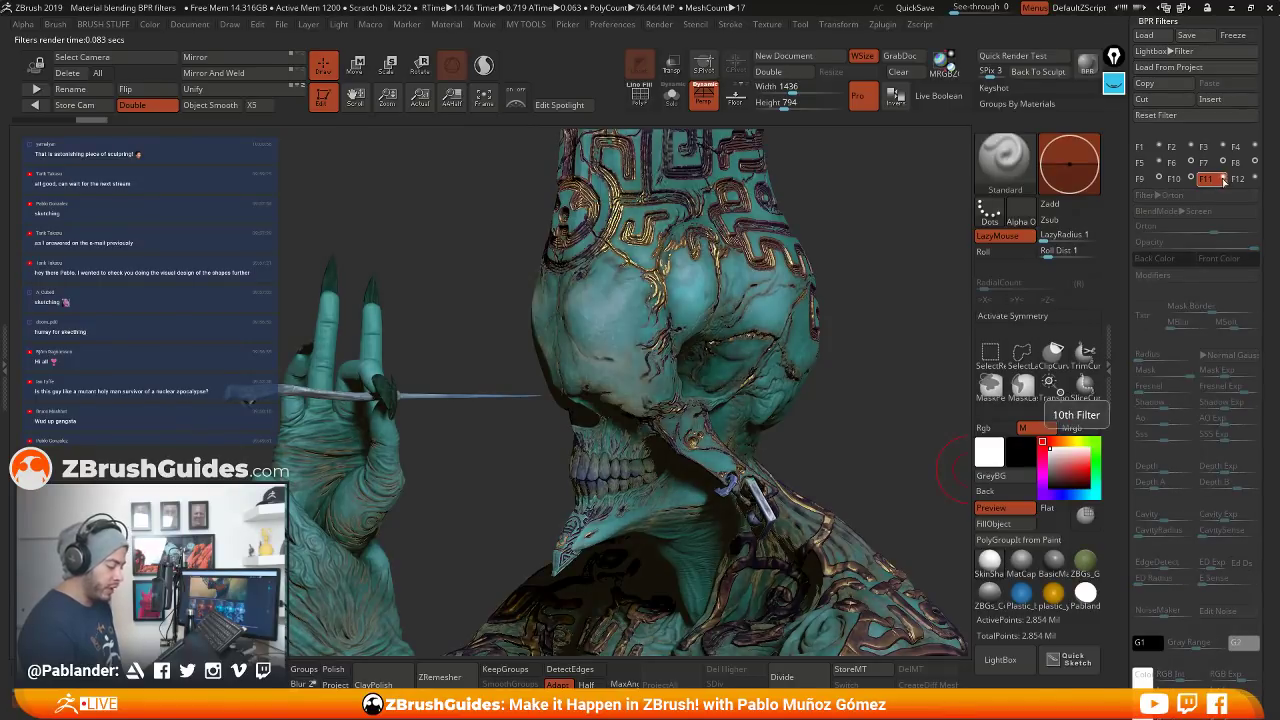
{"action": "left_click", "coordinate": [1224, 180]}
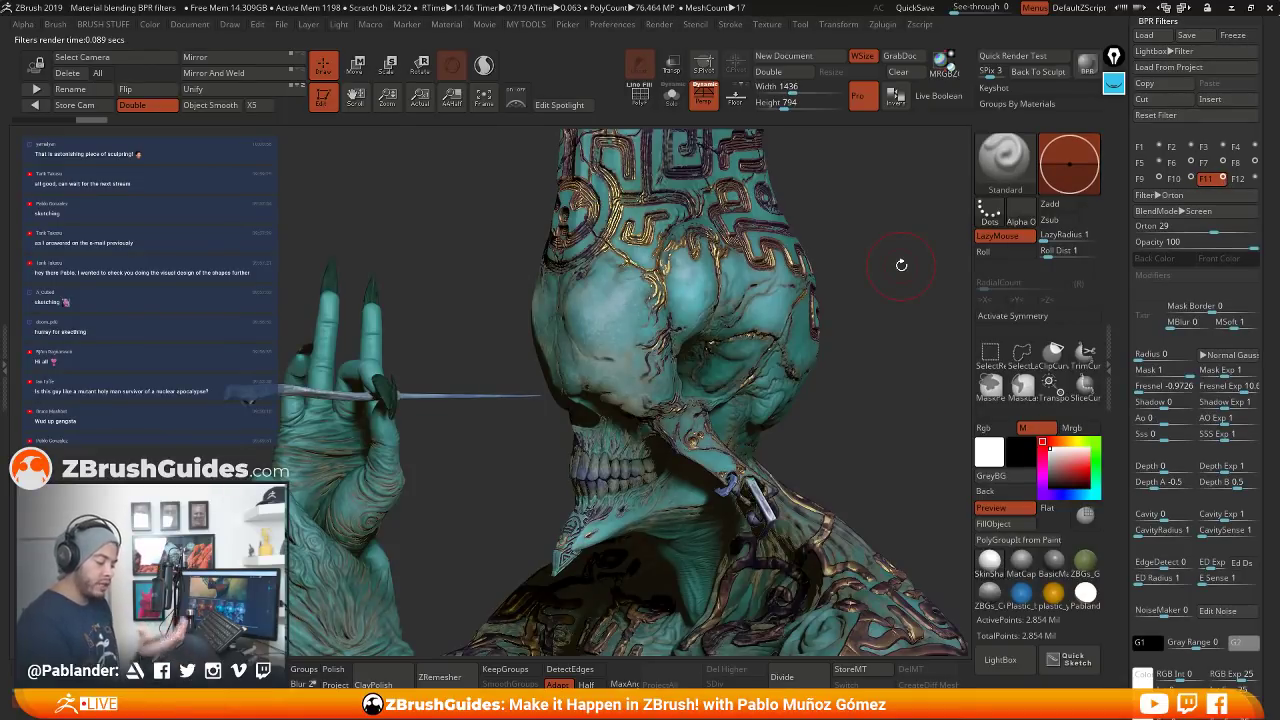
Enable the Material Shading filter with Add blending in slot F12 and compare the render with and without it
{"action": "left_click", "coordinate": [1241, 178]}
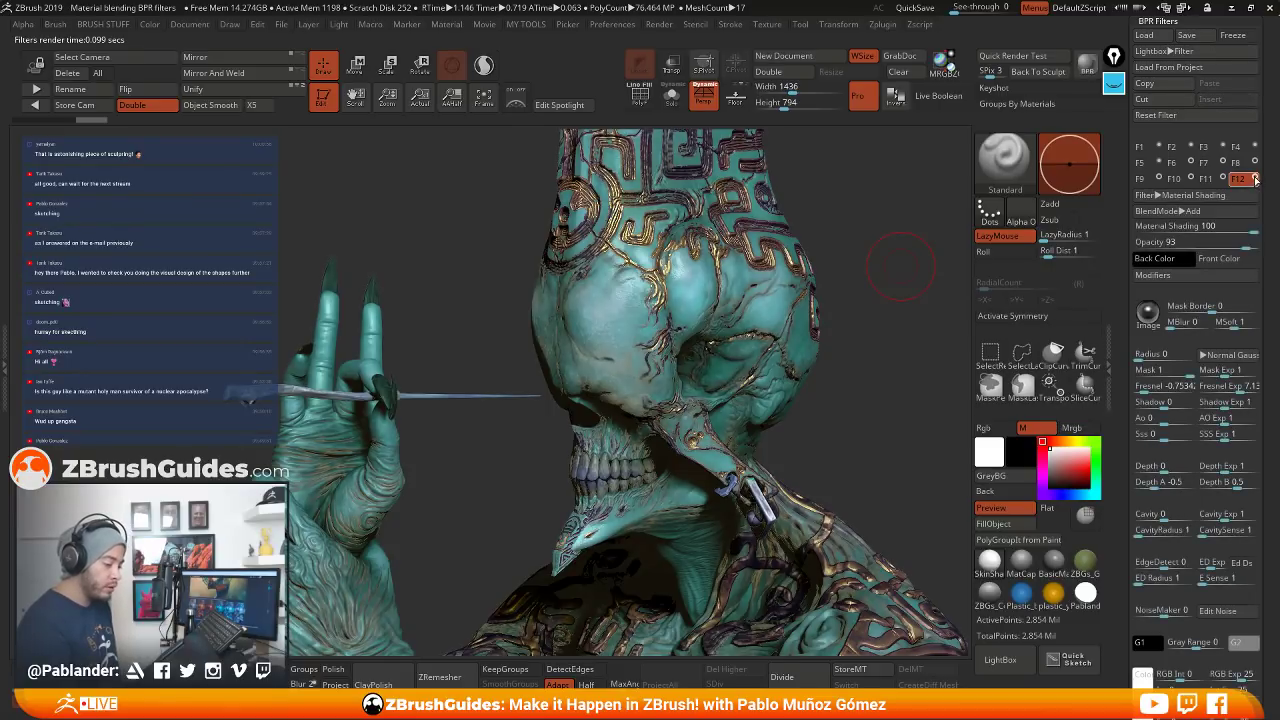
{"action": "left_click", "coordinate": [1256, 179]}
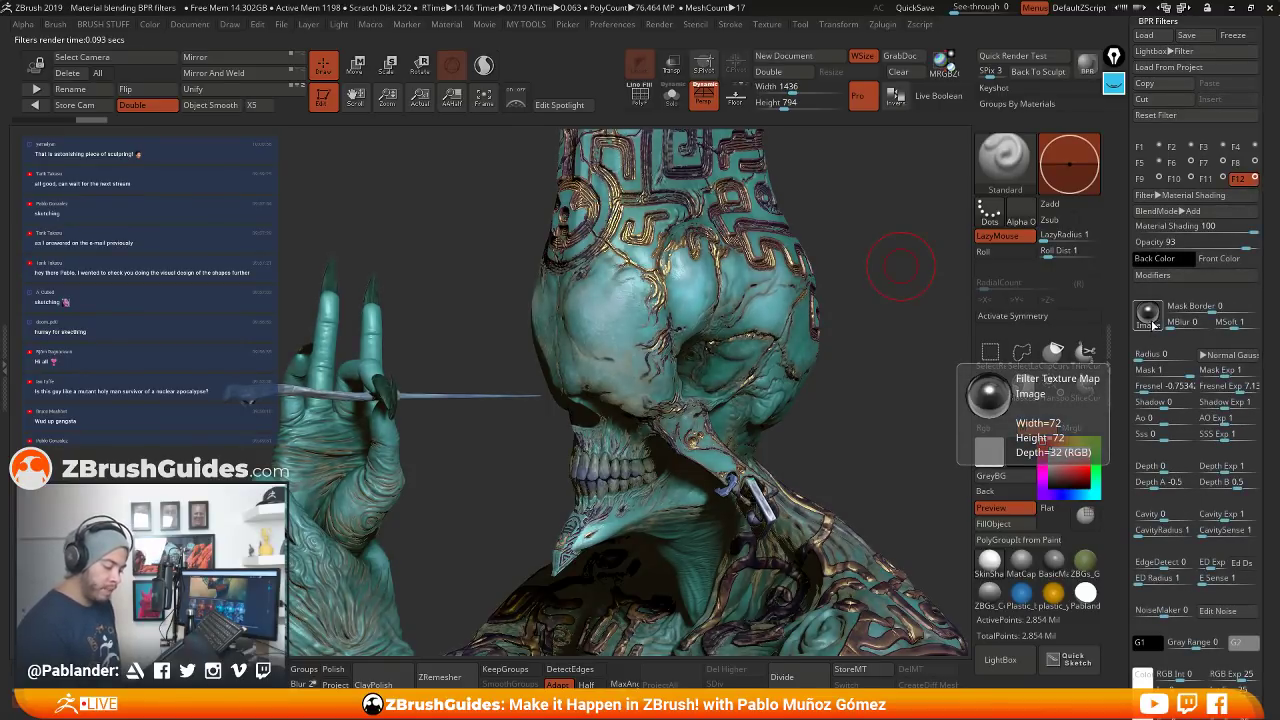
{"action": "left_click", "coordinate": [1255, 179]}
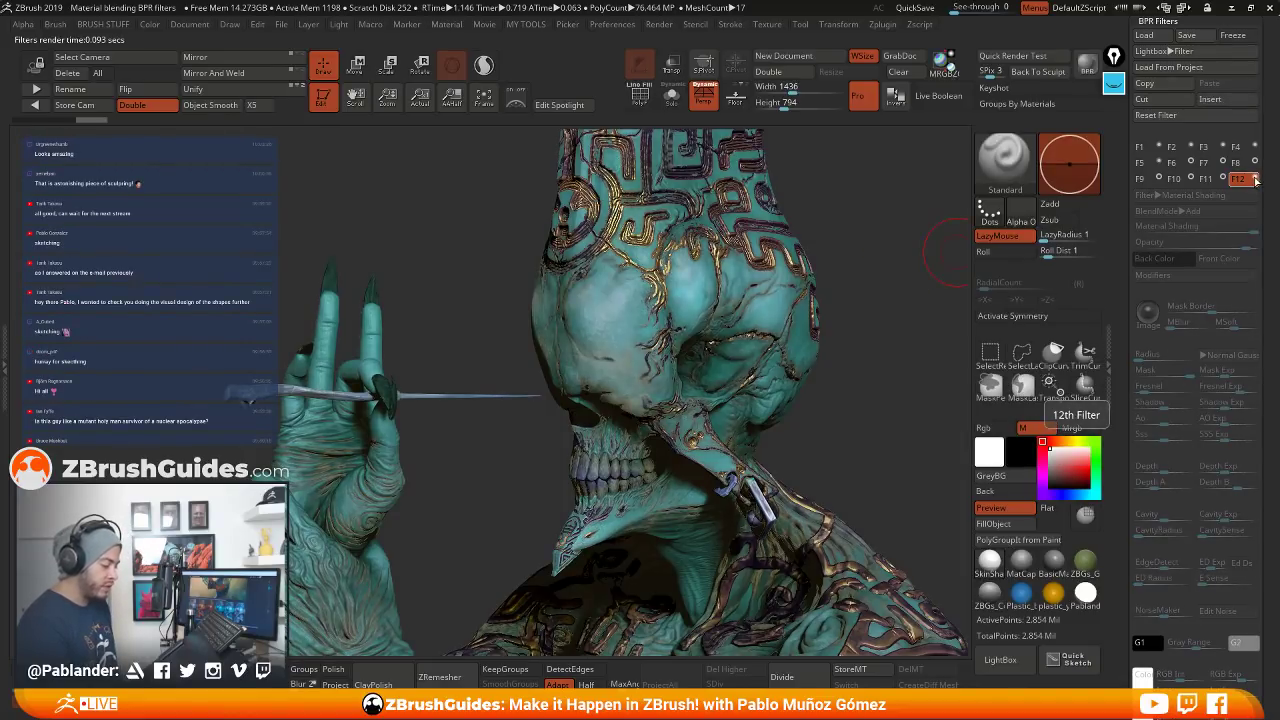
{"action": "left_click", "coordinate": [1255, 179]}
{"action": "left_click", "coordinate": [1255, 179]}
{"action": "left_click", "coordinate": [1255, 179]}
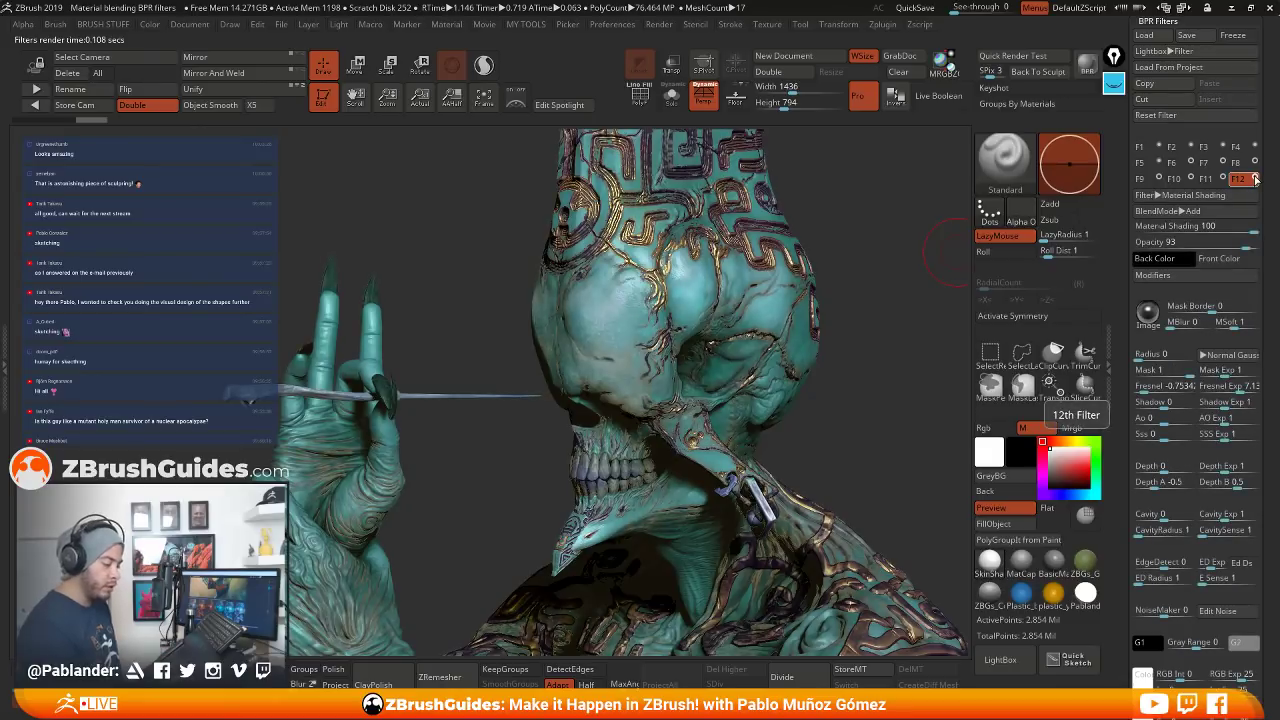
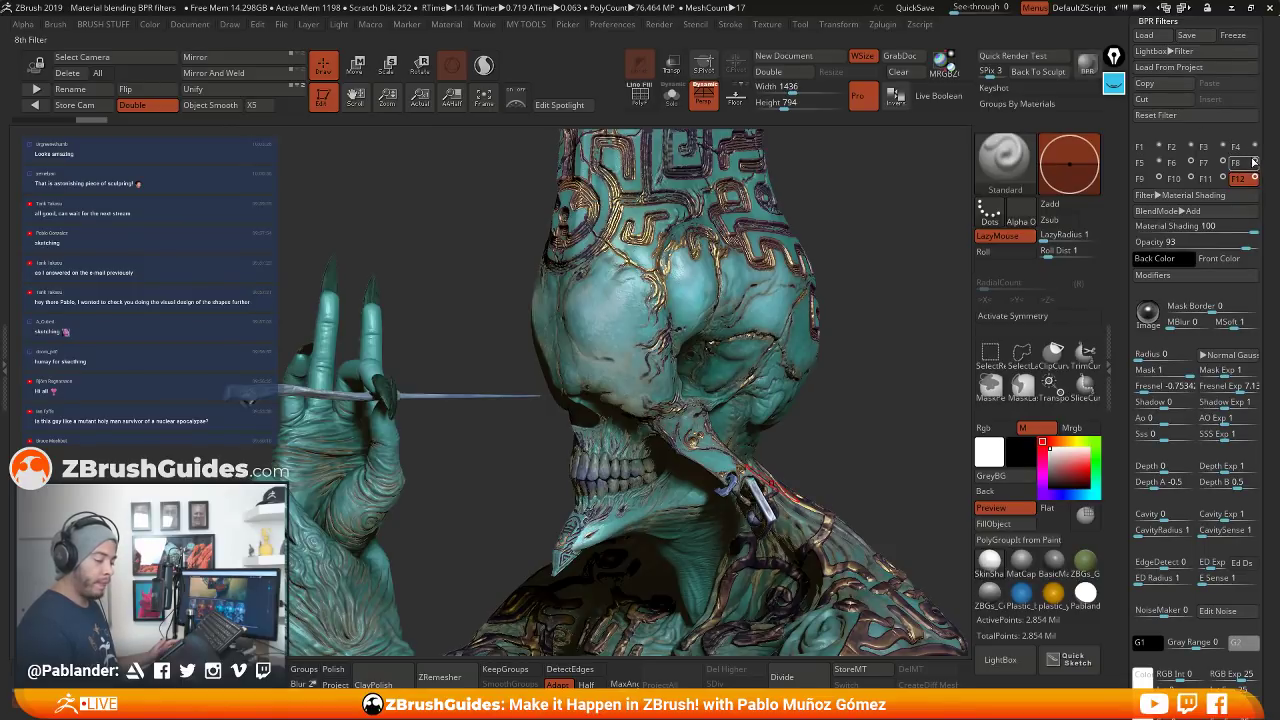
Reset the filter in slot F4 and make it a Material Shading filter using the BlueShine material
{"action": "left_click", "coordinate": [1240, 146]}
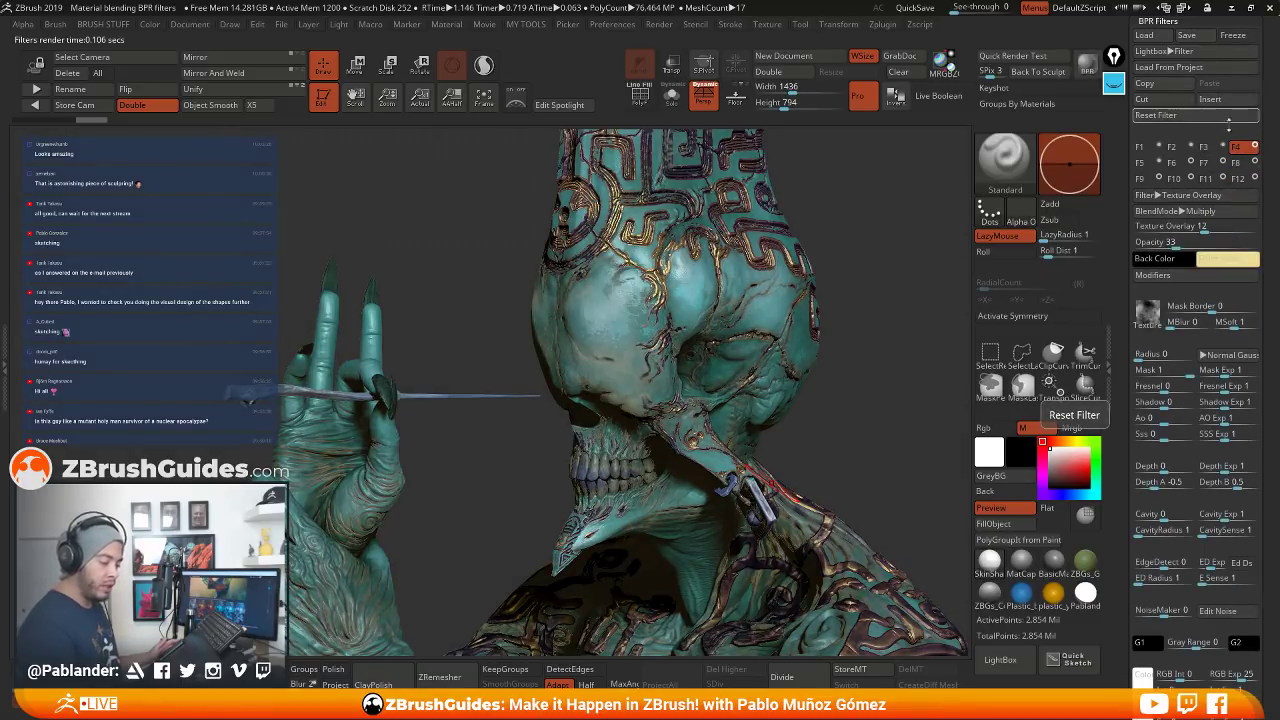
{"action": "left_click", "coordinate": [1228, 117]}
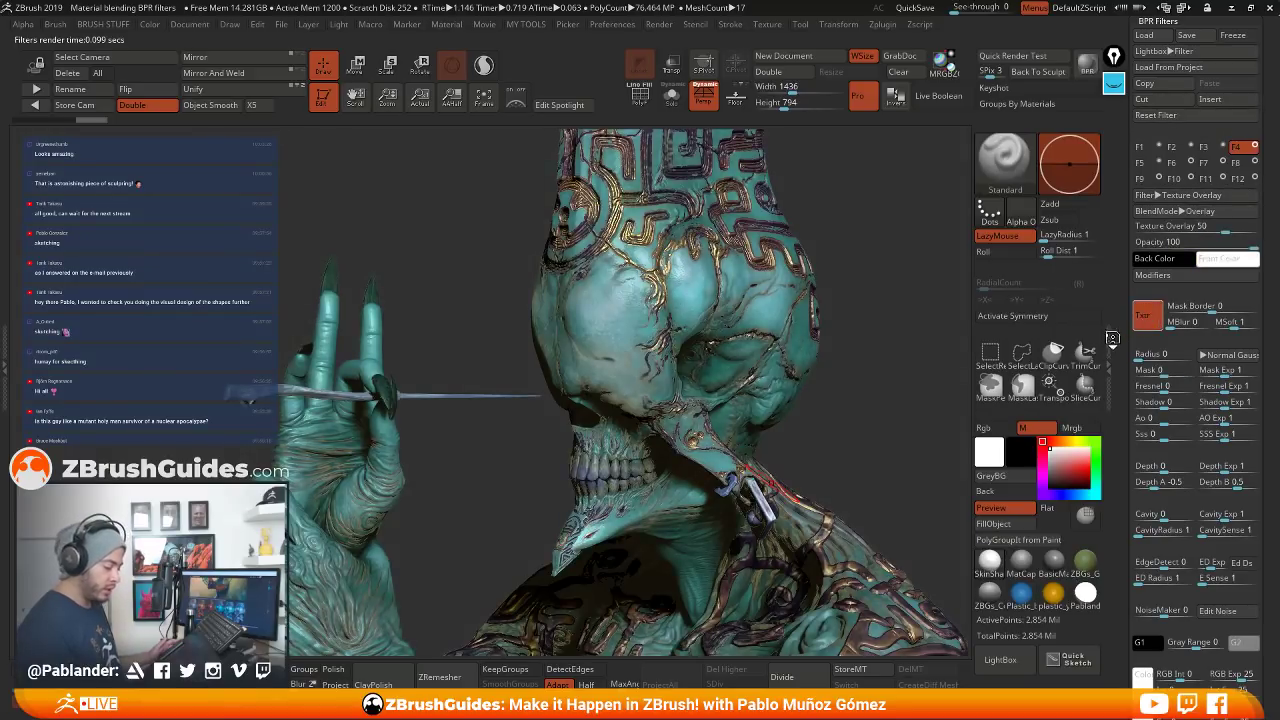
{"action": "left_click", "coordinate": [1180, 195]}
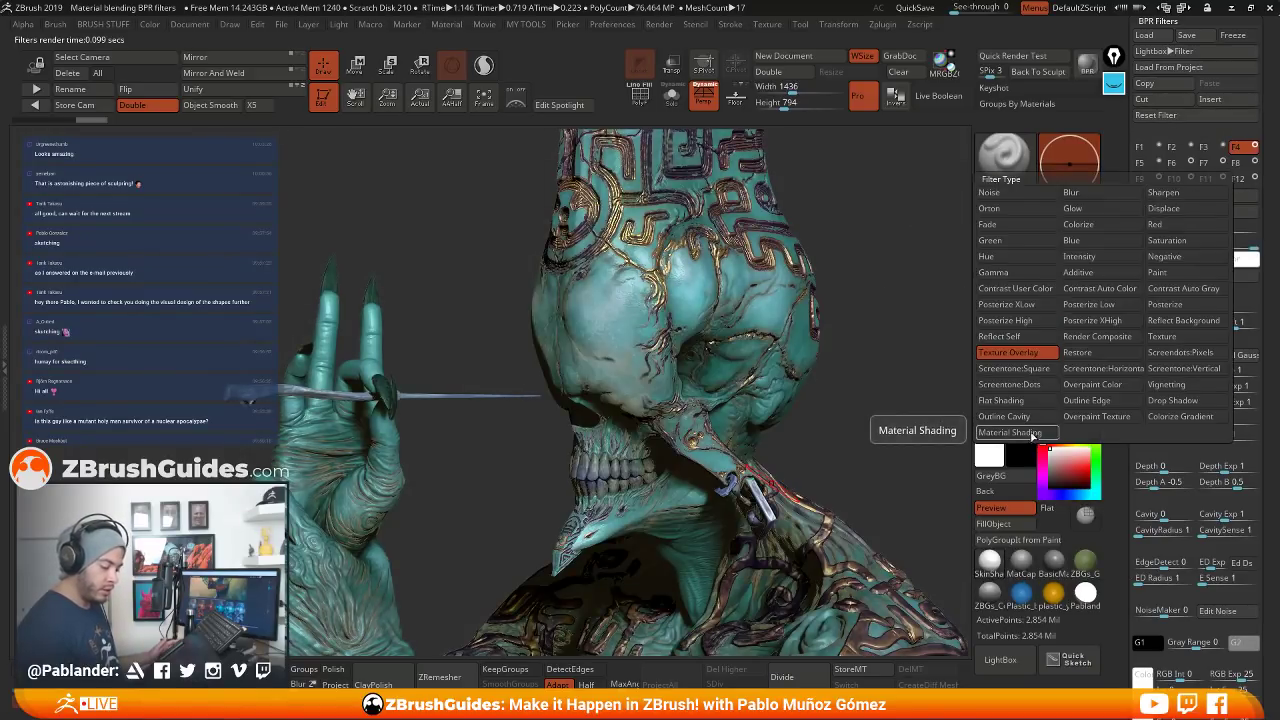
{"action": "left_click", "coordinate": [1010, 433]}
{"action": "left_click", "coordinate": [1148, 316]}
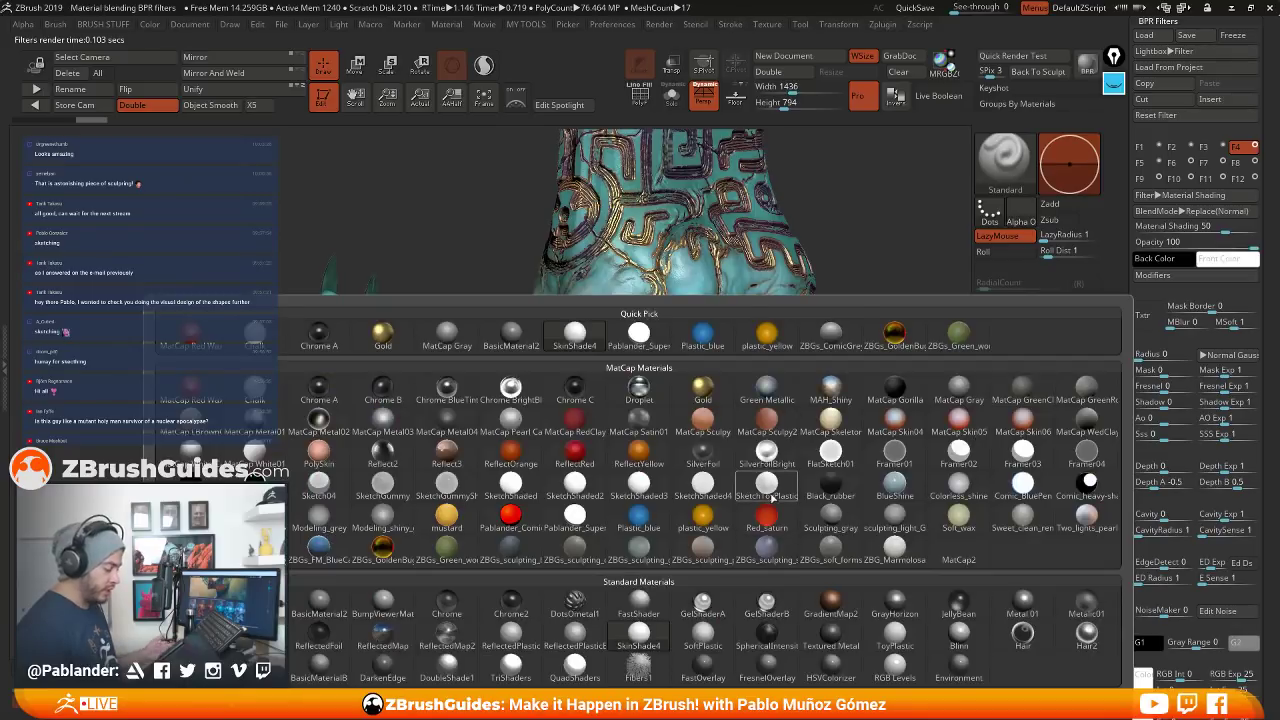
{"action": "mouse_move", "coordinate": [771, 497]}
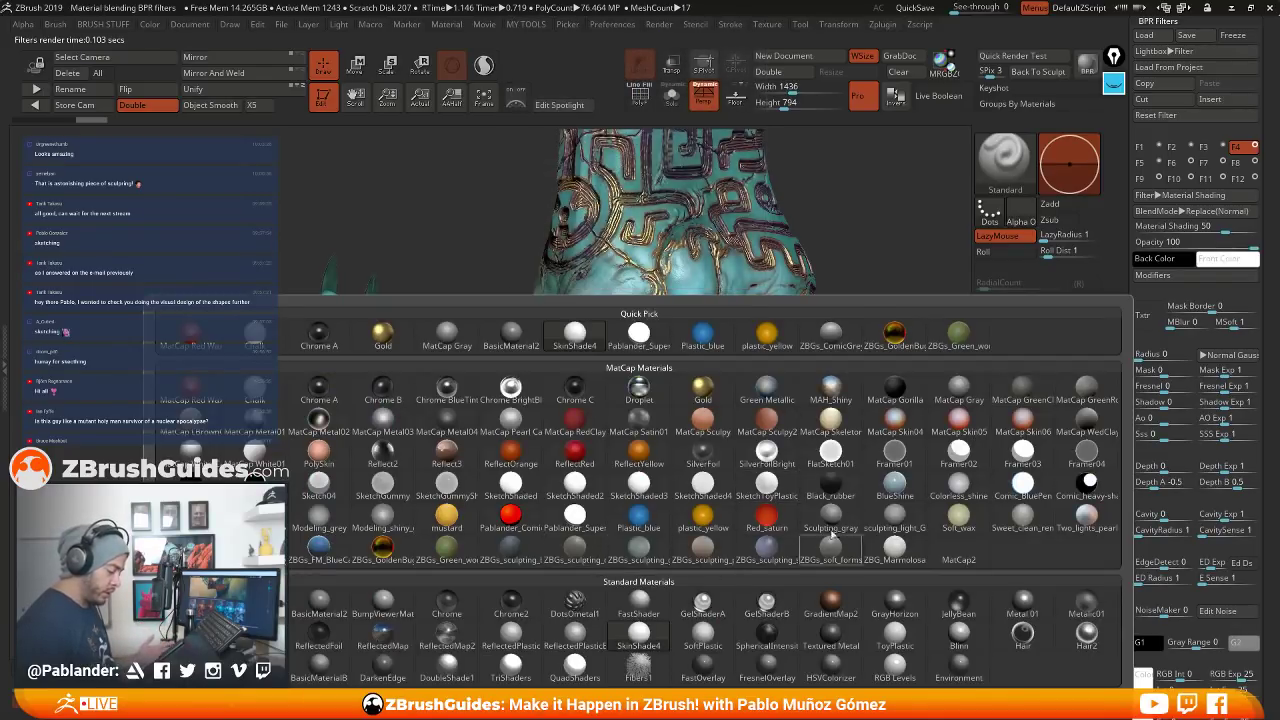
{"action": "left_click", "coordinate": [895, 488]}
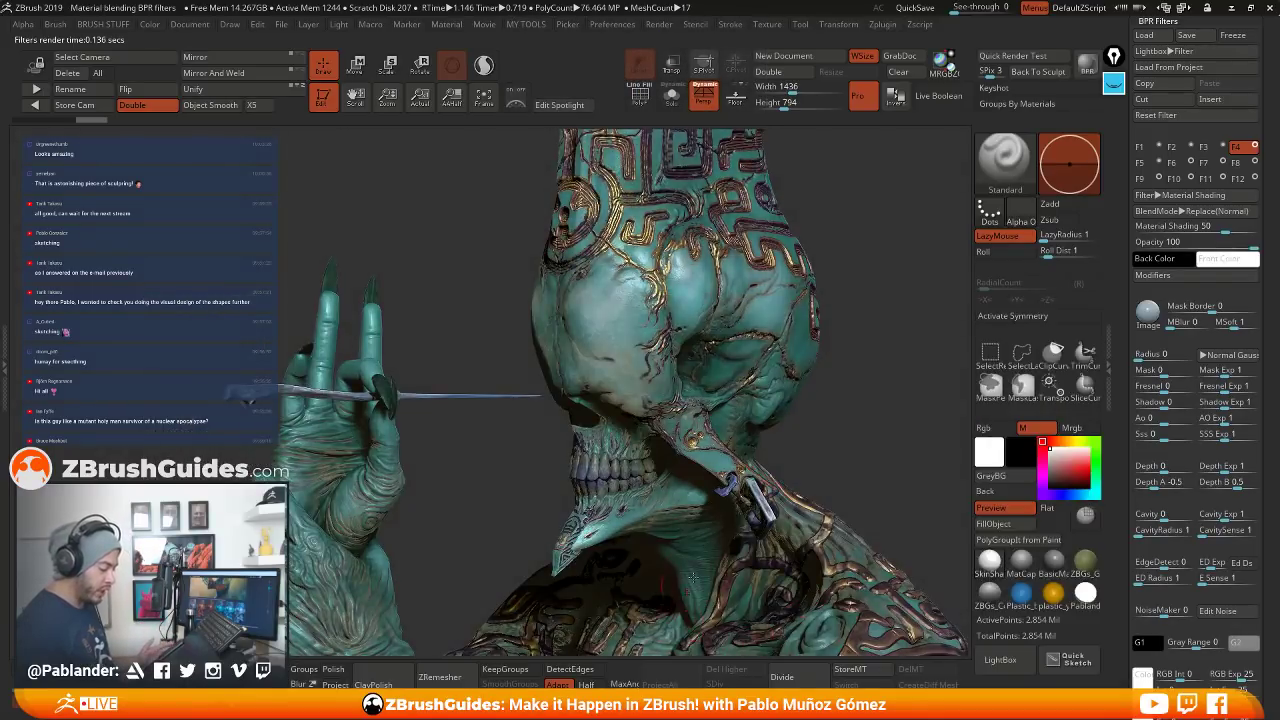
Set the Material Shading strength of the F4 filter to 100
{"action": "left_click", "coordinate": [1152, 274]}
{"action": "left_click", "coordinate": [1126, 288]}
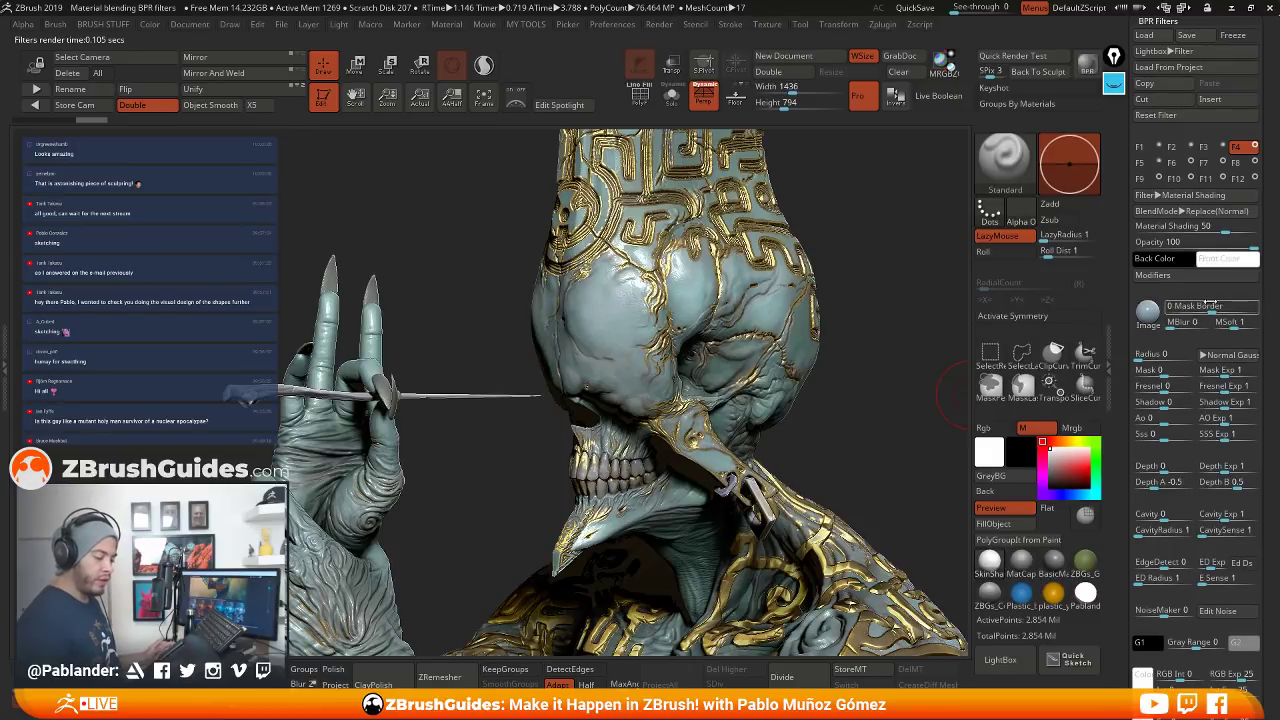
{"action": "type", "text": "100"}
{"action": "key", "text": "Return"}
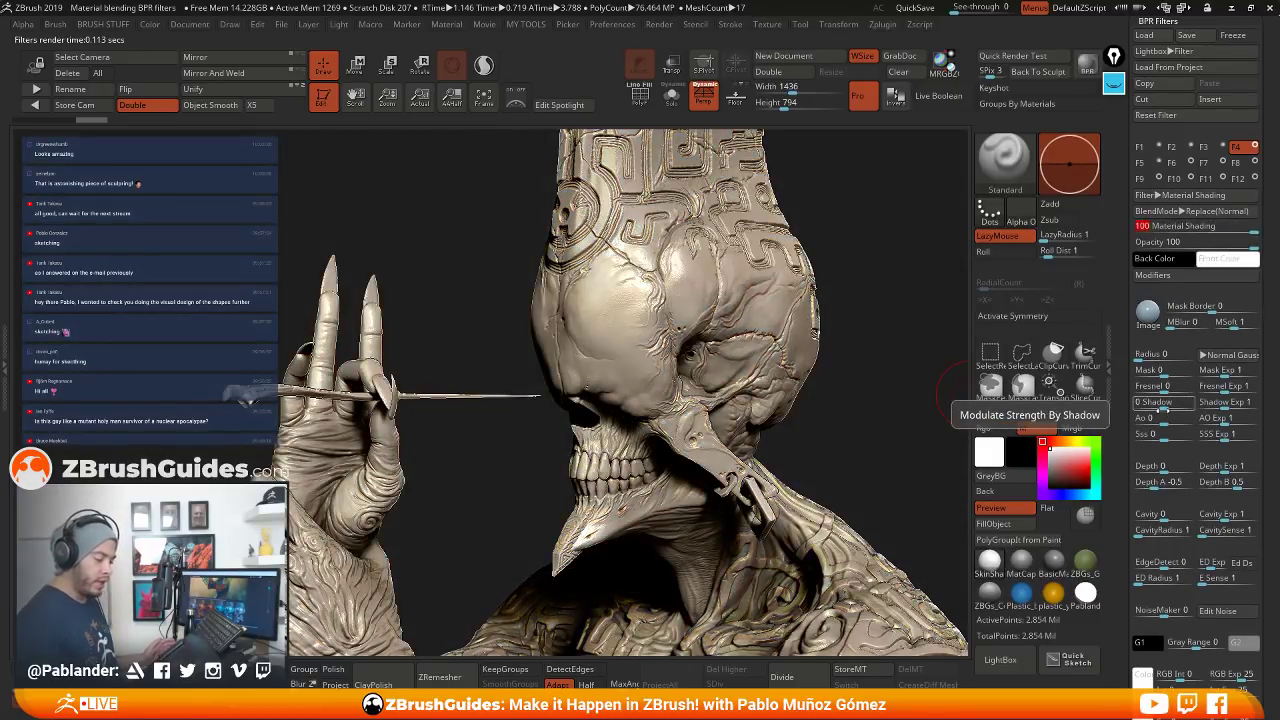
Compare the render with and without the F4 Material Shading filter, leave it disabled and select slot F5
{"action": "left_click", "coordinate": [1255, 147]}
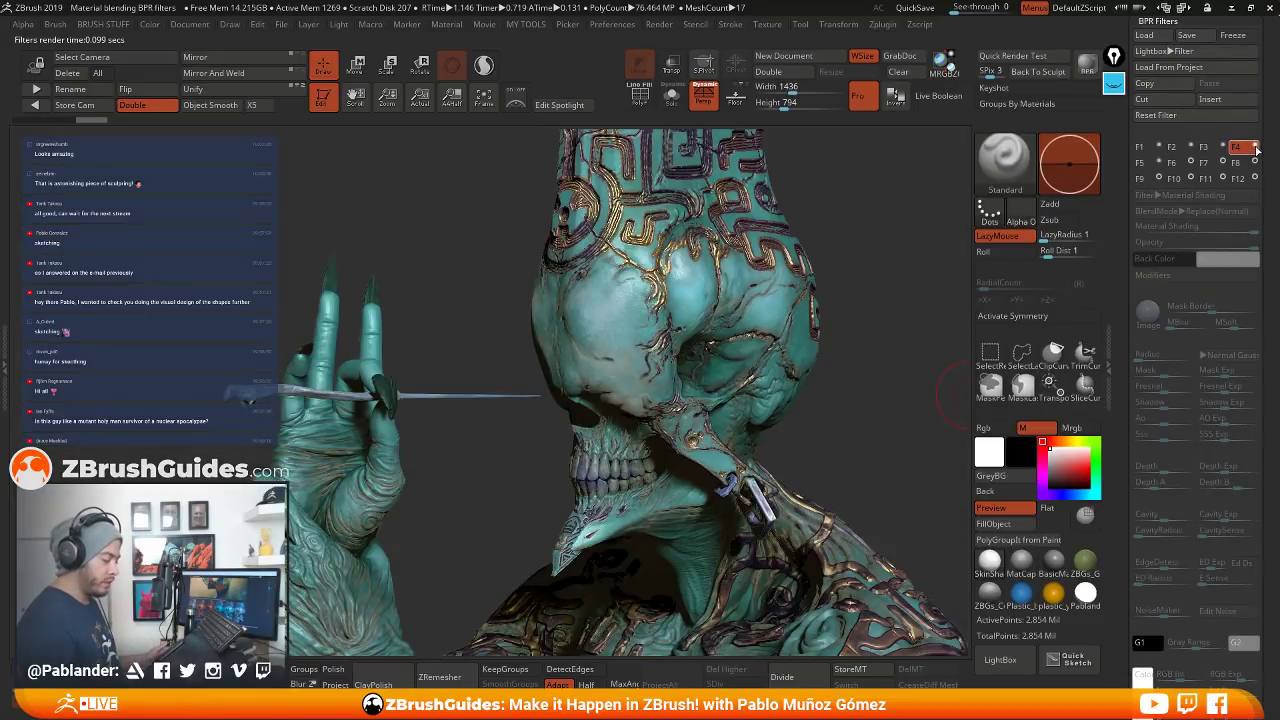
{"action": "left_click", "coordinate": [1255, 147]}
{"action": "left_click", "coordinate": [1255, 147]}
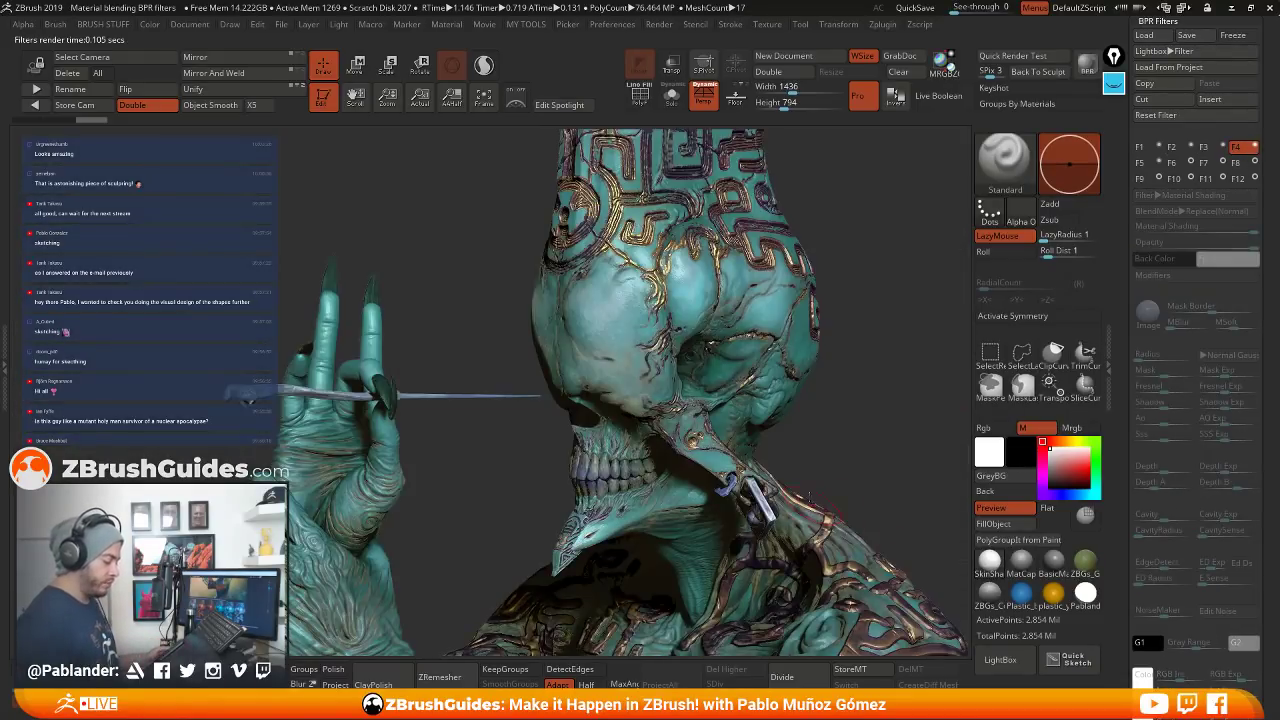
{"action": "left_click", "coordinate": [1138, 163]}
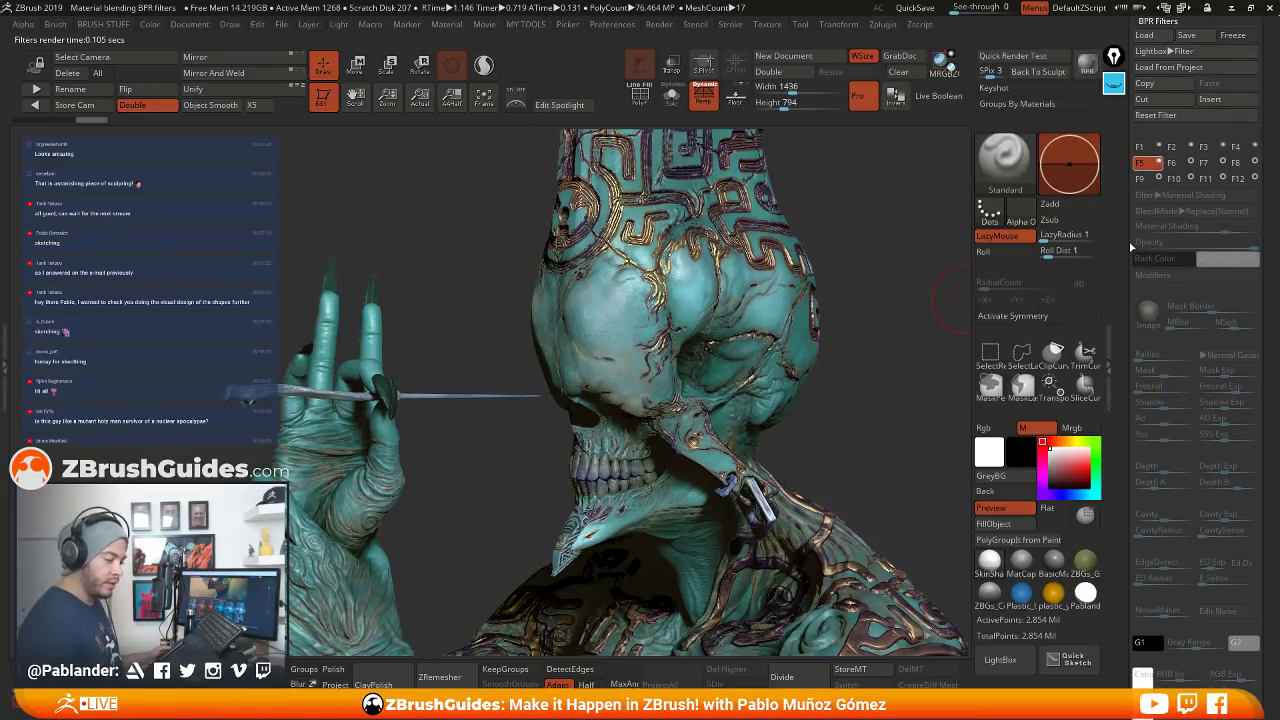
Close the BPR filter and render settings and bring up the tool and subtool settings
{"action": "left_click_drag", "start_coordinate": [1121, 204], "coordinate": [1121, 350]}
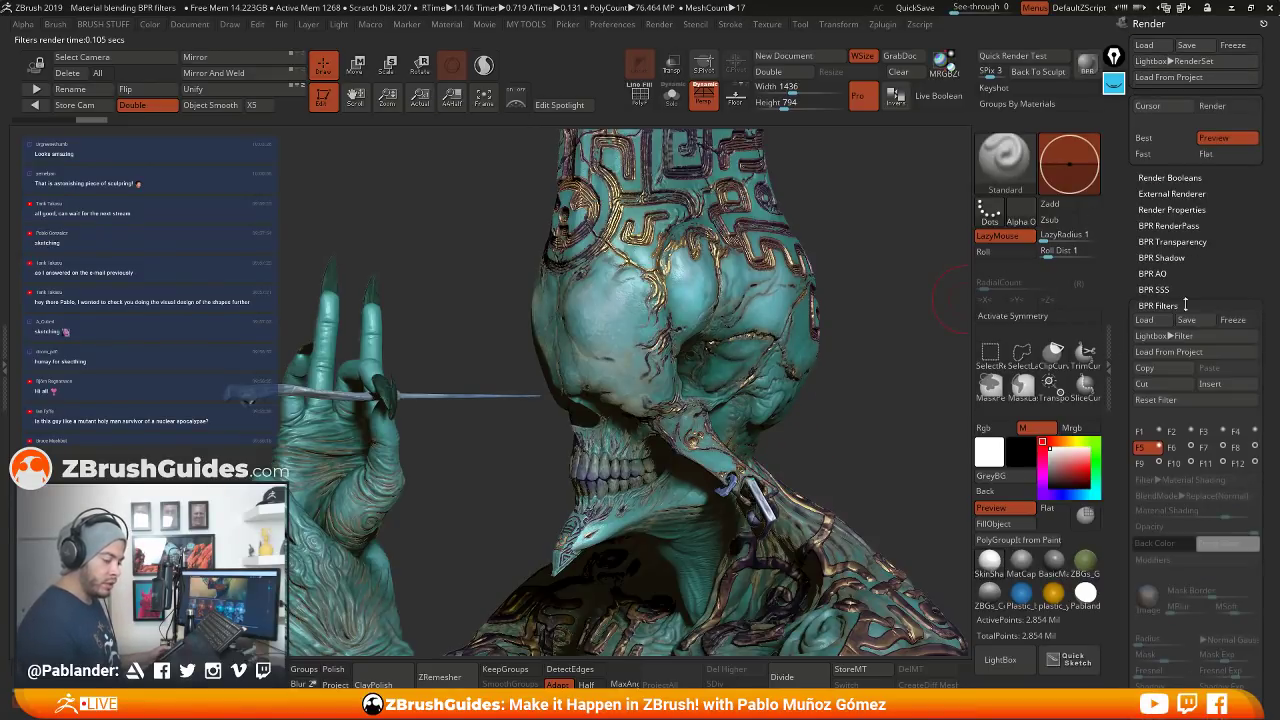
{"action": "left_click", "coordinate": [1182, 305]}
{"action": "left_click", "coordinate": [1176, 26]}
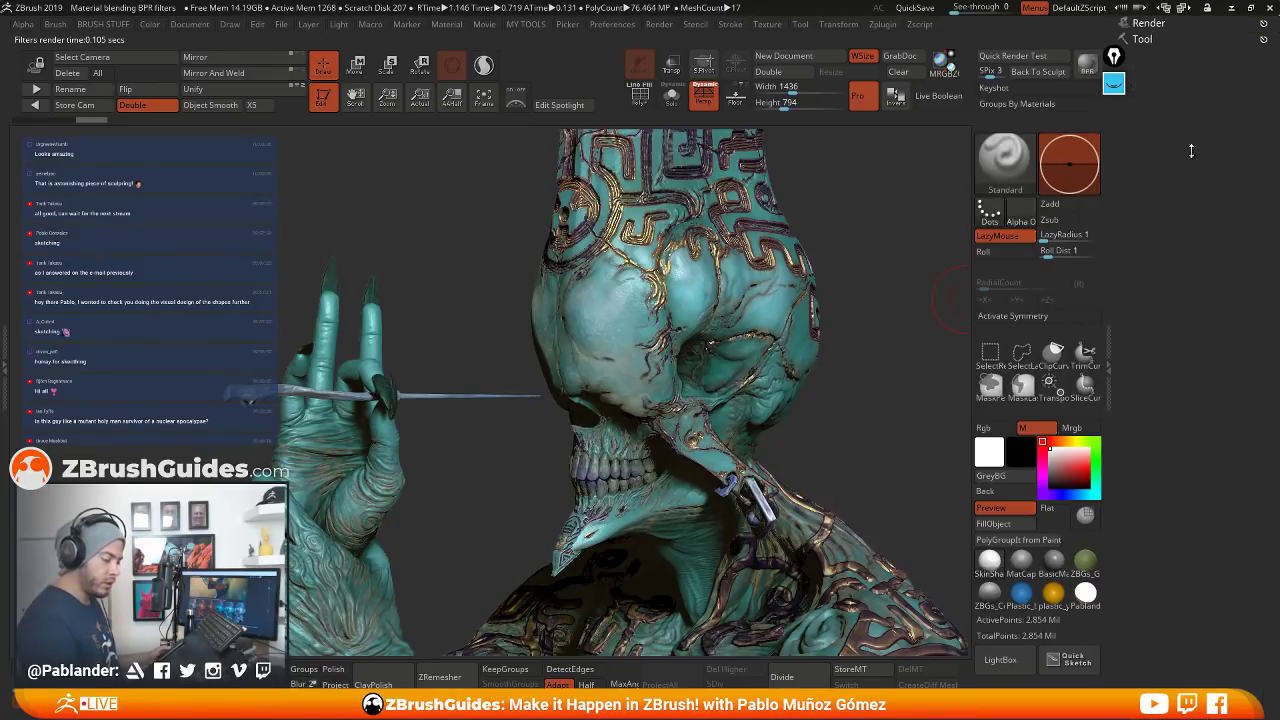
{"action": "left_click", "coordinate": [1142, 39]}
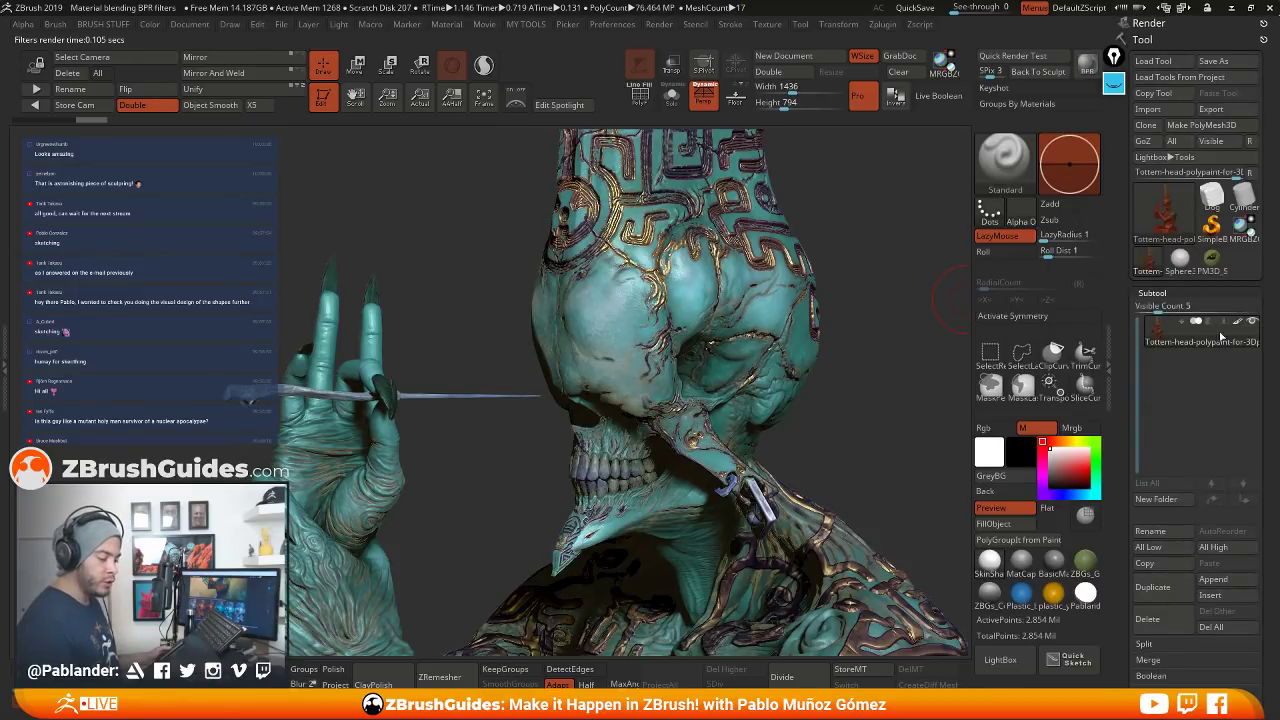
Switch from the skull character to the Sphere3D primitive and convert it to a PolyMesh3D
{"action": "mouse_move", "coordinate": [842, 390]}
{"action": "left_mouse_down"}
{"action": "mouse_move", "coordinate": [840, 423]}
{"action": "mouse_move", "coordinate": [817, 360]}
{"action": "mouse_move", "coordinate": [850, 403]}
{"action": "left_mouse_up"}
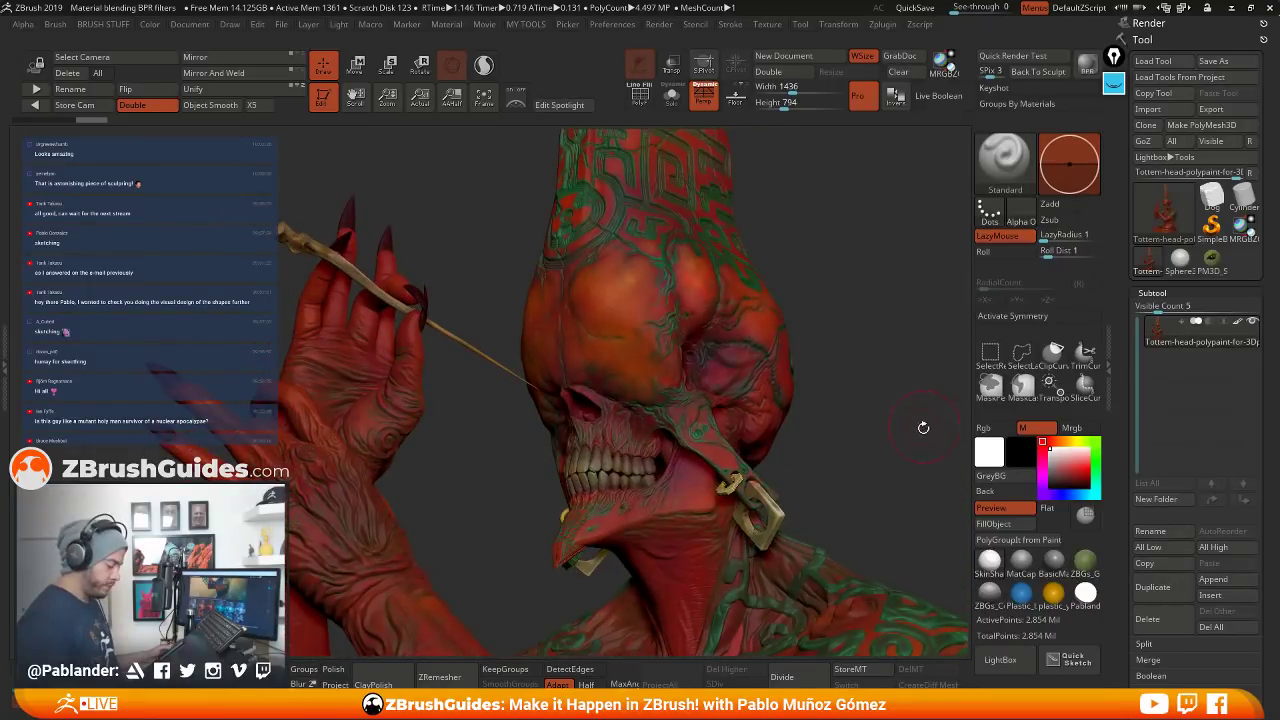
{"action": "left_click_drag", "start_coordinate": [923, 427], "coordinate": [857, 398]}
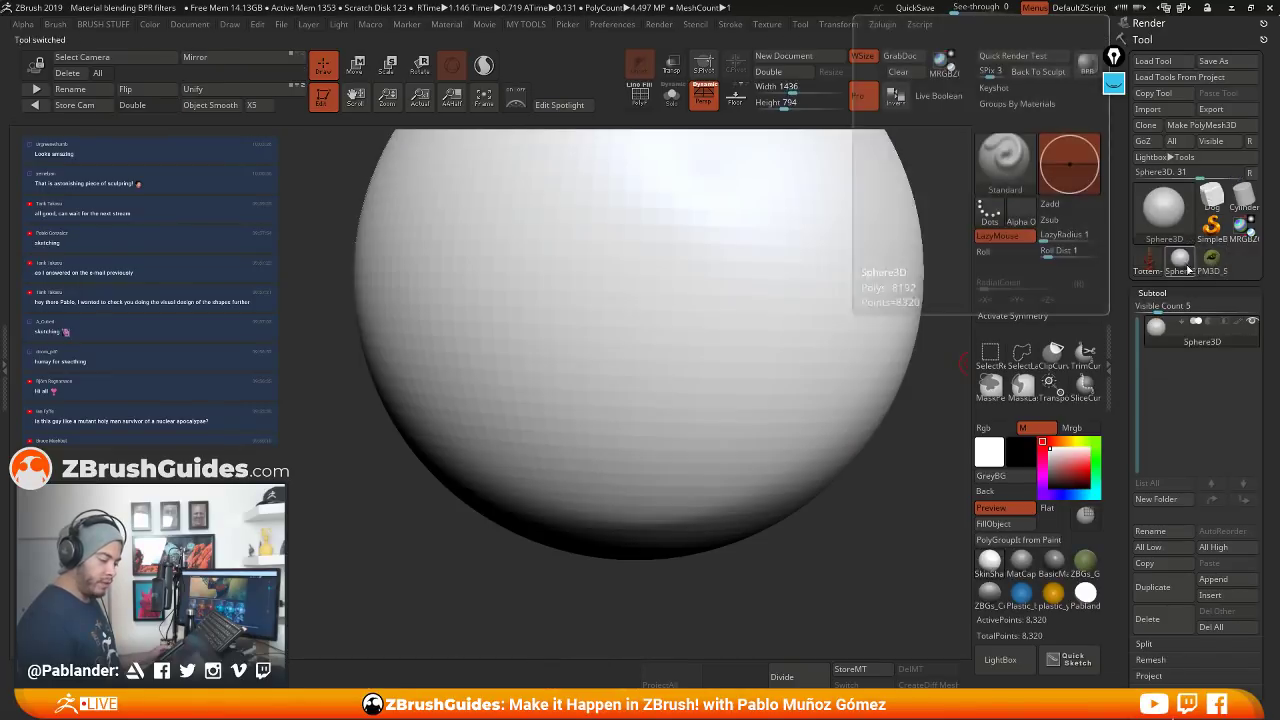
{"action": "left_click", "coordinate": [1212, 261]}
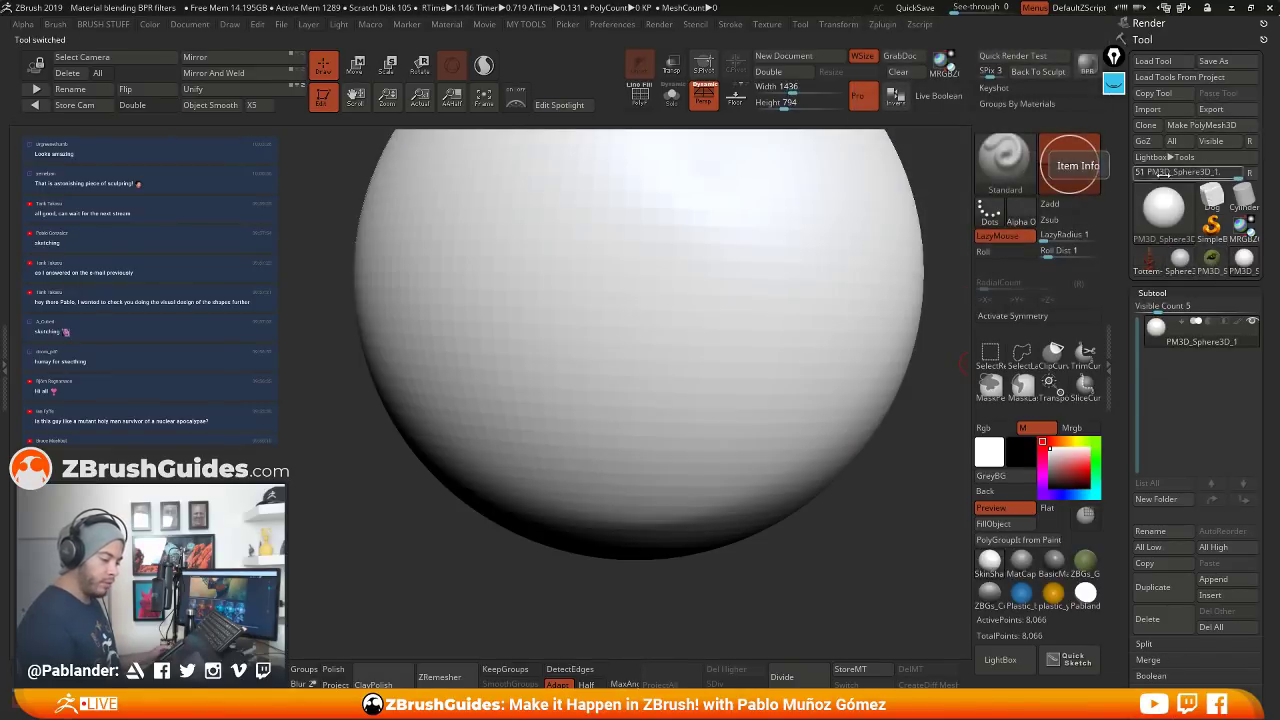
{"action": "left_click_drag", "start_coordinate": [895, 487], "coordinate": [574, 386], "text": "alt"}
Give the sphere the MatCap Gray material and activate X symmetry for sculpting
{"action": "left_click", "coordinate": [1023, 564]}
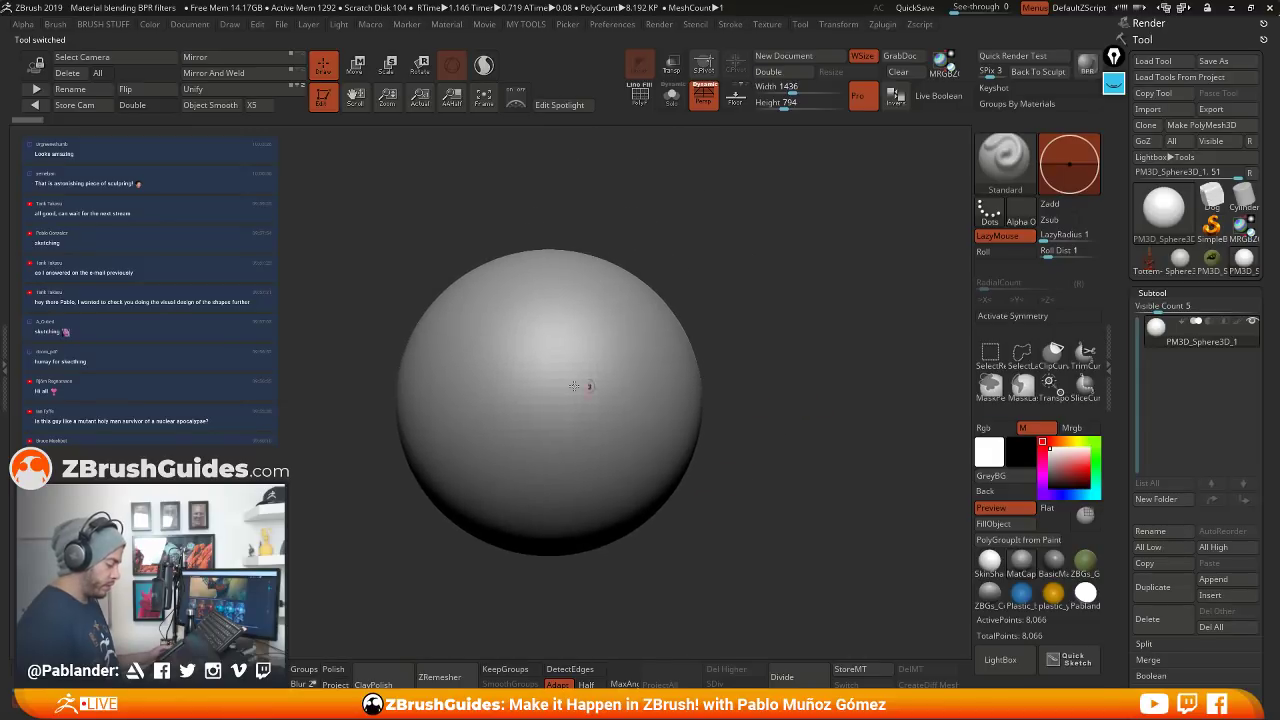
{"action": "left_click", "coordinate": [1039, 318]}
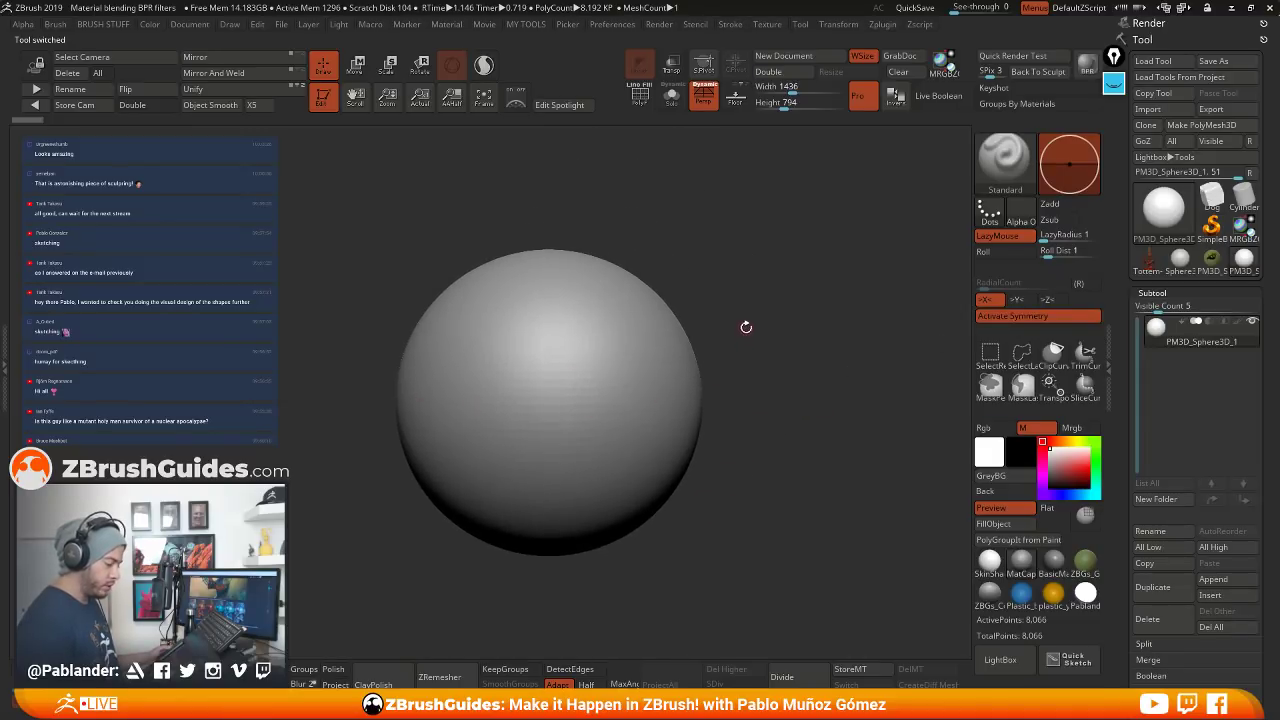
{"action": "key", "text": "space"}
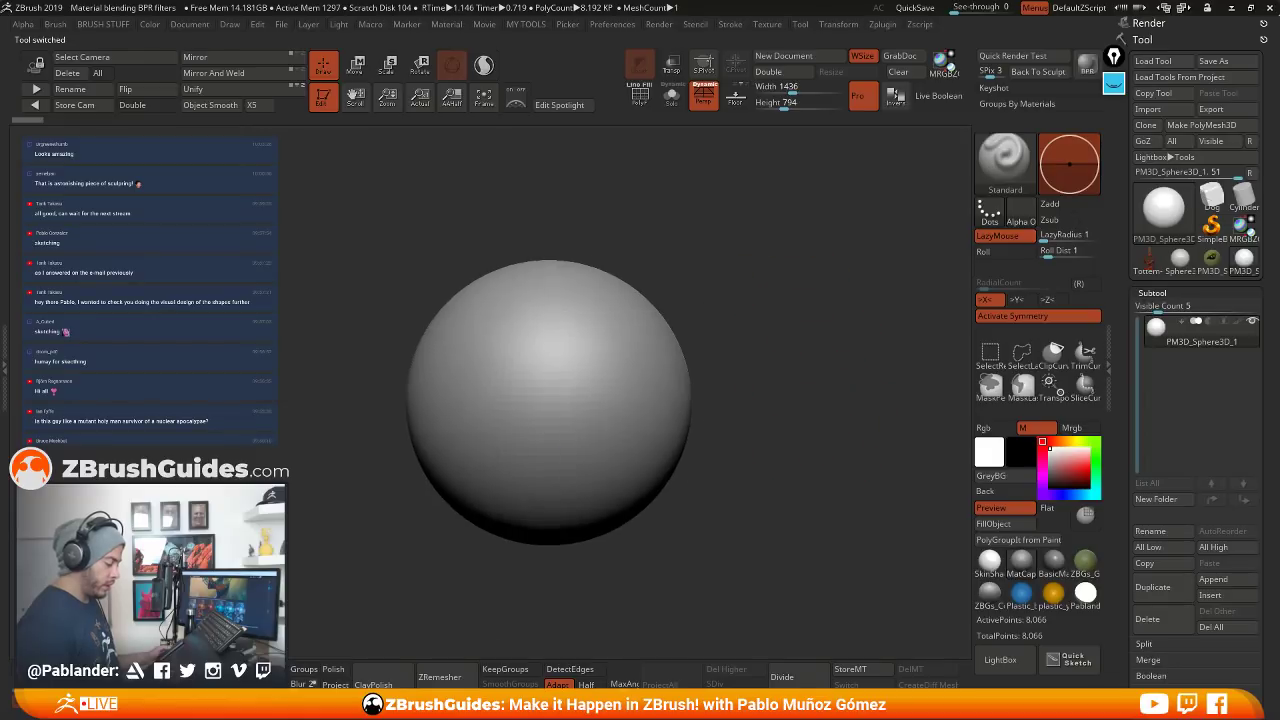
{"action": "left_click_drag", "start_coordinate": [793, 322], "coordinate": [772, 364], "text": "alt"}
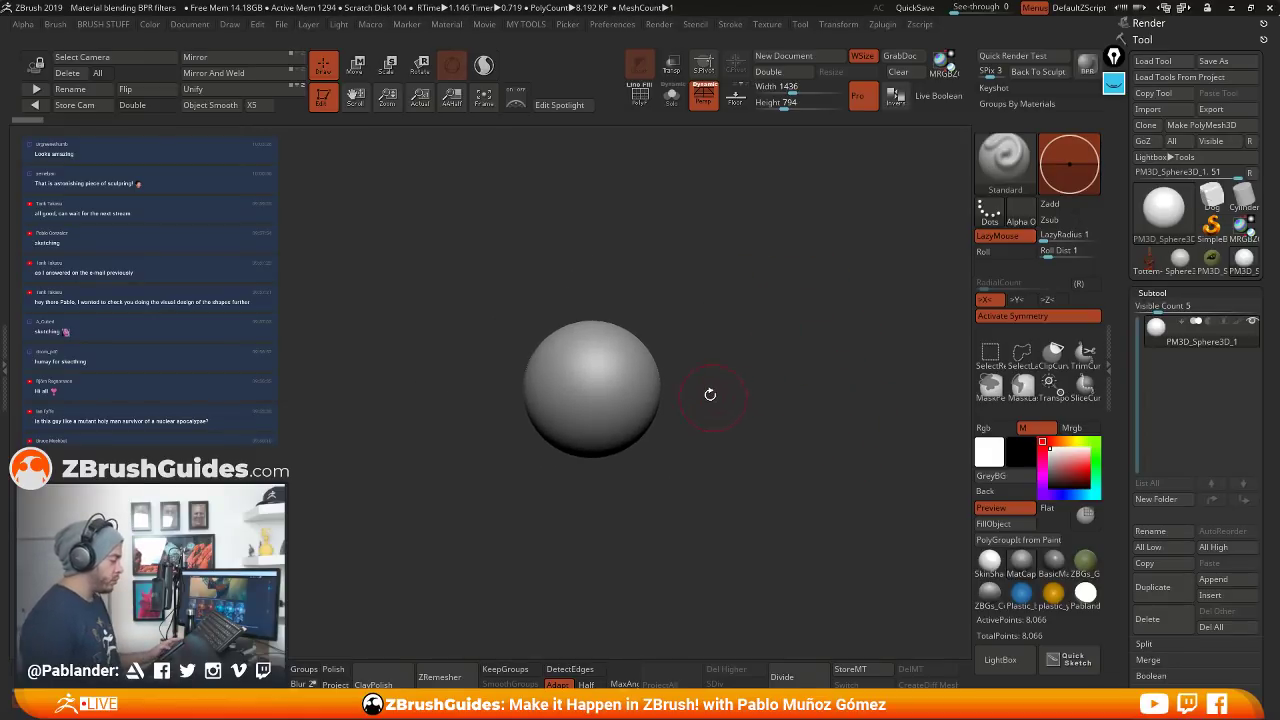
Use an enlarged Move brush to stretch the sphere into a tall body with two leg points pulled out below
{"action": "key", "text": "b"}
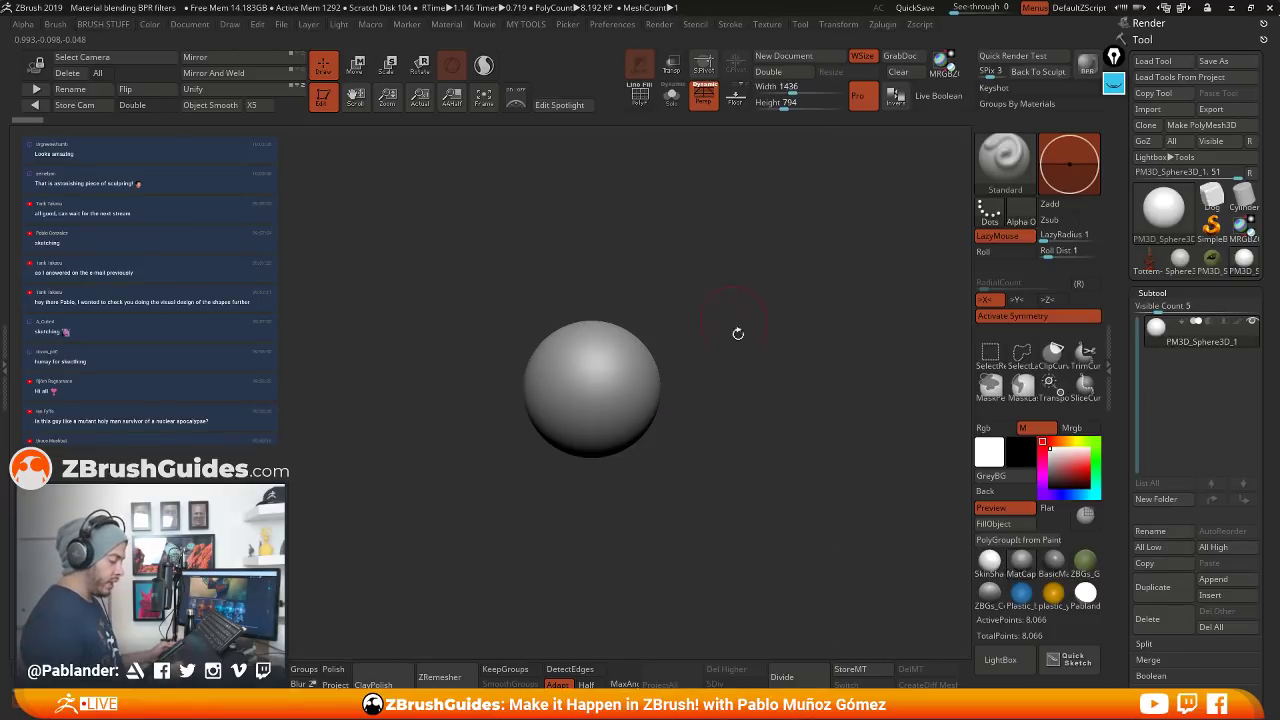
{"action": "key", "text": "b"}
{"action": "left_click", "coordinate": [714, 104]}
{"action": "key", "text": "b"}
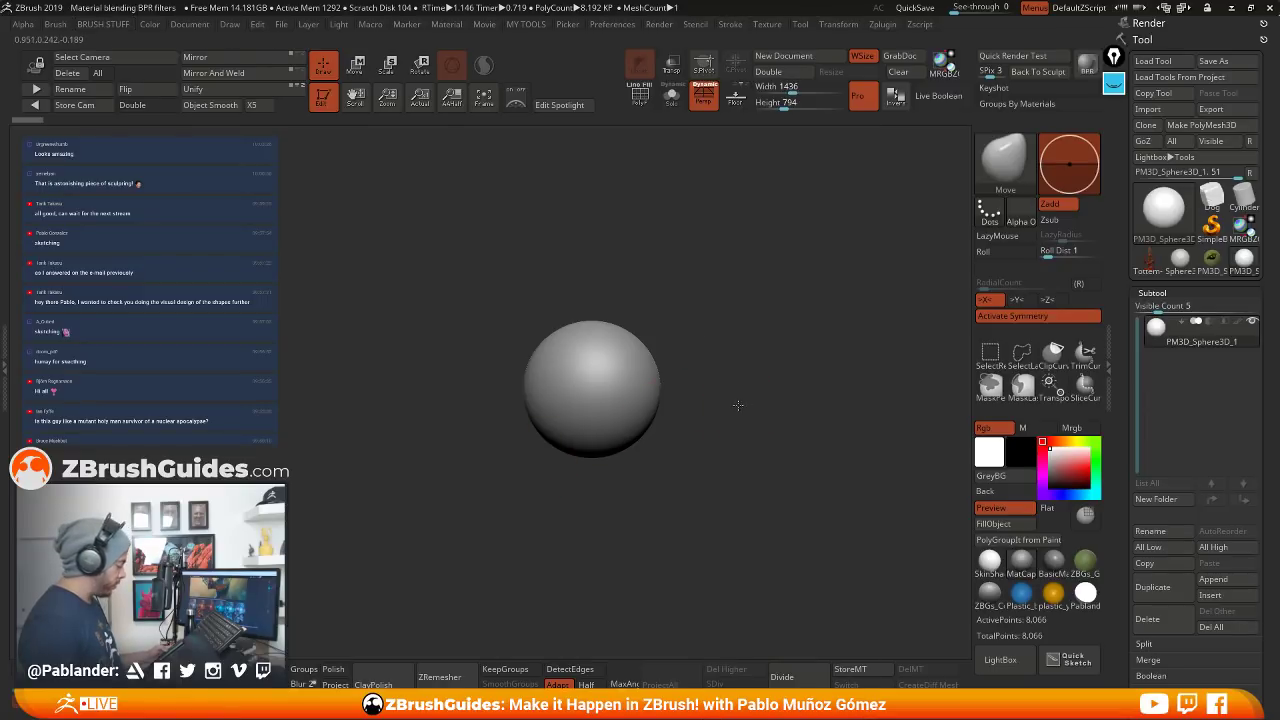
{"action": "key", "text": "space"}
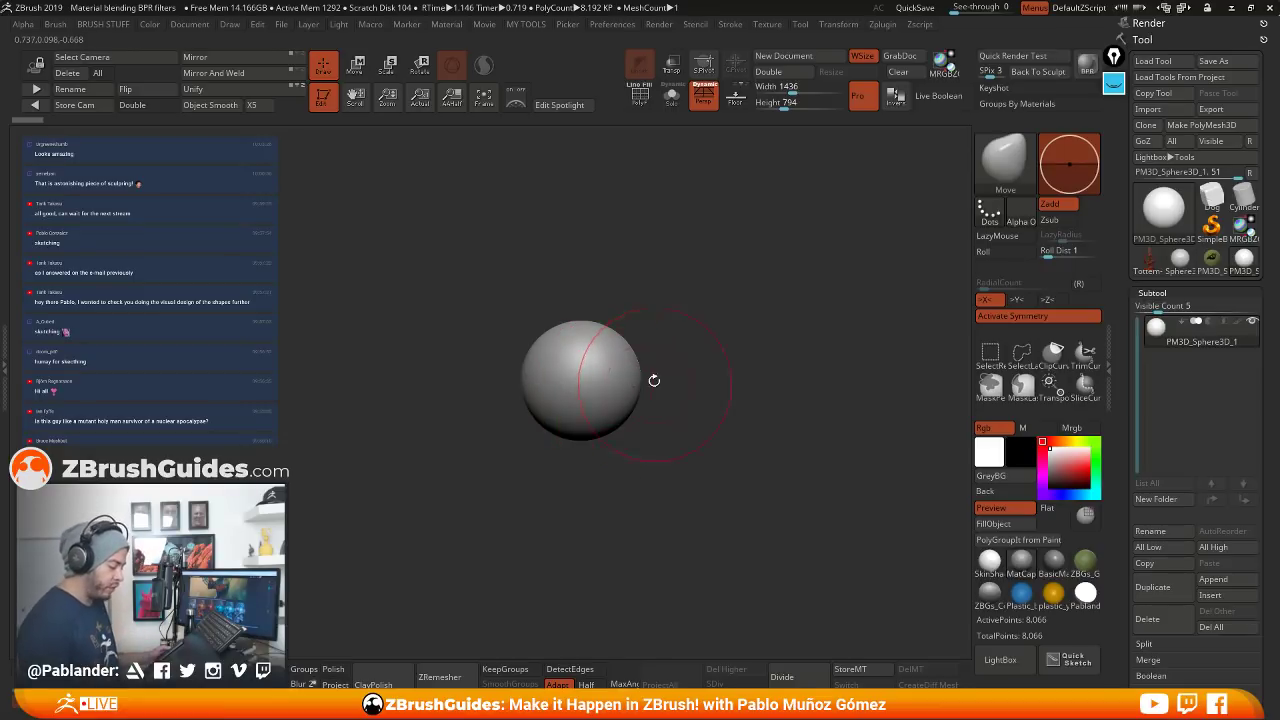
{"action": "left_click_drag", "start_coordinate": [635, 395], "coordinate": [600, 362]}
{"action": "left_click_drag", "start_coordinate": [668, 420], "coordinate": [745, 422]}
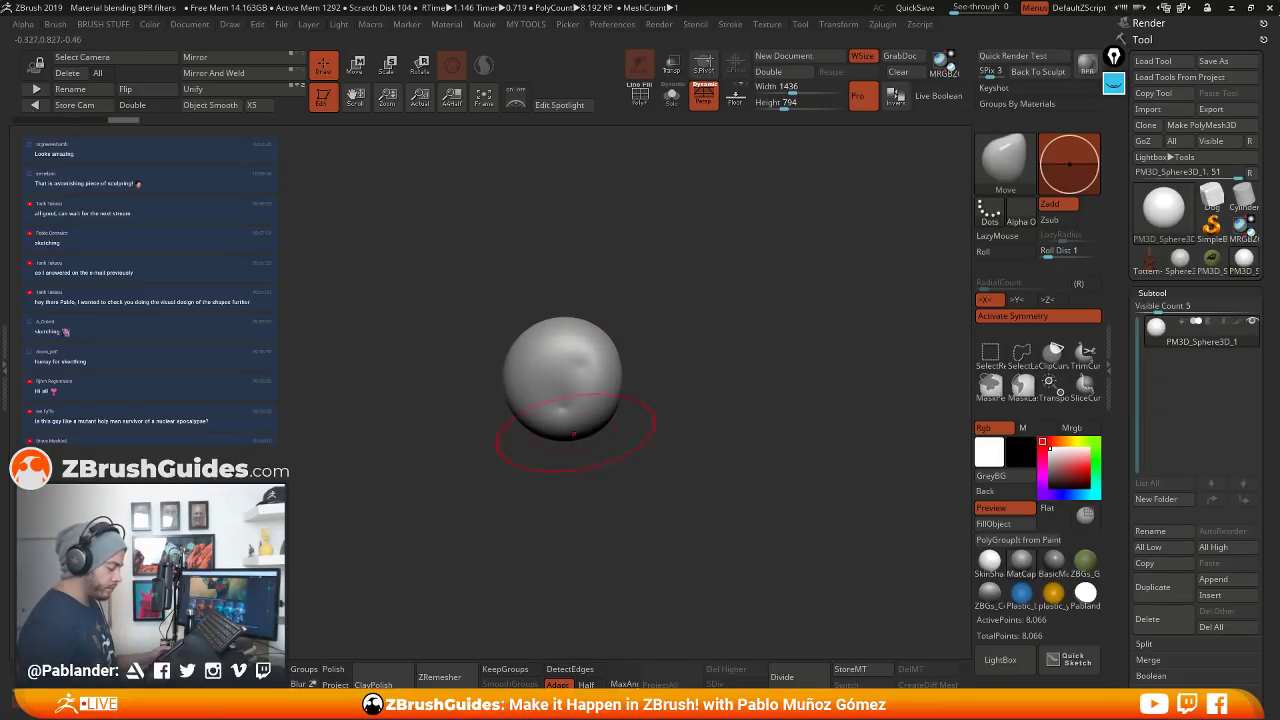
{"action": "left_click_drag", "start_coordinate": [577, 429], "coordinate": [604, 450]}
{"action": "mouse_move", "coordinate": [608, 422]}
{"action": "right_mouse_down"}
{"action": "mouse_move", "coordinate": [606, 491]}
{"action": "mouse_move", "coordinate": [631, 383]}
{"action": "right_mouse_up"}
{"action": "left_click_drag", "start_coordinate": [617, 366], "coordinate": [591, 426]}
{"action": "right_click_drag", "start_coordinate": [593, 424], "coordinate": [630, 434]}
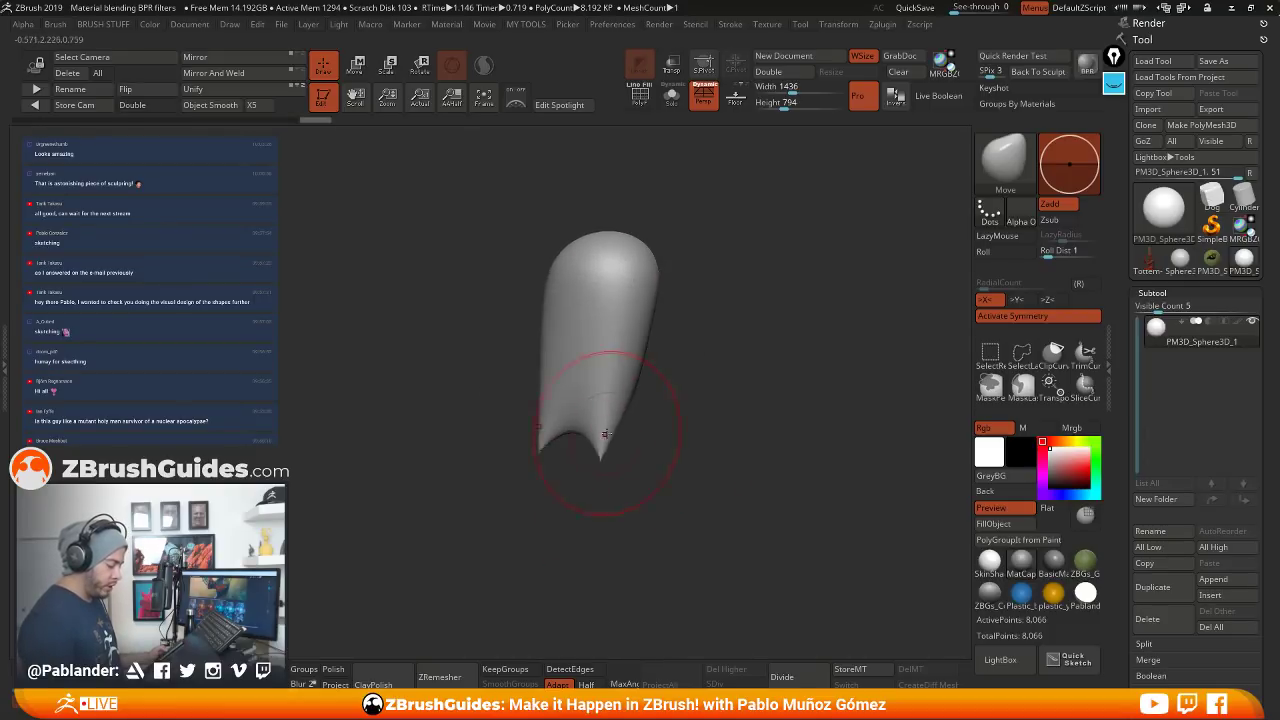
Smooth the leg ends and reshape the torso and legs into a fuller, rounded silhouette
{"action": "mouse_move", "coordinate": [605, 436]}
{"action": "left_mouse_down", "text": "shift"}
{"action": "mouse_move", "coordinate": [568, 434]}
{"action": "mouse_move", "coordinate": [573, 464]}
{"action": "left_mouse_up", "text": "shift"}
{"action": "mouse_move", "coordinate": [715, 441]}
{"action": "left_mouse_down"}
{"action": "mouse_move", "coordinate": [651, 431]}
{"action": "mouse_move", "coordinate": [626, 408]}
{"action": "mouse_move", "coordinate": [612, 424]}
{"action": "mouse_move", "coordinate": [520, 444]}
{"action": "left_mouse_up"}
{"action": "mouse_move", "coordinate": [625, 430]}
{"action": "left_mouse_down"}
{"action": "mouse_move", "coordinate": [580, 430]}
{"action": "mouse_move", "coordinate": [558, 448]}
{"action": "mouse_move", "coordinate": [498, 436]}
{"action": "left_mouse_up"}
{"action": "right_click_drag", "start_coordinate": [515, 434], "coordinate": [576, 429]}
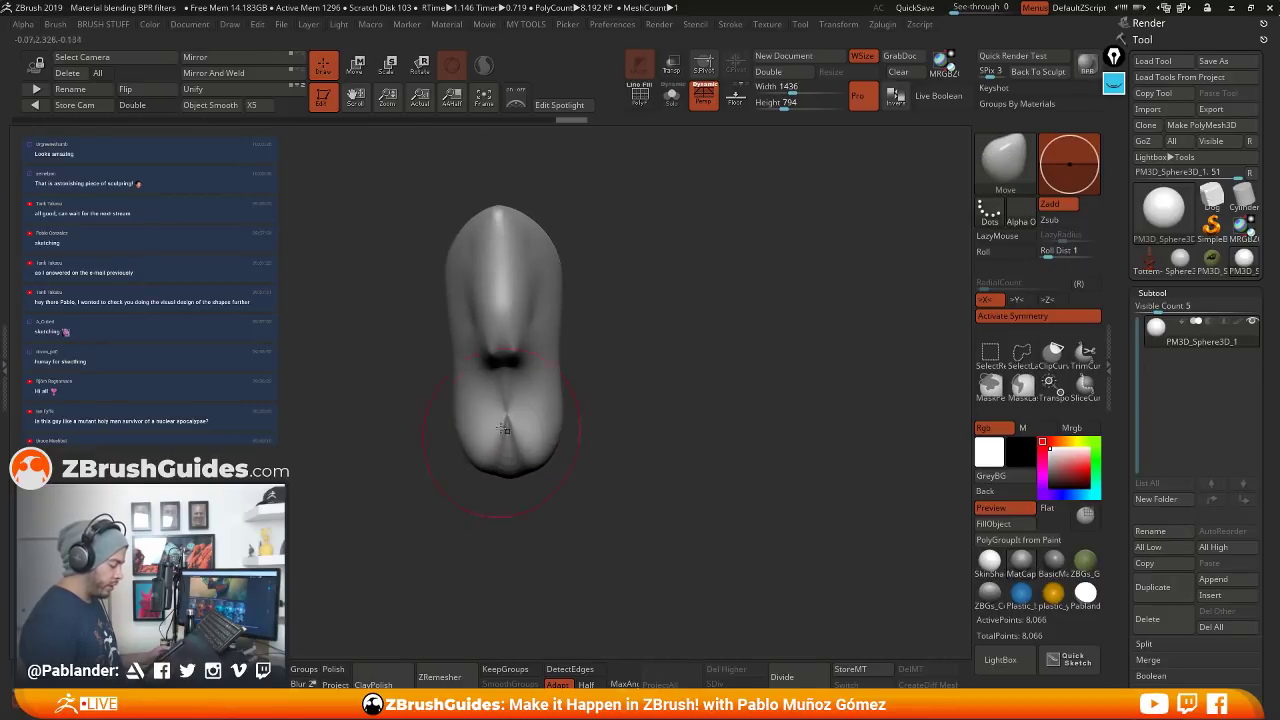
{"action": "left_click_drag", "start_coordinate": [545, 432], "coordinate": [666, 385]}
Remesh the body with DynaMesh and inspect its surface and wireframe
{"action": "left_click_drag", "start_coordinate": [483, 577], "coordinate": [530, 610], "text": "ctrl"}
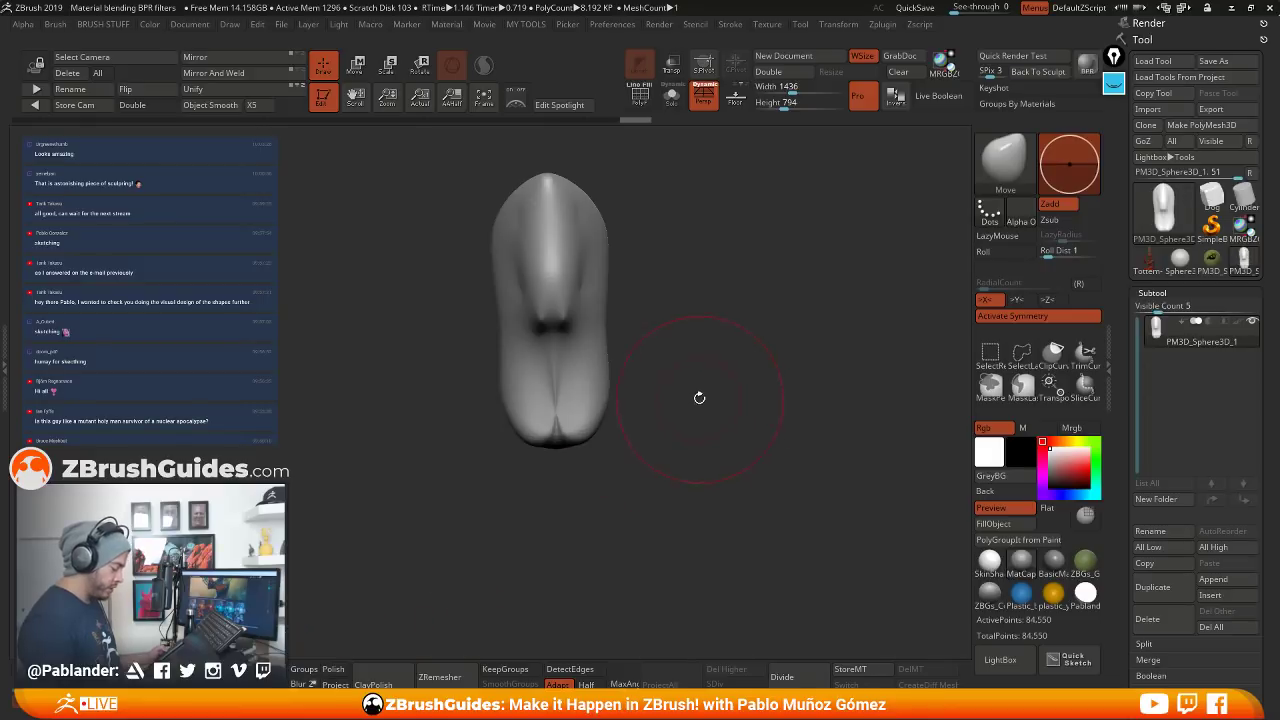
{"action": "key", "text": "ctrl+d"}
{"action": "mouse_move", "coordinate": [711, 400]}
{"action": "left_mouse_down"}
{"action": "mouse_move", "coordinate": [660, 429]}
{"action": "mouse_move", "coordinate": [716, 487]}
{"action": "left_mouse_up"}
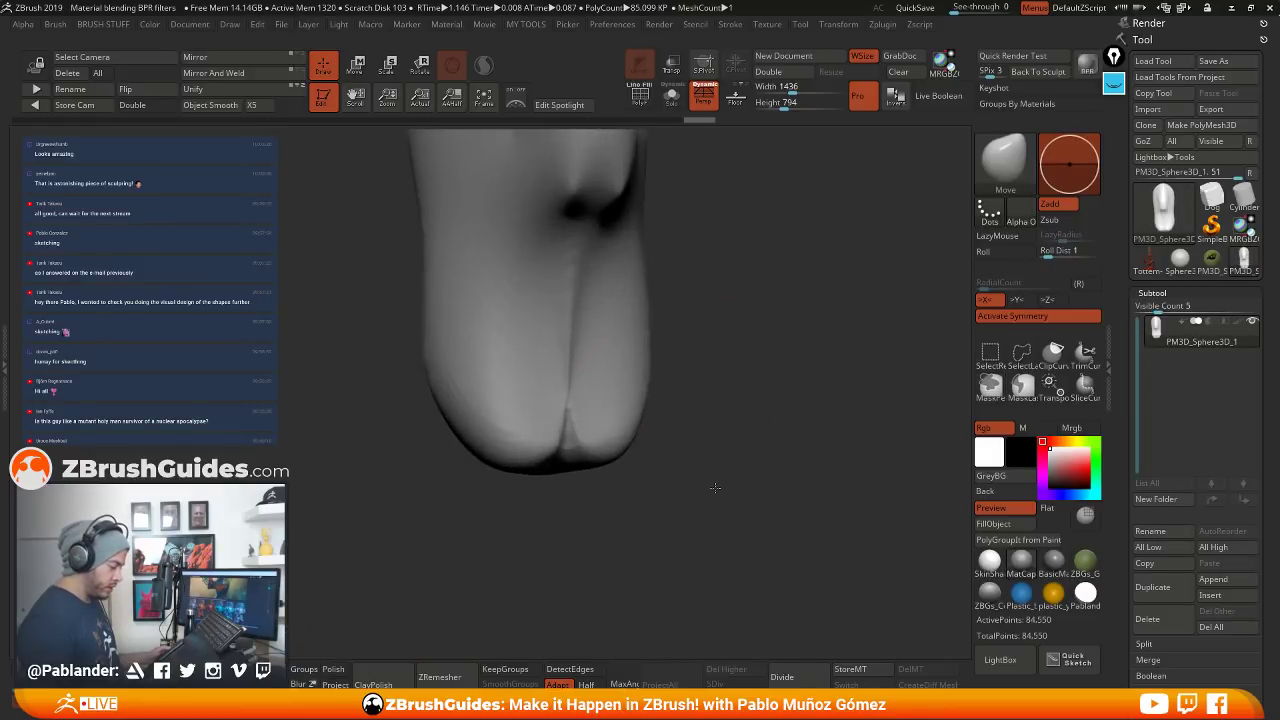
{"action": "left_click_drag", "start_coordinate": [730, 350], "coordinate": [737, 431], "text": "alt"}
{"action": "left_click", "coordinate": [639, 94]}
{"action": "left_click", "coordinate": [639, 94]}
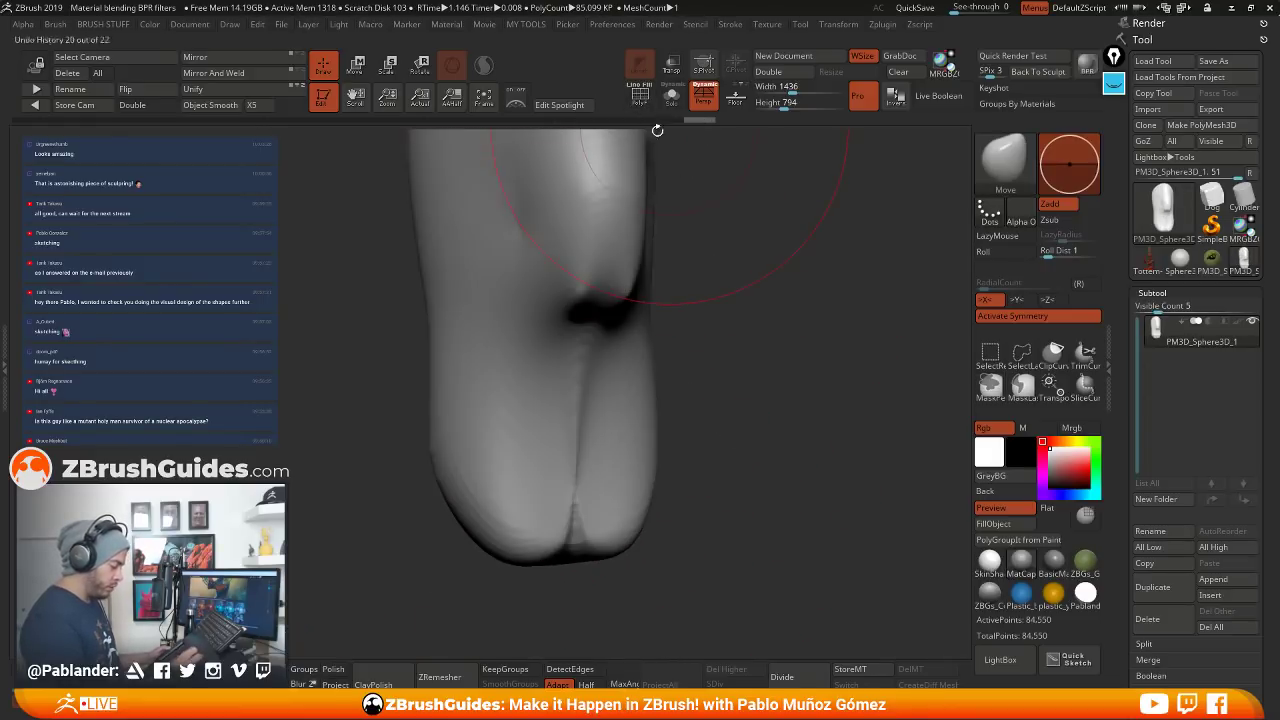
{"action": "key", "text": "f"}
{"action": "left_click_drag", "start_coordinate": [692, 320], "coordinate": [721, 289], "text": "alt"}
{"action": "left_click_drag", "start_coordinate": [405, 580], "coordinate": [365, 616], "text": "ctrl"}
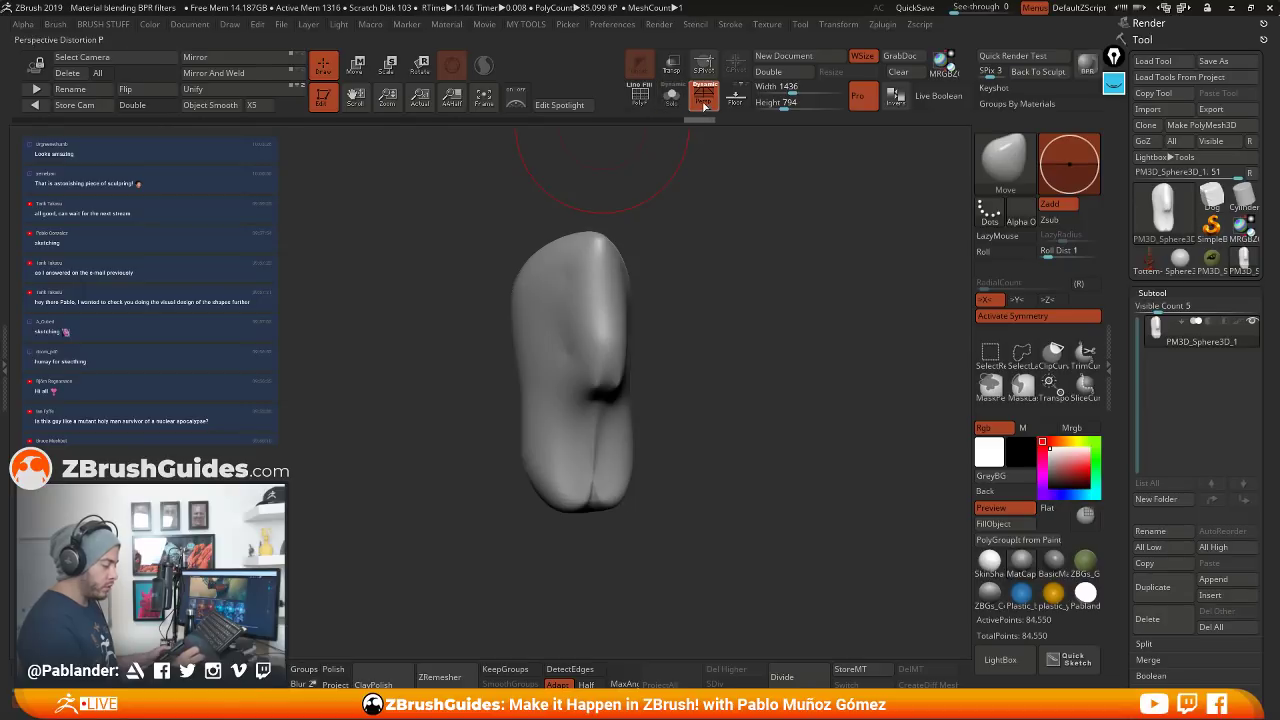
Display the floor grid beneath the body with perspective turned on
{"action": "left_click", "coordinate": [704, 92]}
{"action": "key", "text": "shift+p"}
{"action": "left_click_drag", "start_coordinate": [706, 251], "coordinate": [641, 266]}
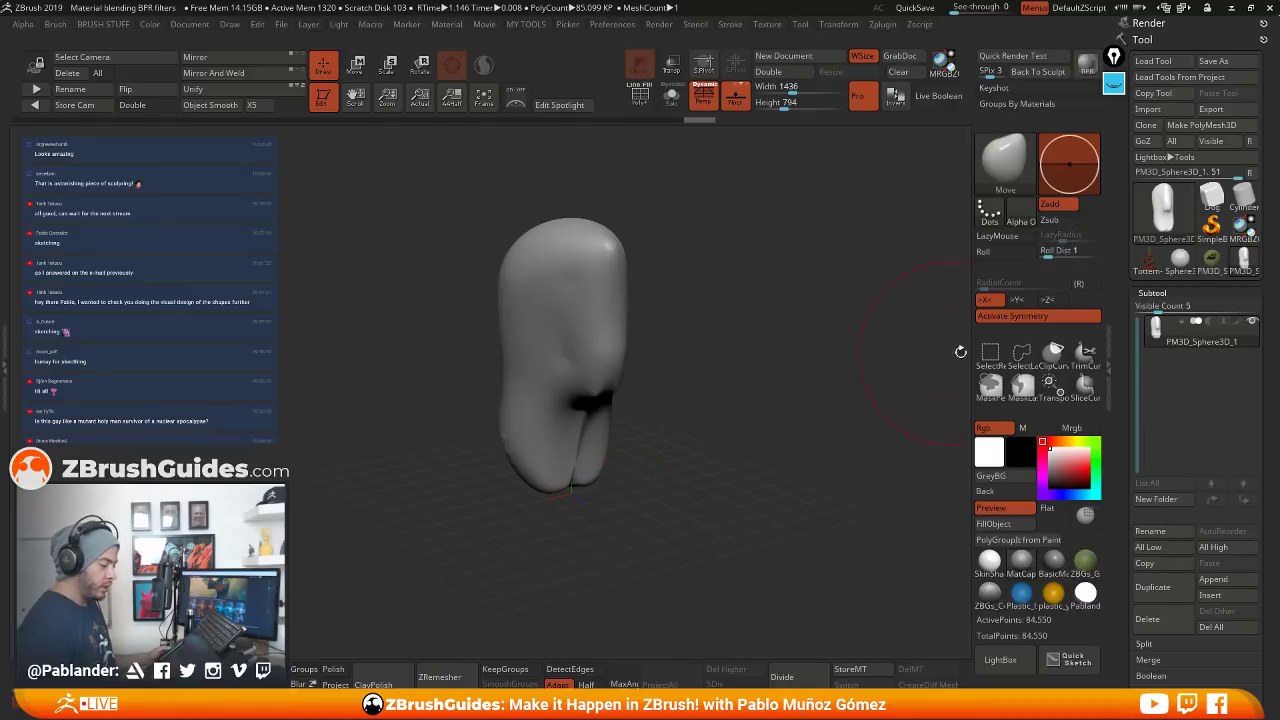
Scale the whole body down uniformly to less than half its size, then return to Draw mode and show its polyframe
{"action": "key", "text": "w"}
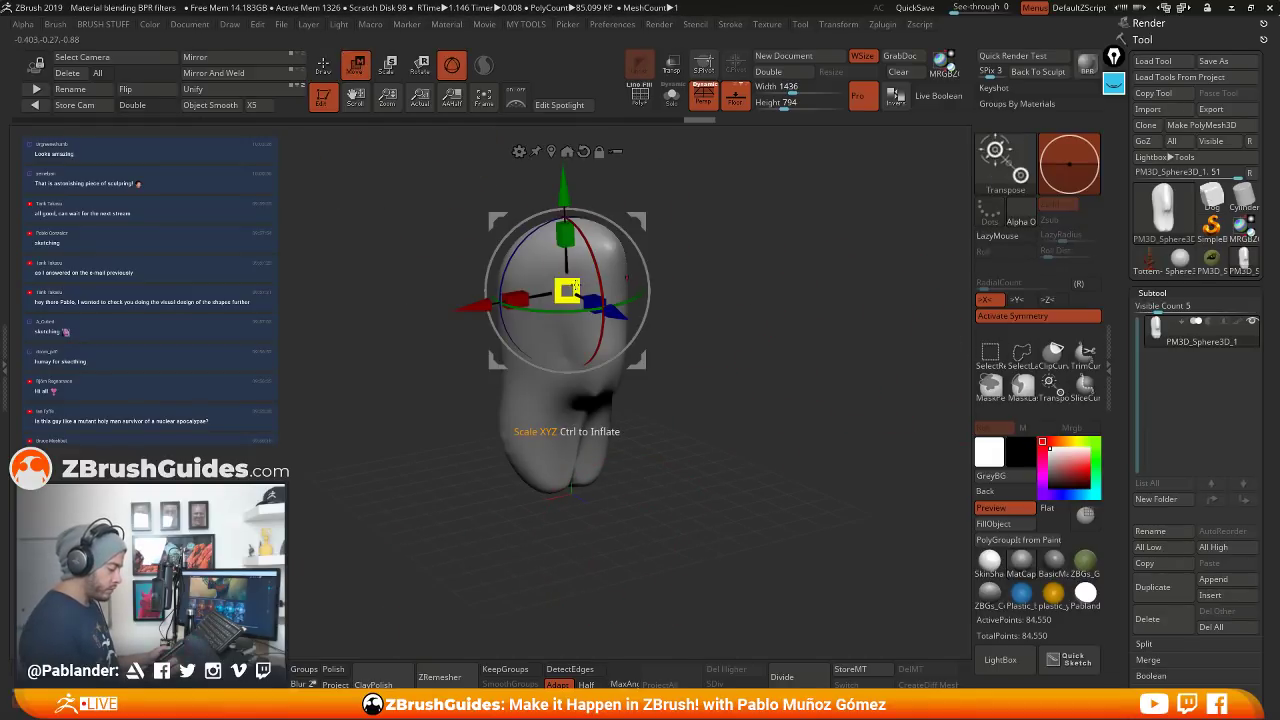
{"action": "left_click_drag", "start_coordinate": [572, 286], "coordinate": [538, 321]}
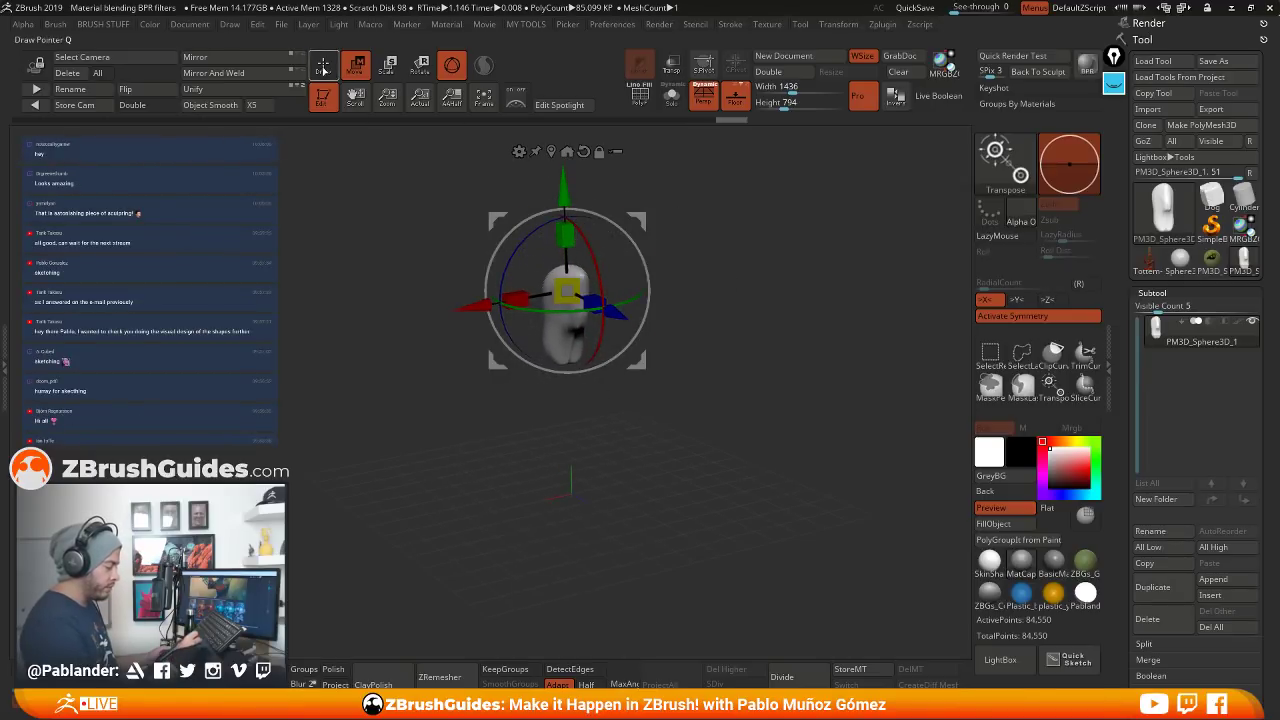
{"action": "key", "text": "q"}
{"action": "key", "text": "f"}
{"action": "key", "text": "shift+f"}
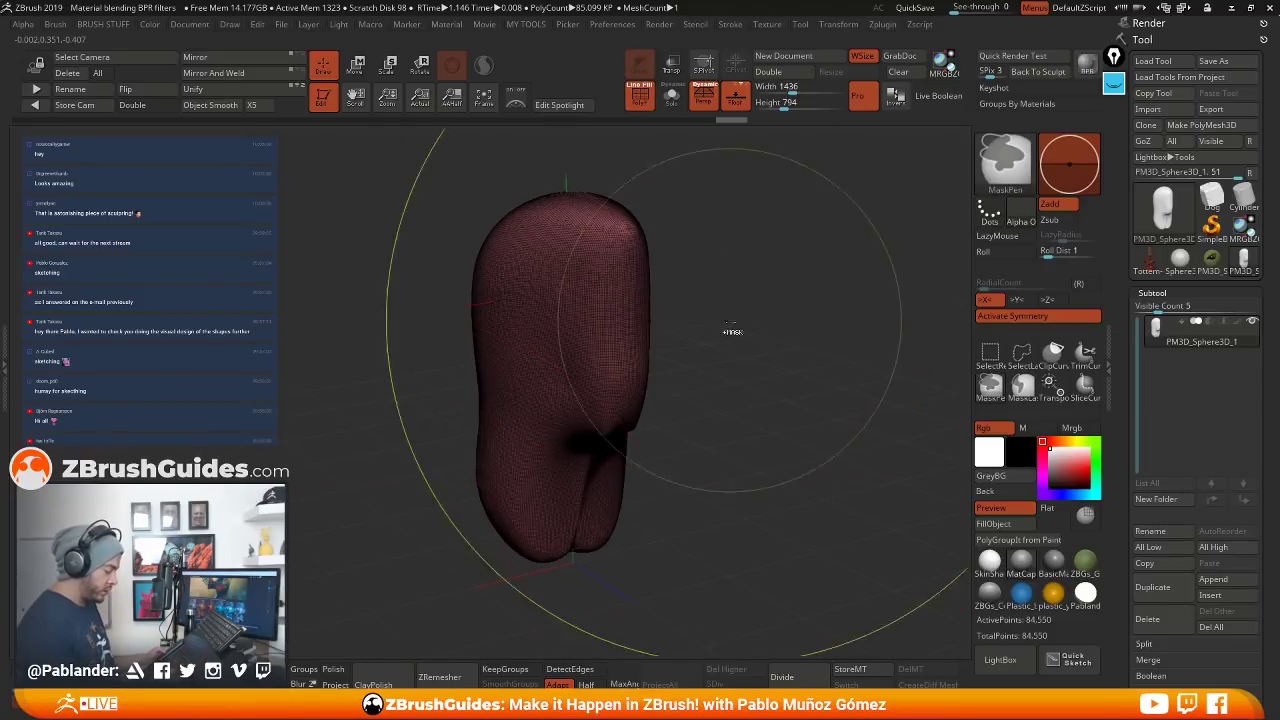
Remesh the scaled-down body with DynaMesh and inspect its wireframe from different angles
{"action": "left_click_drag", "start_coordinate": [732, 331], "coordinate": [764, 416], "text": "ctrl"}
{"action": "right_click_drag", "start_coordinate": [766, 480], "coordinate": [748, 378], "text": "ctrl"}
{"action": "right_click", "coordinate": [748, 378]}
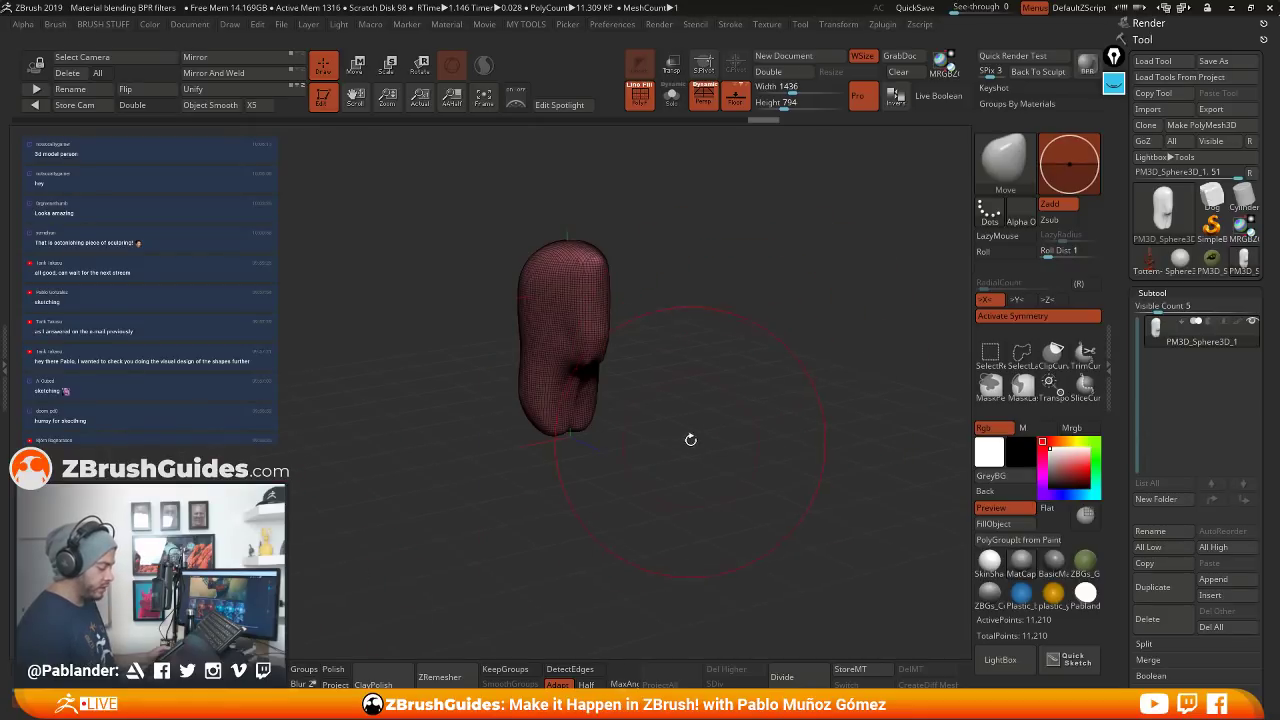
{"action": "right_click_drag", "start_coordinate": [690, 440], "coordinate": [700, 440], "text": "ctrl"}
{"action": "right_click_drag", "start_coordinate": [668, 296], "coordinate": [677, 342]}
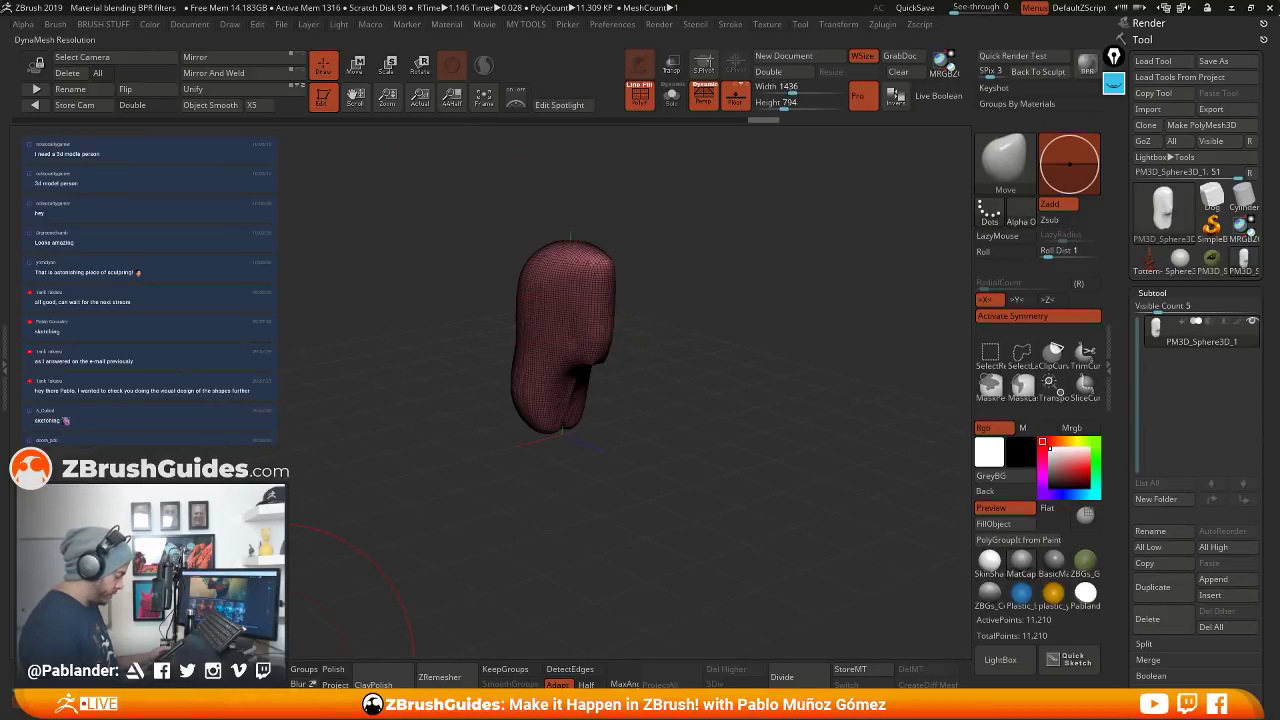
Remesh the body at a lower DynaMesh resolution, then hide the polyframe and the floor grid
{"action": "left_click_drag", "start_coordinate": [719, 286], "coordinate": [732, 396], "text": "ctrl"}
{"action": "mouse_move", "coordinate": [680, 317]}
{"action": "left_mouse_down", "text": "ctrl"}
{"action": "mouse_move", "coordinate": [684, 364]}
{"action": "mouse_move", "coordinate": [700, 375]}
{"action": "left_mouse_up", "text": "ctrl"}
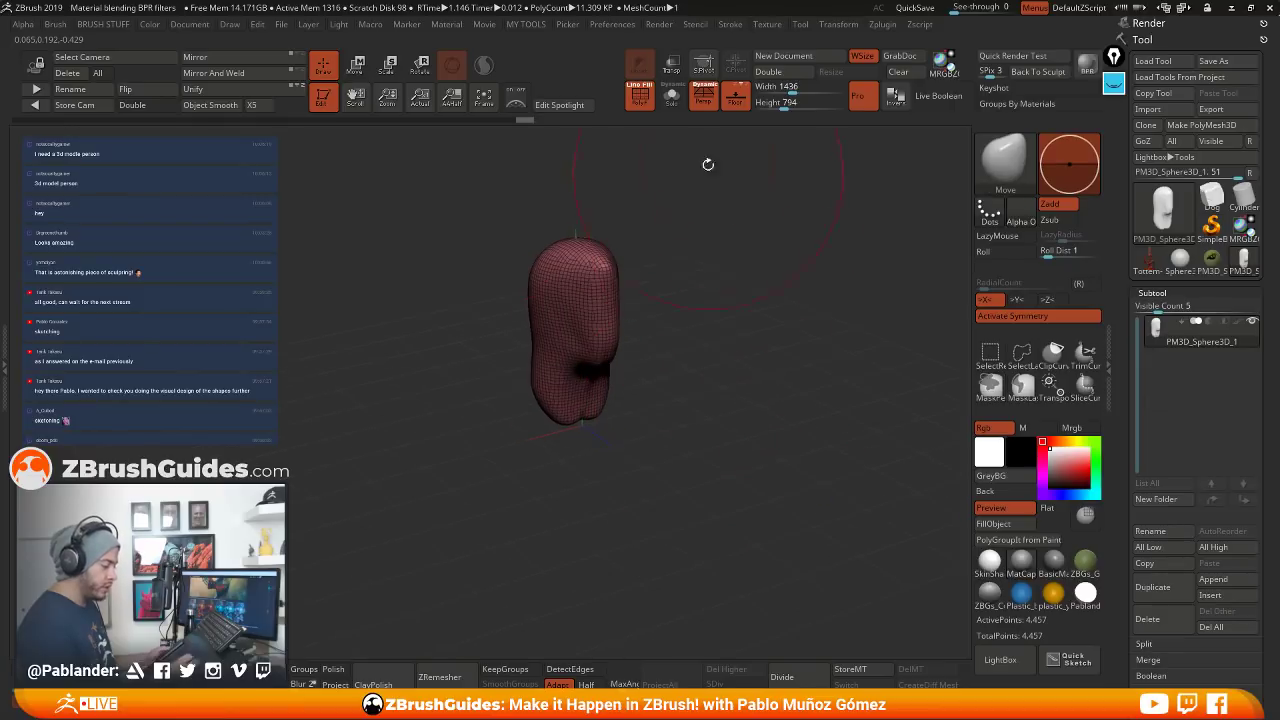
{"action": "left_click", "coordinate": [645, 105]}
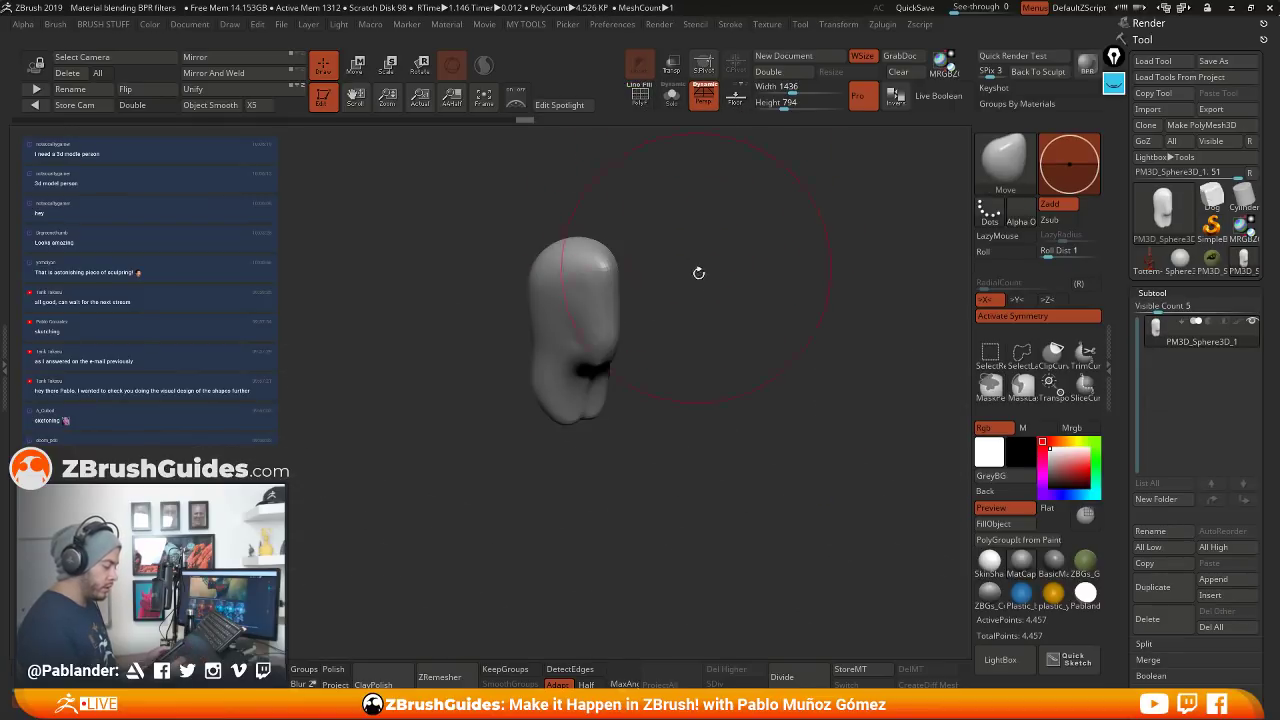
Reshape the body into a rough head and neck with the Move brush, remesh it, and pull out symmetrical shoulders
{"action": "mouse_move", "coordinate": [697, 271]}
{"action": "left_mouse_down"}
{"action": "mouse_move", "coordinate": [706, 366]}
{"action": "mouse_move", "coordinate": [726, 330]}
{"action": "mouse_move", "coordinate": [690, 327]}
{"action": "left_mouse_up"}
{"action": "key", "text": "space"}
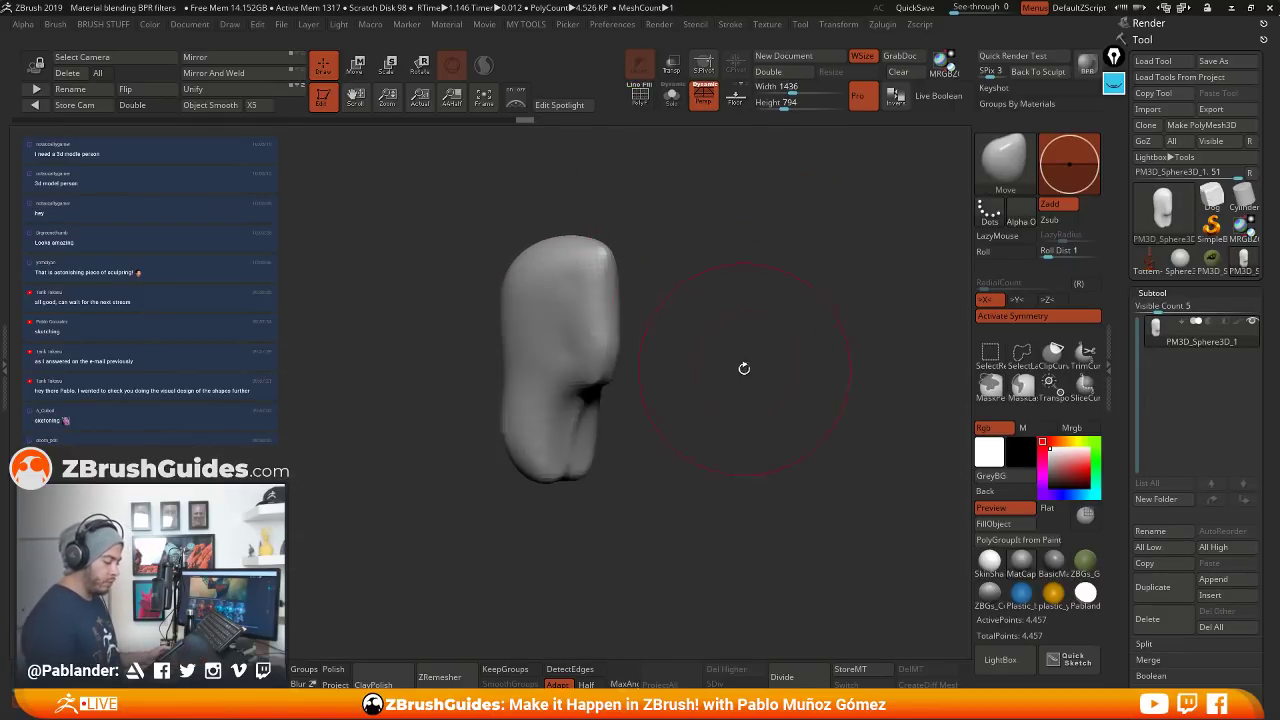
{"action": "mouse_move", "coordinate": [743, 366]}
{"action": "left_mouse_down"}
{"action": "mouse_move", "coordinate": [695, 353]}
{"action": "mouse_move", "coordinate": [663, 314]}
{"action": "mouse_move", "coordinate": [600, 430]}
{"action": "left_mouse_up"}
{"action": "mouse_move", "coordinate": [593, 480]}
{"action": "left_mouse_down"}
{"action": "mouse_move", "coordinate": [585, 472]}
{"action": "mouse_move", "coordinate": [575, 520]}
{"action": "mouse_move", "coordinate": [560, 456]}
{"action": "mouse_move", "coordinate": [617, 486]}
{"action": "mouse_move", "coordinate": [504, 455]}
{"action": "mouse_move", "coordinate": [646, 451]}
{"action": "mouse_move", "coordinate": [500, 482]}
{"action": "mouse_move", "coordinate": [560, 480]}
{"action": "left_mouse_up"}
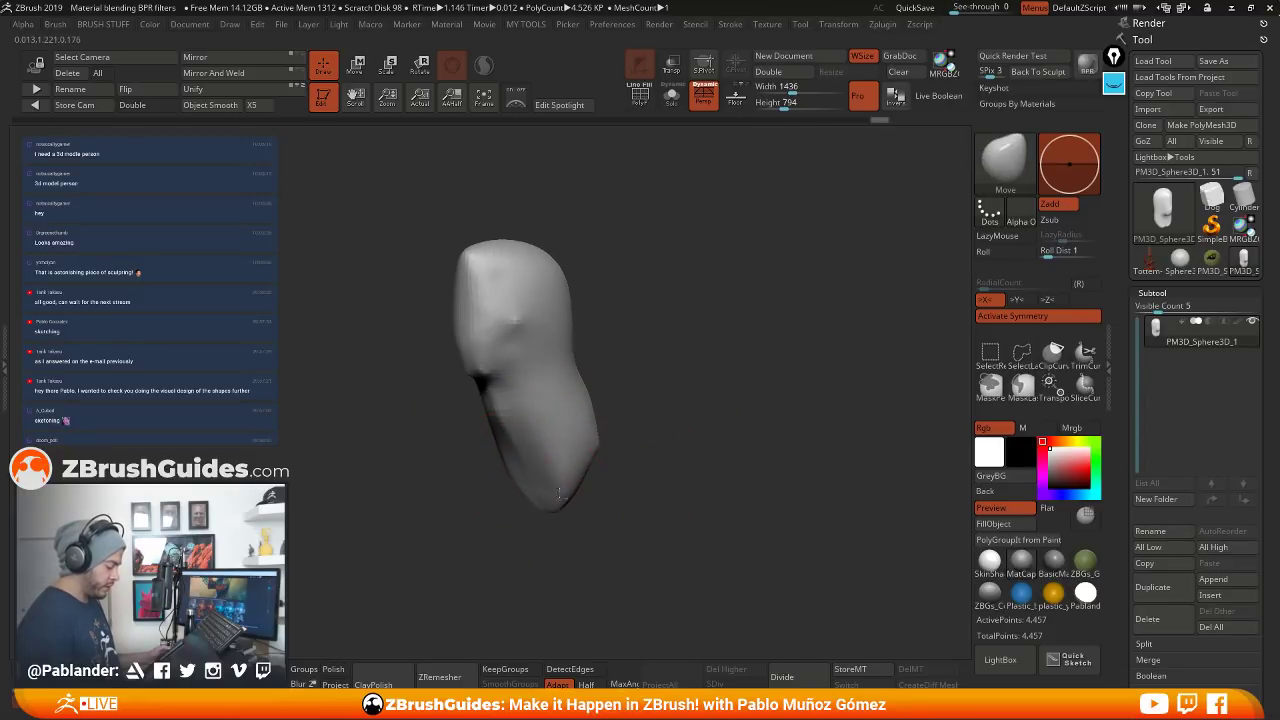
{"action": "mouse_move", "coordinate": [646, 453]}
{"action": "left_mouse_down"}
{"action": "mouse_move", "coordinate": [625, 430]}
{"action": "mouse_move", "coordinate": [653, 393]}
{"action": "mouse_move", "coordinate": [642, 440]}
{"action": "mouse_move", "coordinate": [663, 471]}
{"action": "mouse_move", "coordinate": [640, 512]}
{"action": "mouse_move", "coordinate": [614, 514]}
{"action": "mouse_move", "coordinate": [696, 497]}
{"action": "mouse_move", "coordinate": [720, 449]}
{"action": "left_mouse_up"}
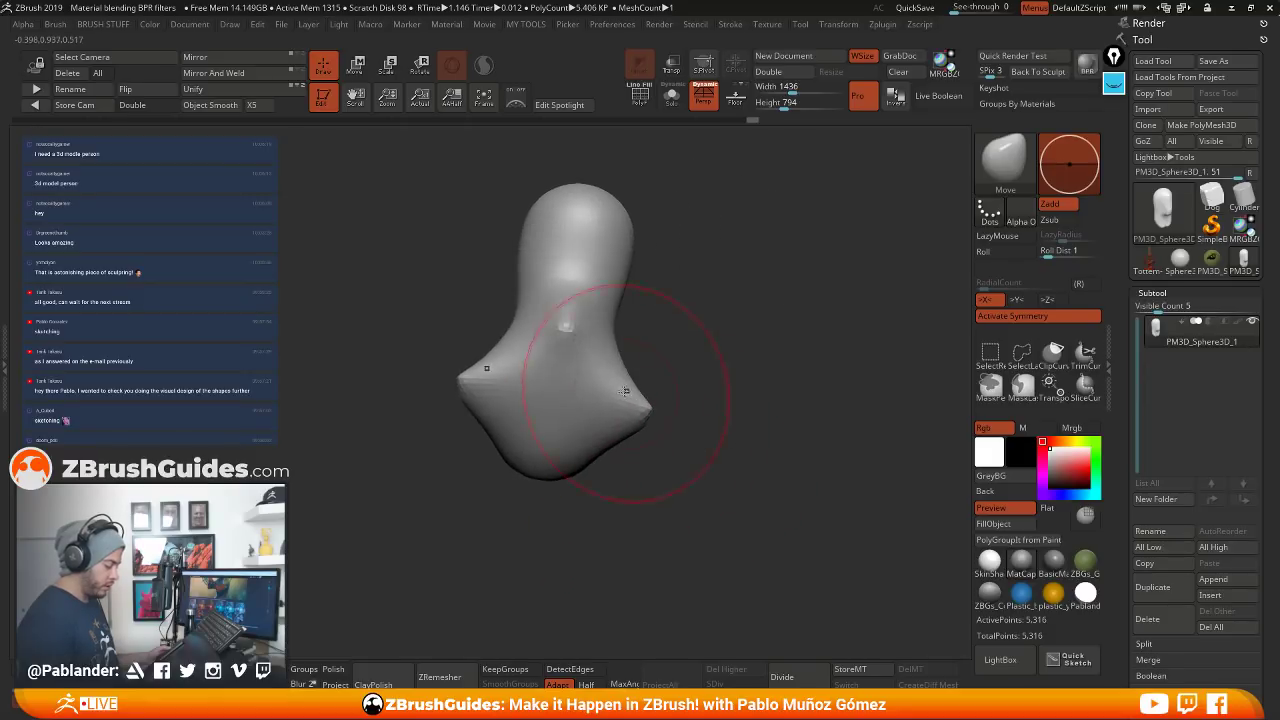
Refine the shoulders and the chest's lower edge of the bust with the Move brush
{"action": "mouse_move", "coordinate": [683, 394]}
{"action": "left_mouse_down"}
{"action": "mouse_move", "coordinate": [770, 378]}
{"action": "mouse_move", "coordinate": [742, 375]}
{"action": "left_mouse_up"}
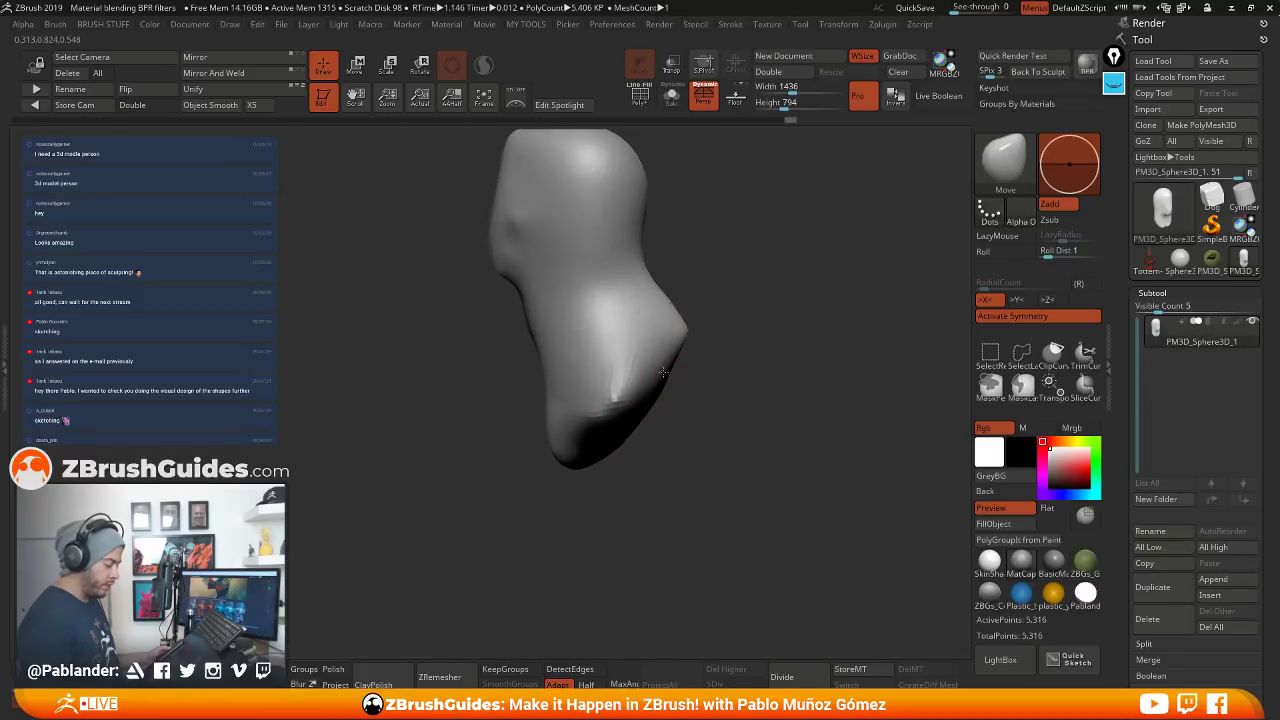
{"action": "left_click_drag", "start_coordinate": [663, 372], "coordinate": [746, 417]}
{"action": "left_click_drag", "start_coordinate": [640, 470], "coordinate": [694, 456]}
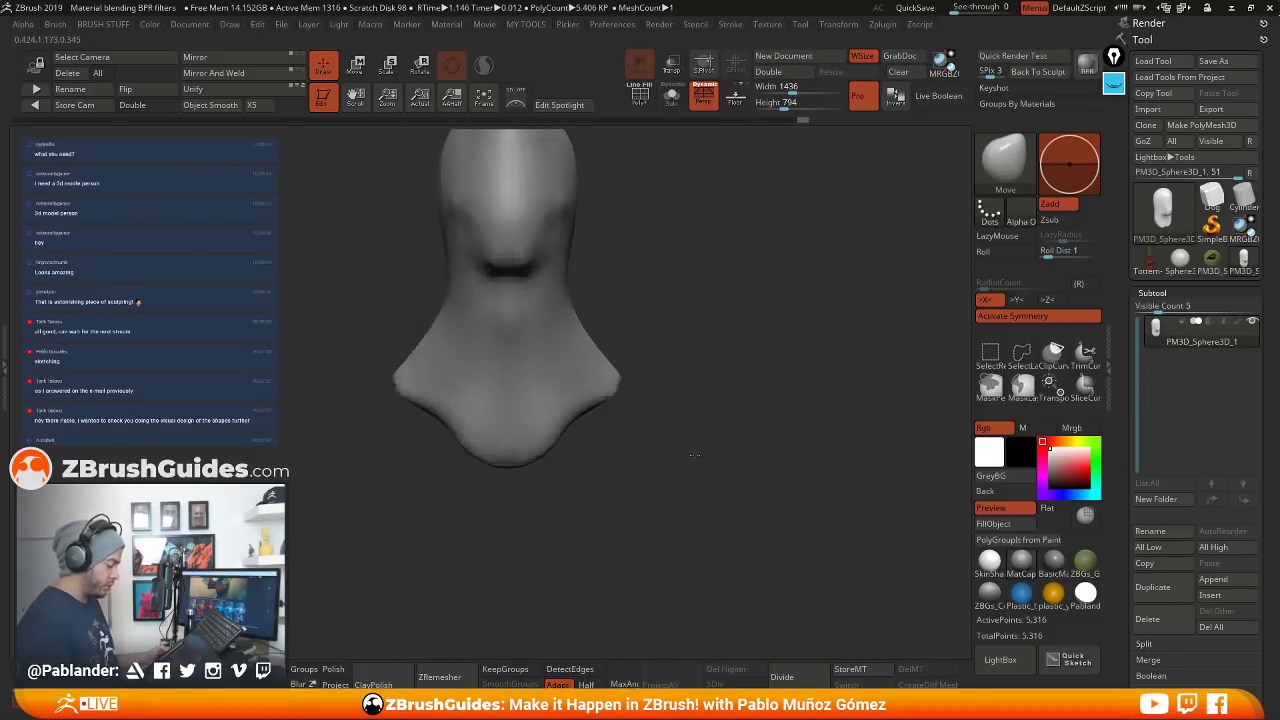
{"action": "left_click_drag", "start_coordinate": [623, 330], "coordinate": [678, 399], "text": "alt"}
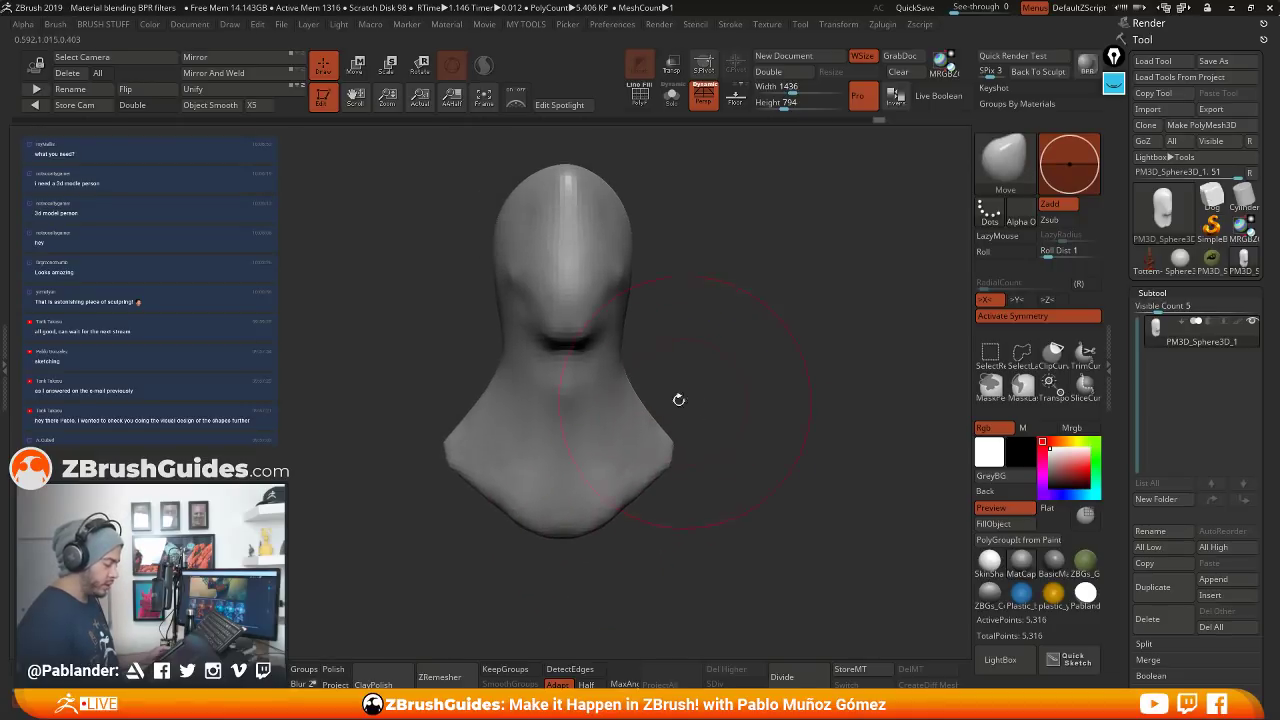
Pull the top front of the head forward, then adjust the jaw, upper back and shoulder silhouette in side view
{"action": "mouse_move", "coordinate": [699, 251]}
{"action": "left_mouse_down"}
{"action": "mouse_move", "coordinate": [620, 206]}
{"action": "mouse_move", "coordinate": [650, 218]}
{"action": "left_mouse_up"}
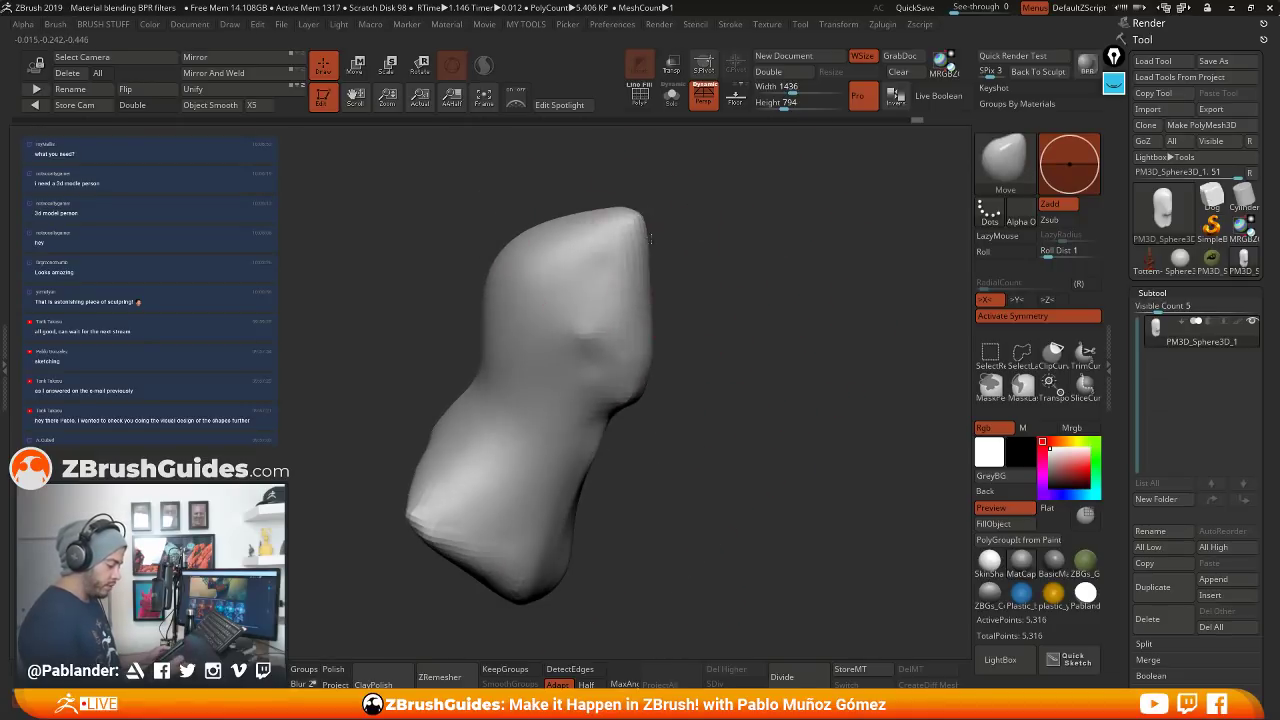
{"action": "mouse_move", "coordinate": [746, 397]}
{"action": "left_mouse_down"}
{"action": "mouse_move", "coordinate": [790, 373]}
{"action": "mouse_move", "coordinate": [760, 390]}
{"action": "mouse_move", "coordinate": [671, 383]}
{"action": "left_mouse_up"}
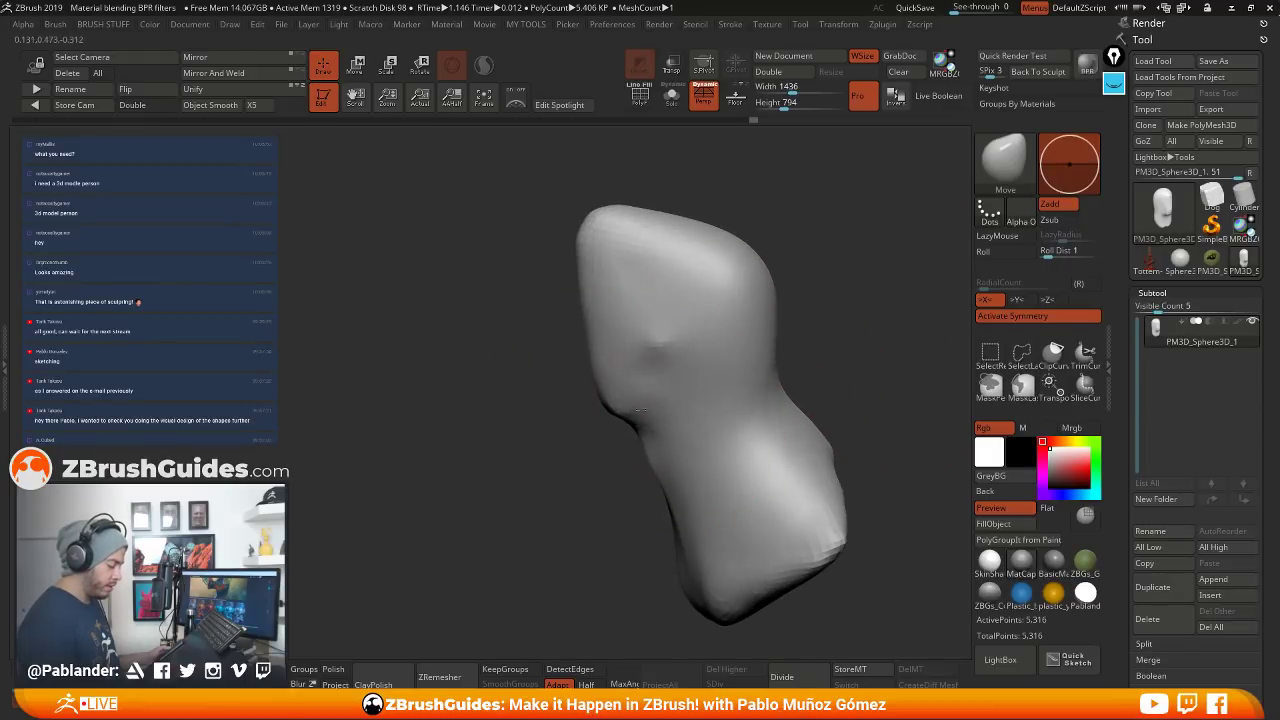
{"action": "mouse_move", "coordinate": [693, 461]}
{"action": "left_mouse_down"}
{"action": "mouse_move", "coordinate": [720, 430]}
{"action": "mouse_move", "coordinate": [671, 400]}
{"action": "left_mouse_up"}
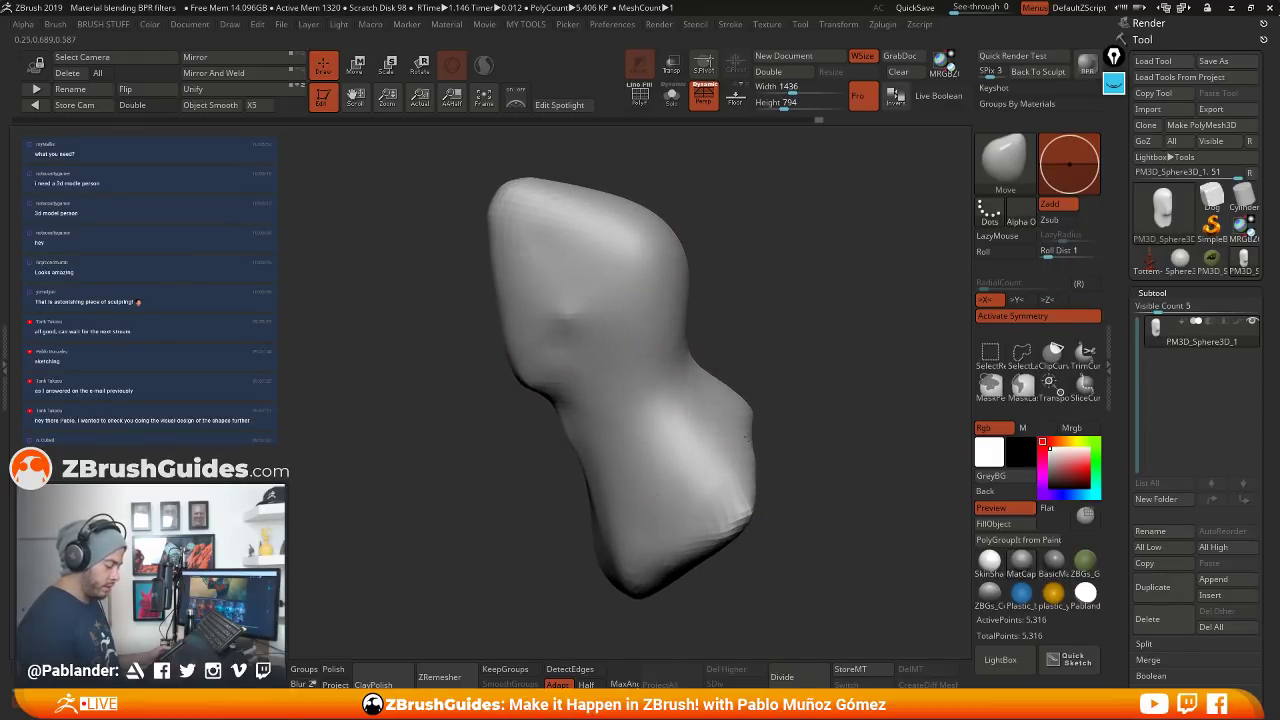
{"action": "mouse_move", "coordinate": [770, 450]}
{"action": "left_mouse_down", "text": "alt"}
{"action": "mouse_move", "coordinate": [725, 398]}
{"action": "mouse_move", "coordinate": [657, 440]}
{"action": "mouse_move", "coordinate": [737, 371]}
{"action": "mouse_move", "coordinate": [680, 391]}
{"action": "mouse_move", "coordinate": [756, 415]}
{"action": "mouse_move", "coordinate": [743, 411]}
{"action": "mouse_move", "coordinate": [760, 346]}
{"action": "mouse_move", "coordinate": [686, 360]}
{"action": "mouse_move", "coordinate": [690, 341]}
{"action": "left_mouse_up", "text": "alt"}
Round out the back of the head with a smaller Move brush, then compare the front view without and with perspective
{"action": "key", "text": "space"}
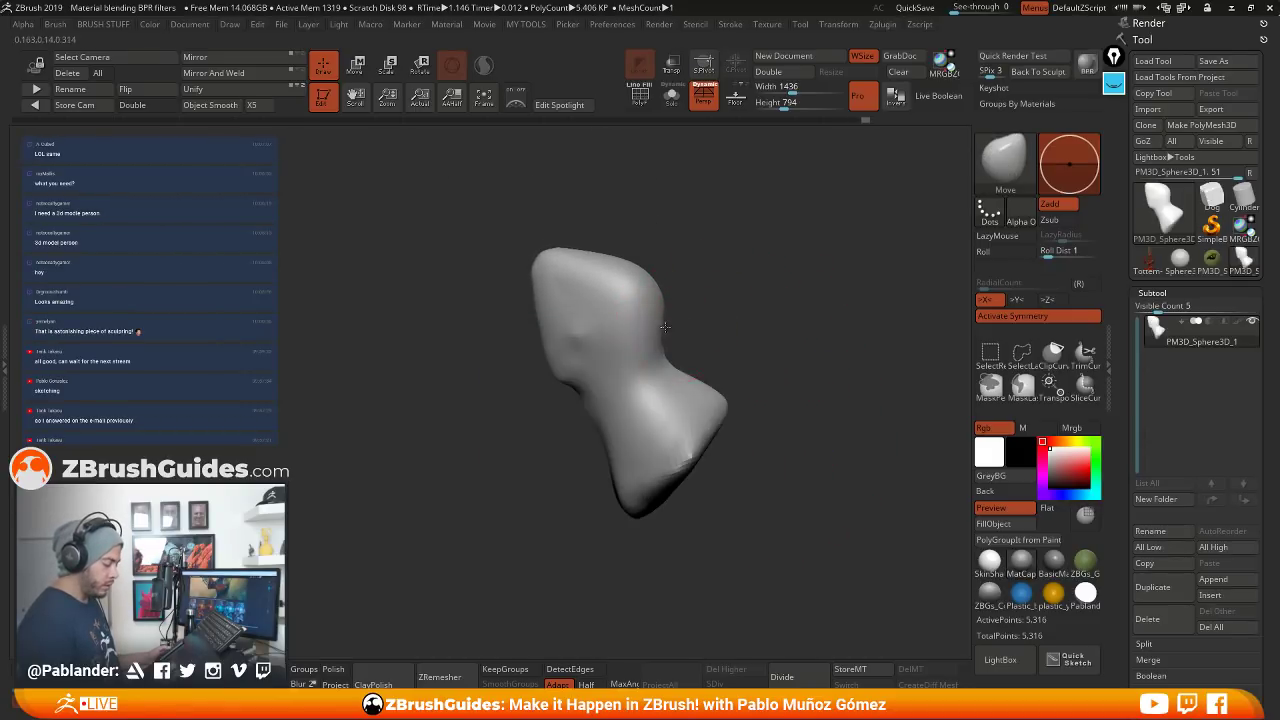
{"action": "mouse_move", "coordinate": [641, 271]}
{"action": "left_mouse_down"}
{"action": "mouse_move", "coordinate": [651, 251]}
{"action": "mouse_move", "coordinate": [662, 330]}
{"action": "left_mouse_up"}
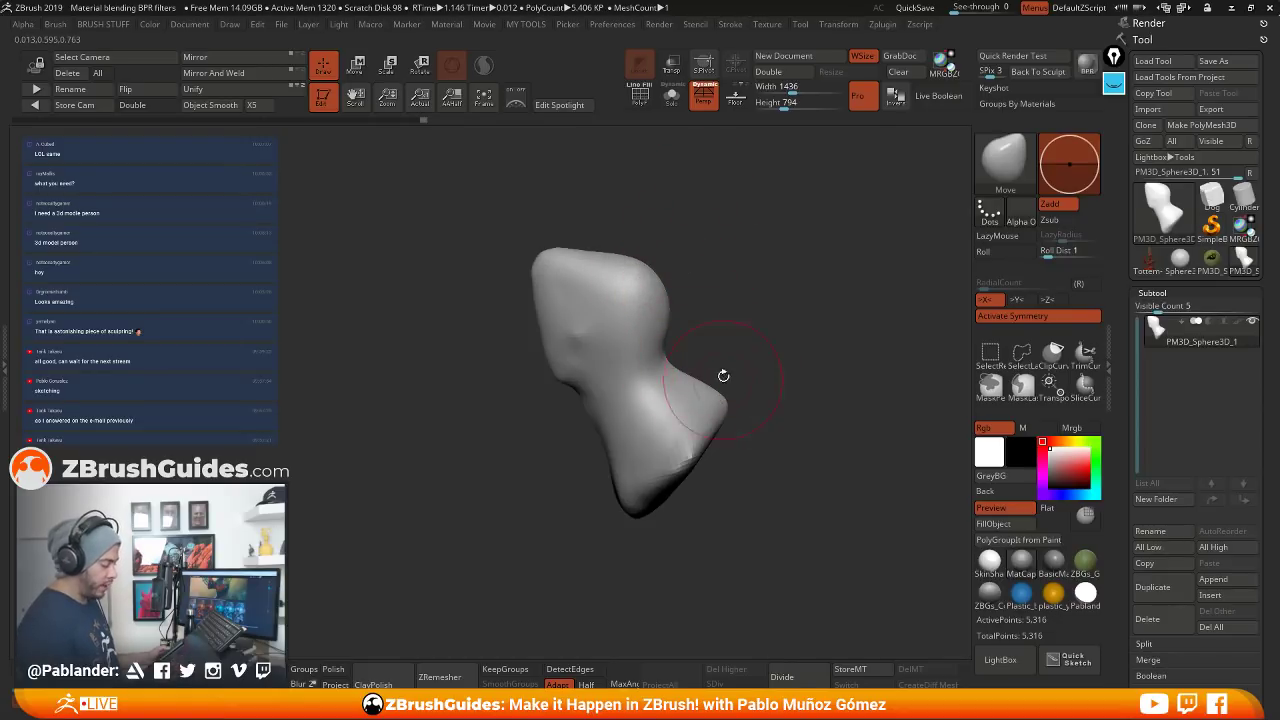
{"action": "left_click_drag", "start_coordinate": [724, 375], "coordinate": [751, 374], "text": "shift"}
{"action": "left_click", "coordinate": [706, 97]}
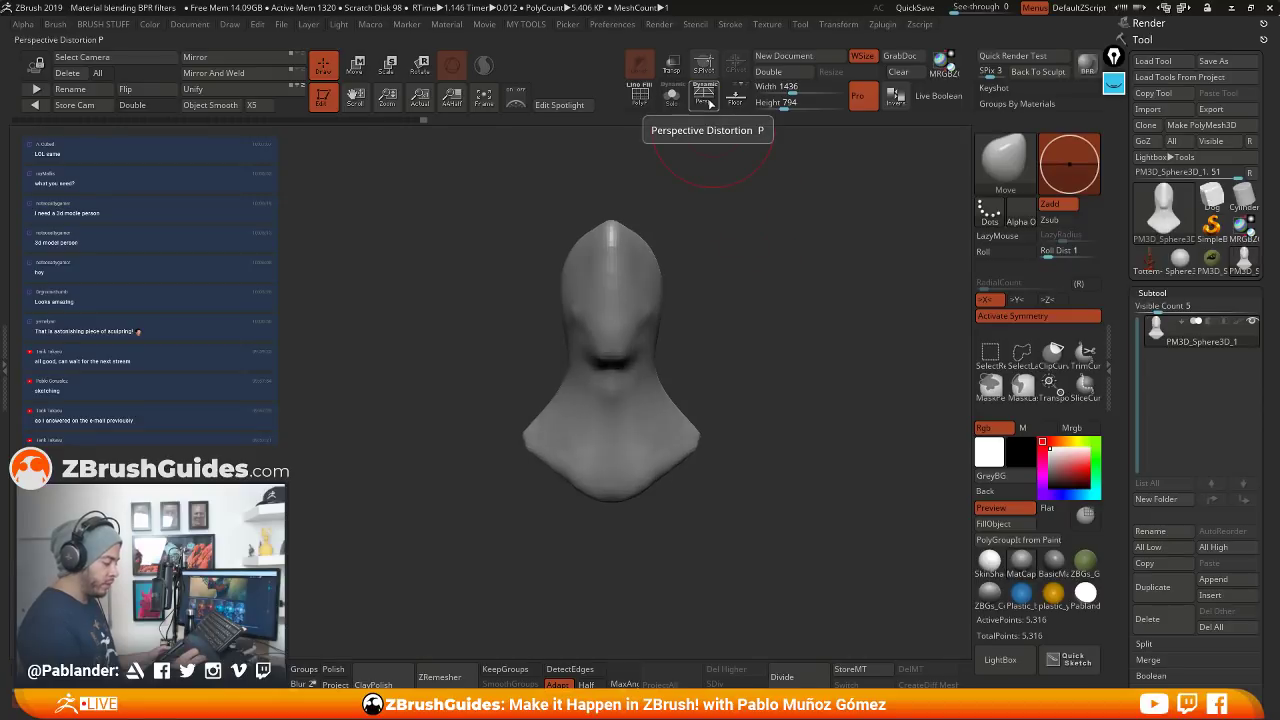
{"action": "left_click", "coordinate": [706, 98]}
Shape the sides of the head, the jaw and the neck-to-shoulder transition with the Move brush
{"action": "mouse_move", "coordinate": [629, 355]}
{"action": "left_mouse_down"}
{"action": "mouse_move", "coordinate": [737, 314]}
{"action": "mouse_move", "coordinate": [581, 291]}
{"action": "left_mouse_up"}
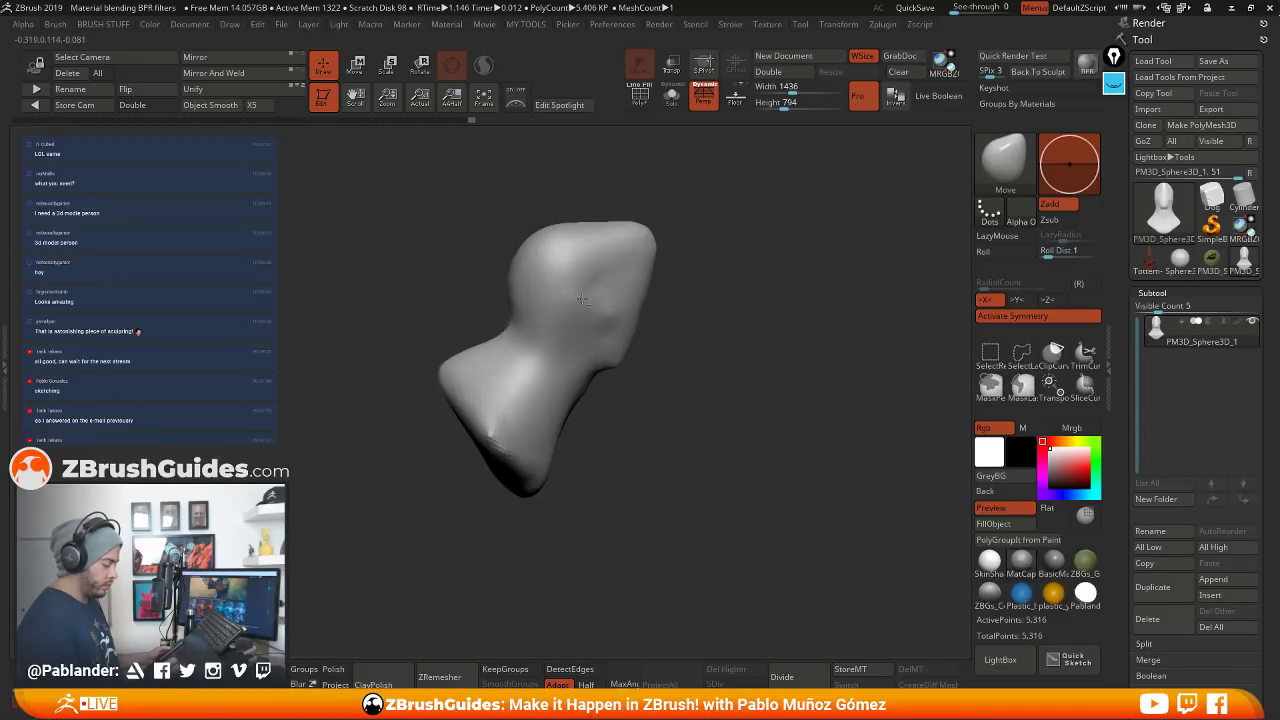
{"action": "mouse_move", "coordinate": [694, 317]}
{"action": "left_mouse_down"}
{"action": "mouse_move", "coordinate": [683, 349]}
{"action": "mouse_move", "coordinate": [590, 310]}
{"action": "left_mouse_up"}
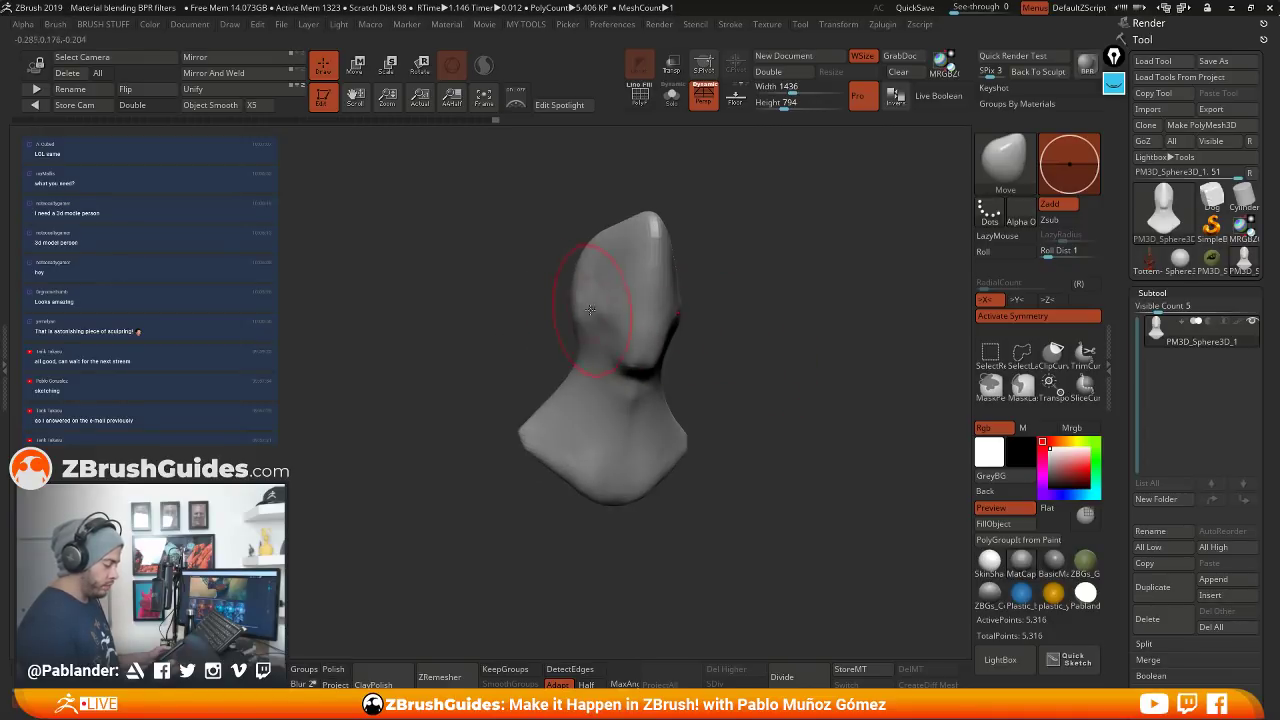
{"action": "left_click_drag", "start_coordinate": [700, 337], "coordinate": [671, 392]}
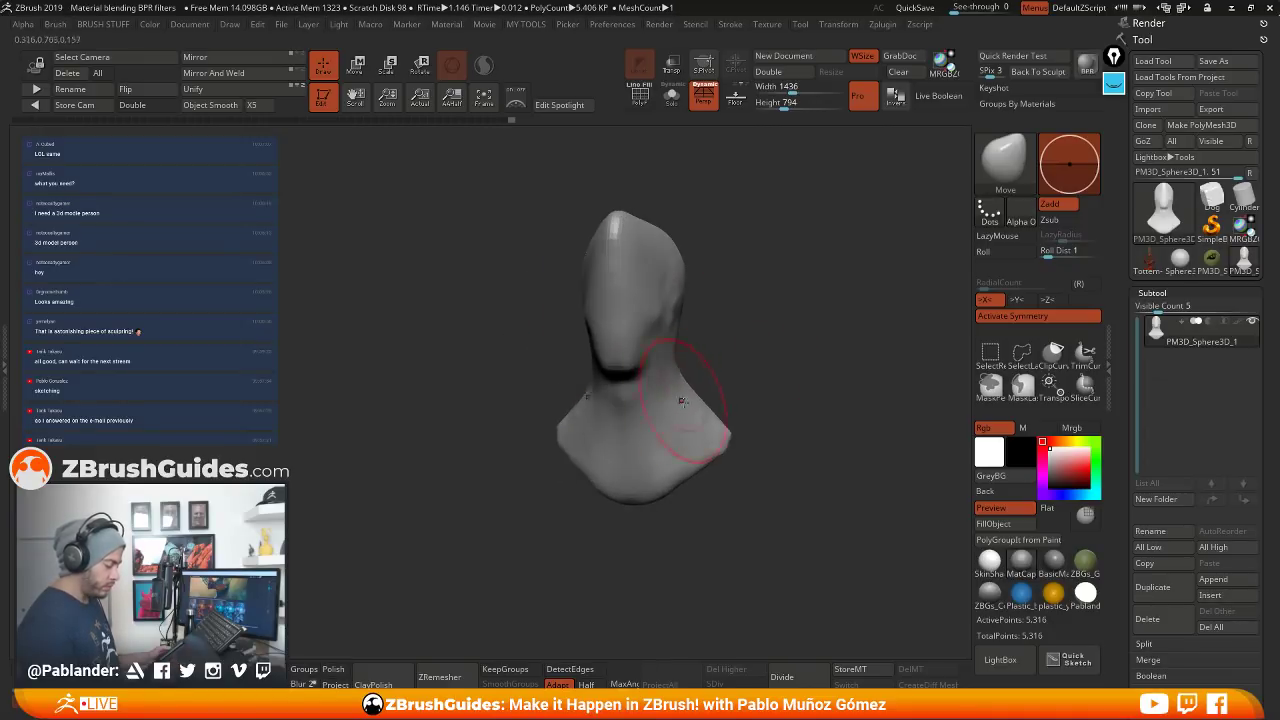
{"action": "mouse_move", "coordinate": [653, 443]}
{"action": "left_mouse_down"}
{"action": "mouse_move", "coordinate": [701, 394]}
{"action": "mouse_move", "coordinate": [643, 455]}
{"action": "mouse_move", "coordinate": [620, 436]}
{"action": "mouse_move", "coordinate": [713, 270]}
{"action": "left_mouse_up"}
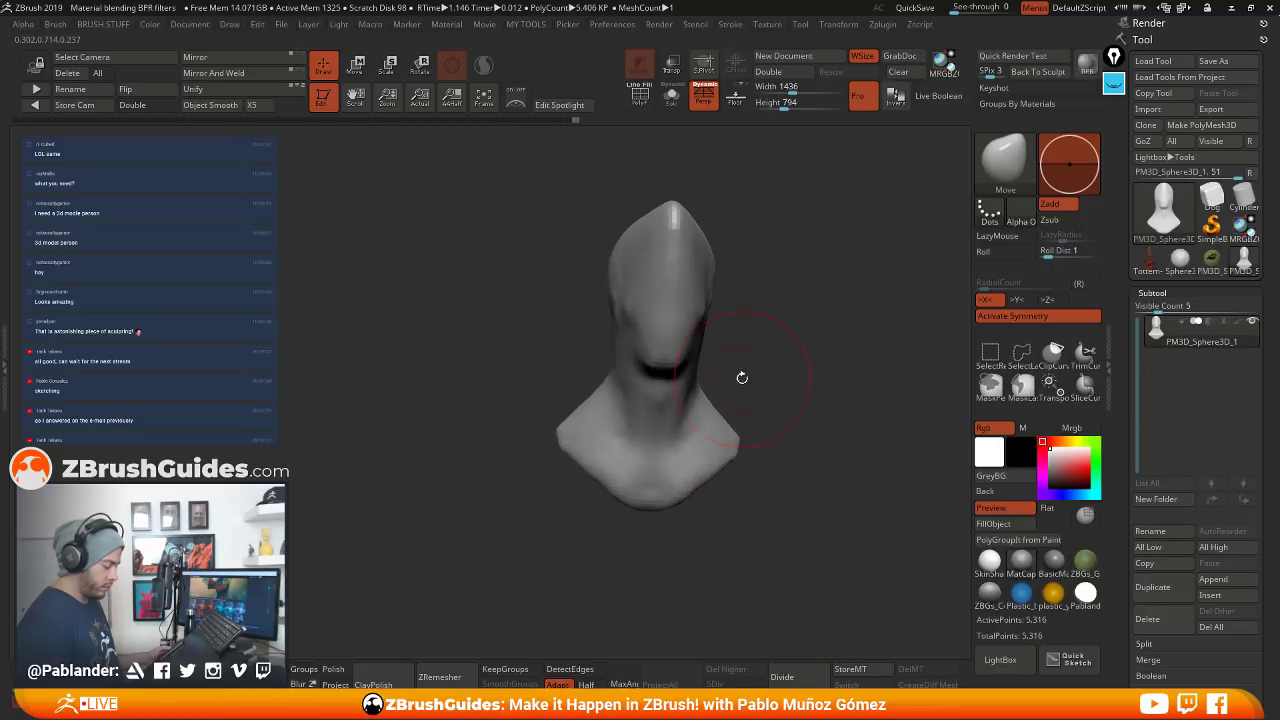
{"action": "left_click_drag", "start_coordinate": [743, 374], "coordinate": [663, 437]}
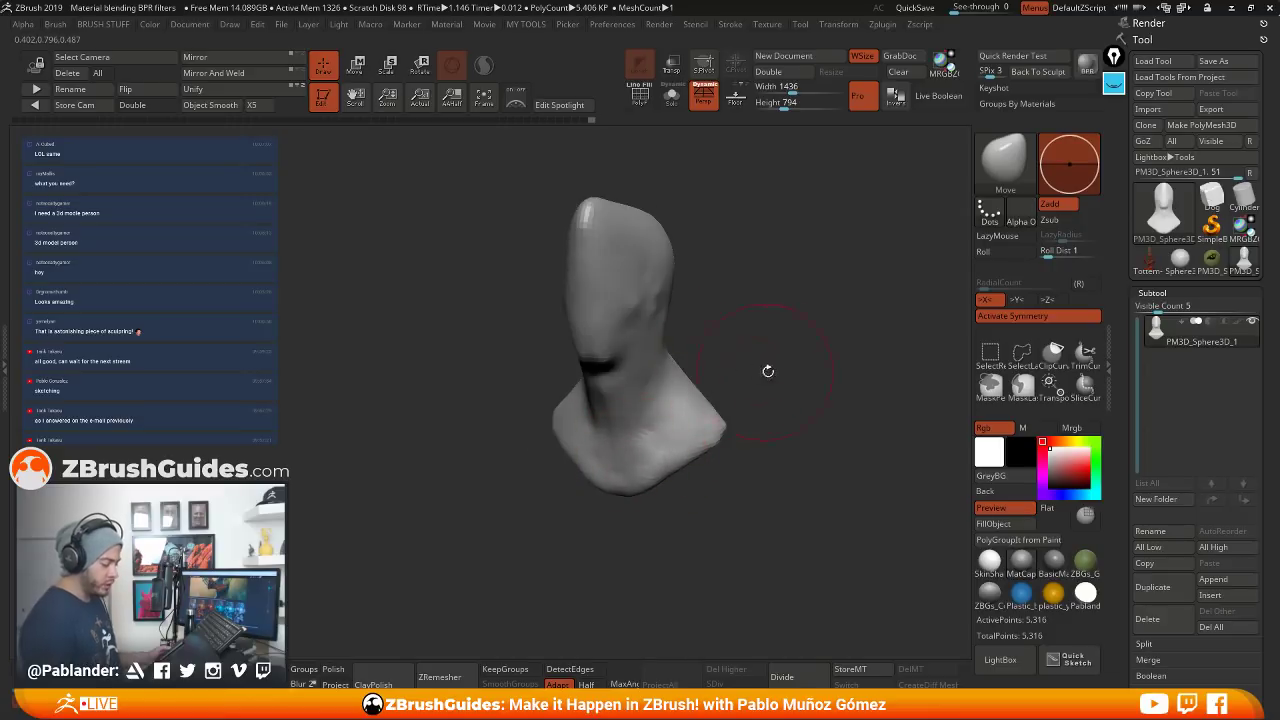
Fill out the shoulder and chest and define the side of the neck and face with the Move brush
{"action": "mouse_move", "coordinate": [768, 371]}
{"action": "left_mouse_down"}
{"action": "mouse_move", "coordinate": [720, 390]}
{"action": "mouse_move", "coordinate": [756, 382]}
{"action": "mouse_move", "coordinate": [740, 363]}
{"action": "mouse_move", "coordinate": [823, 367]}
{"action": "mouse_move", "coordinate": [846, 396]}
{"action": "left_mouse_up"}
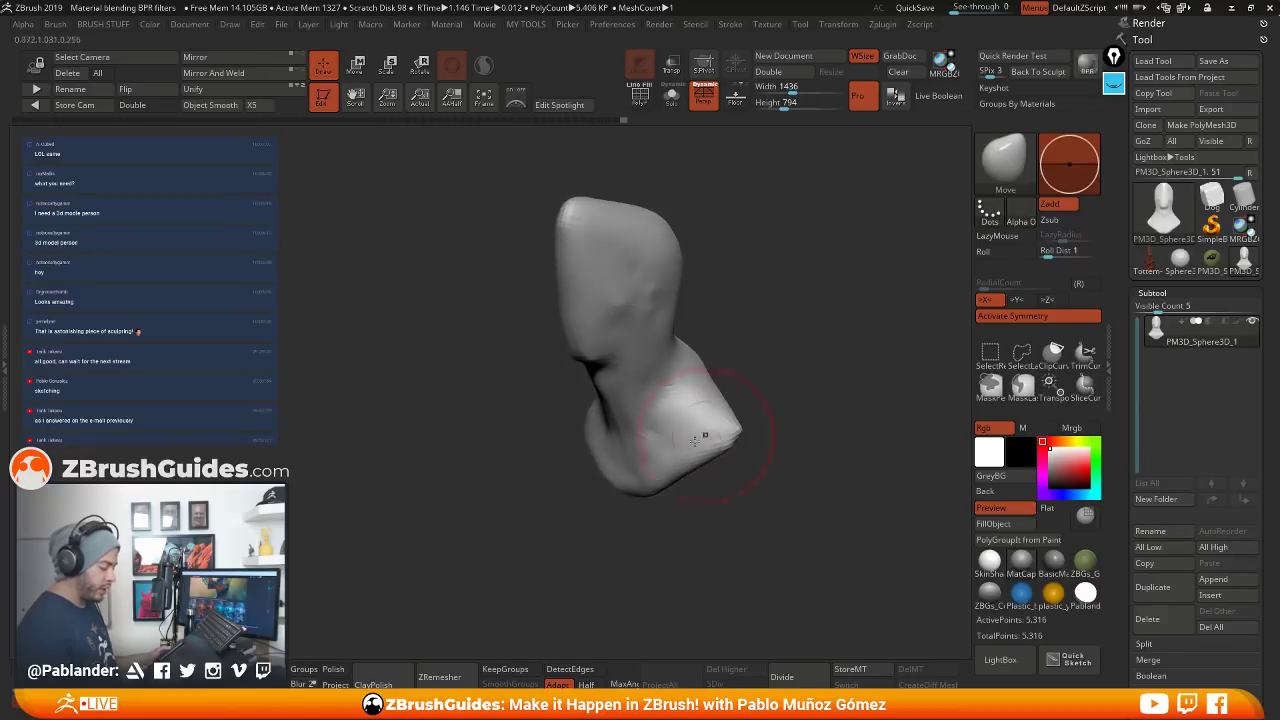
{"action": "mouse_move", "coordinate": [733, 309]}
{"action": "left_mouse_down"}
{"action": "mouse_move", "coordinate": [786, 418]}
{"action": "mouse_move", "coordinate": [729, 434]}
{"action": "mouse_move", "coordinate": [672, 500]}
{"action": "mouse_move", "coordinate": [688, 507]}
{"action": "left_mouse_up"}
{"action": "mouse_move", "coordinate": [609, 510]}
{"action": "left_mouse_down"}
{"action": "mouse_move", "coordinate": [703, 528]}
{"action": "mouse_move", "coordinate": [606, 491]}
{"action": "mouse_move", "coordinate": [740, 443]}
{"action": "mouse_move", "coordinate": [700, 349]}
{"action": "mouse_move", "coordinate": [774, 318]}
{"action": "mouse_move", "coordinate": [797, 343]}
{"action": "mouse_move", "coordinate": [817, 311]}
{"action": "mouse_move", "coordinate": [821, 334]}
{"action": "mouse_move", "coordinate": [821, 319]}
{"action": "left_mouse_up"}
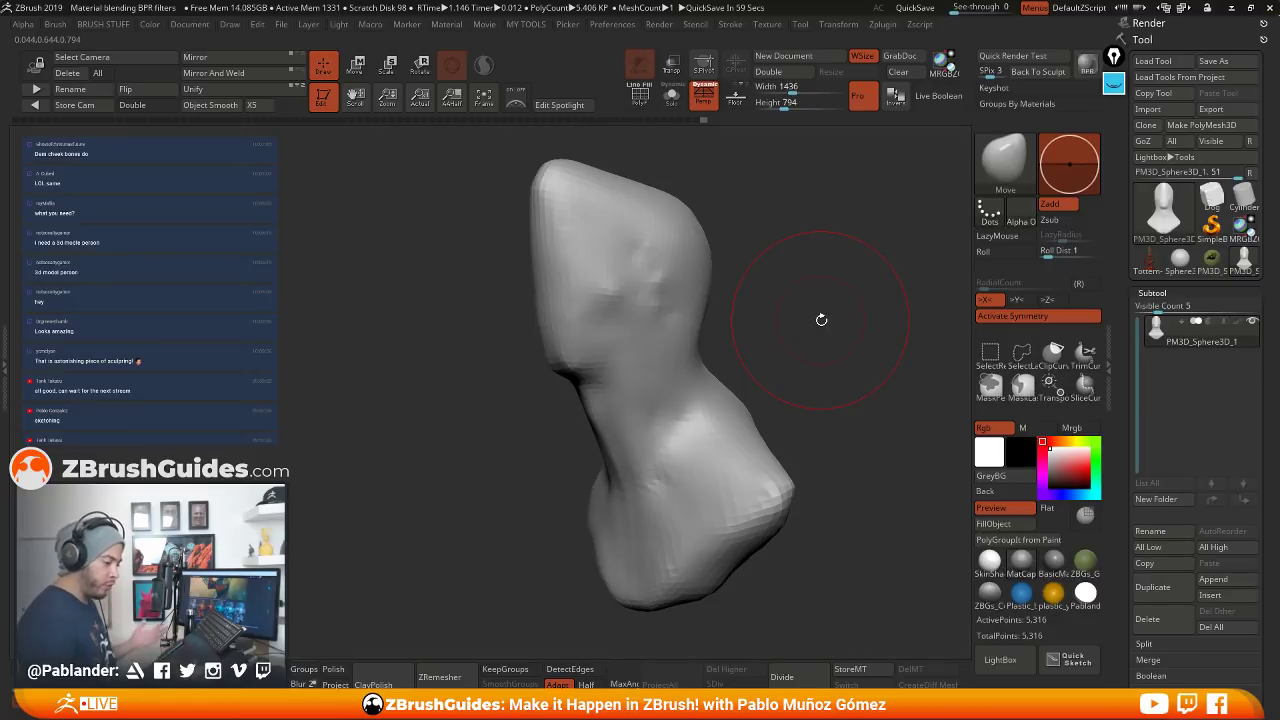
Show the annotation toolbar, clear the old drawings, circle the Move brush in yellow and write "accu" beside it
{"action": "left_click", "coordinate": [1113, 83]}
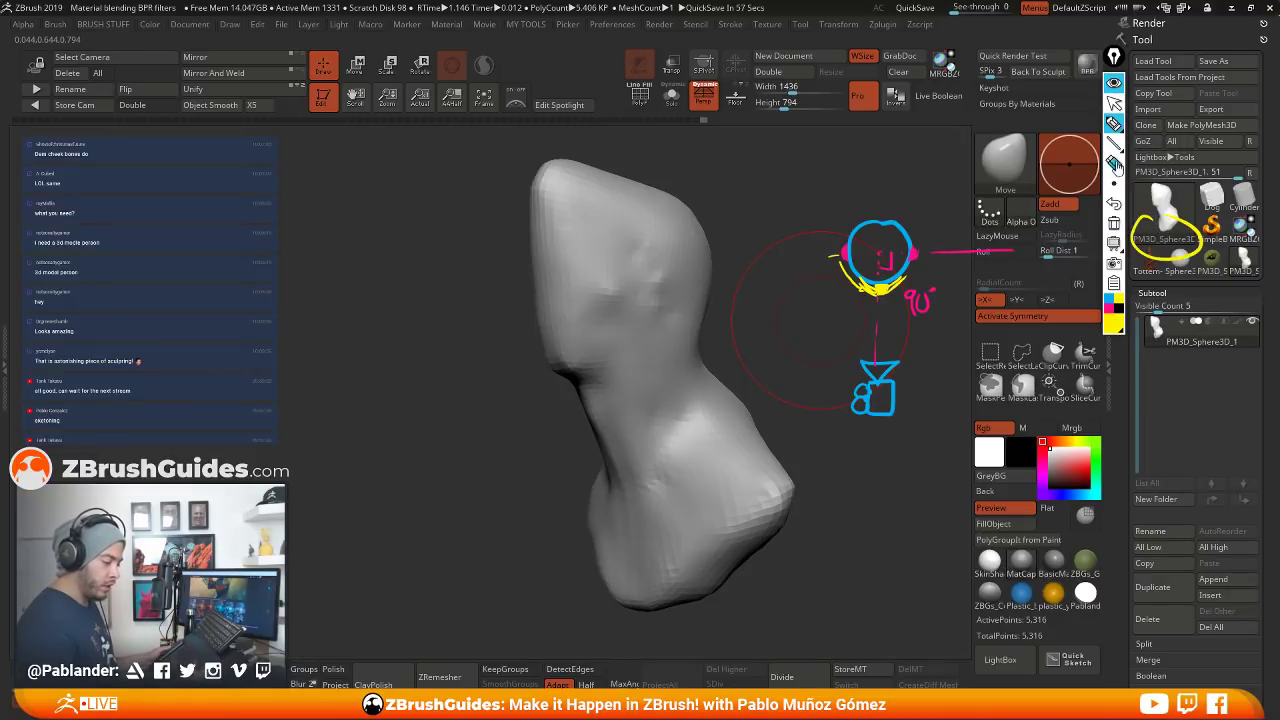
{"action": "left_click", "coordinate": [1113, 104]}
{"action": "left_click", "coordinate": [1113, 223]}
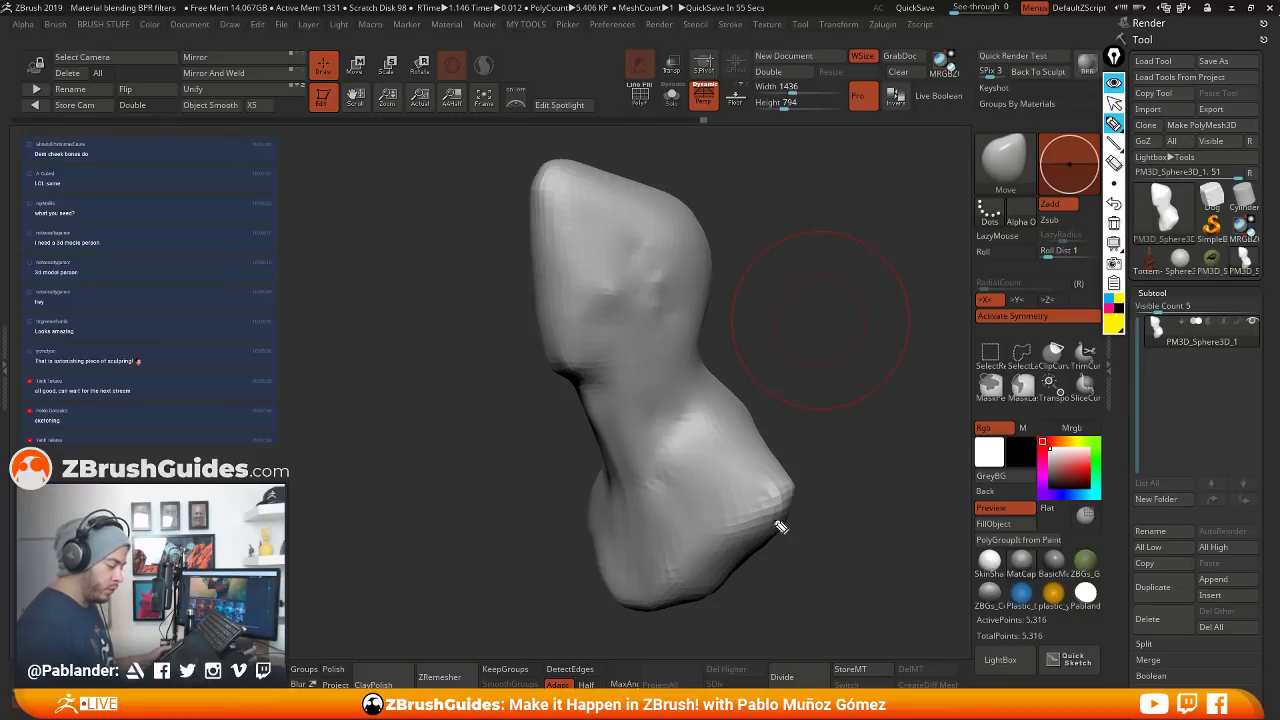
{"action": "mouse_move", "coordinate": [1028, 132]}
{"action": "left_mouse_down"}
{"action": "mouse_move", "coordinate": [966, 185]}
{"action": "mouse_move", "coordinate": [1036, 134]}
{"action": "left_mouse_up"}
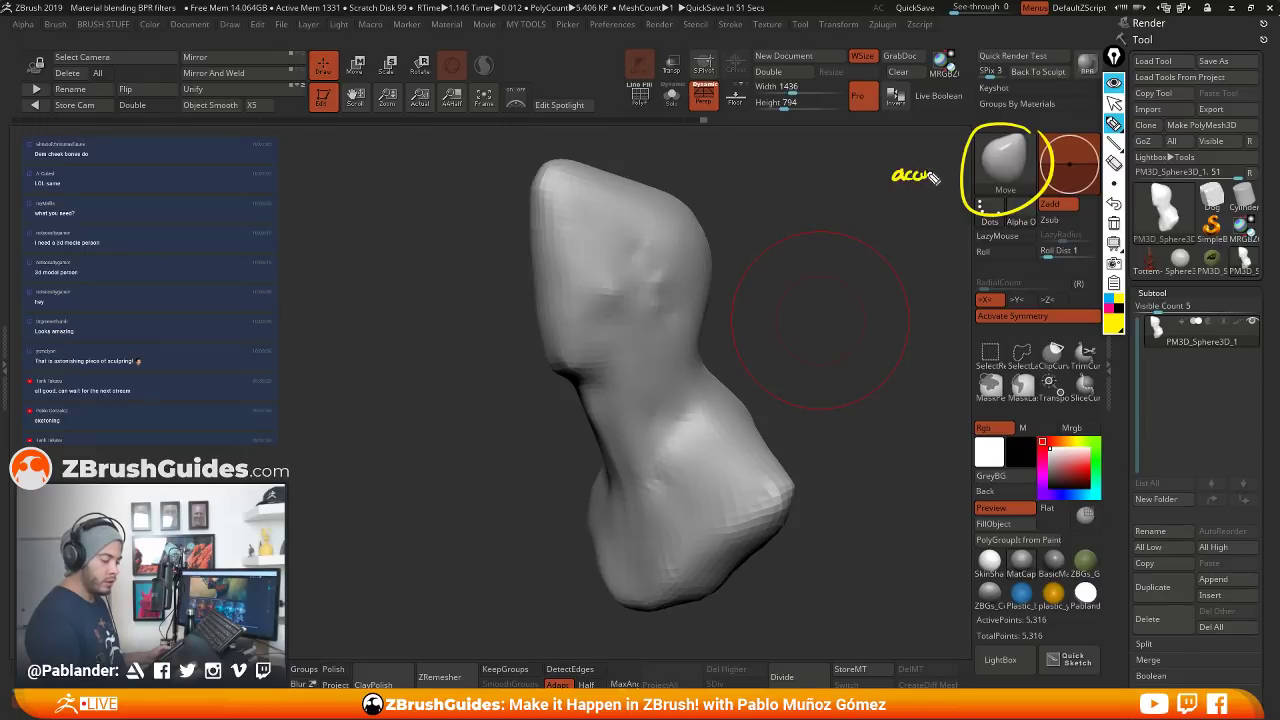
{"action": "left_click_drag", "start_coordinate": [932, 177], "coordinate": [932, 183]}
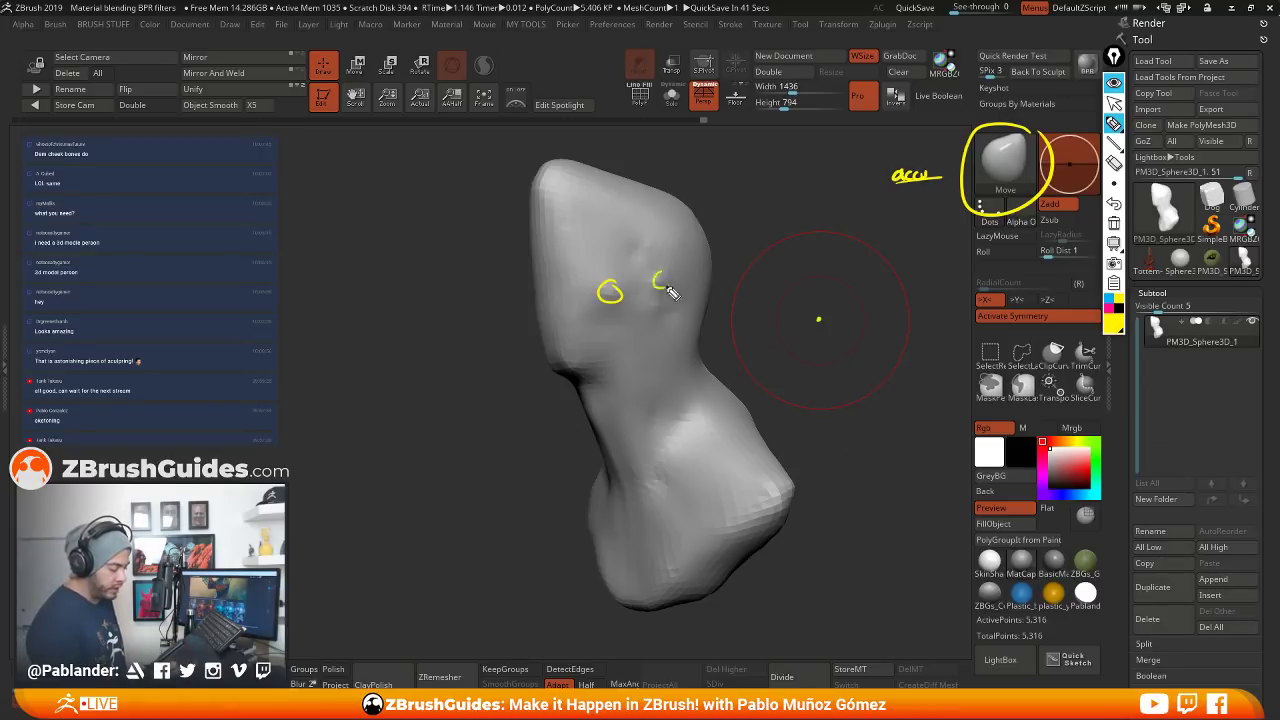
Circle the uneven spots on the head, neck and chest in yellow, then clear the annotations
{"action": "left_click_drag", "start_coordinate": [667, 287], "coordinate": [660, 272]}
{"action": "left_click_drag", "start_coordinate": [631, 252], "coordinate": [627, 263]}
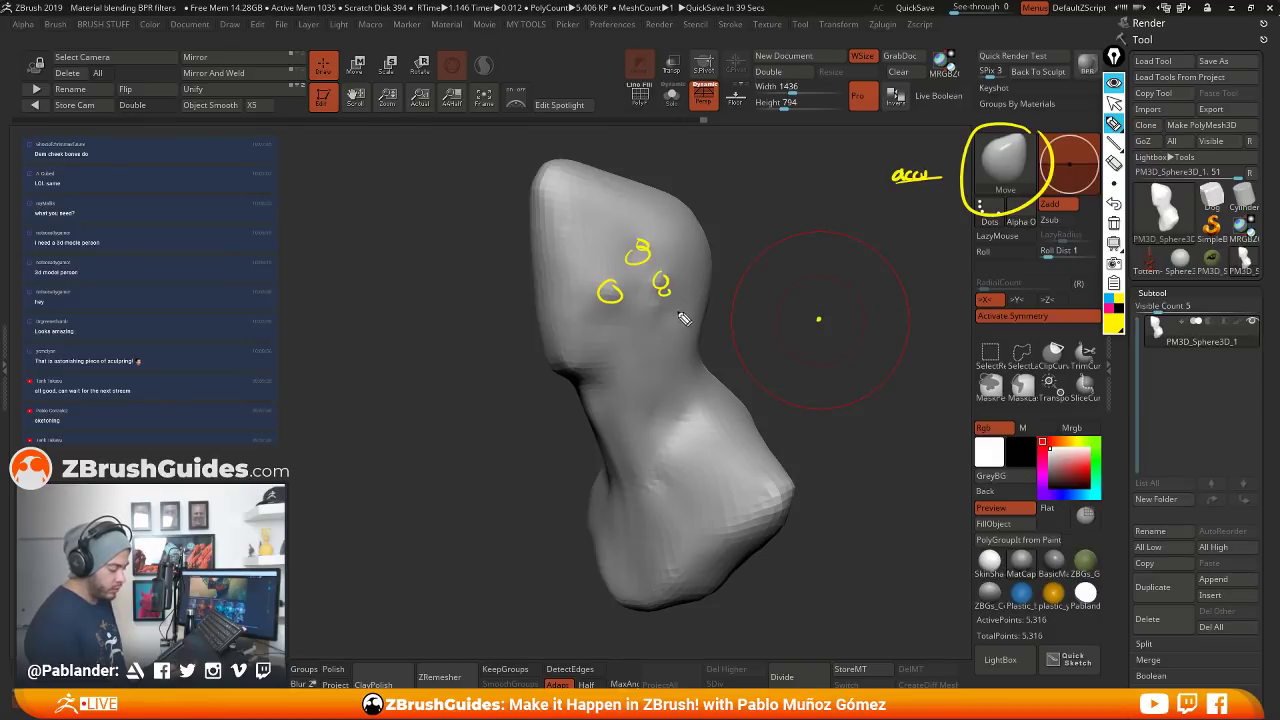
{"action": "left_click_drag", "start_coordinate": [677, 304], "coordinate": [669, 313]}
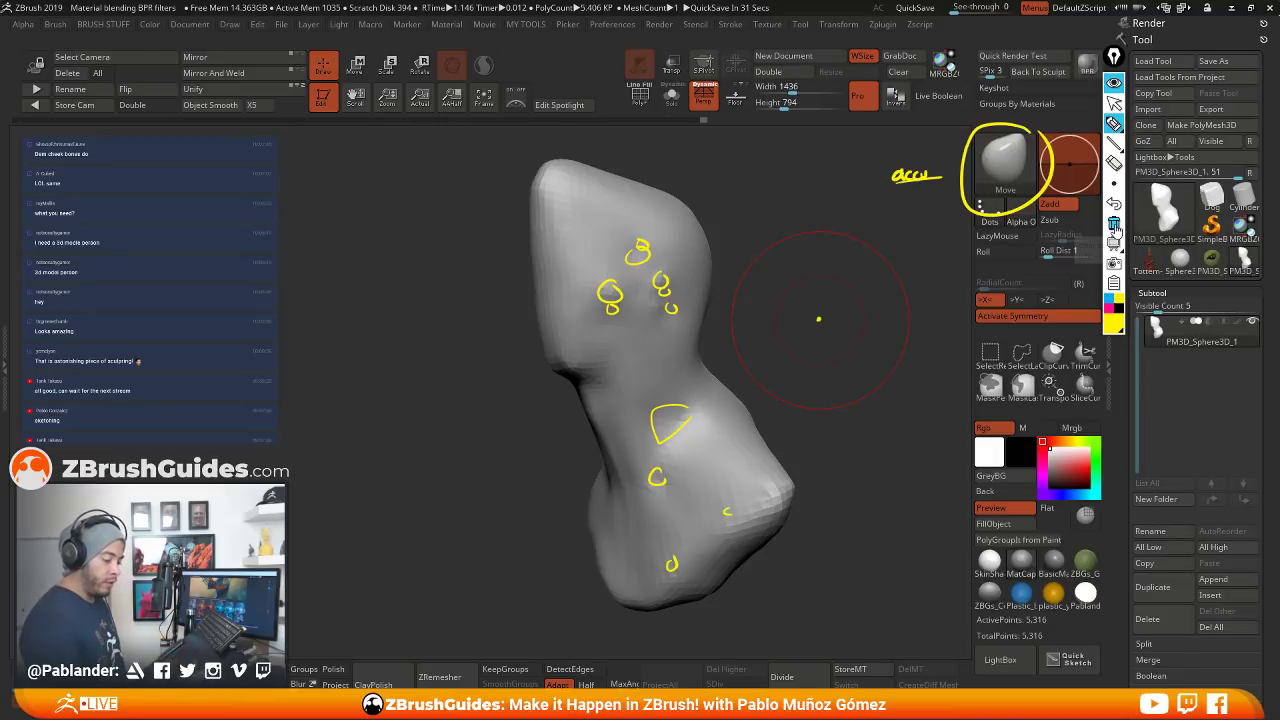
{"action": "left_click", "coordinate": [1113, 222]}
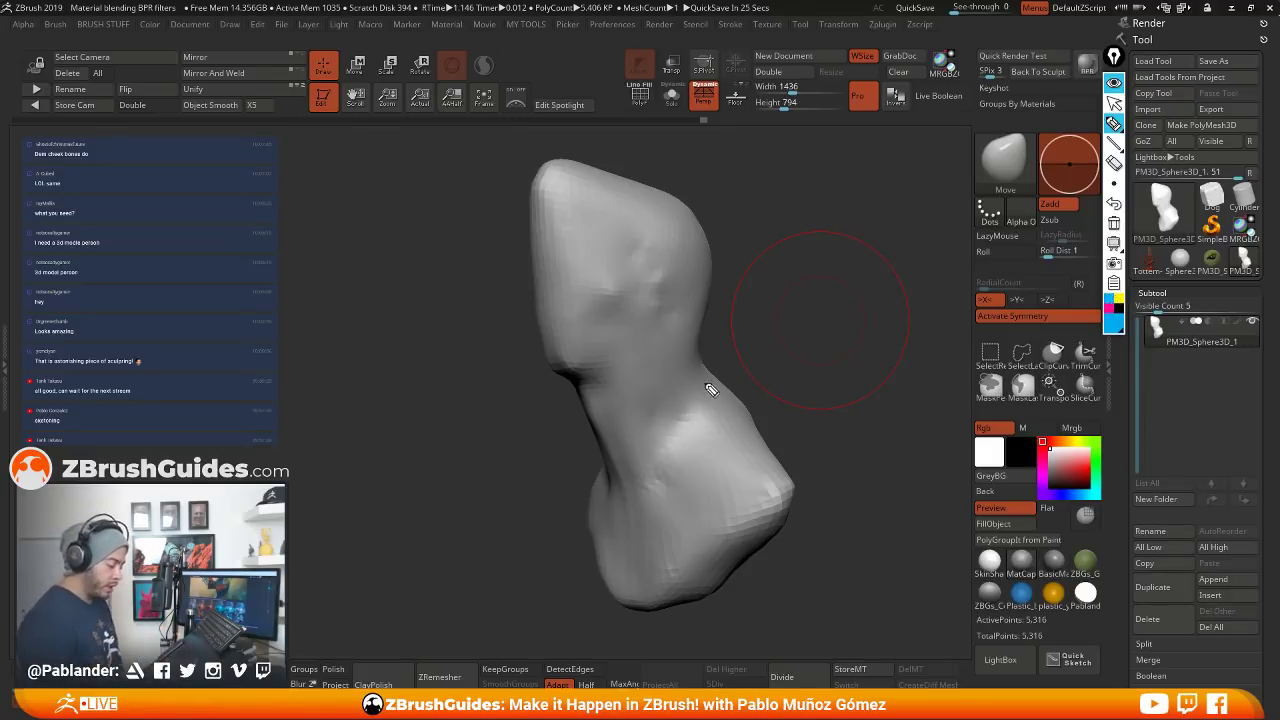
Sketch blue guide lines over the neck muscles, the underside of the jaw and the features on the side of the head
{"action": "mouse_move", "coordinate": [684, 432]}
{"action": "left_mouse_down"}
{"action": "mouse_move", "coordinate": [700, 366]}
{"action": "mouse_move", "coordinate": [656, 530]}
{"action": "left_mouse_up"}
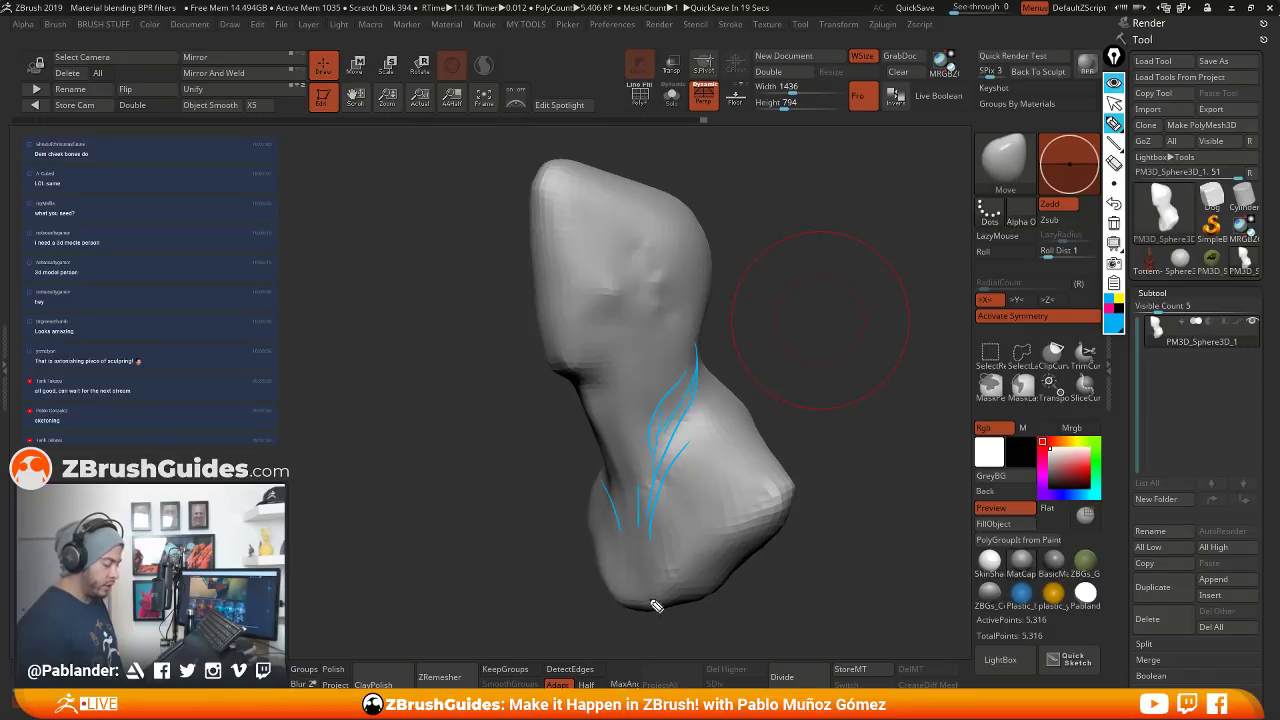
{"action": "left_click_drag", "start_coordinate": [563, 382], "coordinate": [638, 394]}
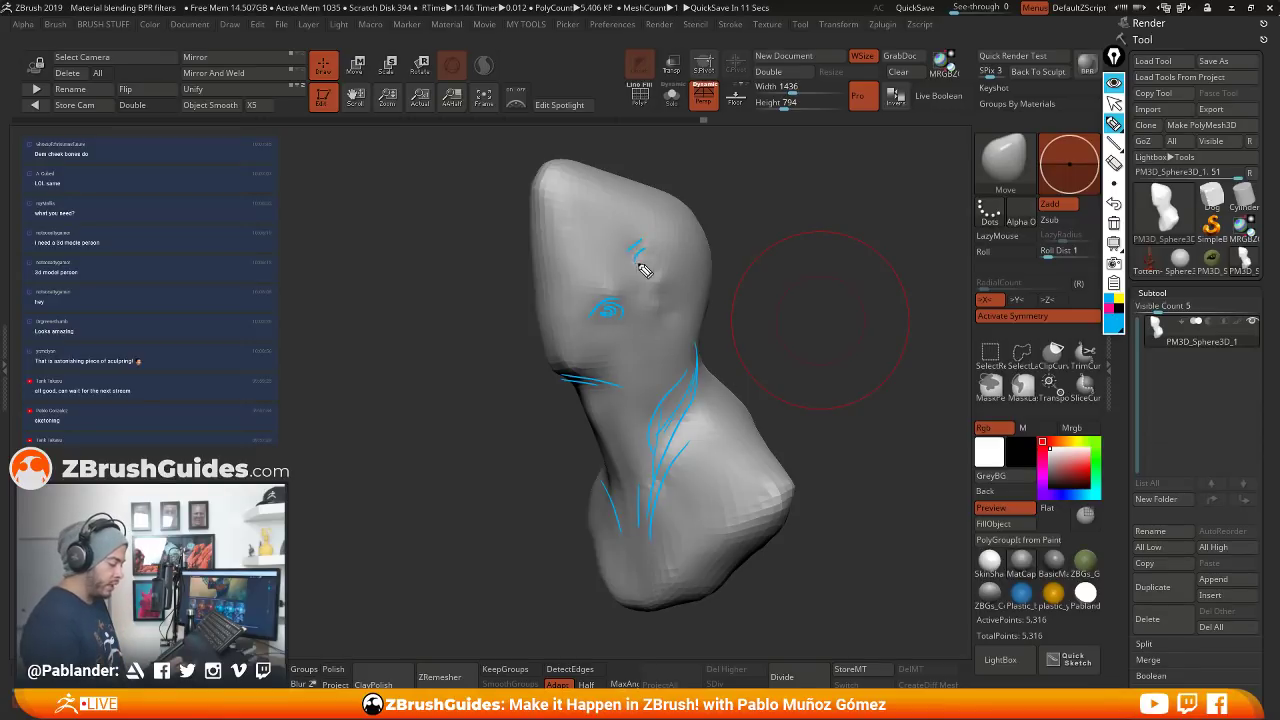
{"action": "left_click_drag", "start_coordinate": [635, 251], "coordinate": [651, 272]}
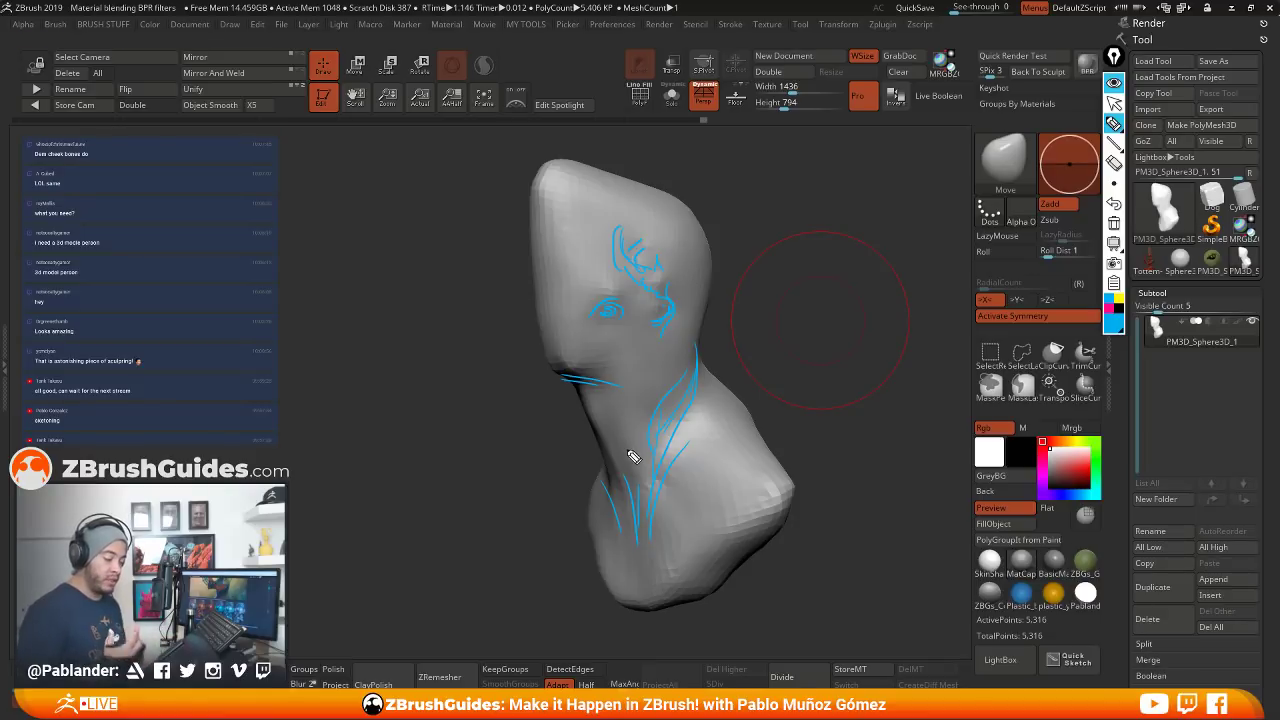
Hide the annotations, re-DynaMesh the bust and stretch the top of the head into a tall form with the Move brush
{"action": "left_click", "coordinate": [1114, 104]}
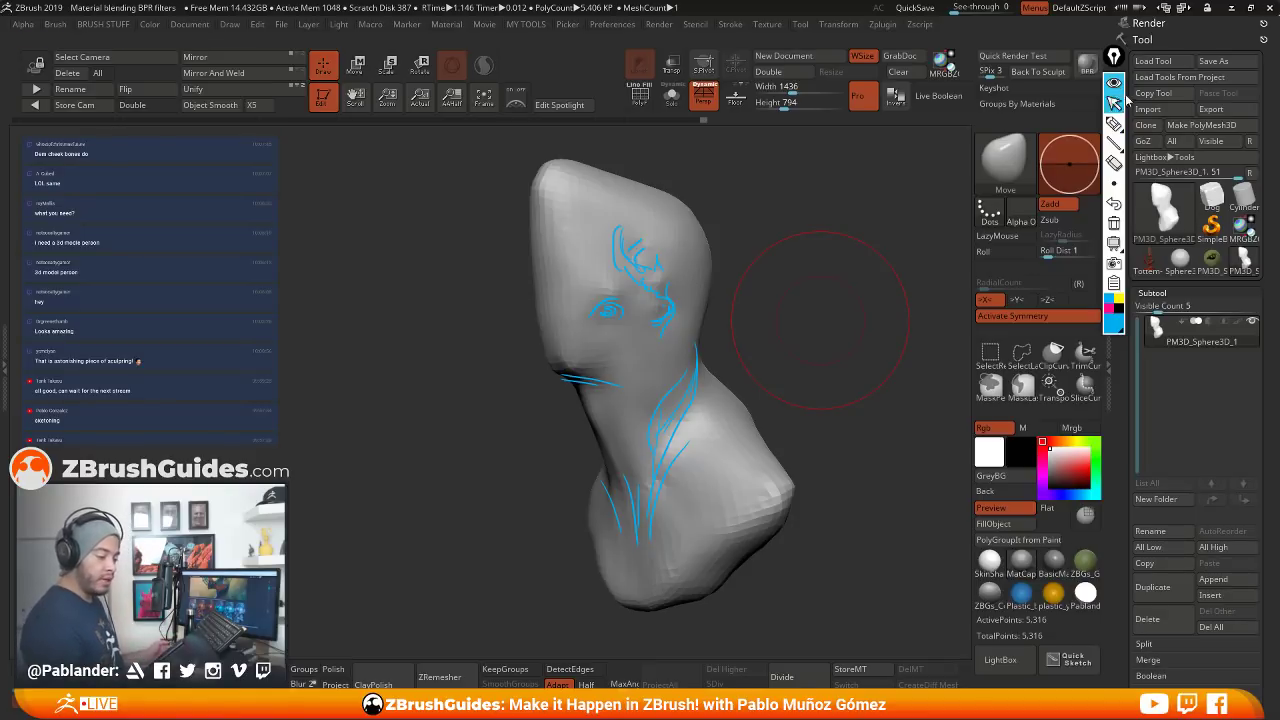
{"action": "left_click", "coordinate": [1114, 84]}
{"action": "mouse_move", "coordinate": [821, 323]}
{"action": "left_mouse_down"}
{"action": "mouse_move", "coordinate": [800, 357]}
{"action": "mouse_move", "coordinate": [840, 363]}
{"action": "mouse_move", "coordinate": [818, 351]}
{"action": "mouse_move", "coordinate": [869, 406]}
{"action": "mouse_move", "coordinate": [707, 271]}
{"action": "mouse_move", "coordinate": [704, 248]}
{"action": "mouse_move", "coordinate": [778, 290]}
{"action": "mouse_move", "coordinate": [831, 283]}
{"action": "mouse_move", "coordinate": [803, 283]}
{"action": "mouse_move", "coordinate": [820, 274]}
{"action": "mouse_move", "coordinate": [822, 351]}
{"action": "left_mouse_up"}
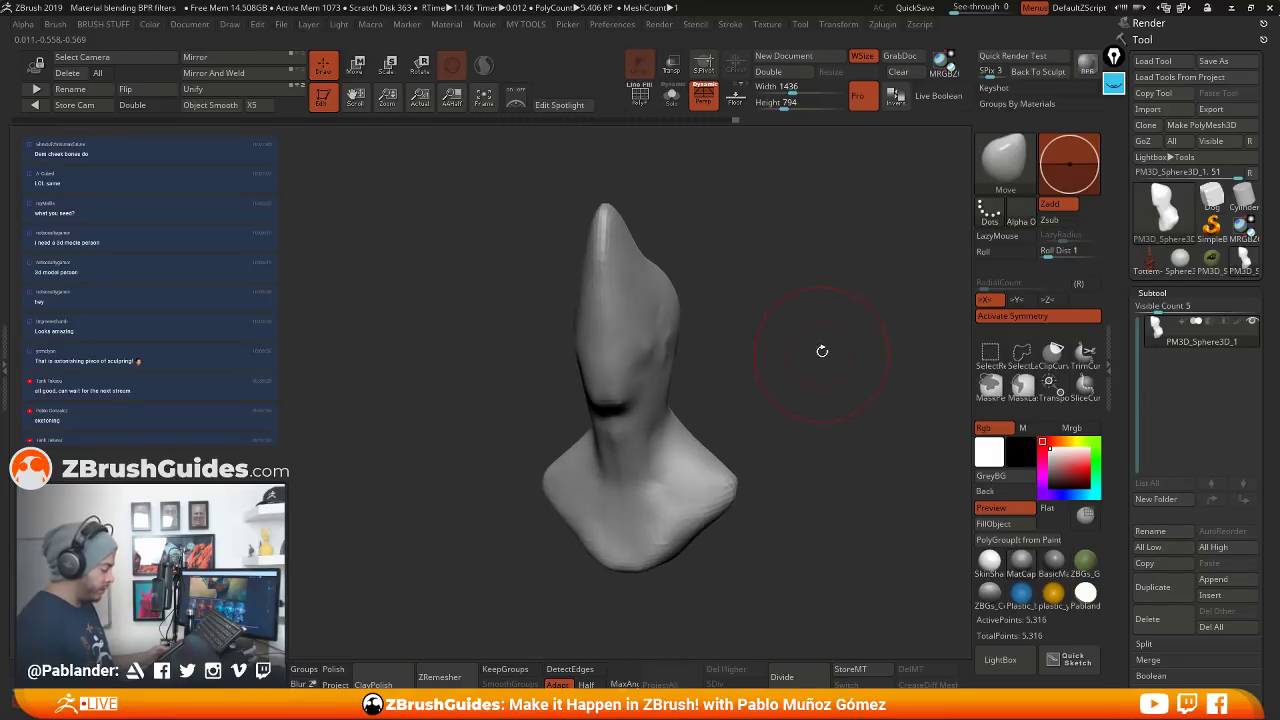
{"action": "left_click_drag", "start_coordinate": [782, 280], "coordinate": [813, 382], "text": "ctrl"}
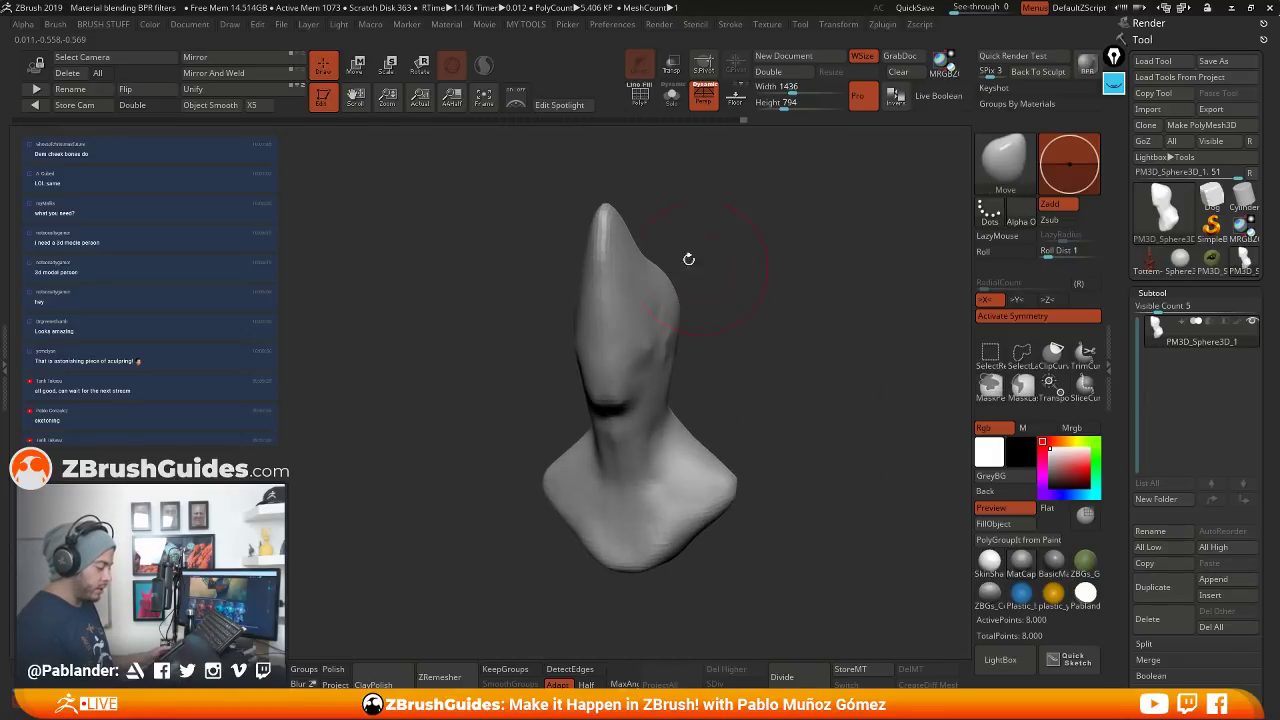
{"action": "mouse_move", "coordinate": [618, 210]}
{"action": "left_mouse_down"}
{"action": "mouse_move", "coordinate": [622, 222]}
{"action": "mouse_move", "coordinate": [706, 222]}
{"action": "mouse_move", "coordinate": [720, 251]}
{"action": "mouse_move", "coordinate": [658, 430]}
{"action": "left_mouse_up"}
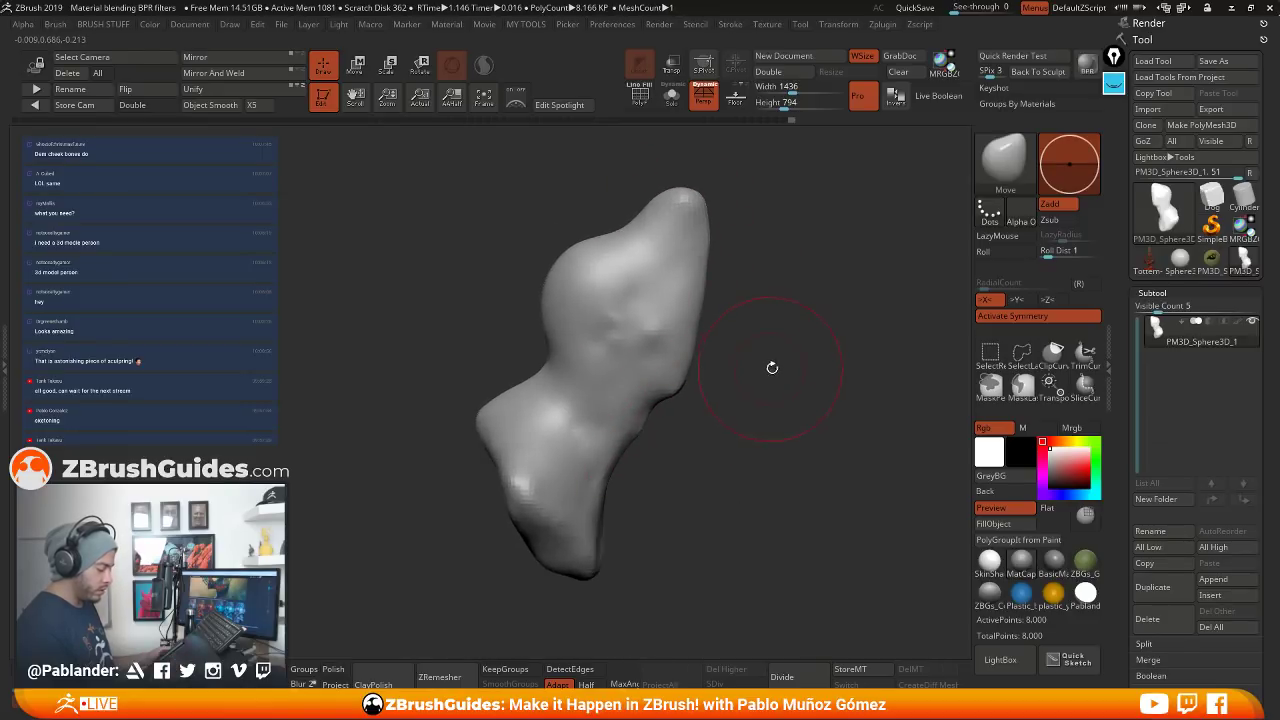
{"action": "key", "text": "space"}
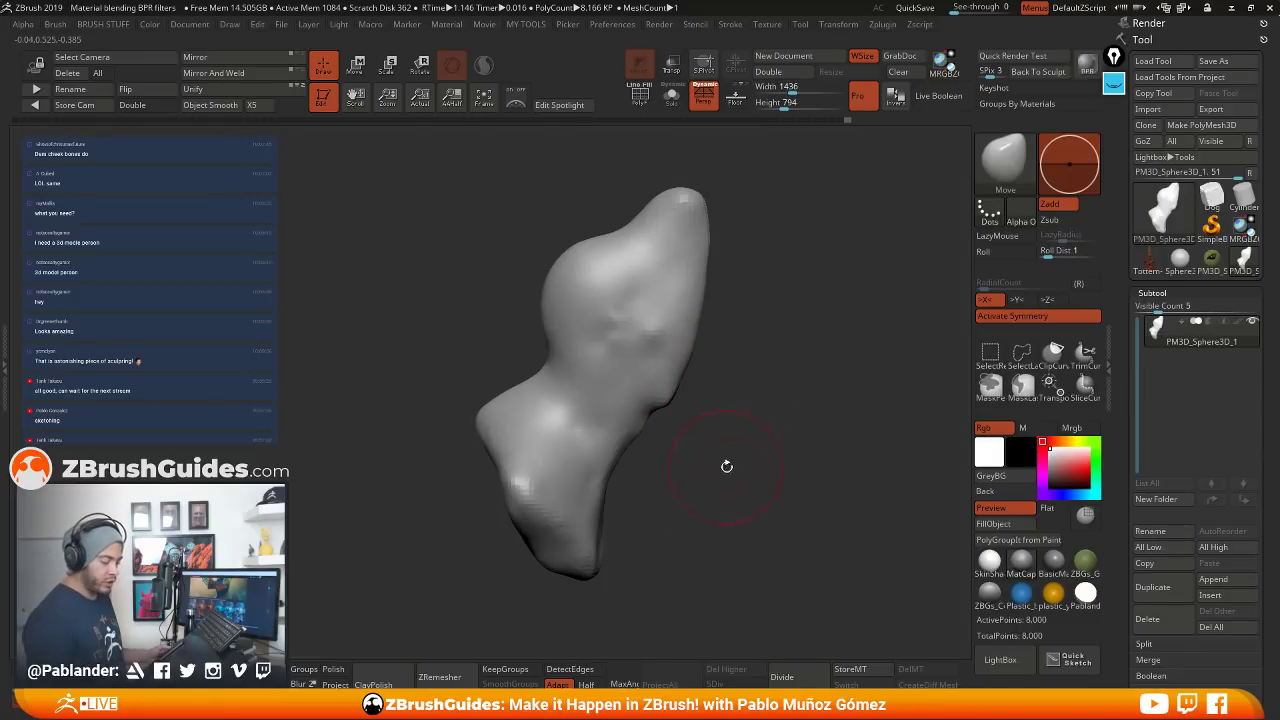
{"action": "left_click_drag", "start_coordinate": [695, 211], "coordinate": [707, 216]}
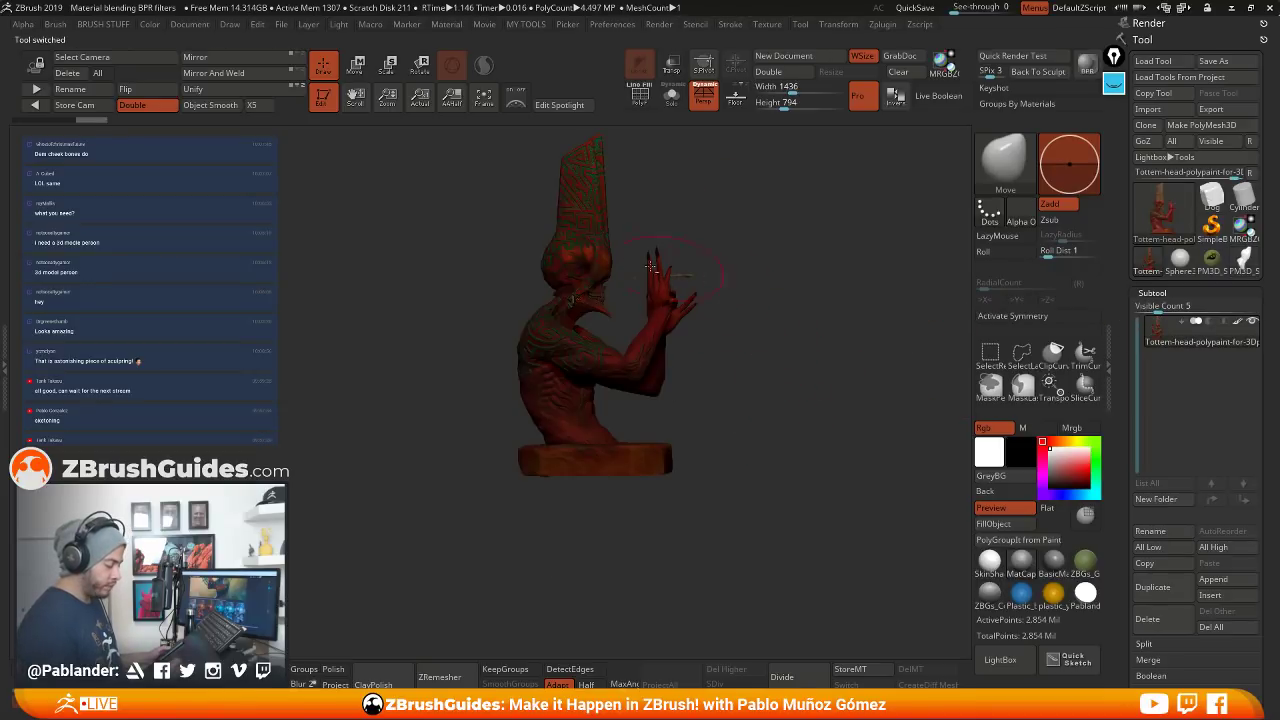
Switch to the finished Tottem-head-polypaint sculpture, apply the SkinShade material and frame its head from the side
{"action": "right_click_drag", "start_coordinate": [650, 266], "coordinate": [935, 277], "text": "ctrl"}
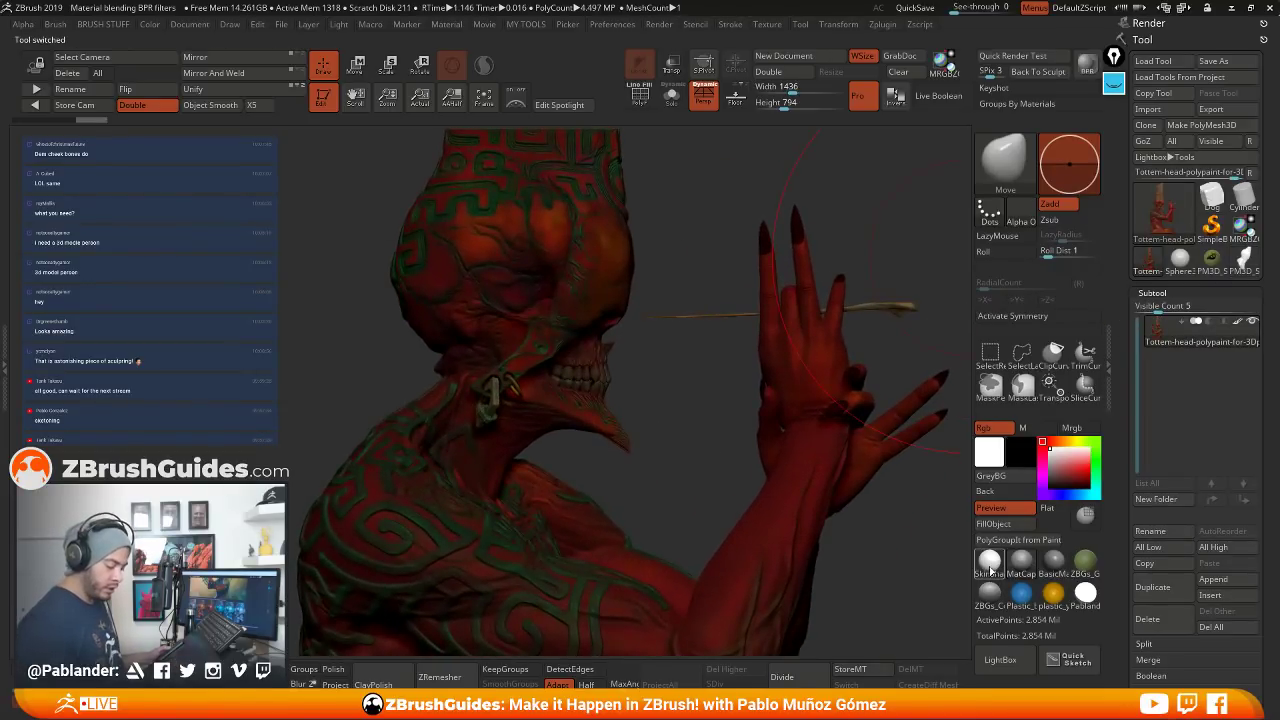
{"action": "left_click", "coordinate": [990, 562]}
{"action": "mouse_move", "coordinate": [846, 183]}
{"action": "left_mouse_down"}
{"action": "mouse_move", "coordinate": [903, 185]}
{"action": "mouse_move", "coordinate": [907, 208]}
{"action": "left_mouse_up"}
Clear the old drawings and outline the sculpture's round skull and pointed jaw with yellow annotation lines
{"action": "left_click", "coordinate": [1114, 84]}
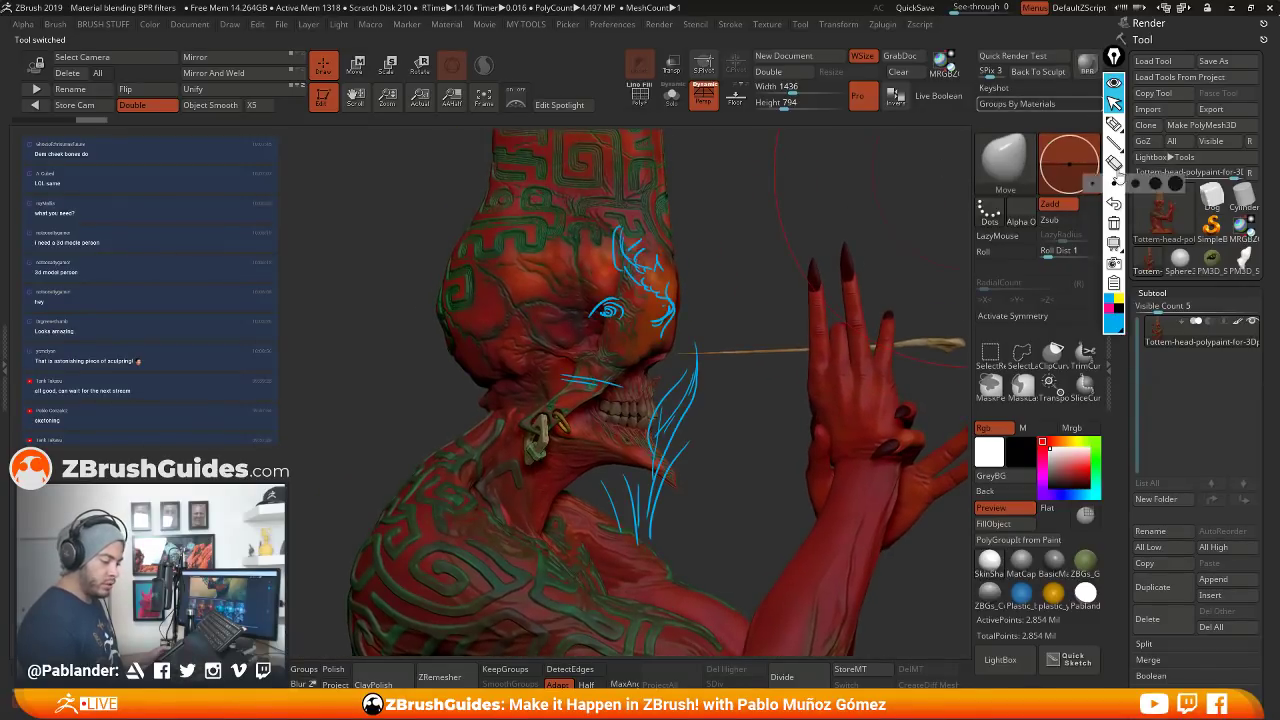
{"action": "left_click", "coordinate": [1114, 222]}
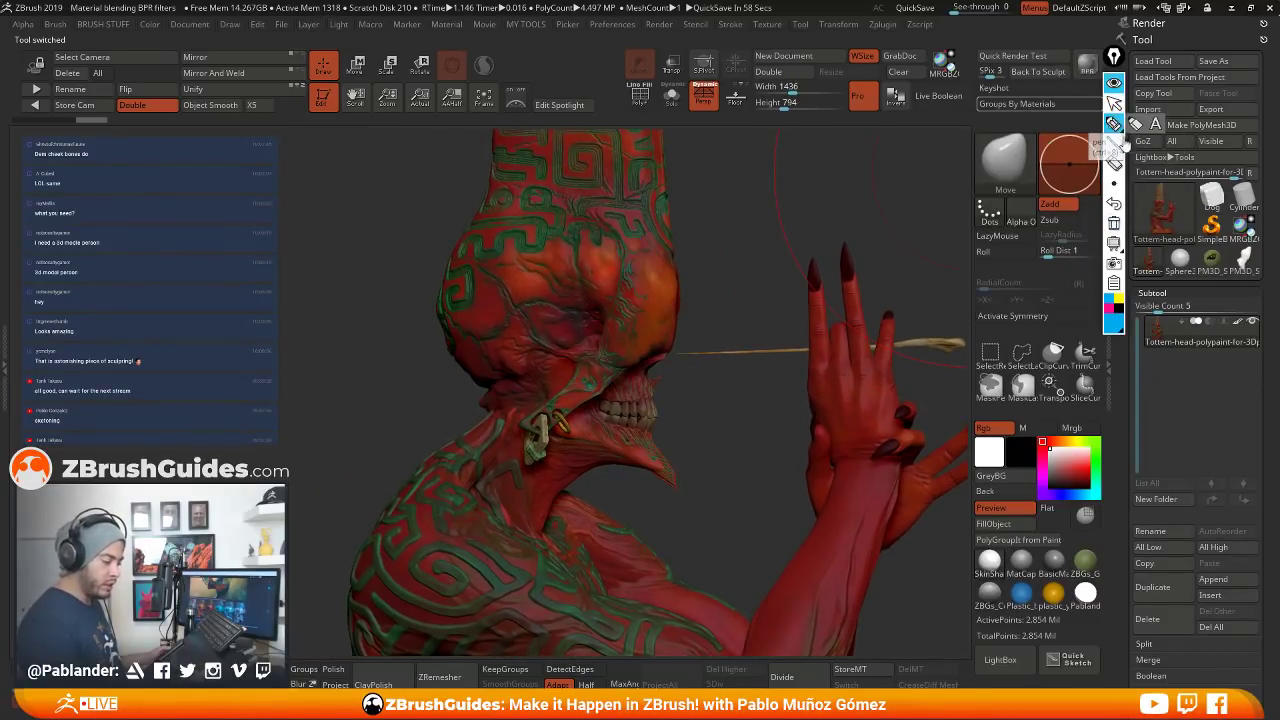
{"action": "left_click", "coordinate": [1119, 300]}
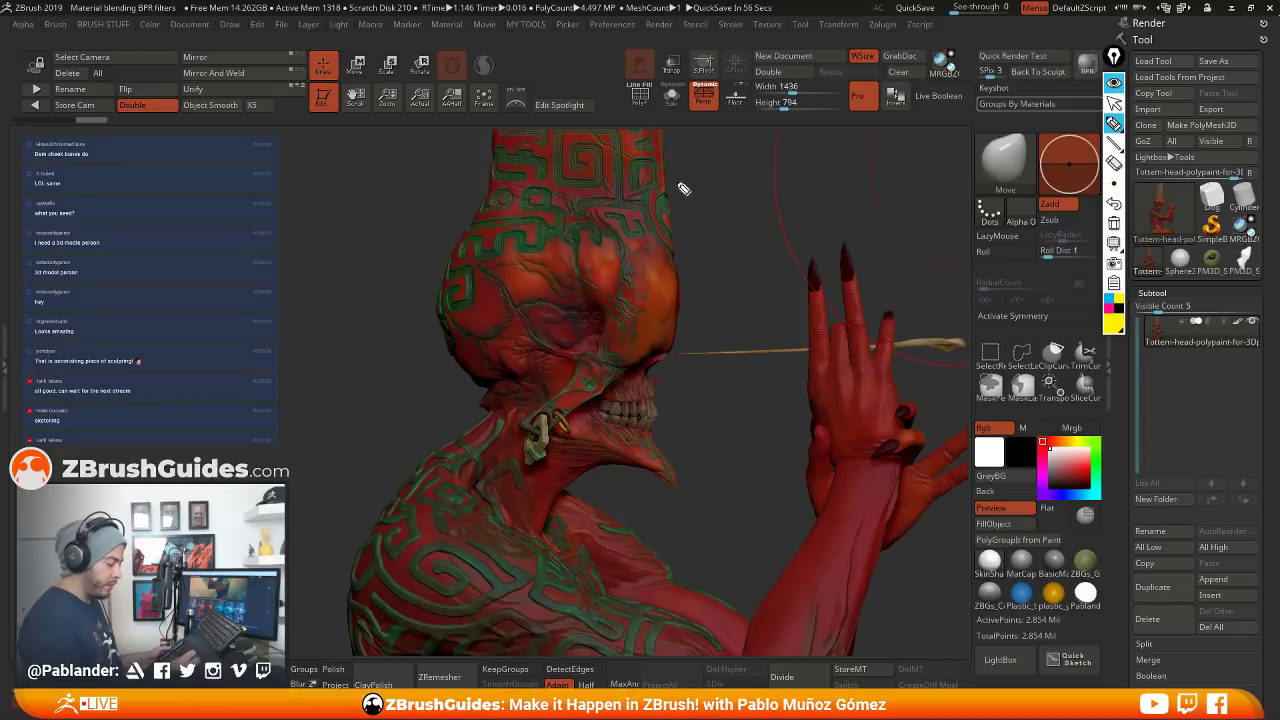
{"action": "mouse_move", "coordinate": [652, 242]}
{"action": "left_mouse_down"}
{"action": "mouse_move", "coordinate": [448, 288]}
{"action": "mouse_move", "coordinate": [690, 324]}
{"action": "mouse_move", "coordinate": [548, 234]}
{"action": "left_mouse_up"}
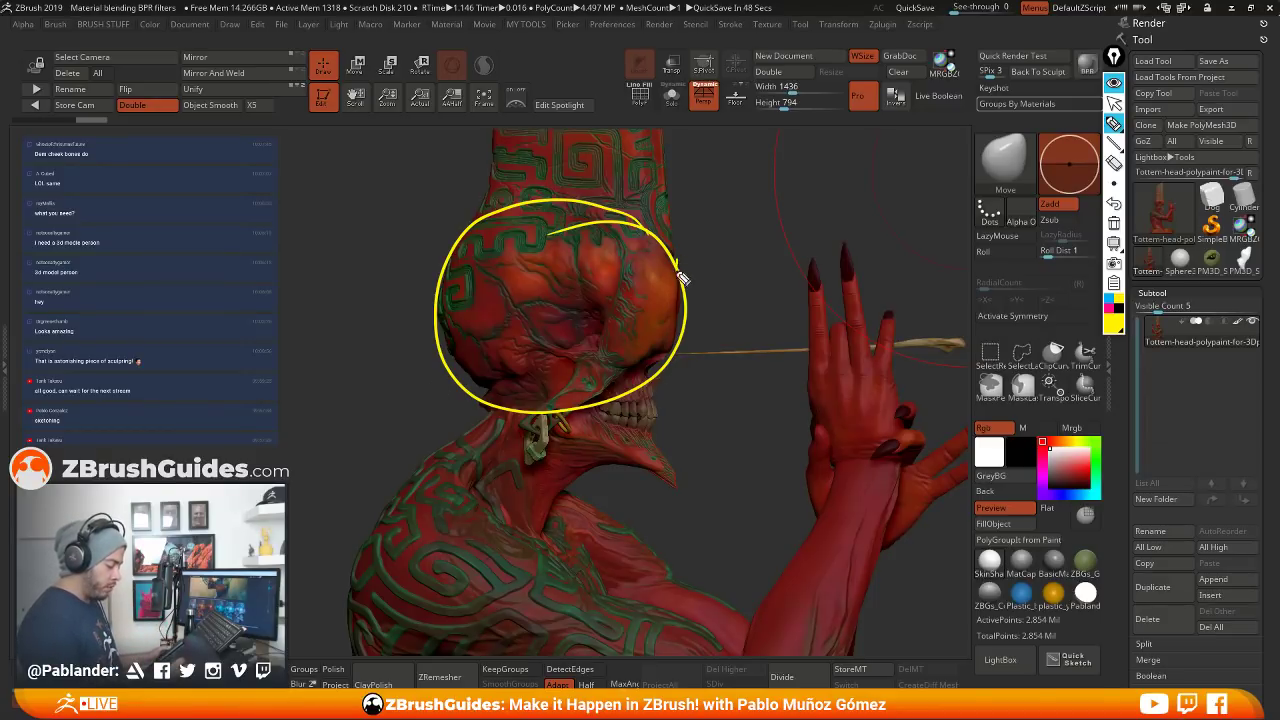
{"action": "left_click_drag", "start_coordinate": [680, 278], "coordinate": [650, 450]}
{"action": "left_click_drag", "start_coordinate": [600, 326], "coordinate": [700, 510]}
{"action": "left_click_drag", "start_coordinate": [442, 421], "coordinate": [690, 505]}
{"action": "mouse_move", "coordinate": [488, 346]}
{"action": "left_mouse_down"}
{"action": "mouse_move", "coordinate": [495, 432]}
{"action": "mouse_move", "coordinate": [694, 509]}
{"action": "mouse_move", "coordinate": [656, 440]}
{"action": "left_mouse_up"}
Draw yellow lines along the front and back of the headdress and both sides of the neck
{"action": "left_click_drag", "start_coordinate": [664, 248], "coordinate": [643, 112]}
{"action": "left_click_drag", "start_coordinate": [489, 215], "coordinate": [493, 118]}
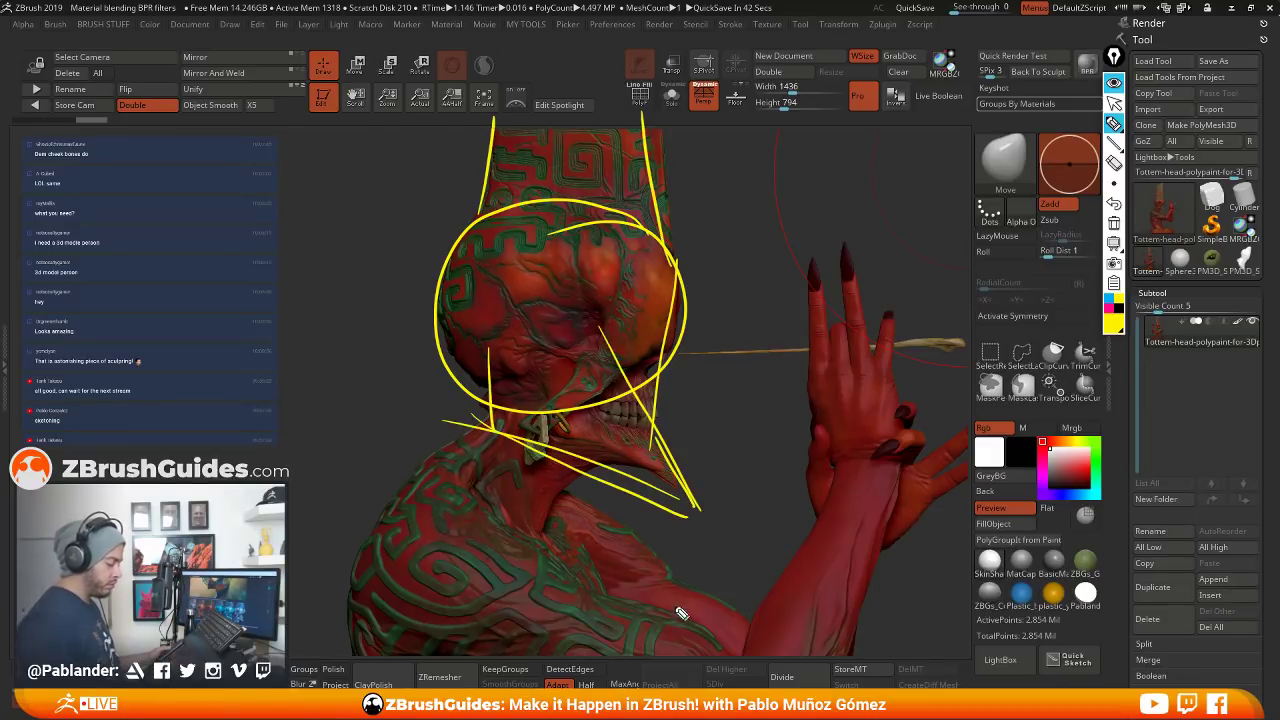
{"action": "left_click_drag", "start_coordinate": [500, 398], "coordinate": [385, 516]}
{"action": "left_click_drag", "start_coordinate": [634, 464], "coordinate": [497, 558]}
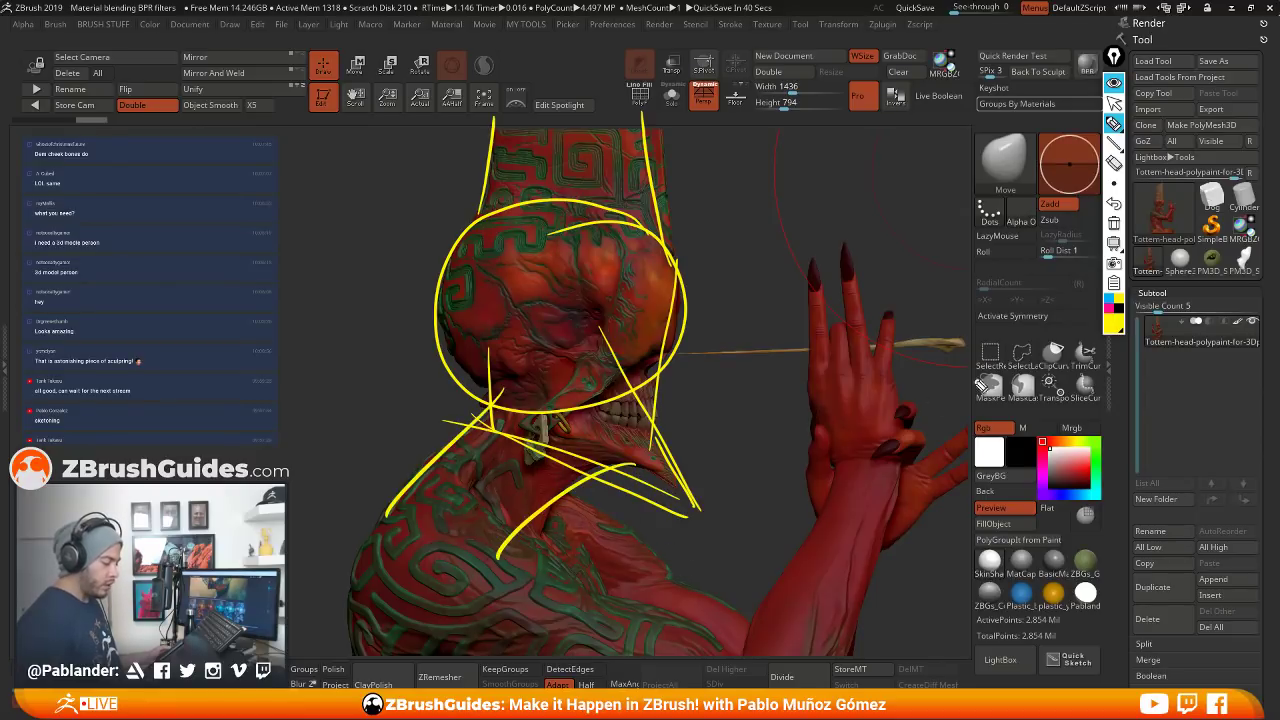
Switch back to the grey PM3D_Sphere3D_1 bust and align its side view with the yellow outline
{"action": "left_click", "coordinate": [1244, 265]}
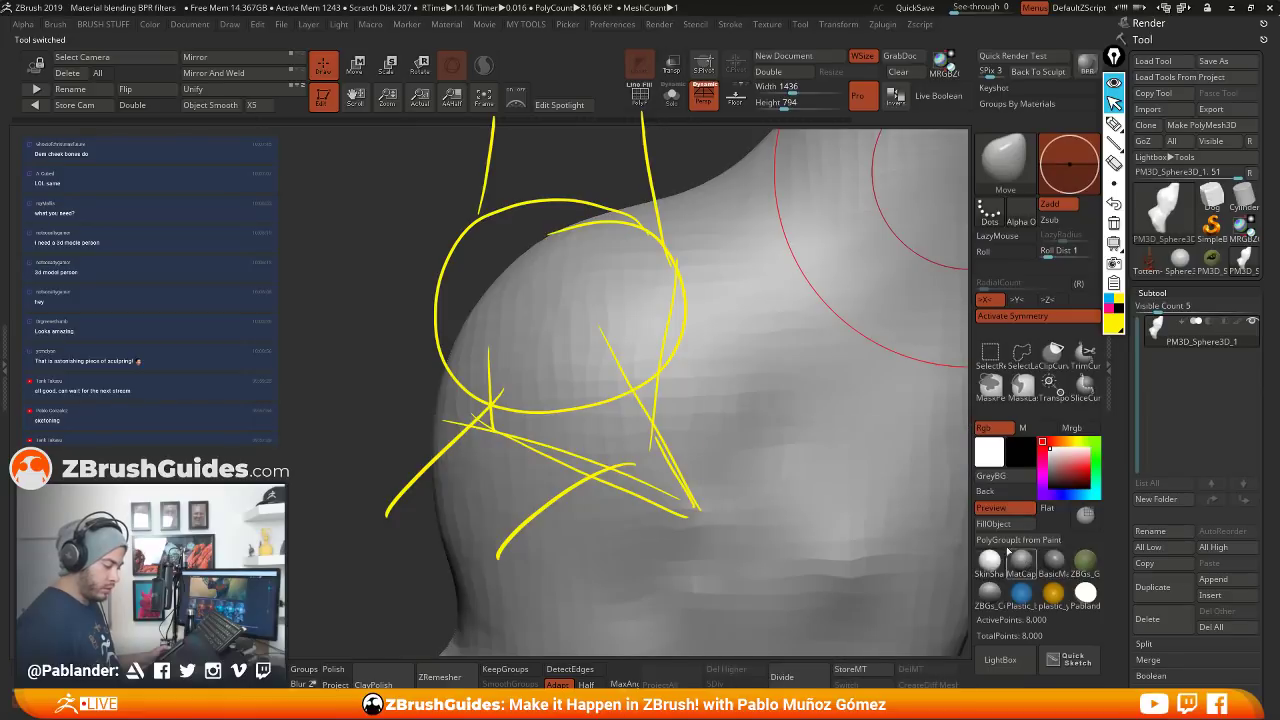
{"action": "key", "text": "f"}
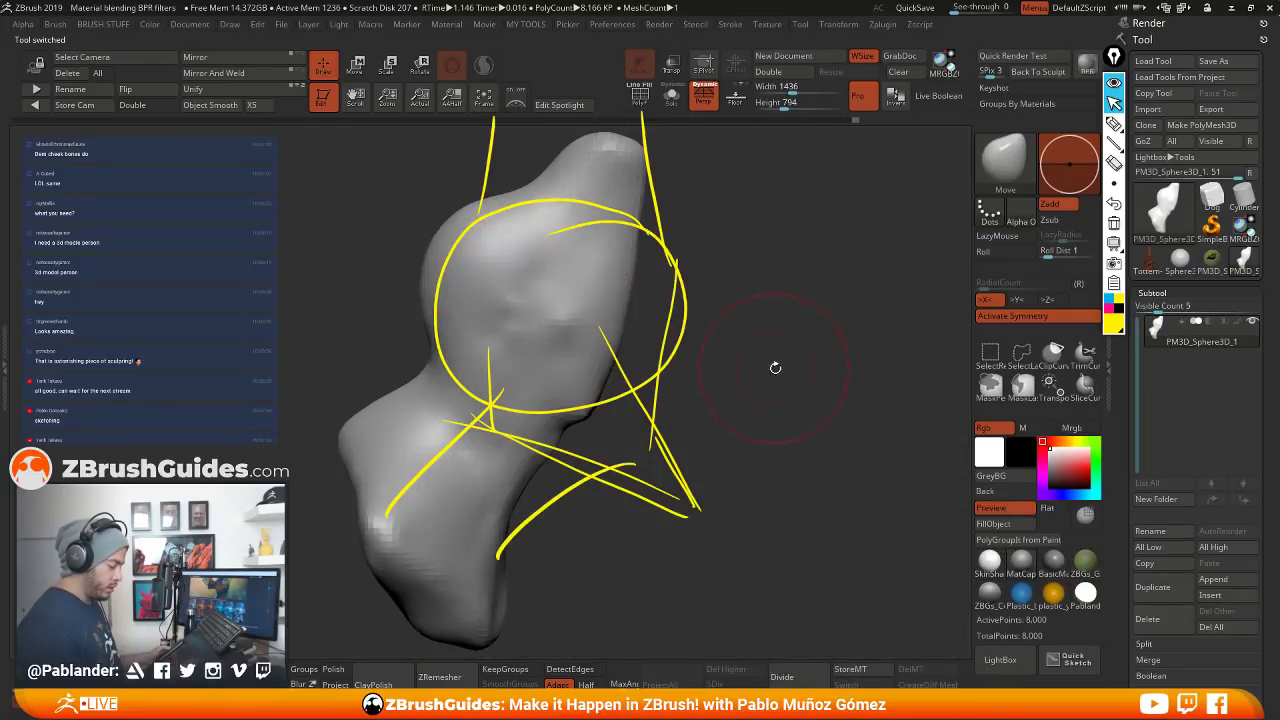
{"action": "mouse_move", "coordinate": [775, 368]}
{"action": "left_mouse_down"}
{"action": "mouse_move", "coordinate": [830, 393]}
{"action": "mouse_move", "coordinate": [821, 383]}
{"action": "left_mouse_up"}
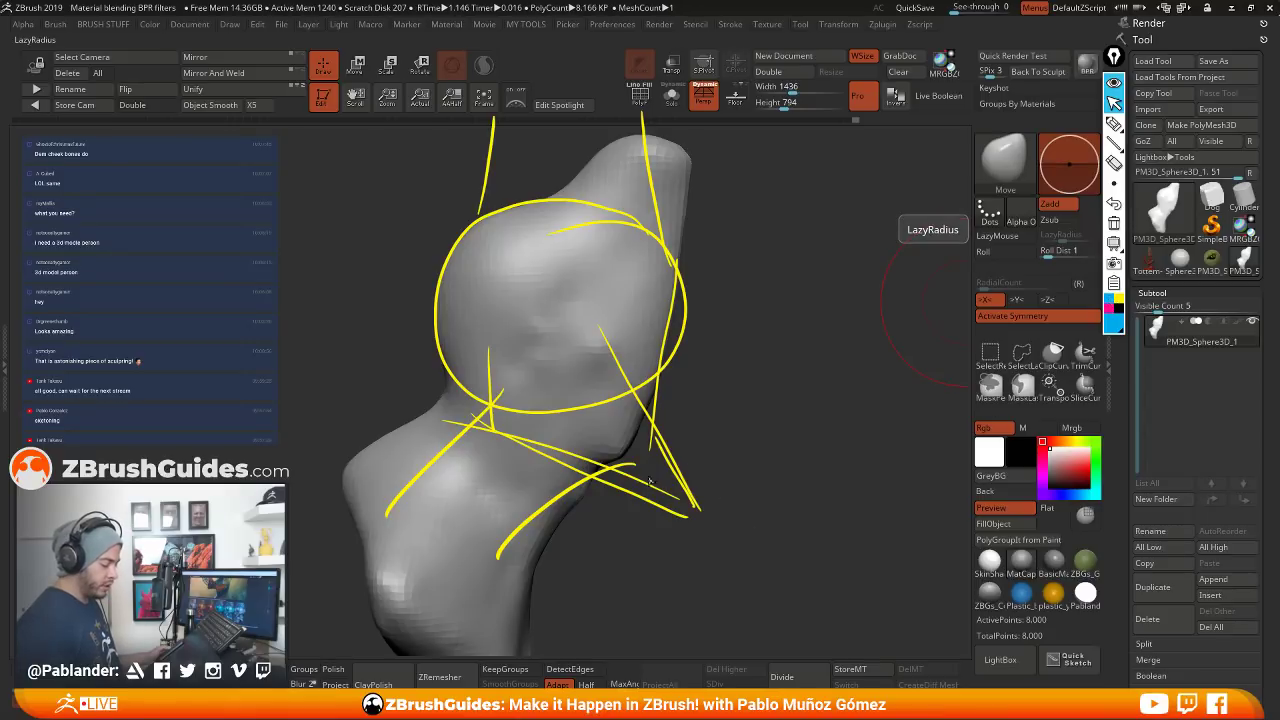
Sketch blue lines over the bust for the pointed chin and the front contour of the face, neck and chest
{"action": "left_click", "coordinate": [1113, 124]}
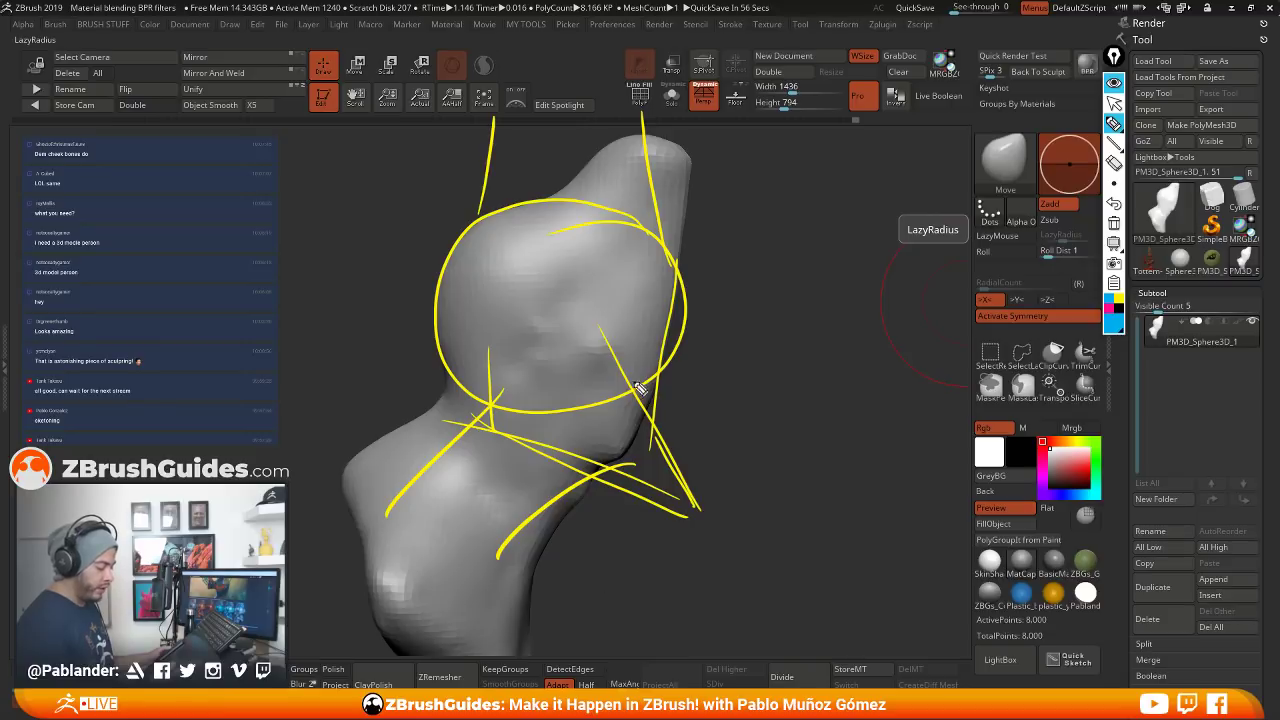
{"action": "left_click_drag", "start_coordinate": [636, 386], "coordinate": [706, 518]}
{"action": "left_click_drag", "start_coordinate": [575, 478], "coordinate": [697, 518]}
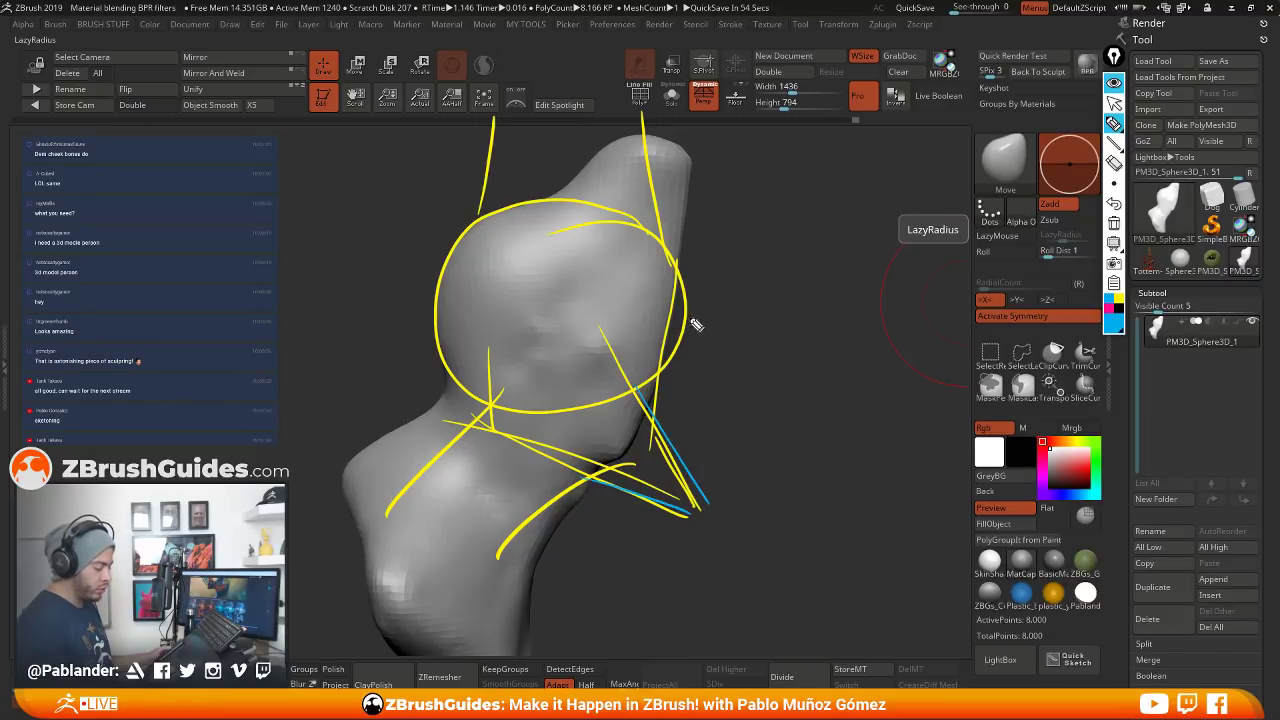
{"action": "mouse_move", "coordinate": [696, 325]}
{"action": "left_mouse_down"}
{"action": "mouse_move", "coordinate": [572, 486]}
{"action": "mouse_move", "coordinate": [590, 482]}
{"action": "mouse_move", "coordinate": [528, 604]}
{"action": "left_mouse_up"}
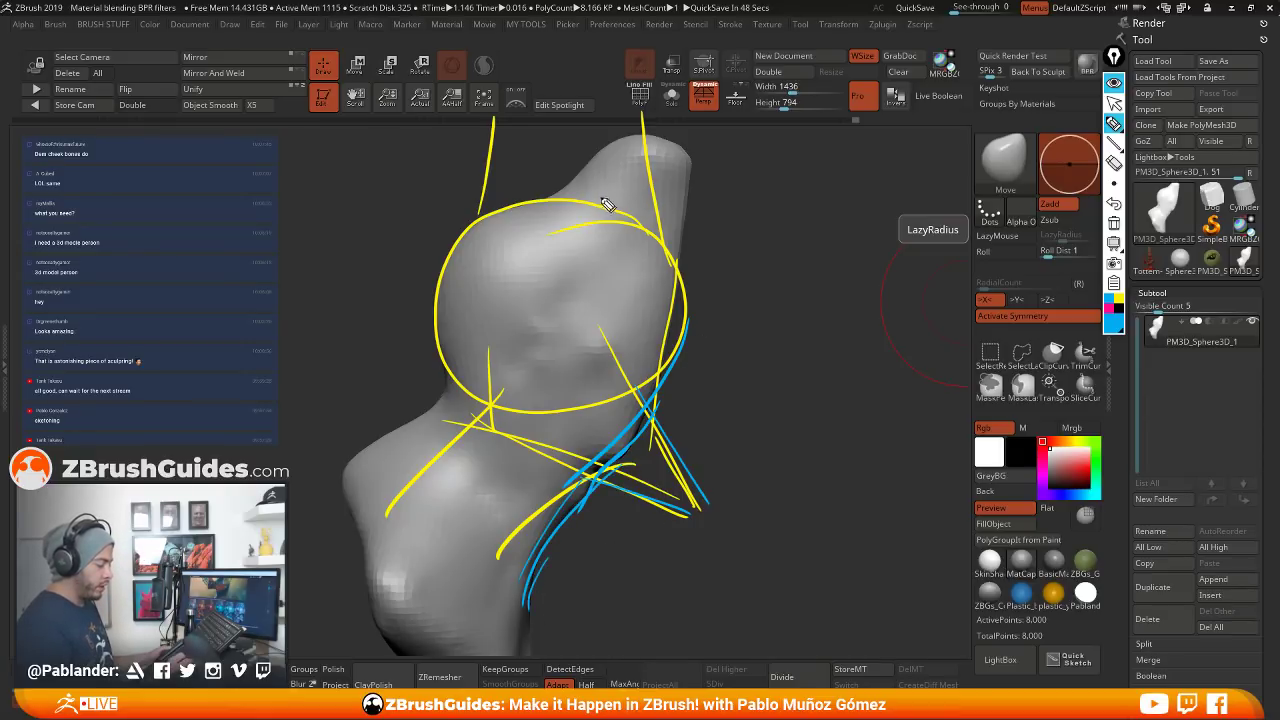
Sketch blue lines for the slope of the forehead and alternative shapes for the tall top of the head
{"action": "left_click_drag", "start_coordinate": [636, 131], "coordinate": [670, 254]}
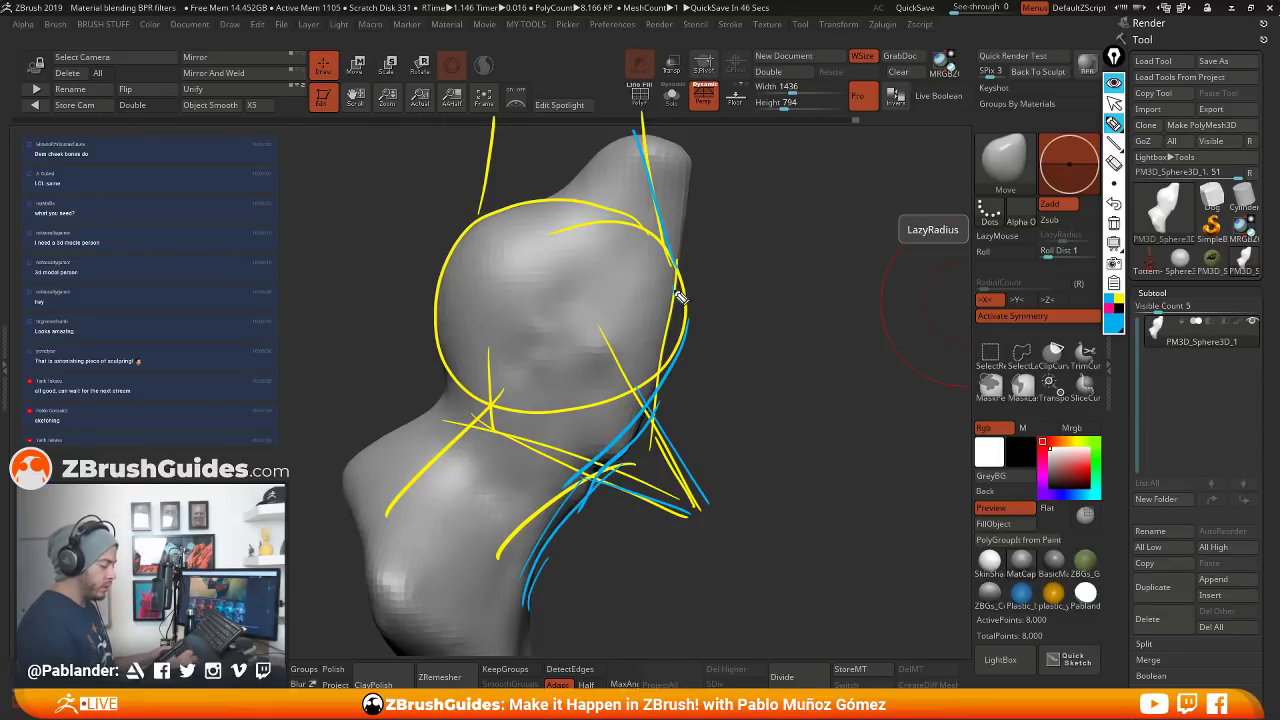
{"action": "left_click_drag", "start_coordinate": [642, 150], "coordinate": [688, 300]}
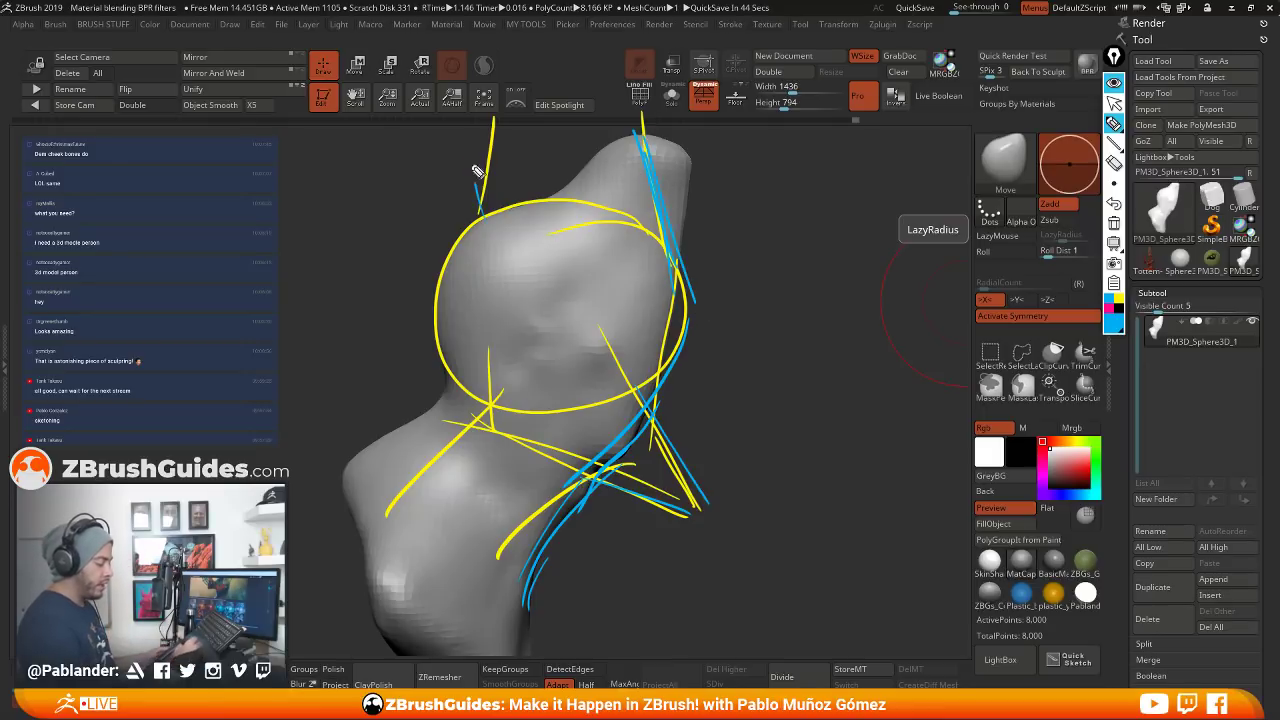
{"action": "left_click_drag", "start_coordinate": [478, 172], "coordinate": [466, 138]}
{"action": "mouse_move", "coordinate": [688, 300]}
{"action": "left_mouse_down"}
{"action": "mouse_move", "coordinate": [772, 172]}
{"action": "mouse_move", "coordinate": [682, 133]}
{"action": "left_mouse_up"}
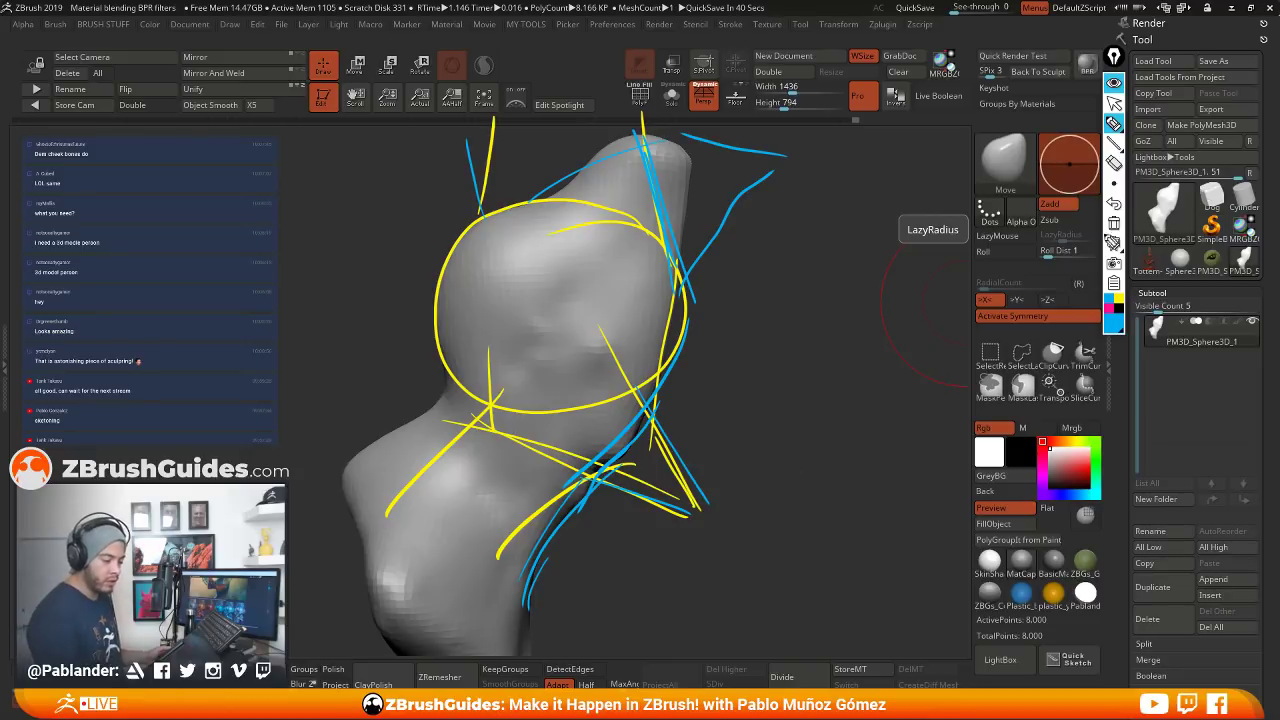
Hide the annotations and refine the tall top and the sides of the head with the Move brush
{"action": "left_click", "coordinate": [1114, 86]}
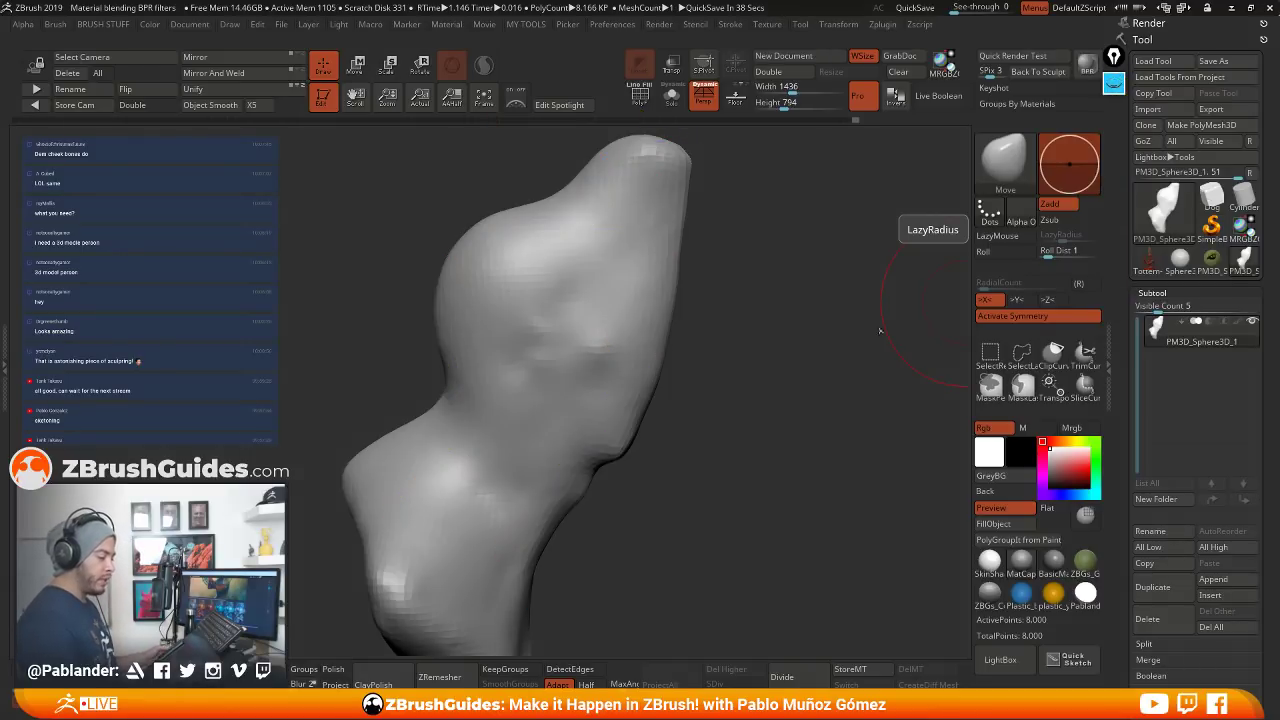
{"action": "mouse_move", "coordinate": [760, 420]}
{"action": "left_mouse_down"}
{"action": "mouse_move", "coordinate": [719, 259]}
{"action": "mouse_move", "coordinate": [735, 243]}
{"action": "mouse_move", "coordinate": [717, 286]}
{"action": "mouse_move", "coordinate": [697, 269]}
{"action": "mouse_move", "coordinate": [713, 264]}
{"action": "left_mouse_up"}
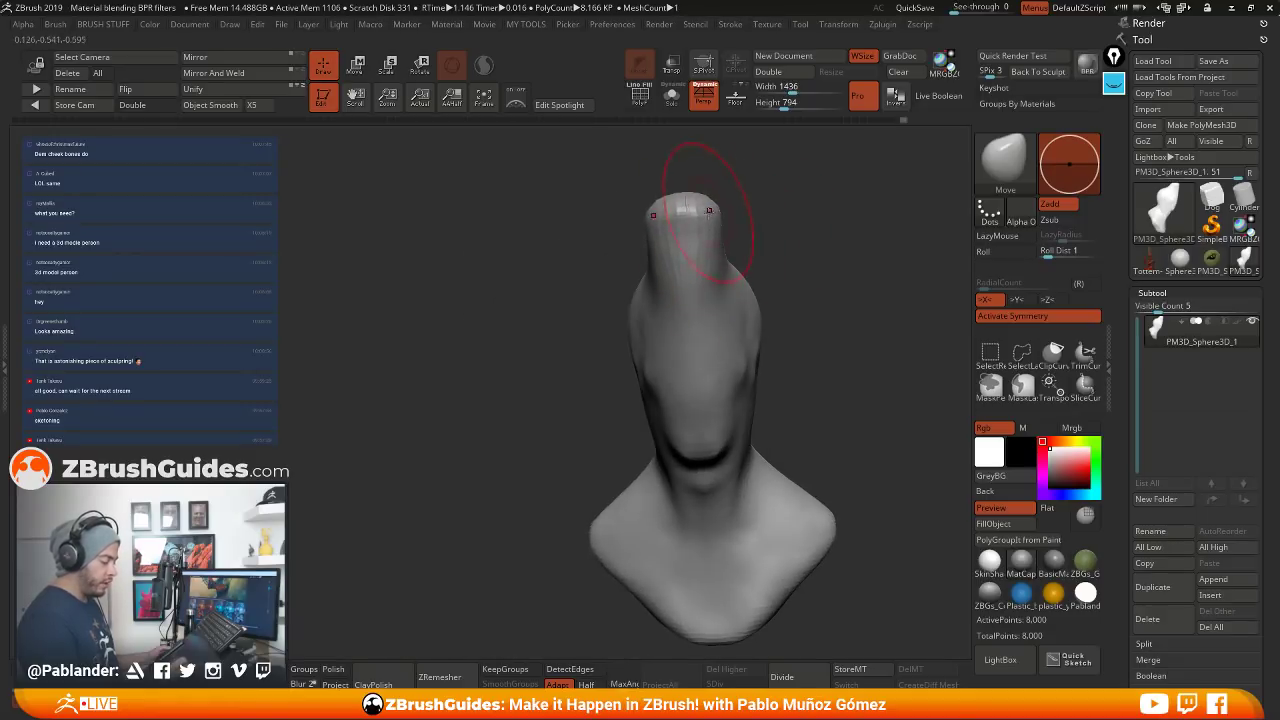
{"action": "mouse_move", "coordinate": [700, 185]}
{"action": "left_mouse_down"}
{"action": "mouse_move", "coordinate": [690, 172]}
{"action": "mouse_move", "coordinate": [750, 217]}
{"action": "mouse_move", "coordinate": [772, 207]}
{"action": "mouse_move", "coordinate": [783, 280]}
{"action": "mouse_move", "coordinate": [767, 237]}
{"action": "mouse_move", "coordinate": [720, 223]}
{"action": "mouse_move", "coordinate": [700, 229]}
{"action": "mouse_move", "coordinate": [769, 313]}
{"action": "mouse_move", "coordinate": [686, 294]}
{"action": "left_mouse_up"}
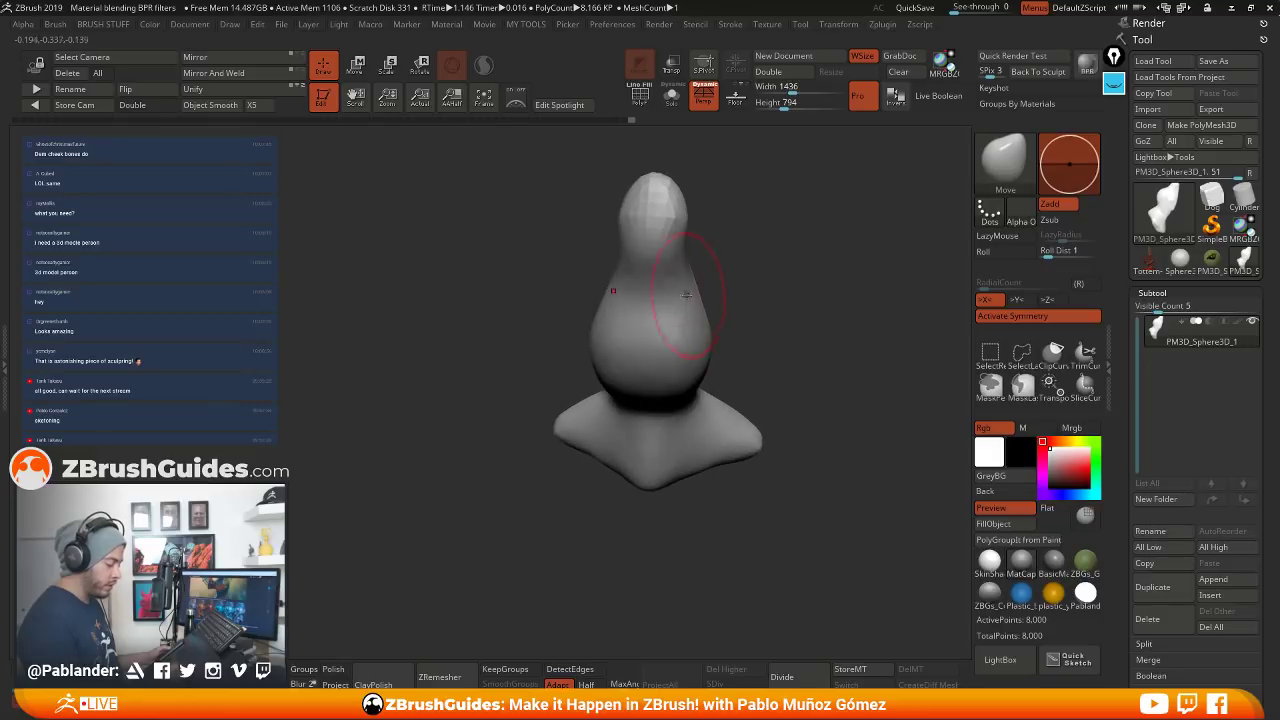
{"action": "mouse_move", "coordinate": [720, 357]}
{"action": "left_mouse_down"}
{"action": "mouse_move", "coordinate": [662, 380]}
{"action": "mouse_move", "coordinate": [760, 449]}
{"action": "mouse_move", "coordinate": [737, 349]}
{"action": "mouse_move", "coordinate": [756, 382]}
{"action": "mouse_move", "coordinate": [811, 303]}
{"action": "left_mouse_up"}
{"action": "key", "text": "space"}
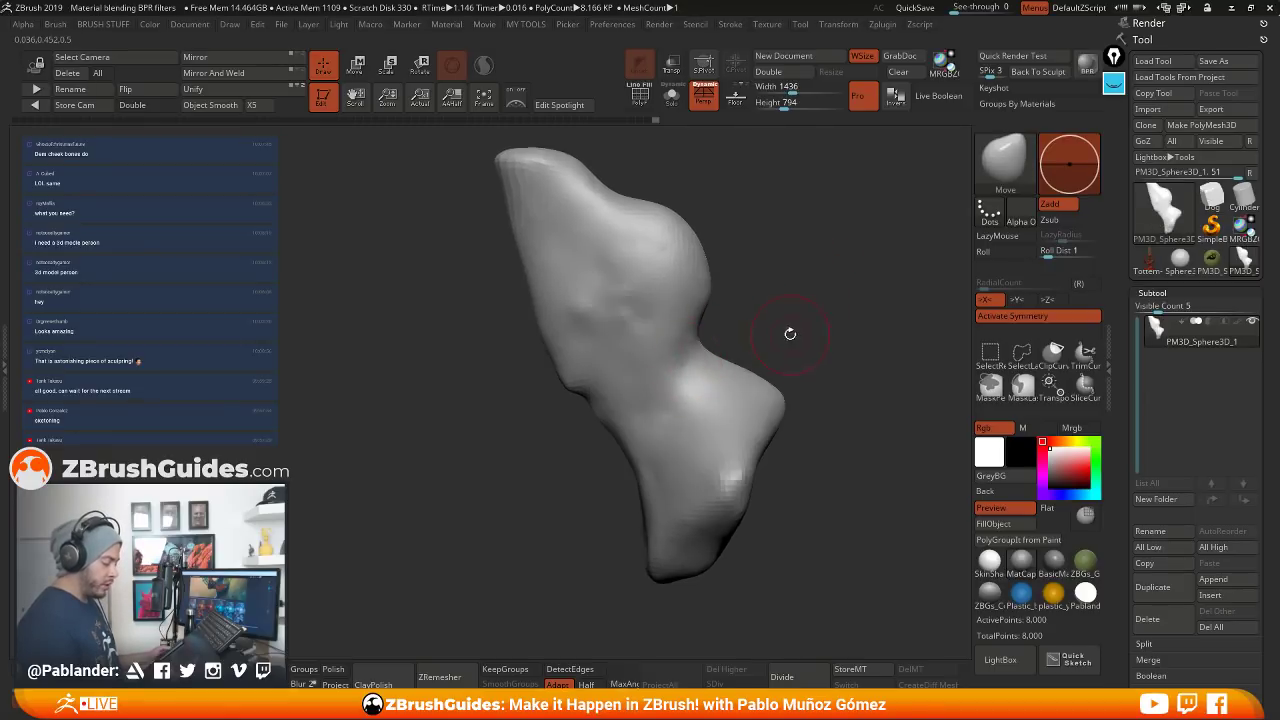
Shape the base of the neck, the shoulders and the lower chest of the bust with the Move brush
{"action": "left_click_drag", "start_coordinate": [785, 341], "coordinate": [740, 370]}
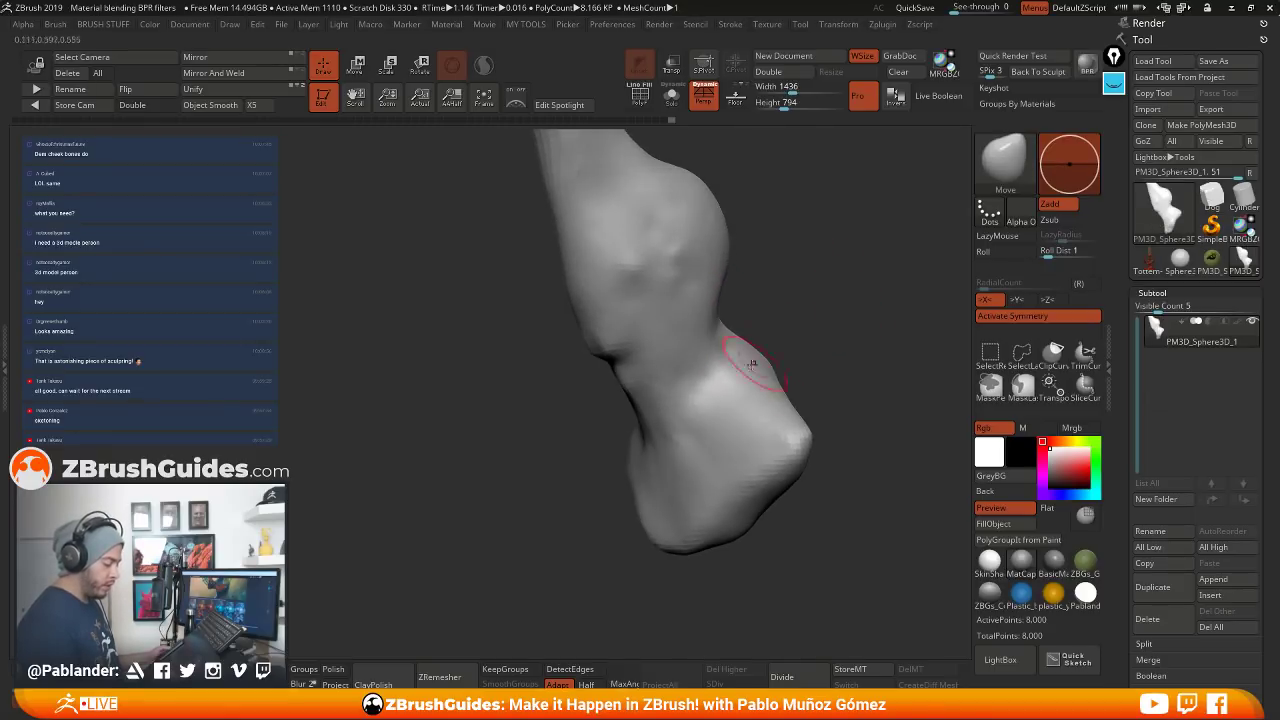
{"action": "right_click_drag", "start_coordinate": [696, 402], "coordinate": [708, 414]}
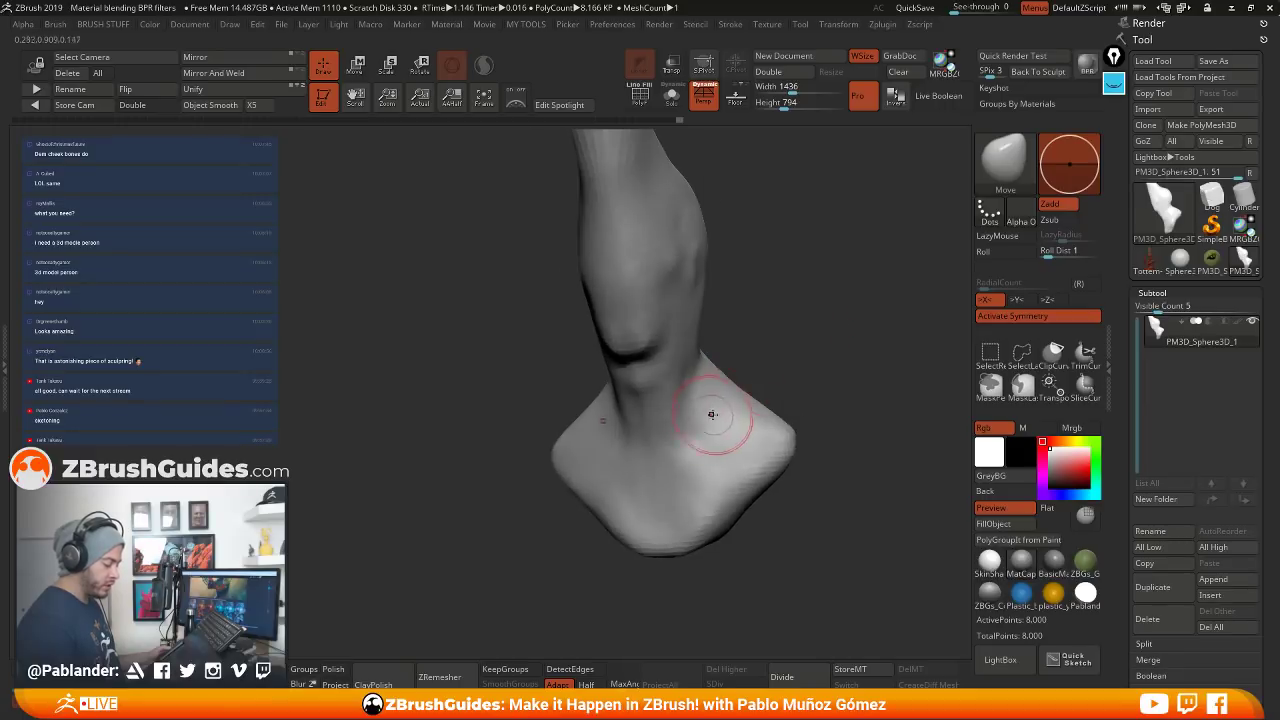
{"action": "right_click_drag", "start_coordinate": [663, 466], "coordinate": [712, 428]}
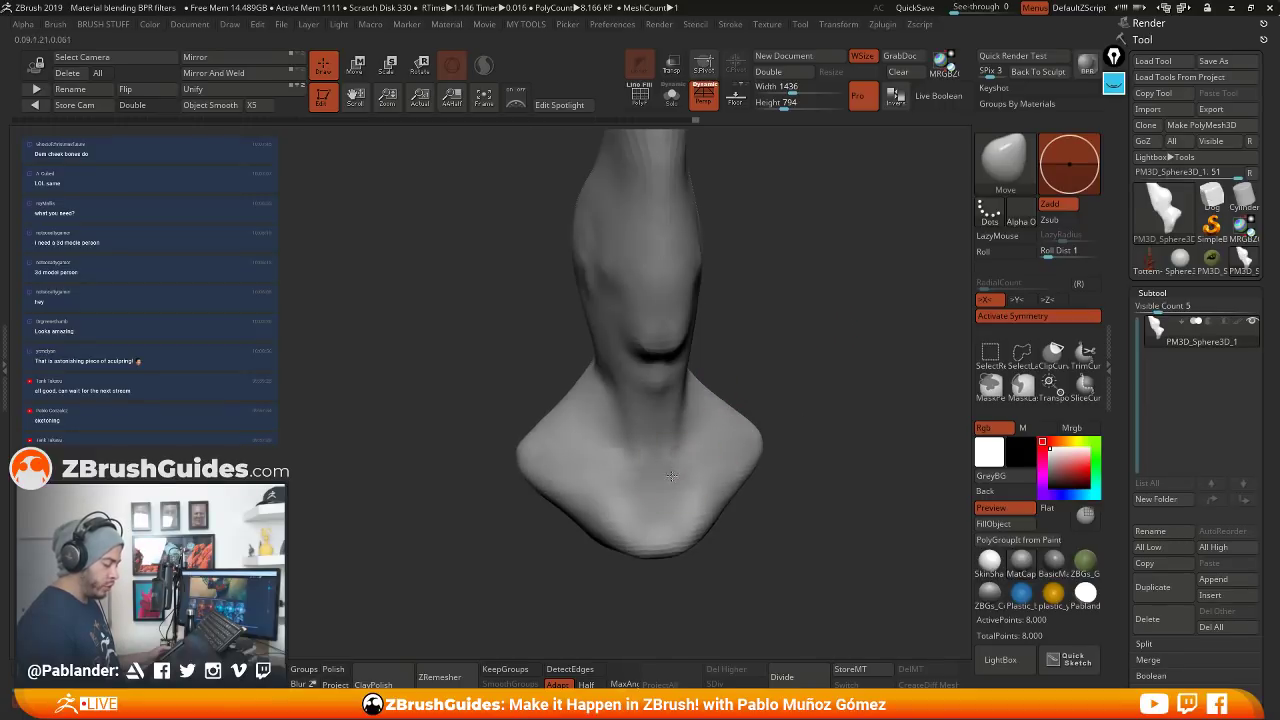
{"action": "left_click_drag", "start_coordinate": [804, 378], "coordinate": [771, 403]}
{"action": "key", "text": "space"}
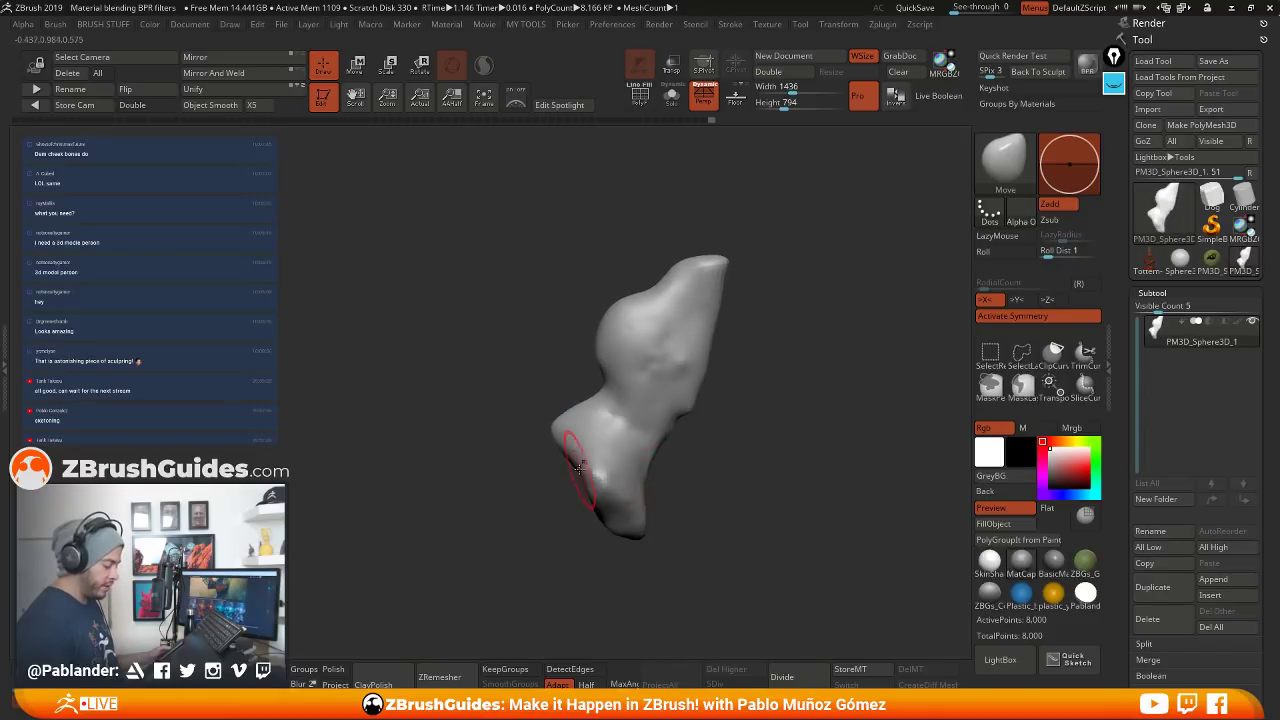
{"action": "mouse_move", "coordinate": [635, 548]}
{"action": "left_mouse_down"}
{"action": "mouse_move", "coordinate": [600, 549]}
{"action": "mouse_move", "coordinate": [655, 520]}
{"action": "left_mouse_up"}
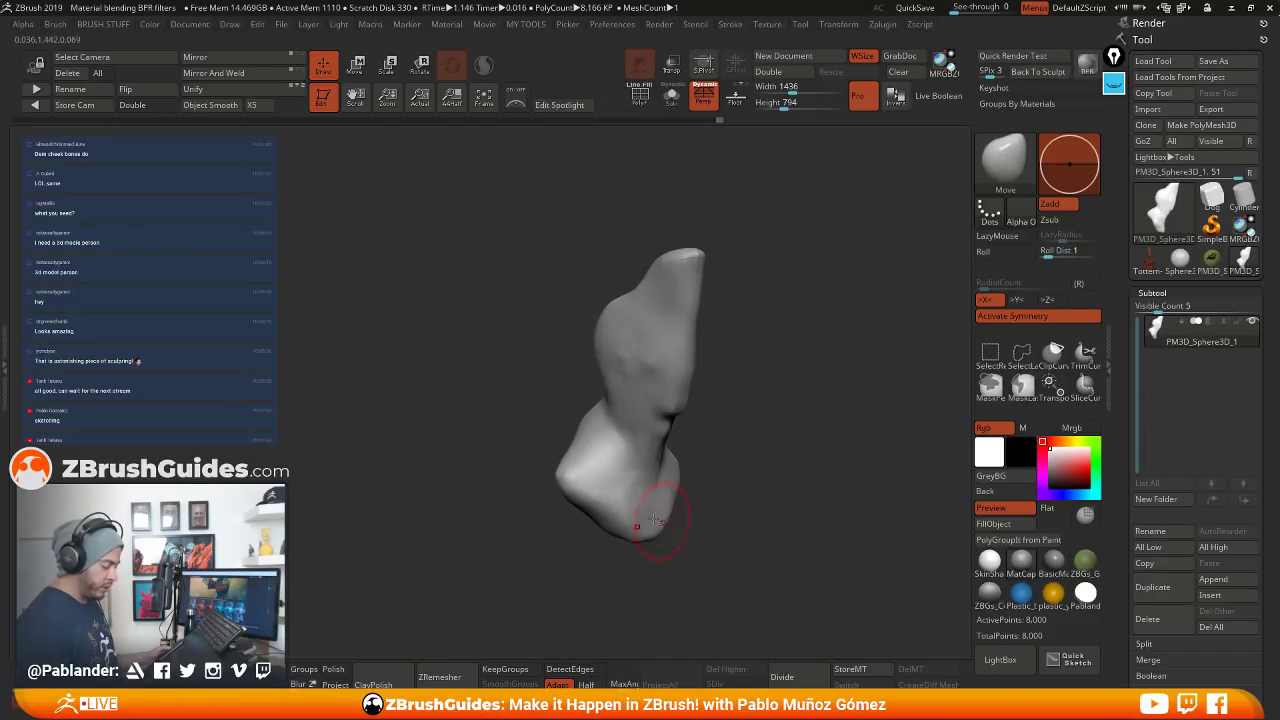
Shape the upper back and the rear of the shoulders, hollowing the underside of the bust with the Move brush
{"action": "mouse_move", "coordinate": [760, 448]}
{"action": "left_mouse_down"}
{"action": "mouse_move", "coordinate": [763, 386]}
{"action": "mouse_move", "coordinate": [790, 395]}
{"action": "mouse_move", "coordinate": [666, 378]}
{"action": "mouse_move", "coordinate": [635, 421]}
{"action": "mouse_move", "coordinate": [789, 383]}
{"action": "mouse_move", "coordinate": [771, 429]}
{"action": "mouse_move", "coordinate": [780, 392]}
{"action": "mouse_move", "coordinate": [719, 424]}
{"action": "mouse_move", "coordinate": [837, 357]}
{"action": "mouse_move", "coordinate": [799, 355]}
{"action": "left_mouse_up"}
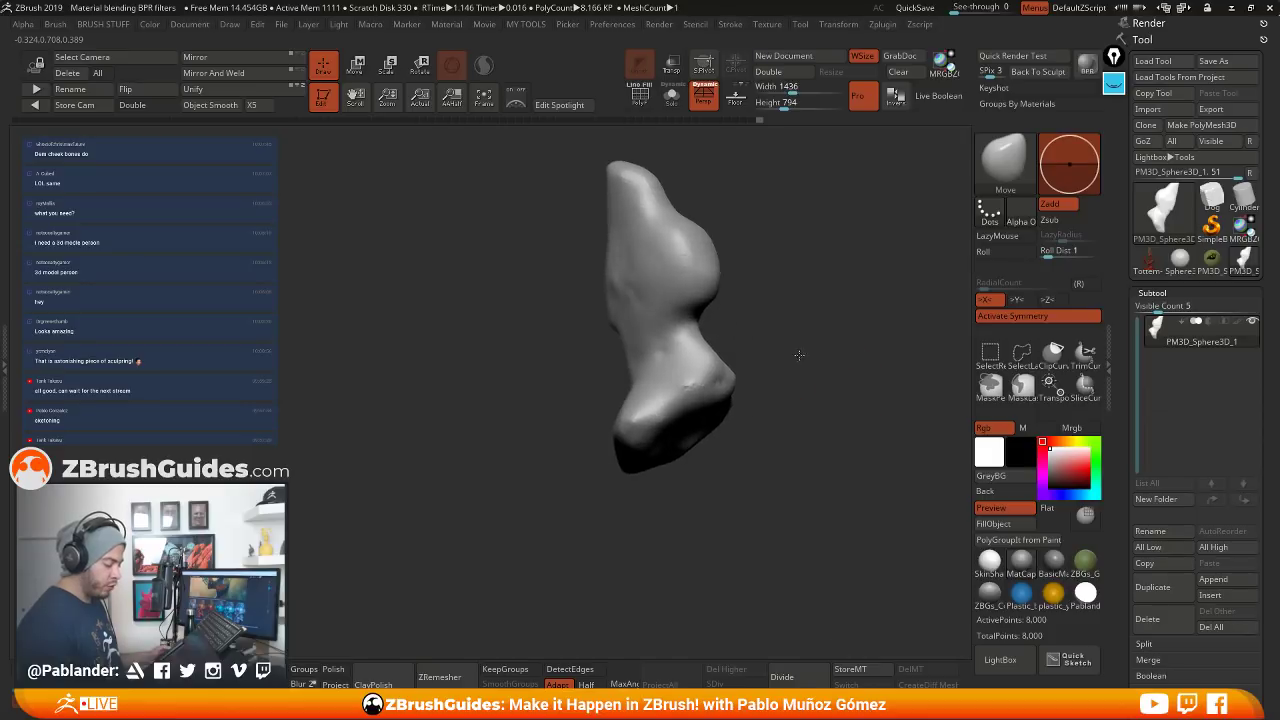
{"action": "left_click_drag", "start_coordinate": [712, 362], "coordinate": [743, 366]}
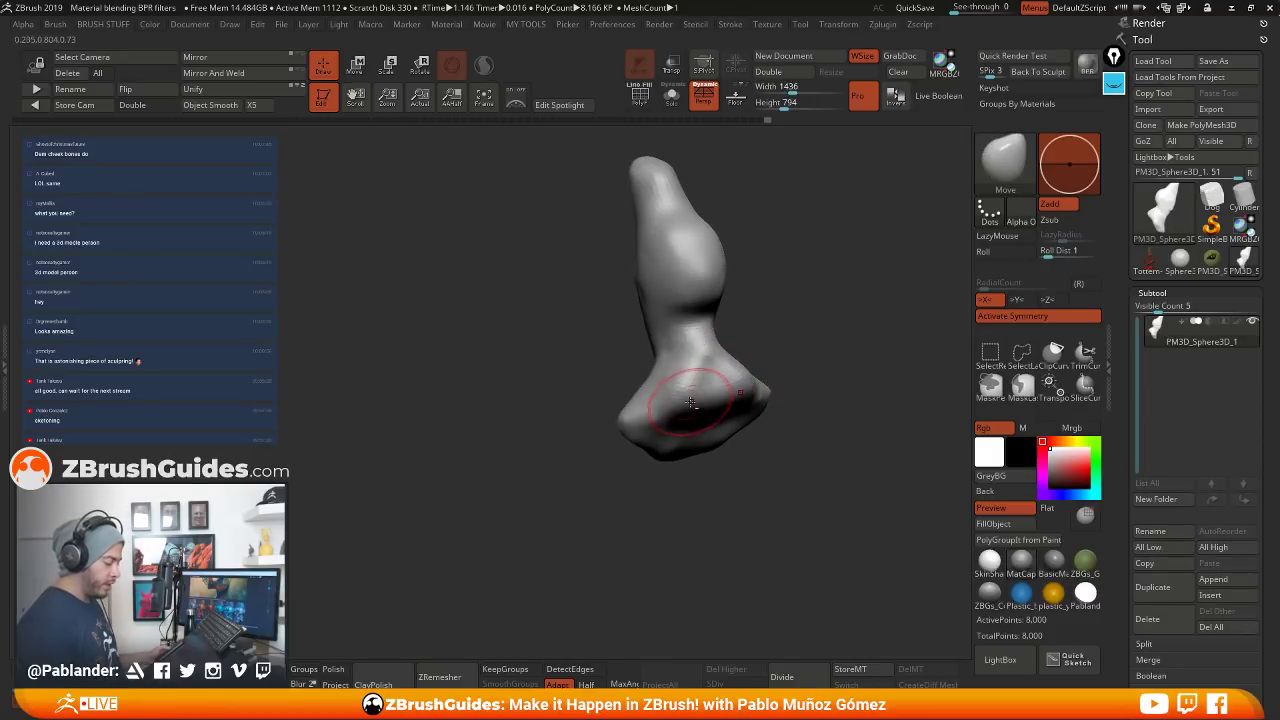
{"action": "mouse_move", "coordinate": [745, 378]}
{"action": "left_mouse_down"}
{"action": "mouse_move", "coordinate": [757, 443]}
{"action": "mouse_move", "coordinate": [803, 357]}
{"action": "mouse_move", "coordinate": [790, 410]}
{"action": "mouse_move", "coordinate": [726, 346]}
{"action": "left_mouse_up"}
{"action": "mouse_move", "coordinate": [758, 442]}
{"action": "left_mouse_down"}
{"action": "mouse_move", "coordinate": [748, 437]}
{"action": "mouse_move", "coordinate": [806, 449]}
{"action": "mouse_move", "coordinate": [827, 428]}
{"action": "mouse_move", "coordinate": [754, 306]}
{"action": "mouse_move", "coordinate": [794, 326]}
{"action": "left_mouse_up"}
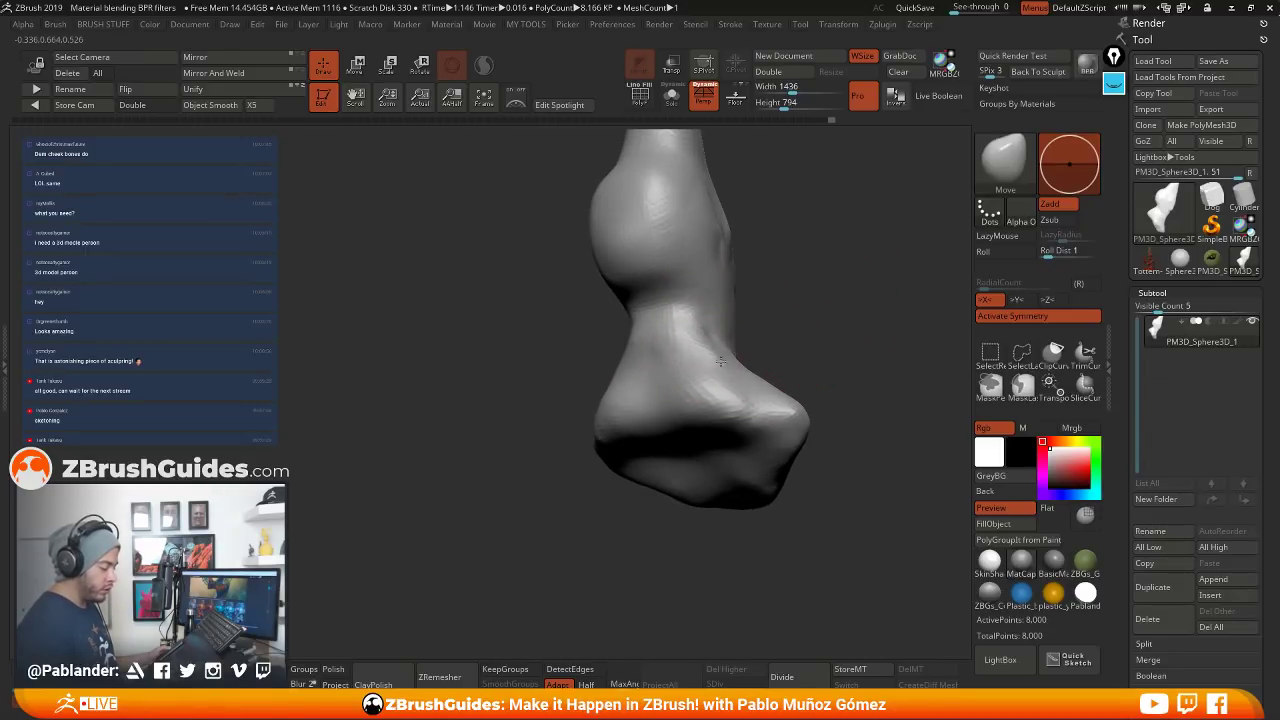
{"action": "left_click_drag", "start_coordinate": [743, 383], "coordinate": [764, 361]}
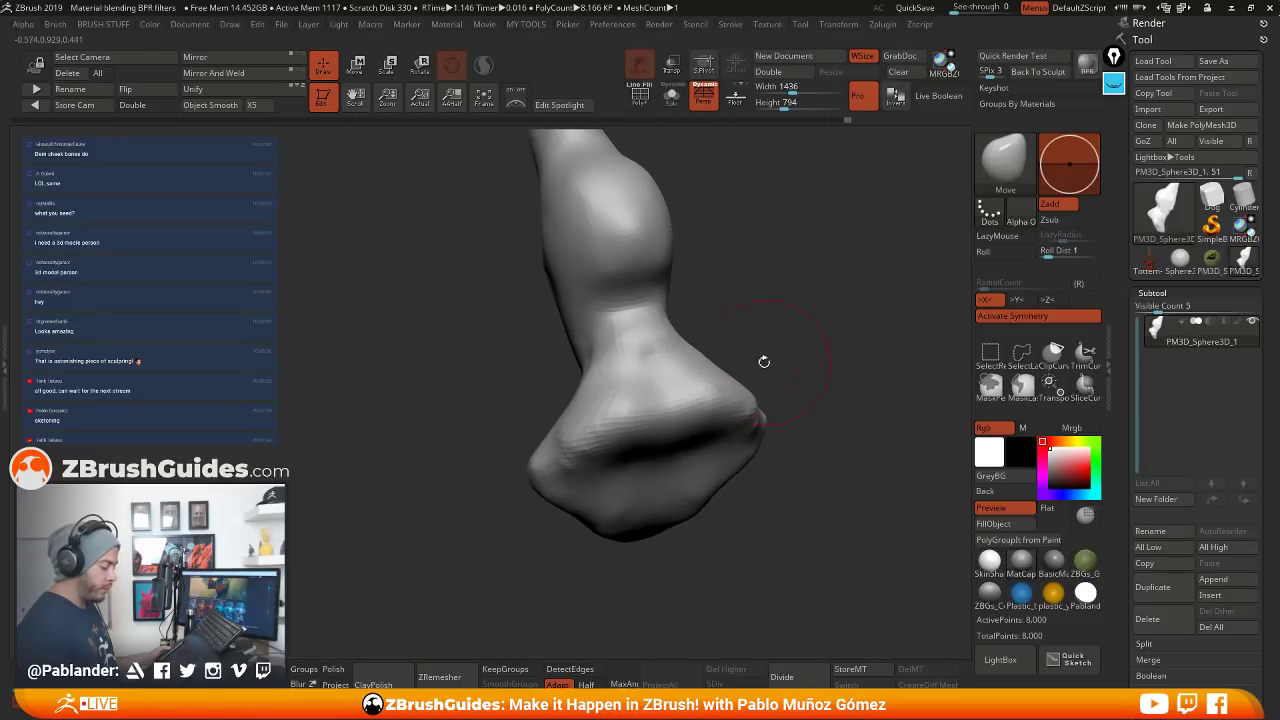
Refine the side of the neck, the rear of the shoulders and the upper back with the Move brush
{"action": "mouse_move", "coordinate": [725, 313]}
{"action": "left_mouse_down", "text": "alt"}
{"action": "mouse_move", "coordinate": [806, 309]}
{"action": "mouse_move", "coordinate": [801, 293]}
{"action": "left_mouse_up", "text": "alt"}
{"action": "key", "text": "space"}
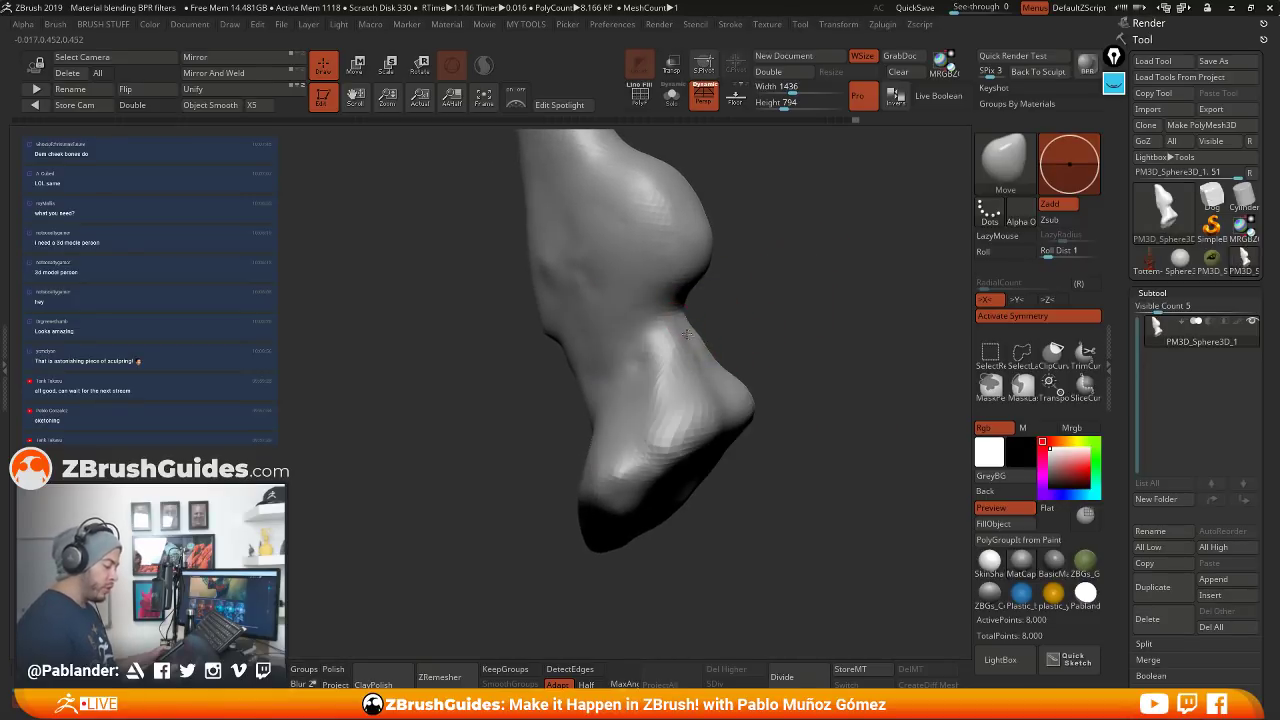
{"action": "mouse_move", "coordinate": [686, 334]}
{"action": "left_mouse_down", "text": "shift"}
{"action": "mouse_move", "coordinate": [690, 364]}
{"action": "mouse_move", "coordinate": [743, 318]}
{"action": "left_mouse_up", "text": "shift"}
{"action": "left_click_drag", "start_coordinate": [755, 373], "coordinate": [681, 473]}
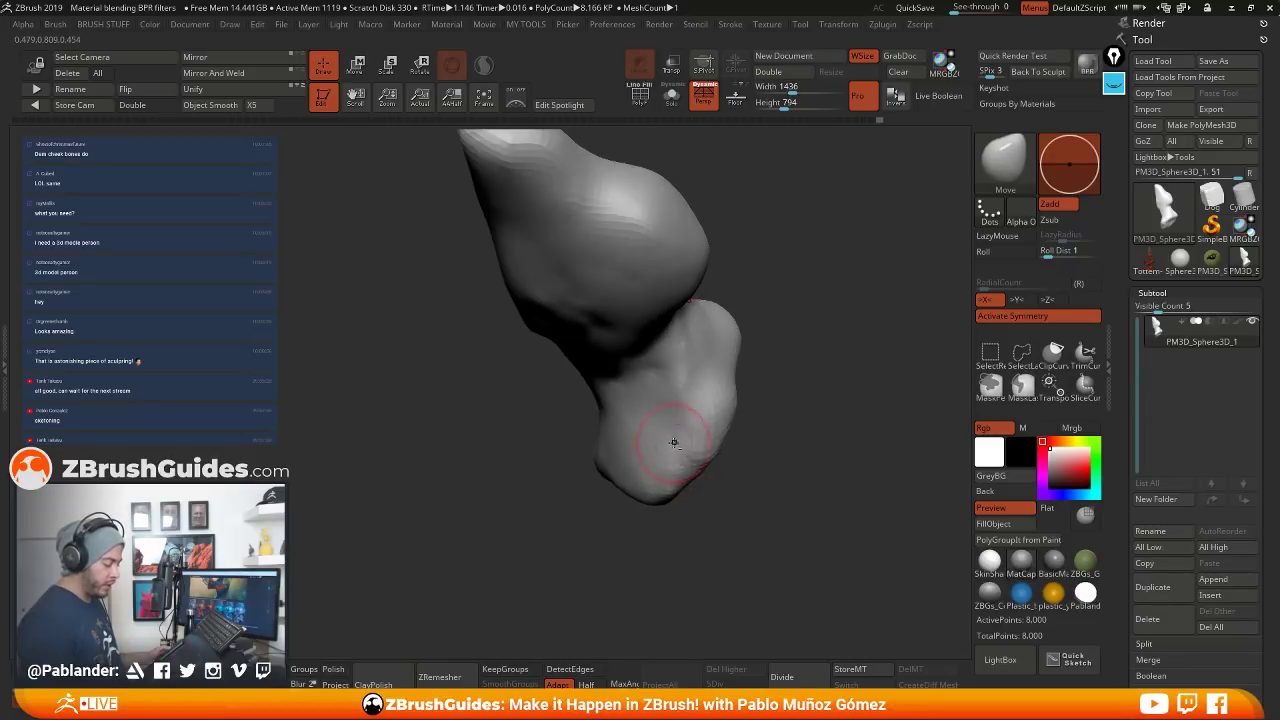
{"action": "mouse_move", "coordinate": [700, 404]}
{"action": "left_mouse_down"}
{"action": "mouse_move", "coordinate": [827, 420]}
{"action": "mouse_move", "coordinate": [809, 422]}
{"action": "left_mouse_up"}
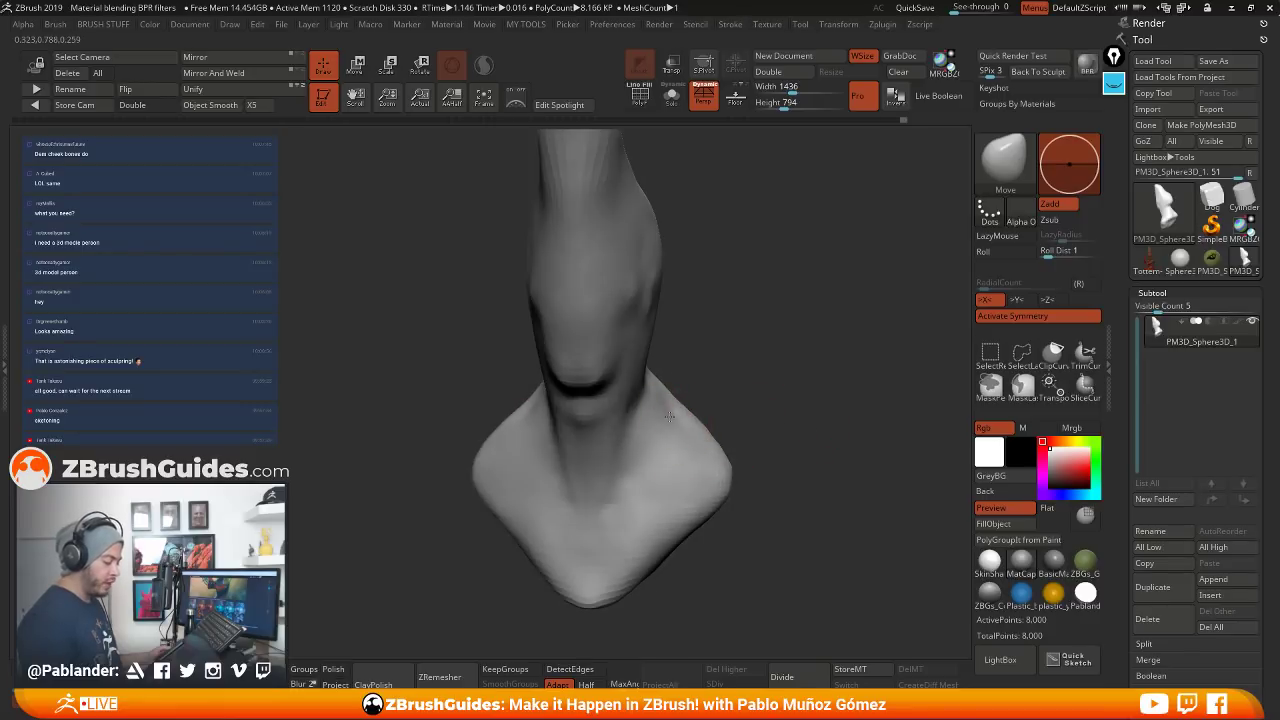
Adjust the slope from the neck to the shoulders on the front of the bust with the Move brush
{"action": "key", "text": "space"}
{"action": "left_click_drag", "start_coordinate": [754, 366], "coordinate": [665, 432]}
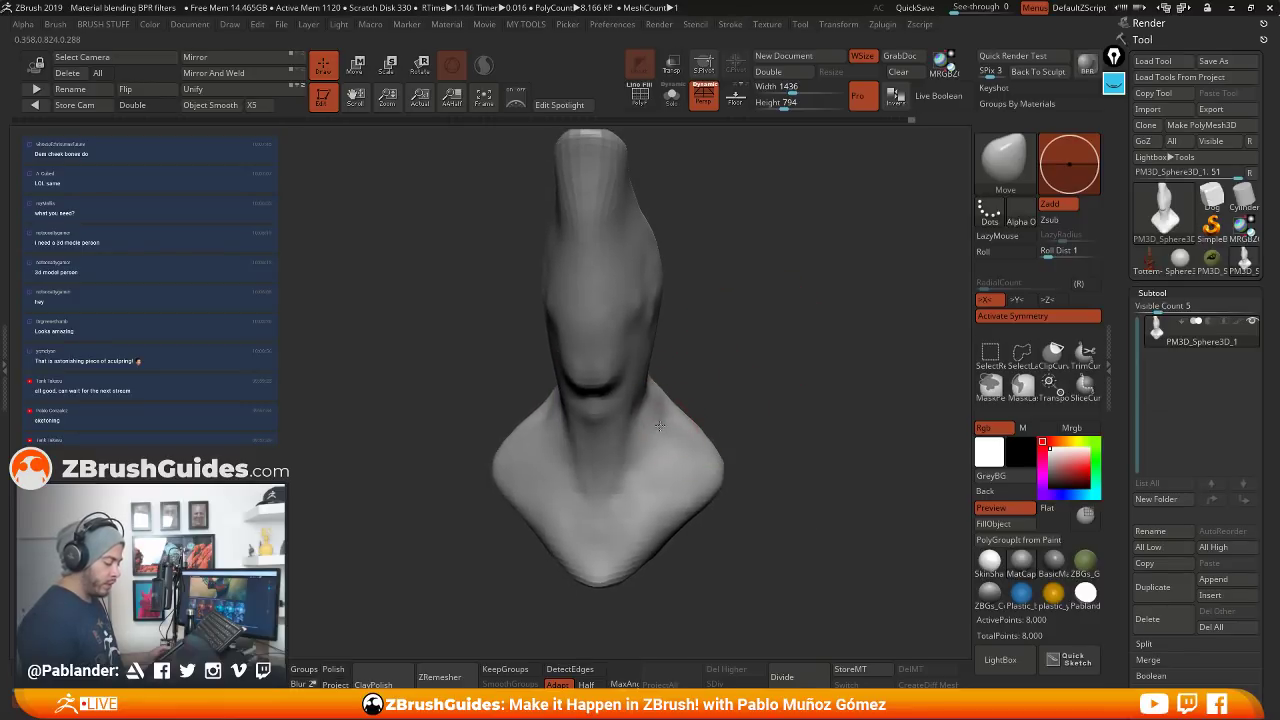
{"action": "left_click_drag", "start_coordinate": [742, 390], "coordinate": [772, 363]}
{"action": "mouse_move", "coordinate": [664, 400]}
{"action": "left_mouse_down"}
{"action": "mouse_move", "coordinate": [663, 423]}
{"action": "mouse_move", "coordinate": [678, 429]}
{"action": "left_mouse_up"}
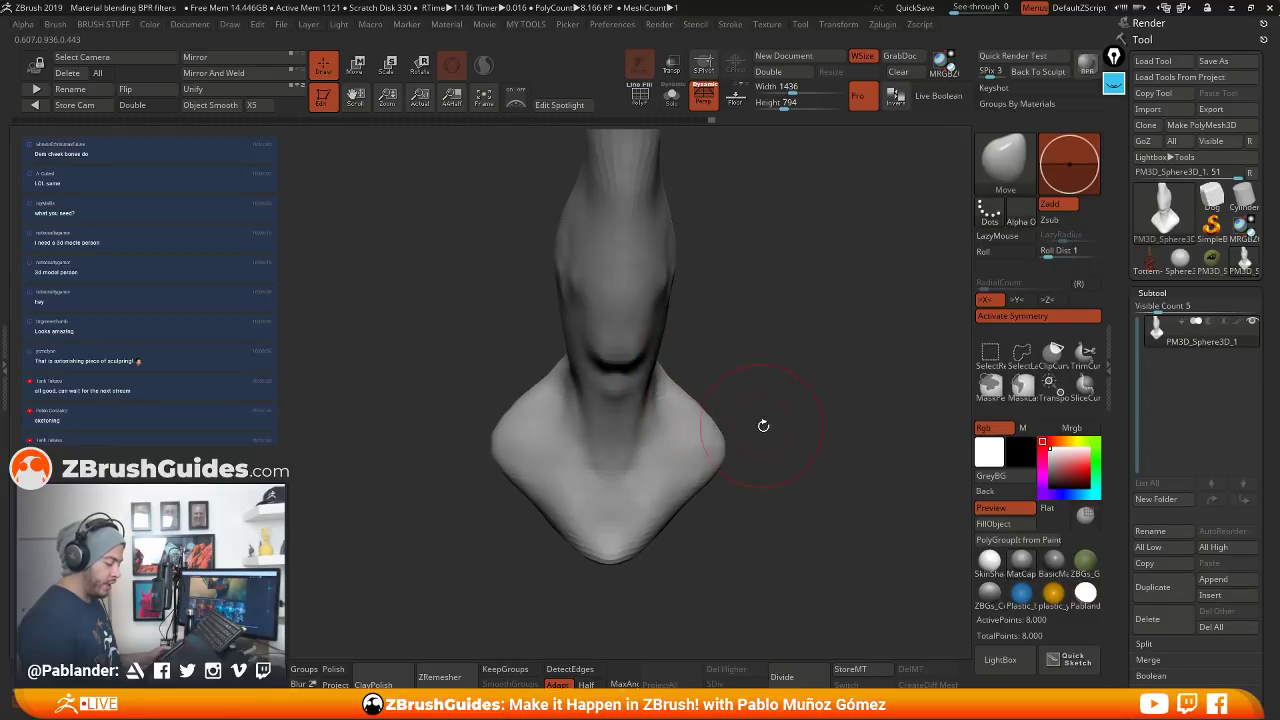
{"action": "left_click_drag", "start_coordinate": [763, 423], "coordinate": [781, 409]}
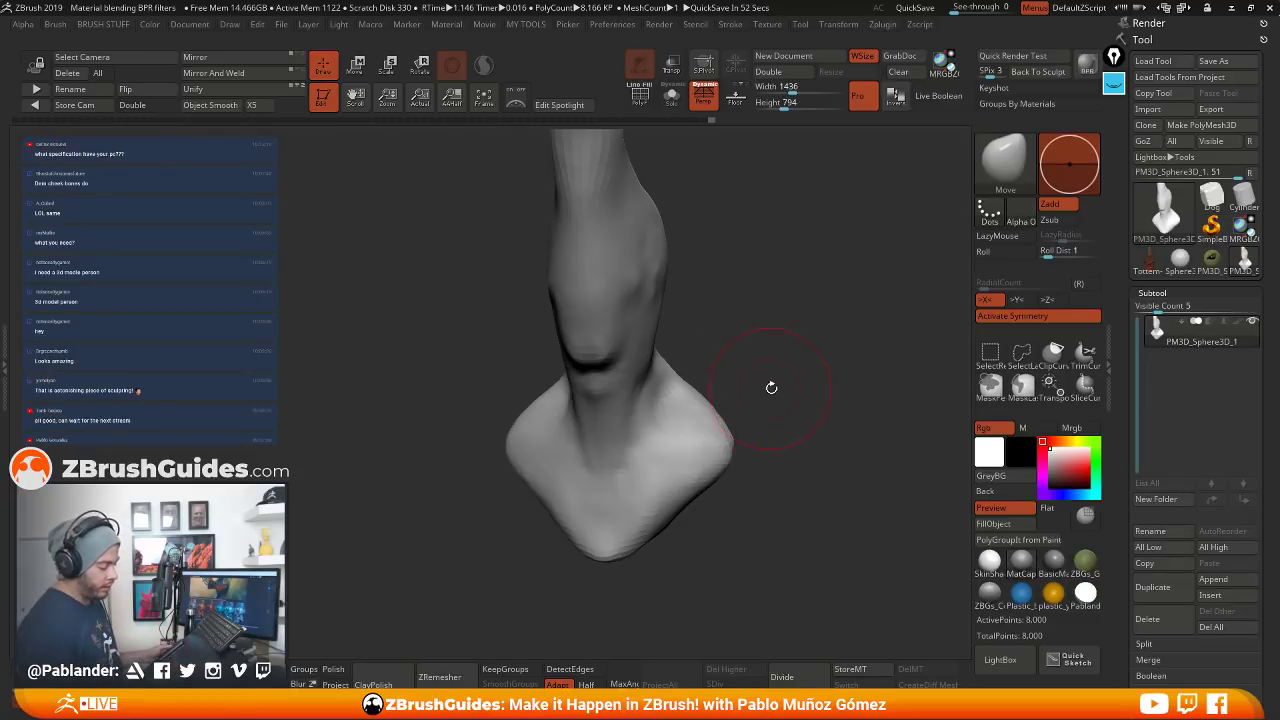
{"action": "mouse_move", "coordinate": [771, 387]}
{"action": "left_mouse_down"}
{"action": "mouse_move", "coordinate": [774, 354]}
{"action": "mouse_move", "coordinate": [886, 443]}
{"action": "mouse_move", "coordinate": [749, 423]}
{"action": "left_mouse_up"}
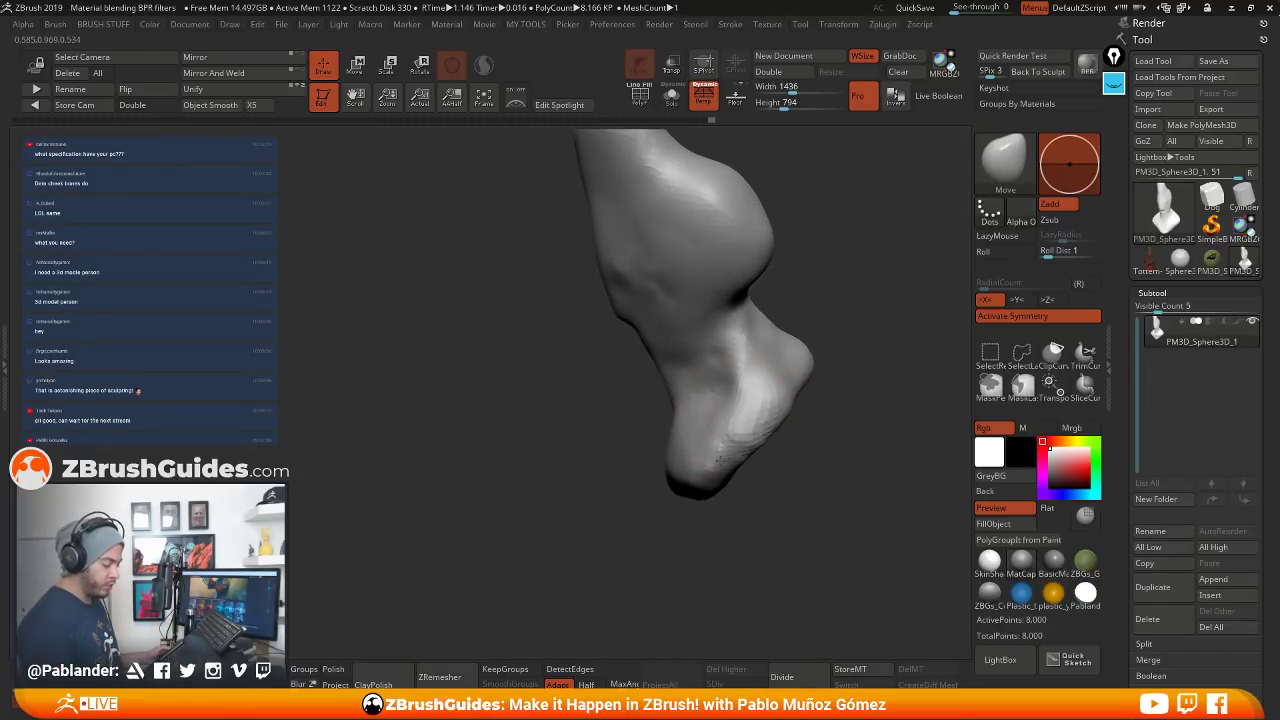
Reshape the lower chest and the transition between the neck, nape and shoulders with the Move brush
{"action": "mouse_move", "coordinate": [771, 489]}
{"action": "left_mouse_down"}
{"action": "mouse_move", "coordinate": [786, 400]}
{"action": "mouse_move", "coordinate": [822, 455]}
{"action": "mouse_move", "coordinate": [846, 349]}
{"action": "mouse_move", "coordinate": [694, 306]}
{"action": "mouse_move", "coordinate": [759, 299]}
{"action": "mouse_move", "coordinate": [700, 272]}
{"action": "mouse_move", "coordinate": [709, 320]}
{"action": "mouse_move", "coordinate": [675, 365]}
{"action": "mouse_move", "coordinate": [679, 397]}
{"action": "mouse_move", "coordinate": [663, 414]}
{"action": "left_mouse_up"}
{"action": "mouse_move", "coordinate": [727, 388]}
{"action": "left_mouse_down"}
{"action": "mouse_move", "coordinate": [766, 375]}
{"action": "mouse_move", "coordinate": [744, 384]}
{"action": "left_mouse_up"}
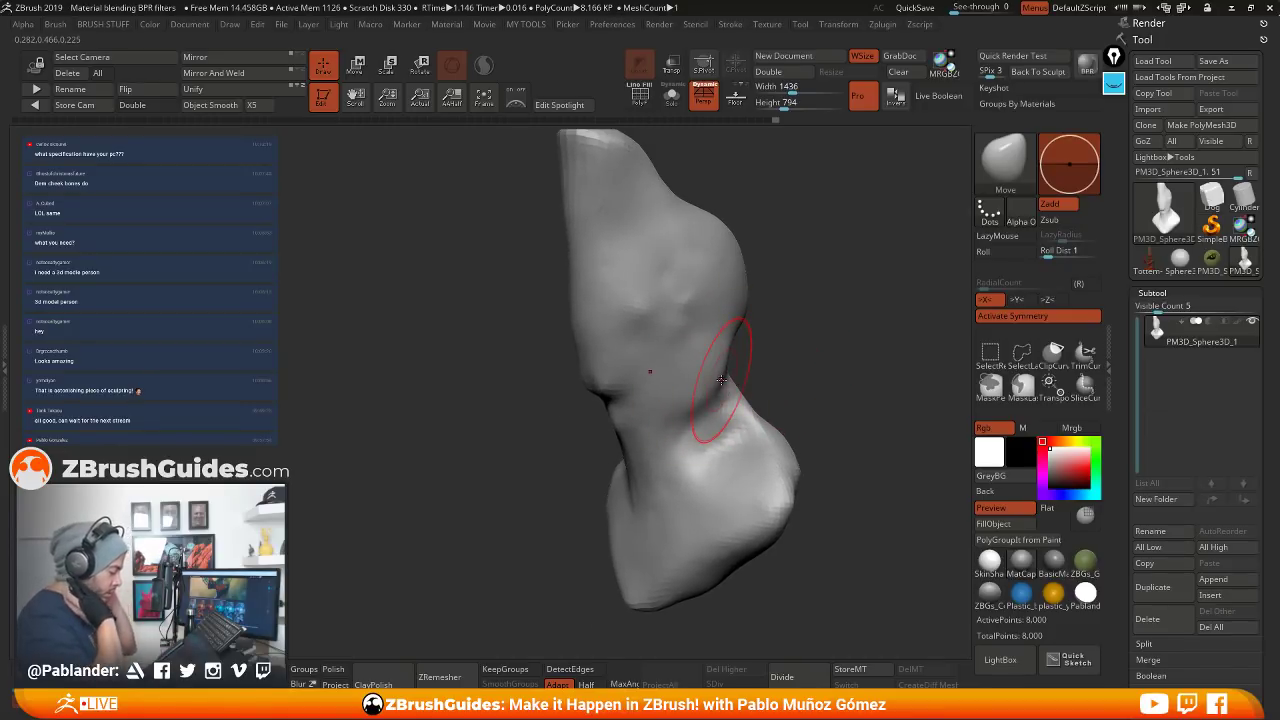
{"action": "mouse_move", "coordinate": [755, 385]}
{"action": "left_mouse_down"}
{"action": "mouse_move", "coordinate": [771, 360]}
{"action": "mouse_move", "coordinate": [808, 378]}
{"action": "mouse_move", "coordinate": [780, 389]}
{"action": "left_mouse_up"}
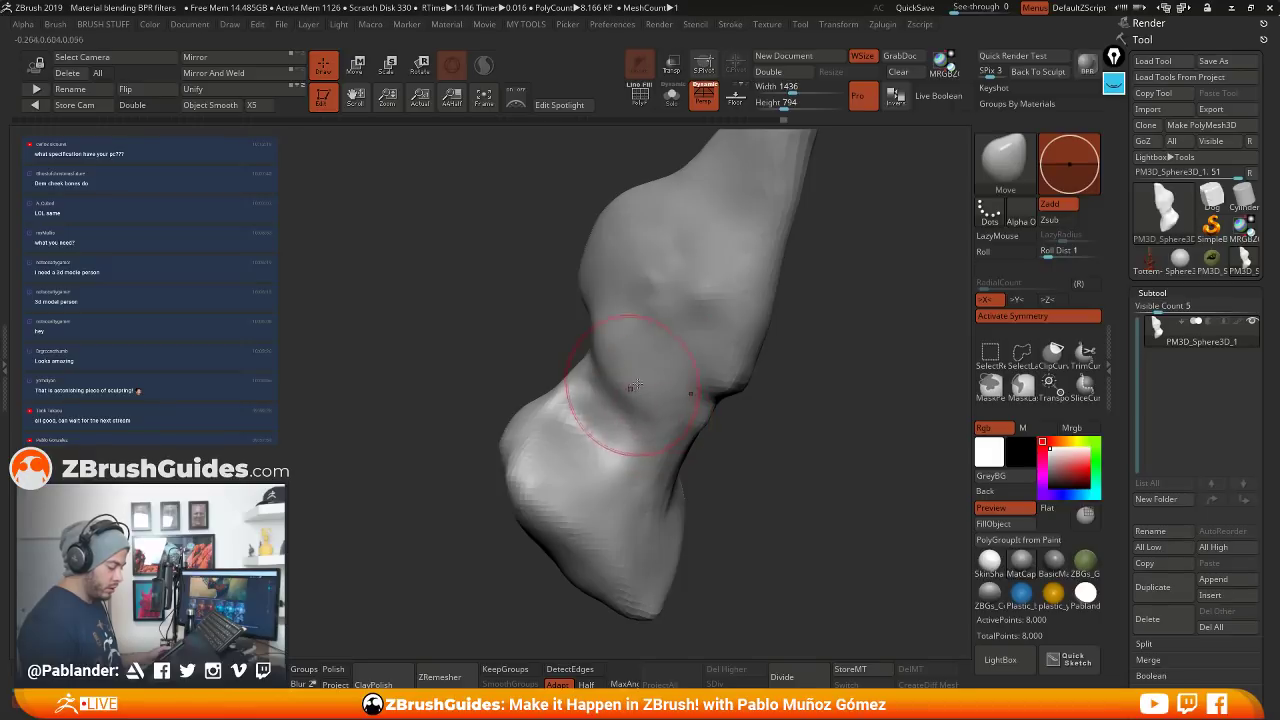
{"action": "right_click_drag", "start_coordinate": [629, 386], "coordinate": [656, 416]}
{"action": "left_click_drag", "start_coordinate": [752, 425], "coordinate": [809, 325], "text": "alt"}
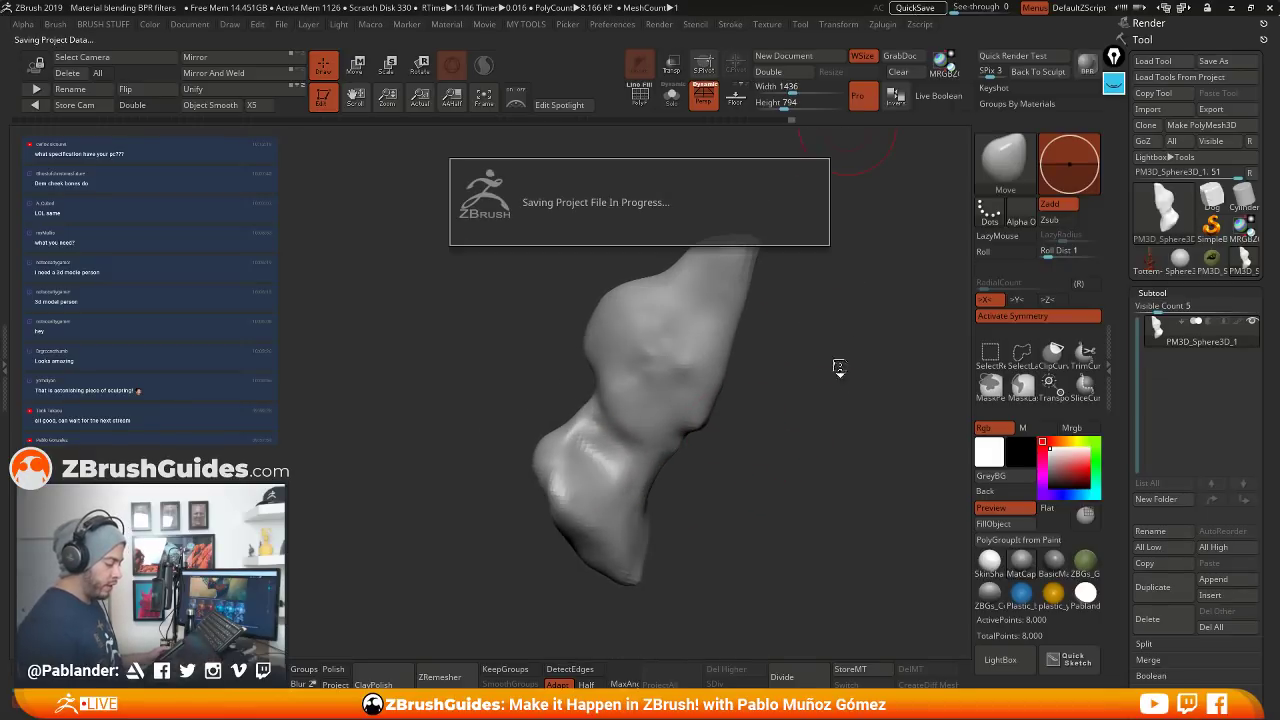
Leave a canvas snapshot of the current bust and show an earlier undo-history stage of the model beside it for comparison
{"action": "mouse_move", "coordinate": [813, 402]}
{"action": "left_mouse_down"}
{"action": "mouse_move", "coordinate": [830, 425]}
{"action": "mouse_move", "coordinate": [894, 414]}
{"action": "mouse_move", "coordinate": [883, 431]}
{"action": "left_mouse_up"}
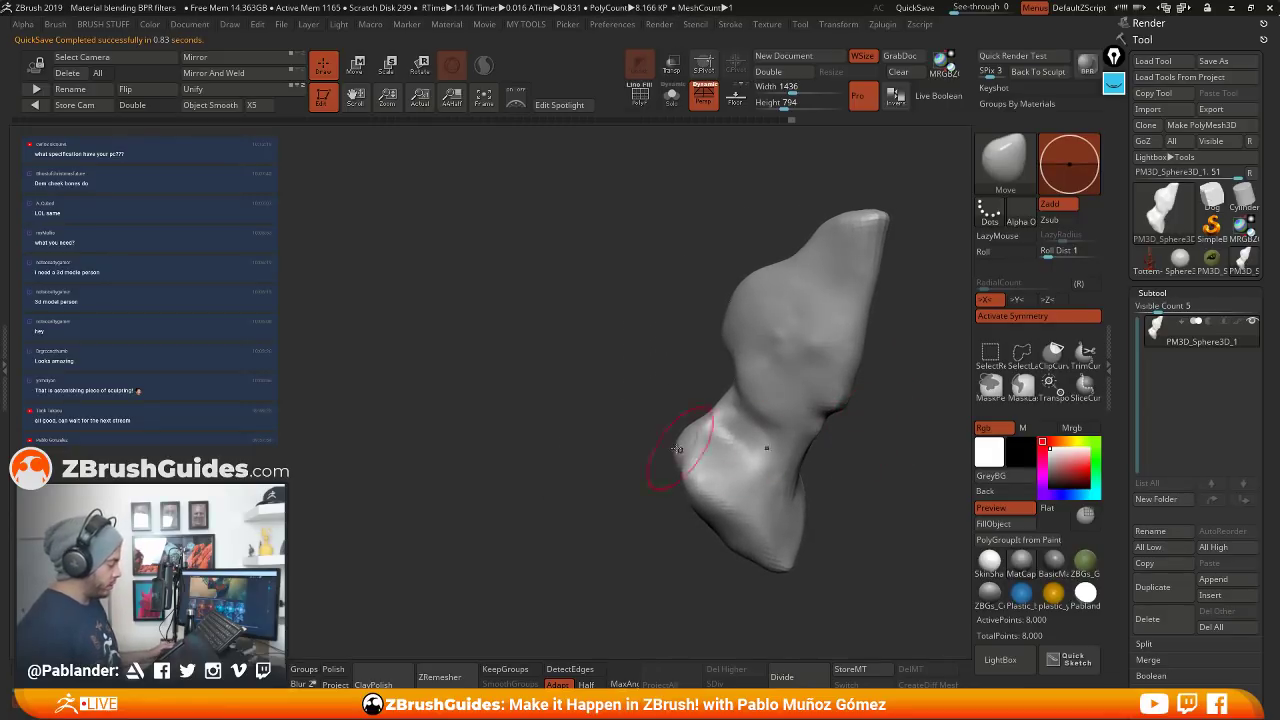
{"action": "key", "text": "shift"}
{"action": "key", "text": "shift+s"}
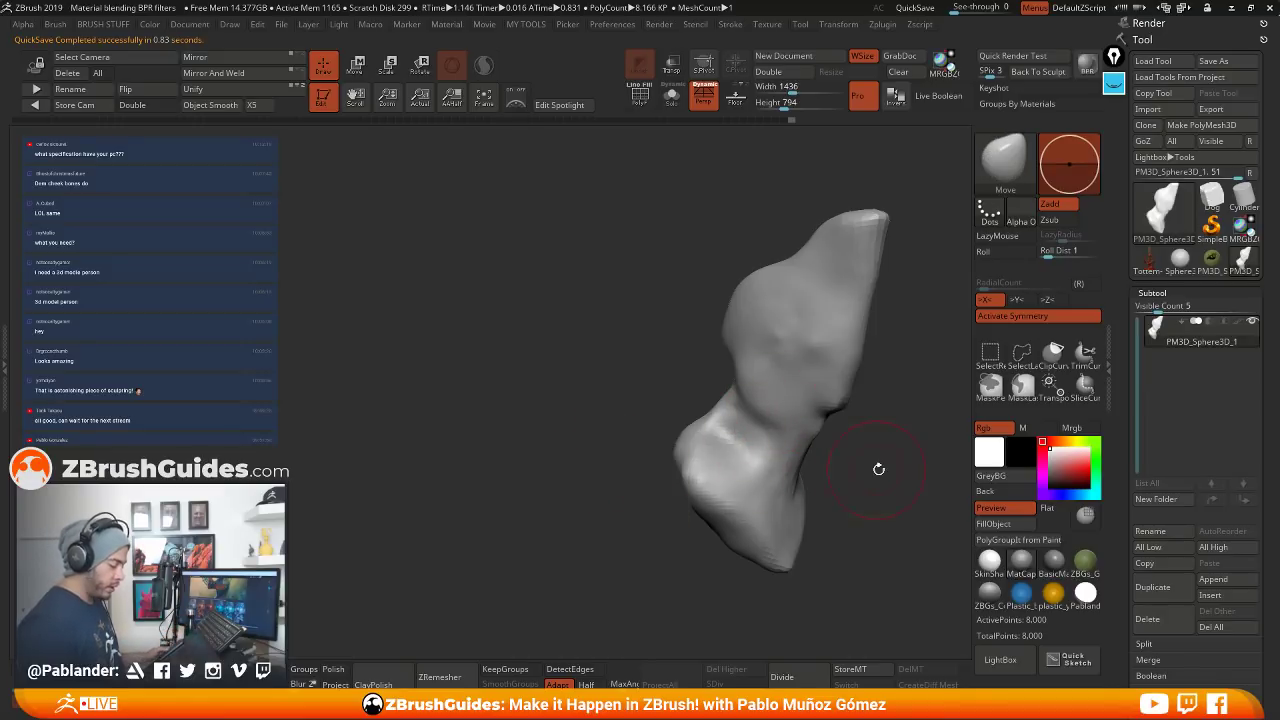
{"action": "left_click_drag", "start_coordinate": [908, 463], "coordinate": [727, 439], "text": "alt"}
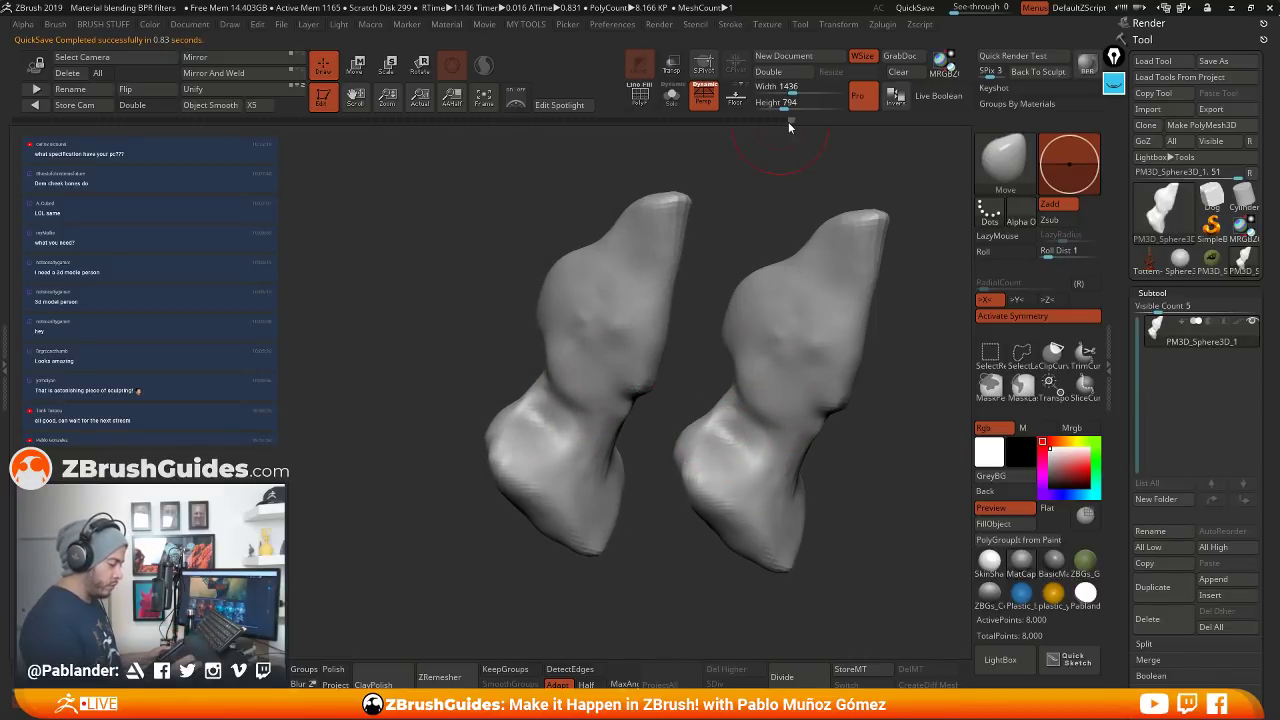
{"action": "mouse_move", "coordinate": [790, 121]}
{"action": "left_mouse_down"}
{"action": "mouse_move", "coordinate": [290, 150]}
{"action": "mouse_move", "coordinate": [244, 150]}
{"action": "mouse_move", "coordinate": [284, 137]}
{"action": "mouse_move", "coordinate": [240, 126]}
{"action": "left_mouse_up"}
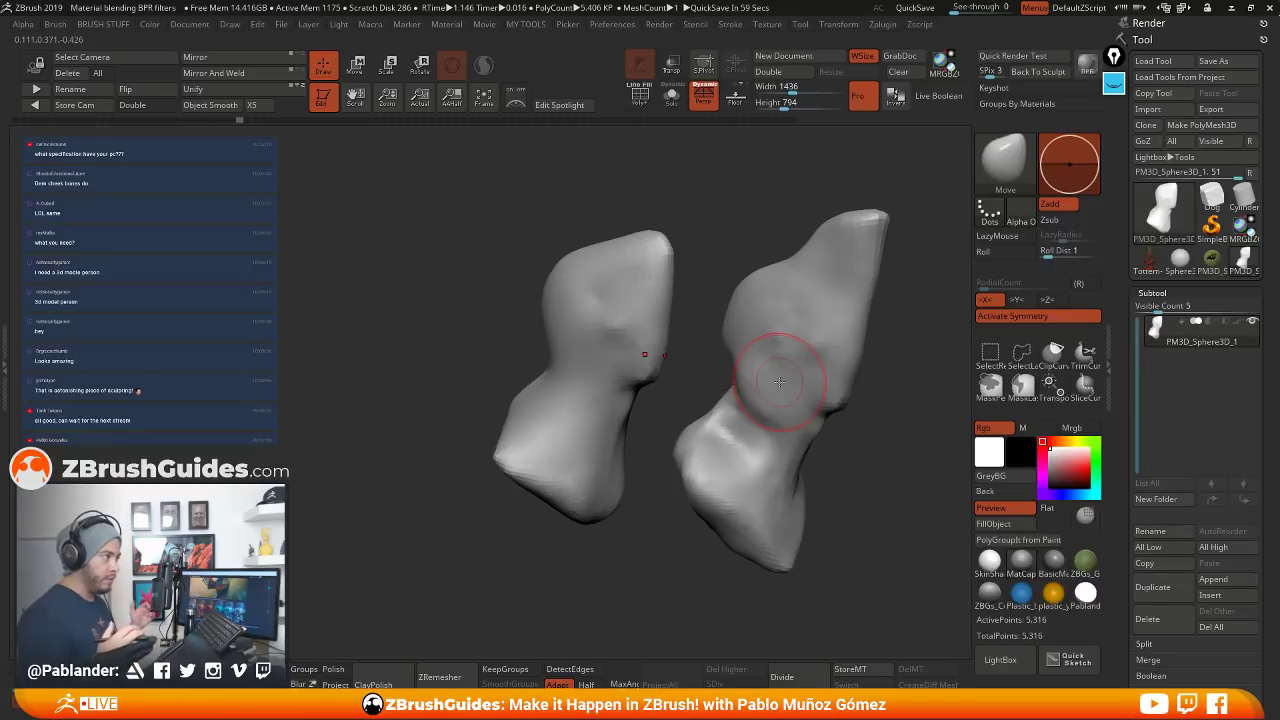
Show the annotation overlay, clear all its old lines and activate the pen in yellow
{"action": "left_click", "coordinate": [1113, 83]}
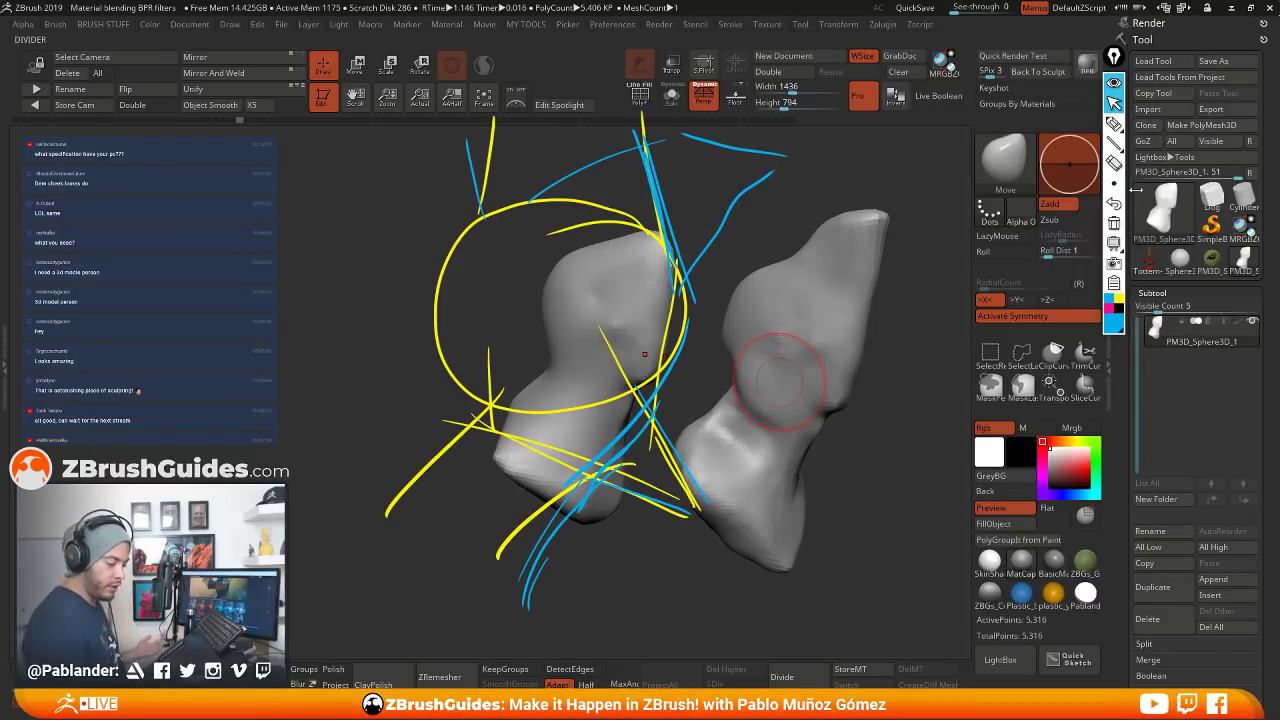
{"action": "left_click", "coordinate": [1113, 222]}
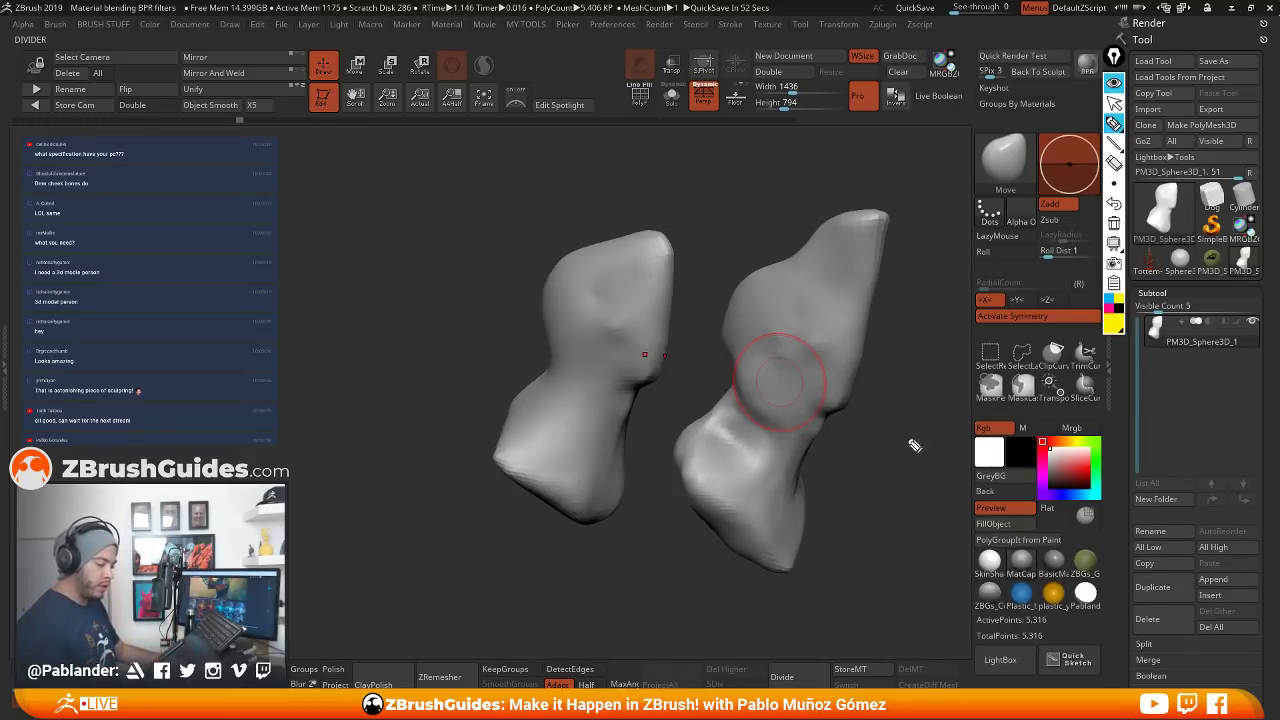
{"action": "left_click", "coordinate": [1113, 103]}
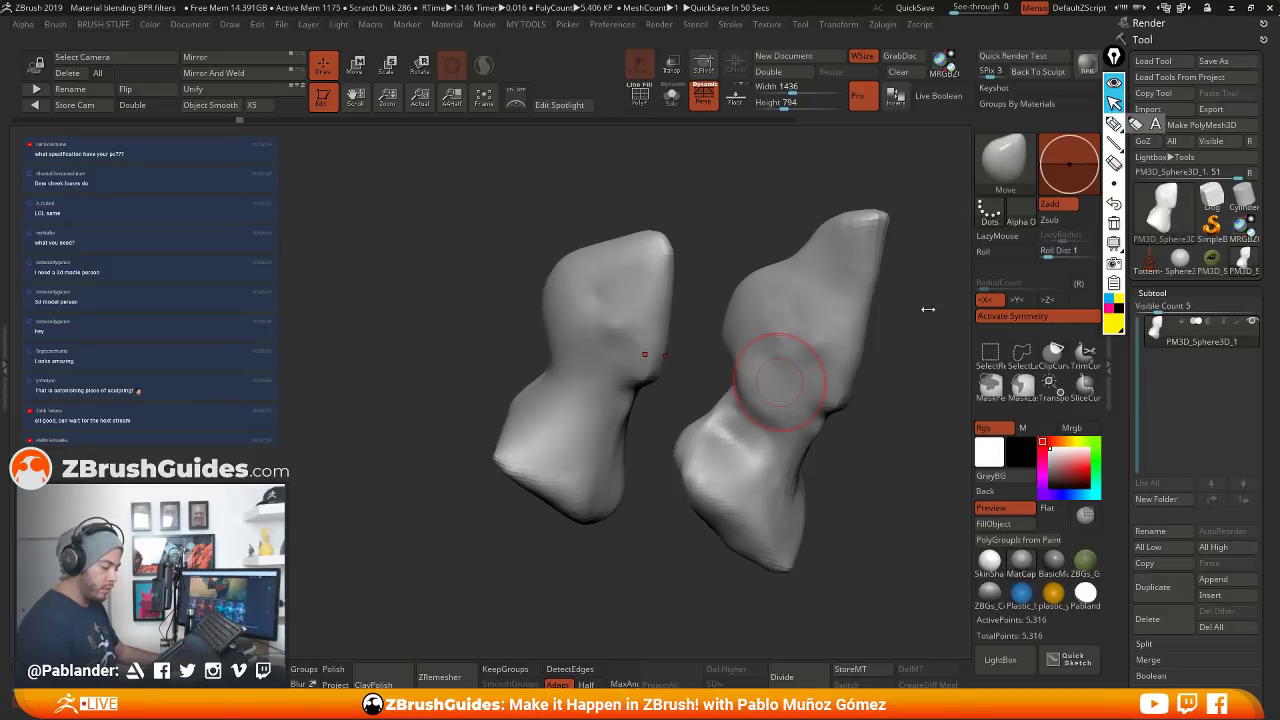
{"action": "left_click", "coordinate": [1113, 123]}
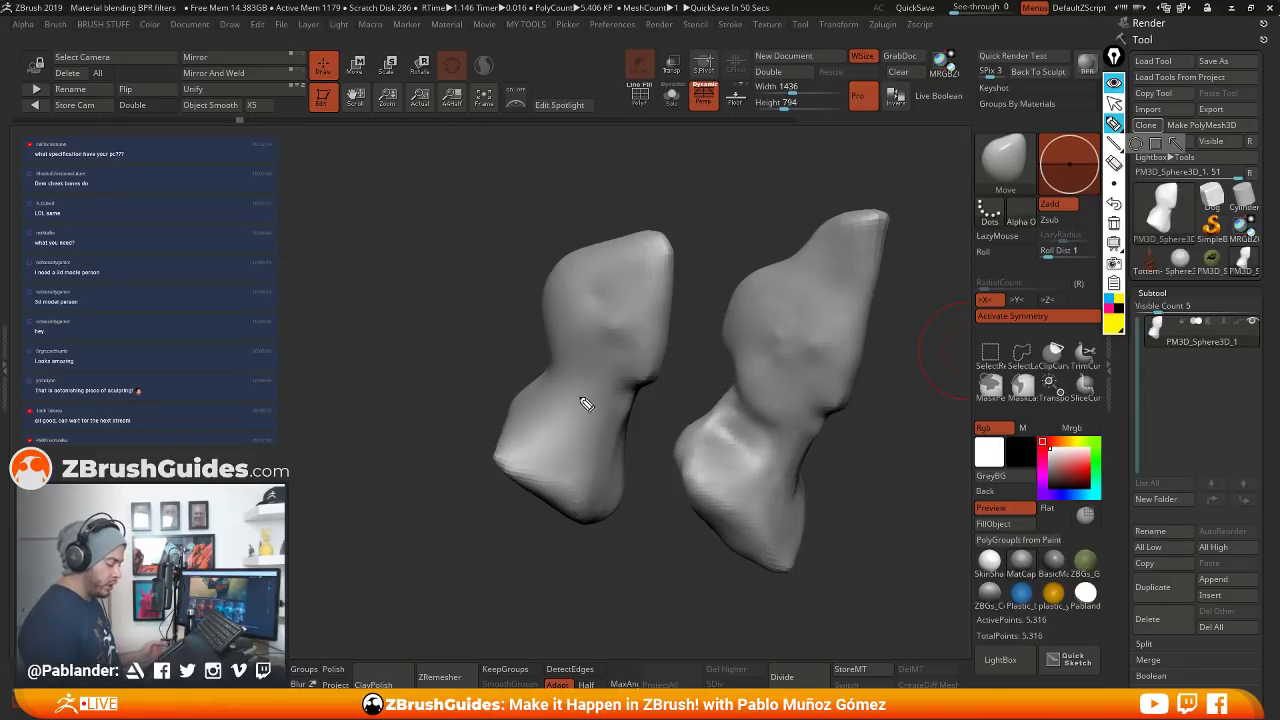
Draw yellow lines along the neck of the earlier bust and hatch the neck-to-shoulder muscle on the later one
{"action": "left_click_drag", "start_coordinate": [545, 310], "coordinate": [517, 410]}
{"action": "left_click_drag", "start_coordinate": [634, 392], "coordinate": [592, 524]}
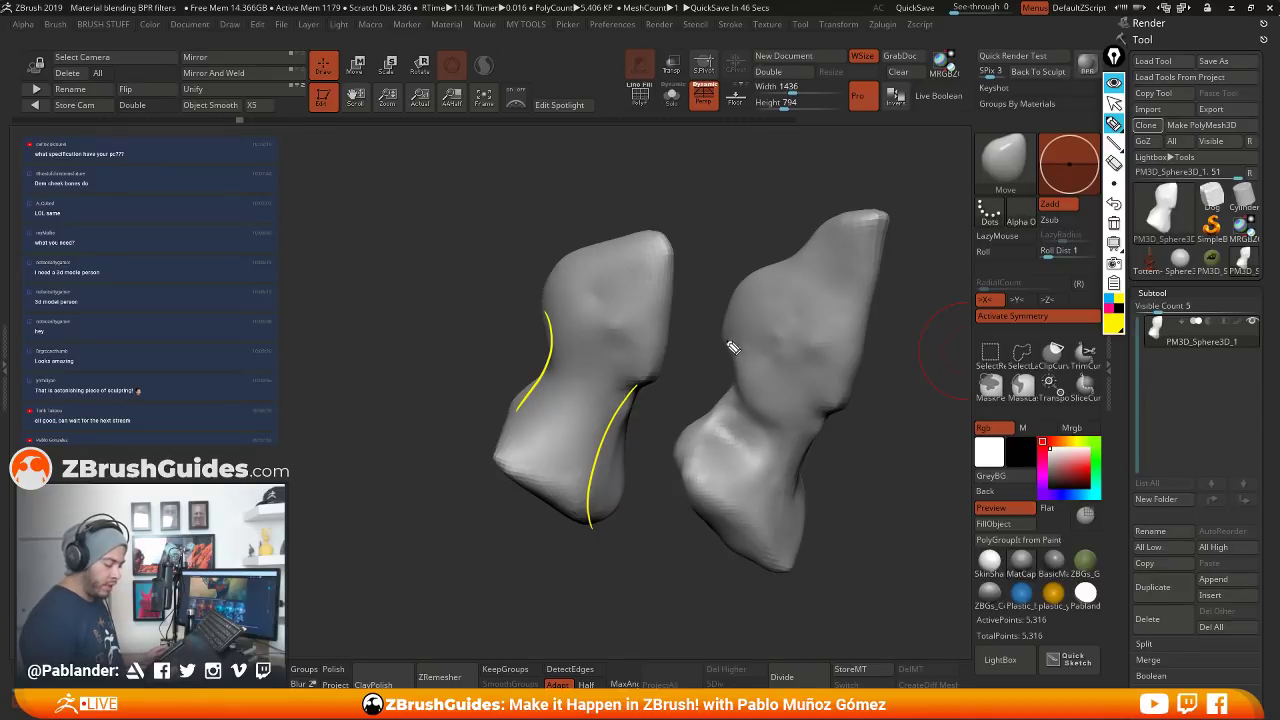
{"action": "mouse_move", "coordinate": [731, 346]}
{"action": "left_mouse_down"}
{"action": "mouse_move", "coordinate": [777, 437]}
{"action": "mouse_move", "coordinate": [728, 450]}
{"action": "mouse_move", "coordinate": [760, 455]}
{"action": "mouse_move", "coordinate": [750, 418]}
{"action": "mouse_move", "coordinate": [737, 458]}
{"action": "left_mouse_up"}
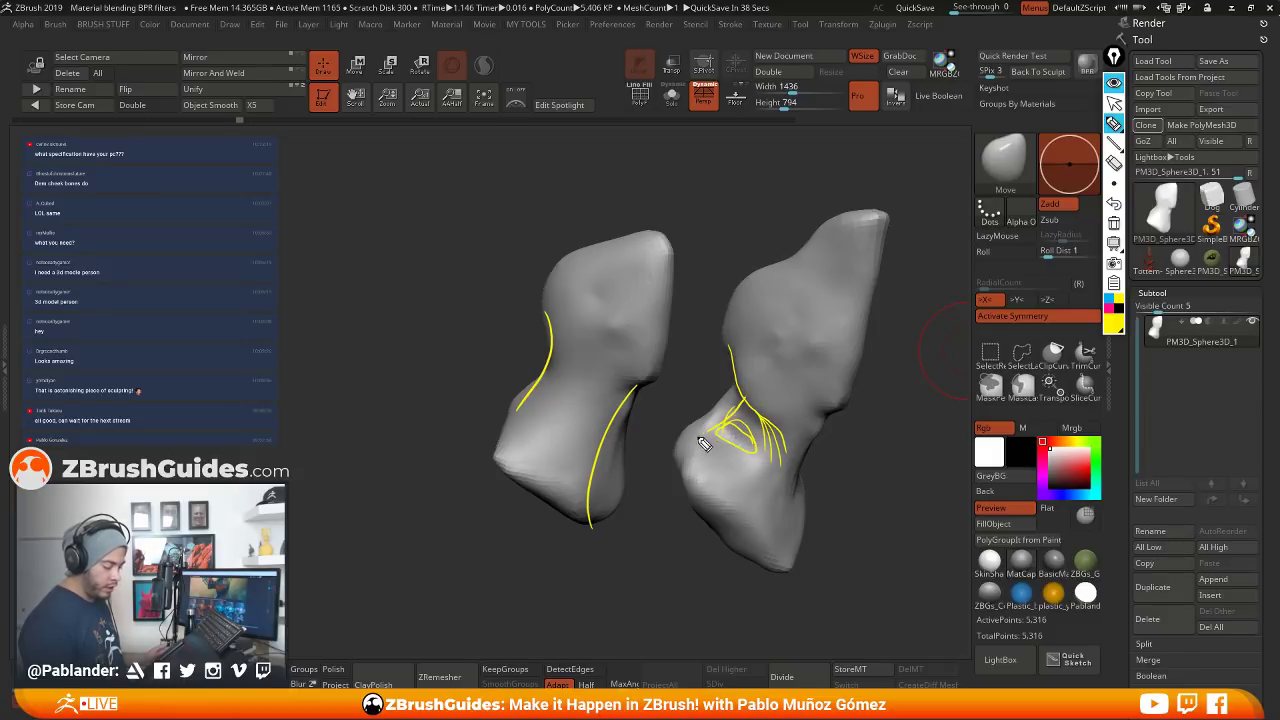
{"action": "mouse_move", "coordinate": [742, 378]}
{"action": "left_mouse_down"}
{"action": "mouse_move", "coordinate": [677, 450]}
{"action": "mouse_move", "coordinate": [727, 433]}
{"action": "mouse_move", "coordinate": [706, 486]}
{"action": "mouse_move", "coordinate": [681, 438]}
{"action": "mouse_move", "coordinate": [720, 449]}
{"action": "mouse_move", "coordinate": [736, 440]}
{"action": "mouse_move", "coordinate": [728, 418]}
{"action": "left_mouse_up"}
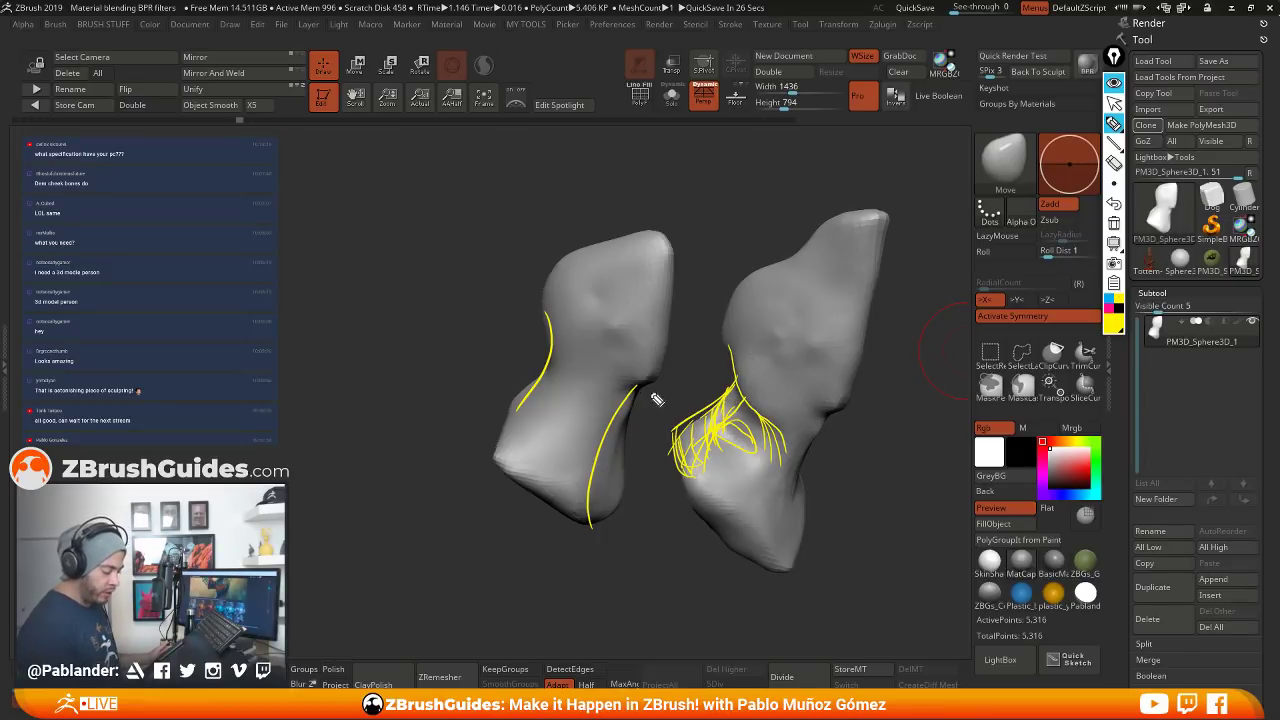
Trace the face, jaw, front of the neck and top of the head on both busts in yellow
{"action": "mouse_move", "coordinate": [674, 378]}
{"action": "left_mouse_down"}
{"action": "mouse_move", "coordinate": [636, 410]}
{"action": "mouse_move", "coordinate": [630, 478]}
{"action": "mouse_move", "coordinate": [685, 260]}
{"action": "left_mouse_up"}
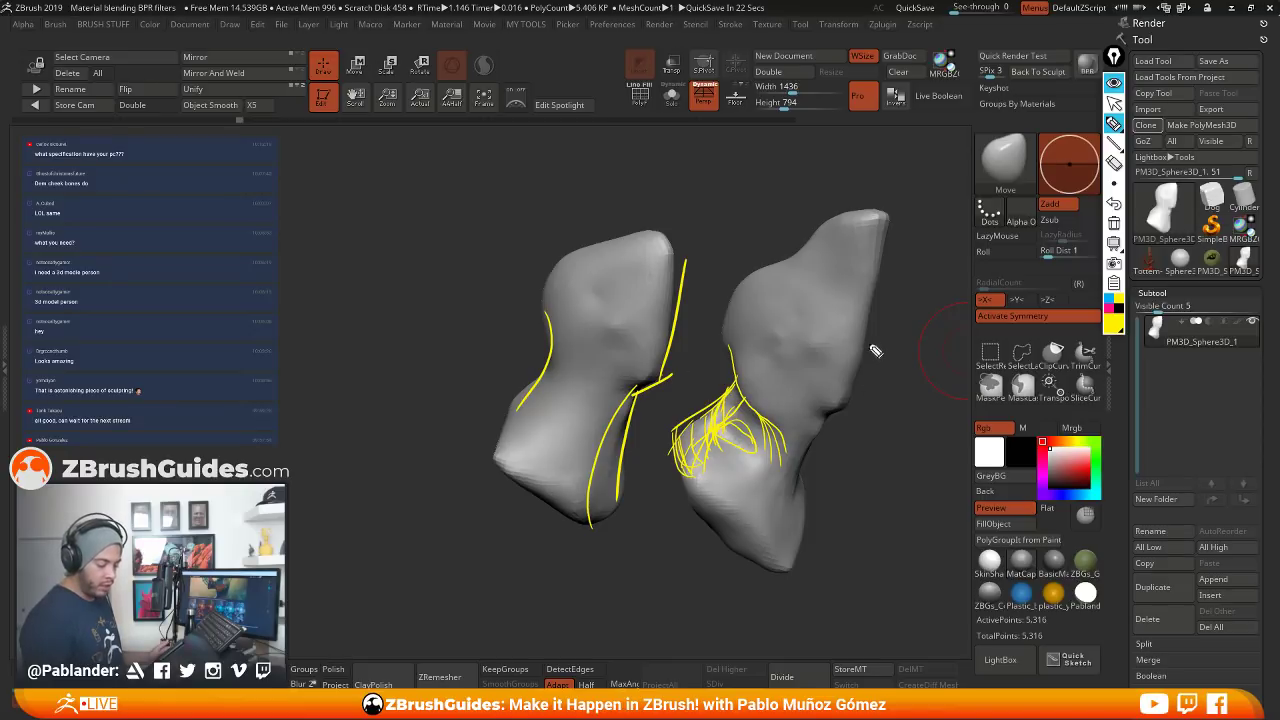
{"action": "left_click_drag", "start_coordinate": [858, 378], "coordinate": [796, 480]}
{"action": "mouse_move", "coordinate": [843, 412]}
{"action": "left_mouse_down"}
{"action": "mouse_move", "coordinate": [805, 430]}
{"action": "mouse_move", "coordinate": [796, 503]}
{"action": "left_mouse_up"}
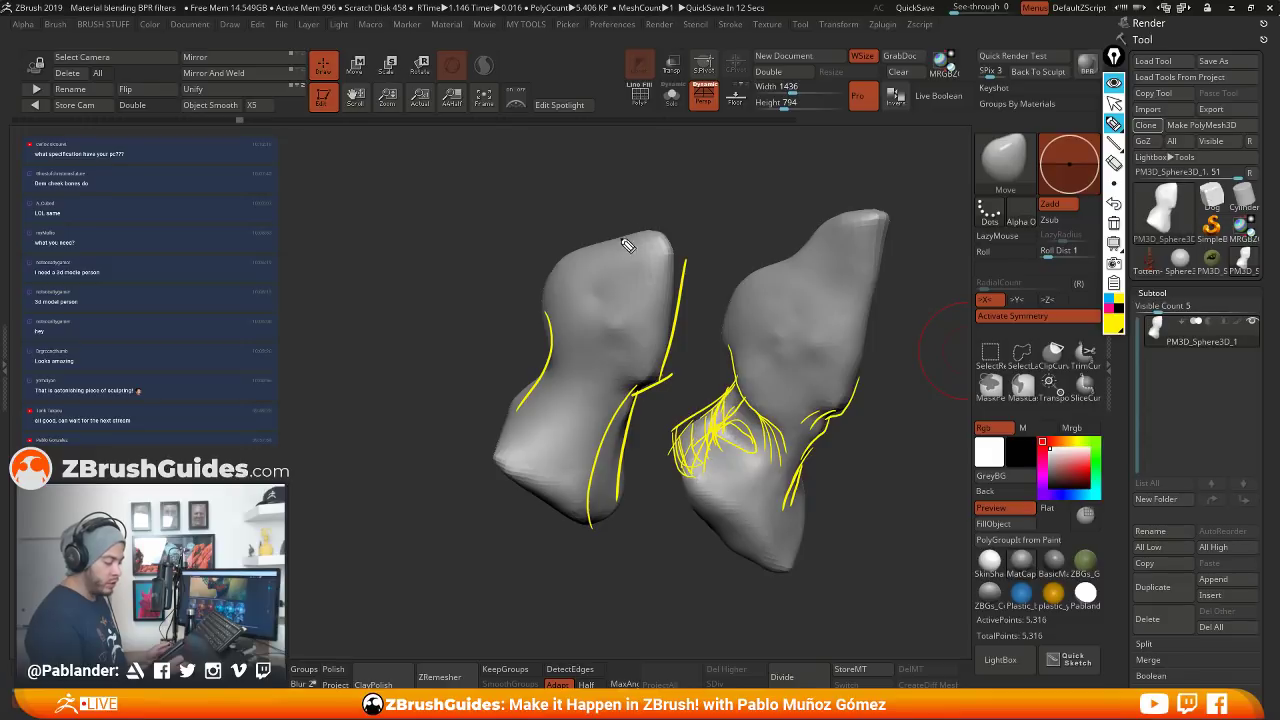
{"action": "left_click_drag", "start_coordinate": [625, 245], "coordinate": [680, 268]}
{"action": "mouse_move", "coordinate": [785, 258]}
{"action": "left_mouse_down"}
{"action": "mouse_move", "coordinate": [900, 223]}
{"action": "mouse_move", "coordinate": [876, 298]}
{"action": "left_mouse_up"}
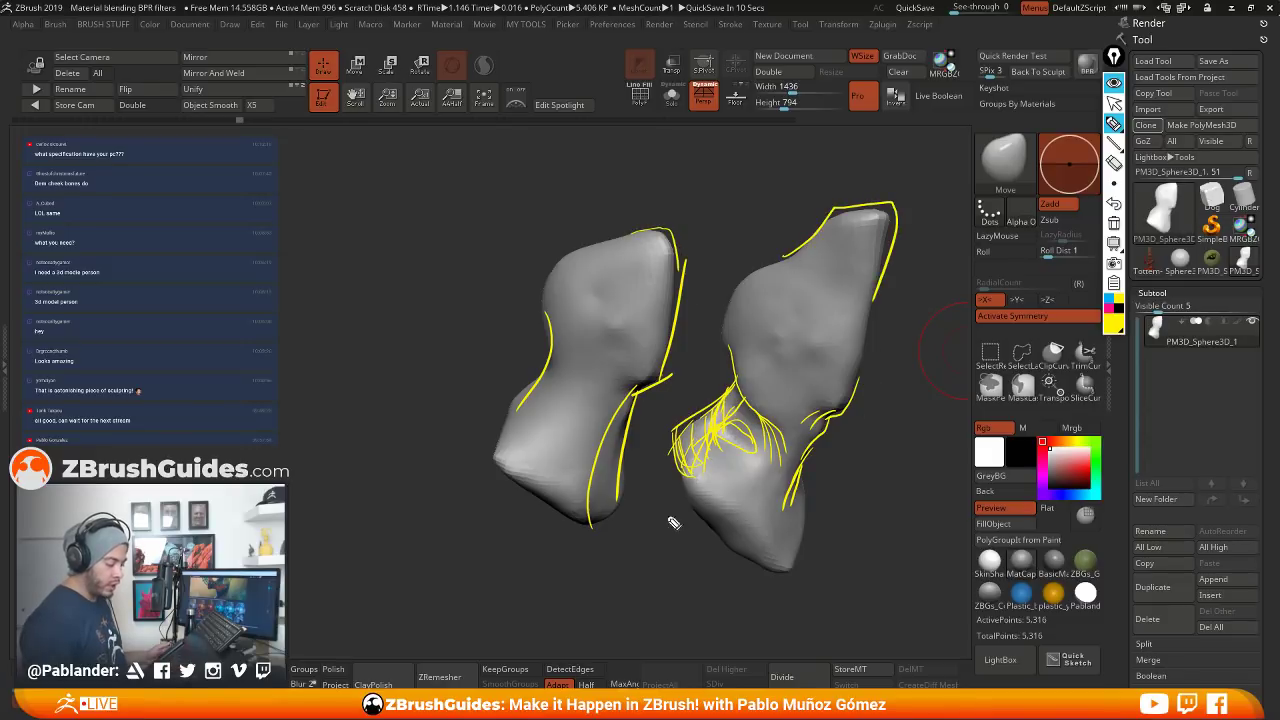
Undo the last yellow stroke and trace the back of the skull on both busts in pink
{"action": "mouse_move", "coordinate": [787, 261]}
{"action": "left_mouse_down"}
{"action": "mouse_move", "coordinate": [735, 295]}
{"action": "mouse_move", "coordinate": [737, 367]}
{"action": "left_mouse_up"}
{"action": "left_click", "coordinate": [1113, 204]}
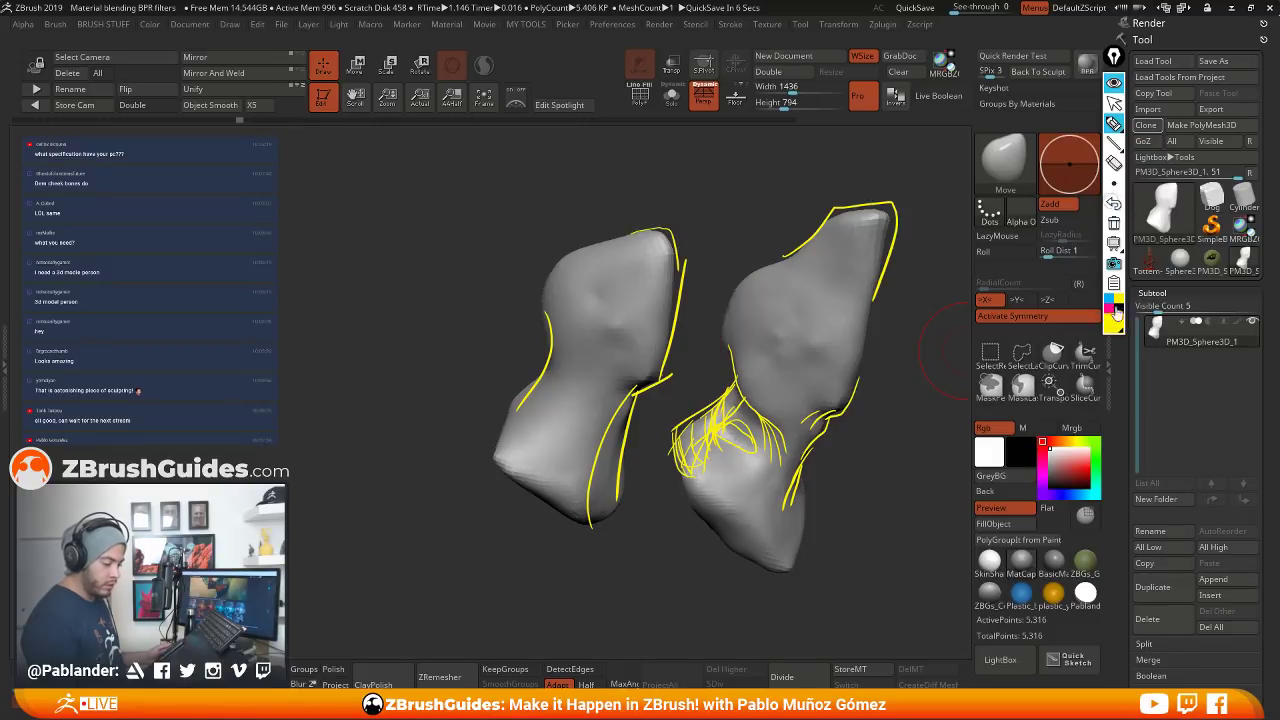
{"action": "mouse_move", "coordinate": [799, 261]}
{"action": "left_mouse_down"}
{"action": "mouse_move", "coordinate": [742, 297]}
{"action": "mouse_move", "coordinate": [728, 345]}
{"action": "mouse_move", "coordinate": [757, 383]}
{"action": "left_mouse_up"}
{"action": "mouse_move", "coordinate": [606, 241]}
{"action": "left_mouse_down"}
{"action": "mouse_move", "coordinate": [548, 290]}
{"action": "mouse_move", "coordinate": [583, 378]}
{"action": "left_mouse_up"}
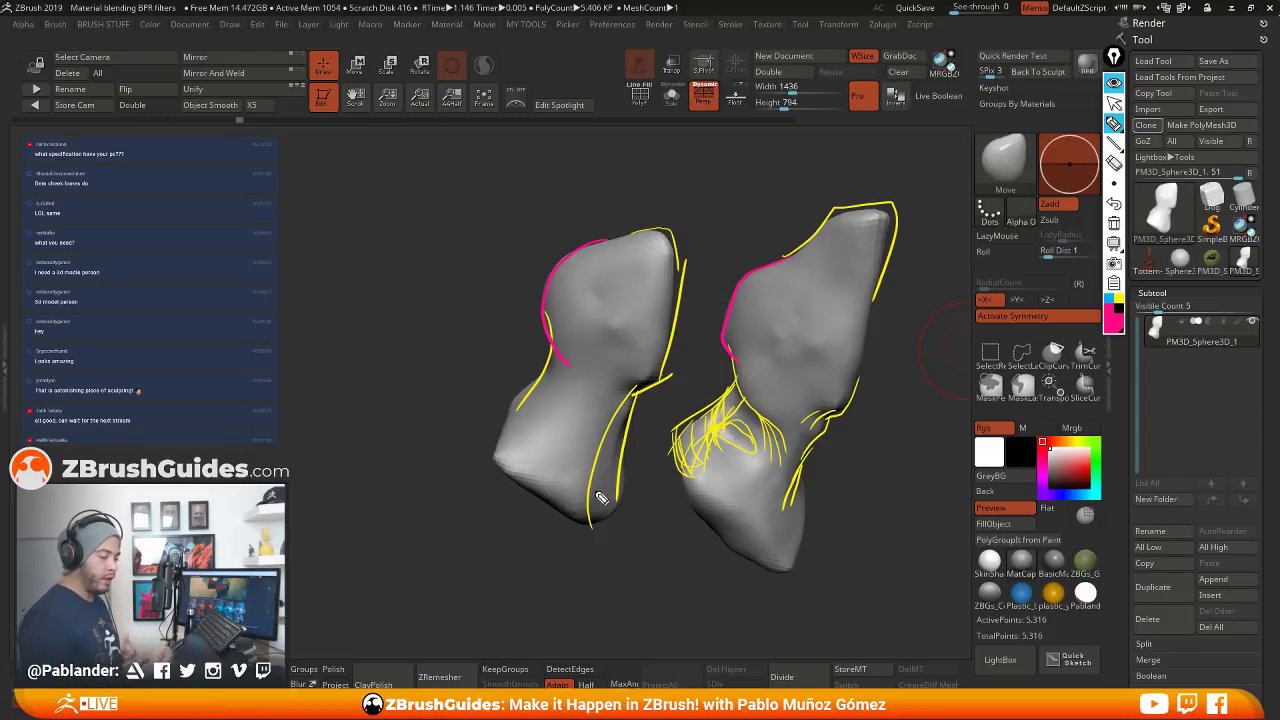
Hide the annotations, remove the canvas snapshot and return the bust to its latest undo-history stage
{"action": "left_click", "coordinate": [1113, 102]}
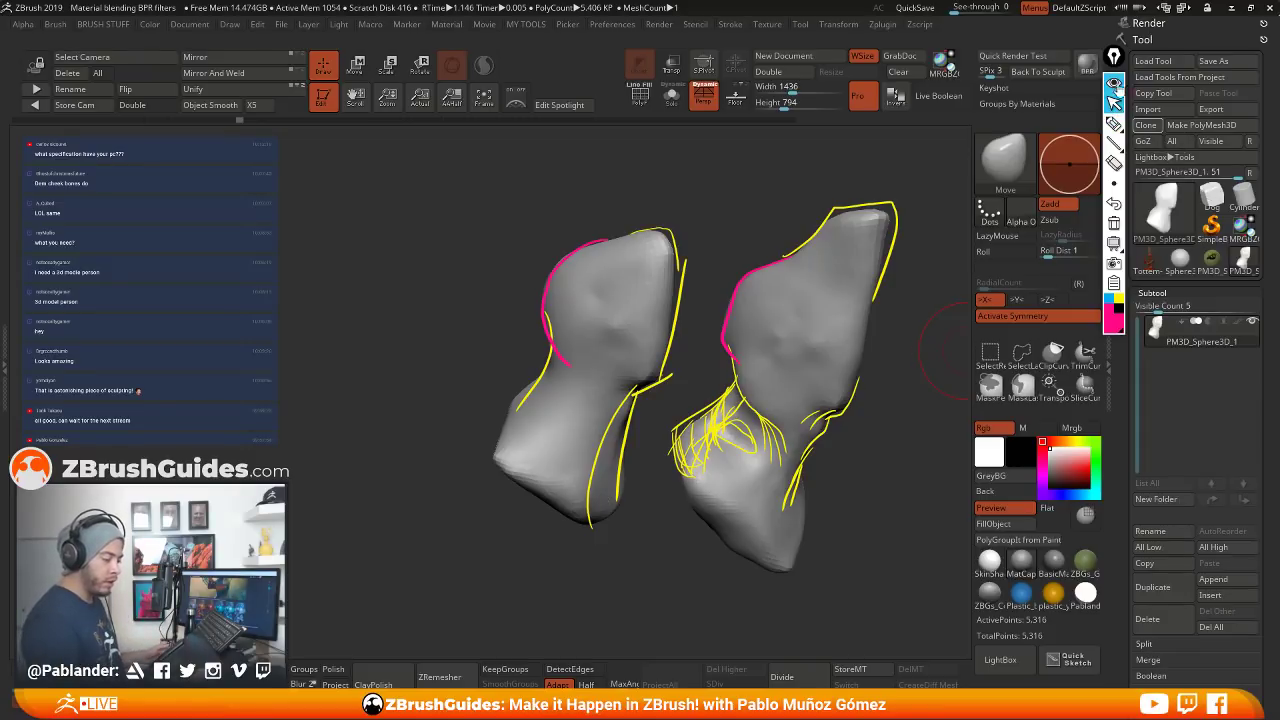
{"action": "left_click", "coordinate": [1113, 83]}
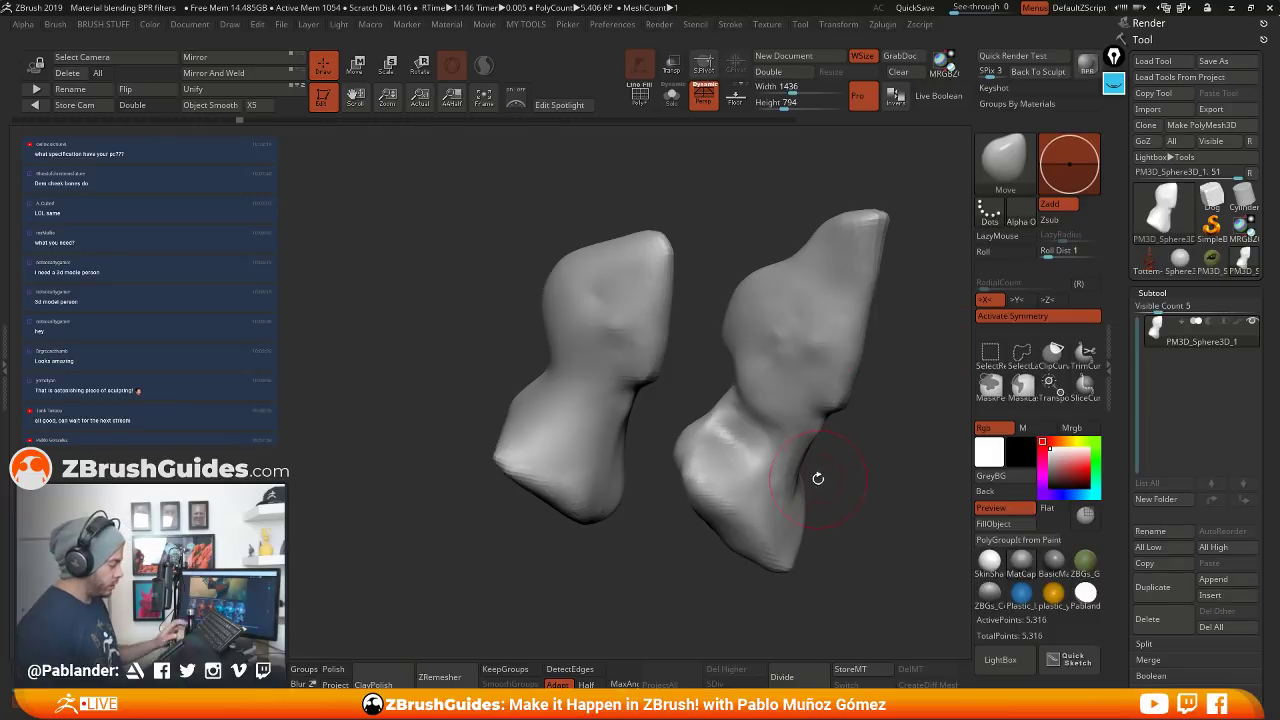
{"action": "key", "text": "ctrl+z"}
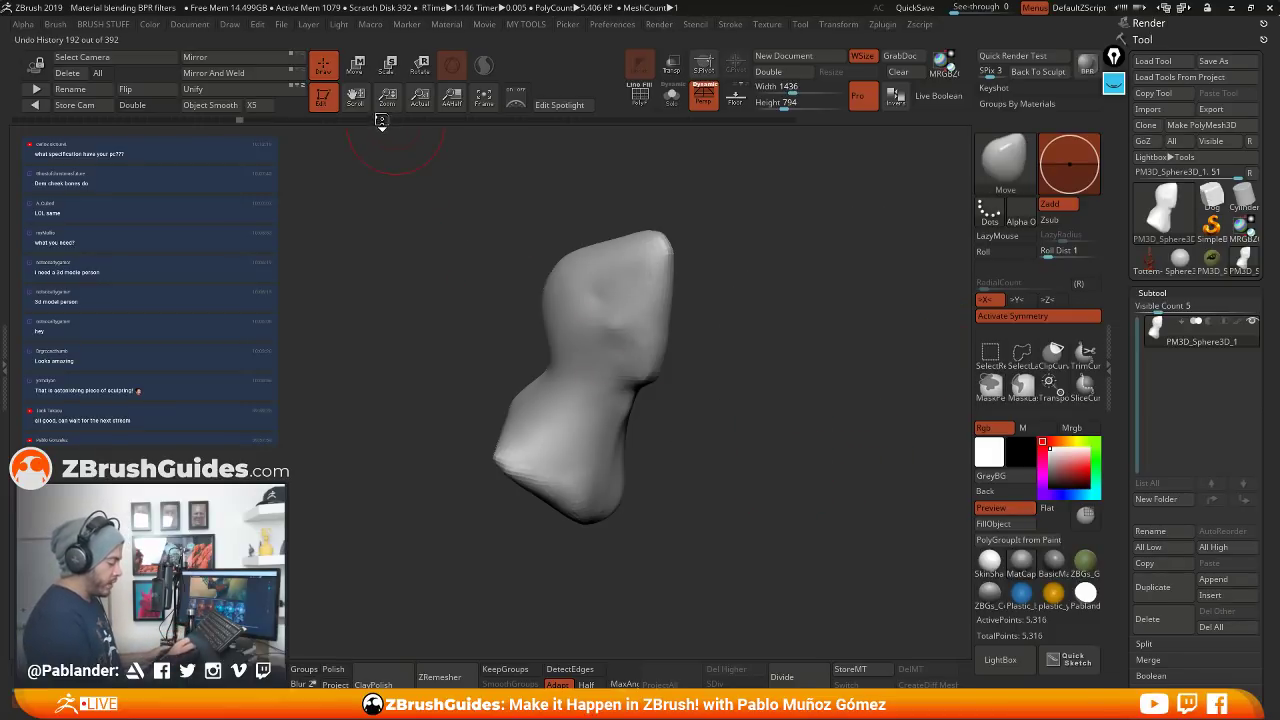
{"action": "mouse_move", "coordinate": [381, 122]}
{"action": "left_mouse_down"}
{"action": "mouse_move", "coordinate": [271, 120]}
{"action": "mouse_move", "coordinate": [810, 123]}
{"action": "left_mouse_up"}
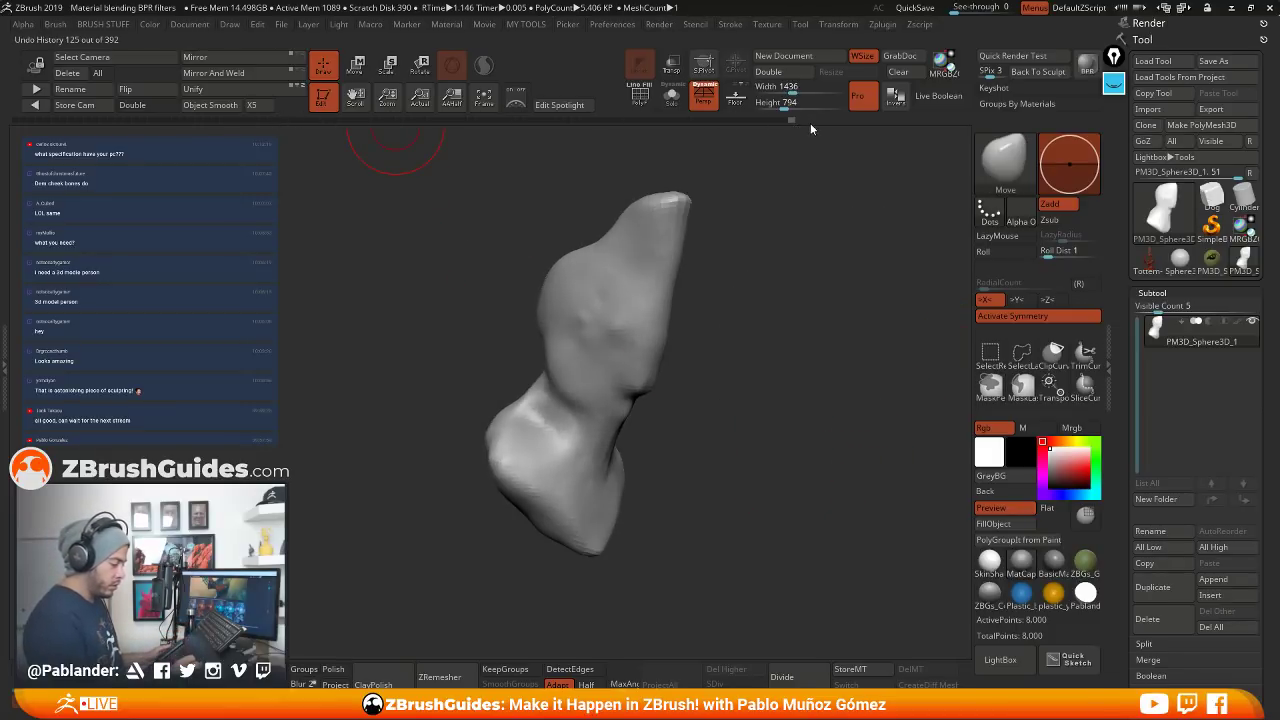
Refine the nape, the side of the neck and the back of the shoulders with the Move brush
{"action": "mouse_move", "coordinate": [806, 280]}
{"action": "left_mouse_down"}
{"action": "mouse_move", "coordinate": [797, 396]}
{"action": "mouse_move", "coordinate": [767, 353]}
{"action": "mouse_move", "coordinate": [674, 357]}
{"action": "mouse_move", "coordinate": [677, 400]}
{"action": "left_mouse_up"}
{"action": "mouse_move", "coordinate": [588, 391]}
{"action": "left_mouse_down"}
{"action": "mouse_move", "coordinate": [760, 340]}
{"action": "mouse_move", "coordinate": [780, 320]}
{"action": "left_mouse_up"}
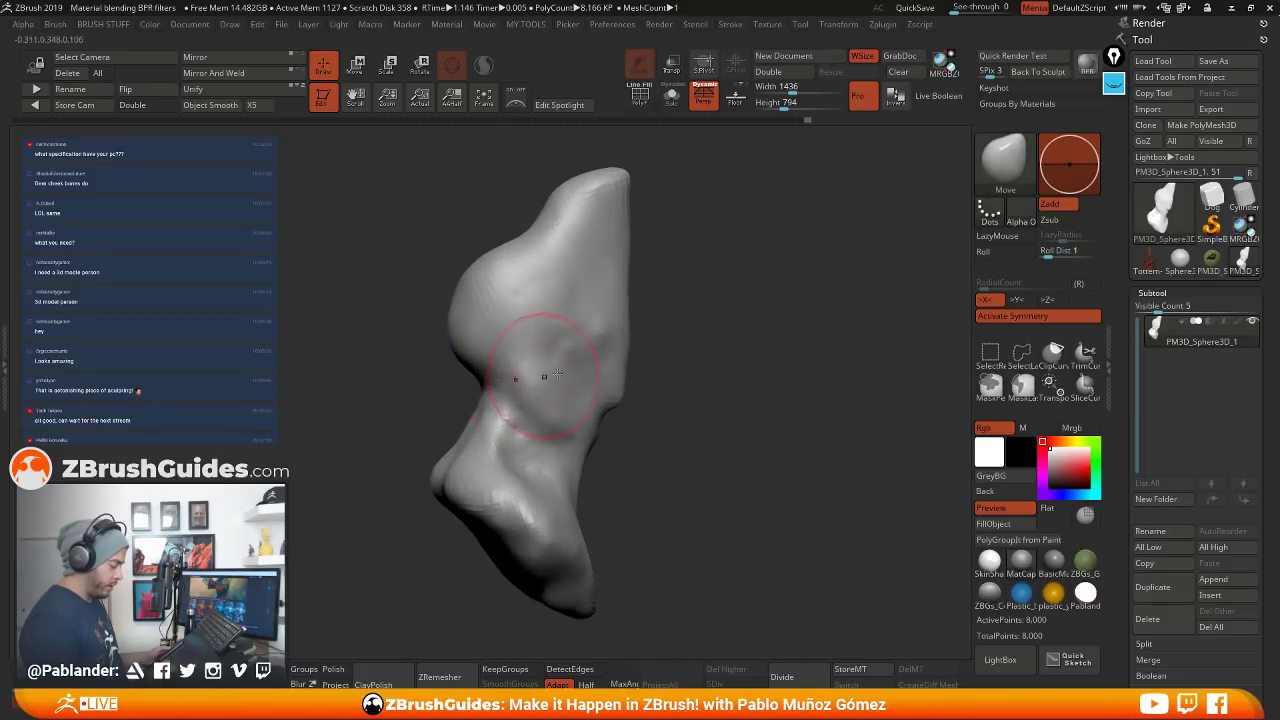
{"action": "left_click_drag", "start_coordinate": [657, 392], "coordinate": [711, 363], "text": "alt"}
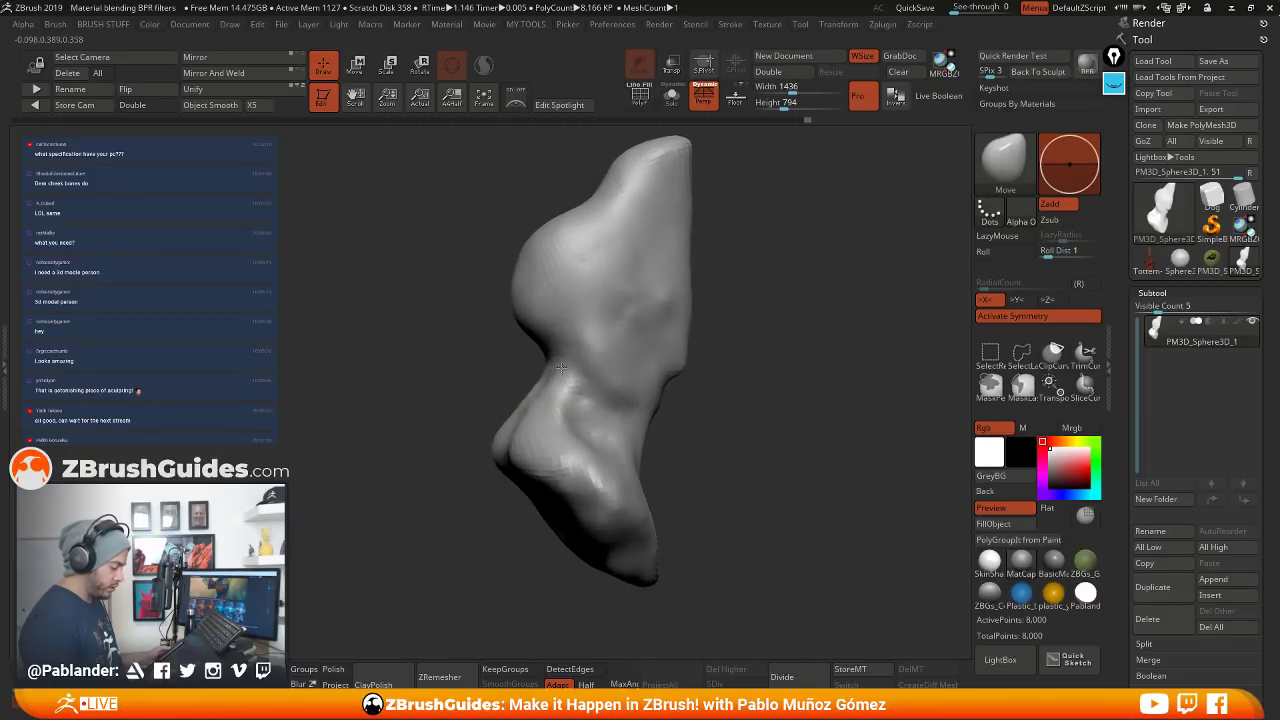
{"action": "mouse_move", "coordinate": [522, 400]}
{"action": "left_mouse_down"}
{"action": "mouse_move", "coordinate": [735, 448]}
{"action": "mouse_move", "coordinate": [803, 413]}
{"action": "mouse_move", "coordinate": [797, 376]}
{"action": "left_mouse_up"}
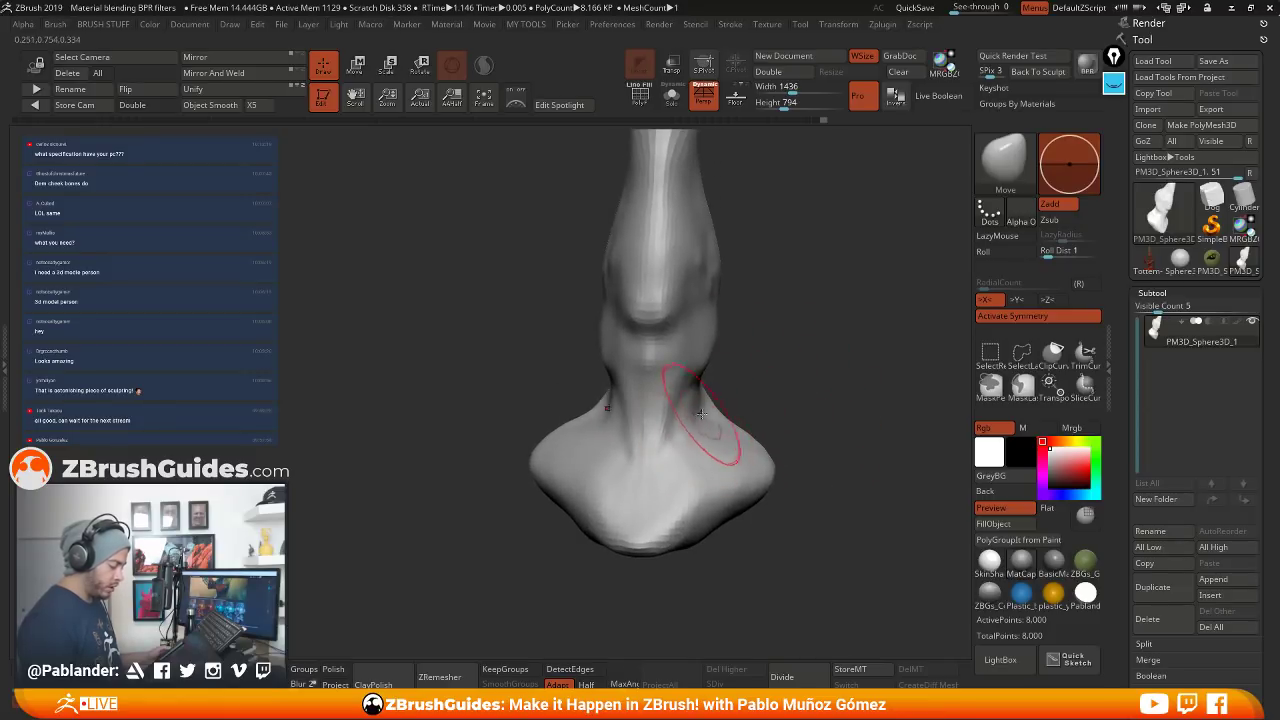
Shape the front of the shoulders and the profile of the chest with the Move brush
{"action": "left_click_drag", "start_coordinate": [741, 433], "coordinate": [735, 441]}
{"action": "mouse_move", "coordinate": [806, 402]}
{"action": "left_mouse_down", "text": "alt"}
{"action": "mouse_move", "coordinate": [794, 366]}
{"action": "mouse_move", "coordinate": [792, 390]}
{"action": "left_mouse_up", "text": "alt"}
{"action": "mouse_move", "coordinate": [746, 405]}
{"action": "left_mouse_down"}
{"action": "mouse_move", "coordinate": [736, 421]}
{"action": "mouse_move", "coordinate": [832, 424]}
{"action": "left_mouse_up"}
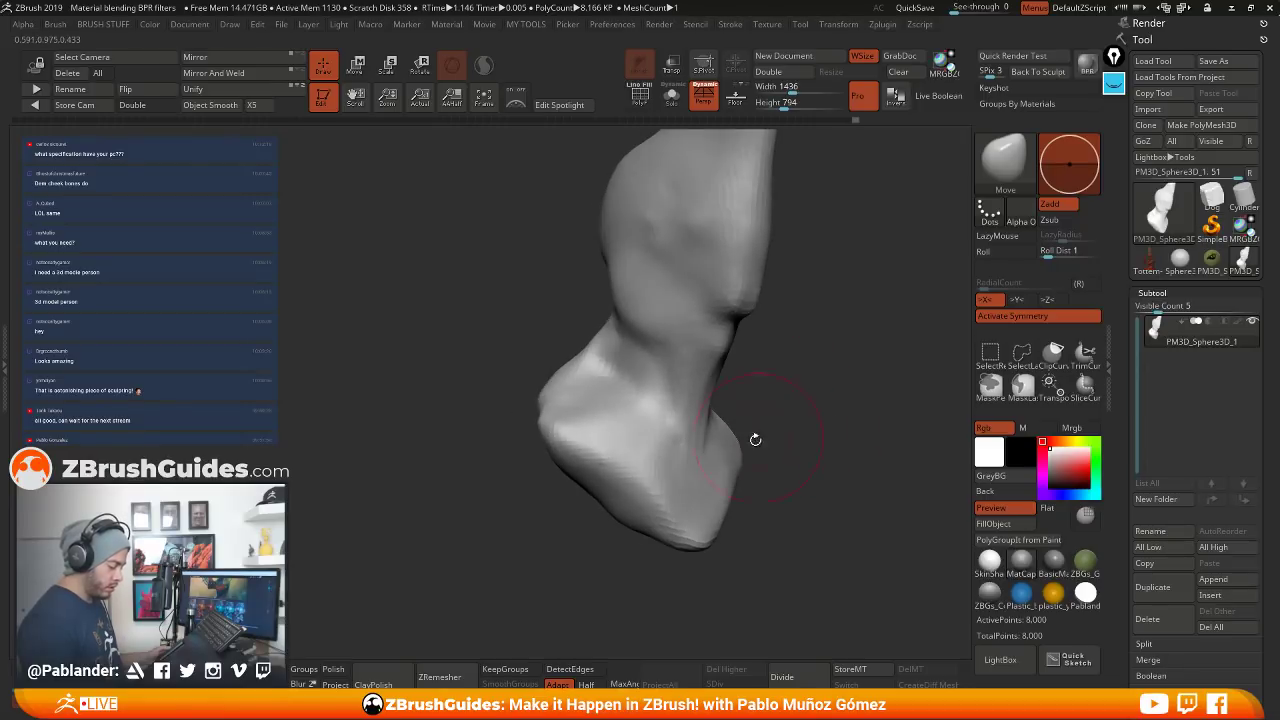
{"action": "mouse_move", "coordinate": [735, 440]}
{"action": "left_mouse_down"}
{"action": "mouse_move", "coordinate": [724, 440]}
{"action": "mouse_move", "coordinate": [822, 448]}
{"action": "left_mouse_up"}
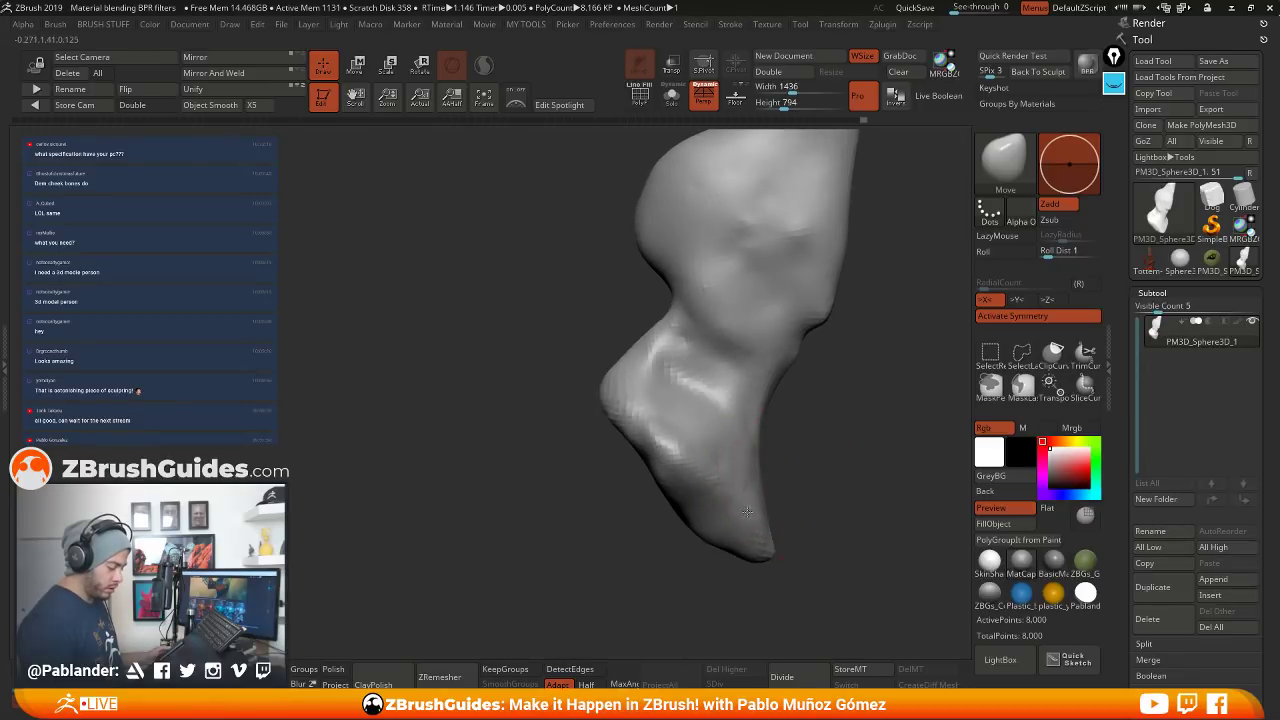
Adjust the front and sides of the elongated forehead with the Move brush
{"action": "mouse_move", "coordinate": [783, 526]}
{"action": "left_mouse_down"}
{"action": "mouse_move", "coordinate": [749, 477]}
{"action": "mouse_move", "coordinate": [672, 511]}
{"action": "left_mouse_up"}
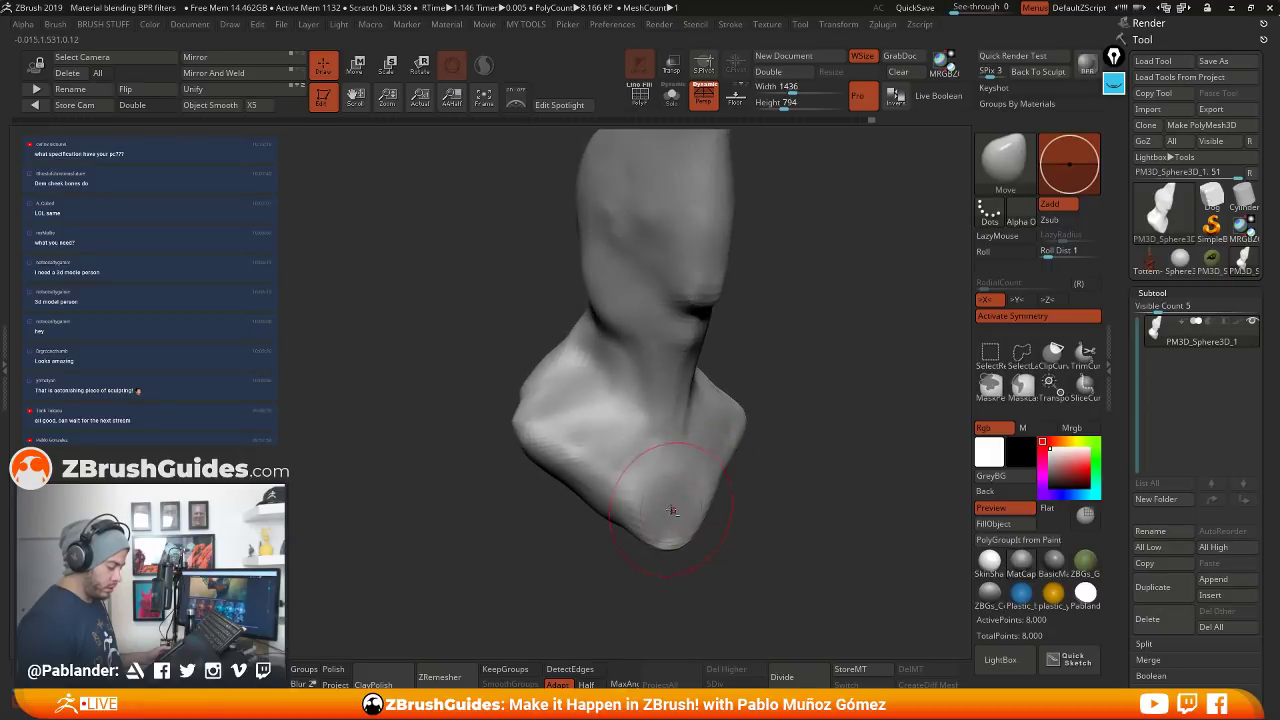
{"action": "mouse_move", "coordinate": [780, 454]}
{"action": "left_mouse_down"}
{"action": "mouse_move", "coordinate": [819, 461]}
{"action": "mouse_move", "coordinate": [806, 434]}
{"action": "left_mouse_up"}
{"action": "mouse_move", "coordinate": [797, 360]}
{"action": "left_mouse_down"}
{"action": "mouse_move", "coordinate": [807, 335]}
{"action": "mouse_move", "coordinate": [763, 334]}
{"action": "mouse_move", "coordinate": [745, 294]}
{"action": "left_mouse_up"}
{"action": "key", "text": "space"}
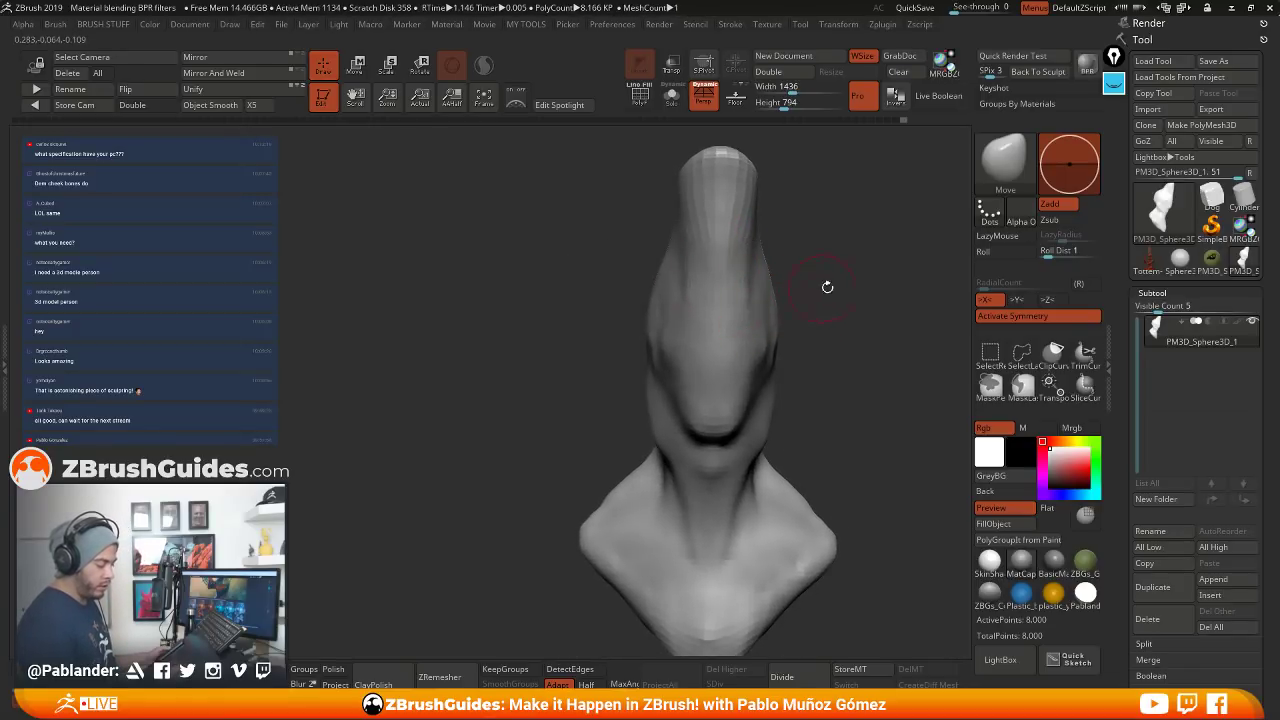
{"action": "left_click_drag", "start_coordinate": [827, 287], "coordinate": [654, 263]}
{"action": "left_click_drag", "start_coordinate": [755, 228], "coordinate": [806, 218]}
{"action": "mouse_move", "coordinate": [703, 268]}
{"action": "left_mouse_down"}
{"action": "mouse_move", "coordinate": [777, 246]}
{"action": "mouse_move", "coordinate": [840, 257]}
{"action": "mouse_move", "coordinate": [800, 234]}
{"action": "mouse_move", "coordinate": [815, 239]}
{"action": "left_mouse_up"}
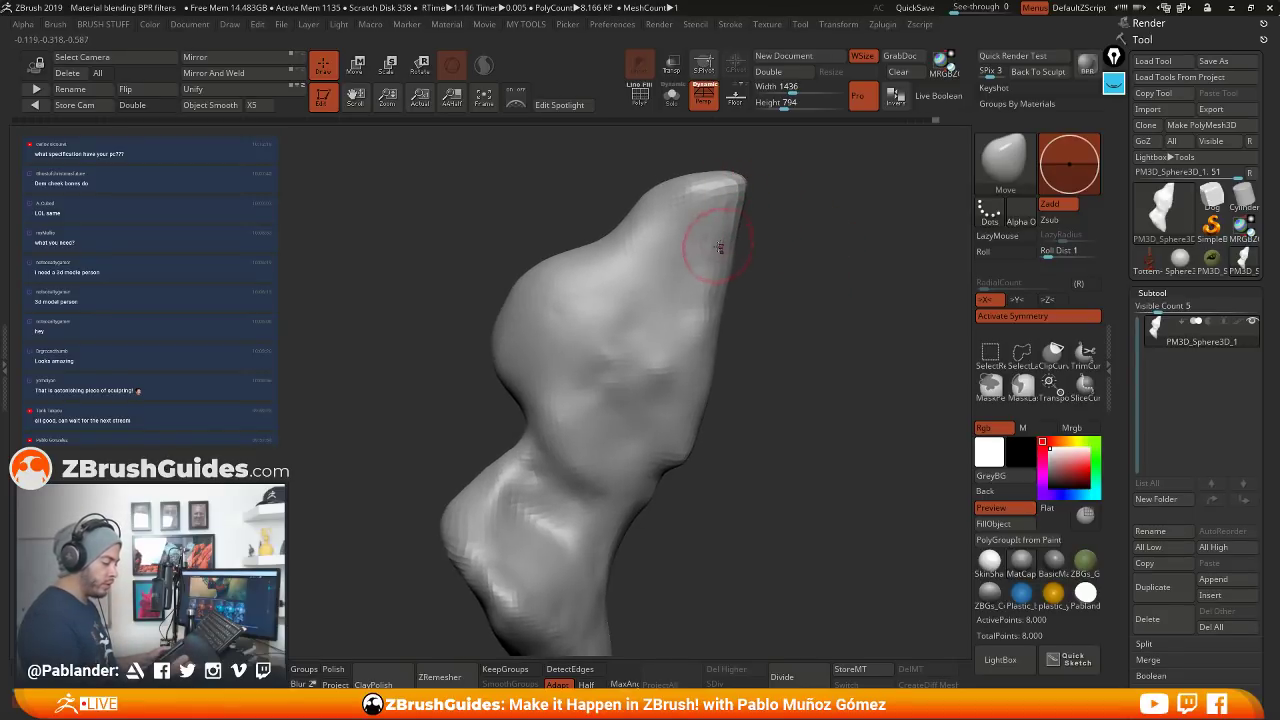
Reshape the tip of the head crest and its slope down to the back of the skull with the Move brush
{"action": "left_click_drag", "start_coordinate": [757, 186], "coordinate": [751, 263]}
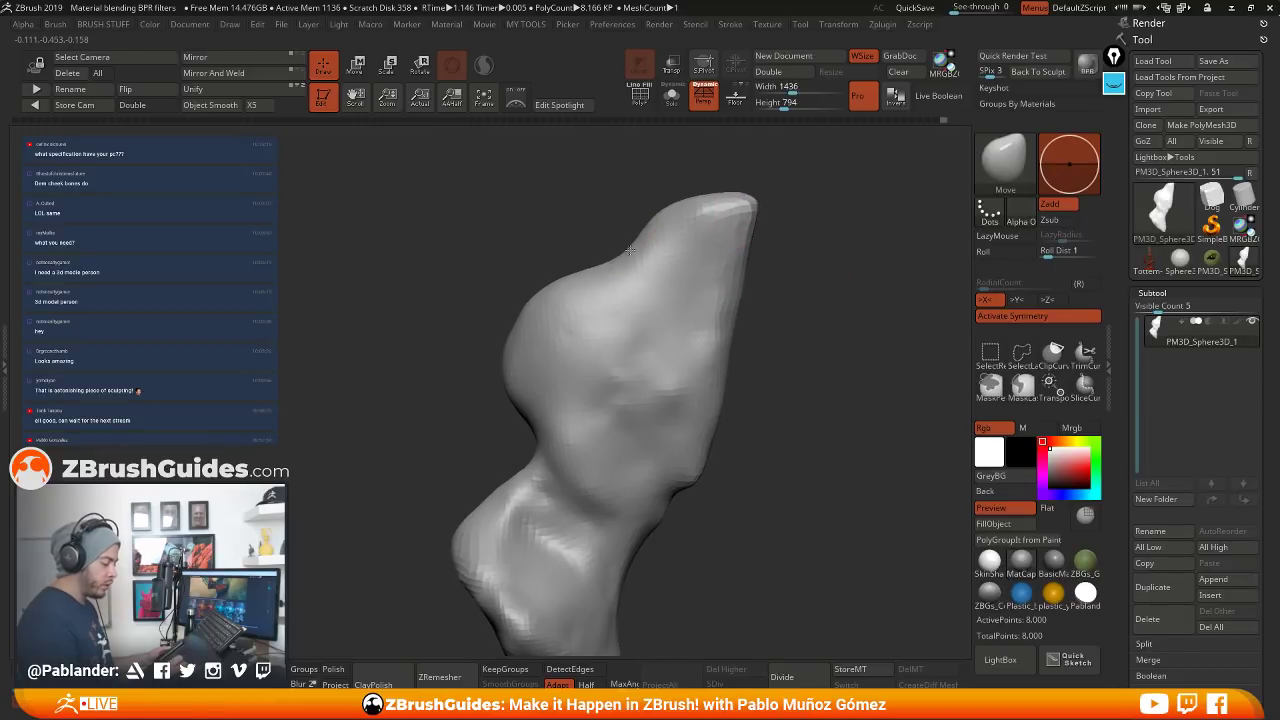
{"action": "left_click_drag", "start_coordinate": [652, 223], "coordinate": [649, 218]}
{"action": "left_click_drag", "start_coordinate": [765, 259], "coordinate": [797, 284]}
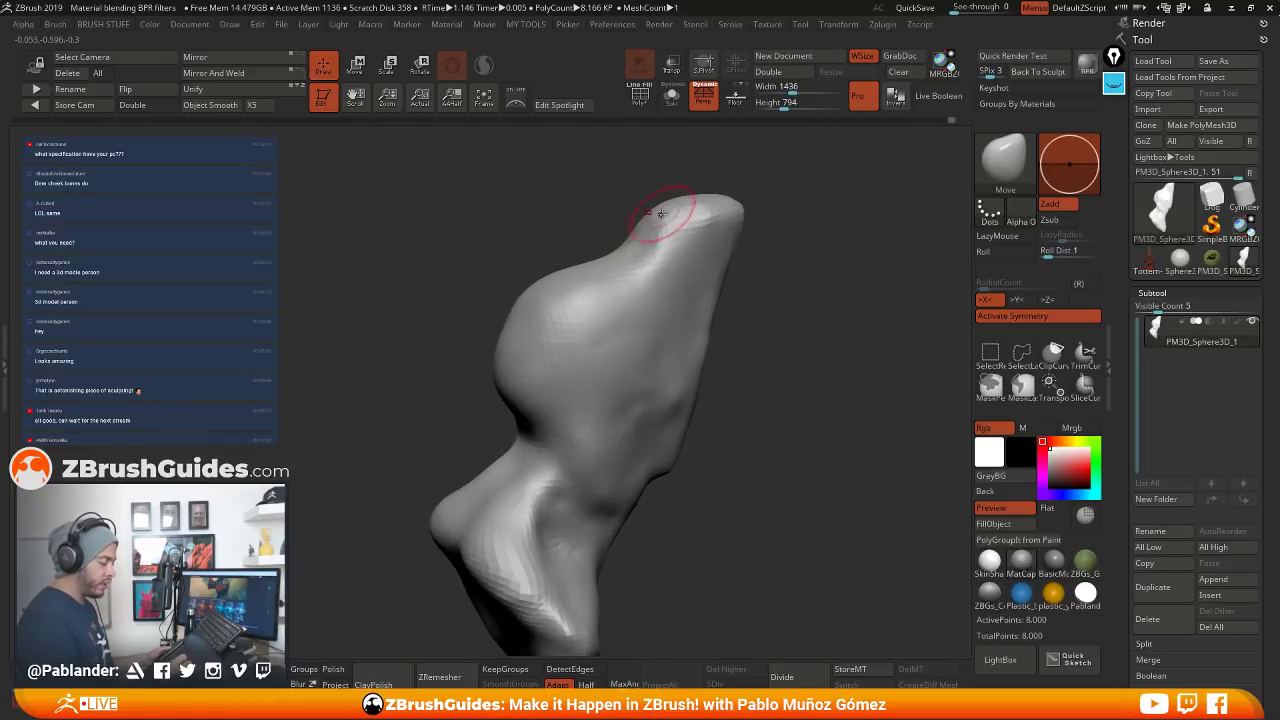
{"action": "left_click_drag", "start_coordinate": [660, 209], "coordinate": [655, 204]}
{"action": "mouse_move", "coordinate": [757, 229]}
{"action": "left_mouse_down"}
{"action": "mouse_move", "coordinate": [747, 256]}
{"action": "mouse_move", "coordinate": [777, 243]}
{"action": "mouse_move", "coordinate": [663, 271]}
{"action": "mouse_move", "coordinate": [755, 249]}
{"action": "mouse_move", "coordinate": [815, 270]}
{"action": "left_mouse_up"}
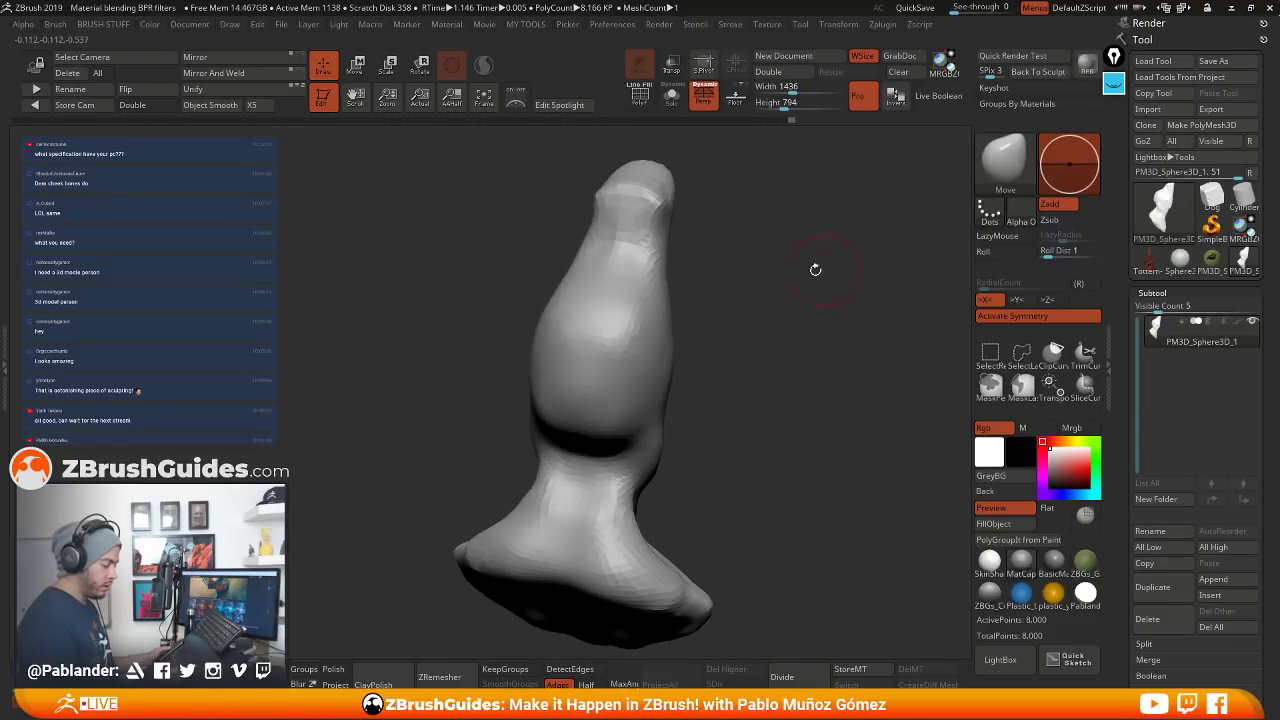
{"action": "left_click_drag", "start_coordinate": [622, 258], "coordinate": [597, 257]}
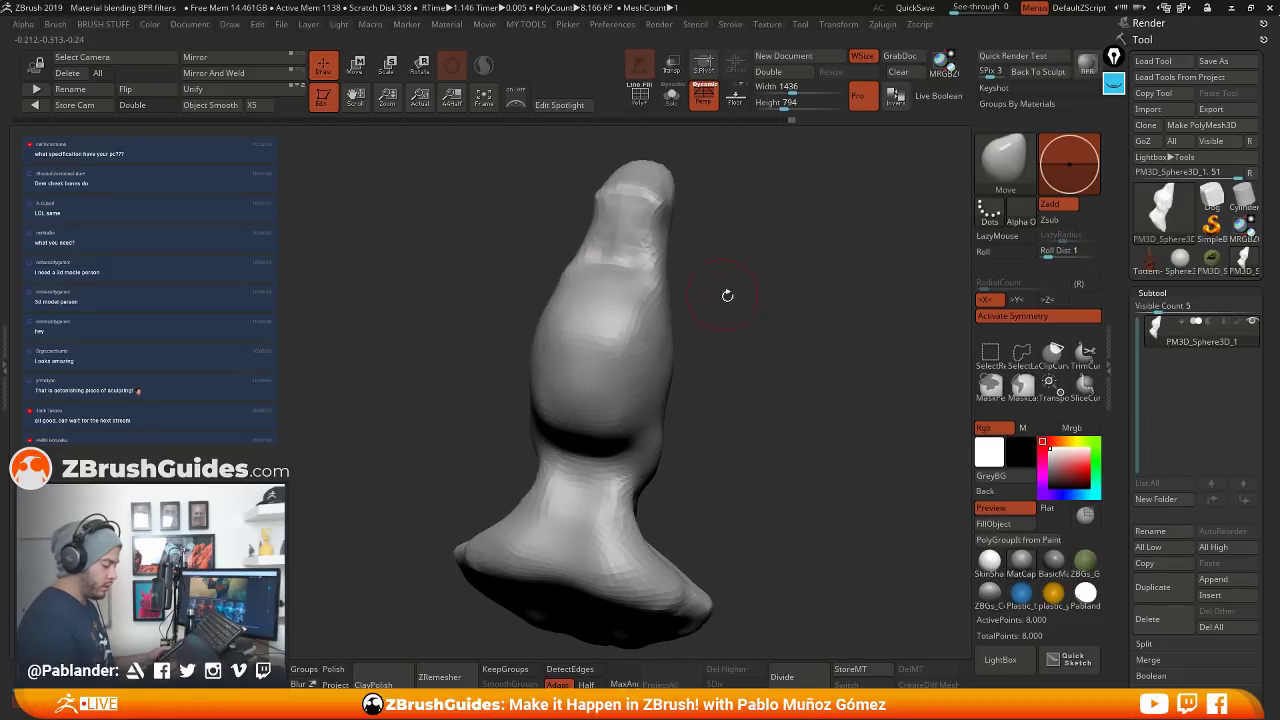
Refine the back of the neck where it meets the skull and shoulders with the Move brush
{"action": "mouse_move", "coordinate": [727, 295]}
{"action": "left_mouse_down"}
{"action": "mouse_move", "coordinate": [786, 294]}
{"action": "mouse_move", "coordinate": [752, 385]}
{"action": "mouse_move", "coordinate": [734, 309]}
{"action": "left_mouse_up"}
{"action": "mouse_move", "coordinate": [790, 391]}
{"action": "left_mouse_down"}
{"action": "mouse_move", "coordinate": [780, 335]}
{"action": "mouse_move", "coordinate": [802, 343]}
{"action": "left_mouse_up"}
{"action": "mouse_move", "coordinate": [723, 344]}
{"action": "left_mouse_down"}
{"action": "mouse_move", "coordinate": [689, 365]}
{"action": "mouse_move", "coordinate": [792, 332]}
{"action": "left_mouse_up"}
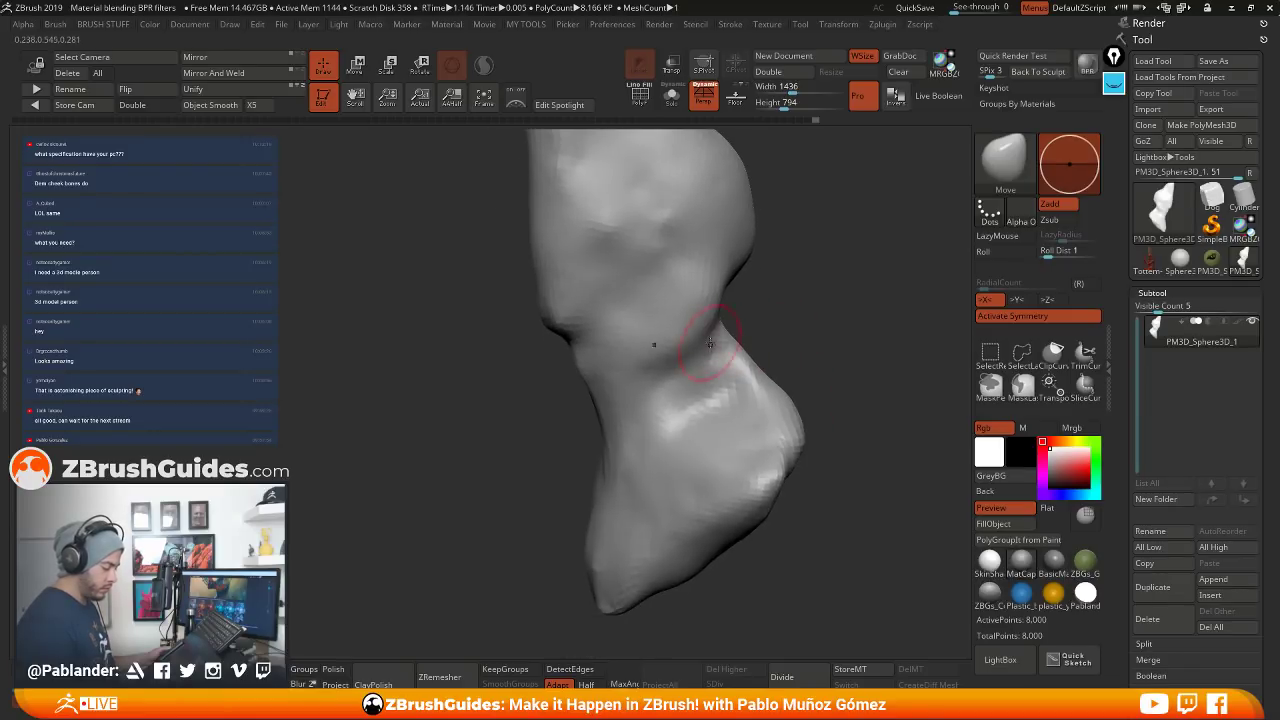
{"action": "left_click_drag", "start_coordinate": [698, 352], "coordinate": [682, 356]}
{"action": "mouse_move", "coordinate": [757, 334]}
{"action": "left_mouse_down"}
{"action": "mouse_move", "coordinate": [838, 300]}
{"action": "mouse_move", "coordinate": [857, 326]}
{"action": "mouse_move", "coordinate": [820, 340]}
{"action": "left_mouse_up"}
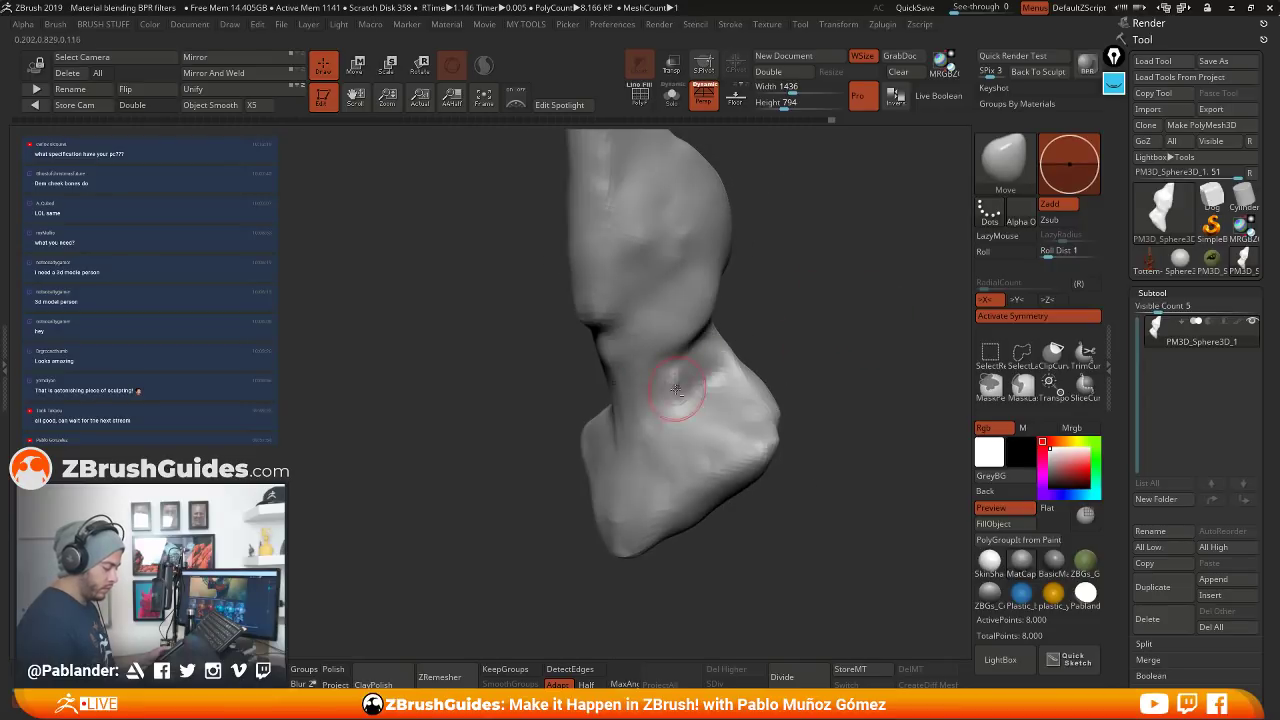
Define the base of the neck and pull the throat forward below the chin with the Move brush
{"action": "left_click_drag", "start_coordinate": [677, 413], "coordinate": [662, 412]}
{"action": "left_click_drag", "start_coordinate": [797, 345], "coordinate": [852, 350]}
{"action": "mouse_move", "coordinate": [644, 443]}
{"action": "left_mouse_down"}
{"action": "mouse_move", "coordinate": [624, 442]}
{"action": "mouse_move", "coordinate": [622, 420]}
{"action": "left_mouse_up"}
{"action": "left_click_drag", "start_coordinate": [748, 349], "coordinate": [804, 352]}
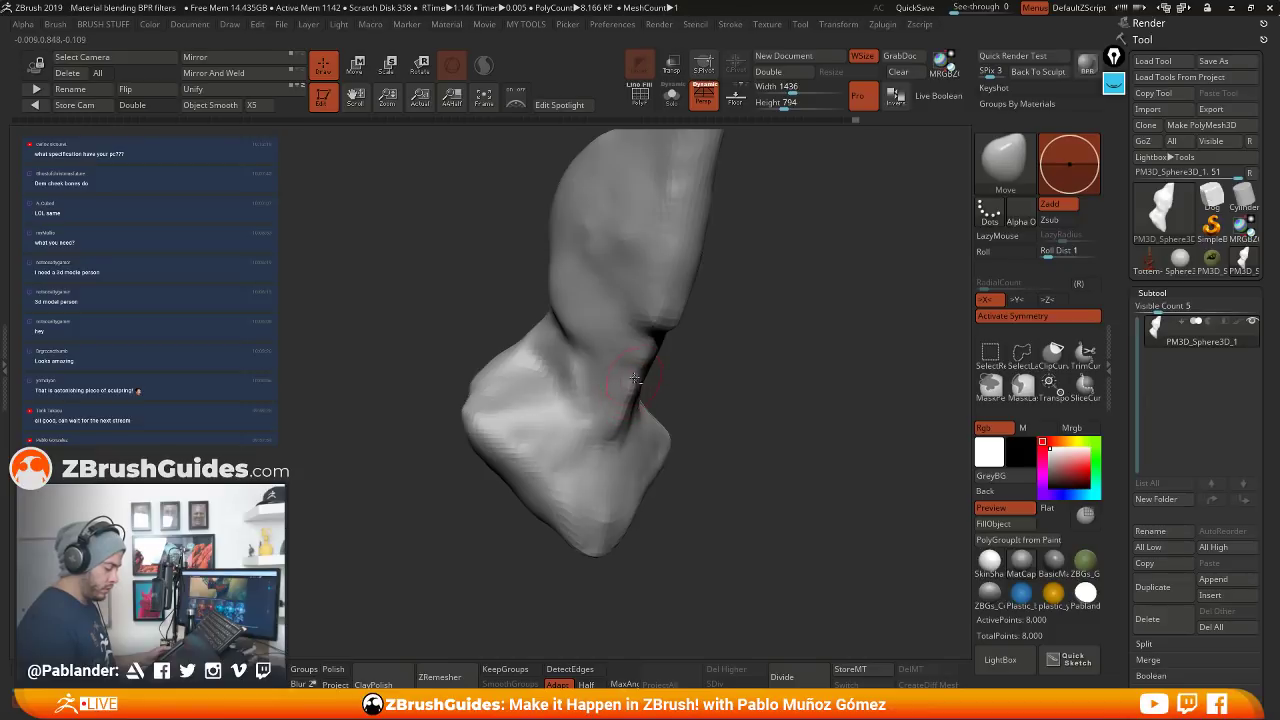
{"action": "mouse_move", "coordinate": [688, 344]}
{"action": "left_mouse_down"}
{"action": "mouse_move", "coordinate": [731, 362]}
{"action": "mouse_move", "coordinate": [775, 331]}
{"action": "mouse_move", "coordinate": [793, 371]}
{"action": "mouse_move", "coordinate": [816, 383]}
{"action": "mouse_move", "coordinate": [698, 426]}
{"action": "mouse_move", "coordinate": [684, 400]}
{"action": "mouse_move", "coordinate": [692, 376]}
{"action": "left_mouse_up"}
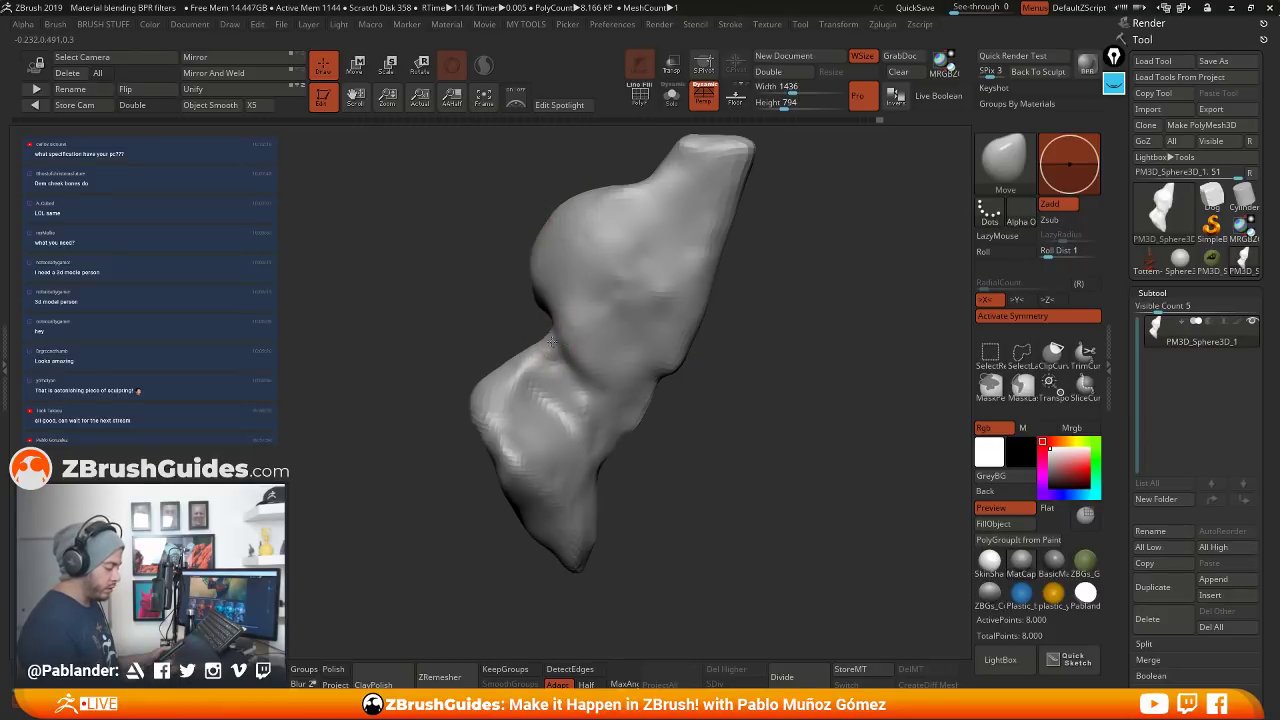
{"action": "mouse_move", "coordinate": [693, 379]}
{"action": "left_mouse_down"}
{"action": "mouse_move", "coordinate": [709, 434]}
{"action": "mouse_move", "coordinate": [721, 393]}
{"action": "left_mouse_up"}
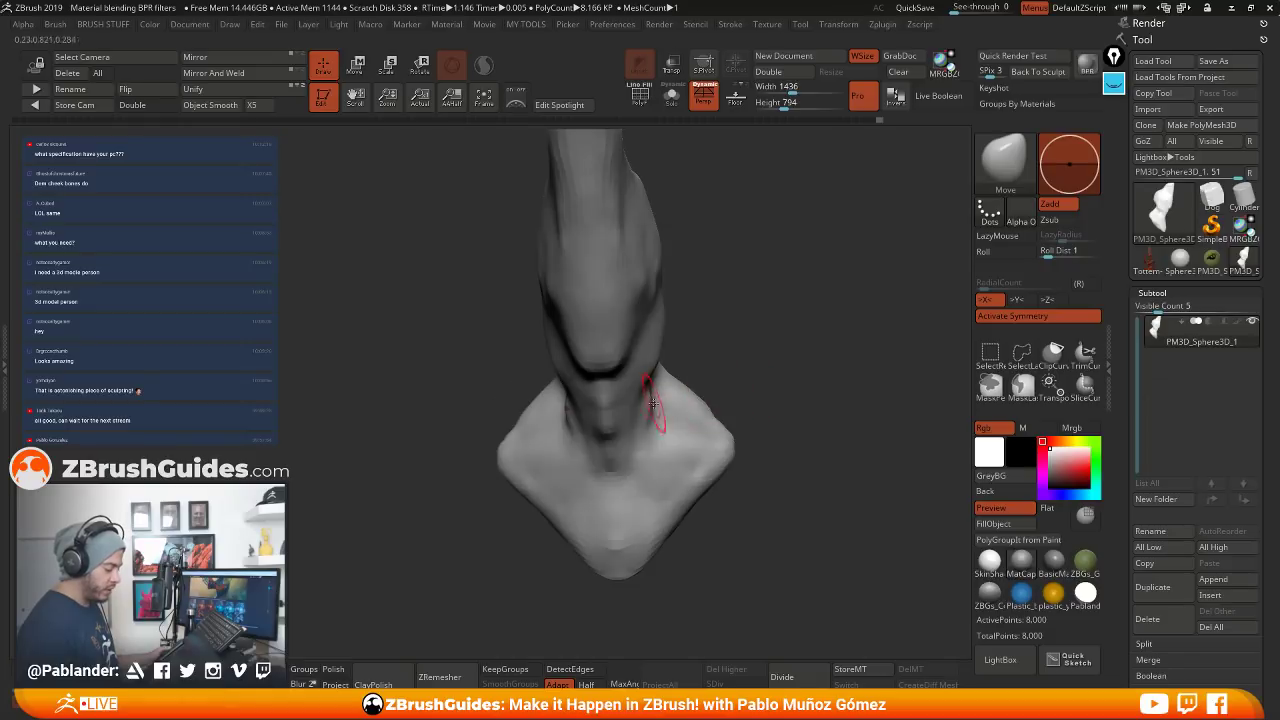
Shape the side of the neck and its transition into the shoulder with the Move brush
{"action": "left_click_drag", "start_coordinate": [646, 421], "coordinate": [649, 430]}
{"action": "left_click_drag", "start_coordinate": [755, 360], "coordinate": [712, 360]}
{"action": "left_click_drag", "start_coordinate": [664, 399], "coordinate": [662, 387]}
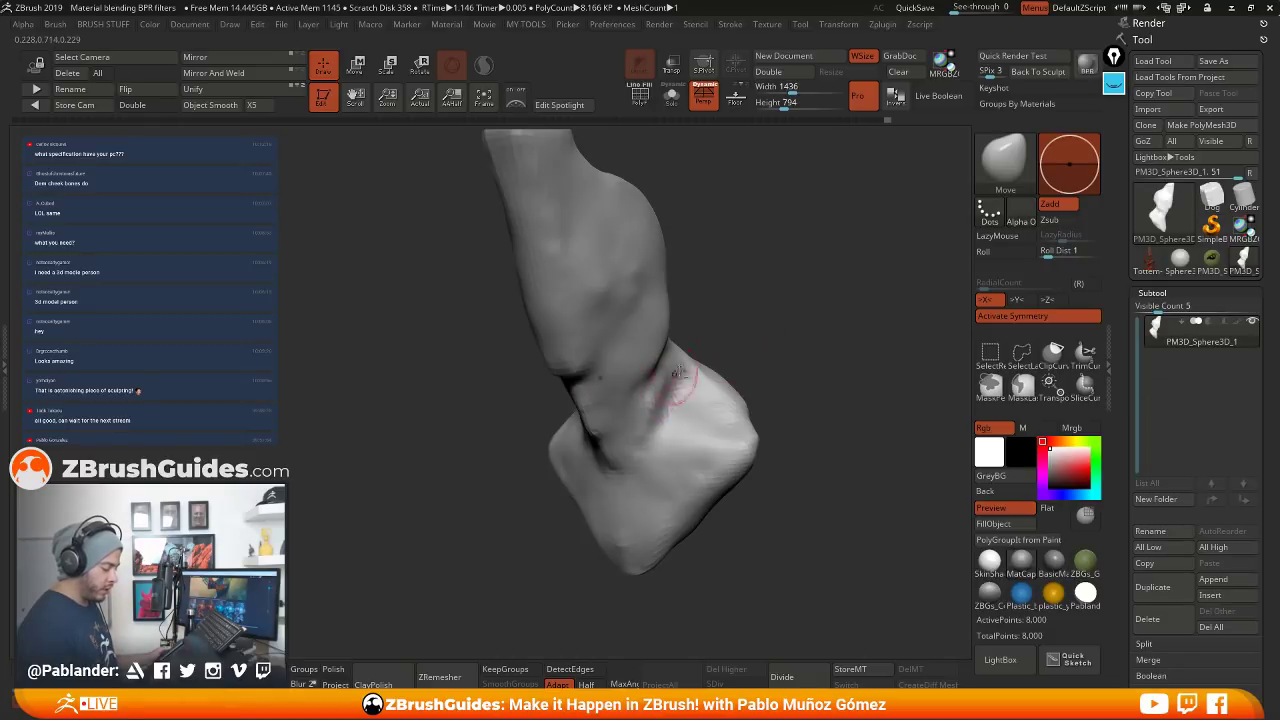
{"action": "left_click_drag", "start_coordinate": [775, 385], "coordinate": [745, 387]}
{"action": "left_click_drag", "start_coordinate": [658, 395], "coordinate": [651, 412]}
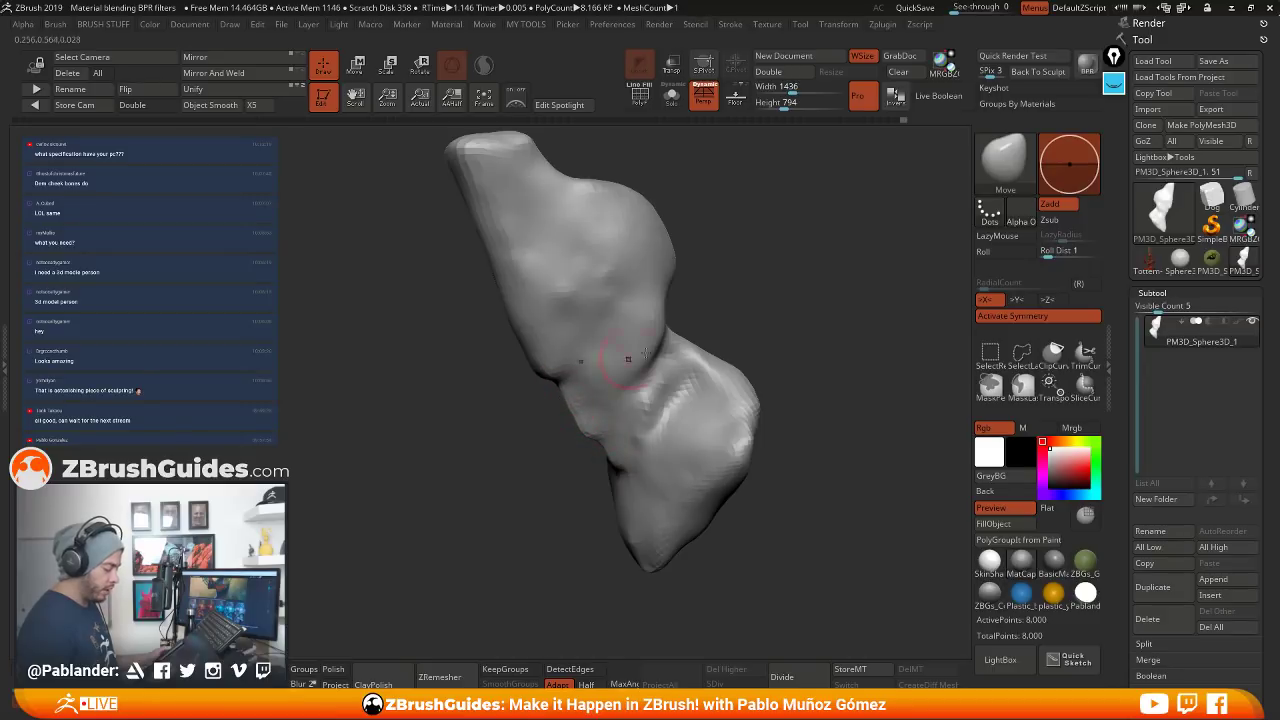
Refine the throat below the jaw with the Move brush and update the DynaMesh
{"action": "mouse_move", "coordinate": [628, 358]}
{"action": "left_mouse_down"}
{"action": "mouse_move", "coordinate": [605, 396]}
{"action": "mouse_move", "coordinate": [722, 356]}
{"action": "left_mouse_up"}
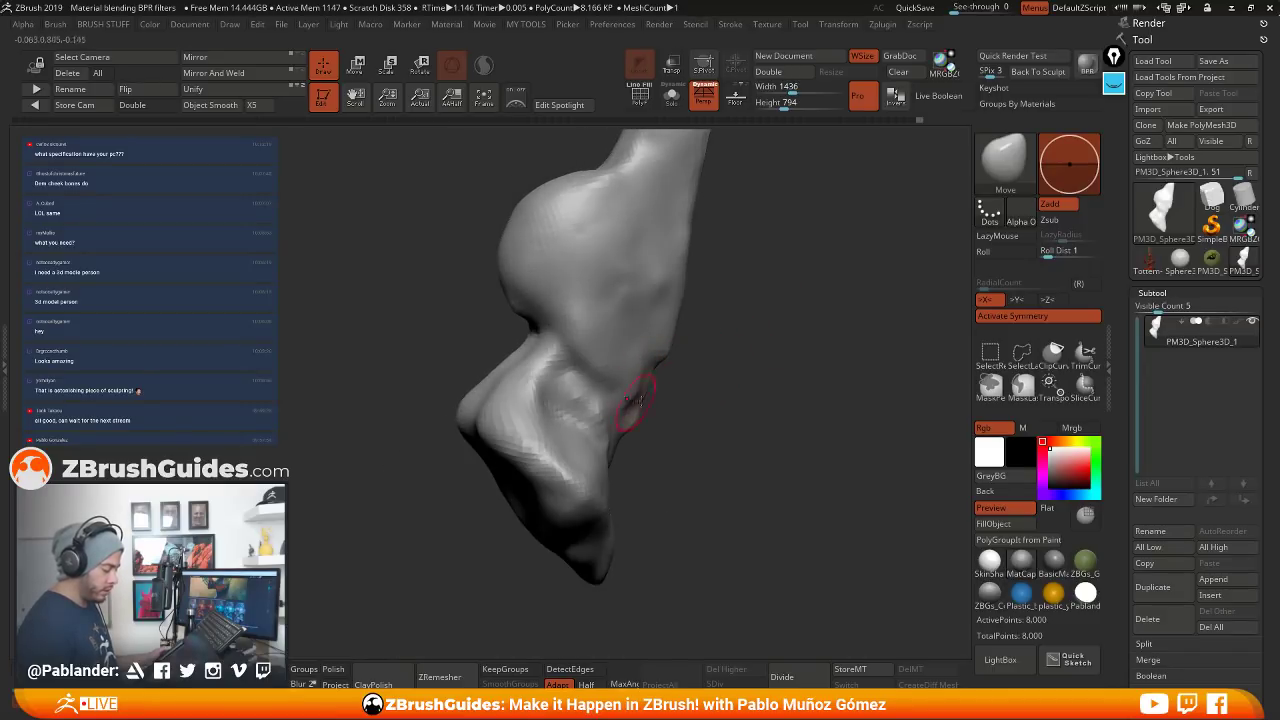
{"action": "left_click_drag", "start_coordinate": [633, 399], "coordinate": [638, 397]}
{"action": "left_click_drag", "start_coordinate": [740, 400], "coordinate": [743, 354], "text": "alt"}
{"action": "left_click_drag", "start_coordinate": [709, 423], "coordinate": [656, 415]}
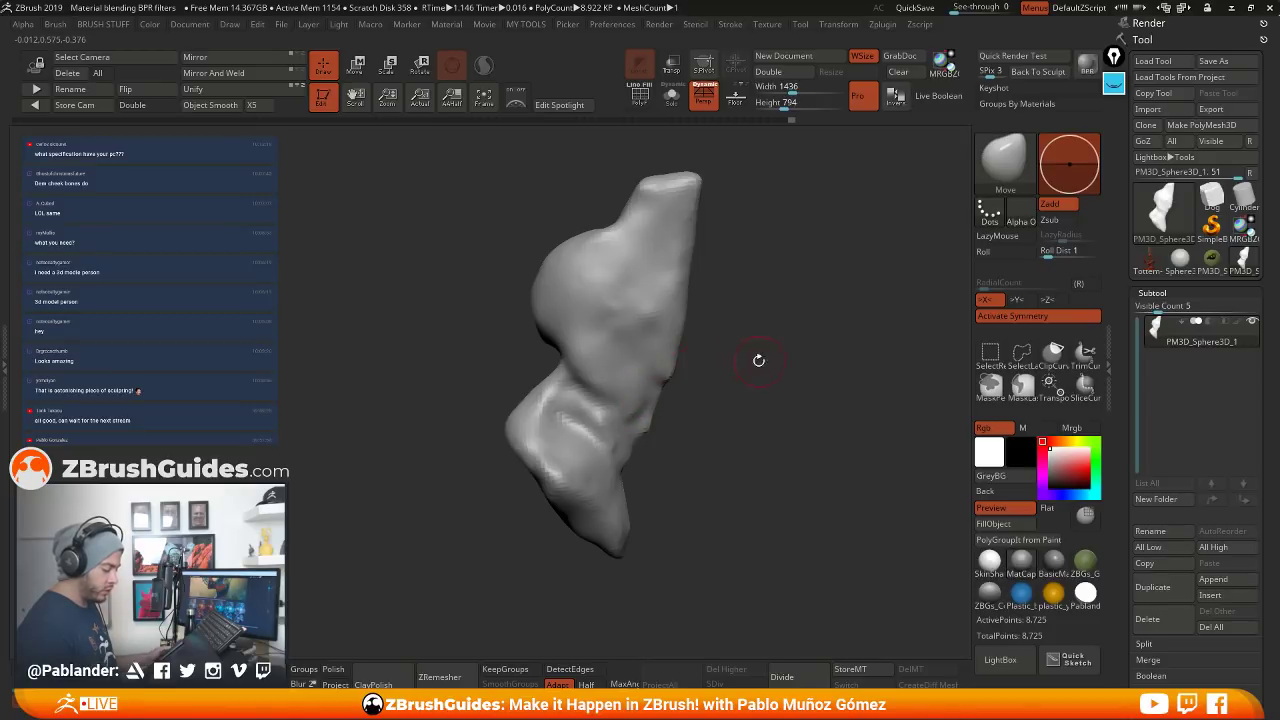
Carve short creases into the lower face and cheek with the DamStandard brush
{"action": "mouse_move", "coordinate": [759, 360]}
{"action": "left_mouse_down", "text": "alt"}
{"action": "mouse_move", "coordinate": [780, 429]}
{"action": "mouse_move", "coordinate": [774, 380]}
{"action": "left_mouse_up", "text": "alt"}
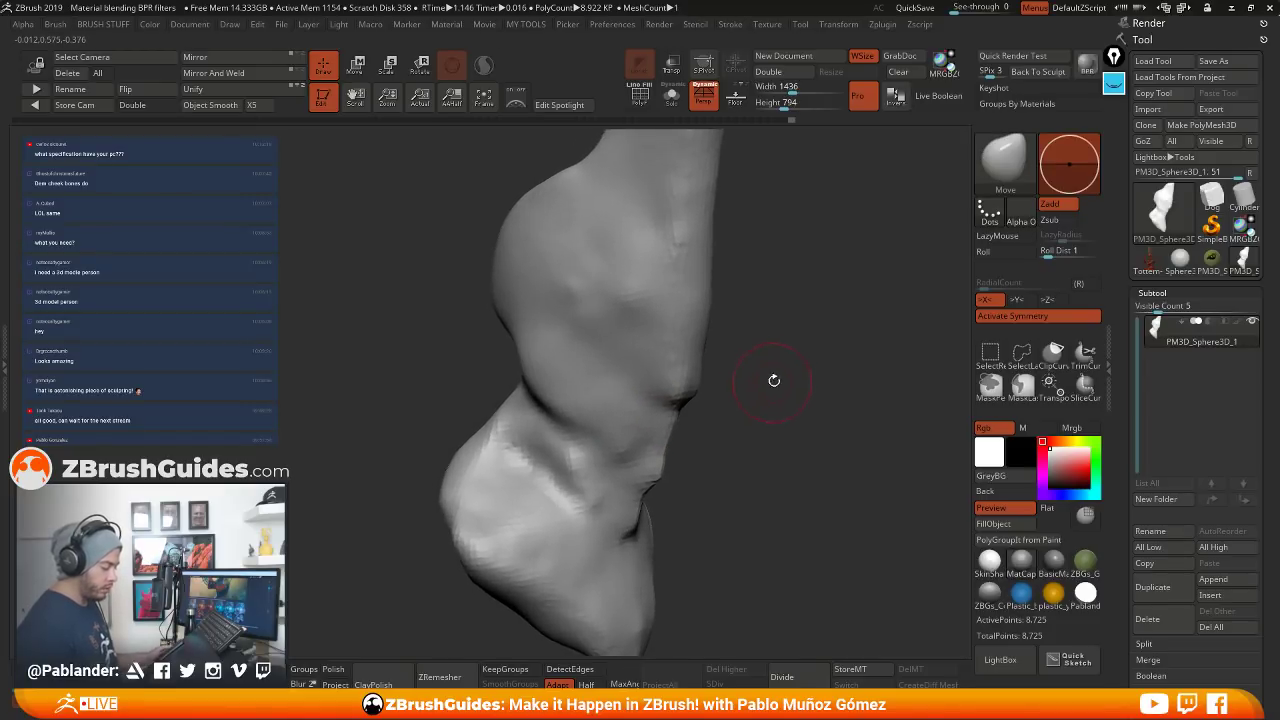
{"action": "key", "text": "space"}
{"action": "key", "text": "space"}
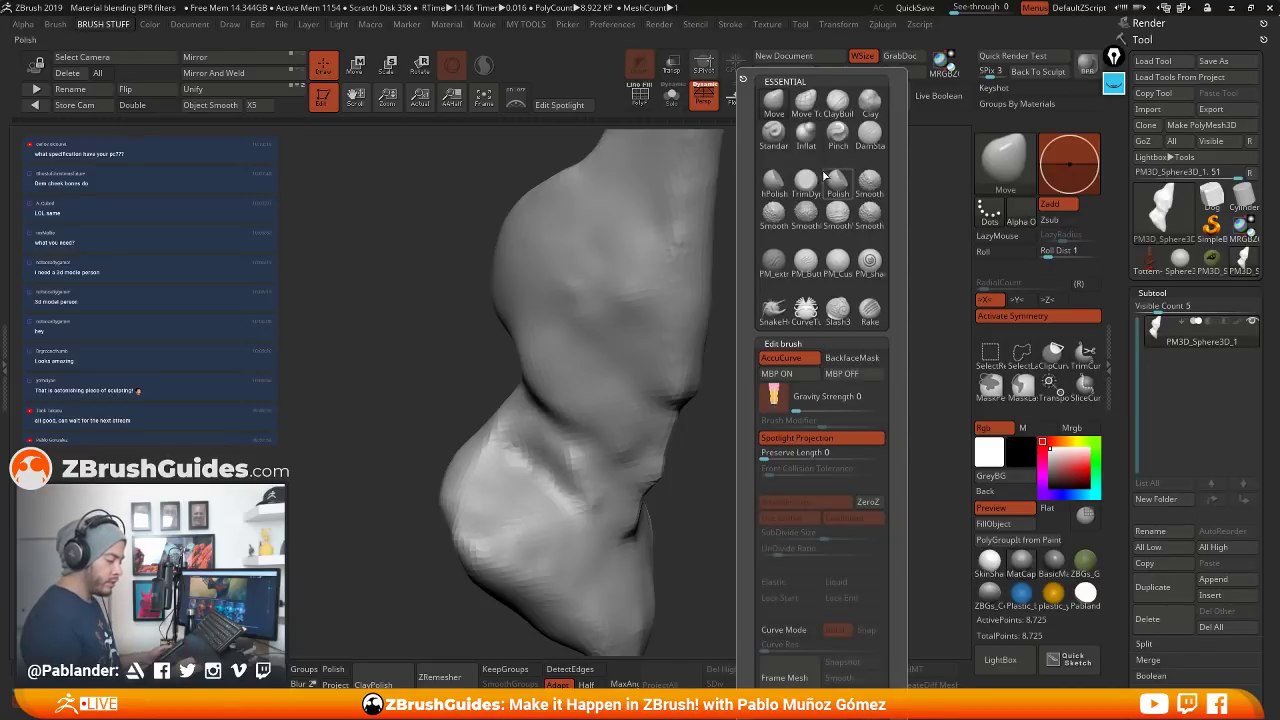
{"action": "left_click", "coordinate": [869, 131]}
{"action": "key", "text": "space"}
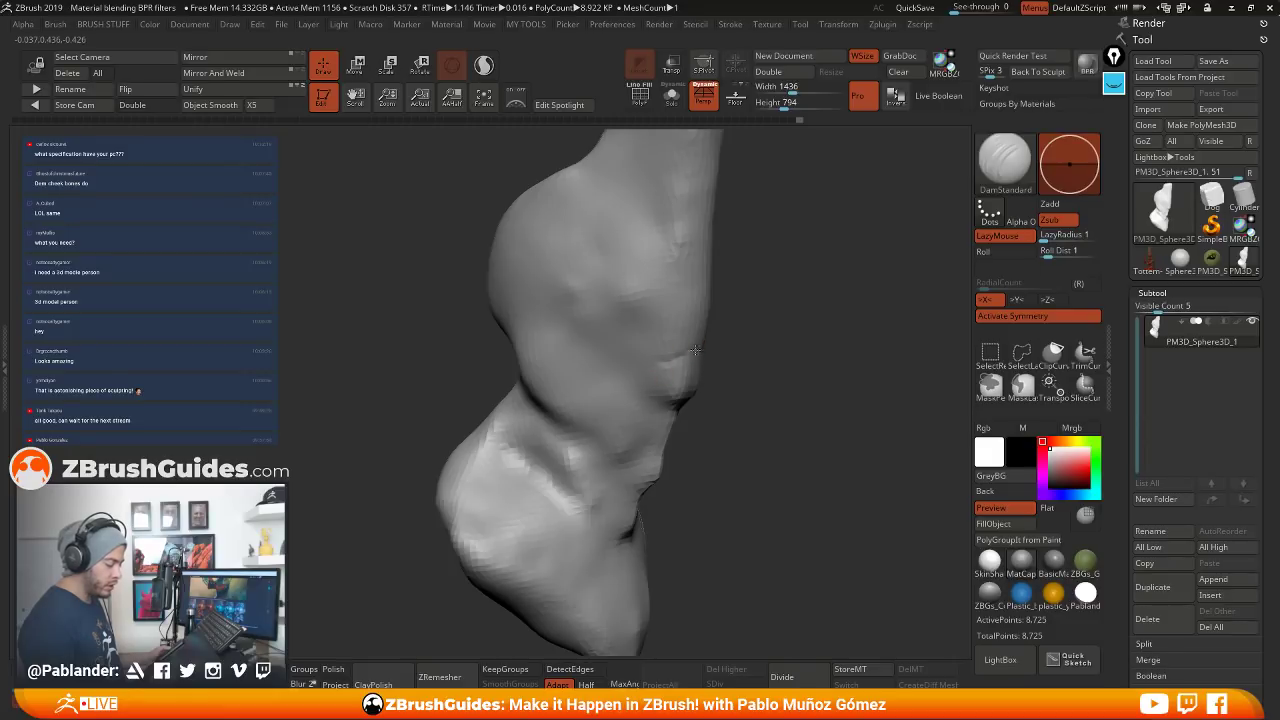
{"action": "left_click_drag", "start_coordinate": [740, 363], "coordinate": [645, 343]}
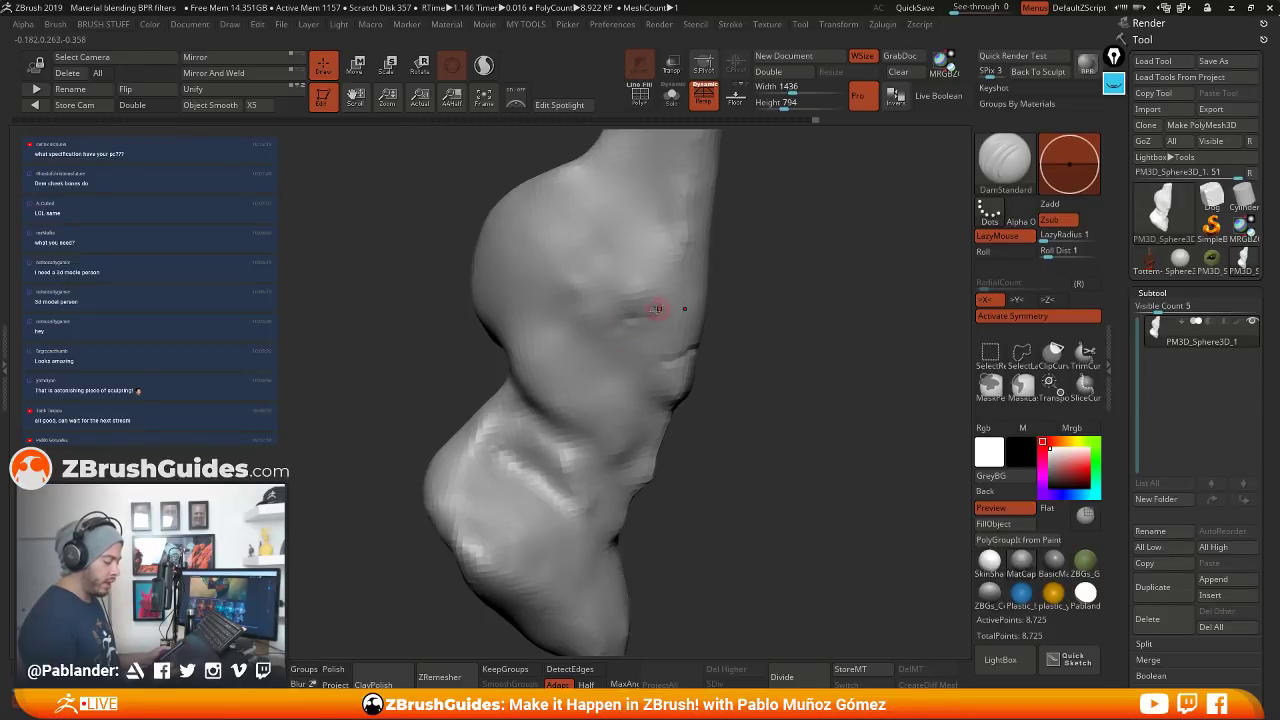
{"action": "mouse_move", "coordinate": [750, 302]}
{"action": "left_mouse_down"}
{"action": "mouse_move", "coordinate": [849, 326]}
{"action": "mouse_move", "coordinate": [740, 325]}
{"action": "mouse_move", "coordinate": [814, 343]}
{"action": "mouse_move", "coordinate": [763, 329]}
{"action": "mouse_move", "coordinate": [767, 340]}
{"action": "left_mouse_up"}
Remove the carved facial creases and choose the Smooth brush as the smoothing brush
{"action": "key", "text": "shift"}
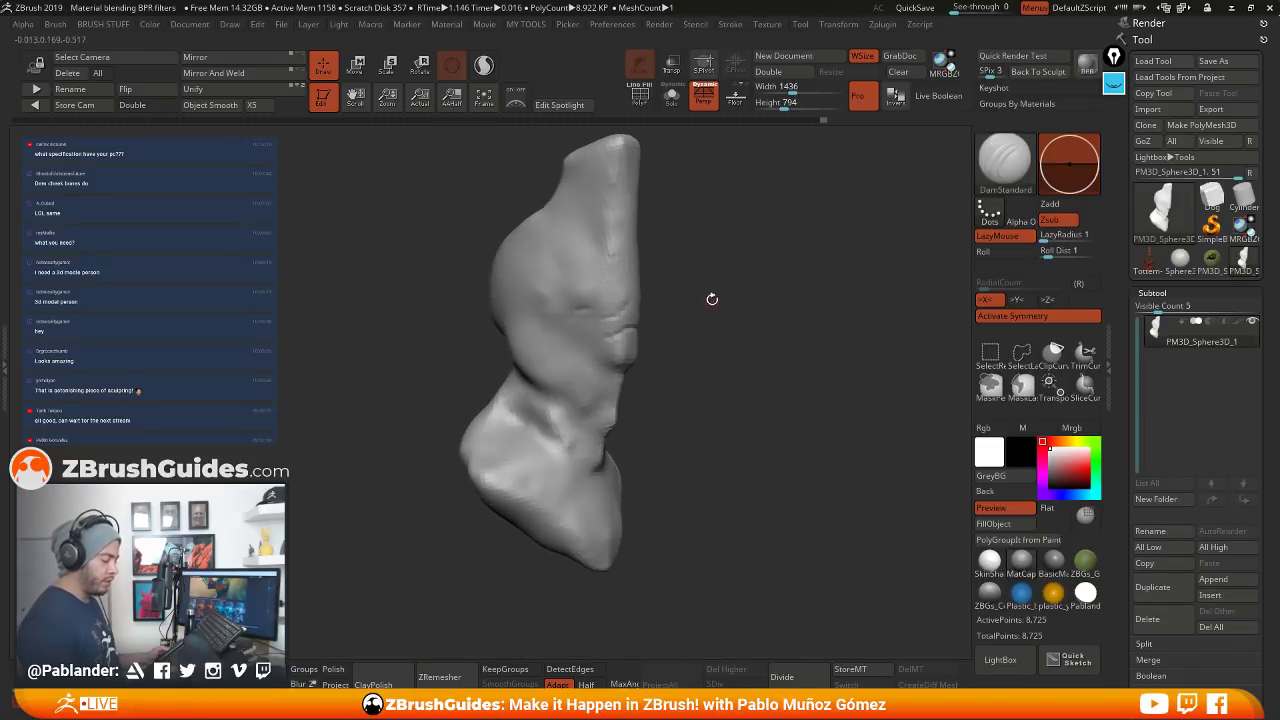
{"action": "key", "text": "space"}
{"action": "key", "text": "shift"}
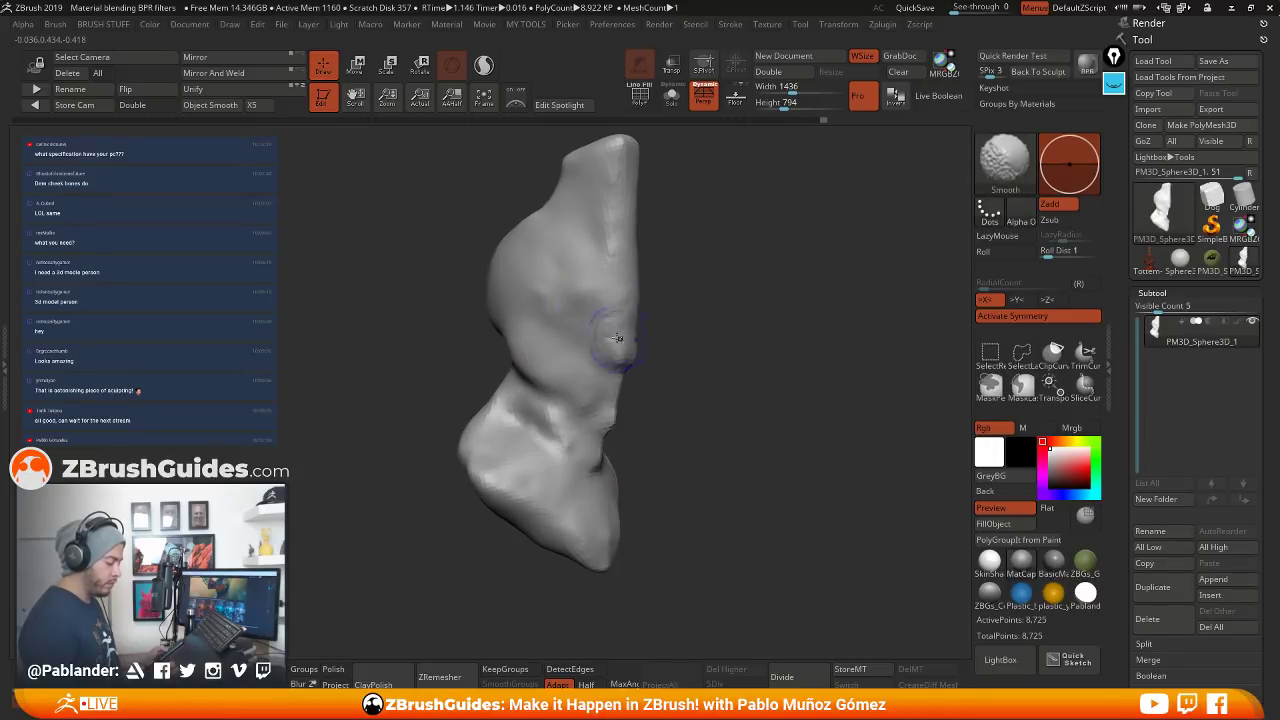
{"action": "left_click", "coordinate": [1005, 160], "text": "shift"}
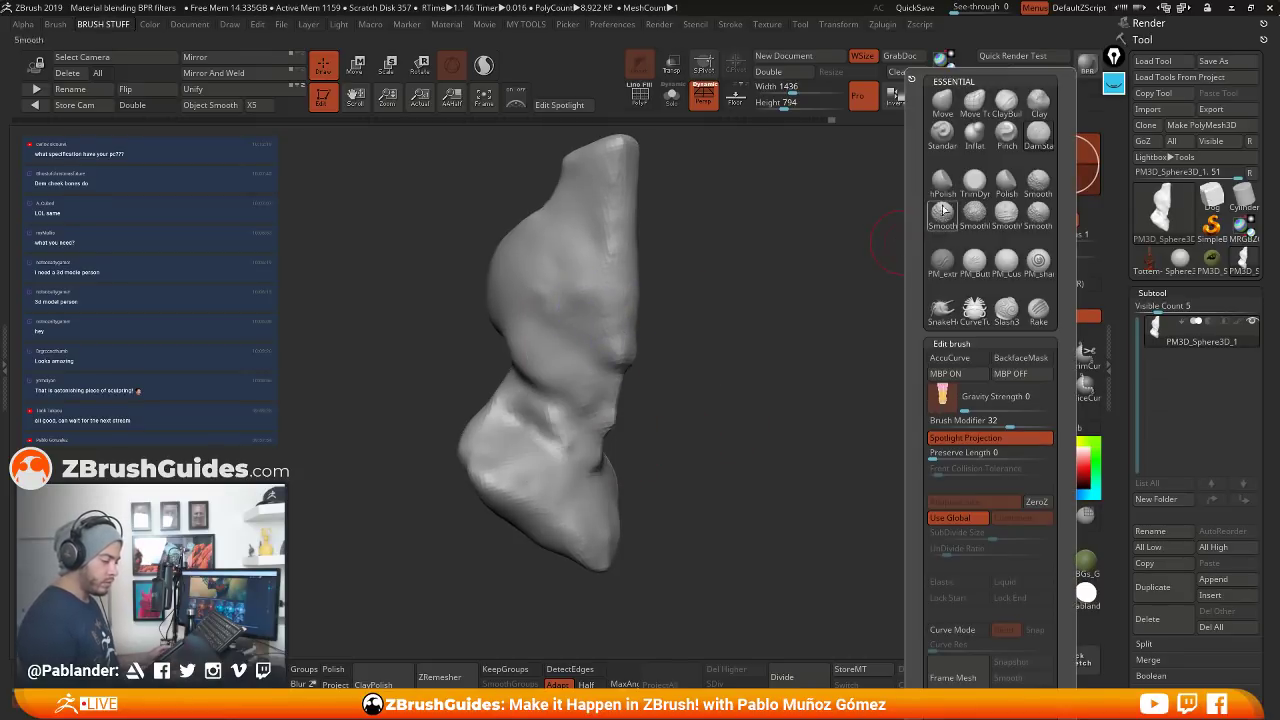
{"action": "left_click", "coordinate": [942, 210]}
Reshape the front of the face with the Move brush and update the DynaMesh
{"action": "left_click_drag", "start_coordinate": [698, 327], "coordinate": [650, 318]}
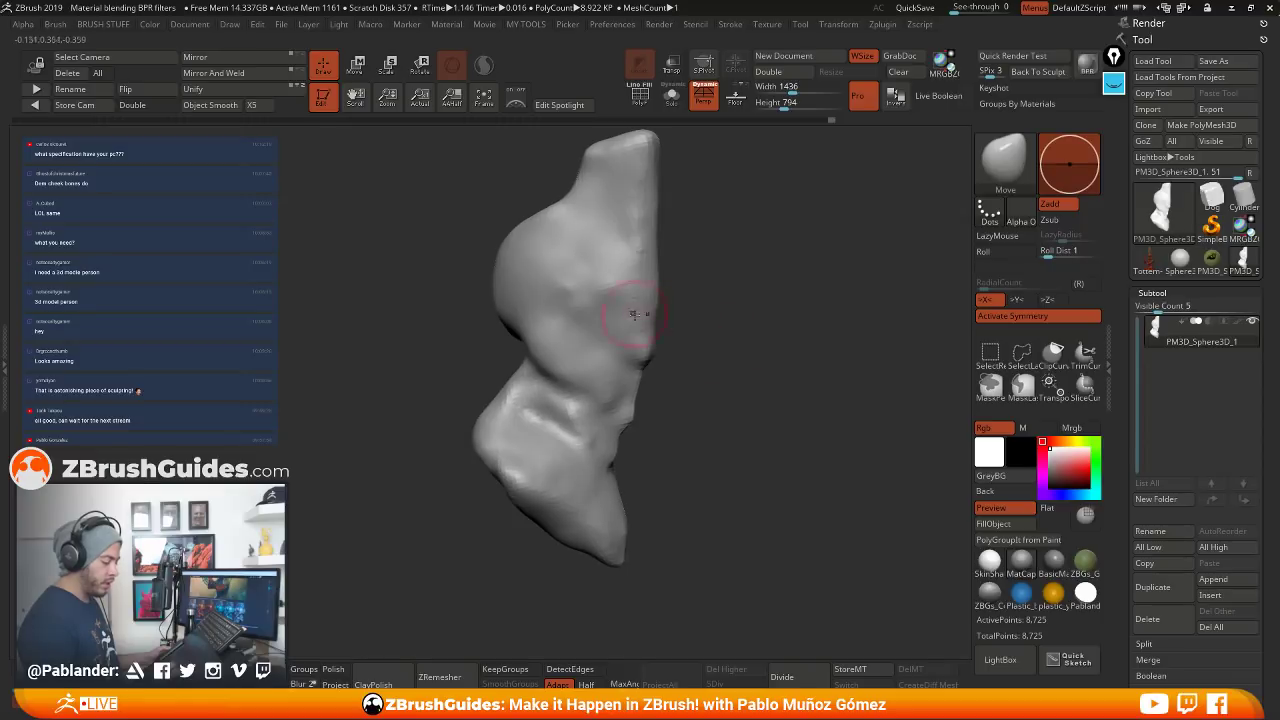
{"action": "mouse_move", "coordinate": [642, 286]}
{"action": "right_mouse_down"}
{"action": "mouse_move", "coordinate": [714, 297]}
{"action": "mouse_move", "coordinate": [710, 341]}
{"action": "mouse_move", "coordinate": [769, 334]}
{"action": "right_mouse_up"}
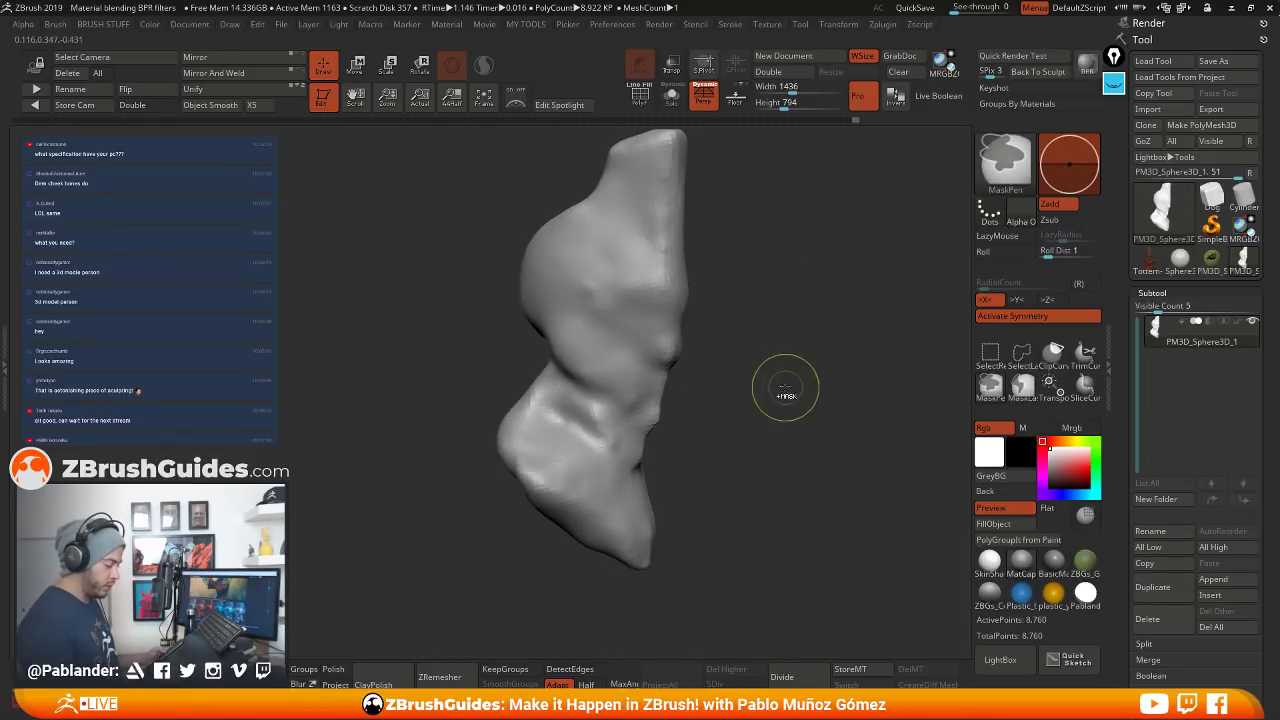
{"action": "mouse_move", "coordinate": [785, 388]}
{"action": "right_mouse_down"}
{"action": "mouse_move", "coordinate": [774, 411]}
{"action": "mouse_move", "coordinate": [568, 349]}
{"action": "mouse_move", "coordinate": [557, 360]}
{"action": "mouse_move", "coordinate": [651, 429]}
{"action": "mouse_move", "coordinate": [650, 405]}
{"action": "right_mouse_up"}
Adjust the back of the shoulders with the Move brush and smooth the lower chest
{"action": "mouse_move", "coordinate": [650, 405]}
{"action": "left_mouse_down"}
{"action": "mouse_move", "coordinate": [656, 390]}
{"action": "mouse_move", "coordinate": [658, 424]}
{"action": "left_mouse_up"}
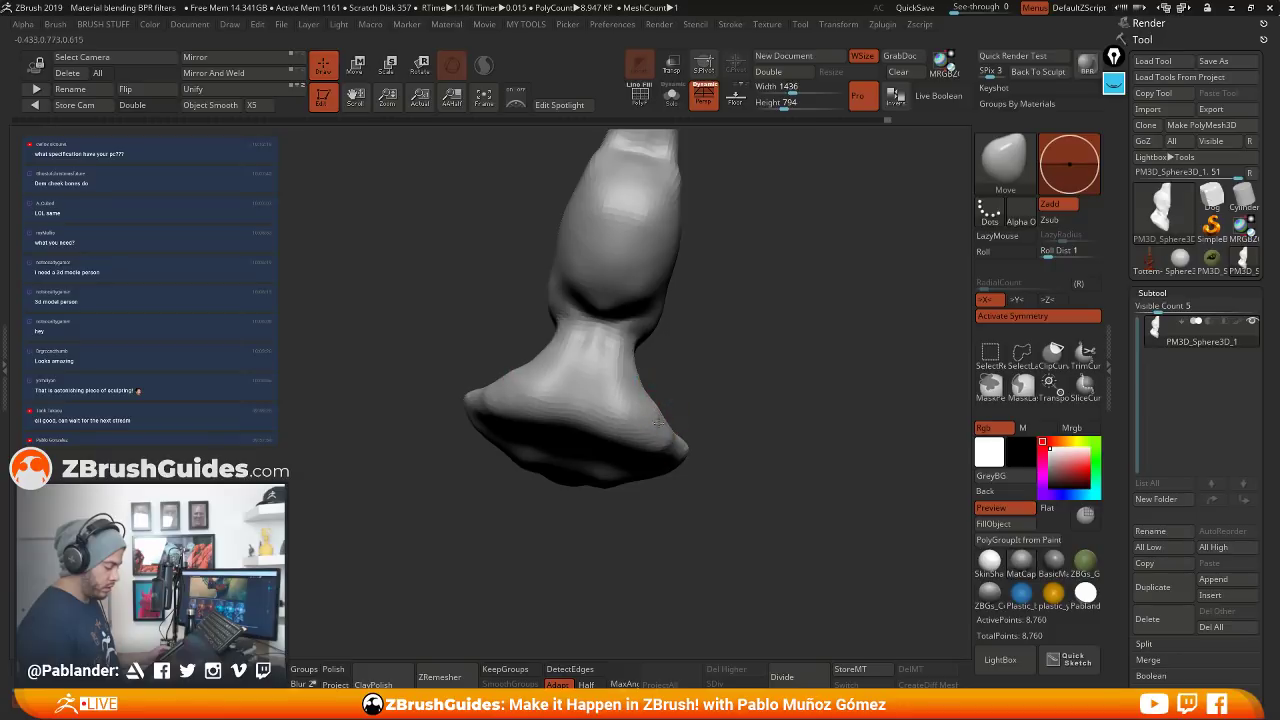
{"action": "mouse_move", "coordinate": [673, 373]}
{"action": "right_mouse_down"}
{"action": "mouse_move", "coordinate": [829, 369]}
{"action": "mouse_move", "coordinate": [791, 449]}
{"action": "mouse_move", "coordinate": [700, 460]}
{"action": "right_mouse_up"}
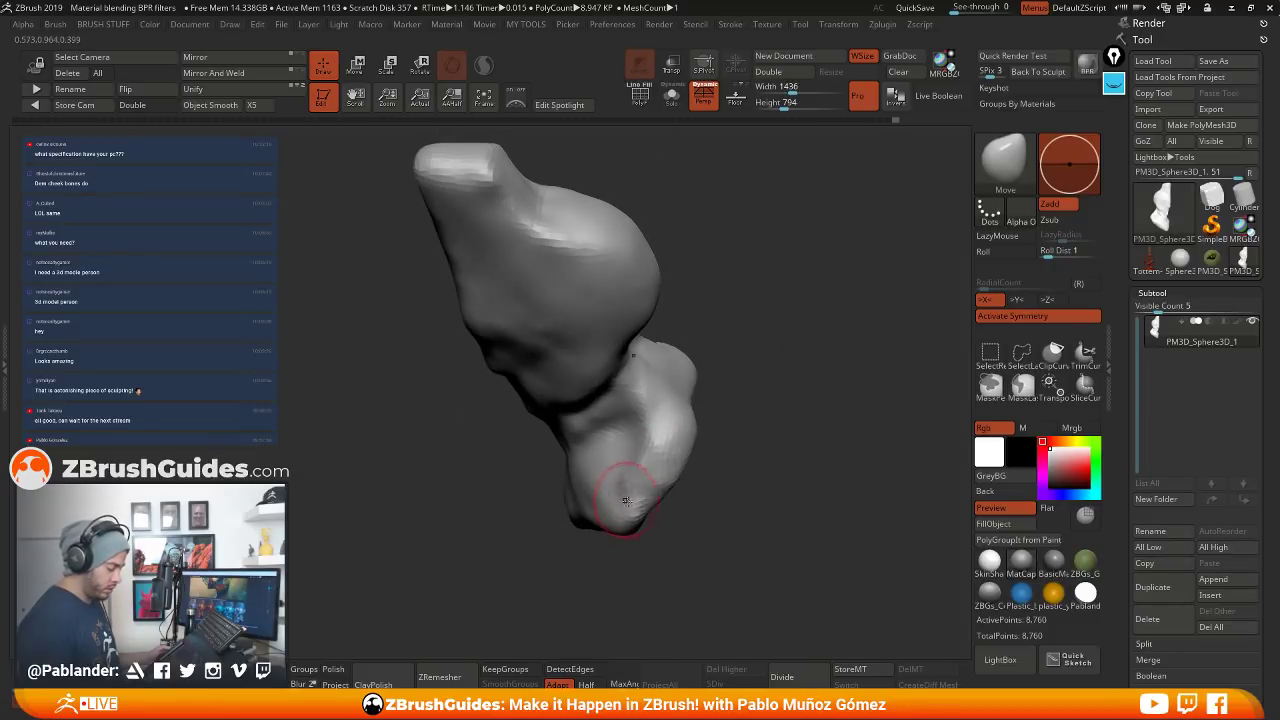
{"action": "mouse_move", "coordinate": [620, 494]}
{"action": "left_mouse_down", "text": "shift"}
{"action": "mouse_move", "coordinate": [651, 443]}
{"action": "mouse_move", "coordinate": [638, 486]}
{"action": "left_mouse_up", "text": "shift"}
{"action": "mouse_move", "coordinate": [638, 486]}
{"action": "right_mouse_down"}
{"action": "mouse_move", "coordinate": [703, 423]}
{"action": "mouse_move", "coordinate": [686, 470]}
{"action": "mouse_move", "coordinate": [676, 466]}
{"action": "mouse_move", "coordinate": [773, 392]}
{"action": "mouse_move", "coordinate": [765, 342]}
{"action": "mouse_move", "coordinate": [786, 331]}
{"action": "mouse_move", "coordinate": [800, 268]}
{"action": "right_mouse_up"}
Resize the Move brush and refine the face profile, the jaw and the side of the neck
{"action": "key", "text": "space"}
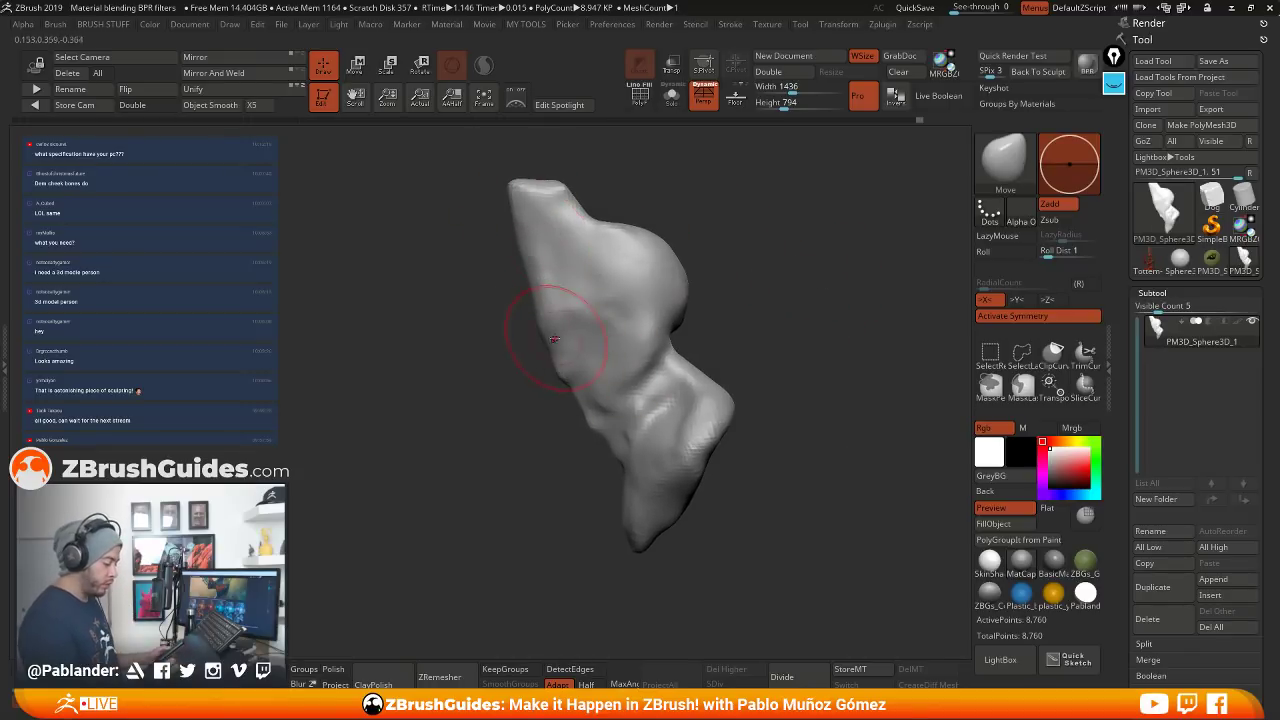
{"action": "mouse_move", "coordinate": [731, 257]}
{"action": "right_mouse_down"}
{"action": "mouse_move", "coordinate": [736, 323]}
{"action": "mouse_move", "coordinate": [764, 321]}
{"action": "mouse_move", "coordinate": [690, 299]}
{"action": "right_mouse_up"}
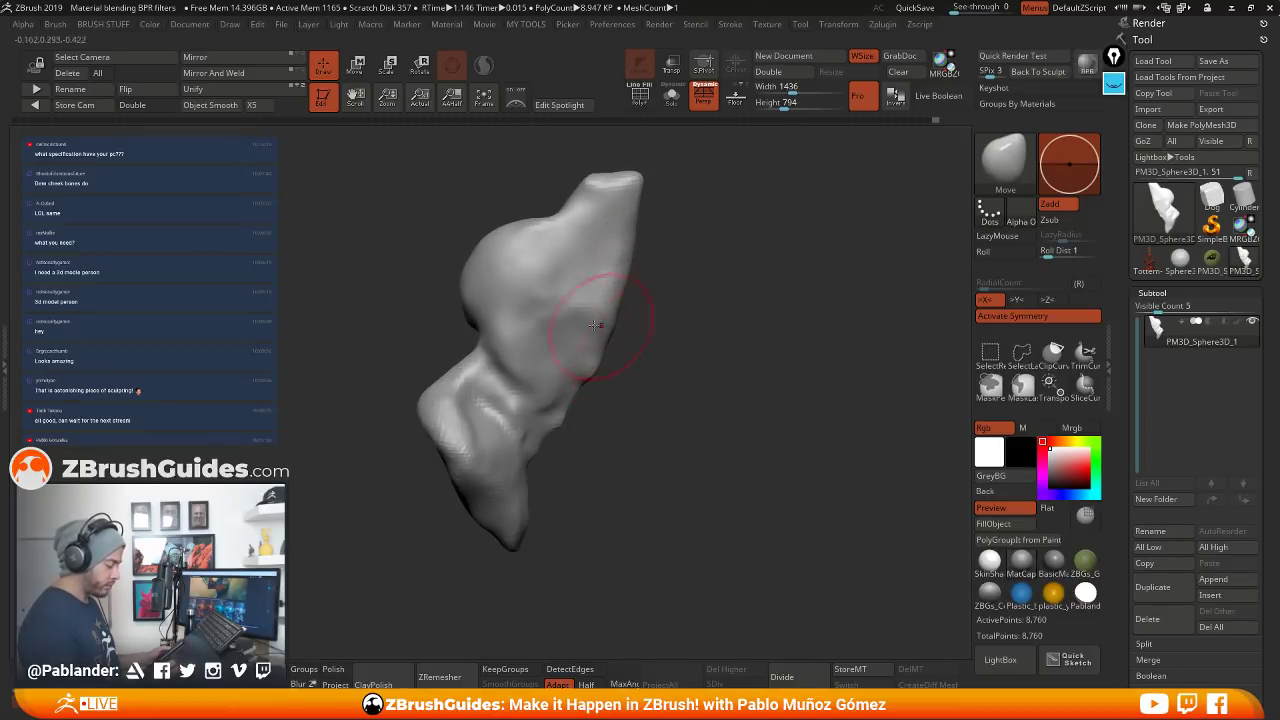
{"action": "mouse_move", "coordinate": [530, 353]}
{"action": "right_mouse_down", "text": "alt"}
{"action": "mouse_move", "coordinate": [570, 360]}
{"action": "mouse_move", "coordinate": [471, 371]}
{"action": "mouse_move", "coordinate": [500, 425]}
{"action": "mouse_move", "coordinate": [570, 436]}
{"action": "right_mouse_up", "text": "alt"}
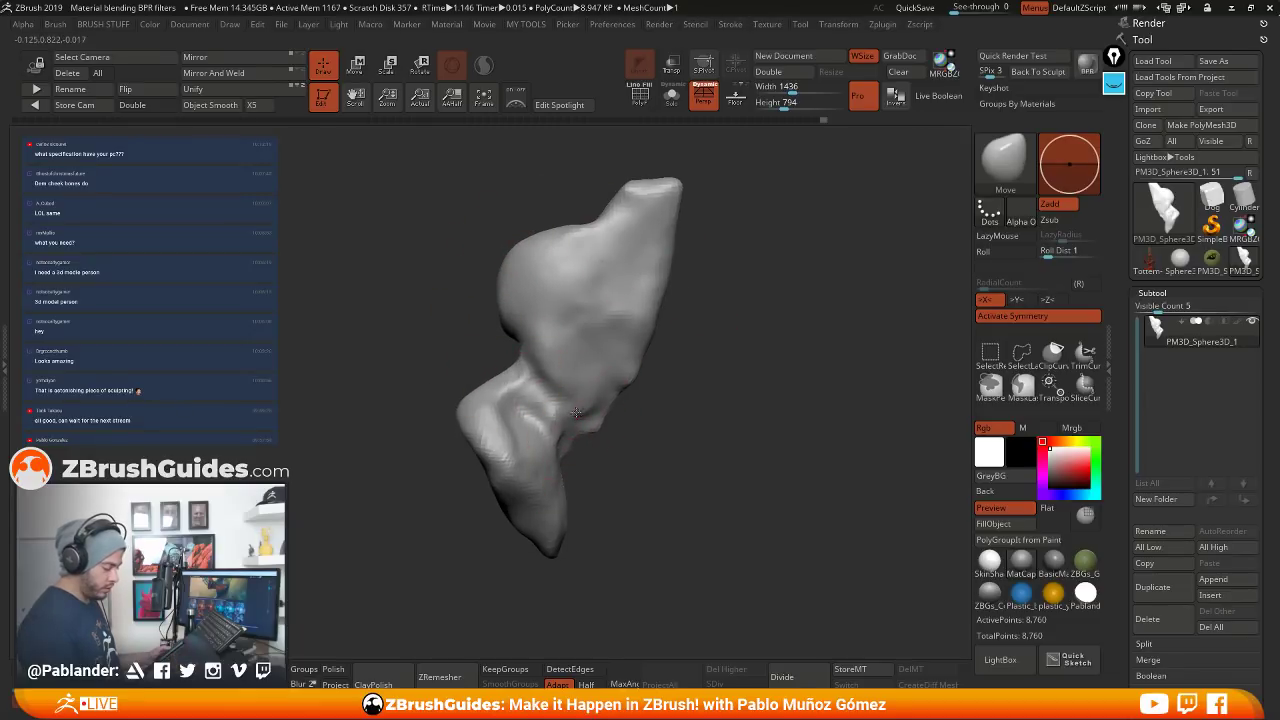
{"action": "mouse_move", "coordinate": [705, 340]}
{"action": "right_mouse_down"}
{"action": "mouse_move", "coordinate": [774, 350]}
{"action": "mouse_move", "coordinate": [696, 350]}
{"action": "mouse_move", "coordinate": [760, 330]}
{"action": "mouse_move", "coordinate": [716, 327]}
{"action": "mouse_move", "coordinate": [712, 370]}
{"action": "right_mouse_up"}
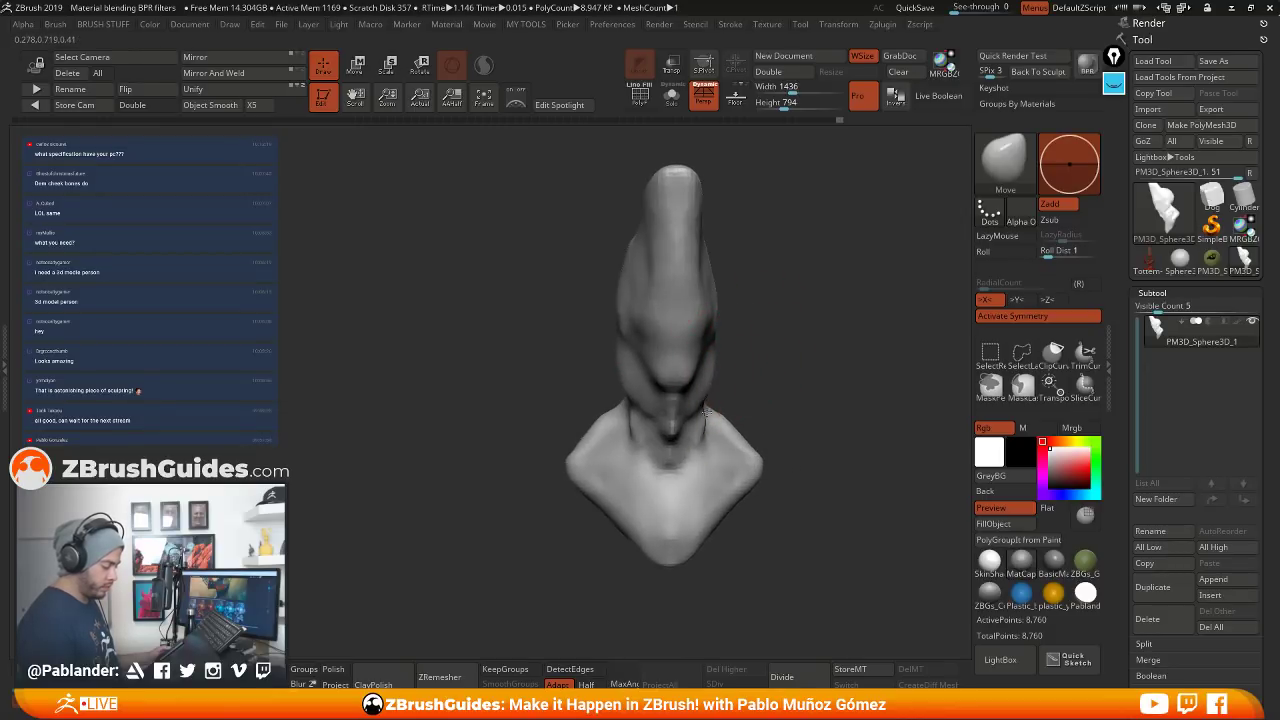
Widen and flatten the top of the head crest and adjust the front of the neck with the Move brush
{"action": "mouse_move", "coordinate": [703, 428]}
{"action": "right_mouse_down"}
{"action": "mouse_move", "coordinate": [760, 408]}
{"action": "mouse_move", "coordinate": [837, 427]}
{"action": "mouse_move", "coordinate": [836, 413]}
{"action": "mouse_move", "coordinate": [811, 409]}
{"action": "mouse_move", "coordinate": [752, 276]}
{"action": "mouse_move", "coordinate": [732, 270]}
{"action": "right_mouse_up"}
{"action": "right_click", "coordinate": [765, 302]}
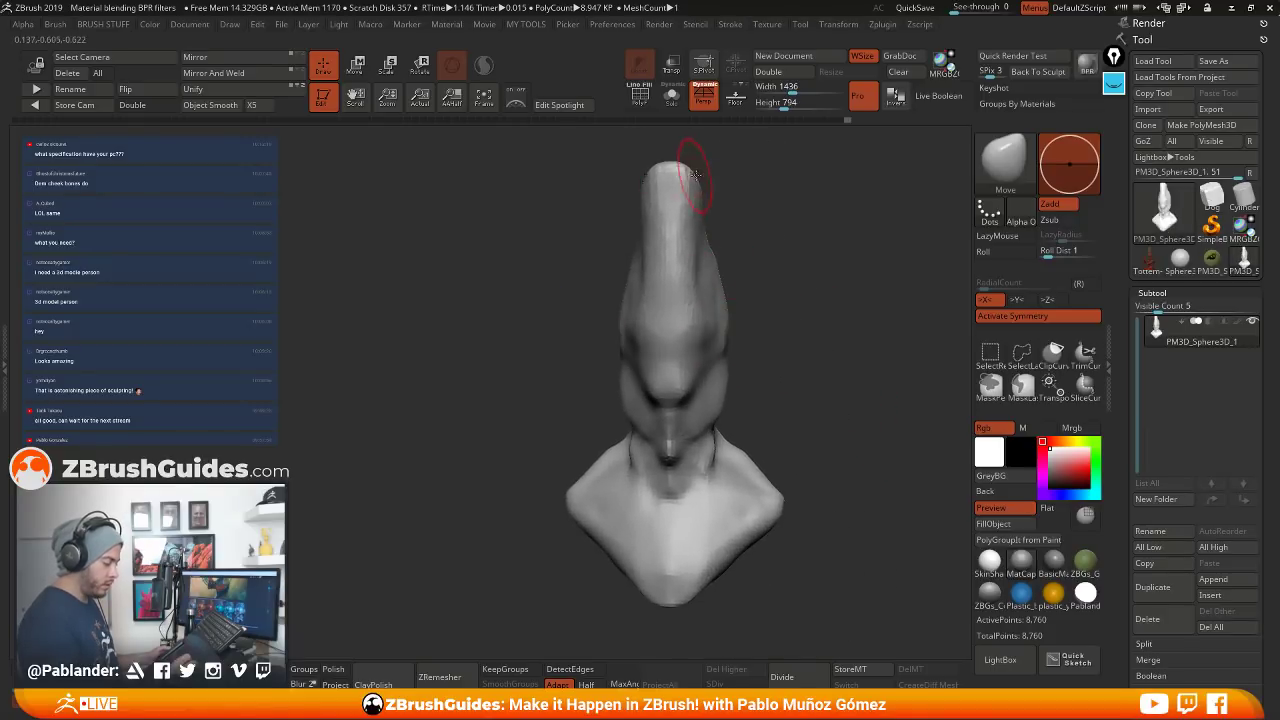
{"action": "right_click_drag", "start_coordinate": [693, 174], "coordinate": [794, 289]}
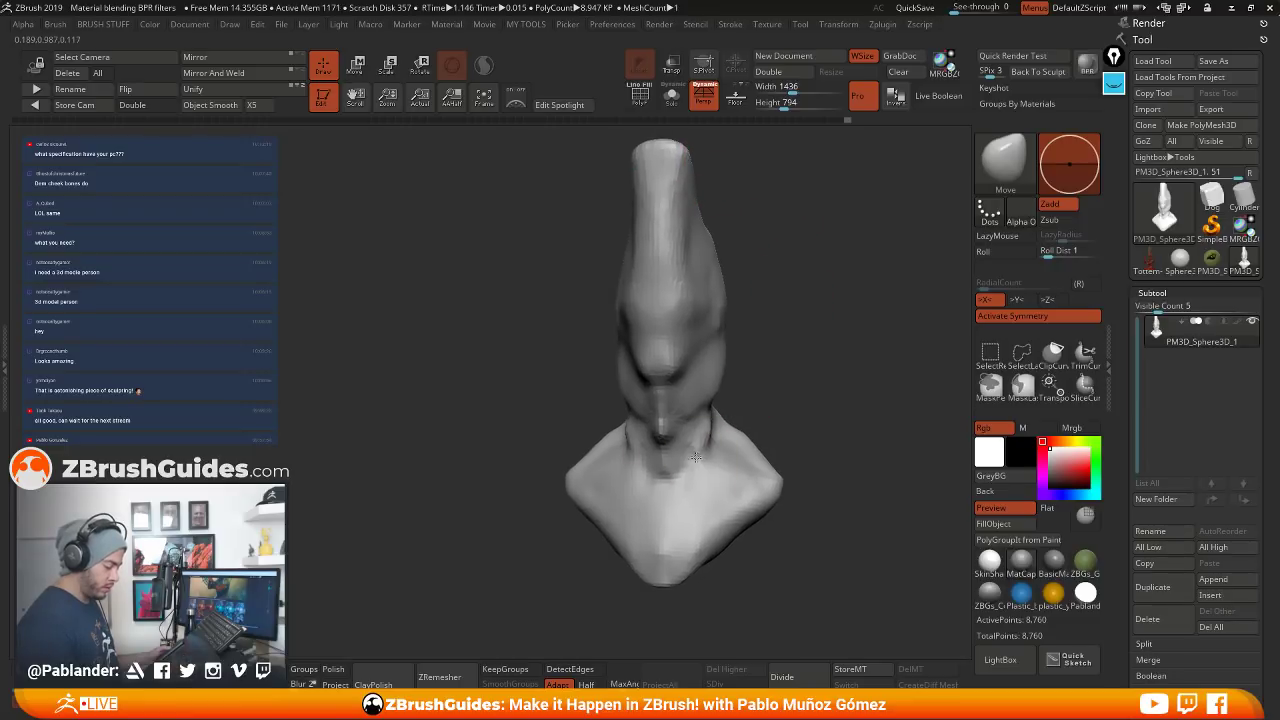
{"action": "mouse_move", "coordinate": [663, 428]}
{"action": "right_mouse_down"}
{"action": "mouse_move", "coordinate": [747, 401]}
{"action": "mouse_move", "coordinate": [837, 326]}
{"action": "right_mouse_up"}
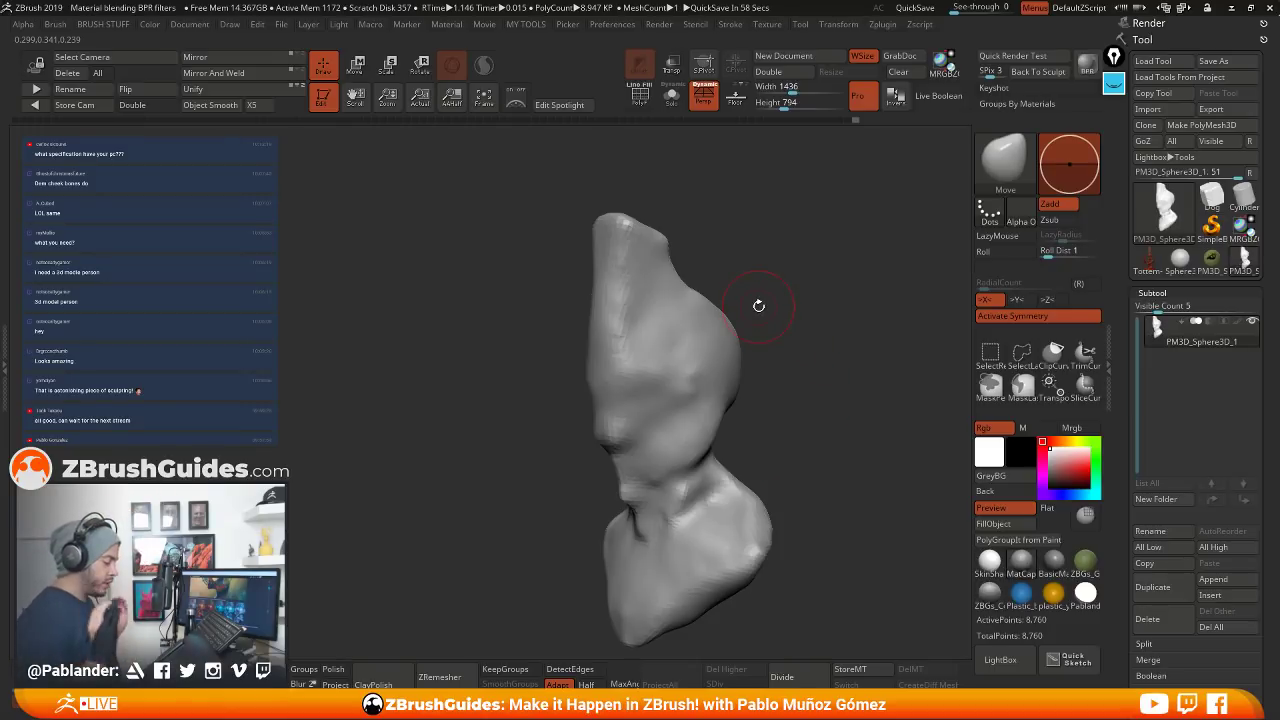
{"action": "mouse_move", "coordinate": [759, 305]}
{"action": "right_mouse_down"}
{"action": "mouse_move", "coordinate": [790, 258]}
{"action": "mouse_move", "coordinate": [690, 218]}
{"action": "mouse_move", "coordinate": [677, 220]}
{"action": "mouse_move", "coordinate": [685, 243]}
{"action": "right_mouse_up"}
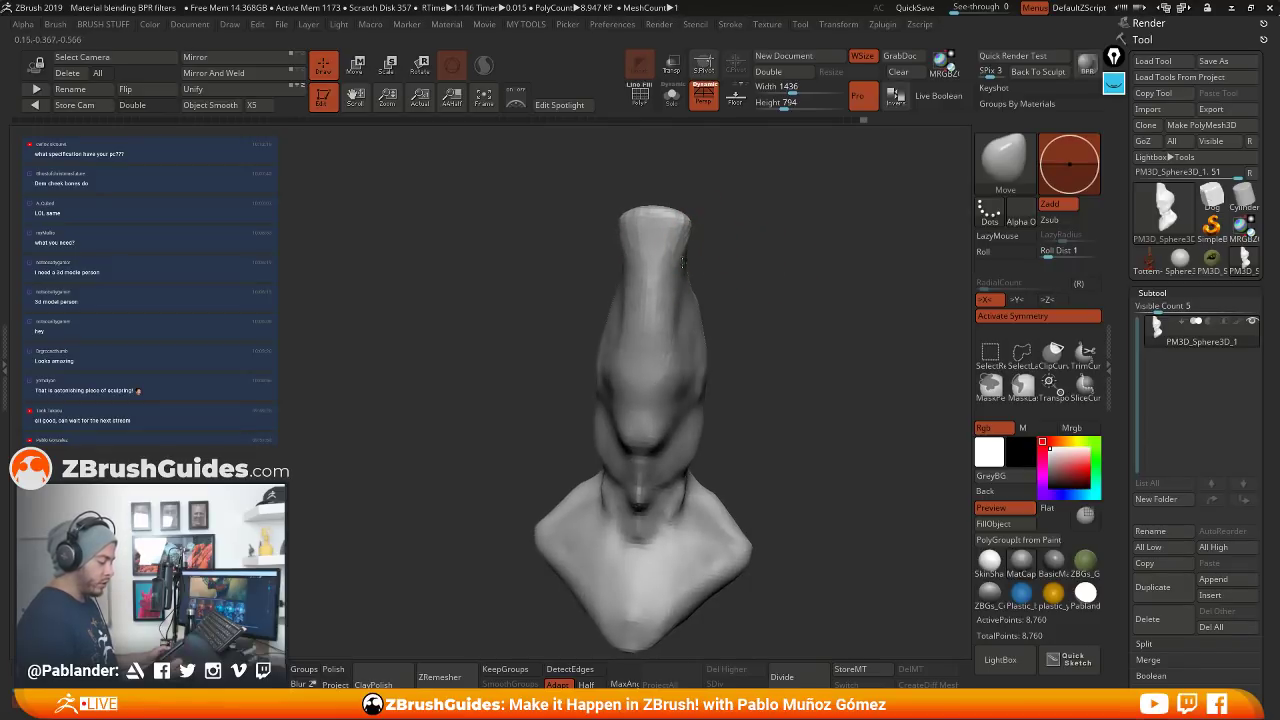
Refine the sides and top rim of the head crest with the Move brush and smooth its side
{"action": "mouse_move", "coordinate": [672, 287]}
{"action": "right_mouse_down"}
{"action": "mouse_move", "coordinate": [737, 229]}
{"action": "mouse_move", "coordinate": [685, 237]}
{"action": "mouse_move", "coordinate": [701, 277]}
{"action": "mouse_move", "coordinate": [758, 238]}
{"action": "right_mouse_up"}
{"action": "left_click_drag", "start_coordinate": [729, 267], "coordinate": [733, 325]}
{"action": "mouse_move", "coordinate": [790, 290]}
{"action": "left_mouse_down"}
{"action": "mouse_move", "coordinate": [789, 237]}
{"action": "mouse_move", "coordinate": [706, 222]}
{"action": "left_mouse_up"}
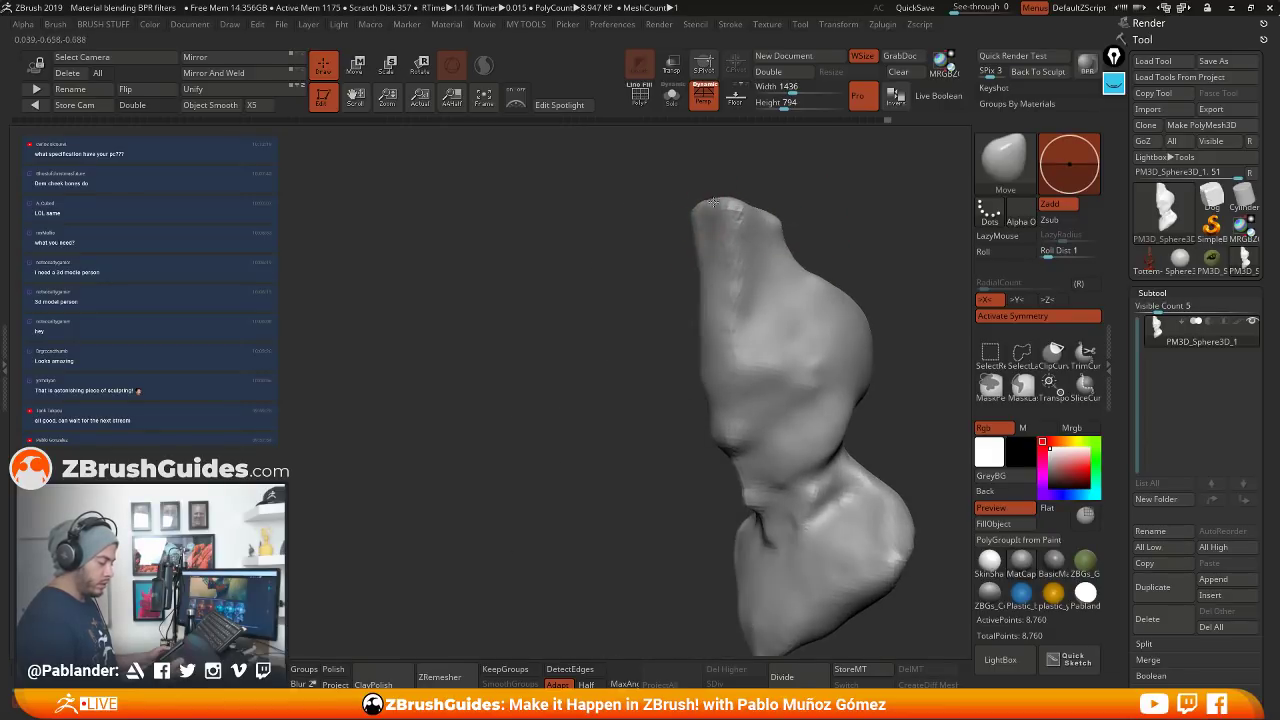
{"action": "mouse_move", "coordinate": [820, 194]}
{"action": "left_mouse_down"}
{"action": "mouse_move", "coordinate": [690, 228]}
{"action": "mouse_move", "coordinate": [681, 288]}
{"action": "left_mouse_up"}
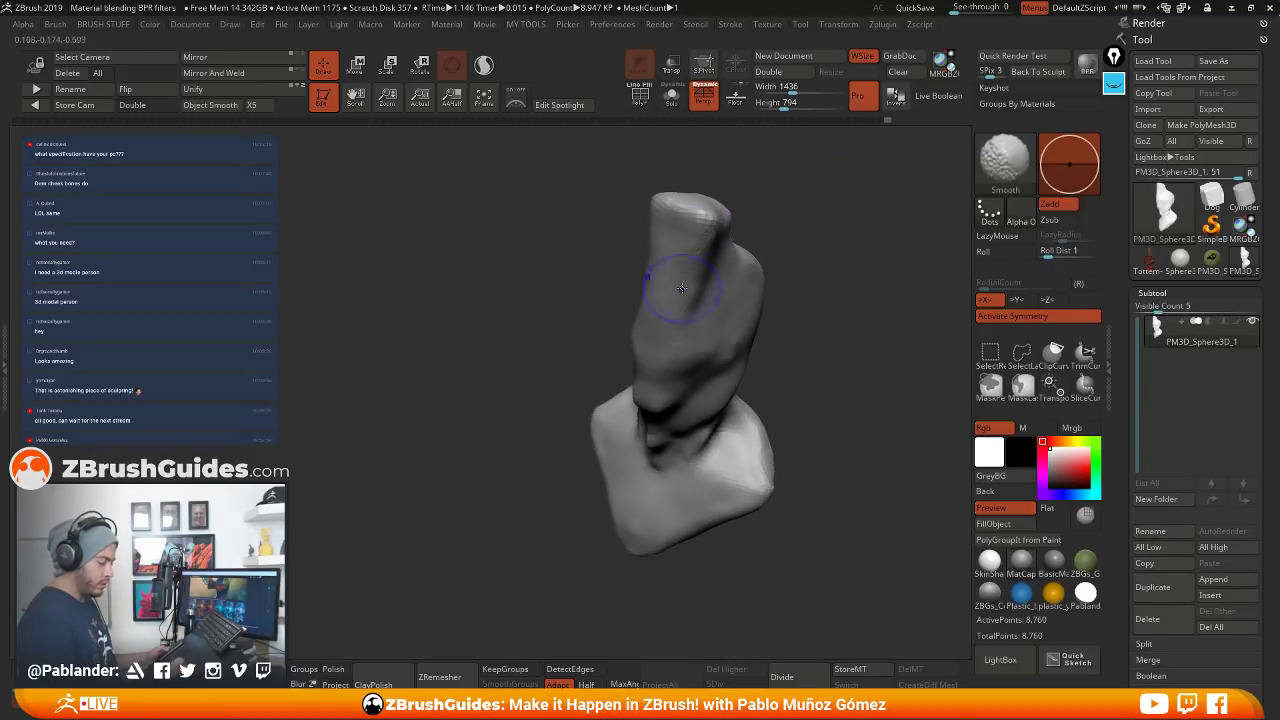
{"action": "mouse_move", "coordinate": [850, 212]}
{"action": "left_mouse_down"}
{"action": "mouse_move", "coordinate": [749, 230]}
{"action": "mouse_move", "coordinate": [715, 220]}
{"action": "left_mouse_up"}
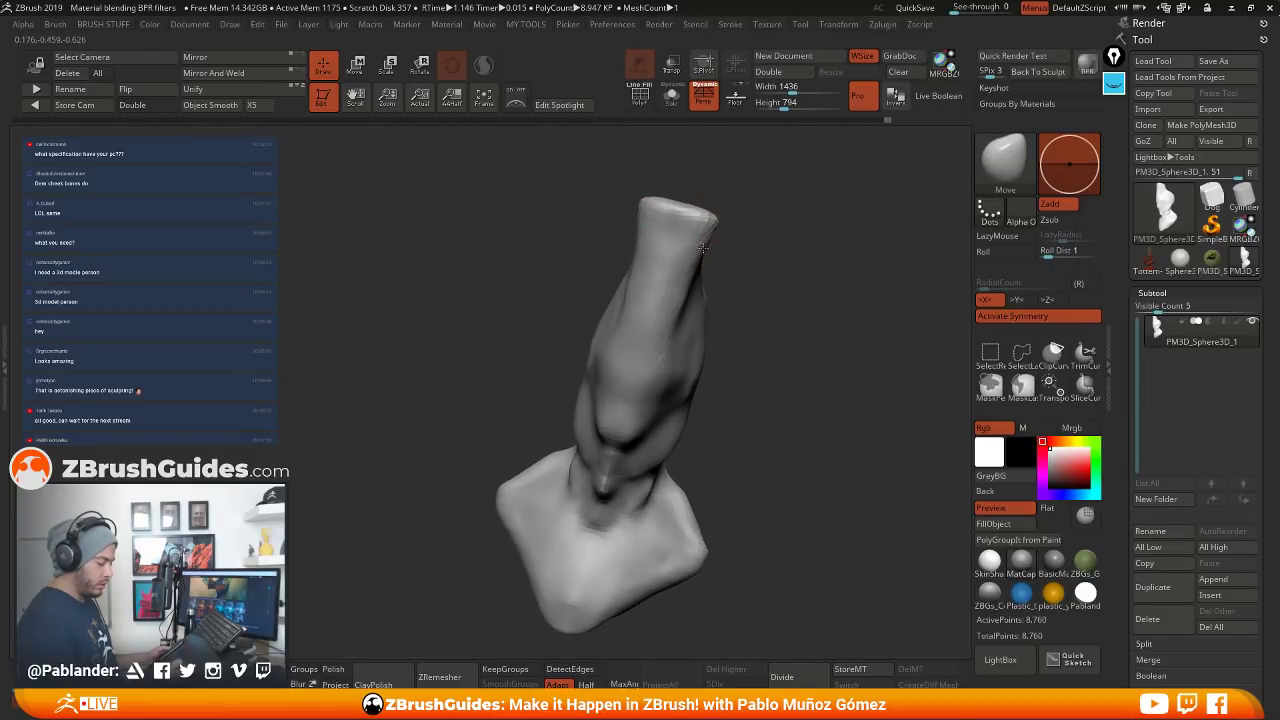
{"action": "mouse_move", "coordinate": [715, 300]}
{"action": "left_mouse_down"}
{"action": "mouse_move", "coordinate": [759, 317]}
{"action": "mouse_move", "coordinate": [700, 332]}
{"action": "left_mouse_up"}
{"action": "left_click_drag", "start_coordinate": [640, 222], "coordinate": [647, 214]}
{"action": "mouse_move", "coordinate": [700, 326]}
{"action": "left_mouse_down"}
{"action": "mouse_move", "coordinate": [789, 397]}
{"action": "mouse_move", "coordinate": [797, 366]}
{"action": "left_mouse_up"}
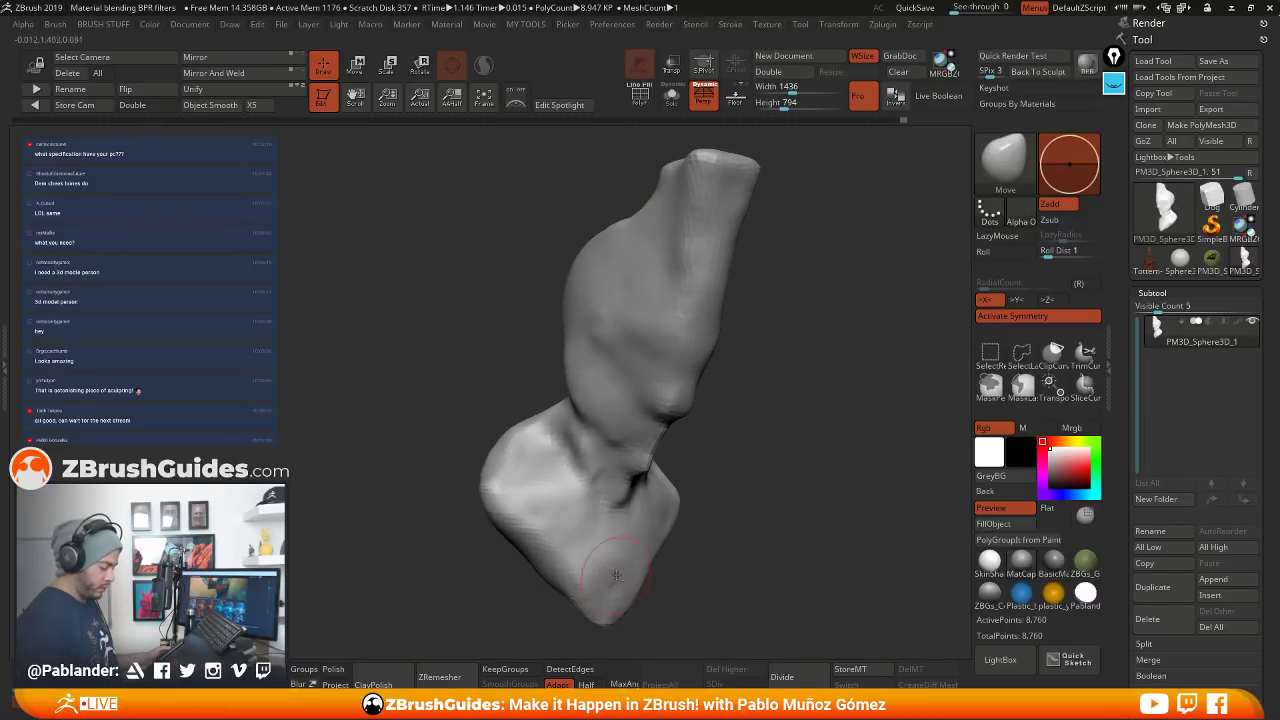
{"action": "left_click_drag", "start_coordinate": [780, 477], "coordinate": [824, 383]}
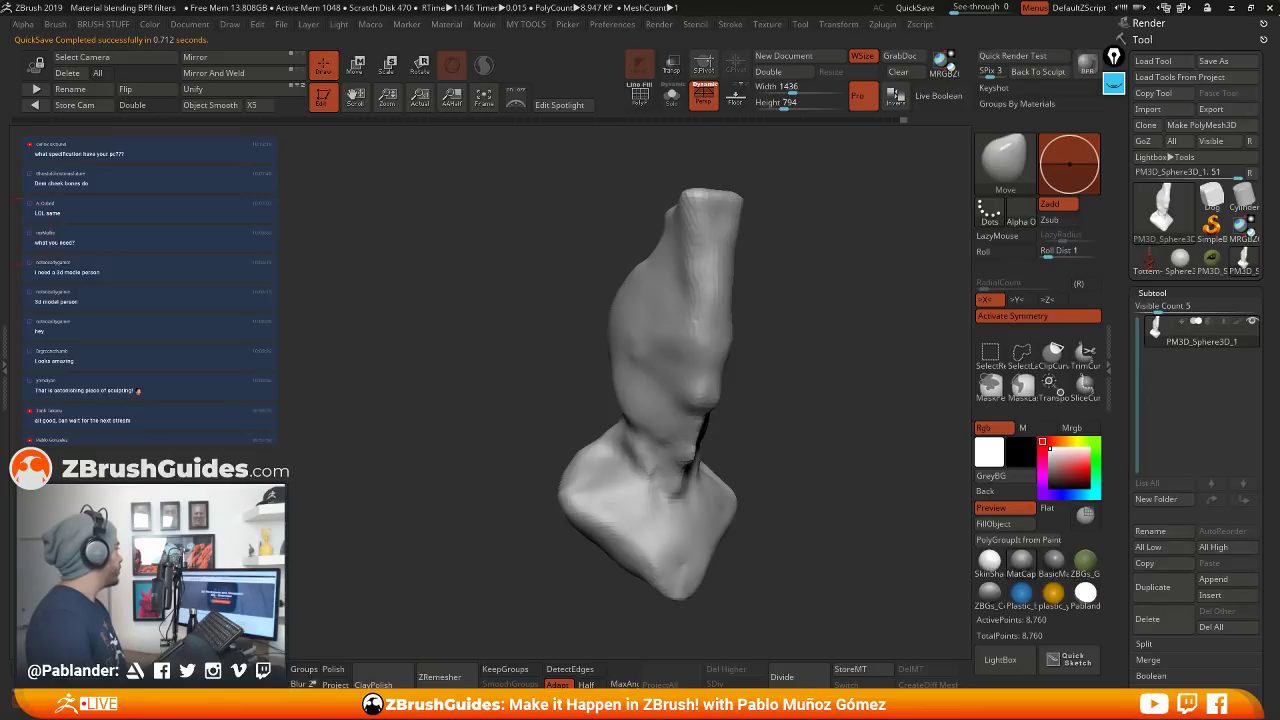
Switch to the web browser and open the 3D workspace and PC overview article from the ZBrushGuides tutorials page
{"action": "key", "text": "alt+Tab"}
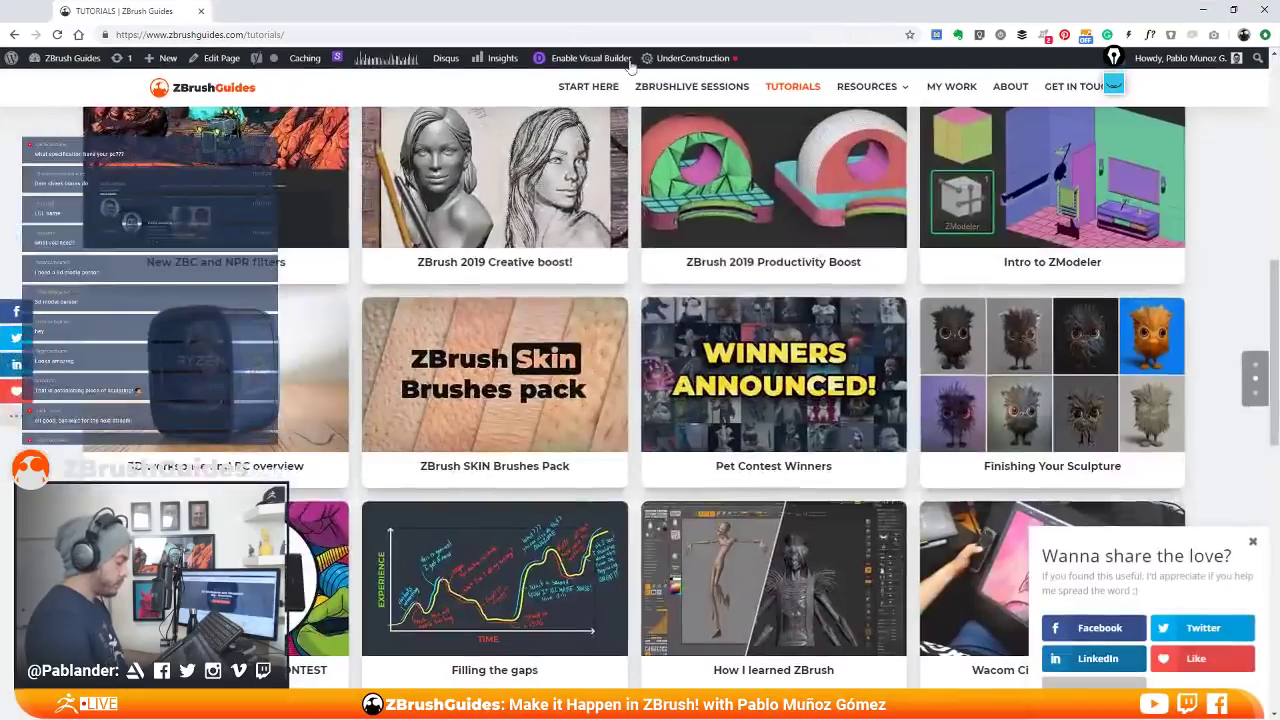
{"action": "left_click", "coordinate": [1252, 541]}
{"action": "scroll", "coordinate": [760, 220], "scroll_direction": "up", "scroll_amount": 3}
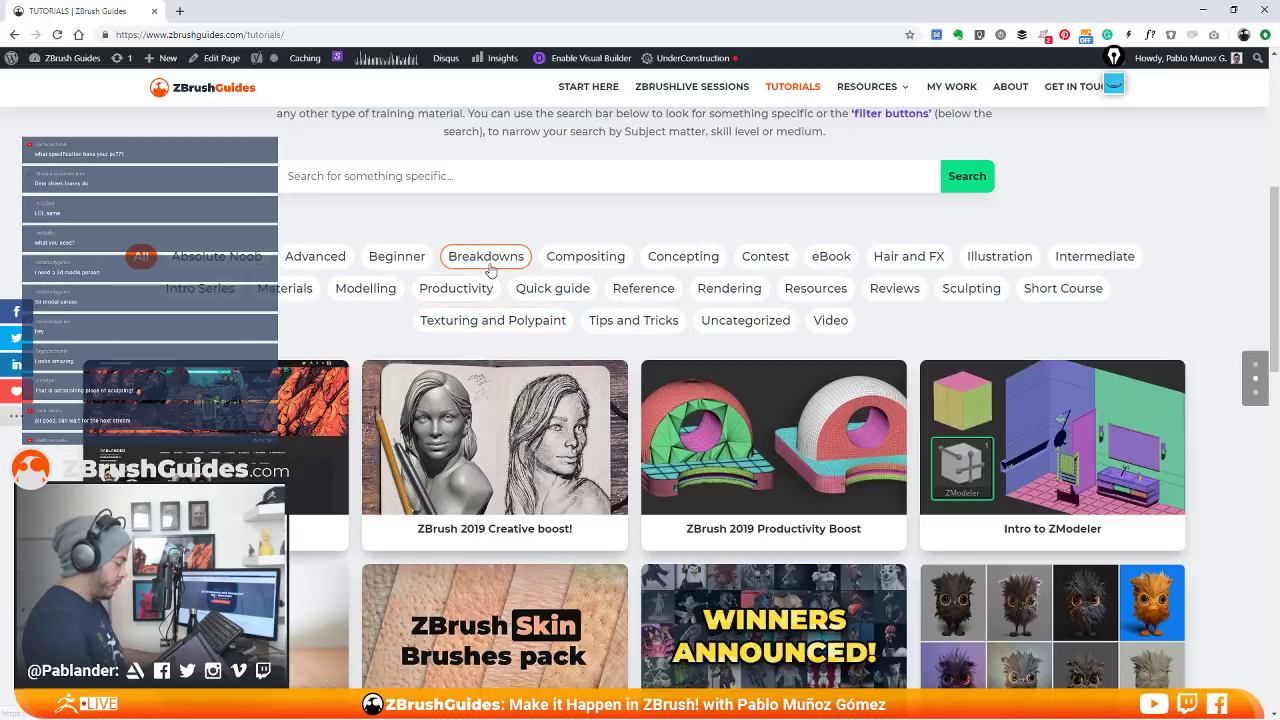
{"action": "scroll", "coordinate": [460, 341], "scroll_direction": "down", "scroll_amount": 3}
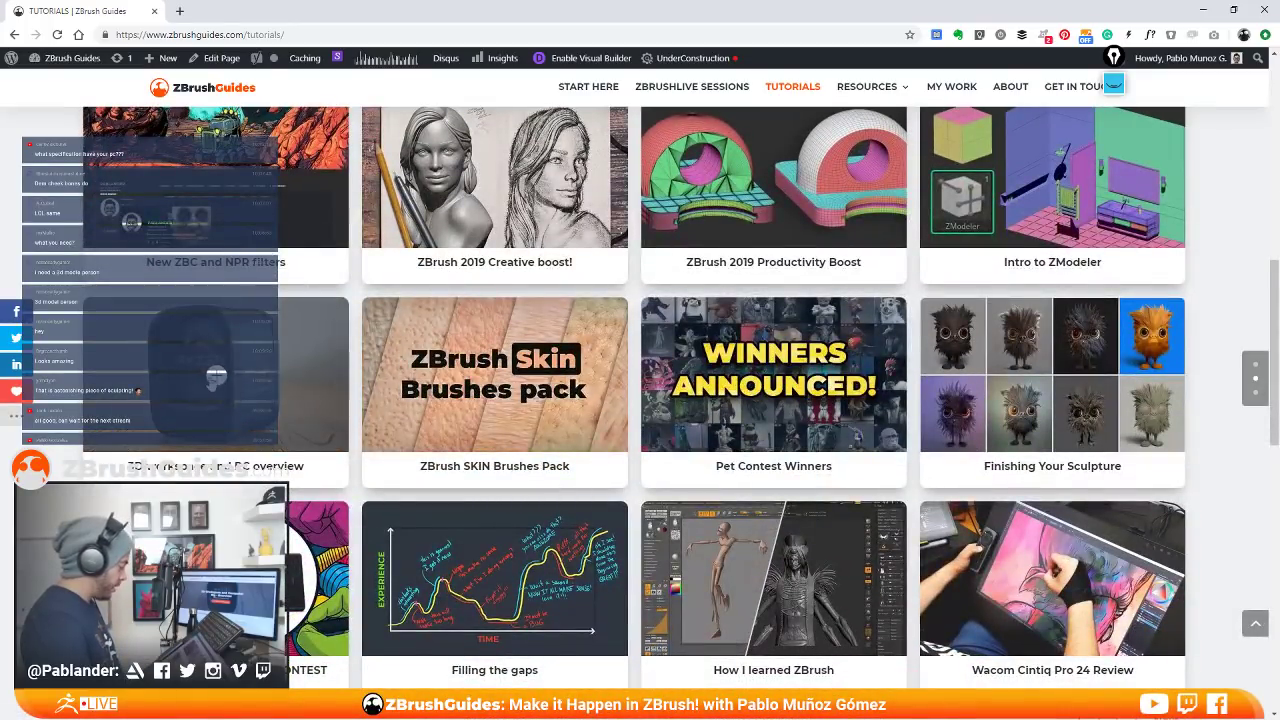
{"action": "left_click", "coordinate": [222, 386]}
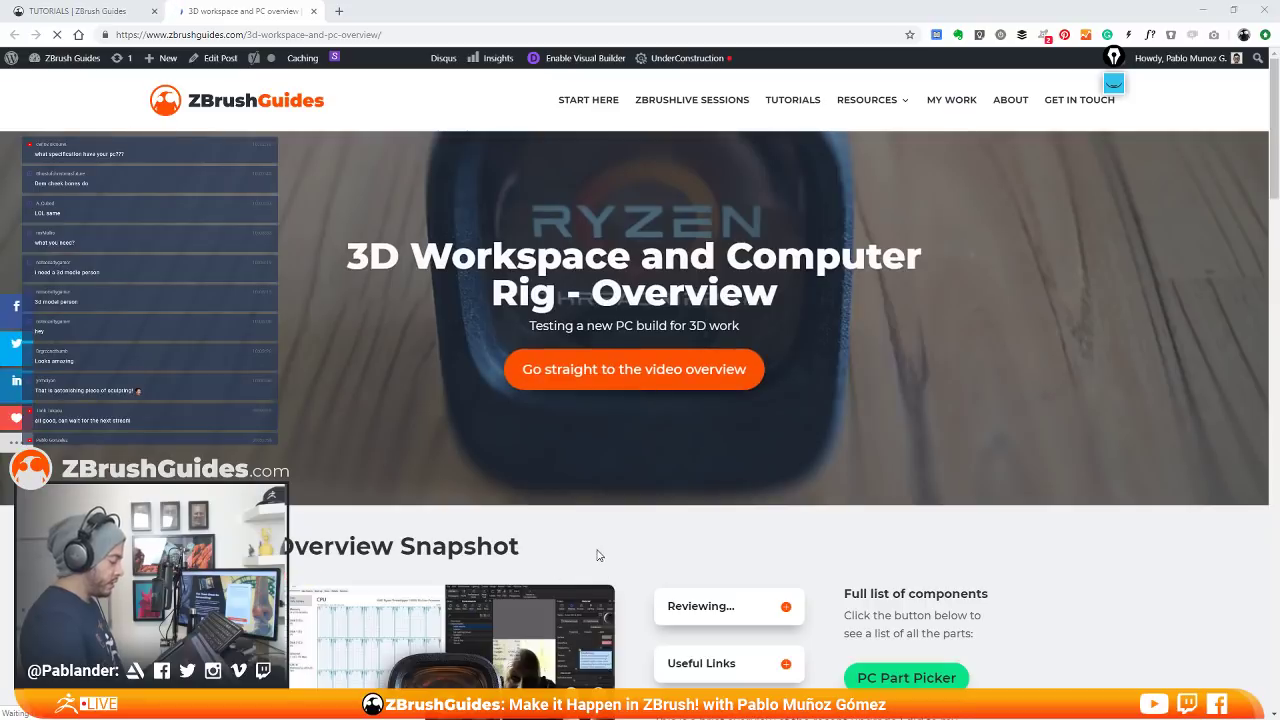
Read the article's overview snapshot and open its full list of components on PCPartPicker
{"action": "scroll", "coordinate": [847, 380], "scroll_direction": "down", "scroll_amount": 2}
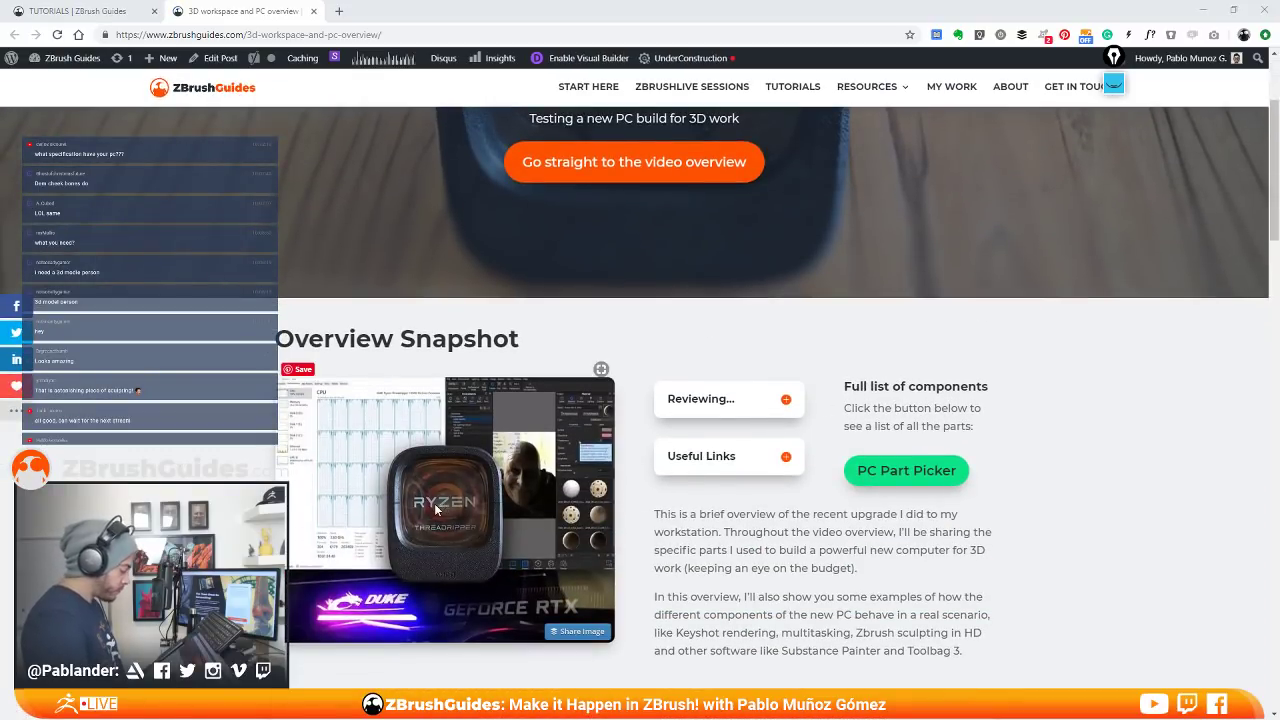
{"action": "scroll", "coordinate": [514, 488], "scroll_direction": "down", "scroll_amount": 1}
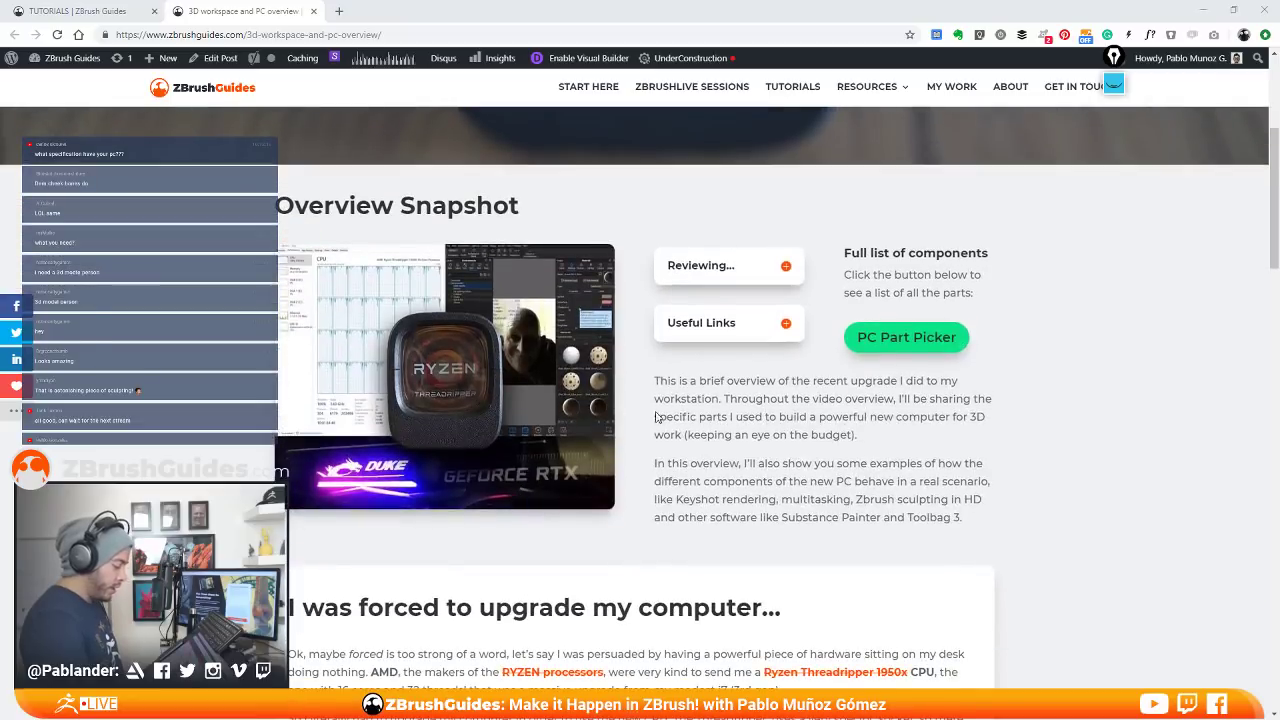
{"action": "scroll", "coordinate": [714, 410], "scroll_direction": "down", "scroll_amount": 1}
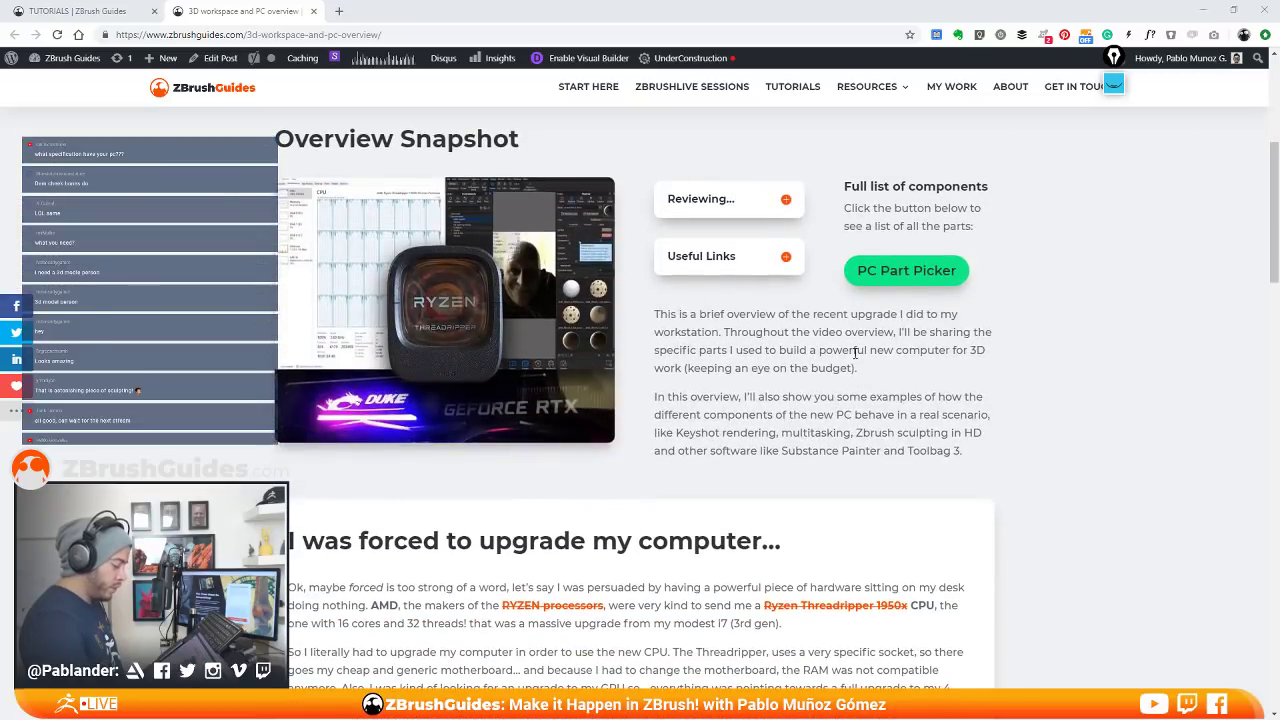
{"action": "left_click", "coordinate": [940, 279]}
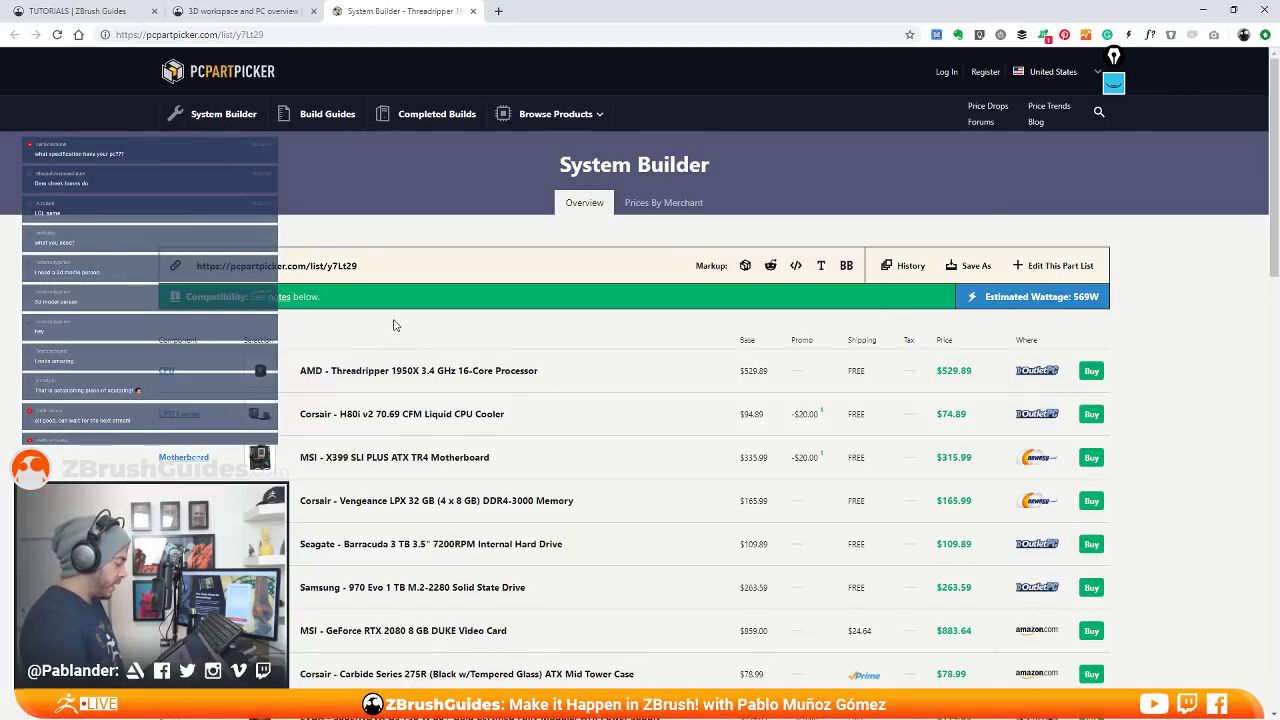
Review the components and prices in the PC parts list, and return to ZBrush
{"action": "scroll", "coordinate": [727, 306], "scroll_direction": "down", "scroll_amount": 2}
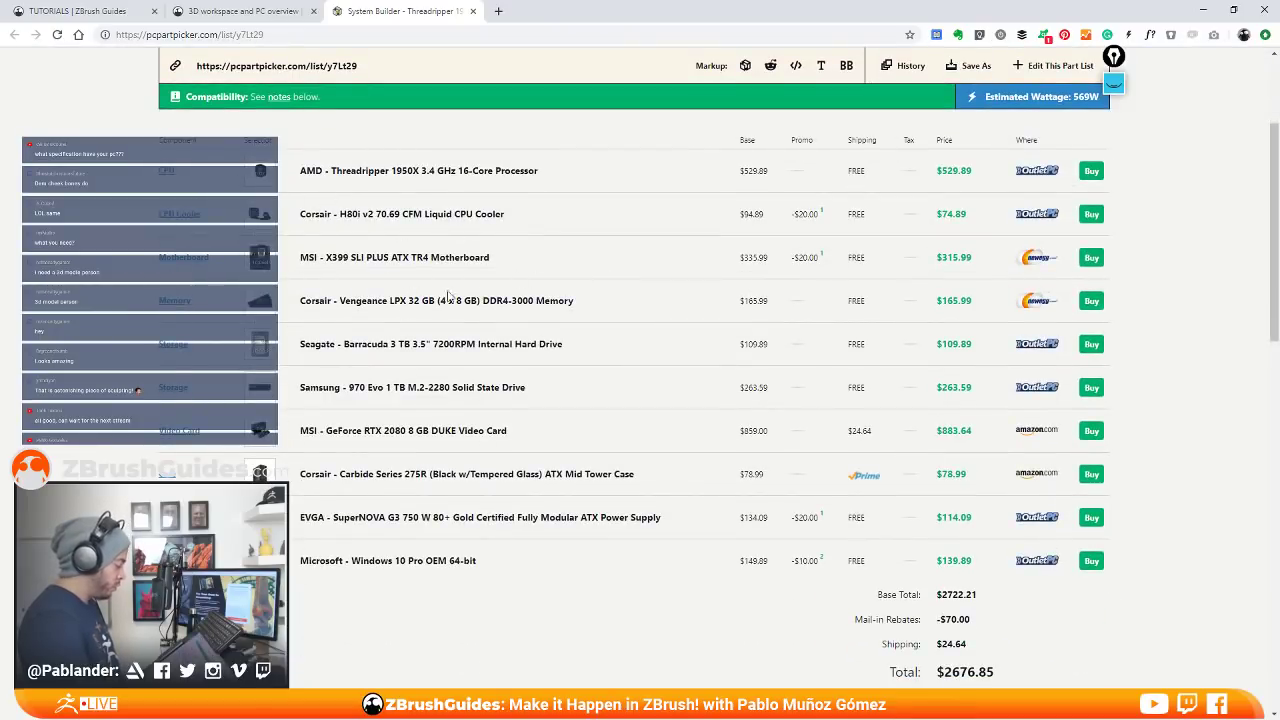
{"action": "scroll", "coordinate": [437, 444], "scroll_direction": "down", "scroll_amount": 1}
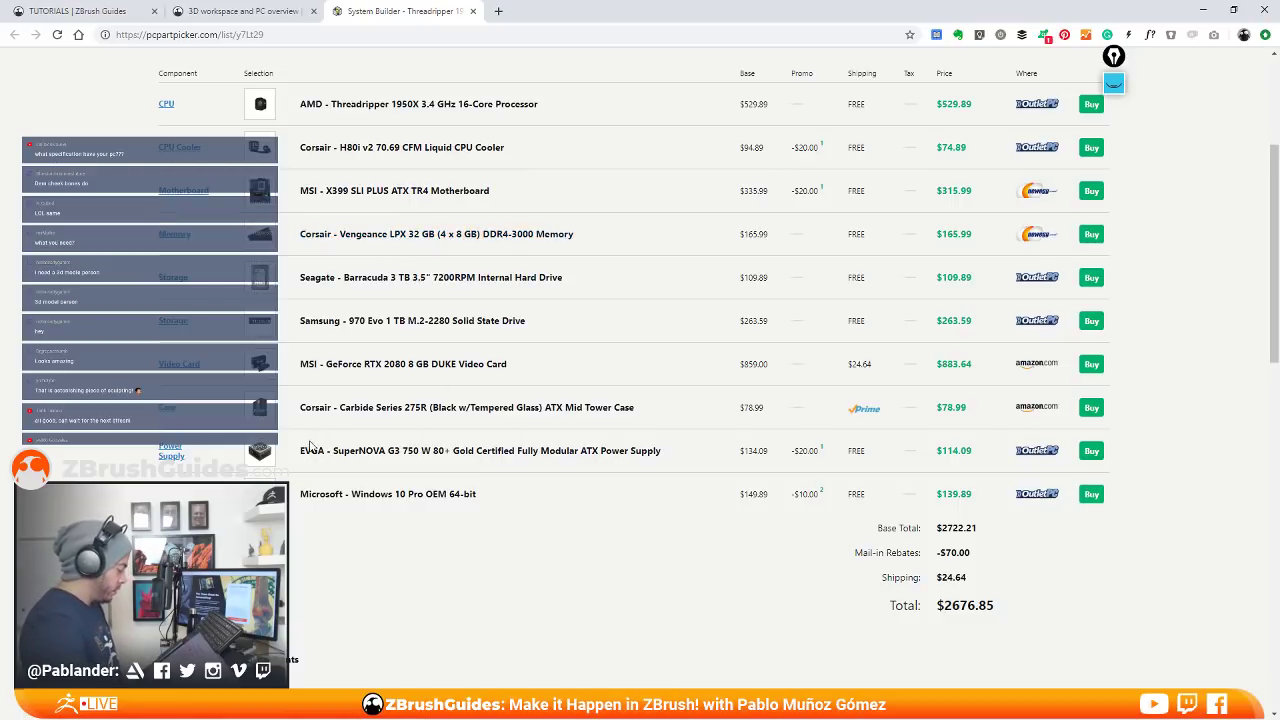
{"action": "scroll", "coordinate": [390, 418], "scroll_direction": "up", "scroll_amount": 1}
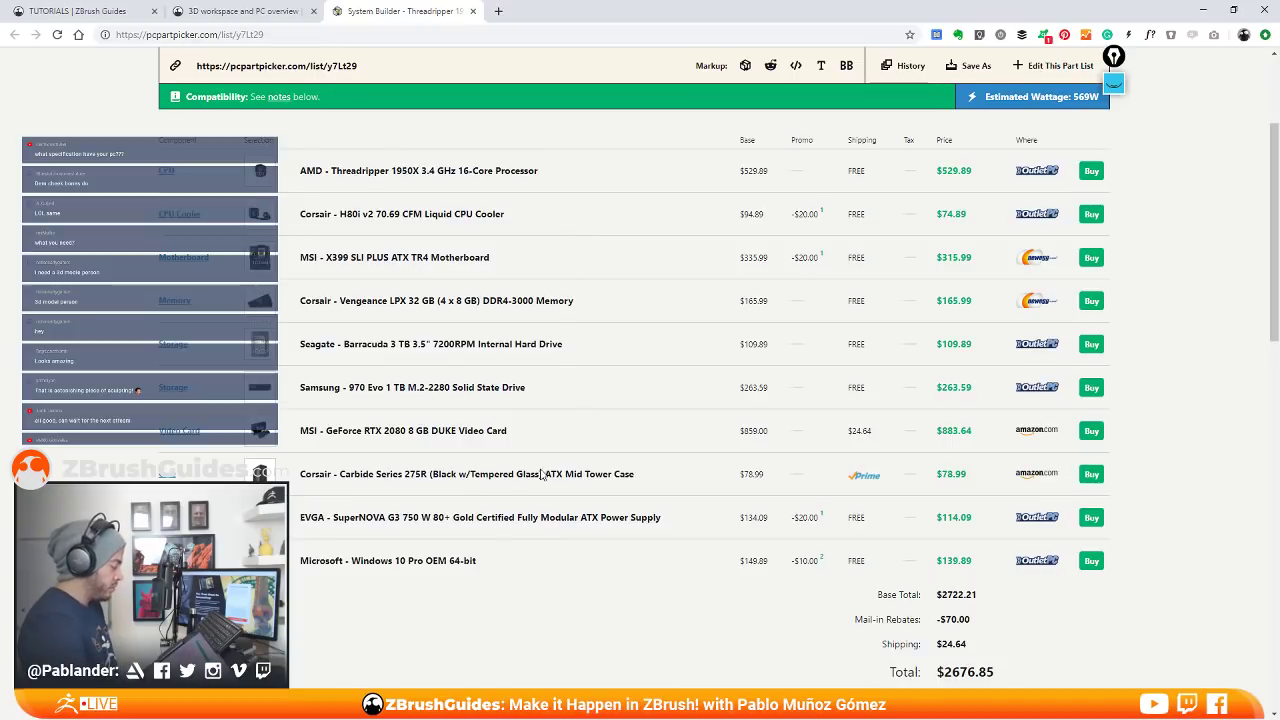
{"action": "scroll", "coordinate": [541, 476], "scroll_direction": "up", "scroll_amount": 3}
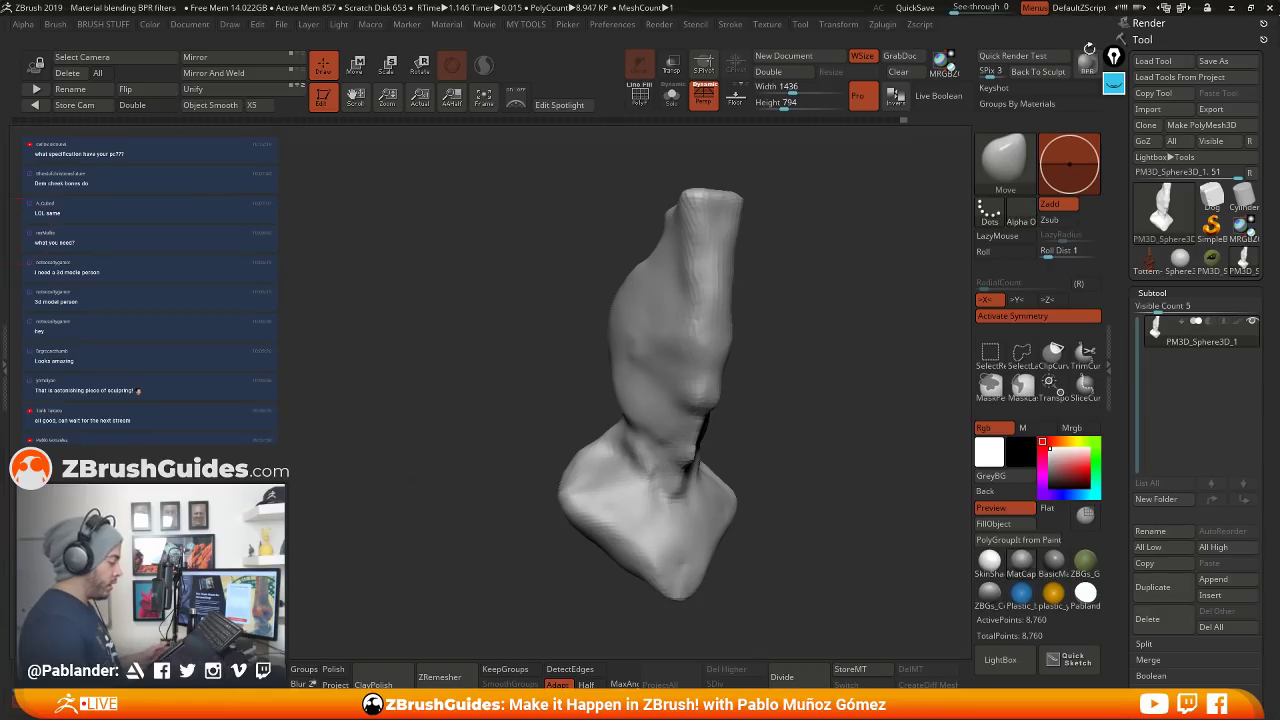
{"action": "left_click", "coordinate": [1262, 8]}
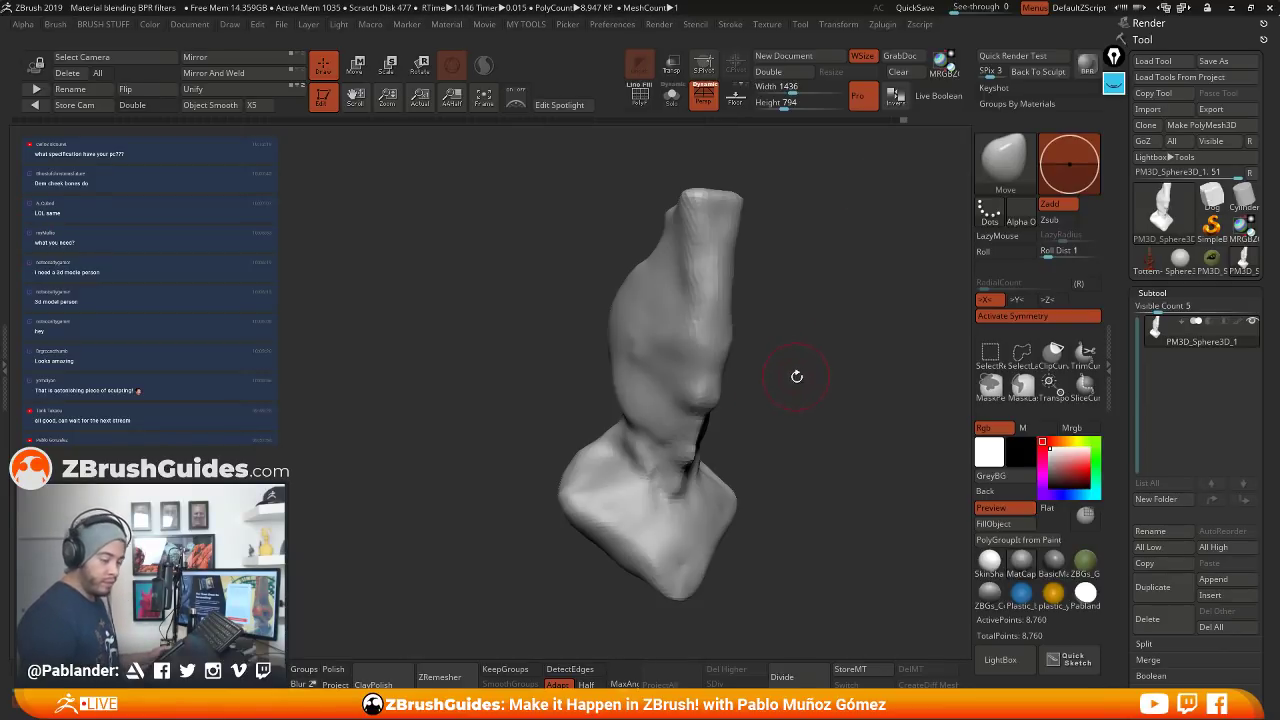
Adjust the base of the neck where it meets the upper chest with the Move brush
{"action": "mouse_move", "coordinate": [797, 376]}
{"action": "left_mouse_down"}
{"action": "mouse_move", "coordinate": [760, 360]}
{"action": "mouse_move", "coordinate": [772, 419]}
{"action": "mouse_move", "coordinate": [738, 422]}
{"action": "left_mouse_up"}
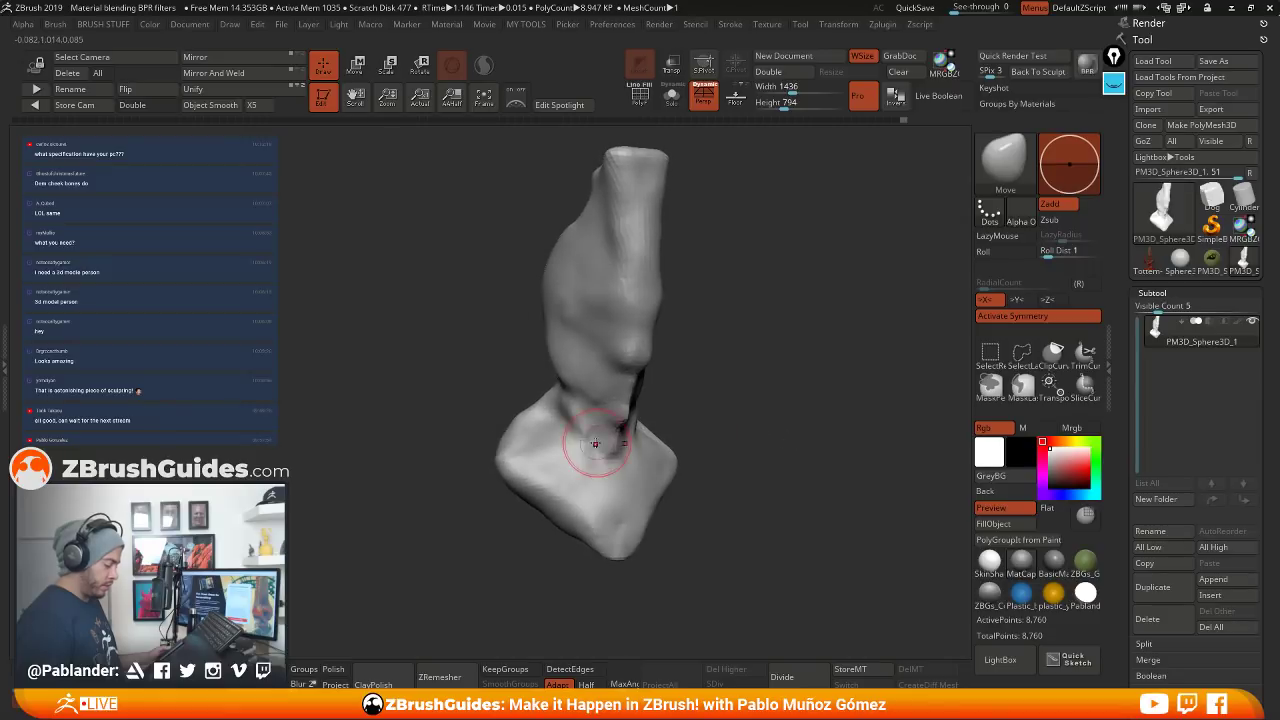
{"action": "left_click_drag", "start_coordinate": [596, 443], "coordinate": [591, 452]}
{"action": "left_click_drag", "start_coordinate": [736, 411], "coordinate": [686, 437]}
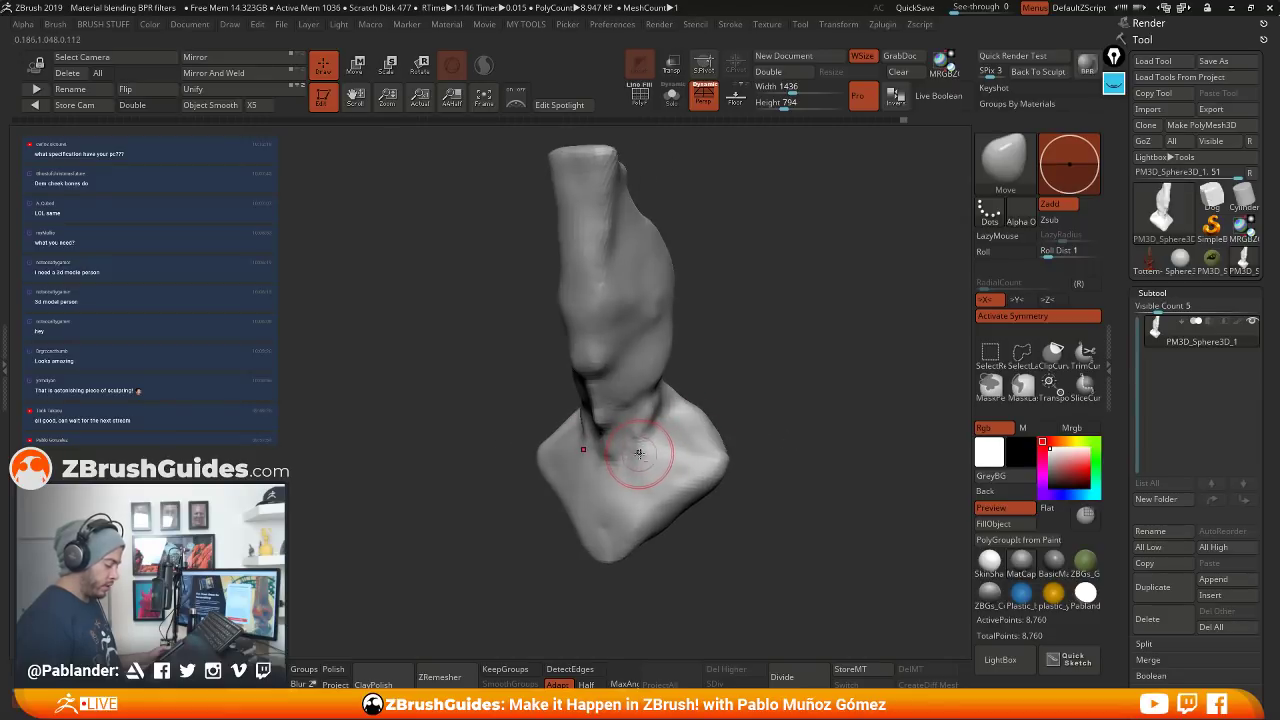
{"action": "left_click_drag", "start_coordinate": [716, 396], "coordinate": [758, 383]}
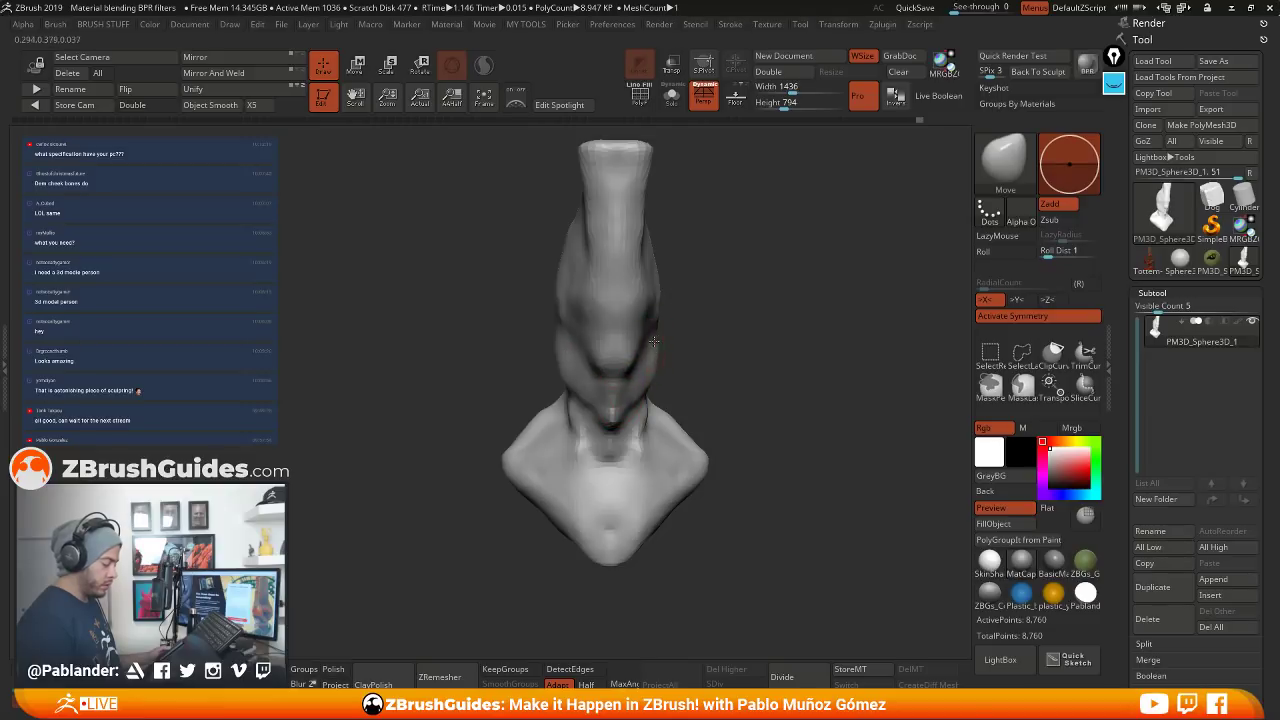
Reshape the cheeks and the sides of the face with the Move brush
{"action": "left_click_drag", "start_coordinate": [680, 325], "coordinate": [730, 334]}
{"action": "left_click_drag", "start_coordinate": [635, 316], "coordinate": [634, 302]}
{"action": "mouse_move", "coordinate": [790, 351]}
{"action": "left_mouse_down"}
{"action": "mouse_move", "coordinate": [808, 363]}
{"action": "mouse_move", "coordinate": [790, 345]}
{"action": "mouse_move", "coordinate": [775, 352]}
{"action": "left_mouse_up"}
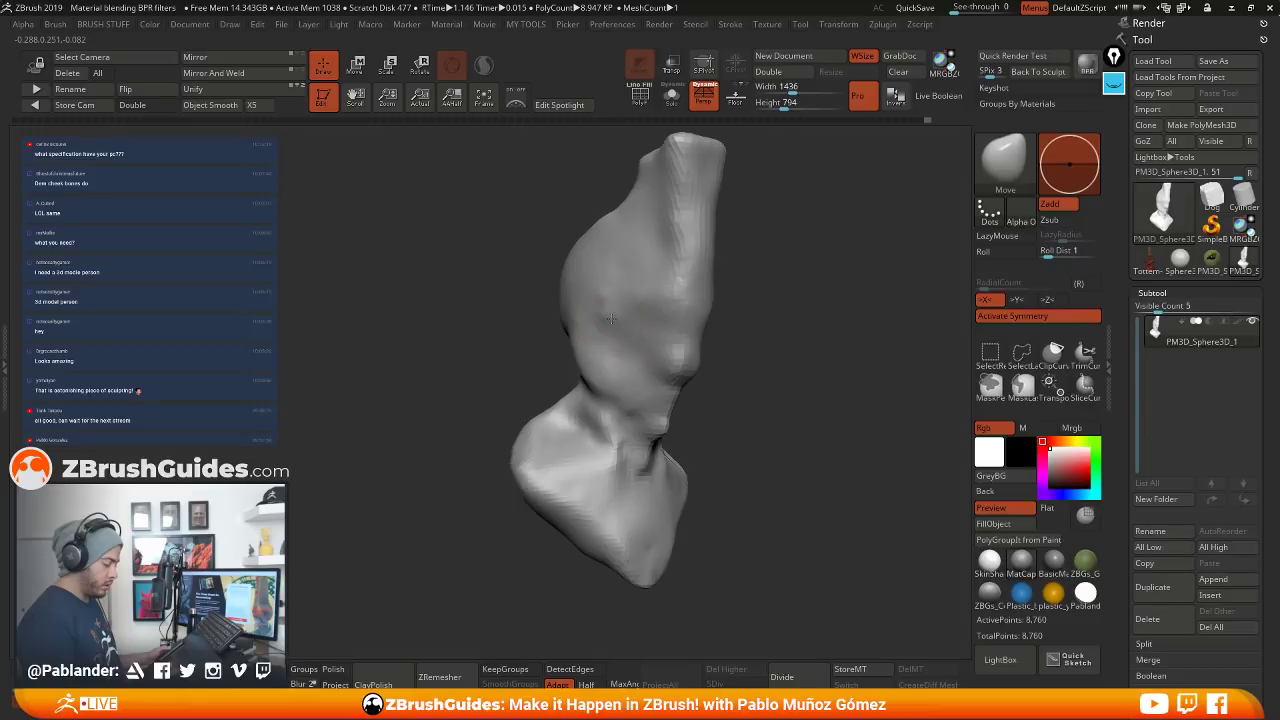
{"action": "left_click_drag", "start_coordinate": [645, 321], "coordinate": [650, 328]}
{"action": "mouse_move", "coordinate": [768, 352]}
{"action": "left_mouse_down"}
{"action": "mouse_move", "coordinate": [746, 357]}
{"action": "mouse_move", "coordinate": [795, 347]}
{"action": "mouse_move", "coordinate": [699, 327]}
{"action": "left_mouse_up"}
{"action": "left_click_drag", "start_coordinate": [790, 323], "coordinate": [750, 317]}
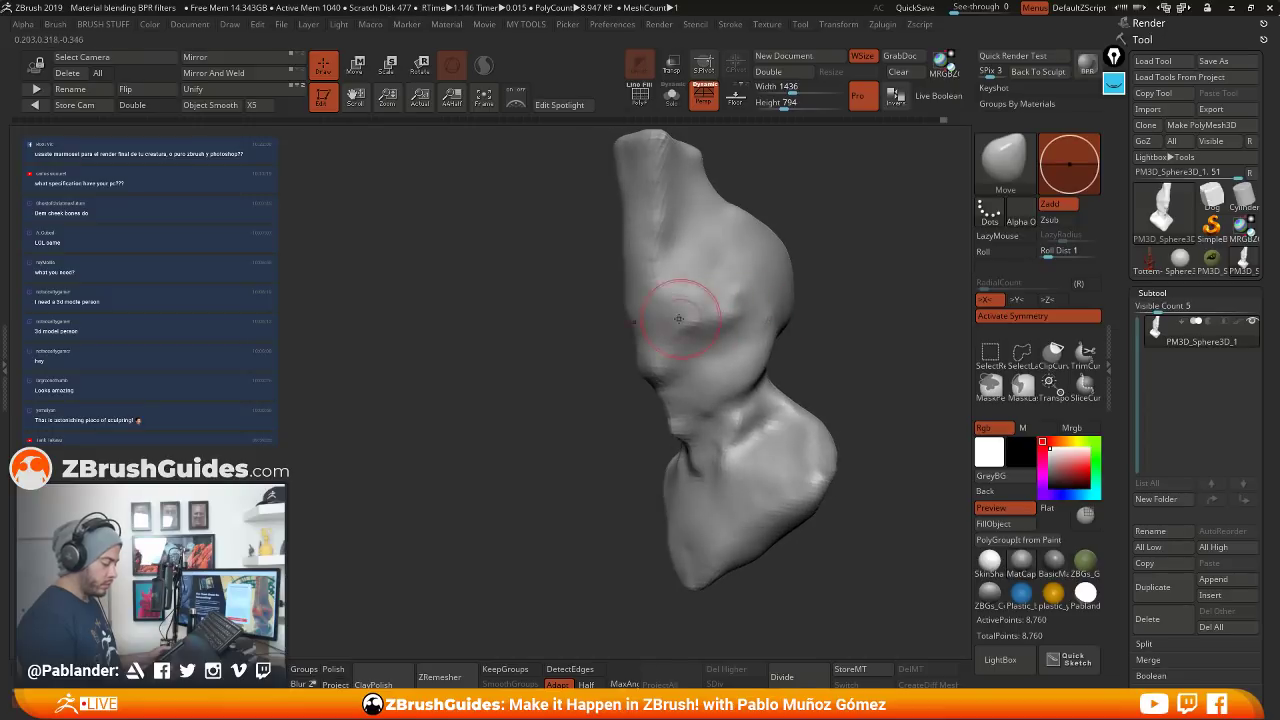
Form the recessed eye socket under the brow on the side of the face with the Move brush
{"action": "left_click_drag", "start_coordinate": [855, 312], "coordinate": [819, 339]}
{"action": "left_click_drag", "start_coordinate": [675, 335], "coordinate": [670, 345]}
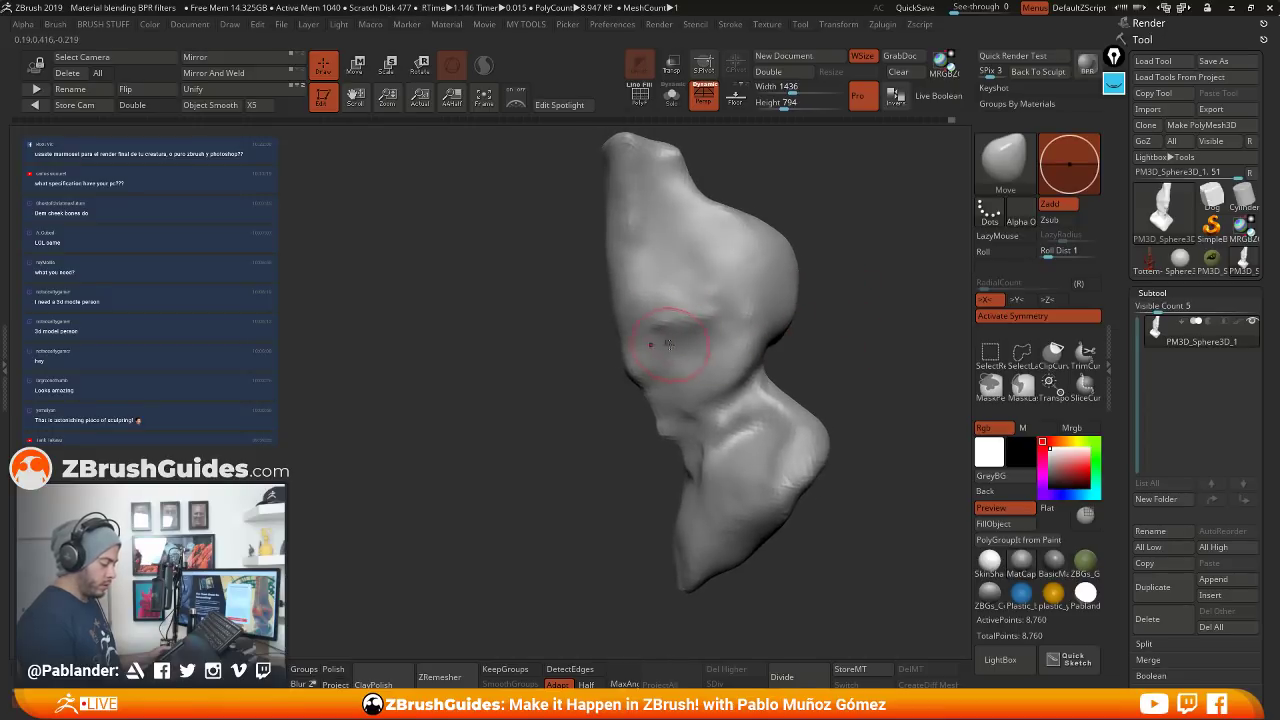
{"action": "mouse_move", "coordinate": [602, 403]}
{"action": "left_mouse_down"}
{"action": "mouse_move", "coordinate": [624, 394]}
{"action": "mouse_move", "coordinate": [638, 362]}
{"action": "left_mouse_up"}
{"action": "left_click_drag", "start_coordinate": [739, 339], "coordinate": [801, 342]}
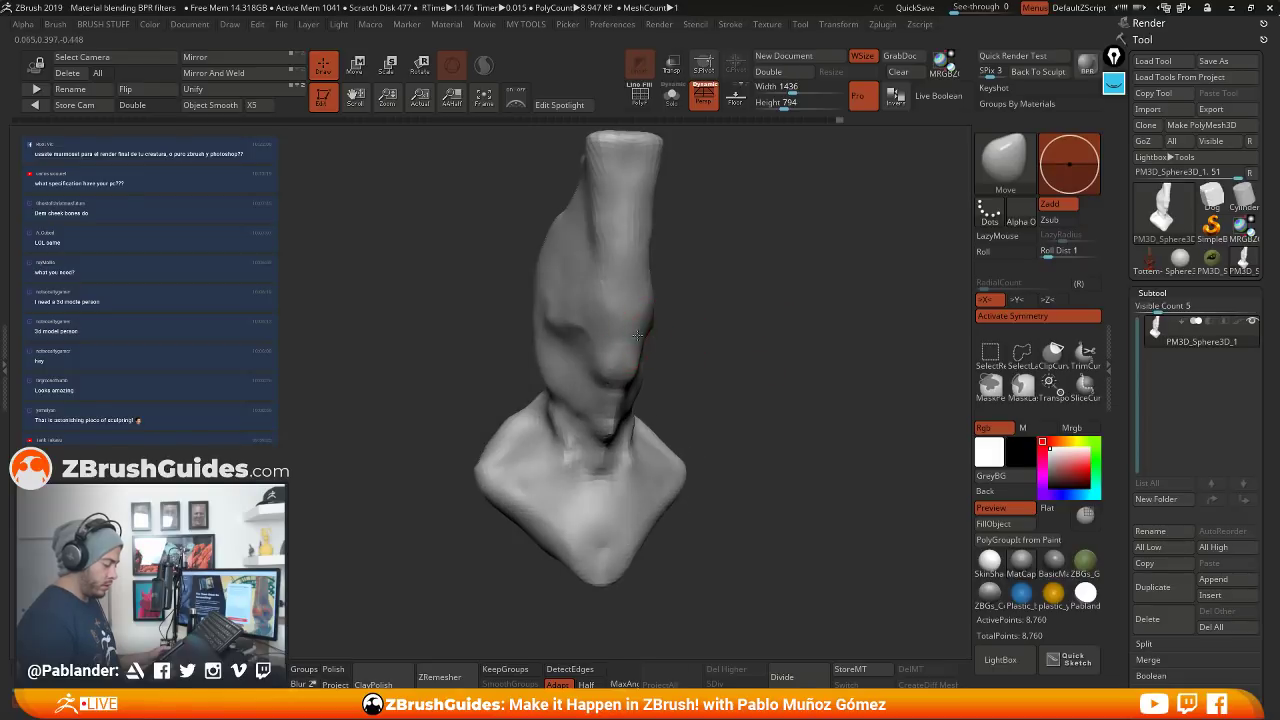
{"action": "mouse_move", "coordinate": [673, 305]}
{"action": "left_mouse_down"}
{"action": "mouse_move", "coordinate": [791, 341]}
{"action": "mouse_move", "coordinate": [676, 306]}
{"action": "left_mouse_up"}
Duplicate the bust subtool and update the copy's DynaMesh at a higher resolution
{"action": "key", "text": "ctrl+shift+d"}
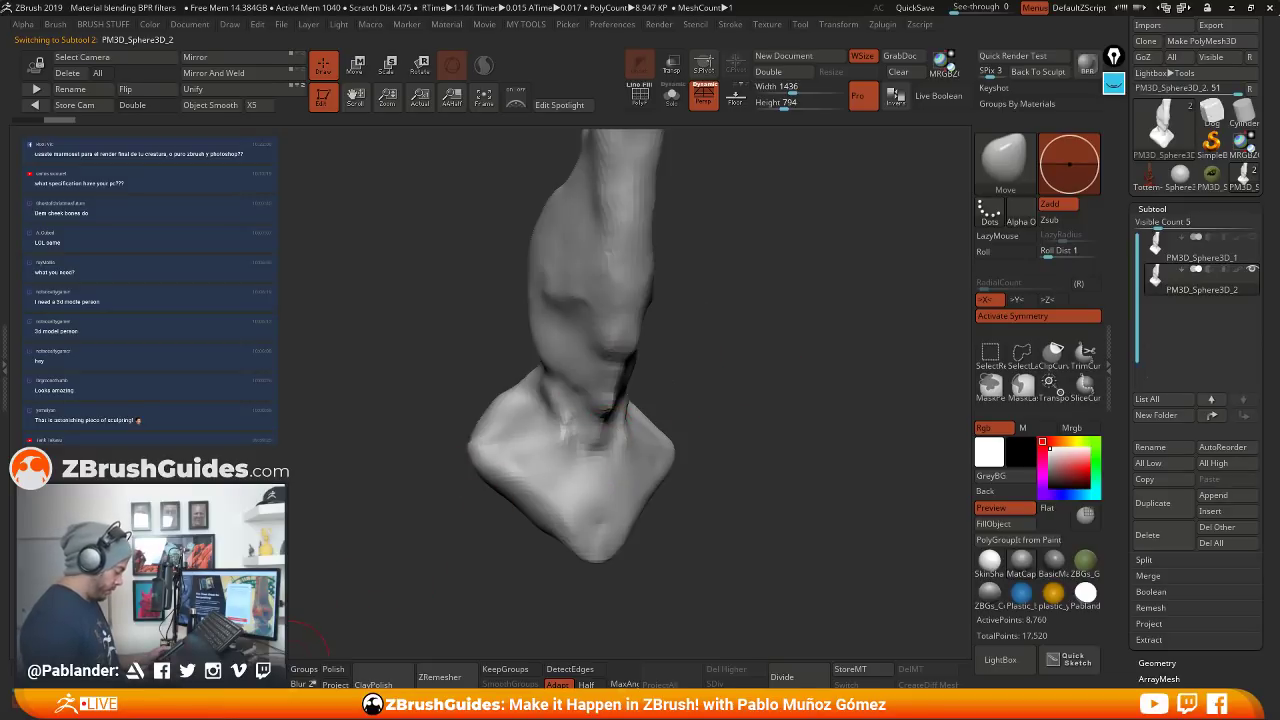
{"action": "left_click", "coordinate": [268, 674]}
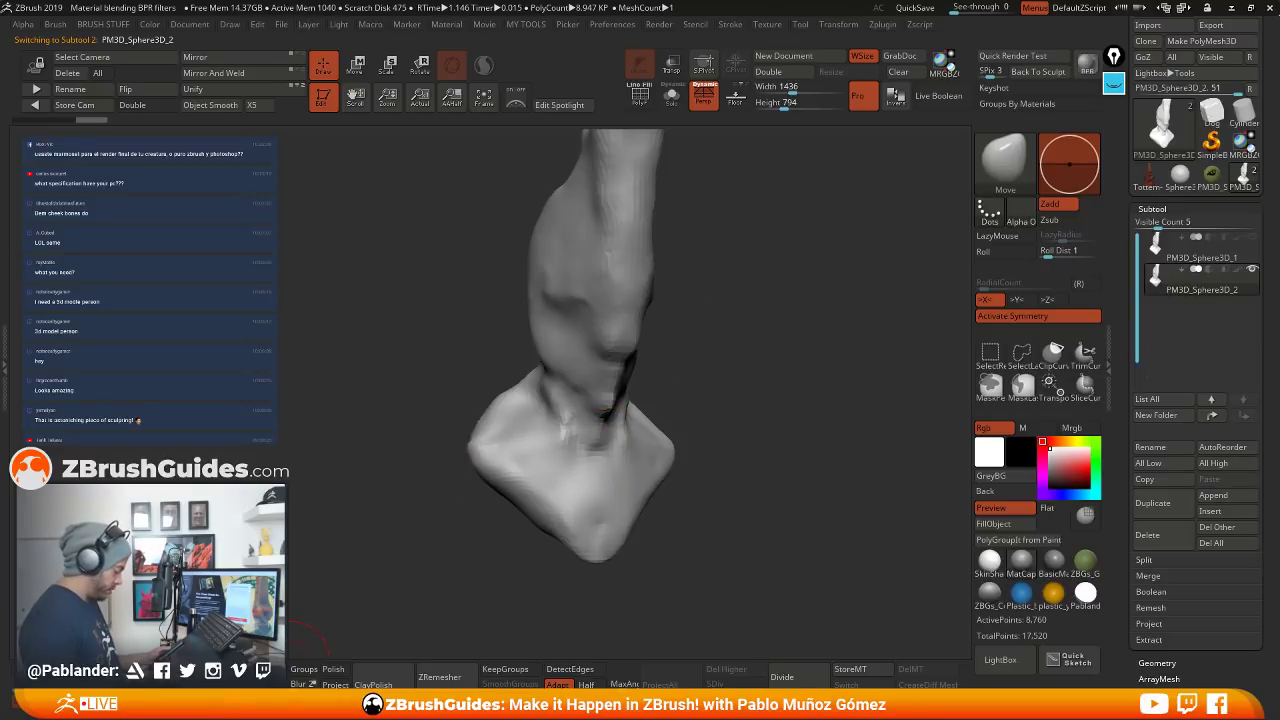
{"action": "left_click_drag", "start_coordinate": [725, 277], "coordinate": [757, 420], "text": "ctrl"}
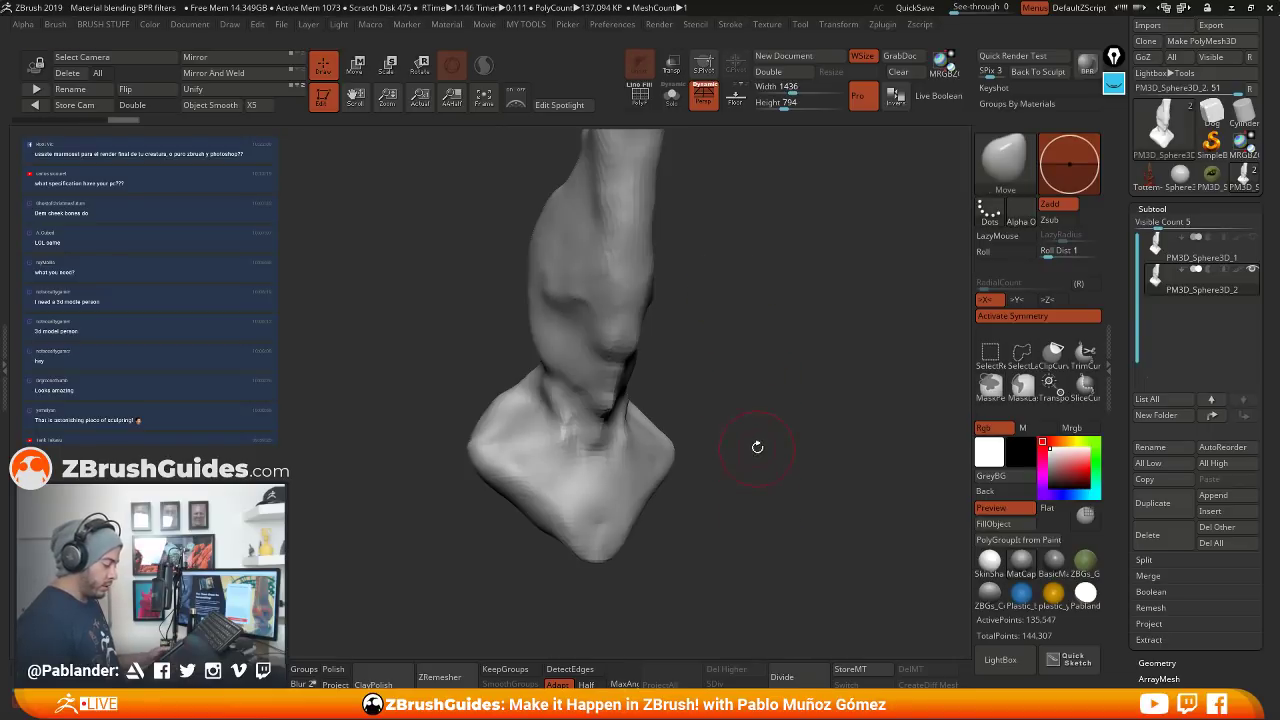
Smooth the shoulders and upper back of the higher-resolution bust, and quick-save the project
{"action": "mouse_move", "coordinate": [715, 363]}
{"action": "left_mouse_down"}
{"action": "mouse_move", "coordinate": [786, 371]}
{"action": "mouse_move", "coordinate": [645, 369]}
{"action": "mouse_move", "coordinate": [651, 343]}
{"action": "mouse_move", "coordinate": [652, 358]}
{"action": "left_mouse_up"}
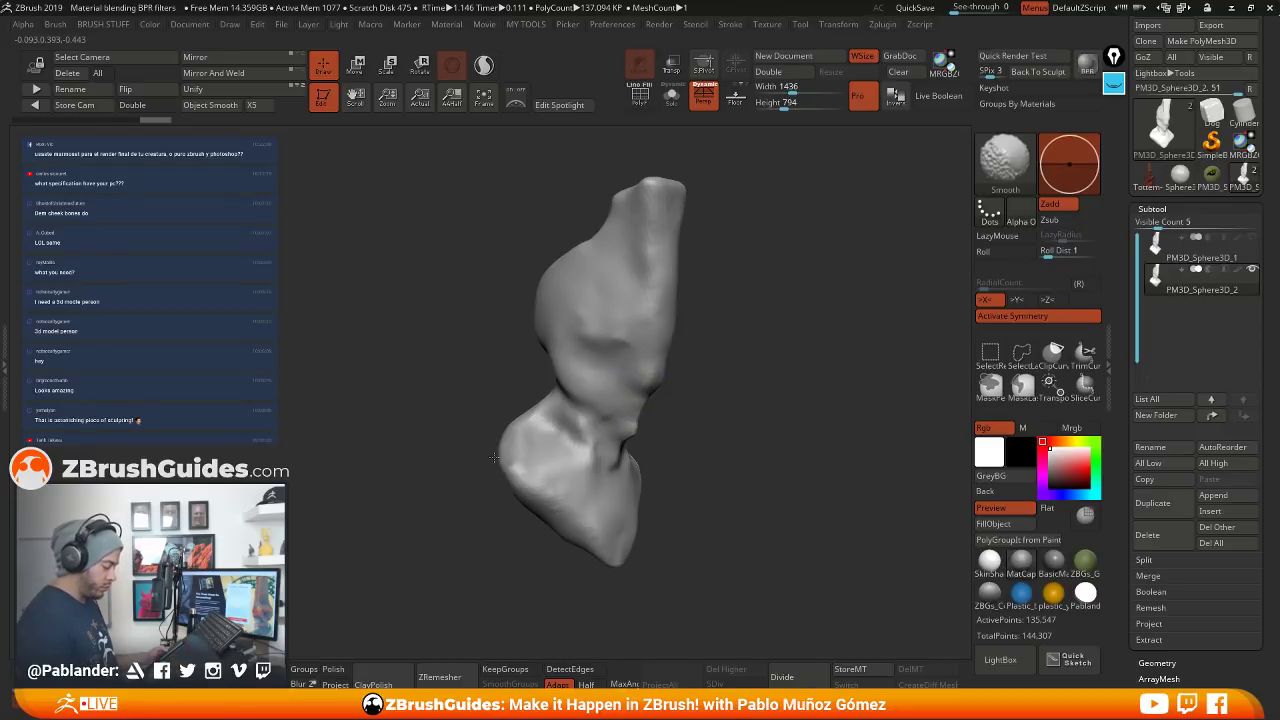
{"action": "left_click_drag", "start_coordinate": [723, 354], "coordinate": [557, 392]}
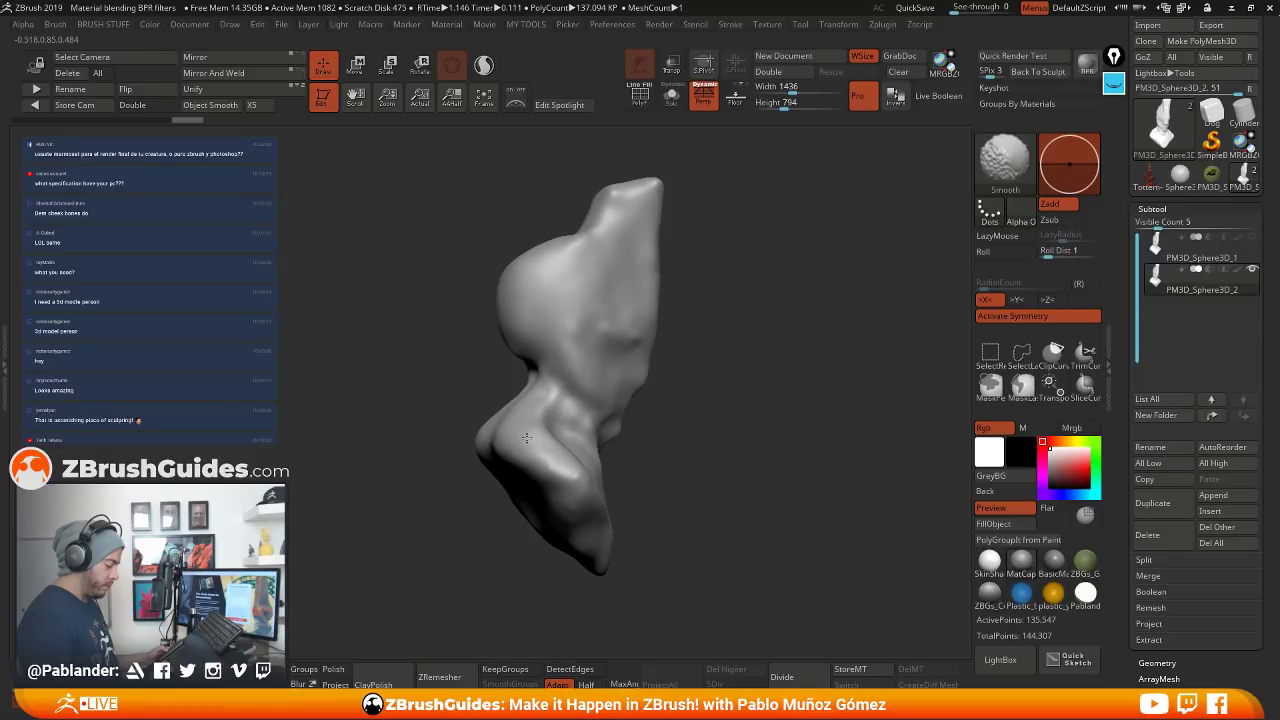
{"action": "left_click_drag", "start_coordinate": [682, 407], "coordinate": [748, 395]}
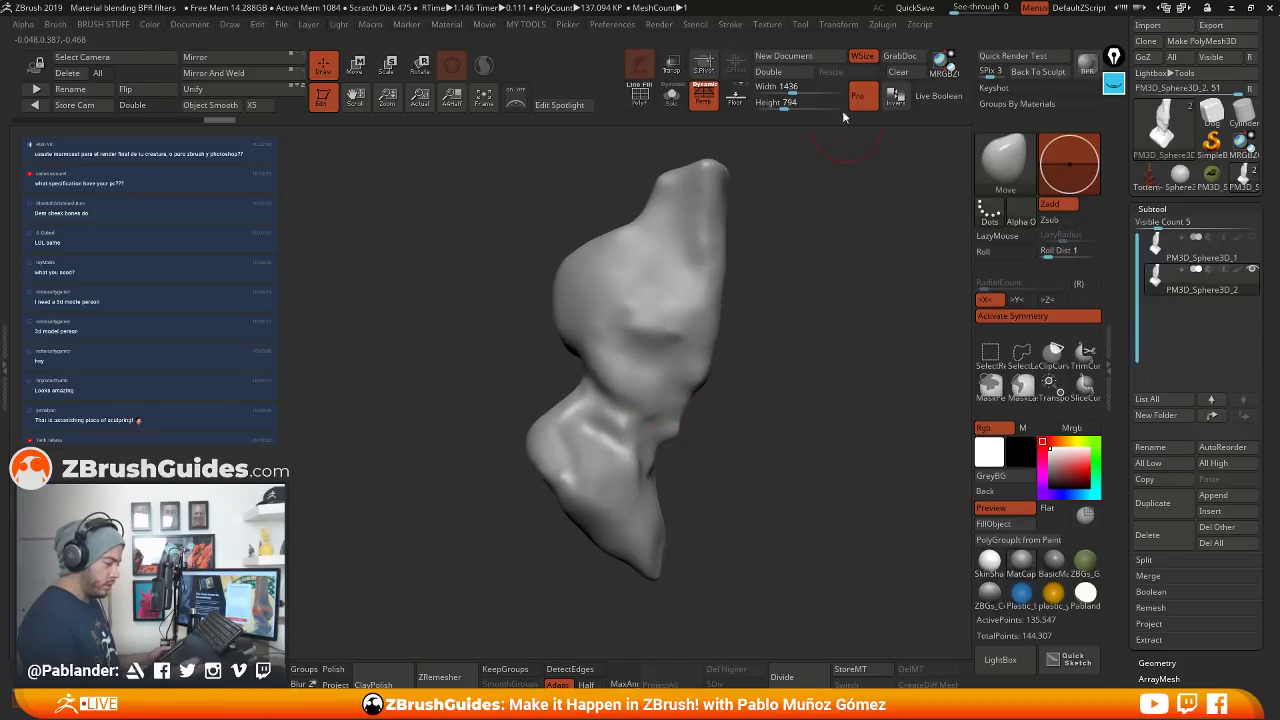
{"action": "left_click", "coordinate": [916, 8]}
Reshape the lower face around the mouth and jaw with the Move brush, smoothing the surface
{"action": "left_click_drag", "start_coordinate": [773, 480], "coordinate": [771, 405]}
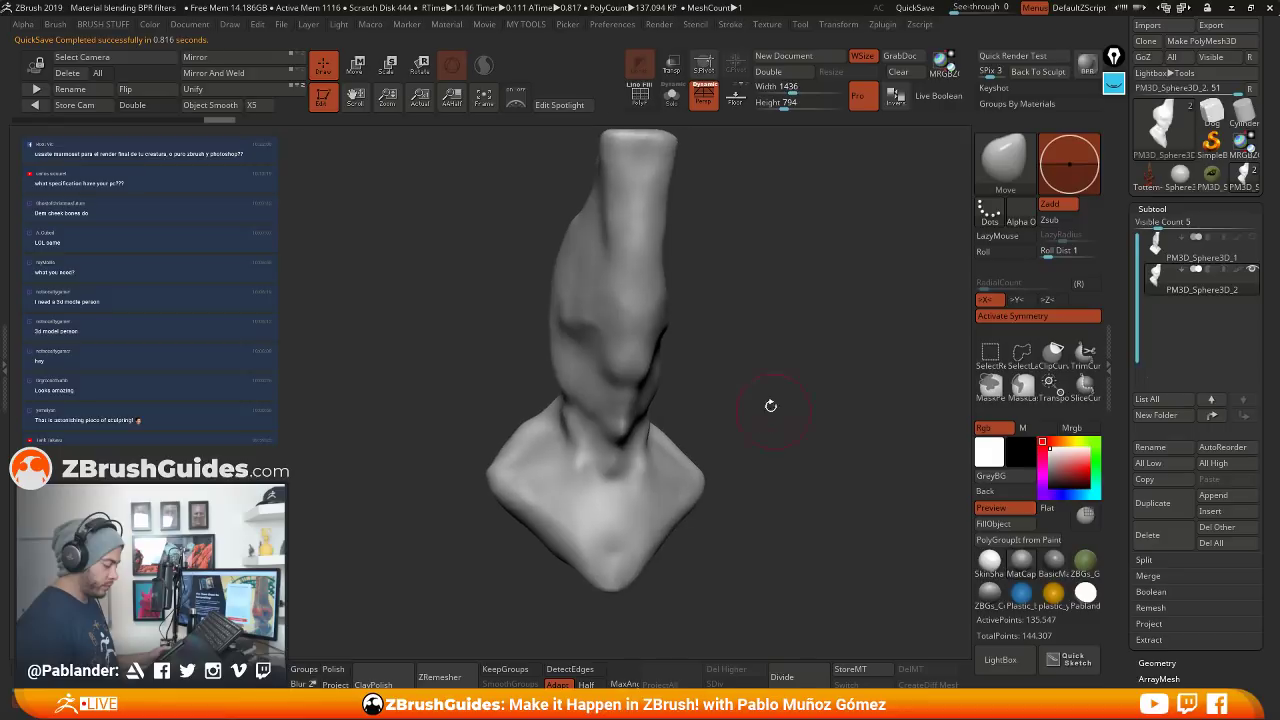
{"action": "mouse_move", "coordinate": [675, 347]}
{"action": "left_mouse_down"}
{"action": "mouse_move", "coordinate": [788, 343]}
{"action": "mouse_move", "coordinate": [686, 337]}
{"action": "mouse_move", "coordinate": [691, 322]}
{"action": "mouse_move", "coordinate": [766, 309]}
{"action": "left_mouse_up"}
{"action": "key", "text": "space"}
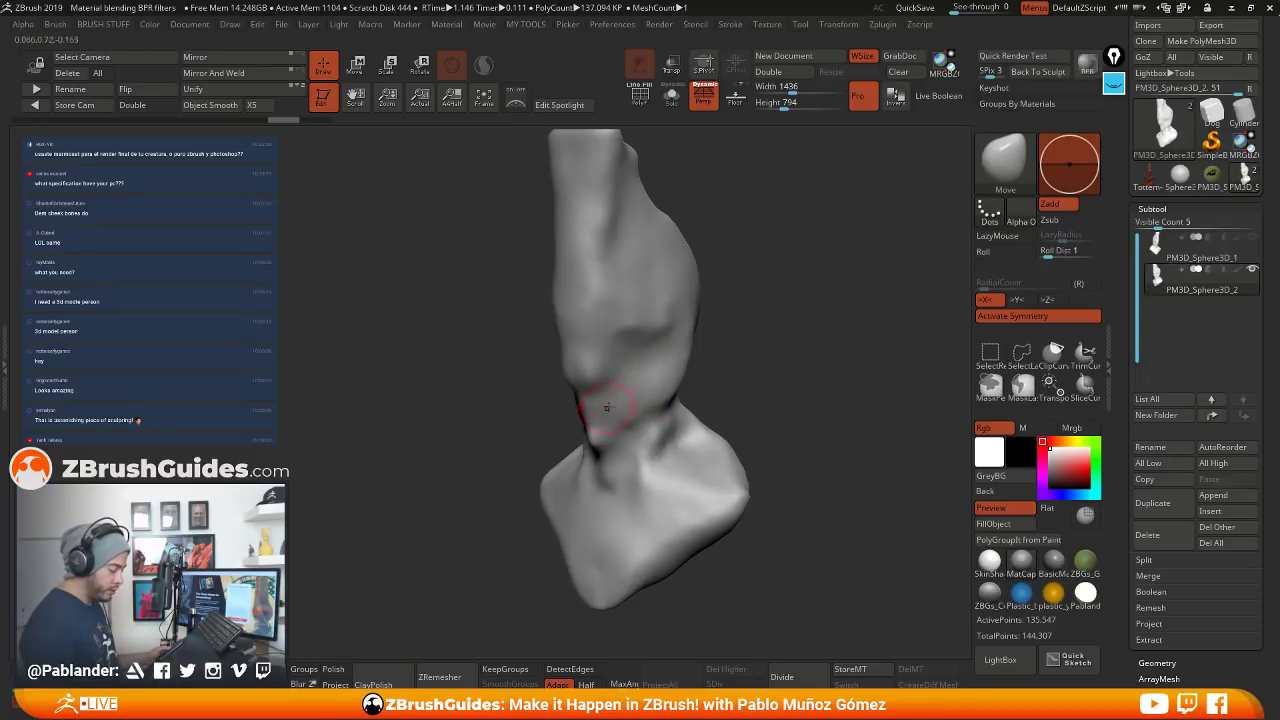
{"action": "left_click_drag", "start_coordinate": [763, 363], "coordinate": [601, 384]}
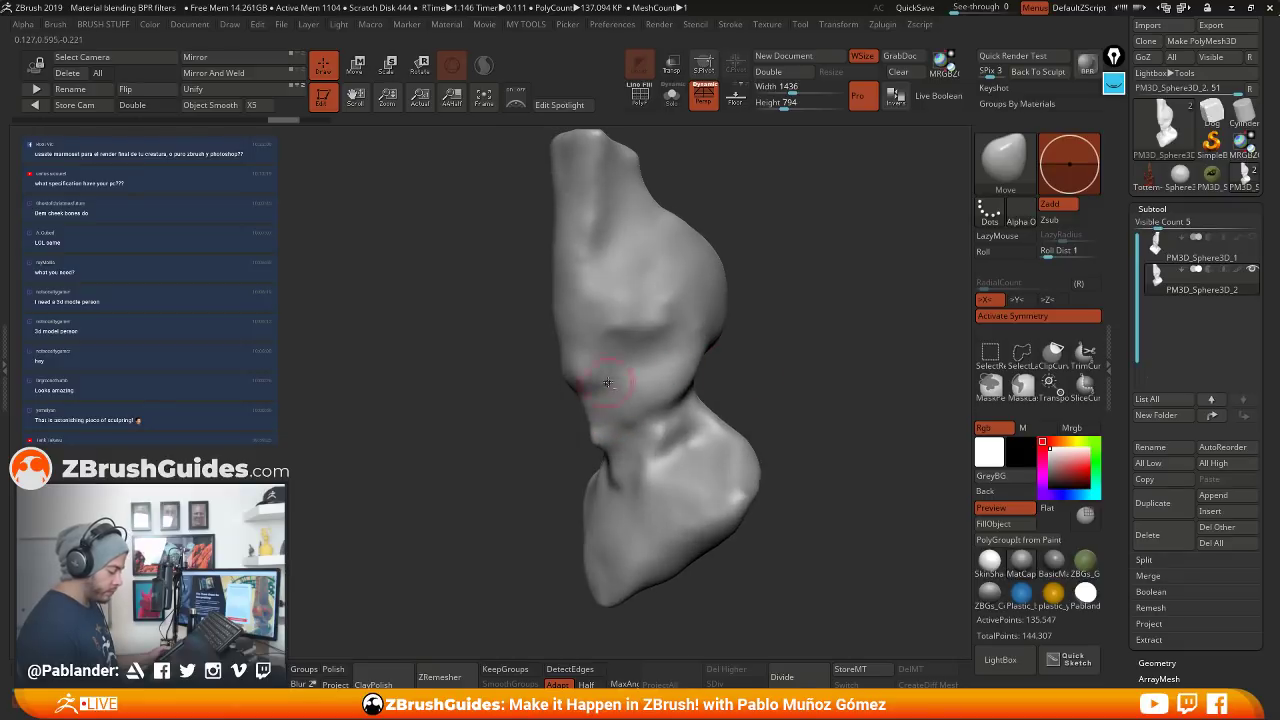
{"action": "key", "text": "shift"}
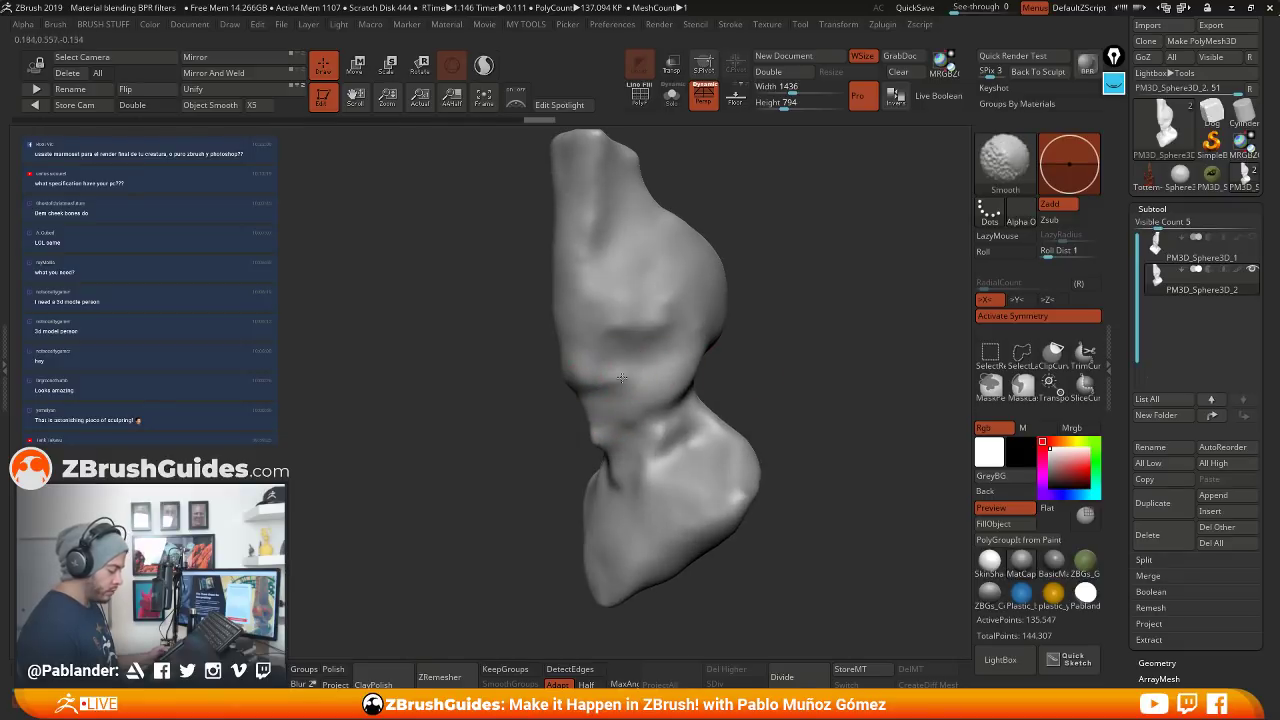
{"action": "mouse_move", "coordinate": [765, 375]}
{"action": "left_mouse_down"}
{"action": "mouse_move", "coordinate": [783, 371]}
{"action": "mouse_move", "coordinate": [768, 389]}
{"action": "left_mouse_up"}
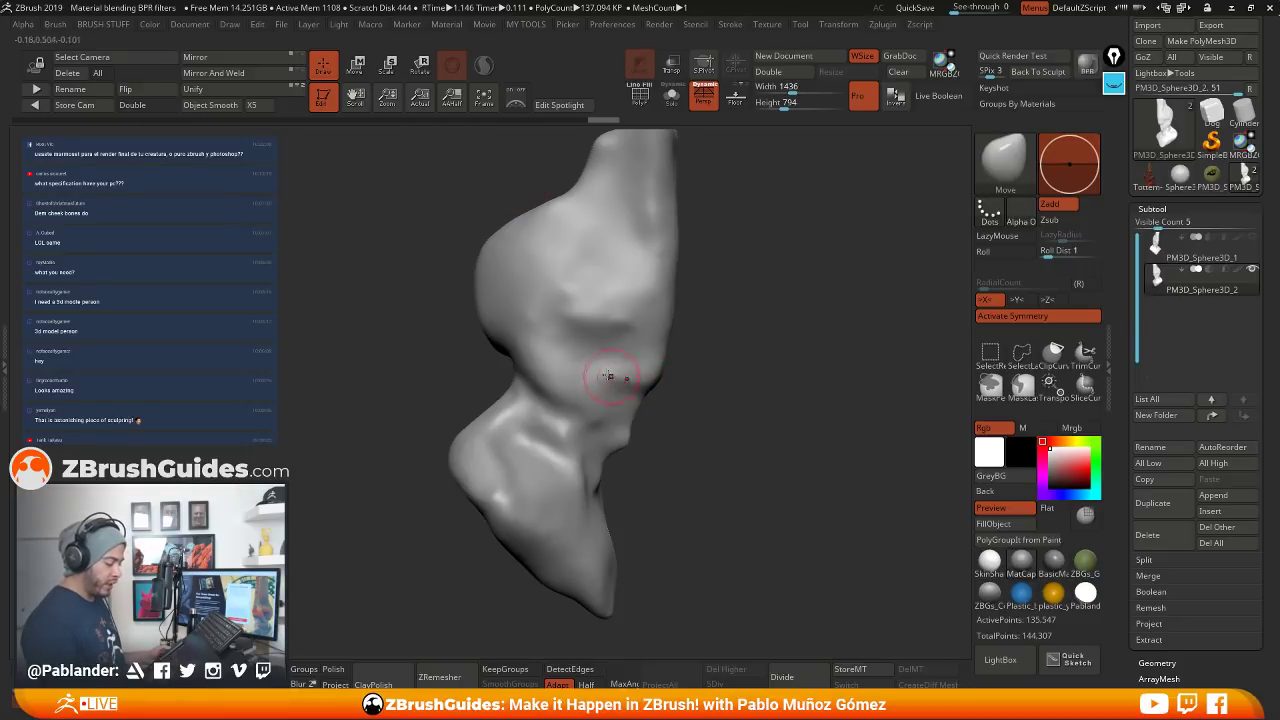
{"action": "left_click_drag", "start_coordinate": [692, 399], "coordinate": [702, 379], "text": "alt"}
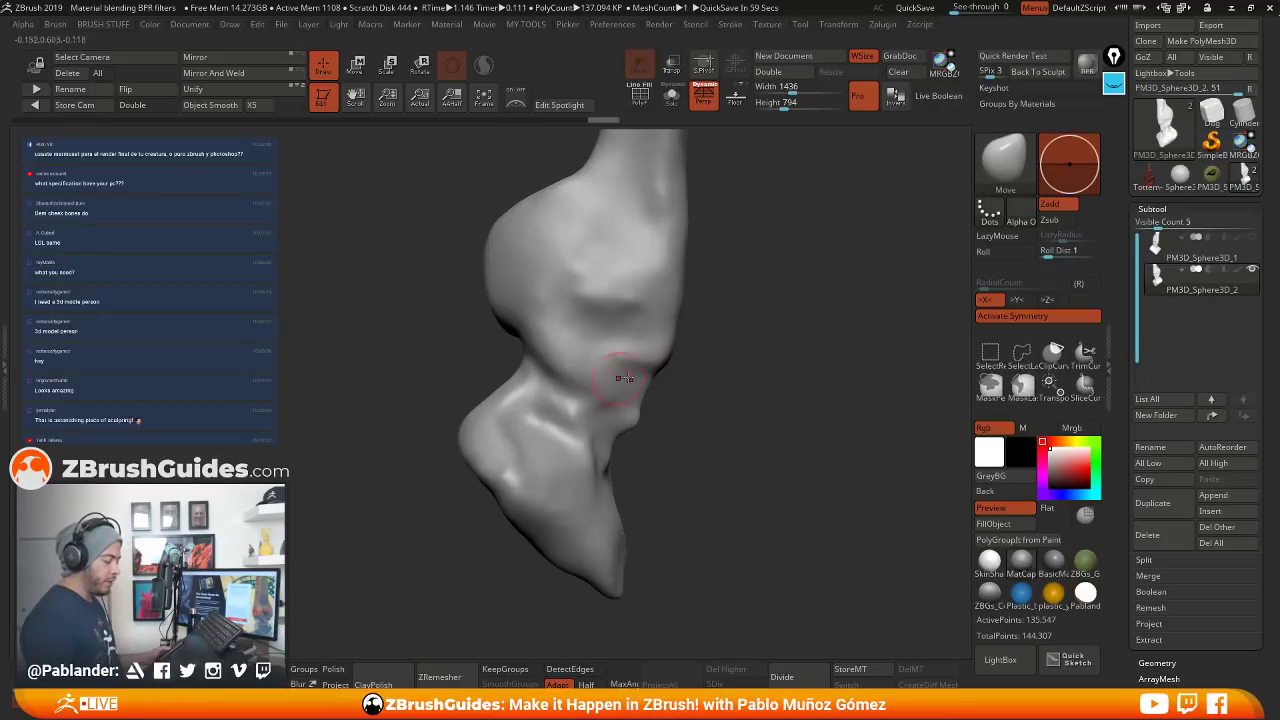
Form the cheekbone below the eye socket with the Move brush and smooth the side of the face
{"action": "mouse_move", "coordinate": [805, 374]}
{"action": "left_mouse_down"}
{"action": "mouse_move", "coordinate": [732, 367]}
{"action": "mouse_move", "coordinate": [723, 351]}
{"action": "mouse_move", "coordinate": [786, 363]}
{"action": "left_mouse_up"}
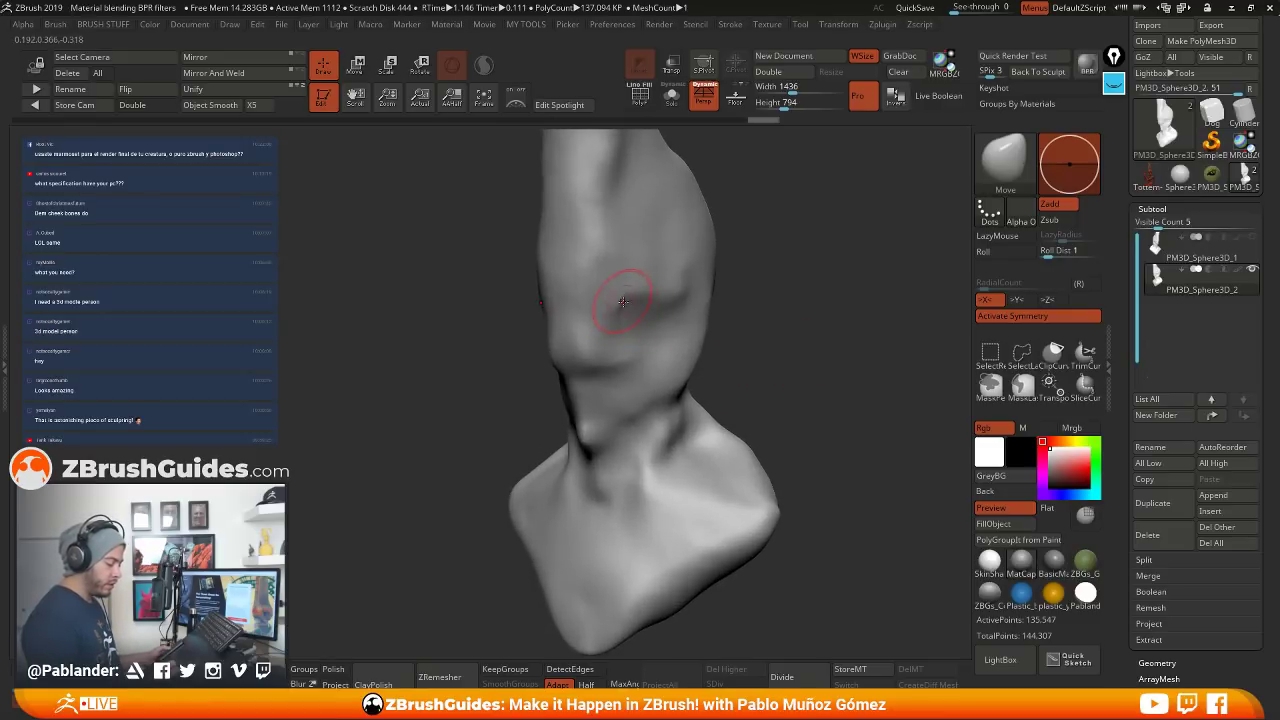
{"action": "mouse_move", "coordinate": [790, 329]}
{"action": "left_mouse_down"}
{"action": "mouse_move", "coordinate": [629, 314]}
{"action": "mouse_move", "coordinate": [850, 342]}
{"action": "left_mouse_up"}
{"action": "mouse_move", "coordinate": [618, 327]}
{"action": "left_mouse_down"}
{"action": "mouse_move", "coordinate": [643, 319]}
{"action": "mouse_move", "coordinate": [591, 303]}
{"action": "left_mouse_up"}
{"action": "mouse_move", "coordinate": [768, 330]}
{"action": "left_mouse_down"}
{"action": "mouse_move", "coordinate": [657, 358]}
{"action": "mouse_move", "coordinate": [672, 349]}
{"action": "left_mouse_up"}
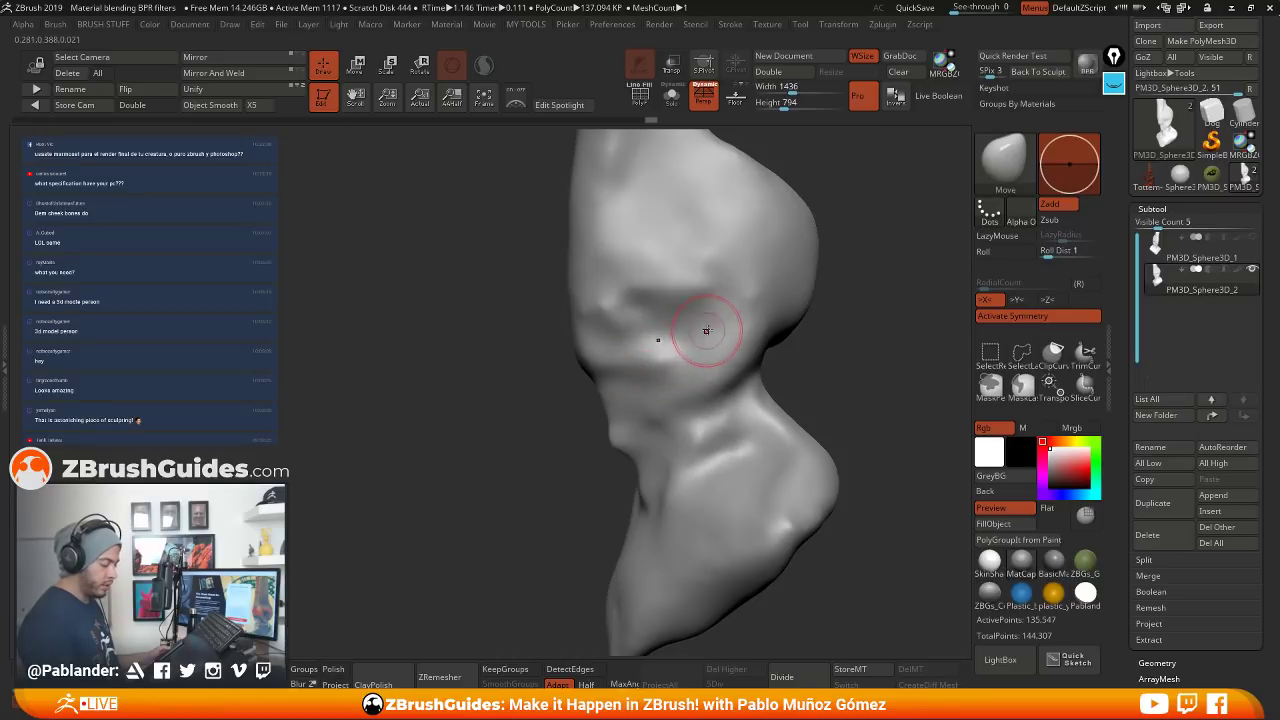
{"action": "mouse_move", "coordinate": [686, 334]}
{"action": "left_mouse_down", "text": "shift"}
{"action": "mouse_move", "coordinate": [680, 355]}
{"action": "mouse_move", "coordinate": [715, 310]}
{"action": "left_mouse_up", "text": "shift"}
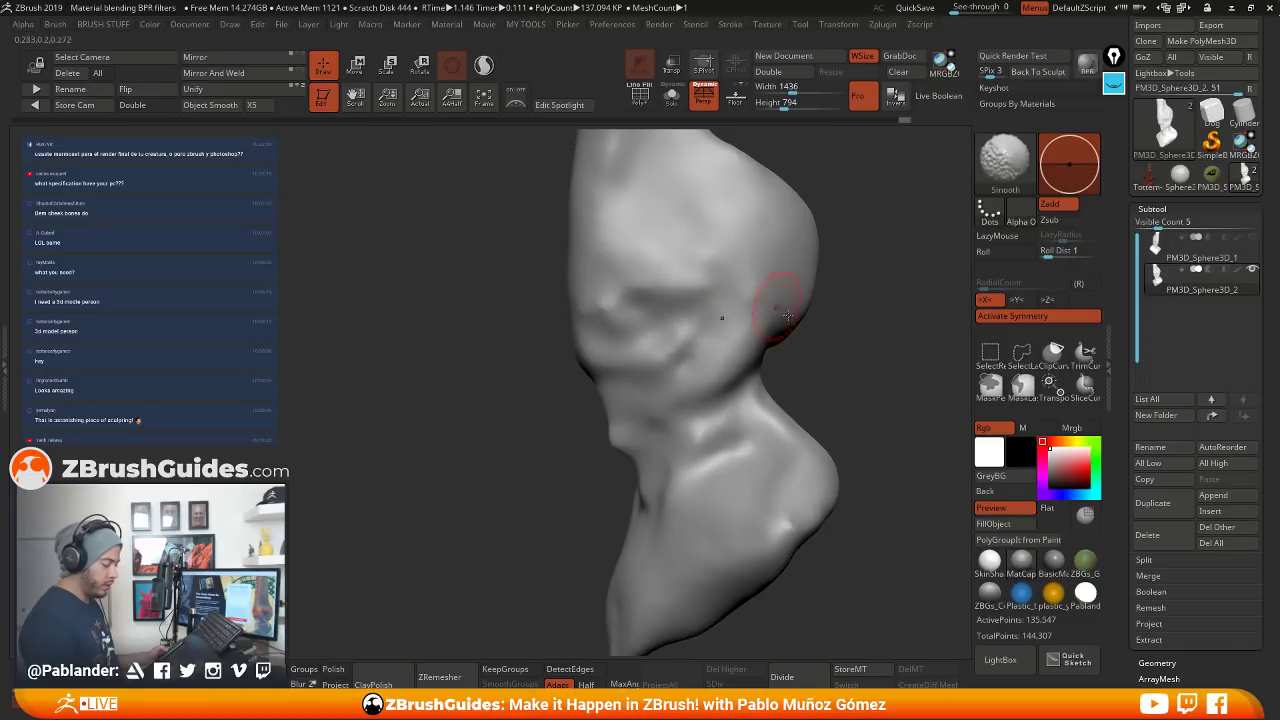
Refine the jawline and chin under the mouth with the Move brush and smoothing
{"action": "mouse_move", "coordinate": [825, 300]}
{"action": "left_mouse_down"}
{"action": "mouse_move", "coordinate": [832, 362]}
{"action": "mouse_move", "coordinate": [757, 346]}
{"action": "mouse_move", "coordinate": [741, 373]}
{"action": "mouse_move", "coordinate": [657, 394]}
{"action": "left_mouse_up"}
{"action": "key", "text": "shift"}
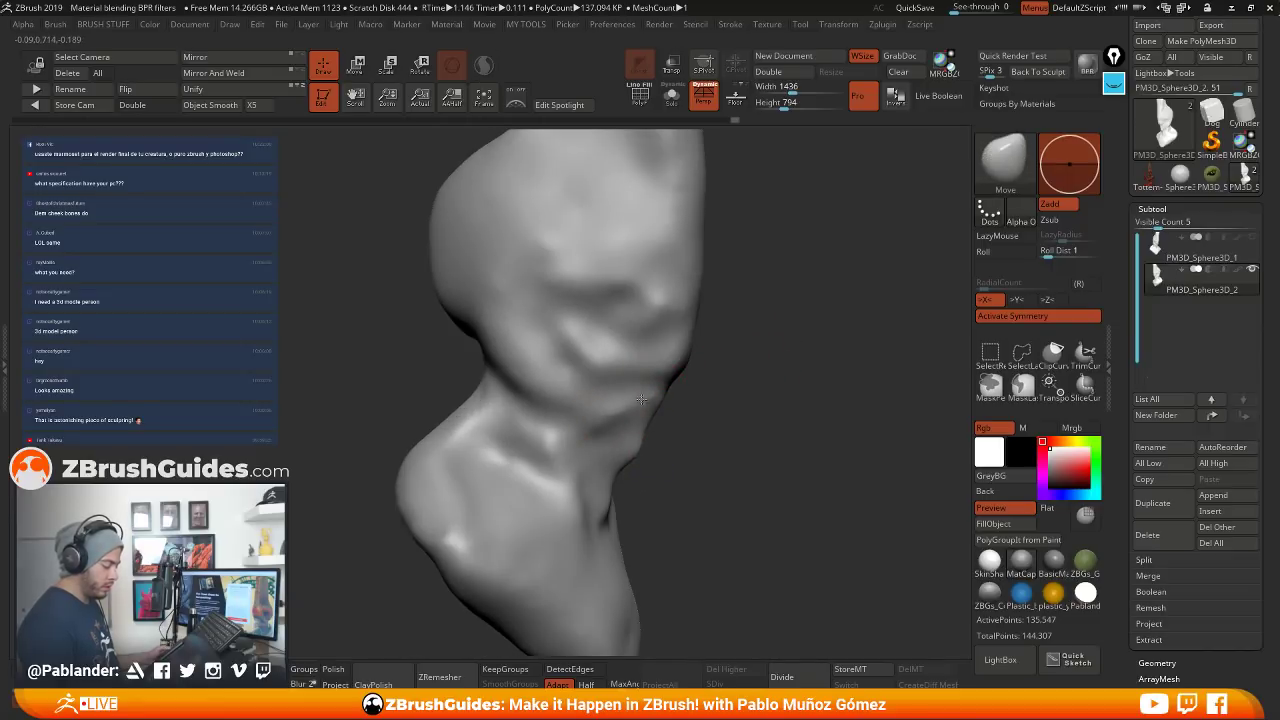
{"action": "left_click_drag", "start_coordinate": [709, 366], "coordinate": [642, 424]}
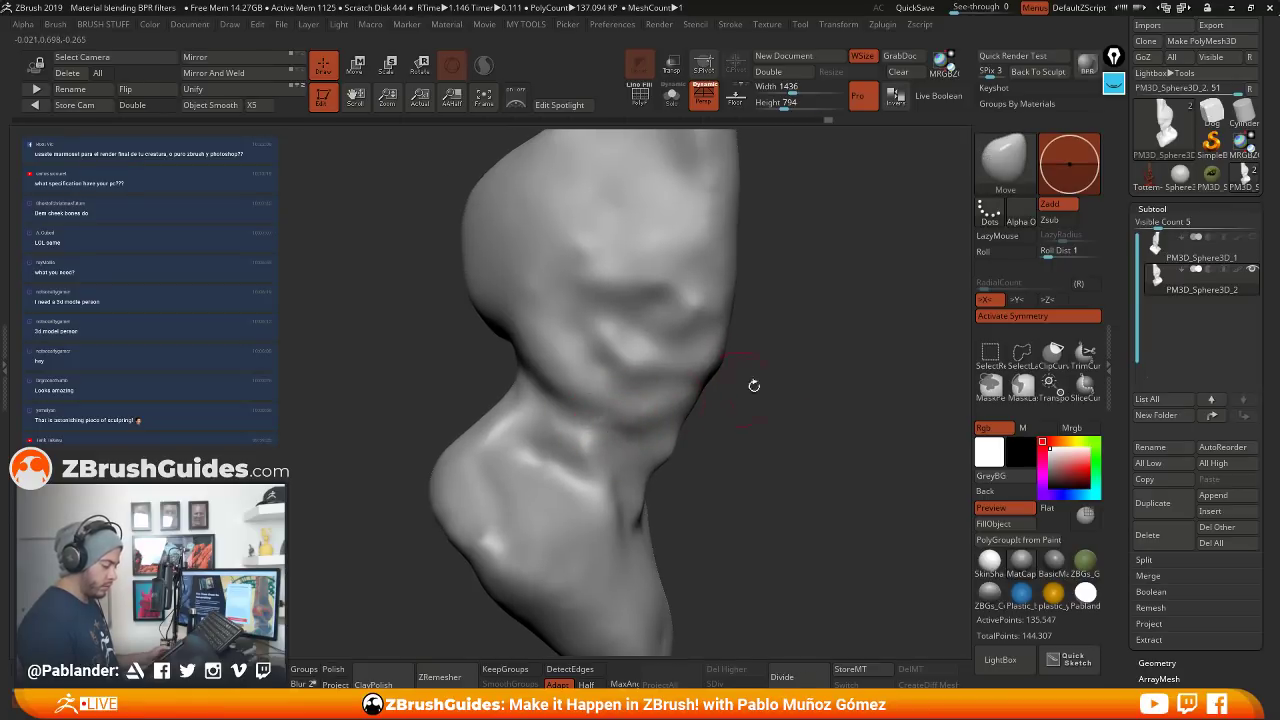
Deepen the inner corner of the eye socket and shape the brow above it with the Move brush, smoothing the transitions
{"action": "left_click_drag", "start_coordinate": [754, 385], "coordinate": [835, 365]}
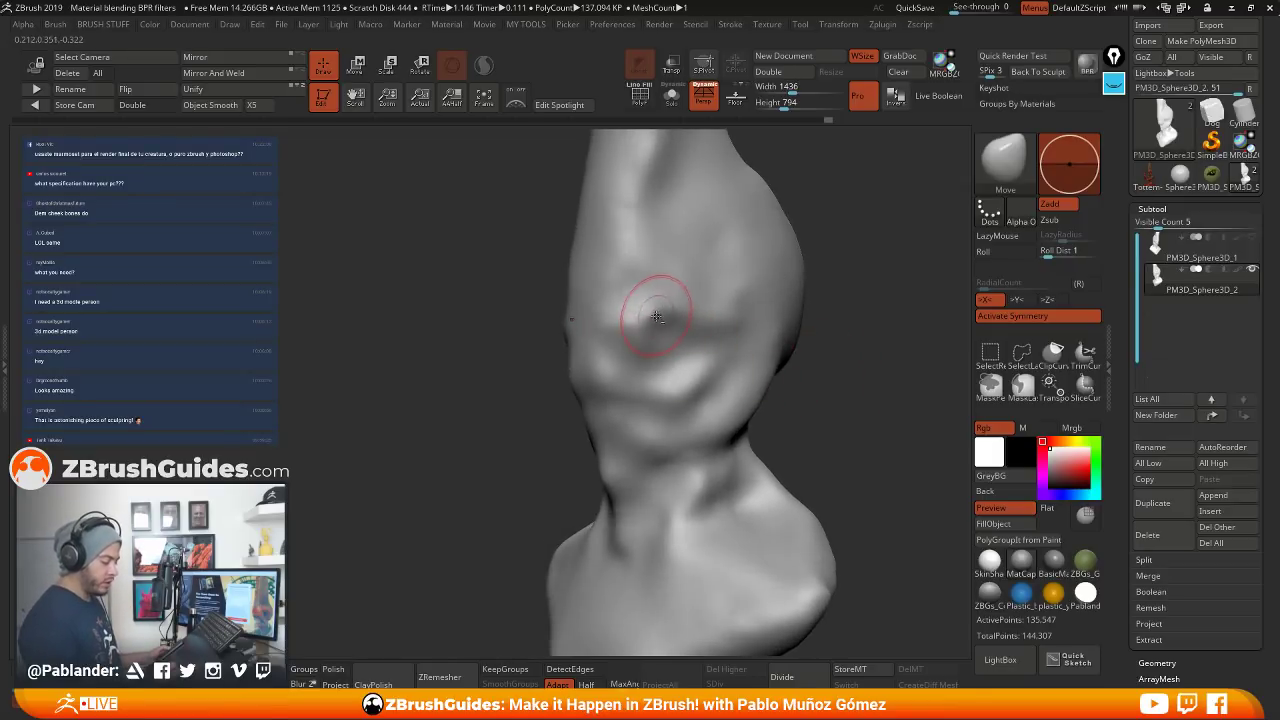
{"action": "right_click_drag", "start_coordinate": [728, 300], "coordinate": [680, 370]}
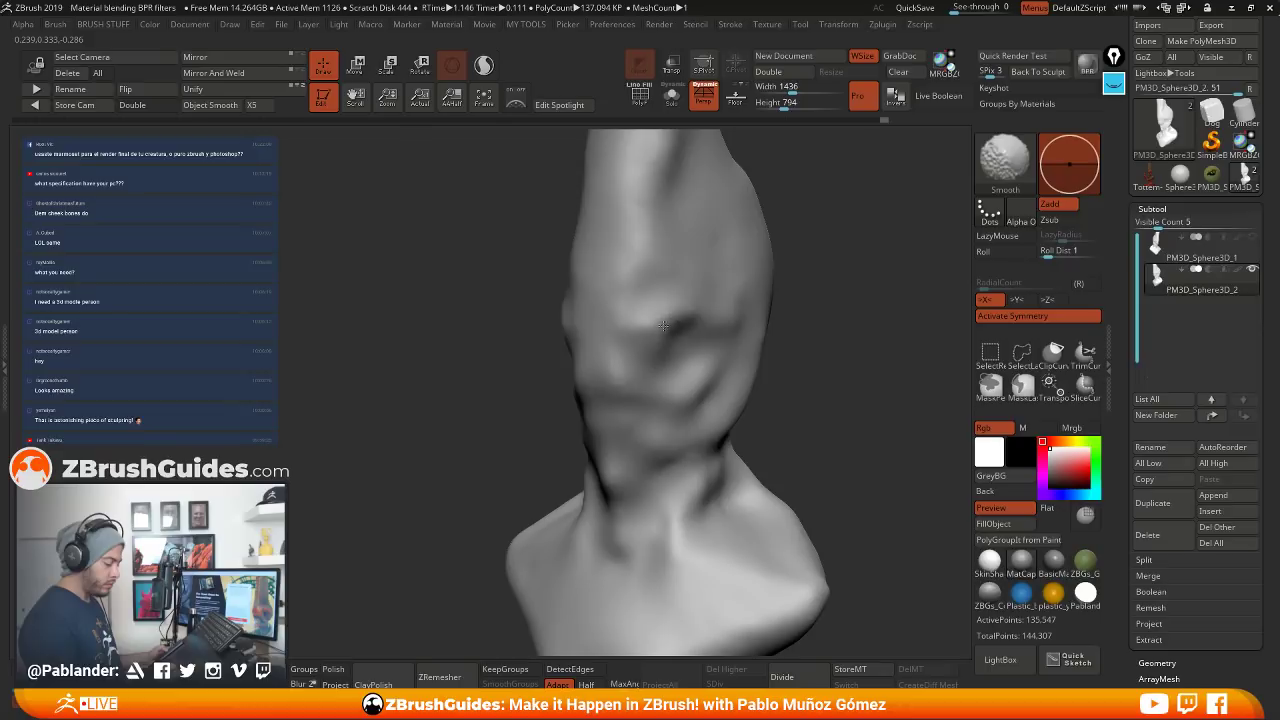
{"action": "mouse_move", "coordinate": [663, 325]}
{"action": "right_mouse_down"}
{"action": "mouse_move", "coordinate": [769, 337]}
{"action": "mouse_move", "coordinate": [838, 391]}
{"action": "mouse_move", "coordinate": [700, 395]}
{"action": "right_mouse_up"}
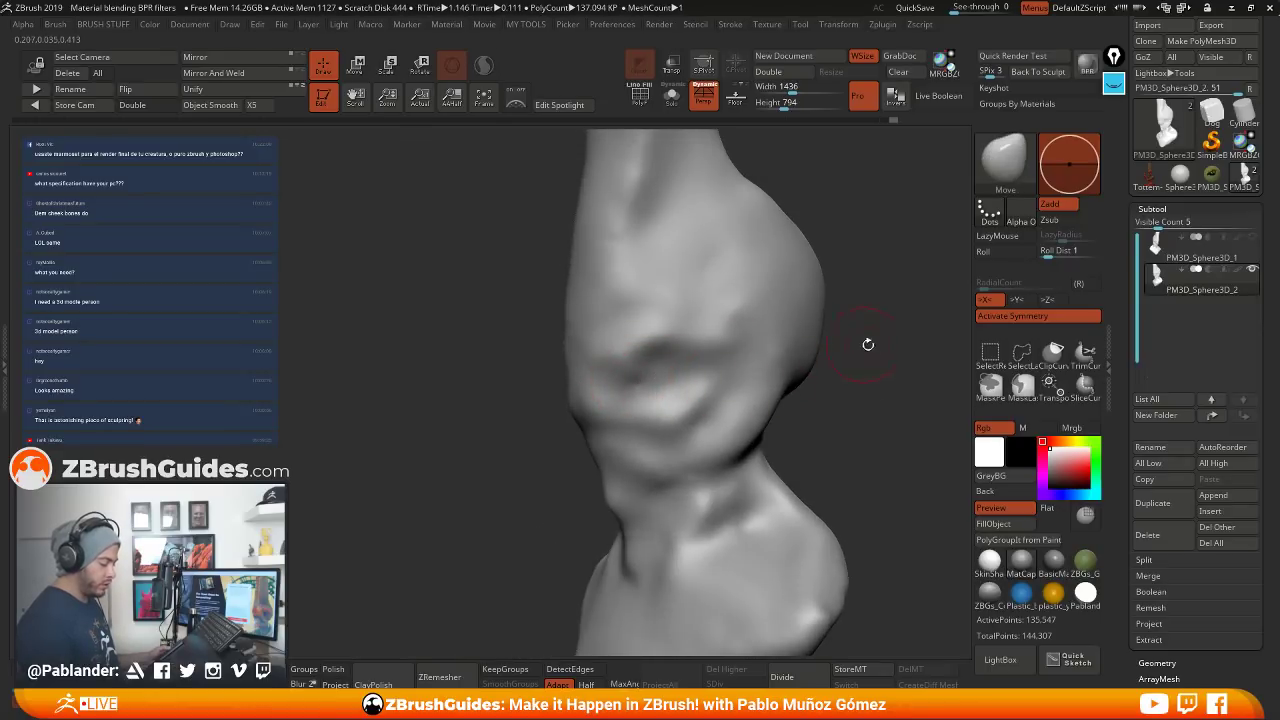
{"action": "right_click_drag", "start_coordinate": [866, 343], "coordinate": [749, 363]}
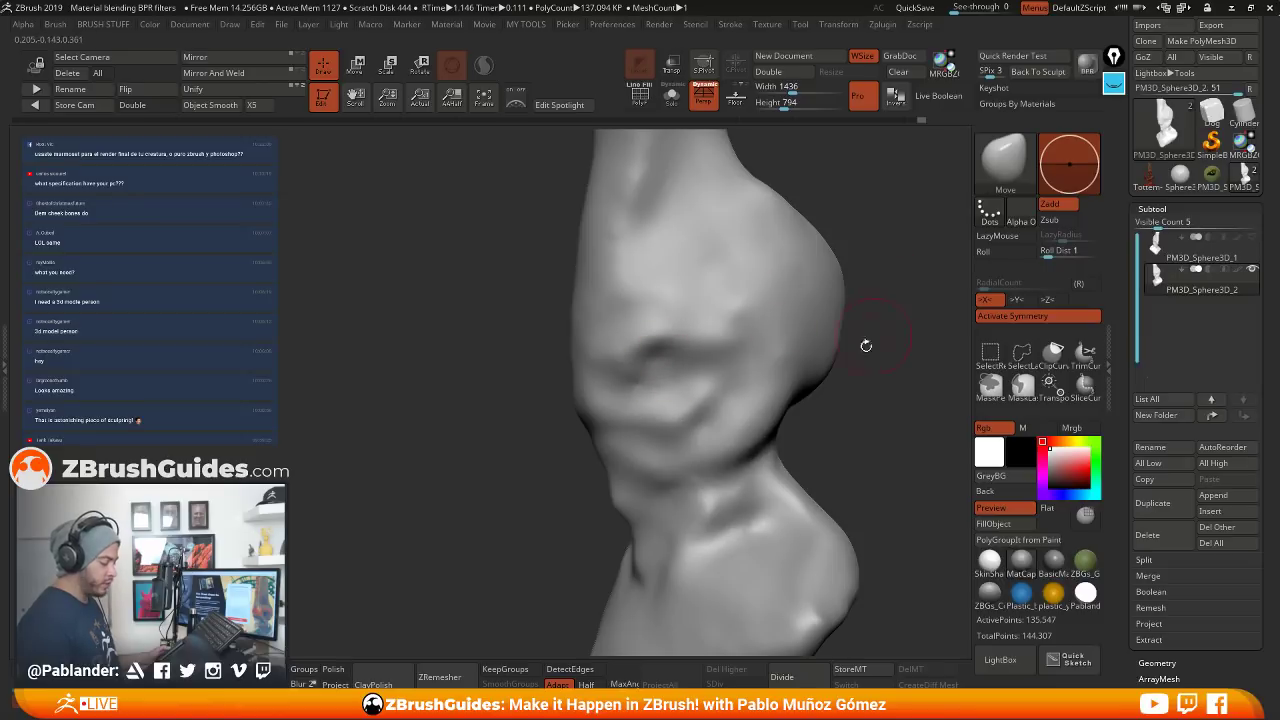
{"action": "mouse_move", "coordinate": [866, 346]}
{"action": "right_mouse_down"}
{"action": "mouse_move", "coordinate": [797, 346]}
{"action": "mouse_move", "coordinate": [759, 399]}
{"action": "mouse_move", "coordinate": [760, 425]}
{"action": "mouse_move", "coordinate": [877, 407]}
{"action": "mouse_move", "coordinate": [760, 395]}
{"action": "right_mouse_up"}
{"action": "key", "text": "shift"}
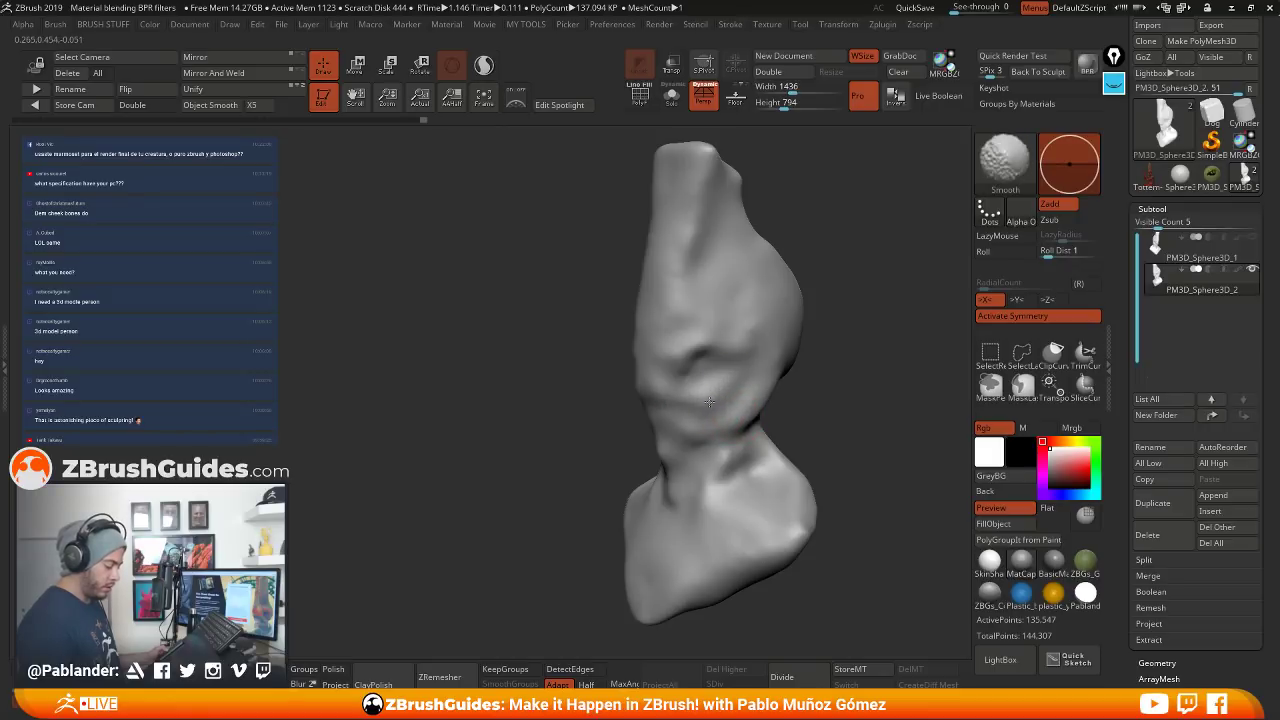
Shape the tip of the snout and the underside of the upper jaw with the Move brush
{"action": "mouse_move", "coordinate": [786, 380]}
{"action": "right_mouse_down"}
{"action": "mouse_move", "coordinate": [733, 413]}
{"action": "mouse_move", "coordinate": [806, 420]}
{"action": "mouse_move", "coordinate": [776, 420]}
{"action": "right_mouse_up"}
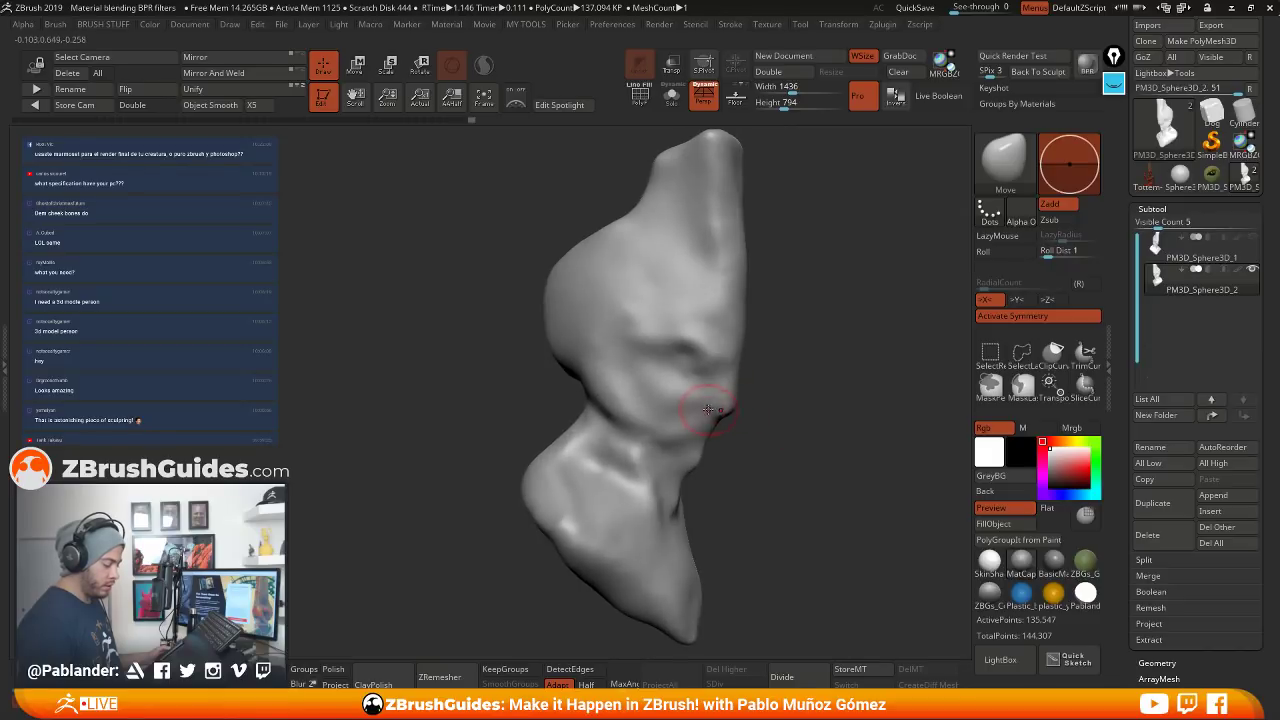
{"action": "mouse_move", "coordinate": [706, 405]}
{"action": "right_mouse_down"}
{"action": "mouse_move", "coordinate": [760, 419]}
{"action": "mouse_move", "coordinate": [809, 408]}
{"action": "right_mouse_up"}
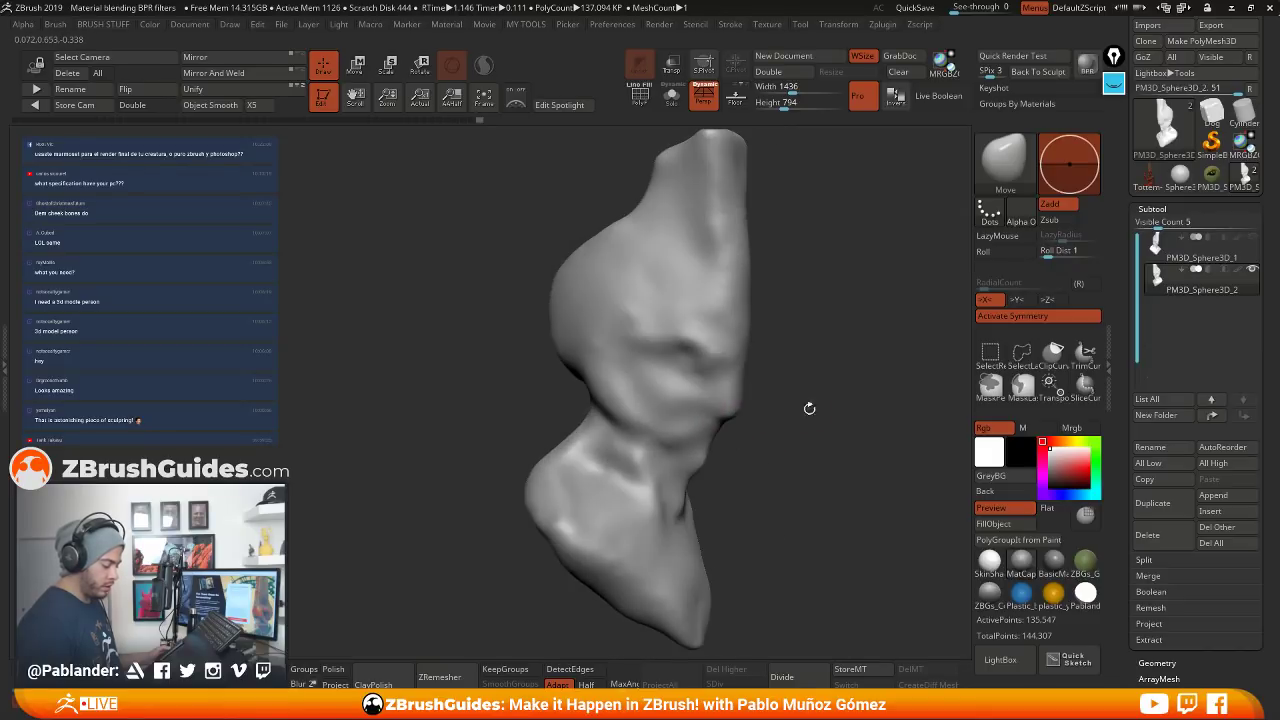
{"action": "mouse_move", "coordinate": [710, 407]}
{"action": "right_mouse_down"}
{"action": "mouse_move", "coordinate": [688, 385]}
{"action": "mouse_move", "coordinate": [749, 372]}
{"action": "mouse_move", "coordinate": [770, 338]}
{"action": "mouse_move", "coordinate": [799, 341]}
{"action": "right_mouse_up"}
{"action": "right_click_drag", "start_coordinate": [672, 381], "coordinate": [766, 329]}
Build up the brow ridges above the inner eye sockets with the Clay brush
{"action": "key", "text": "b"}
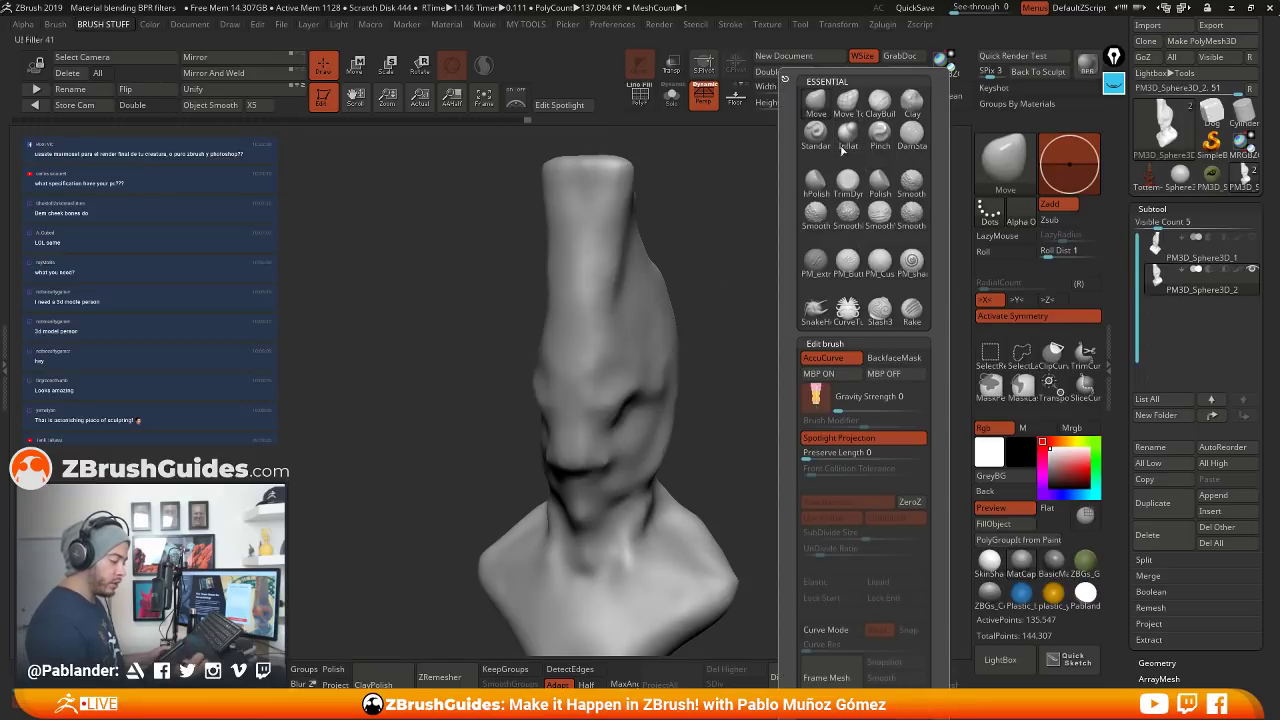
{"action": "left_click", "coordinate": [912, 104]}
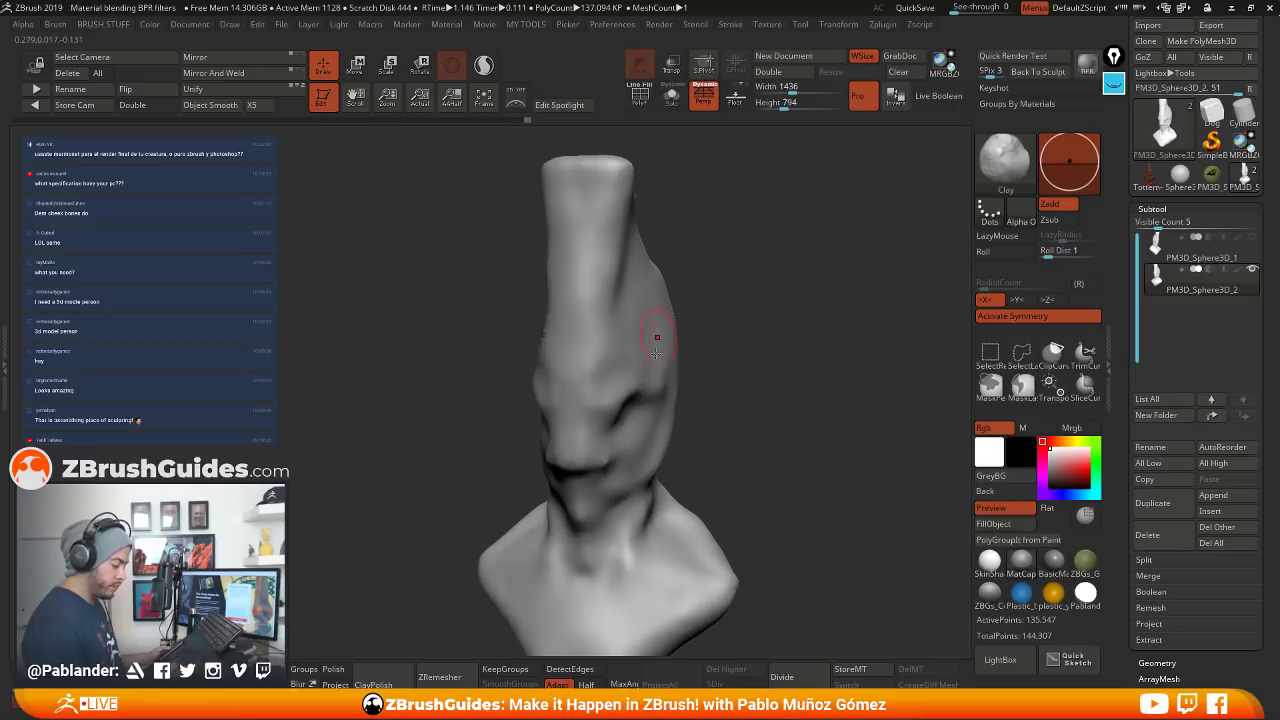
{"action": "right_click_drag", "start_coordinate": [742, 396], "coordinate": [758, 338]}
{"action": "left_click_drag", "start_coordinate": [655, 321], "coordinate": [642, 350]}
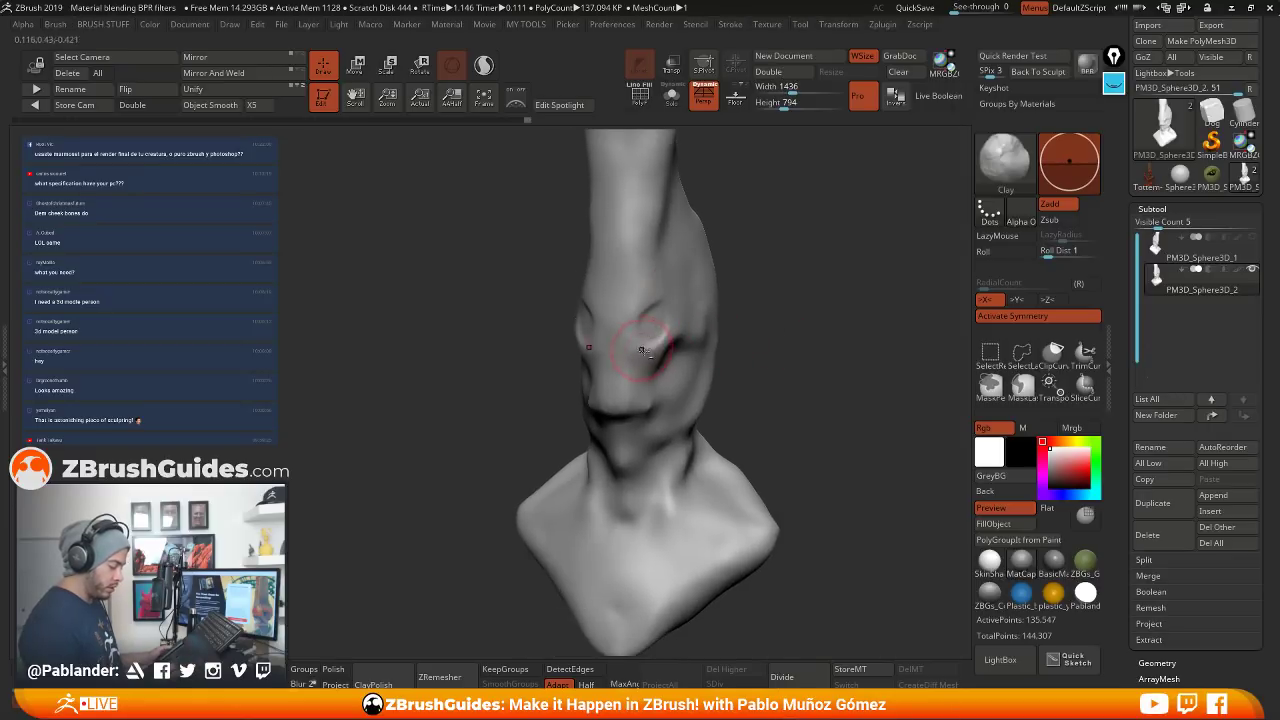
{"action": "right_click_drag", "start_coordinate": [673, 340], "coordinate": [749, 281]}
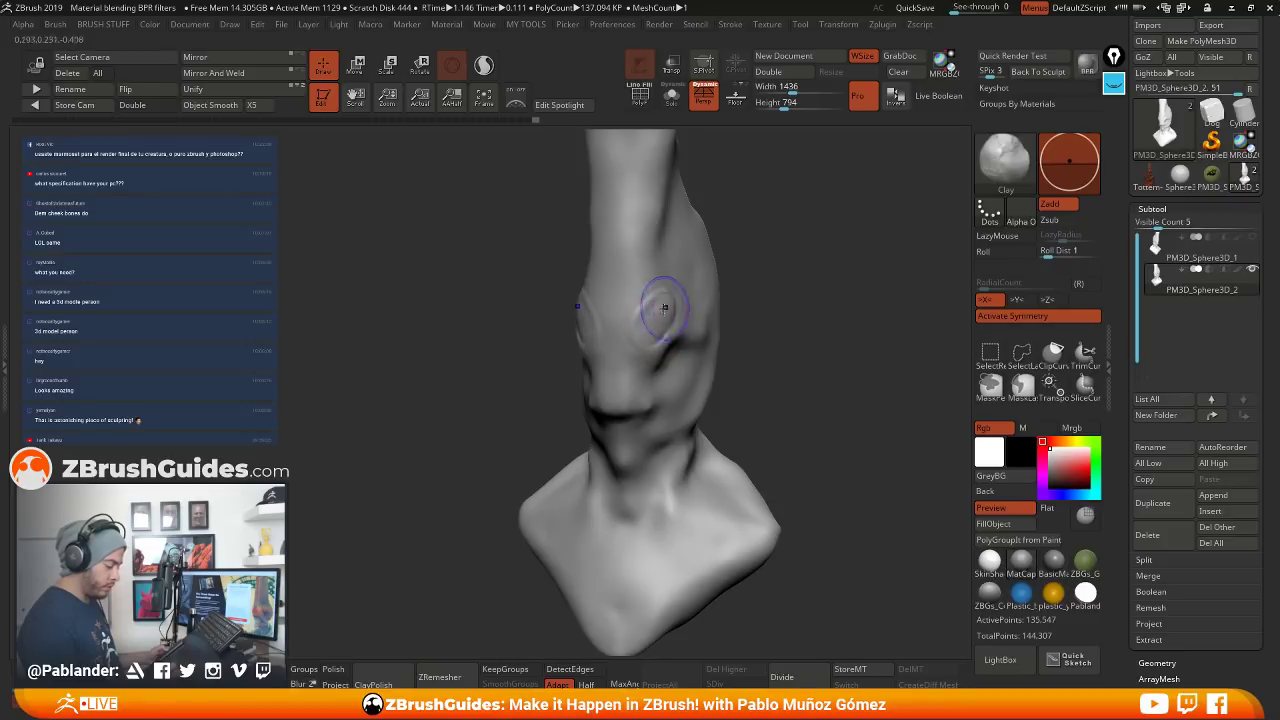
{"action": "left_click_drag", "start_coordinate": [654, 303], "coordinate": [648, 330], "text": "shift"}
{"action": "right_click_drag", "start_coordinate": [649, 329], "coordinate": [600, 342]}
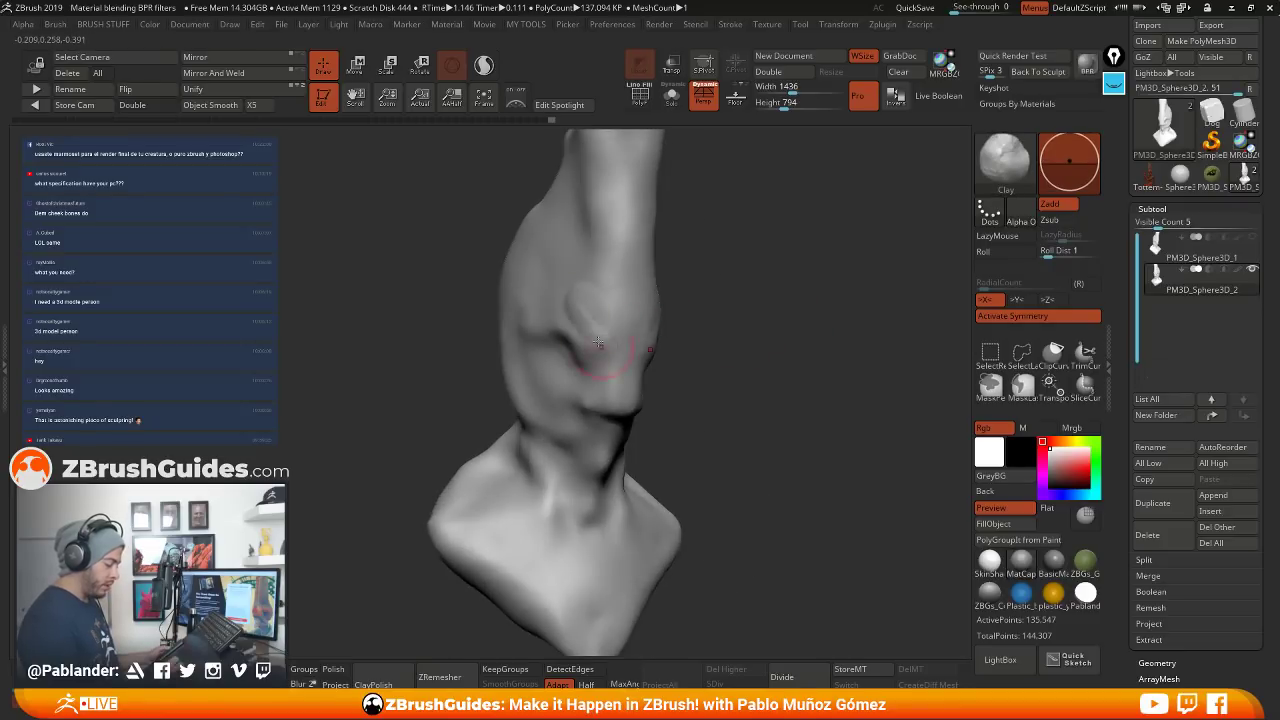
Smooth the built-up brow ridges so they blend into the forehead
{"action": "right_click_drag", "start_coordinate": [729, 326], "coordinate": [660, 312]}
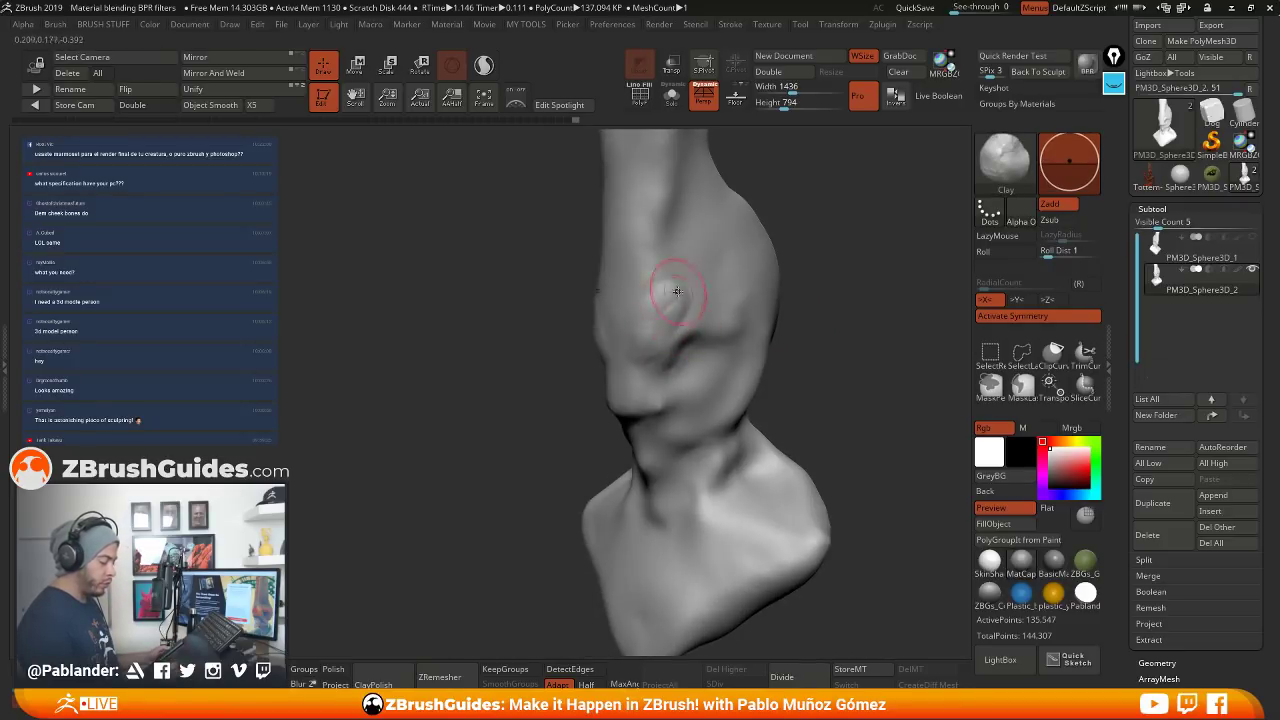
{"action": "left_click_drag", "start_coordinate": [666, 290], "coordinate": [666, 298], "text": "shift"}
{"action": "mouse_move", "coordinate": [644, 352]}
{"action": "left_mouse_down", "text": "shift"}
{"action": "mouse_move", "coordinate": [656, 358]}
{"action": "mouse_move", "coordinate": [666, 290]}
{"action": "mouse_move", "coordinate": [660, 308]}
{"action": "left_mouse_up", "text": "shift"}
{"action": "mouse_move", "coordinate": [687, 305]}
{"action": "right_mouse_down", "text": "shift"}
{"action": "mouse_move", "coordinate": [857, 320]}
{"action": "mouse_move", "coordinate": [786, 363]}
{"action": "right_mouse_up", "text": "shift"}
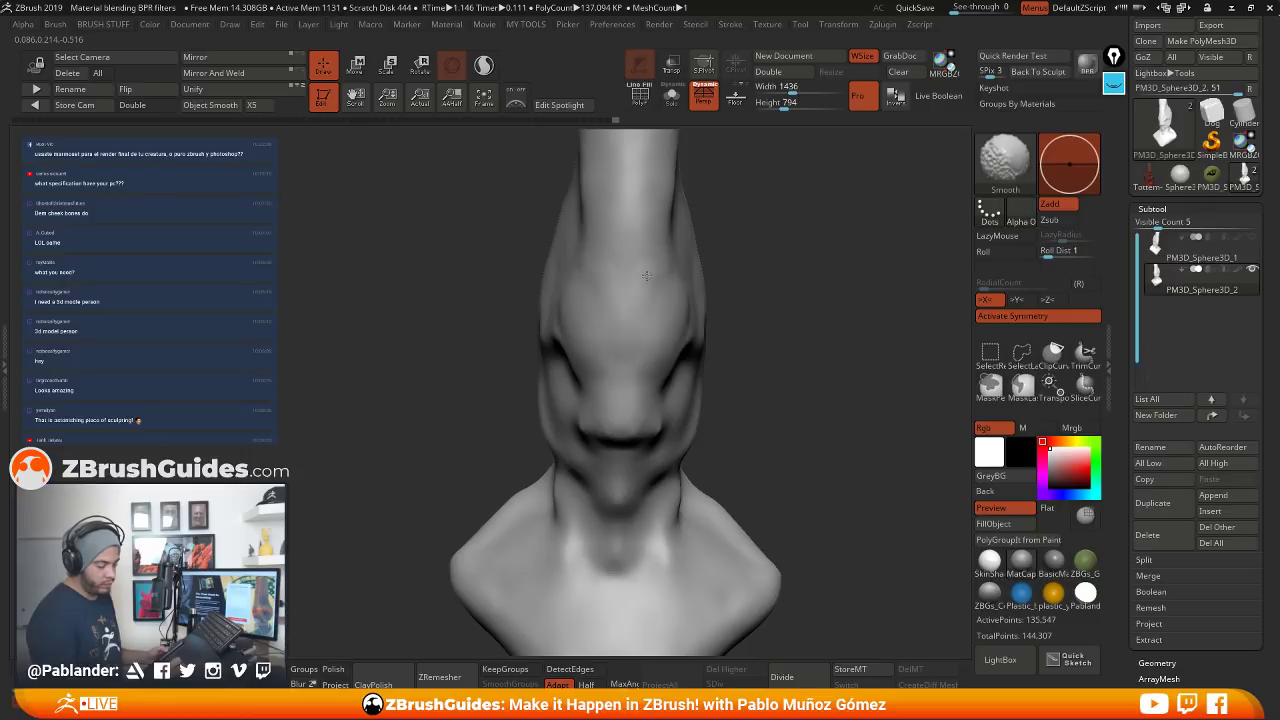
Build up the centre of the forehead and the nose bridge with the Clay brush, and smooth the result
{"action": "right_click_drag", "start_coordinate": [650, 271], "coordinate": [674, 338]}
{"action": "mouse_move", "coordinate": [614, 288]}
{"action": "left_mouse_down"}
{"action": "mouse_move", "coordinate": [603, 268]}
{"action": "mouse_move", "coordinate": [573, 335]}
{"action": "mouse_move", "coordinate": [583, 302]}
{"action": "left_mouse_up"}
{"action": "mouse_move", "coordinate": [601, 304]}
{"action": "left_mouse_down"}
{"action": "mouse_move", "coordinate": [610, 276]}
{"action": "mouse_move", "coordinate": [570, 302]}
{"action": "left_mouse_up"}
{"action": "left_click_drag", "start_coordinate": [549, 302], "coordinate": [541, 334]}
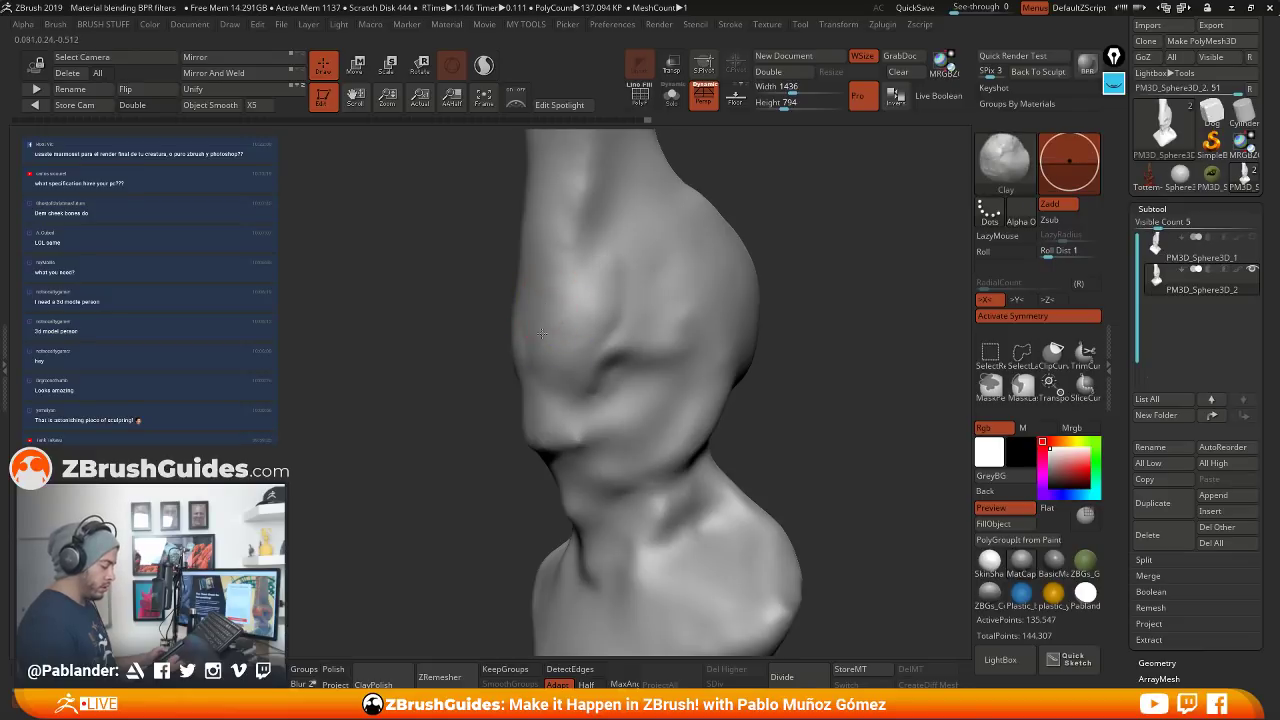
{"action": "key", "text": "shift"}
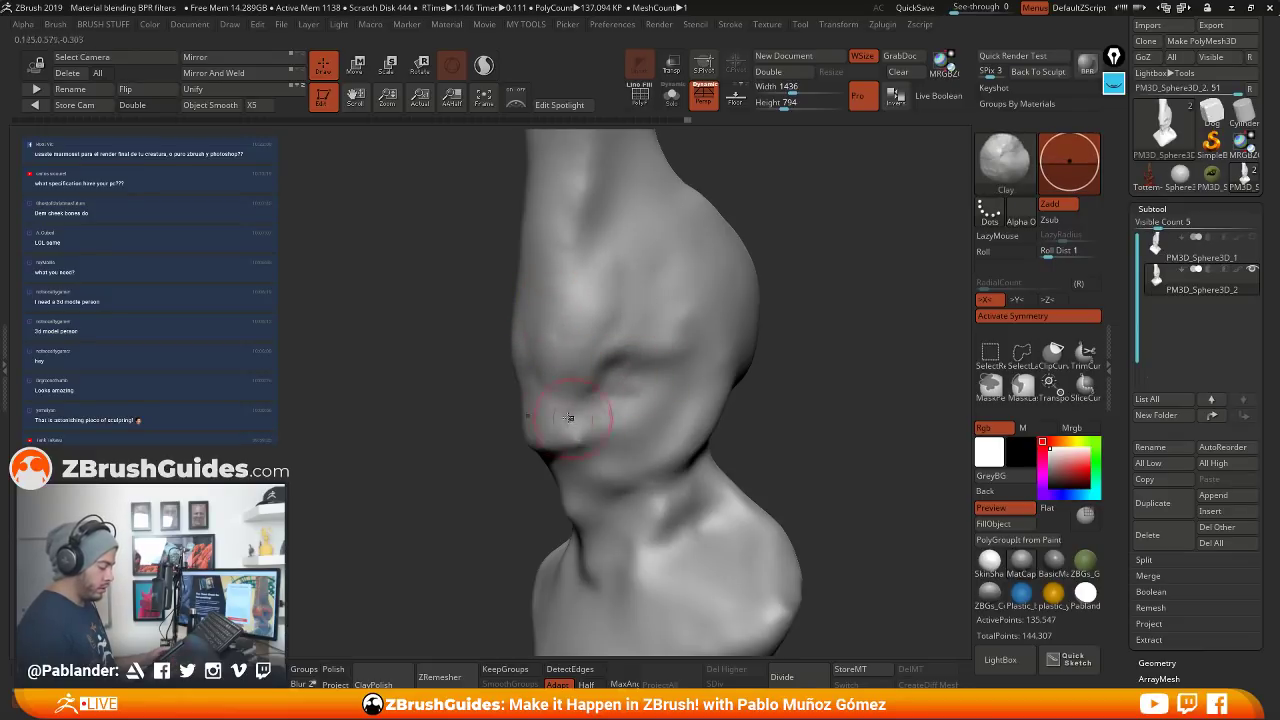
Add volume to the nose at the tip of the snout with the Clay brush
{"action": "left_click_drag", "start_coordinate": [555, 414], "coordinate": [551, 423]}
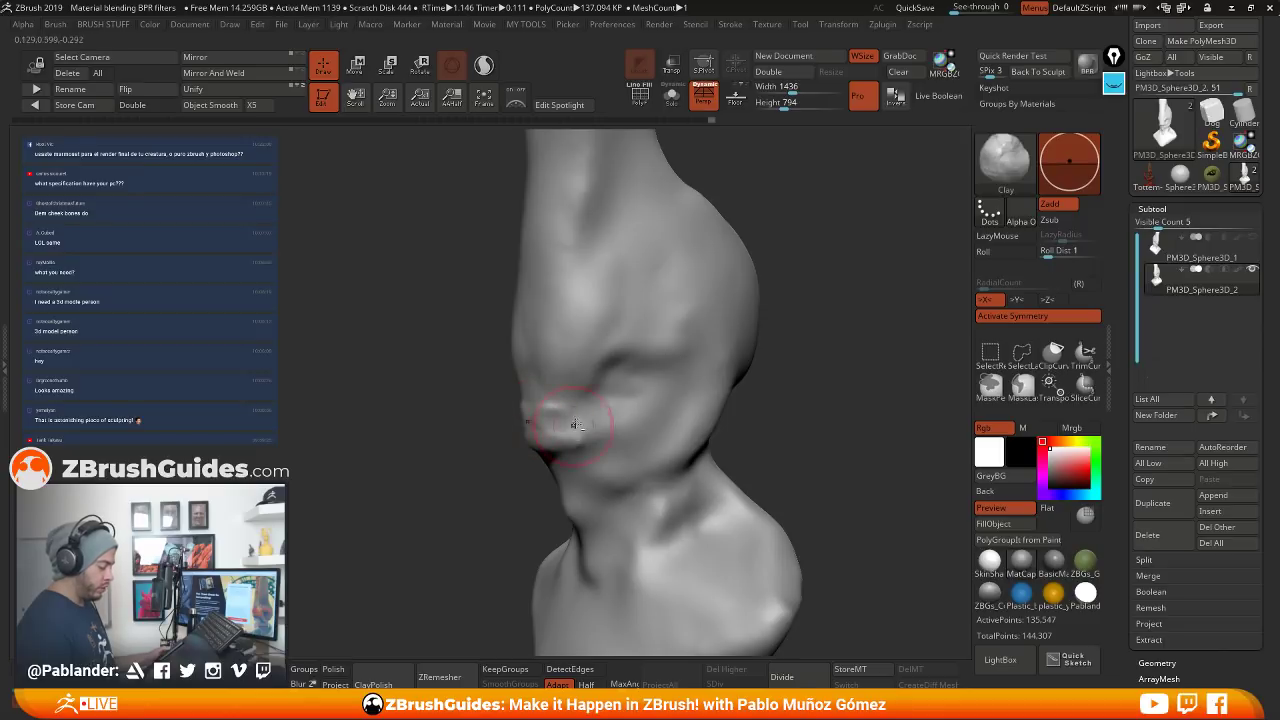
{"action": "right_click_drag", "start_coordinate": [586, 414], "coordinate": [657, 357]}
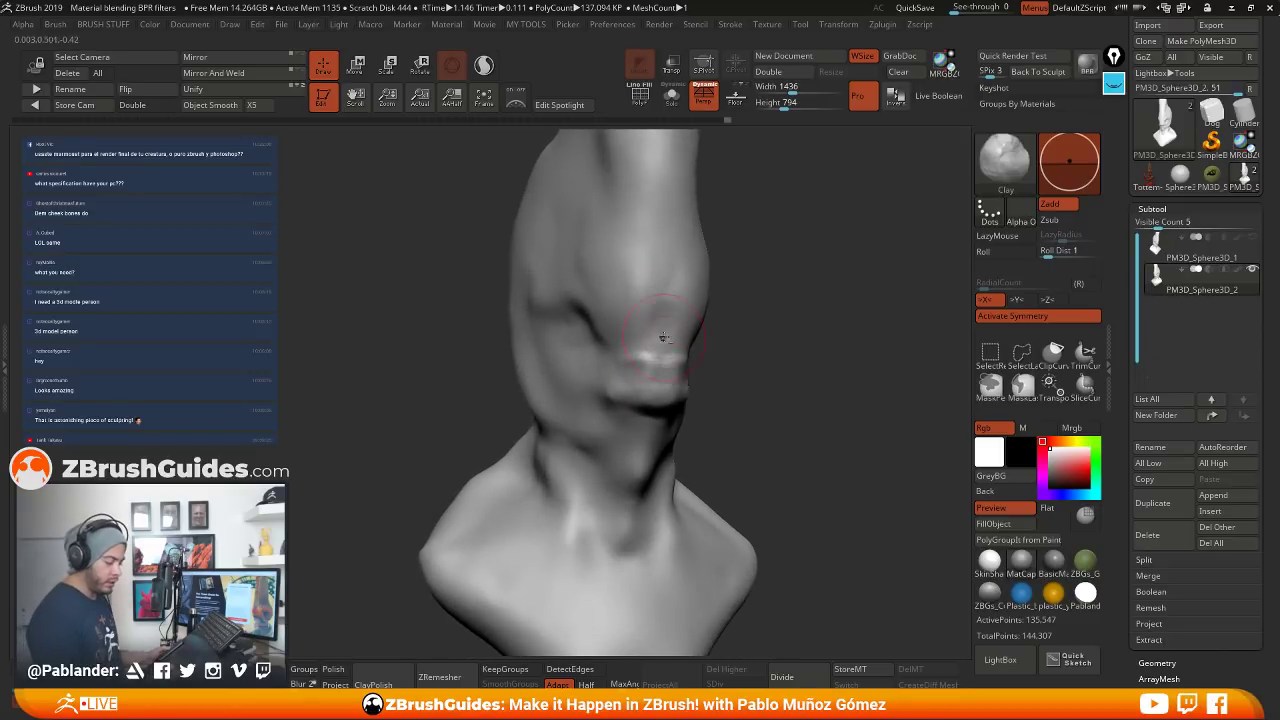
{"action": "left_click_drag", "start_coordinate": [736, 361], "coordinate": [650, 333]}
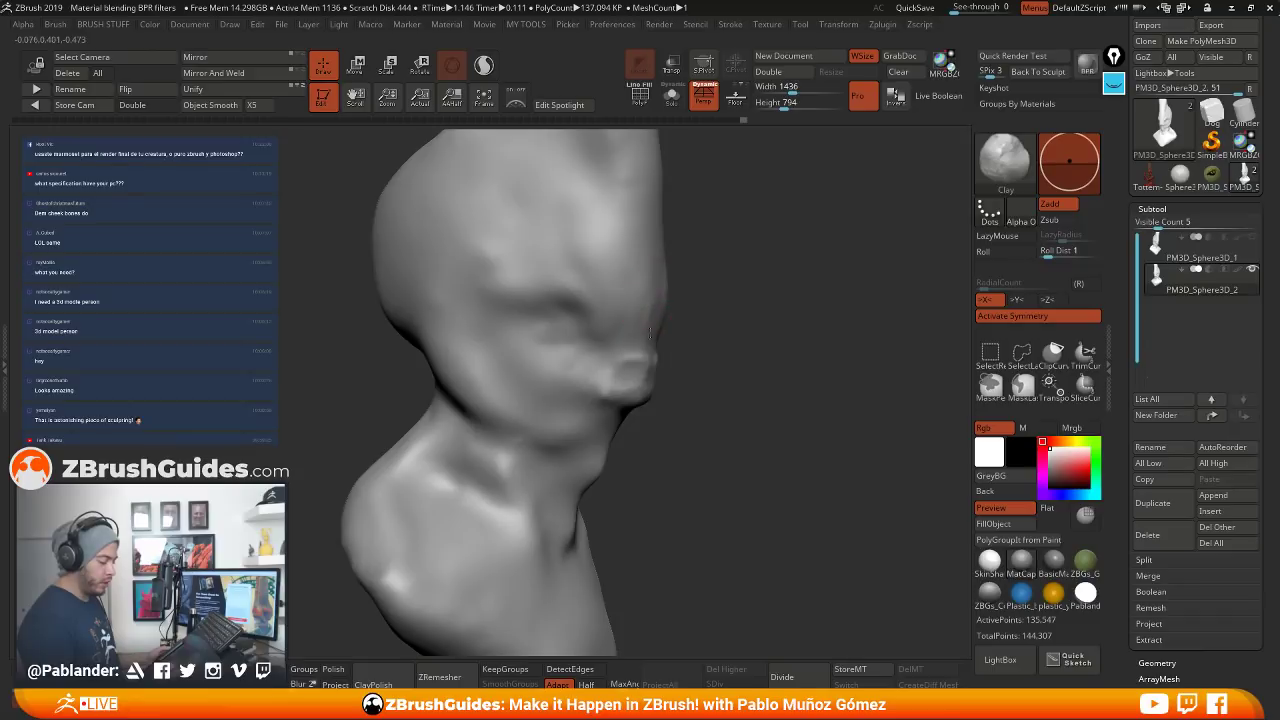
Build up the upper lip and the fold running back to the cheek with the Clay brush, smoothing between strokes
{"action": "mouse_move", "coordinate": [595, 400]}
{"action": "left_mouse_down"}
{"action": "mouse_move", "coordinate": [560, 366]}
{"action": "mouse_move", "coordinate": [590, 380]}
{"action": "mouse_move", "coordinate": [575, 360]}
{"action": "mouse_move", "coordinate": [545, 375]}
{"action": "mouse_move", "coordinate": [600, 372]}
{"action": "mouse_move", "coordinate": [543, 357]}
{"action": "mouse_move", "coordinate": [485, 388]}
{"action": "left_mouse_up"}
{"action": "mouse_move", "coordinate": [545, 360]}
{"action": "left_mouse_down"}
{"action": "mouse_move", "coordinate": [564, 396]}
{"action": "mouse_move", "coordinate": [543, 366]}
{"action": "mouse_move", "coordinate": [560, 375]}
{"action": "mouse_move", "coordinate": [520, 375]}
{"action": "left_mouse_up"}
{"action": "left_click_drag", "start_coordinate": [810, 353], "coordinate": [771, 353], "text": "alt"}
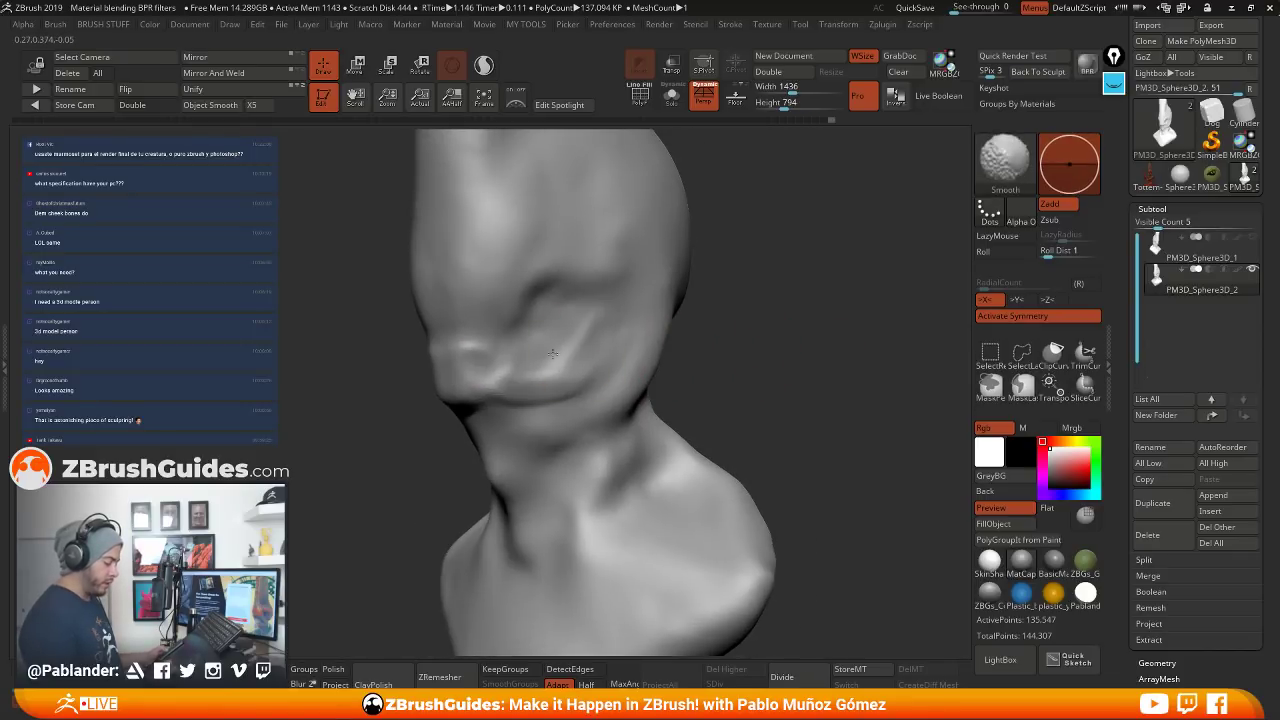
{"action": "left_click_drag", "start_coordinate": [704, 328], "coordinate": [517, 354]}
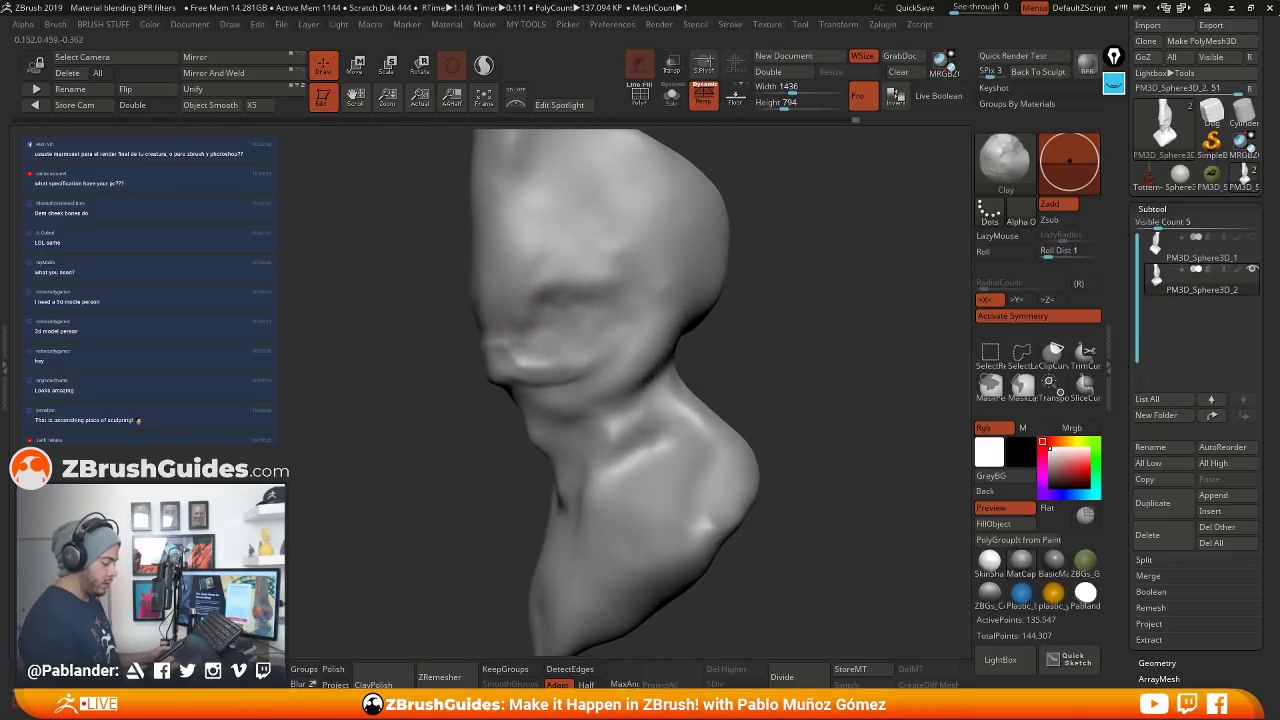
Fill the hollow eye sockets with the Clay brush, building a rounded mass between the brow and the cheek
{"action": "mouse_move", "coordinate": [519, 317]}
{"action": "left_mouse_down", "text": "alt"}
{"action": "mouse_move", "coordinate": [547, 323]}
{"action": "mouse_move", "coordinate": [538, 305]}
{"action": "mouse_move", "coordinate": [558, 282]}
{"action": "left_mouse_up", "text": "alt"}
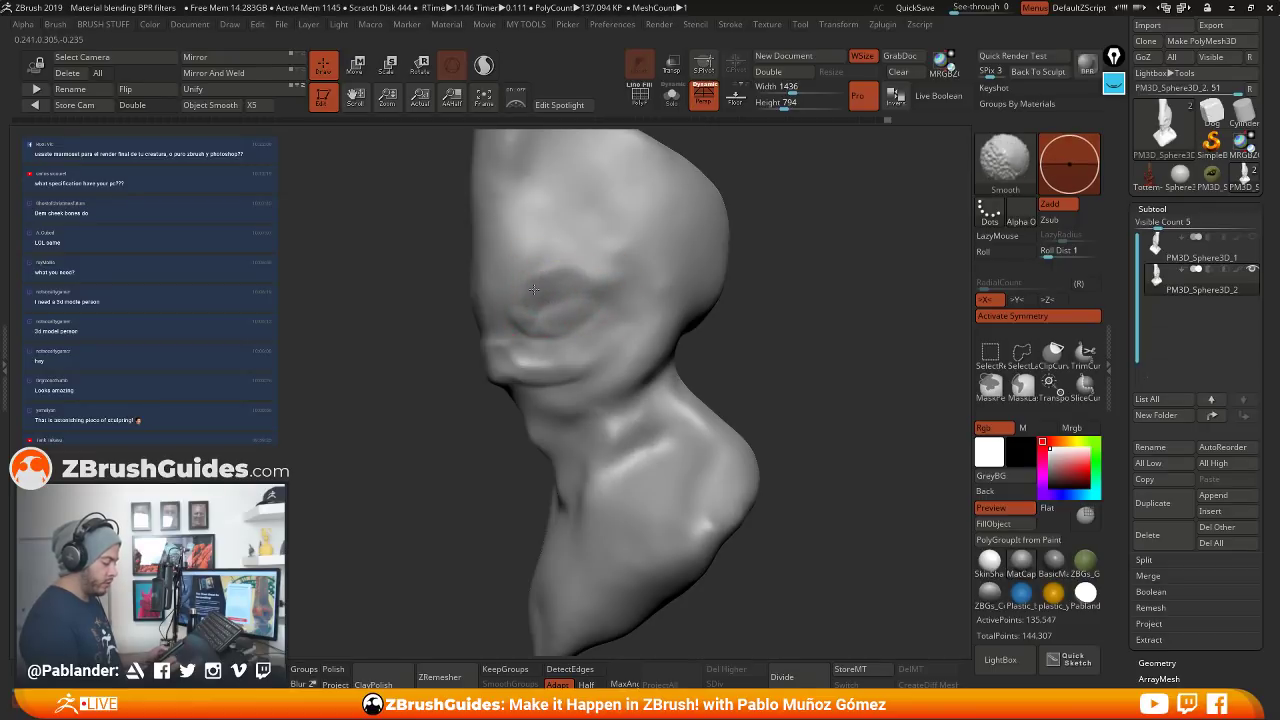
{"action": "left_click_drag", "start_coordinate": [743, 354], "coordinate": [593, 327]}
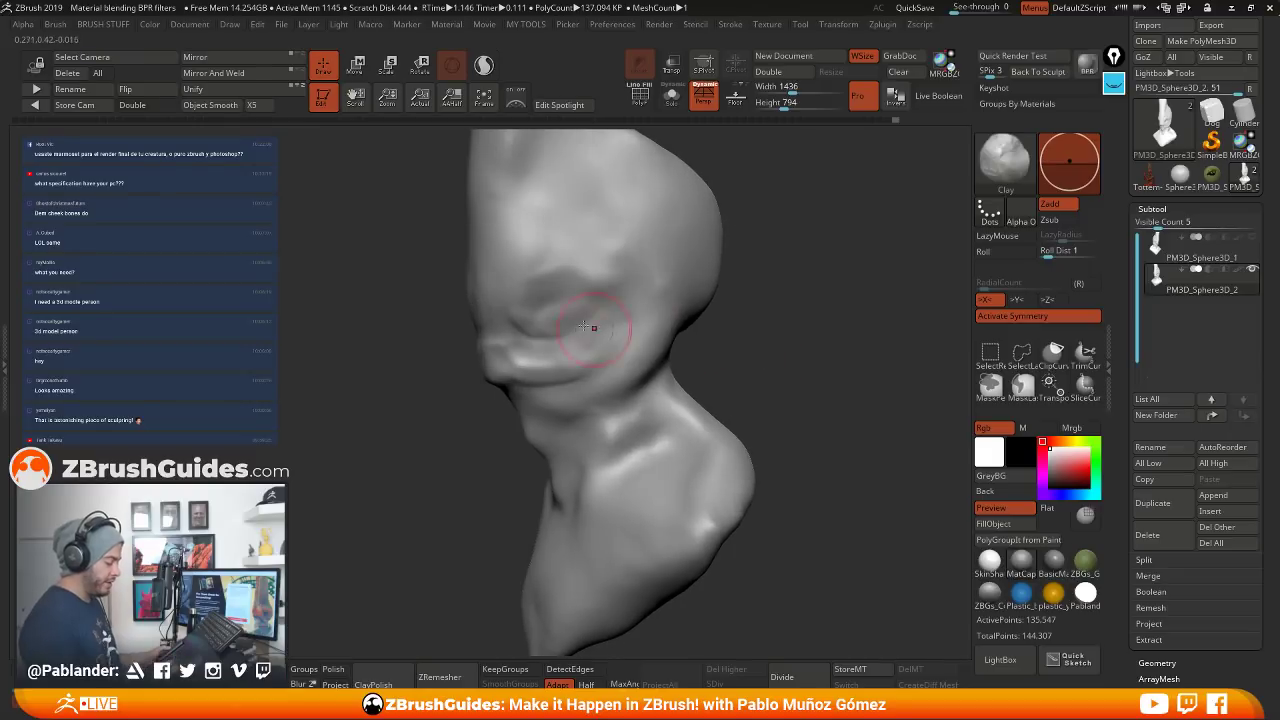
{"action": "mouse_move", "coordinate": [503, 304]}
{"action": "left_mouse_down"}
{"action": "mouse_move", "coordinate": [553, 335]}
{"action": "mouse_move", "coordinate": [508, 299]}
{"action": "mouse_move", "coordinate": [567, 306]}
{"action": "left_mouse_up"}
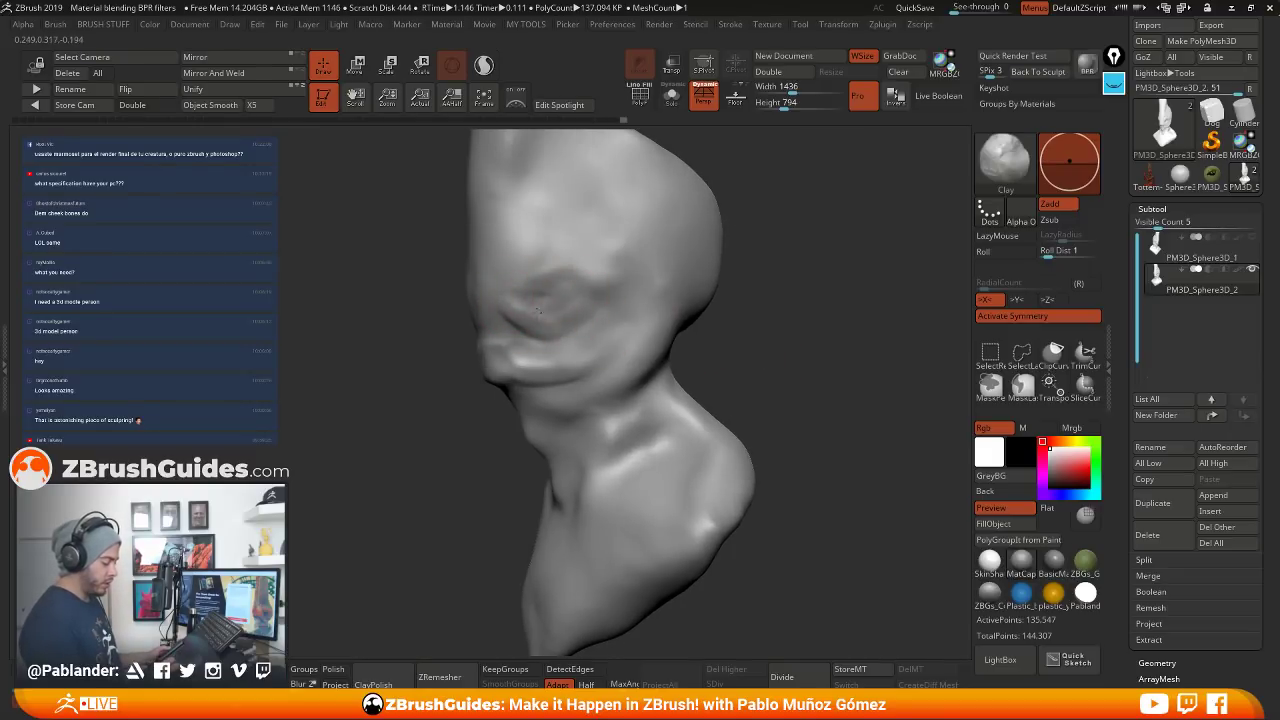
{"action": "right_click_drag", "start_coordinate": [564, 271], "coordinate": [546, 286]}
{"action": "mouse_move", "coordinate": [540, 290]}
{"action": "left_mouse_down"}
{"action": "mouse_move", "coordinate": [552, 312]}
{"action": "mouse_move", "coordinate": [588, 294]}
{"action": "mouse_move", "coordinate": [582, 316]}
{"action": "mouse_move", "coordinate": [559, 271]}
{"action": "left_mouse_up"}
{"action": "right_click_drag", "start_coordinate": [631, 256], "coordinate": [723, 342]}
{"action": "left_click_drag", "start_coordinate": [543, 283], "coordinate": [606, 267]}
{"action": "right_click_drag", "start_coordinate": [695, 293], "coordinate": [668, 252]}
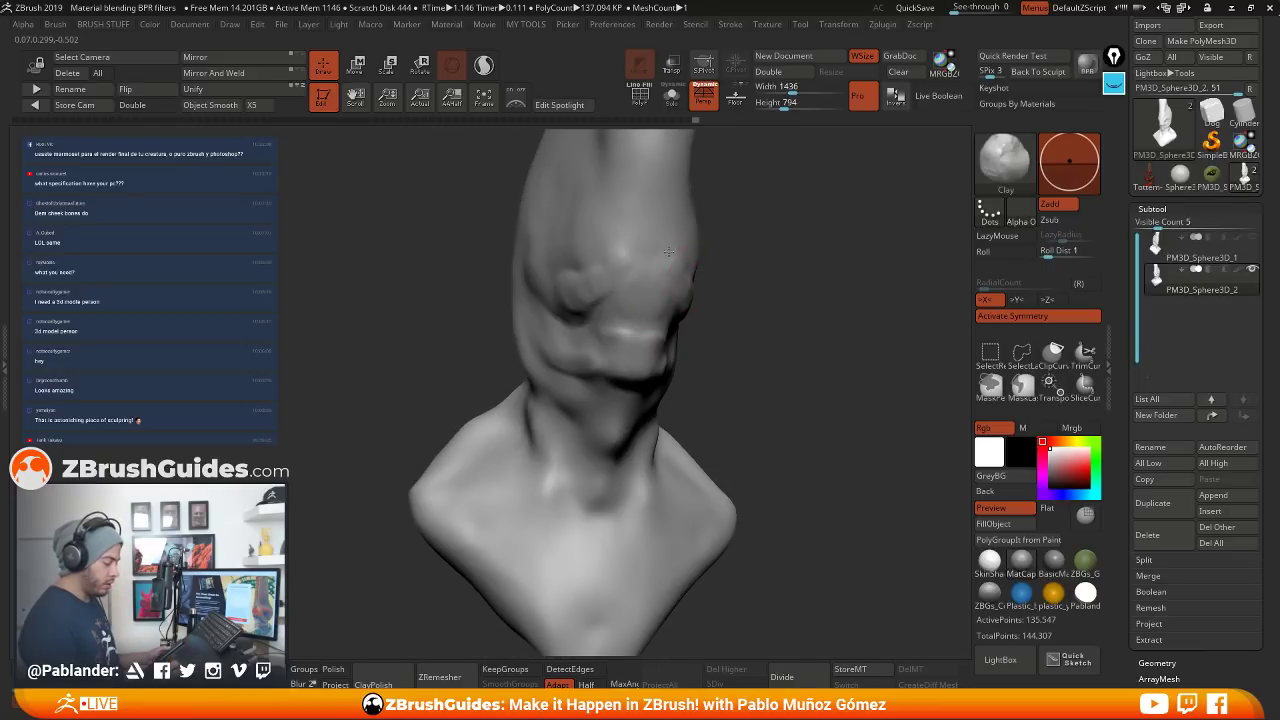
Smooth the filled eye area and add Clay volume along its front edge beside the nose
{"action": "right_click_drag", "start_coordinate": [785, 300], "coordinate": [660, 280]}
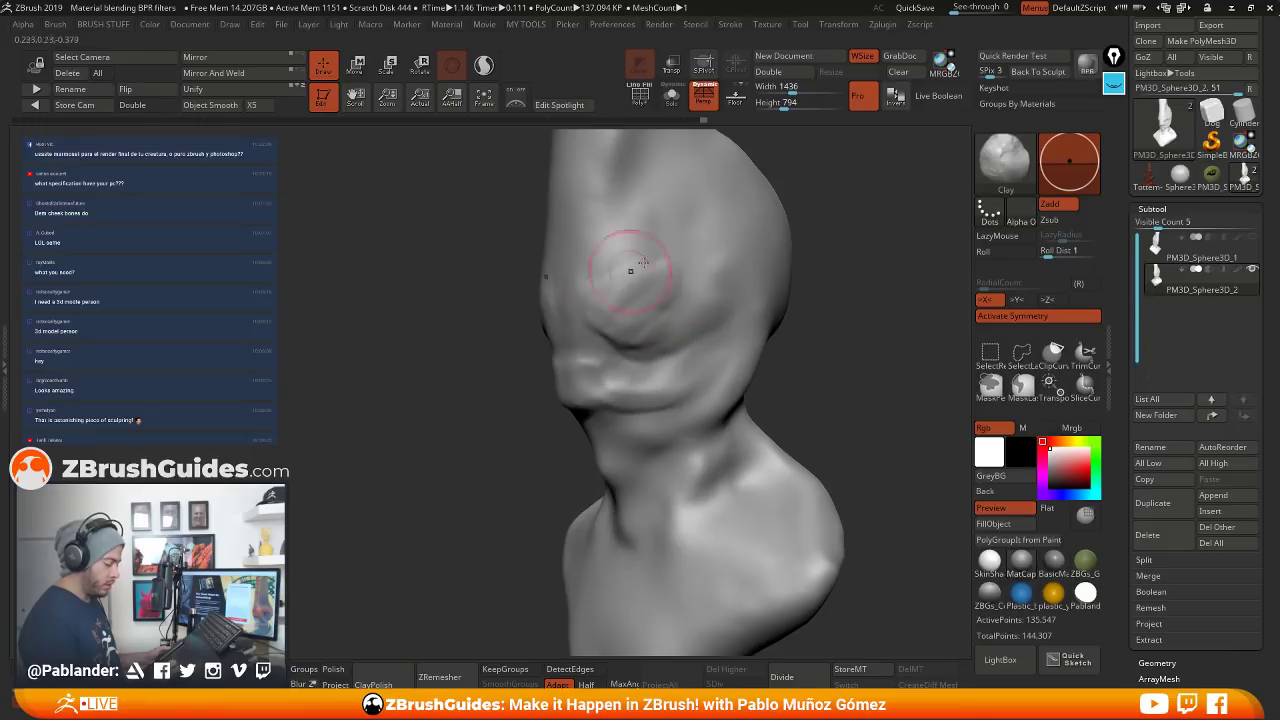
{"action": "key", "text": "shift"}
{"action": "left_click_drag", "start_coordinate": [650, 291], "coordinate": [660, 297], "text": "shift"}
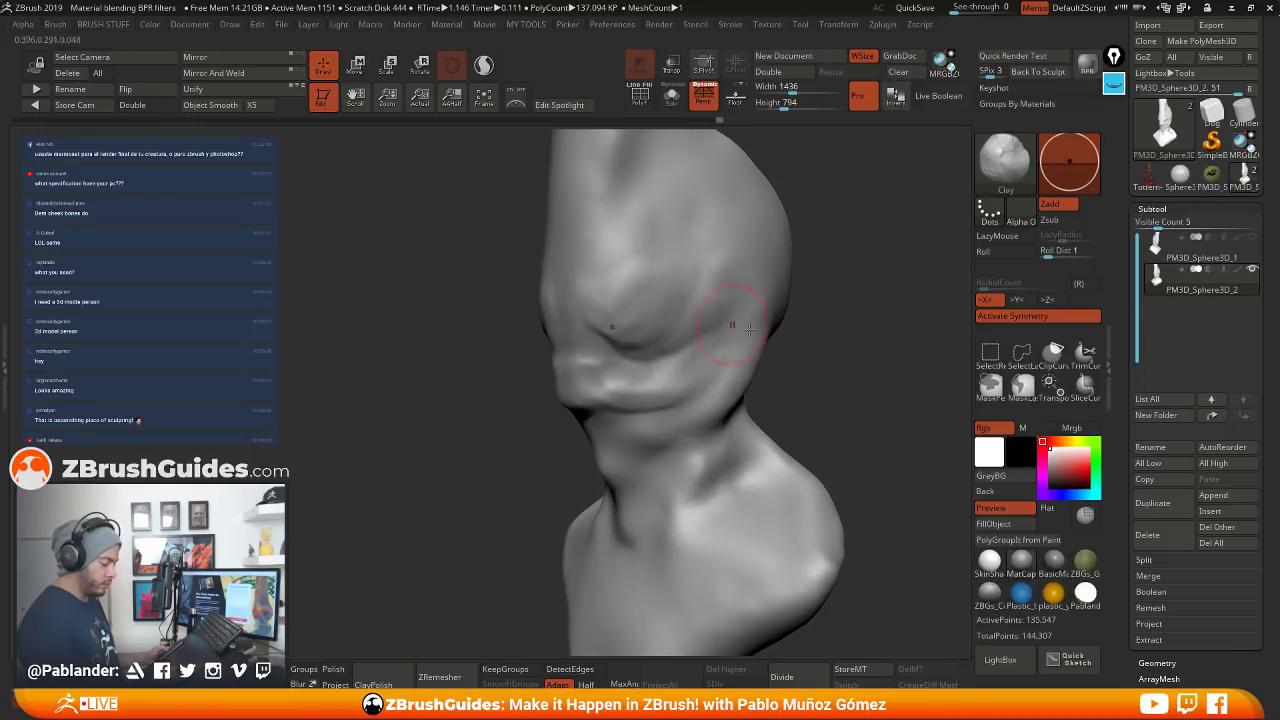
{"action": "mouse_move", "coordinate": [836, 389]}
{"action": "left_mouse_down", "text": "alt"}
{"action": "mouse_move", "coordinate": [762, 395]}
{"action": "mouse_move", "coordinate": [791, 354]}
{"action": "mouse_move", "coordinate": [811, 354]}
{"action": "left_mouse_up", "text": "alt"}
{"action": "mouse_move", "coordinate": [770, 404]}
{"action": "right_mouse_down"}
{"action": "mouse_move", "coordinate": [743, 351]}
{"action": "mouse_move", "coordinate": [762, 366]}
{"action": "right_mouse_up"}
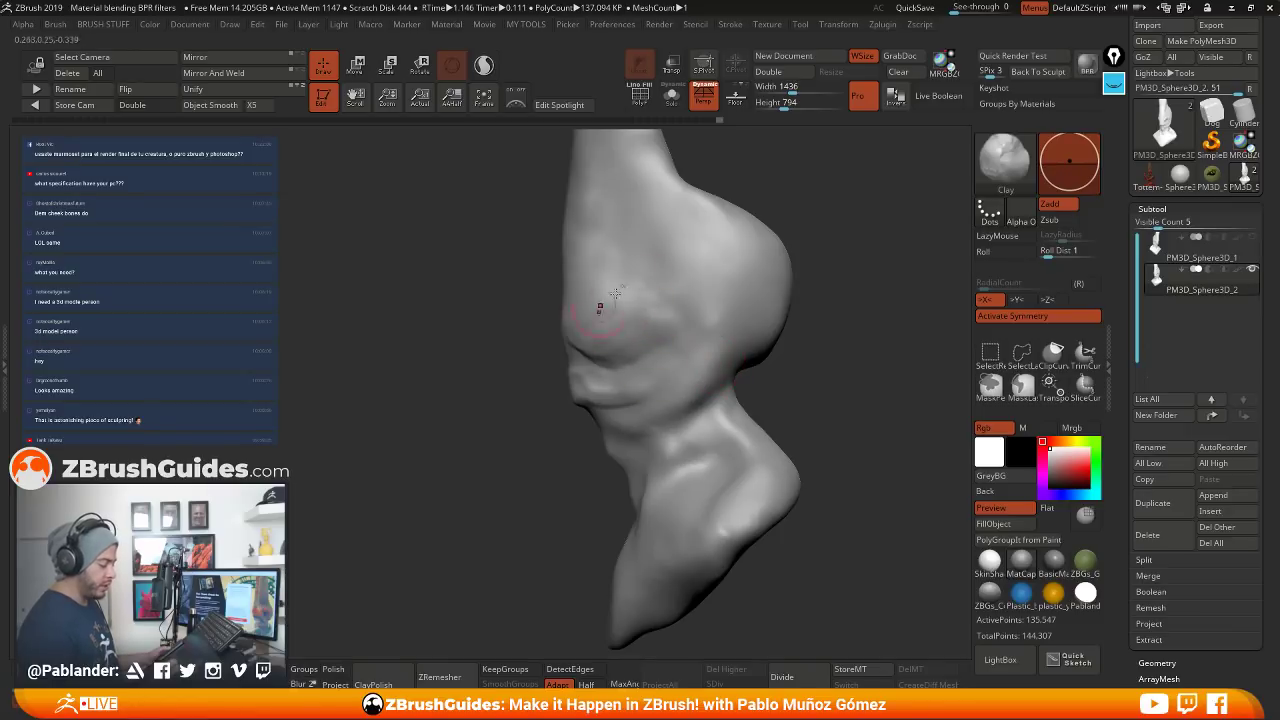
{"action": "right_click_drag", "start_coordinate": [615, 293], "coordinate": [598, 301]}
{"action": "left_click_drag", "start_coordinate": [578, 281], "coordinate": [604, 265]}
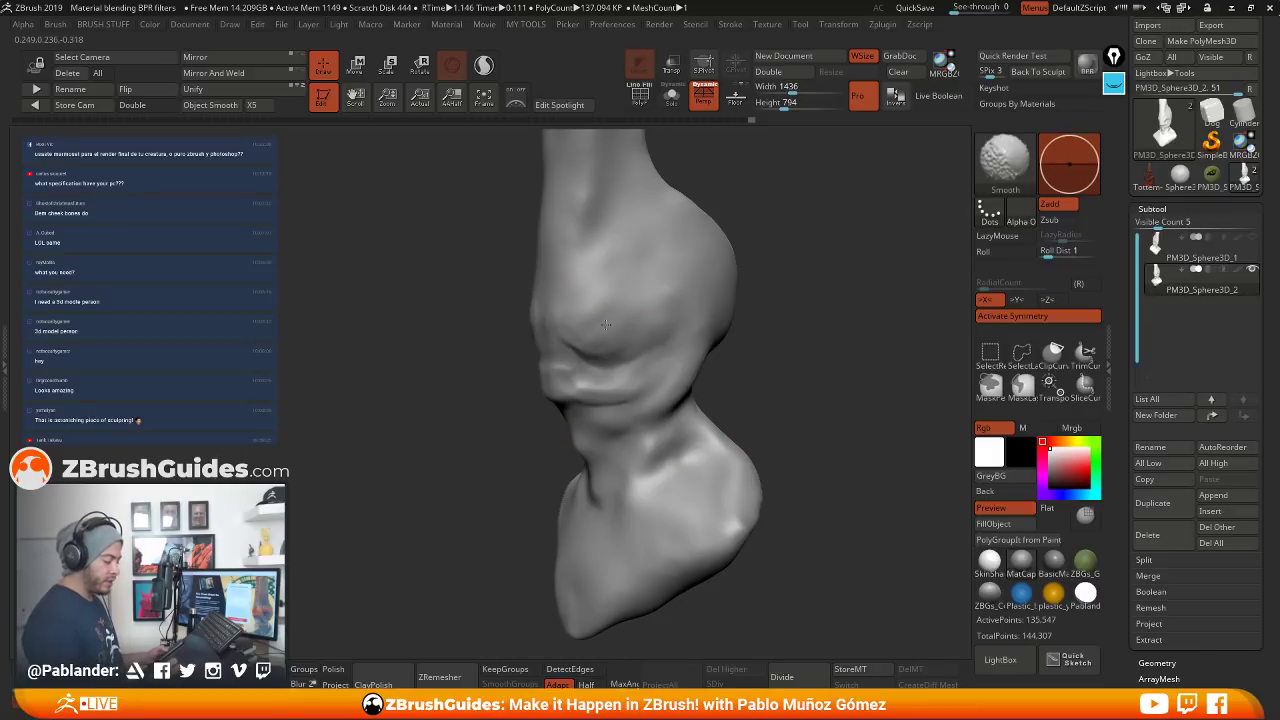
Smooth the nose bridge and the rounded mass over the eyes so they blend into the forehead
{"action": "mouse_move", "coordinate": [702, 328]}
{"action": "right_mouse_down"}
{"action": "mouse_move", "coordinate": [594, 320]}
{"action": "mouse_move", "coordinate": [575, 290]}
{"action": "mouse_move", "coordinate": [669, 303]}
{"action": "mouse_move", "coordinate": [664, 276]}
{"action": "mouse_move", "coordinate": [891, 339]}
{"action": "mouse_move", "coordinate": [659, 325]}
{"action": "right_mouse_up"}
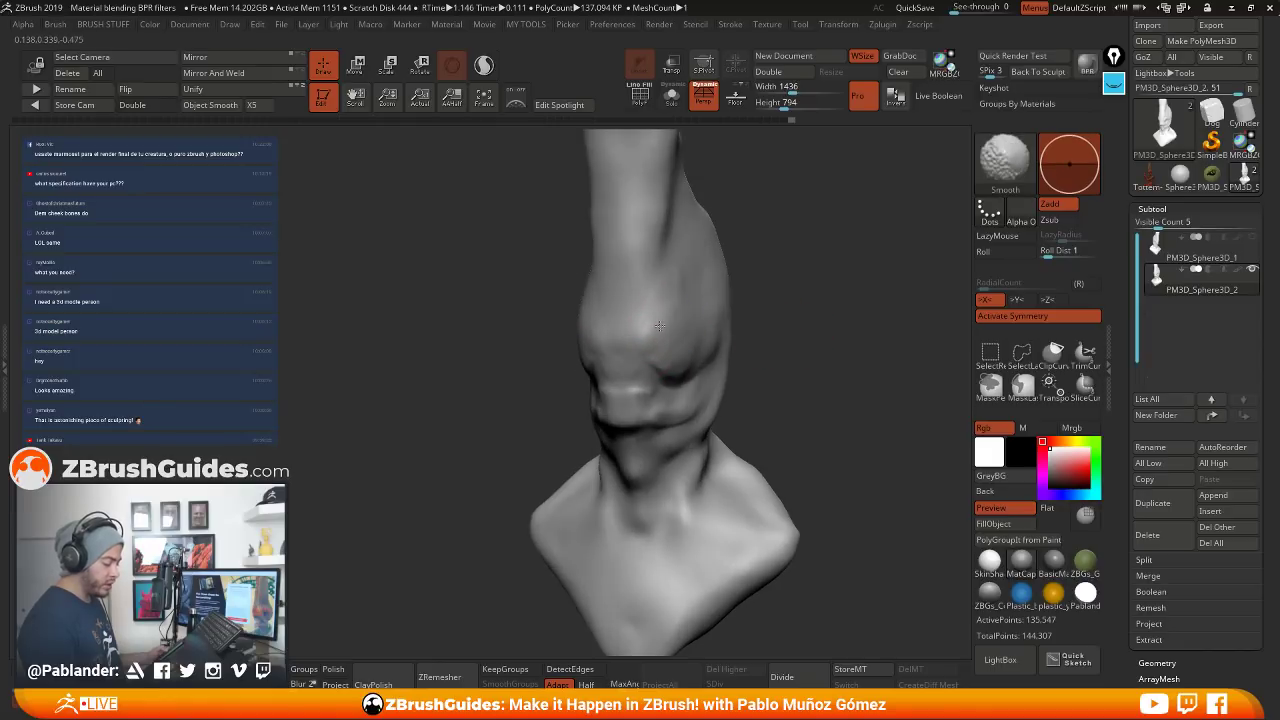
{"action": "left_click_drag", "start_coordinate": [655, 297], "coordinate": [652, 319], "text": "shift"}
{"action": "right_click_drag", "start_coordinate": [707, 313], "coordinate": [641, 358]}
{"action": "left_click_drag", "start_coordinate": [627, 343], "coordinate": [619, 348], "text": "shift"}
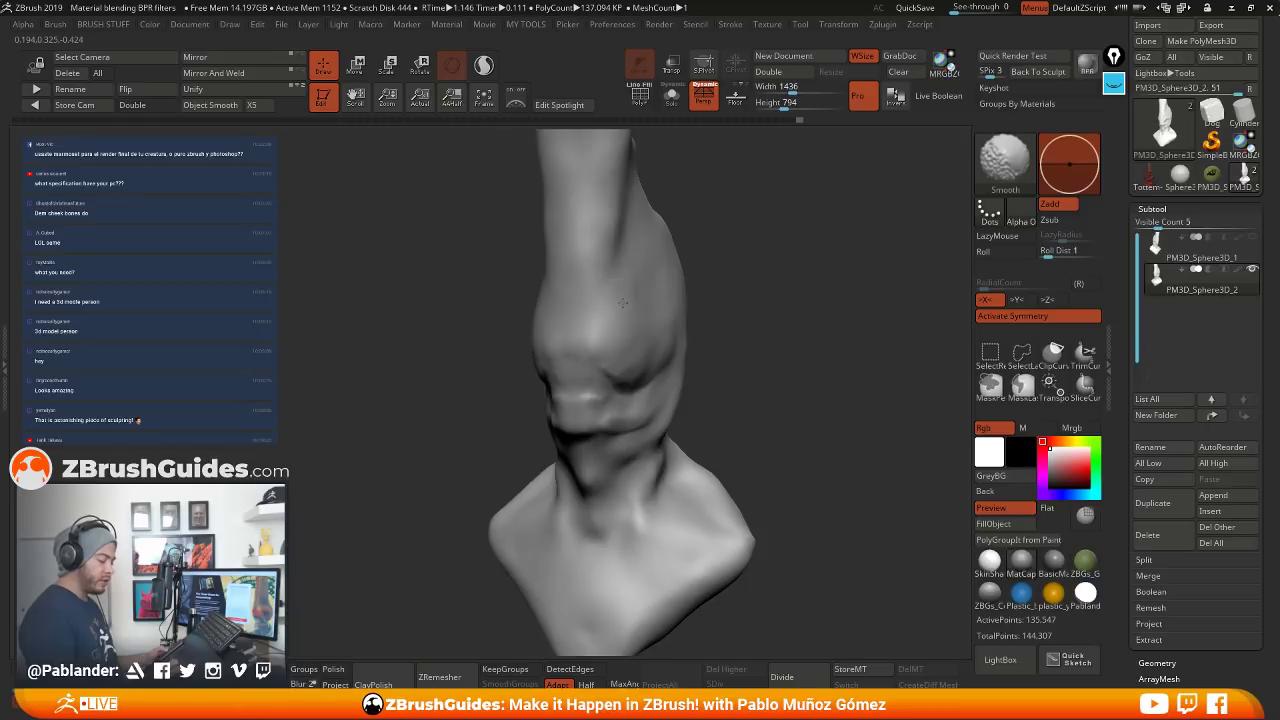
{"action": "right_click_drag", "start_coordinate": [622, 303], "coordinate": [663, 294]}
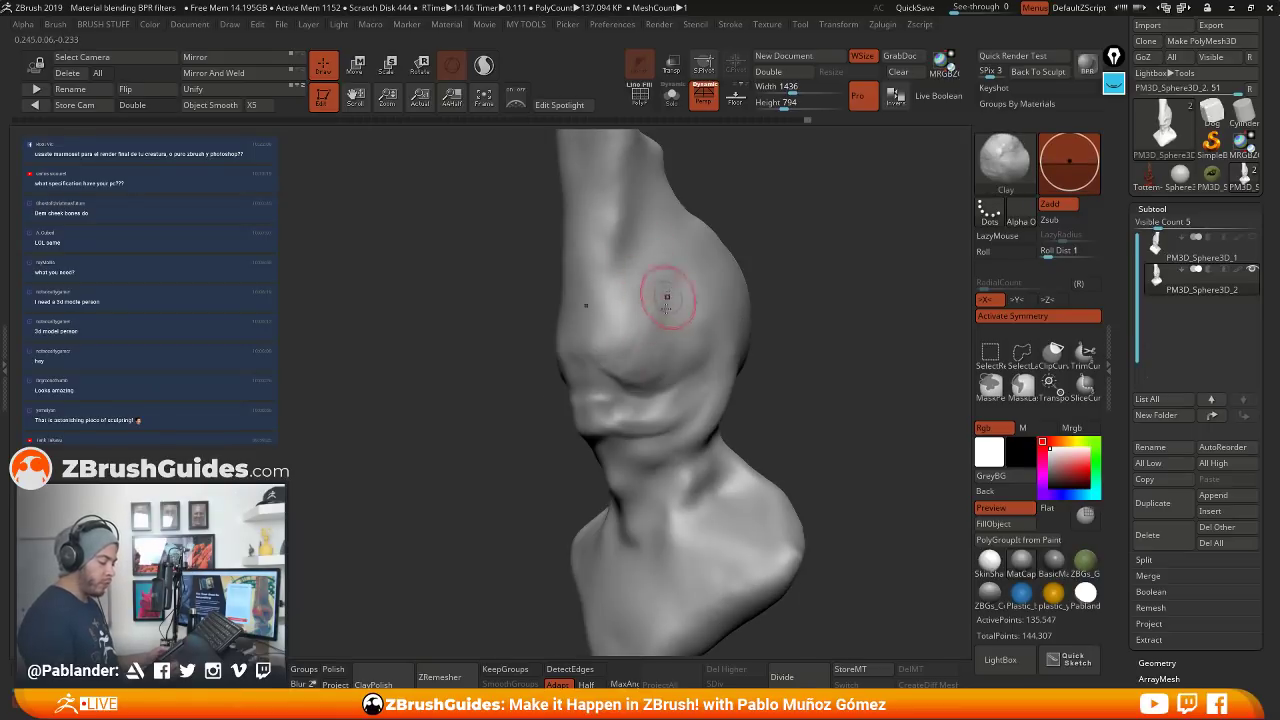
Build up the cheek fold above the upper lip with the Clay brush, working from the side and front
{"action": "mouse_move", "coordinate": [749, 360]}
{"action": "right_mouse_down"}
{"action": "mouse_move", "coordinate": [795, 370]}
{"action": "mouse_move", "coordinate": [697, 393]}
{"action": "right_mouse_up"}
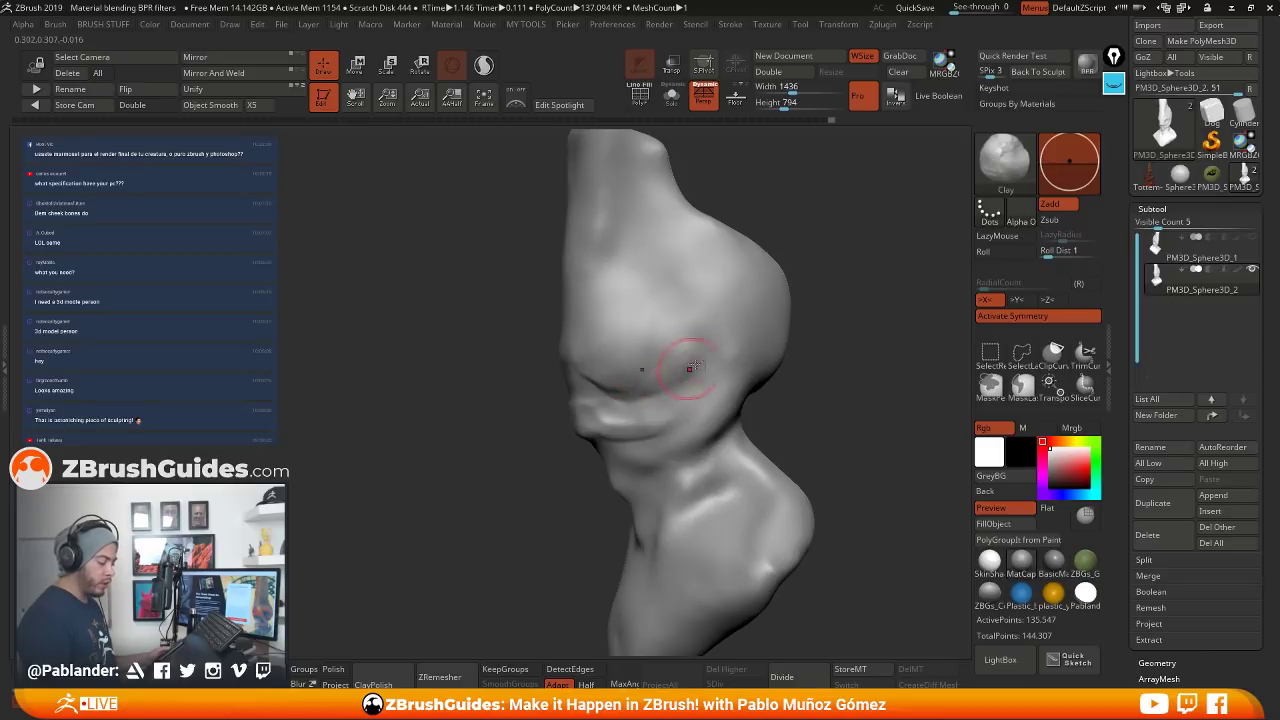
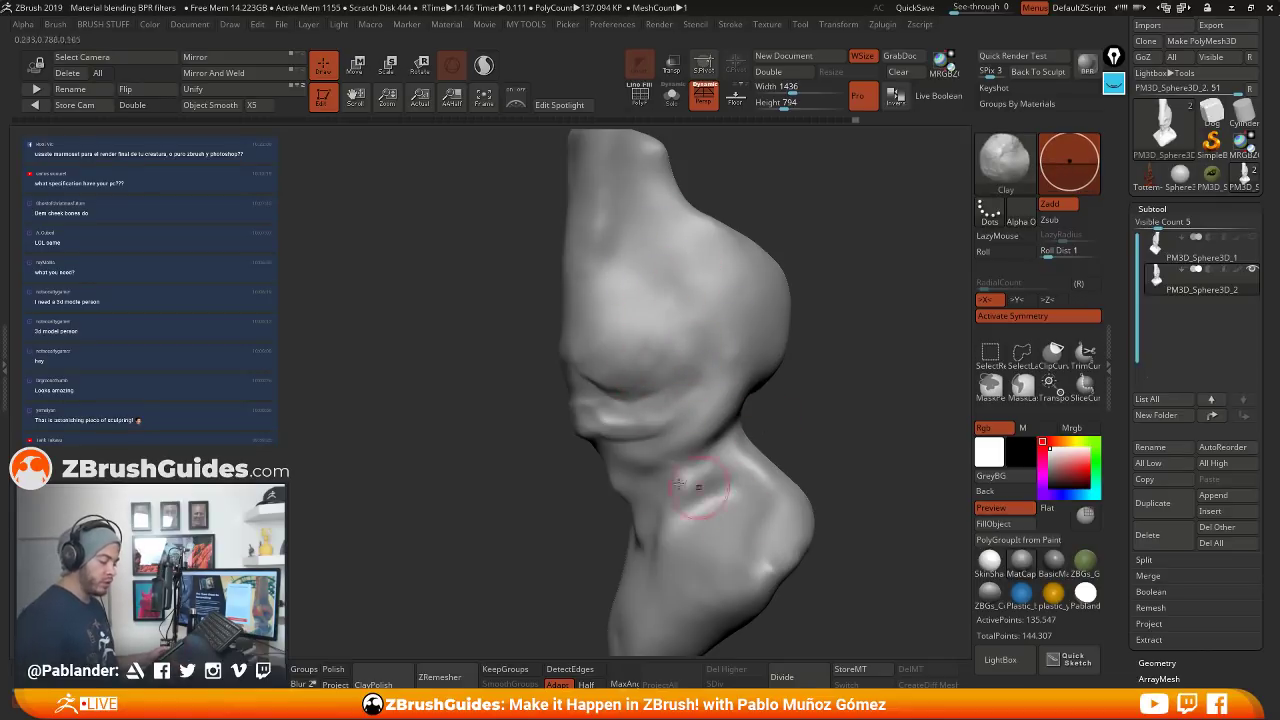
{"action": "left_click_drag", "start_coordinate": [622, 423], "coordinate": [667, 410]}
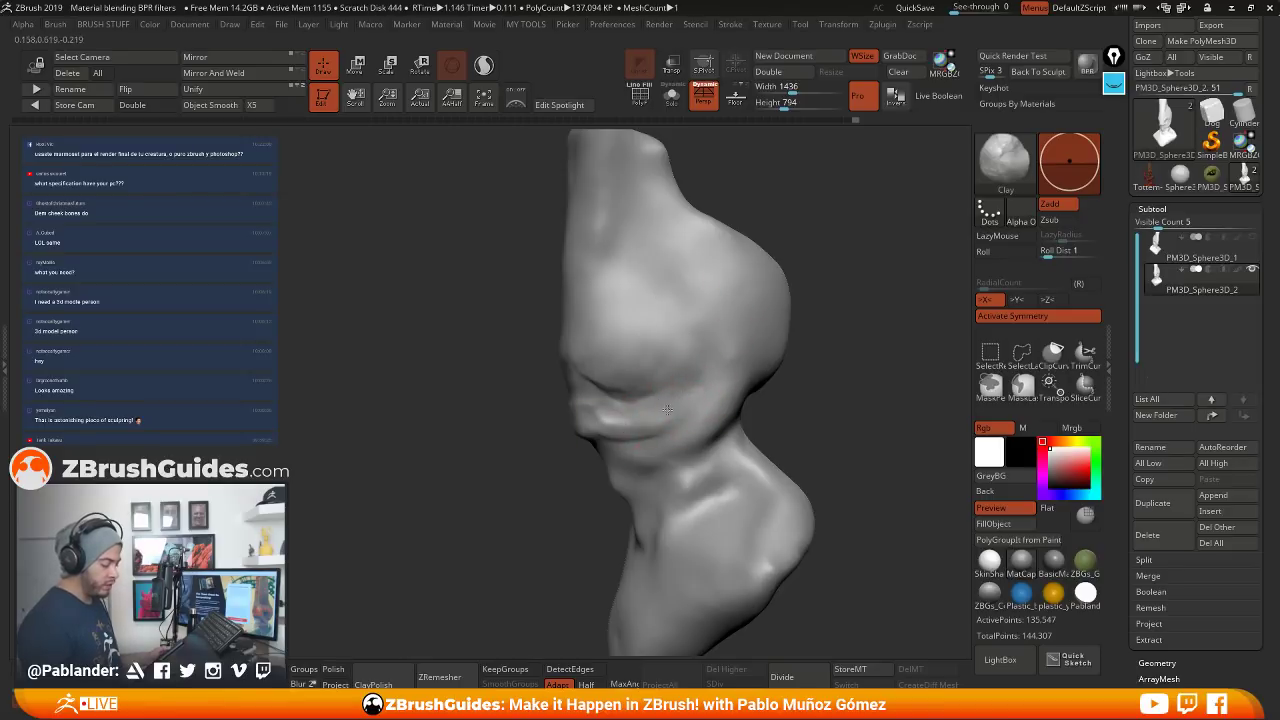
{"action": "right_click_drag", "start_coordinate": [737, 381], "coordinate": [712, 358]}
{"action": "mouse_move", "coordinate": [638, 386]}
{"action": "left_mouse_down"}
{"action": "mouse_move", "coordinate": [660, 386]}
{"action": "mouse_move", "coordinate": [641, 398]}
{"action": "left_mouse_up"}
{"action": "right_click_drag", "start_coordinate": [716, 338], "coordinate": [600, 378]}
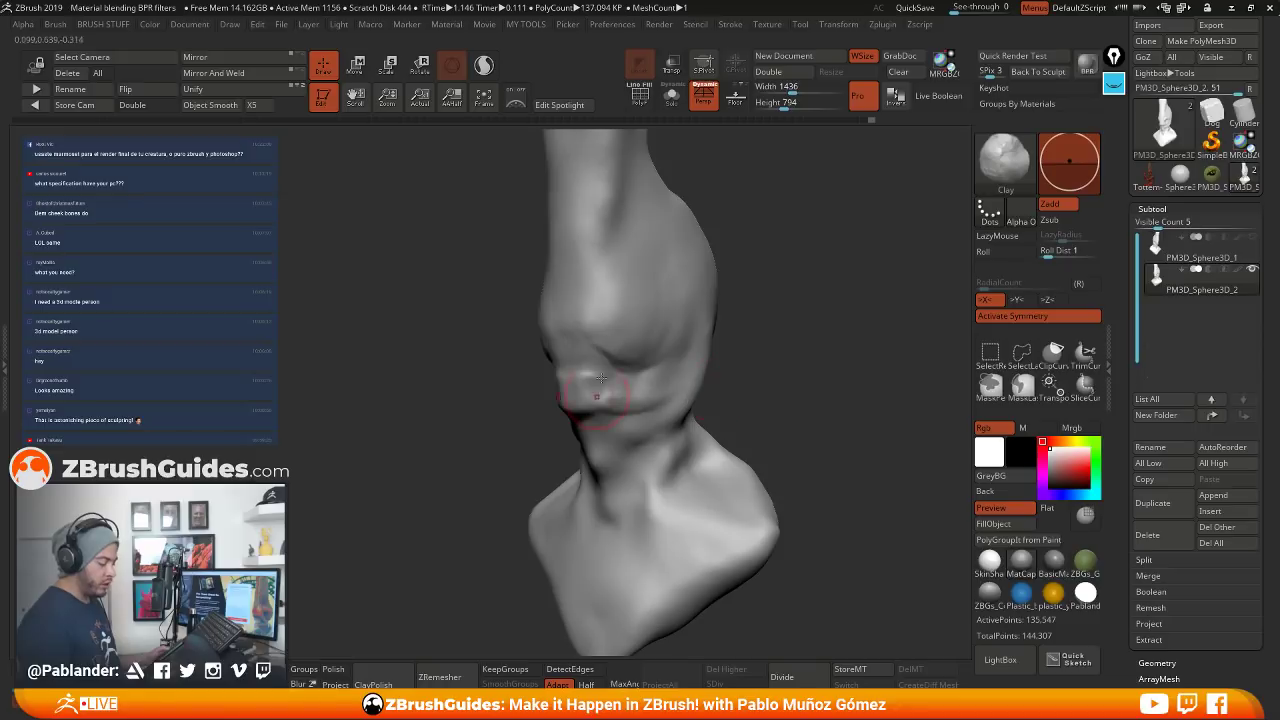
Smooth the area below the mouth corner so the lower lip blends into the chin
{"action": "mouse_move", "coordinate": [690, 388]}
{"action": "right_mouse_down"}
{"action": "mouse_move", "coordinate": [706, 394]}
{"action": "mouse_move", "coordinate": [766, 360]}
{"action": "mouse_move", "coordinate": [636, 372]}
{"action": "right_mouse_up"}
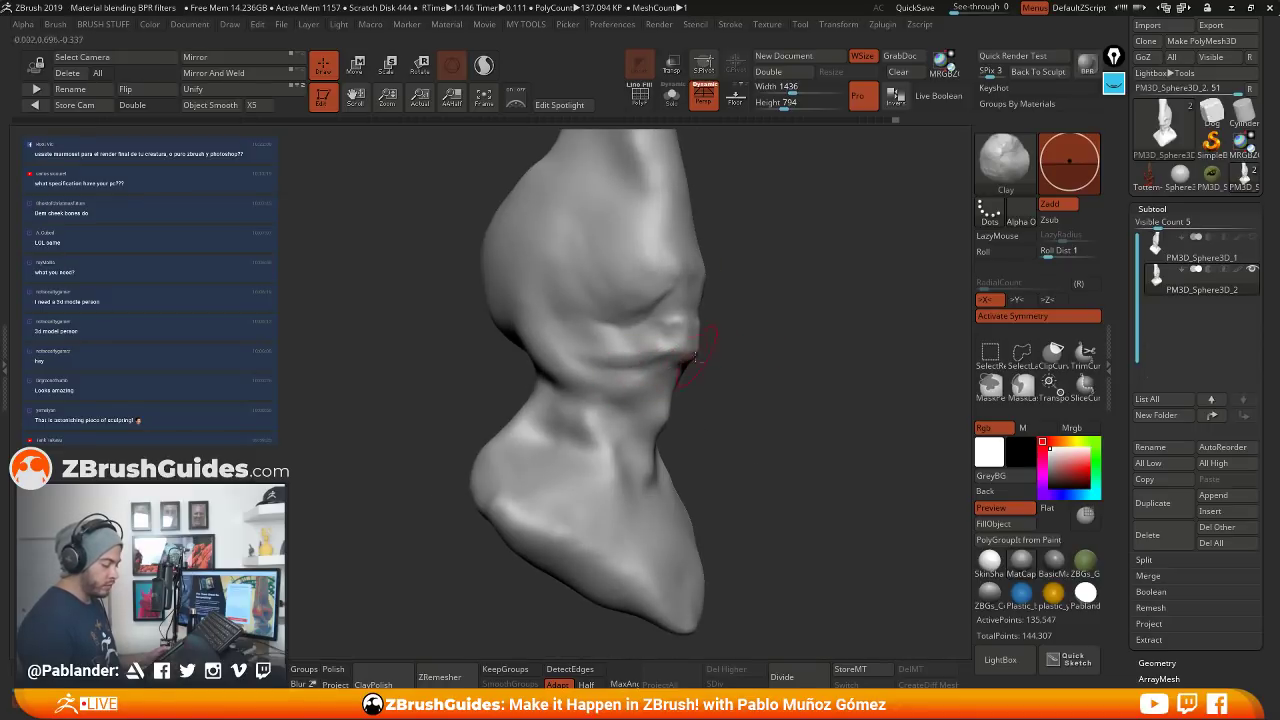
{"action": "left_click_drag", "start_coordinate": [654, 364], "coordinate": [660, 390], "text": "shift"}
{"action": "right_click_drag", "start_coordinate": [690, 388], "coordinate": [757, 380]}
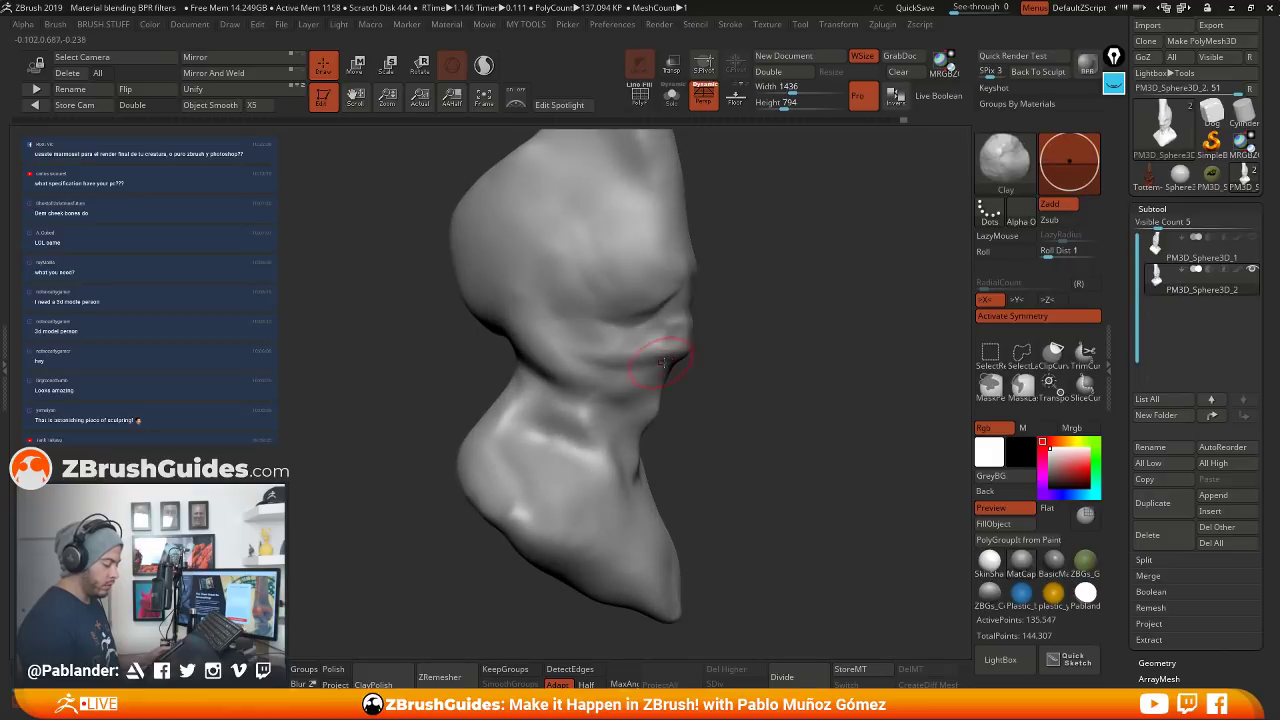
{"action": "right_click_drag", "start_coordinate": [664, 363], "coordinate": [664, 388]}
{"action": "right_click_drag", "start_coordinate": [740, 345], "coordinate": [683, 314]}
{"action": "mouse_move", "coordinate": [783, 284]}
{"action": "right_mouse_down"}
{"action": "mouse_move", "coordinate": [714, 263]}
{"action": "mouse_move", "coordinate": [720, 277]}
{"action": "right_mouse_up"}
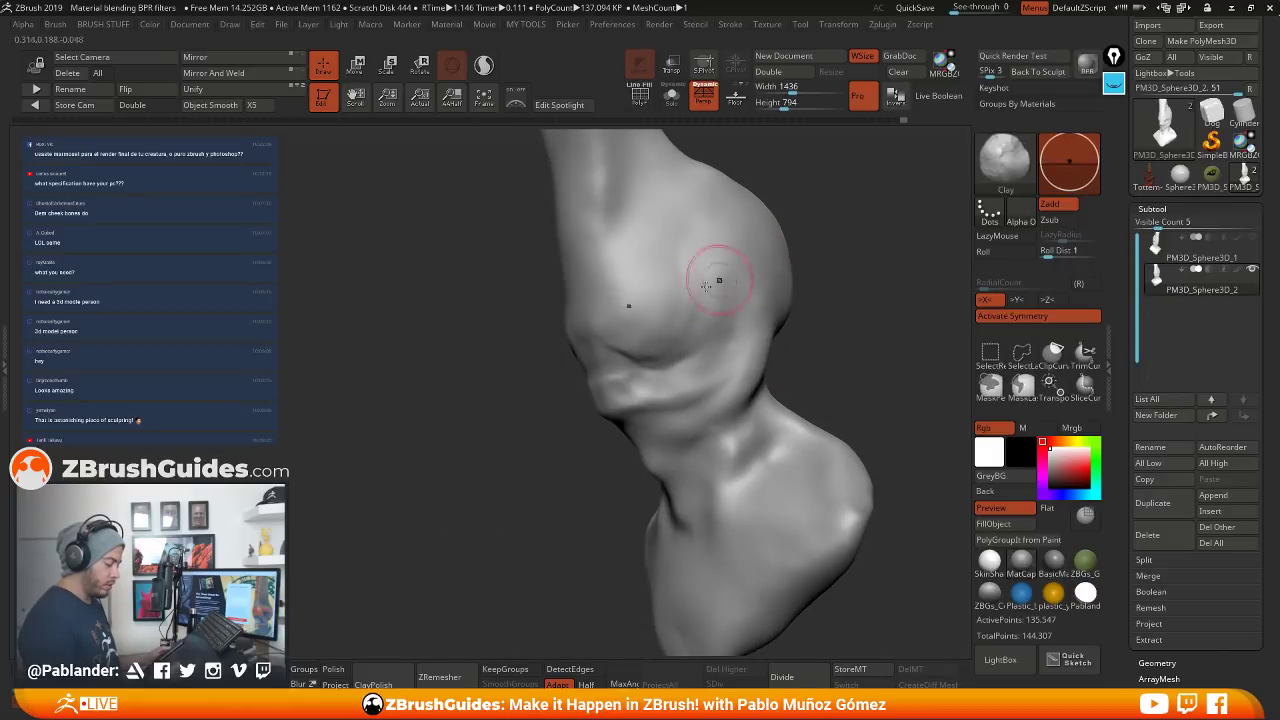
Build up the jawline and the muscle running down the side of the neck with the Clay brush
{"action": "left_click_drag", "start_coordinate": [736, 360], "coordinate": [686, 396]}
{"action": "left_click_drag", "start_coordinate": [750, 350], "coordinate": [685, 456]}
{"action": "mouse_move", "coordinate": [711, 437]}
{"action": "right_mouse_down"}
{"action": "mouse_move", "coordinate": [800, 306]}
{"action": "mouse_move", "coordinate": [707, 355]}
{"action": "right_mouse_up"}
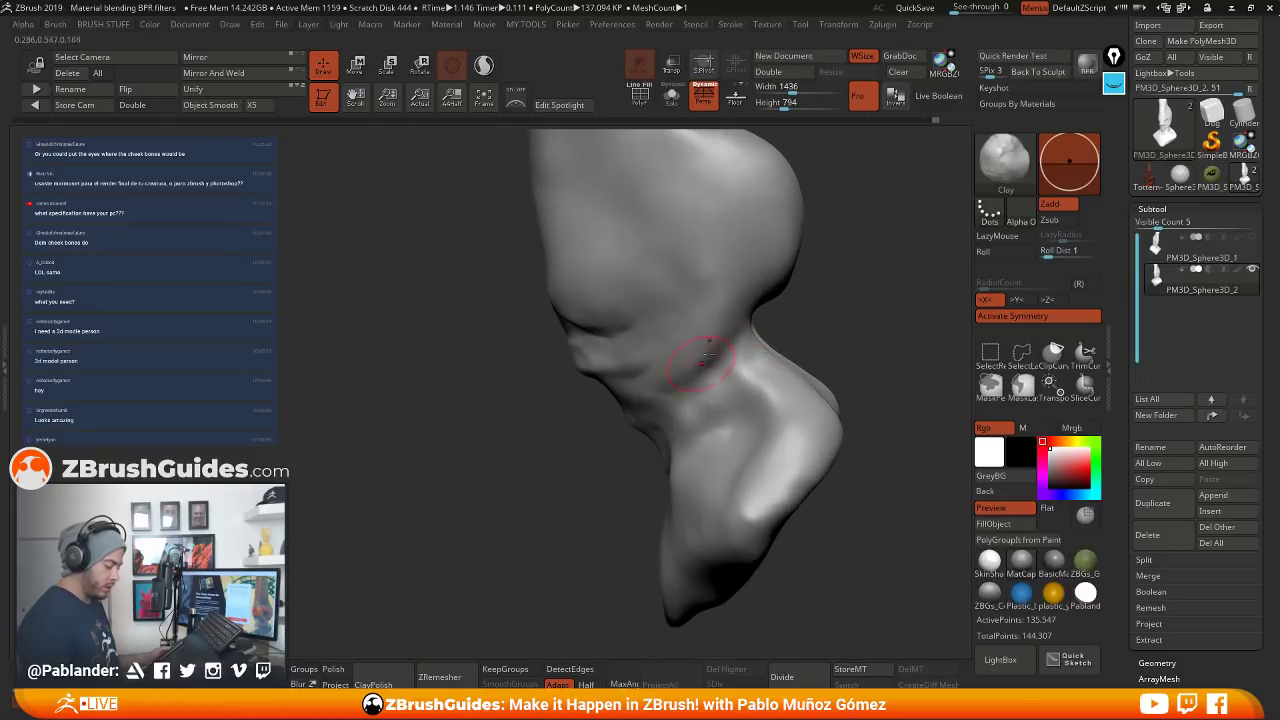
{"action": "mouse_move", "coordinate": [836, 320]}
{"action": "right_mouse_down"}
{"action": "mouse_move", "coordinate": [725, 351]}
{"action": "mouse_move", "coordinate": [677, 384]}
{"action": "right_mouse_up"}
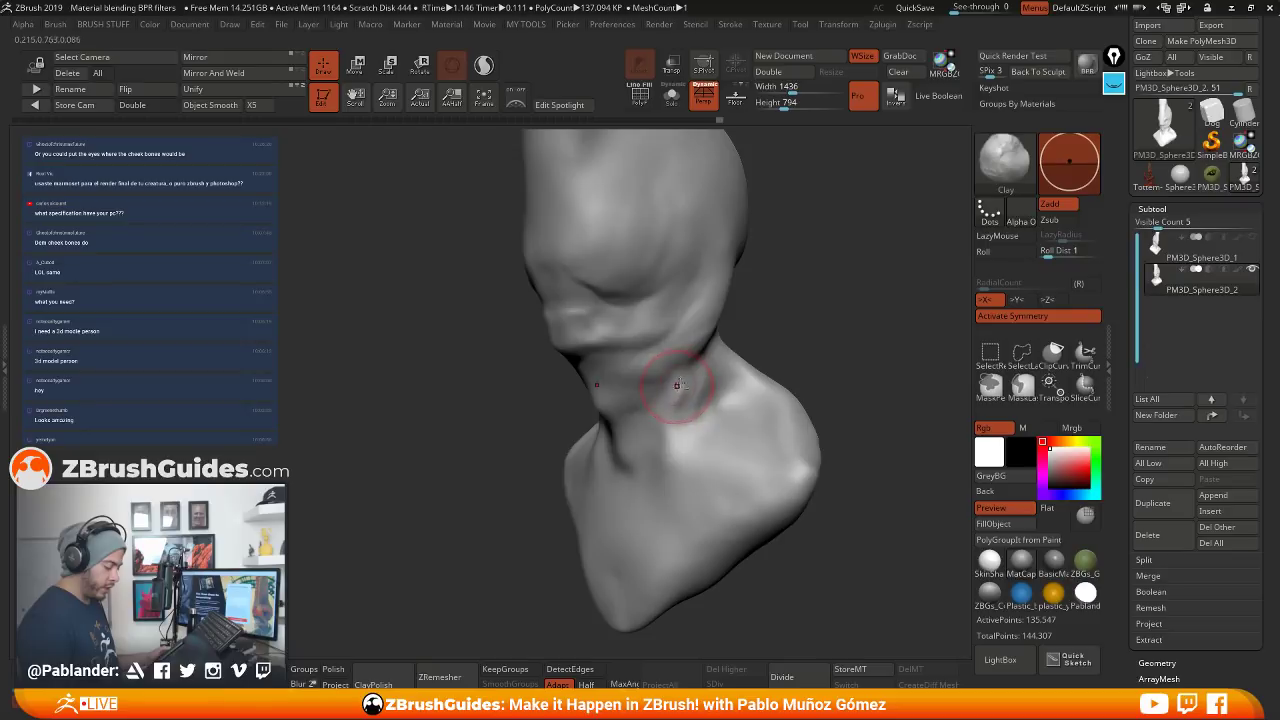
{"action": "left_click_drag", "start_coordinate": [667, 416], "coordinate": [665, 457]}
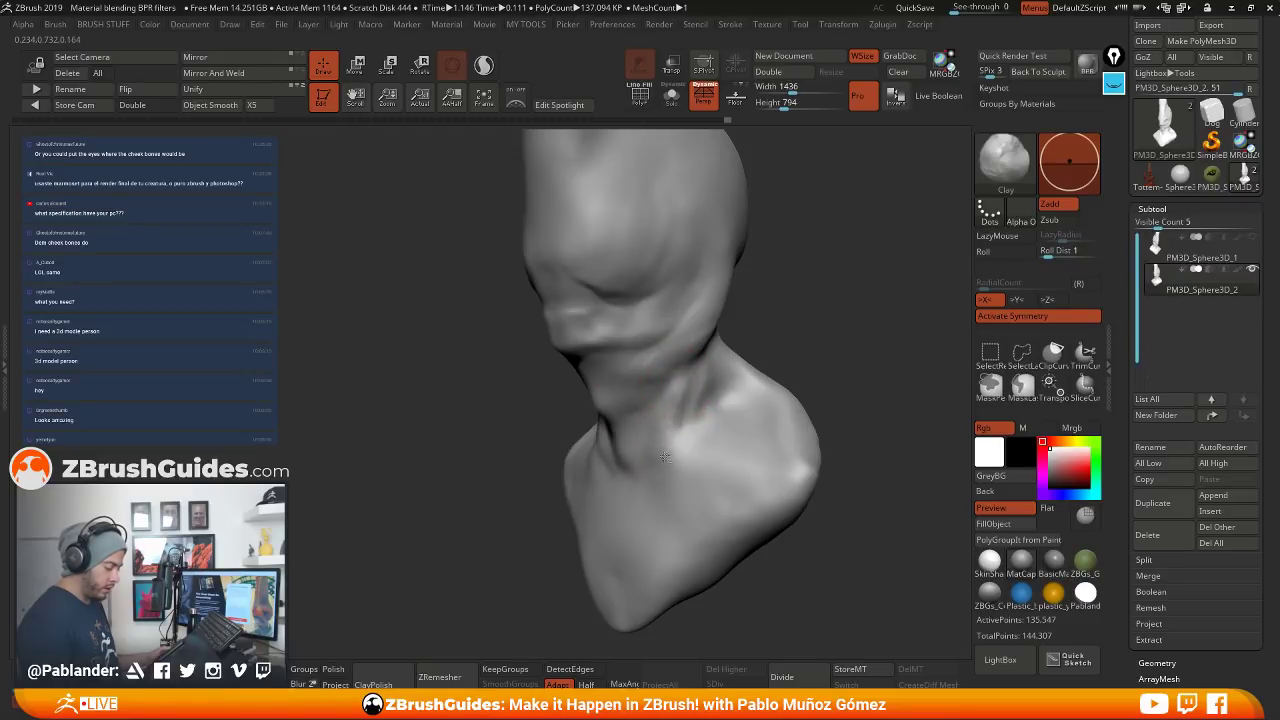
Extend the front neck muscles down to the top of the chest with Clay strokes, smoothing the transition
{"action": "right_click_drag", "start_coordinate": [780, 320], "coordinate": [660, 430]}
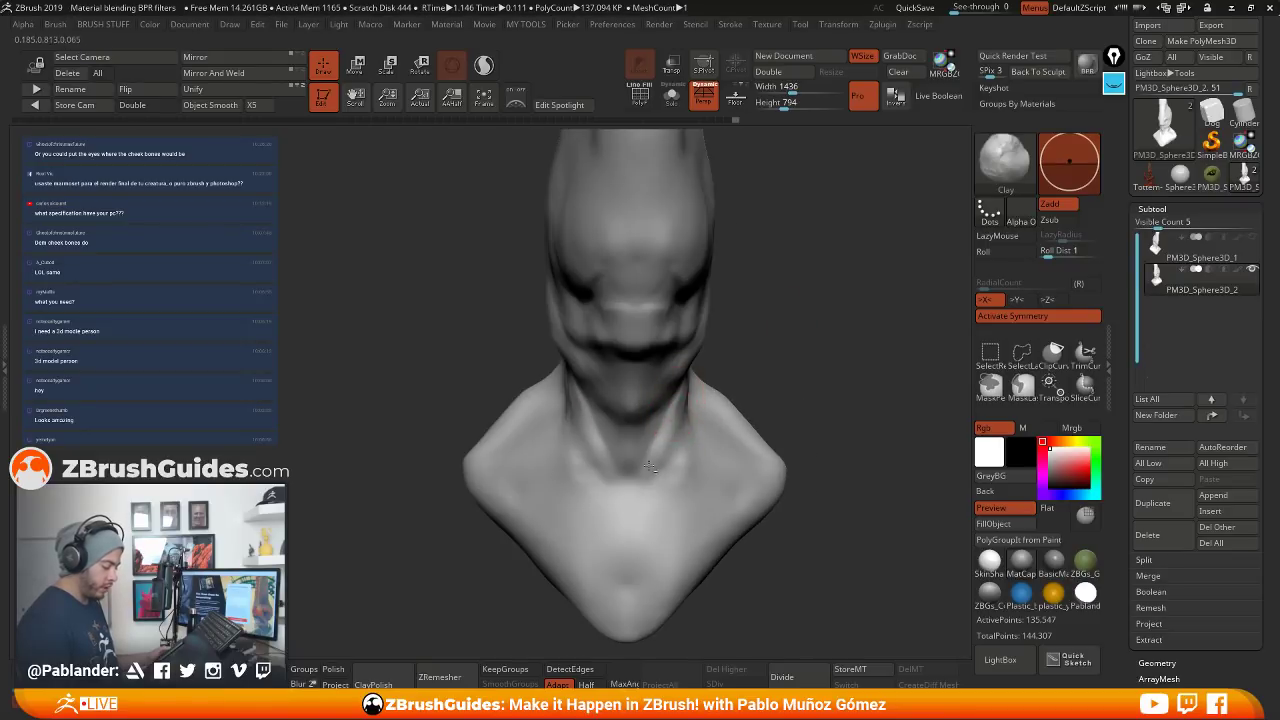
{"action": "left_click_drag", "start_coordinate": [666, 414], "coordinate": [658, 456]}
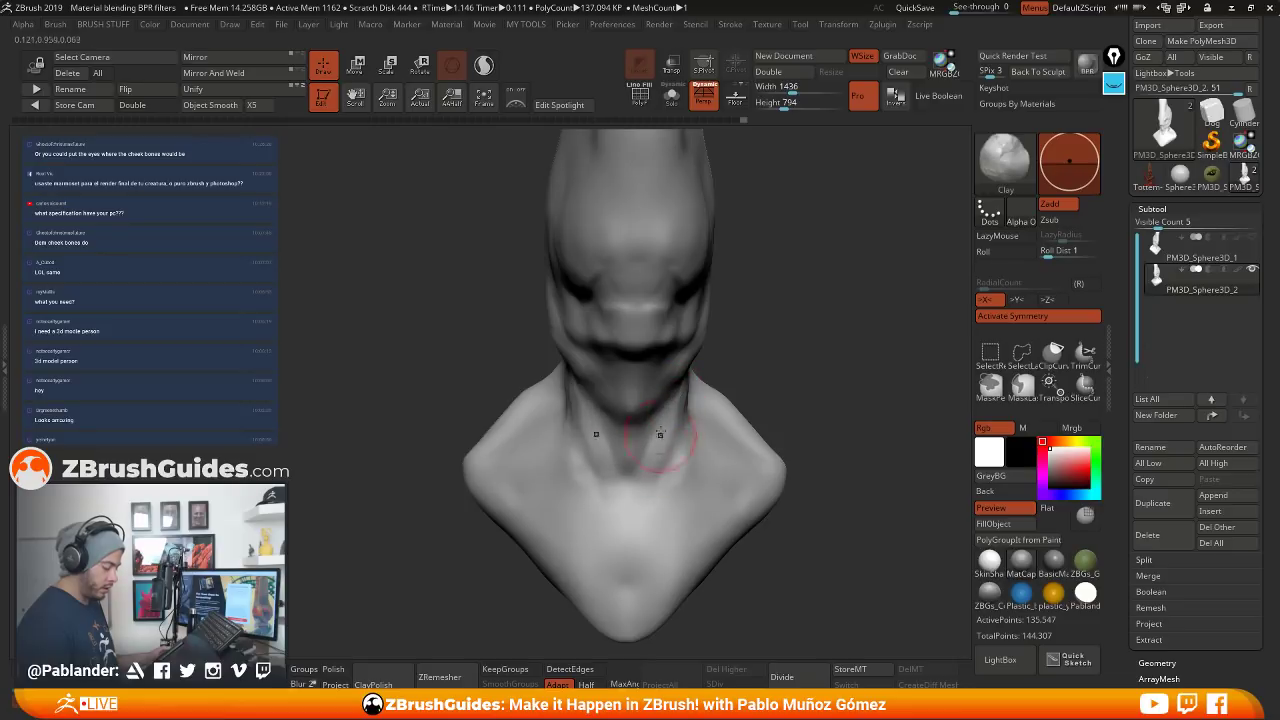
{"action": "left_click_drag", "start_coordinate": [577, 418], "coordinate": [613, 516]}
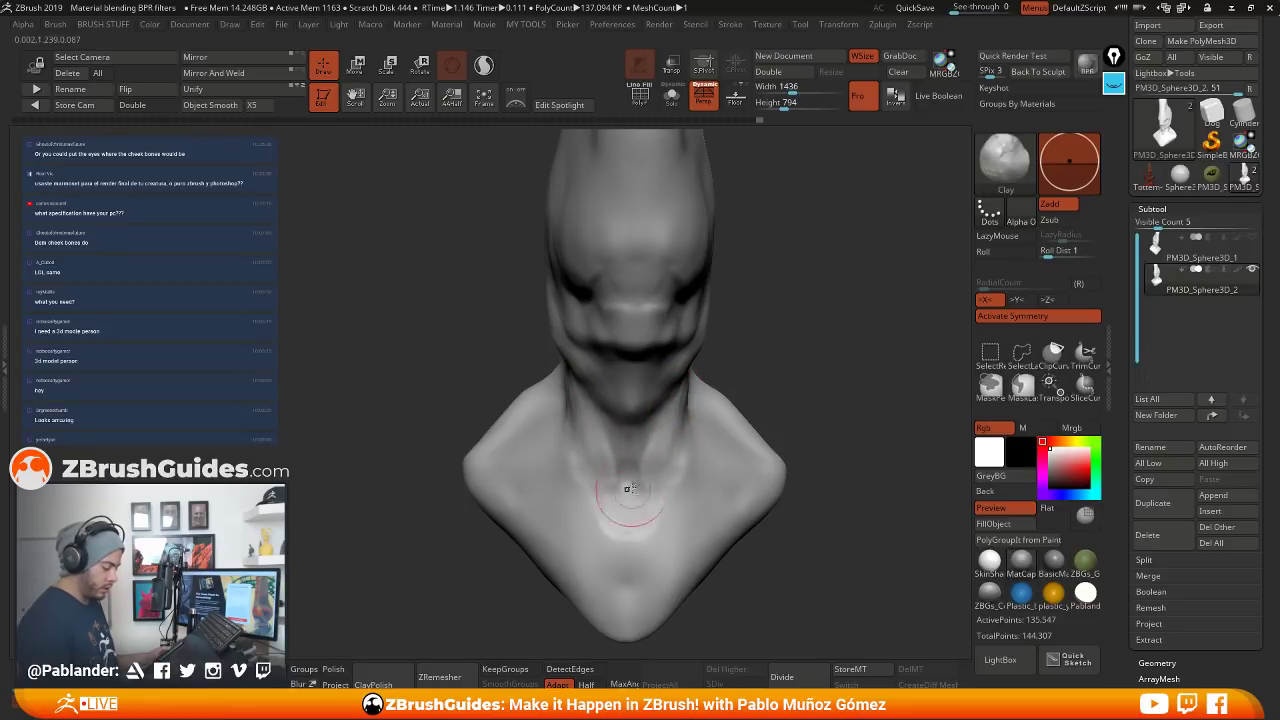
{"action": "left_click_drag", "start_coordinate": [606, 457], "coordinate": [586, 420], "text": "shift"}
{"action": "right_click_drag", "start_coordinate": [552, 436], "coordinate": [638, 482]}
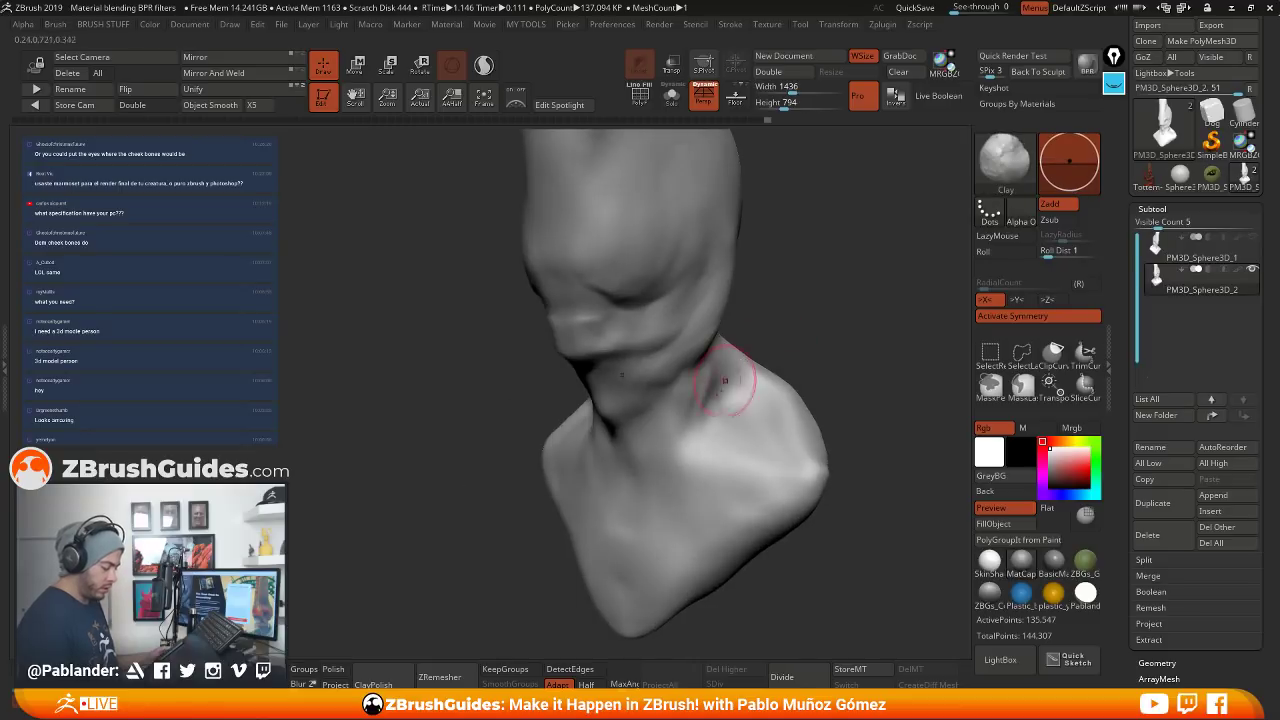
Shape the slope from the side of the neck to the shoulder with the Clay brush, and smooth it
{"action": "right_click_drag", "start_coordinate": [708, 392], "coordinate": [757, 286]}
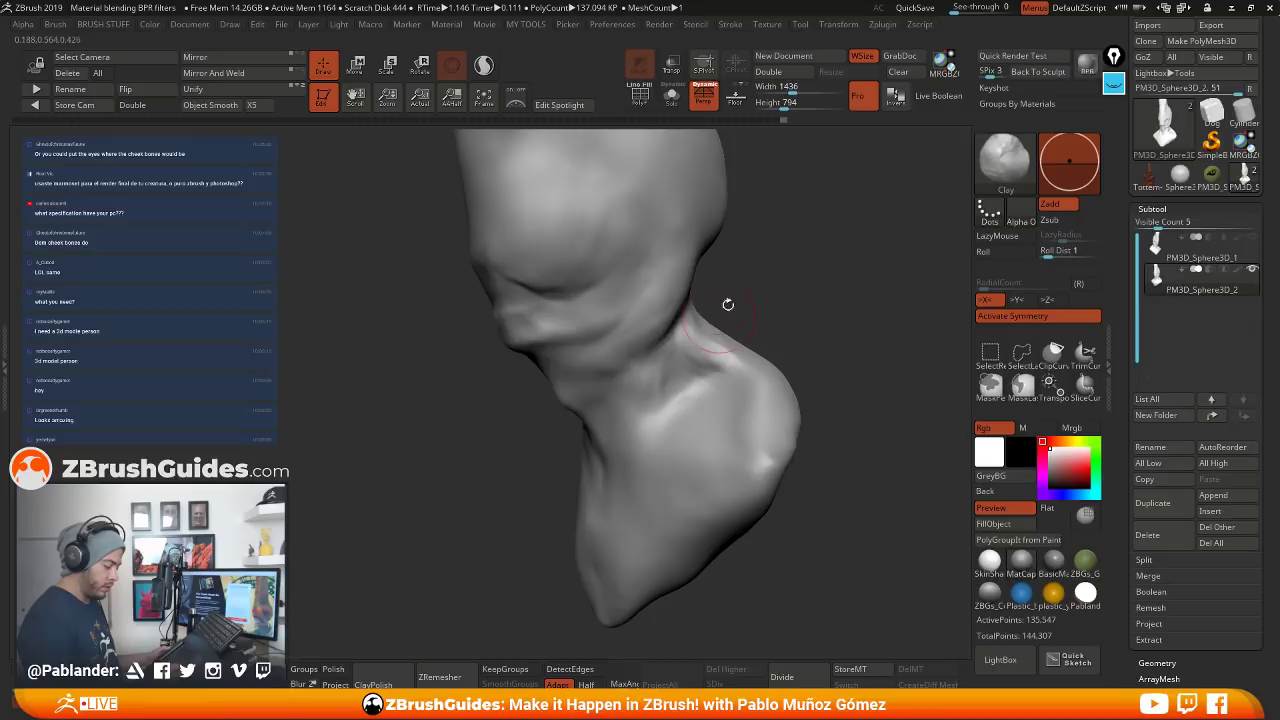
{"action": "right_click_drag", "start_coordinate": [726, 300], "coordinate": [714, 307]}
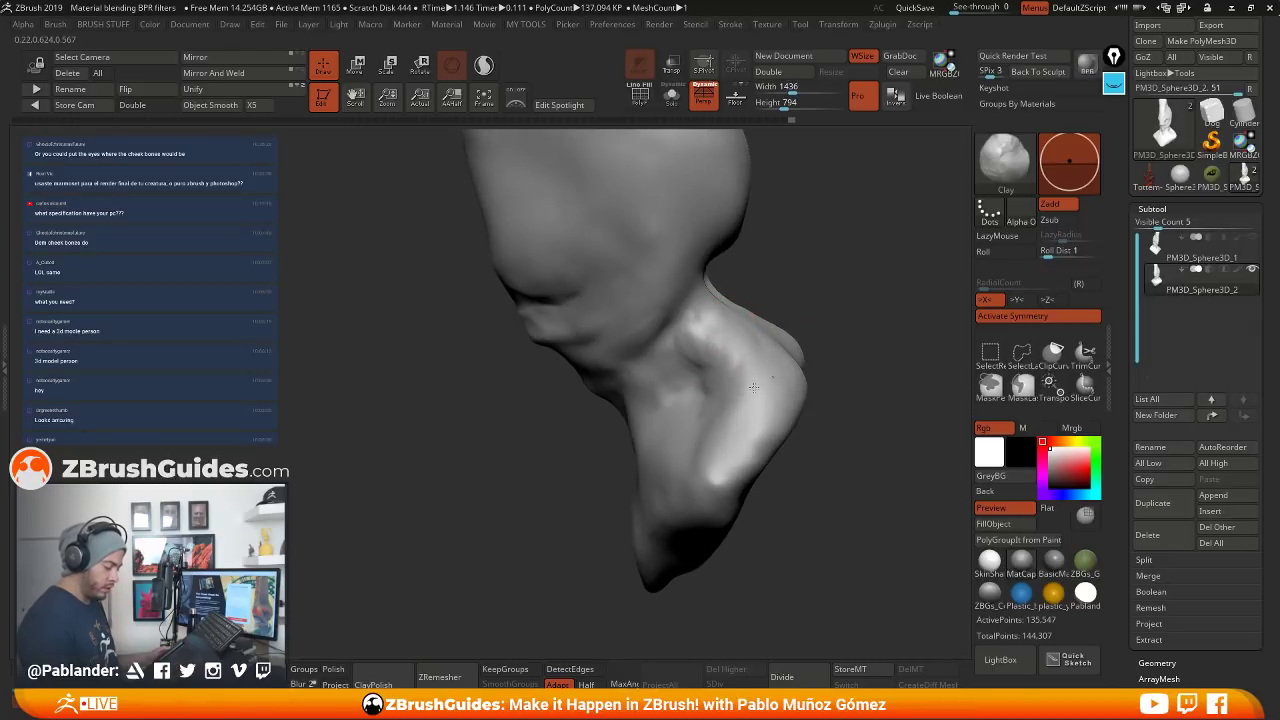
{"action": "right_click_drag", "start_coordinate": [770, 392], "coordinate": [840, 378]}
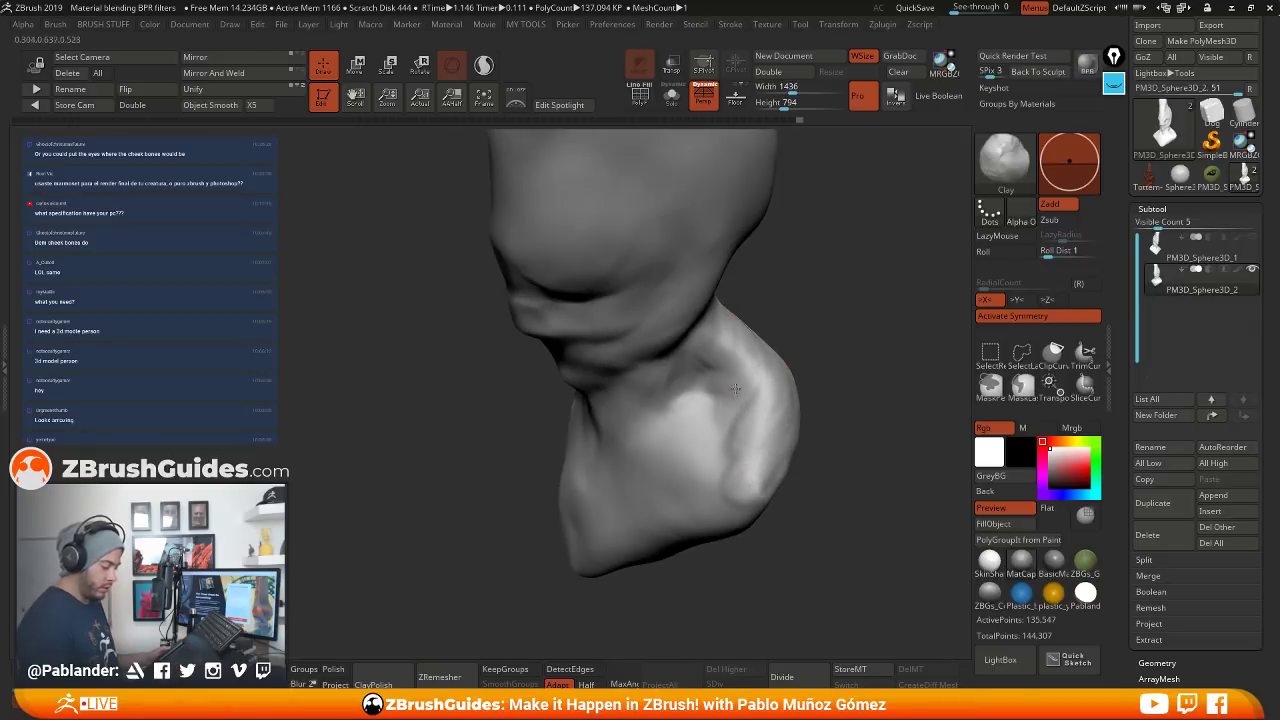
{"action": "key", "text": "shift"}
{"action": "mouse_move", "coordinate": [699, 344]}
{"action": "right_mouse_down"}
{"action": "mouse_move", "coordinate": [720, 346]}
{"action": "mouse_move", "coordinate": [742, 293]}
{"action": "mouse_move", "coordinate": [814, 322]}
{"action": "mouse_move", "coordinate": [746, 316]}
{"action": "mouse_move", "coordinate": [763, 323]}
{"action": "mouse_move", "coordinate": [740, 377]}
{"action": "mouse_move", "coordinate": [840, 430]}
{"action": "mouse_move", "coordinate": [807, 360]}
{"action": "right_mouse_up"}
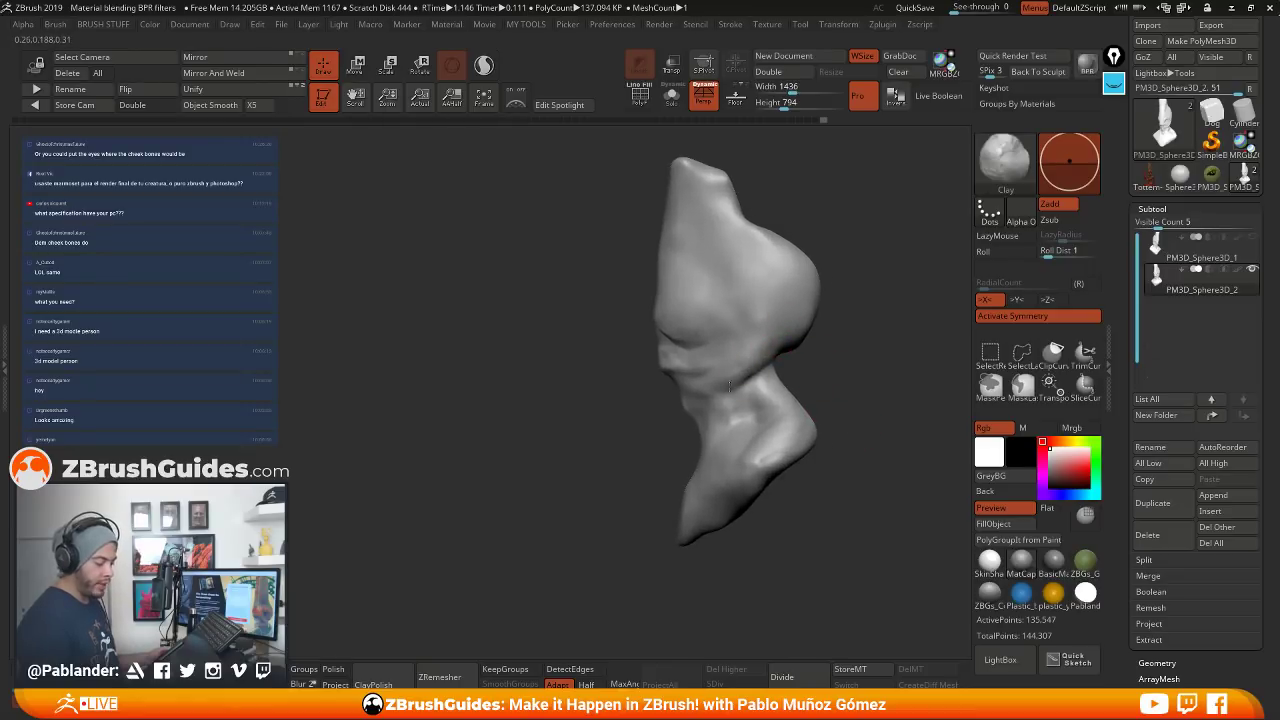
Define the ridge running from the crest down to the forehead with the Clay brush, and smooth its front face
{"action": "mouse_move", "coordinate": [766, 322]}
{"action": "right_mouse_down"}
{"action": "mouse_move", "coordinate": [768, 380]}
{"action": "mouse_move", "coordinate": [780, 362]}
{"action": "mouse_move", "coordinate": [797, 366]}
{"action": "mouse_move", "coordinate": [765, 358]}
{"action": "mouse_move", "coordinate": [831, 291]}
{"action": "mouse_move", "coordinate": [774, 357]}
{"action": "mouse_move", "coordinate": [680, 353]}
{"action": "mouse_move", "coordinate": [763, 349]}
{"action": "mouse_move", "coordinate": [911, 289]}
{"action": "mouse_move", "coordinate": [659, 372]}
{"action": "mouse_move", "coordinate": [723, 314]}
{"action": "mouse_move", "coordinate": [620, 332]}
{"action": "mouse_move", "coordinate": [726, 374]}
{"action": "mouse_move", "coordinate": [667, 432]}
{"action": "mouse_move", "coordinate": [818, 393]}
{"action": "mouse_move", "coordinate": [786, 346]}
{"action": "mouse_move", "coordinate": [690, 358]}
{"action": "right_mouse_up"}
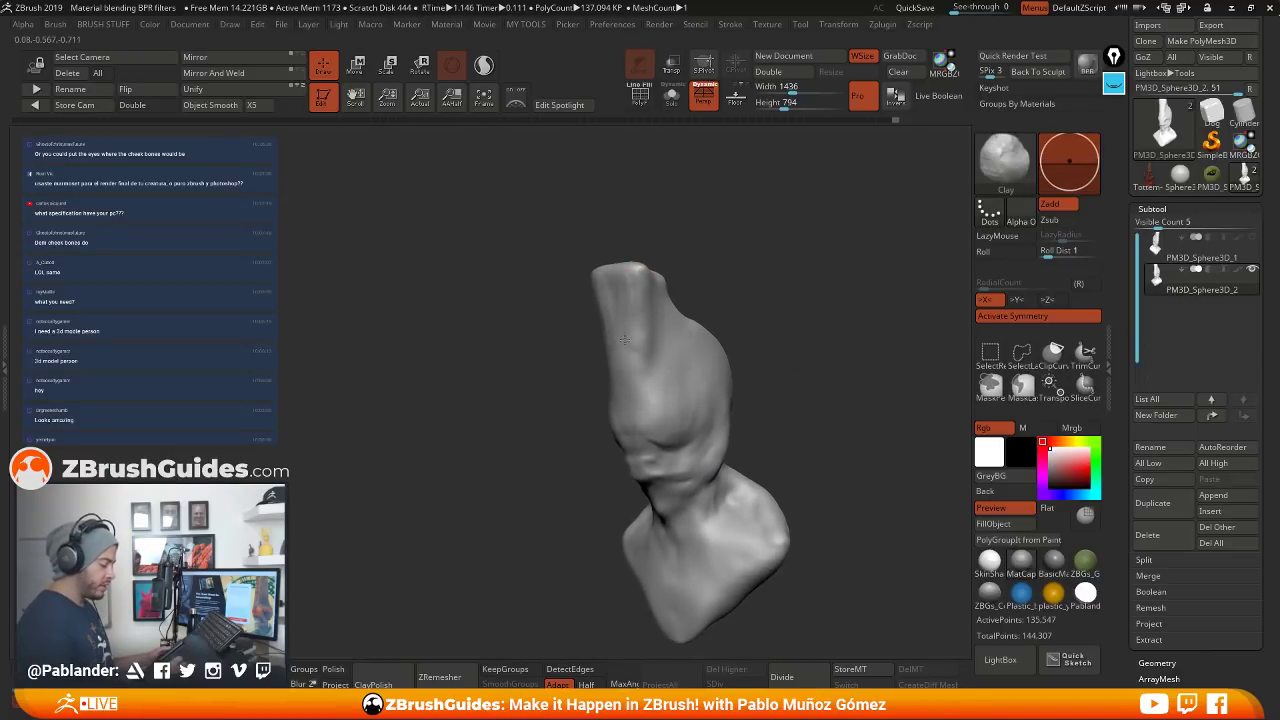
{"action": "mouse_move", "coordinate": [727, 284]}
{"action": "right_mouse_down"}
{"action": "mouse_move", "coordinate": [688, 298]}
{"action": "mouse_move", "coordinate": [743, 271]}
{"action": "mouse_move", "coordinate": [682, 282]}
{"action": "right_mouse_up"}
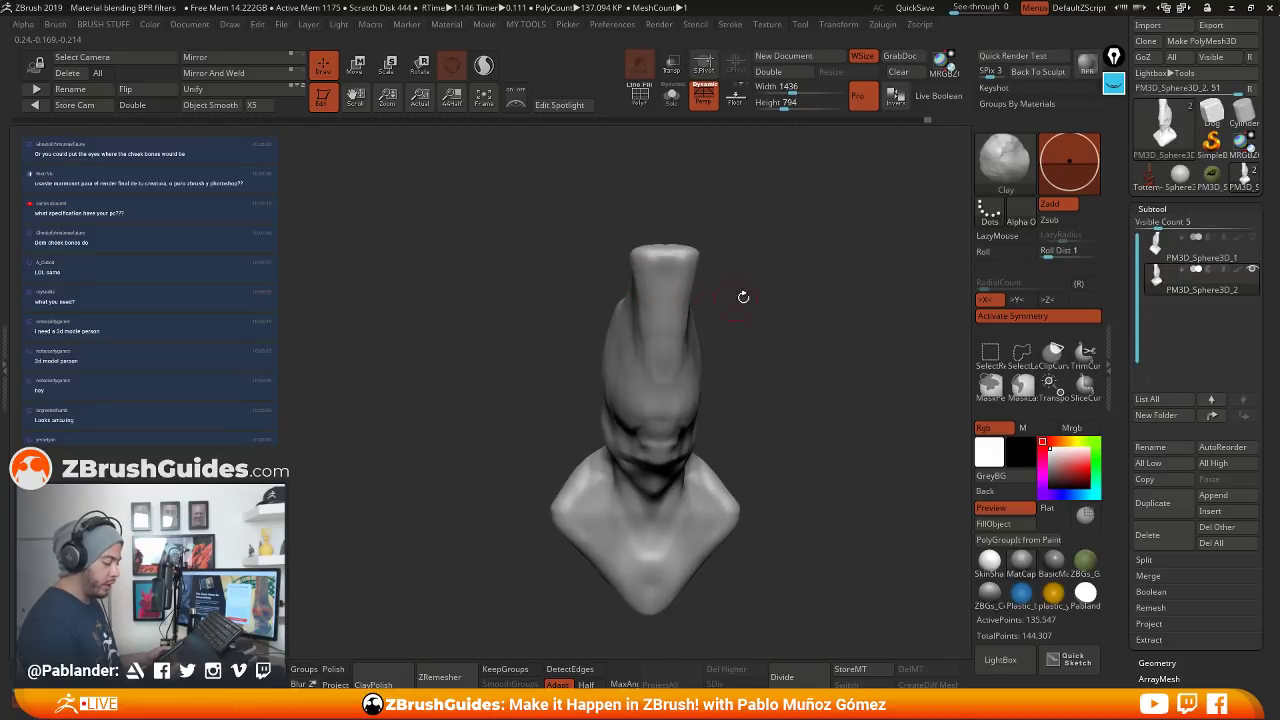
{"action": "mouse_move", "coordinate": [743, 297]}
{"action": "right_mouse_down"}
{"action": "mouse_move", "coordinate": [651, 309]}
{"action": "mouse_move", "coordinate": [772, 319]}
{"action": "right_mouse_up"}
{"action": "right_click_drag", "start_coordinate": [694, 250], "coordinate": [701, 246]}
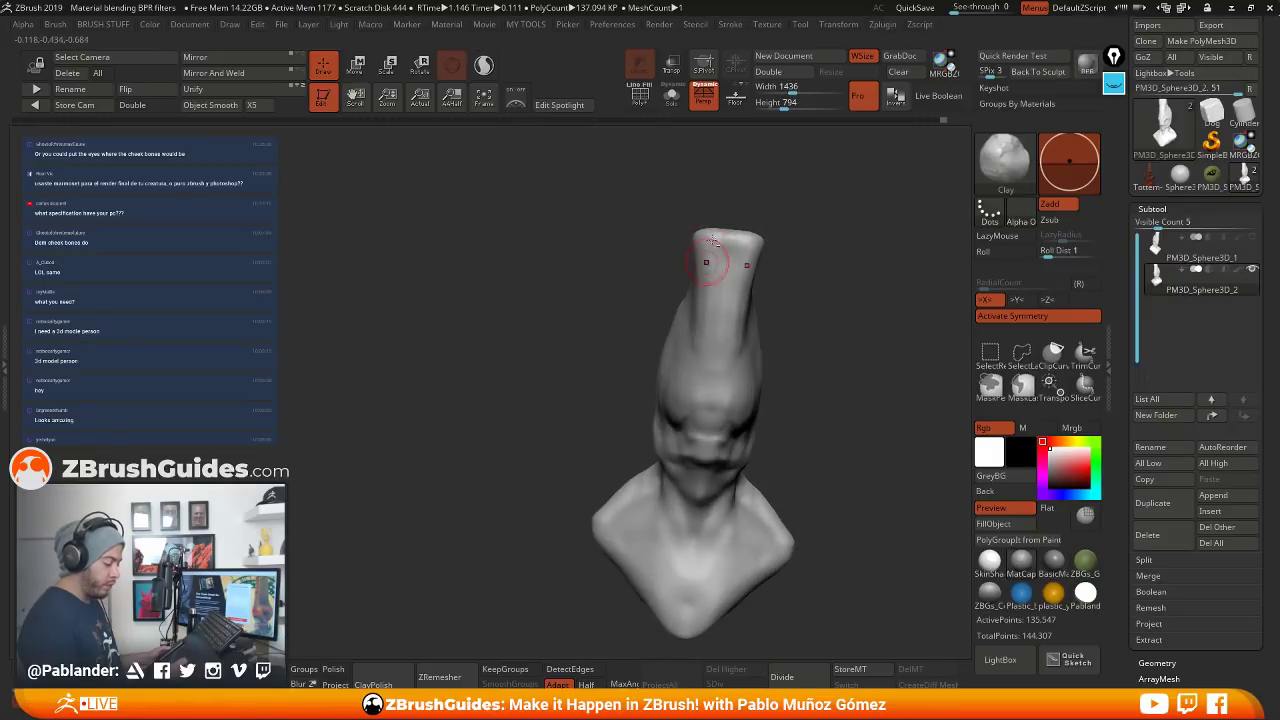
{"action": "key", "text": "shift"}
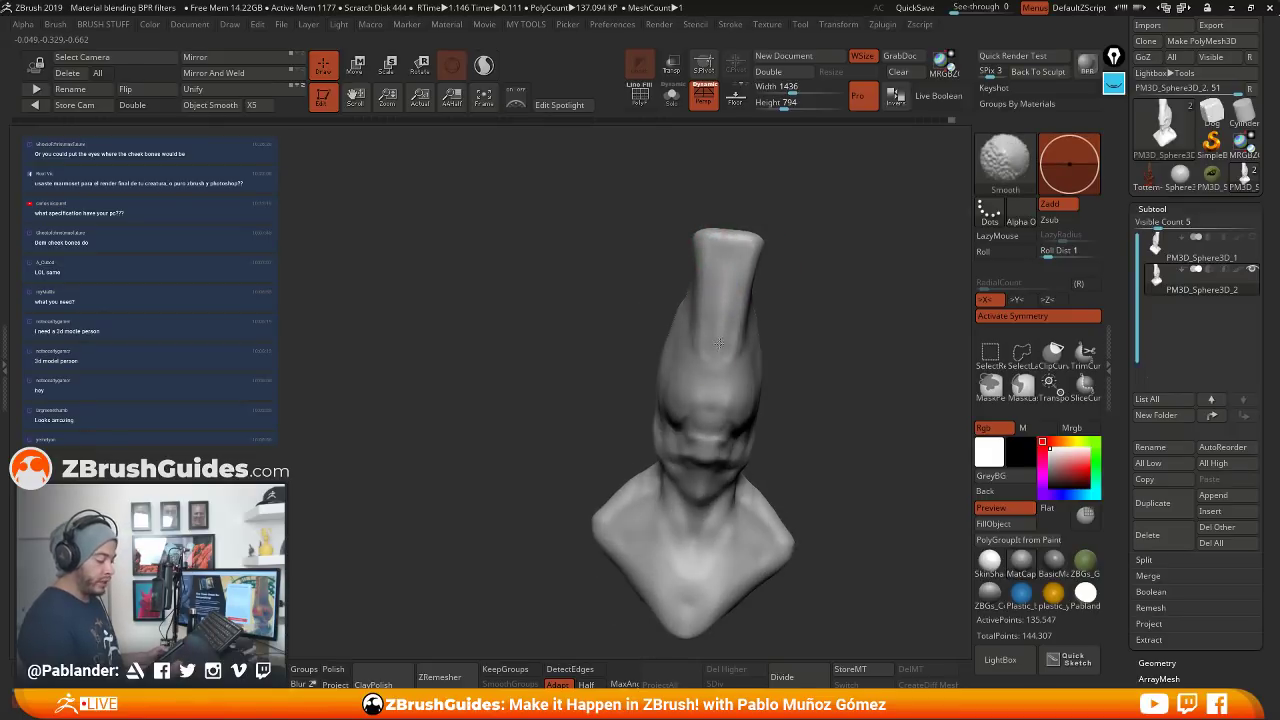
{"action": "mouse_move", "coordinate": [808, 323]}
{"action": "right_mouse_down"}
{"action": "mouse_move", "coordinate": [739, 321]}
{"action": "mouse_move", "coordinate": [857, 300]}
{"action": "mouse_move", "coordinate": [766, 251]}
{"action": "right_mouse_up"}
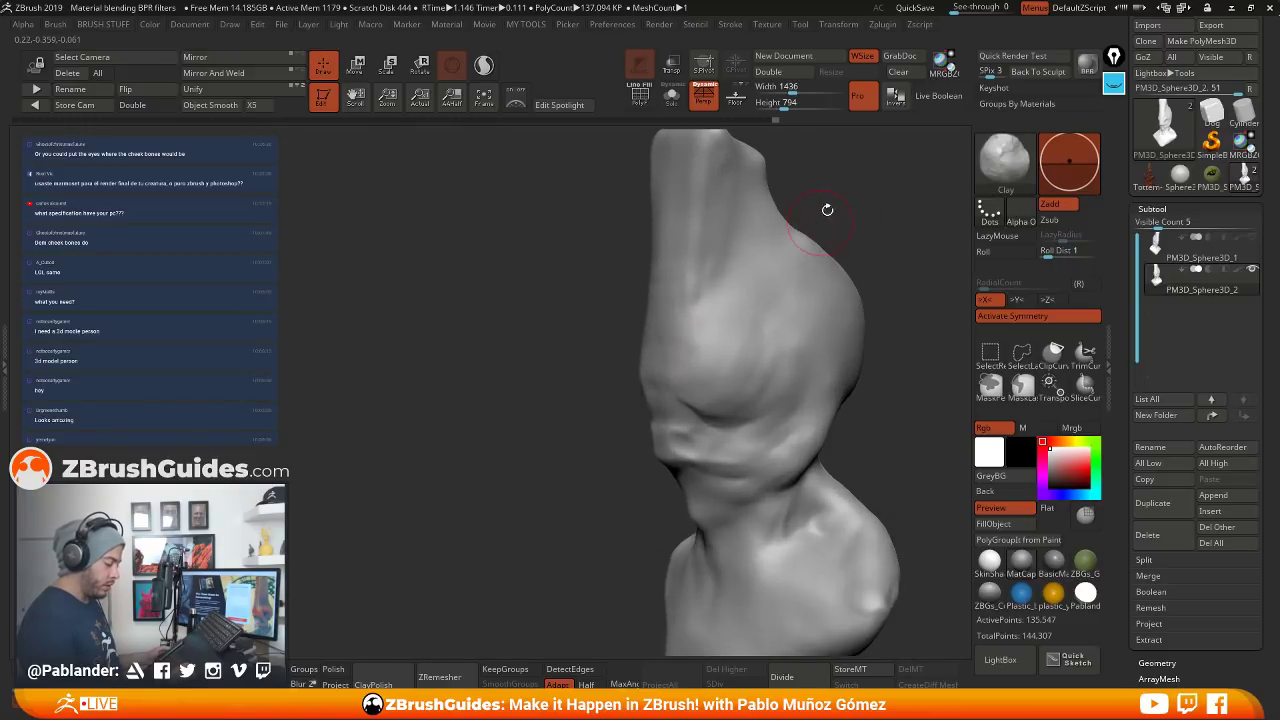
Shape the side and flat top of the head crest with Clay strokes, smoothing the tip and its transition into the skull
{"action": "mouse_move", "coordinate": [827, 209]}
{"action": "right_mouse_down"}
{"action": "mouse_move", "coordinate": [811, 237]}
{"action": "mouse_move", "coordinate": [651, 229]}
{"action": "right_mouse_up"}
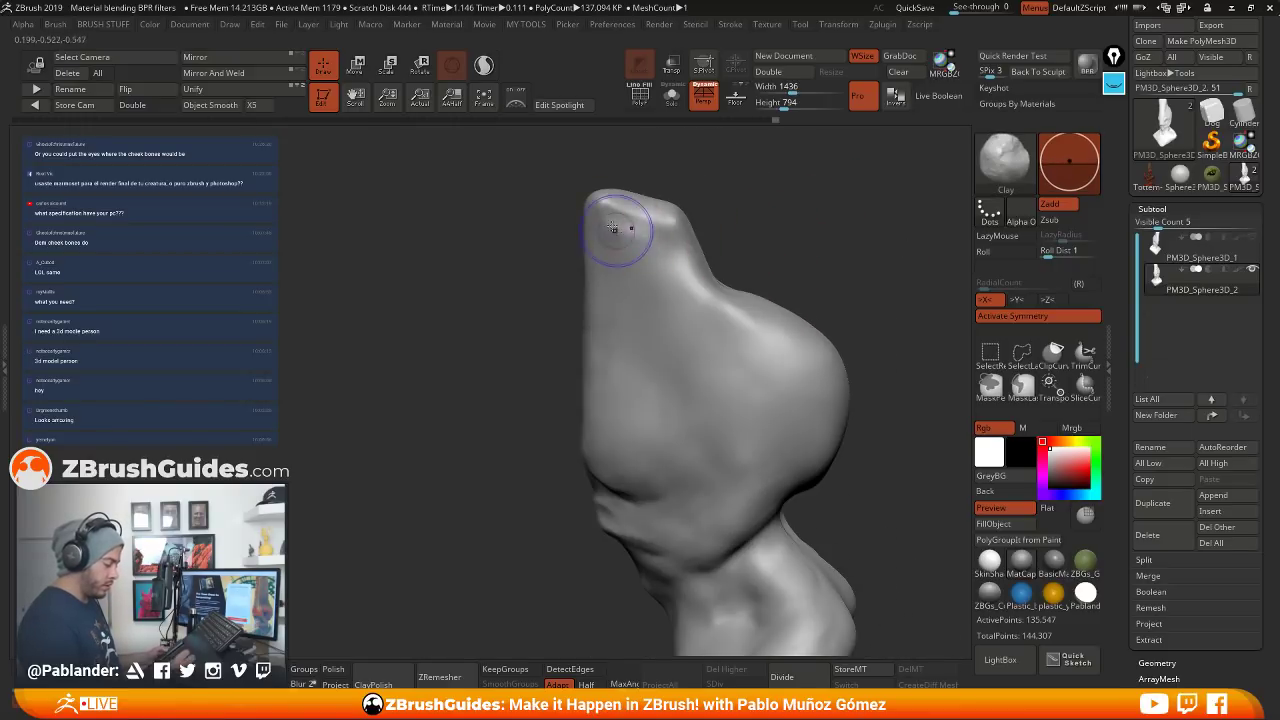
{"action": "left_click_drag", "start_coordinate": [613, 228], "coordinate": [630, 245]}
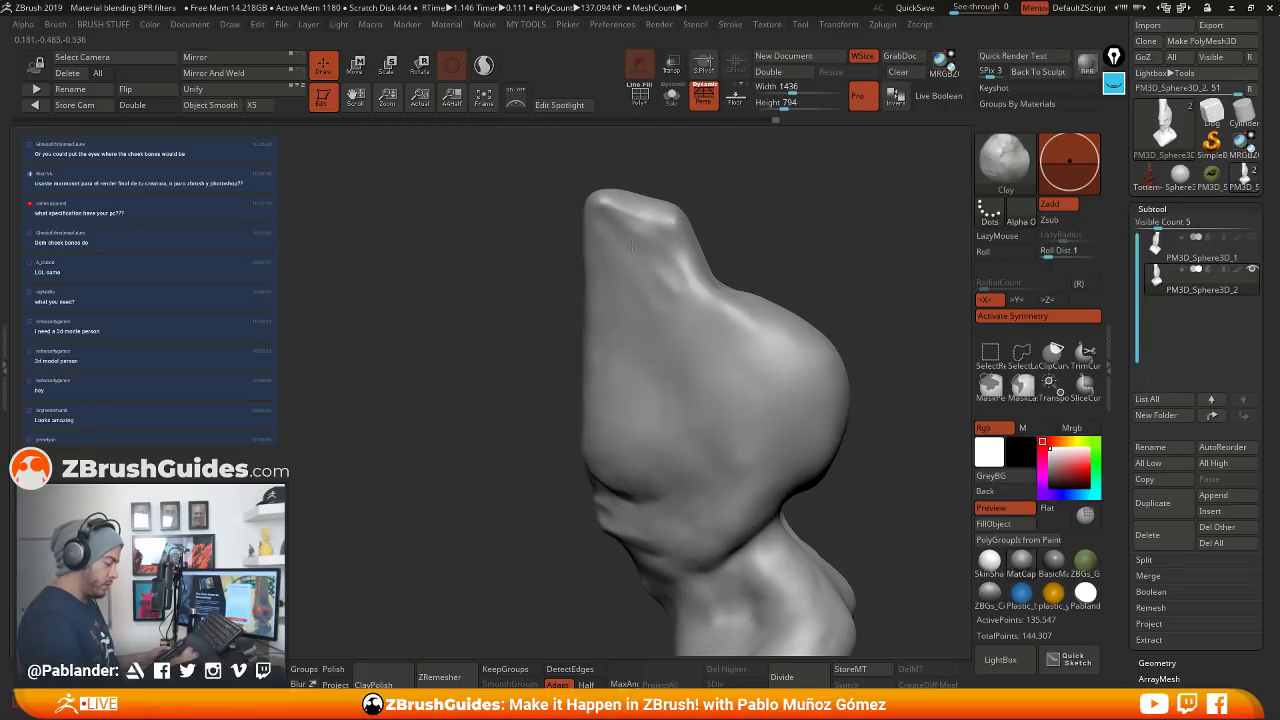
{"action": "key", "text": "shift"}
{"action": "mouse_move", "coordinate": [647, 383]}
{"action": "right_mouse_down"}
{"action": "mouse_move", "coordinate": [820, 246]}
{"action": "mouse_move", "coordinate": [560, 275]}
{"action": "right_mouse_up"}
{"action": "mouse_move", "coordinate": [582, 289]}
{"action": "left_mouse_down"}
{"action": "mouse_move", "coordinate": [622, 244]}
{"action": "mouse_move", "coordinate": [613, 251]}
{"action": "left_mouse_up"}
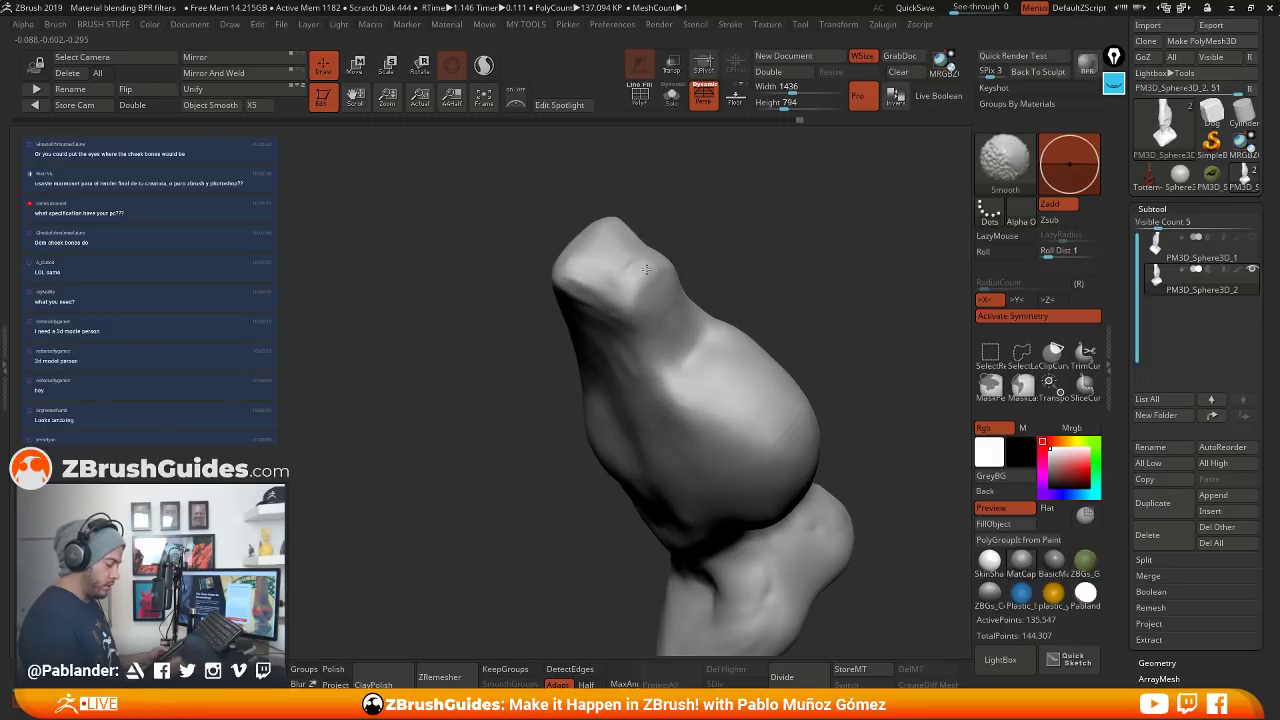
{"action": "mouse_move", "coordinate": [653, 326]}
{"action": "right_mouse_down"}
{"action": "mouse_move", "coordinate": [690, 330]}
{"action": "mouse_move", "coordinate": [651, 337]}
{"action": "right_mouse_up"}
{"action": "right_click_drag", "start_coordinate": [659, 283], "coordinate": [717, 266]}
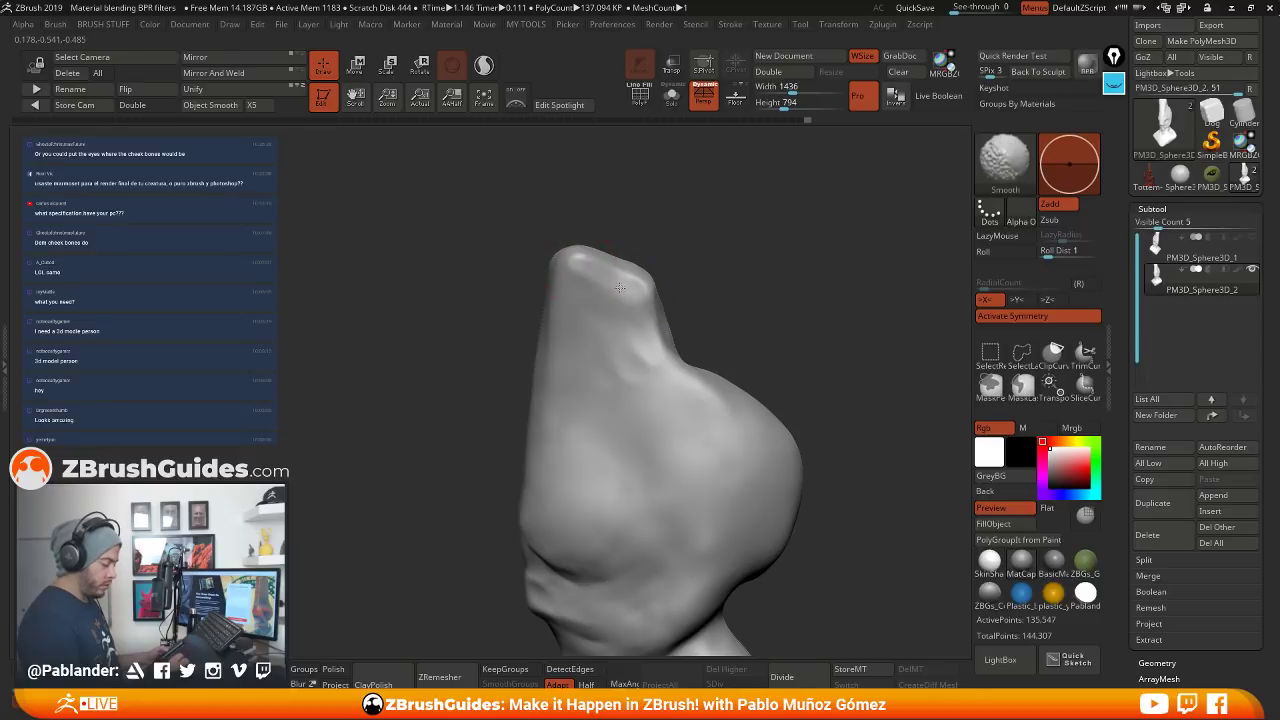
{"action": "mouse_move", "coordinate": [637, 297]}
{"action": "right_mouse_down"}
{"action": "mouse_move", "coordinate": [817, 369]}
{"action": "mouse_move", "coordinate": [774, 274]}
{"action": "mouse_move", "coordinate": [685, 275]}
{"action": "mouse_move", "coordinate": [785, 308]}
{"action": "mouse_move", "coordinate": [814, 306]}
{"action": "mouse_move", "coordinate": [802, 280]}
{"action": "mouse_move", "coordinate": [877, 357]}
{"action": "mouse_move", "coordinate": [900, 345]}
{"action": "mouse_move", "coordinate": [780, 424]}
{"action": "mouse_move", "coordinate": [787, 345]}
{"action": "mouse_move", "coordinate": [780, 363]}
{"action": "mouse_move", "coordinate": [694, 371]}
{"action": "right_mouse_up"}
{"action": "right_click", "coordinate": [813, 263]}
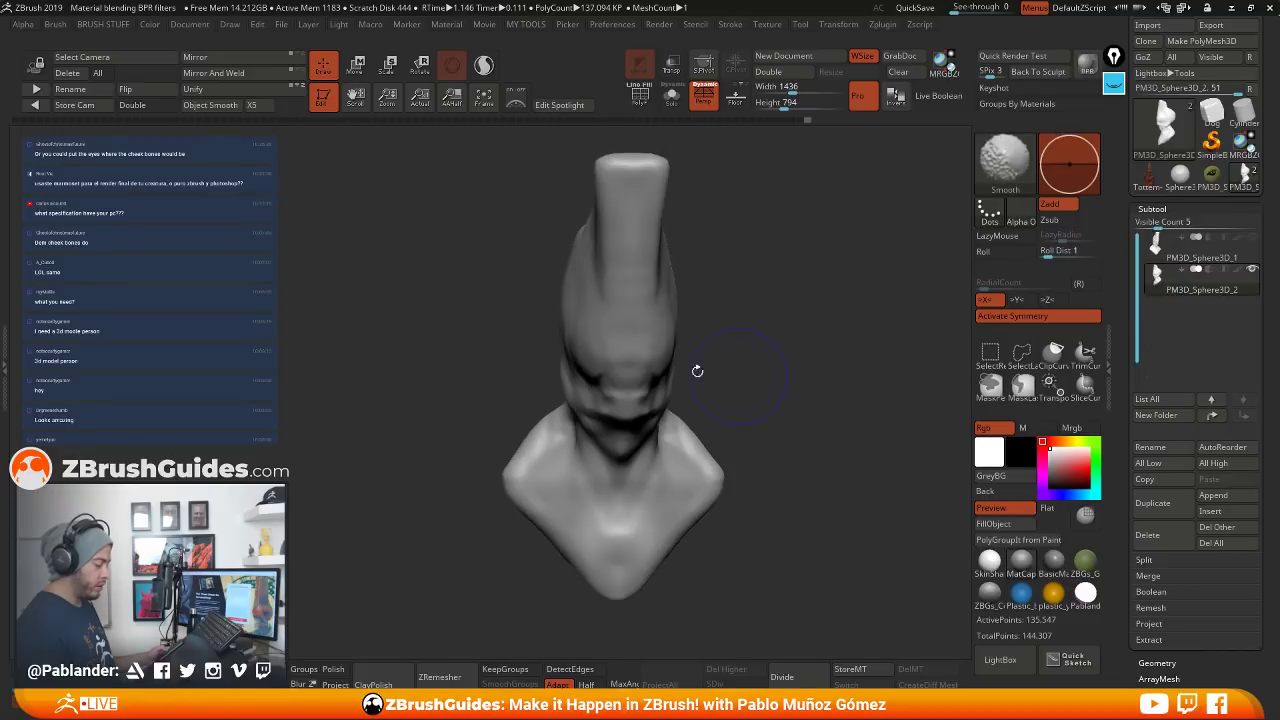
Turn off perspective and check the bust's proportions from the side and the front
{"action": "left_click", "coordinate": [704, 95]}
{"action": "key", "text": "w"}
{"action": "mouse_move", "coordinate": [690, 255]}
{"action": "left_mouse_down"}
{"action": "mouse_move", "coordinate": [697, 315]}
{"action": "mouse_move", "coordinate": [690, 290]}
{"action": "left_mouse_up"}
{"action": "key", "text": "q"}
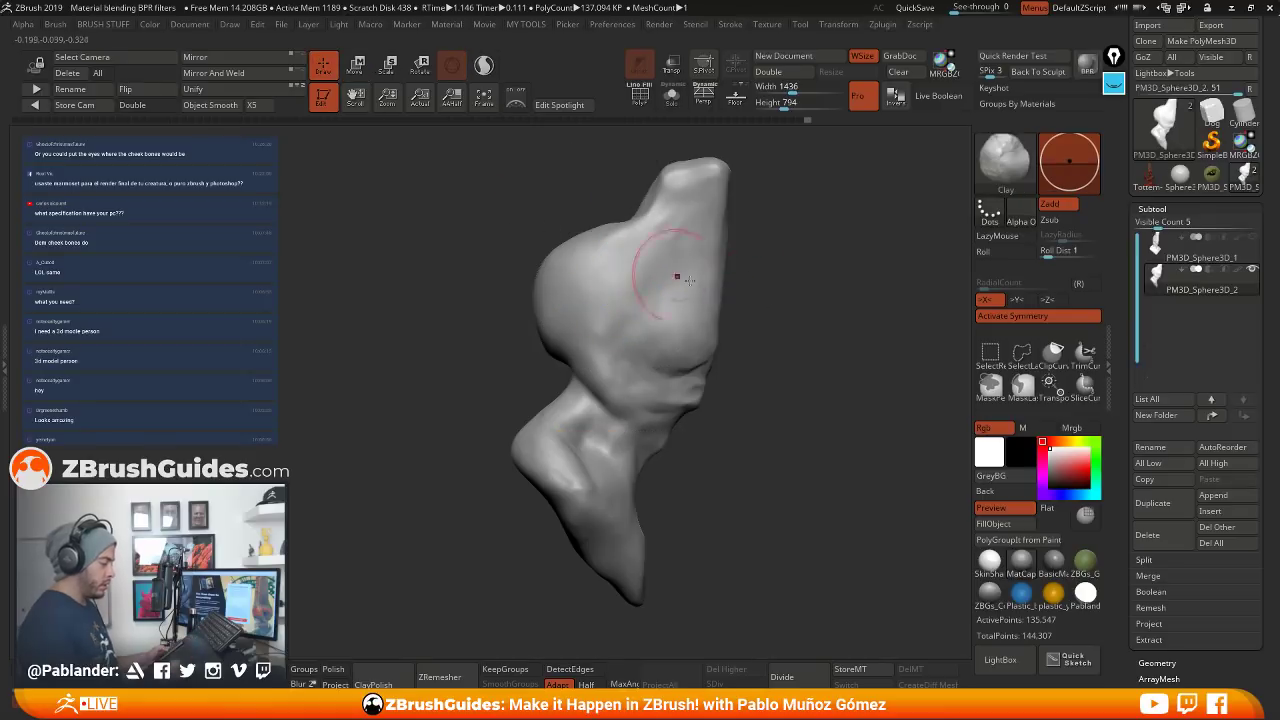
{"action": "right_click_drag", "start_coordinate": [677, 277], "coordinate": [760, 354], "text": "shift"}
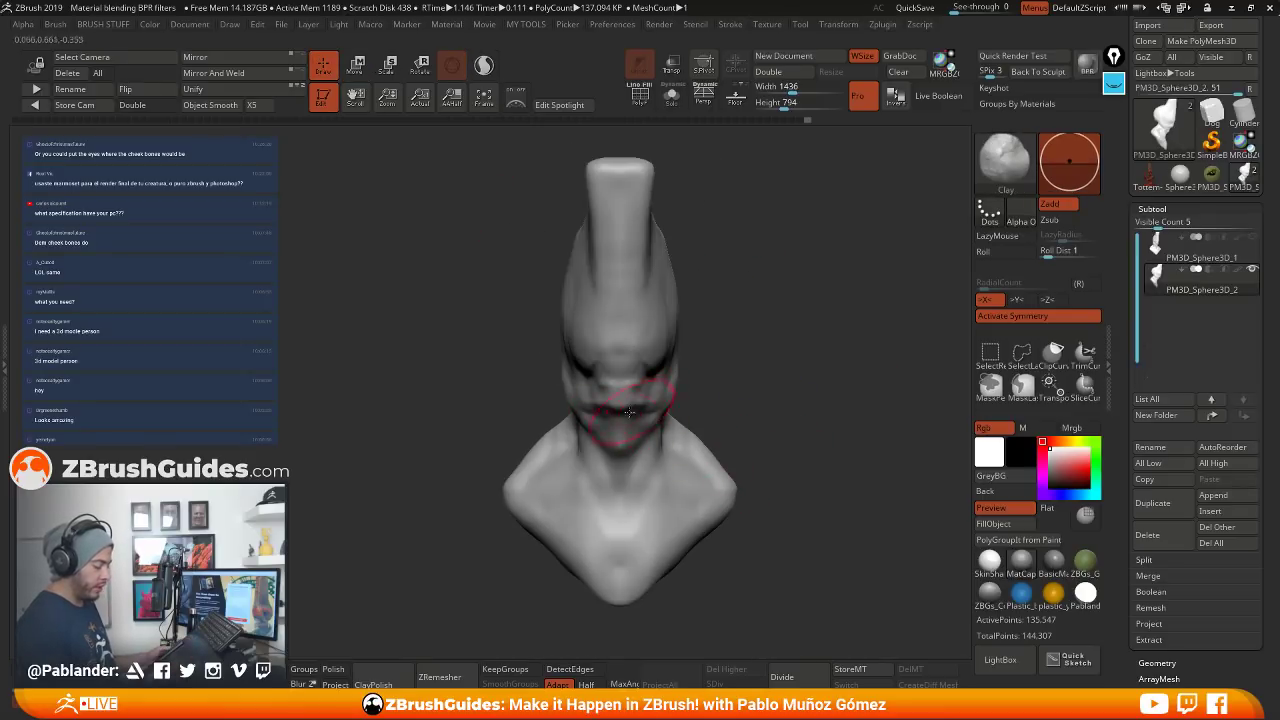
{"action": "mouse_move", "coordinate": [657, 414]}
{"action": "right_mouse_down"}
{"action": "mouse_move", "coordinate": [797, 411]}
{"action": "mouse_move", "coordinate": [703, 428]}
{"action": "right_mouse_up"}
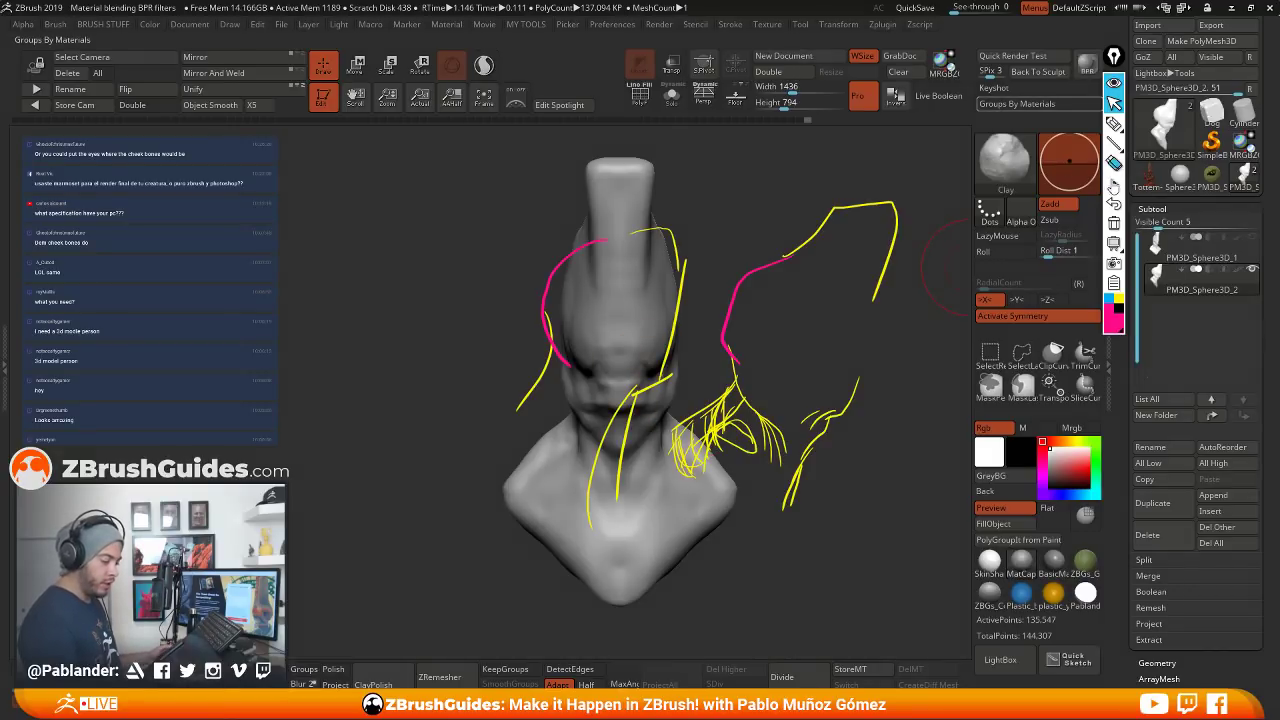
Clear the old overlay annotations, sketch yellow eyes, nostrils and a mouth line over the face, and erase those marks
{"action": "left_click", "coordinate": [1114, 223]}
{"action": "left_click", "coordinate": [1114, 124]}
{"action": "left_click", "coordinate": [1119, 299]}
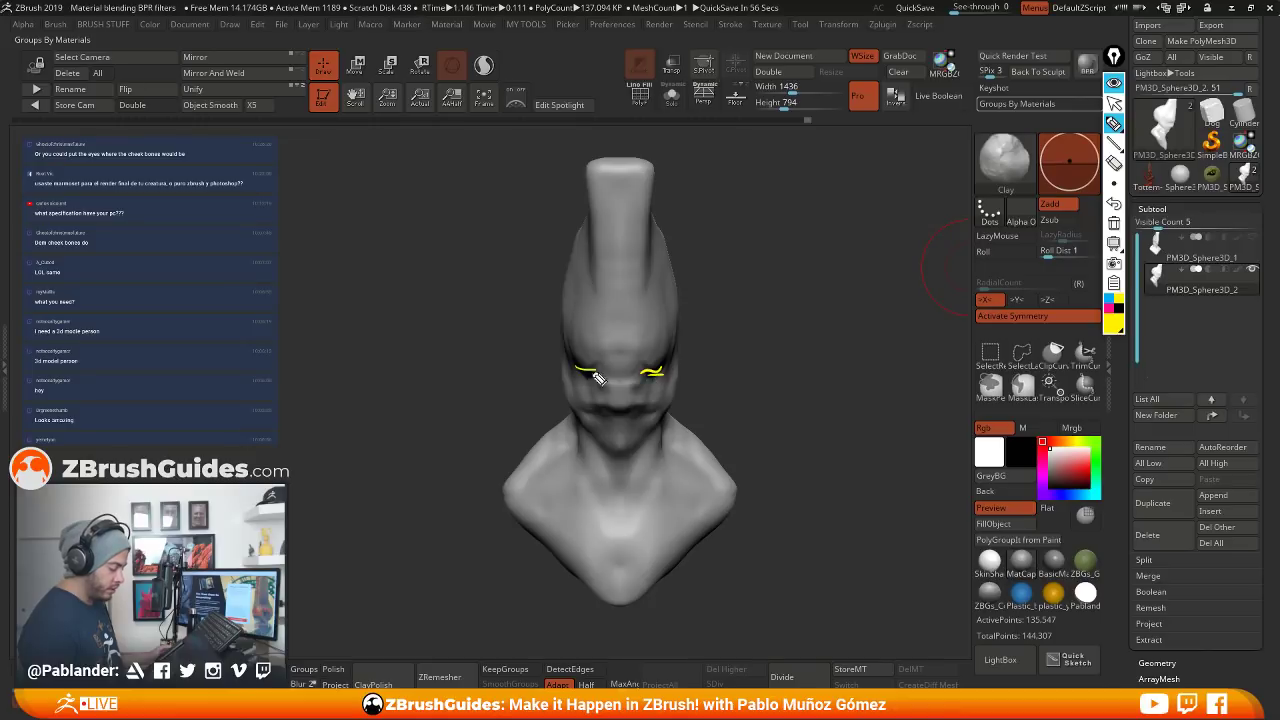
{"action": "left_click_drag", "start_coordinate": [584, 411], "coordinate": [636, 413]}
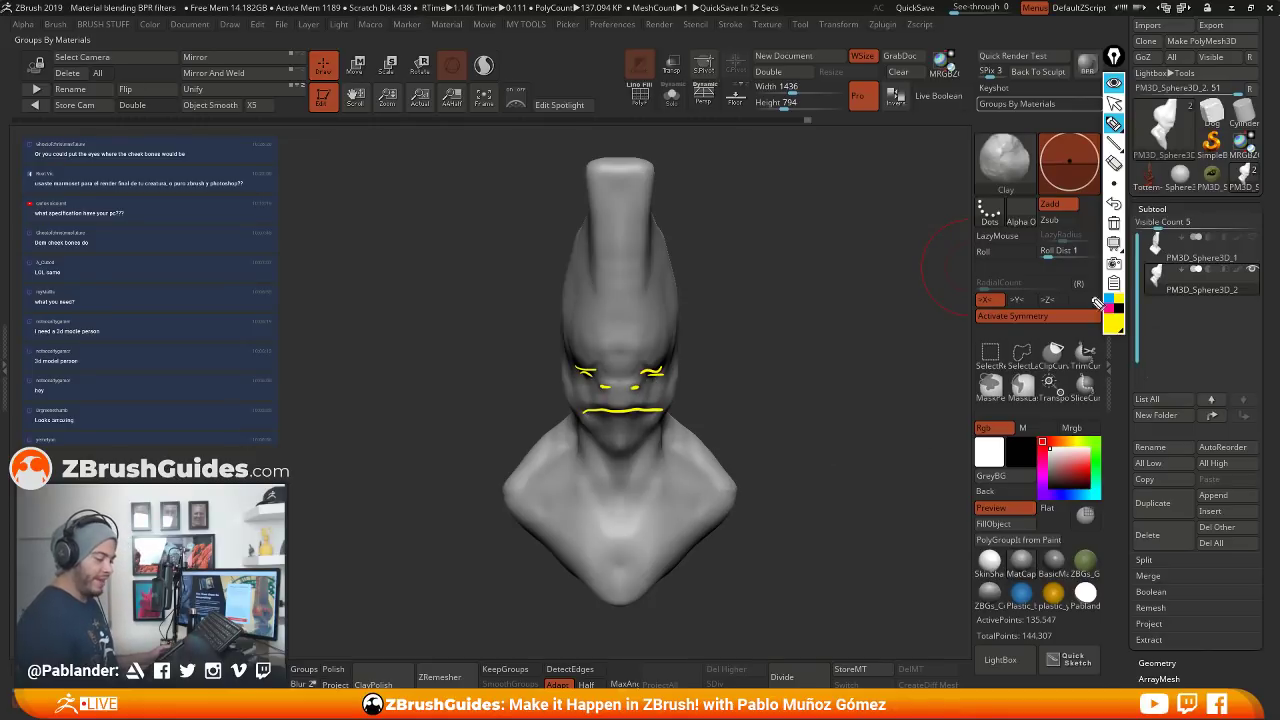
{"action": "left_click", "coordinate": [1114, 162]}
{"action": "left_click", "coordinate": [1114, 223]}
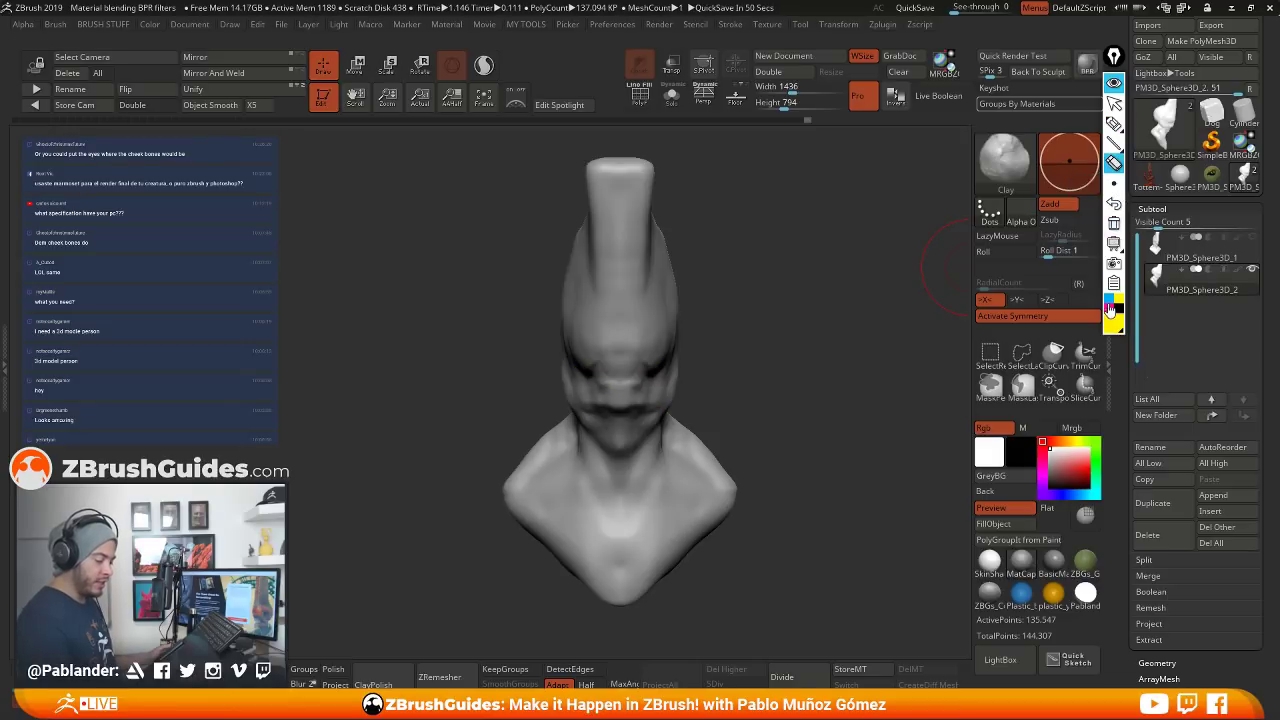
Annotate the upper face in blue, outlining the cheek sides, the line under the brows, the nose area and the mouth line
{"action": "left_click", "coordinate": [1112, 312]}
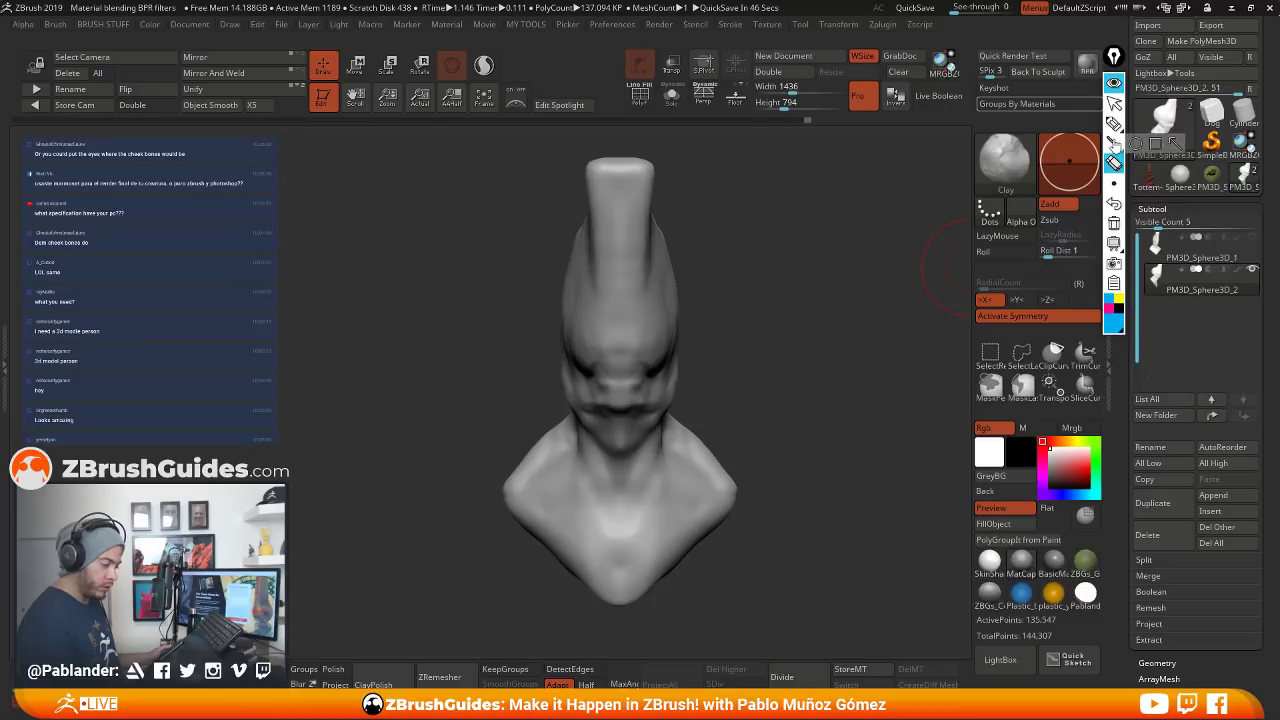
{"action": "left_click", "coordinate": [1114, 124]}
{"action": "left_click_drag", "start_coordinate": [679, 344], "coordinate": [657, 404]}
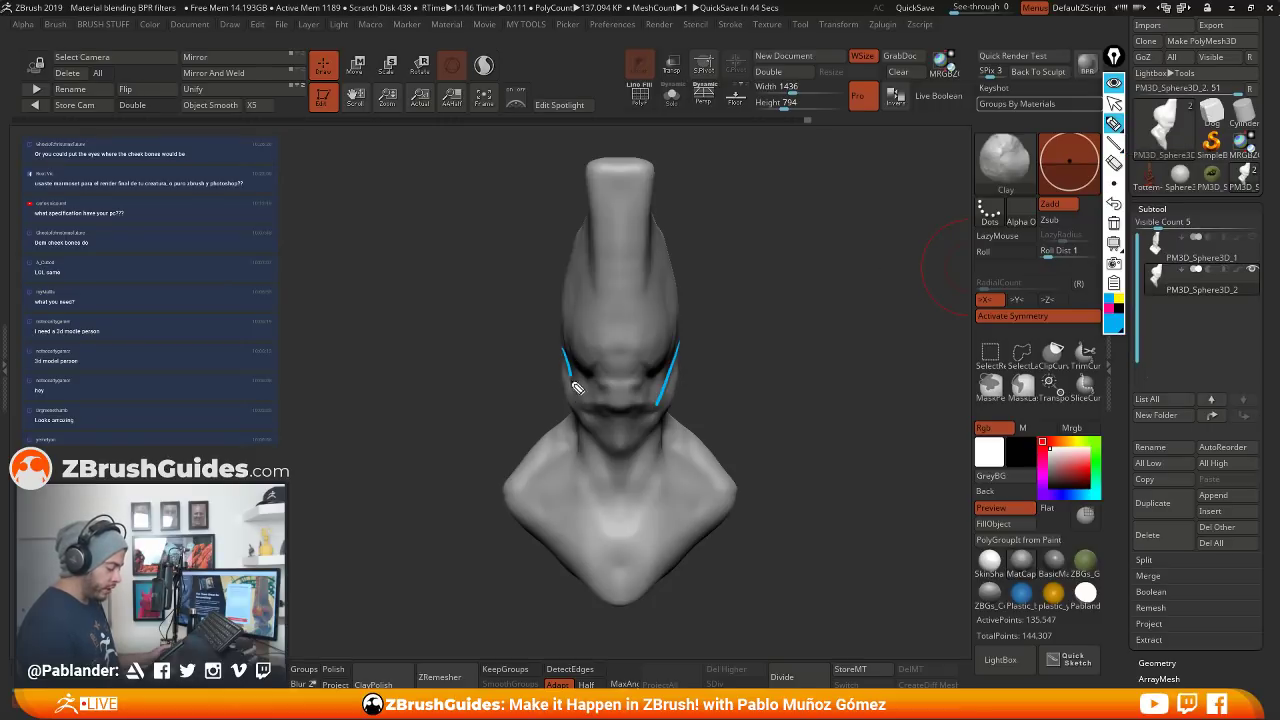
{"action": "left_click_drag", "start_coordinate": [577, 405], "coordinate": [632, 412]}
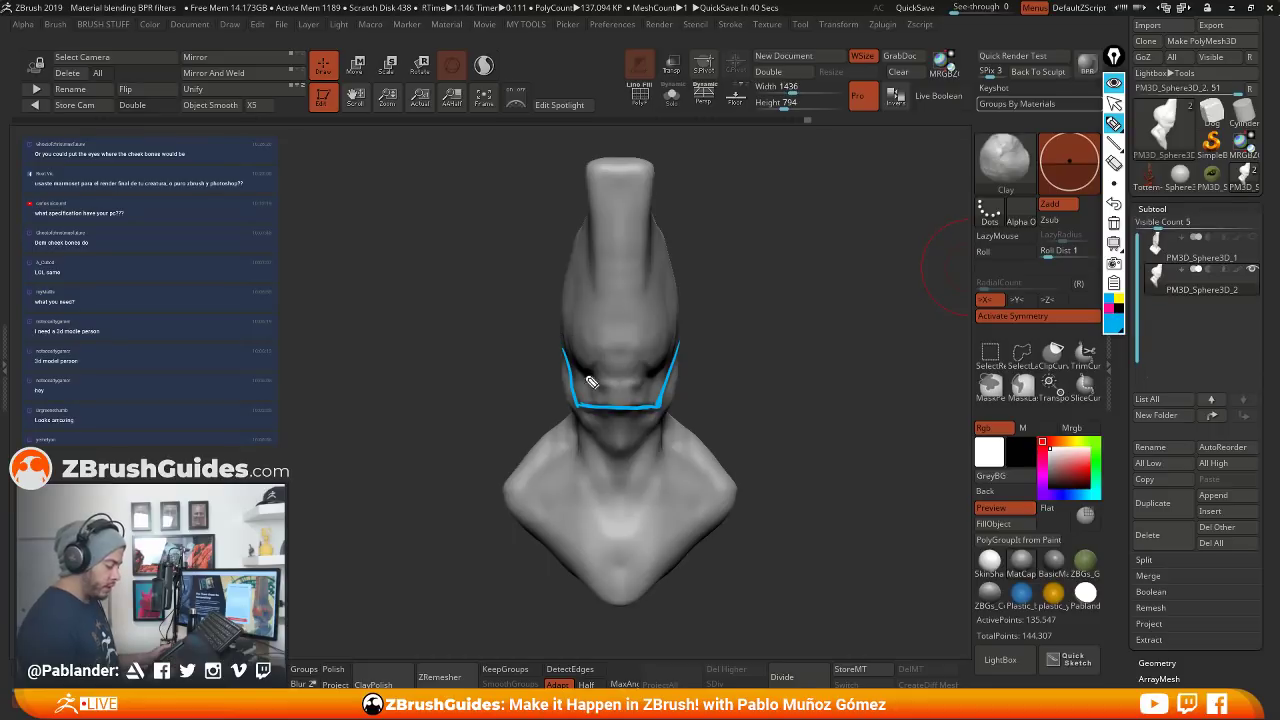
{"action": "left_click_drag", "start_coordinate": [668, 372], "coordinate": [644, 374]}
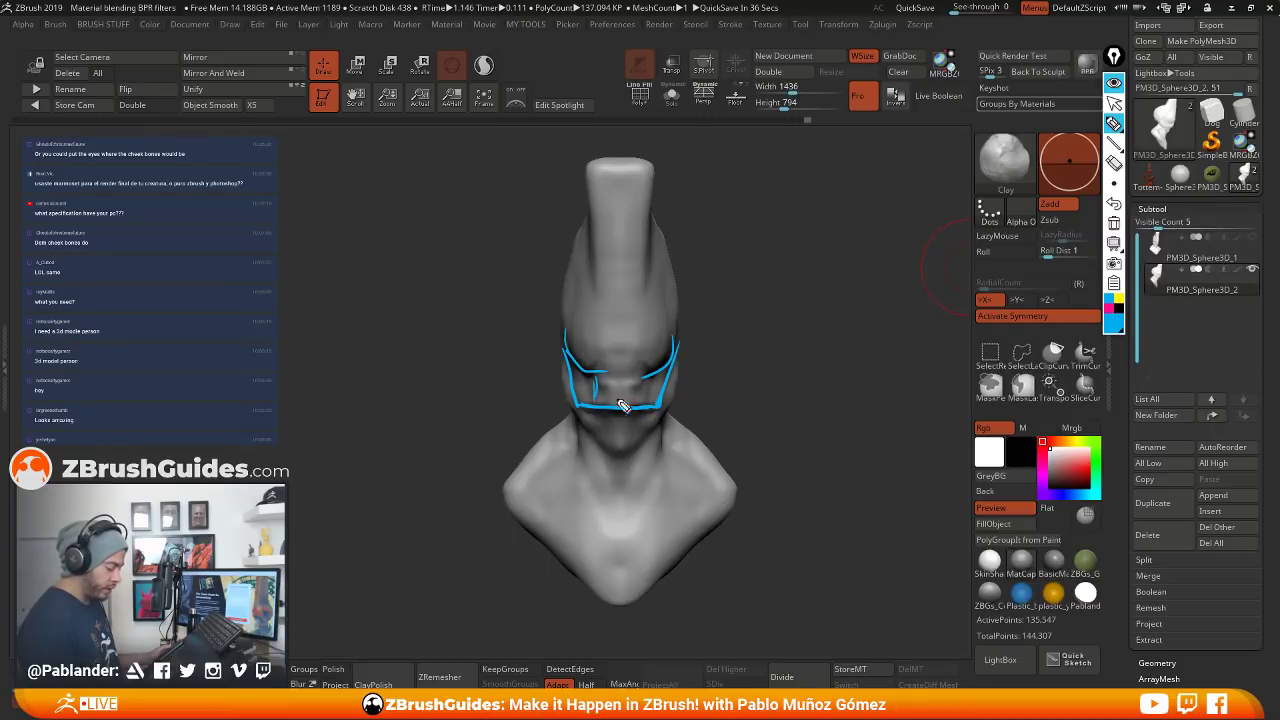
{"action": "left_click_drag", "start_coordinate": [594, 389], "coordinate": [641, 392]}
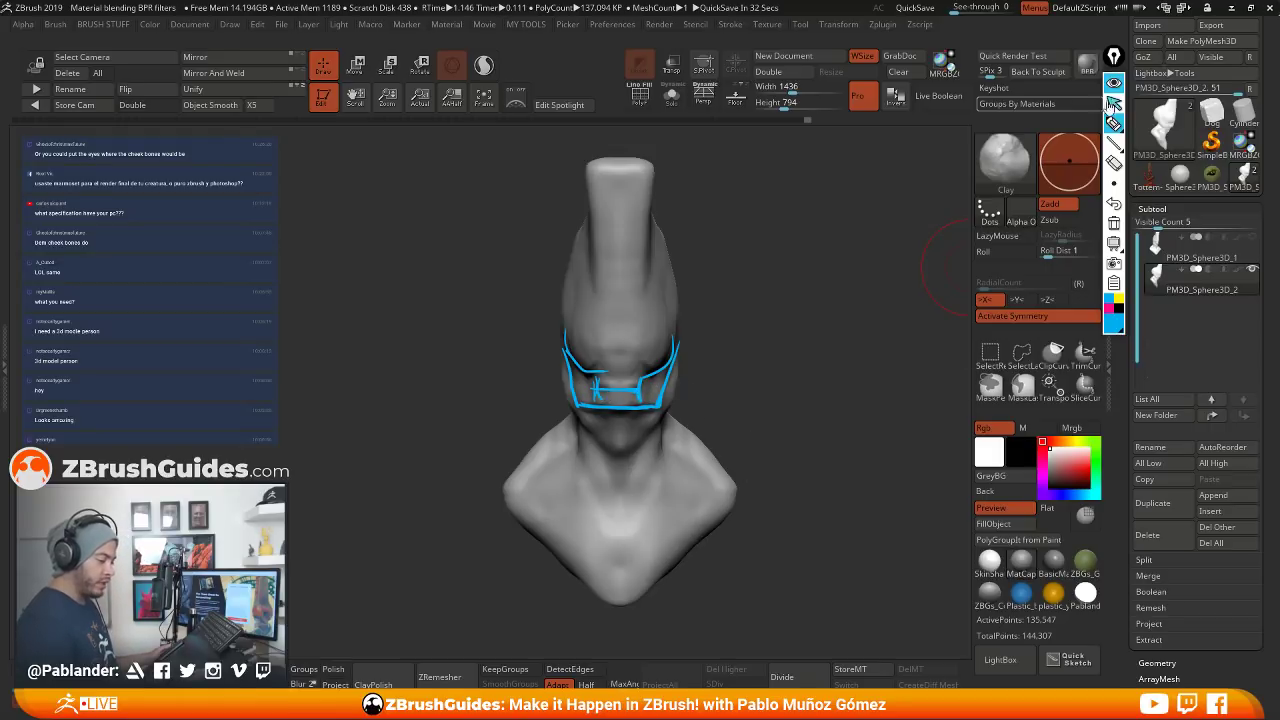
Outline the lower jaw in pink from cheek to cheek around the chin, and hide the annotation overlay
{"action": "left_click", "coordinate": [1112, 313]}
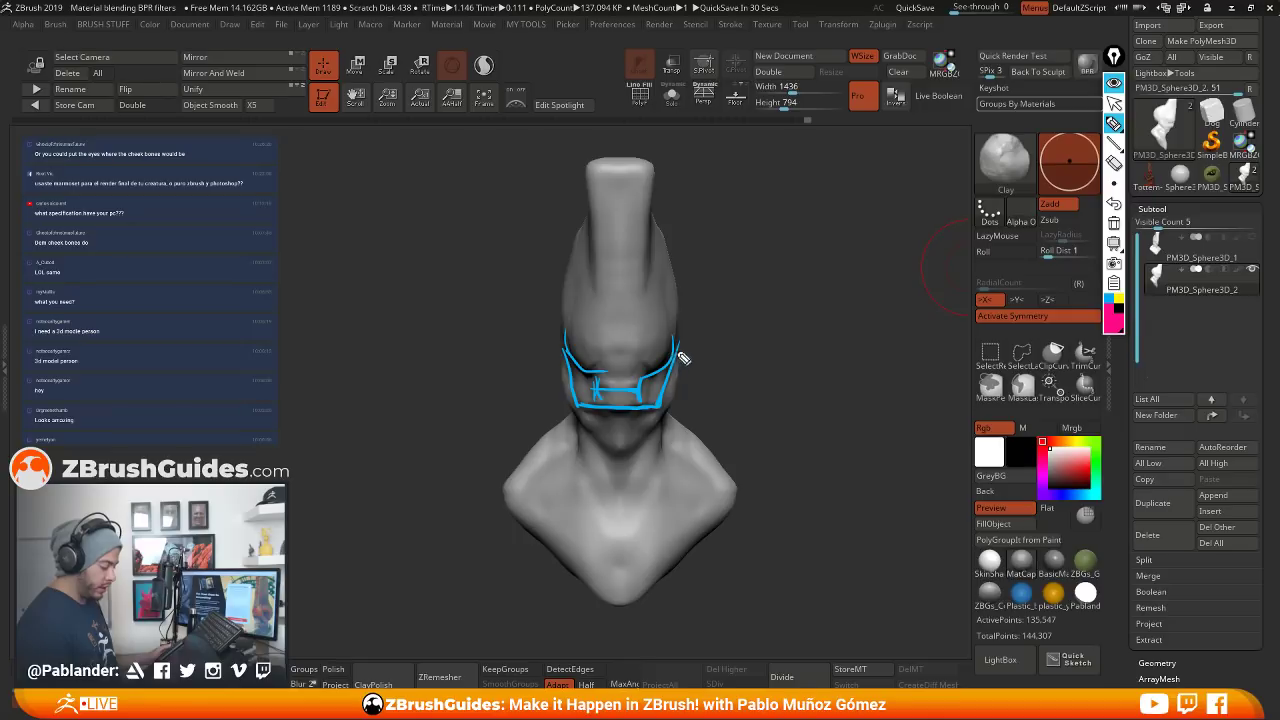
{"action": "mouse_move", "coordinate": [680, 358]}
{"action": "left_mouse_down"}
{"action": "mouse_move", "coordinate": [600, 420]}
{"action": "mouse_move", "coordinate": [600, 465]}
{"action": "mouse_move", "coordinate": [690, 365]}
{"action": "left_mouse_up"}
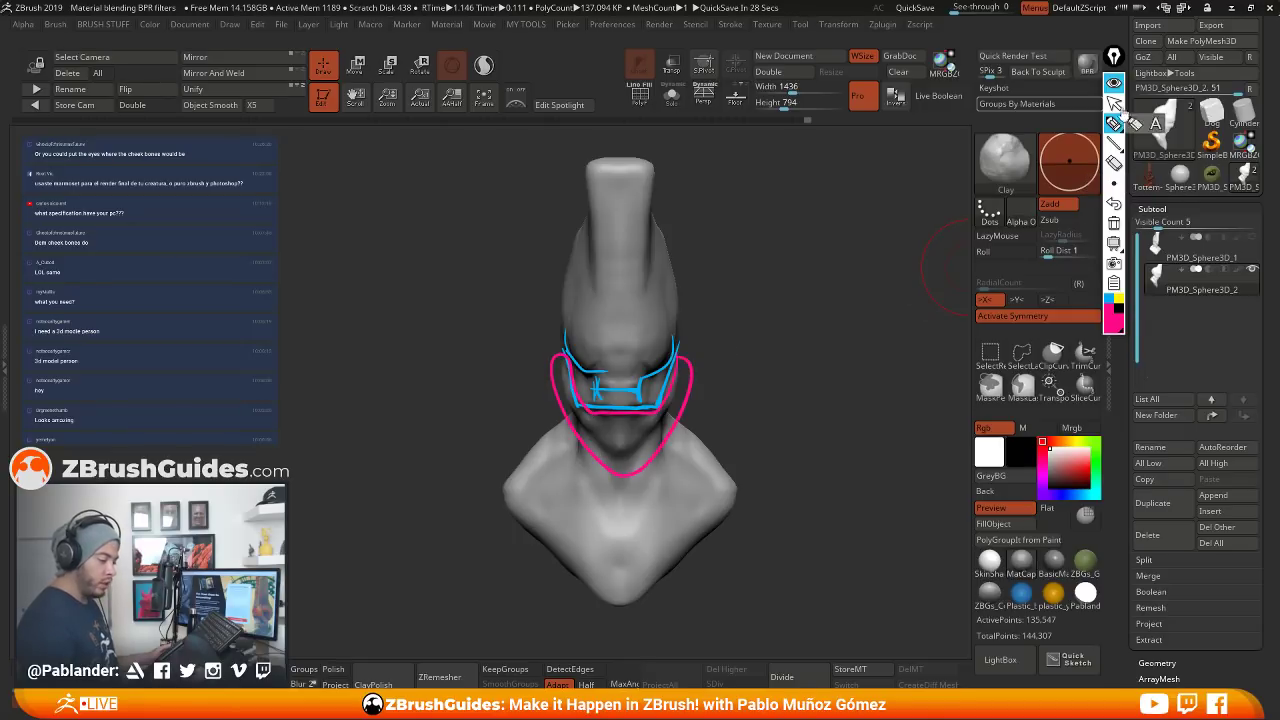
{"action": "left_click", "coordinate": [1114, 85]}
Define the rear jaw edge and the neck muscle beneath it with Clay strokes on the side of the neck, smoothing lightly
{"action": "mouse_move", "coordinate": [775, 342]}
{"action": "left_mouse_down"}
{"action": "mouse_move", "coordinate": [810, 361]}
{"action": "mouse_move", "coordinate": [789, 363]}
{"action": "mouse_move", "coordinate": [827, 335]}
{"action": "left_mouse_up"}
{"action": "mouse_move", "coordinate": [827, 335]}
{"action": "right_mouse_down"}
{"action": "mouse_move", "coordinate": [814, 334]}
{"action": "mouse_move", "coordinate": [820, 350]}
{"action": "right_mouse_up"}
{"action": "right_click", "coordinate": [811, 322]}
{"action": "right_click_drag", "start_coordinate": [820, 350], "coordinate": [814, 354]}
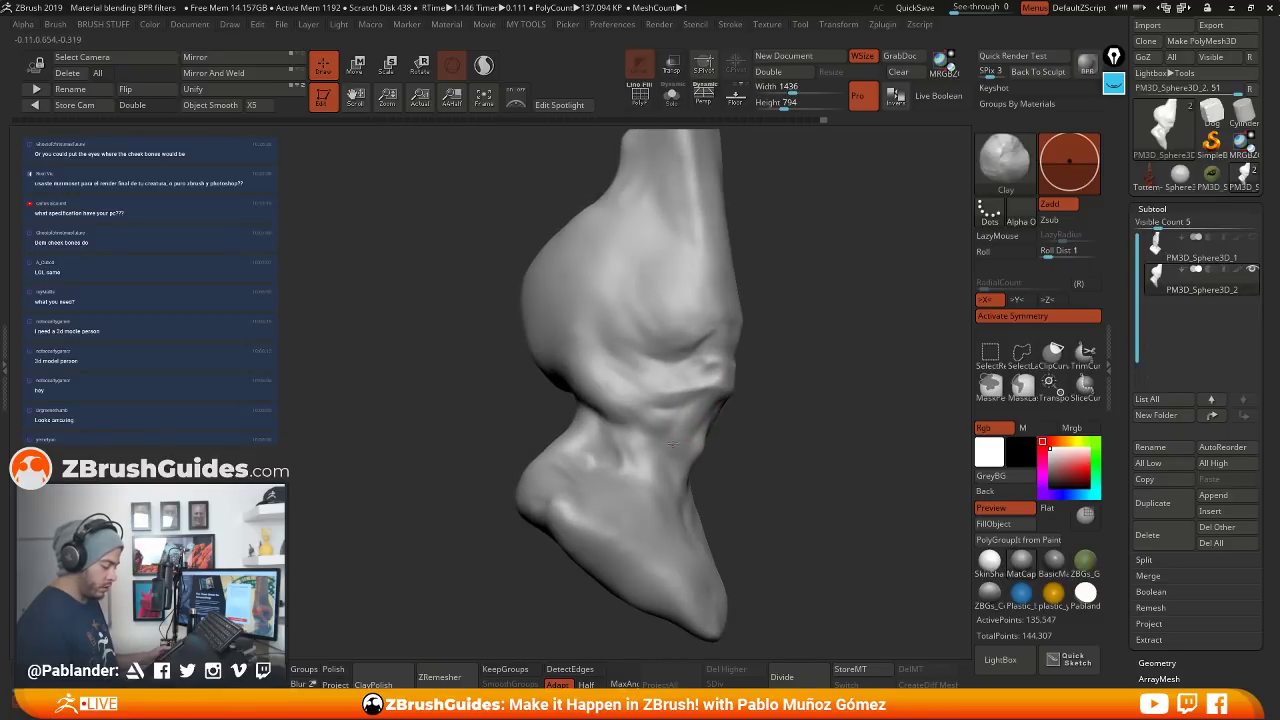
{"action": "mouse_move", "coordinate": [659, 440]}
{"action": "right_mouse_down"}
{"action": "mouse_move", "coordinate": [860, 405]}
{"action": "mouse_move", "coordinate": [826, 374]}
{"action": "mouse_move", "coordinate": [742, 375]}
{"action": "mouse_move", "coordinate": [788, 331]}
{"action": "mouse_move", "coordinate": [830, 355]}
{"action": "right_mouse_up"}
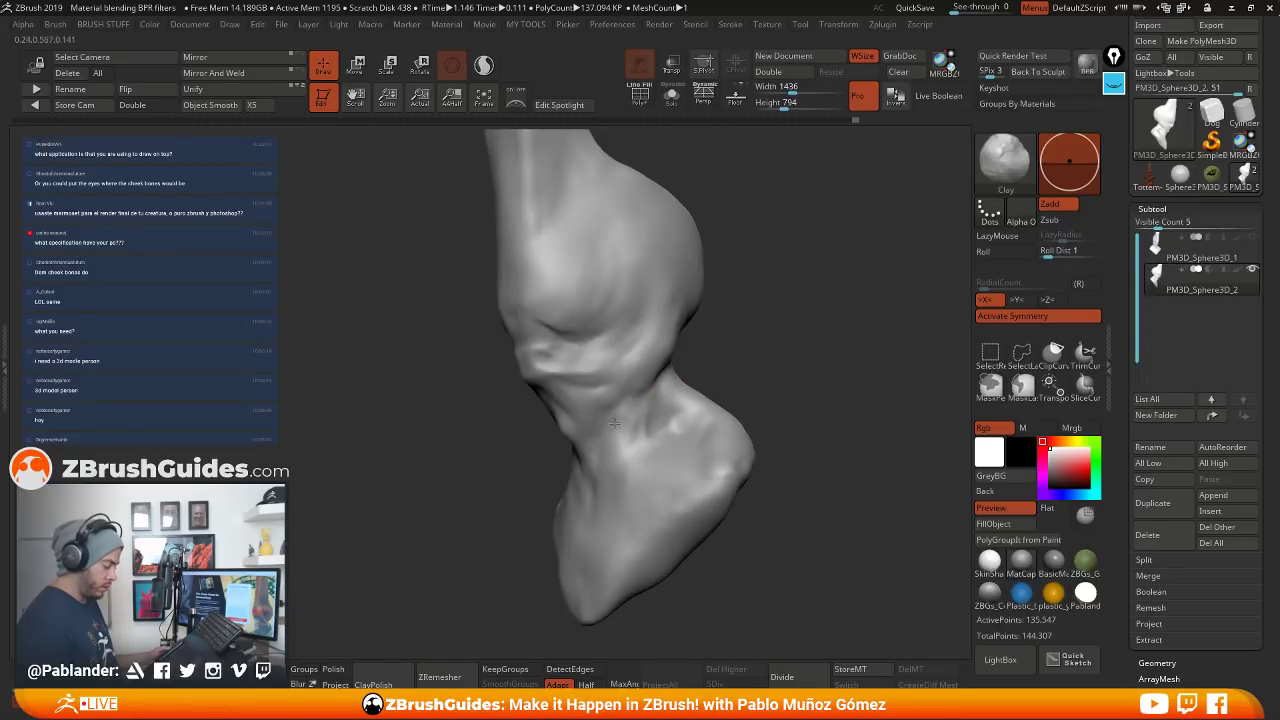
{"action": "key", "text": "shift"}
{"action": "mouse_move", "coordinate": [692, 347]}
{"action": "right_mouse_down"}
{"action": "mouse_move", "coordinate": [647, 362]}
{"action": "mouse_move", "coordinate": [657, 370]}
{"action": "right_mouse_up"}
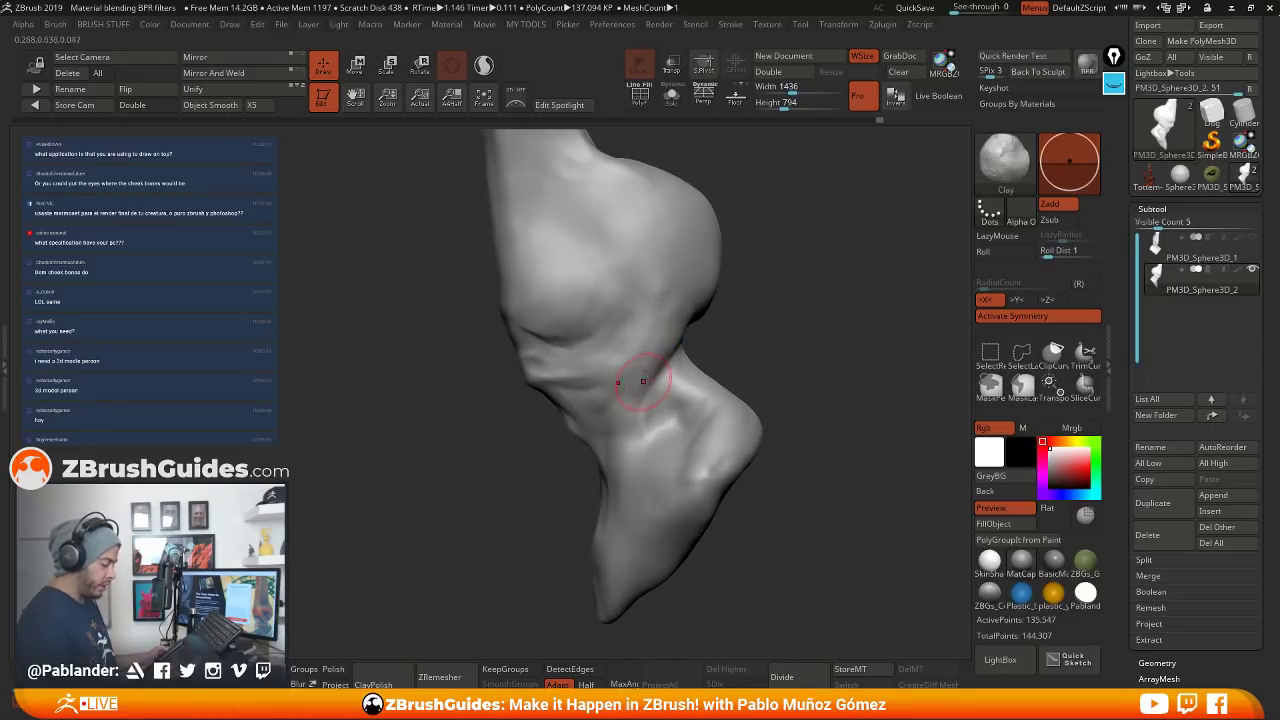
{"action": "left_click_drag", "start_coordinate": [637, 420], "coordinate": [675, 352]}
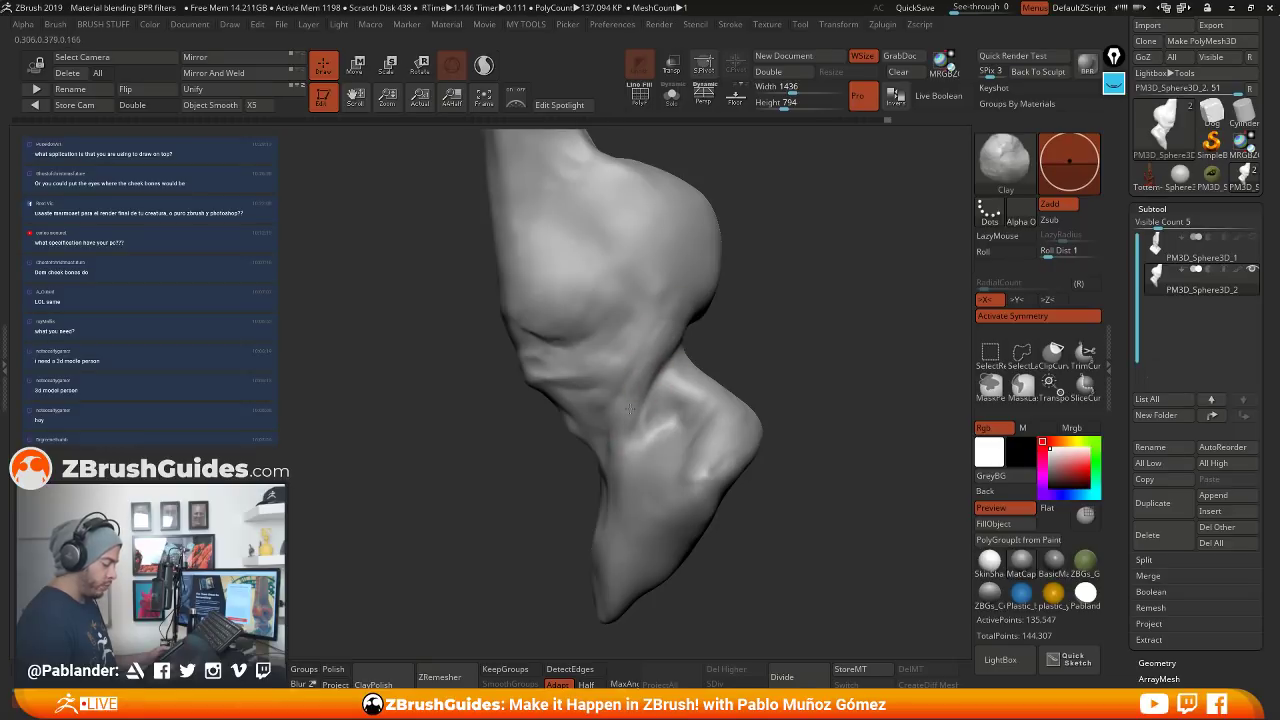
{"action": "right_click_drag", "start_coordinate": [748, 323], "coordinate": [704, 338]}
Sculpt the front neck muscles converging toward the top of the chest with Clay, and smooth the hollow between them
{"action": "mouse_move", "coordinate": [695, 350]}
{"action": "left_mouse_down"}
{"action": "mouse_move", "coordinate": [807, 328]}
{"action": "mouse_move", "coordinate": [809, 360]}
{"action": "mouse_move", "coordinate": [769, 377]}
{"action": "mouse_move", "coordinate": [814, 317]}
{"action": "mouse_move", "coordinate": [797, 371]}
{"action": "left_mouse_up"}
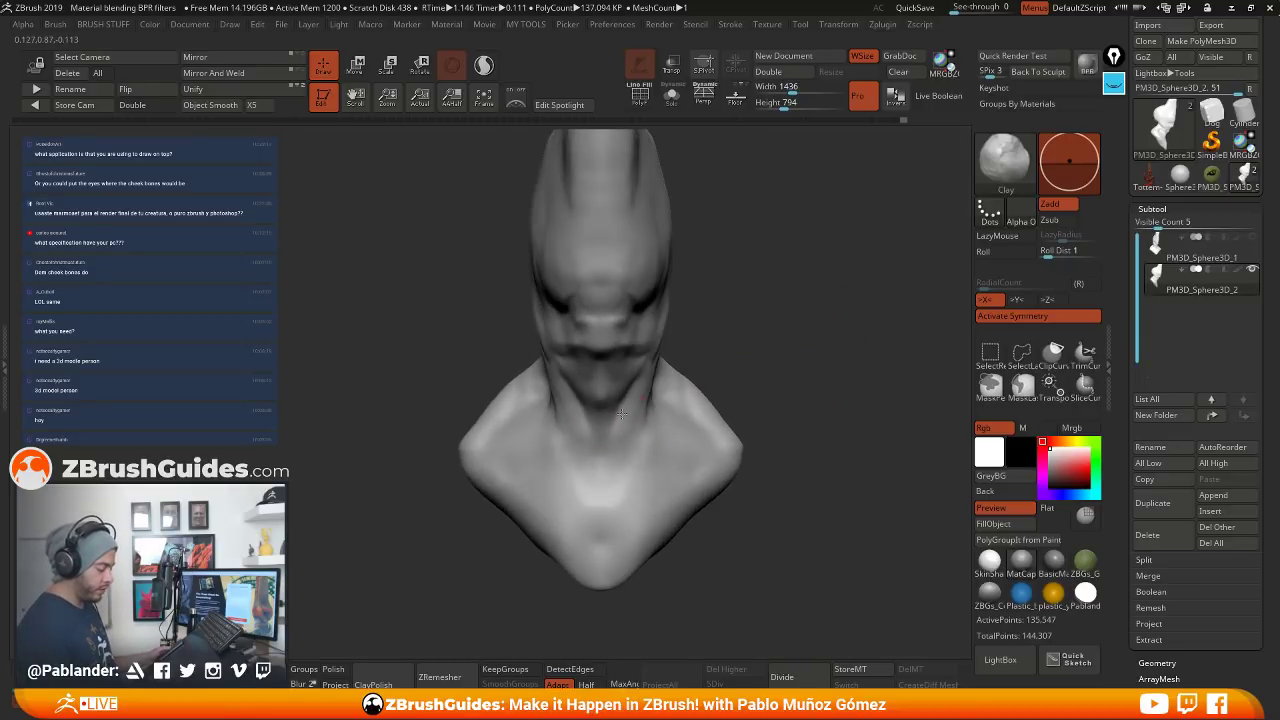
{"action": "left_click_drag", "start_coordinate": [623, 451], "coordinate": [620, 434]}
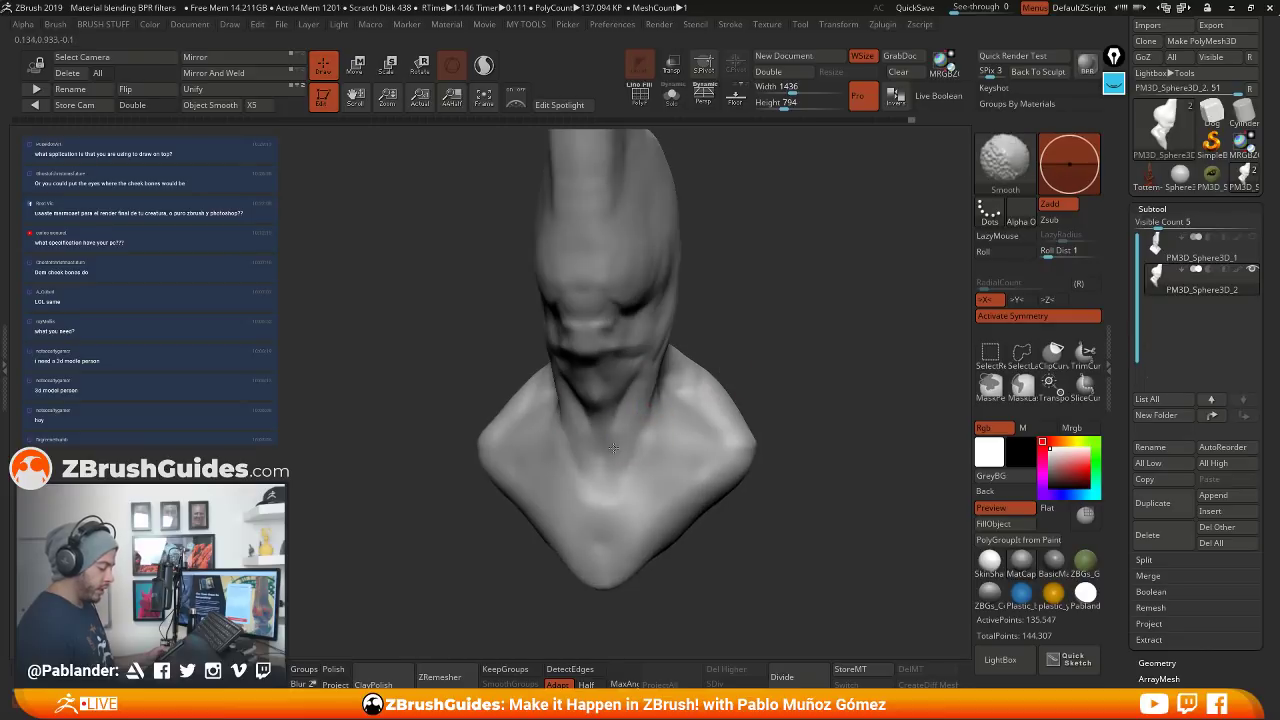
{"action": "left_click_drag", "start_coordinate": [778, 347], "coordinate": [633, 384]}
Sharpen the lower jaw planes between the mouth corners and the chin with Clay strokes
{"action": "mouse_move", "coordinate": [748, 260]}
{"action": "left_mouse_down"}
{"action": "mouse_move", "coordinate": [771, 269]}
{"action": "mouse_move", "coordinate": [760, 290]}
{"action": "left_mouse_up"}
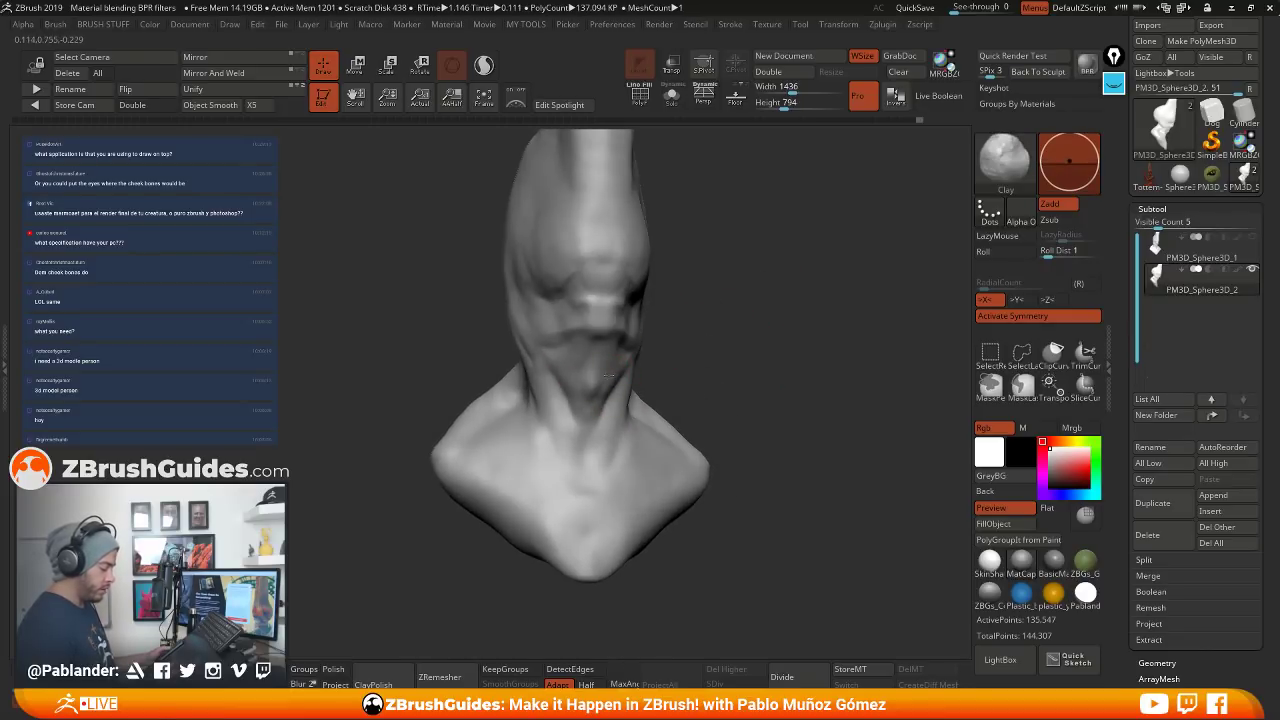
{"action": "mouse_move", "coordinate": [642, 367]}
{"action": "left_mouse_down"}
{"action": "mouse_move", "coordinate": [669, 348]}
{"action": "mouse_move", "coordinate": [615, 388]}
{"action": "left_mouse_up"}
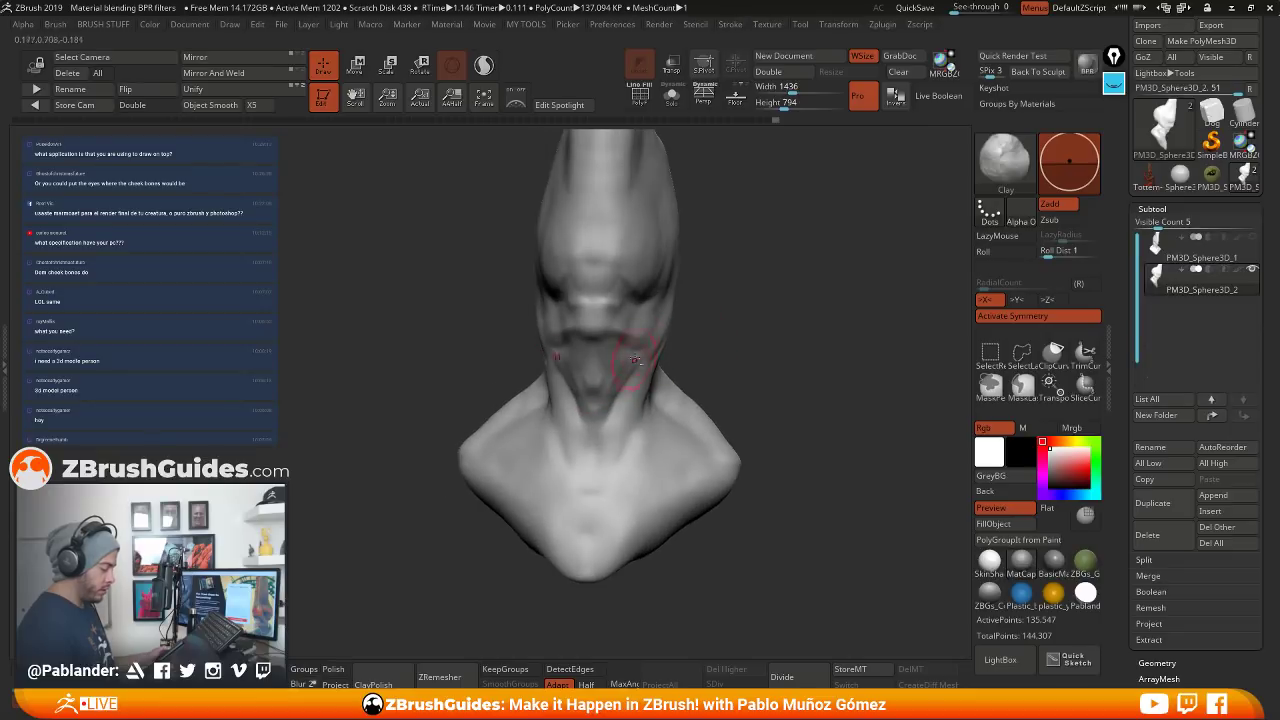
{"action": "left_click_drag", "start_coordinate": [638, 340], "coordinate": [619, 359]}
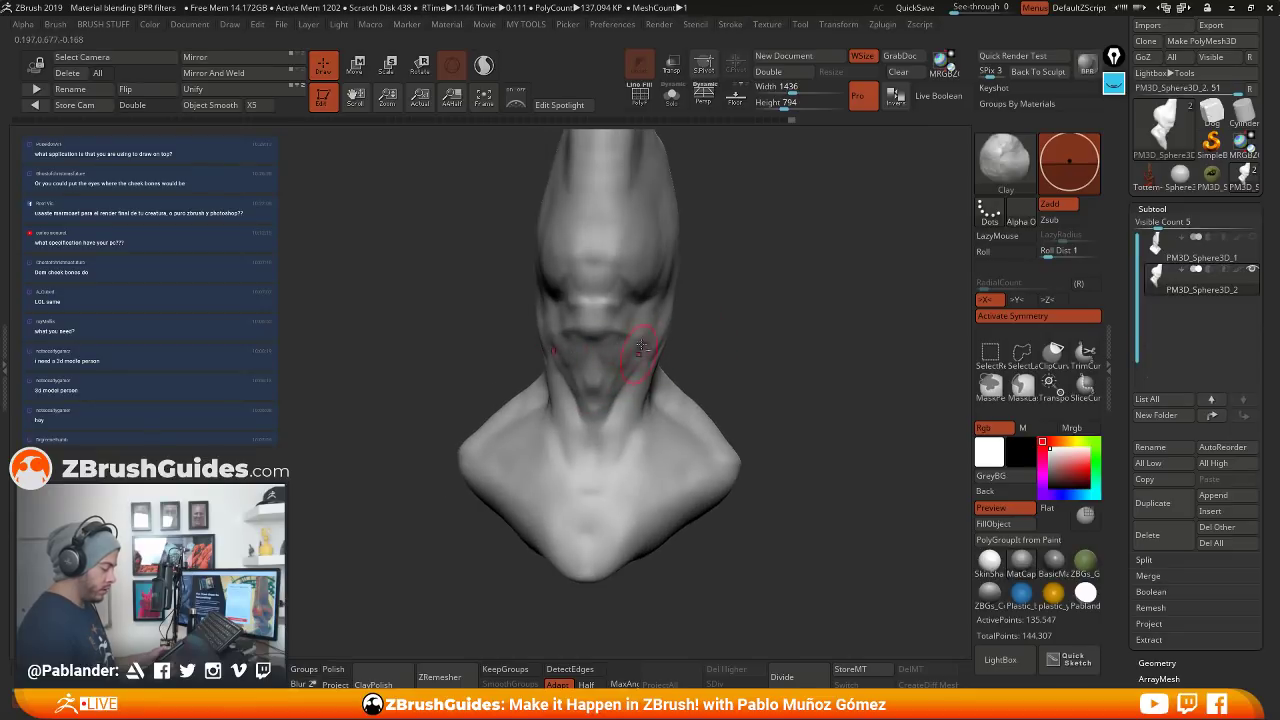
Switch to the Move brush, adjust its size, and reshape the side of the jaw and cheek beside the mouth
{"action": "mouse_move", "coordinate": [684, 350]}
{"action": "left_mouse_down"}
{"action": "mouse_move", "coordinate": [711, 354]}
{"action": "mouse_move", "coordinate": [783, 320]}
{"action": "mouse_move", "coordinate": [788, 364]}
{"action": "mouse_move", "coordinate": [754, 329]}
{"action": "mouse_move", "coordinate": [752, 300]}
{"action": "left_mouse_up"}
{"action": "key", "text": "b"}
{"action": "key", "text": "m"}
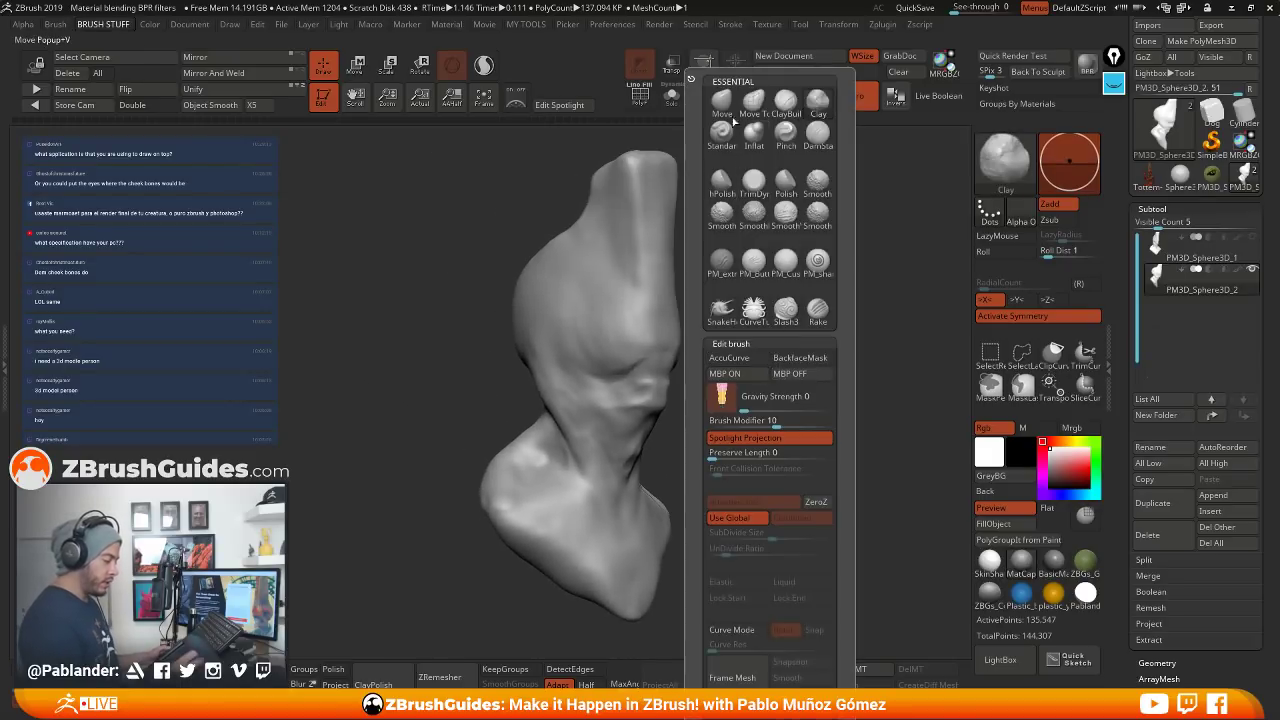
{"action": "key", "text": "v"}
{"action": "key", "text": "space"}
{"action": "left_click_drag", "start_coordinate": [716, 309], "coordinate": [738, 309]}
{"action": "mouse_move", "coordinate": [838, 312]}
{"action": "left_mouse_down"}
{"action": "mouse_move", "coordinate": [775, 326]}
{"action": "mouse_move", "coordinate": [784, 354]}
{"action": "left_mouse_up"}
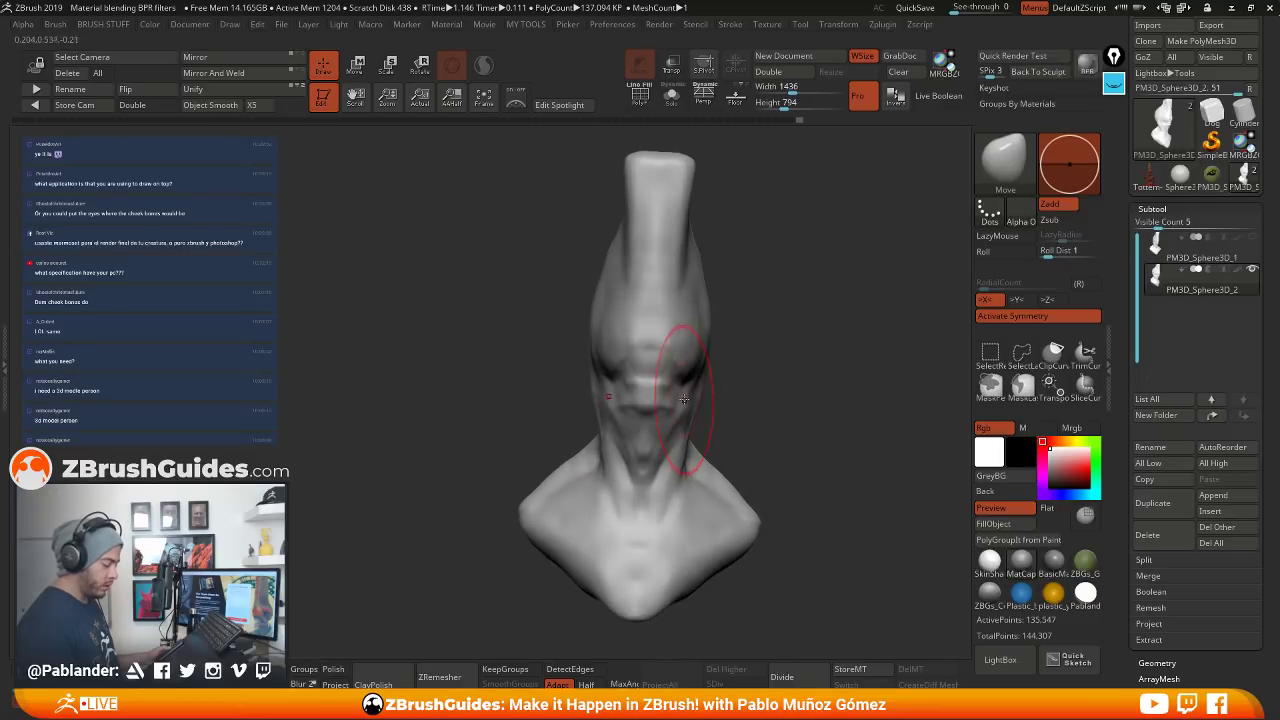
{"action": "left_click_drag", "start_coordinate": [684, 399], "coordinate": [677, 415]}
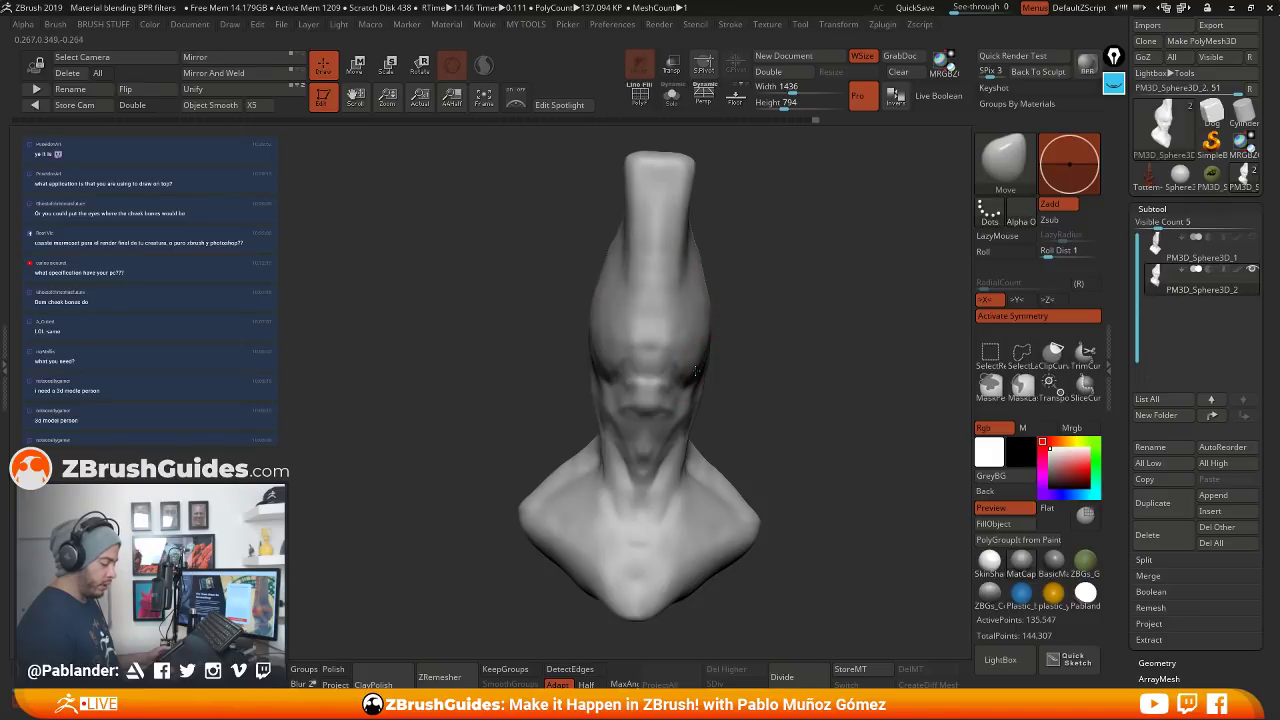
Reshape the sides of the face and the head crest's profile from front, back and side views with the Move brush
{"action": "left_click_drag", "start_coordinate": [696, 371], "coordinate": [699, 362]}
{"action": "mouse_move", "coordinate": [730, 356]}
{"action": "left_mouse_down"}
{"action": "mouse_move", "coordinate": [754, 287]}
{"action": "mouse_move", "coordinate": [709, 284]}
{"action": "left_mouse_up"}
{"action": "left_click_drag", "start_coordinate": [800, 285], "coordinate": [590, 270]}
{"action": "left_click_drag", "start_coordinate": [757, 250], "coordinate": [703, 254]}
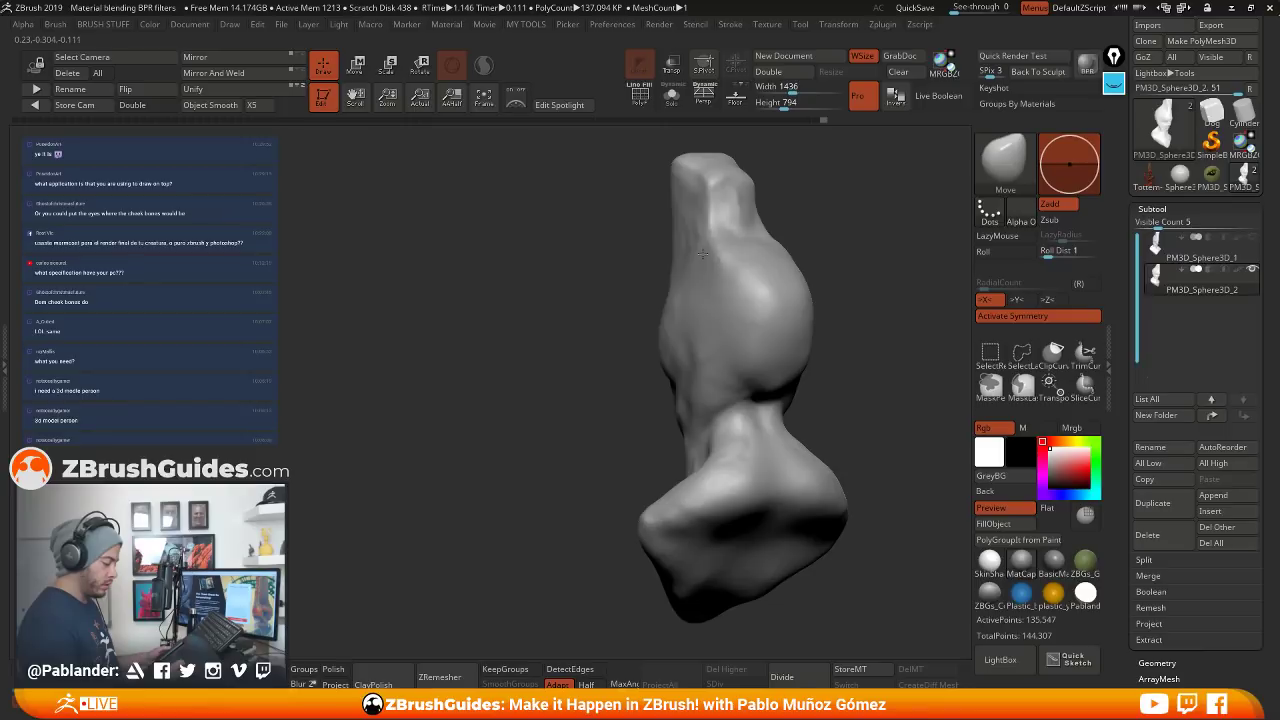
{"action": "mouse_move", "coordinate": [846, 303]}
{"action": "left_mouse_down"}
{"action": "mouse_move", "coordinate": [886, 283]}
{"action": "mouse_move", "coordinate": [843, 322]}
{"action": "mouse_move", "coordinate": [846, 306]}
{"action": "left_mouse_up"}
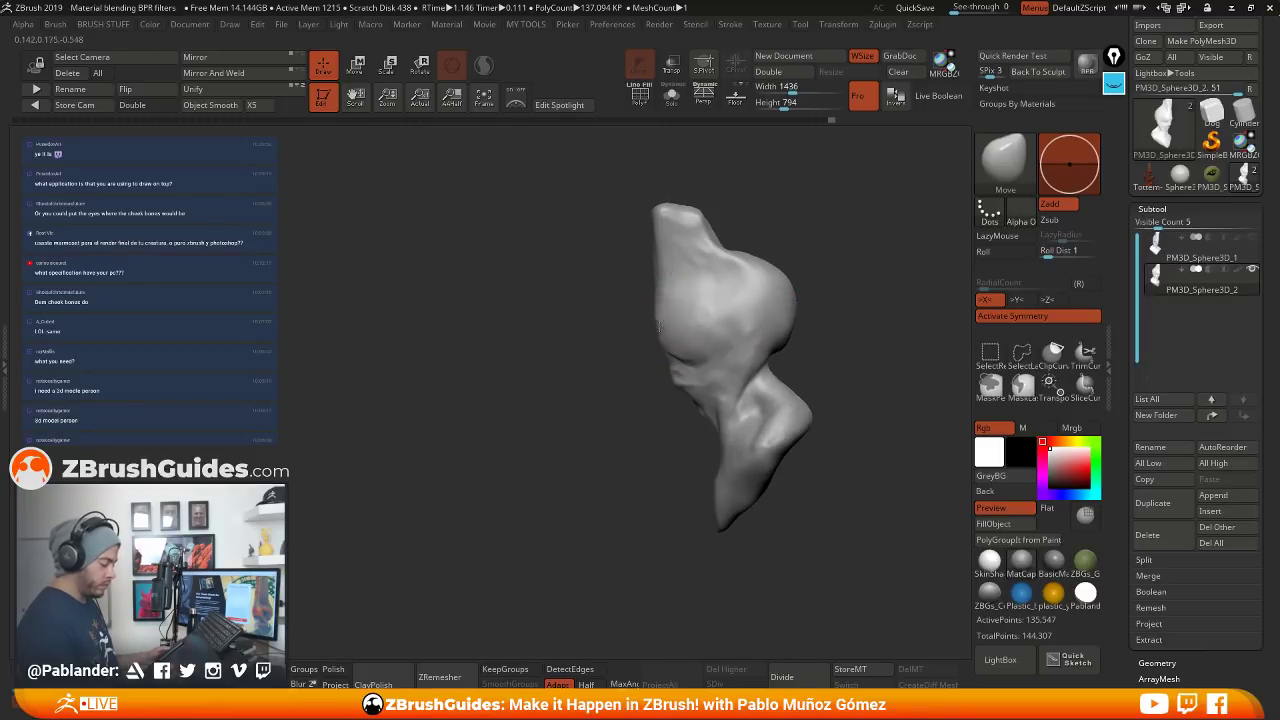
{"action": "left_click_drag", "start_coordinate": [752, 260], "coordinate": [751, 266]}
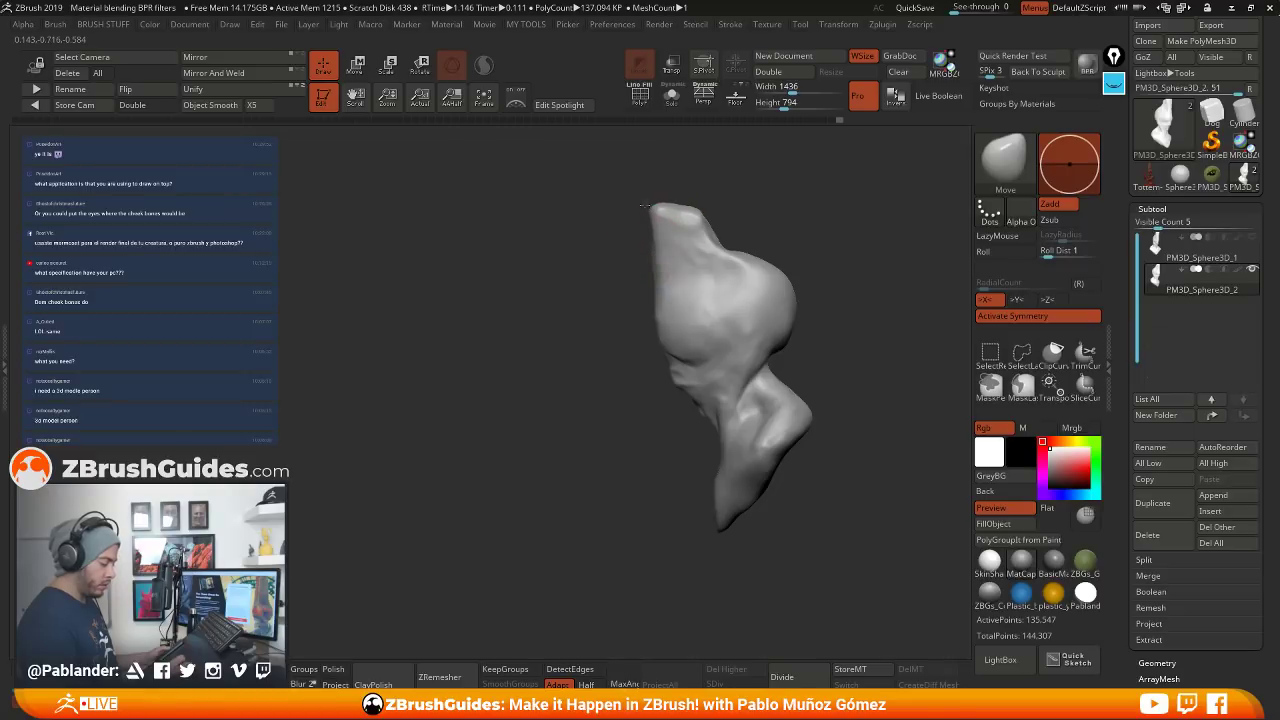
{"action": "mouse_move", "coordinate": [777, 180]}
{"action": "left_mouse_down"}
{"action": "mouse_move", "coordinate": [842, 316]}
{"action": "mouse_move", "coordinate": [798, 348]}
{"action": "mouse_move", "coordinate": [883, 351]}
{"action": "mouse_move", "coordinate": [742, 398]}
{"action": "left_mouse_up"}
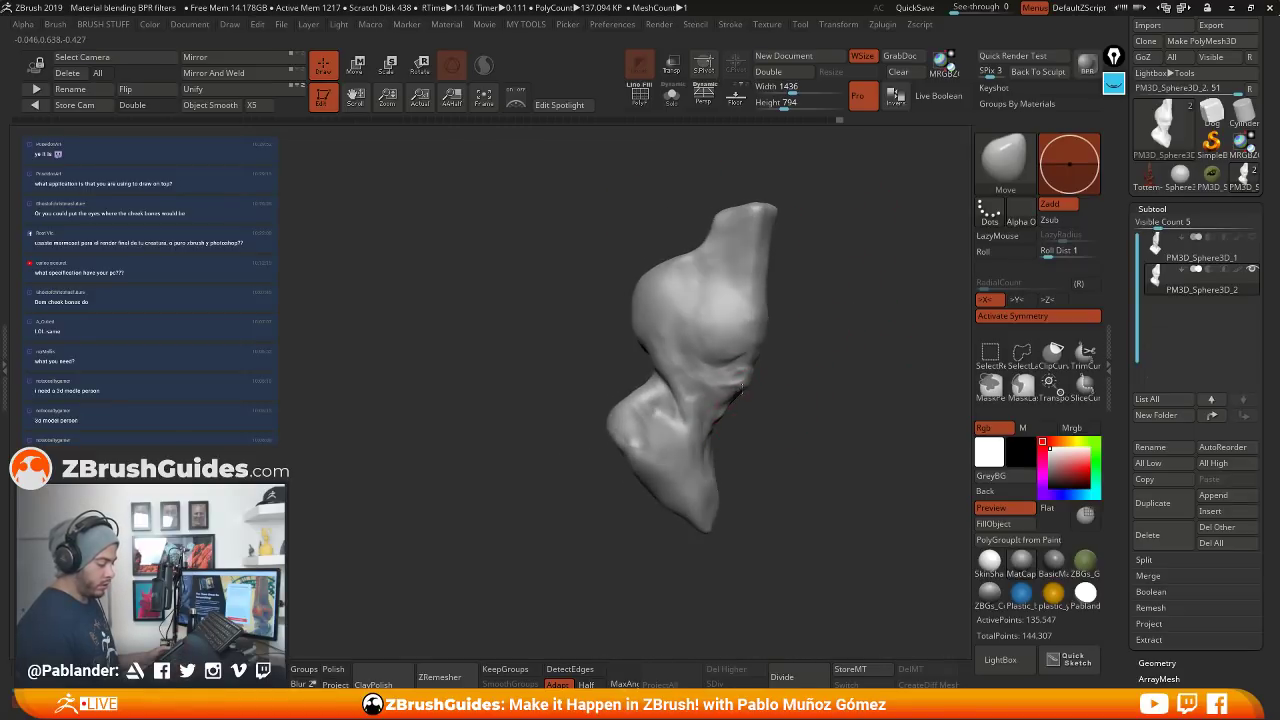
Adjust the throat beneath the jaw and the lower back of the head with the Move brush
{"action": "left_click_drag", "start_coordinate": [705, 445], "coordinate": [680, 410]}
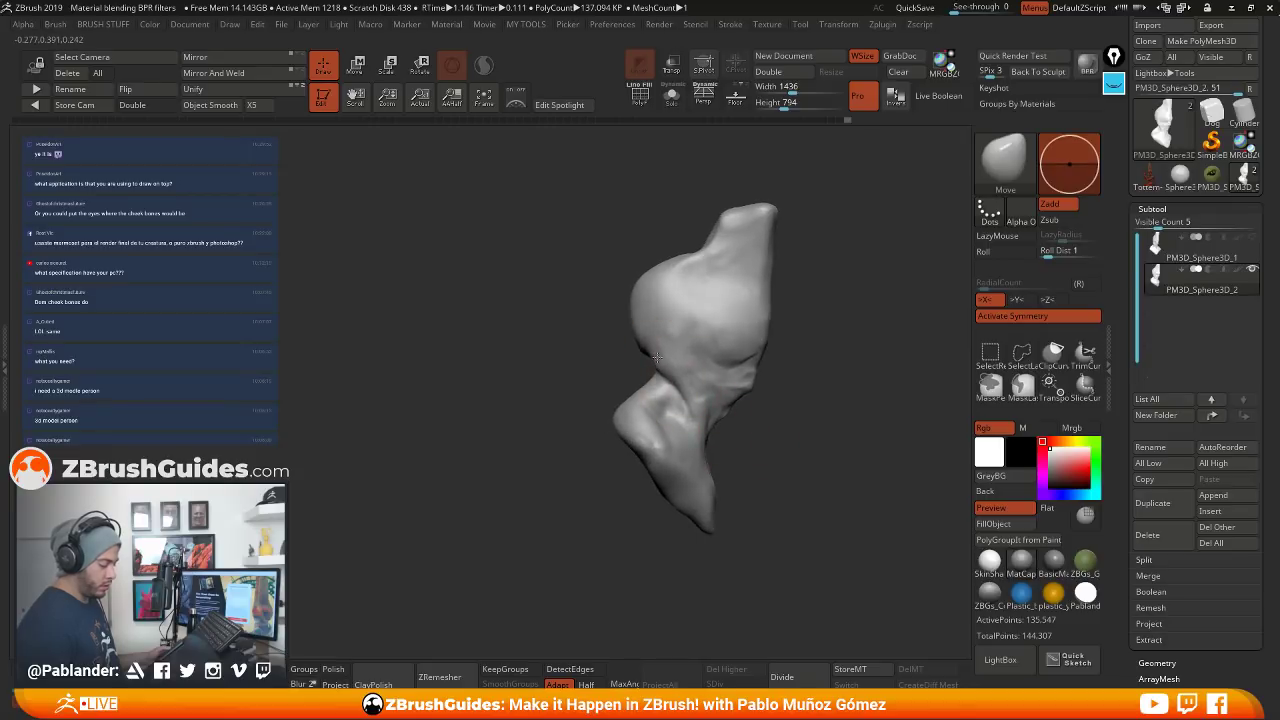
{"action": "mouse_move", "coordinate": [671, 307]}
{"action": "right_mouse_down"}
{"action": "mouse_move", "coordinate": [857, 308]}
{"action": "mouse_move", "coordinate": [801, 314]}
{"action": "mouse_move", "coordinate": [736, 260]}
{"action": "mouse_move", "coordinate": [831, 294]}
{"action": "mouse_move", "coordinate": [721, 350]}
{"action": "mouse_move", "coordinate": [771, 363]}
{"action": "mouse_move", "coordinate": [741, 402]}
{"action": "mouse_move", "coordinate": [380, 528]}
{"action": "mouse_move", "coordinate": [640, 420]}
{"action": "mouse_move", "coordinate": [1030, 300]}
{"action": "mouse_move", "coordinate": [772, 304]}
{"action": "mouse_move", "coordinate": [714, 274]}
{"action": "mouse_move", "coordinate": [777, 306]}
{"action": "mouse_move", "coordinate": [745, 321]}
{"action": "mouse_move", "coordinate": [644, 432]}
{"action": "mouse_move", "coordinate": [842, 294]}
{"action": "mouse_move", "coordinate": [740, 295]}
{"action": "right_mouse_up"}
{"action": "mouse_move", "coordinate": [740, 295]}
{"action": "left_mouse_down"}
{"action": "mouse_move", "coordinate": [734, 214]}
{"action": "mouse_move", "coordinate": [749, 271]}
{"action": "mouse_move", "coordinate": [784, 317]}
{"action": "left_mouse_up"}
{"action": "right_click_drag", "start_coordinate": [784, 317], "coordinate": [754, 293]}
{"action": "key", "text": "shift"}
{"action": "mouse_move", "coordinate": [745, 226]}
{"action": "left_mouse_down", "text": "shift"}
{"action": "mouse_move", "coordinate": [729, 214]}
{"action": "mouse_move", "coordinate": [836, 268]}
{"action": "left_mouse_up", "text": "shift"}
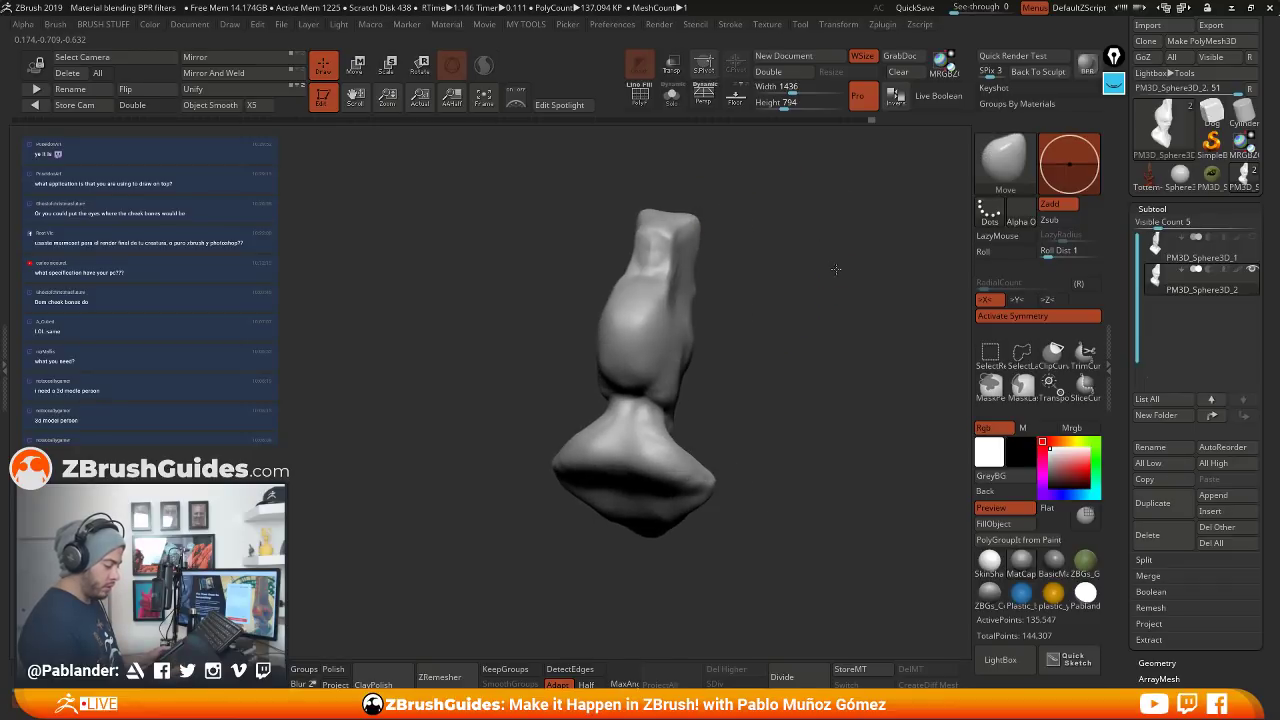
Try to widen the top of the head crest sideways using an inverted mask and the transform gizmo
{"action": "left_click_drag", "start_coordinate": [705, 242], "coordinate": [726, 243]}
{"action": "left_click_drag", "start_coordinate": [707, 199], "coordinate": [689, 265], "text": "ctrl"}
{"action": "left_click", "coordinate": [745, 273], "text": "ctrl"}
{"action": "key", "text": "w"}
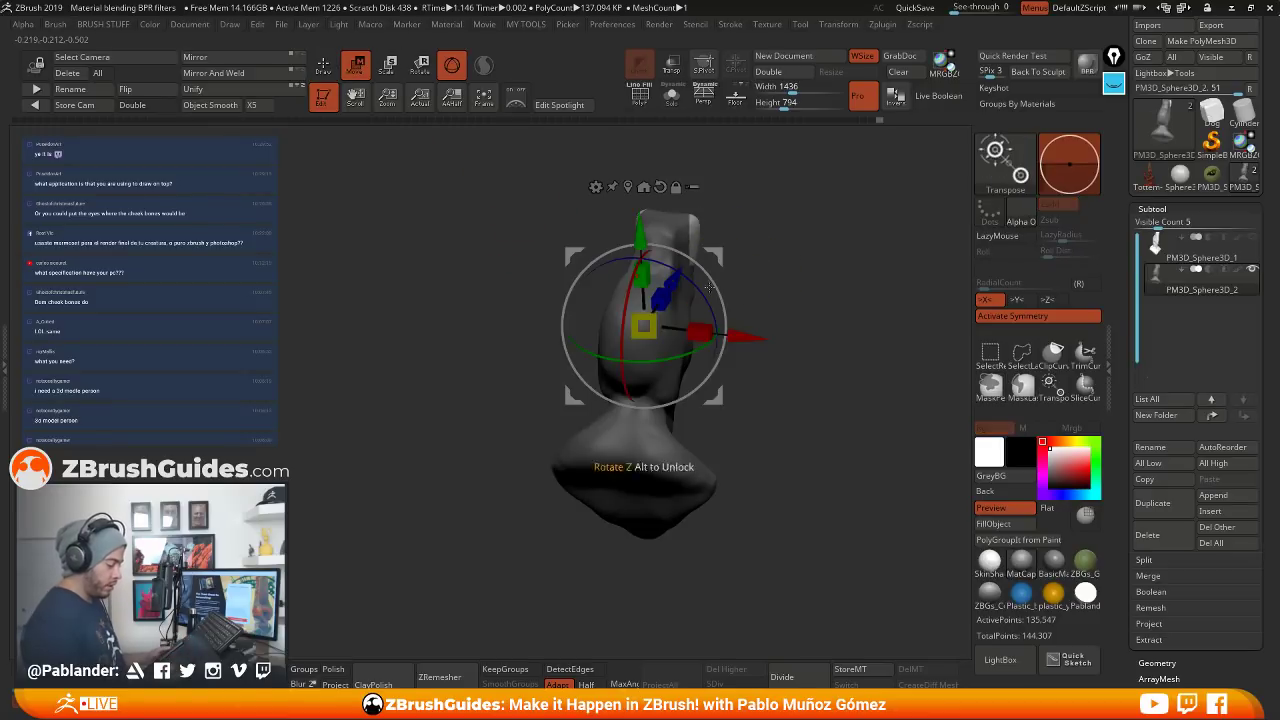
{"action": "left_click_drag", "start_coordinate": [686, 331], "coordinate": [700, 332]}
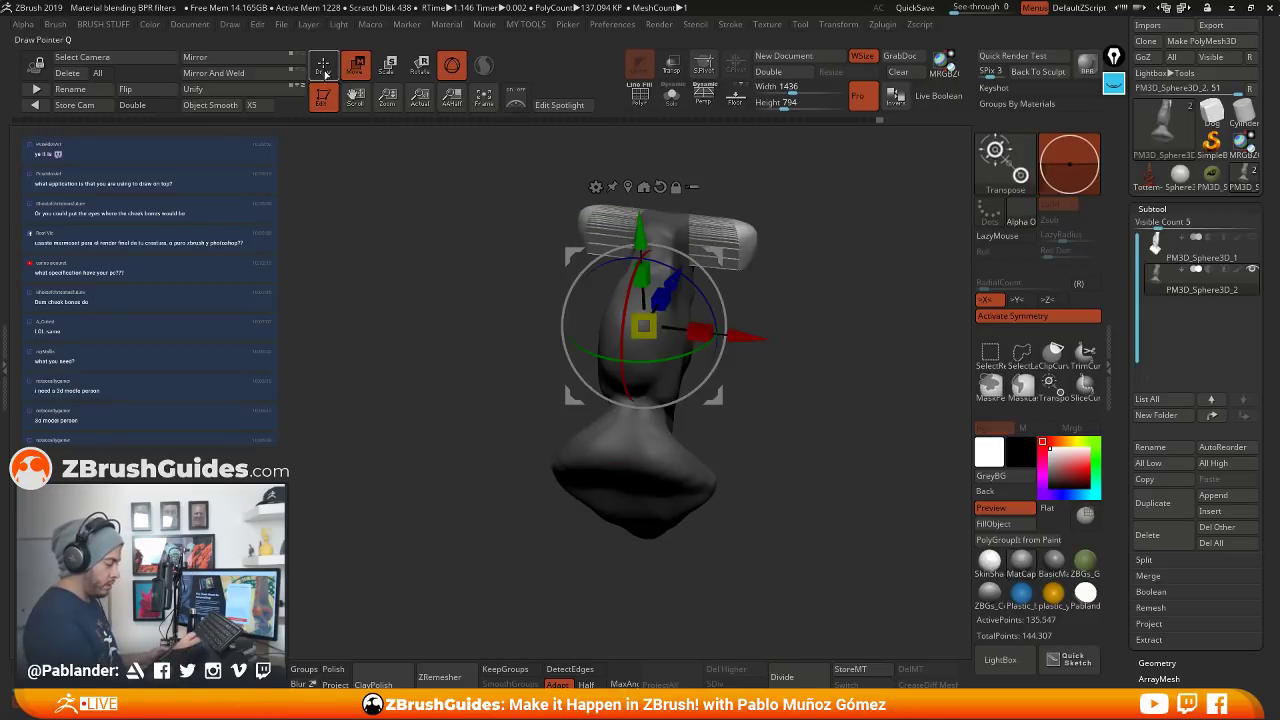
{"action": "key", "text": "q"}
{"action": "left_click", "coordinate": [822, 314], "text": "ctrl"}
{"action": "mouse_move", "coordinate": [822, 314]}
{"action": "left_mouse_down"}
{"action": "mouse_move", "coordinate": [780, 316]}
{"action": "mouse_move", "coordinate": [817, 332]}
{"action": "mouse_move", "coordinate": [739, 259]}
{"action": "mouse_move", "coordinate": [836, 287]}
{"action": "mouse_move", "coordinate": [767, 300]}
{"action": "mouse_move", "coordinate": [791, 317]}
{"action": "mouse_move", "coordinate": [764, 306]}
{"action": "mouse_move", "coordinate": [822, 283]}
{"action": "left_mouse_up"}
{"action": "key", "text": "ctrl+z"}
{"action": "key", "text": "ctrl+z"}
{"action": "left_click", "coordinate": [814, 323], "text": "ctrl"}
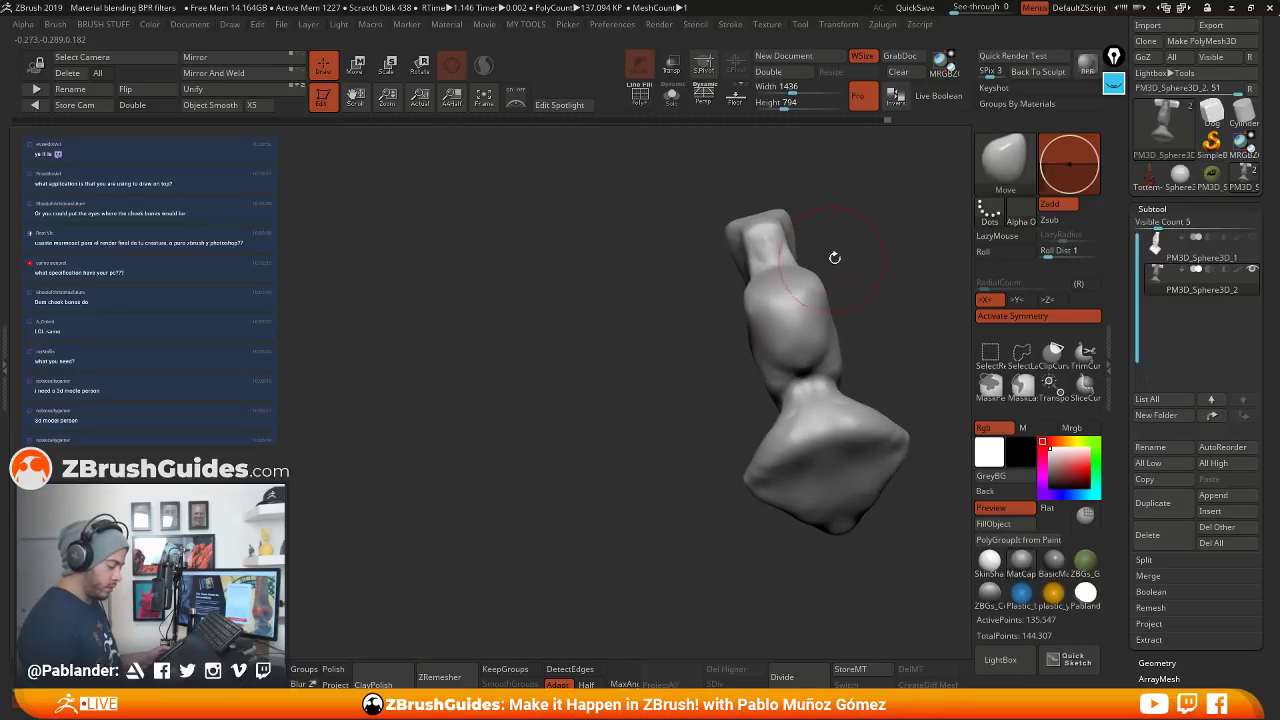
Pull the rear sides of the head outward into symmetrical pointed flares with the Move brush, shaping them from the front, back and side
{"action": "mouse_move", "coordinate": [854, 229]}
{"action": "left_mouse_down"}
{"action": "mouse_move", "coordinate": [762, 336]}
{"action": "mouse_move", "coordinate": [790, 300]}
{"action": "mouse_move", "coordinate": [777, 291]}
{"action": "mouse_move", "coordinate": [814, 277]}
{"action": "left_mouse_up"}
{"action": "left_click_drag", "start_coordinate": [720, 320], "coordinate": [791, 329]}
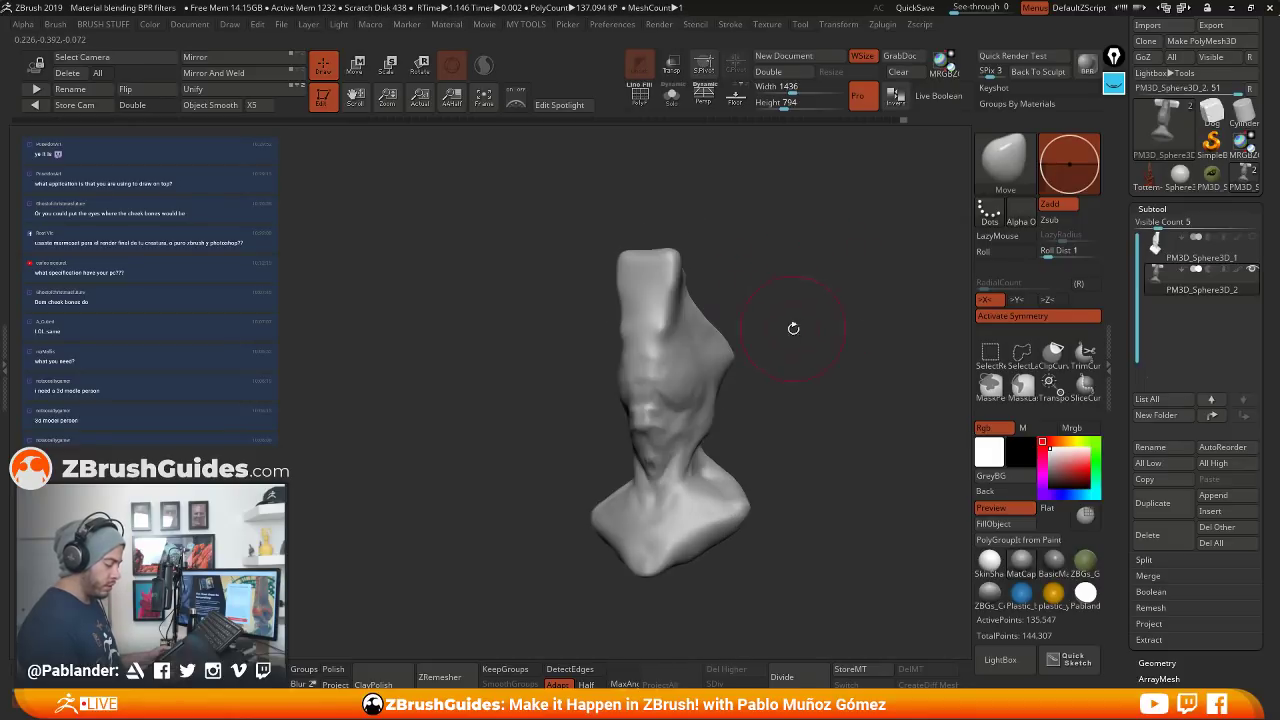
{"action": "mouse_move", "coordinate": [737, 274]}
{"action": "left_mouse_down"}
{"action": "mouse_move", "coordinate": [819, 241]}
{"action": "mouse_move", "coordinate": [793, 252]}
{"action": "mouse_move", "coordinate": [746, 316]}
{"action": "mouse_move", "coordinate": [792, 254]}
{"action": "mouse_move", "coordinate": [783, 296]}
{"action": "mouse_move", "coordinate": [811, 280]}
{"action": "left_mouse_up"}
{"action": "mouse_move", "coordinate": [688, 313]}
{"action": "left_mouse_down"}
{"action": "mouse_move", "coordinate": [814, 357]}
{"action": "mouse_move", "coordinate": [787, 416]}
{"action": "mouse_move", "coordinate": [660, 370]}
{"action": "mouse_move", "coordinate": [700, 330]}
{"action": "mouse_move", "coordinate": [786, 311]}
{"action": "mouse_move", "coordinate": [769, 346]}
{"action": "mouse_move", "coordinate": [717, 343]}
{"action": "mouse_move", "coordinate": [734, 334]}
{"action": "mouse_move", "coordinate": [745, 285]}
{"action": "mouse_move", "coordinate": [769, 260]}
{"action": "mouse_move", "coordinate": [837, 260]}
{"action": "mouse_move", "coordinate": [735, 292]}
{"action": "mouse_move", "coordinate": [737, 306]}
{"action": "mouse_move", "coordinate": [690, 300]}
{"action": "left_mouse_up"}
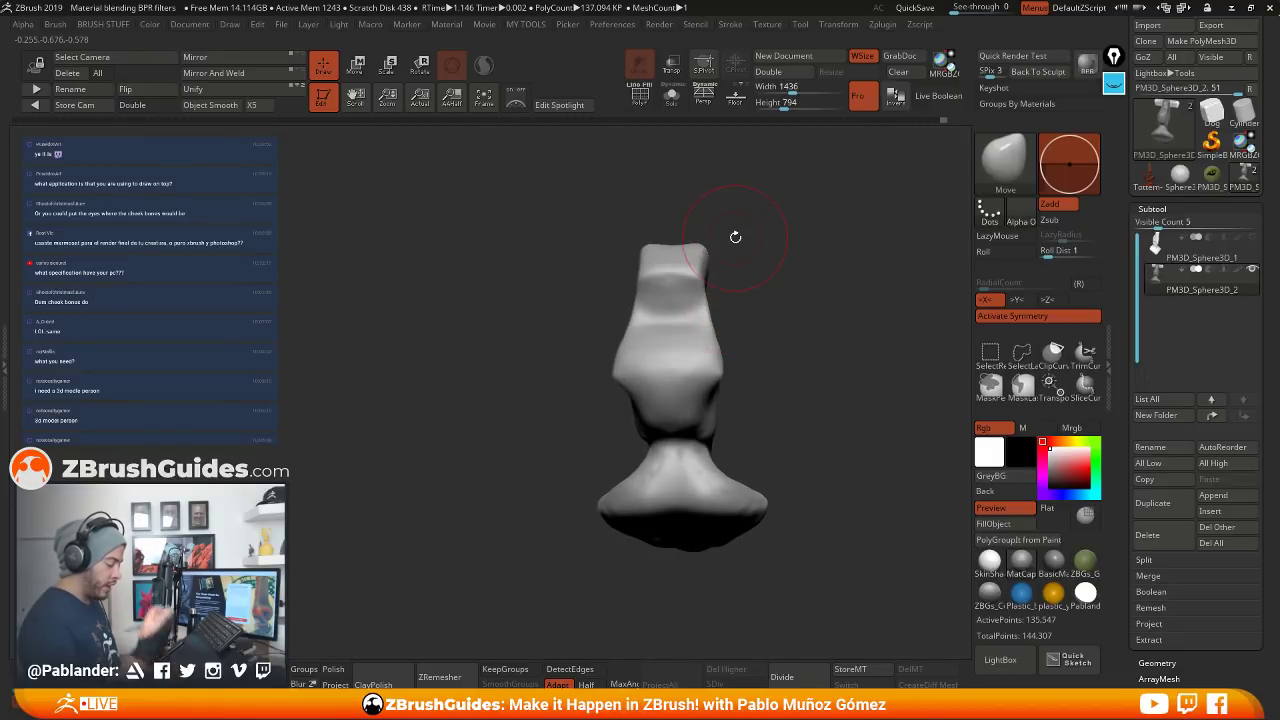
{"action": "mouse_move", "coordinate": [735, 236]}
{"action": "left_mouse_down"}
{"action": "mouse_move", "coordinate": [828, 357]}
{"action": "mouse_move", "coordinate": [790, 342]}
{"action": "mouse_move", "coordinate": [811, 407]}
{"action": "mouse_move", "coordinate": [686, 371]}
{"action": "mouse_move", "coordinate": [791, 389]}
{"action": "mouse_move", "coordinate": [812, 370]}
{"action": "mouse_move", "coordinate": [720, 368]}
{"action": "left_mouse_up"}
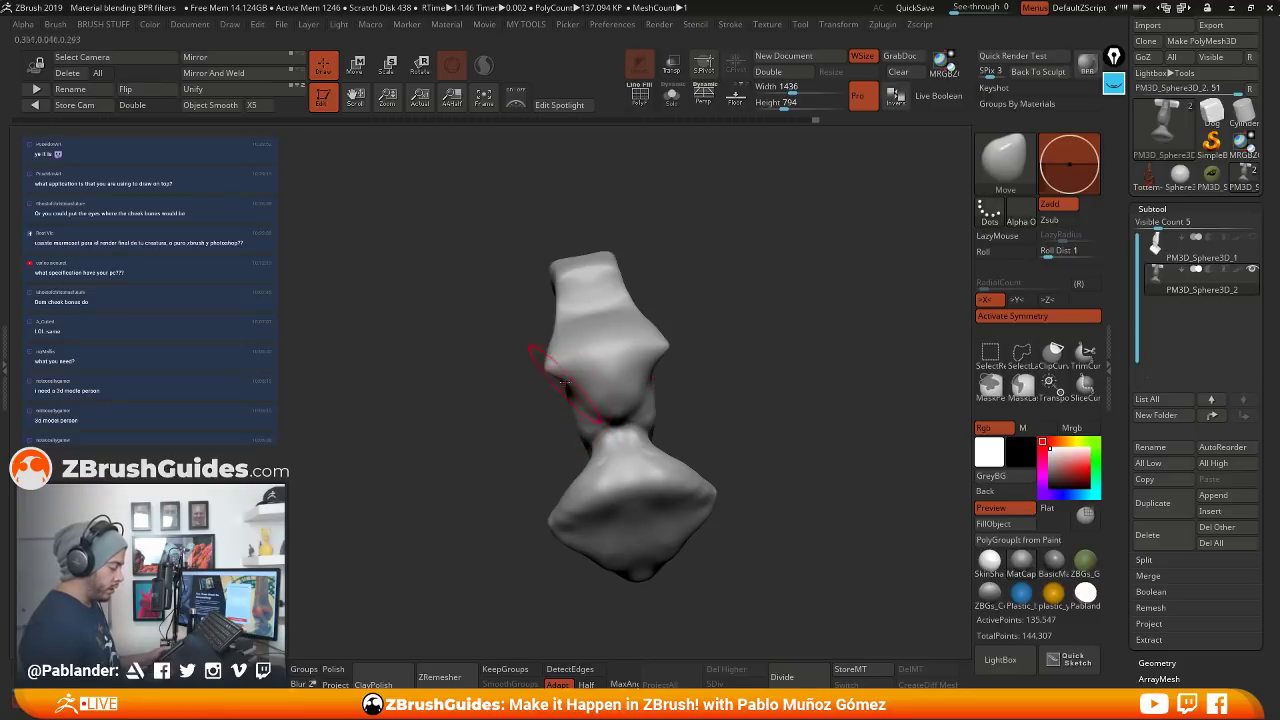
{"action": "mouse_move", "coordinate": [563, 381]}
{"action": "left_mouse_down"}
{"action": "mouse_move", "coordinate": [543, 343]}
{"action": "mouse_move", "coordinate": [564, 318]}
{"action": "left_mouse_up"}
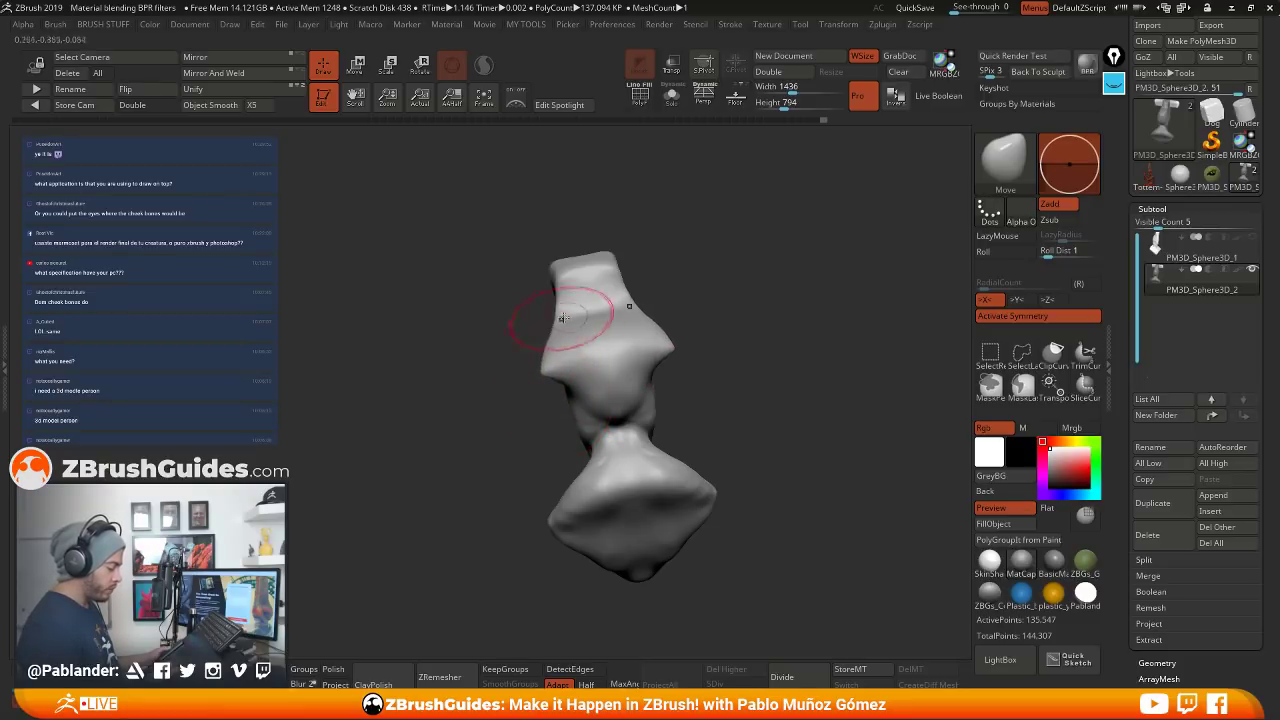
{"action": "left_click_drag", "start_coordinate": [700, 330], "coordinate": [735, 342]}
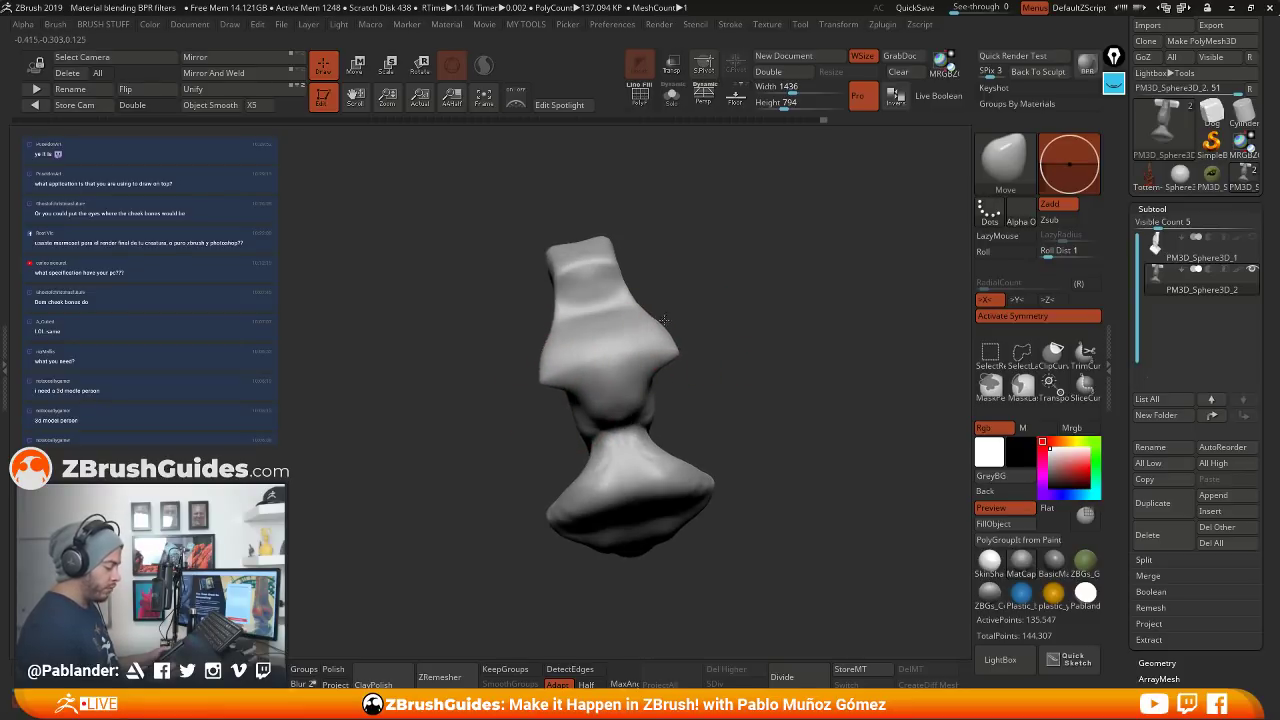
{"action": "mouse_move", "coordinate": [704, 369]}
{"action": "left_mouse_down"}
{"action": "mouse_move", "coordinate": [740, 363]}
{"action": "mouse_move", "coordinate": [751, 380]}
{"action": "mouse_move", "coordinate": [709, 358]}
{"action": "mouse_move", "coordinate": [755, 345]}
{"action": "mouse_move", "coordinate": [643, 264]}
{"action": "mouse_move", "coordinate": [700, 366]}
{"action": "mouse_move", "coordinate": [610, 380]}
{"action": "mouse_move", "coordinate": [693, 390]}
{"action": "mouse_move", "coordinate": [743, 317]}
{"action": "mouse_move", "coordinate": [690, 300]}
{"action": "left_mouse_up"}
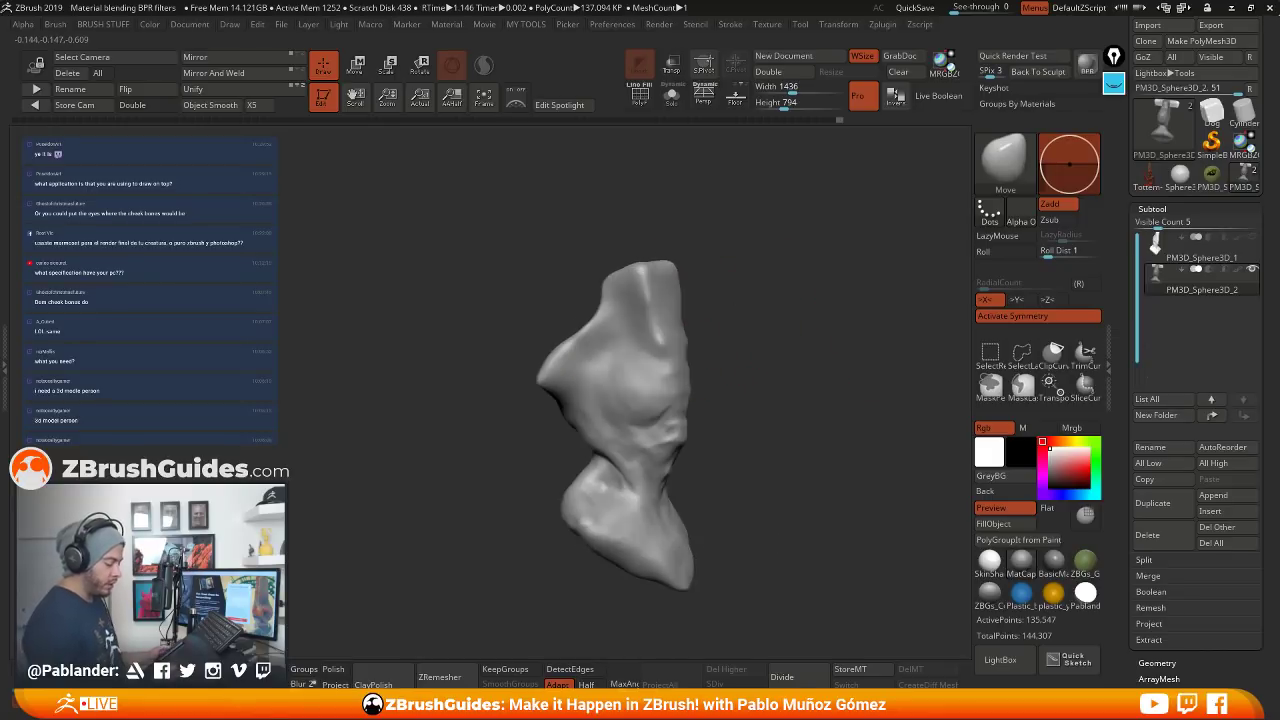
Switch to the Clay brush, adjust its draw size, and define the side plane of the head crest above the flare
{"action": "key", "text": "space"}
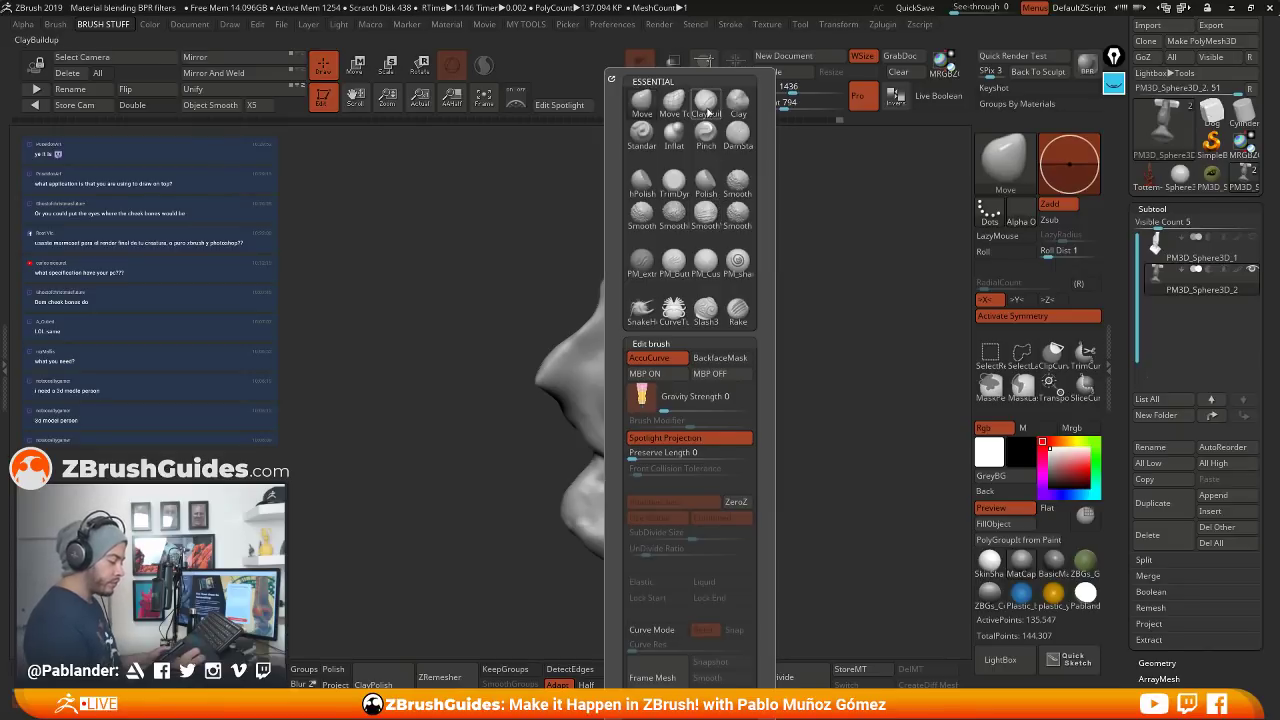
{"action": "left_click", "coordinate": [738, 100]}
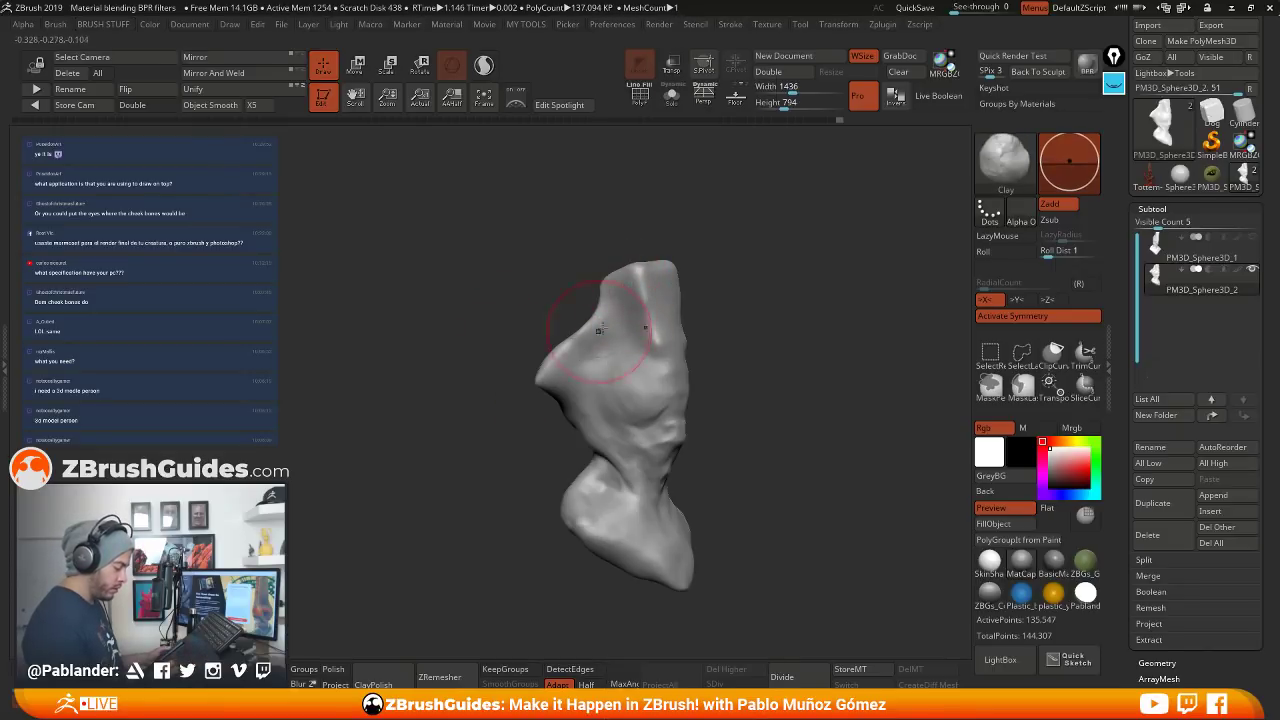
{"action": "key", "text": "space"}
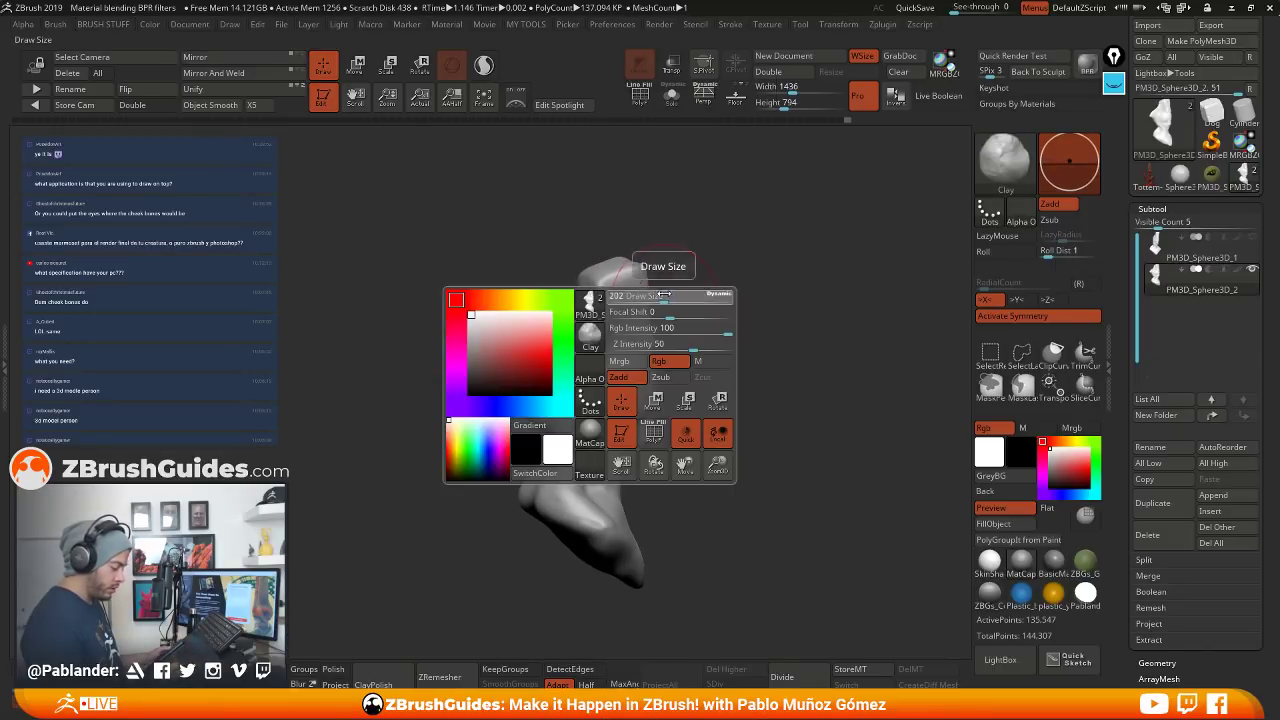
{"action": "left_click_drag", "start_coordinate": [662, 298], "coordinate": [708, 310]}
{"action": "left_click_drag", "start_coordinate": [624, 273], "coordinate": [608, 282]}
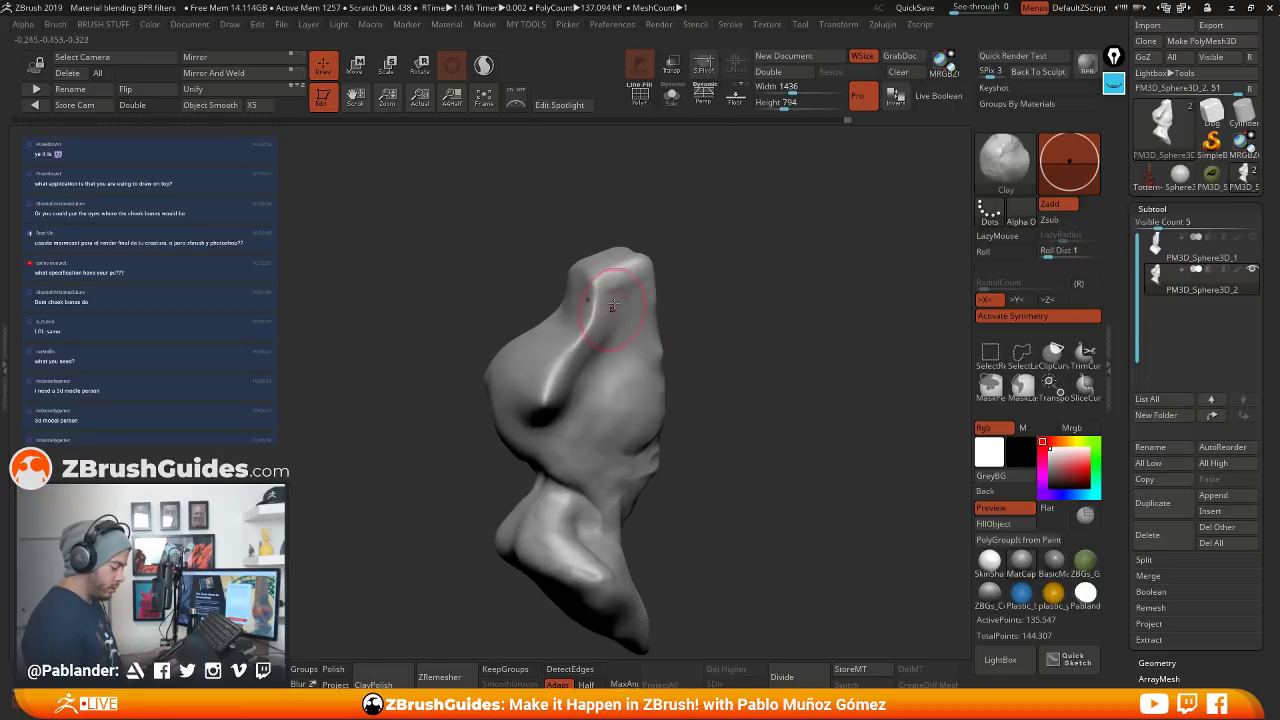
{"action": "left_click_drag", "start_coordinate": [735, 332], "coordinate": [753, 299]}
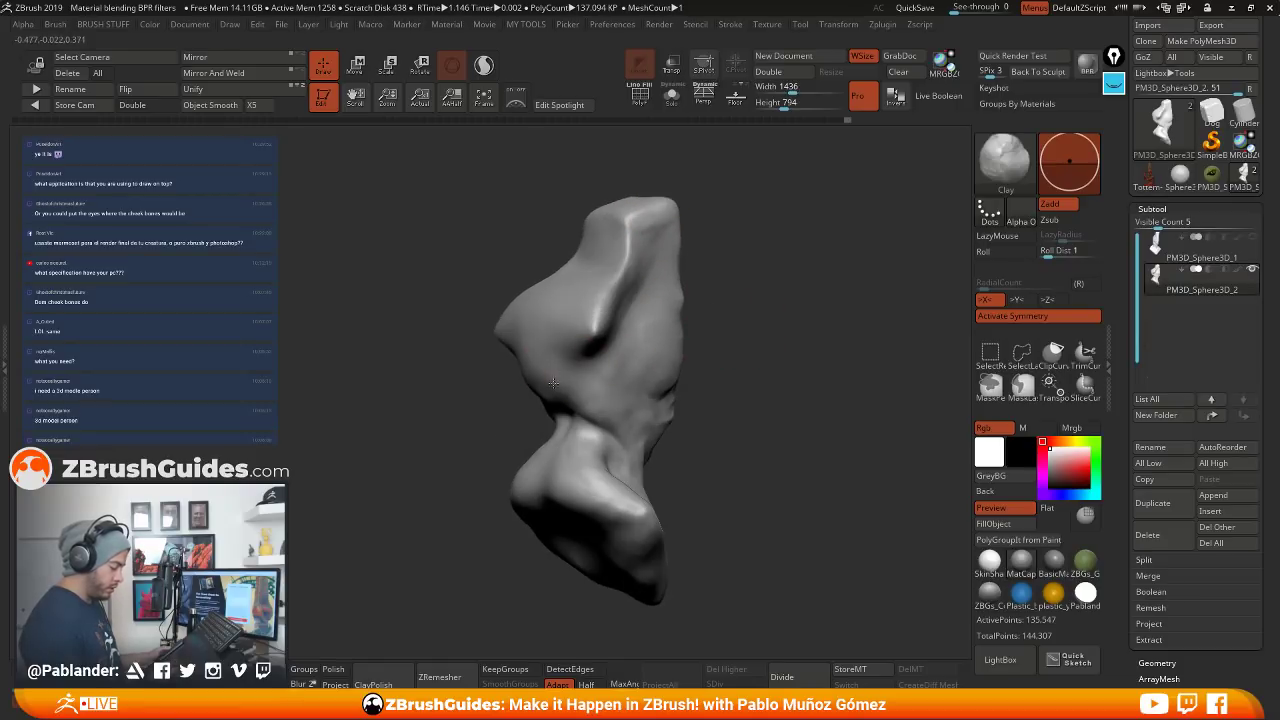
Strengthen the vertical front edge of the head crest and the hollow beside it with Clay strokes
{"action": "mouse_move", "coordinate": [665, 358]}
{"action": "left_mouse_down"}
{"action": "mouse_move", "coordinate": [694, 354]}
{"action": "mouse_move", "coordinate": [719, 381]}
{"action": "mouse_move", "coordinate": [743, 343]}
{"action": "mouse_move", "coordinate": [694, 334]}
{"action": "mouse_move", "coordinate": [729, 331]}
{"action": "mouse_move", "coordinate": [709, 318]}
{"action": "mouse_move", "coordinate": [645, 334]}
{"action": "mouse_move", "coordinate": [690, 325]}
{"action": "left_mouse_up"}
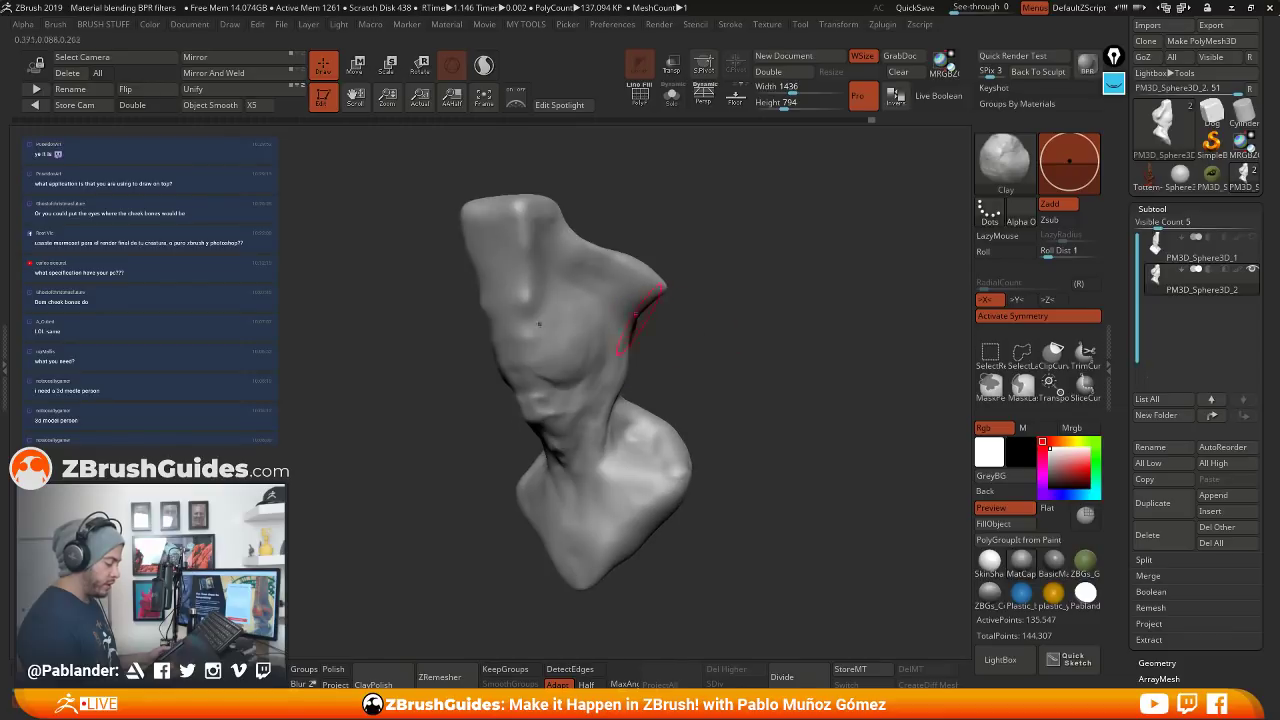
{"action": "left_click_drag", "start_coordinate": [530, 215], "coordinate": [525, 298]}
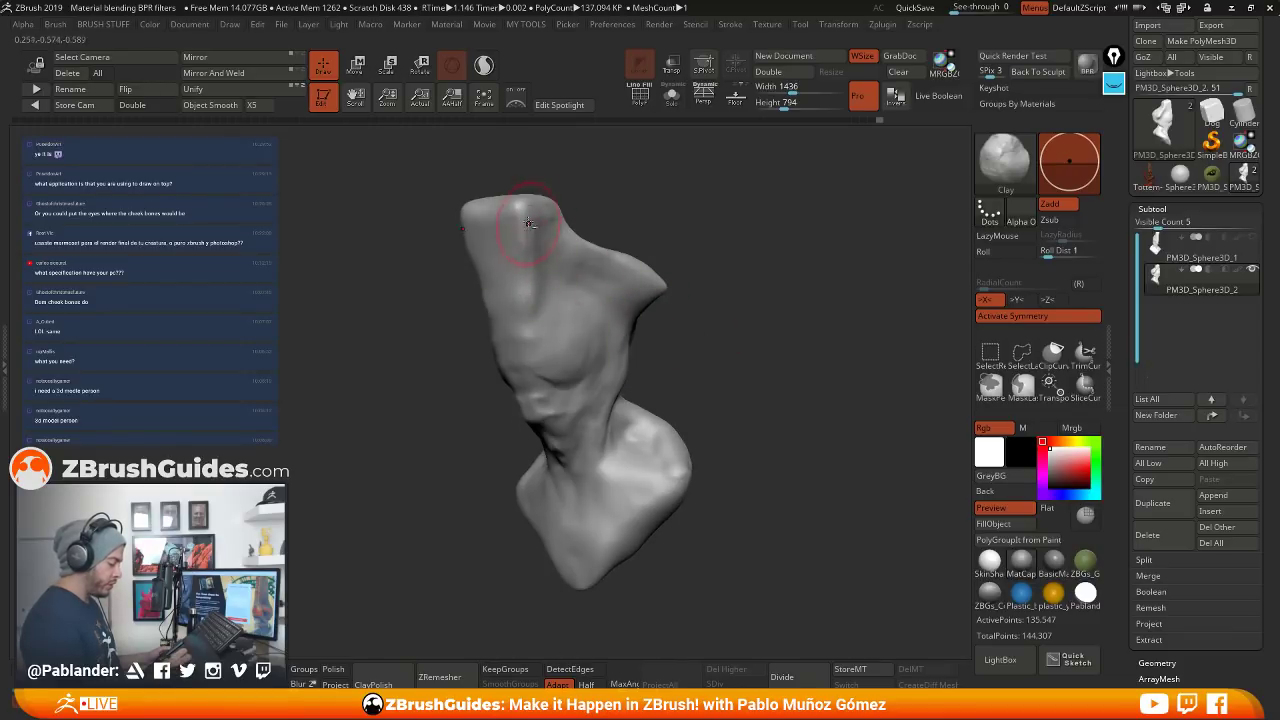
{"action": "left_click_drag", "start_coordinate": [600, 235], "coordinate": [694, 214]}
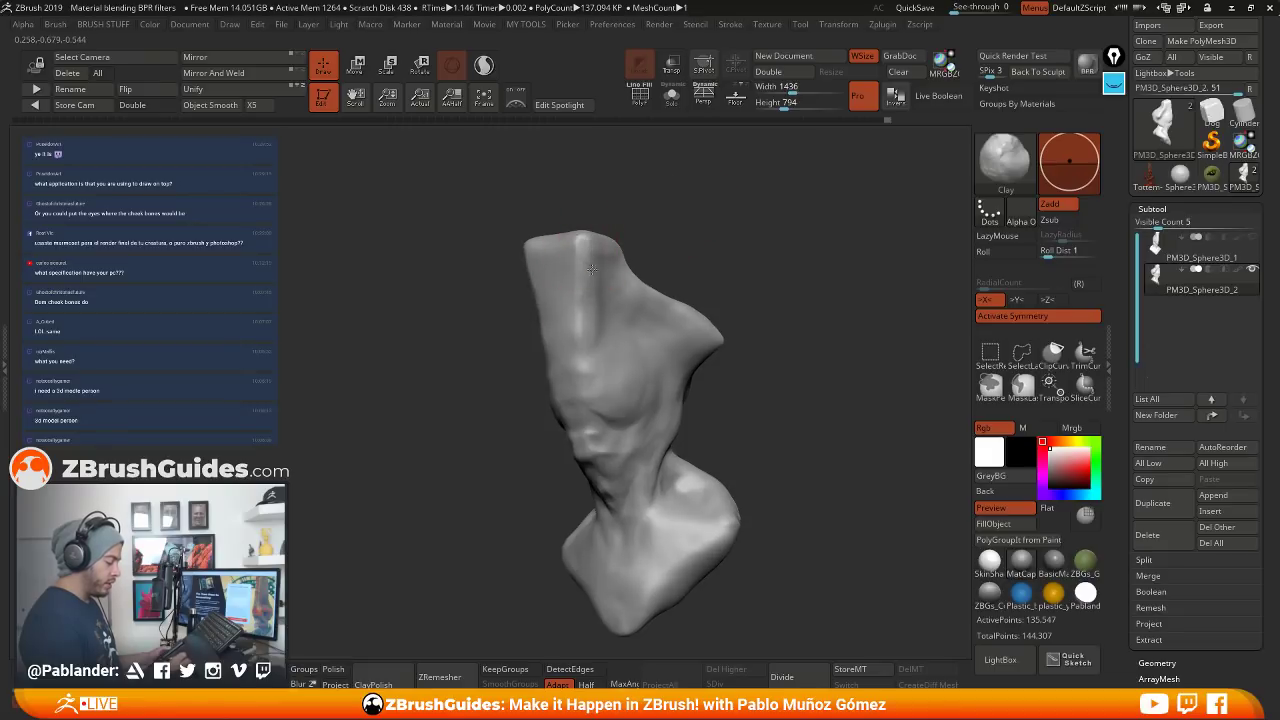
{"action": "mouse_move", "coordinate": [715, 300]}
{"action": "left_mouse_down"}
{"action": "mouse_move", "coordinate": [723, 243]}
{"action": "mouse_move", "coordinate": [748, 273]}
{"action": "mouse_move", "coordinate": [716, 276]}
{"action": "left_mouse_up"}
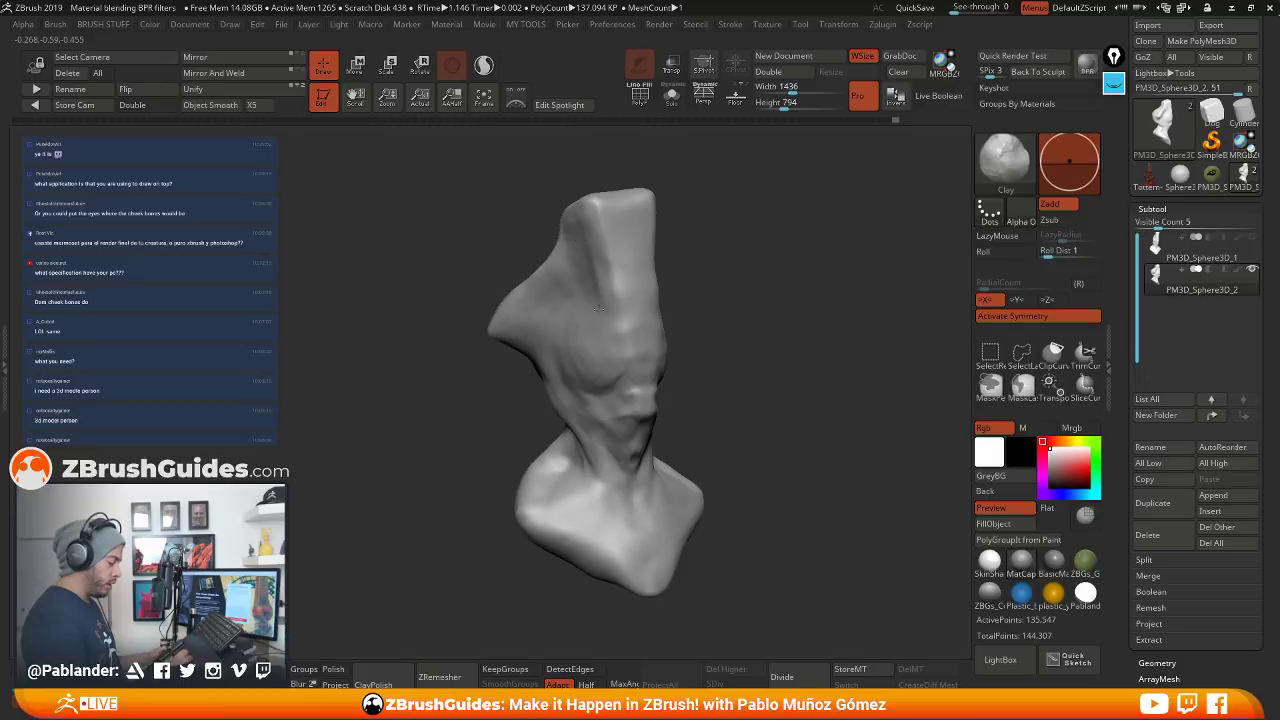
Examine the tall headpiece of the Tottem-head polypaint model for reference and return to the creature bust
{"action": "left_click", "coordinate": [1150, 178]}
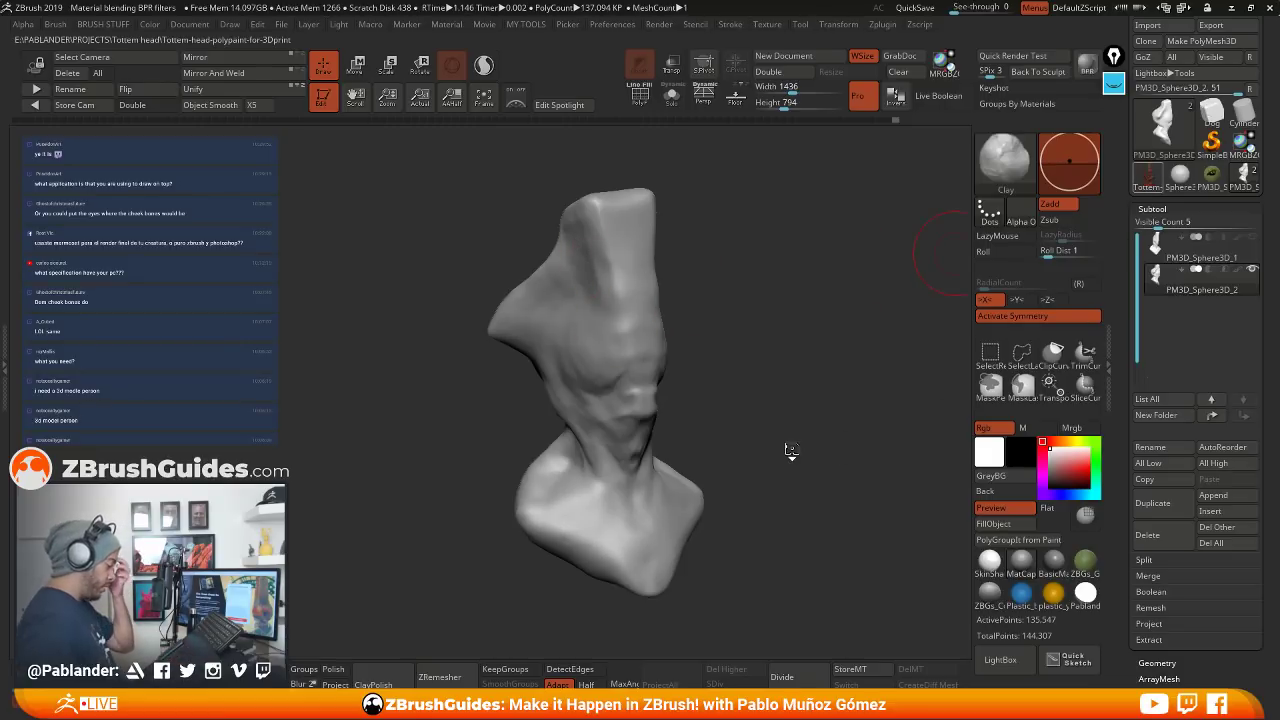
{"action": "left_click_drag", "start_coordinate": [643, 208], "coordinate": [677, 206]}
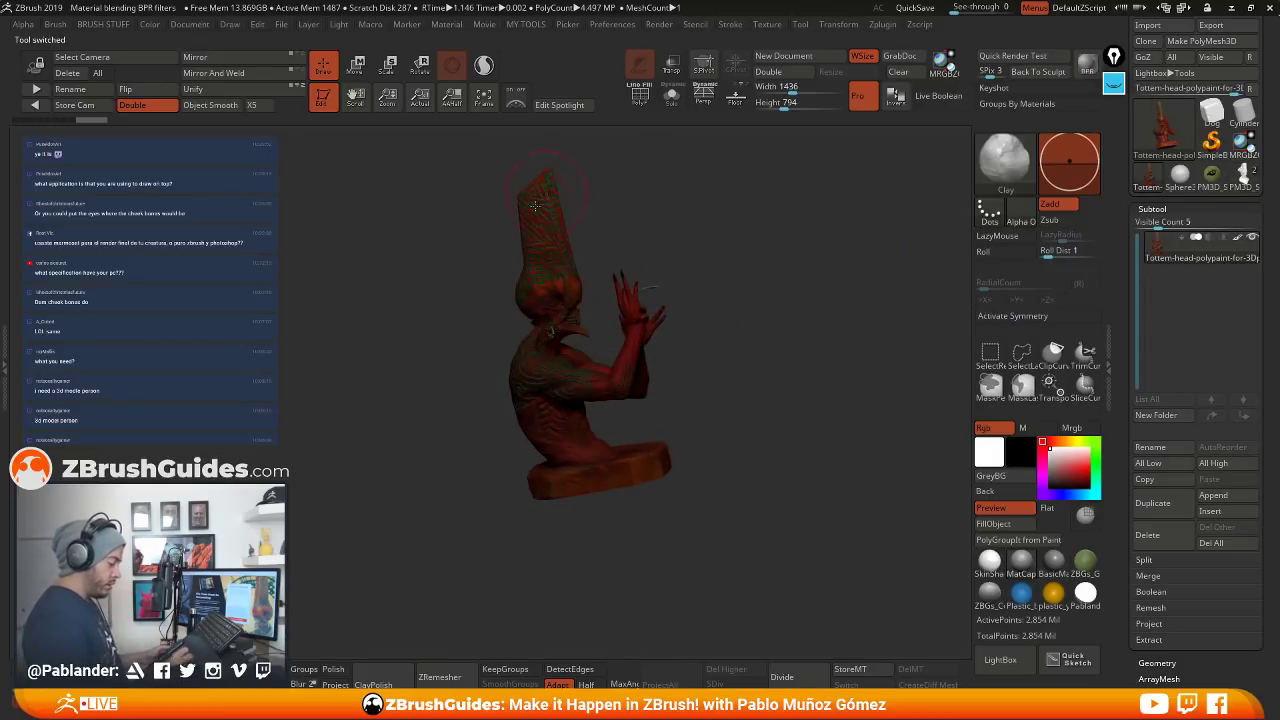
{"action": "left_click", "coordinate": [1244, 178]}
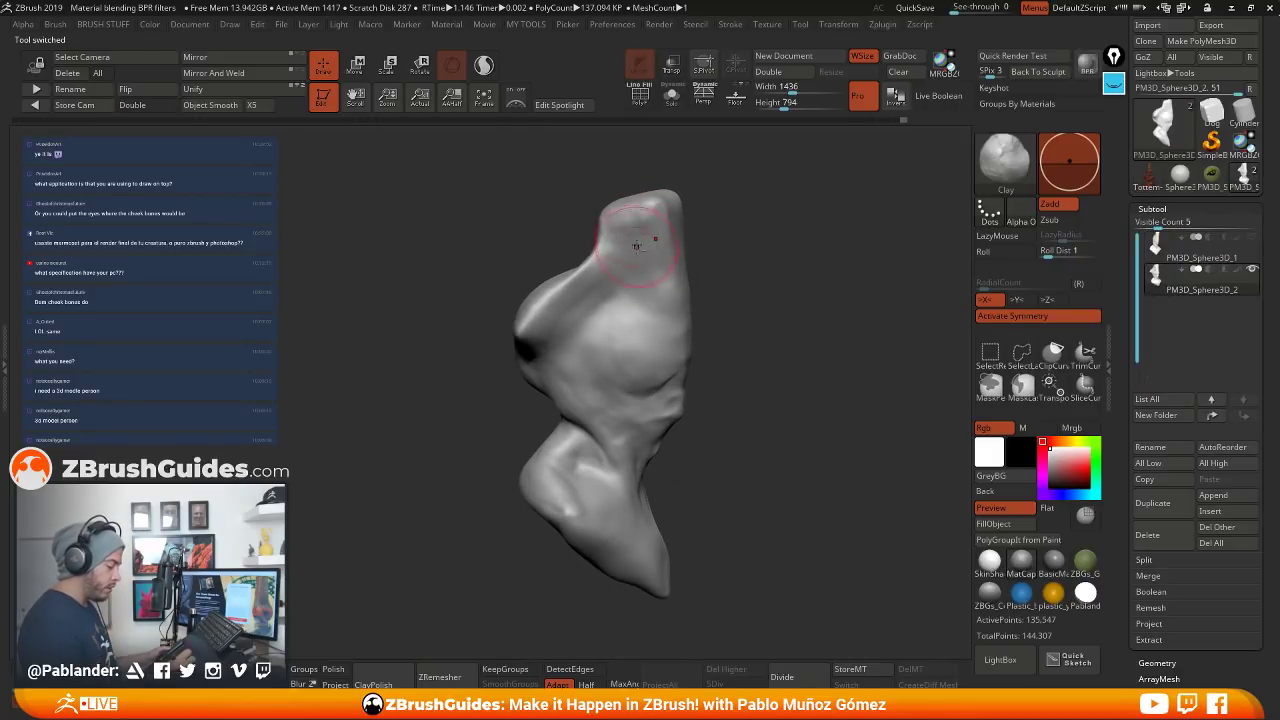
Build up and smooth the side of the head between the brow, cheek and rear flare with the Clay and Smooth brushes
{"action": "left_click_drag", "start_coordinate": [735, 246], "coordinate": [658, 246]}
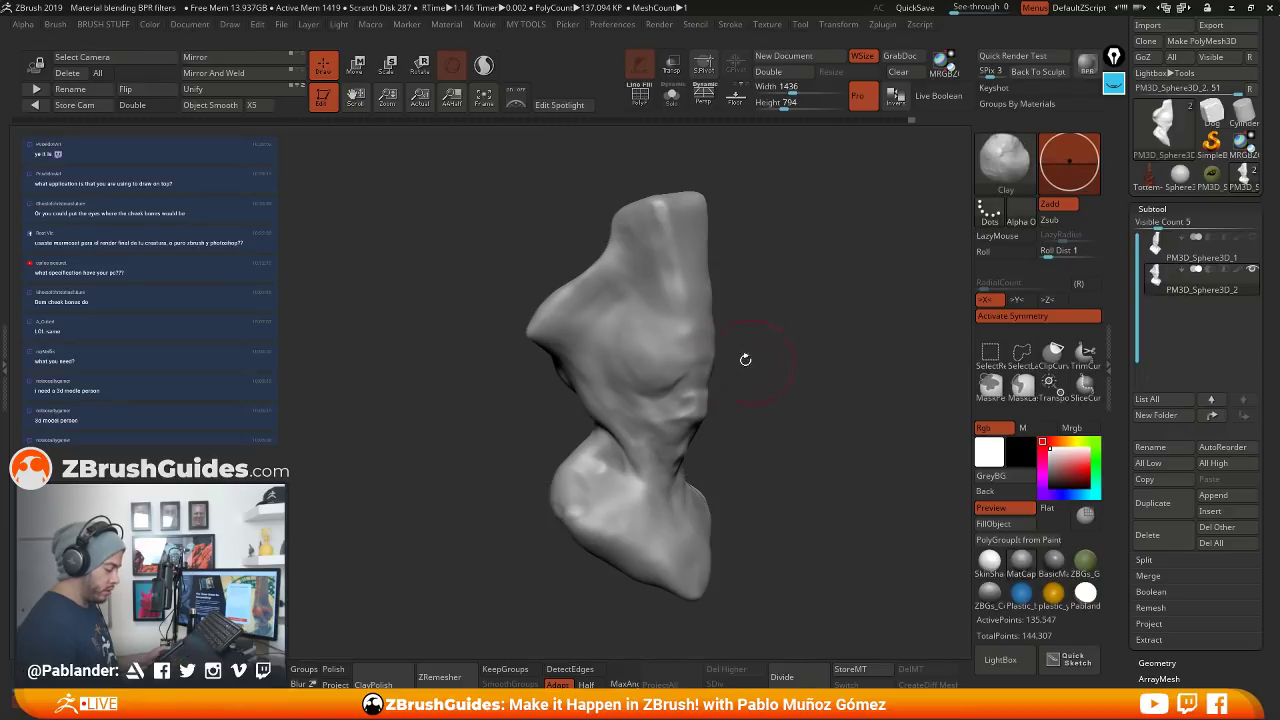
{"action": "mouse_move", "coordinate": [856, 315]}
{"action": "left_mouse_down"}
{"action": "mouse_move", "coordinate": [766, 306]}
{"action": "mouse_move", "coordinate": [771, 321]}
{"action": "mouse_move", "coordinate": [650, 330]}
{"action": "mouse_move", "coordinate": [640, 318]}
{"action": "mouse_move", "coordinate": [629, 322]}
{"action": "mouse_move", "coordinate": [638, 340]}
{"action": "mouse_move", "coordinate": [642, 326]}
{"action": "left_mouse_up"}
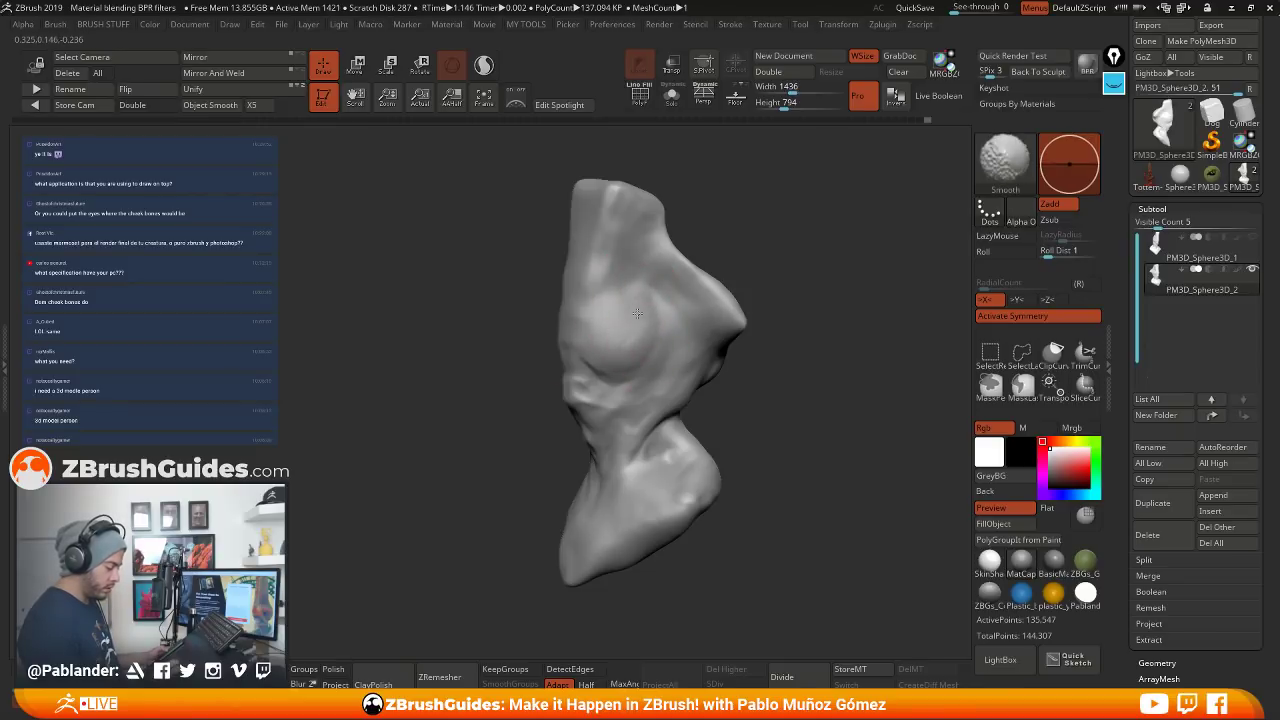
{"action": "mouse_move", "coordinate": [751, 380]}
{"action": "left_mouse_down"}
{"action": "mouse_move", "coordinate": [770, 400]}
{"action": "mouse_move", "coordinate": [746, 374]}
{"action": "mouse_move", "coordinate": [668, 378]}
{"action": "mouse_move", "coordinate": [775, 384]}
{"action": "mouse_move", "coordinate": [604, 388]}
{"action": "mouse_move", "coordinate": [775, 380]}
{"action": "left_mouse_up"}
{"action": "key", "text": "shift"}
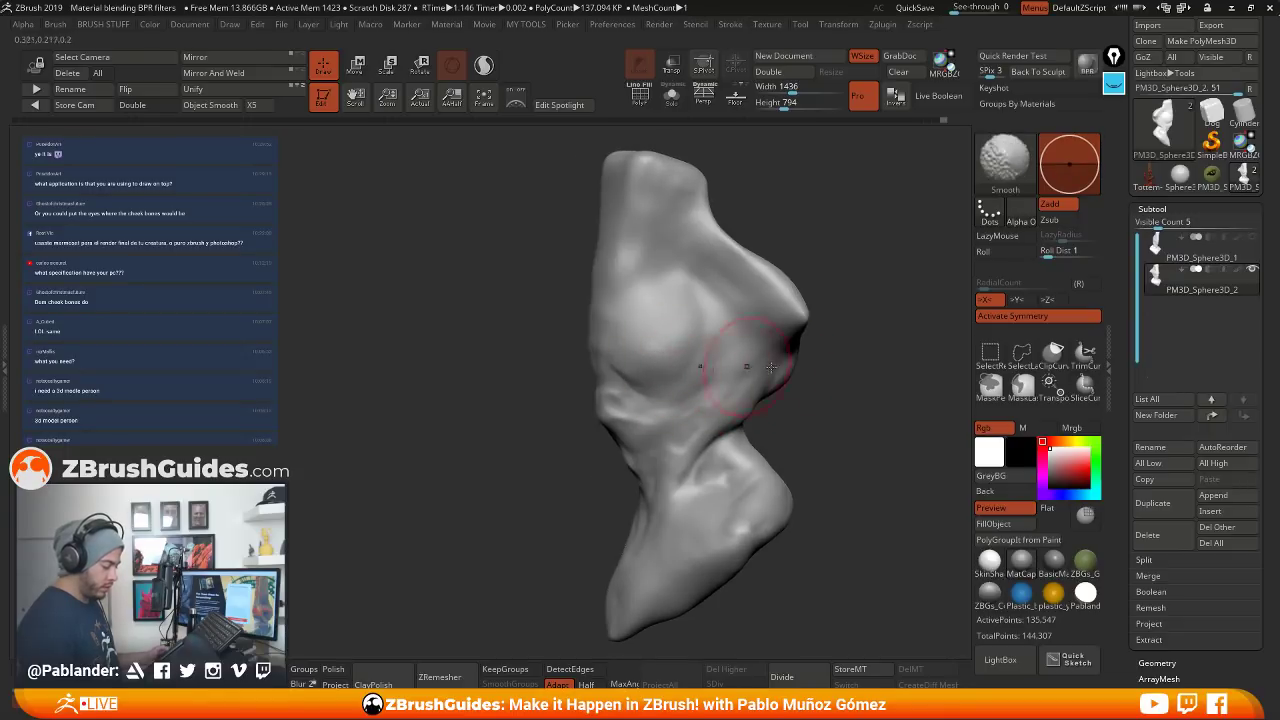
{"action": "mouse_move", "coordinate": [775, 368]}
{"action": "right_mouse_down"}
{"action": "mouse_move", "coordinate": [840, 378]}
{"action": "mouse_move", "coordinate": [720, 213]}
{"action": "right_mouse_up"}
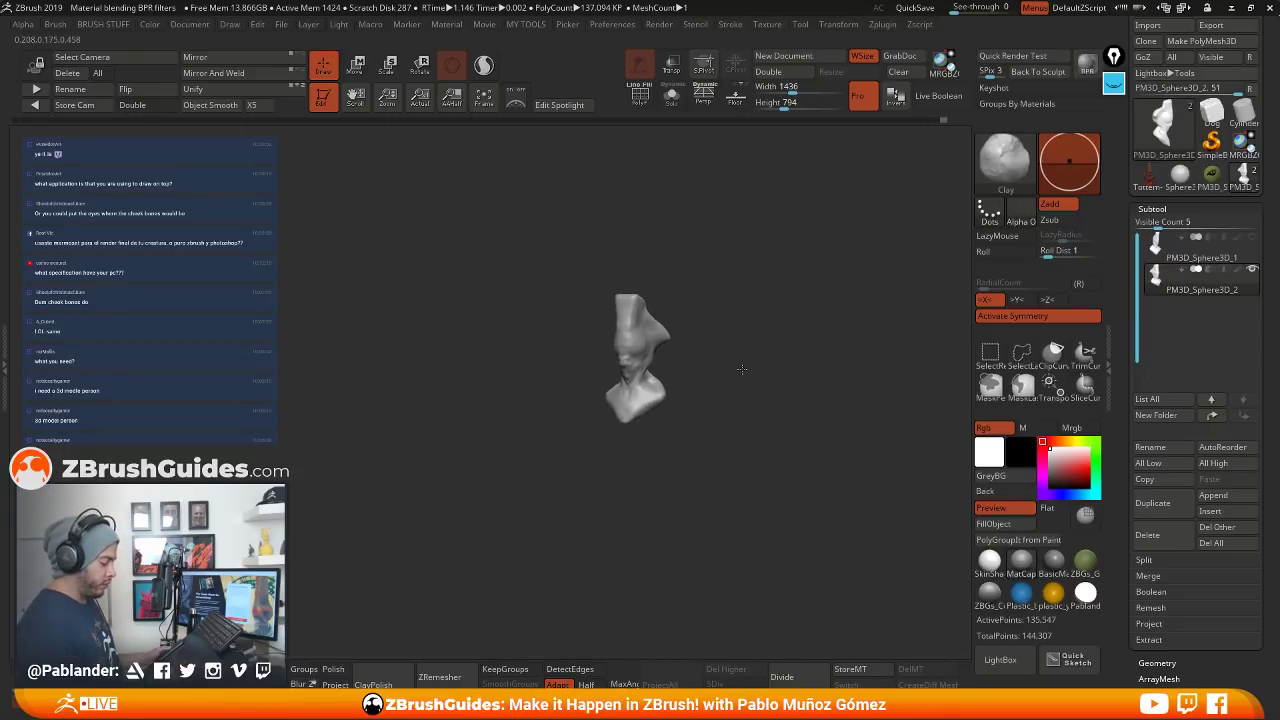
Switch to the hPolish brush and flatten the front, top and side planes of the head crest, smoothing lightly
{"action": "mouse_move", "coordinate": [742, 369]}
{"action": "left_mouse_down"}
{"action": "mouse_move", "coordinate": [814, 370]}
{"action": "mouse_move", "coordinate": [700, 377]}
{"action": "mouse_move", "coordinate": [800, 357]}
{"action": "mouse_move", "coordinate": [770, 342]}
{"action": "mouse_move", "coordinate": [745, 350]}
{"action": "mouse_move", "coordinate": [764, 345]}
{"action": "mouse_move", "coordinate": [747, 444]}
{"action": "left_mouse_up"}
{"action": "left_click_drag", "start_coordinate": [748, 394], "coordinate": [760, 438], "text": "alt"}
{"action": "key", "text": "b"}
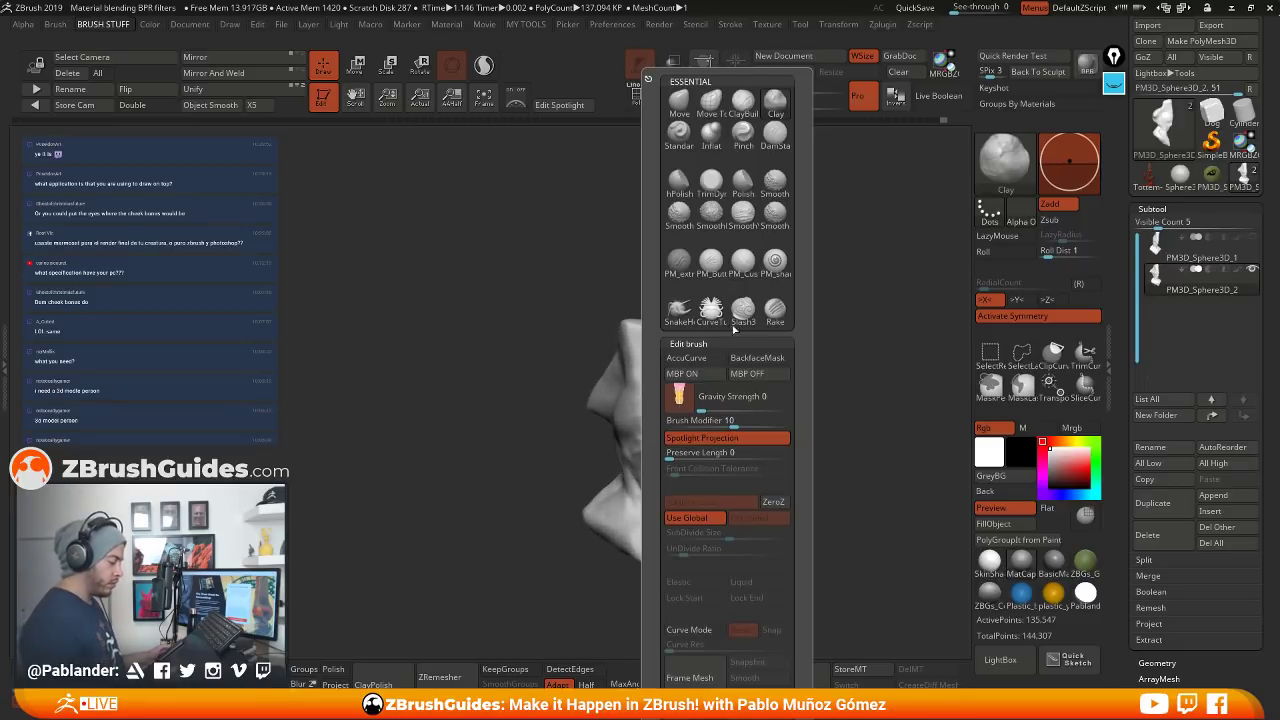
{"action": "left_click", "coordinate": [690, 187]}
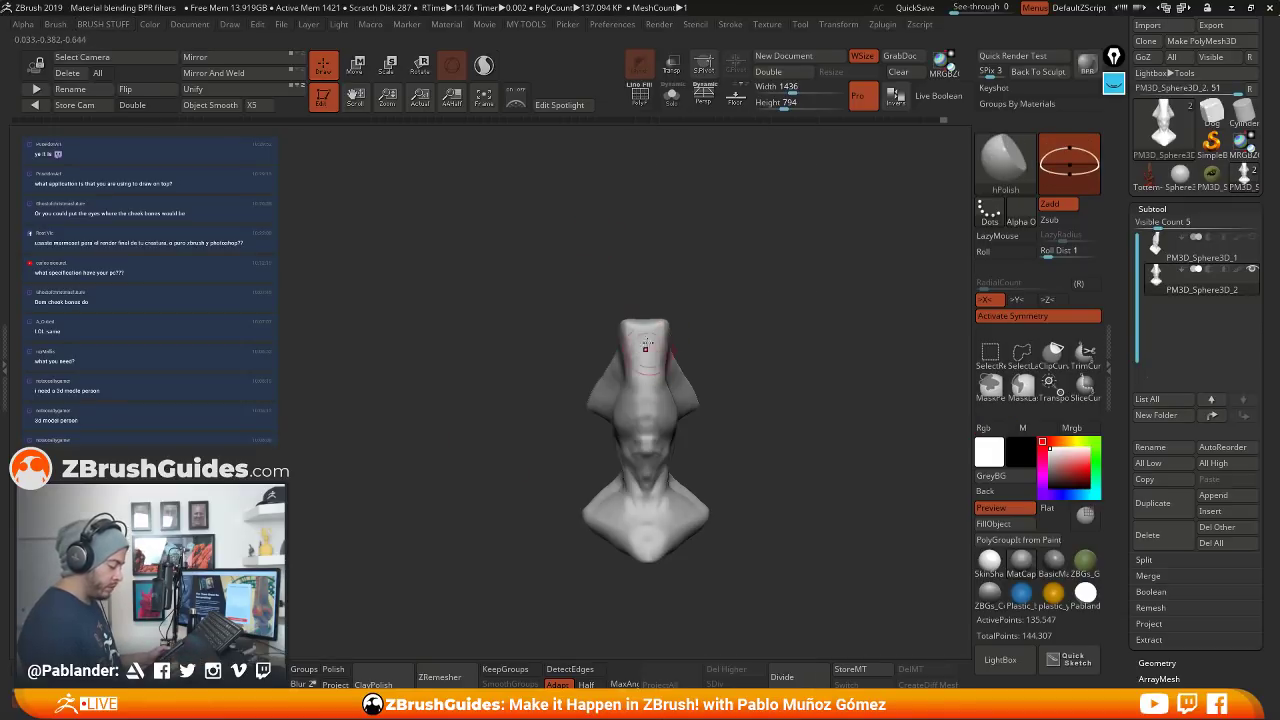
{"action": "left_click_drag", "start_coordinate": [705, 340], "coordinate": [737, 325]}
{"action": "left_click_drag", "start_coordinate": [634, 359], "coordinate": [669, 376]}
{"action": "left_click_drag", "start_coordinate": [667, 323], "coordinate": [649, 336]}
{"action": "mouse_move", "coordinate": [747, 262]}
{"action": "left_mouse_down"}
{"action": "mouse_move", "coordinate": [752, 244]}
{"action": "mouse_move", "coordinate": [681, 306]}
{"action": "mouse_move", "coordinate": [672, 335]}
{"action": "left_mouse_up"}
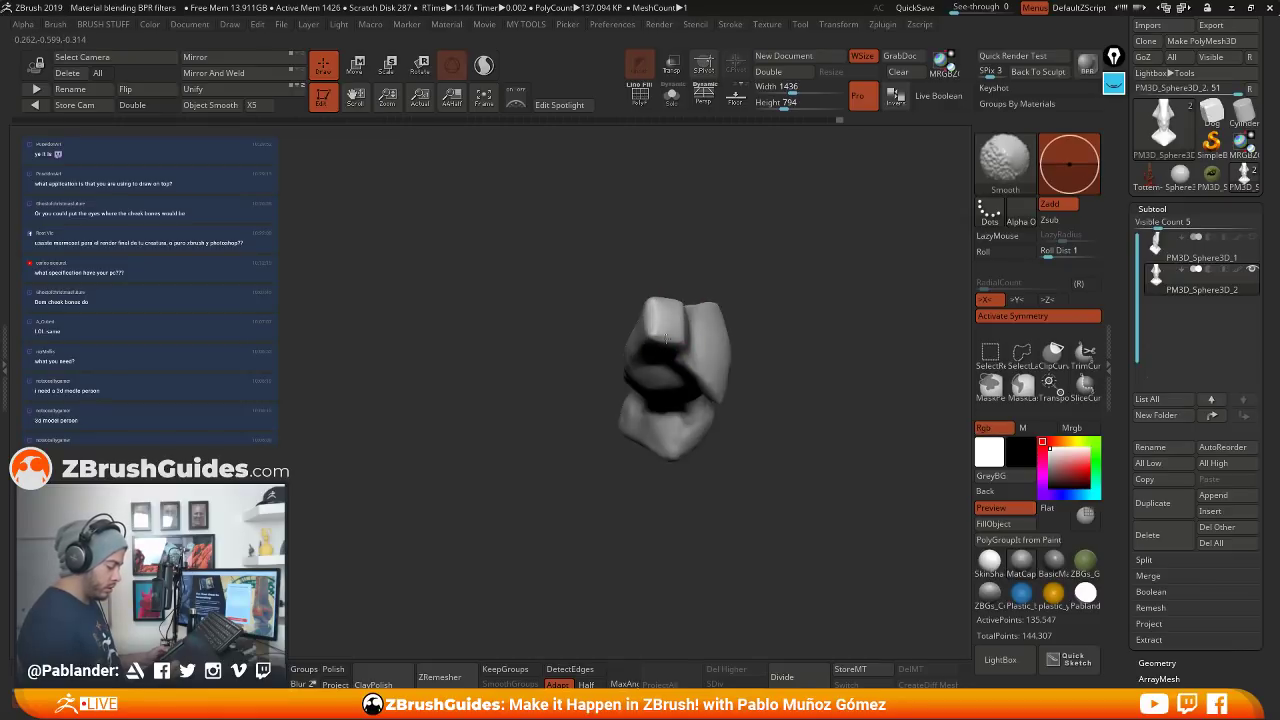
{"action": "left_click_drag", "start_coordinate": [786, 317], "coordinate": [672, 318]}
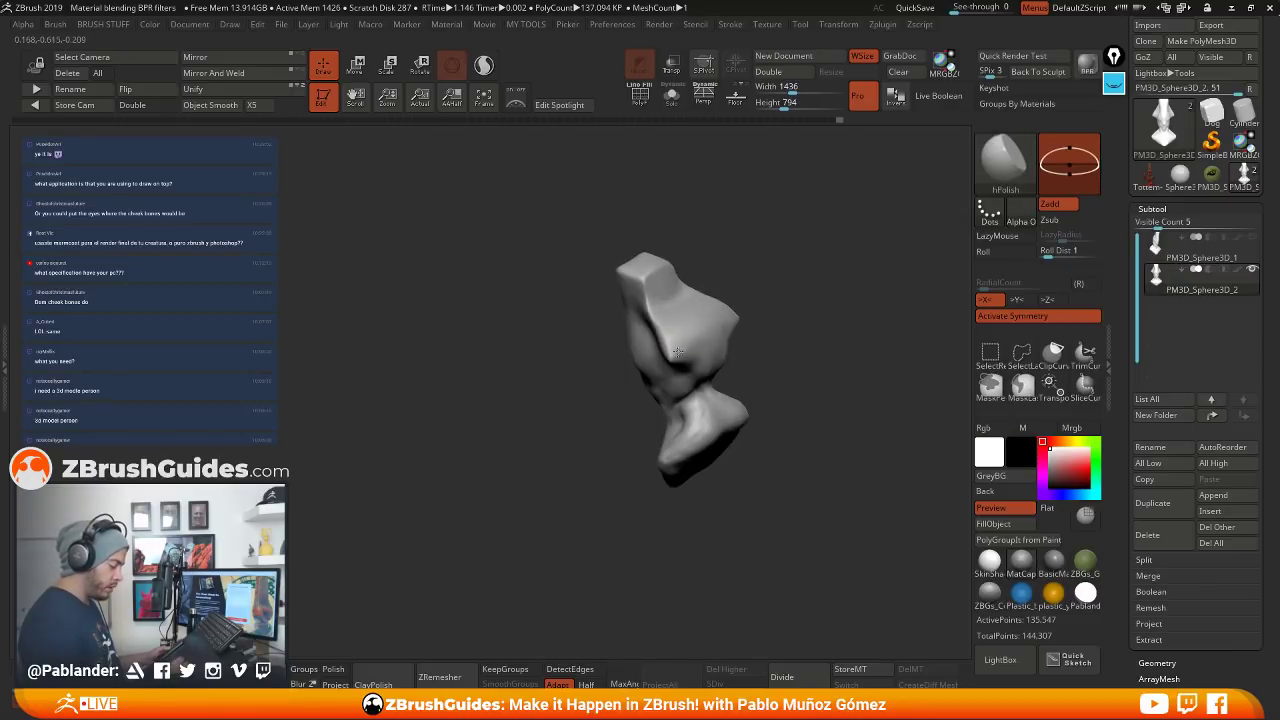
Polish the planes on the sides of the head, cheek and rear flare with the hPolish brush, smoothing lightly
{"action": "left_click_drag", "start_coordinate": [762, 333], "coordinate": [752, 307]}
{"action": "left_click_drag", "start_coordinate": [675, 319], "coordinate": [656, 305]}
{"action": "mouse_move", "coordinate": [752, 356]}
{"action": "left_mouse_down"}
{"action": "mouse_move", "coordinate": [785, 358]}
{"action": "mouse_move", "coordinate": [651, 313]}
{"action": "left_mouse_up"}
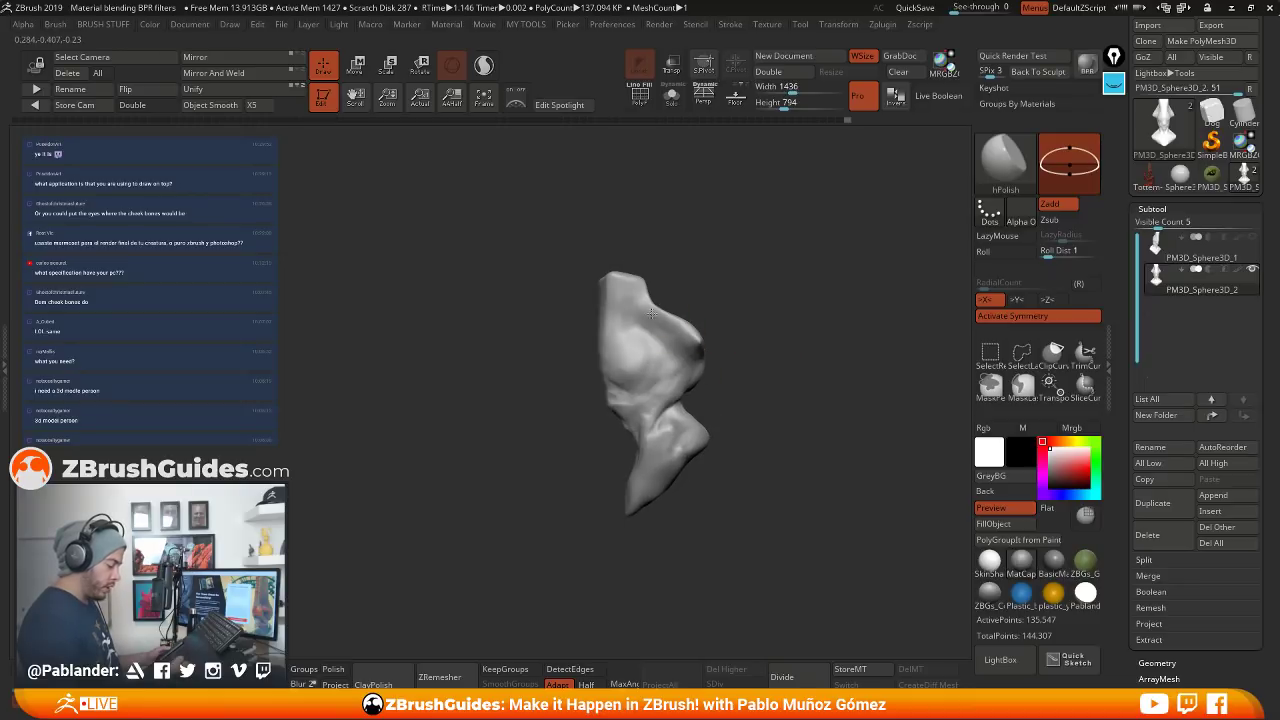
{"action": "mouse_move", "coordinate": [704, 350]}
{"action": "left_mouse_down"}
{"action": "mouse_move", "coordinate": [743, 400]}
{"action": "mouse_move", "coordinate": [746, 355]}
{"action": "left_mouse_up"}
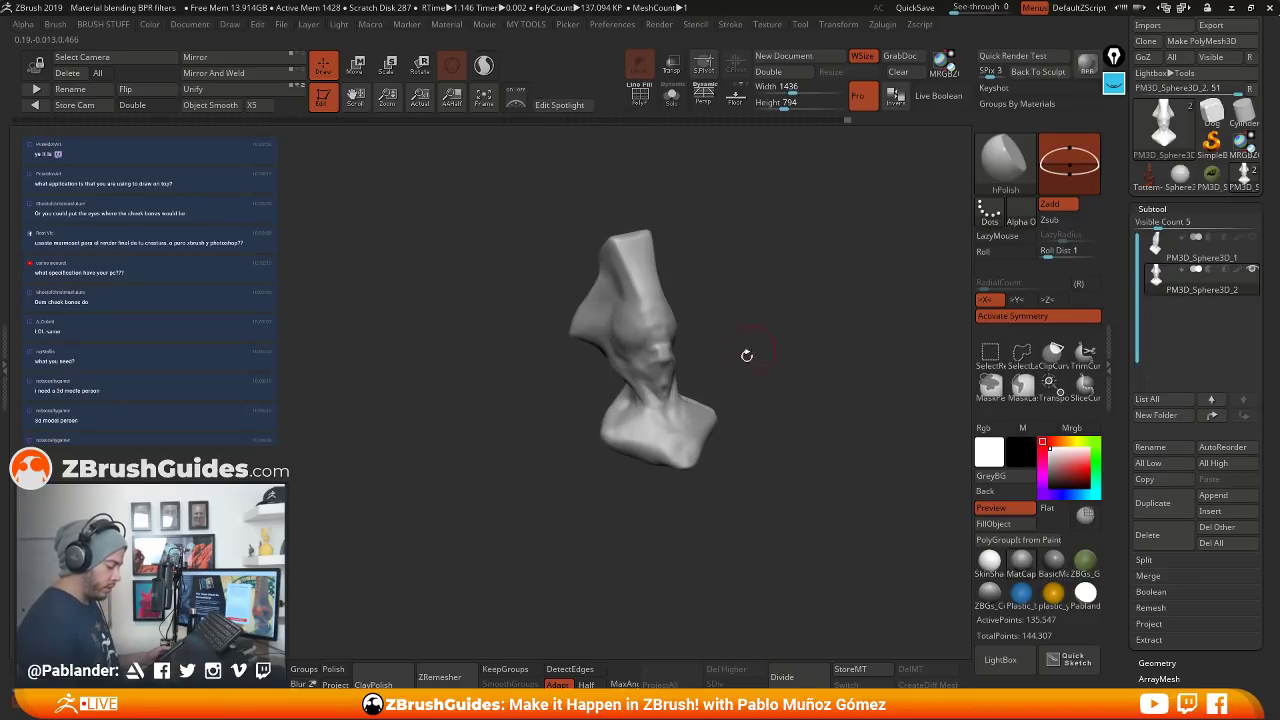
{"action": "mouse_move", "coordinate": [677, 477]}
{"action": "left_mouse_down"}
{"action": "mouse_move", "coordinate": [679, 441]}
{"action": "mouse_move", "coordinate": [820, 349]}
{"action": "mouse_move", "coordinate": [793, 381]}
{"action": "mouse_move", "coordinate": [696, 350]}
{"action": "left_mouse_up"}
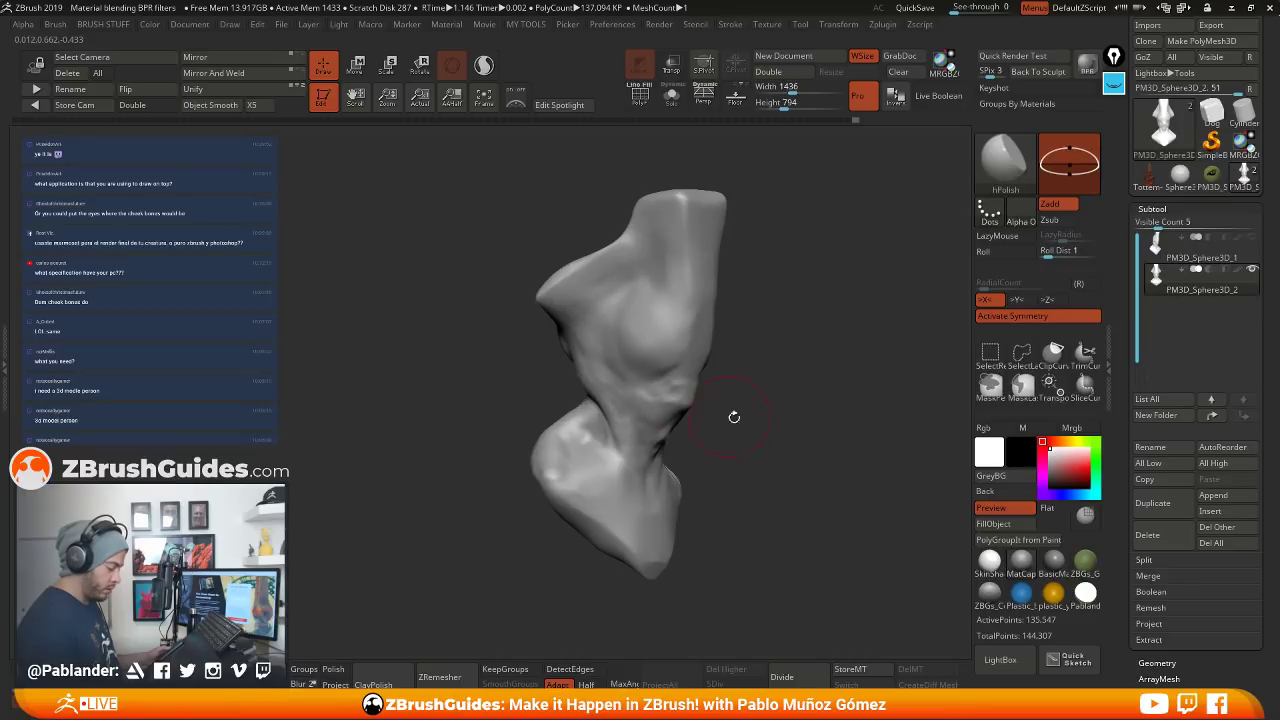
{"action": "left_click_drag", "start_coordinate": [734, 417], "coordinate": [645, 366]}
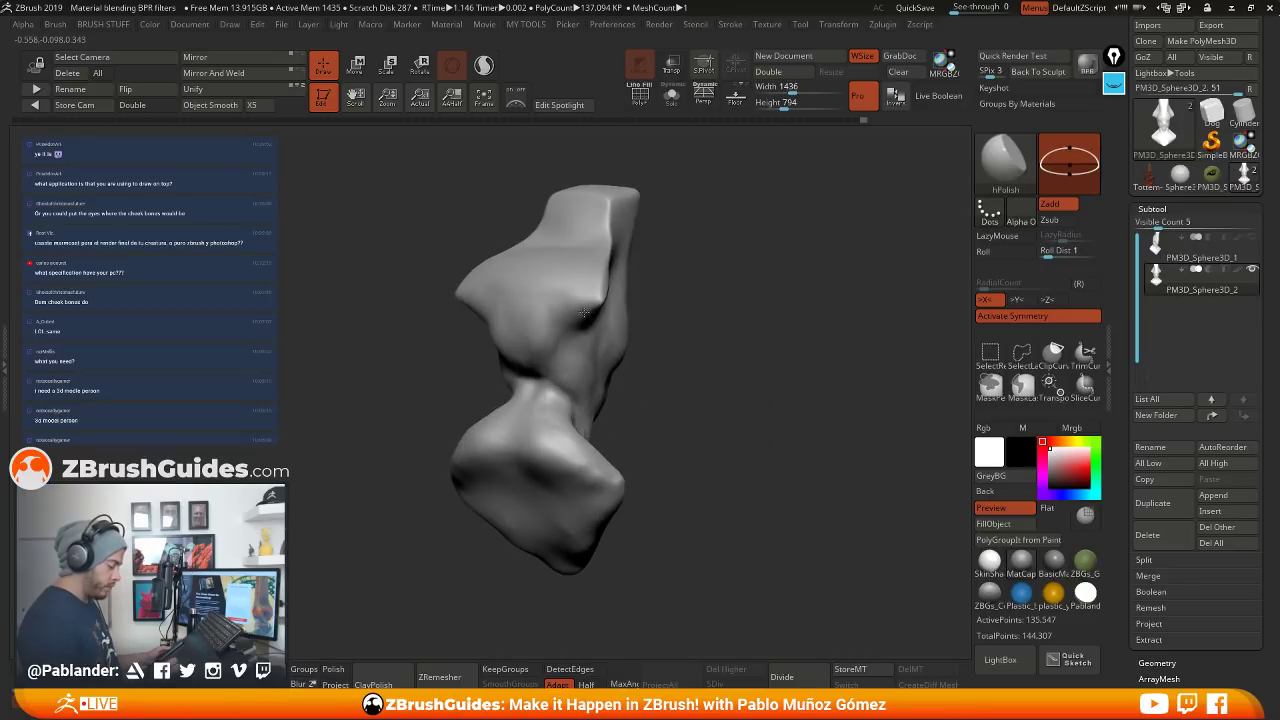
{"action": "mouse_move", "coordinate": [658, 319]}
{"action": "left_mouse_down"}
{"action": "mouse_move", "coordinate": [743, 346]}
{"action": "mouse_move", "coordinate": [760, 385]}
{"action": "mouse_move", "coordinate": [801, 387]}
{"action": "mouse_move", "coordinate": [740, 423]}
{"action": "mouse_move", "coordinate": [757, 417]}
{"action": "mouse_move", "coordinate": [751, 363]}
{"action": "mouse_move", "coordinate": [773, 369]}
{"action": "mouse_move", "coordinate": [764, 378]}
{"action": "mouse_move", "coordinate": [752, 355]}
{"action": "mouse_move", "coordinate": [714, 386]}
{"action": "mouse_move", "coordinate": [764, 438]}
{"action": "mouse_move", "coordinate": [751, 357]}
{"action": "mouse_move", "coordinate": [771, 380]}
{"action": "mouse_move", "coordinate": [786, 371]}
{"action": "mouse_move", "coordinate": [781, 332]}
{"action": "mouse_move", "coordinate": [797, 349]}
{"action": "mouse_move", "coordinate": [717, 423]}
{"action": "mouse_move", "coordinate": [794, 388]}
{"action": "mouse_move", "coordinate": [772, 160]}
{"action": "left_mouse_up"}
{"action": "key", "text": "shift"}
Switch to the DamStandard brush and carve diagonal creases along the side of the neck below the jaw
{"action": "key", "text": "b"}
{"action": "key", "text": "d"}
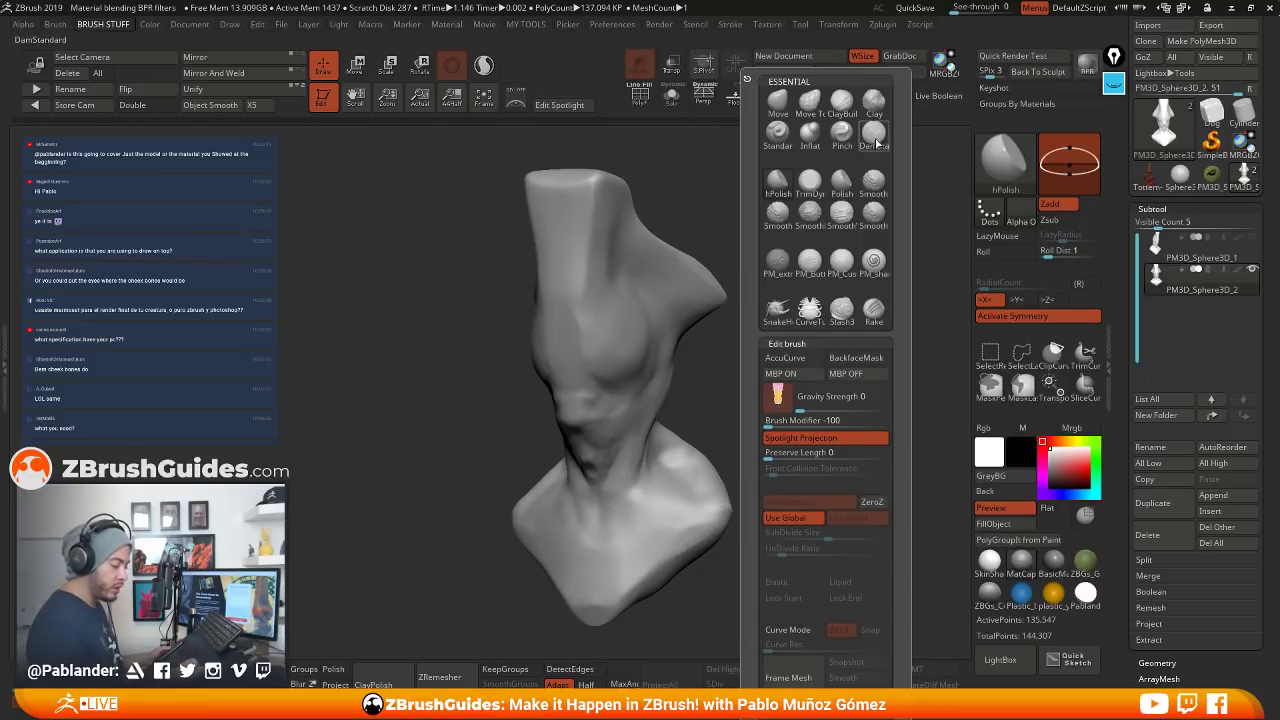
{"action": "key", "text": "s"}
{"action": "key", "text": "space"}
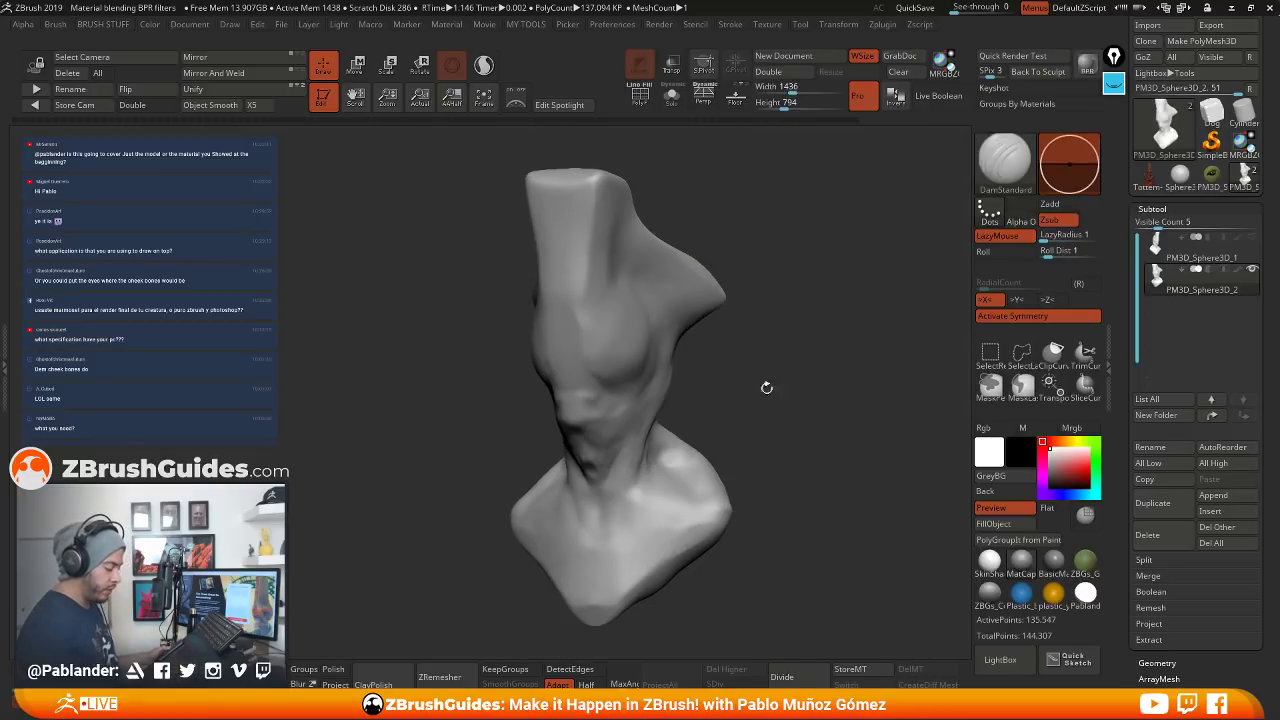
{"action": "mouse_move", "coordinate": [766, 383]}
{"action": "left_mouse_down"}
{"action": "mouse_move", "coordinate": [758, 322]}
{"action": "mouse_move", "coordinate": [791, 394]}
{"action": "mouse_move", "coordinate": [814, 349]}
{"action": "mouse_move", "coordinate": [720, 415]}
{"action": "mouse_move", "coordinate": [631, 387]}
{"action": "left_mouse_up"}
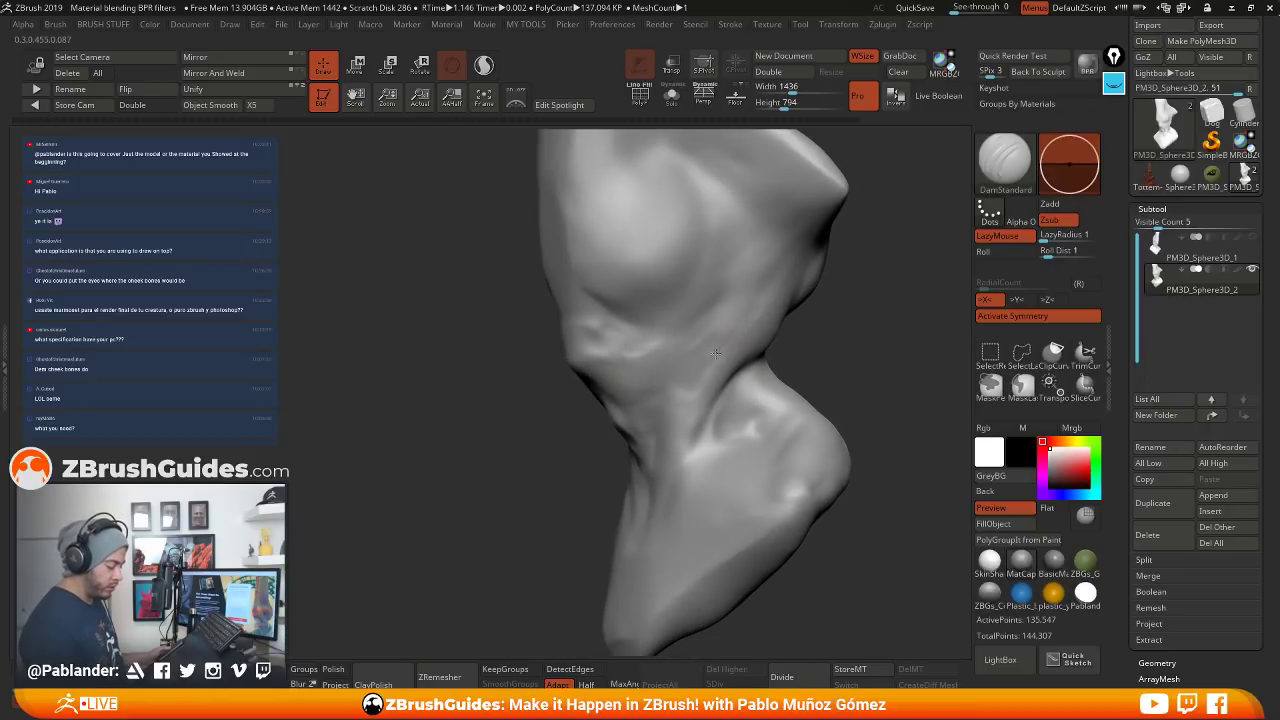
{"action": "left_click_drag", "start_coordinate": [727, 340], "coordinate": [655, 411]}
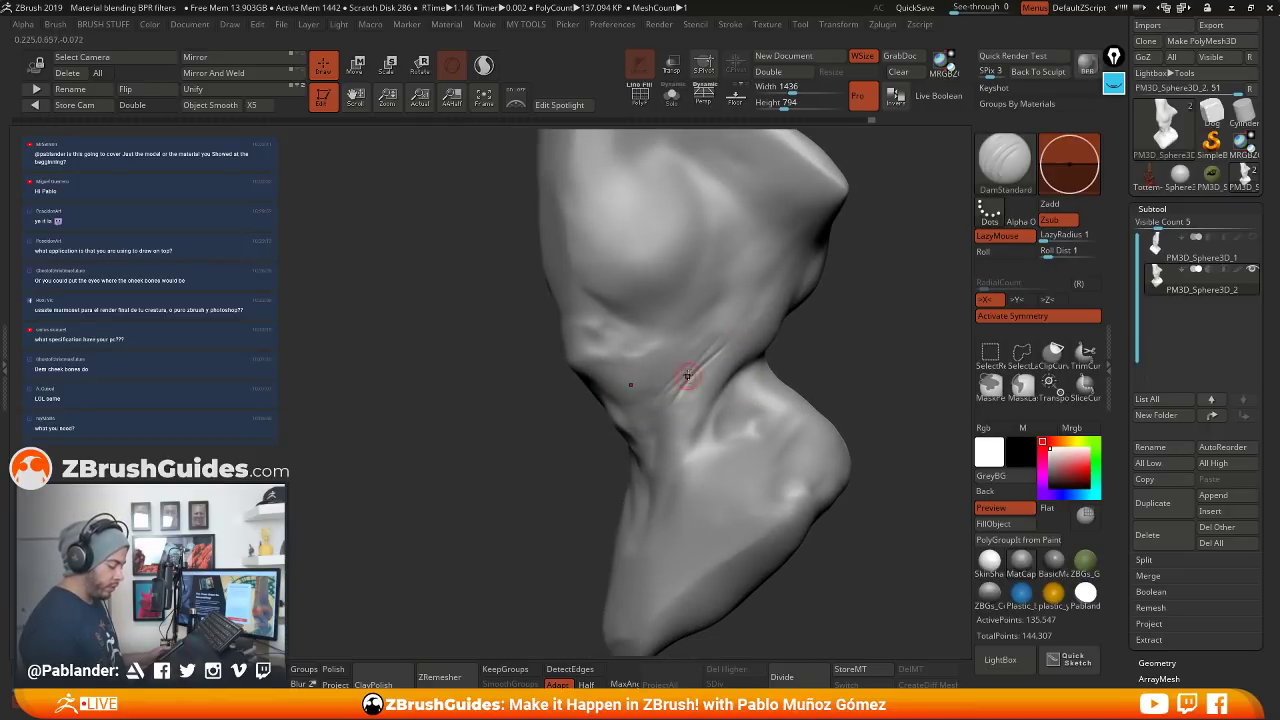
{"action": "mouse_move", "coordinate": [808, 343]}
{"action": "left_mouse_down"}
{"action": "mouse_move", "coordinate": [843, 347]}
{"action": "mouse_move", "coordinate": [818, 309]}
{"action": "left_mouse_up"}
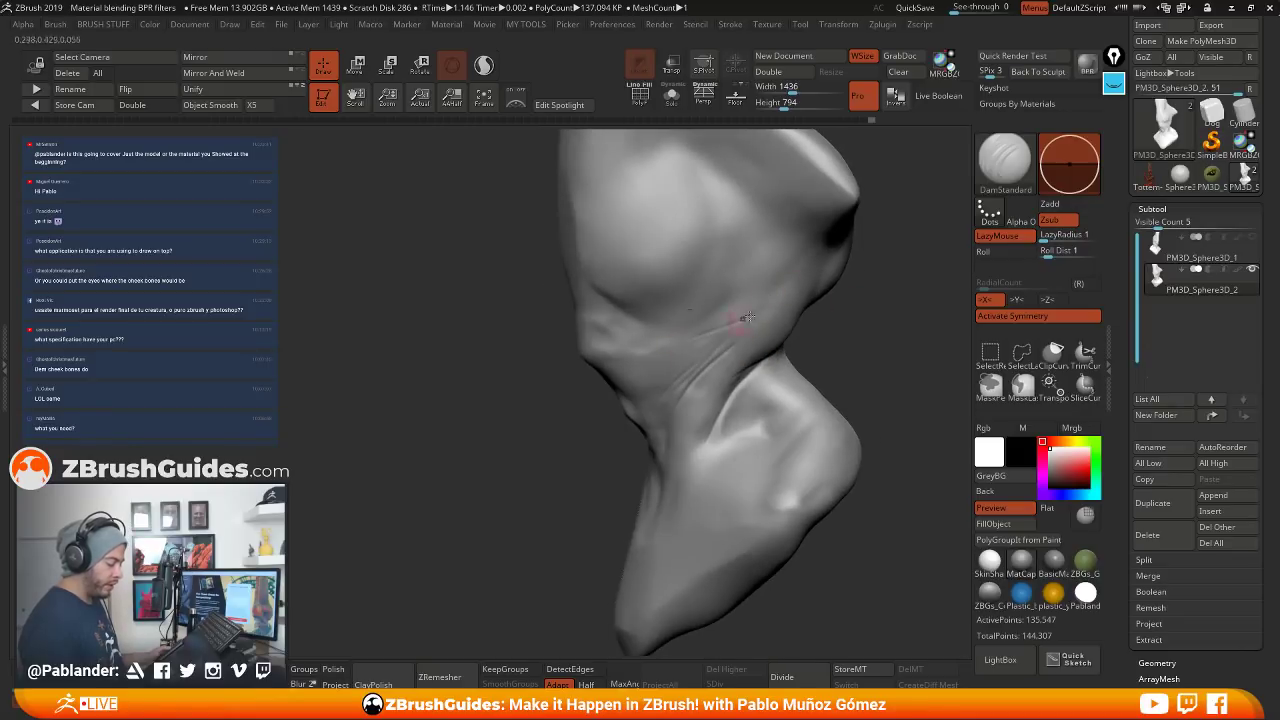
Carve mirrored creases under the cheek bulges, wrinkles around the mouth corners and lines down the middle of the face with DamStandard
{"action": "mouse_move", "coordinate": [748, 338]}
{"action": "left_mouse_down"}
{"action": "mouse_move", "coordinate": [654, 320]}
{"action": "mouse_move", "coordinate": [760, 340]}
{"action": "mouse_move", "coordinate": [785, 372]}
{"action": "mouse_move", "coordinate": [771, 343]}
{"action": "left_mouse_up"}
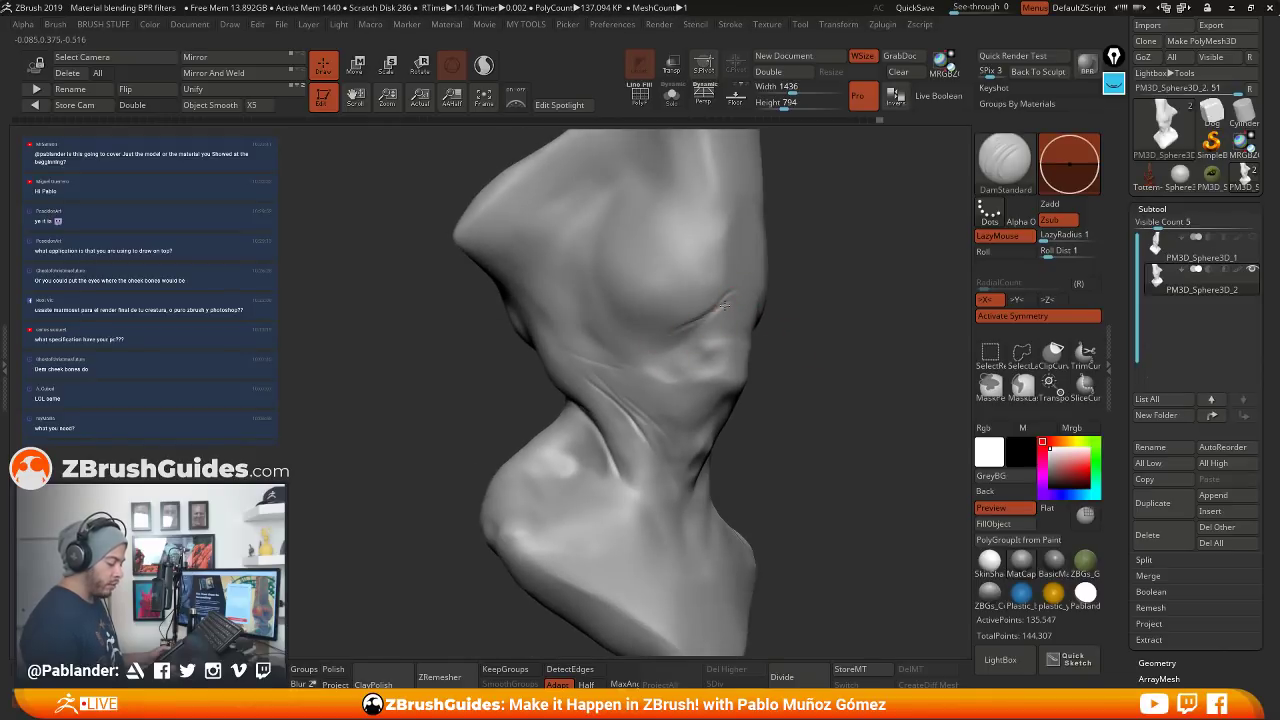
{"action": "right_click_drag", "start_coordinate": [693, 342], "coordinate": [724, 344]}
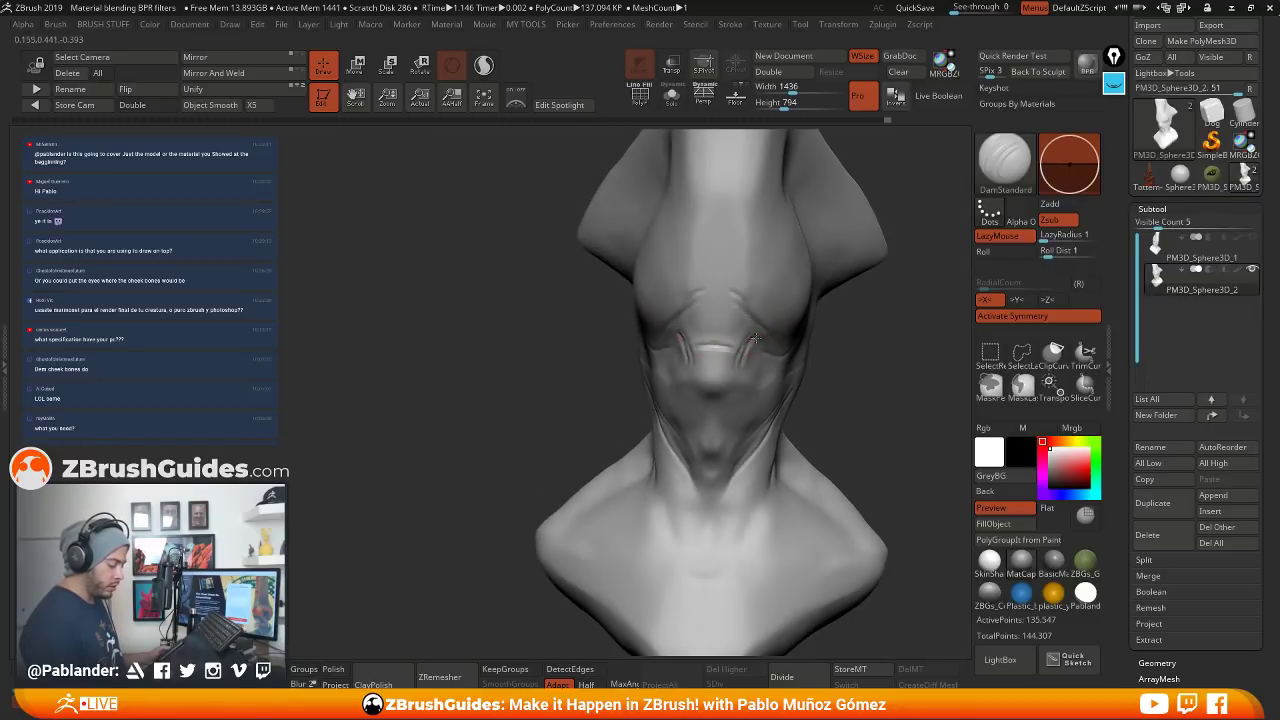
{"action": "right_click_drag", "start_coordinate": [756, 340], "coordinate": [830, 360]}
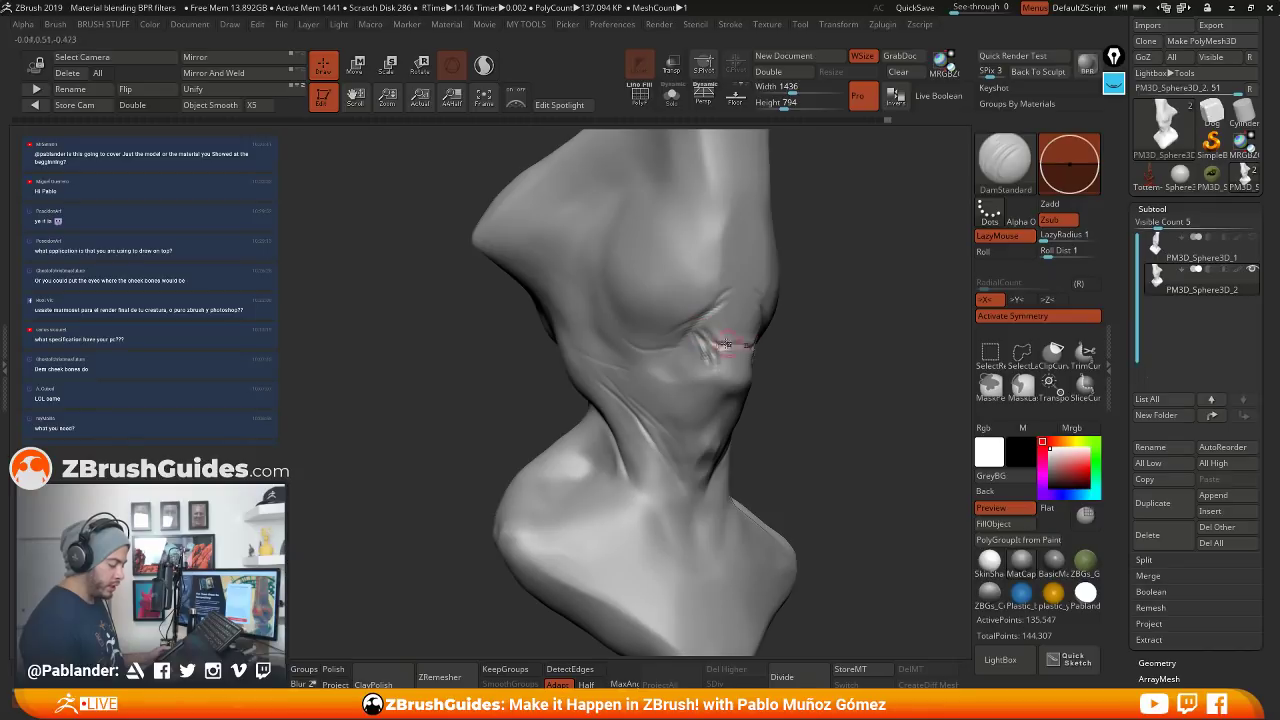
{"action": "right_click_drag", "start_coordinate": [712, 340], "coordinate": [750, 348]}
{"action": "left_click_drag", "start_coordinate": [750, 348], "coordinate": [770, 362]}
{"action": "right_click_drag", "start_coordinate": [765, 340], "coordinate": [708, 234]}
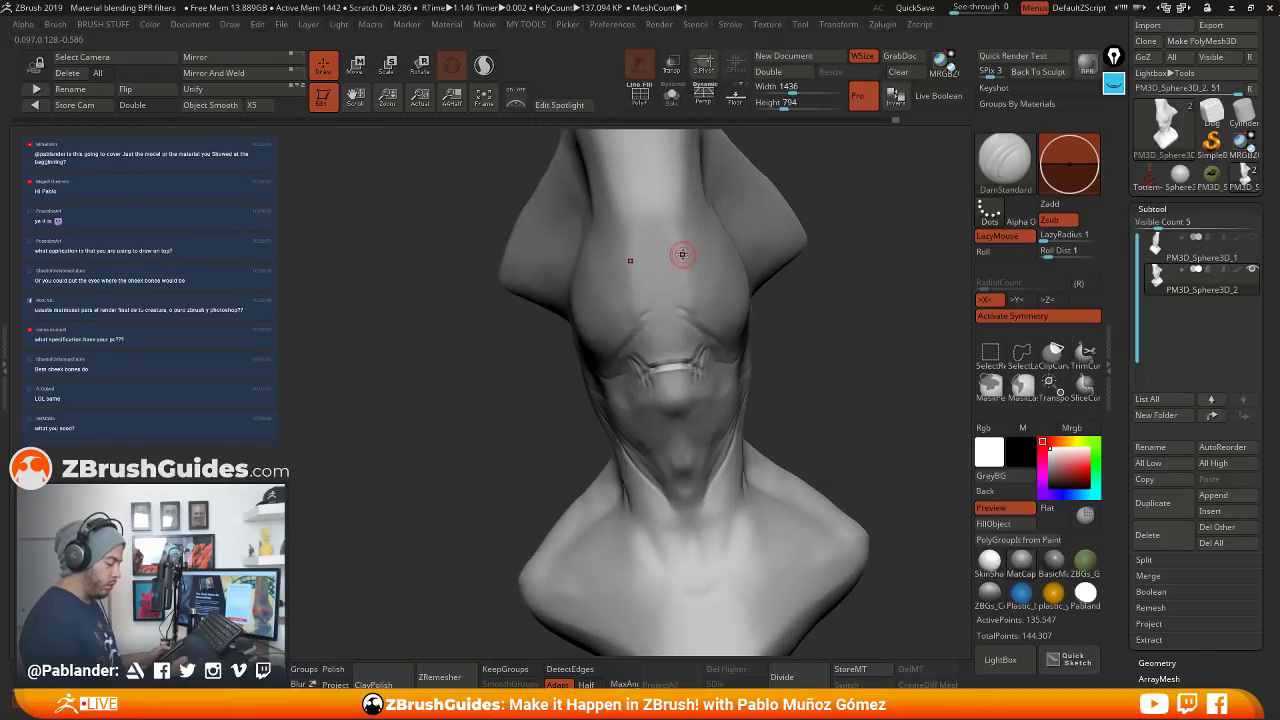
{"action": "left_click_drag", "start_coordinate": [682, 272], "coordinate": [676, 307]}
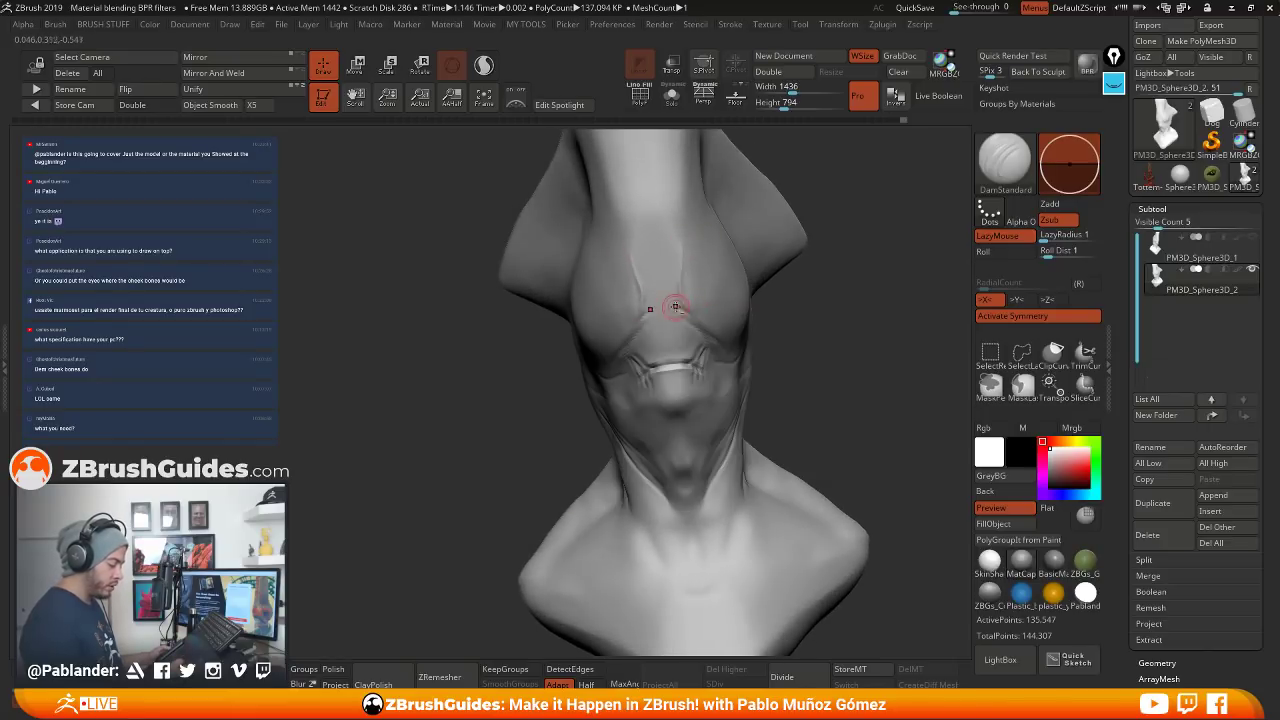
Carve a crease from below the mouth back along the jaw and tendon lines down the front of the neck
{"action": "right_click_drag", "start_coordinate": [686, 325], "coordinate": [719, 361]}
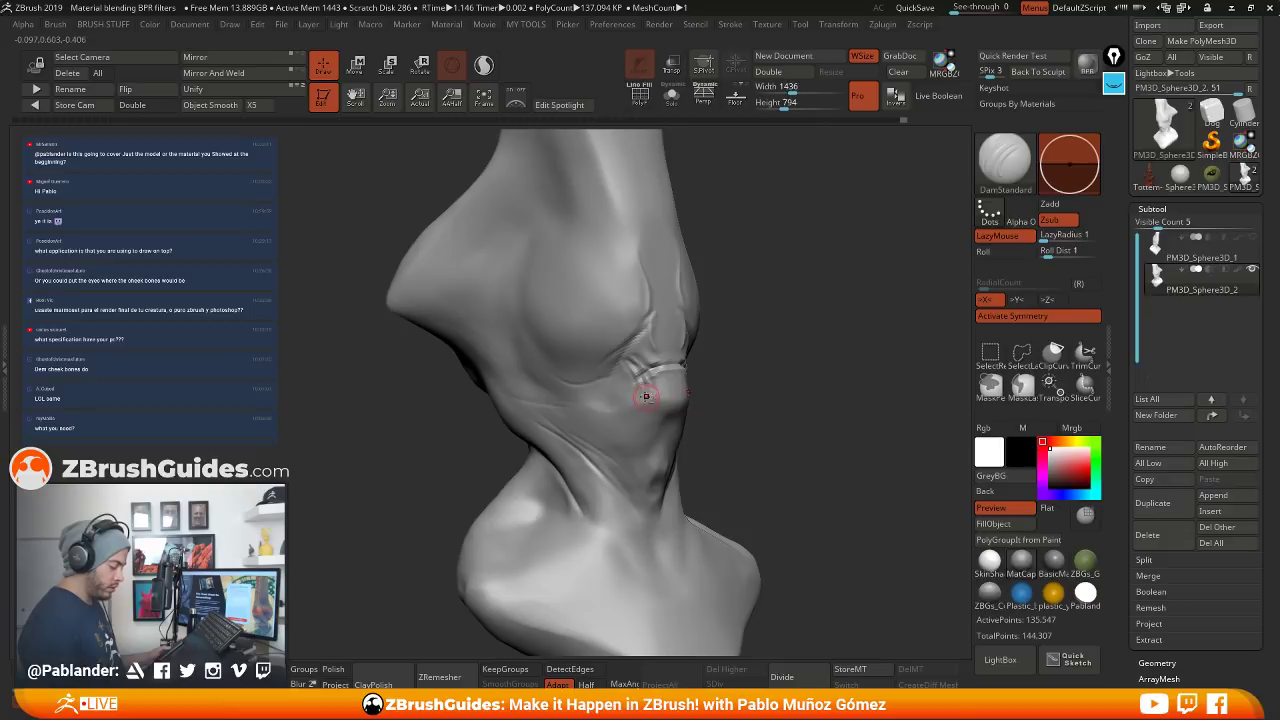
{"action": "left_click_drag", "start_coordinate": [571, 398], "coordinate": [676, 418]}
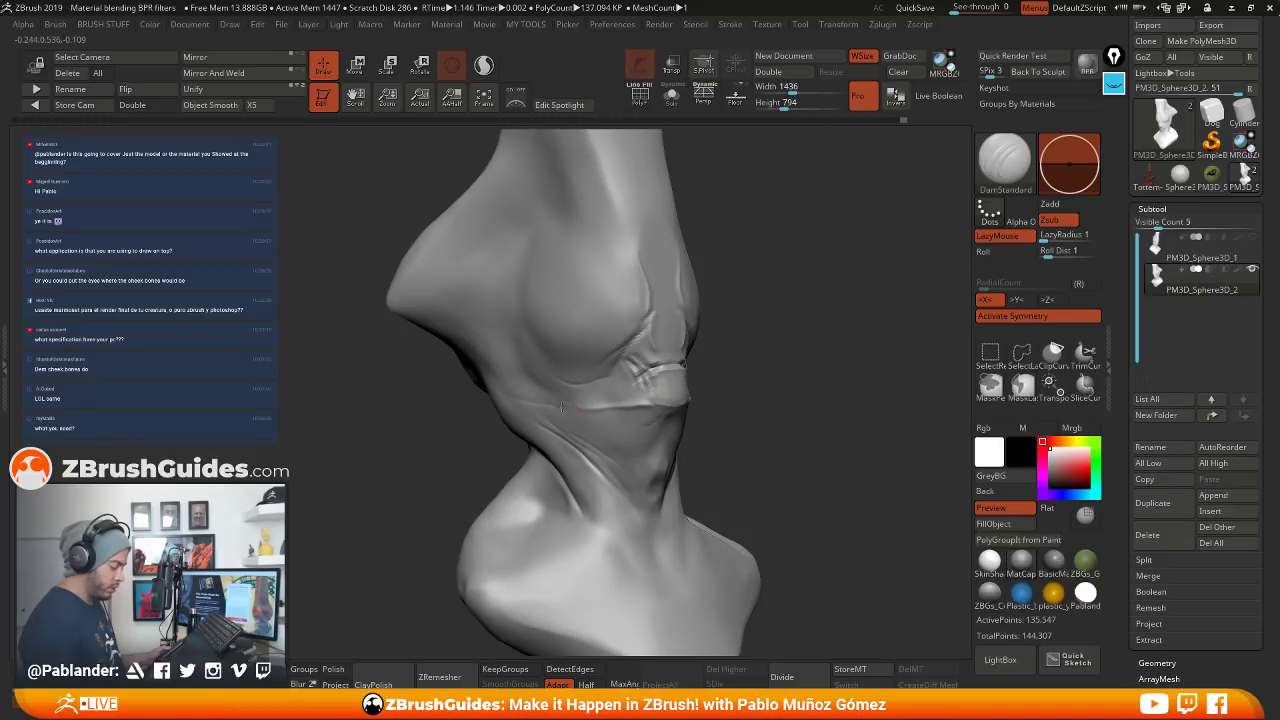
{"action": "left_click_drag", "start_coordinate": [561, 406], "coordinate": [631, 446]}
{"action": "right_click_drag", "start_coordinate": [771, 388], "coordinate": [662, 419]}
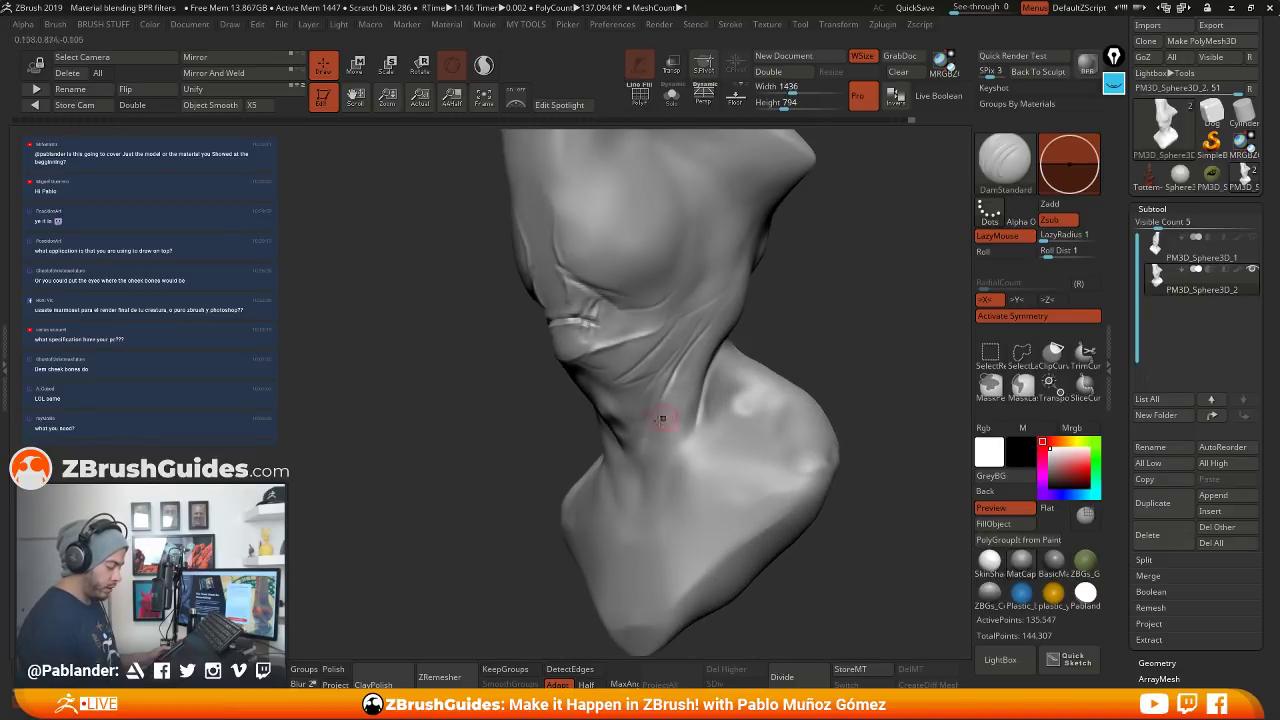
{"action": "left_click_drag", "start_coordinate": [643, 427], "coordinate": [646, 516]}
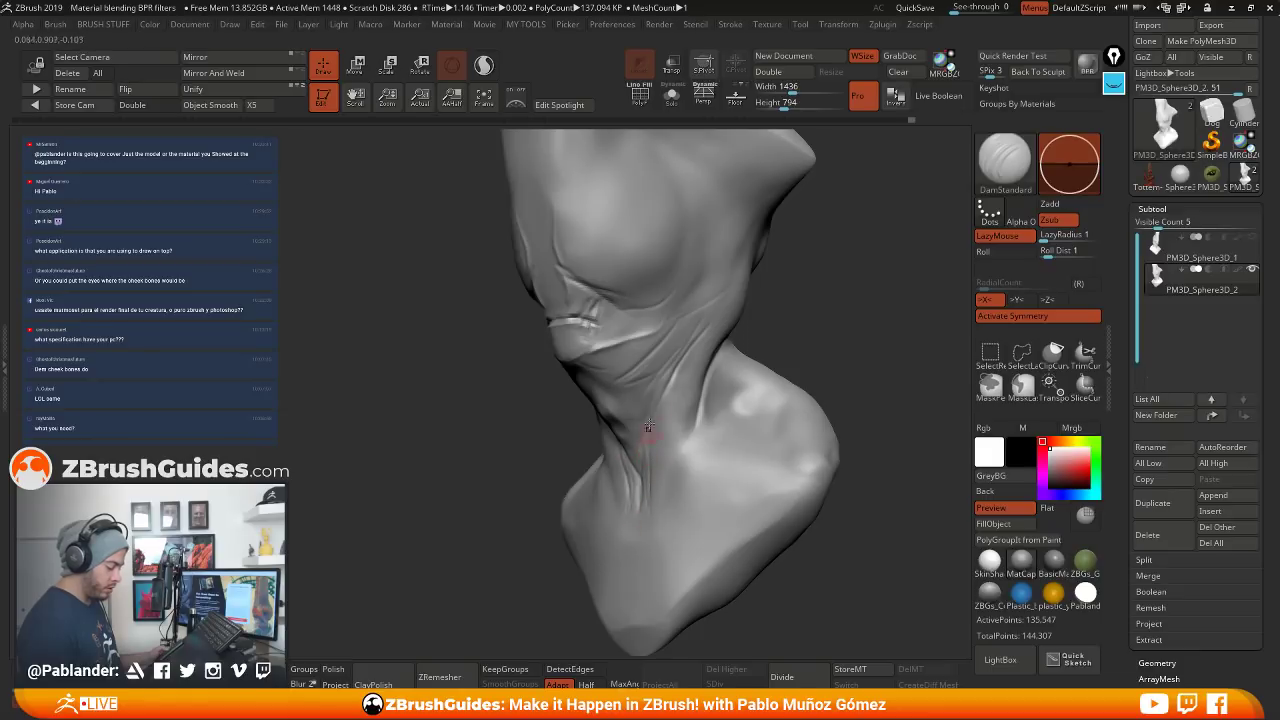
Carve long curved skin folds from the underside of the side flare down behind the cheek toward the jaw
{"action": "right_click_drag", "start_coordinate": [789, 297], "coordinate": [795, 357]}
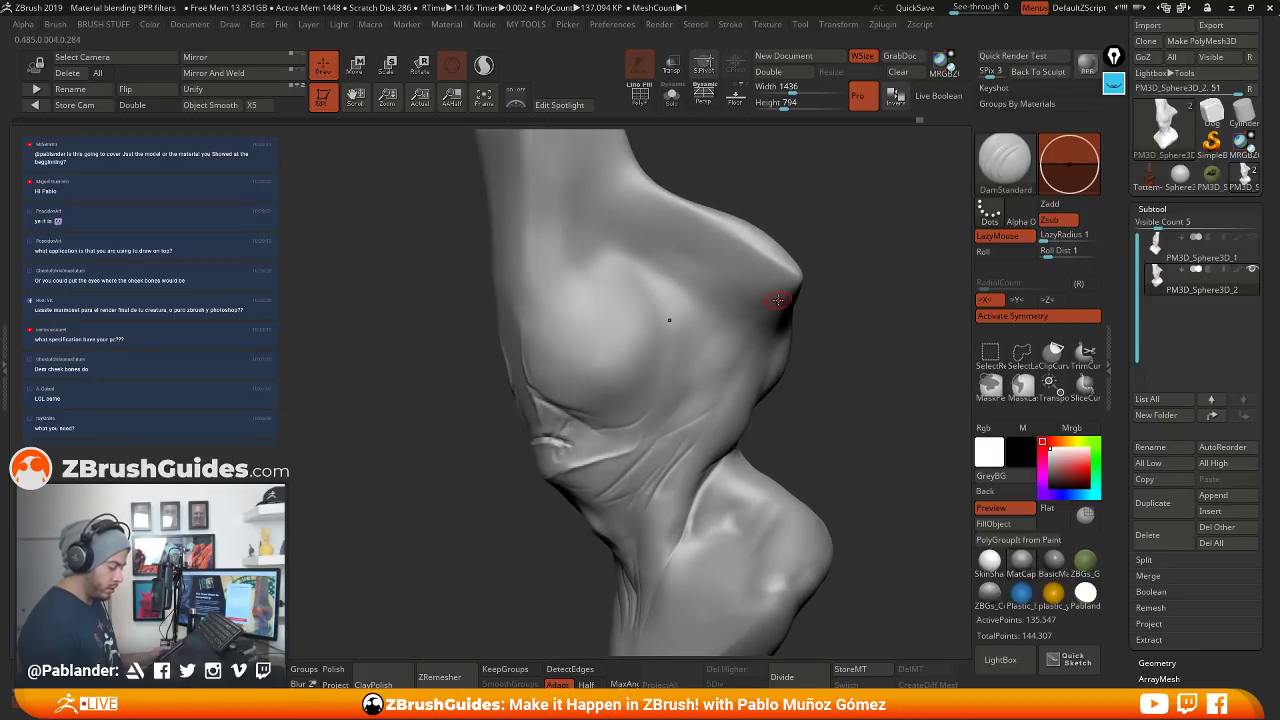
{"action": "mouse_move", "coordinate": [738, 318]}
{"action": "left_mouse_down"}
{"action": "mouse_move", "coordinate": [676, 408]}
{"action": "mouse_move", "coordinate": [690, 402]}
{"action": "left_mouse_up"}
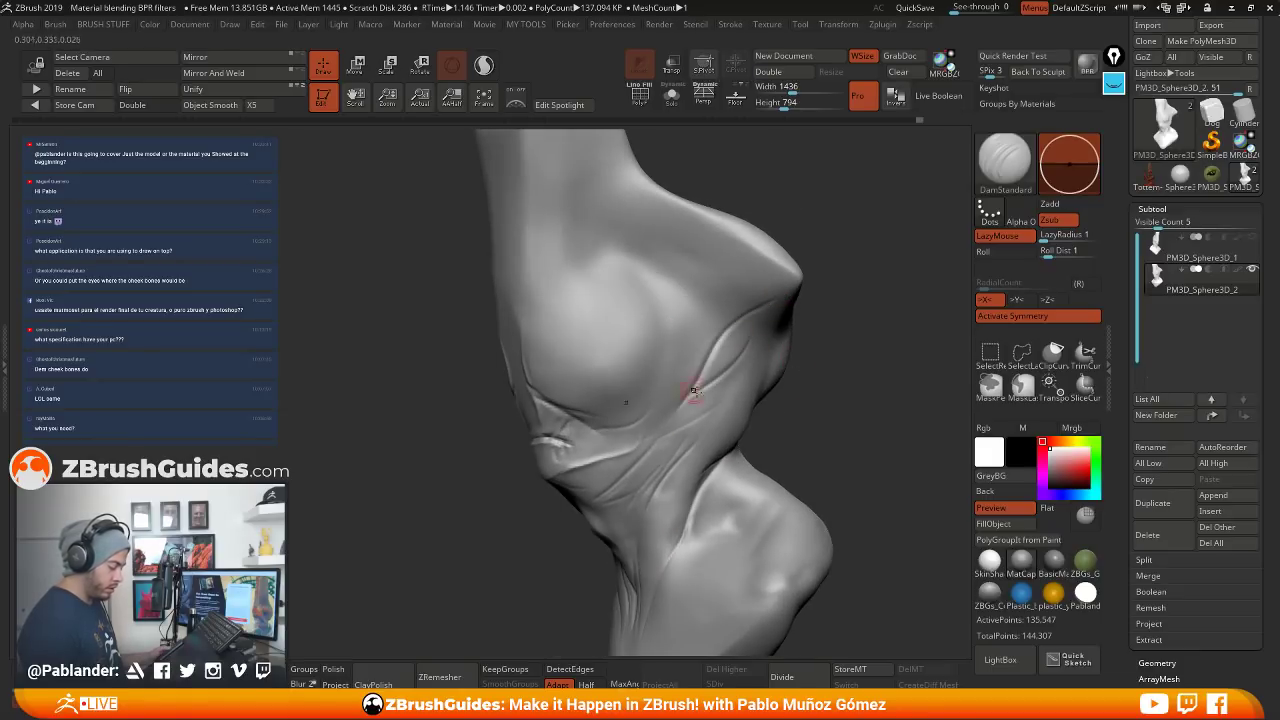
{"action": "left_click_drag", "start_coordinate": [704, 348], "coordinate": [678, 418]}
{"action": "left_click_drag", "start_coordinate": [694, 312], "coordinate": [649, 425]}
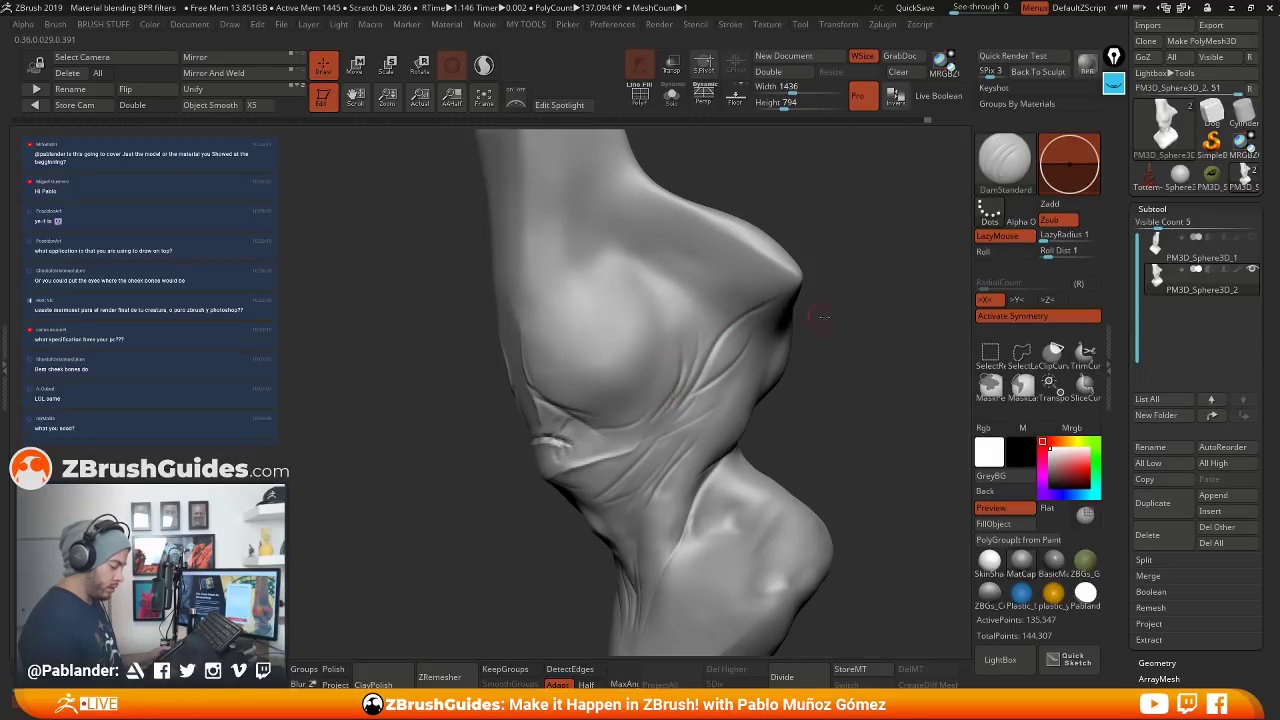
{"action": "right_click_drag", "start_coordinate": [822, 317], "coordinate": [833, 330]}
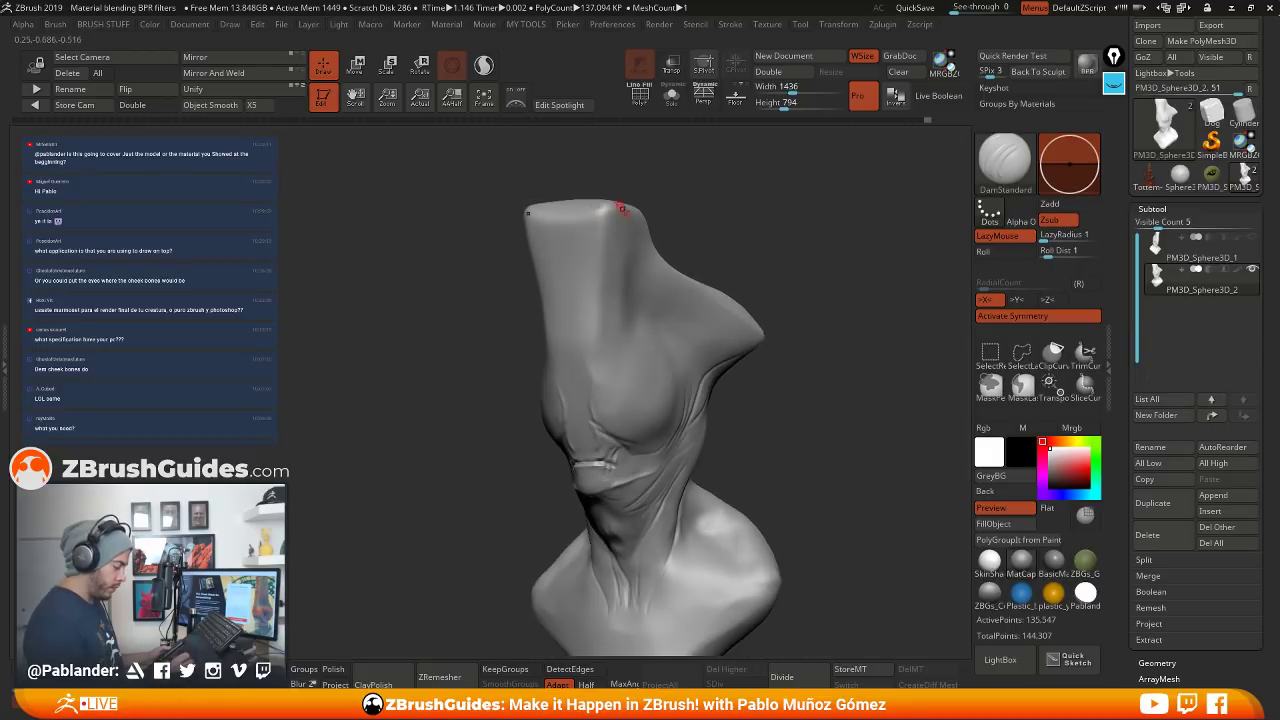
Carve skin folds with the DamStandard brush across the cheeks, jaw and sides of the neck, keeping X symmetry active
{"action": "key", "text": "space"}
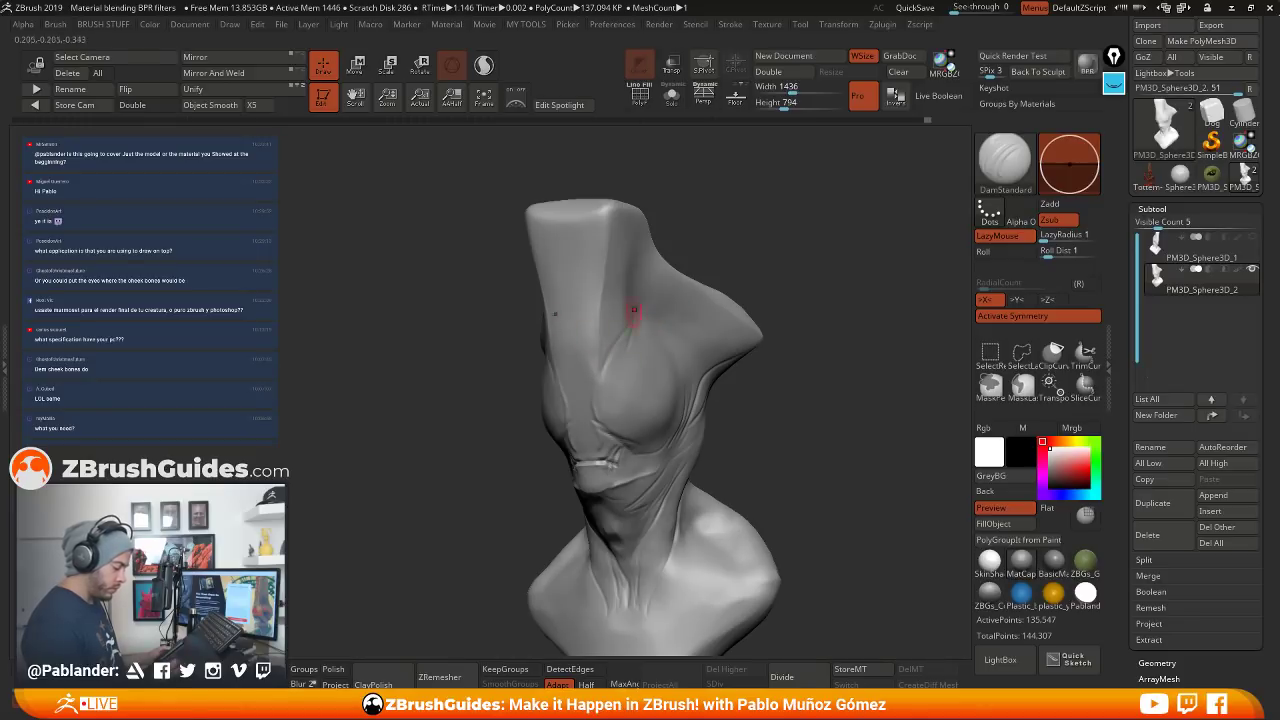
{"action": "mouse_move", "coordinate": [777, 358]}
{"action": "right_mouse_down"}
{"action": "mouse_move", "coordinate": [682, 372]}
{"action": "mouse_move", "coordinate": [690, 386]}
{"action": "mouse_move", "coordinate": [742, 370]}
{"action": "right_mouse_up"}
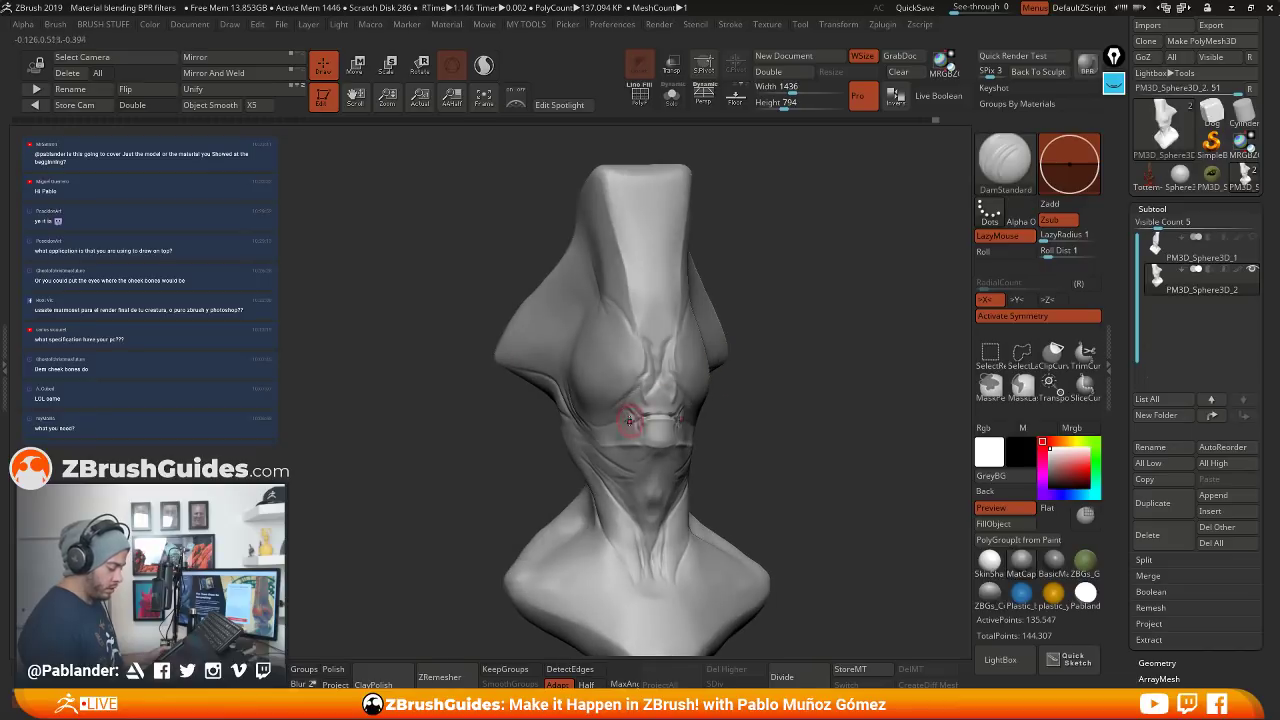
{"action": "mouse_move", "coordinate": [609, 426]}
{"action": "right_mouse_down"}
{"action": "mouse_move", "coordinate": [740, 377]}
{"action": "mouse_move", "coordinate": [796, 391]}
{"action": "mouse_move", "coordinate": [754, 420]}
{"action": "mouse_move", "coordinate": [806, 397]}
{"action": "mouse_move", "coordinate": [809, 427]}
{"action": "mouse_move", "coordinate": [822, 428]}
{"action": "mouse_move", "coordinate": [816, 377]}
{"action": "right_mouse_up"}
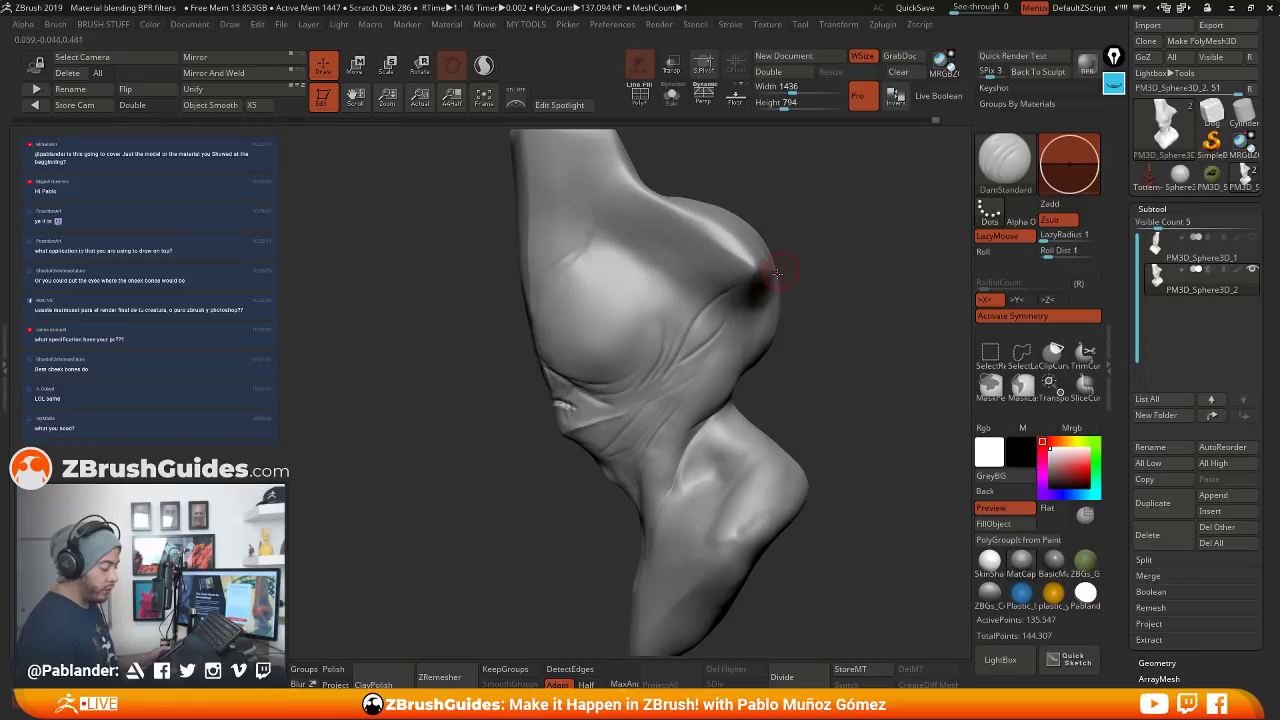
{"action": "key", "text": "shift"}
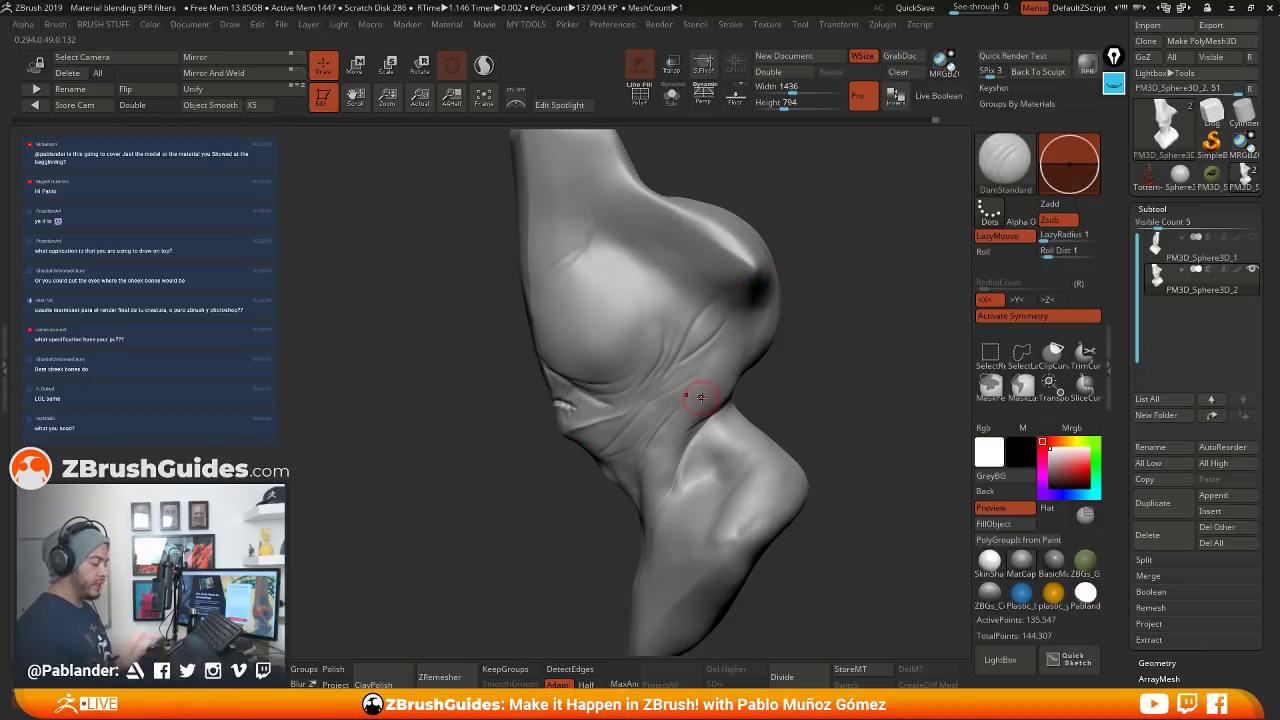
{"action": "mouse_move", "coordinate": [821, 385]}
{"action": "left_mouse_down"}
{"action": "mouse_move", "coordinate": [755, 357]}
{"action": "mouse_move", "coordinate": [796, 357]}
{"action": "left_mouse_up"}
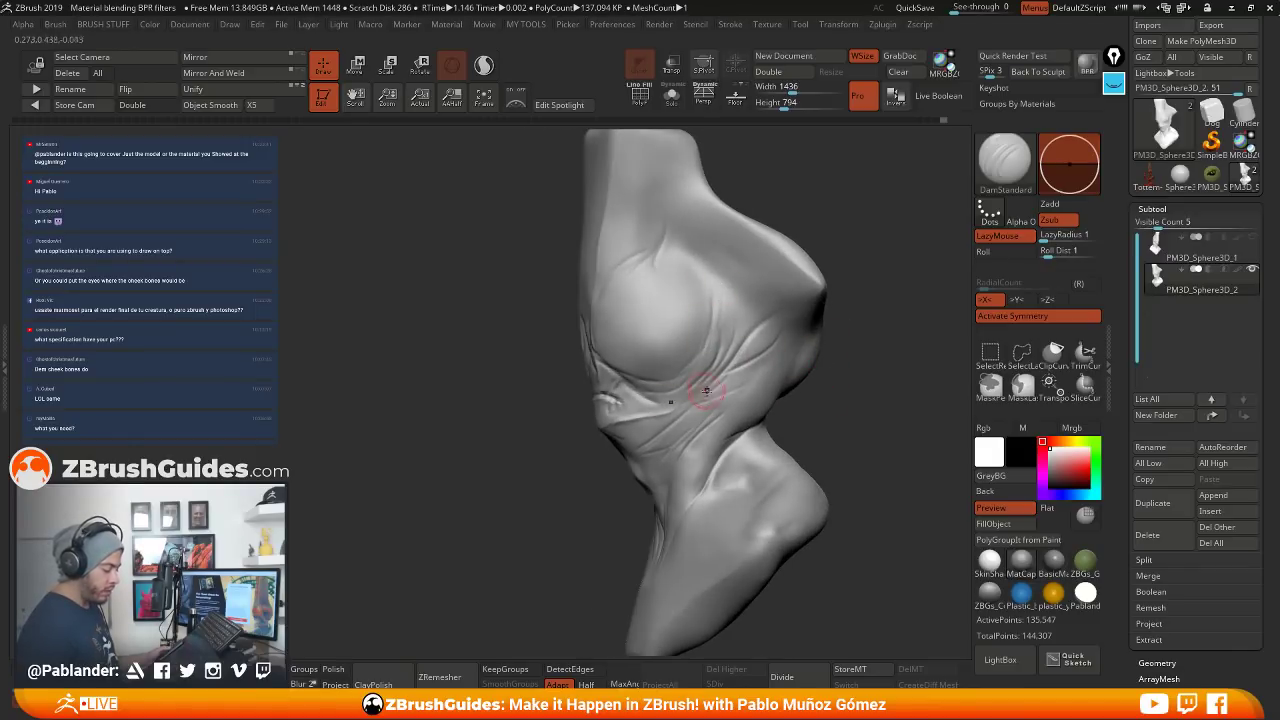
{"action": "mouse_move", "coordinate": [700, 425]}
{"action": "left_mouse_down"}
{"action": "mouse_move", "coordinate": [694, 451]}
{"action": "mouse_move", "coordinate": [831, 410]}
{"action": "mouse_move", "coordinate": [820, 366]}
{"action": "mouse_move", "coordinate": [740, 393]}
{"action": "left_mouse_up"}
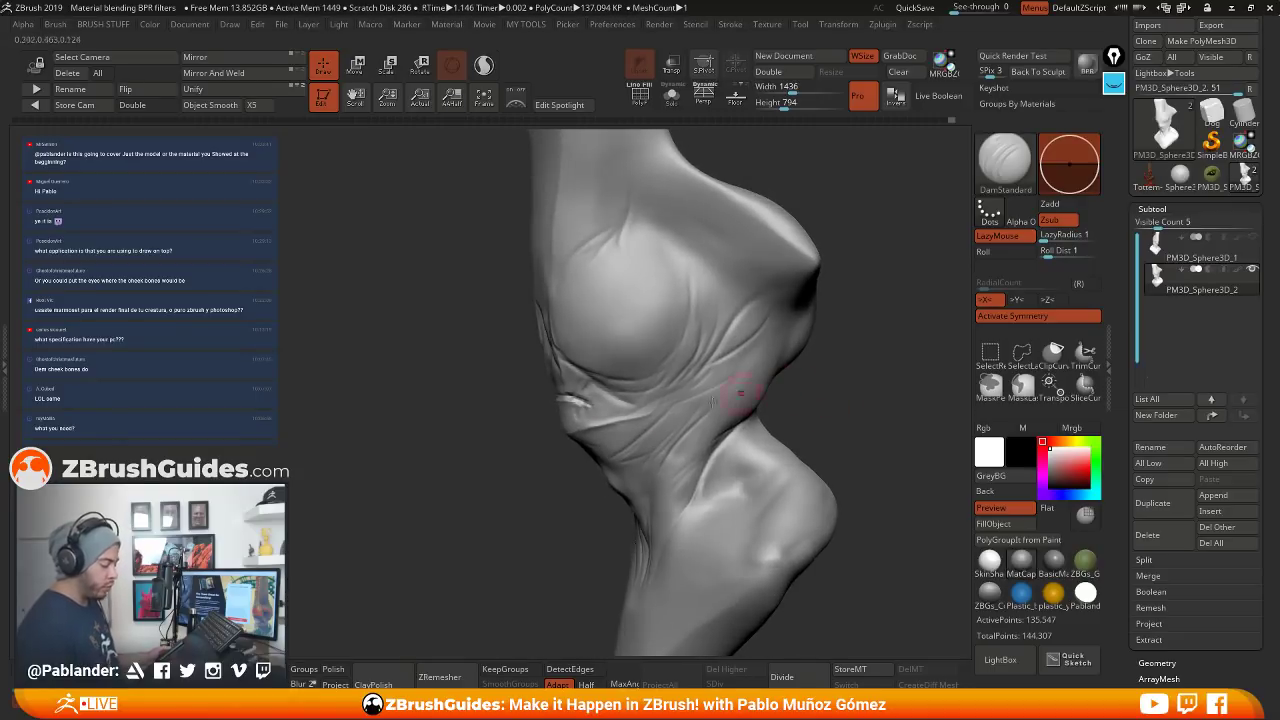
{"action": "mouse_move", "coordinate": [663, 314]}
{"action": "left_mouse_down"}
{"action": "mouse_move", "coordinate": [663, 366]}
{"action": "mouse_move", "coordinate": [777, 325]}
{"action": "mouse_move", "coordinate": [794, 340]}
{"action": "left_mouse_up"}
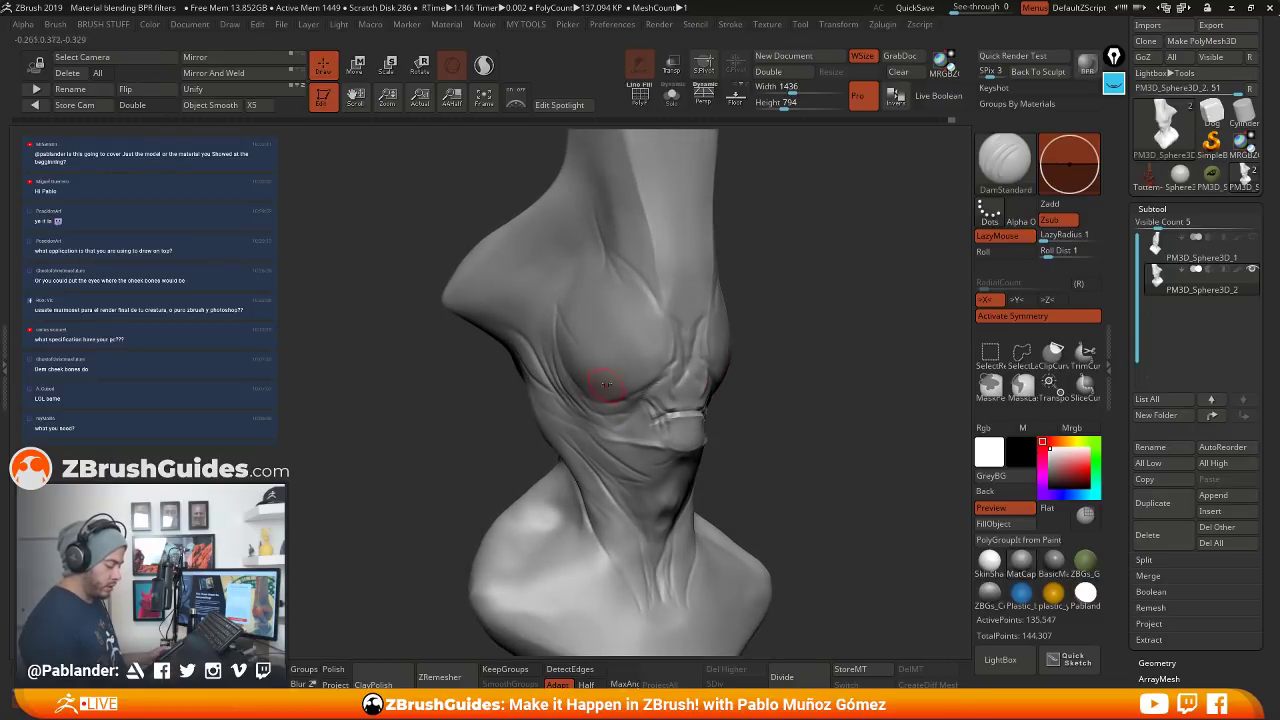
Carve deep creases under and around the rounded bulges above the mouth, forming narrow eye-like folds beneath them
{"action": "right_click_drag", "start_coordinate": [628, 323], "coordinate": [568, 324]}
{"action": "left_click_drag", "start_coordinate": [567, 326], "coordinate": [608, 388]}
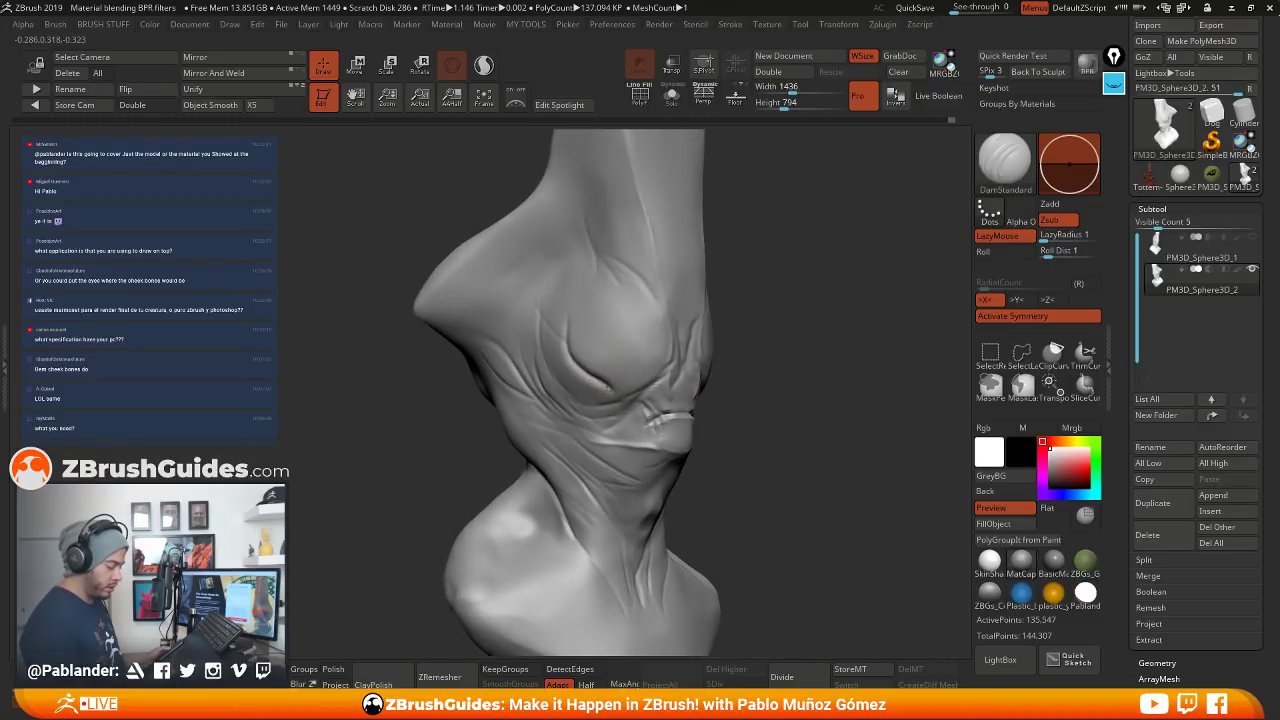
{"action": "mouse_move", "coordinate": [683, 362]}
{"action": "right_mouse_down"}
{"action": "mouse_move", "coordinate": [724, 372]}
{"action": "mouse_move", "coordinate": [749, 334]}
{"action": "mouse_move", "coordinate": [823, 386]}
{"action": "mouse_move", "coordinate": [903, 380]}
{"action": "right_mouse_up"}
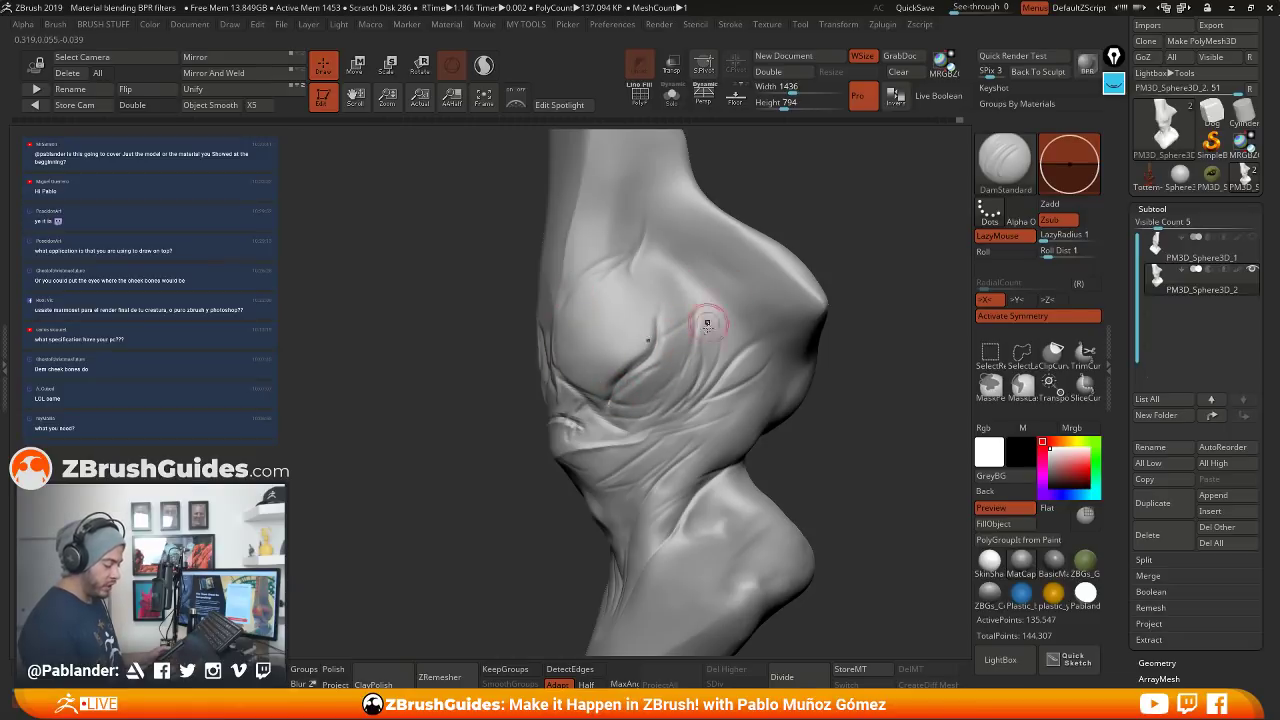
{"action": "mouse_move", "coordinate": [703, 314]}
{"action": "right_mouse_down"}
{"action": "mouse_move", "coordinate": [760, 342]}
{"action": "mouse_move", "coordinate": [693, 366]}
{"action": "right_mouse_up"}
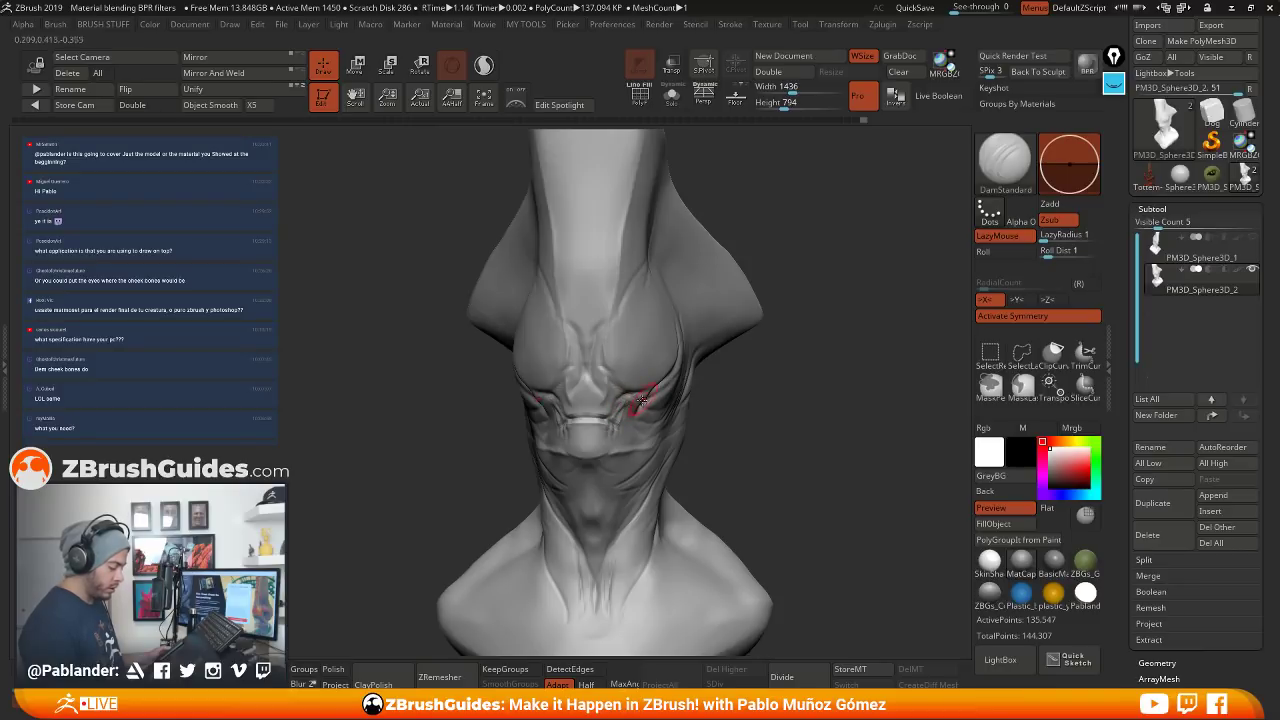
{"action": "left_click_drag", "start_coordinate": [711, 396], "coordinate": [648, 380]}
{"action": "left_click_drag", "start_coordinate": [575, 402], "coordinate": [613, 397]}
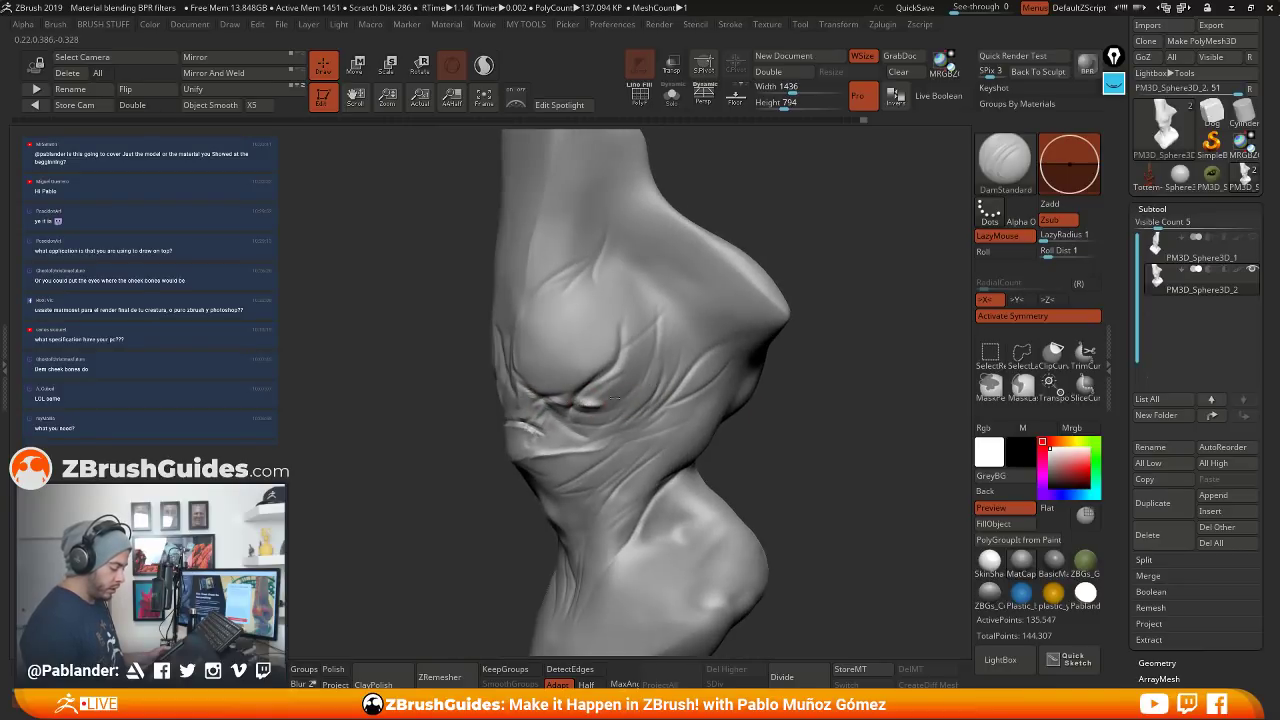
Sharpen the wrinkles around the corners of the mouth and the folds running out to the cheeks
{"action": "right_click_drag", "start_coordinate": [590, 401], "coordinate": [674, 379]}
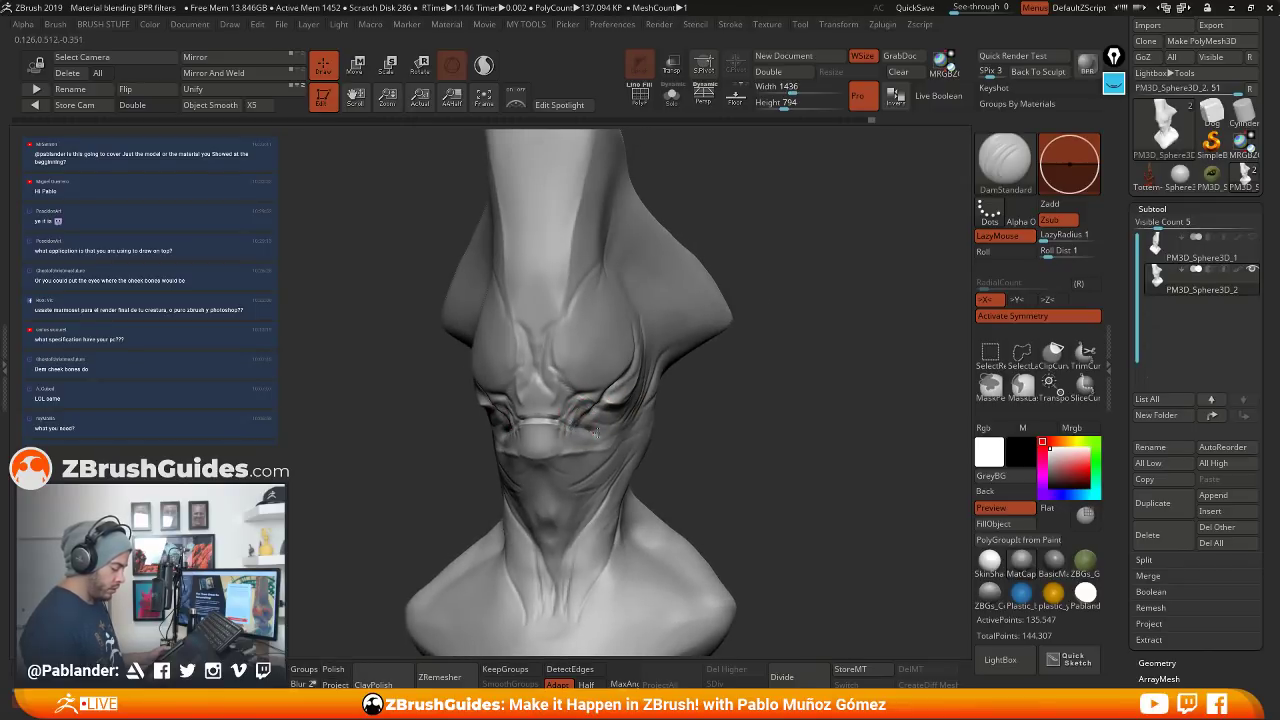
{"action": "mouse_move", "coordinate": [595, 430]}
{"action": "right_mouse_down"}
{"action": "mouse_move", "coordinate": [661, 427]}
{"action": "mouse_move", "coordinate": [746, 380]}
{"action": "mouse_move", "coordinate": [721, 396]}
{"action": "right_mouse_up"}
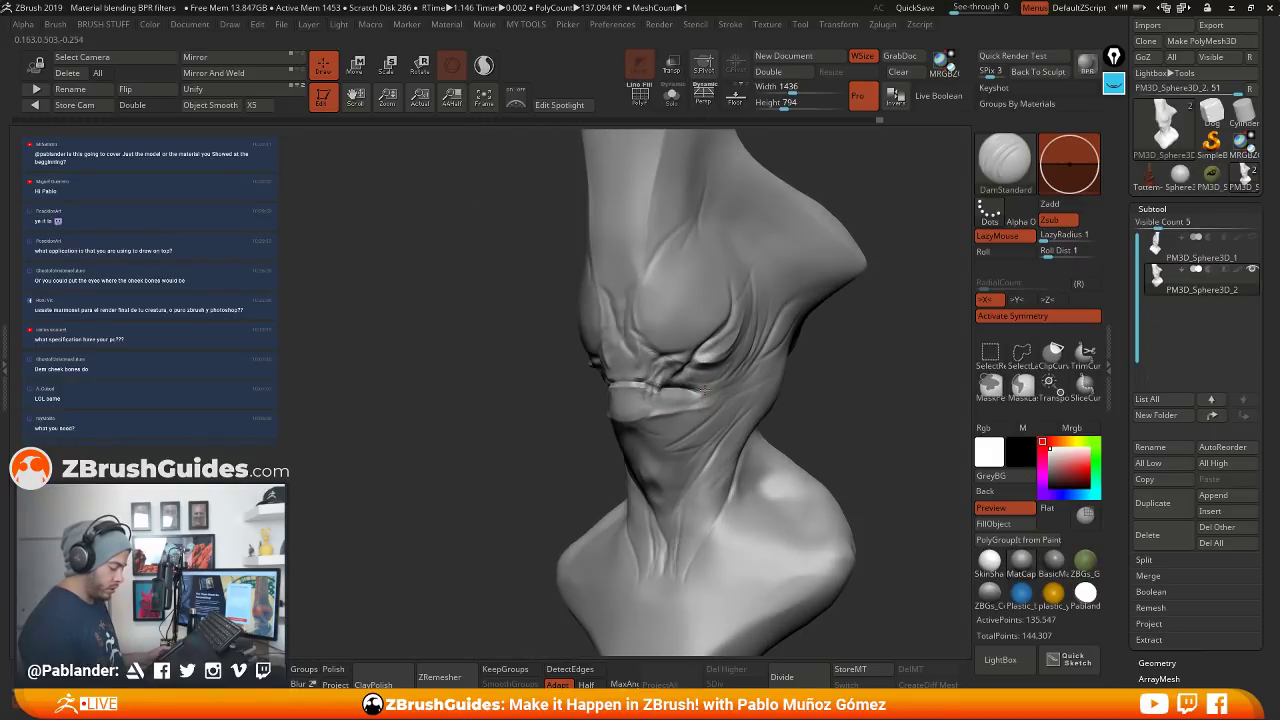
{"action": "left_click_drag", "start_coordinate": [704, 391], "coordinate": [726, 352]}
{"action": "mouse_move", "coordinate": [726, 352]}
{"action": "right_mouse_down"}
{"action": "mouse_move", "coordinate": [672, 376]}
{"action": "mouse_move", "coordinate": [676, 330]}
{"action": "mouse_move", "coordinate": [768, 375]}
{"action": "mouse_move", "coordinate": [791, 357]}
{"action": "mouse_move", "coordinate": [820, 397]}
{"action": "mouse_move", "coordinate": [791, 409]}
{"action": "mouse_move", "coordinate": [828, 344]}
{"action": "right_mouse_up"}
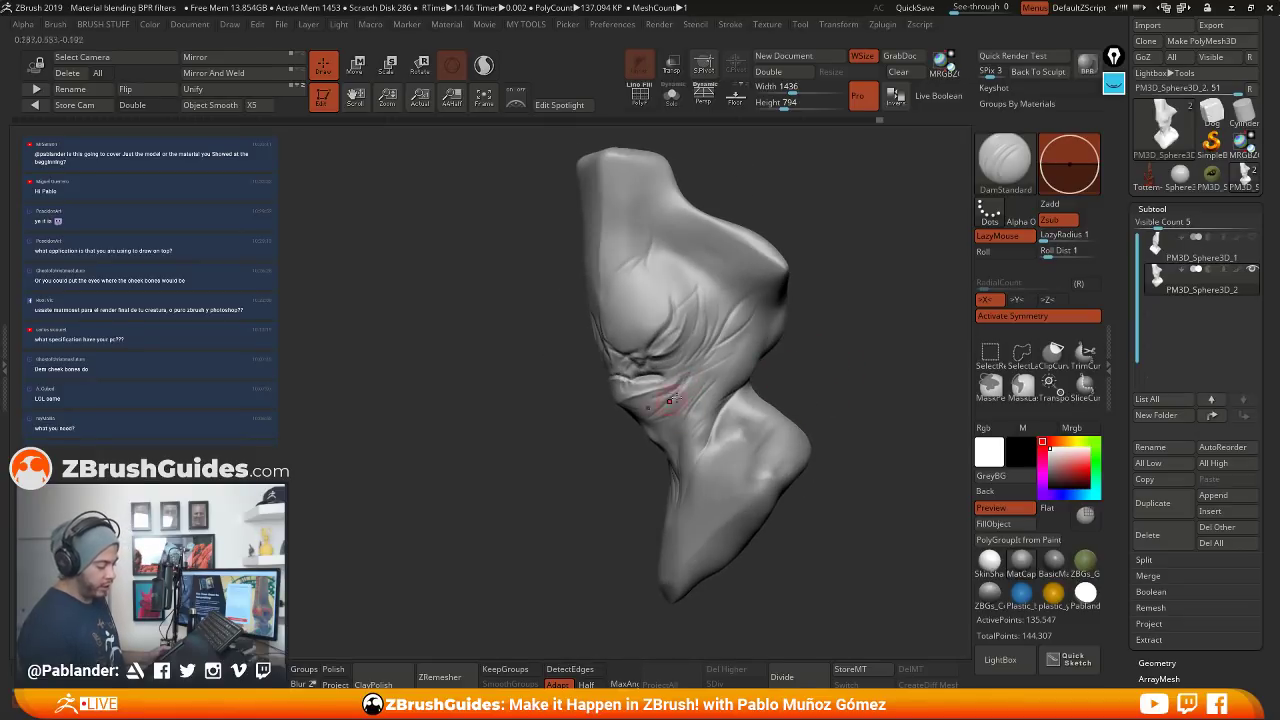
Switch to the Move brush and reshape the outline of the flared sides of the head from the front
{"action": "mouse_move", "coordinate": [749, 375]}
{"action": "right_mouse_down"}
{"action": "mouse_move", "coordinate": [695, 300]}
{"action": "mouse_move", "coordinate": [720, 275]}
{"action": "mouse_move", "coordinate": [666, 241]}
{"action": "mouse_move", "coordinate": [803, 360]}
{"action": "mouse_move", "coordinate": [793, 373]}
{"action": "mouse_move", "coordinate": [670, 308]}
{"action": "mouse_move", "coordinate": [684, 328]}
{"action": "right_mouse_up"}
{"action": "mouse_move", "coordinate": [744, 281]}
{"action": "right_mouse_down"}
{"action": "mouse_move", "coordinate": [792, 364]}
{"action": "mouse_move", "coordinate": [786, 336]}
{"action": "mouse_move", "coordinate": [831, 346]}
{"action": "mouse_move", "coordinate": [834, 317]}
{"action": "mouse_move", "coordinate": [850, 340]}
{"action": "mouse_move", "coordinate": [826, 346]}
{"action": "mouse_move", "coordinate": [826, 320]}
{"action": "mouse_move", "coordinate": [838, 337]}
{"action": "mouse_move", "coordinate": [786, 368]}
{"action": "mouse_move", "coordinate": [814, 451]}
{"action": "mouse_move", "coordinate": [806, 357]}
{"action": "mouse_move", "coordinate": [780, 296]}
{"action": "right_mouse_up"}
{"action": "mouse_move", "coordinate": [650, 240]}
{"action": "right_mouse_down"}
{"action": "mouse_move", "coordinate": [736, 234]}
{"action": "mouse_move", "coordinate": [811, 289]}
{"action": "mouse_move", "coordinate": [799, 277]}
{"action": "right_mouse_up"}
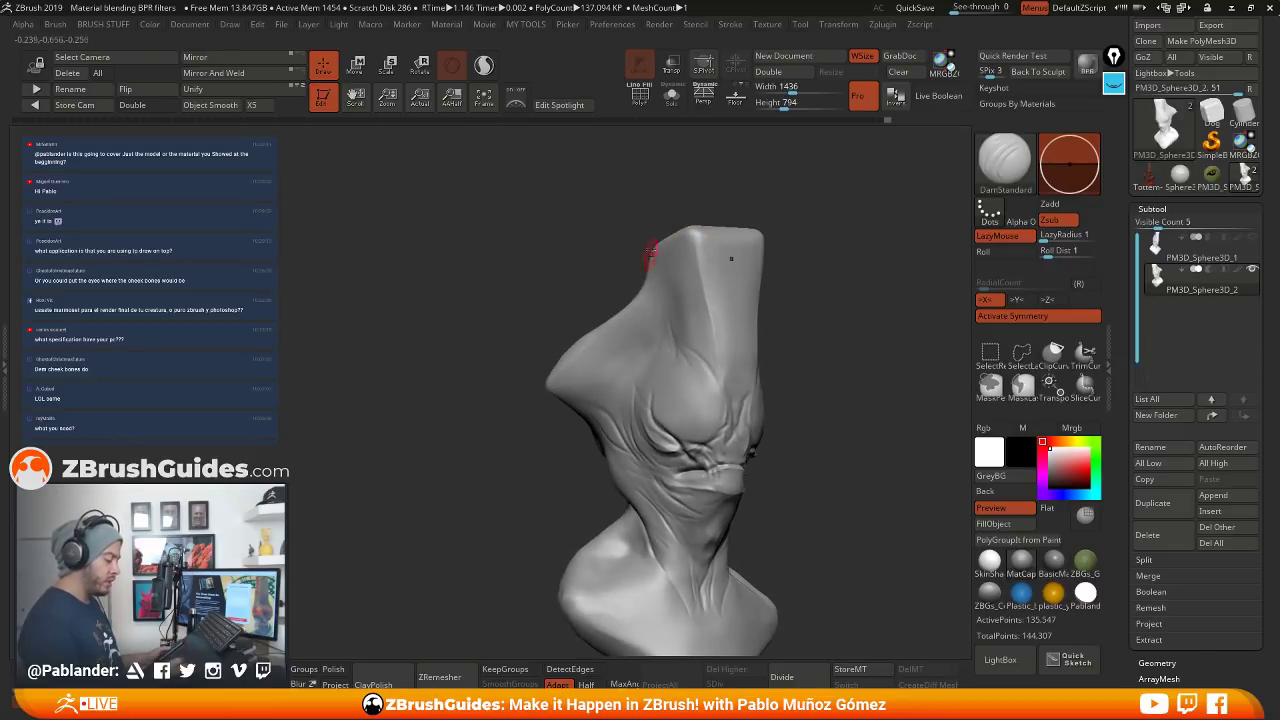
{"action": "mouse_move", "coordinate": [846, 328]}
{"action": "right_mouse_down"}
{"action": "mouse_move", "coordinate": [812, 330]}
{"action": "mouse_move", "coordinate": [849, 334]}
{"action": "mouse_move", "coordinate": [838, 331]}
{"action": "right_mouse_up"}
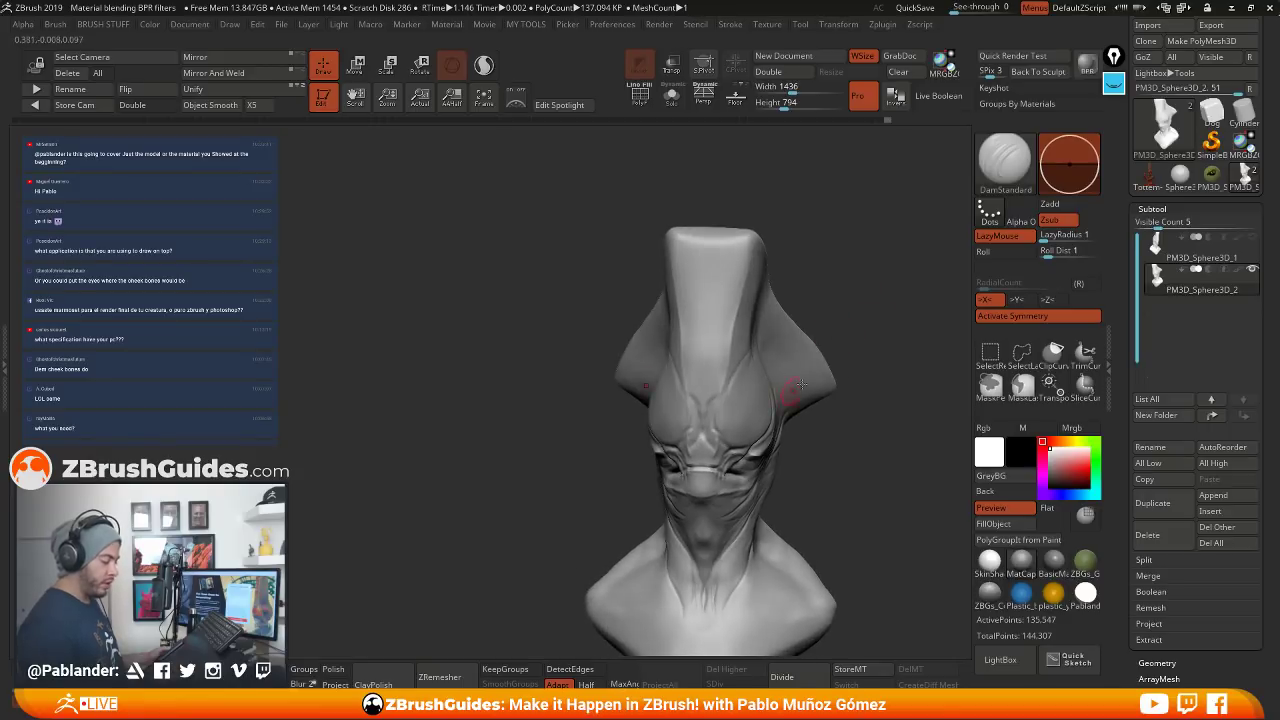
{"action": "key", "text": "b"}
{"action": "key", "text": "m"}
{"action": "key", "text": "v"}
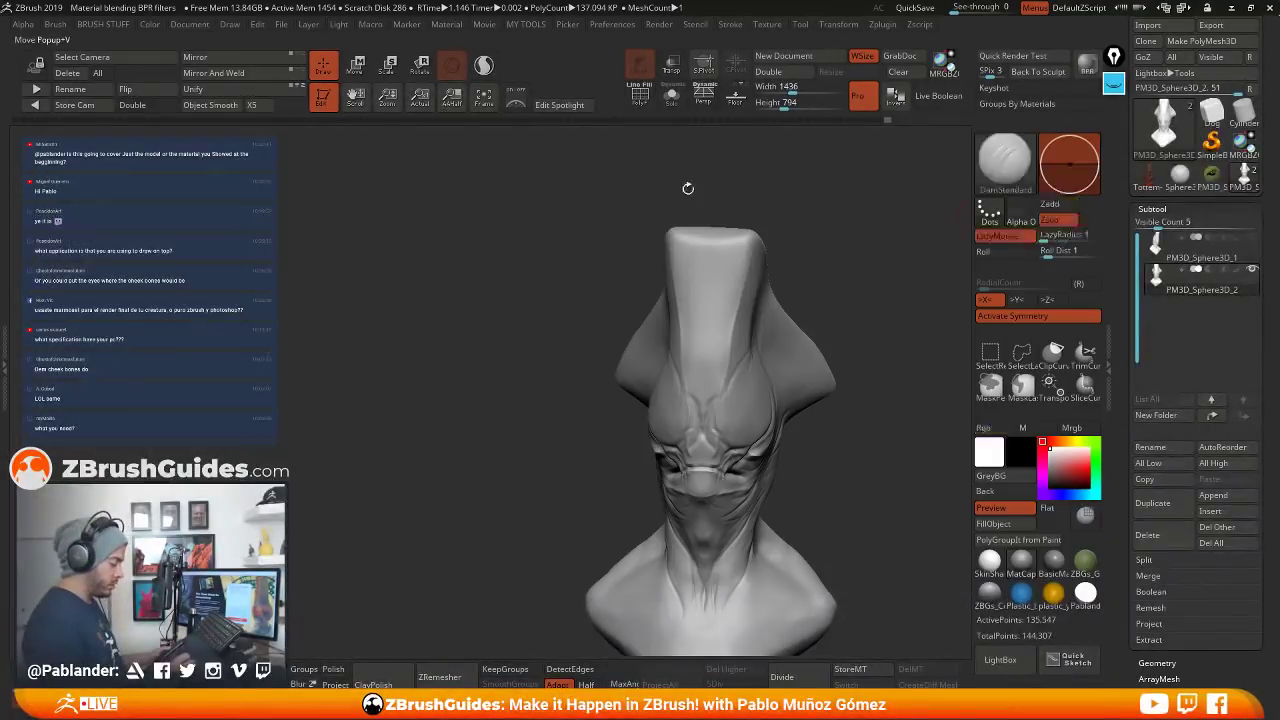
{"action": "key", "text": "space"}
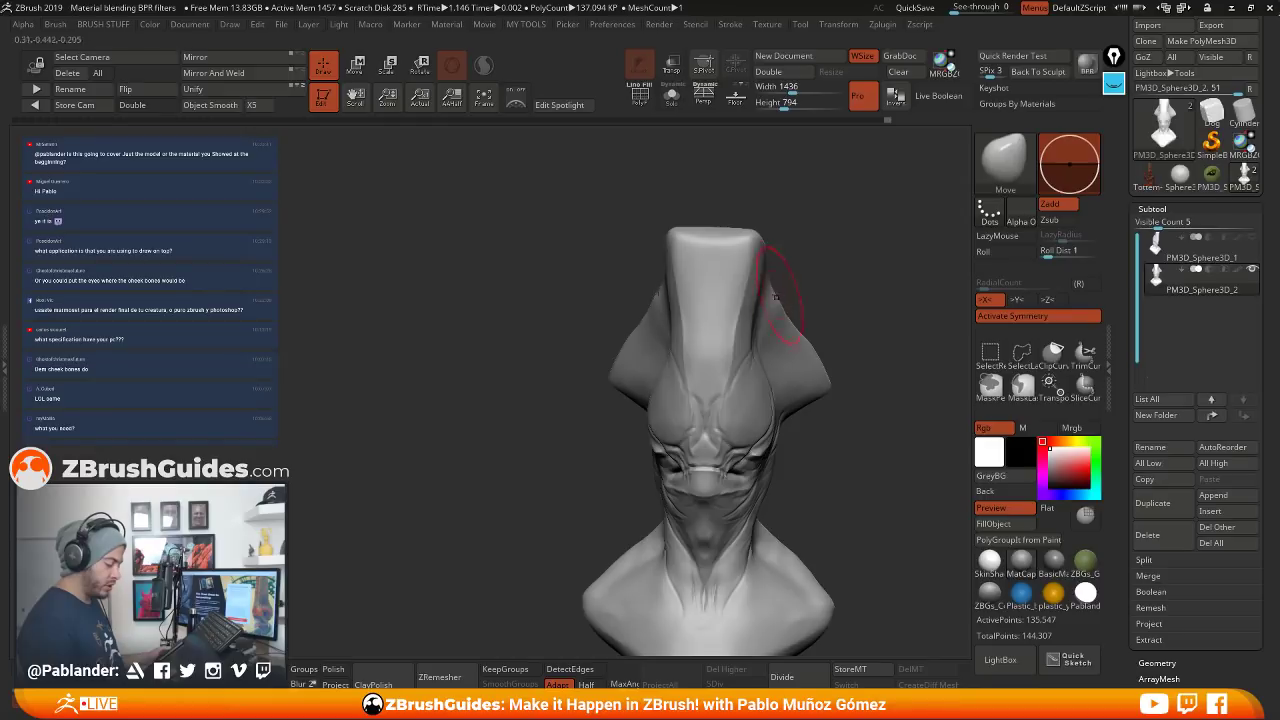
{"action": "mouse_move", "coordinate": [790, 312]}
{"action": "left_mouse_down"}
{"action": "mouse_move", "coordinate": [829, 368]}
{"action": "mouse_move", "coordinate": [824, 345]}
{"action": "left_mouse_up"}
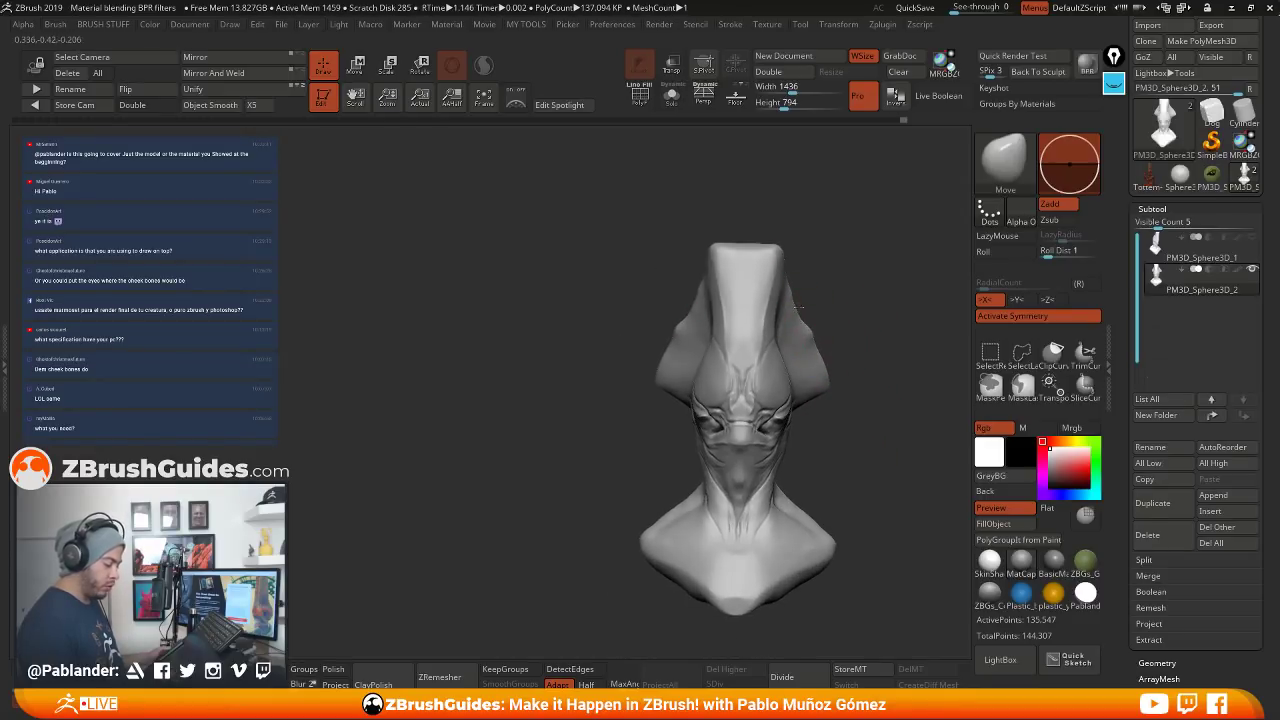
Reshape the upper back edges of the tall head with the Move brush, working from the side and rear
{"action": "mouse_move", "coordinate": [835, 271]}
{"action": "left_mouse_down"}
{"action": "mouse_move", "coordinate": [830, 330]}
{"action": "mouse_move", "coordinate": [797, 349]}
{"action": "mouse_move", "coordinate": [829, 277]}
{"action": "mouse_move", "coordinate": [802, 272]}
{"action": "left_mouse_up"}
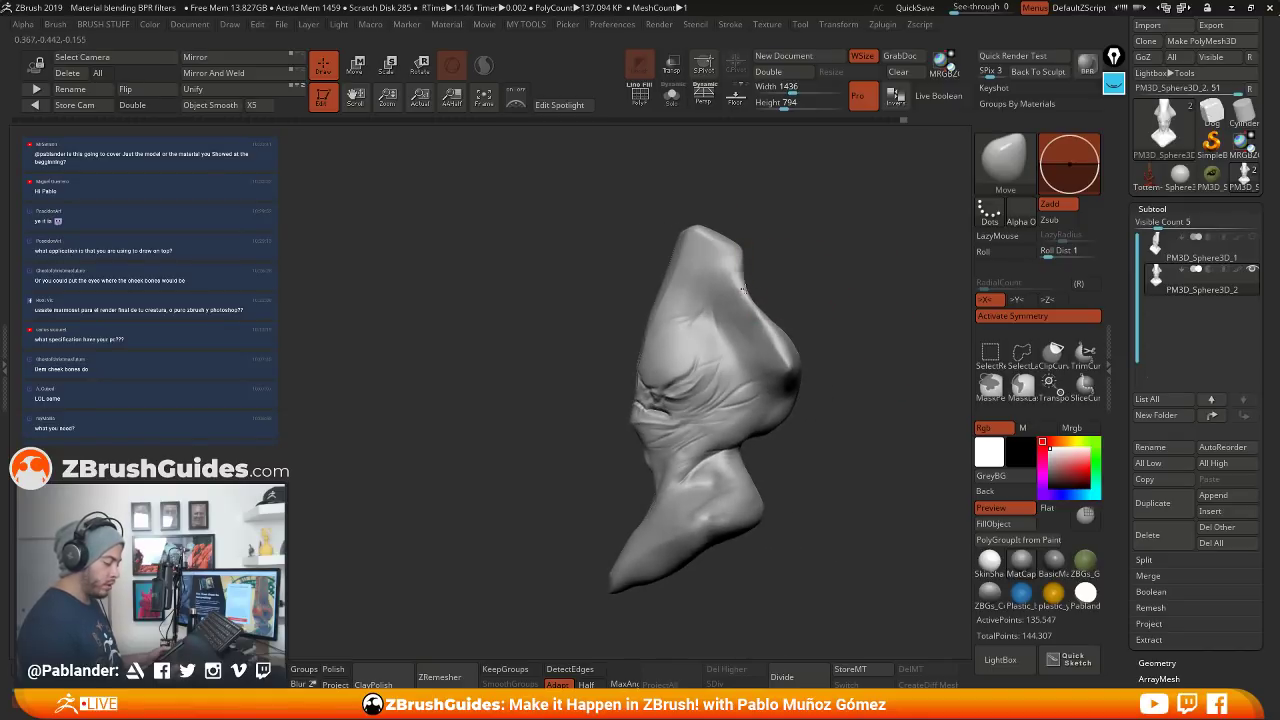
{"action": "left_click_drag", "start_coordinate": [805, 330], "coordinate": [814, 307]}
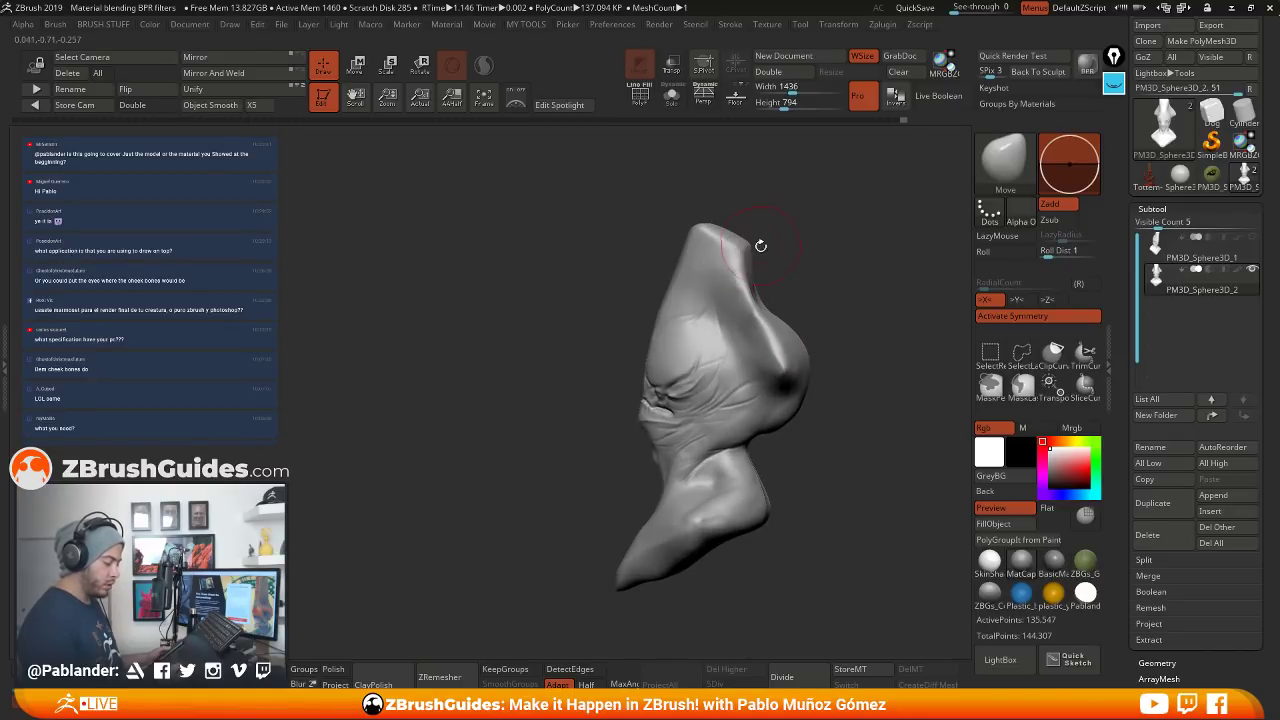
{"action": "left_click_drag", "start_coordinate": [744, 250], "coordinate": [755, 248]}
{"action": "left_click_drag", "start_coordinate": [848, 216], "coordinate": [785, 218]}
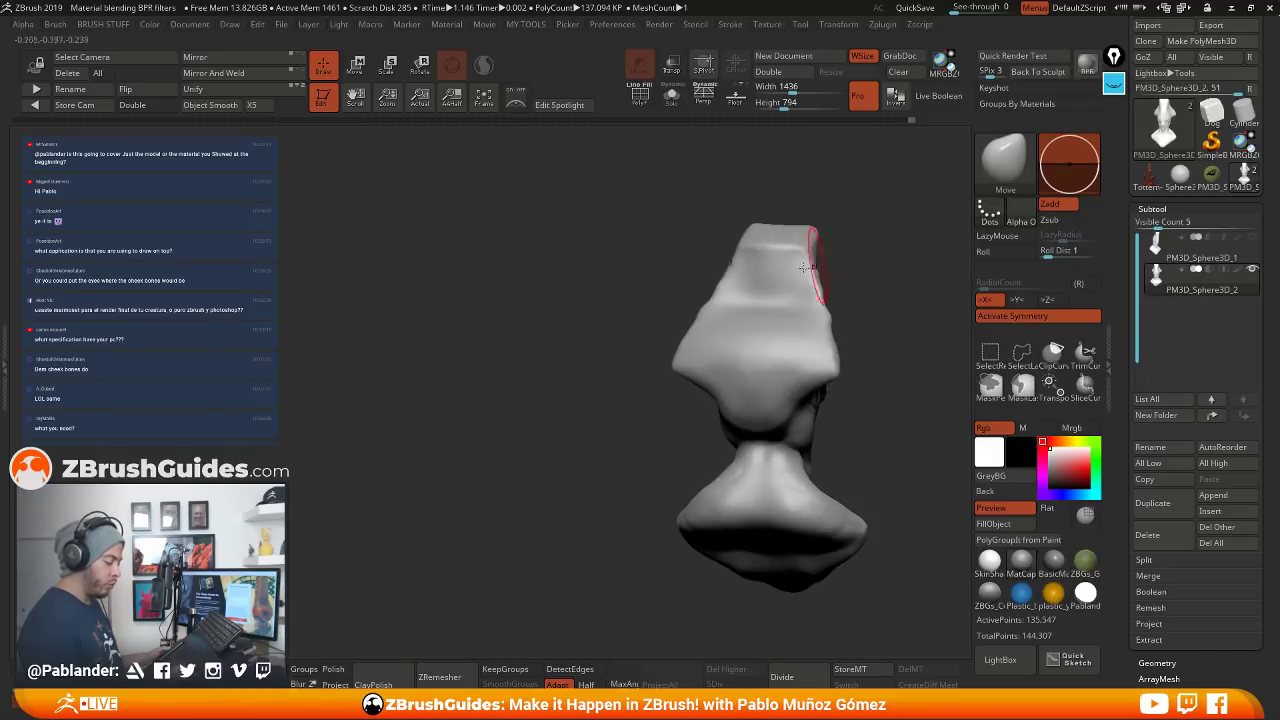
{"action": "left_click_drag", "start_coordinate": [867, 286], "coordinate": [868, 334]}
{"action": "mouse_move", "coordinate": [782, 271]}
{"action": "left_mouse_down"}
{"action": "mouse_move", "coordinate": [780, 251]}
{"action": "mouse_move", "coordinate": [765, 248]}
{"action": "mouse_move", "coordinate": [784, 209]}
{"action": "mouse_move", "coordinate": [808, 239]}
{"action": "left_mouse_up"}
{"action": "mouse_move", "coordinate": [895, 262]}
{"action": "left_mouse_down"}
{"action": "mouse_move", "coordinate": [900, 231]}
{"action": "mouse_move", "coordinate": [875, 215]}
{"action": "mouse_move", "coordinate": [830, 225]}
{"action": "left_mouse_up"}
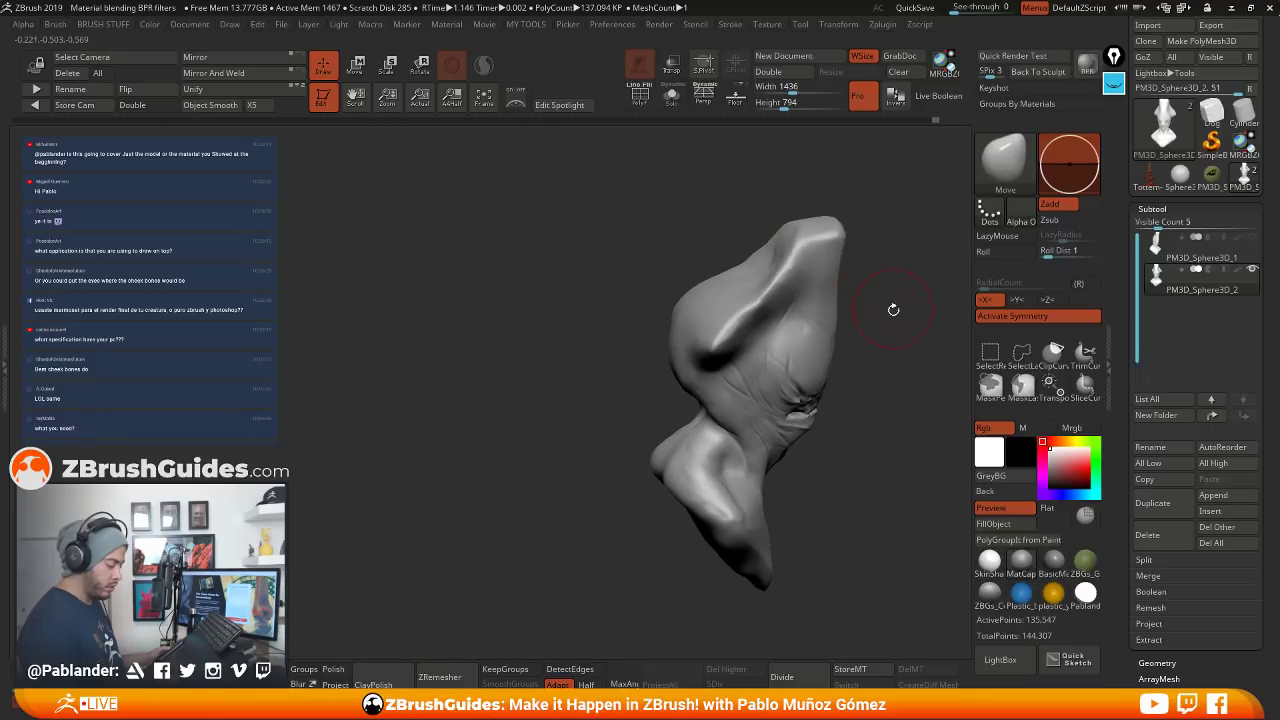
Refine the side flares and back of the head with the Move brush, and smooth the edge of the flare
{"action": "mouse_move", "coordinate": [894, 306]}
{"action": "left_mouse_down"}
{"action": "mouse_move", "coordinate": [877, 277]}
{"action": "mouse_move", "coordinate": [864, 367]}
{"action": "mouse_move", "coordinate": [766, 348]}
{"action": "left_mouse_up"}
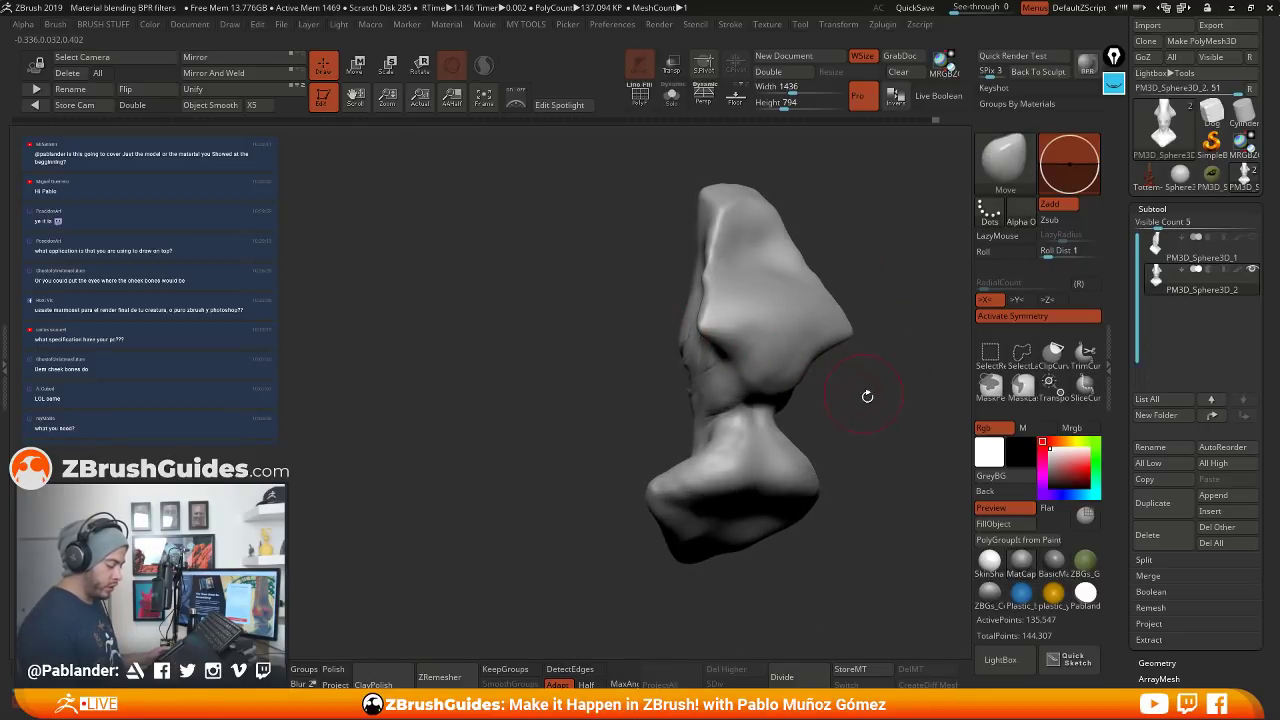
{"action": "left_click_drag", "start_coordinate": [866, 394], "coordinate": [805, 371]}
{"action": "mouse_move", "coordinate": [690, 318]}
{"action": "left_mouse_down"}
{"action": "mouse_move", "coordinate": [860, 330]}
{"action": "mouse_move", "coordinate": [764, 323]}
{"action": "left_mouse_up"}
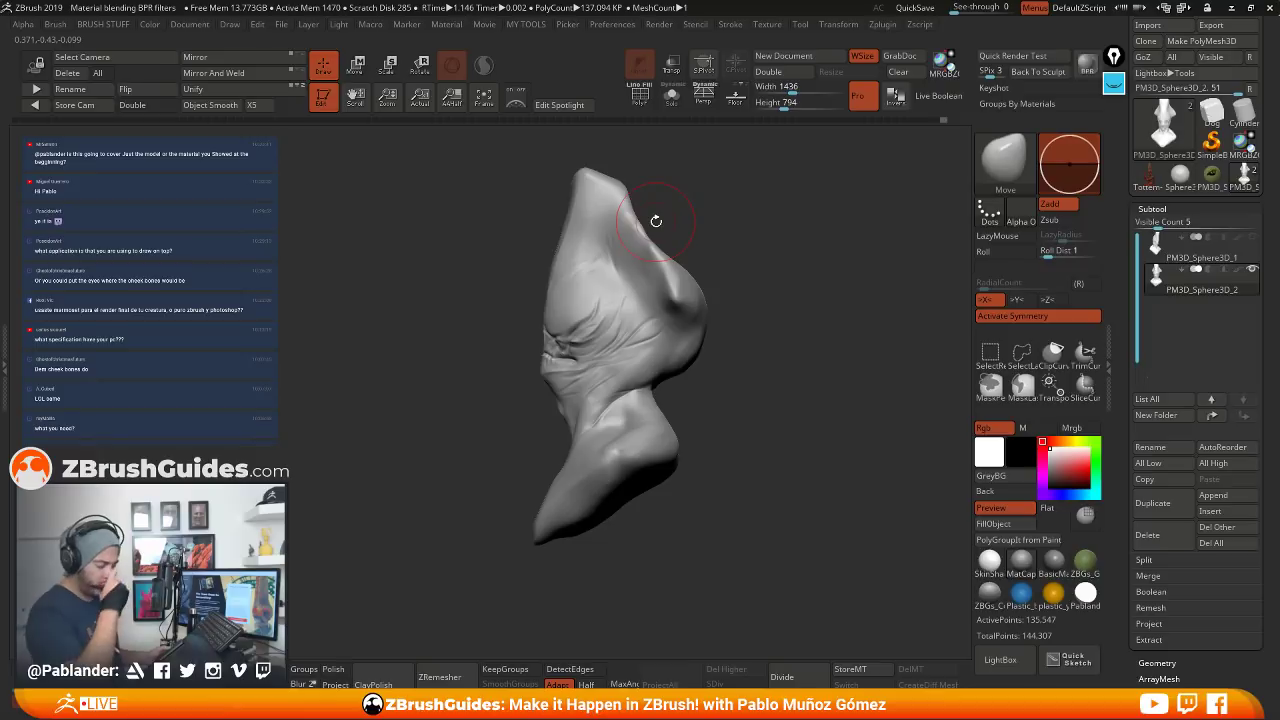
{"action": "mouse_move", "coordinate": [767, 366]}
{"action": "left_mouse_down"}
{"action": "mouse_move", "coordinate": [807, 392]}
{"action": "mouse_move", "coordinate": [810, 357]}
{"action": "mouse_move", "coordinate": [777, 271]}
{"action": "left_mouse_up"}
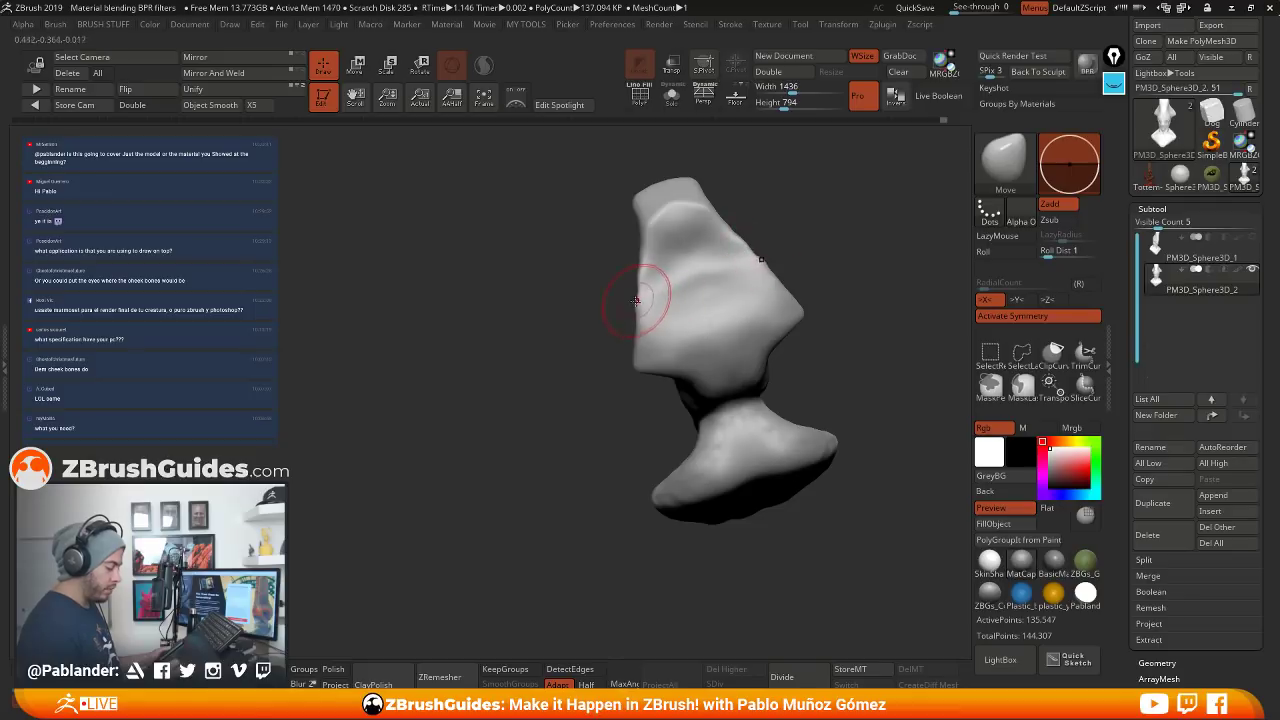
{"action": "key", "text": "shift"}
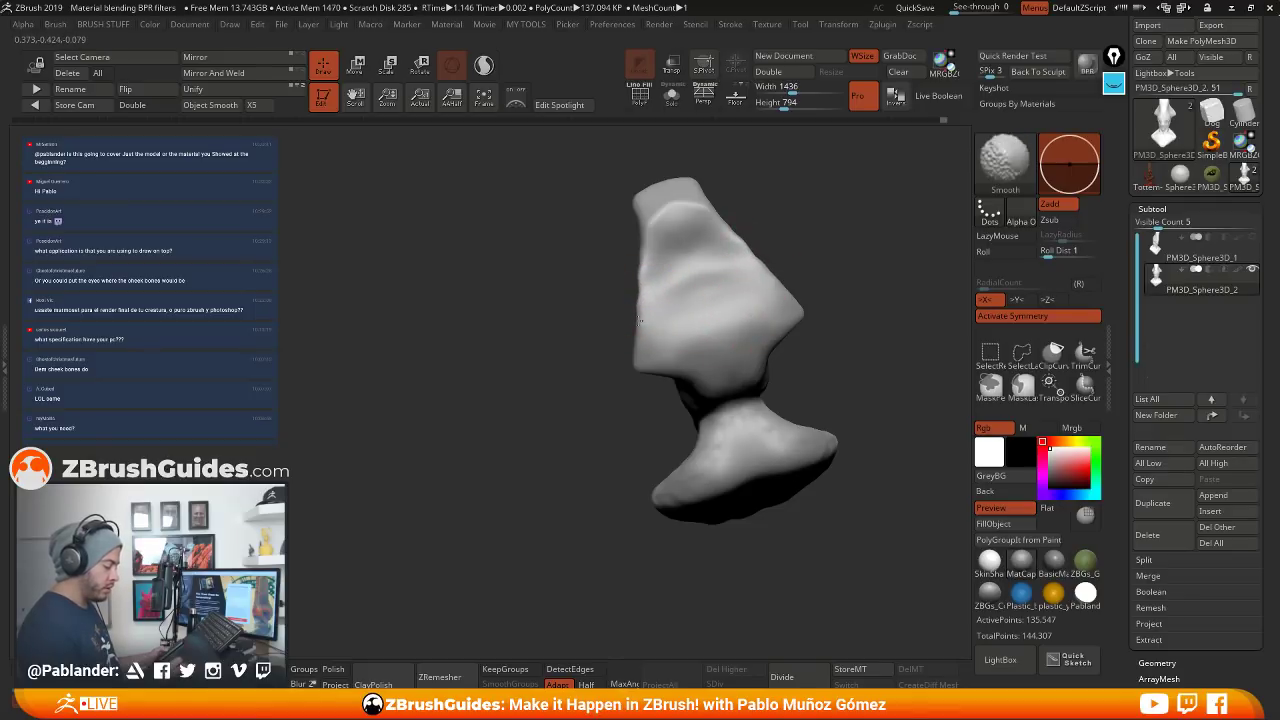
{"action": "mouse_move", "coordinate": [763, 257]}
{"action": "left_mouse_down"}
{"action": "mouse_move", "coordinate": [785, 258]}
{"action": "mouse_move", "coordinate": [837, 309]}
{"action": "mouse_move", "coordinate": [831, 361]}
{"action": "mouse_move", "coordinate": [894, 371]}
{"action": "mouse_move", "coordinate": [829, 381]}
{"action": "mouse_move", "coordinate": [862, 366]}
{"action": "mouse_move", "coordinate": [851, 353]}
{"action": "left_mouse_up"}
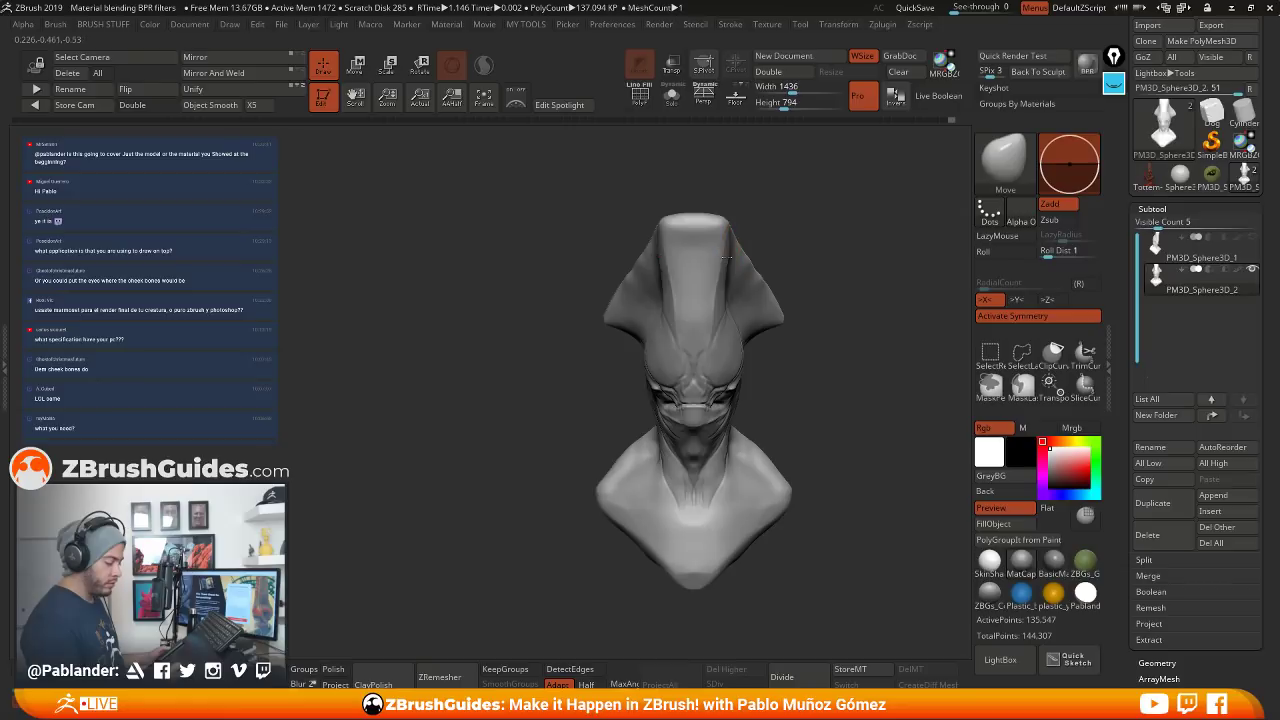
Adjust the pointed tips of the side flares and the head's silhouette with the Move brush
{"action": "mouse_move", "coordinate": [788, 244]}
{"action": "left_mouse_down", "text": "alt"}
{"action": "mouse_move", "coordinate": [769, 242]}
{"action": "mouse_move", "coordinate": [826, 256]}
{"action": "mouse_move", "coordinate": [621, 270]}
{"action": "left_mouse_up", "text": "alt"}
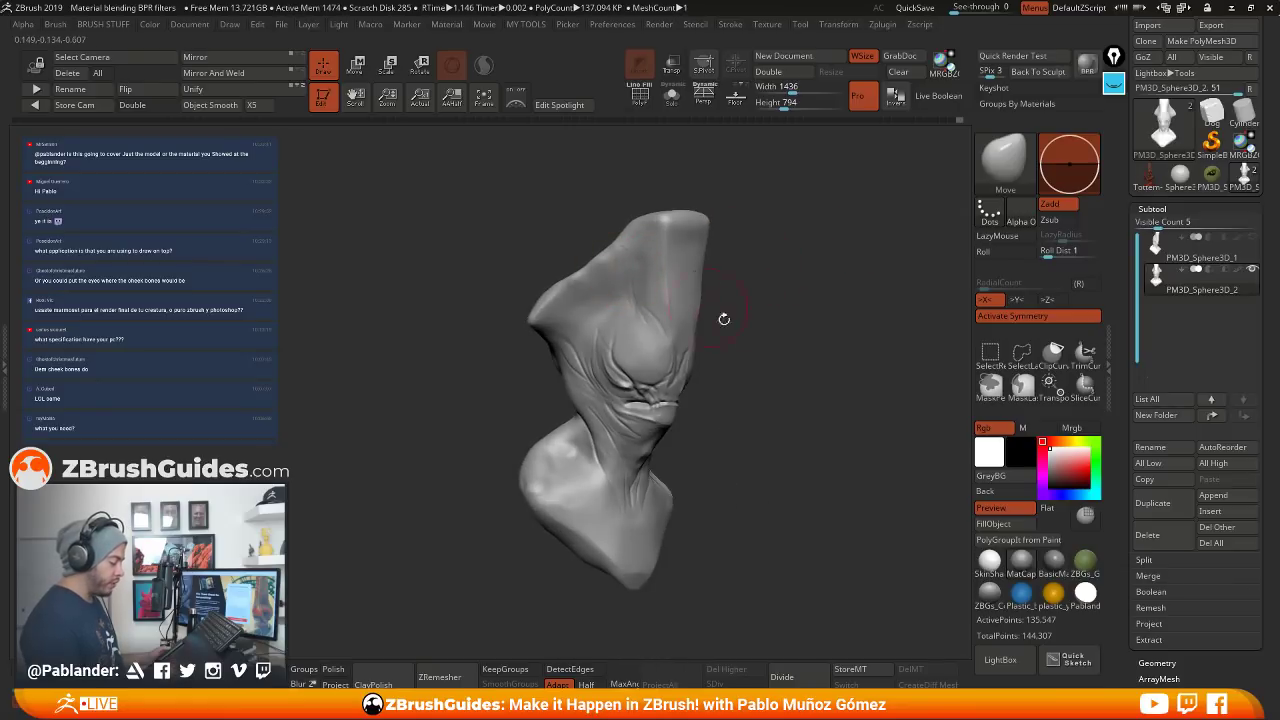
{"action": "left_click_drag", "start_coordinate": [724, 319], "coordinate": [612, 330]}
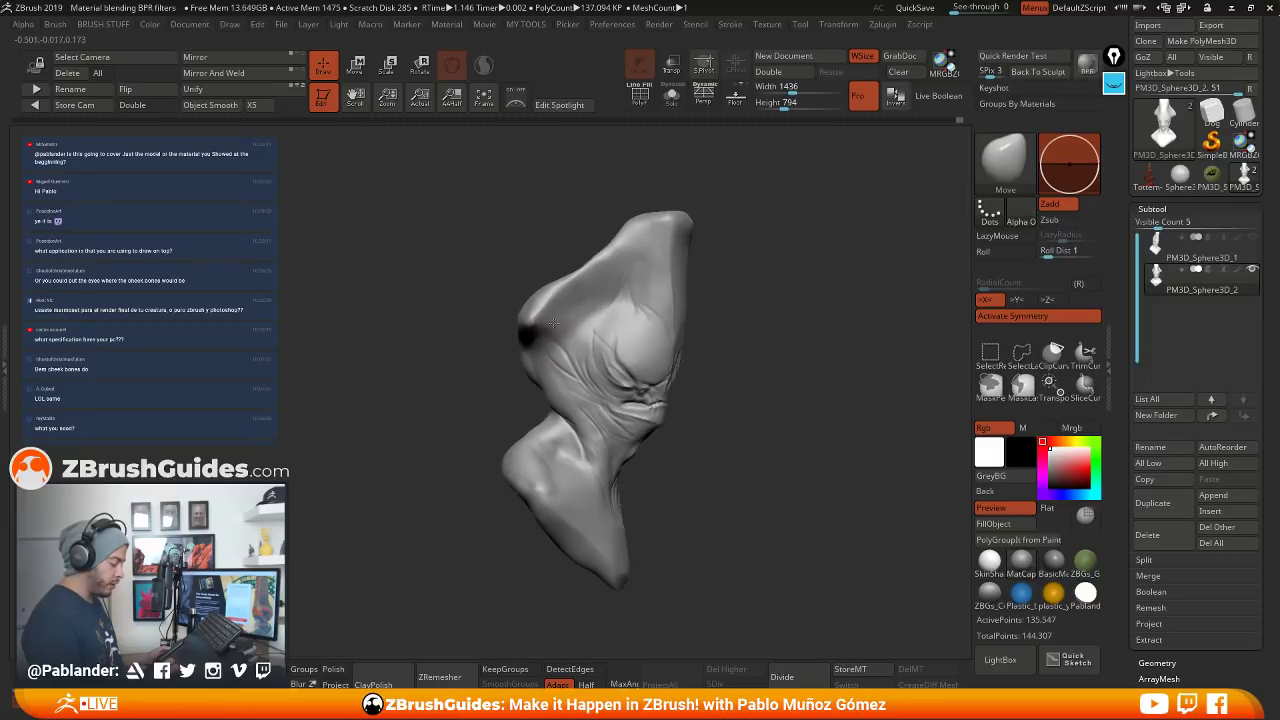
{"action": "mouse_move", "coordinate": [743, 345]}
{"action": "left_mouse_down"}
{"action": "mouse_move", "coordinate": [800, 372]}
{"action": "mouse_move", "coordinate": [690, 341]}
{"action": "left_mouse_up"}
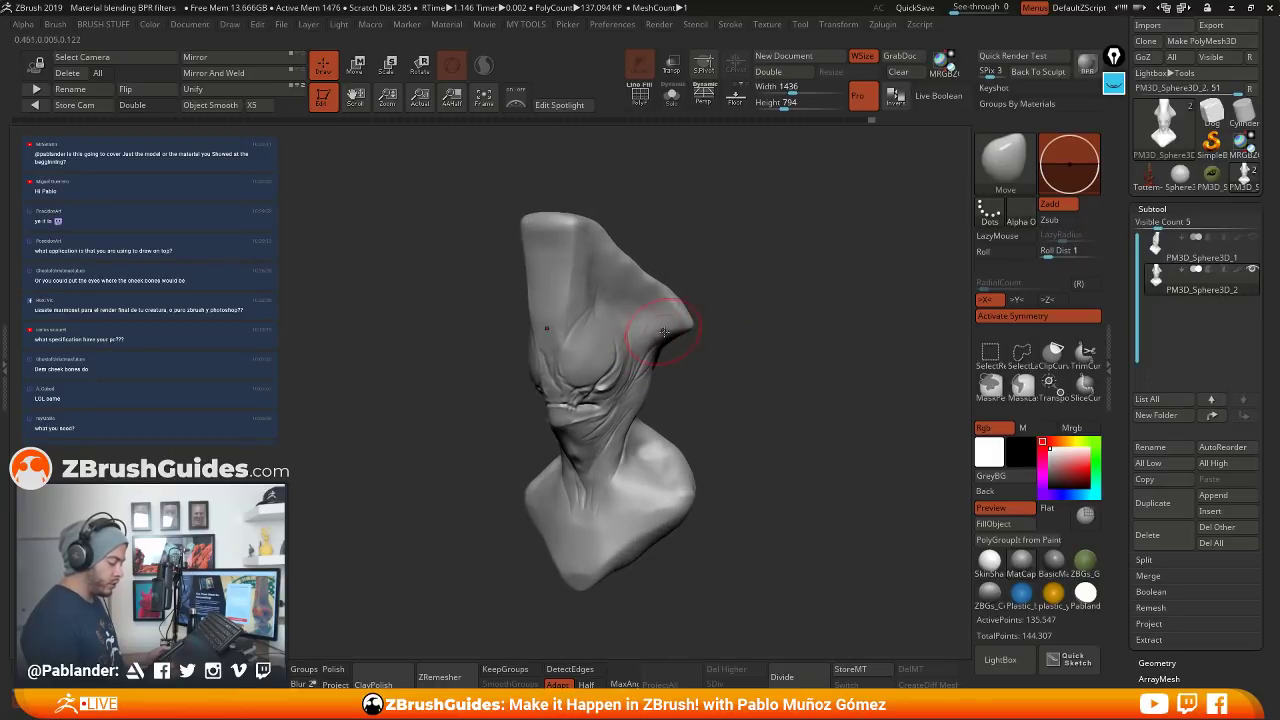
{"action": "mouse_move", "coordinate": [730, 340]}
{"action": "left_mouse_down"}
{"action": "mouse_move", "coordinate": [717, 363]}
{"action": "mouse_move", "coordinate": [755, 341]}
{"action": "left_mouse_up"}
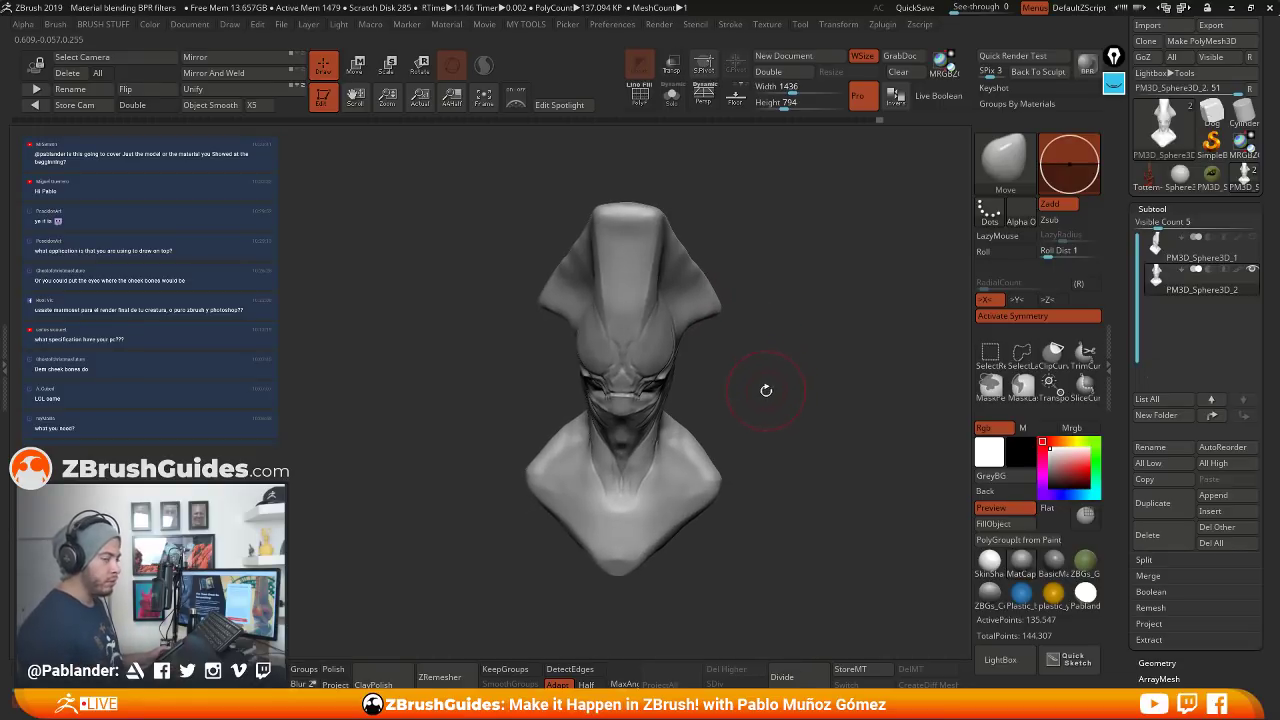
Reshape the surface behind the top ridge of the head with the Move brush and smooth it
{"action": "mouse_move", "coordinate": [785, 377]}
{"action": "left_mouse_down"}
{"action": "mouse_move", "coordinate": [765, 340]}
{"action": "mouse_move", "coordinate": [766, 292]}
{"action": "mouse_move", "coordinate": [688, 276]}
{"action": "mouse_move", "coordinate": [677, 250]}
{"action": "left_mouse_up"}
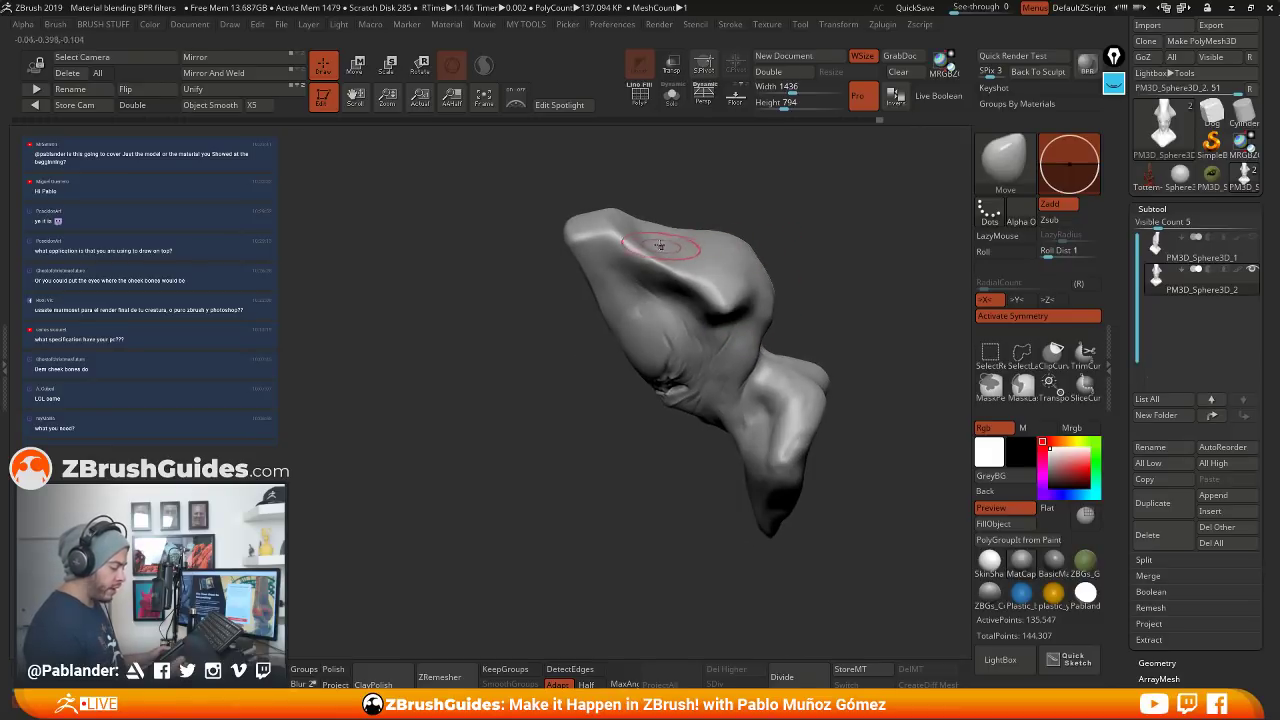
{"action": "left_click_drag", "start_coordinate": [803, 249], "coordinate": [780, 280]}
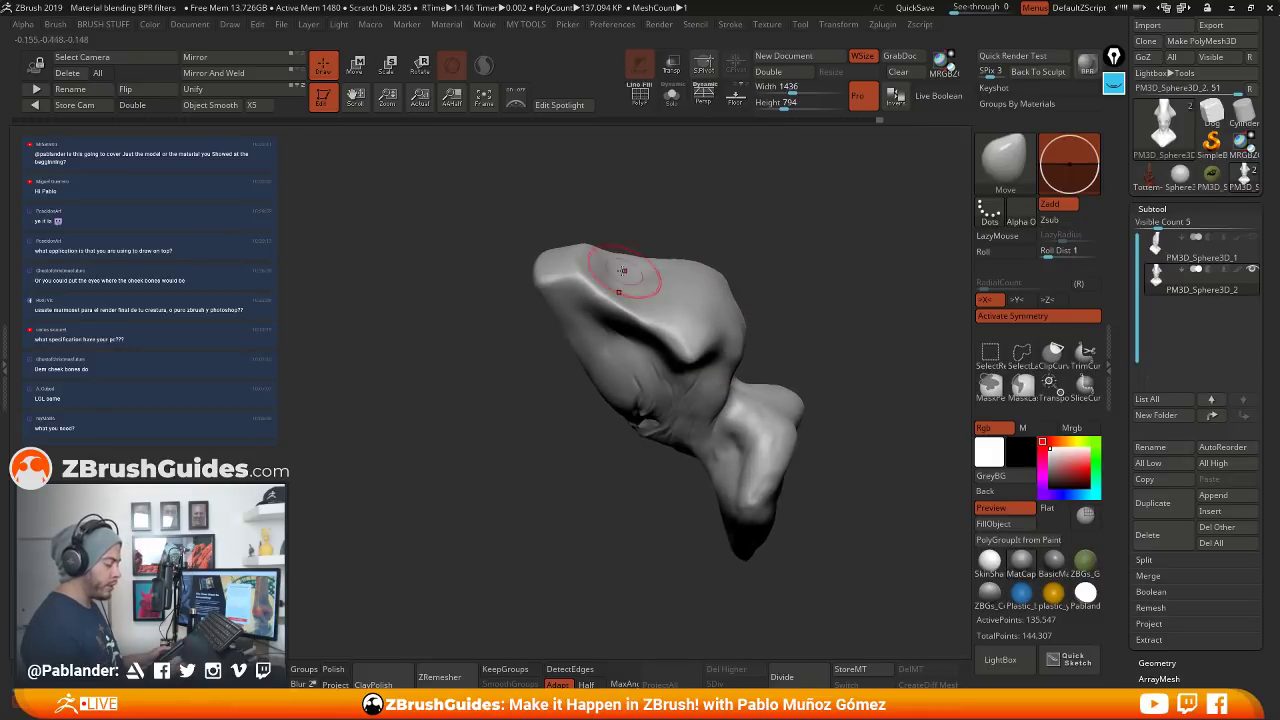
{"action": "mouse_move", "coordinate": [700, 249]}
{"action": "left_mouse_down"}
{"action": "mouse_move", "coordinate": [801, 288]}
{"action": "mouse_move", "coordinate": [657, 286]}
{"action": "left_mouse_up"}
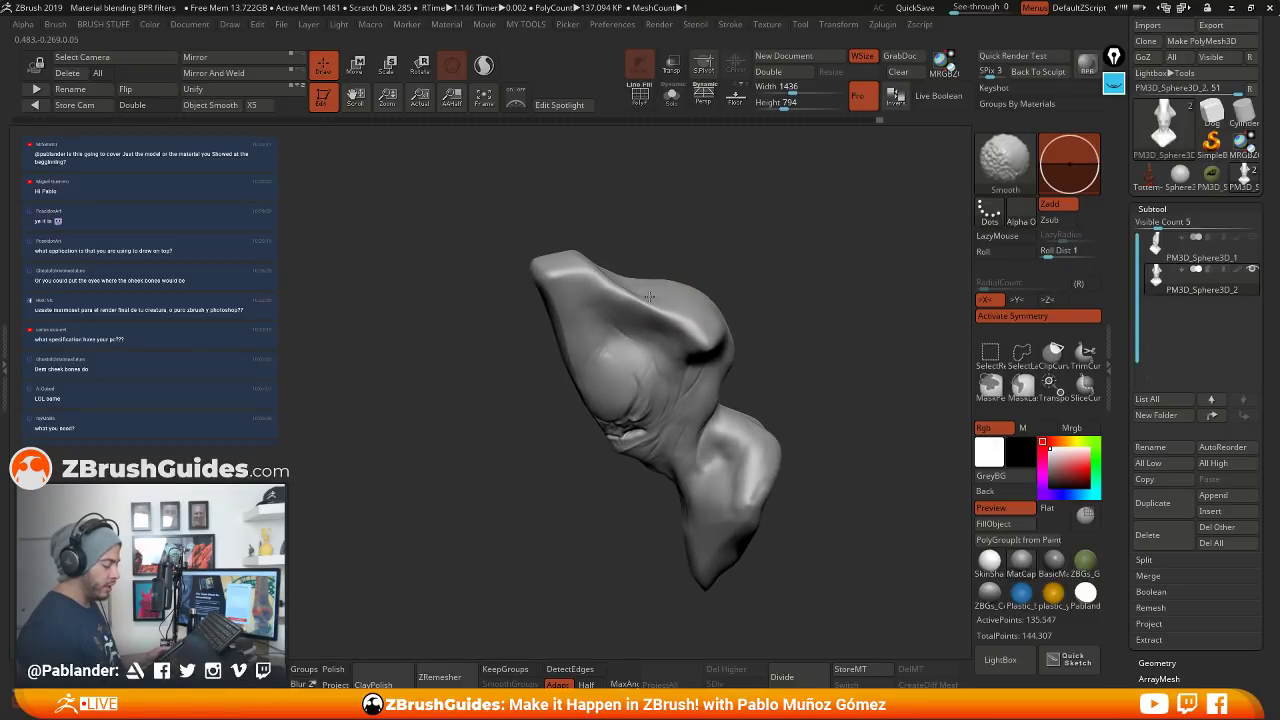
Build up the surface along the back of the tall head with the Clay brush, working from the rear and side
{"action": "key", "text": "shift"}
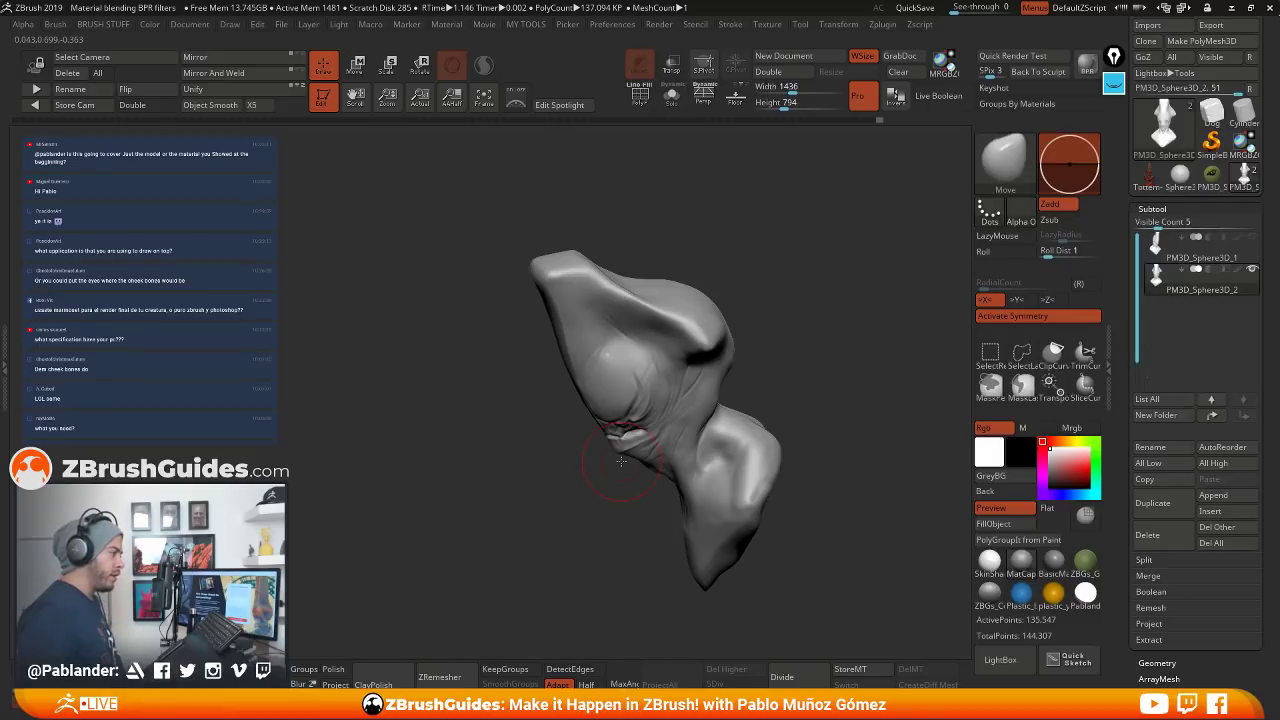
{"action": "mouse_move", "coordinate": [780, 362]}
{"action": "left_mouse_down"}
{"action": "mouse_move", "coordinate": [828, 335]}
{"action": "mouse_move", "coordinate": [802, 376]}
{"action": "mouse_move", "coordinate": [774, 380]}
{"action": "mouse_move", "coordinate": [790, 398]}
{"action": "mouse_move", "coordinate": [783, 366]}
{"action": "mouse_move", "coordinate": [760, 378]}
{"action": "mouse_move", "coordinate": [789, 367]}
{"action": "mouse_move", "coordinate": [806, 264]}
{"action": "mouse_move", "coordinate": [826, 257]}
{"action": "mouse_move", "coordinate": [799, 252]}
{"action": "left_mouse_up"}
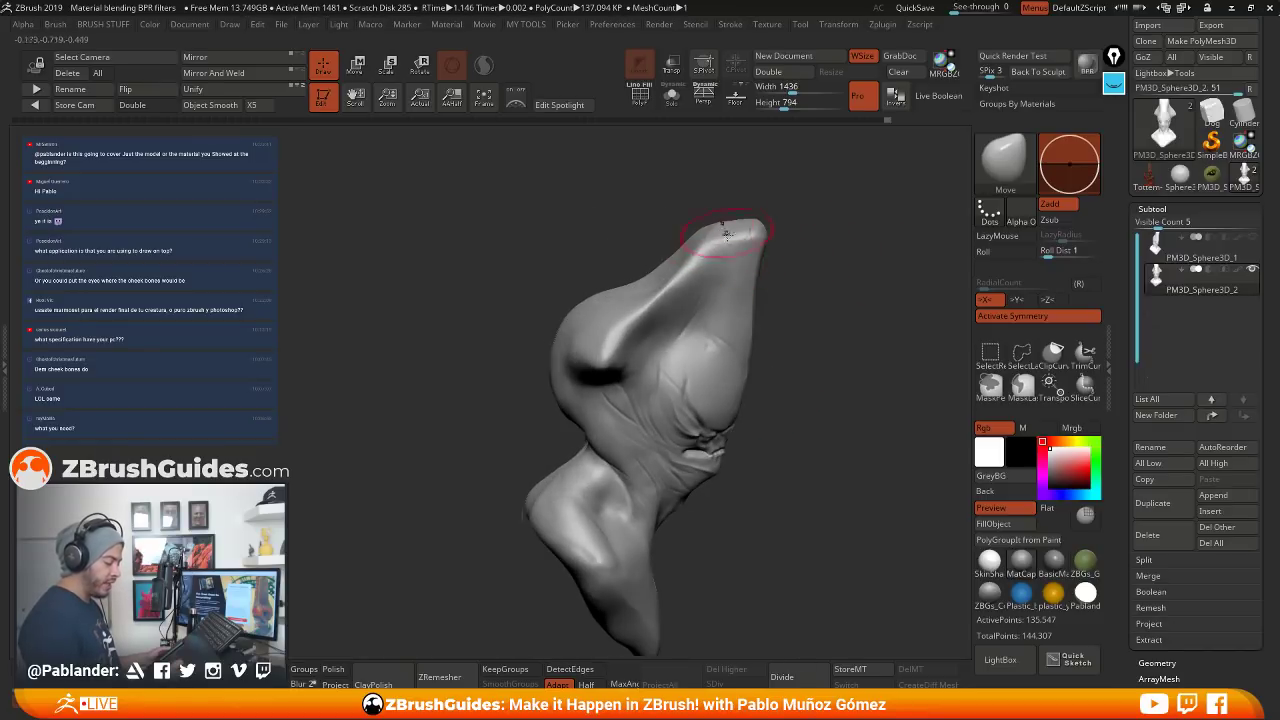
{"action": "mouse_move", "coordinate": [797, 280]}
{"action": "left_mouse_down"}
{"action": "mouse_move", "coordinate": [730, 275]}
{"action": "mouse_move", "coordinate": [826, 331]}
{"action": "left_mouse_up"}
{"action": "key", "text": "b"}
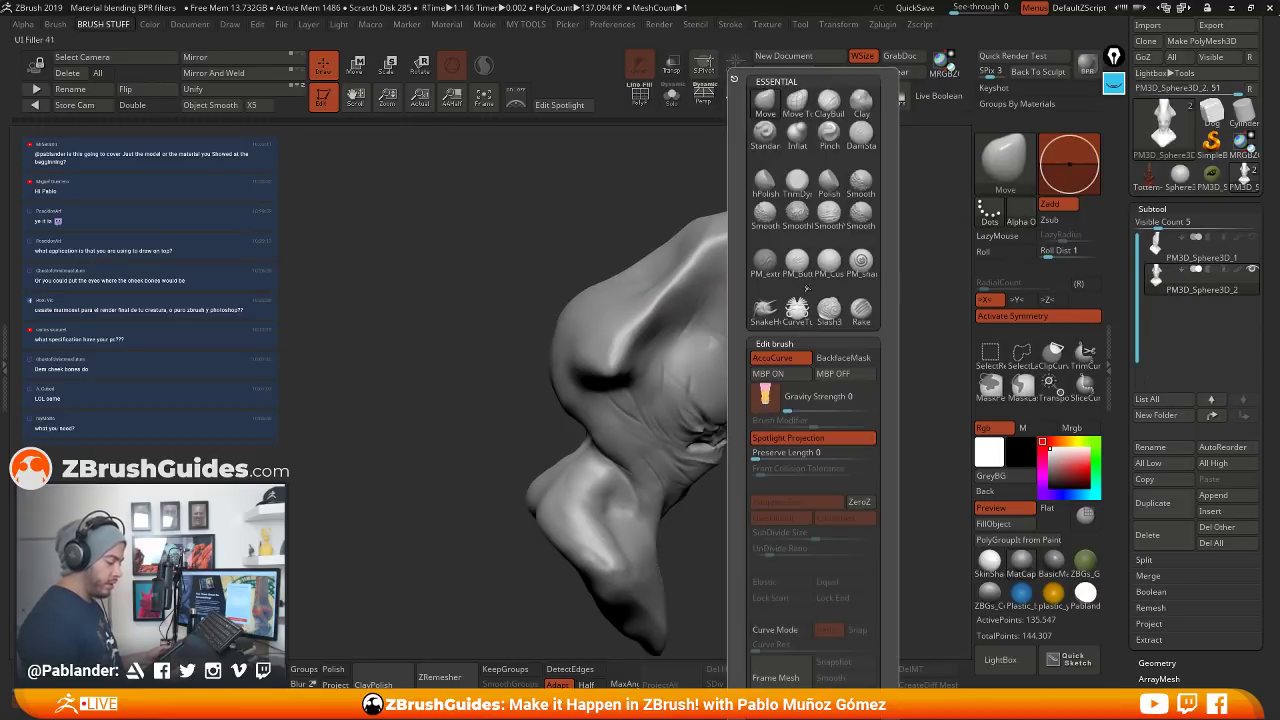
{"action": "key", "text": "c"}
{"action": "key", "text": "l"}
{"action": "left_click_drag", "start_coordinate": [823, 265], "coordinate": [662, 233]}
{"action": "mouse_move", "coordinate": [780, 285]}
{"action": "left_mouse_down"}
{"action": "mouse_move", "coordinate": [831, 294]}
{"action": "mouse_move", "coordinate": [788, 264]}
{"action": "mouse_move", "coordinate": [690, 268]}
{"action": "mouse_move", "coordinate": [743, 256]}
{"action": "left_mouse_up"}
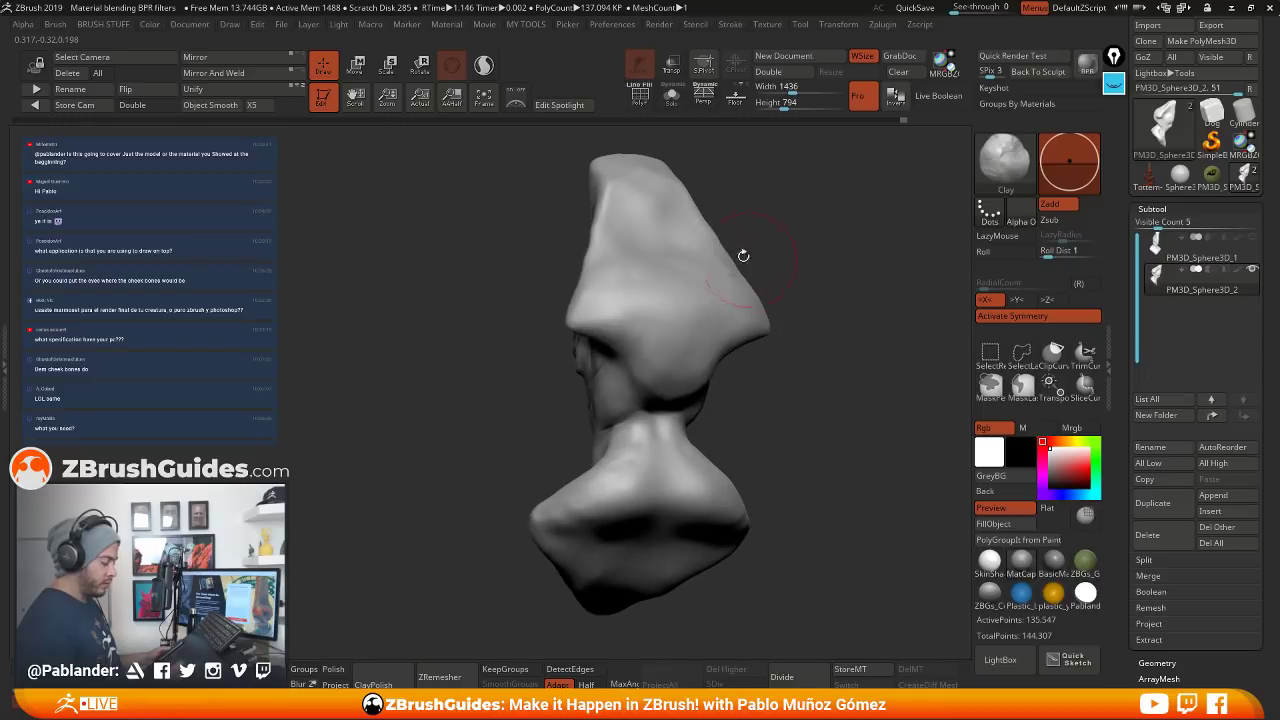
{"action": "left_click_drag", "start_coordinate": [620, 289], "coordinate": [615, 276]}
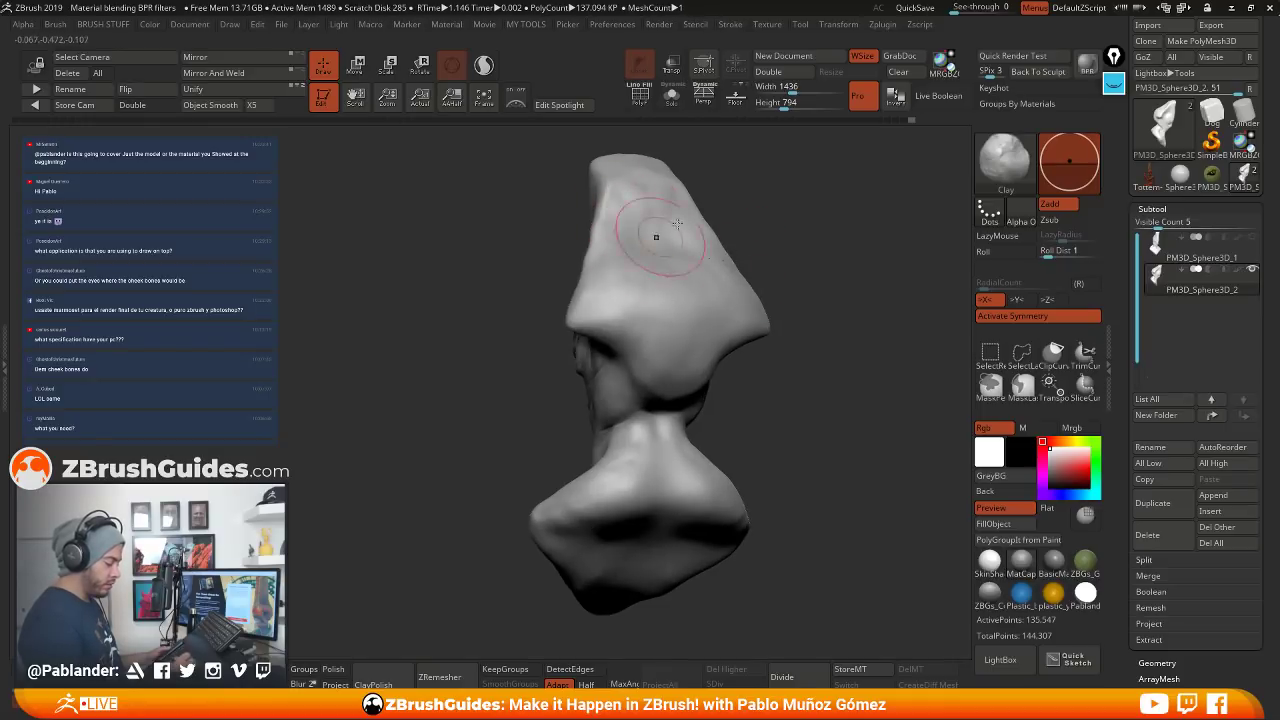
{"action": "left_click_drag", "start_coordinate": [677, 222], "coordinate": [632, 223]}
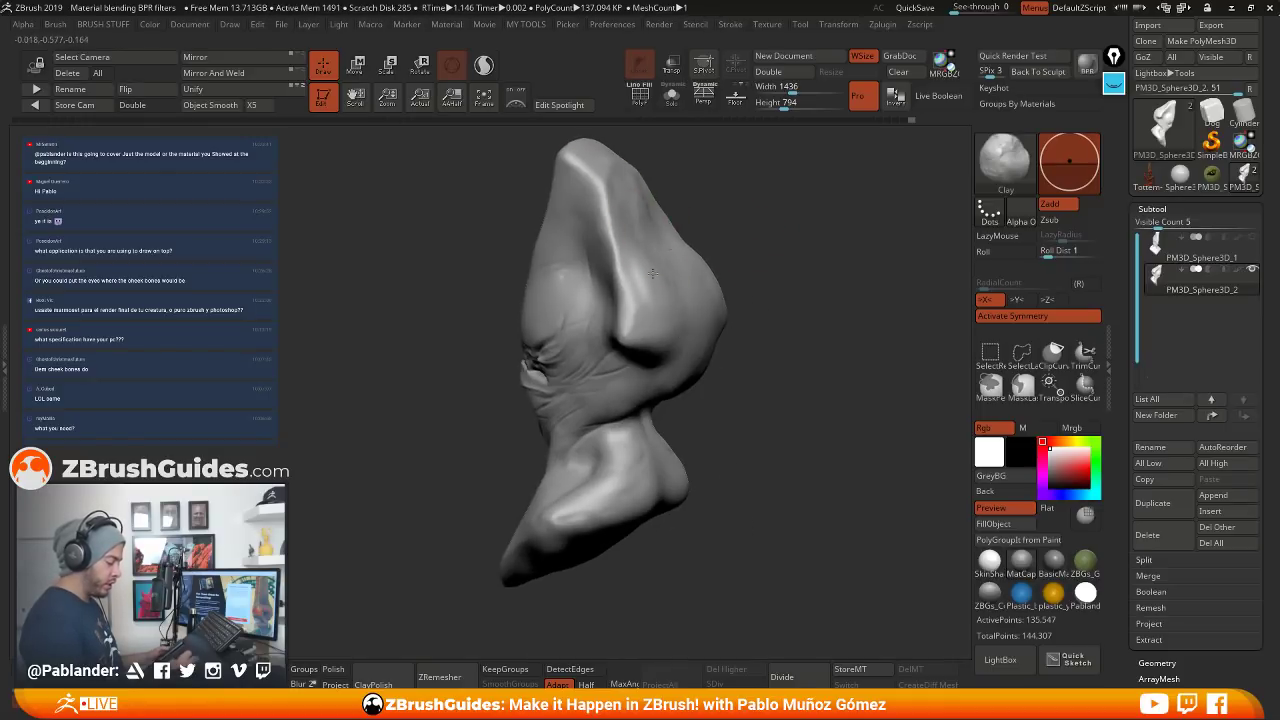
{"action": "mouse_move", "coordinate": [779, 233]}
{"action": "left_mouse_down"}
{"action": "mouse_move", "coordinate": [800, 285]}
{"action": "mouse_move", "coordinate": [648, 250]}
{"action": "left_mouse_up"}
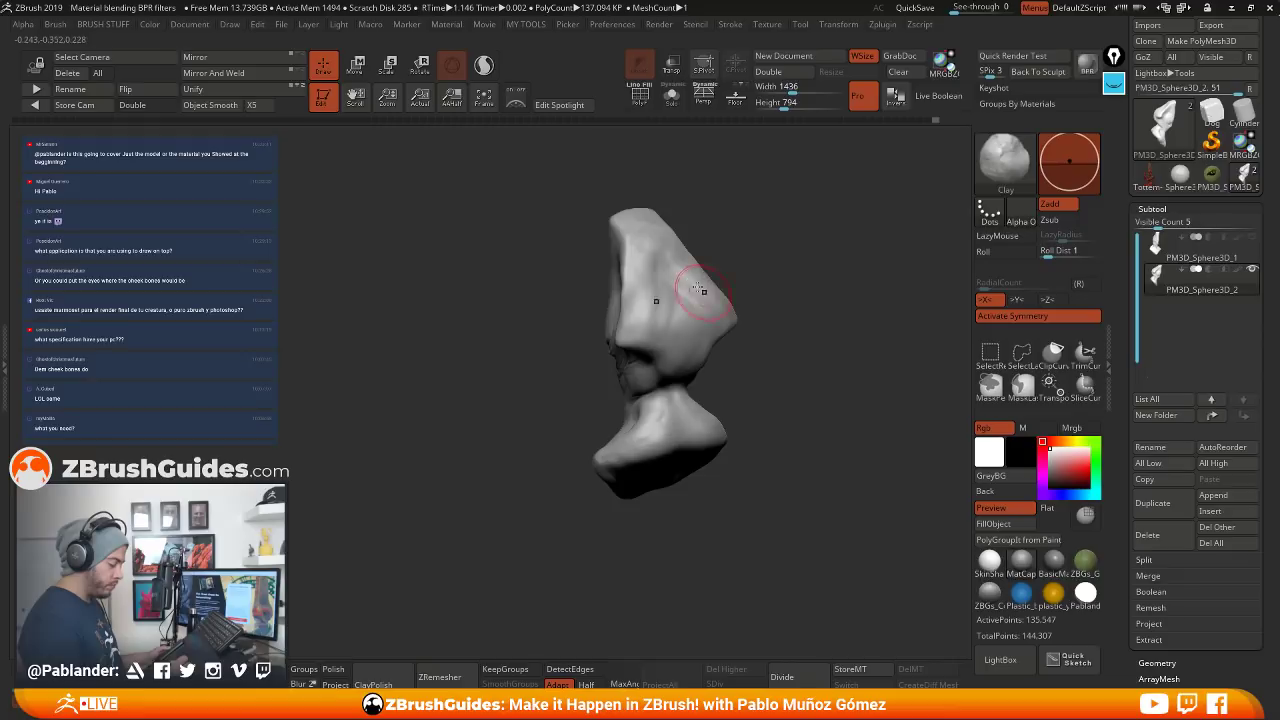
Flatten the back planes and side flare of the head with the hPolish brush and smooth them
{"action": "key", "text": "b"}
{"action": "key", "text": "h"}
{"action": "key", "text": "p"}
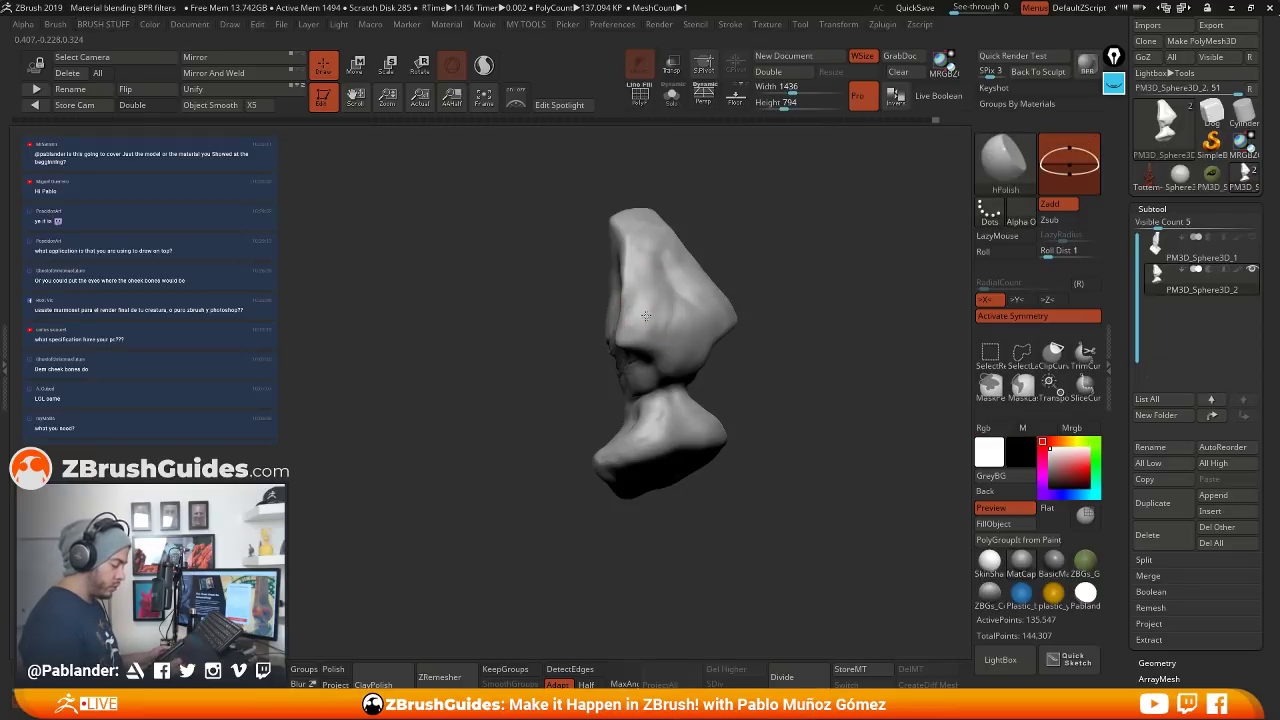
{"action": "right_click_drag", "start_coordinate": [646, 220], "coordinate": [737, 286]}
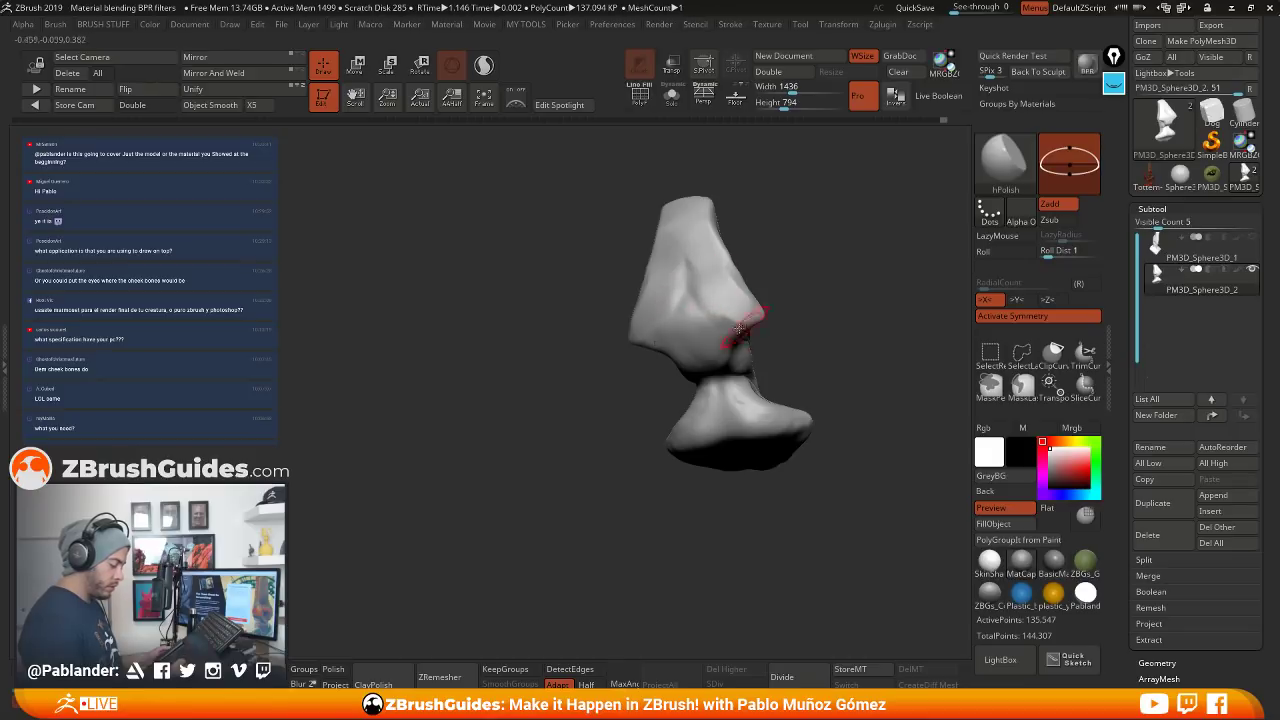
{"action": "key", "text": "shift"}
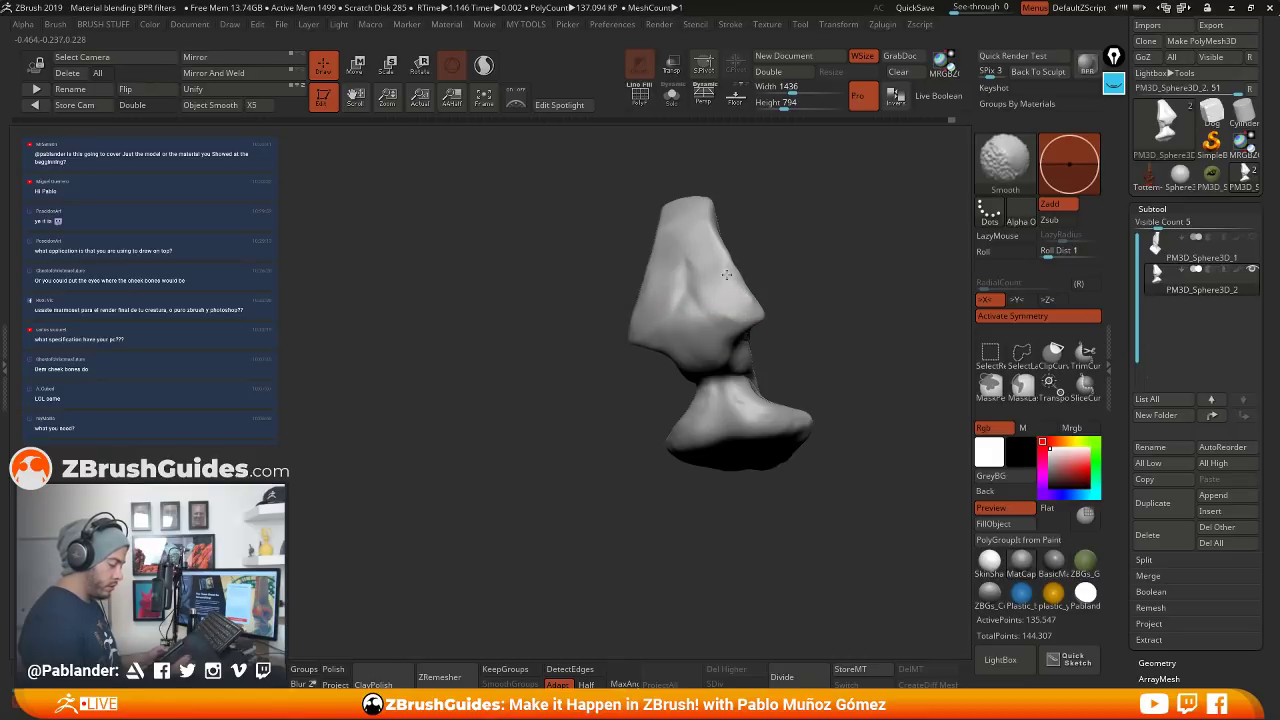
Adjust the peak and sloping top ridge of the head with a resized Move brush from the side
{"action": "mouse_move", "coordinate": [766, 280]}
{"action": "right_mouse_down"}
{"action": "mouse_move", "coordinate": [874, 283]}
{"action": "mouse_move", "coordinate": [845, 288]}
{"action": "right_mouse_up"}
{"action": "key", "text": "b"}
{"action": "key", "text": "m"}
{"action": "key", "text": "v"}
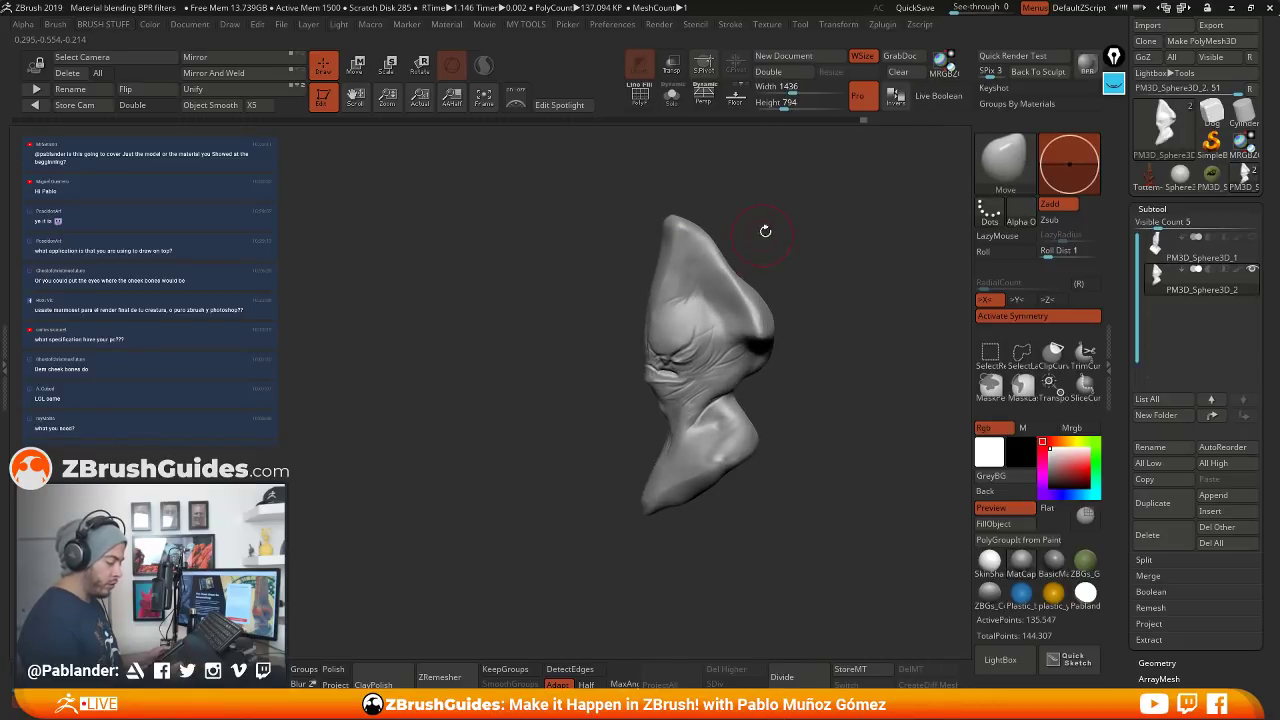
{"action": "key", "text": "space"}
{"action": "right_click_drag", "start_coordinate": [826, 231], "coordinate": [719, 267]}
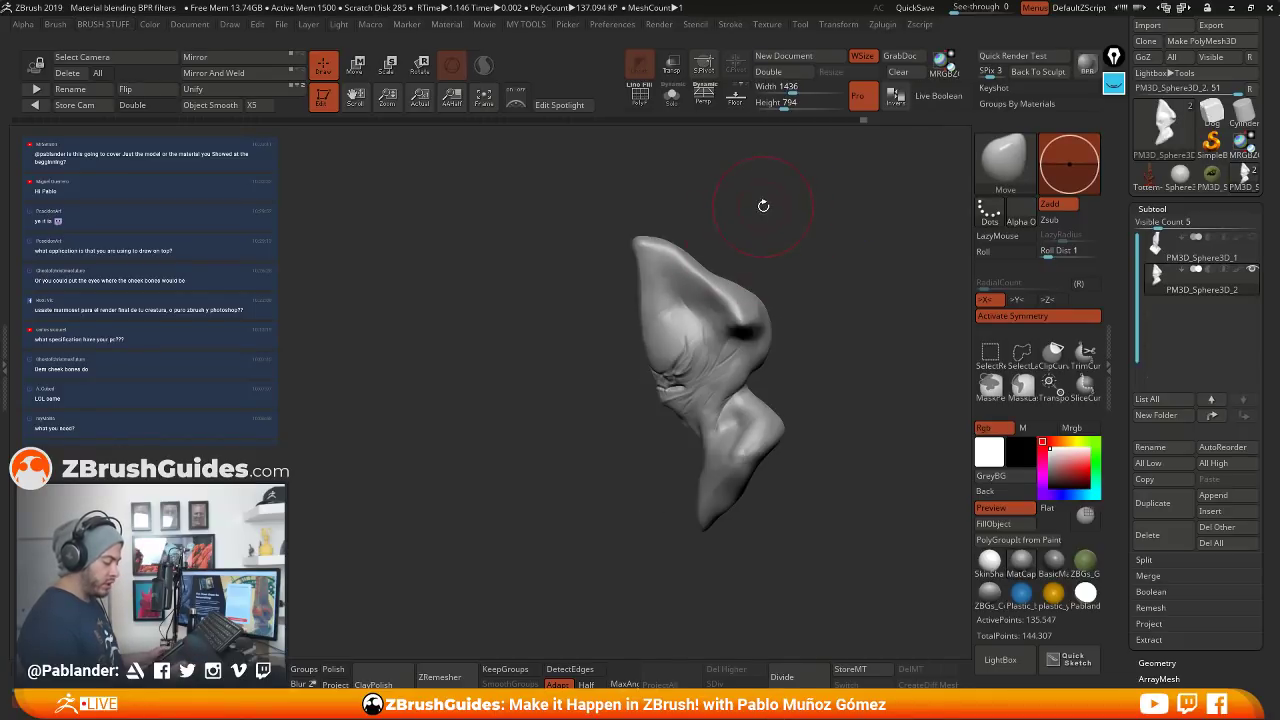
{"action": "key", "text": "space"}
{"action": "left_click_drag", "start_coordinate": [656, 227], "coordinate": [700, 266]}
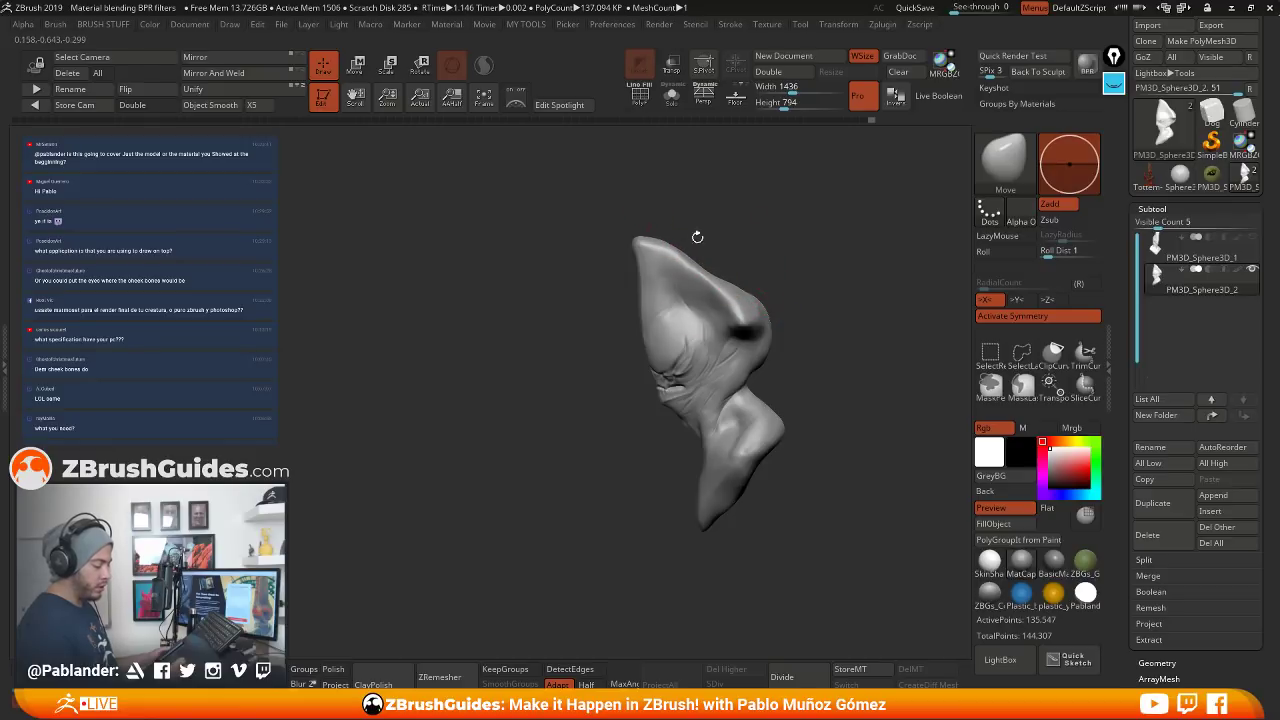
{"action": "mouse_move", "coordinate": [769, 325]}
{"action": "left_mouse_down"}
{"action": "mouse_move", "coordinate": [721, 273]}
{"action": "mouse_move", "coordinate": [814, 263]}
{"action": "left_mouse_up"}
{"action": "left_click_drag", "start_coordinate": [681, 246], "coordinate": [680, 254]}
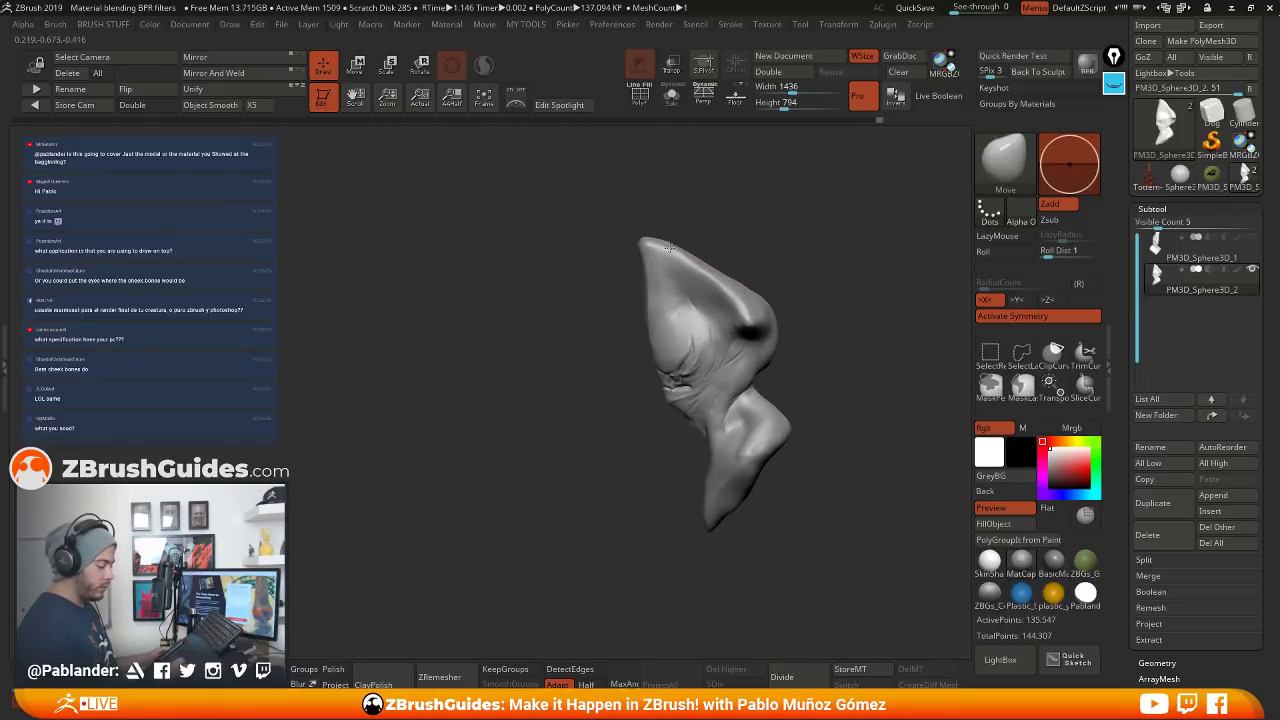
Refine the side flares and the front edge of the head's peak with the Move brush from front and side views
{"action": "left_click_drag", "start_coordinate": [780, 236], "coordinate": [826, 282]}
{"action": "left_click_drag", "start_coordinate": [700, 250], "coordinate": [758, 292], "text": "shift"}
{"action": "mouse_move", "coordinate": [868, 290]}
{"action": "left_mouse_down"}
{"action": "mouse_move", "coordinate": [833, 258]}
{"action": "mouse_move", "coordinate": [849, 266]}
{"action": "mouse_move", "coordinate": [769, 274]}
{"action": "left_mouse_up"}
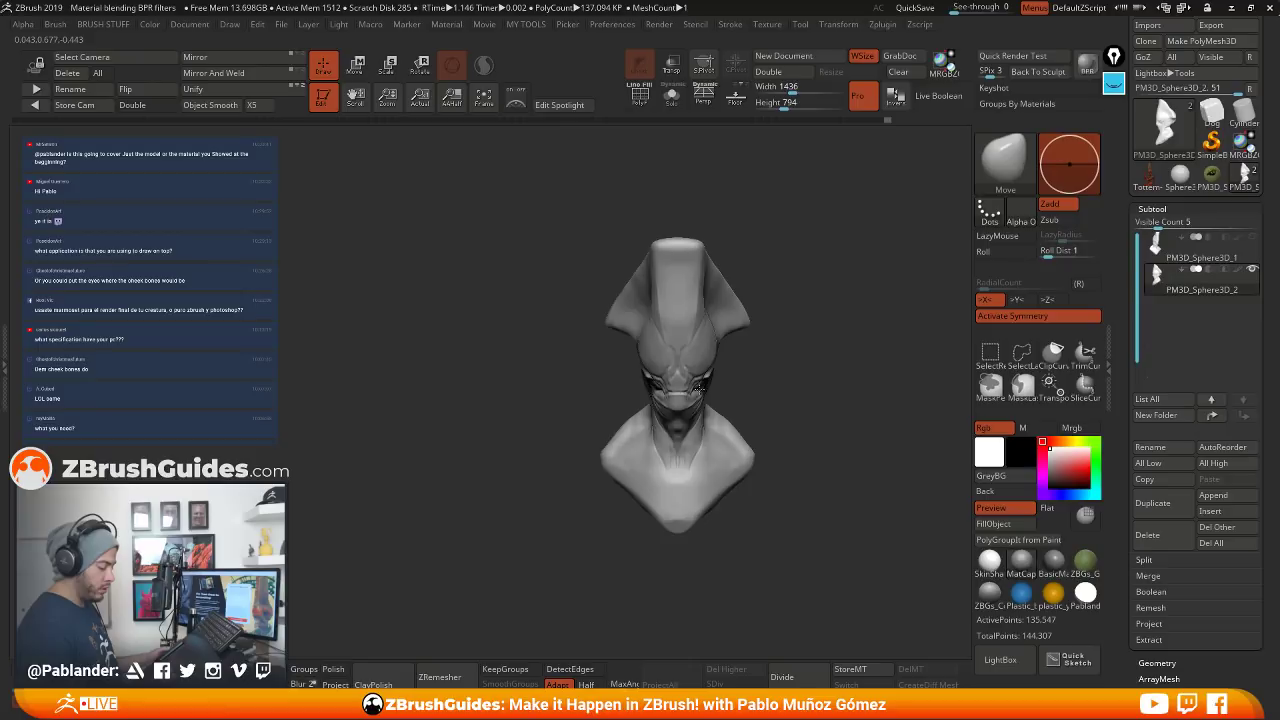
{"action": "mouse_move", "coordinate": [717, 394]}
{"action": "left_mouse_down"}
{"action": "mouse_move", "coordinate": [743, 394]}
{"action": "mouse_move", "coordinate": [734, 474]}
{"action": "mouse_move", "coordinate": [661, 489]}
{"action": "left_mouse_up"}
{"action": "left_click_drag", "start_coordinate": [612, 384], "coordinate": [622, 352]}
{"action": "left_click_drag", "start_coordinate": [620, 254], "coordinate": [627, 261]}
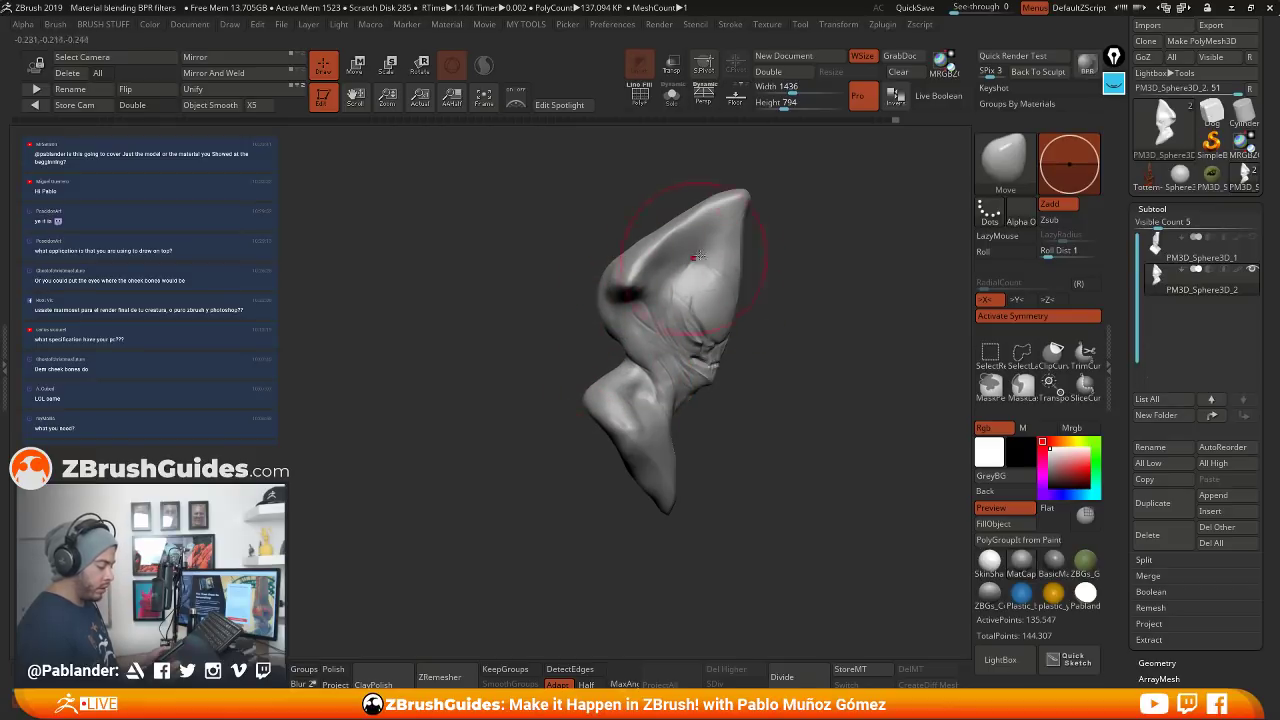
{"action": "left_click_drag", "start_coordinate": [740, 213], "coordinate": [751, 229]}
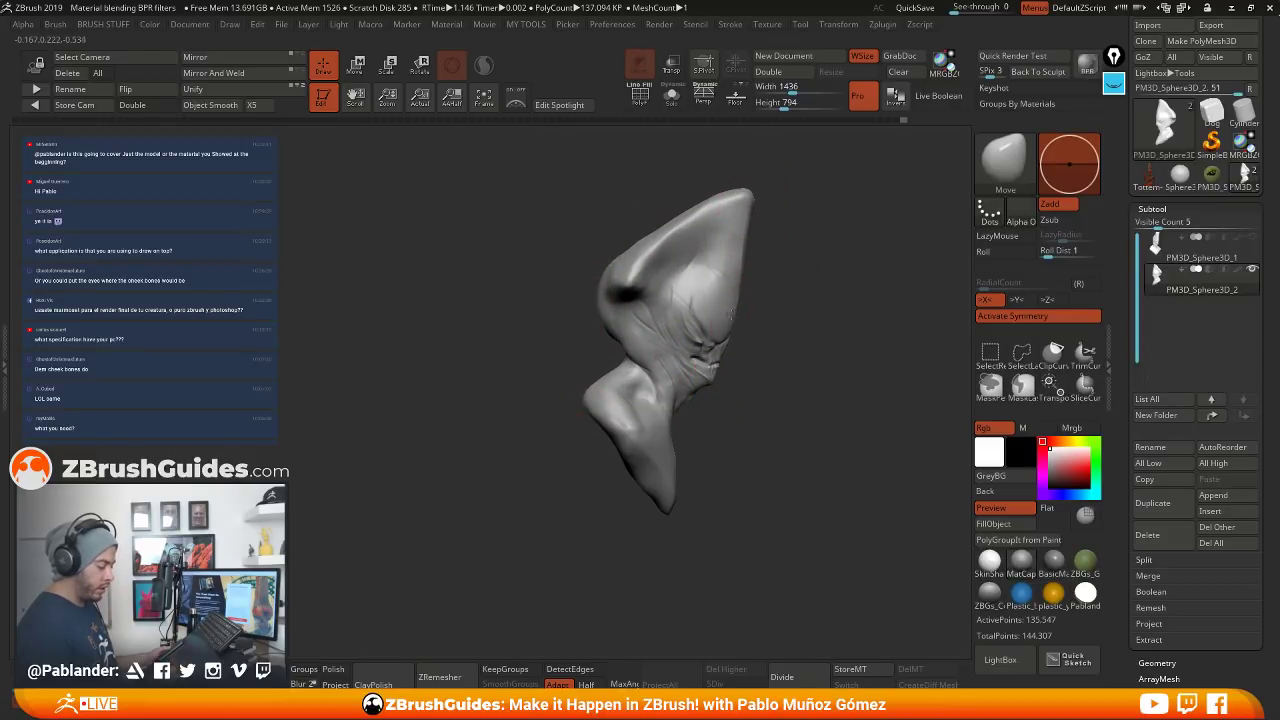
Adjust the profile of the brow and mouth area with the Move brush
{"action": "left_click_drag", "start_coordinate": [733, 304], "coordinate": [740, 309]}
{"action": "left_click_drag", "start_coordinate": [719, 358], "coordinate": [711, 362]}
{"action": "left_click_drag", "start_coordinate": [843, 386], "coordinate": [714, 326]}
{"action": "left_click_drag", "start_coordinate": [808, 347], "coordinate": [700, 290]}
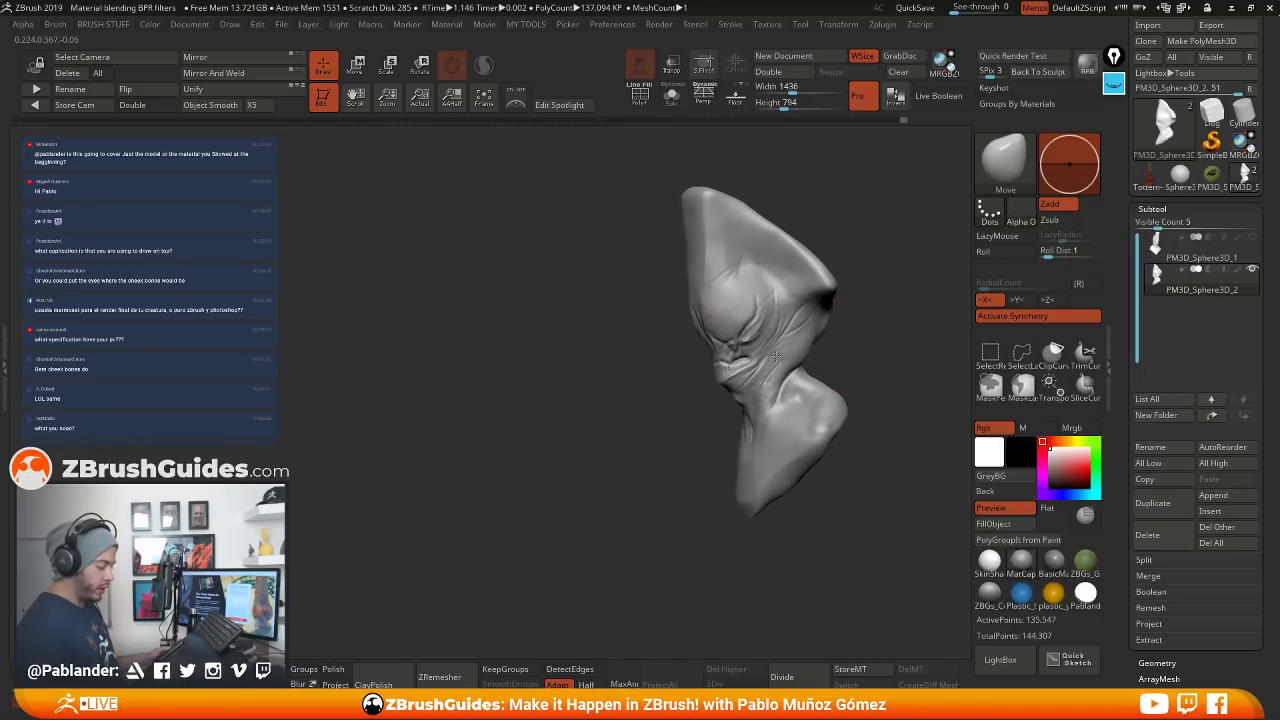
{"action": "mouse_move", "coordinate": [806, 414]}
{"action": "left_mouse_down"}
{"action": "mouse_move", "coordinate": [858, 362]}
{"action": "mouse_move", "coordinate": [884, 399]}
{"action": "mouse_move", "coordinate": [812, 380]}
{"action": "mouse_move", "coordinate": [781, 422]}
{"action": "mouse_move", "coordinate": [827, 412]}
{"action": "mouse_move", "coordinate": [840, 391]}
{"action": "mouse_move", "coordinate": [812, 404]}
{"action": "mouse_move", "coordinate": [837, 366]}
{"action": "left_mouse_up"}
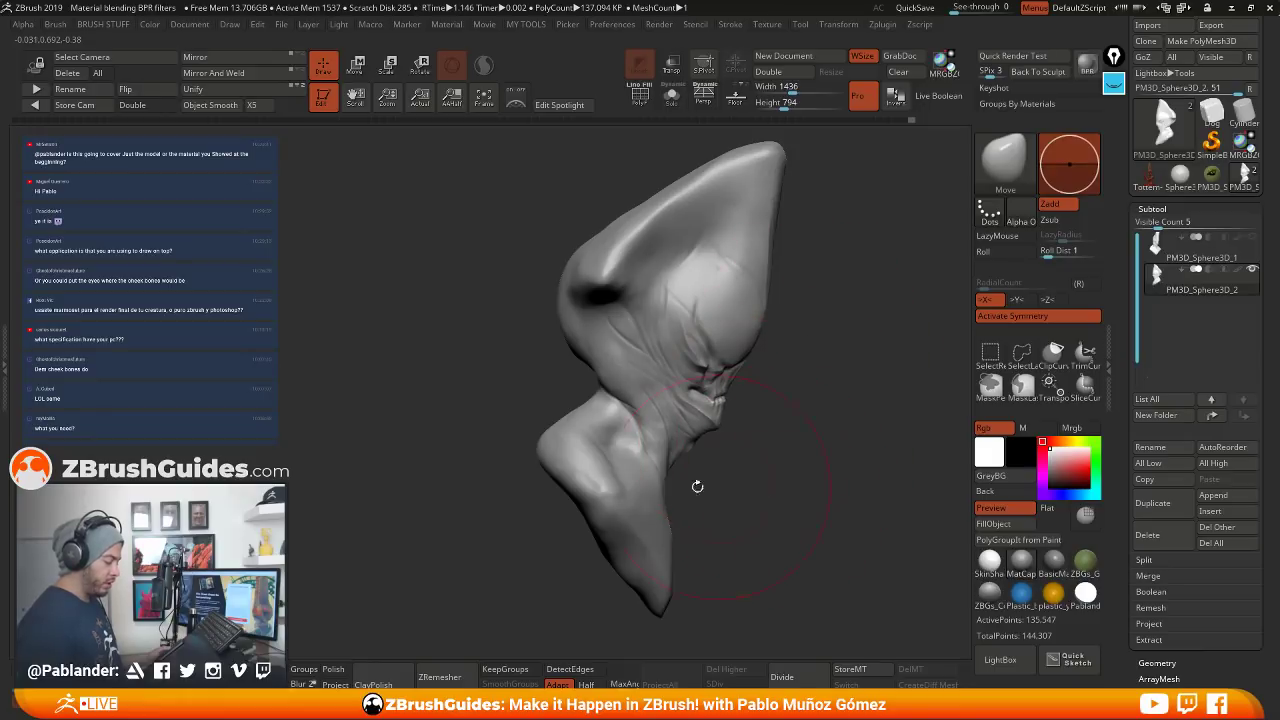
Quick-save the project
{"action": "left_click_drag", "start_coordinate": [811, 455], "coordinate": [795, 414]}
{"action": "key", "text": "ctrl+s"}
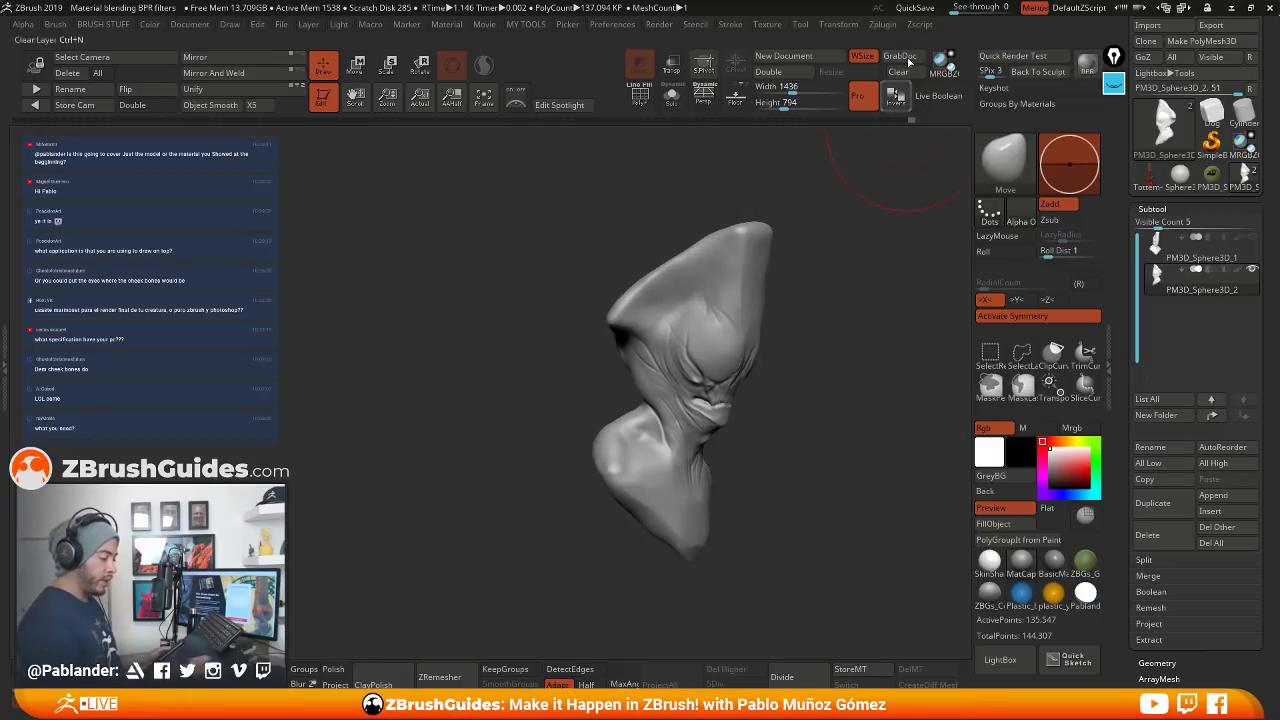
{"action": "mouse_move", "coordinate": [800, 468]}
{"action": "left_mouse_down"}
{"action": "mouse_move", "coordinate": [820, 471]}
{"action": "mouse_move", "coordinate": [842, 450]}
{"action": "mouse_move", "coordinate": [831, 449]}
{"action": "mouse_move", "coordinate": [863, 397]}
{"action": "left_mouse_up"}
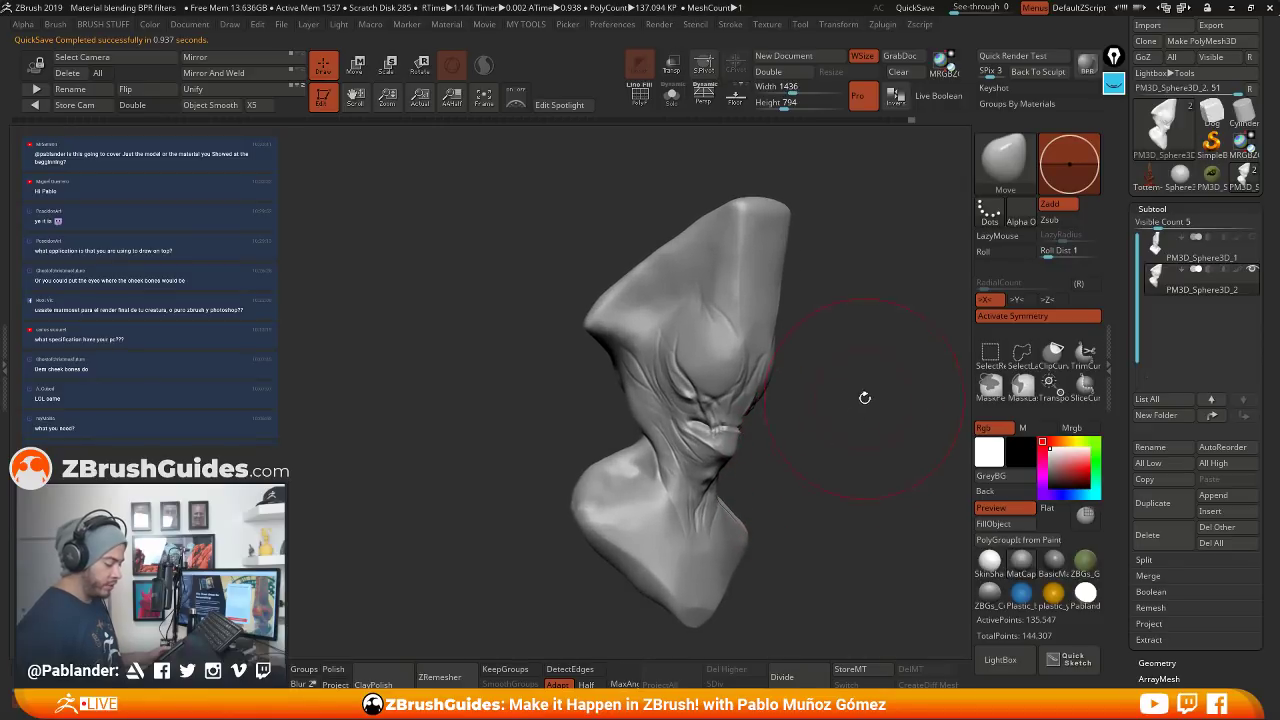
Scrub through the undo history to compare earlier states of the bust with the latest one
{"action": "key", "text": "space"}
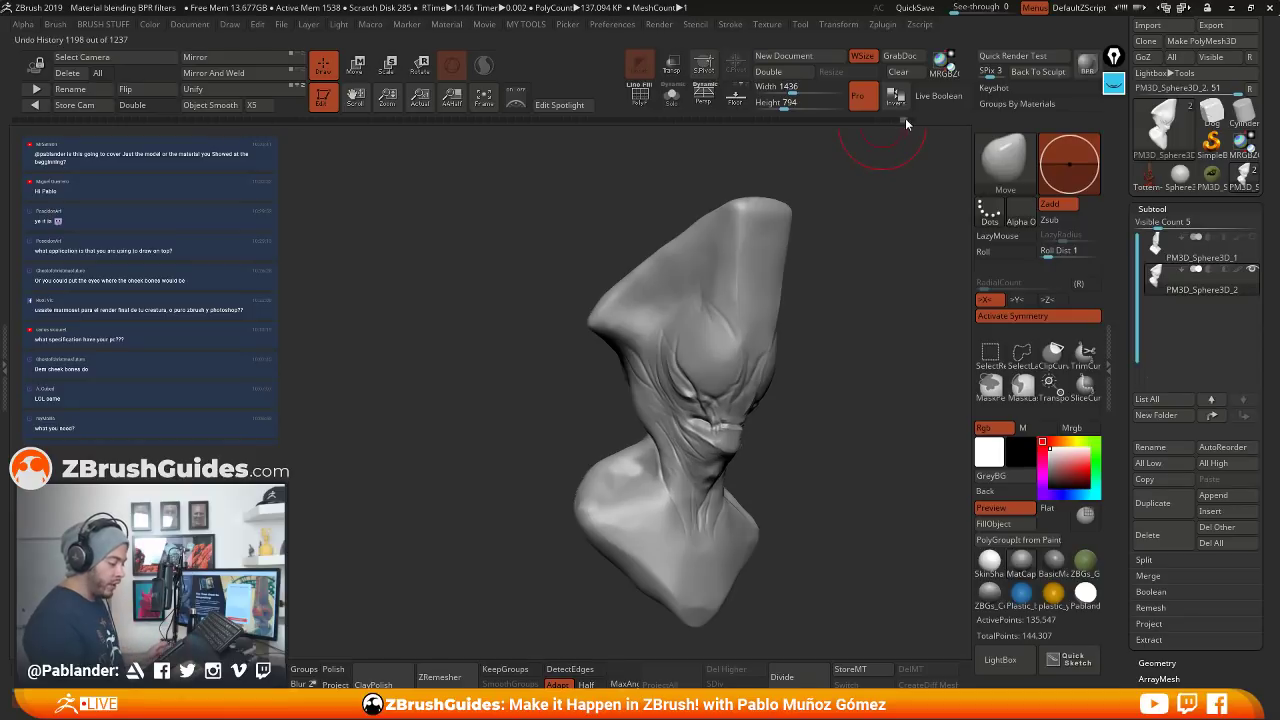
{"action": "mouse_move", "coordinate": [907, 120]}
{"action": "left_mouse_down"}
{"action": "mouse_move", "coordinate": [589, 121]}
{"action": "mouse_move", "coordinate": [104, 171]}
{"action": "mouse_move", "coordinate": [342, 176]}
{"action": "mouse_move", "coordinate": [561, 129]}
{"action": "mouse_move", "coordinate": [822, 120]}
{"action": "mouse_move", "coordinate": [940, 138]}
{"action": "left_mouse_up"}
{"action": "left_click_drag", "start_coordinate": [820, 451], "coordinate": [813, 447]}
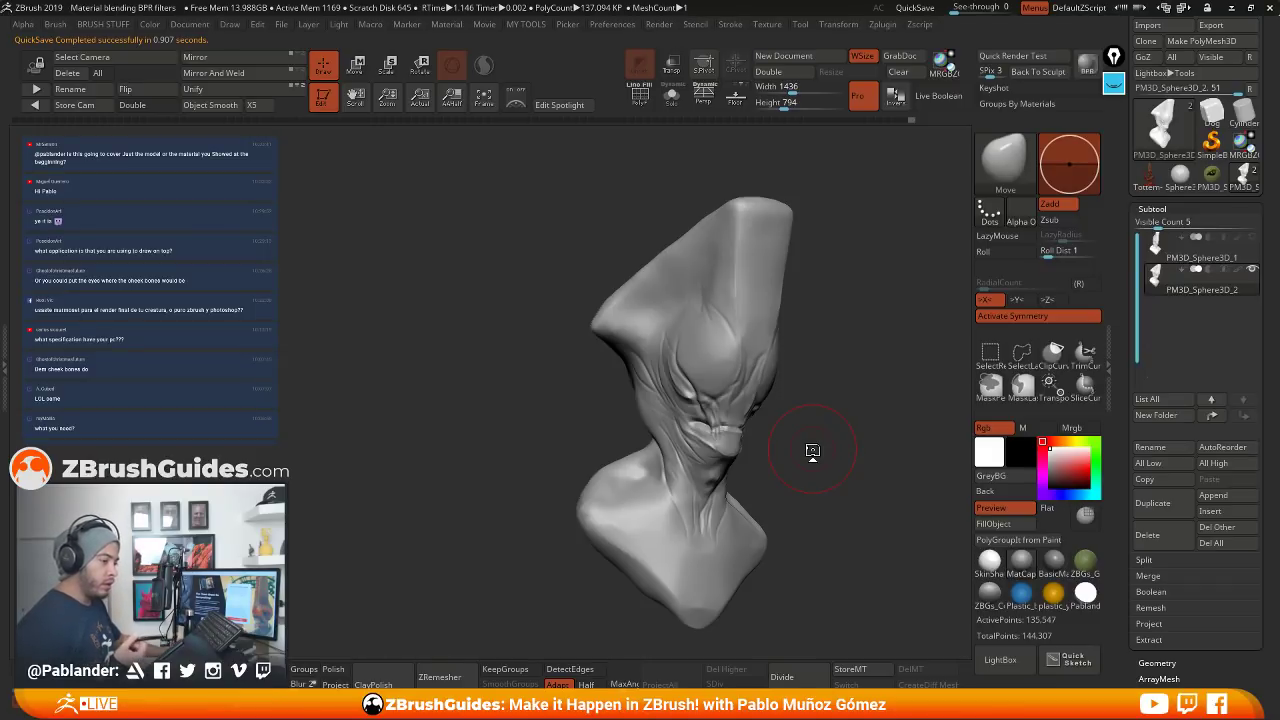
Display the painted Tottem-head model, and return to the alien bust to view it from several angles
{"action": "left_click", "coordinate": [1148, 177]}
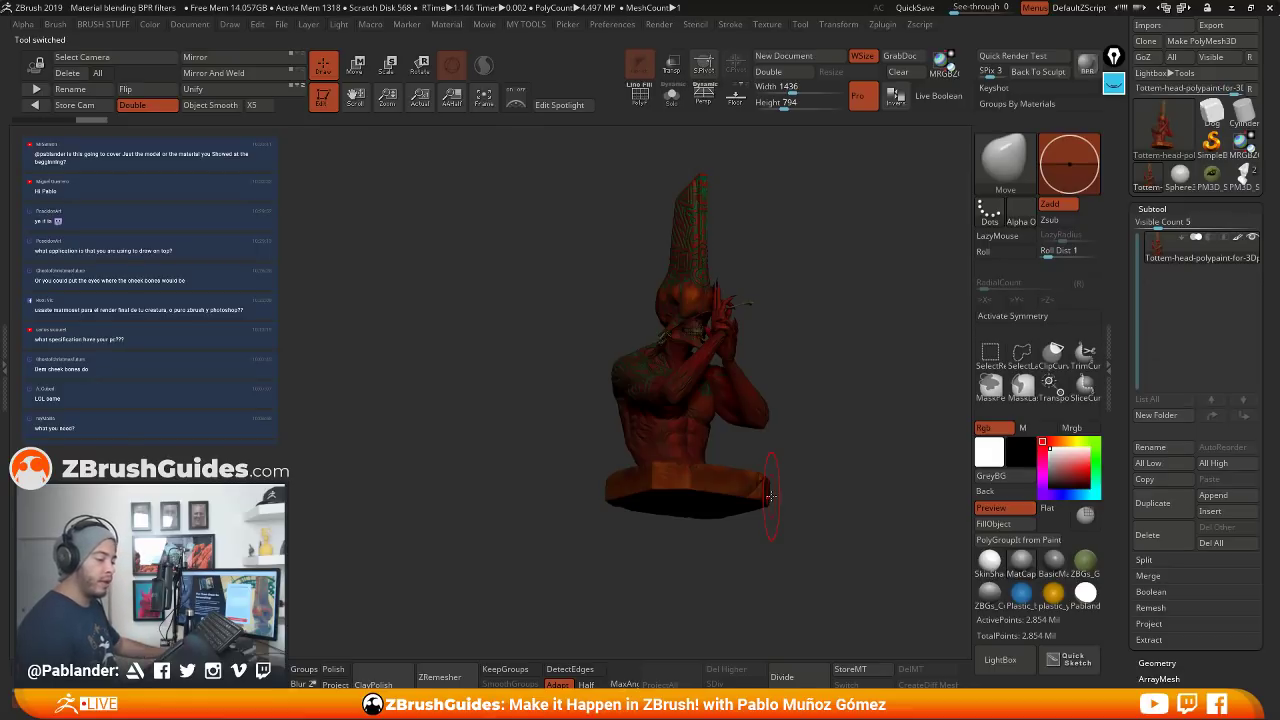
{"action": "left_click", "coordinate": [1245, 177]}
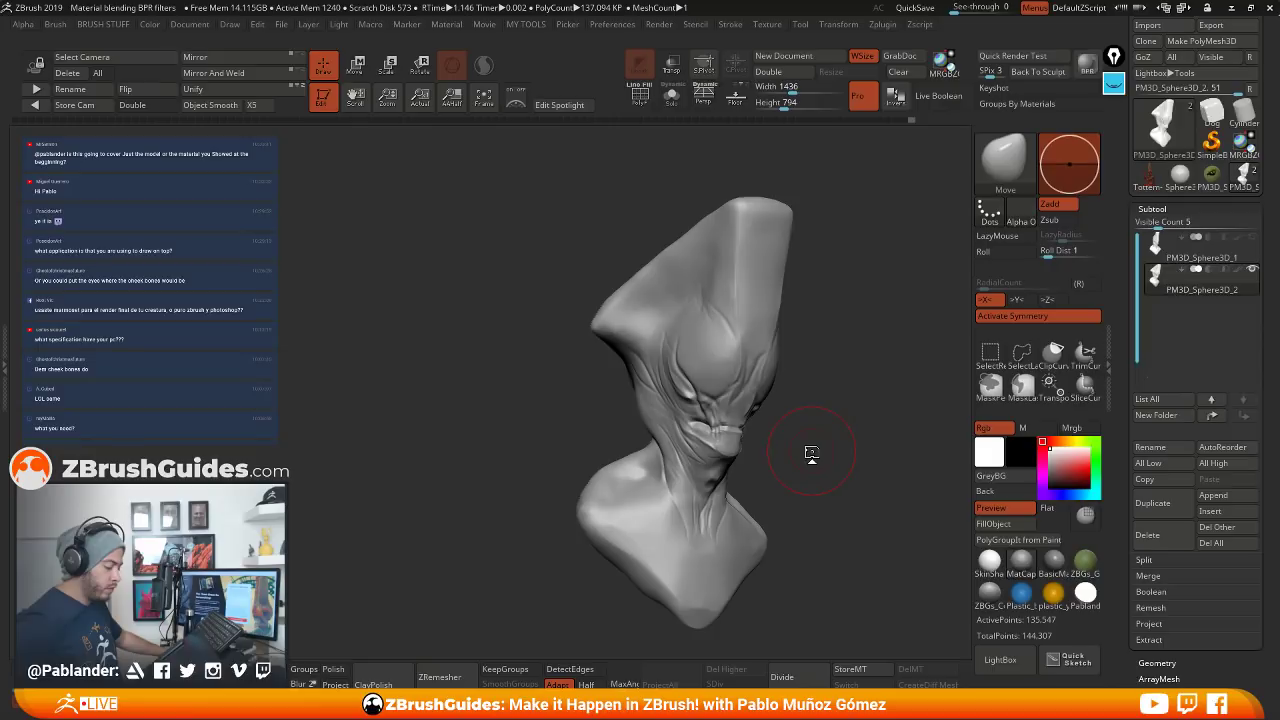
{"action": "mouse_move", "coordinate": [811, 453]}
{"action": "left_mouse_down"}
{"action": "mouse_move", "coordinate": [745, 430]}
{"action": "mouse_move", "coordinate": [790, 420]}
{"action": "mouse_move", "coordinate": [745, 428]}
{"action": "left_mouse_up"}
{"action": "mouse_move", "coordinate": [646, 470]}
{"action": "left_mouse_down"}
{"action": "mouse_move", "coordinate": [814, 527]}
{"action": "mouse_move", "coordinate": [620, 500]}
{"action": "mouse_move", "coordinate": [824, 469]}
{"action": "left_mouse_up"}
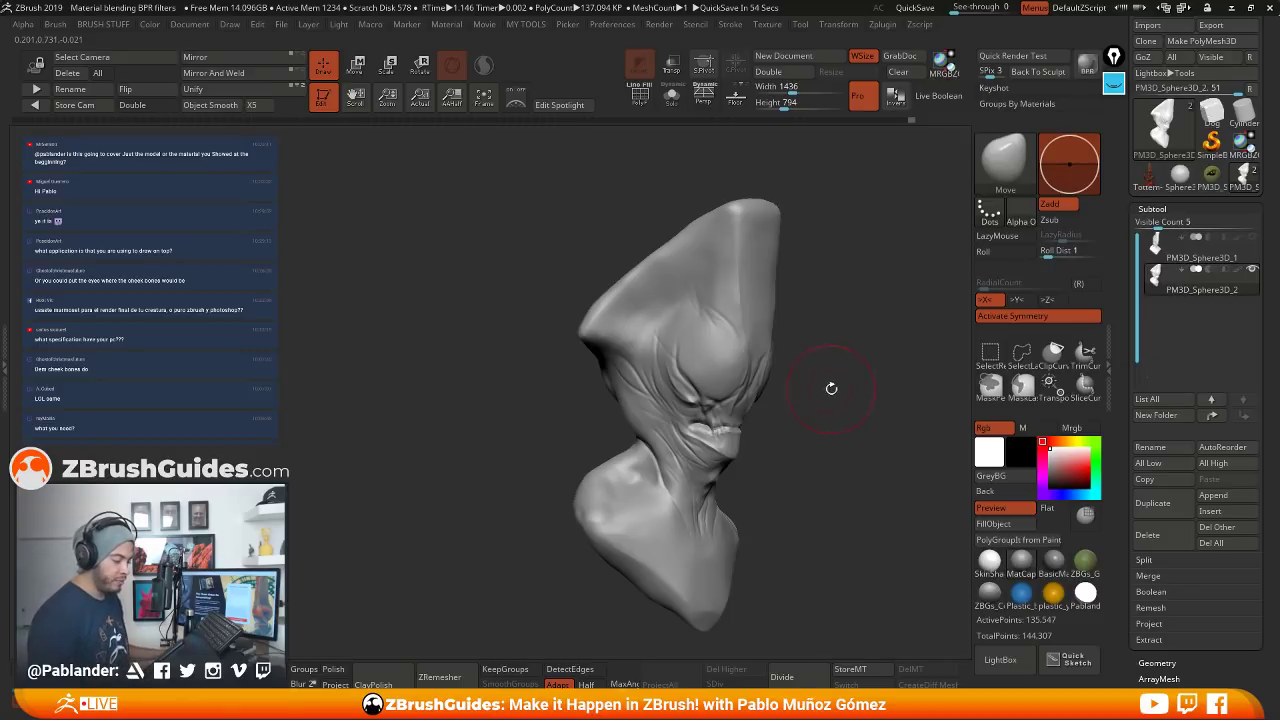
{"action": "left_click_drag", "start_coordinate": [826, 360], "coordinate": [850, 400]}
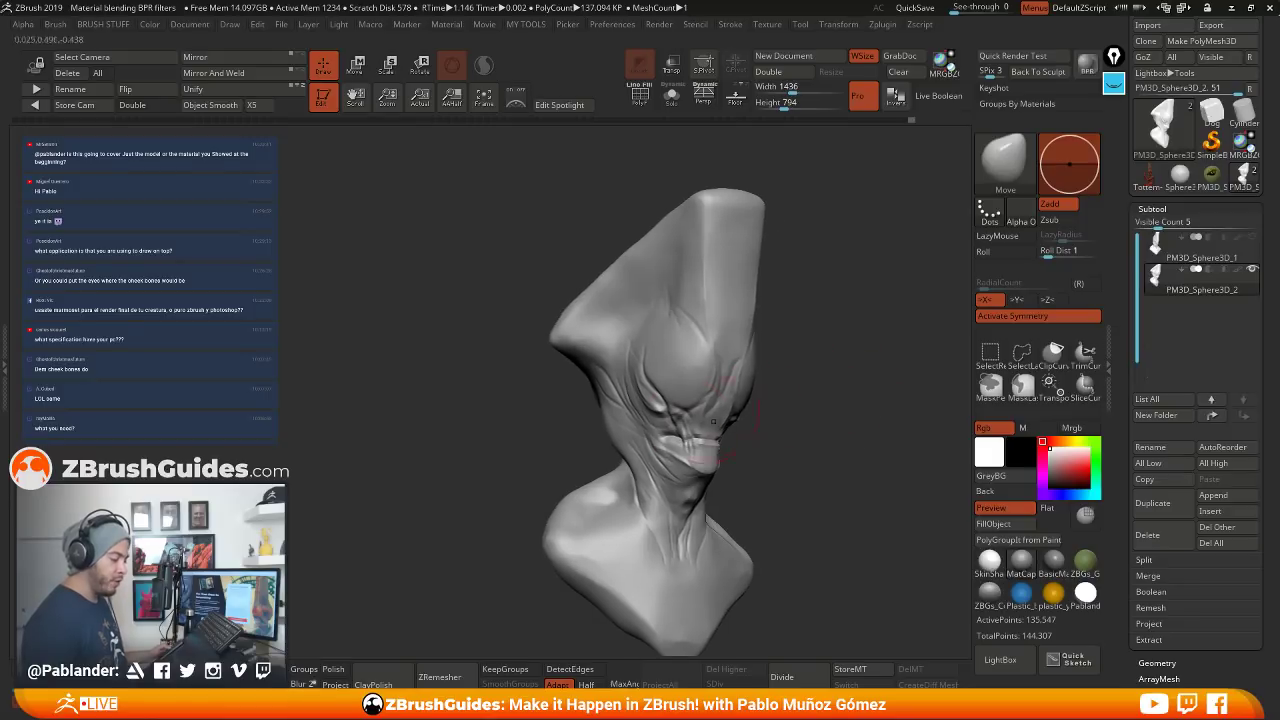
Clear the old blue and pink annotation marks from the screen and collapse the annotation toolbar
{"action": "left_click", "coordinate": [1114, 88]}
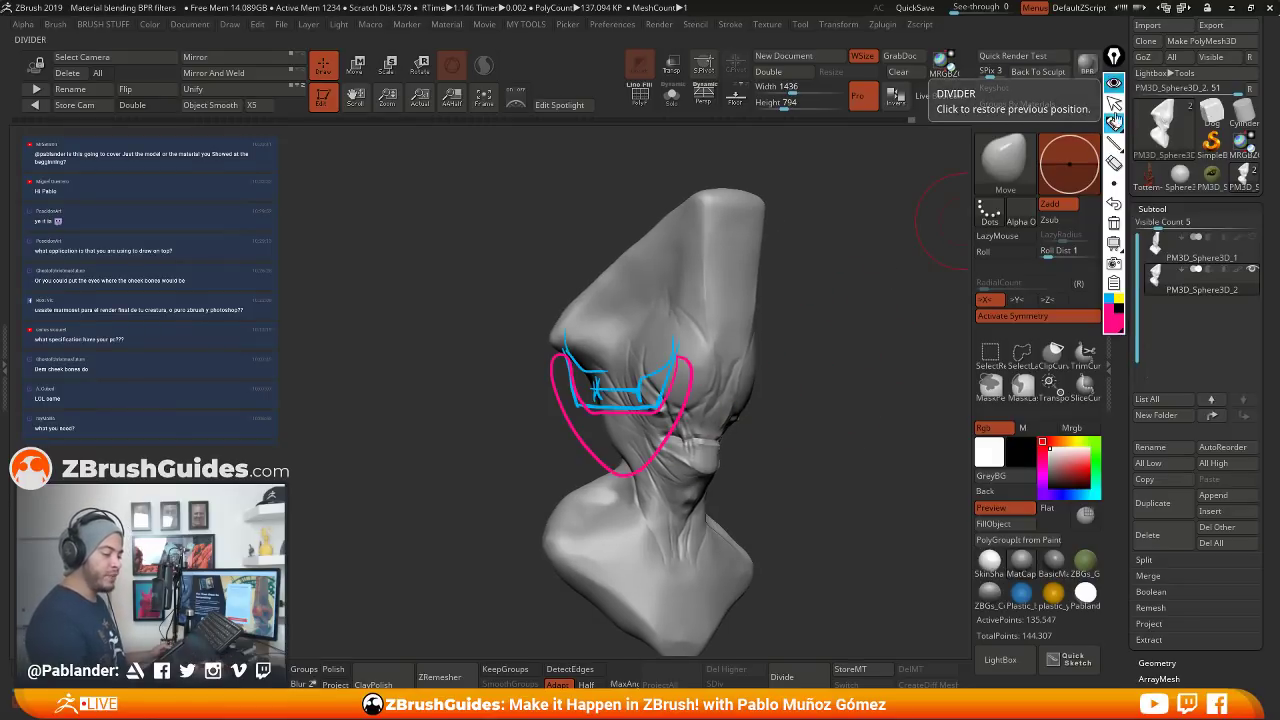
{"action": "left_click", "coordinate": [1113, 224]}
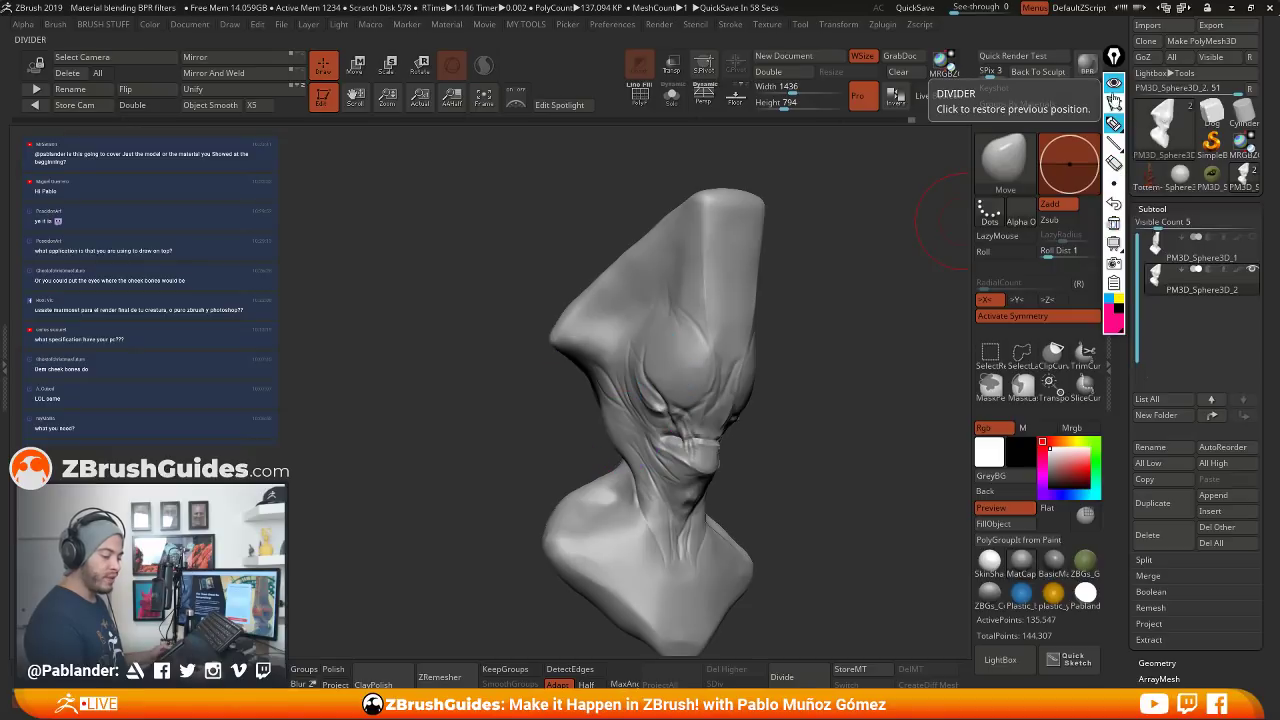
{"action": "left_click", "coordinate": [1113, 84]}
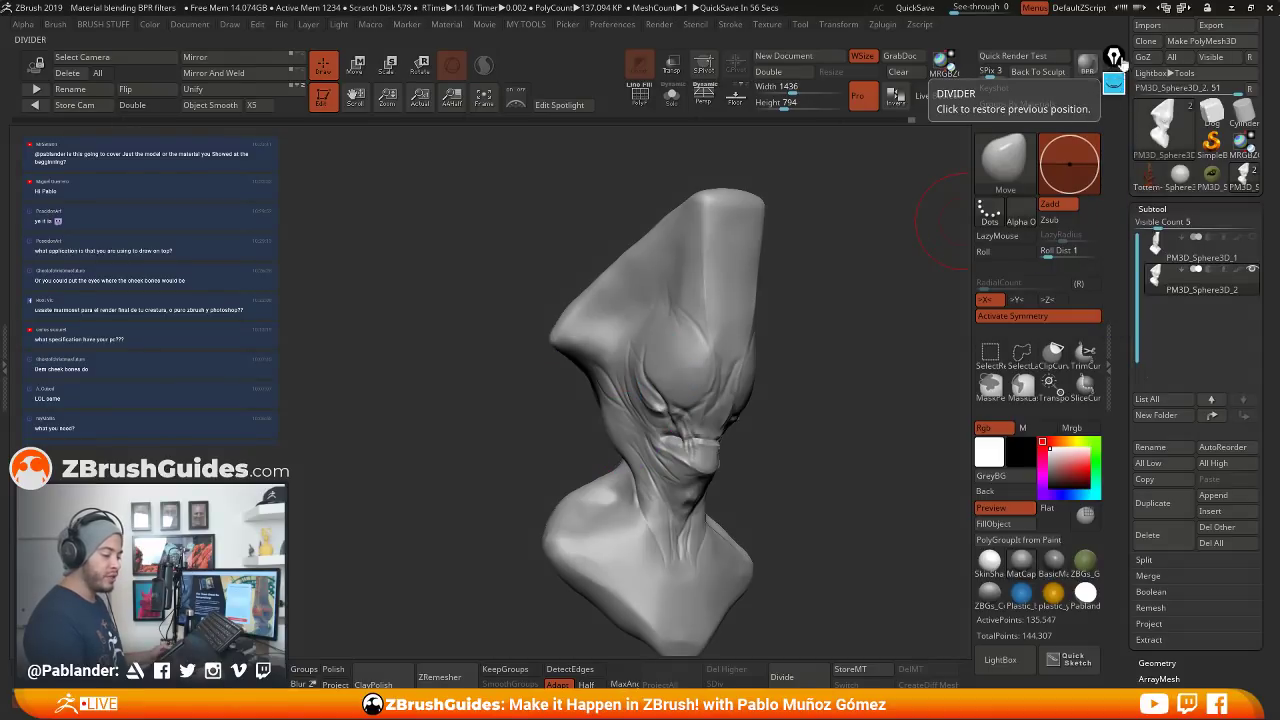
Turn on the annotation tool's whiteboard and set the pen colour to black
{"action": "left_click", "coordinate": [1114, 86]}
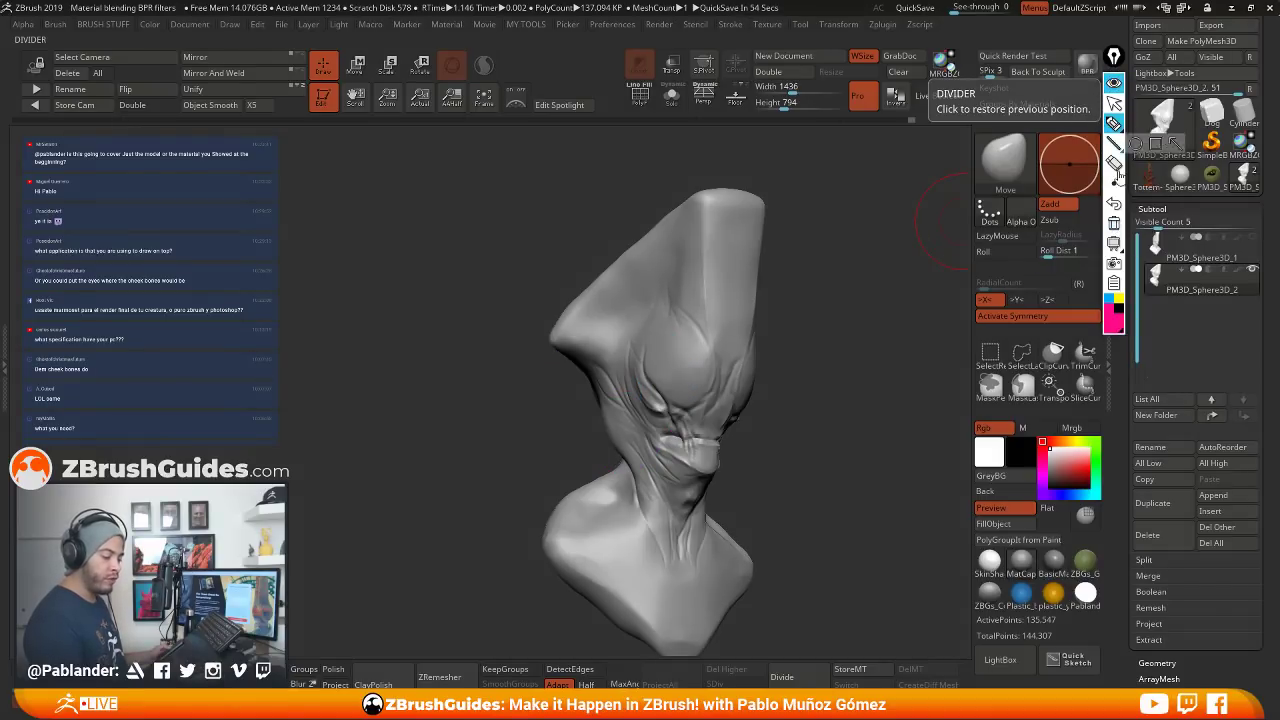
{"action": "left_click", "coordinate": [1118, 299]}
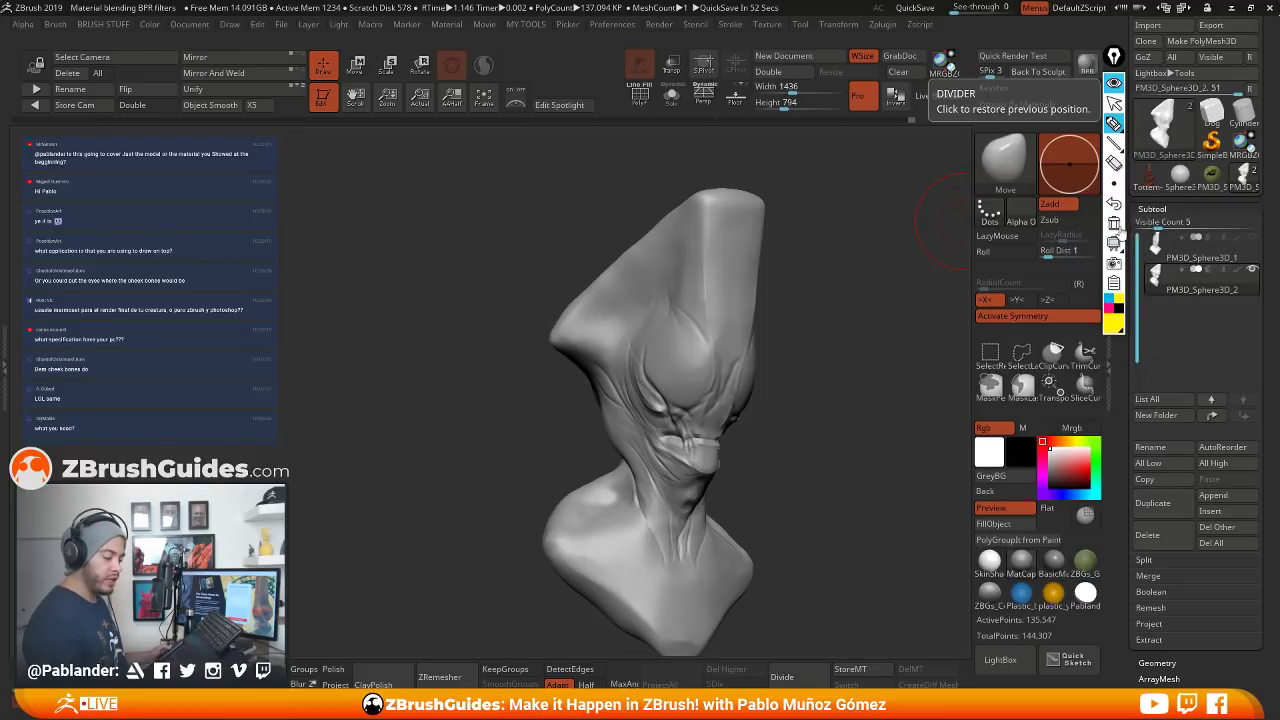
{"action": "left_click", "coordinate": [1113, 244]}
{"action": "left_click", "coordinate": [1119, 309]}
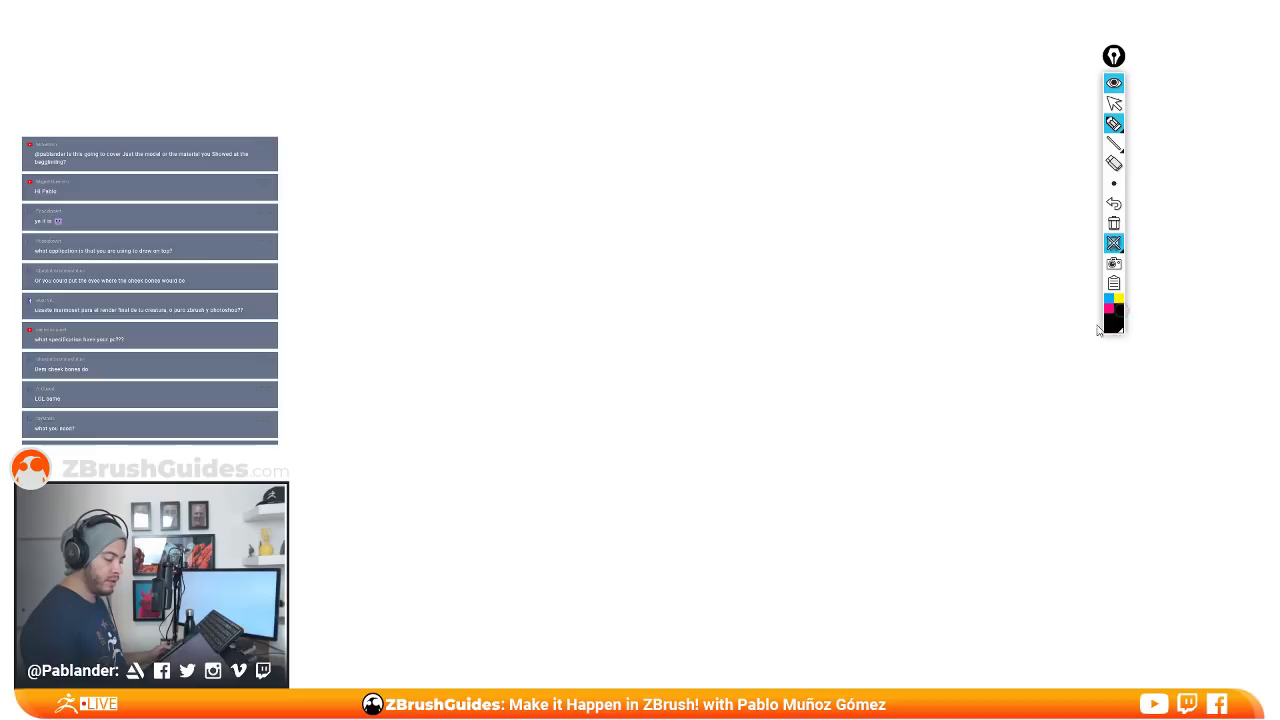
Handwrite an underlined "Hello" on the whiteboard and switch the whiteboard off
{"action": "mouse_move", "coordinate": [548, 235]}
{"action": "left_mouse_down"}
{"action": "mouse_move", "coordinate": [551, 336]}
{"action": "mouse_move", "coordinate": [592, 290]}
{"action": "left_mouse_up"}
{"action": "mouse_move", "coordinate": [597, 233]}
{"action": "left_mouse_down"}
{"action": "mouse_move", "coordinate": [600, 322]}
{"action": "mouse_move", "coordinate": [660, 317]}
{"action": "left_mouse_up"}
{"action": "left_click_drag", "start_coordinate": [664, 222], "coordinate": [705, 290]}
{"action": "left_click_drag", "start_coordinate": [512, 400], "coordinate": [752, 329]}
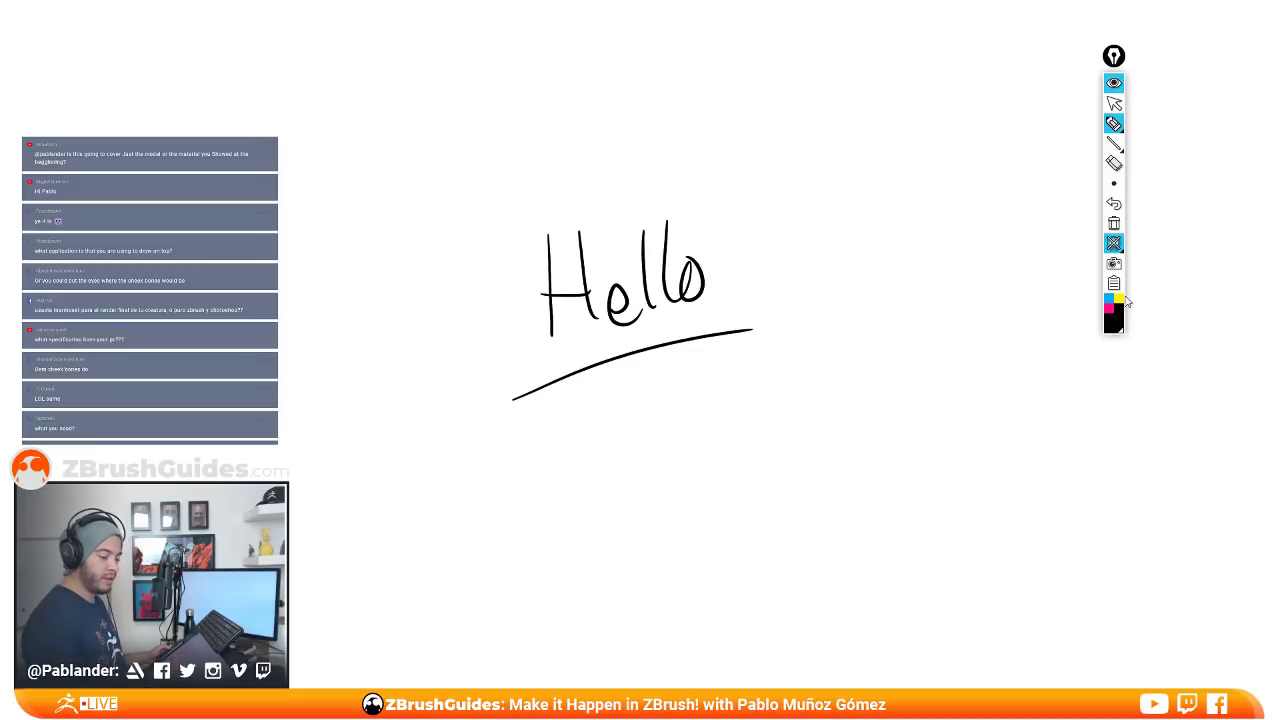
{"action": "left_click", "coordinate": [1113, 244]}
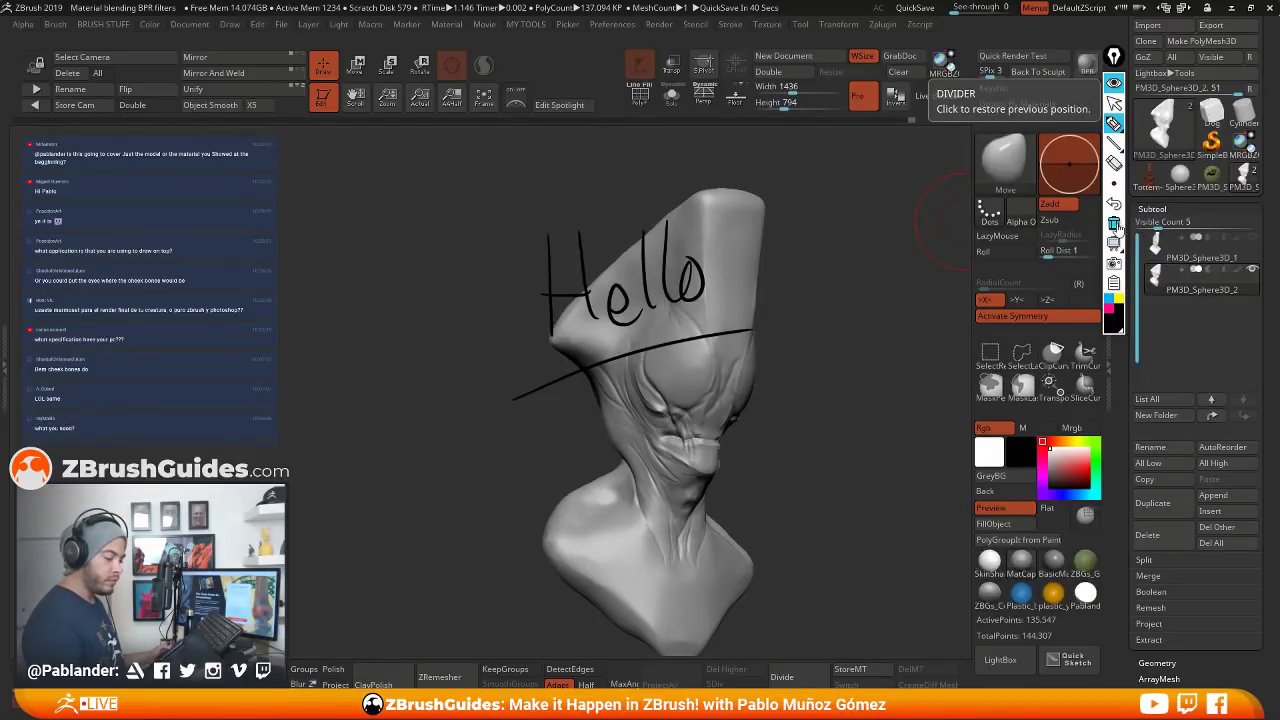
Clear the handwritten "Hello" from the screen, show the annotation pen's colour palette, and collapse the annotation toolbar
{"action": "left_click", "coordinate": [1114, 223]}
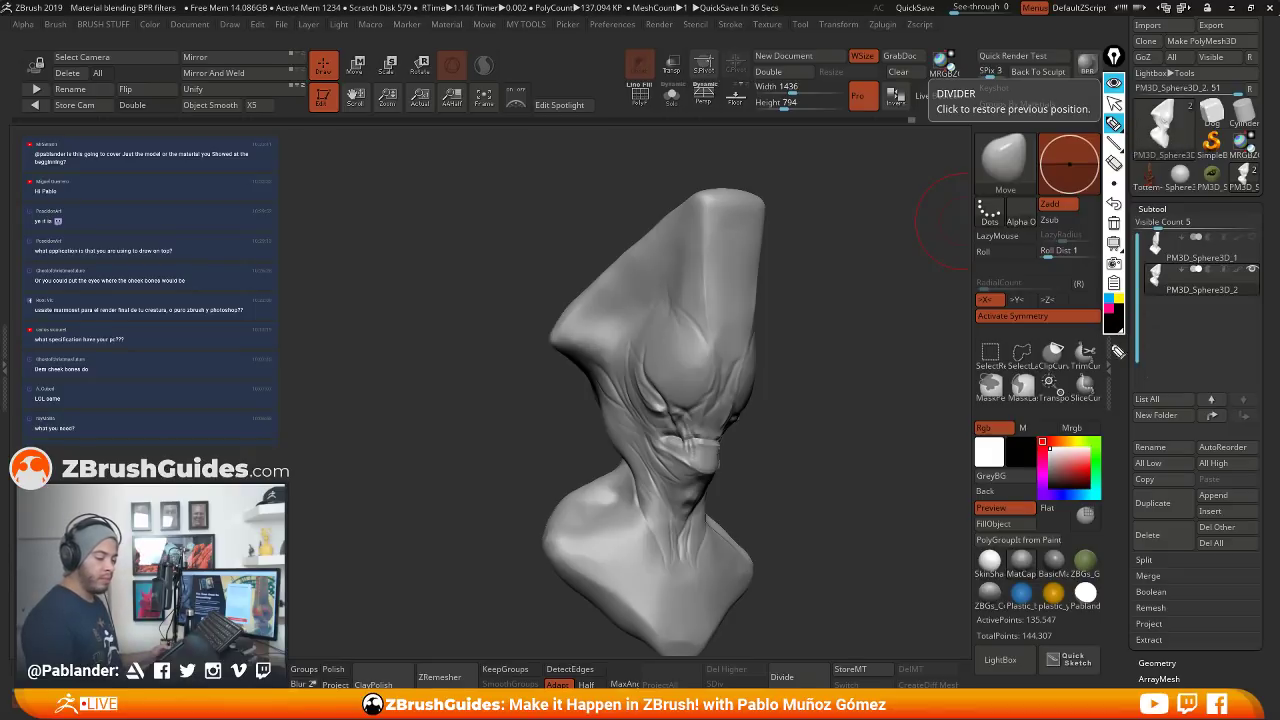
{"action": "left_click", "coordinate": [1117, 328]}
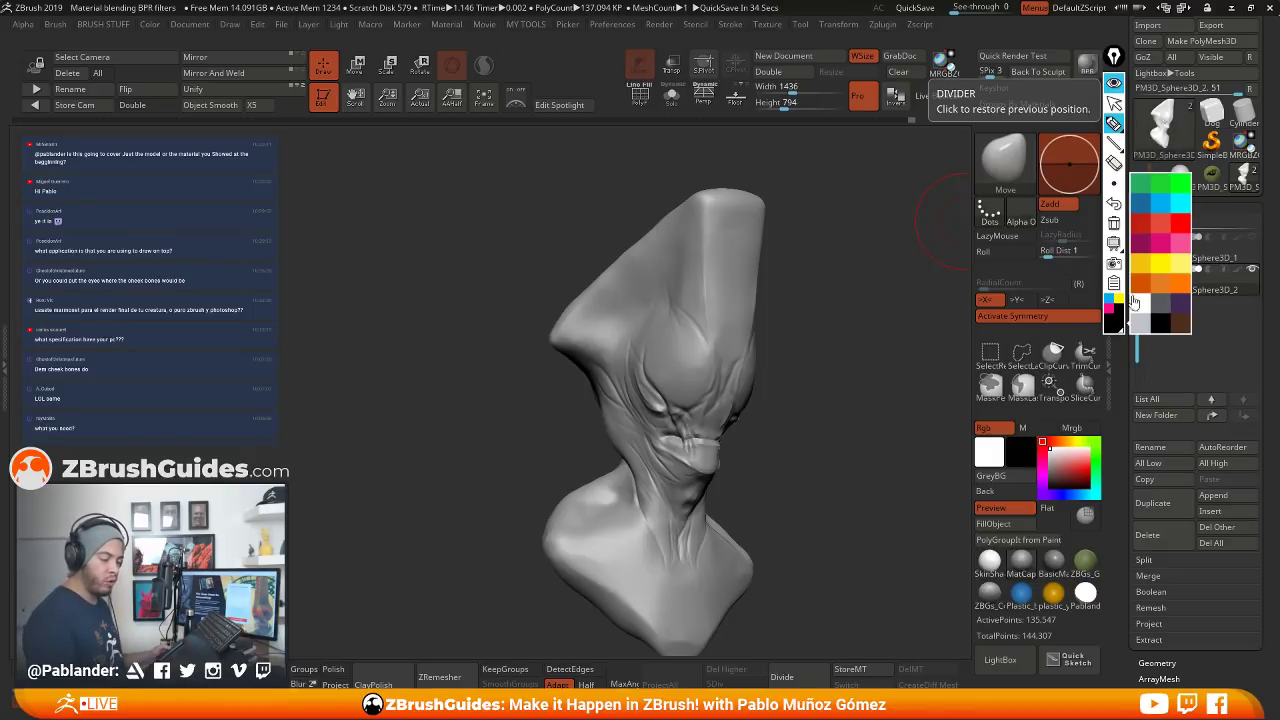
{"action": "left_click", "coordinate": [1117, 334]}
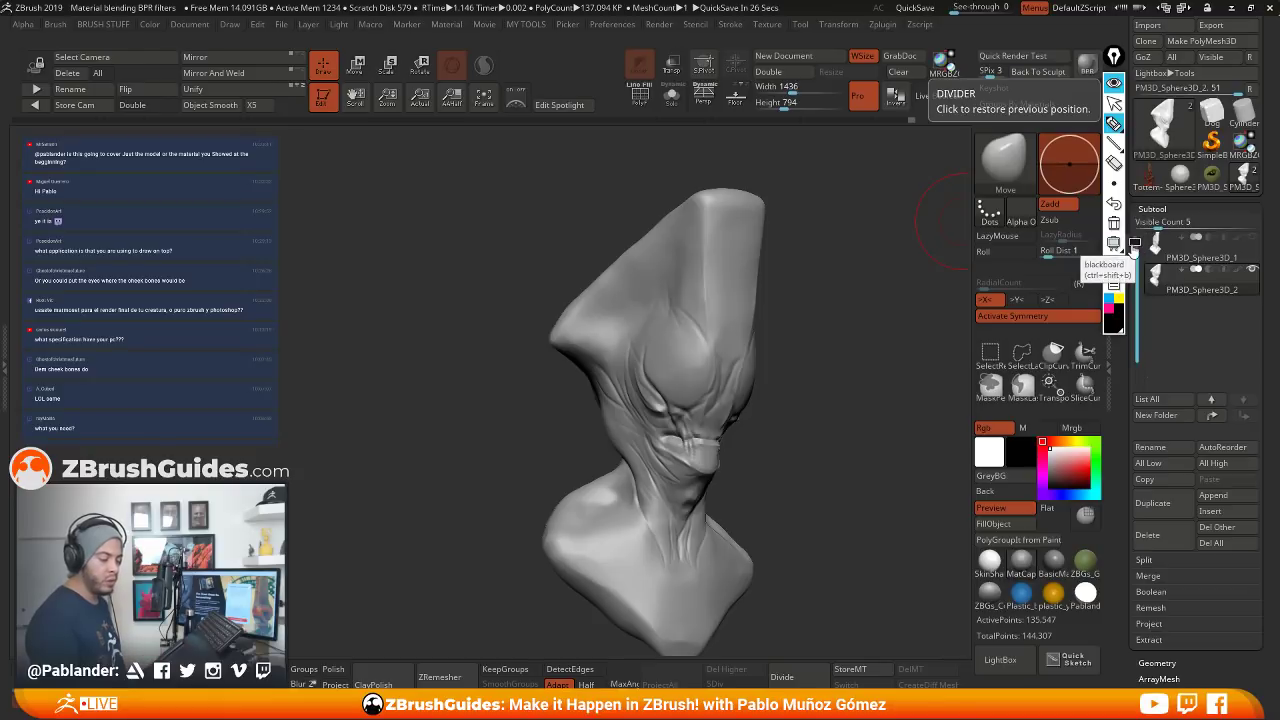
{"action": "left_click", "coordinate": [1116, 88]}
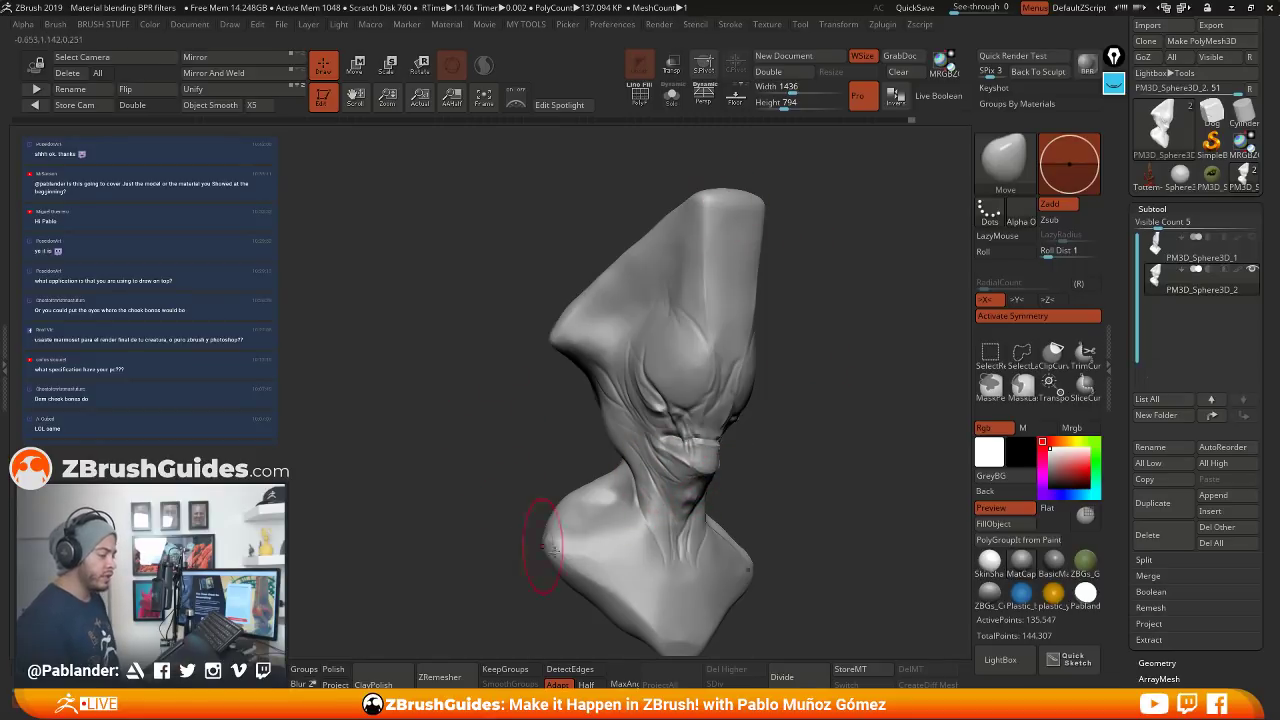
Apply ClayPolish to the alien bust's mesh
{"action": "mouse_move", "coordinate": [543, 545]}
{"action": "left_mouse_down"}
{"action": "mouse_move", "coordinate": [557, 549]}
{"action": "mouse_move", "coordinate": [623, 460]}
{"action": "left_mouse_up"}
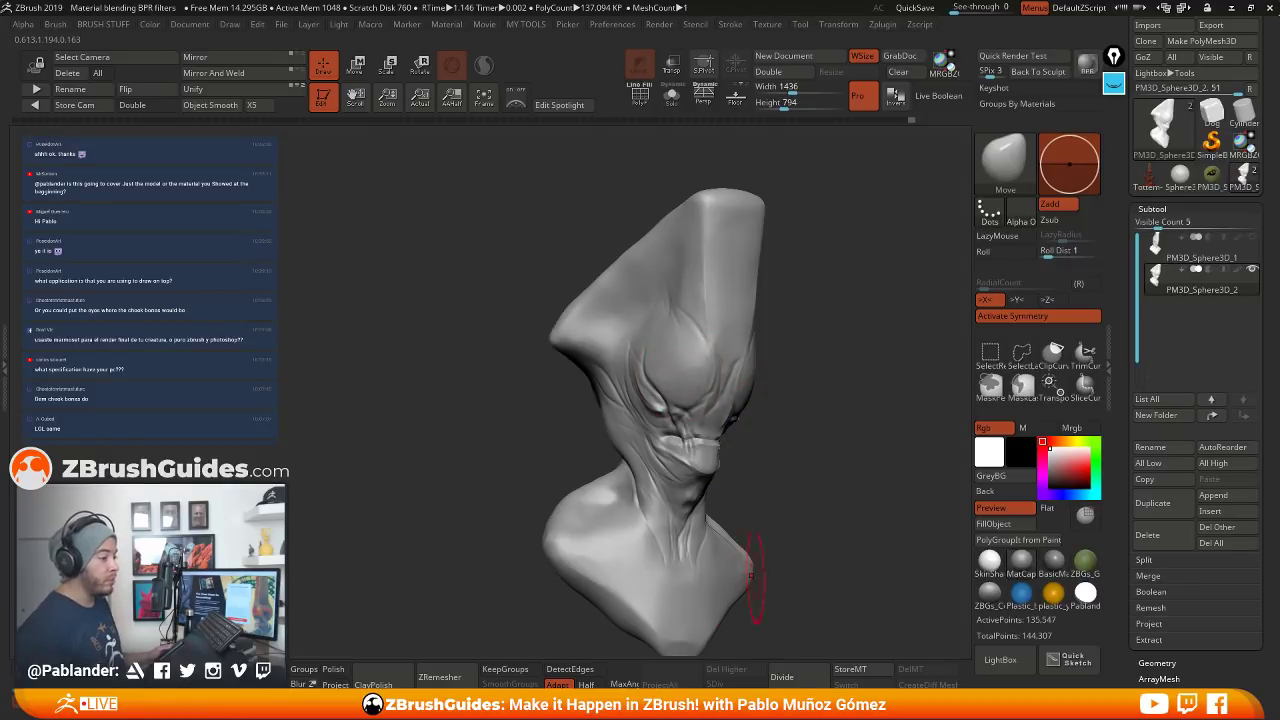
{"action": "mouse_move", "coordinate": [788, 447]}
{"action": "left_mouse_down"}
{"action": "mouse_move", "coordinate": [780, 430]}
{"action": "mouse_move", "coordinate": [705, 425]}
{"action": "mouse_move", "coordinate": [797, 417]}
{"action": "mouse_move", "coordinate": [802, 457]}
{"action": "mouse_move", "coordinate": [378, 602]}
{"action": "left_mouse_up"}
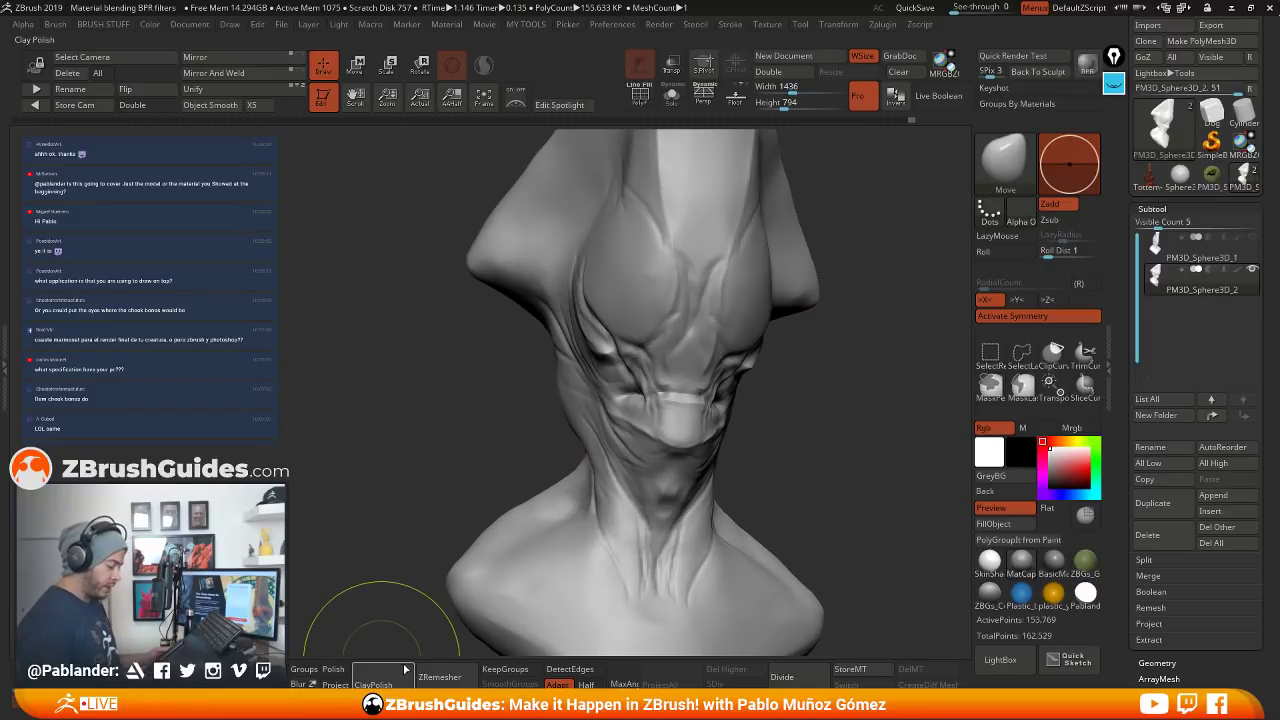
{"action": "mouse_move", "coordinate": [420, 560]}
{"action": "left_mouse_down"}
{"action": "mouse_move", "coordinate": [855, 434]}
{"action": "mouse_move", "coordinate": [826, 437]}
{"action": "mouse_move", "coordinate": [812, 470]}
{"action": "mouse_move", "coordinate": [755, 455]}
{"action": "left_mouse_up"}
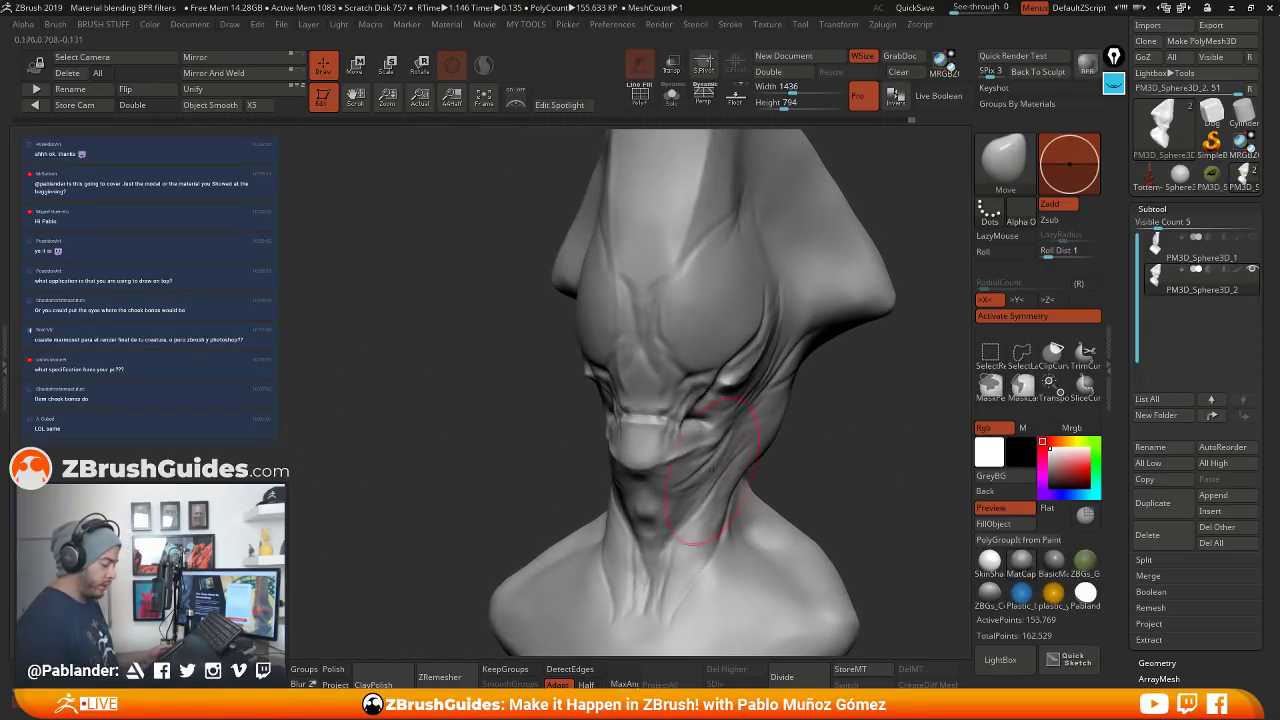
Select the ClayBuildup brush, set its draw size to 46, and add clay strokes over the lower part of the eye bulge
{"action": "key", "text": "b"}
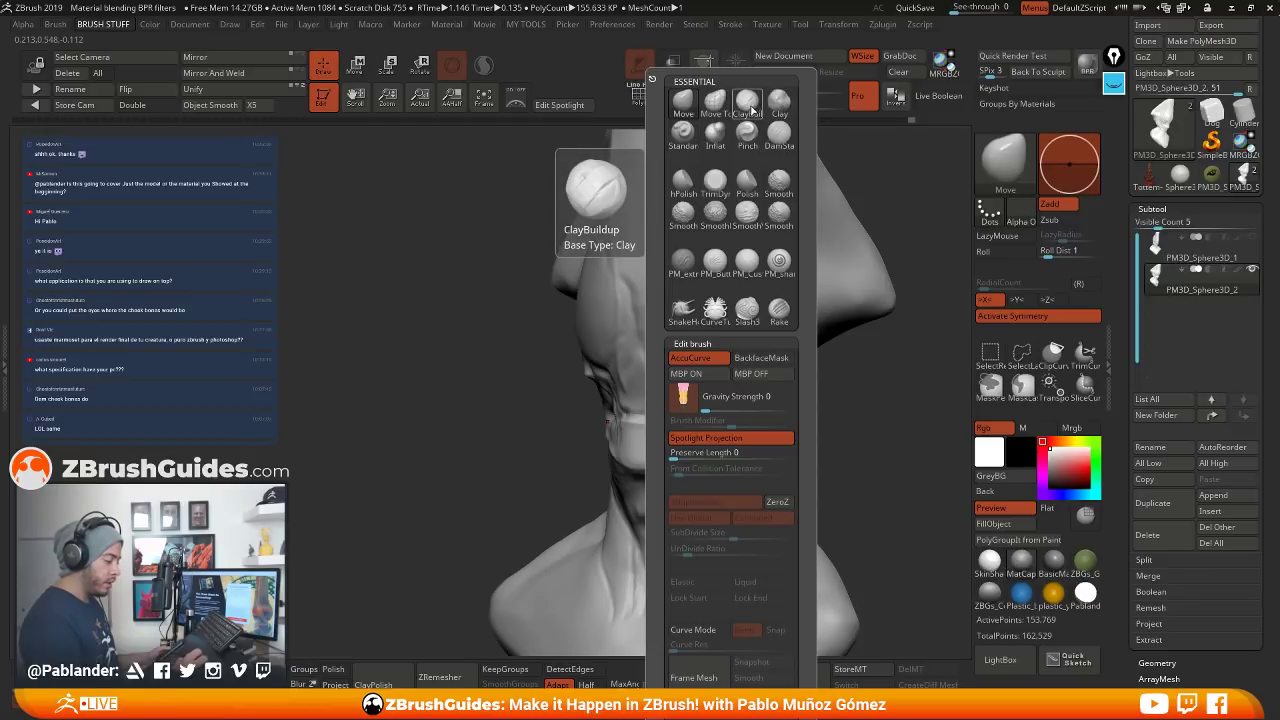
{"action": "left_click", "coordinate": [748, 104]}
{"action": "key", "text": "space"}
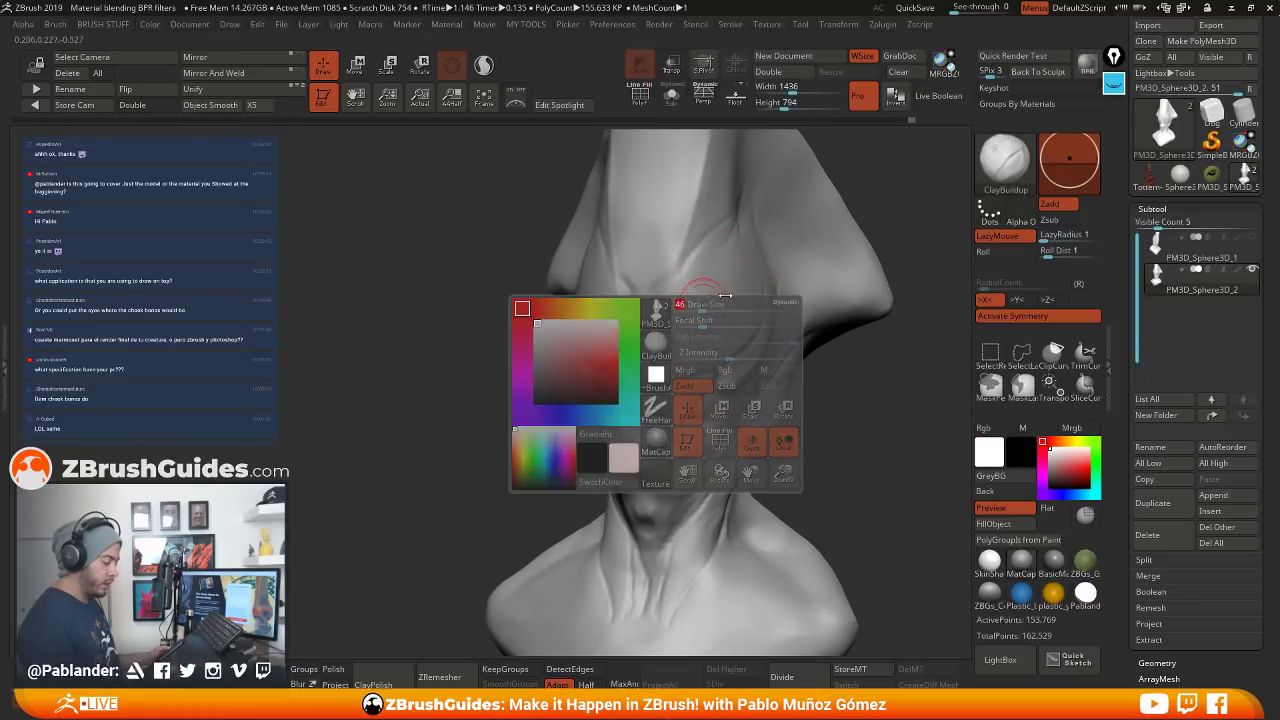
{"action": "mouse_move", "coordinate": [685, 320]}
{"action": "right_mouse_down"}
{"action": "mouse_move", "coordinate": [640, 328]}
{"action": "mouse_move", "coordinate": [672, 365]}
{"action": "right_mouse_up"}
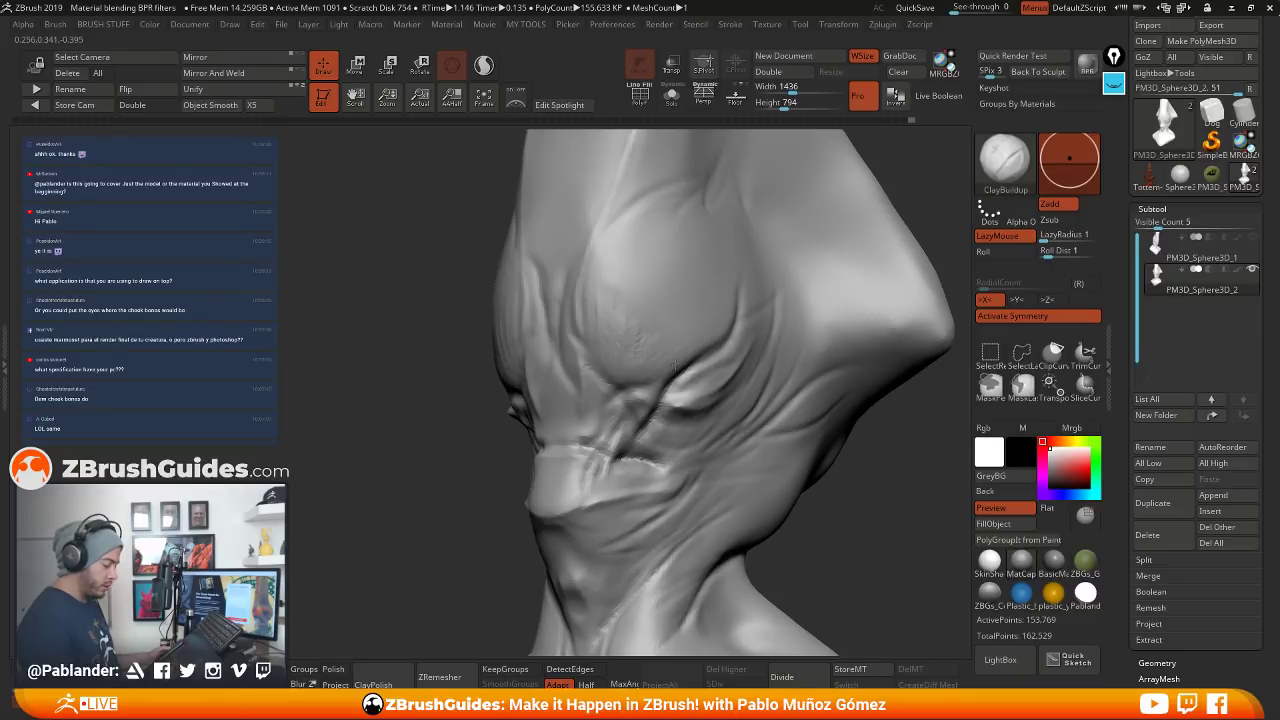
{"action": "mouse_move", "coordinate": [675, 366]}
{"action": "left_mouse_down"}
{"action": "mouse_move", "coordinate": [660, 370]}
{"action": "mouse_move", "coordinate": [690, 350]}
{"action": "mouse_move", "coordinate": [617, 360]}
{"action": "mouse_move", "coordinate": [602, 287]}
{"action": "left_mouse_up"}
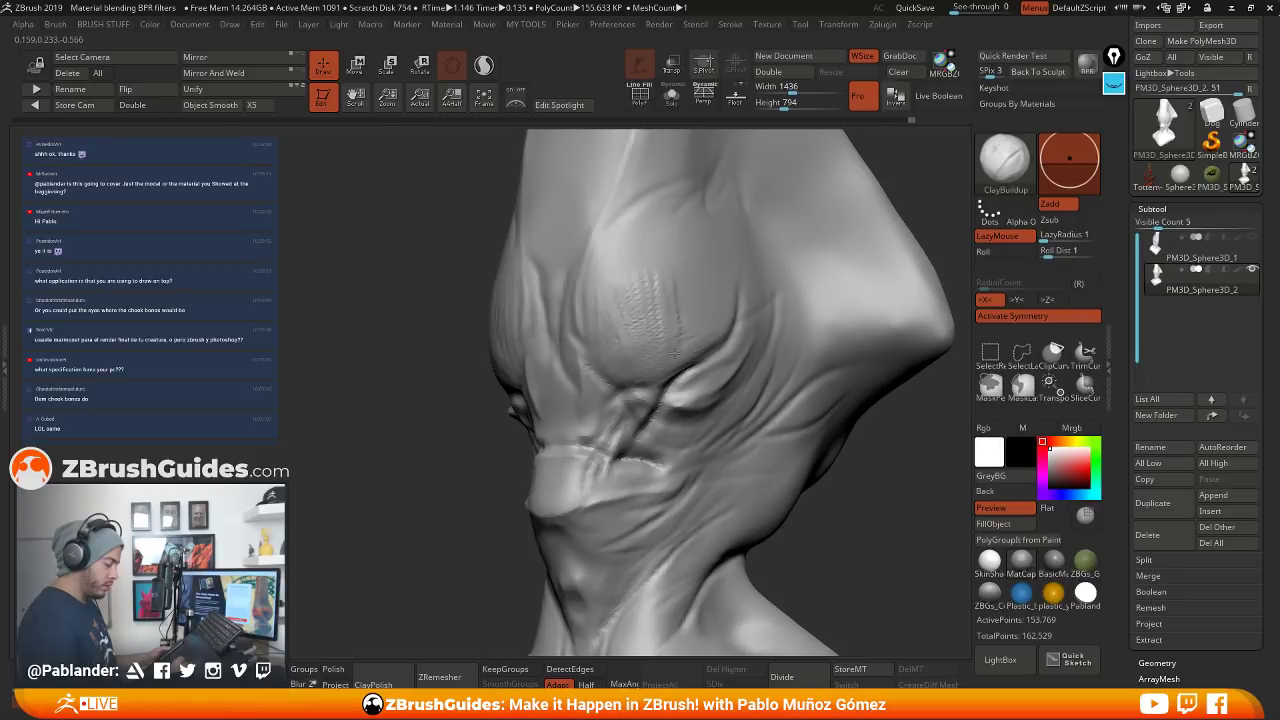
Build up more clay across the eye bulge towards its outer edge and the fold beneath it
{"action": "right_click_drag", "start_coordinate": [694, 271], "coordinate": [735, 287]}
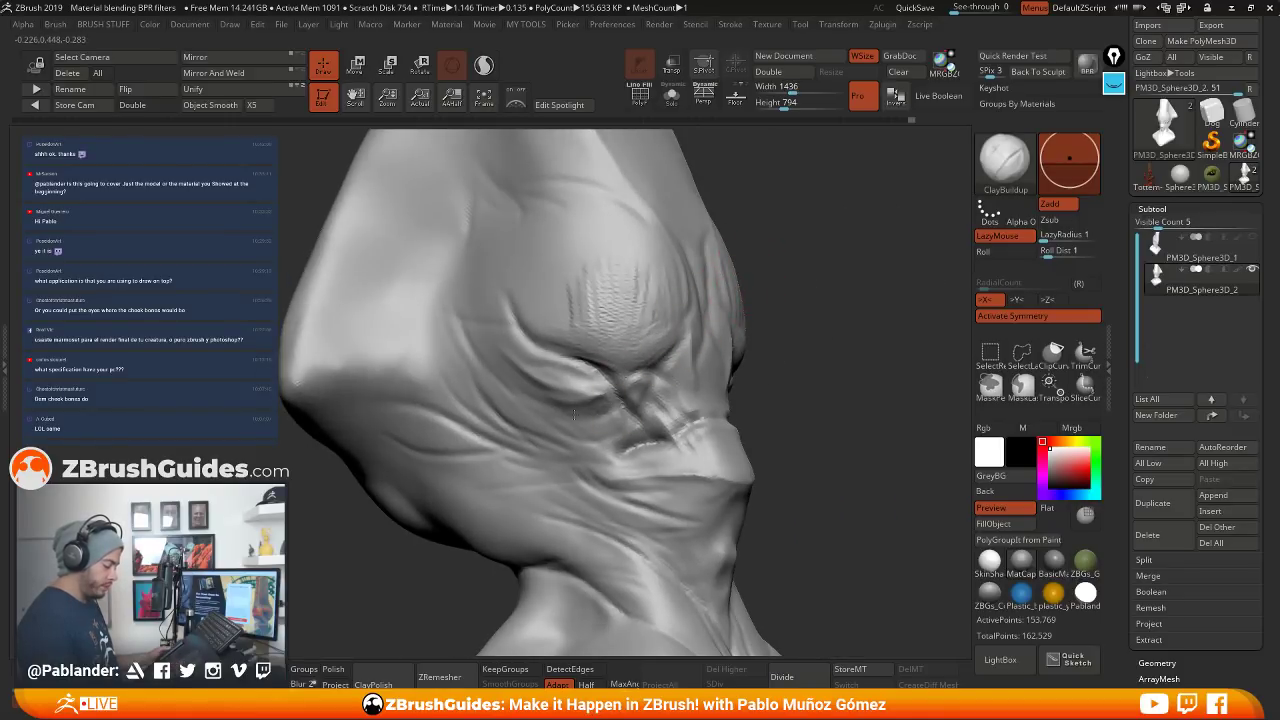
{"action": "mouse_move", "coordinate": [580, 412]}
{"action": "right_mouse_down"}
{"action": "mouse_move", "coordinate": [869, 400]}
{"action": "mouse_move", "coordinate": [685, 312]}
{"action": "right_mouse_up"}
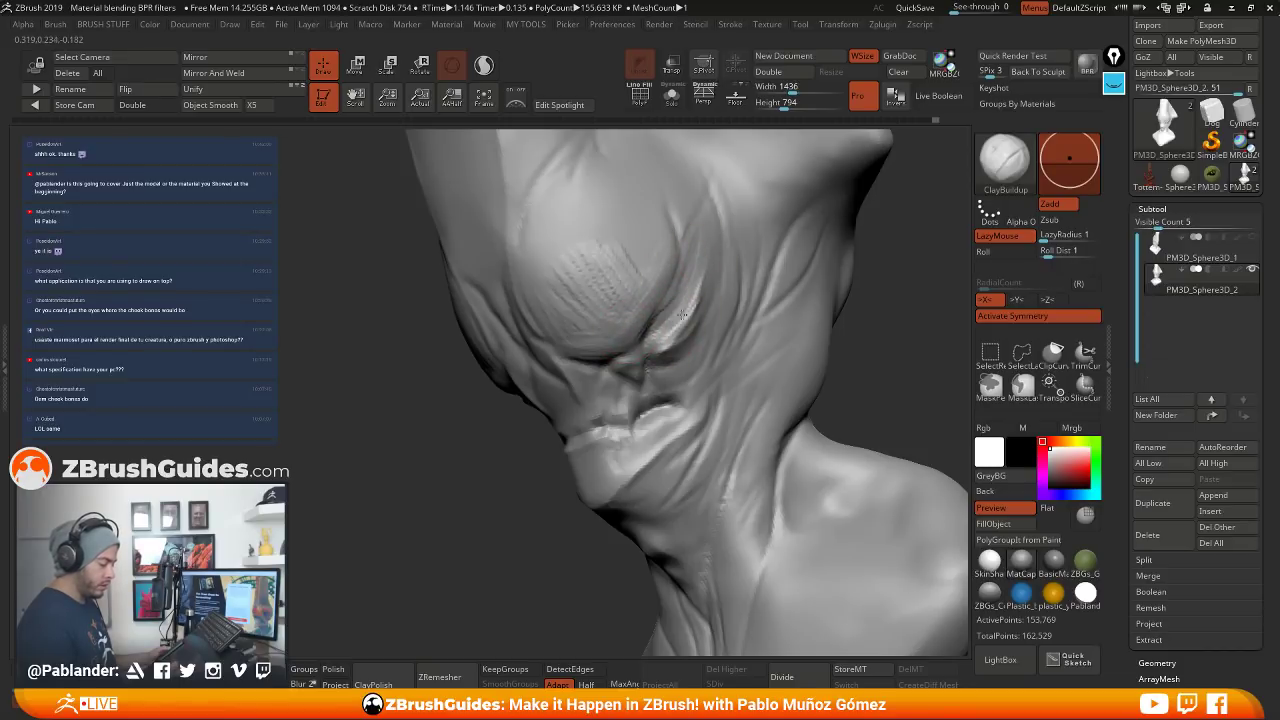
{"action": "right_click_drag", "start_coordinate": [686, 290], "coordinate": [735, 310]}
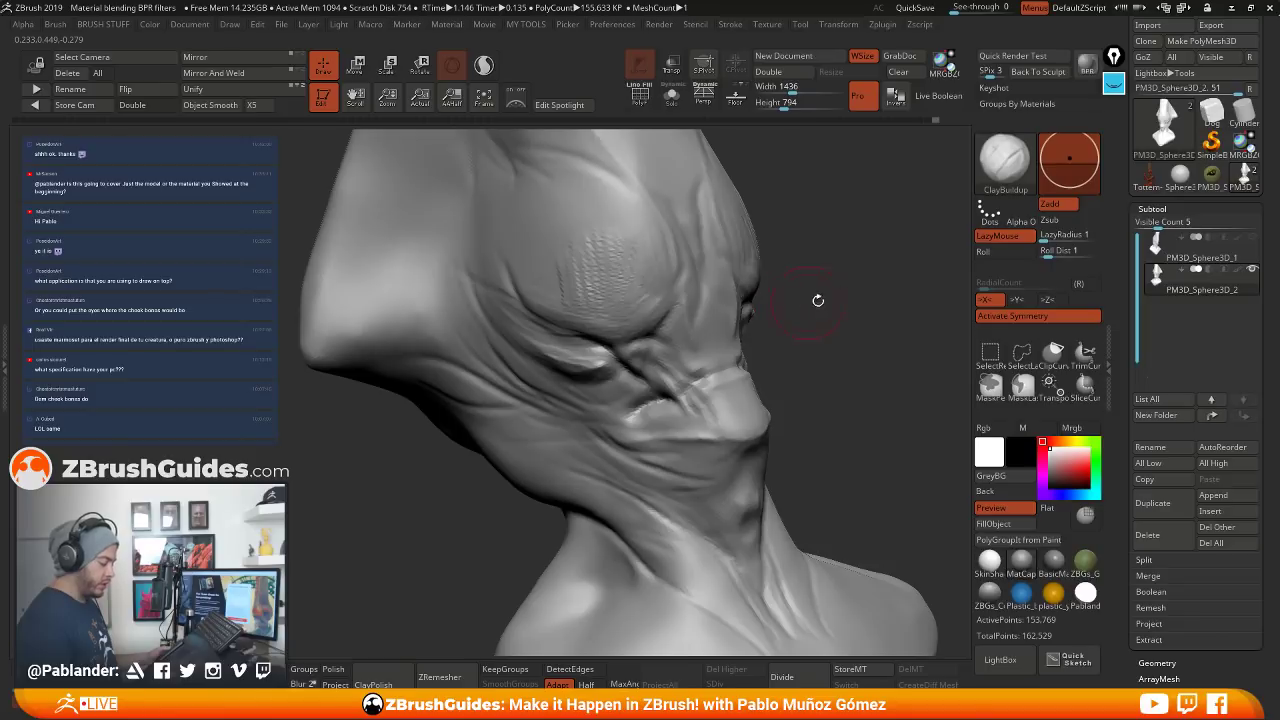
{"action": "mouse_move", "coordinate": [818, 300]}
{"action": "right_mouse_down"}
{"action": "mouse_move", "coordinate": [846, 306]}
{"action": "mouse_move", "coordinate": [749, 354]}
{"action": "mouse_move", "coordinate": [709, 315]}
{"action": "right_mouse_up"}
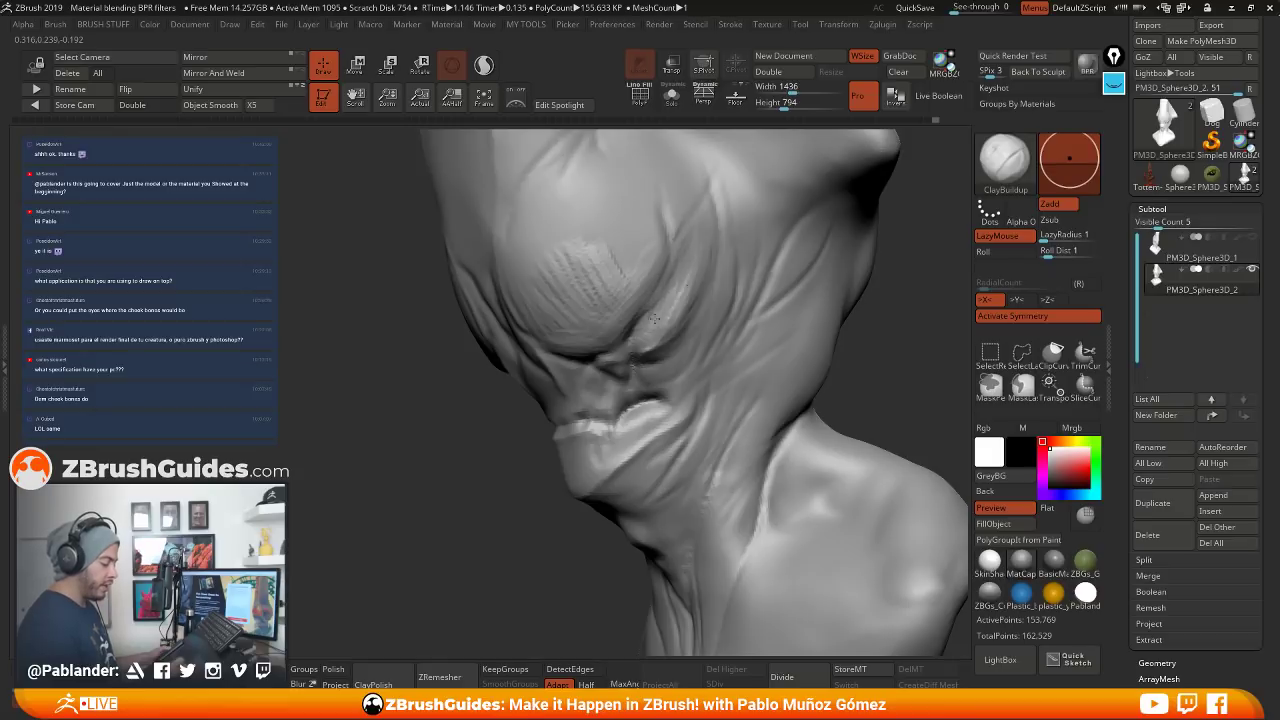
{"action": "right_click_drag", "start_coordinate": [727, 316], "coordinate": [690, 286]}
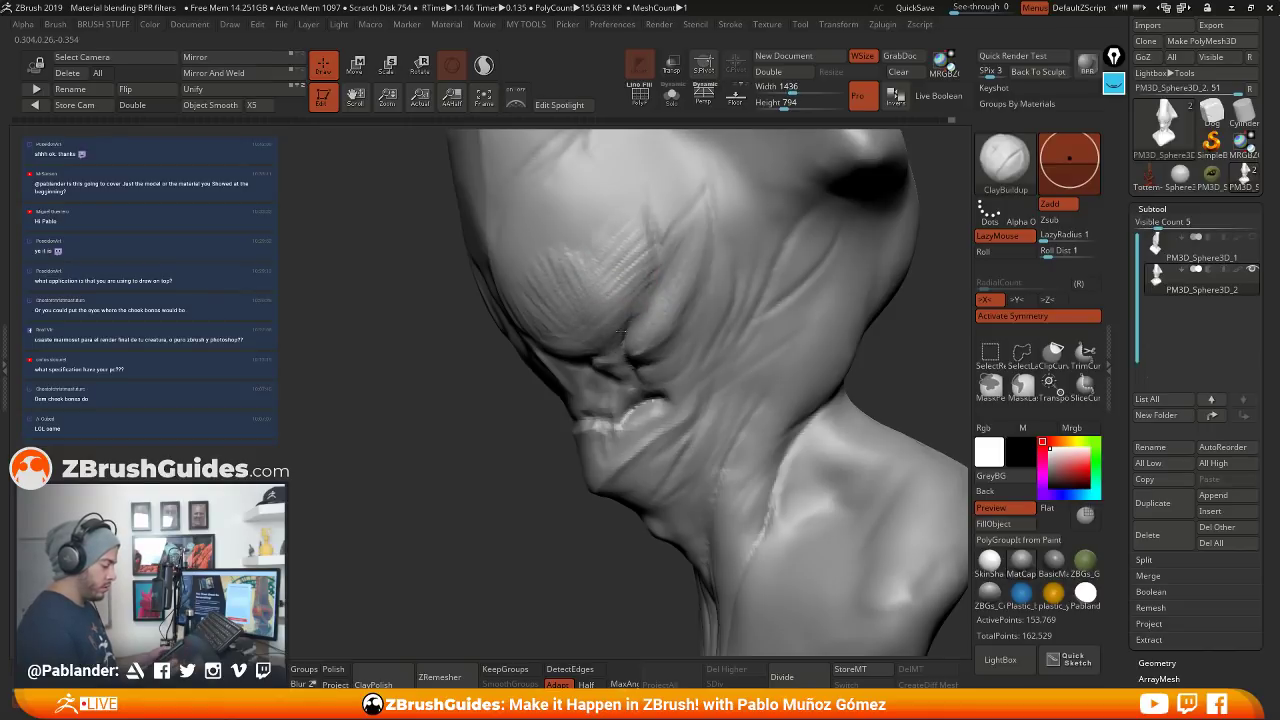
Lower the Smooth brush's Z Intensity to 42 and smooth the rough clay strokes on the eye bulge
{"action": "mouse_move", "coordinate": [640, 312]}
{"action": "right_mouse_down"}
{"action": "mouse_move", "coordinate": [696, 303]}
{"action": "mouse_move", "coordinate": [672, 288]}
{"action": "mouse_move", "coordinate": [750, 268]}
{"action": "mouse_move", "coordinate": [806, 337]}
{"action": "mouse_move", "coordinate": [806, 296]}
{"action": "right_mouse_up"}
{"action": "key", "text": "shift"}
{"action": "key", "text": "space"}
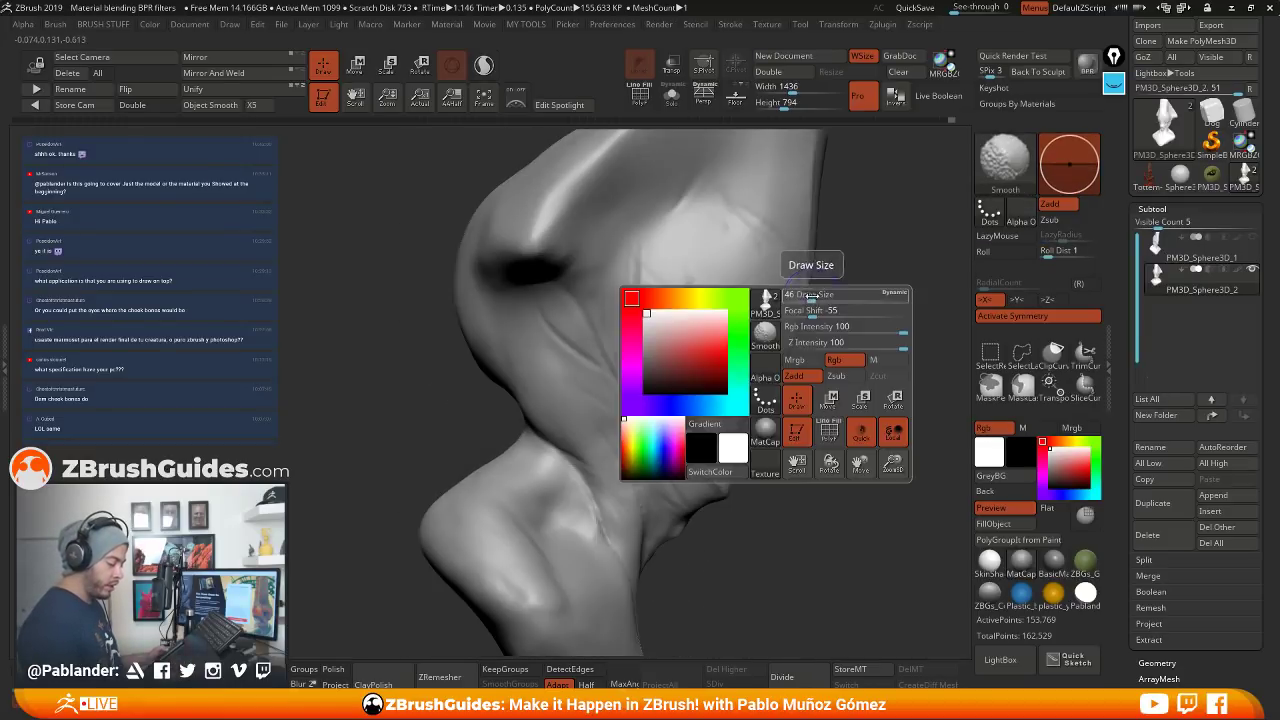
{"action": "left_click", "coordinate": [857, 345]}
{"action": "type", "text": "36"}
{"action": "left_click_drag", "start_coordinate": [857, 345], "coordinate": [863, 345]}
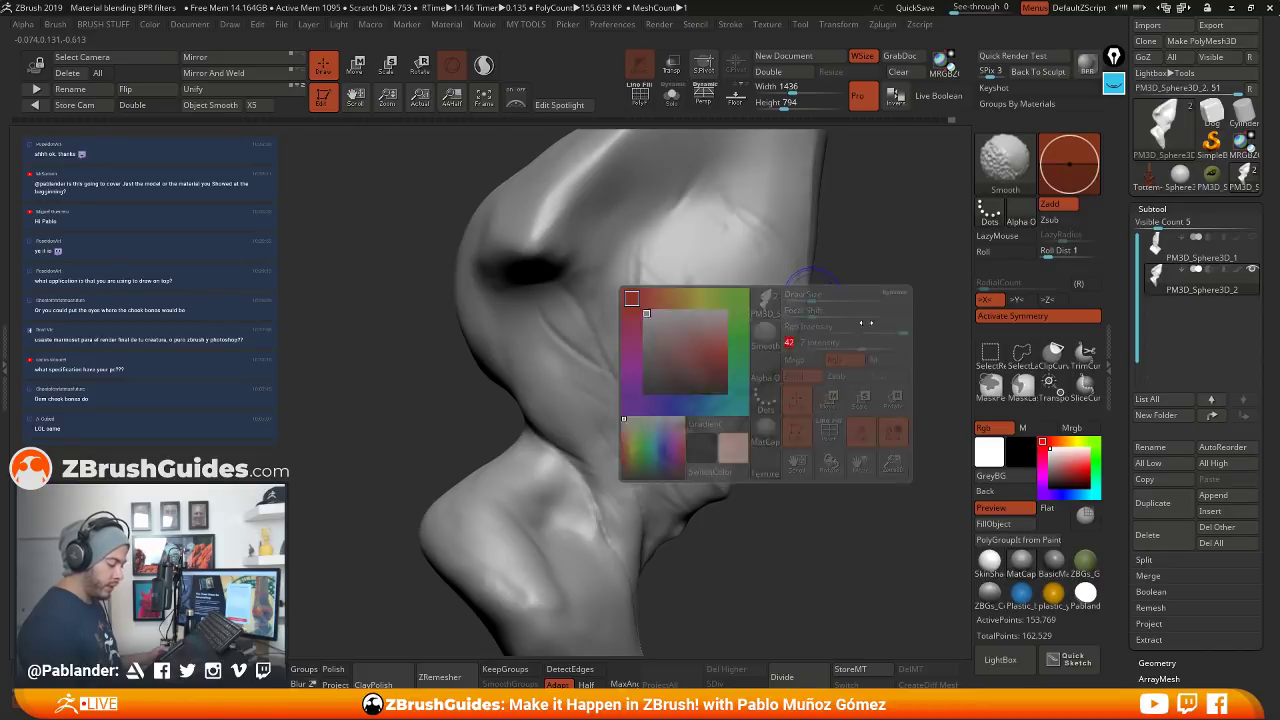
{"action": "mouse_move", "coordinate": [700, 335]}
{"action": "right_mouse_down"}
{"action": "mouse_move", "coordinate": [595, 340]}
{"action": "mouse_move", "coordinate": [575, 328]}
{"action": "mouse_move", "coordinate": [645, 325]}
{"action": "right_mouse_up"}
{"action": "mouse_move", "coordinate": [645, 325]}
{"action": "left_mouse_down", "text": "shift"}
{"action": "mouse_move", "coordinate": [575, 285]}
{"action": "mouse_move", "coordinate": [610, 330]}
{"action": "mouse_move", "coordinate": [615, 232]}
{"action": "left_mouse_up", "text": "shift"}
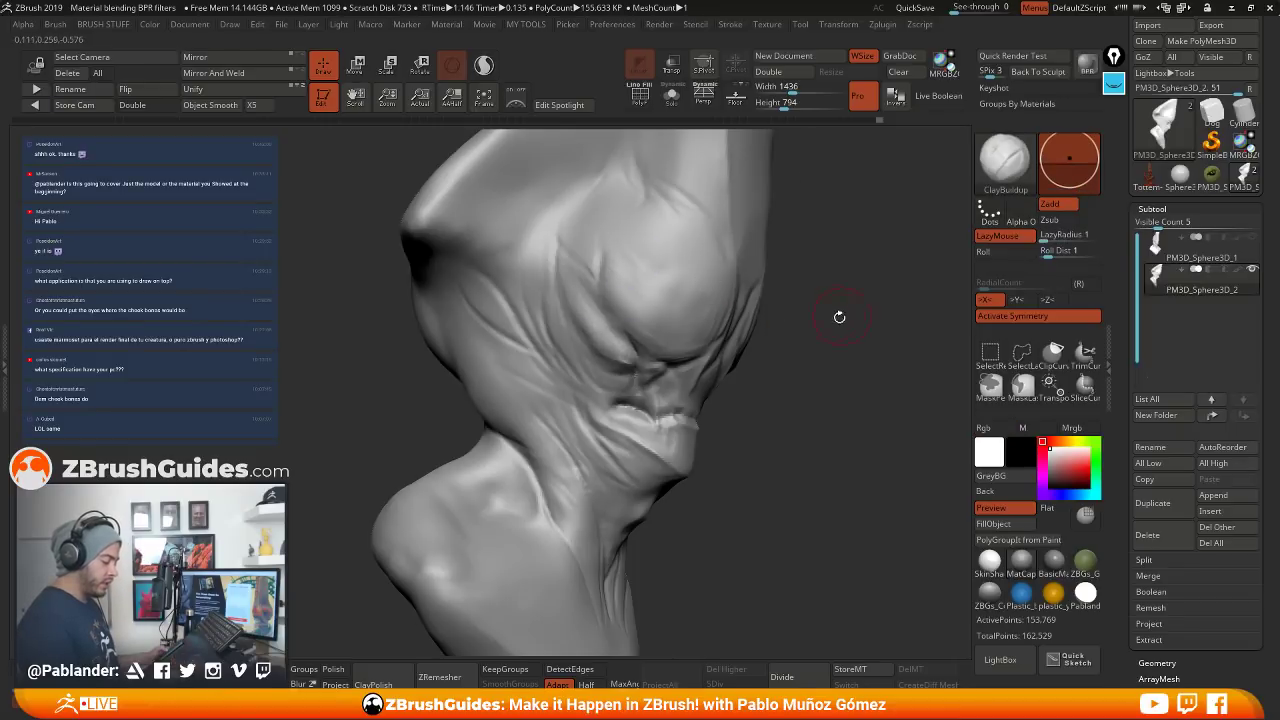
Add volume to the front and inner side of the eye bulges with ClayBuildup and smooth the strokes into the surface
{"action": "mouse_move", "coordinate": [837, 314]}
{"action": "right_mouse_down"}
{"action": "mouse_move", "coordinate": [777, 349]}
{"action": "mouse_move", "coordinate": [757, 306]}
{"action": "right_mouse_up"}
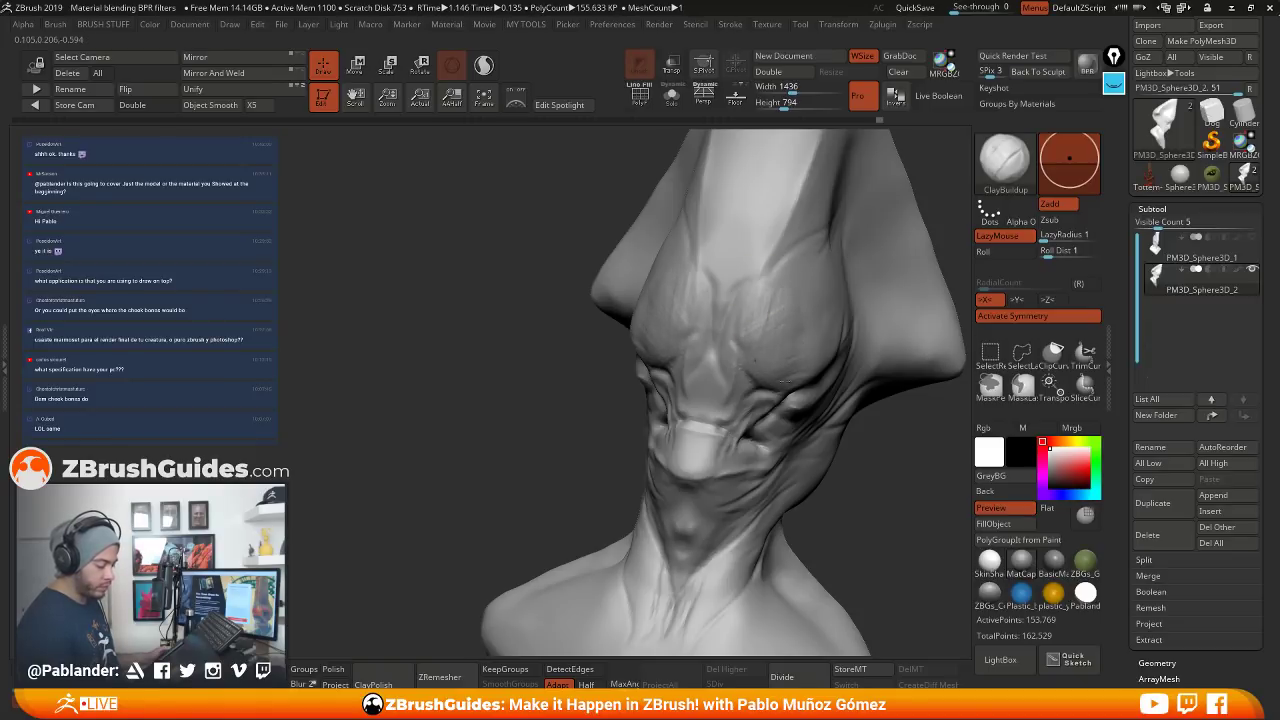
{"action": "right_click_drag", "start_coordinate": [891, 294], "coordinate": [663, 306]}
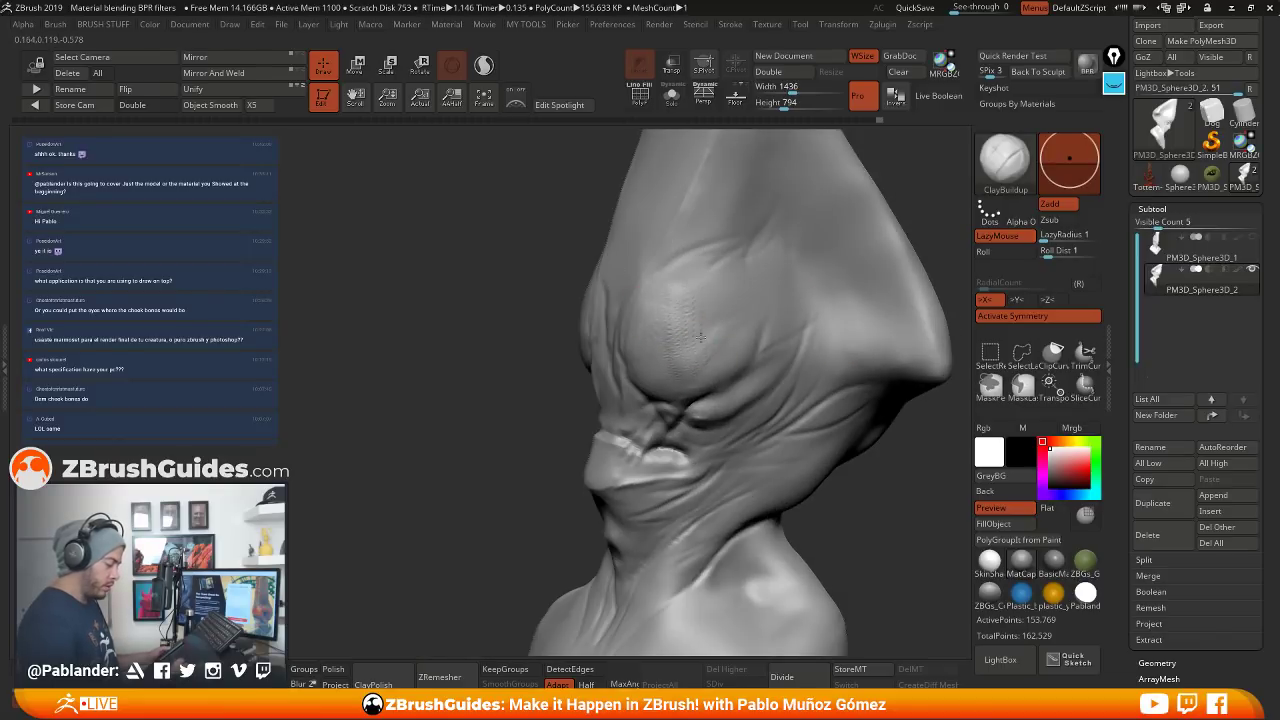
{"action": "key", "text": "shift"}
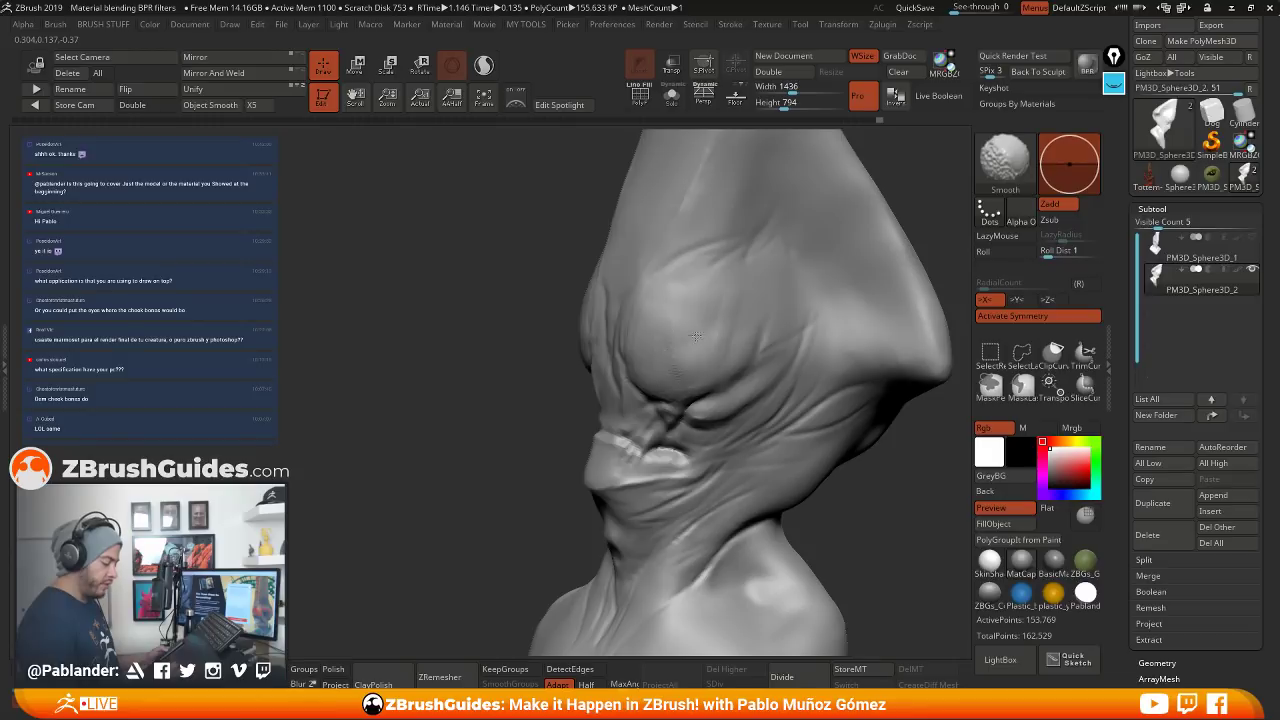
{"action": "right_click_drag", "start_coordinate": [748, 337], "coordinate": [748, 320]}
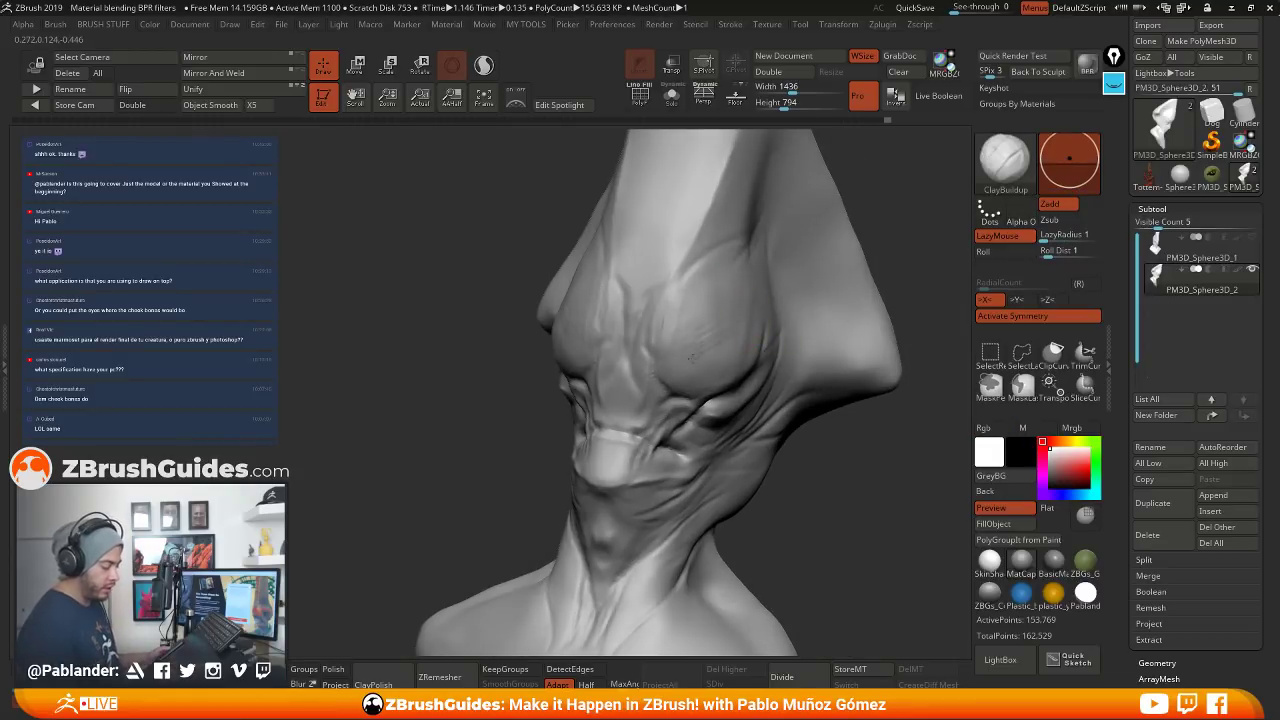
{"action": "key", "text": "shift"}
{"action": "right_click_drag", "start_coordinate": [730, 318], "coordinate": [577, 312]}
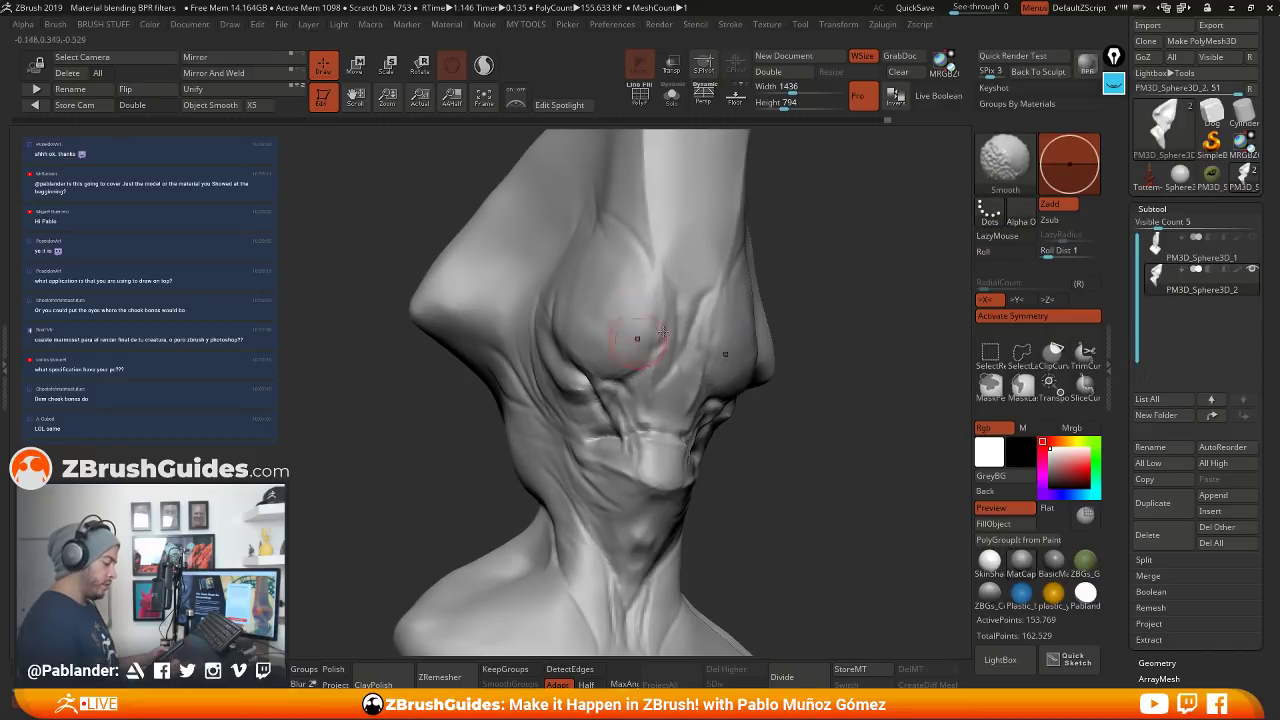
{"action": "right_click_drag", "start_coordinate": [634, 355], "coordinate": [665, 345]}
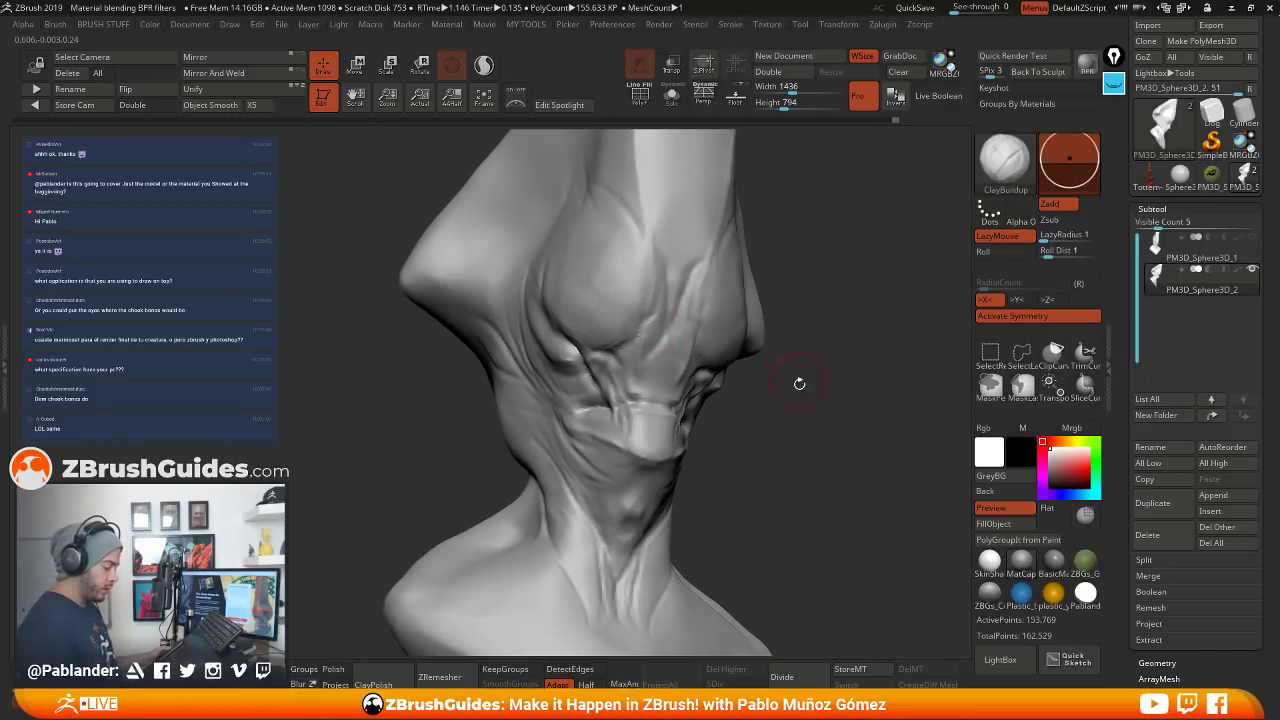
{"action": "mouse_move", "coordinate": [803, 380]}
{"action": "right_mouse_down"}
{"action": "mouse_move", "coordinate": [817, 429]}
{"action": "mouse_move", "coordinate": [885, 478]}
{"action": "mouse_move", "coordinate": [813, 422]}
{"action": "mouse_move", "coordinate": [740, 392]}
{"action": "right_mouse_up"}
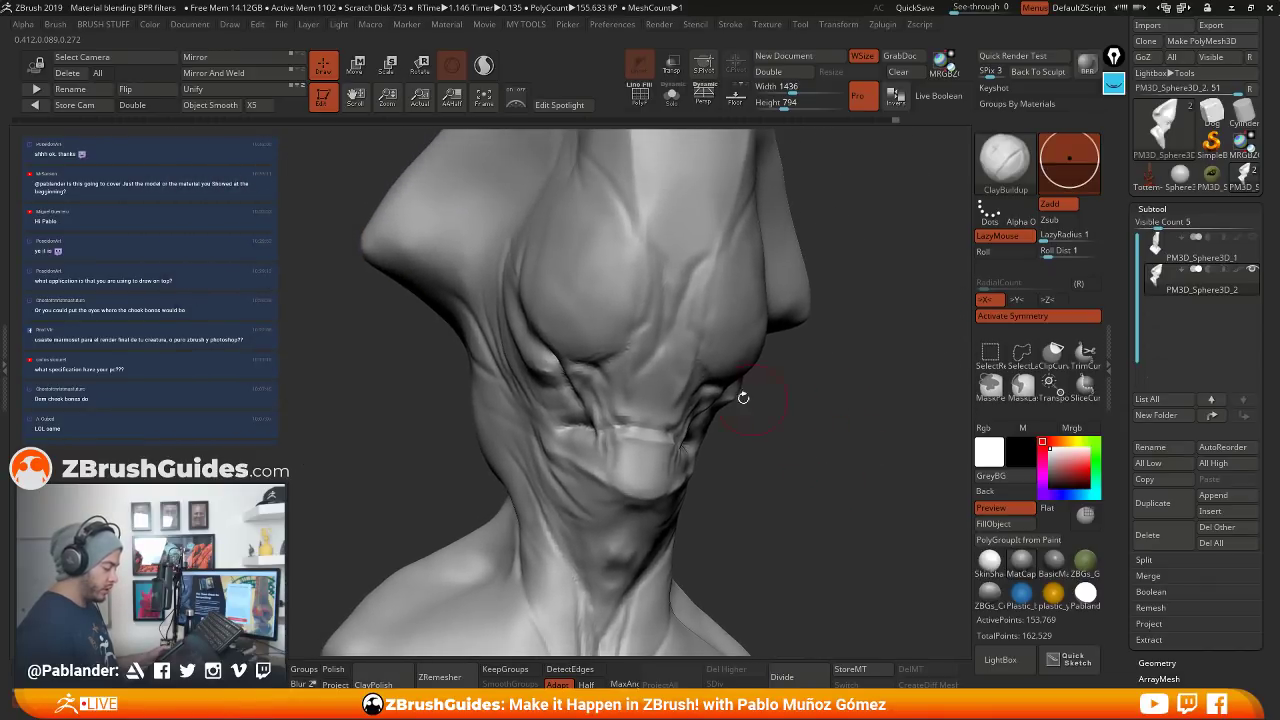
Mask the forked nose bridge between the eye bulges with MaskLasso and invert the mask to leave only that area editable
{"action": "left_click", "coordinate": [1021, 388]}
{"action": "key", "text": "ctrl"}
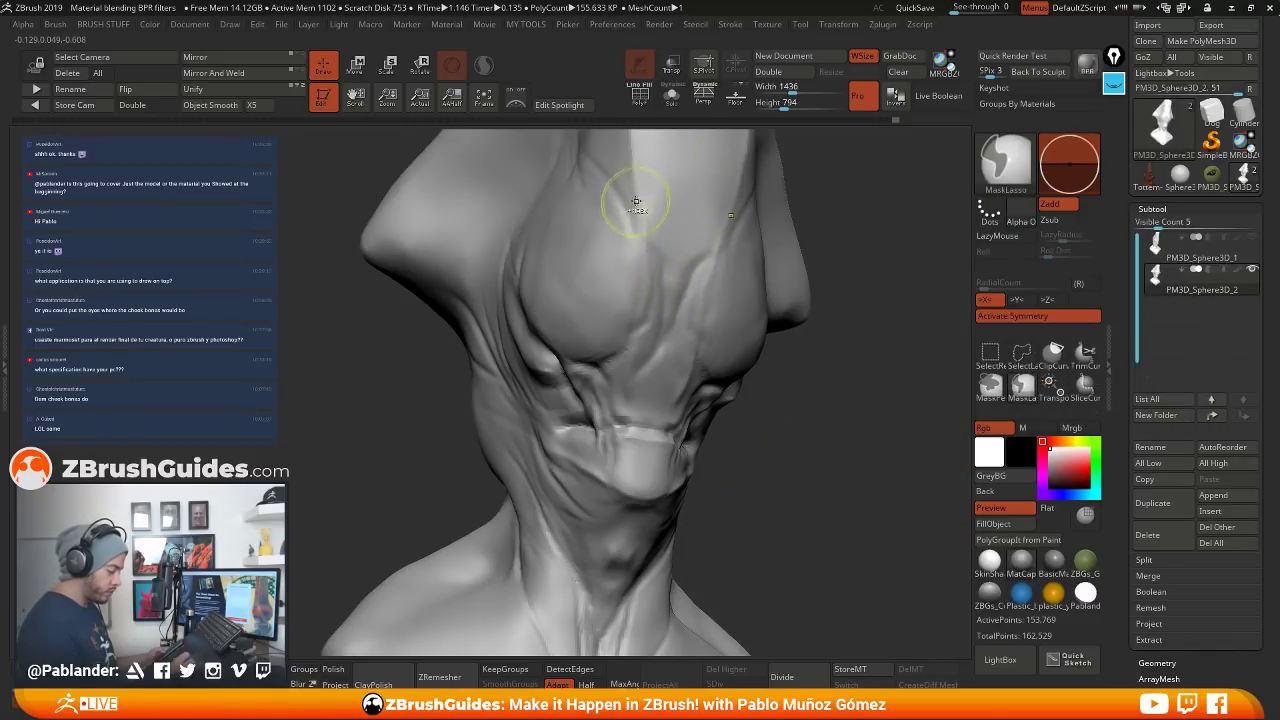
{"action": "left_click_drag", "start_coordinate": [640, 207], "coordinate": [646, 248]}
{"action": "mouse_move", "coordinate": [650, 307]}
{"action": "left_mouse_down", "text": "ctrl"}
{"action": "mouse_move", "coordinate": [630, 408]}
{"action": "mouse_move", "coordinate": [662, 350]}
{"action": "mouse_move", "coordinate": [690, 205]}
{"action": "mouse_move", "coordinate": [720, 202]}
{"action": "left_mouse_up", "text": "ctrl"}
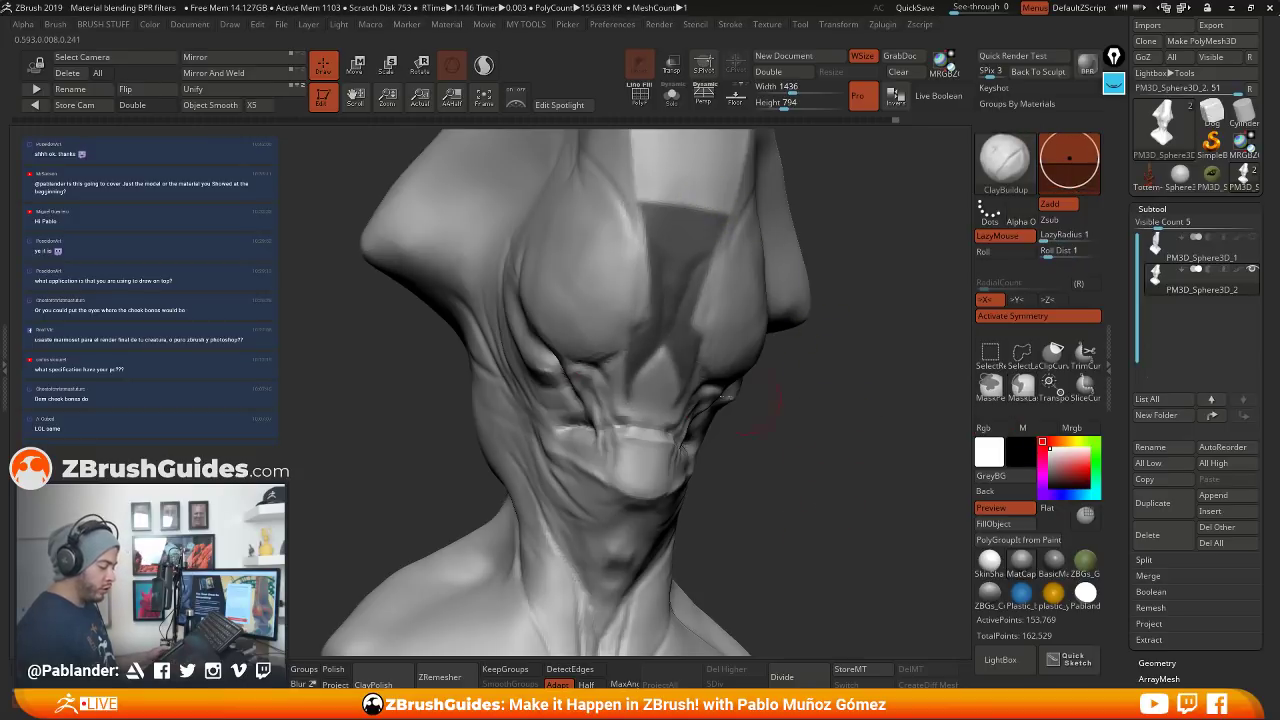
{"action": "mouse_move", "coordinate": [740, 402]}
{"action": "left_mouse_down"}
{"action": "mouse_move", "coordinate": [835, 492]}
{"action": "mouse_move", "coordinate": [777, 351]}
{"action": "mouse_move", "coordinate": [741, 432]}
{"action": "mouse_move", "coordinate": [816, 443]}
{"action": "mouse_move", "coordinate": [777, 449]}
{"action": "left_mouse_up"}
{"action": "left_click", "coordinate": [723, 471], "text": "ctrl"}
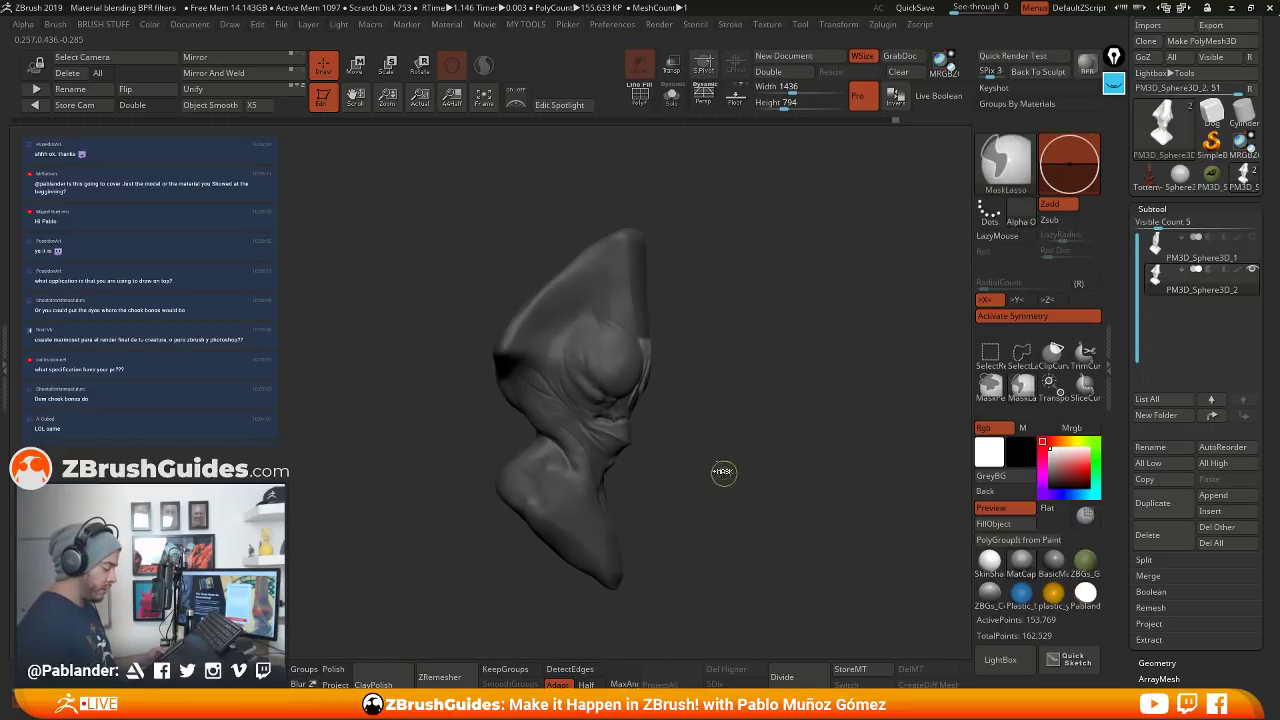
{"action": "mouse_move", "coordinate": [722, 216]}
{"action": "left_mouse_down", "text": "ctrl"}
{"action": "mouse_move", "coordinate": [467, 620]}
{"action": "mouse_move", "coordinate": [590, 222]}
{"action": "left_mouse_up", "text": "ctrl"}
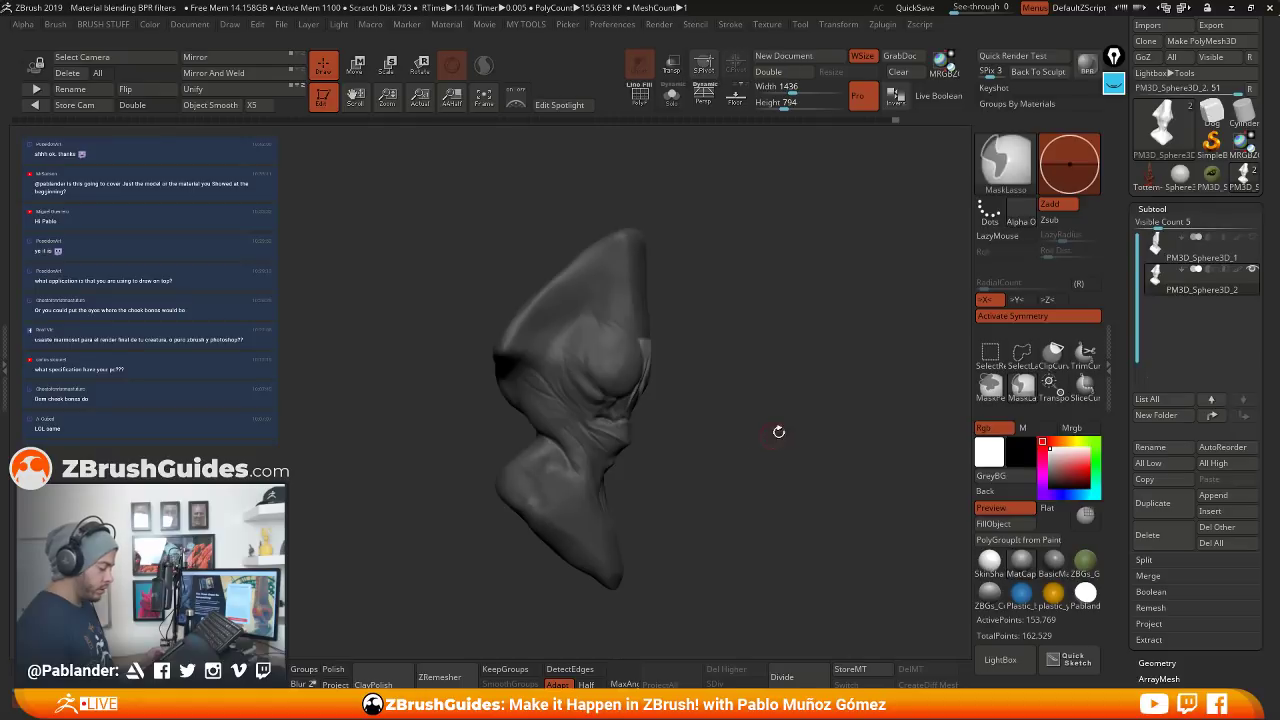
Reshape the unmasked nose bridge with the Move brush so it stands out from the face, and clear the mask
{"action": "mouse_move", "coordinate": [778, 432]}
{"action": "left_mouse_down"}
{"action": "mouse_move", "coordinate": [777, 394]}
{"action": "mouse_move", "coordinate": [778, 478]}
{"action": "mouse_move", "coordinate": [732, 385]}
{"action": "mouse_move", "coordinate": [770, 331]}
{"action": "left_mouse_up"}
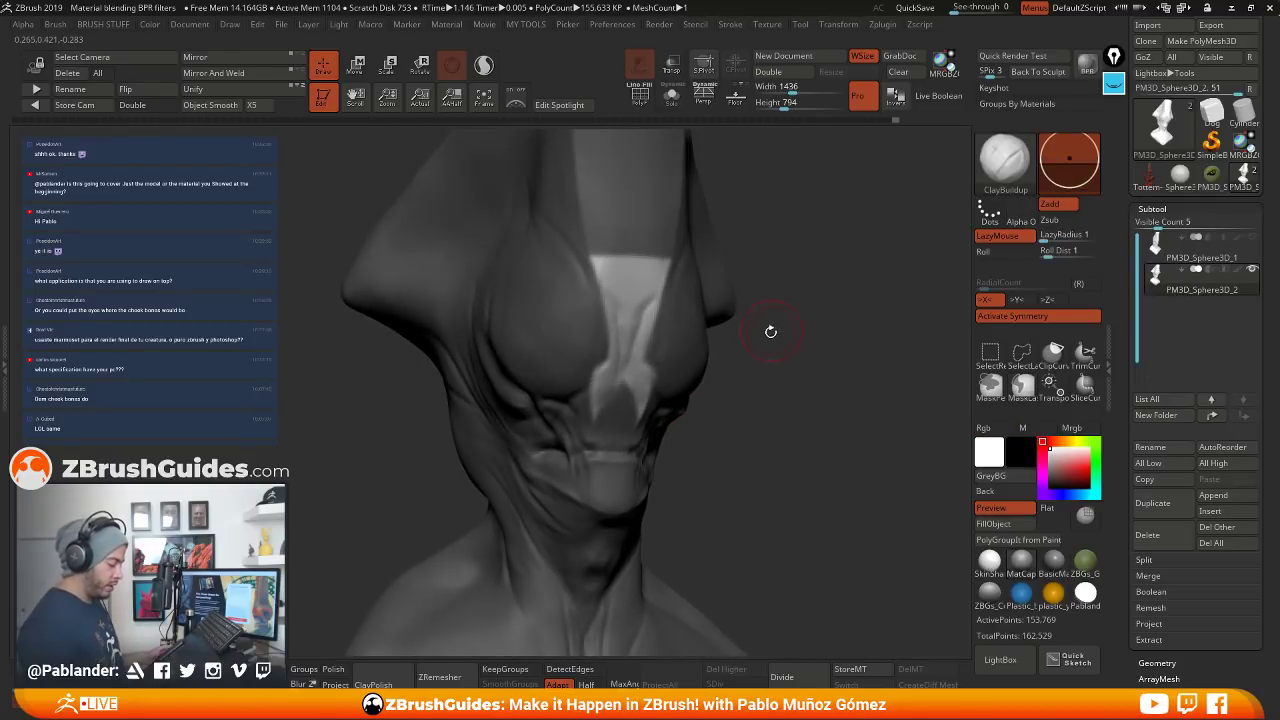
{"action": "key", "text": "b"}
{"action": "key", "text": "m"}
{"action": "key", "text": "v"}
{"action": "key", "text": "space"}
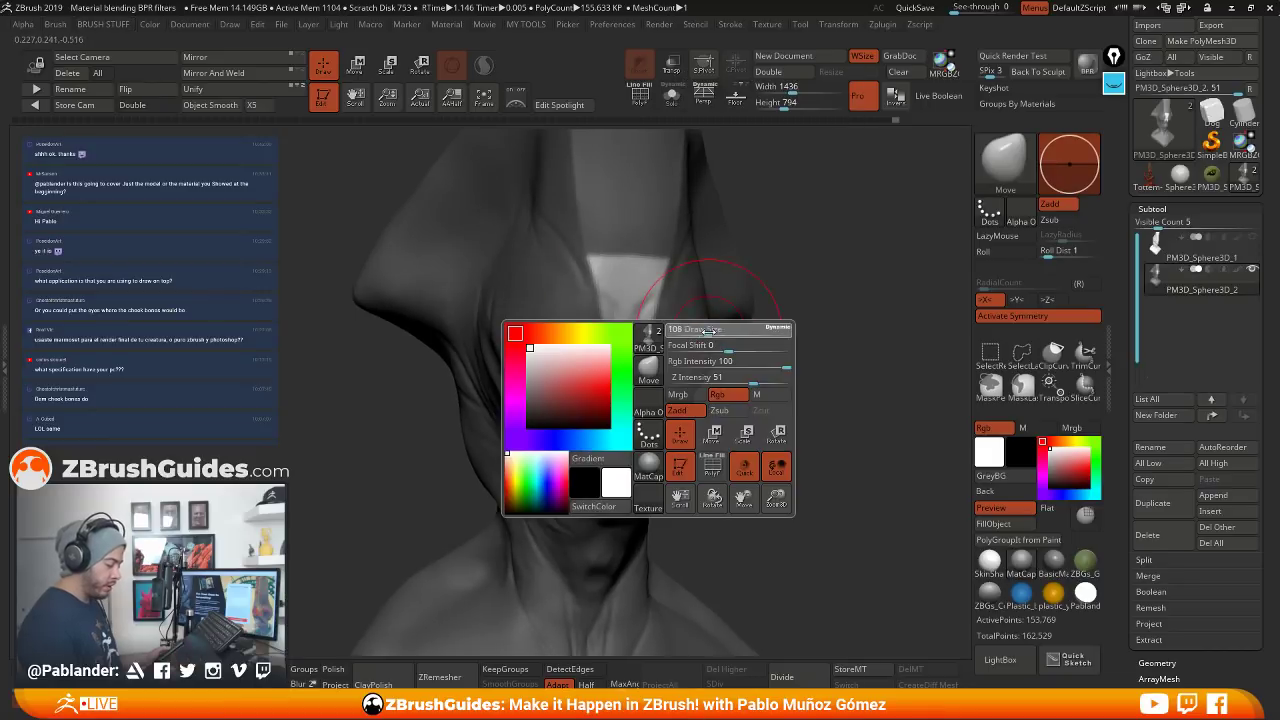
{"action": "left_click_drag", "start_coordinate": [765, 385], "coordinate": [762, 450]}
{"action": "mouse_move", "coordinate": [641, 409]}
{"action": "left_mouse_down"}
{"action": "mouse_move", "coordinate": [649, 399]}
{"action": "mouse_move", "coordinate": [640, 430]}
{"action": "mouse_move", "coordinate": [672, 401]}
{"action": "left_mouse_up"}
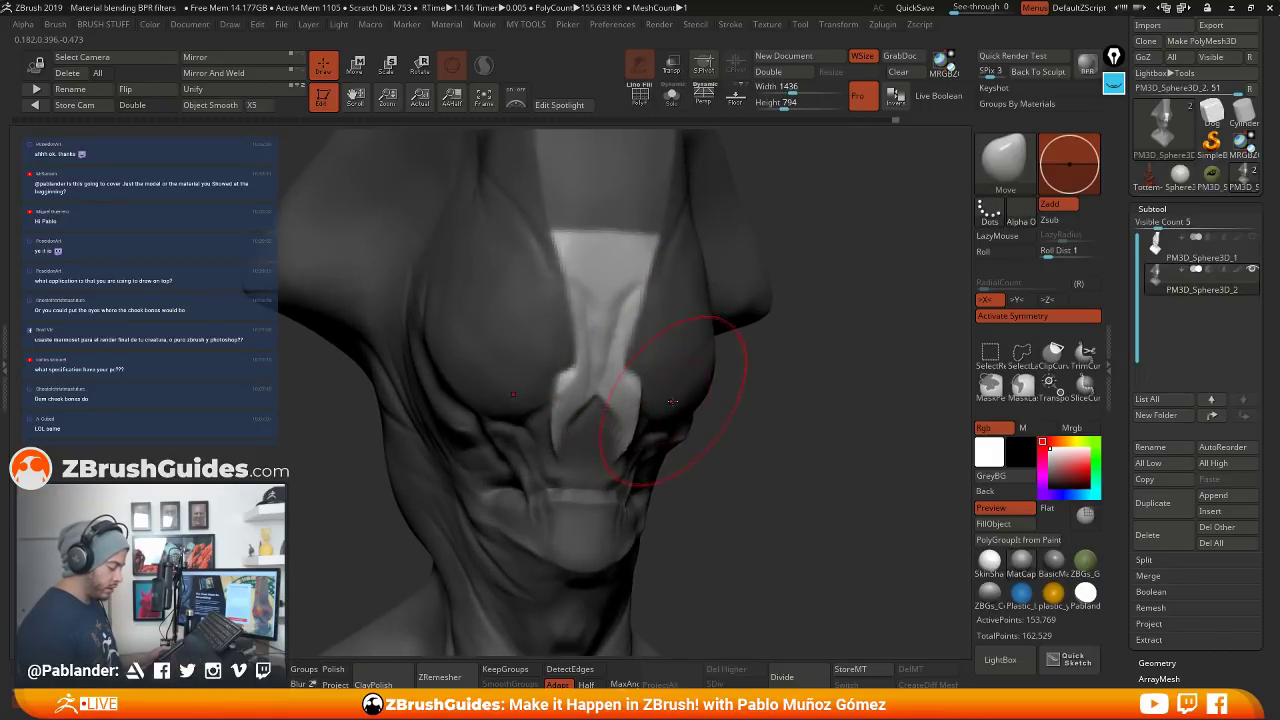
{"action": "mouse_move", "coordinate": [672, 401]}
{"action": "right_mouse_down"}
{"action": "mouse_move", "coordinate": [648, 397]}
{"action": "mouse_move", "coordinate": [655, 405]}
{"action": "mouse_move", "coordinate": [674, 380]}
{"action": "mouse_move", "coordinate": [634, 437]}
{"action": "right_mouse_up"}
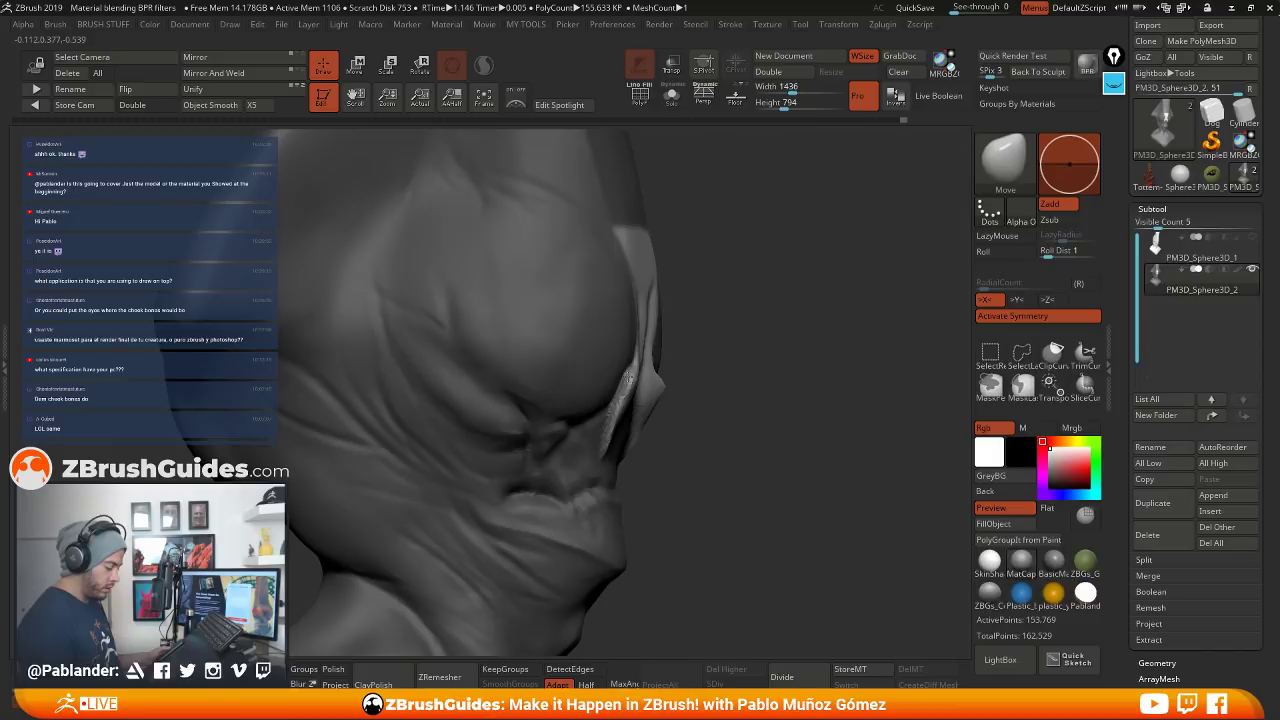
{"action": "mouse_move", "coordinate": [630, 380]}
{"action": "right_mouse_down"}
{"action": "mouse_move", "coordinate": [729, 386]}
{"action": "mouse_move", "coordinate": [662, 334]}
{"action": "right_mouse_up"}
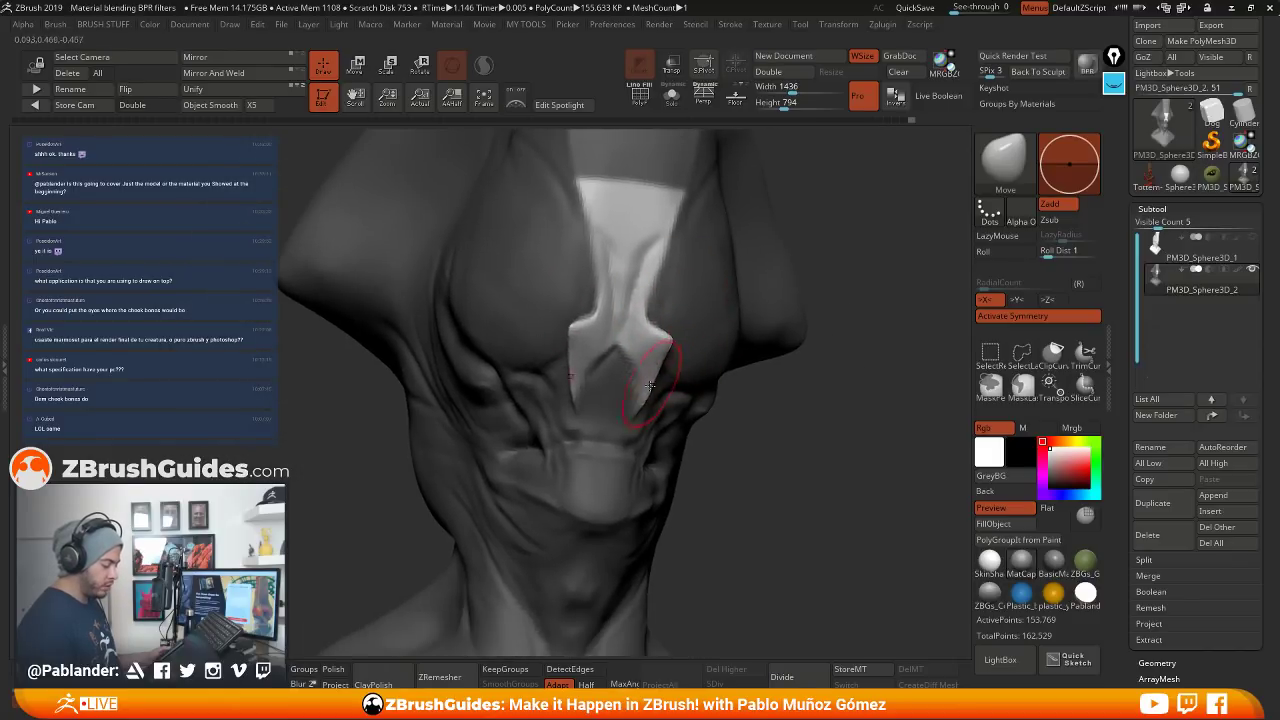
{"action": "mouse_move", "coordinate": [784, 442]}
{"action": "right_mouse_down"}
{"action": "mouse_move", "coordinate": [791, 417]}
{"action": "mouse_move", "coordinate": [820, 394]}
{"action": "mouse_move", "coordinate": [795, 448]}
{"action": "mouse_move", "coordinate": [829, 406]}
{"action": "right_mouse_up"}
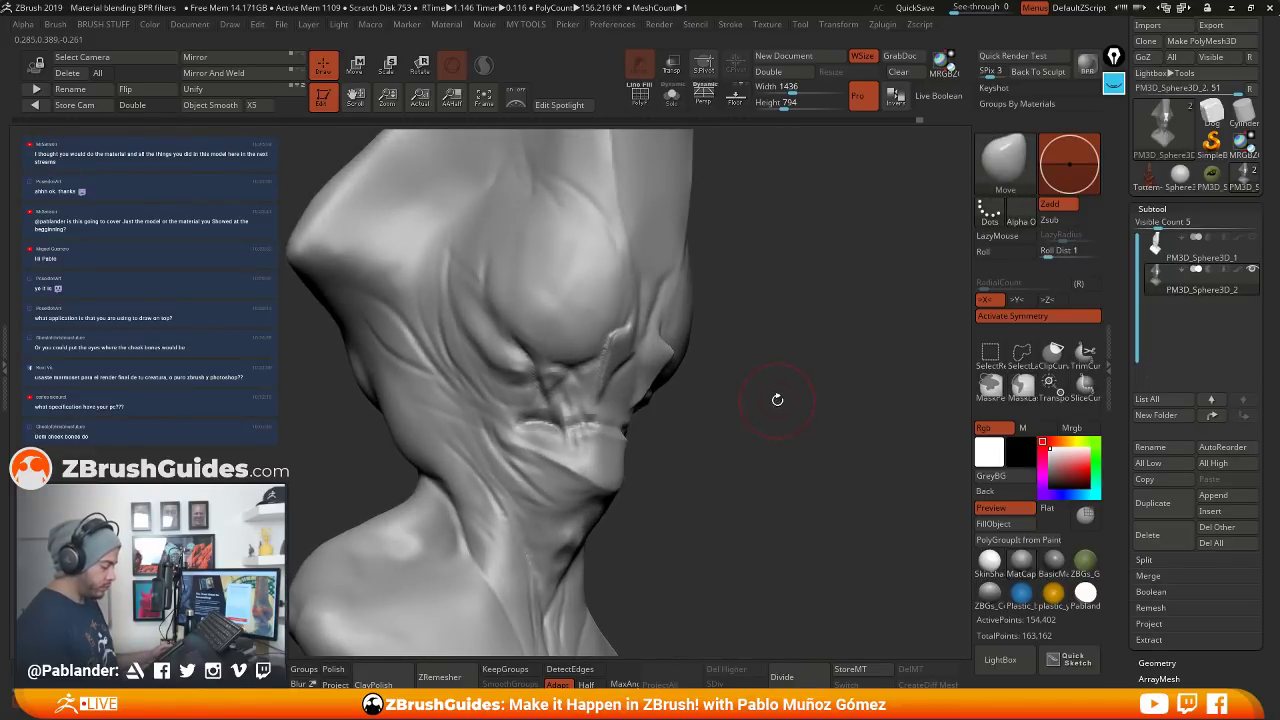
Smooth the lower side edges of the nose bridge and build up clay between it and the upper lip with ClayBuildup
{"action": "key", "text": "b"}
{"action": "key", "text": "c"}
{"action": "key", "text": "b"}
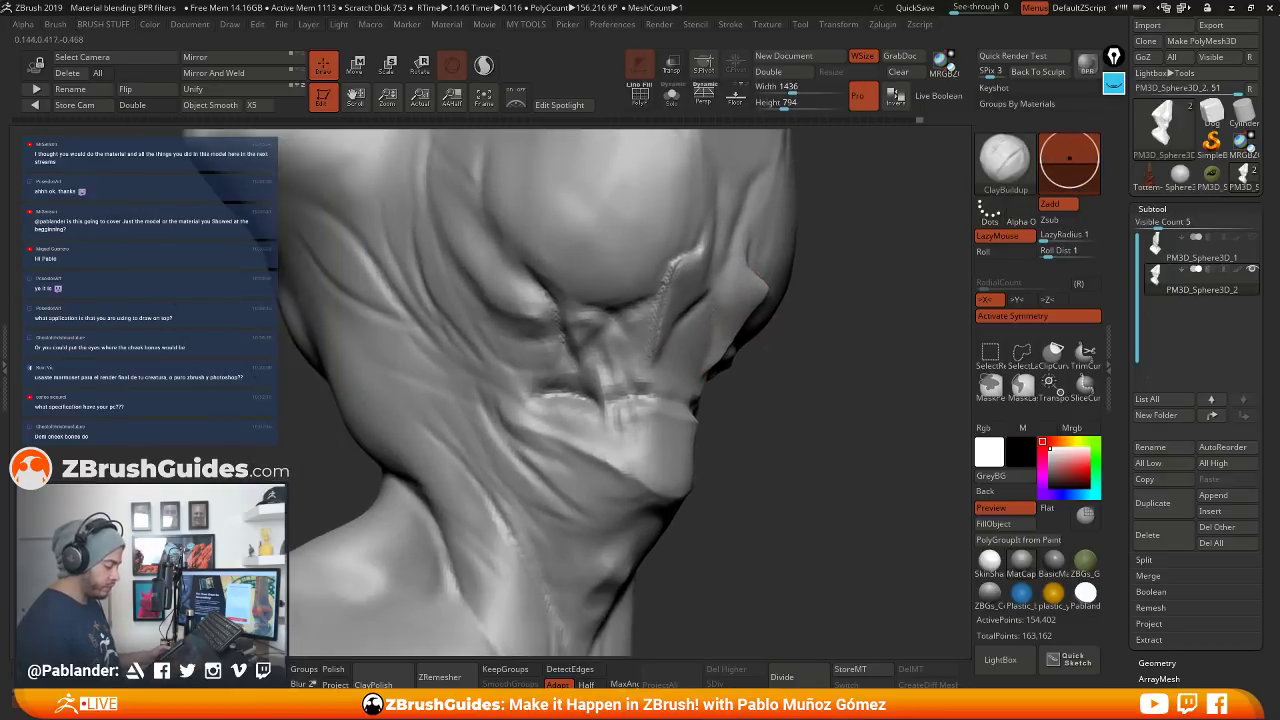
{"action": "right_click_drag", "start_coordinate": [746, 344], "coordinate": [734, 342]}
{"action": "key", "text": "space"}
{"action": "key", "text": "space"}
{"action": "left_click_drag", "start_coordinate": [730, 338], "coordinate": [720, 339]}
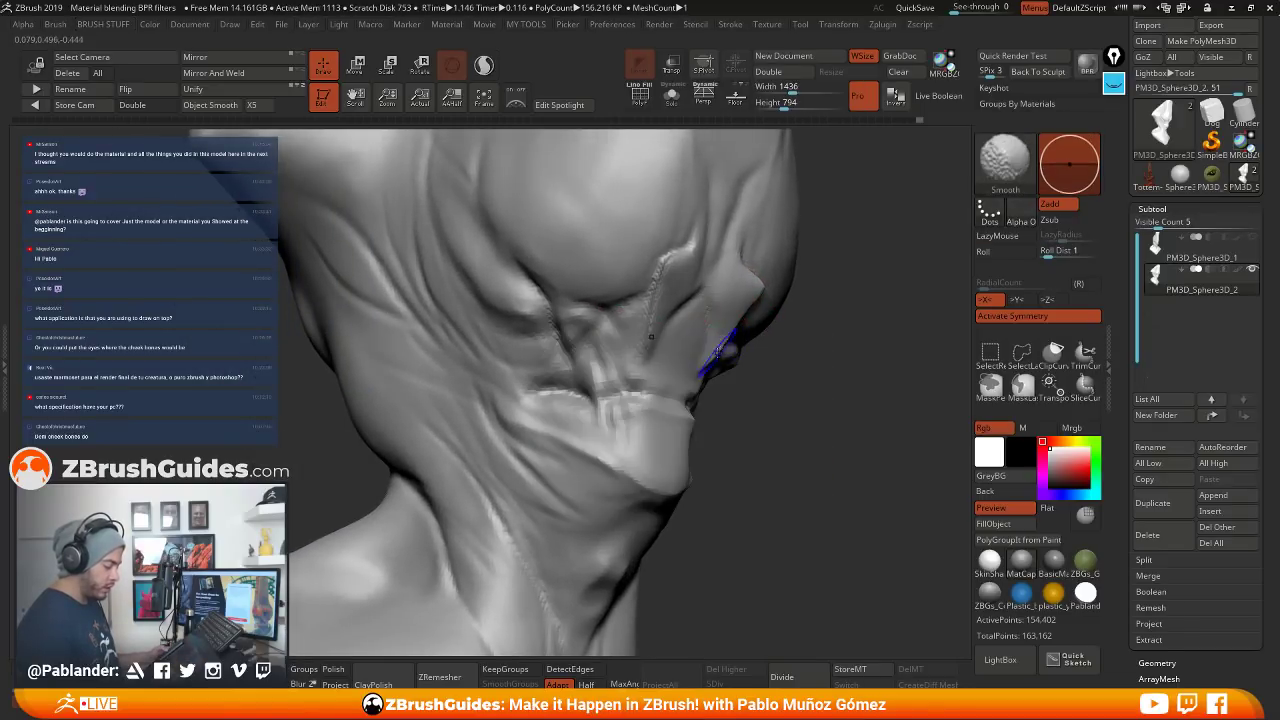
{"action": "right_click_drag", "start_coordinate": [701, 370], "coordinate": [692, 386]}
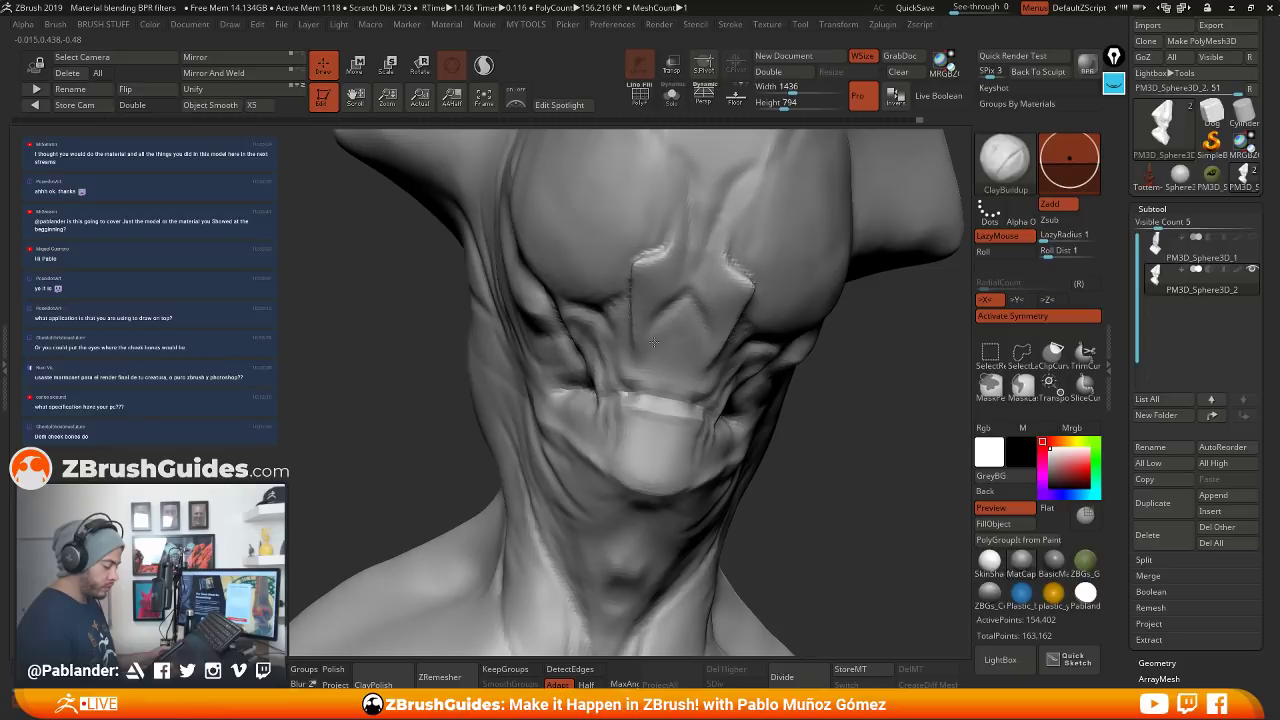
{"action": "left_click_drag", "start_coordinate": [653, 342], "coordinate": [681, 377]}
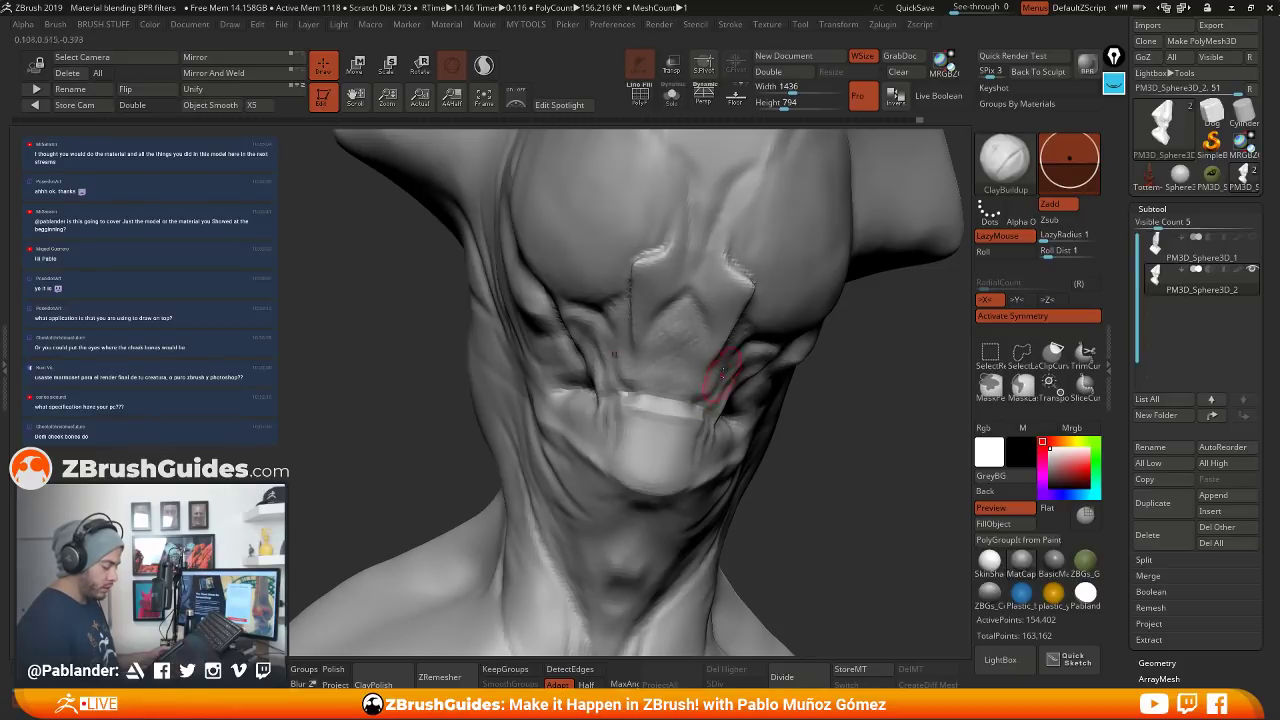
{"action": "right_click_drag", "start_coordinate": [834, 437], "coordinate": [730, 396]}
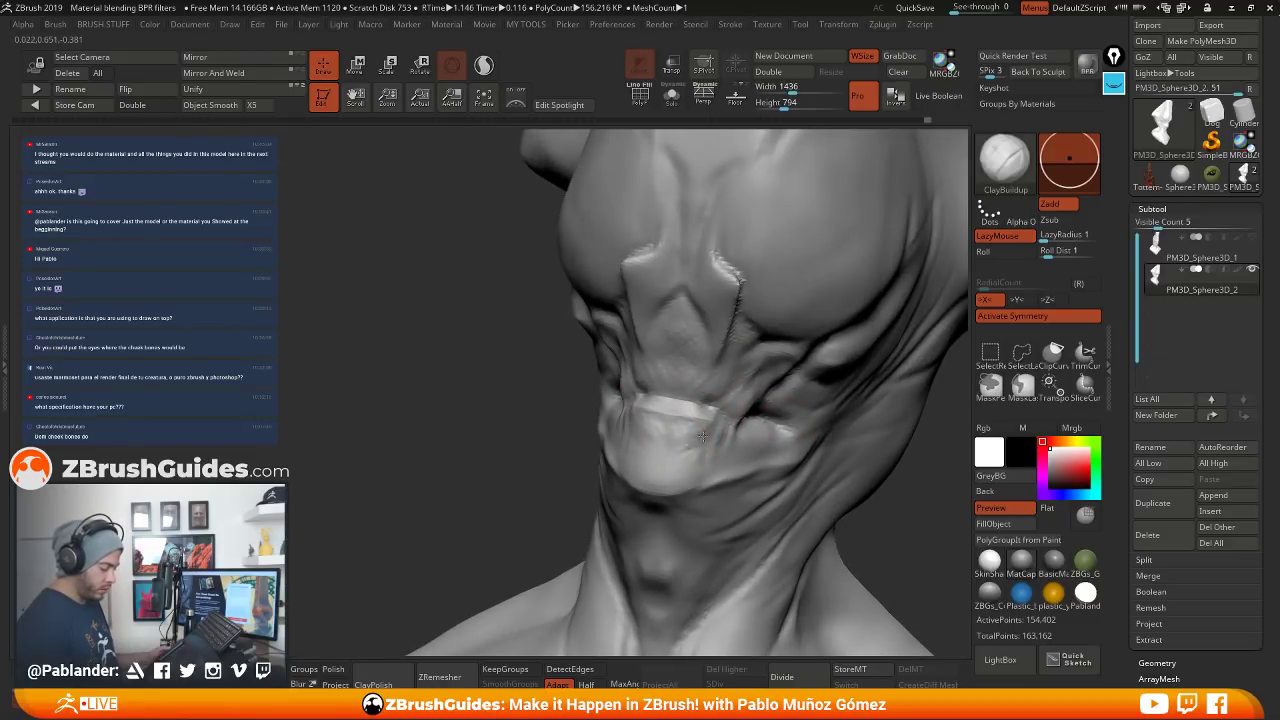
Build up clay across the front of the chin below the mouth plate
{"action": "right_click_drag", "start_coordinate": [660, 451], "coordinate": [732, 408]}
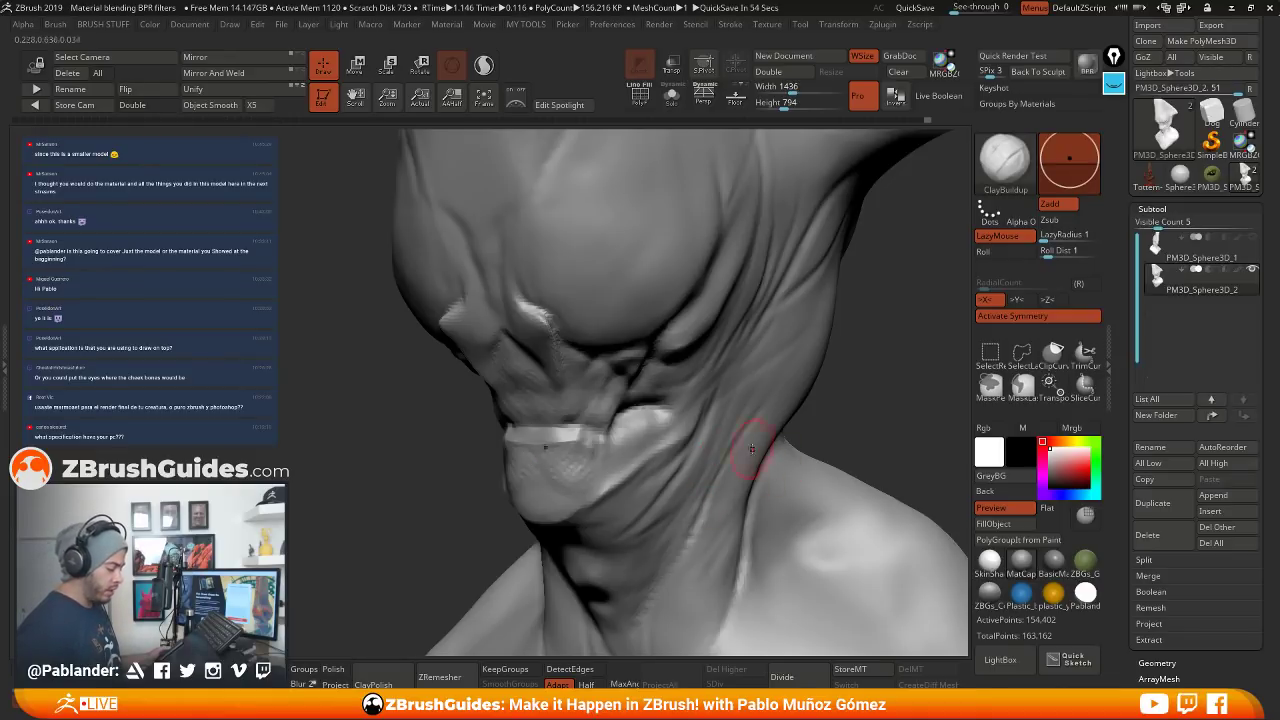
{"action": "mouse_move", "coordinate": [628, 423]}
{"action": "right_mouse_down"}
{"action": "mouse_move", "coordinate": [622, 378]}
{"action": "mouse_move", "coordinate": [590, 340]}
{"action": "right_mouse_up"}
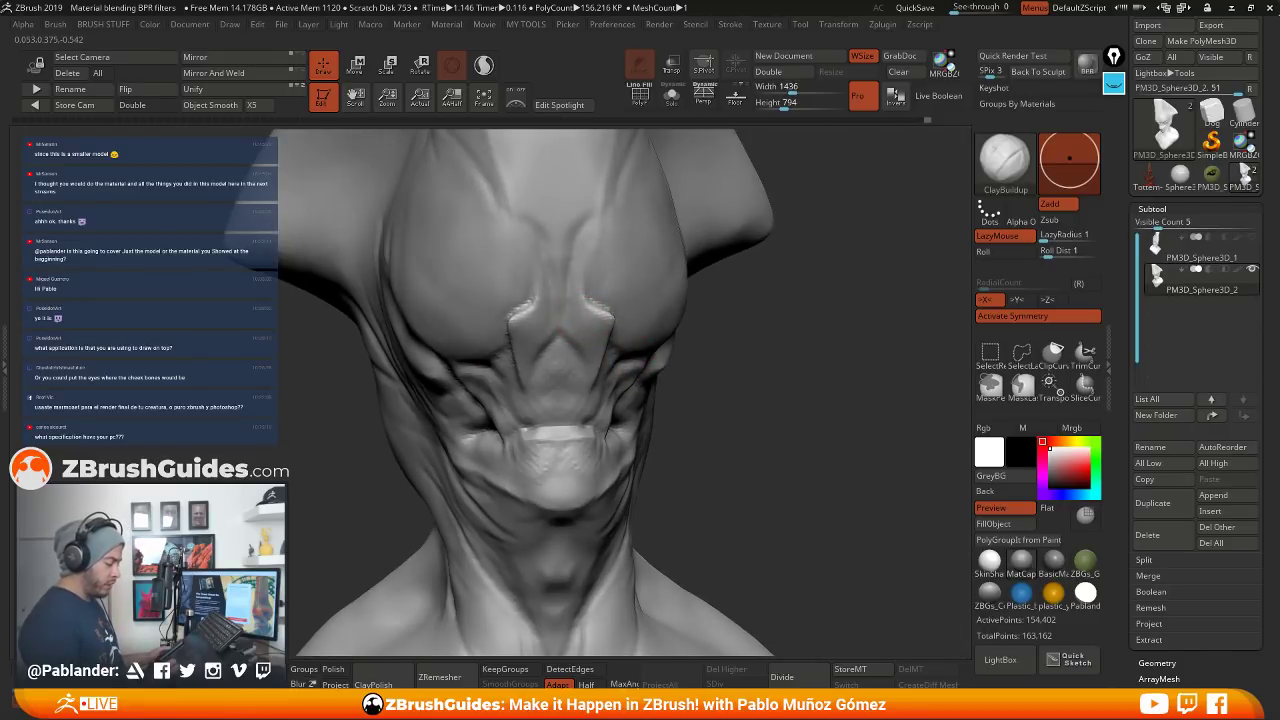
{"action": "mouse_move", "coordinate": [700, 357]}
{"action": "right_mouse_down"}
{"action": "mouse_move", "coordinate": [560, 397]}
{"action": "mouse_move", "coordinate": [723, 391]}
{"action": "mouse_move", "coordinate": [583, 363]}
{"action": "right_mouse_up"}
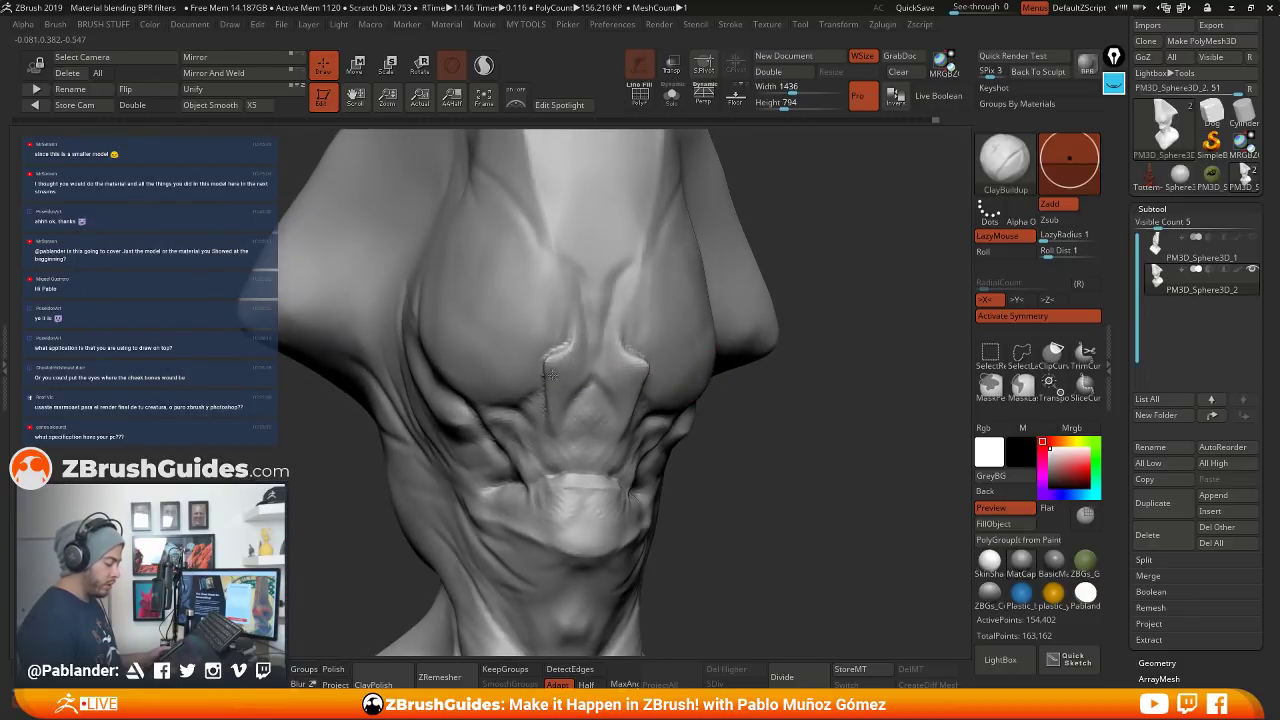
{"action": "right_click_drag", "start_coordinate": [620, 463], "coordinate": [682, 458]}
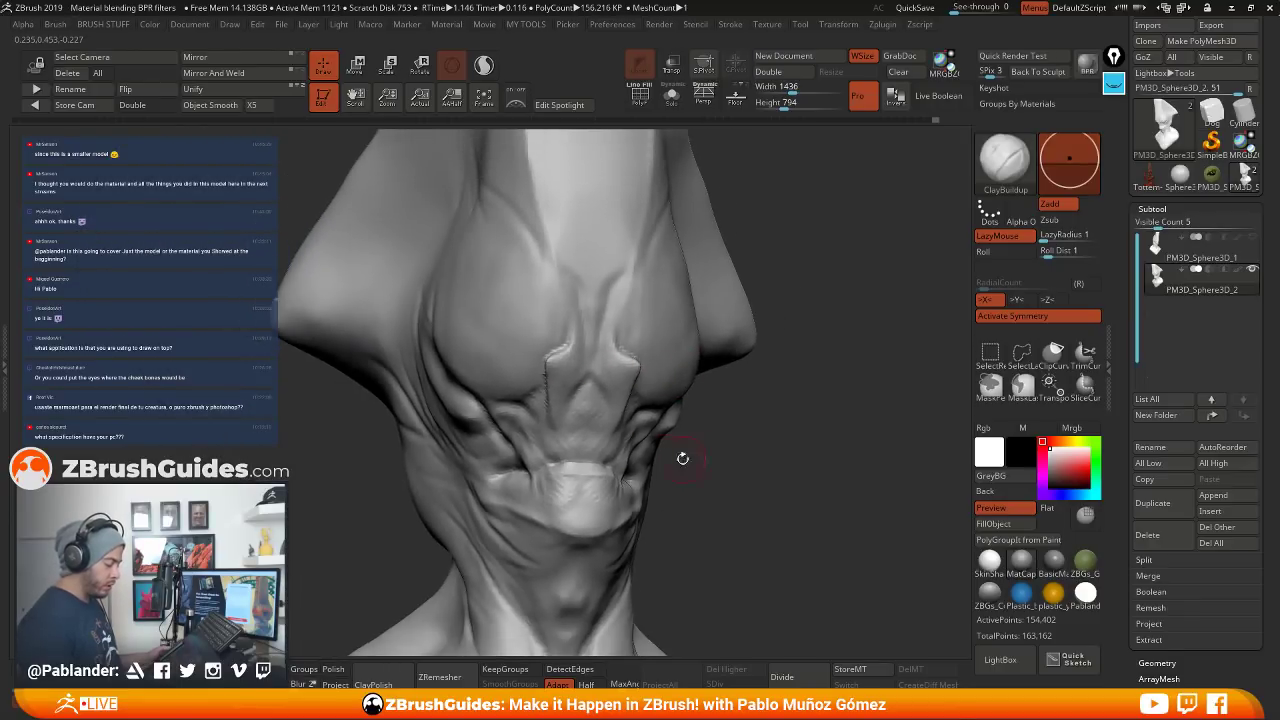
Smooth the side edge of the nose bridge, and add and blend clay on the upper inner part of the eye bulge
{"action": "right_click_drag", "start_coordinate": [800, 465], "coordinate": [644, 480]}
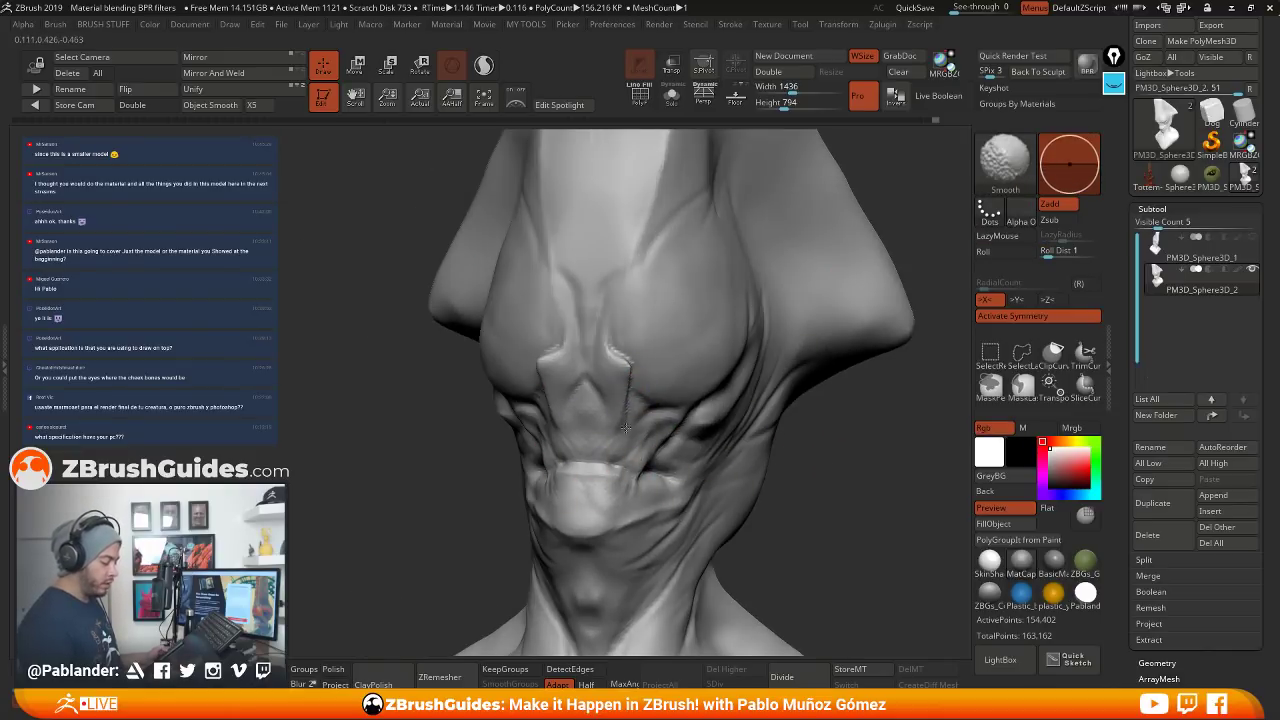
{"action": "left_click_drag", "start_coordinate": [636, 424], "coordinate": [626, 449], "text": "shift"}
{"action": "right_click_drag", "start_coordinate": [610, 345], "coordinate": [650, 330]}
{"action": "left_click_drag", "start_coordinate": [624, 346], "coordinate": [616, 346]}
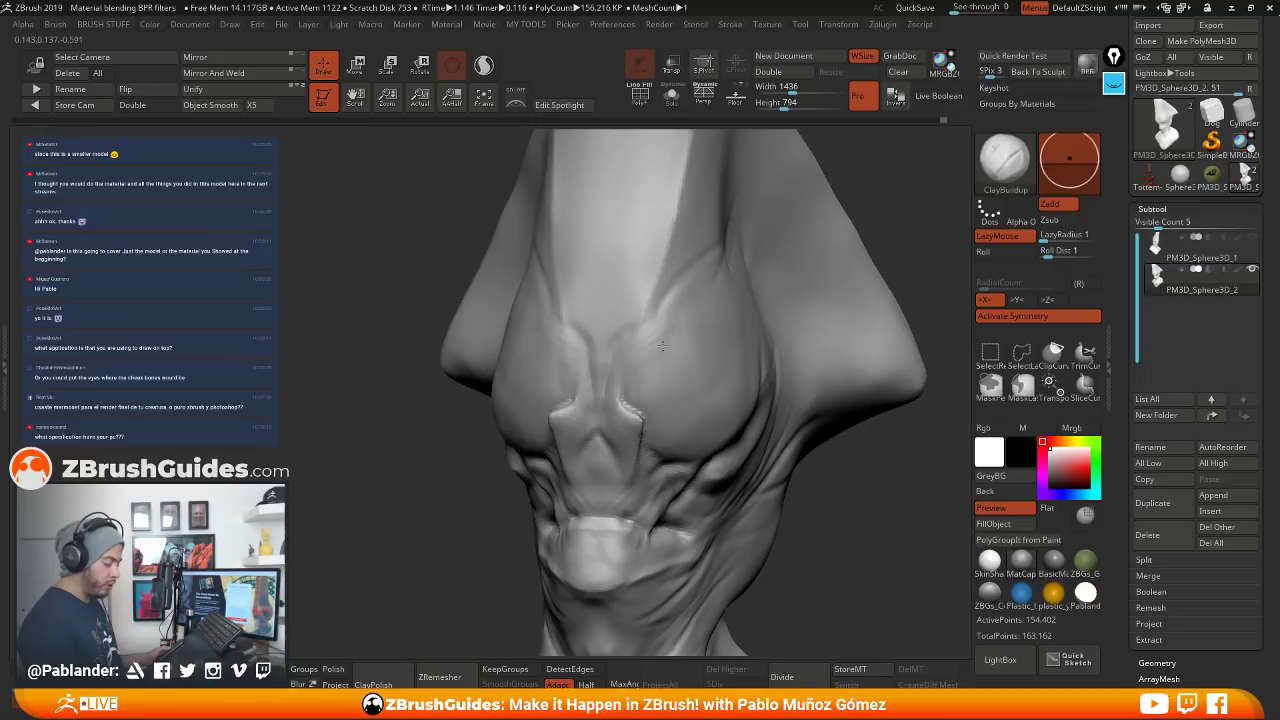
{"action": "key", "text": "shift"}
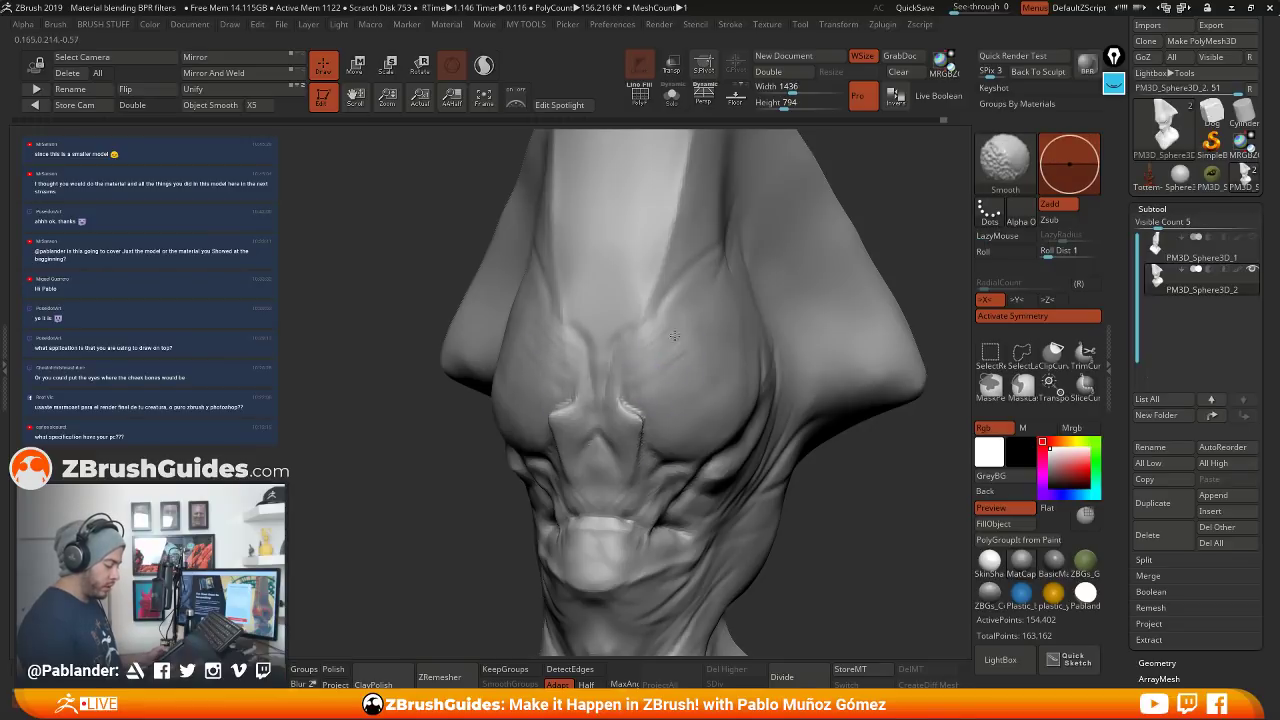
{"action": "left_click_drag", "start_coordinate": [669, 365], "coordinate": [671, 334], "text": "shift"}
{"action": "right_click_drag", "start_coordinate": [671, 334], "coordinate": [660, 349]}
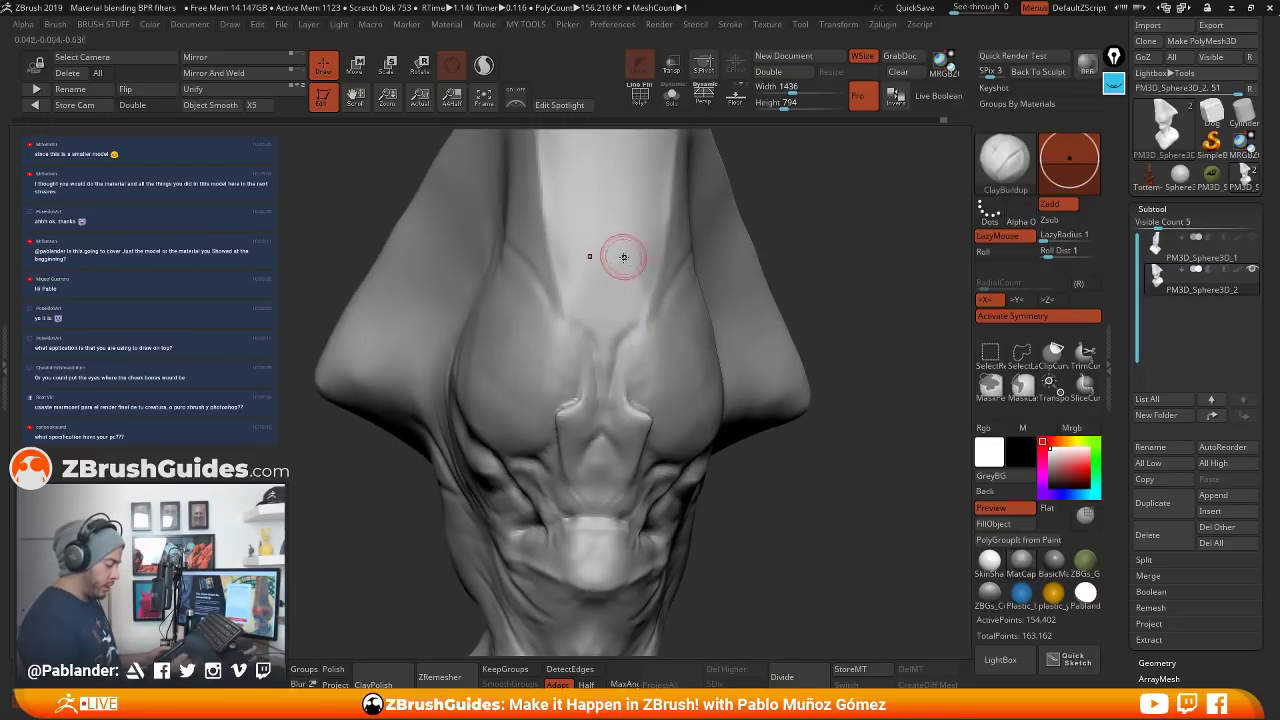
Fill the centre of the forehead just above the nose bridge with clay and smooth it into the brow
{"action": "mouse_move", "coordinate": [624, 258]}
{"action": "right_mouse_down"}
{"action": "mouse_move", "coordinate": [612, 314]}
{"action": "mouse_move", "coordinate": [646, 297]}
{"action": "mouse_move", "coordinate": [641, 254]}
{"action": "mouse_move", "coordinate": [614, 270]}
{"action": "right_mouse_up"}
{"action": "right_click", "coordinate": [611, 269]}
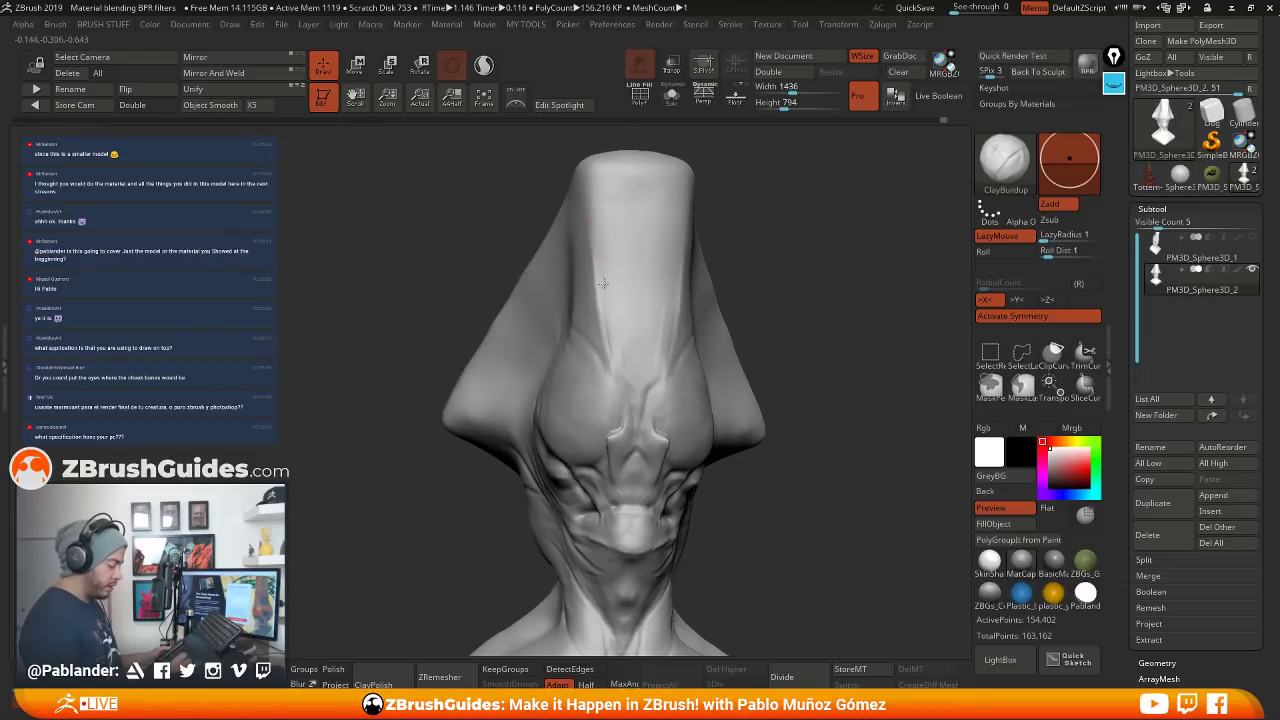
{"action": "key", "text": "shift"}
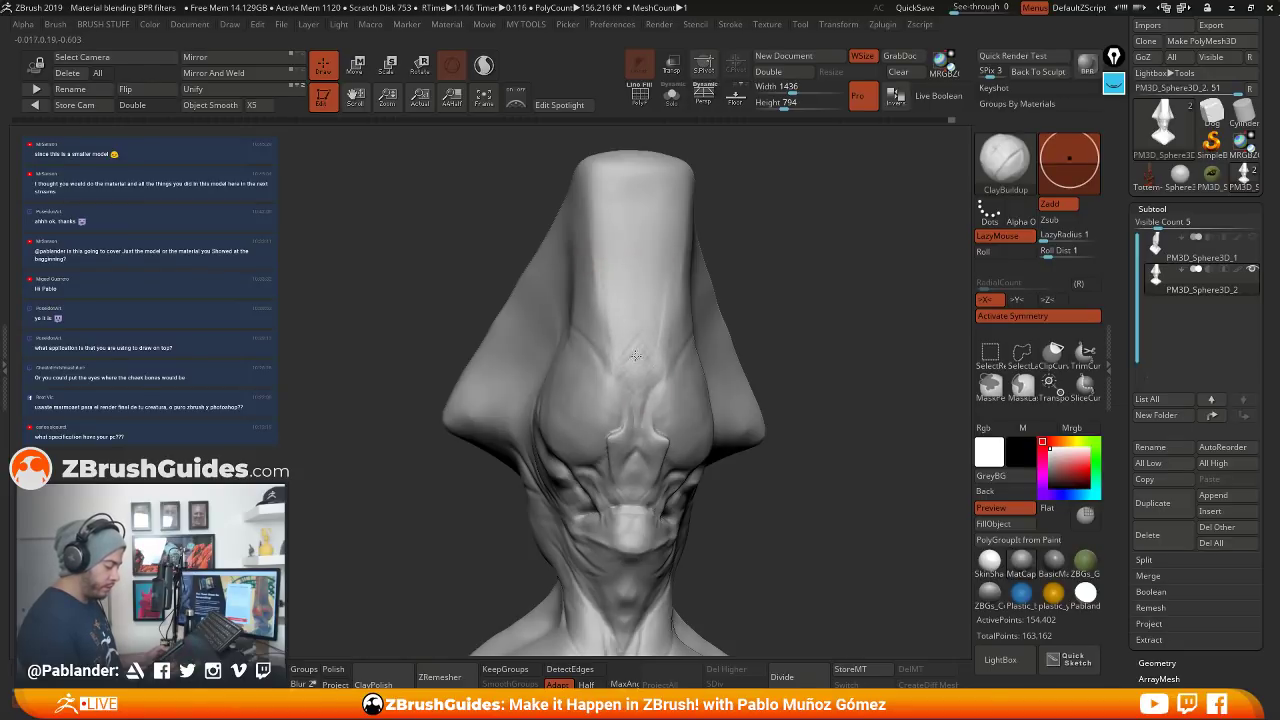
{"action": "key", "text": "shift"}
{"action": "right_click_drag", "start_coordinate": [890, 290], "coordinate": [798, 286]}
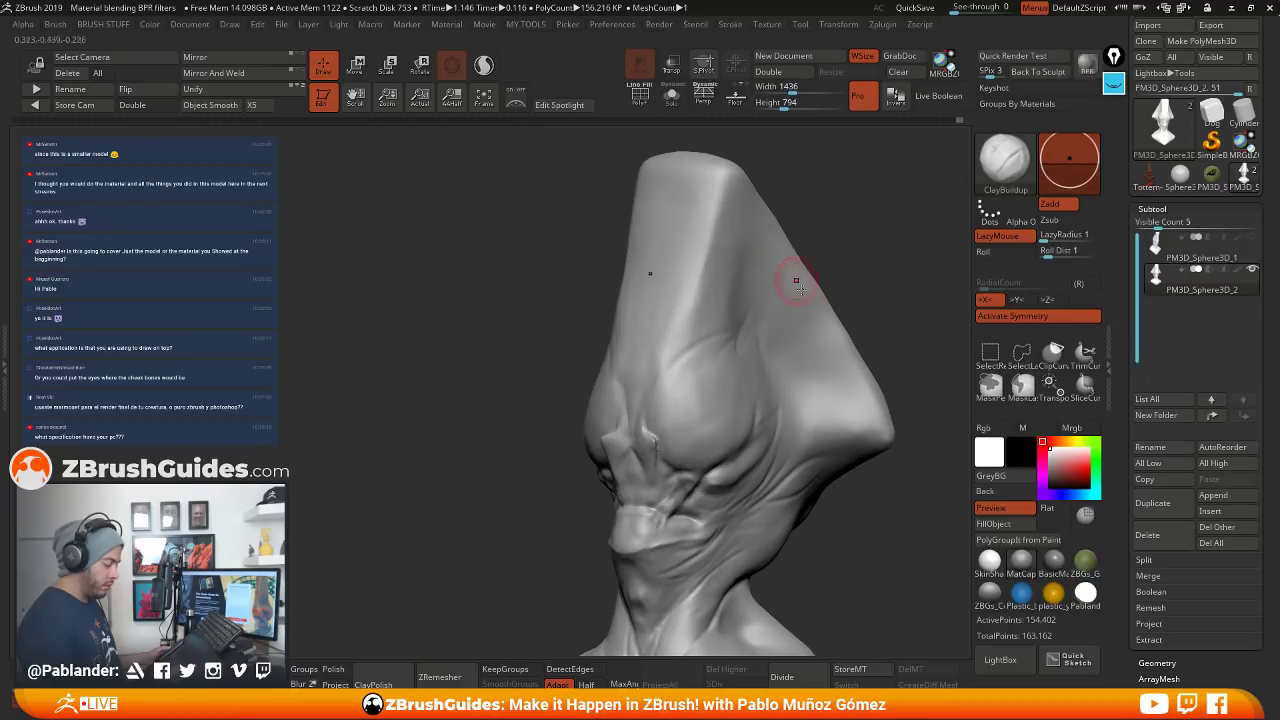
Build up clay strokes on the brow above the eye bulge and smooth them into the tall forehead
{"action": "right_click_drag", "start_coordinate": [754, 369], "coordinate": [682, 316], "text": "alt"}
{"action": "right_click", "coordinate": [612, 355]}
{"action": "right_click_drag", "start_coordinate": [810, 212], "coordinate": [784, 240], "text": "alt"}
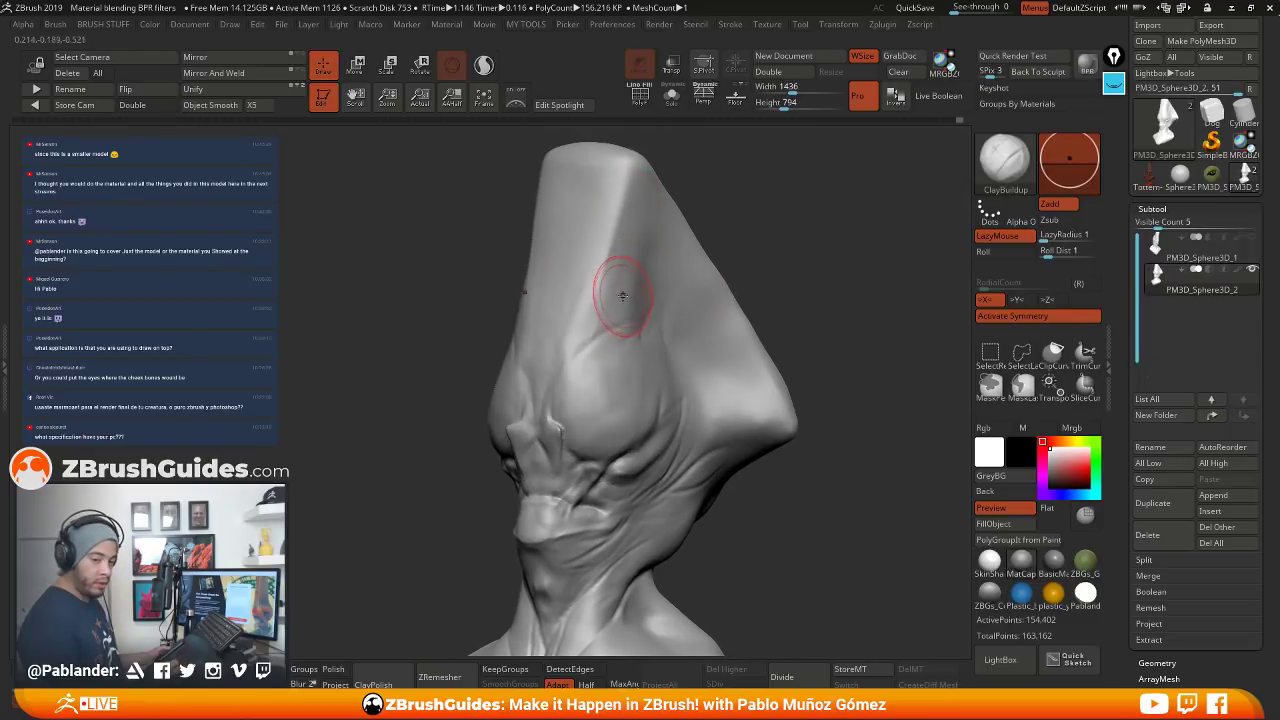
{"action": "right_click_drag", "start_coordinate": [657, 337], "coordinate": [613, 319]}
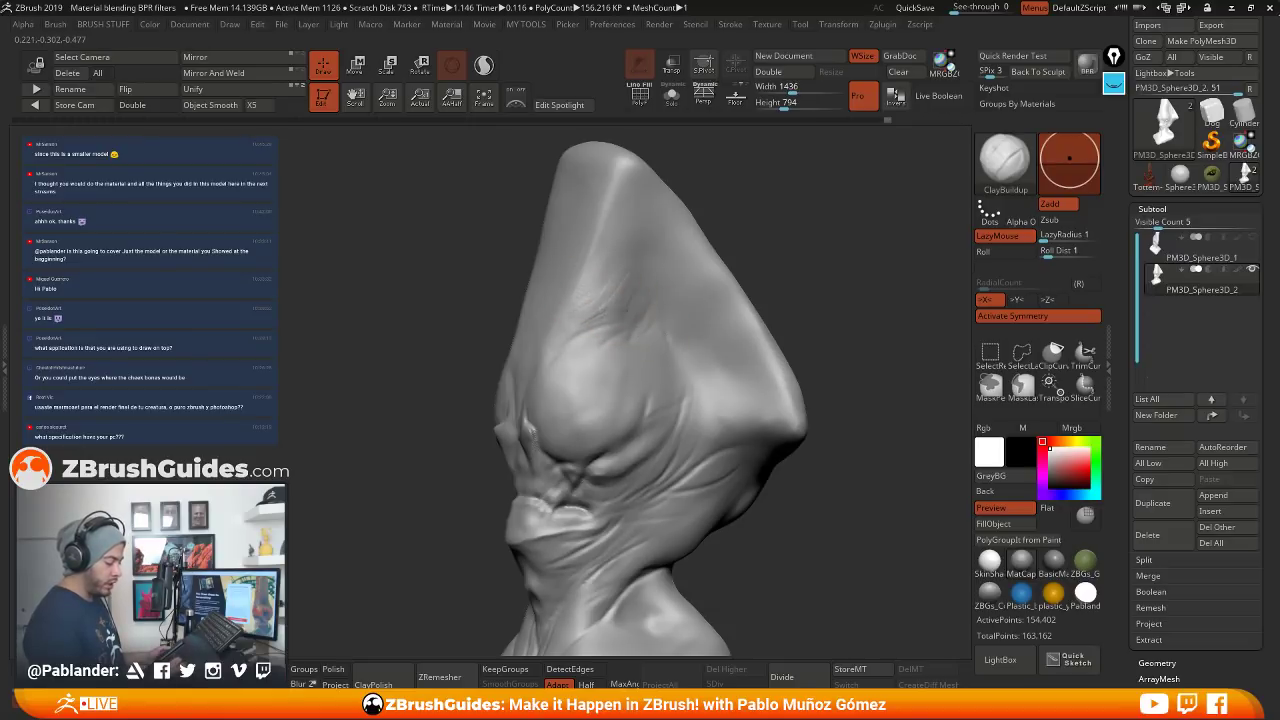
{"action": "key", "text": "shift"}
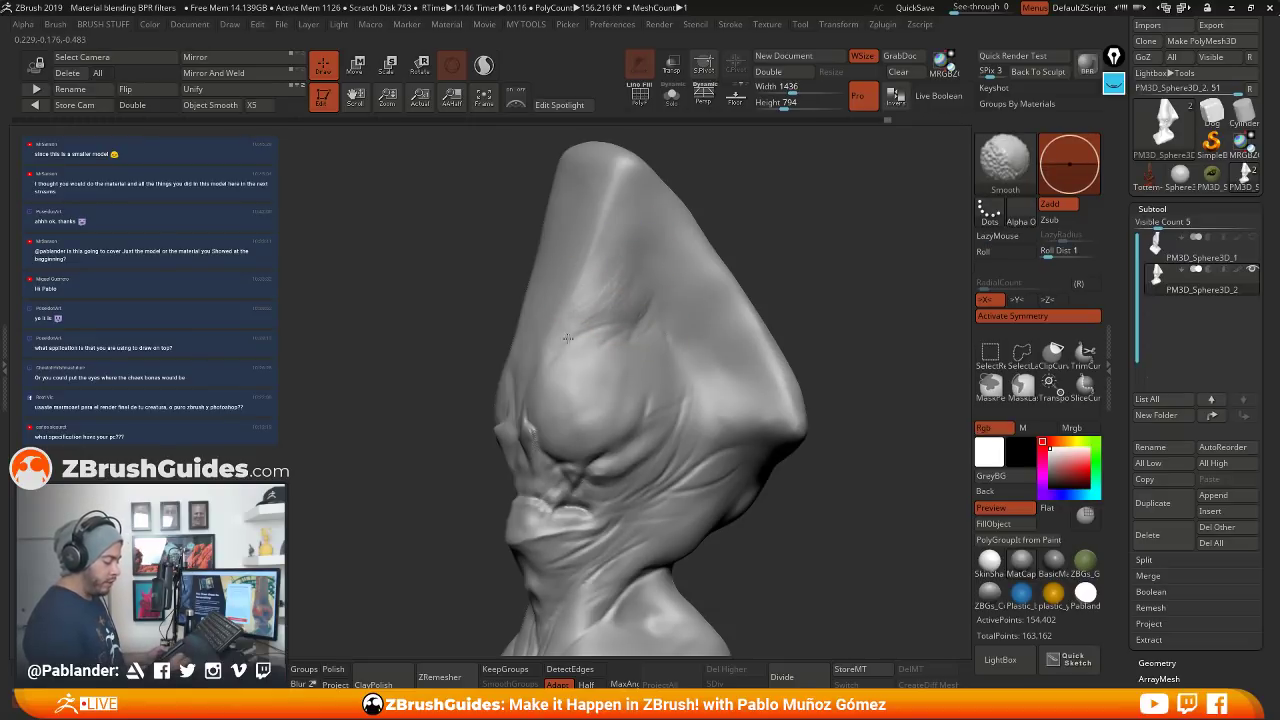
{"action": "left_click_drag", "start_coordinate": [568, 338], "coordinate": [592, 306], "text": "shift"}
Add clay along the jaw from the chin to the mouth corner to strengthen the chin's form
{"action": "right_click_drag", "start_coordinate": [594, 294], "coordinate": [620, 171], "text": "alt"}
{"action": "right_click_drag", "start_coordinate": [620, 190], "coordinate": [751, 300]}
{"action": "mouse_move", "coordinate": [757, 365]}
{"action": "right_mouse_down"}
{"action": "mouse_move", "coordinate": [781, 407]}
{"action": "mouse_move", "coordinate": [791, 374]}
{"action": "mouse_move", "coordinate": [650, 352]}
{"action": "mouse_move", "coordinate": [755, 364]}
{"action": "right_mouse_up"}
{"action": "right_click", "coordinate": [728, 450]}
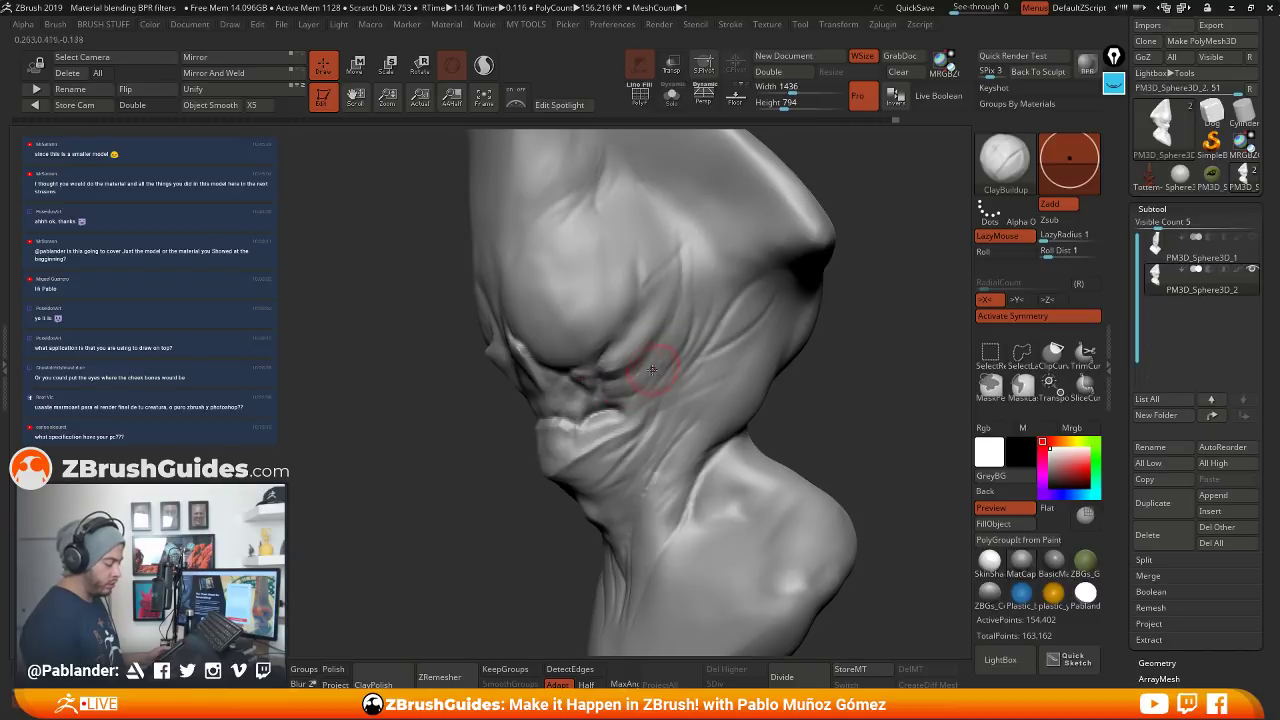
{"action": "right_click_drag", "start_coordinate": [652, 370], "coordinate": [657, 370]}
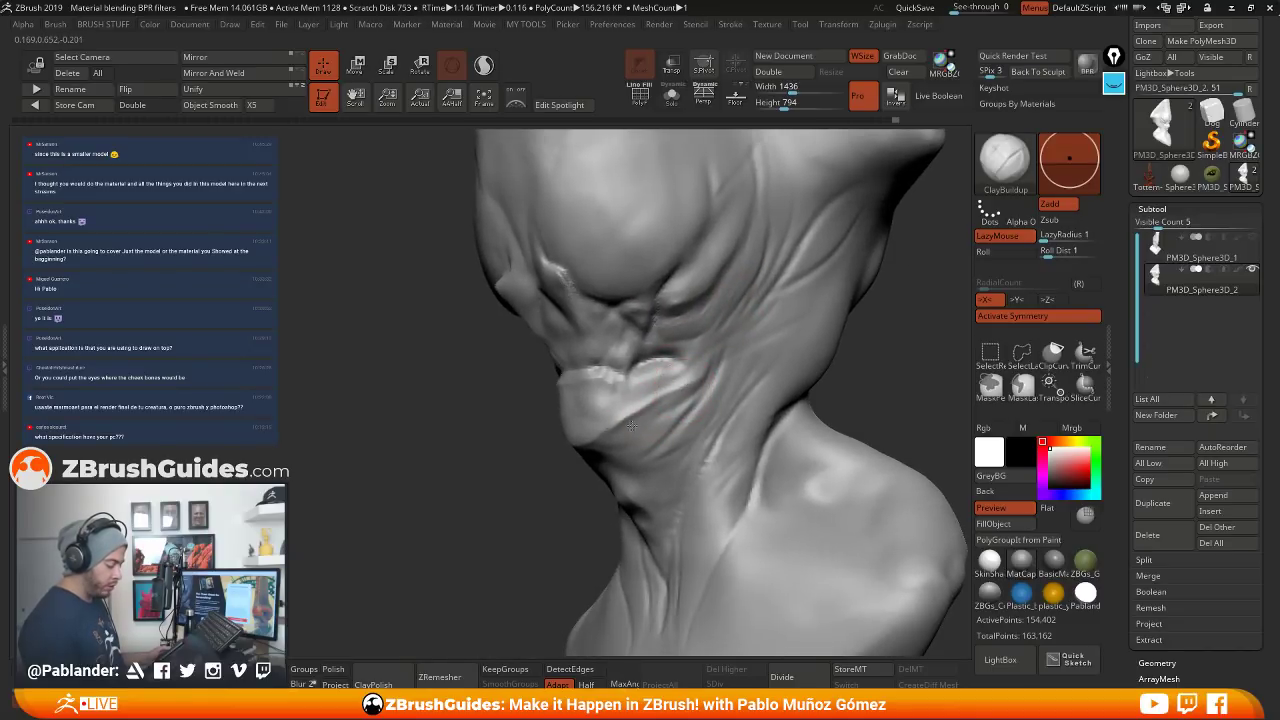
{"action": "left_click_drag", "start_coordinate": [603, 432], "coordinate": [686, 376]}
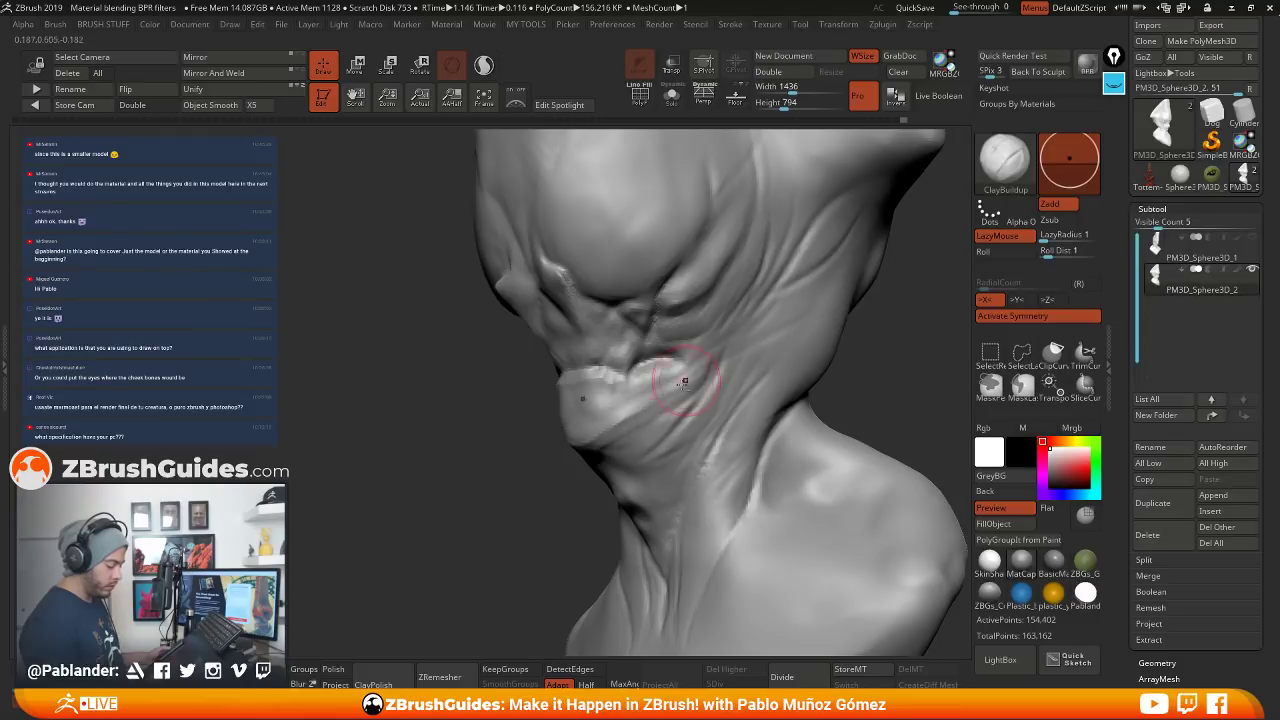
{"action": "right_click_drag", "start_coordinate": [612, 400], "coordinate": [694, 408]}
{"action": "left_click_drag", "start_coordinate": [620, 406], "coordinate": [636, 427]}
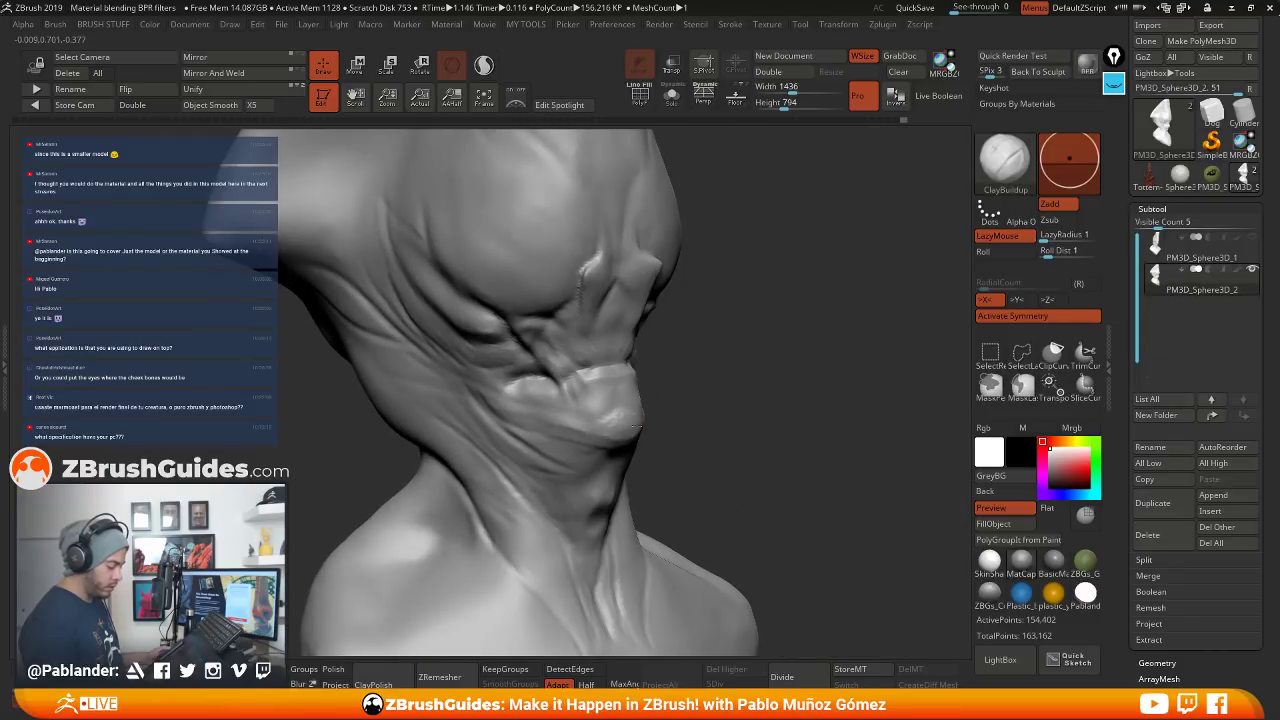
Build up a raised clay fold along the side of the head beneath the flared corner
{"action": "right_click_drag", "start_coordinate": [774, 367], "coordinate": [673, 412]}
{"action": "right_click_drag", "start_coordinate": [764, 334], "coordinate": [712, 360]}
{"action": "left_click_drag", "start_coordinate": [712, 354], "coordinate": [806, 299]}
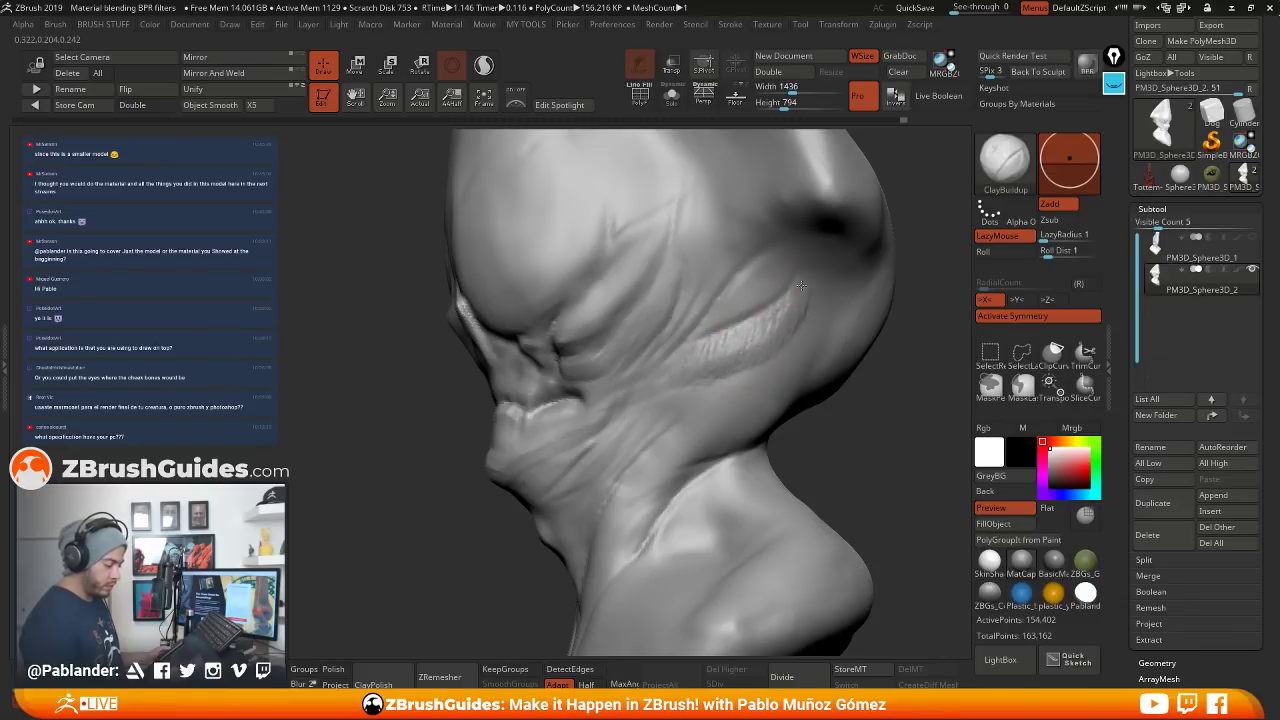
{"action": "right_click_drag", "start_coordinate": [820, 378], "coordinate": [722, 374], "text": "alt"}
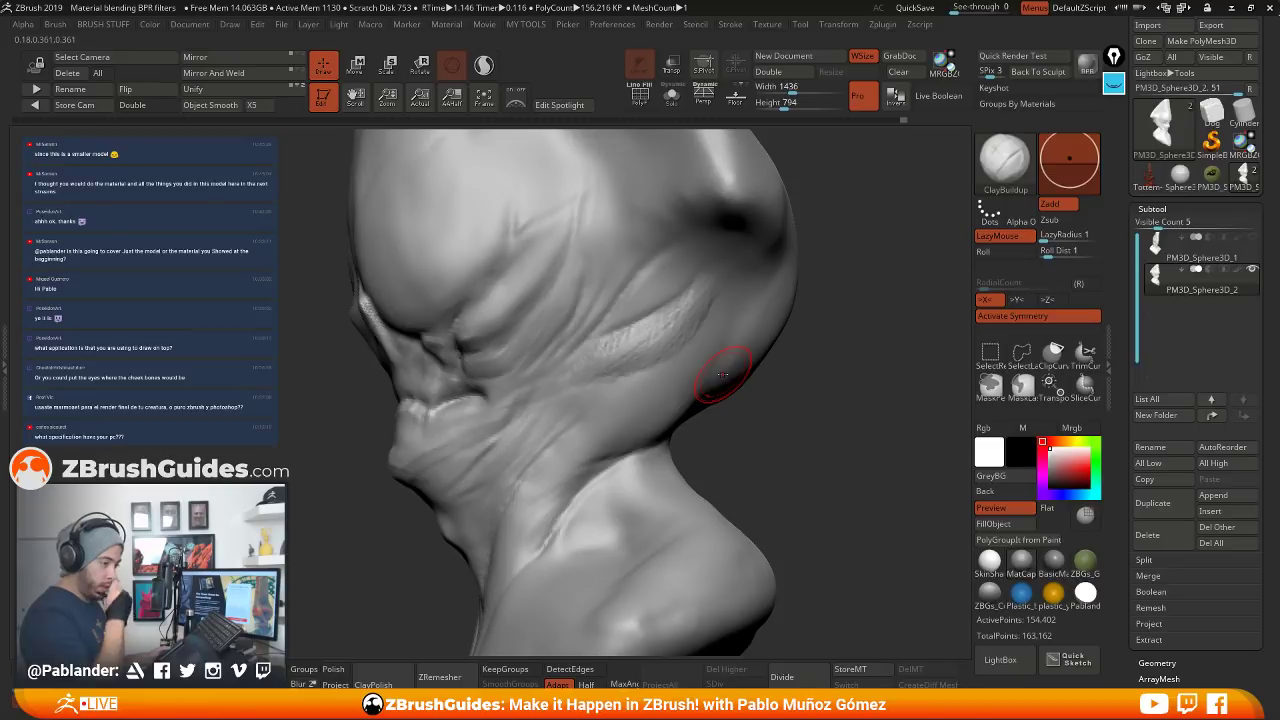
{"action": "mouse_move", "coordinate": [801, 398]}
{"action": "right_mouse_down"}
{"action": "mouse_move", "coordinate": [781, 368]}
{"action": "mouse_move", "coordinate": [694, 371]}
{"action": "right_mouse_up"}
{"action": "right_click", "coordinate": [781, 368]}
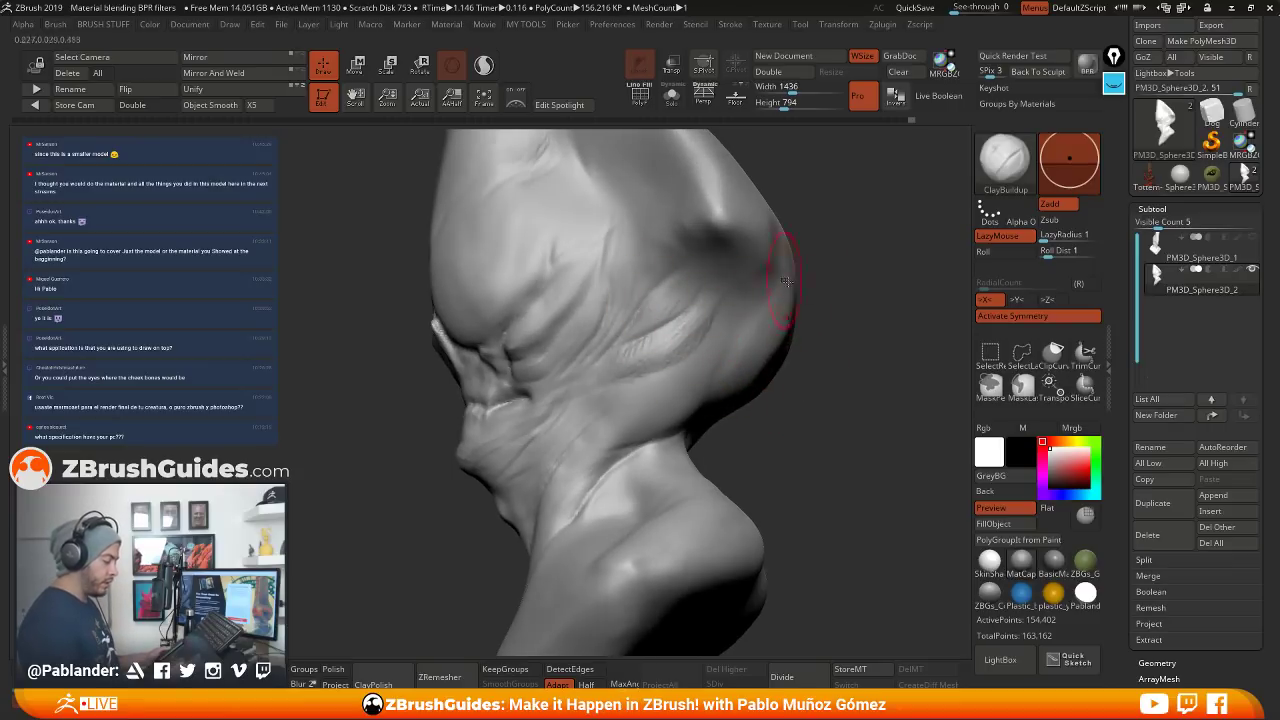
Add clay to the folds running up to the flared corner and smooth the strokes on the side of the head
{"action": "right_click_drag", "start_coordinate": [786, 282], "coordinate": [653, 297]}
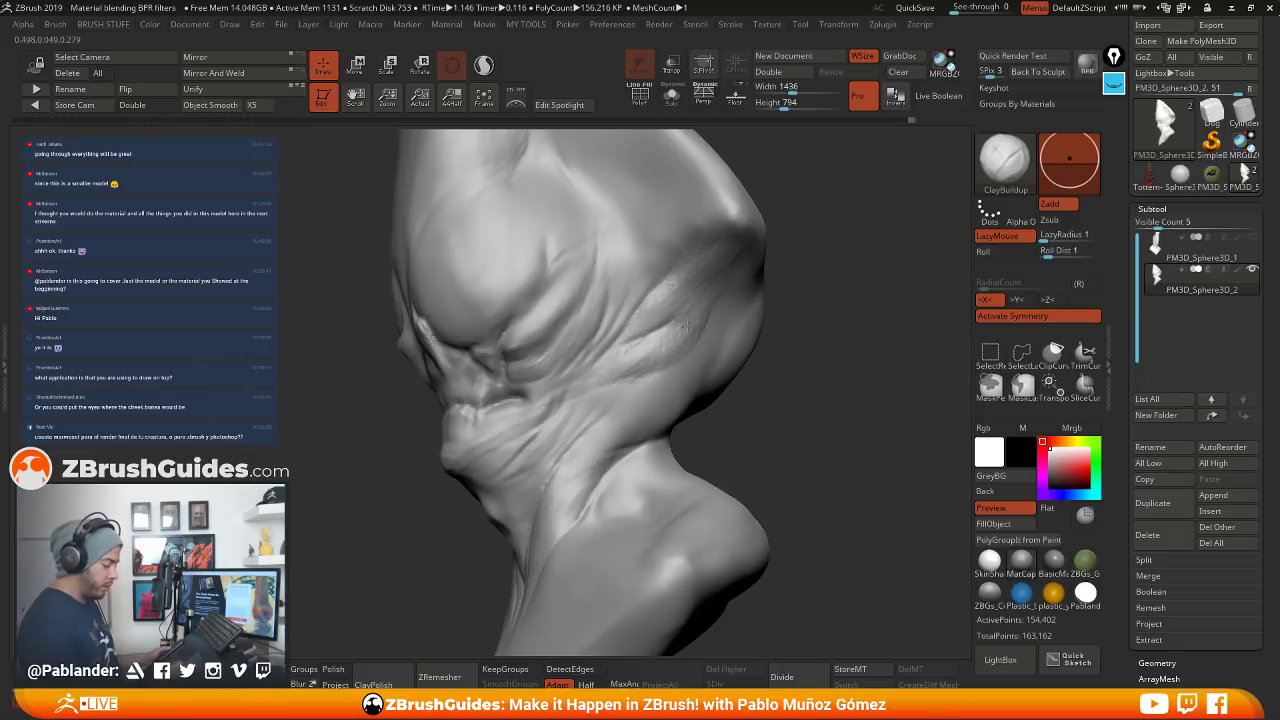
{"action": "mouse_move", "coordinate": [687, 324]}
{"action": "right_mouse_down"}
{"action": "mouse_move", "coordinate": [780, 357]}
{"action": "mouse_move", "coordinate": [683, 351]}
{"action": "right_mouse_up"}
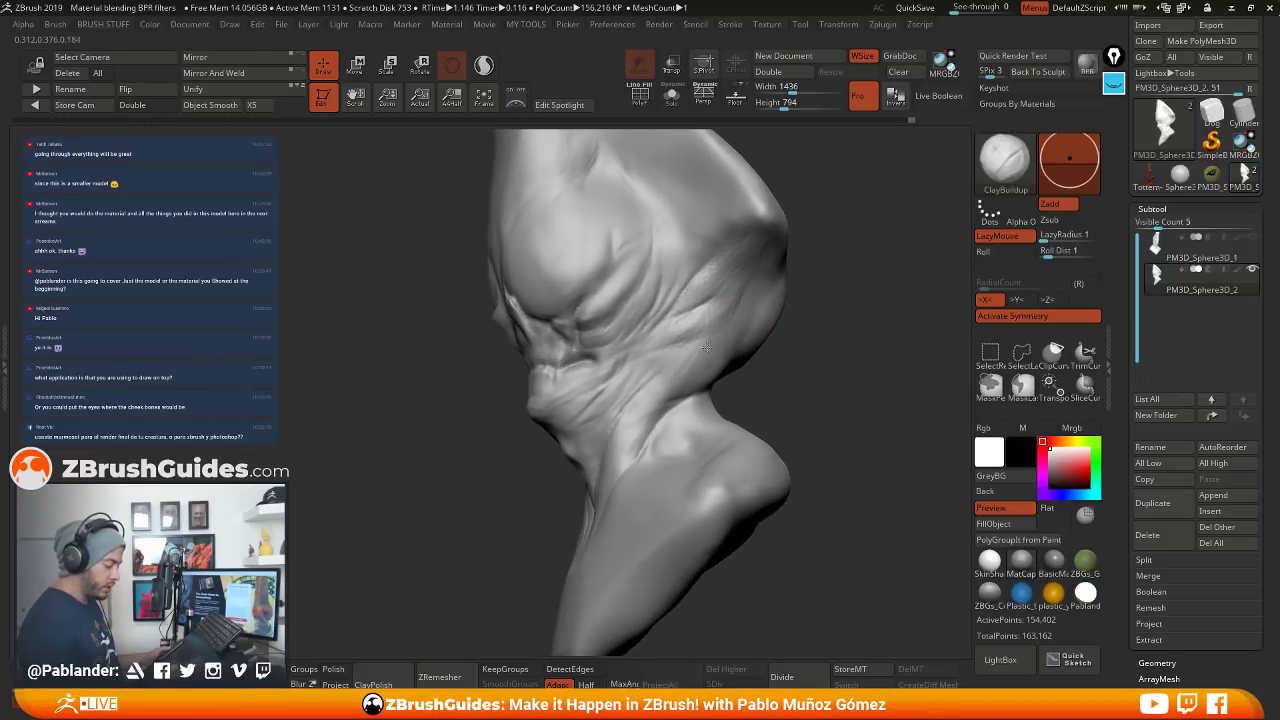
{"action": "key", "text": "shift"}
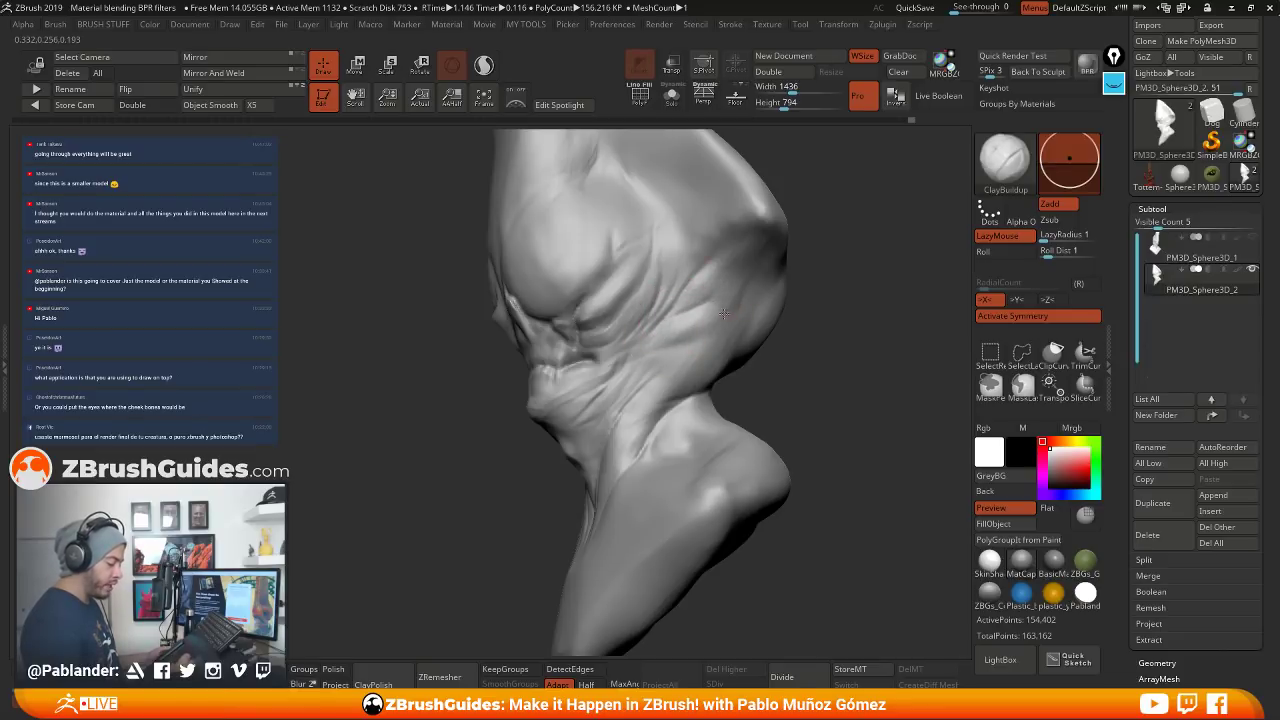
Add clay to the skin folds beneath the flared corner and along the back edge where the head meets the neck
{"action": "left_click_drag", "start_coordinate": [715, 284], "coordinate": [722, 289]}
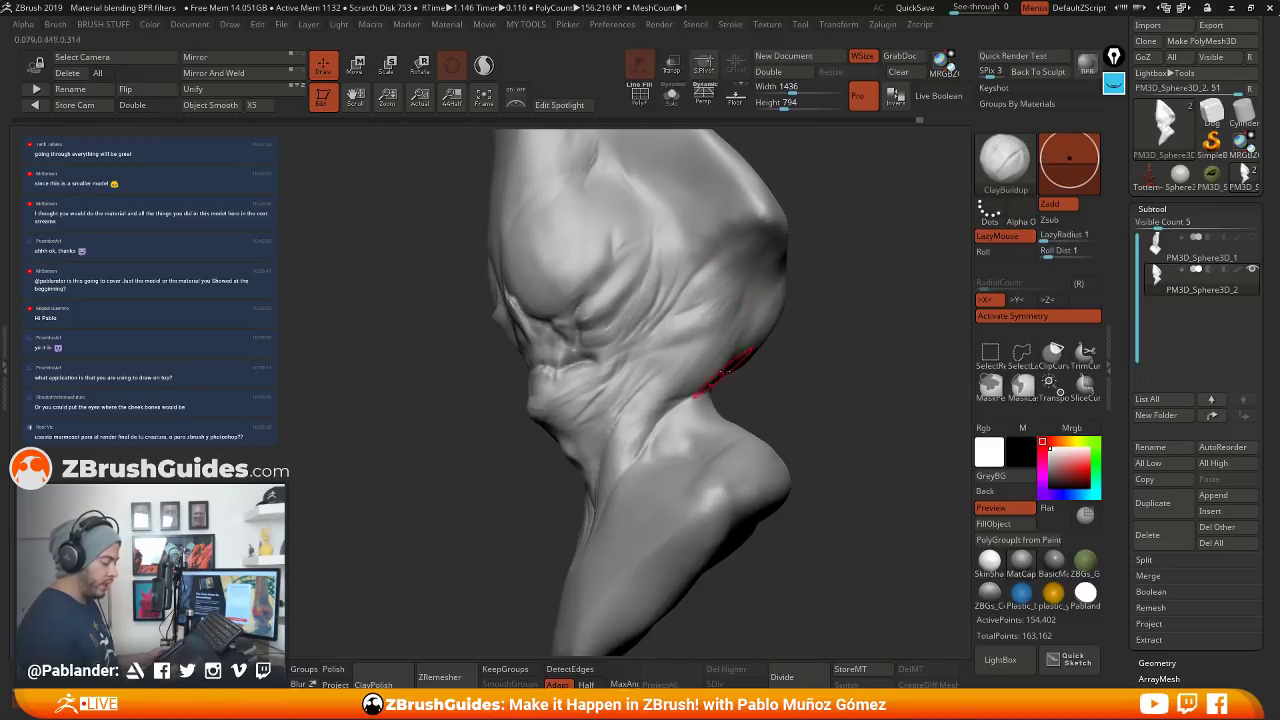
{"action": "mouse_move", "coordinate": [775, 365]}
{"action": "left_mouse_down"}
{"action": "mouse_move", "coordinate": [804, 362]}
{"action": "mouse_move", "coordinate": [772, 352]}
{"action": "left_mouse_up"}
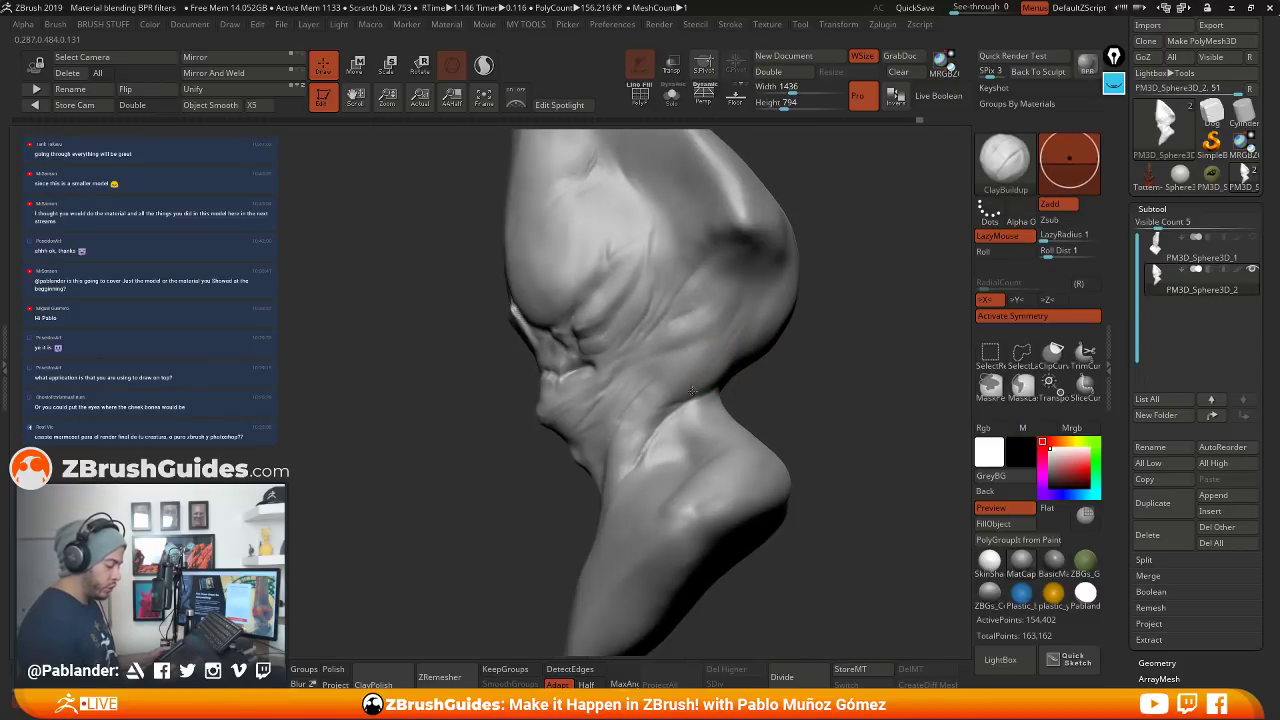
{"action": "mouse_move", "coordinate": [715, 335]}
{"action": "right_mouse_down"}
{"action": "mouse_move", "coordinate": [653, 410]}
{"action": "mouse_move", "coordinate": [692, 391]}
{"action": "right_mouse_up"}
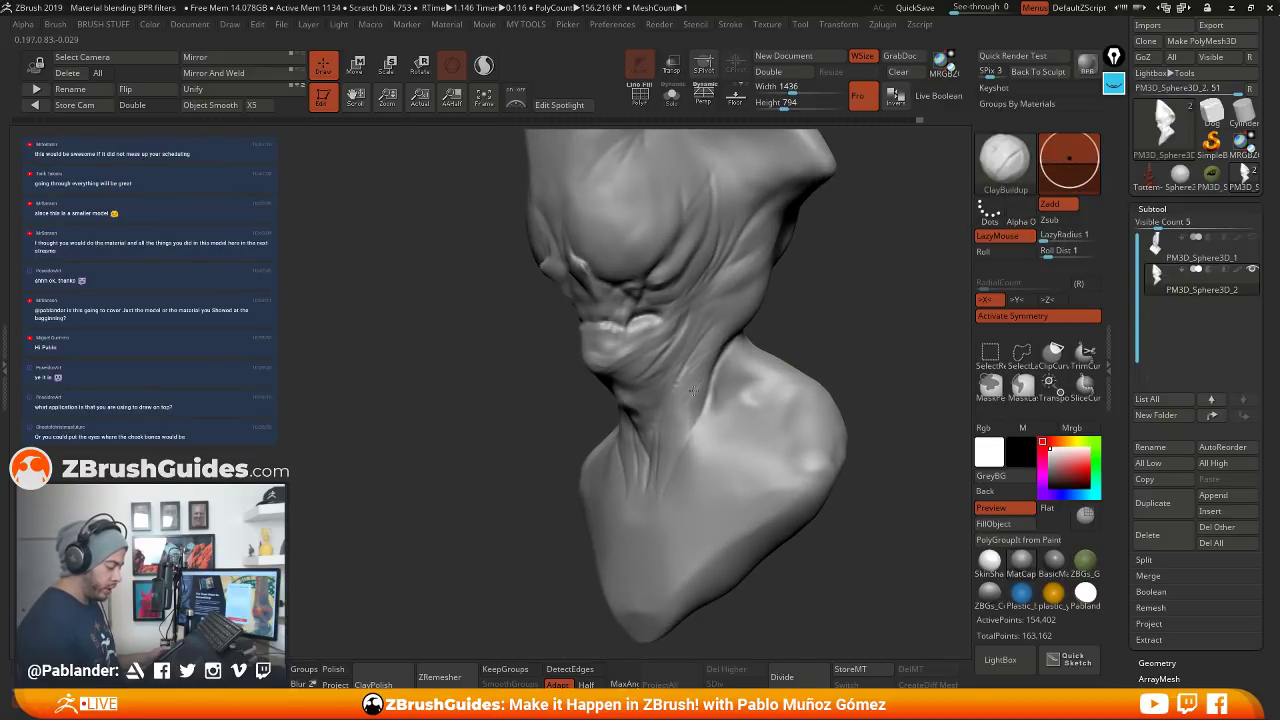
Build up clay strokes from the base of the neck across the collar area onto the shoulders
{"action": "mouse_move", "coordinate": [766, 371]}
{"action": "right_mouse_down"}
{"action": "mouse_move", "coordinate": [749, 371]}
{"action": "mouse_move", "coordinate": [729, 343]}
{"action": "right_mouse_up"}
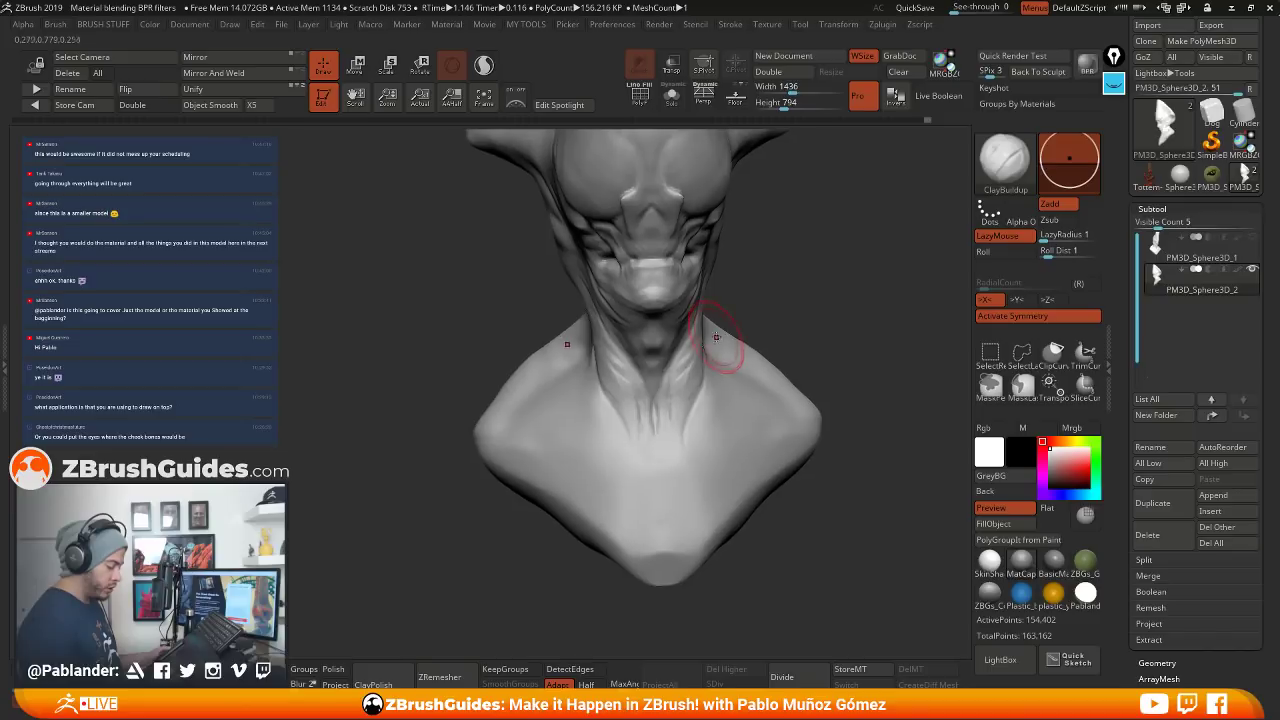
{"action": "mouse_move", "coordinate": [751, 357]}
{"action": "left_mouse_down"}
{"action": "mouse_move", "coordinate": [712, 412]}
{"action": "mouse_move", "coordinate": [700, 403]}
{"action": "left_mouse_up"}
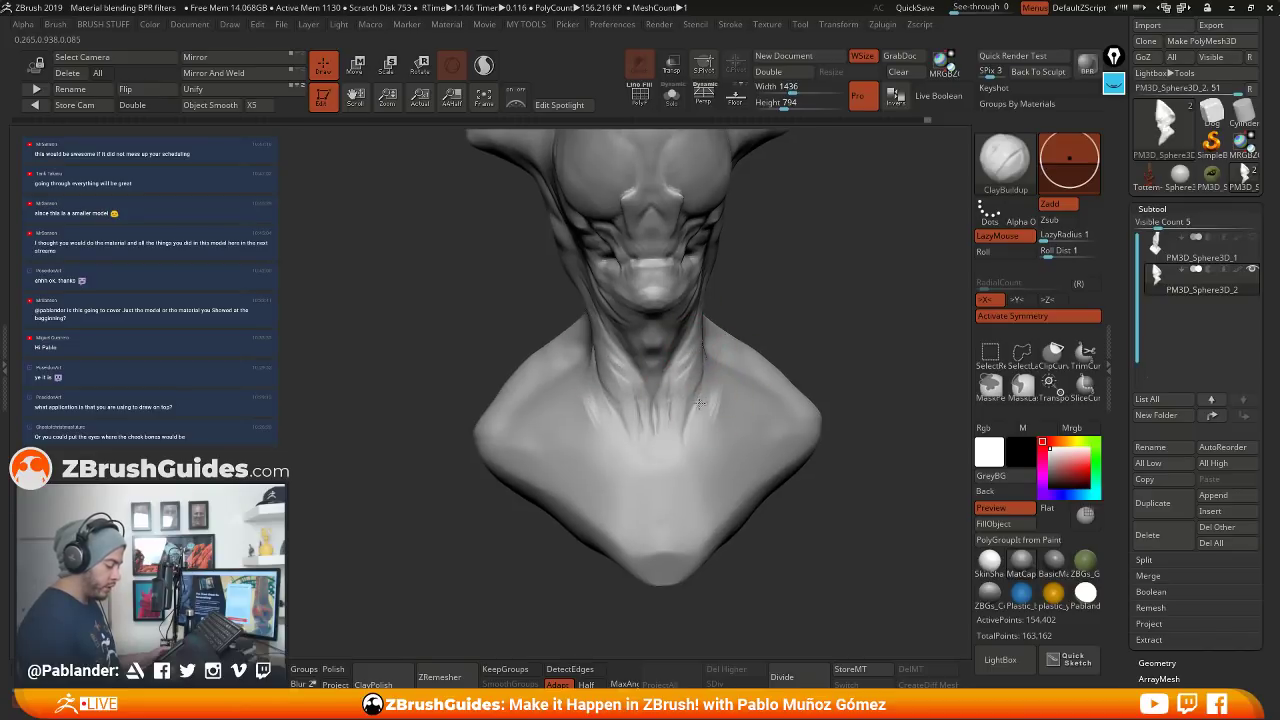
{"action": "right_click_drag", "start_coordinate": [705, 345], "coordinate": [707, 344]}
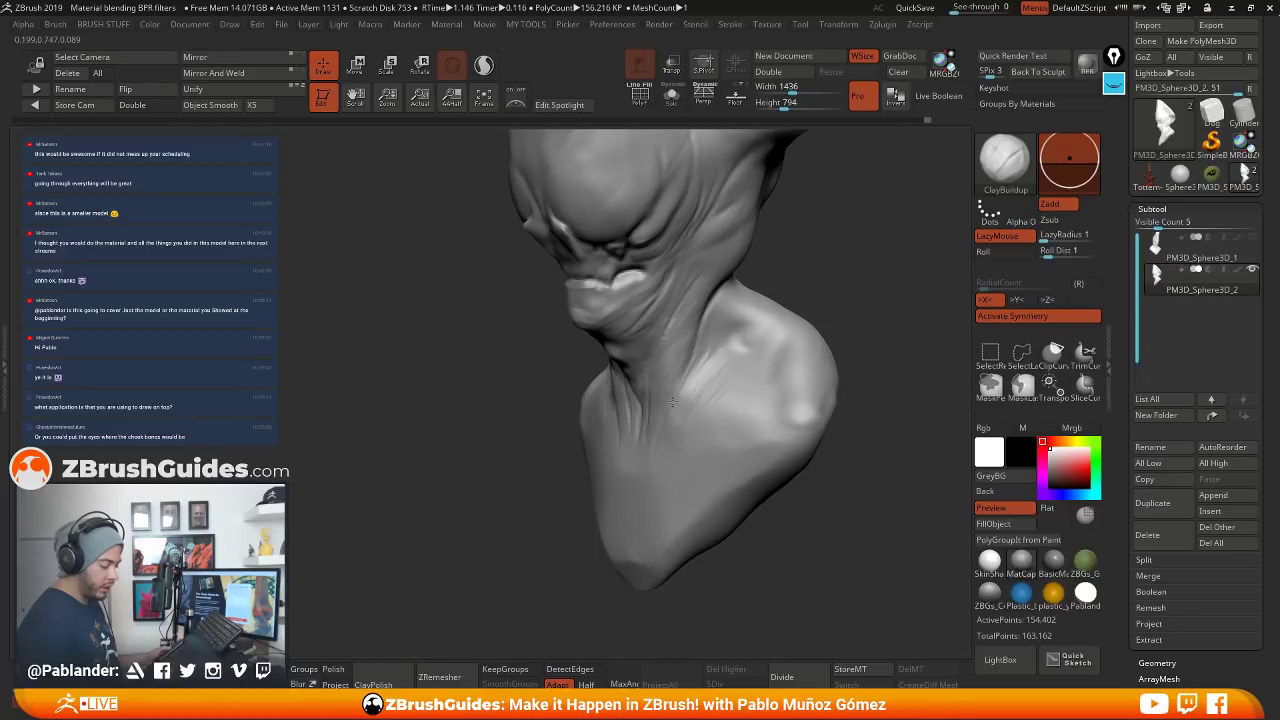
{"action": "mouse_move", "coordinate": [623, 380]}
{"action": "right_mouse_down"}
{"action": "mouse_move", "coordinate": [714, 391]}
{"action": "mouse_move", "coordinate": [811, 296]}
{"action": "right_mouse_up"}
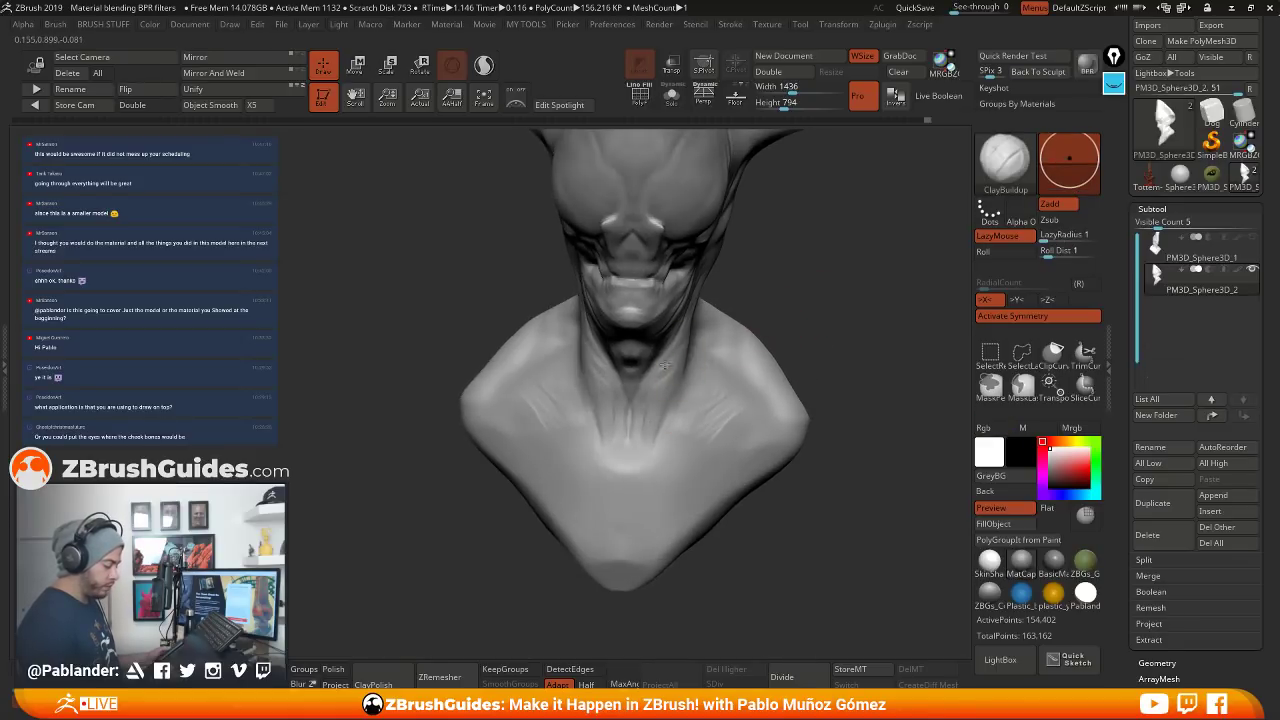
Smooth the collar strokes and add more clay over the front of the shoulder
{"action": "key", "text": "shift"}
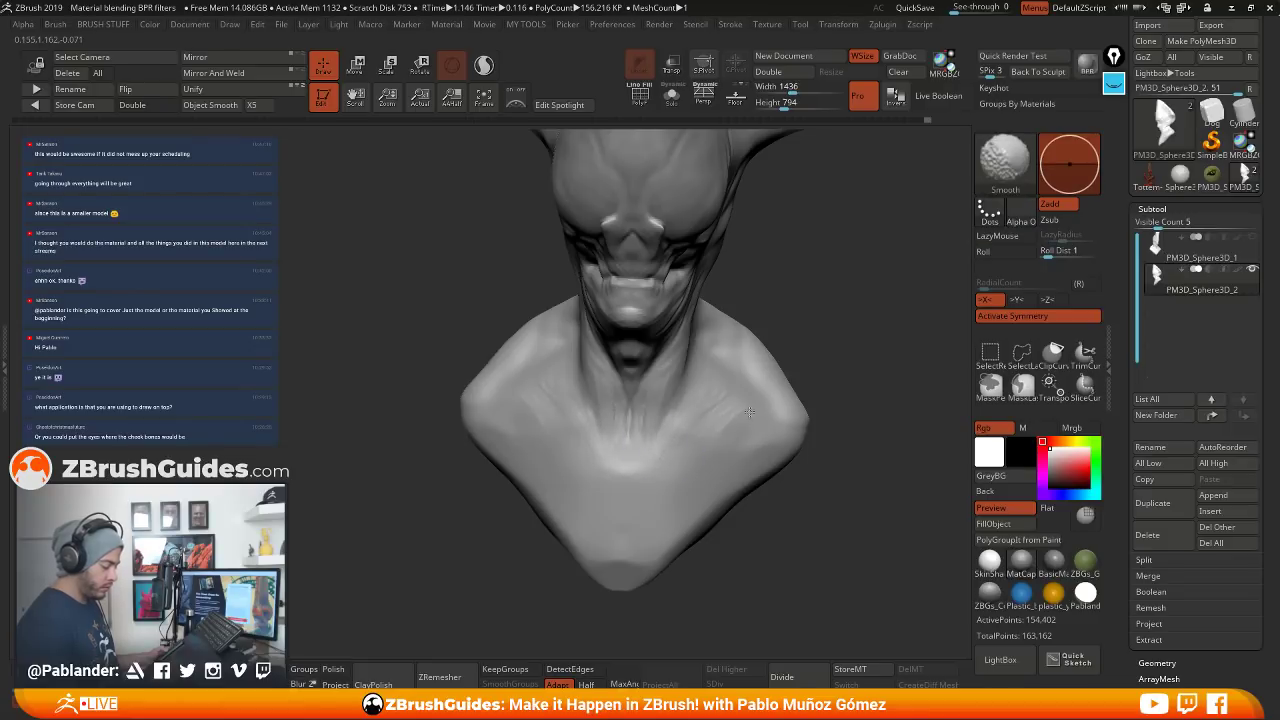
{"action": "mouse_move", "coordinate": [750, 412]}
{"action": "left_mouse_down", "text": "shift"}
{"action": "mouse_move", "coordinate": [708, 372]}
{"action": "mouse_move", "coordinate": [704, 398]}
{"action": "mouse_move", "coordinate": [726, 428]}
{"action": "left_mouse_up", "text": "shift"}
{"action": "mouse_move", "coordinate": [746, 350]}
{"action": "right_mouse_down"}
{"action": "mouse_move", "coordinate": [798, 349]}
{"action": "mouse_move", "coordinate": [743, 371]}
{"action": "right_mouse_up"}
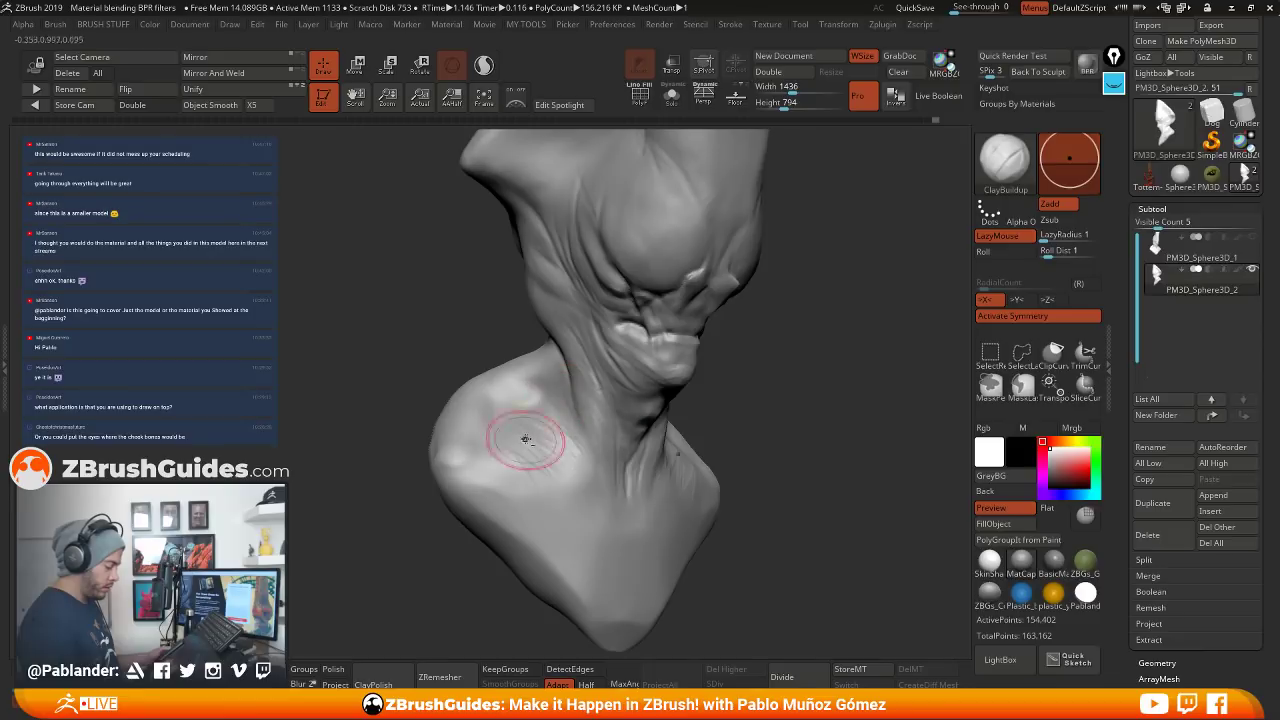
{"action": "left_click_drag", "start_coordinate": [526, 439], "coordinate": [514, 422]}
{"action": "right_click_drag", "start_coordinate": [559, 420], "coordinate": [620, 306]}
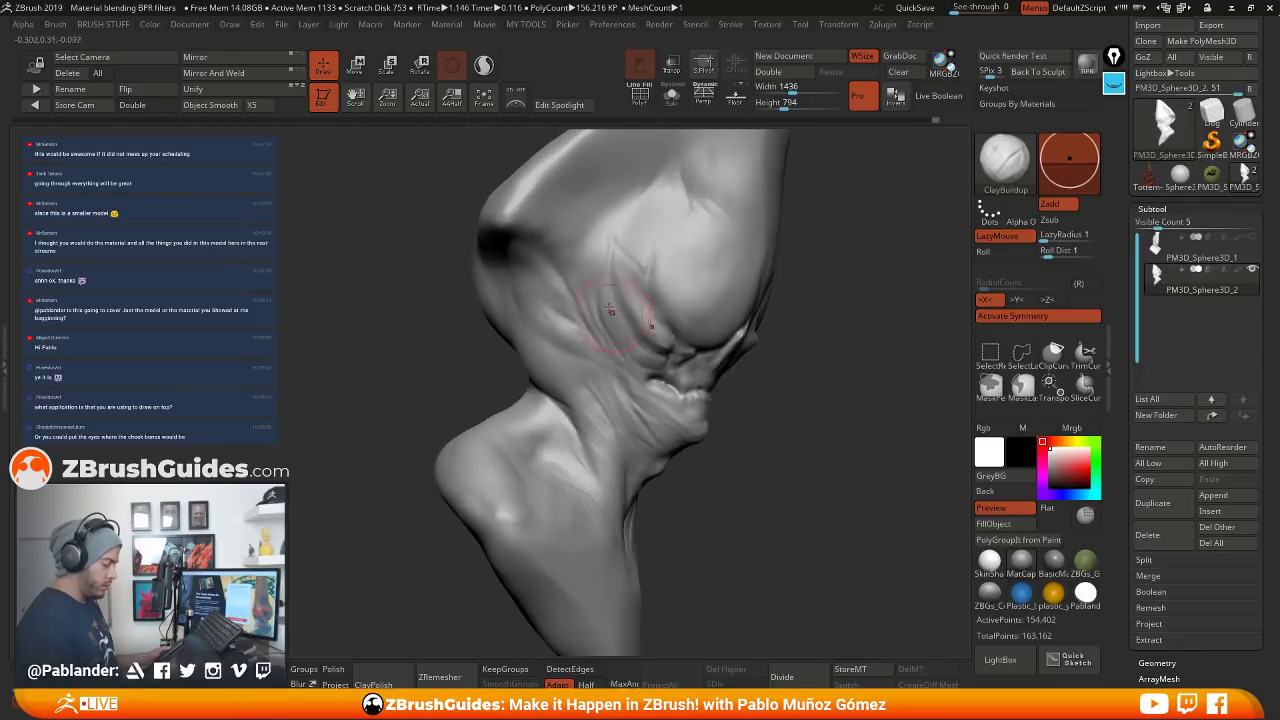
Build up clay around the flared corner of the head and smooth its surface
{"action": "right_click_drag", "start_coordinate": [535, 190], "coordinate": [690, 285]}
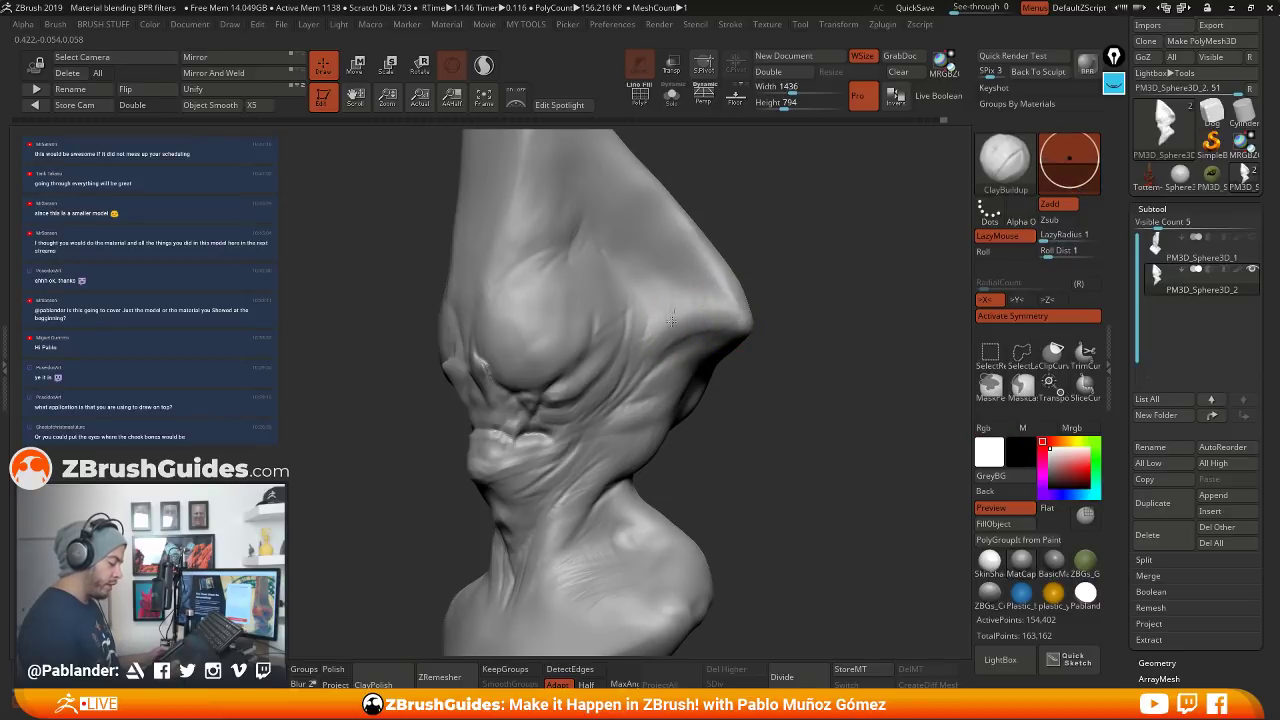
{"action": "mouse_move", "coordinate": [745, 318]}
{"action": "right_mouse_down"}
{"action": "mouse_move", "coordinate": [722, 342]}
{"action": "mouse_move", "coordinate": [750, 305]}
{"action": "mouse_move", "coordinate": [706, 286]}
{"action": "right_mouse_up"}
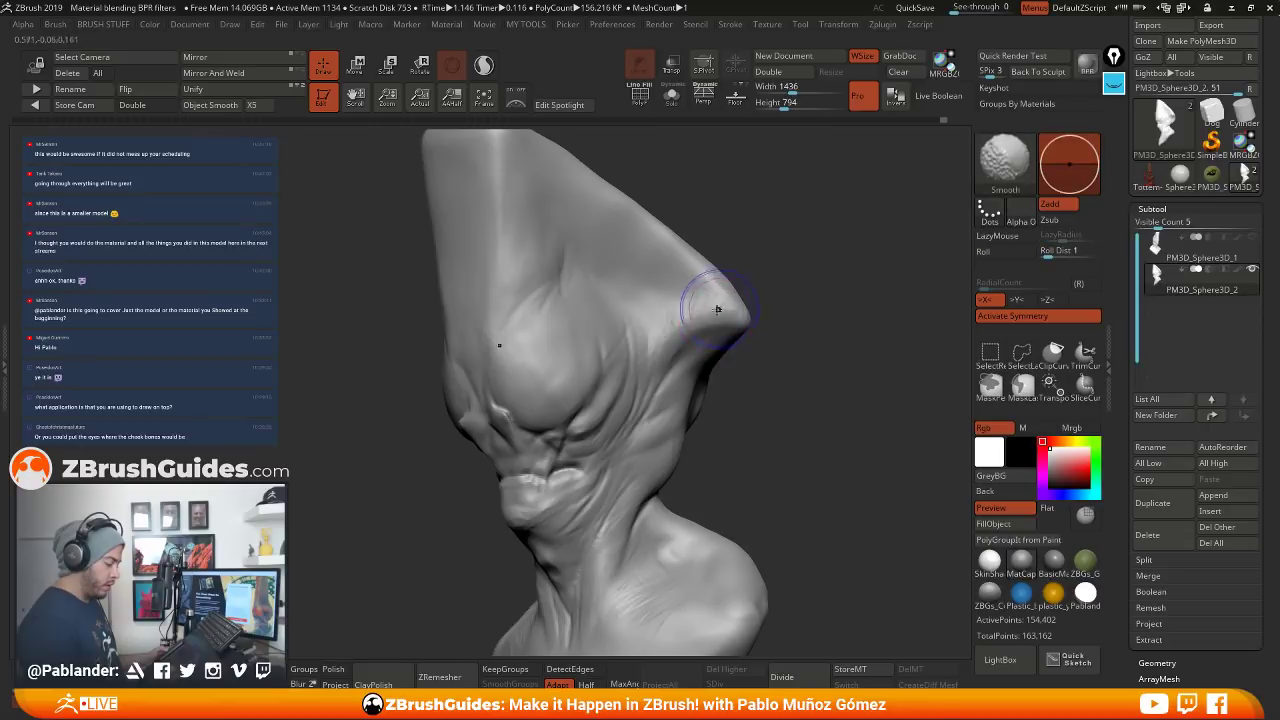
{"action": "right_click_drag", "start_coordinate": [797, 317], "coordinate": [721, 310]}
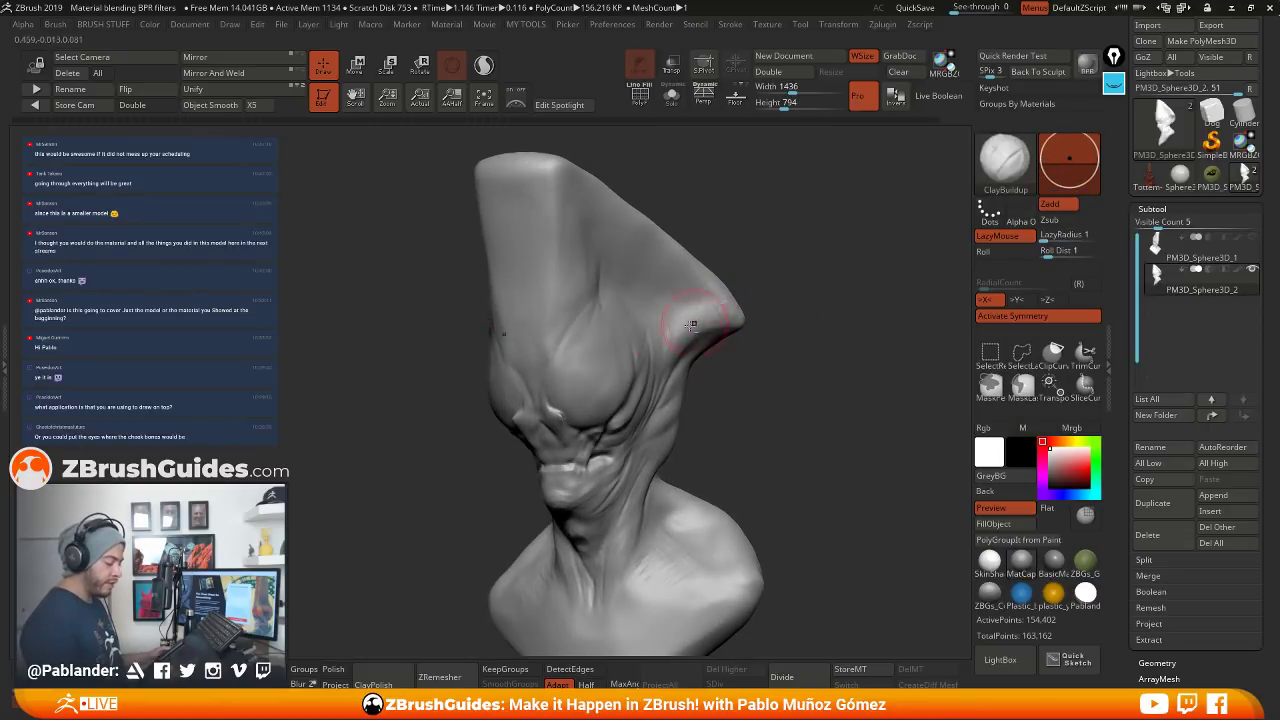
{"action": "right_click_drag", "start_coordinate": [723, 305], "coordinate": [606, 286]}
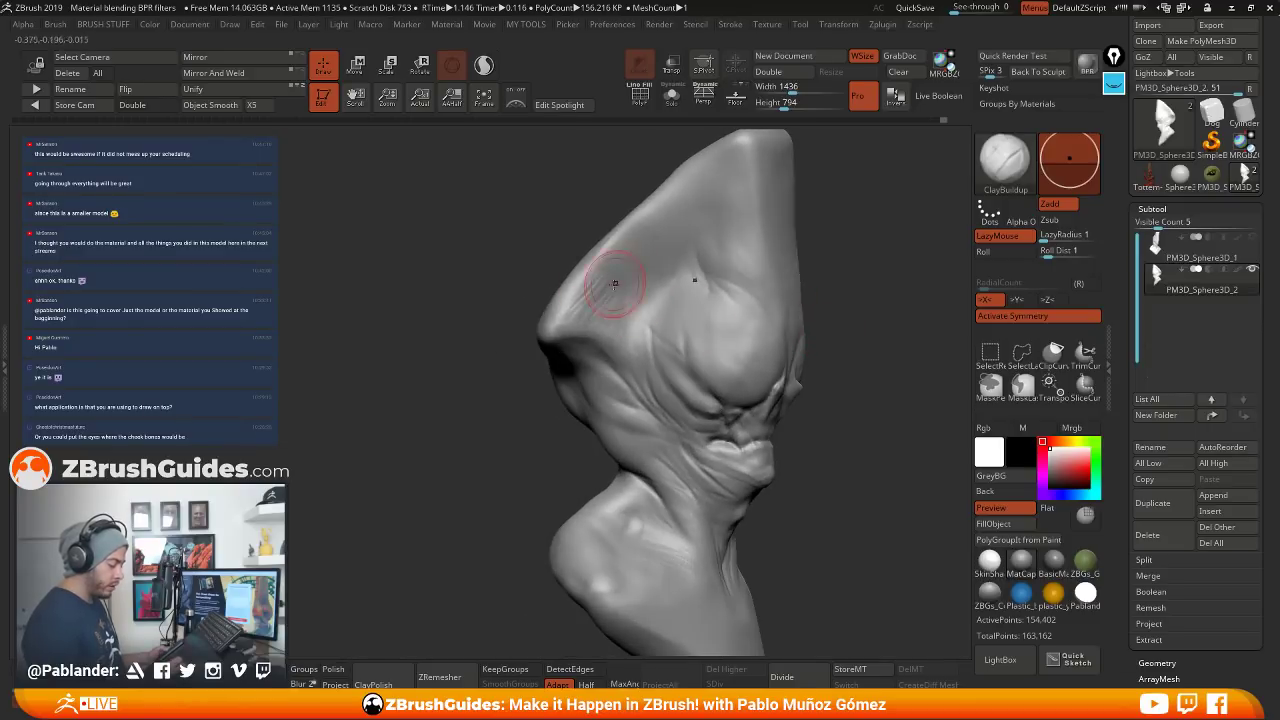
{"action": "key", "text": "shift"}
Add clay strokes on the side of the tall forehead above the eye bulge and smooth them
{"action": "right_click_drag", "start_coordinate": [863, 291], "coordinate": [686, 300], "text": "alt"}
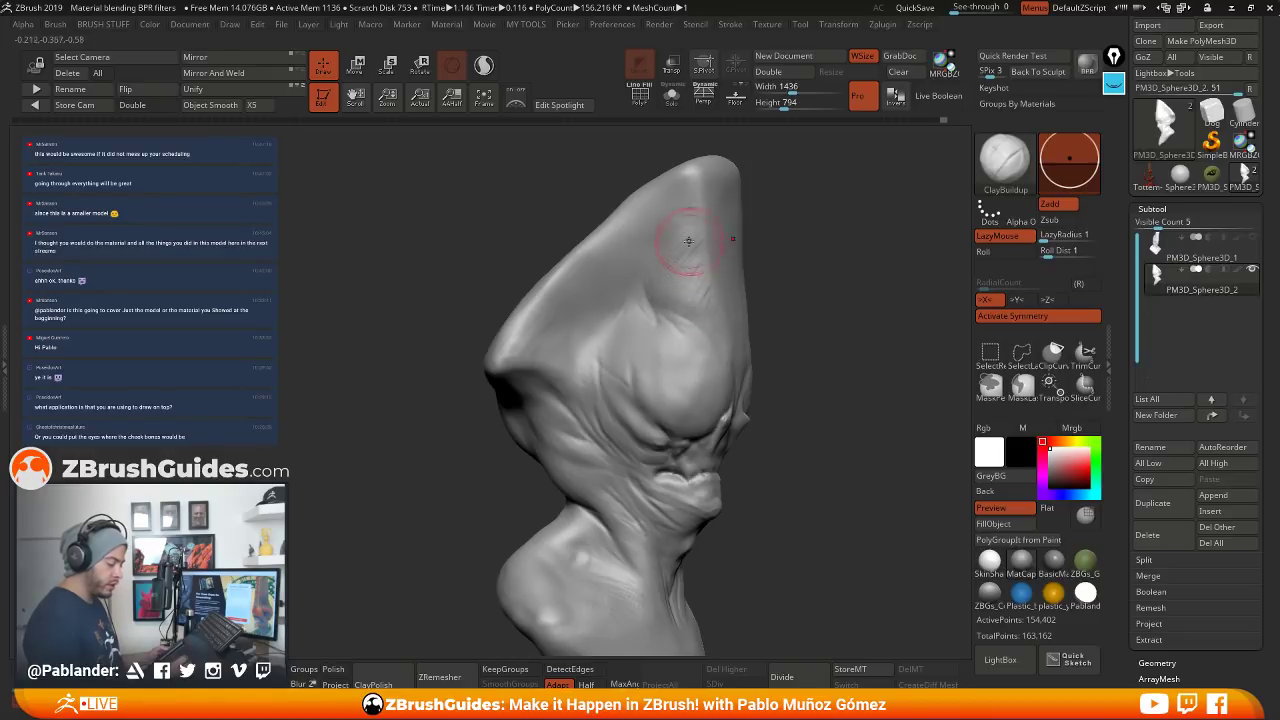
{"action": "key", "text": "shift"}
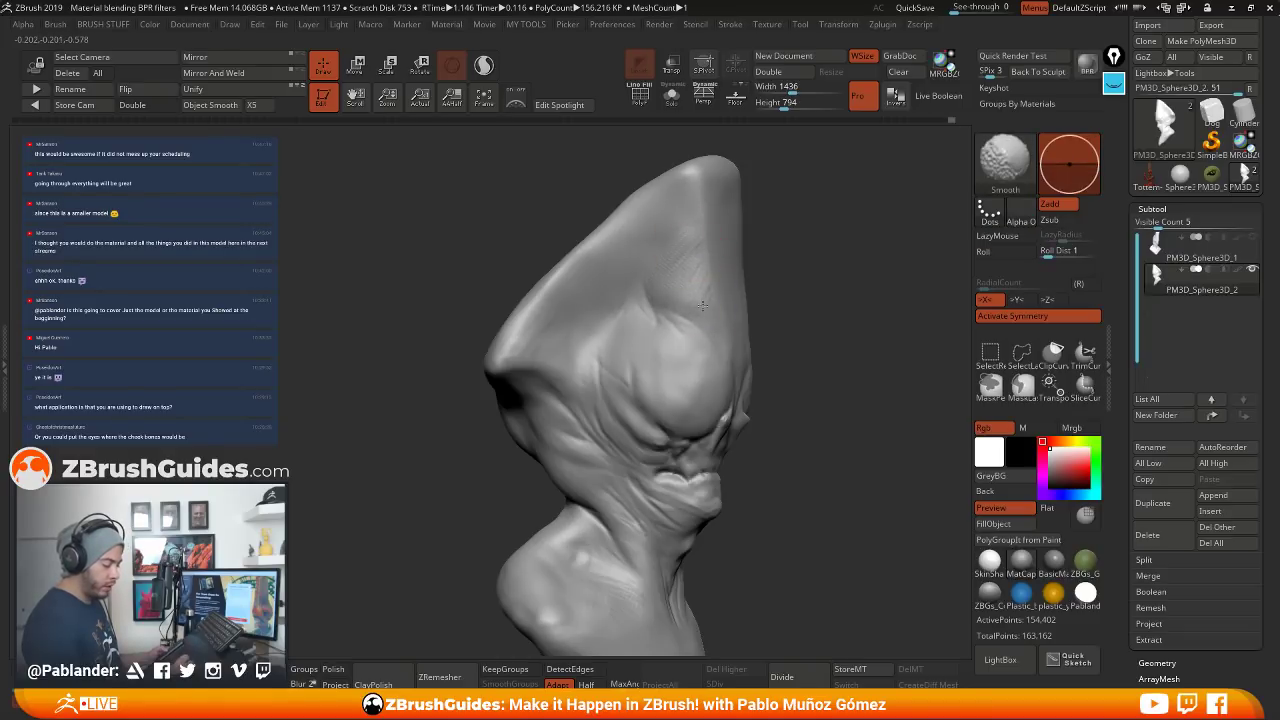
{"action": "mouse_move", "coordinate": [808, 317]}
{"action": "left_mouse_down"}
{"action": "mouse_move", "coordinate": [651, 289]}
{"action": "mouse_move", "coordinate": [643, 329]}
{"action": "mouse_move", "coordinate": [624, 341]}
{"action": "mouse_move", "coordinate": [670, 302]}
{"action": "mouse_move", "coordinate": [651, 371]}
{"action": "left_mouse_up"}
Build up the upper part of the eye bulge with crossing clay strokes
{"action": "mouse_move", "coordinate": [651, 385]}
{"action": "right_mouse_down"}
{"action": "mouse_move", "coordinate": [766, 363]}
{"action": "mouse_move", "coordinate": [833, 411]}
{"action": "mouse_move", "coordinate": [731, 388]}
{"action": "right_mouse_up"}
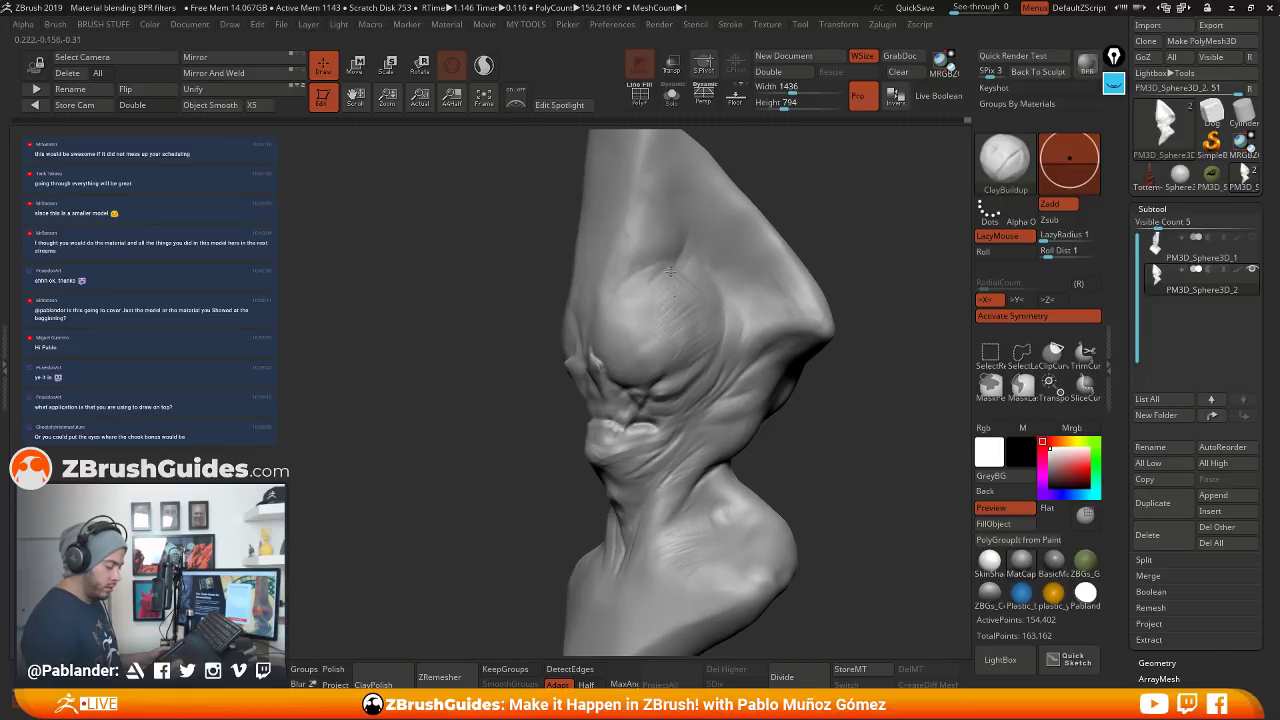
{"action": "right_click_drag", "start_coordinate": [670, 270], "coordinate": [627, 310]}
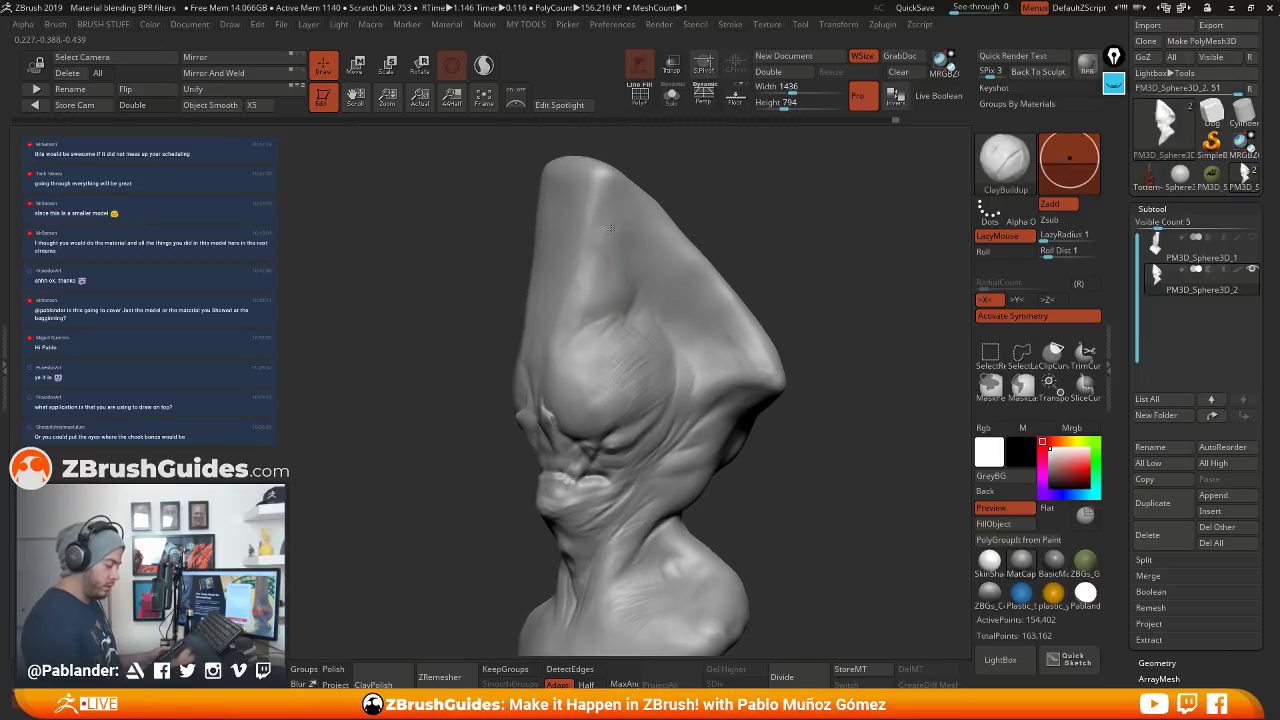
{"action": "right_click_drag", "start_coordinate": [640, 238], "coordinate": [644, 240]}
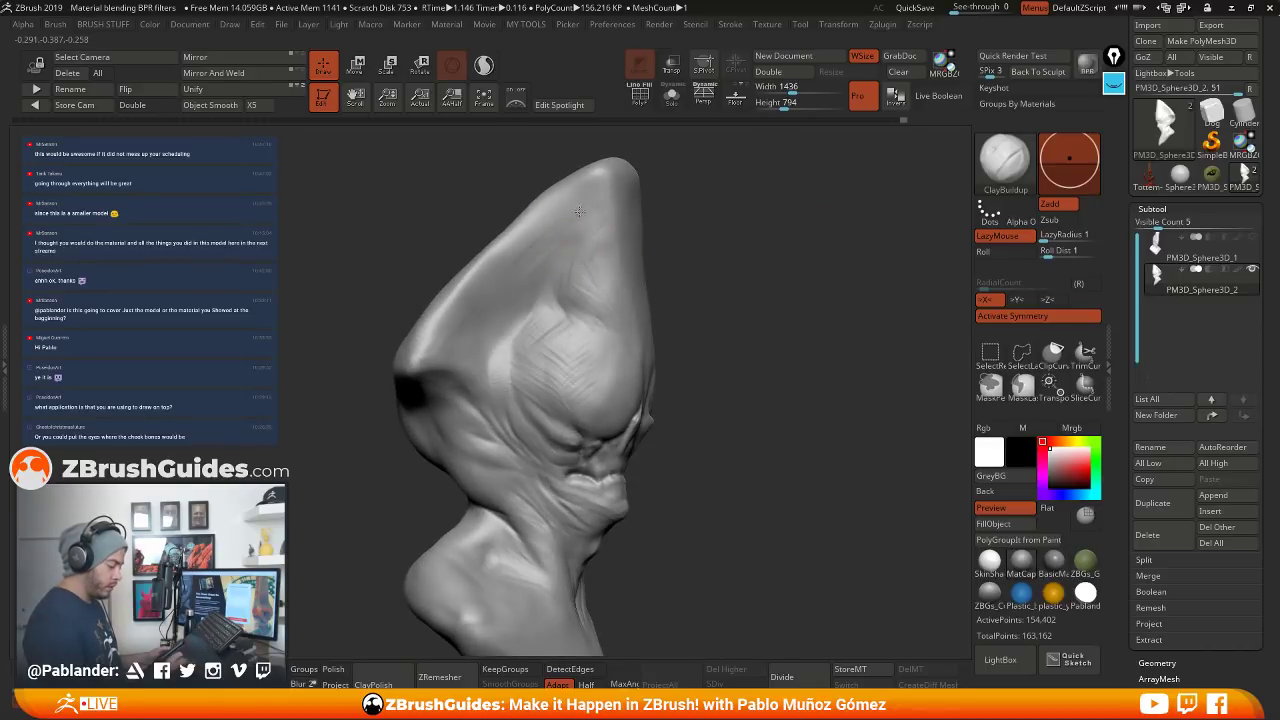
Lay clay strokes over the side of the head between the eye bulge and the flared outer edge, and soften them
{"action": "right_click_drag", "start_coordinate": [514, 271], "coordinate": [663, 257]}
{"action": "left_click_drag", "start_coordinate": [487, 330], "coordinate": [505, 299]}
{"action": "left_click_drag", "start_coordinate": [742, 242], "coordinate": [620, 284]}
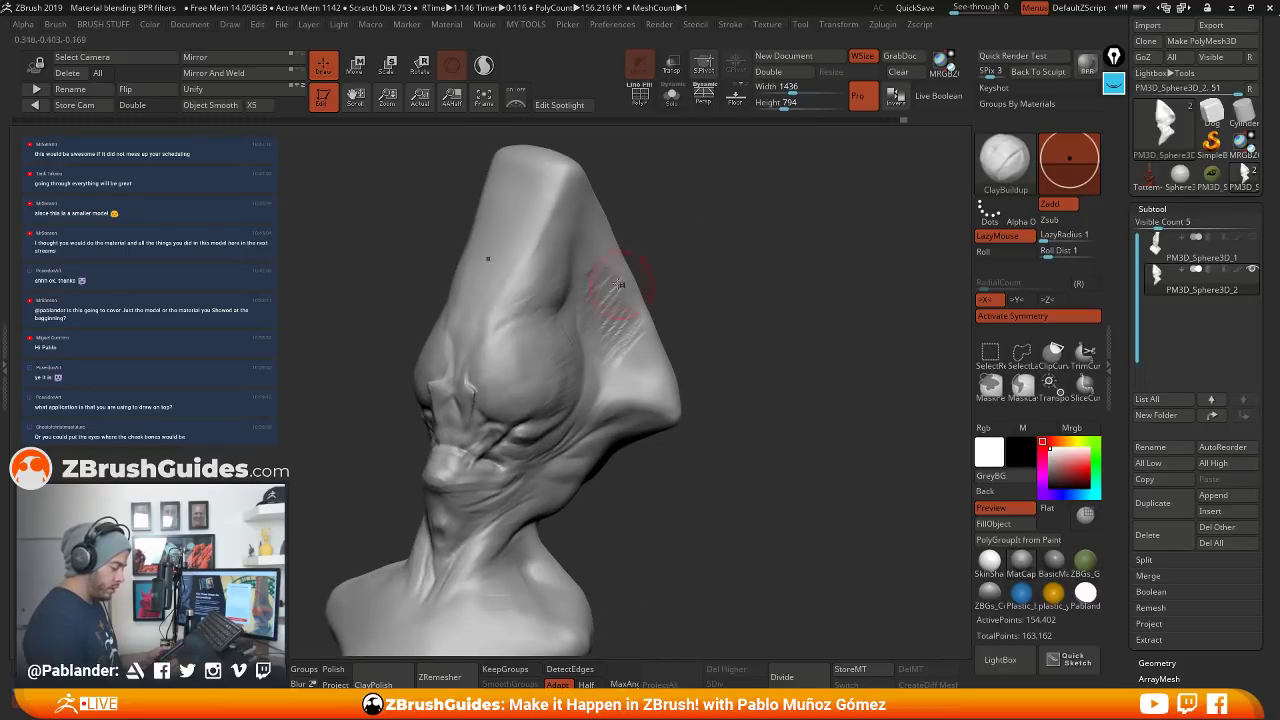
{"action": "mouse_move", "coordinate": [744, 347]}
{"action": "left_mouse_down"}
{"action": "mouse_move", "coordinate": [852, 332]}
{"action": "mouse_move", "coordinate": [725, 312]}
{"action": "left_mouse_up"}
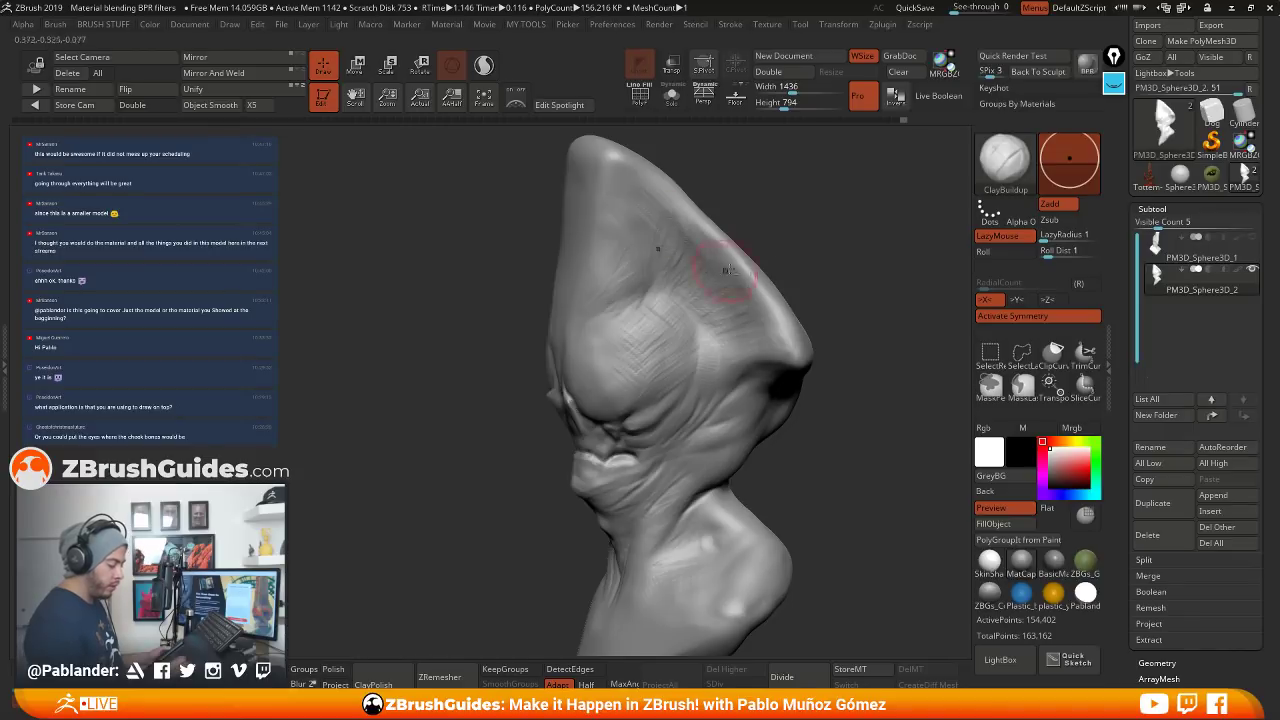
{"action": "left_click_drag", "start_coordinate": [759, 207], "coordinate": [720, 223]}
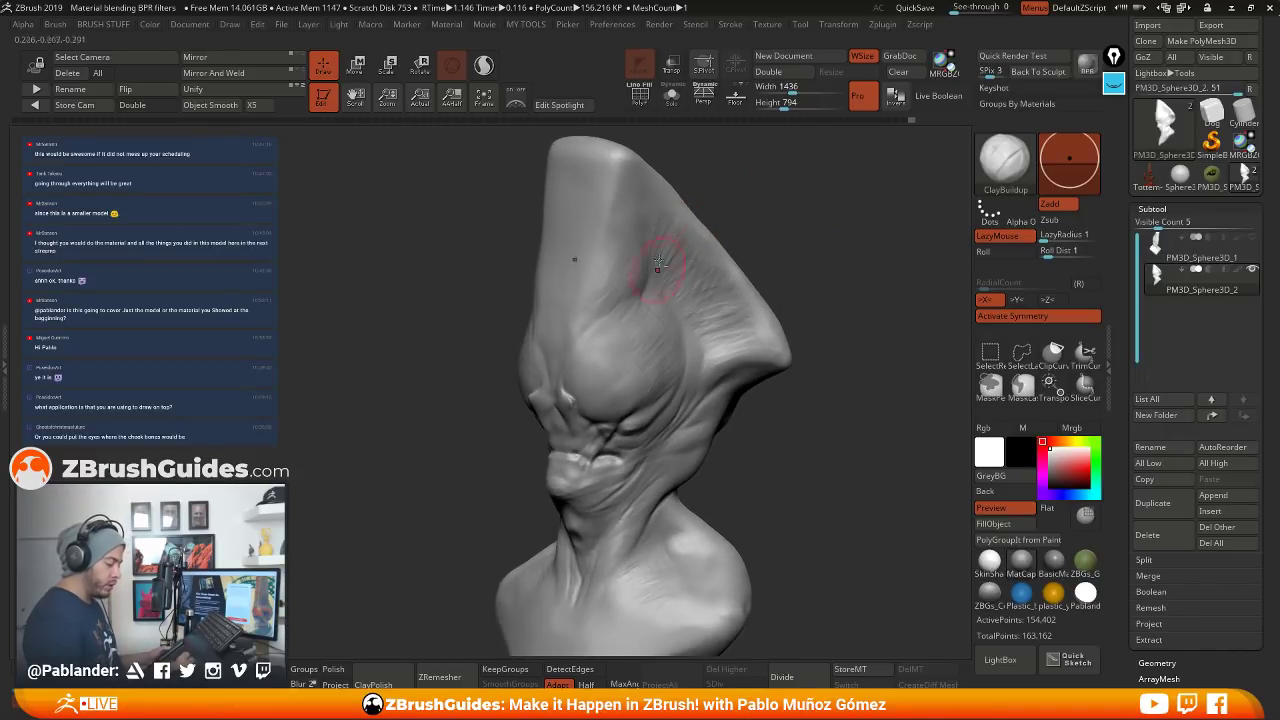
{"action": "key", "text": "shift"}
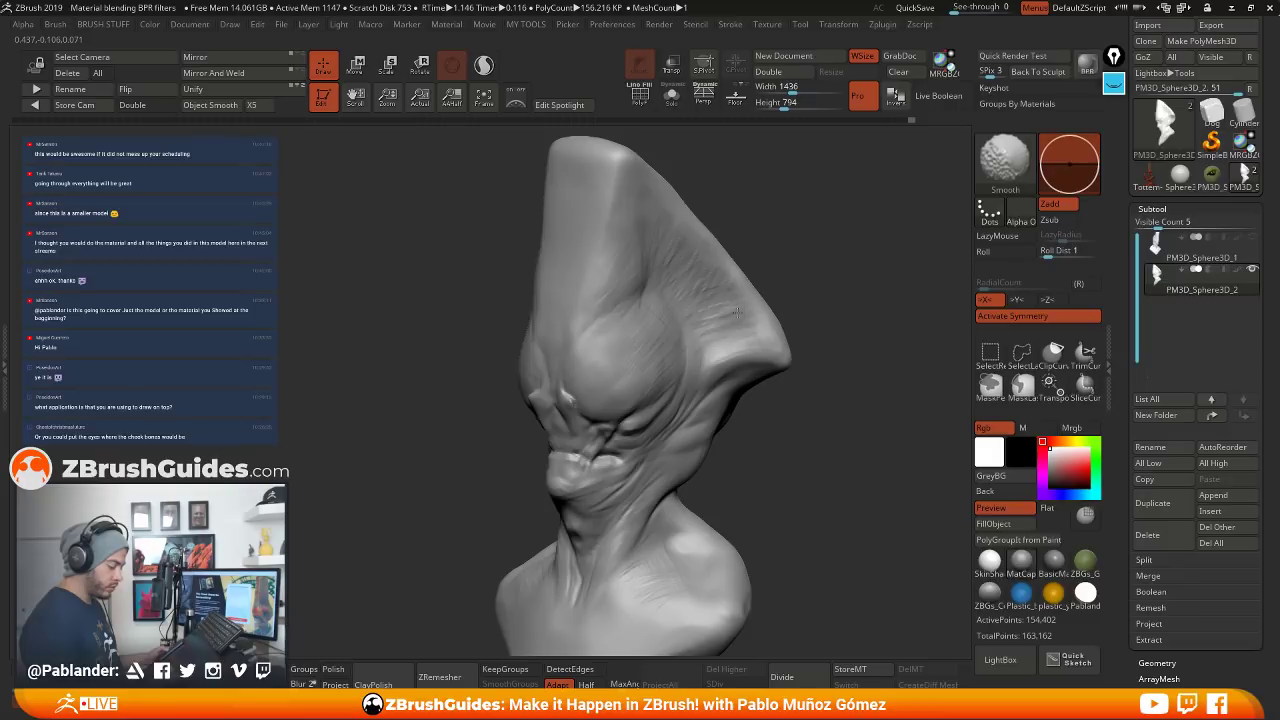
Build up the diagonal brow ridge above the eye bulge with clay strokes running into the forehead
{"action": "left_click_drag", "start_coordinate": [622, 289], "coordinate": [598, 312]}
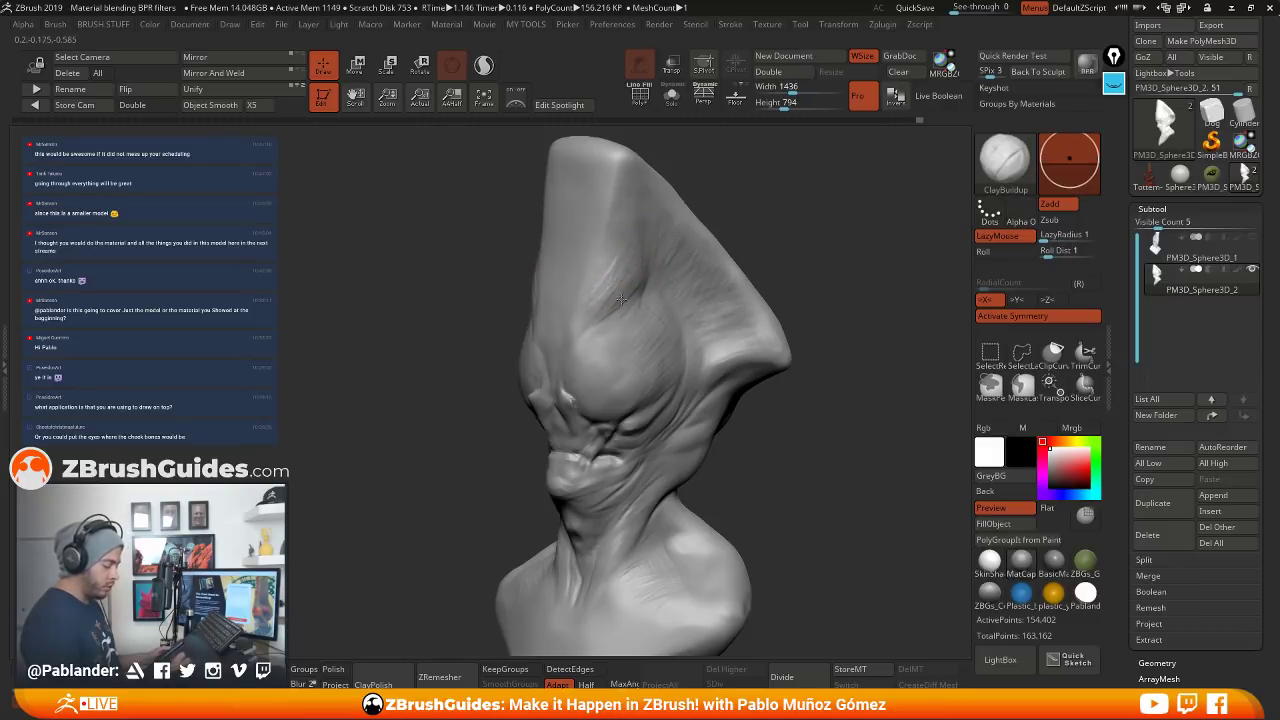
{"action": "left_click_drag", "start_coordinate": [727, 230], "coordinate": [776, 245]}
{"action": "left_click_drag", "start_coordinate": [740, 299], "coordinate": [760, 302]}
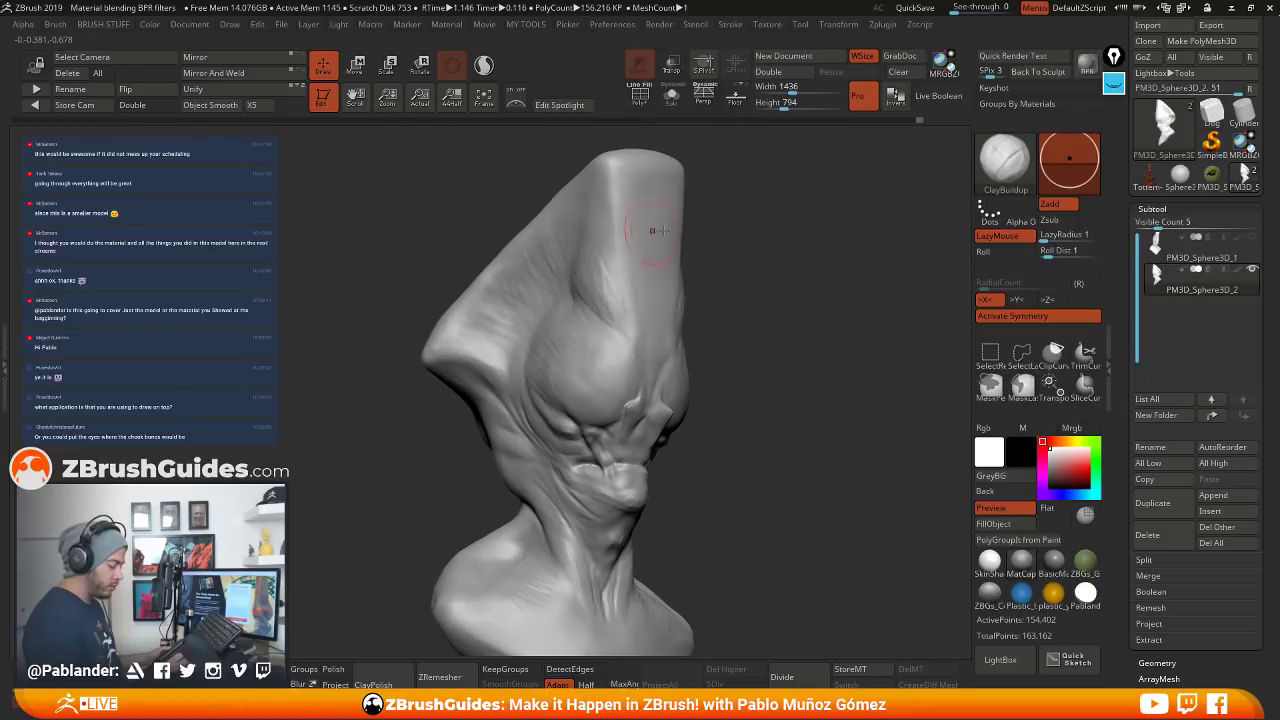
{"action": "left_click_drag", "start_coordinate": [698, 246], "coordinate": [717, 255]}
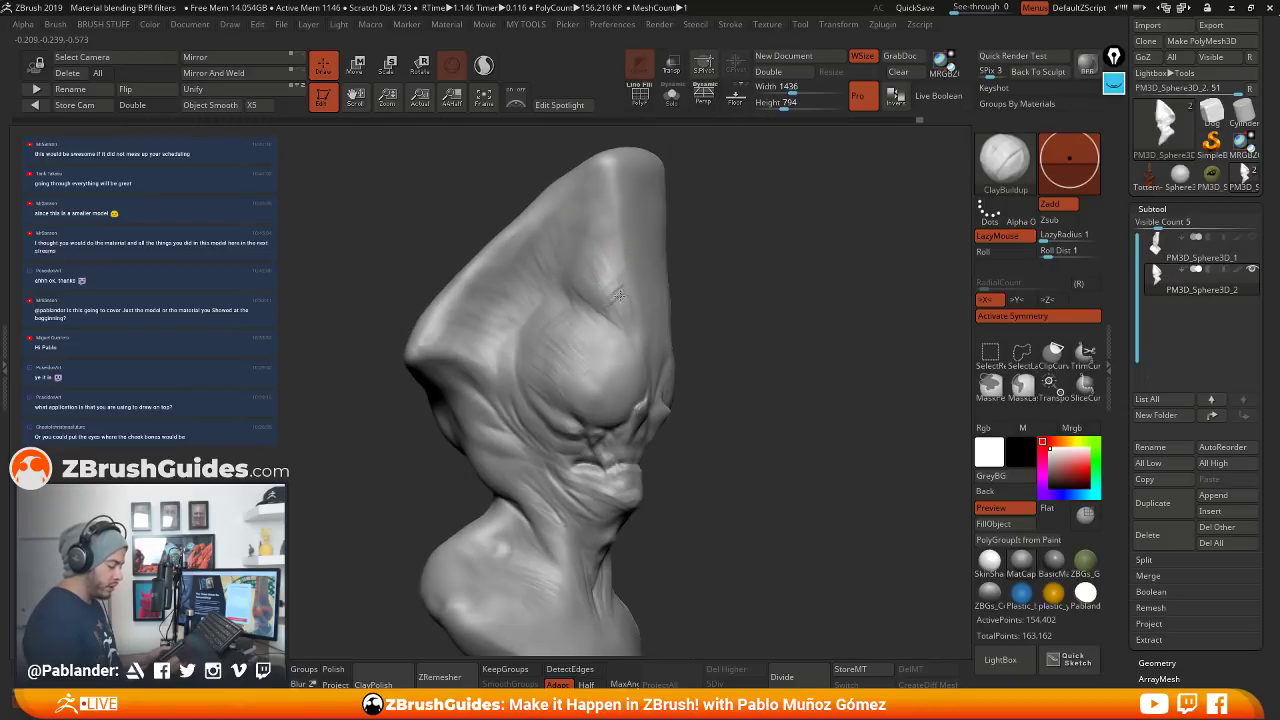
{"action": "left_click_drag", "start_coordinate": [774, 319], "coordinate": [726, 300]}
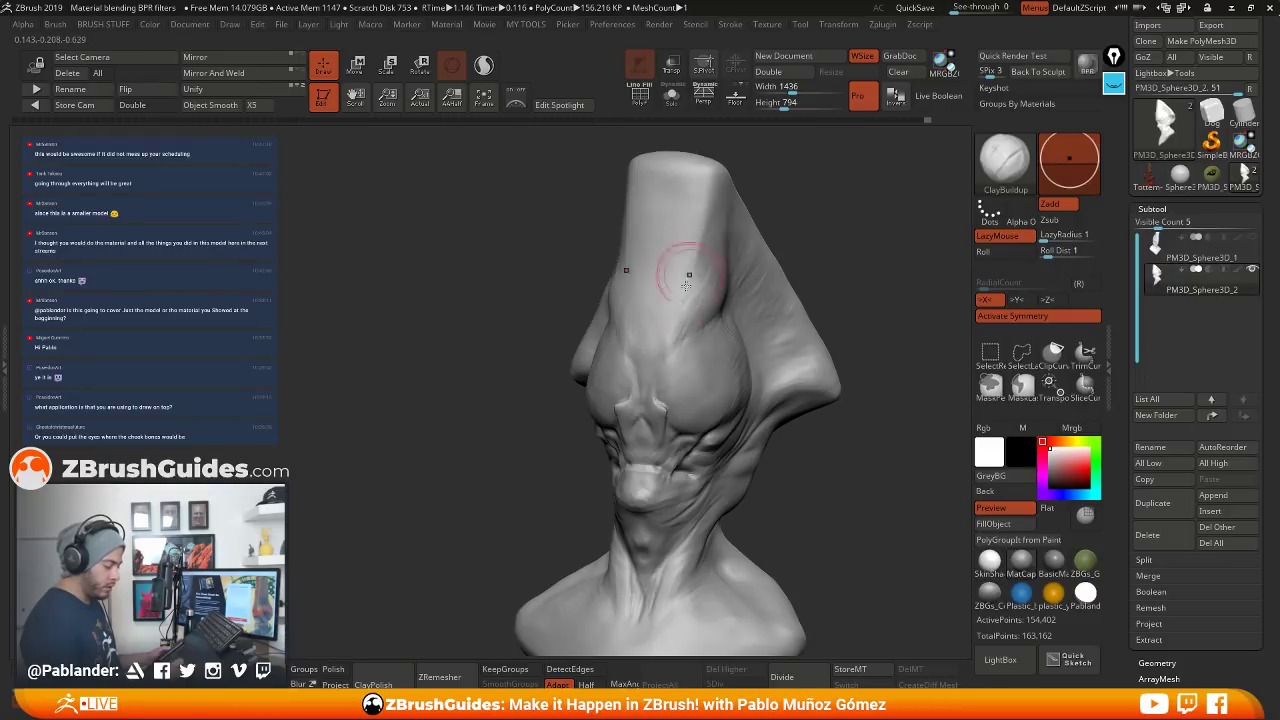
Add clay to the front of the forehead between the brows and along its side planes
{"action": "mouse_move", "coordinate": [686, 285]}
{"action": "left_mouse_down"}
{"action": "mouse_move", "coordinate": [540, 290]}
{"action": "mouse_move", "coordinate": [708, 272]}
{"action": "left_mouse_up"}
{"action": "left_click_drag", "start_coordinate": [917, 300], "coordinate": [728, 277], "text": "alt"}
{"action": "left_click_drag", "start_coordinate": [630, 284], "coordinate": [598, 303]}
{"action": "left_click_drag", "start_coordinate": [773, 224], "coordinate": [614, 287]}
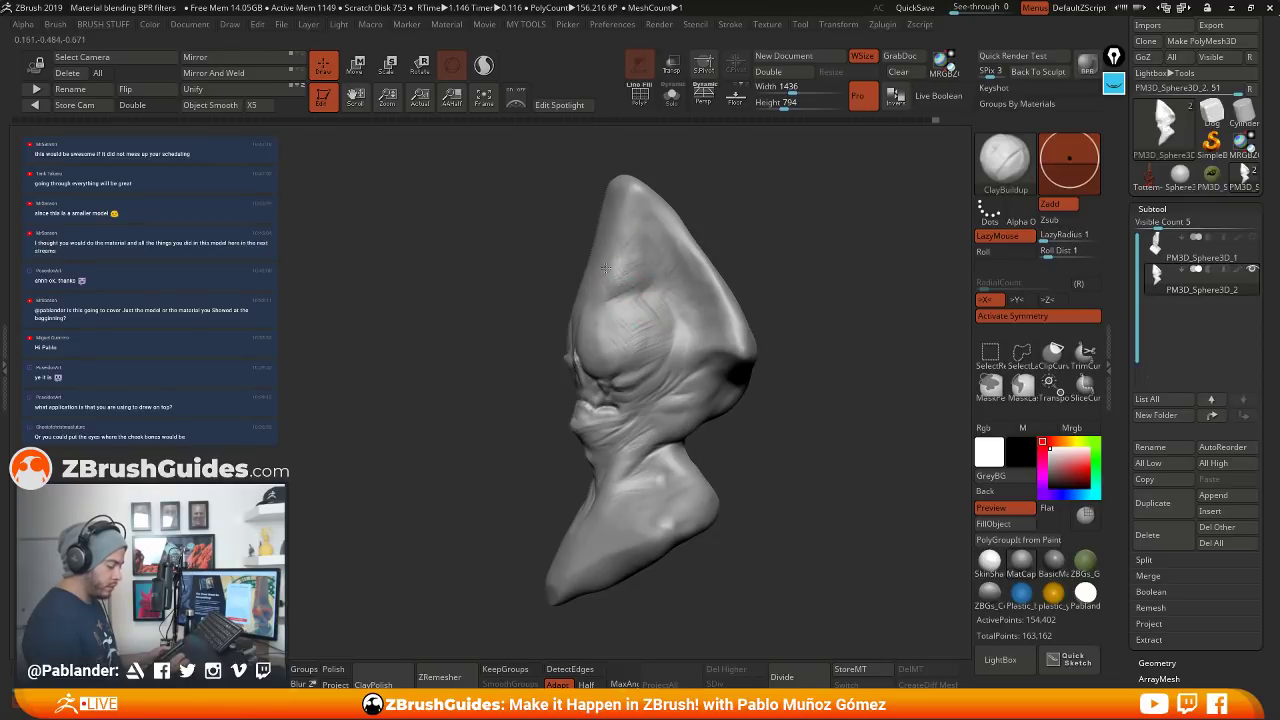
{"action": "left_click_drag", "start_coordinate": [742, 197], "coordinate": [710, 242]}
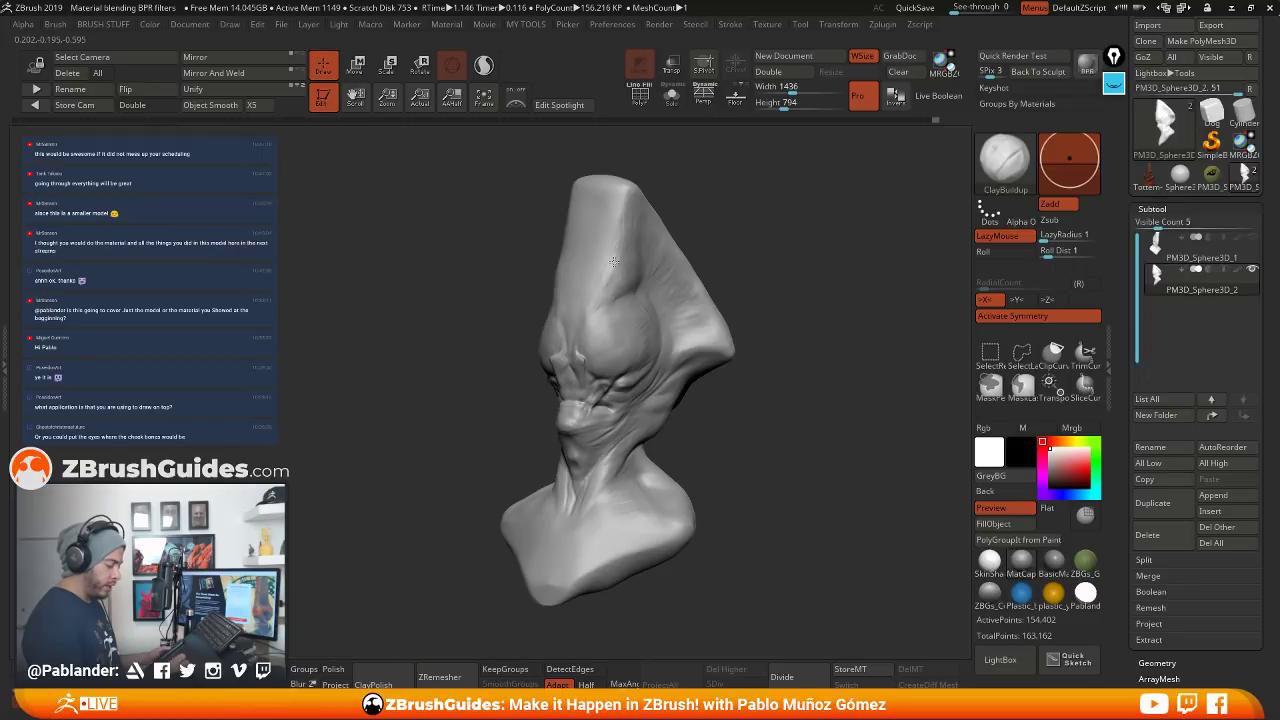
Strengthen the vertical edge of the tall forehead from the crown to the brow with clay strokes
{"action": "mouse_move", "coordinate": [662, 255]}
{"action": "left_mouse_down"}
{"action": "mouse_move", "coordinate": [700, 209]}
{"action": "mouse_move", "coordinate": [580, 257]}
{"action": "left_mouse_up"}
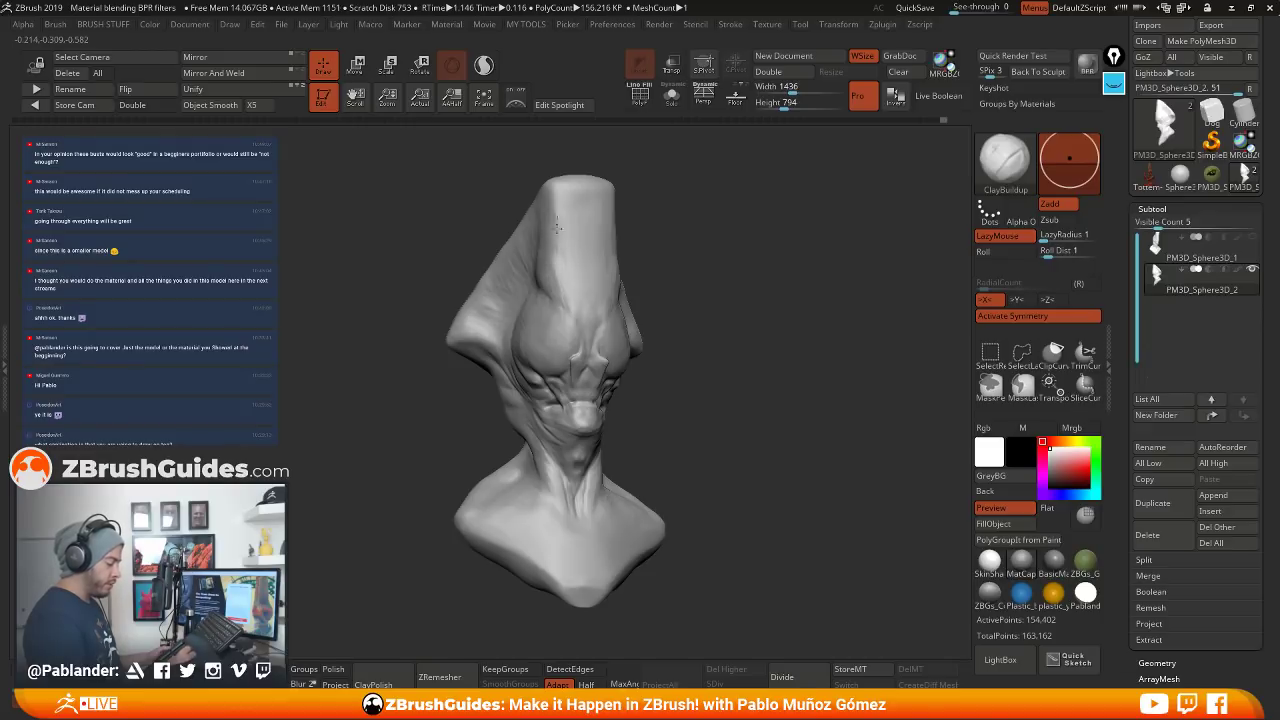
{"action": "left_click_drag", "start_coordinate": [677, 204], "coordinate": [617, 249]}
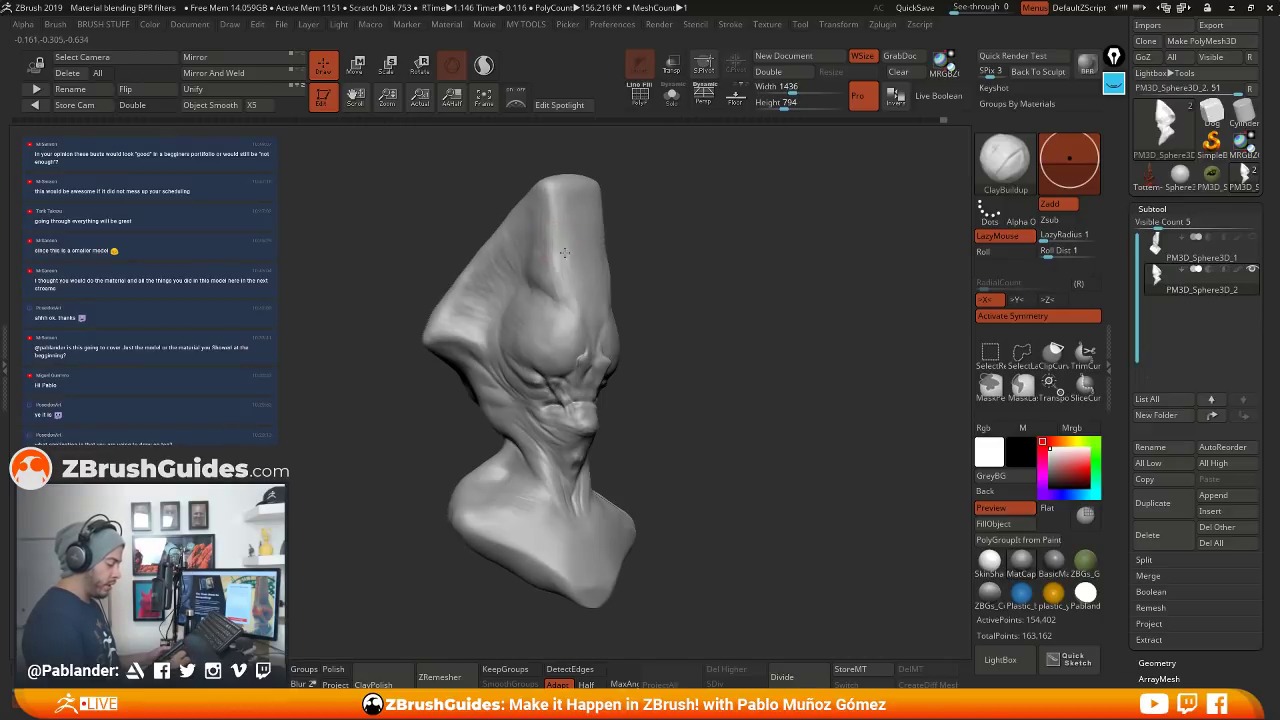
{"action": "left_click_drag", "start_coordinate": [747, 413], "coordinate": [677, 420]}
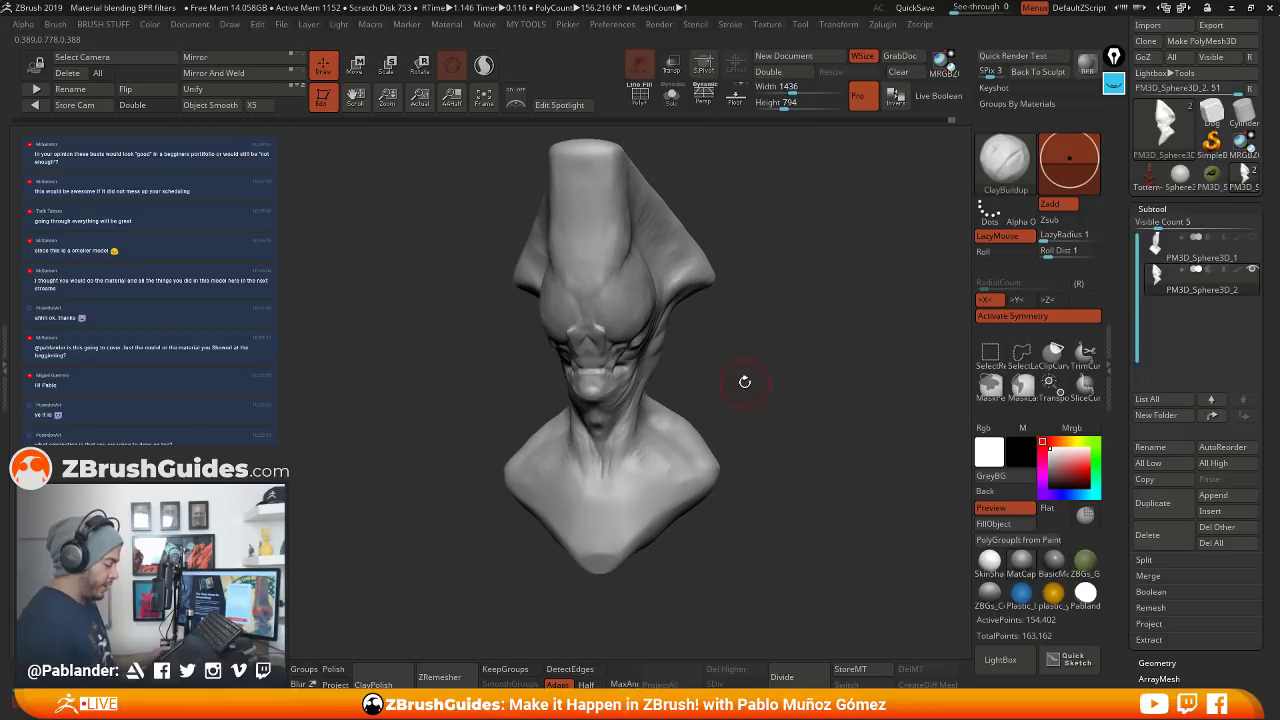
{"action": "mouse_move", "coordinate": [744, 381]}
{"action": "left_mouse_down"}
{"action": "mouse_move", "coordinate": [757, 397]}
{"action": "mouse_move", "coordinate": [783, 331]}
{"action": "mouse_move", "coordinate": [767, 377]}
{"action": "left_mouse_up"}
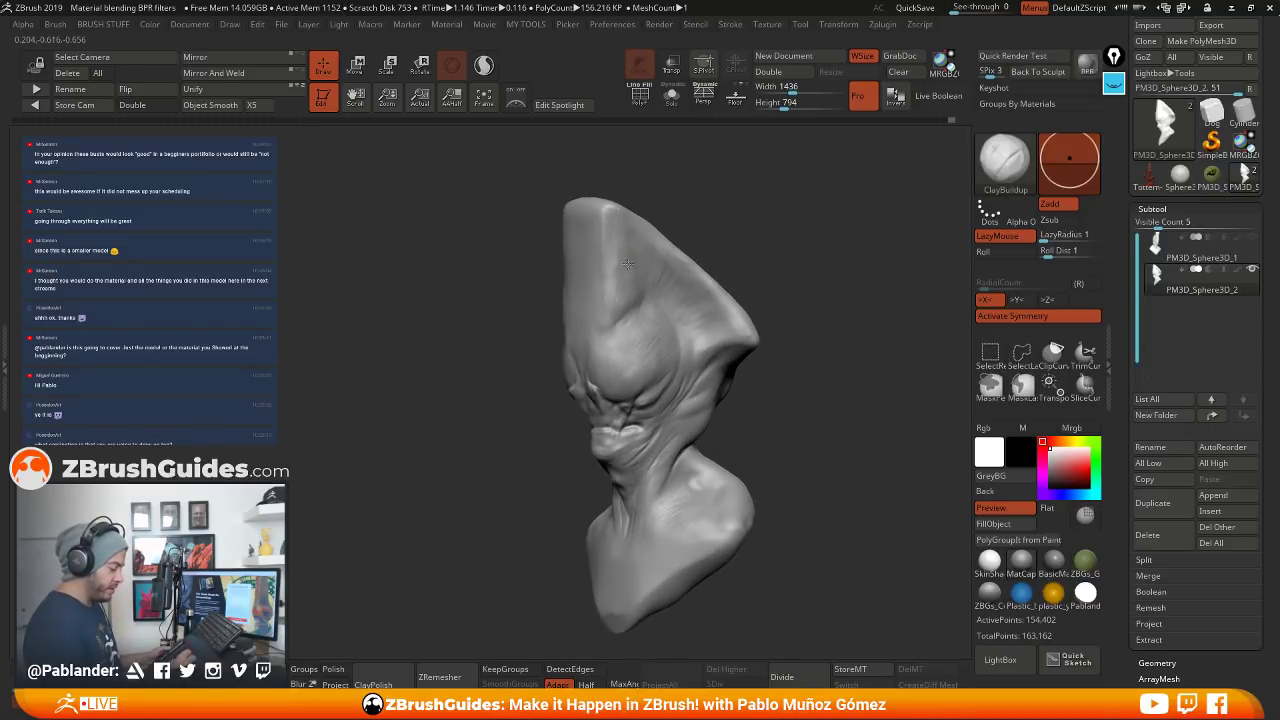
{"action": "left_click_drag", "start_coordinate": [738, 230], "coordinate": [771, 219]}
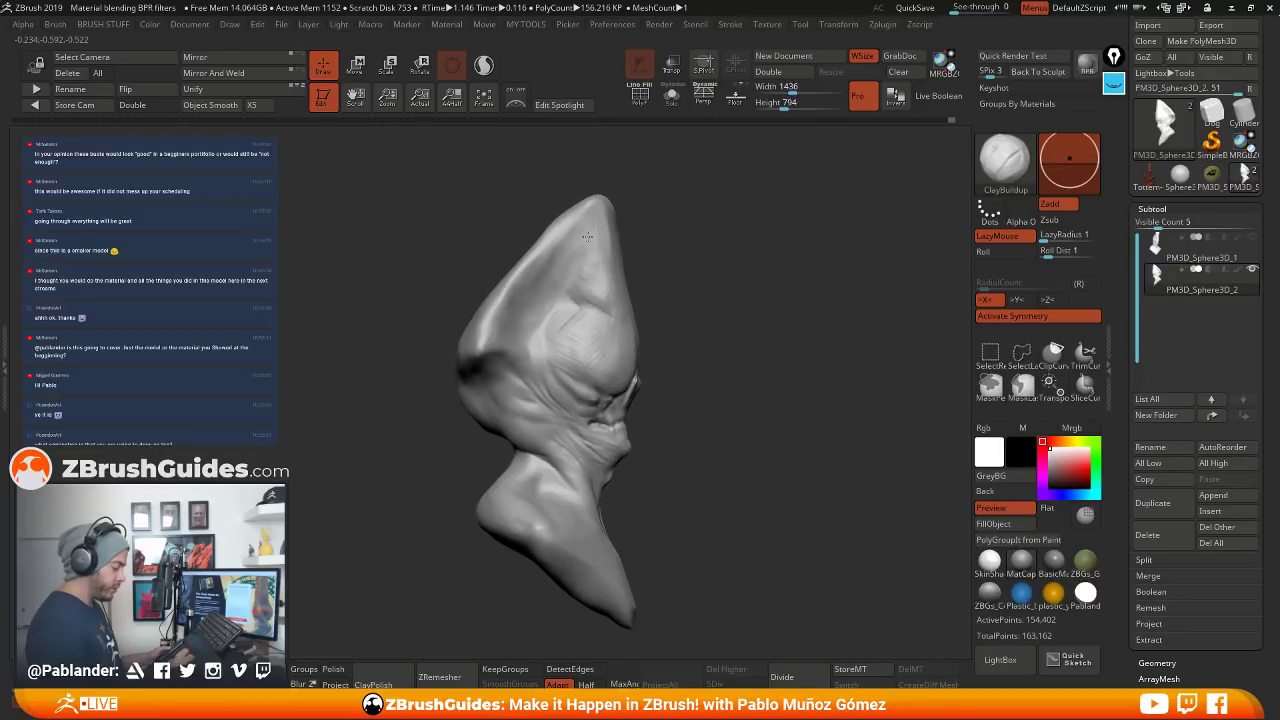
{"action": "left_click_drag", "start_coordinate": [605, 212], "coordinate": [697, 300]}
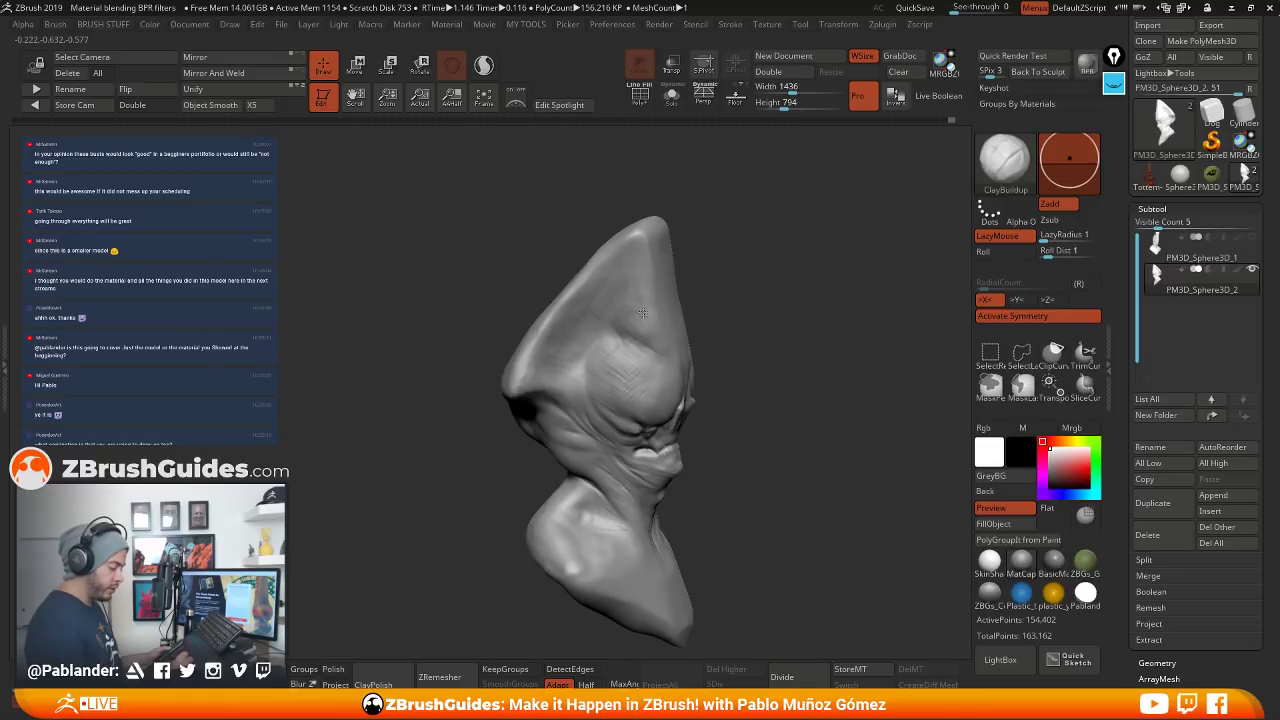
Check the bust from all sides and touch up the rear lower edges of the flared head with short clay strokes
{"action": "mouse_move", "coordinate": [642, 313]}
{"action": "left_mouse_down"}
{"action": "mouse_move", "coordinate": [740, 318]}
{"action": "mouse_move", "coordinate": [816, 288]}
{"action": "mouse_move", "coordinate": [775, 279]}
{"action": "left_mouse_up"}
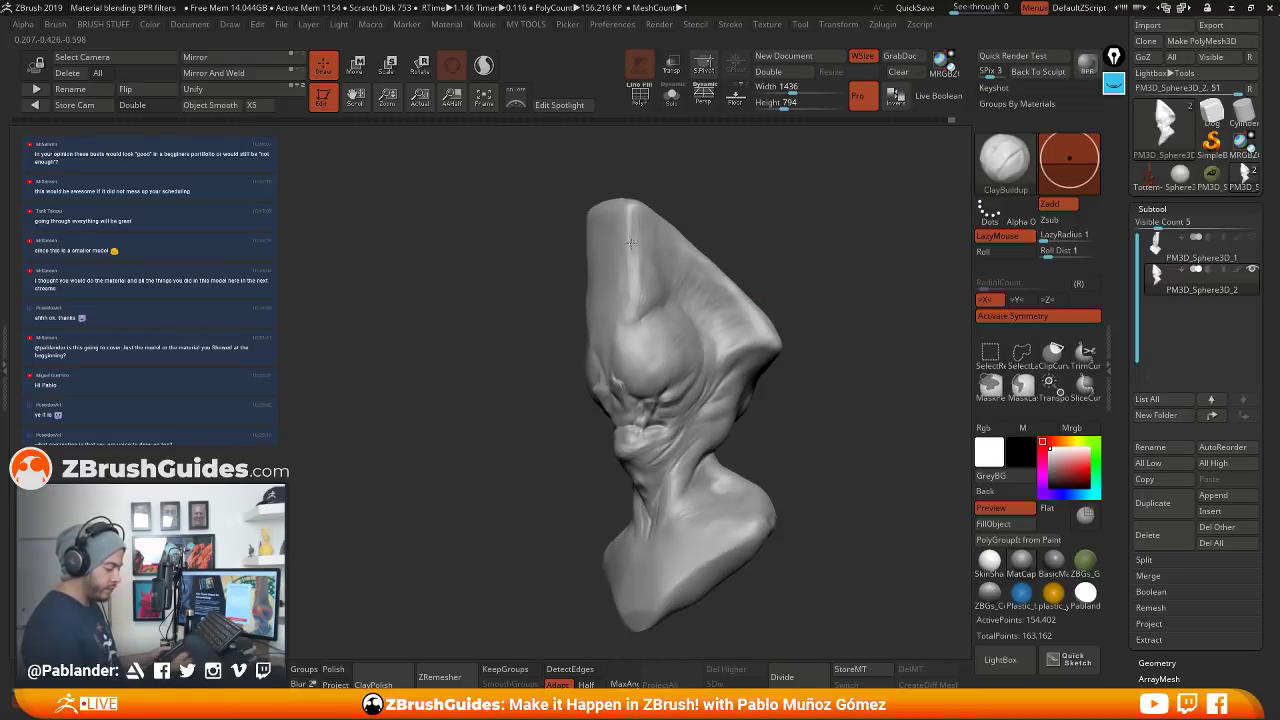
{"action": "left_click_drag", "start_coordinate": [695, 216], "coordinate": [784, 236]}
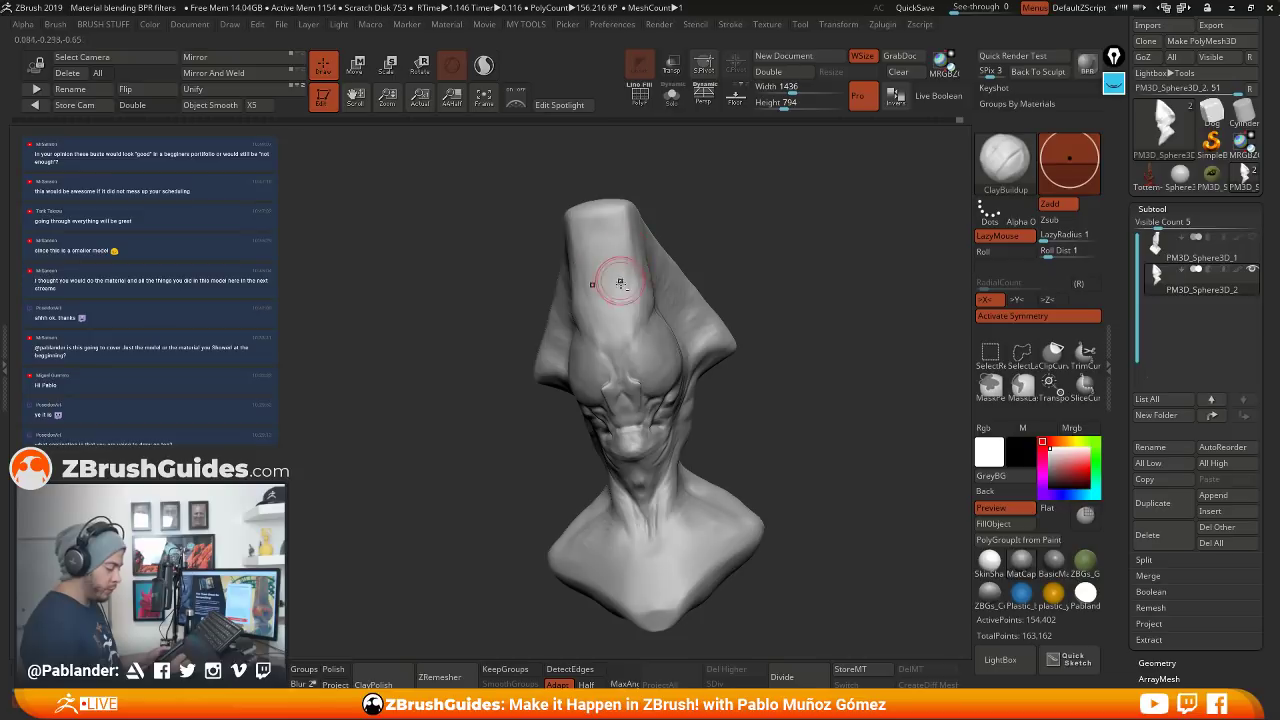
{"action": "mouse_move", "coordinate": [782, 378]}
{"action": "left_mouse_down"}
{"action": "mouse_move", "coordinate": [786, 360]}
{"action": "mouse_move", "coordinate": [740, 505]}
{"action": "mouse_move", "coordinate": [769, 466]}
{"action": "mouse_move", "coordinate": [717, 405]}
{"action": "mouse_move", "coordinate": [643, 371]}
{"action": "mouse_move", "coordinate": [727, 347]}
{"action": "left_mouse_up"}
{"action": "left_click_drag", "start_coordinate": [658, 449], "coordinate": [696, 432]}
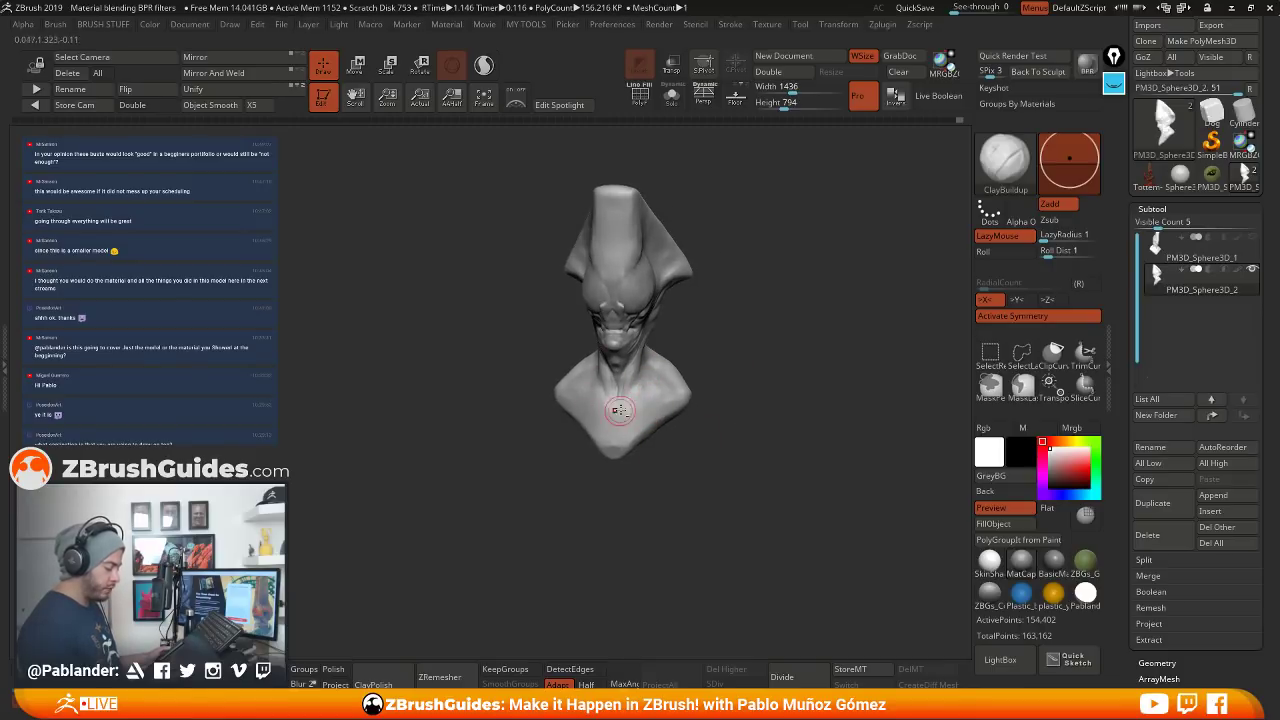
{"action": "left_click_drag", "start_coordinate": [720, 421], "coordinate": [698, 390]}
{"action": "right_click_drag", "start_coordinate": [736, 302], "coordinate": [716, 362], "text": "alt"}
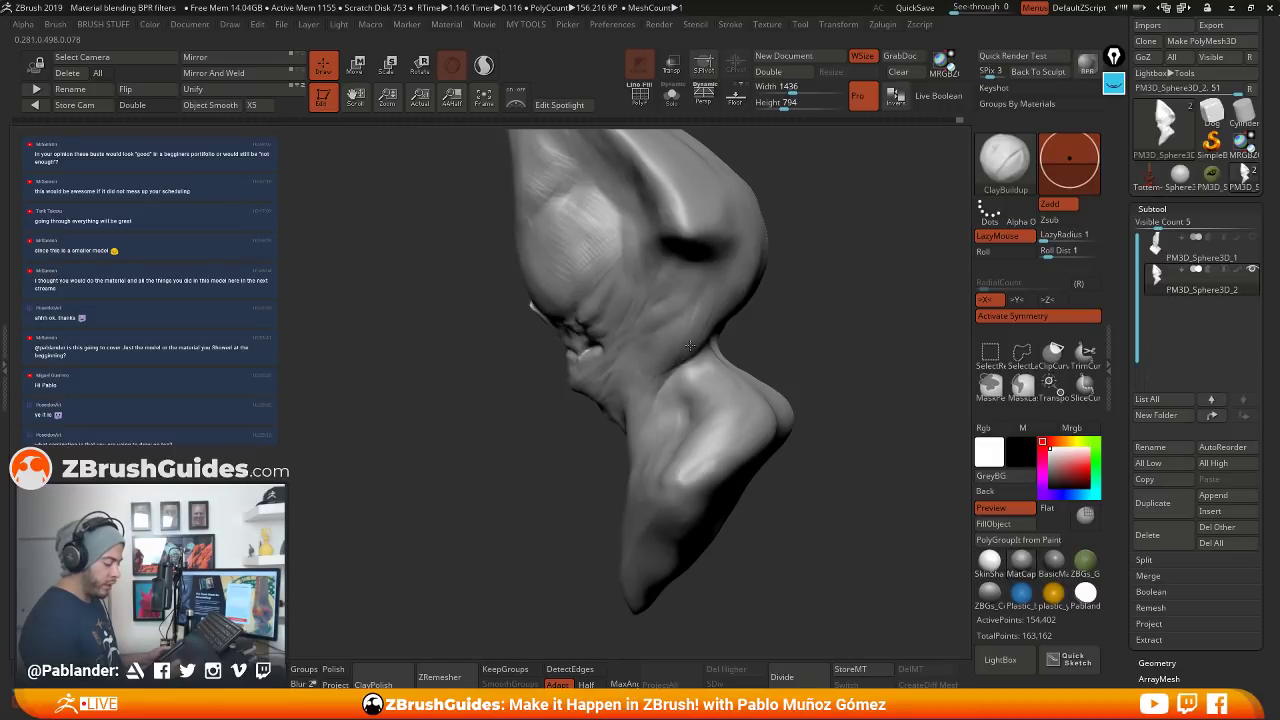
{"action": "left_click_drag", "start_coordinate": [783, 280], "coordinate": [717, 234]}
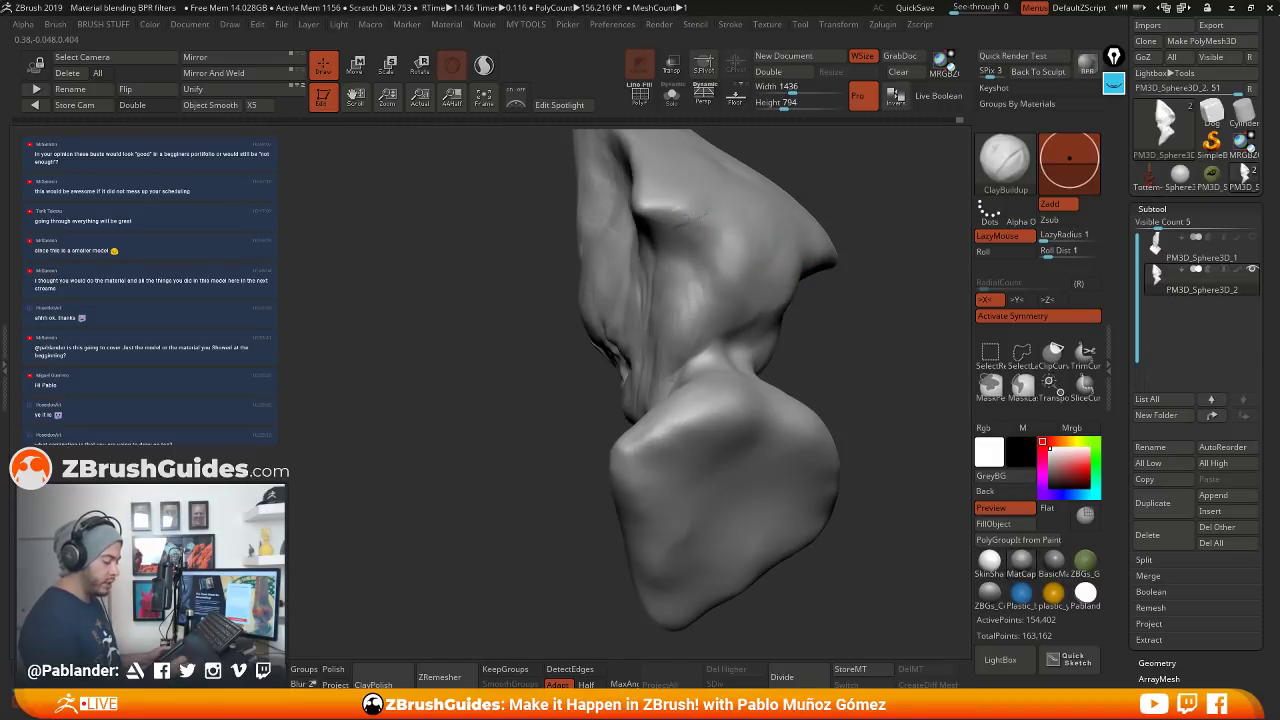
{"action": "mouse_move", "coordinate": [812, 287]}
{"action": "left_mouse_down"}
{"action": "mouse_move", "coordinate": [832, 346]}
{"action": "mouse_move", "coordinate": [874, 394]}
{"action": "mouse_move", "coordinate": [824, 363]}
{"action": "left_mouse_up"}
{"action": "left_click_drag", "start_coordinate": [750, 279], "coordinate": [727, 272]}
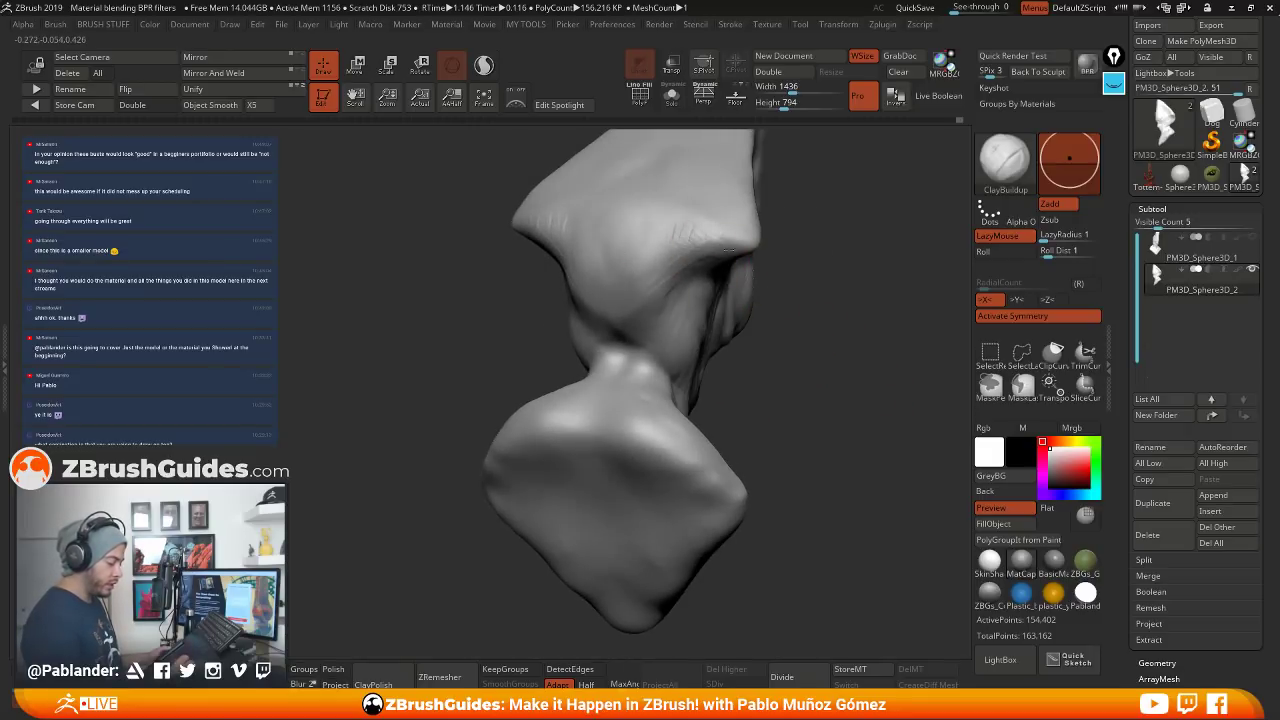
{"action": "mouse_move", "coordinate": [775, 295]}
{"action": "left_mouse_down"}
{"action": "mouse_move", "coordinate": [818, 316]}
{"action": "mouse_move", "coordinate": [812, 434]}
{"action": "mouse_move", "coordinate": [808, 340]}
{"action": "mouse_move", "coordinate": [934, 449]}
{"action": "left_mouse_up"}
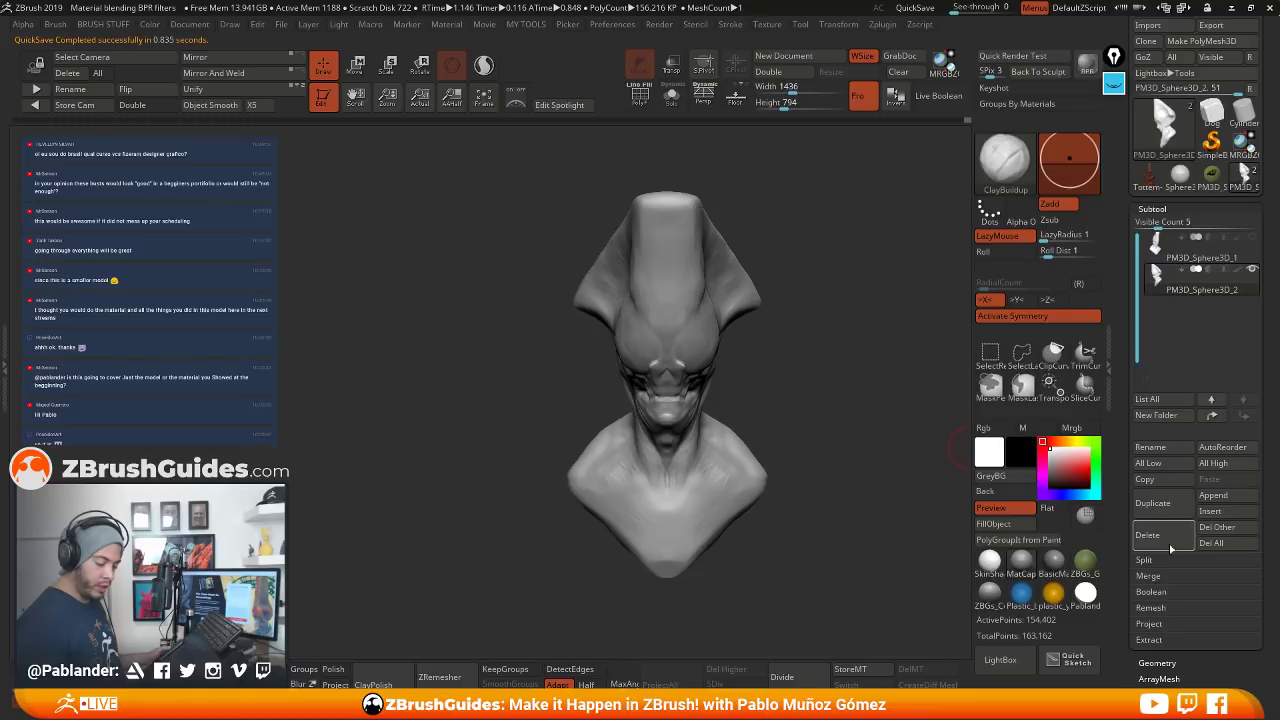
Duplicate the alien bust subtool
{"action": "left_click", "coordinate": [1155, 503]}
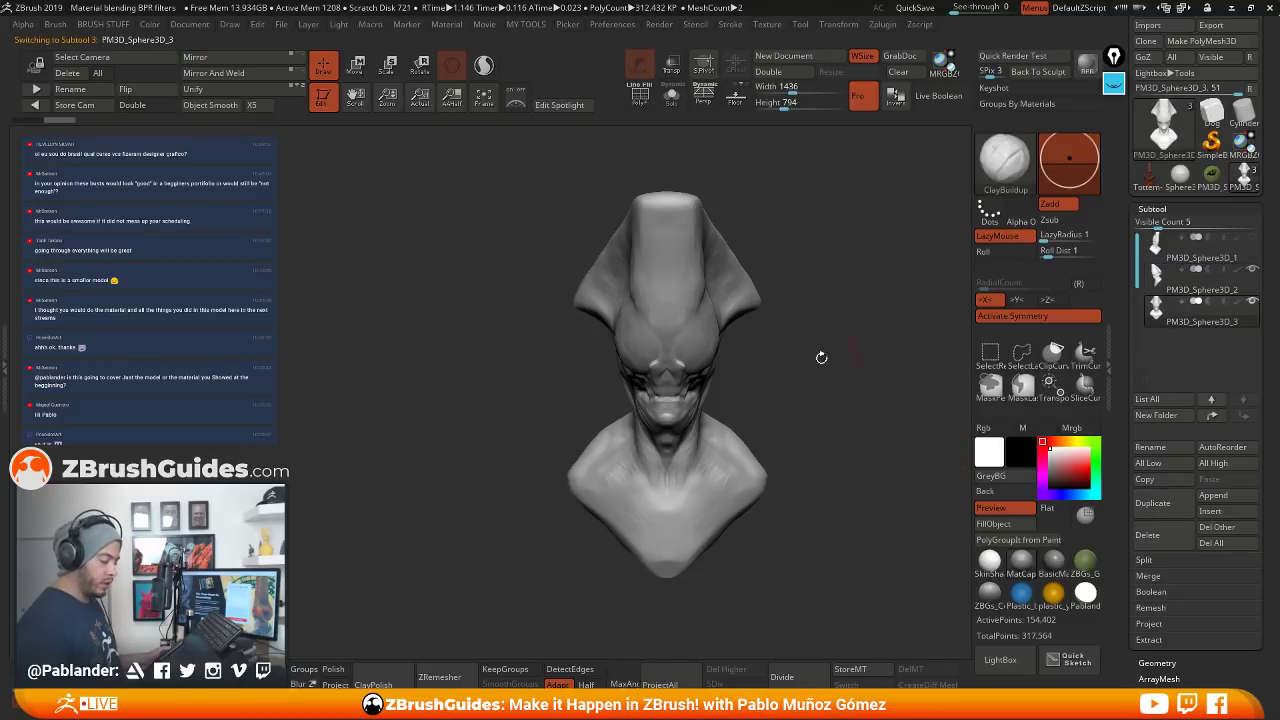
{"action": "mouse_move", "coordinate": [821, 357]}
{"action": "left_mouse_down"}
{"action": "mouse_move", "coordinate": [771, 363]}
{"action": "mouse_move", "coordinate": [790, 368]}
{"action": "left_mouse_up"}
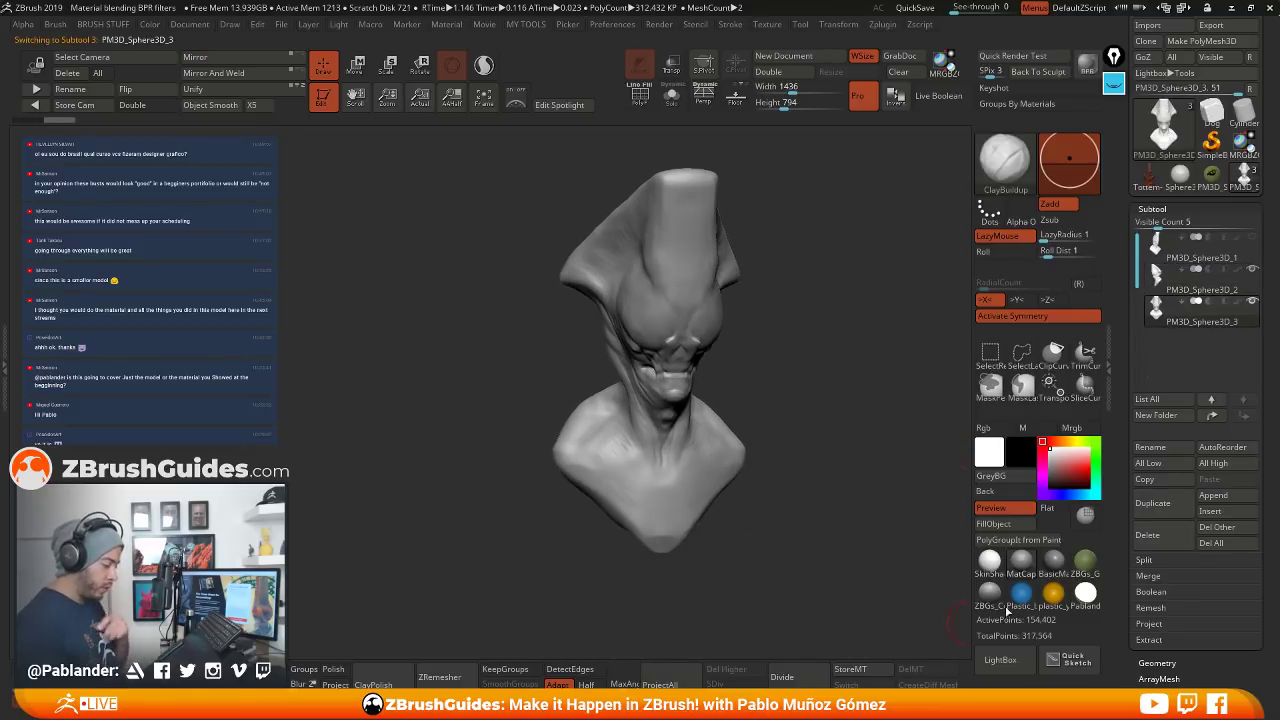
Switch to the Tottem-head-polypaint model and annotate its tall head and shoulder with yellow arrows and surface profile sketches
{"action": "key", "text": "ctrl+shift+s"}
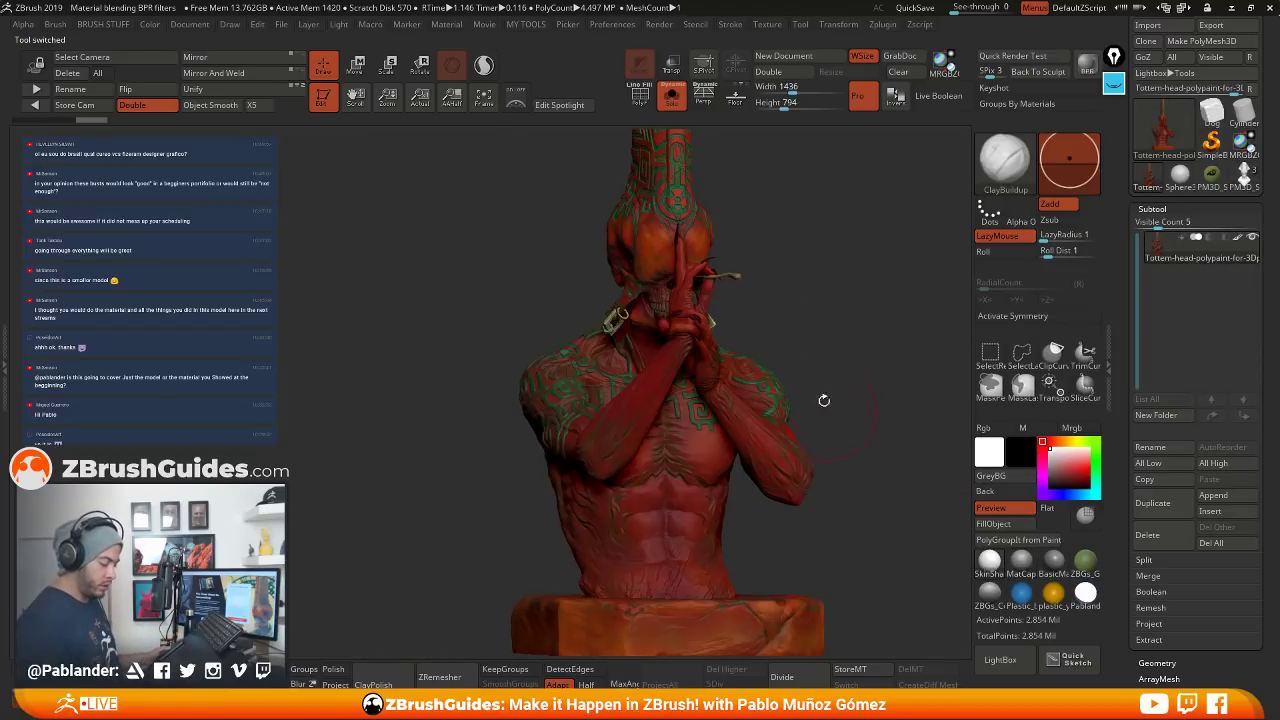
{"action": "left_click_drag", "start_coordinate": [826, 400], "coordinate": [903, 320]}
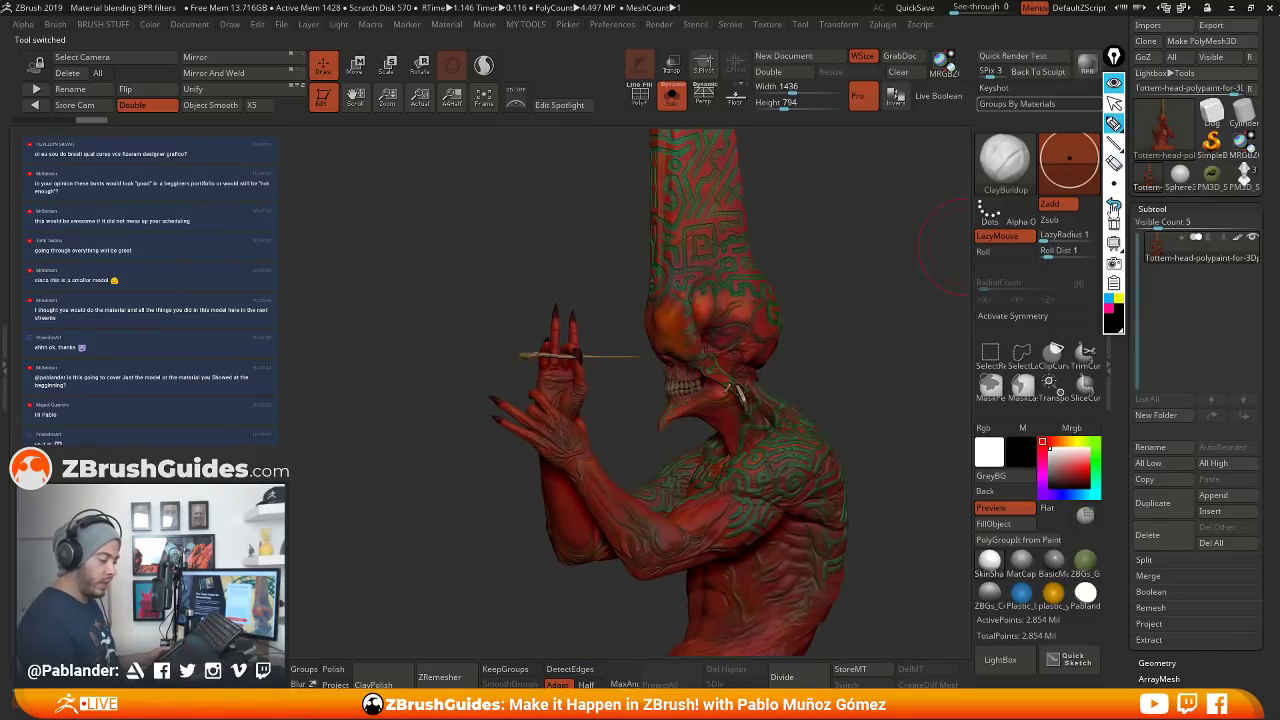
{"action": "left_click", "coordinate": [1115, 124]}
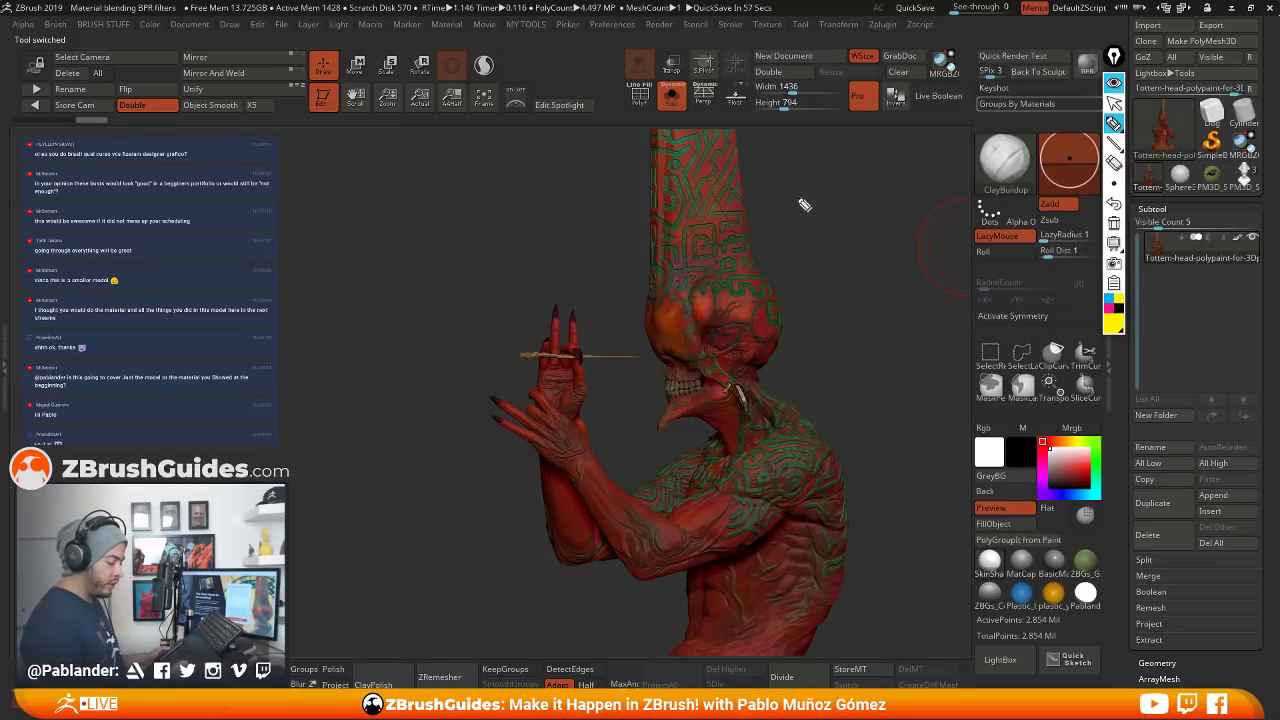
{"action": "left_click_drag", "start_coordinate": [815, 194], "coordinate": [760, 215]}
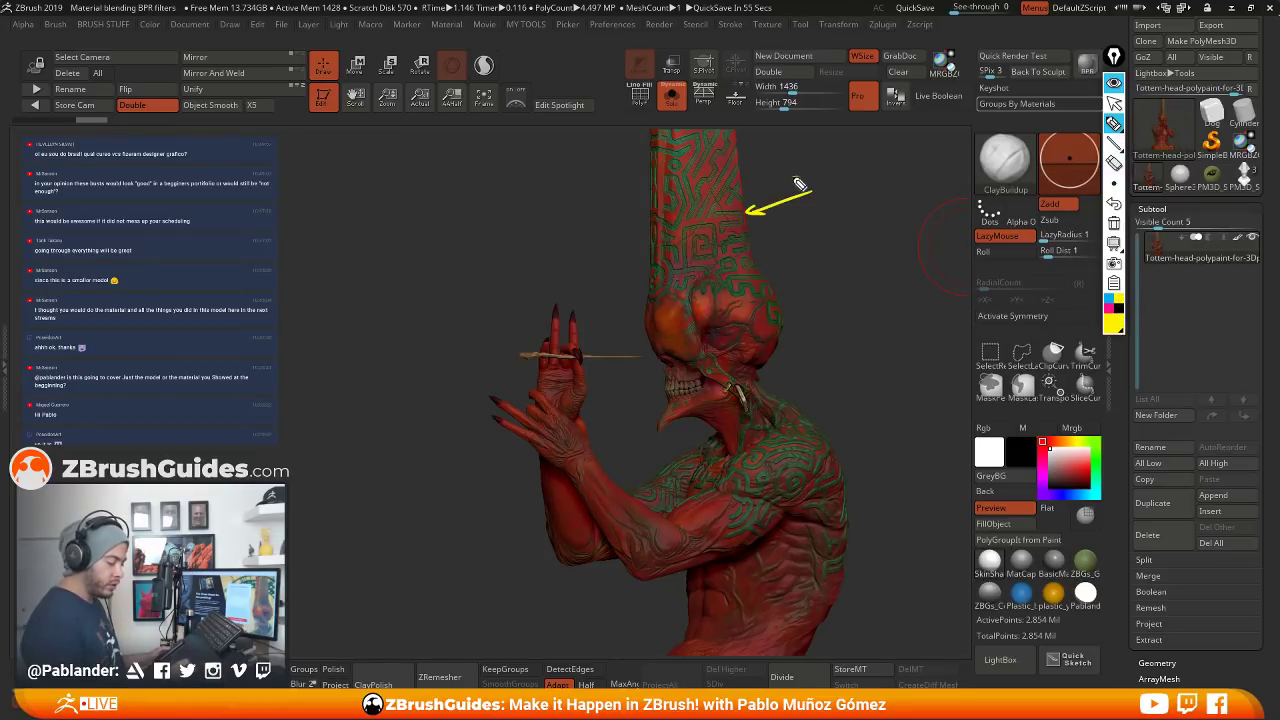
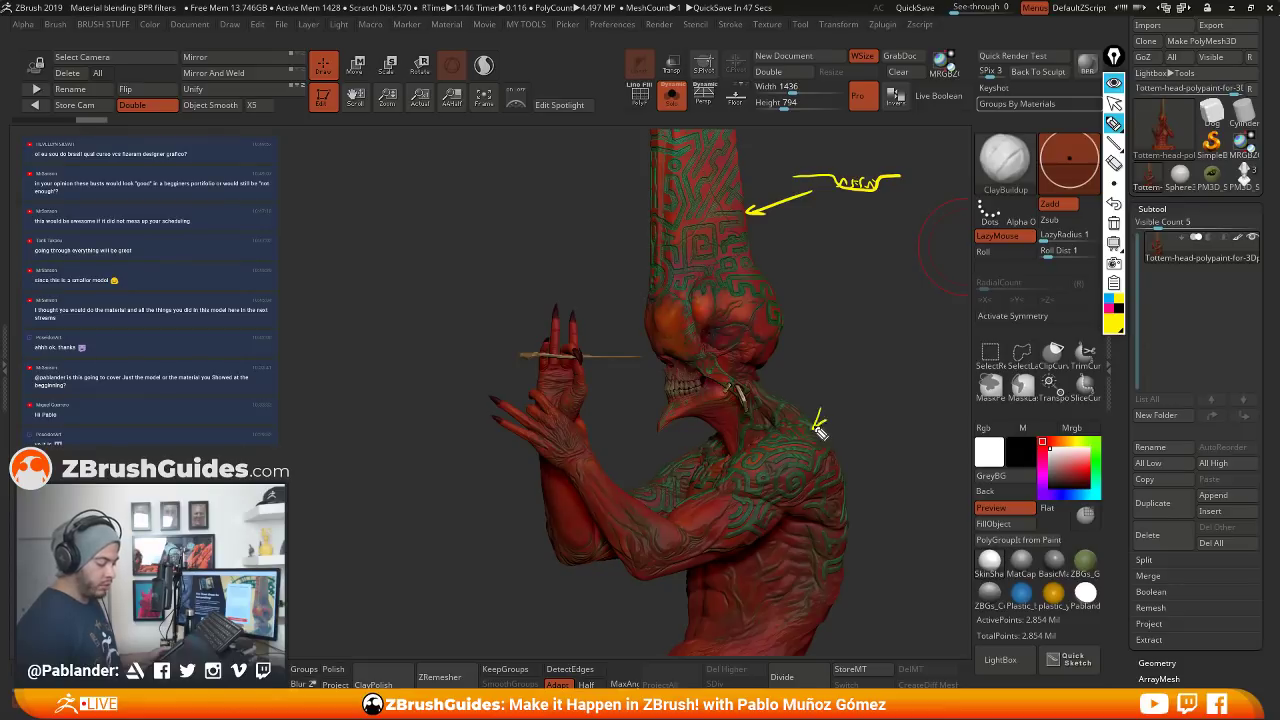
{"action": "left_click_drag", "start_coordinate": [818, 430], "coordinate": [853, 388]}
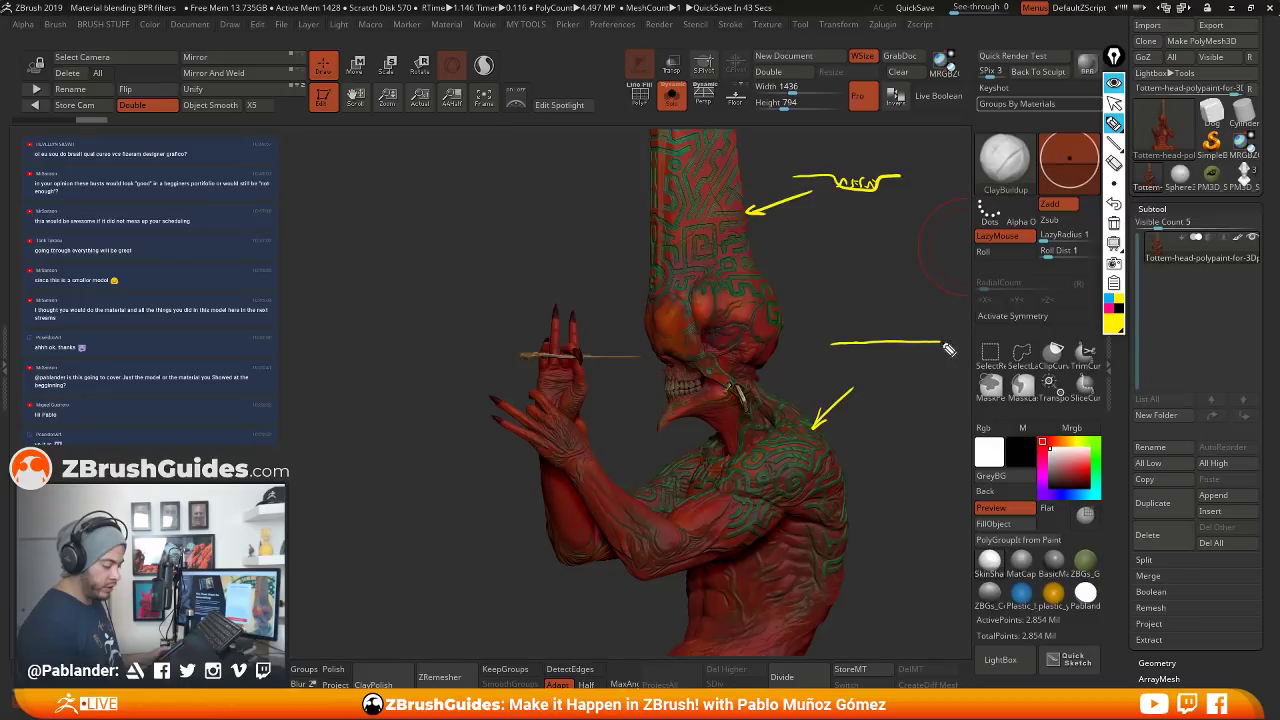
Sketch a hatched blue band over the shoulder's profile line, and hide the screen annotations
{"action": "left_click", "coordinate": [1111, 299]}
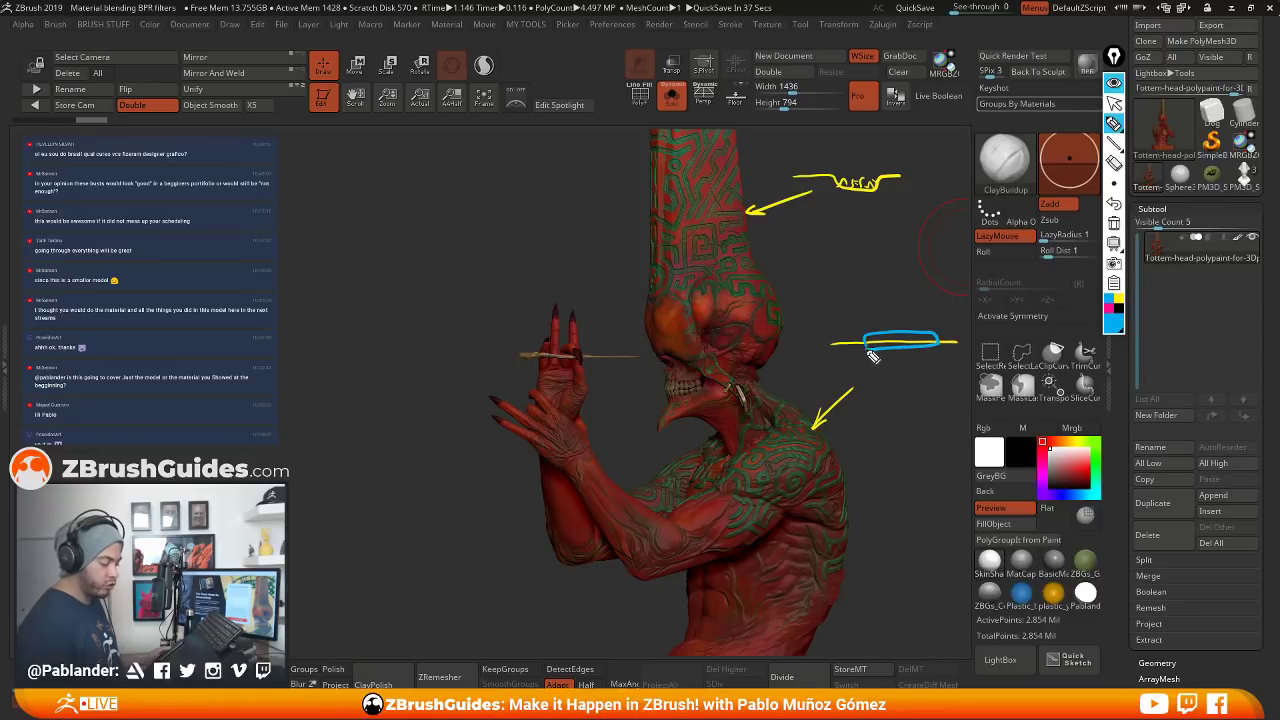
{"action": "left_click_drag", "start_coordinate": [876, 343], "coordinate": [905, 340]}
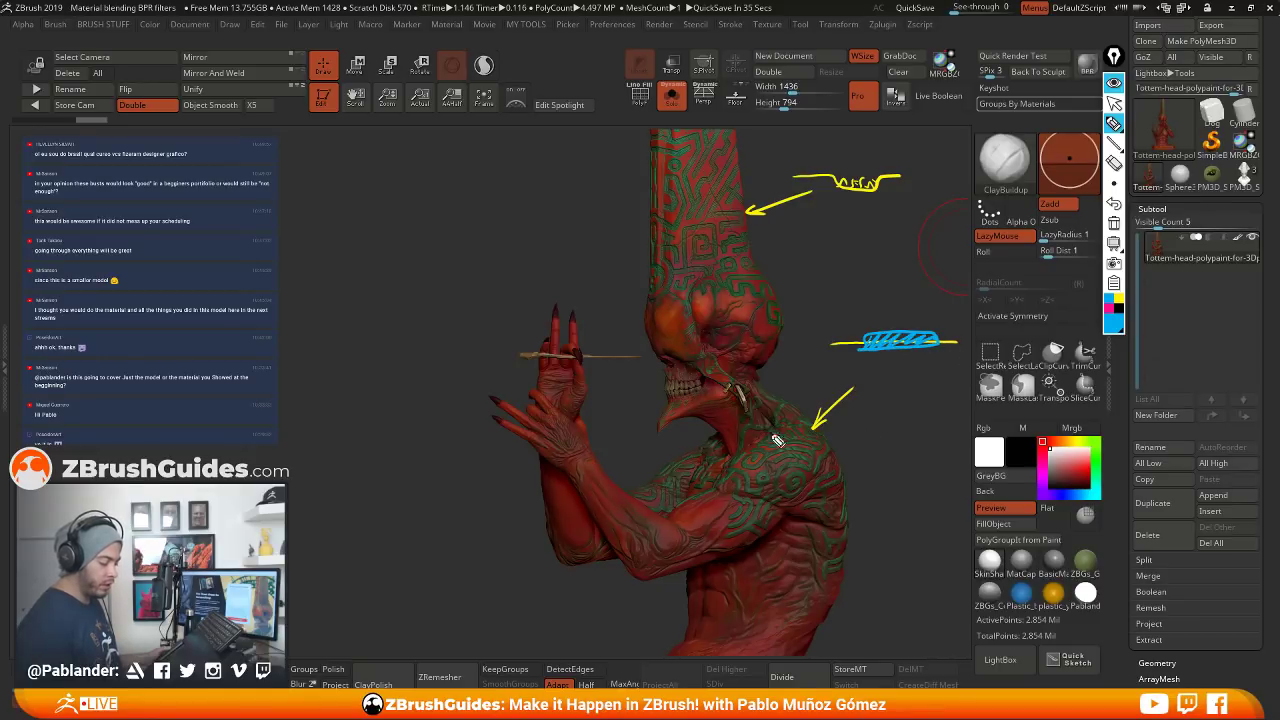
{"action": "left_click", "coordinate": [1113, 83]}
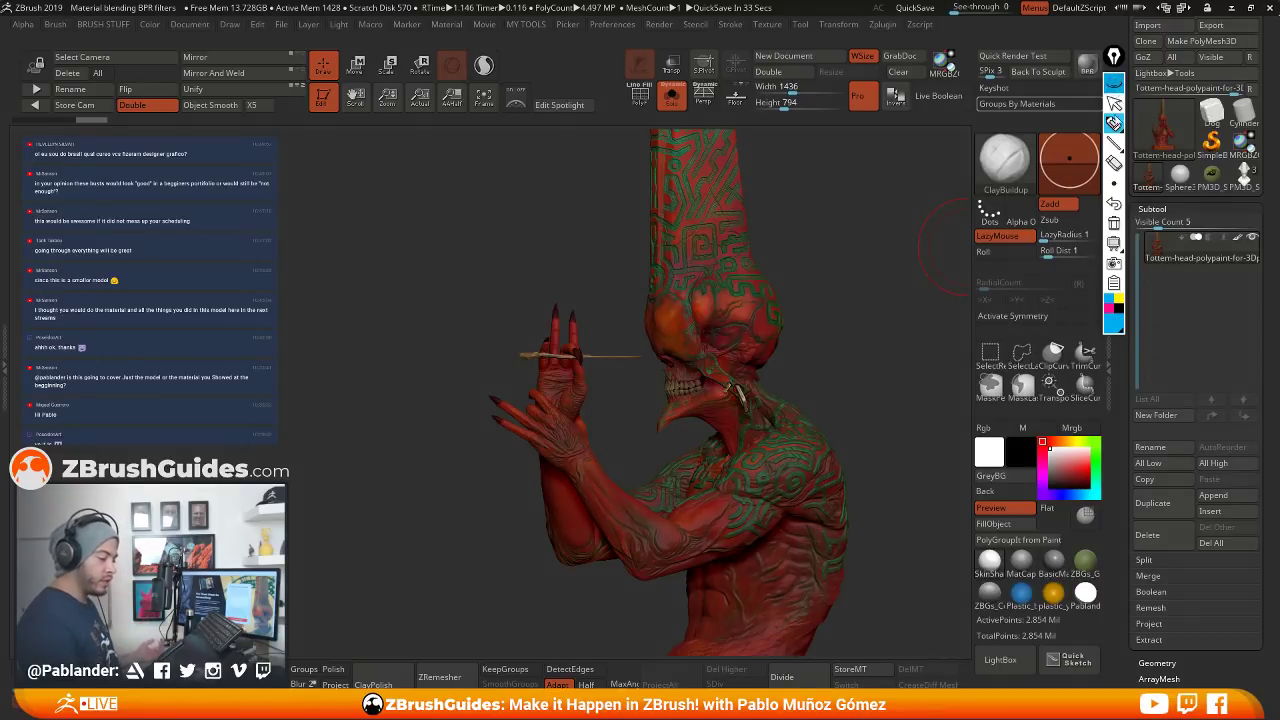
{"action": "left_click", "coordinate": [1113, 103]}
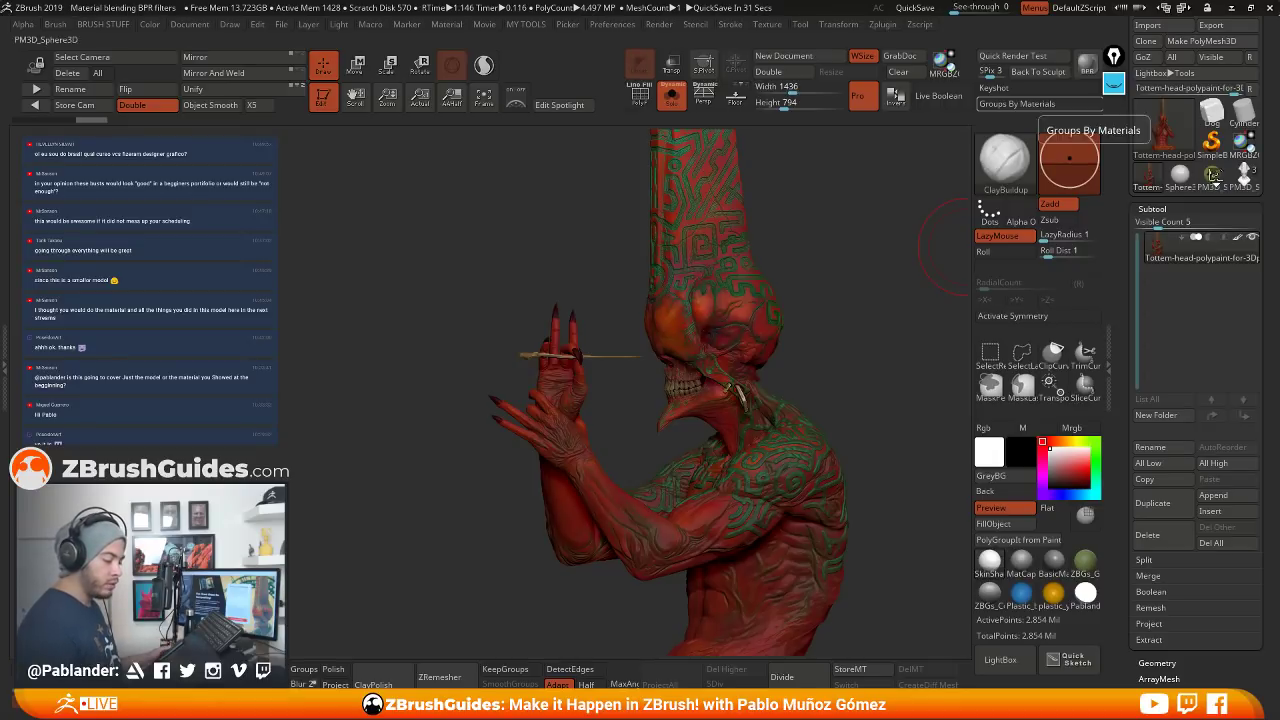
Switch back to the alien bust model and restore its grey MatCap material
{"action": "left_click", "coordinate": [1212, 176]}
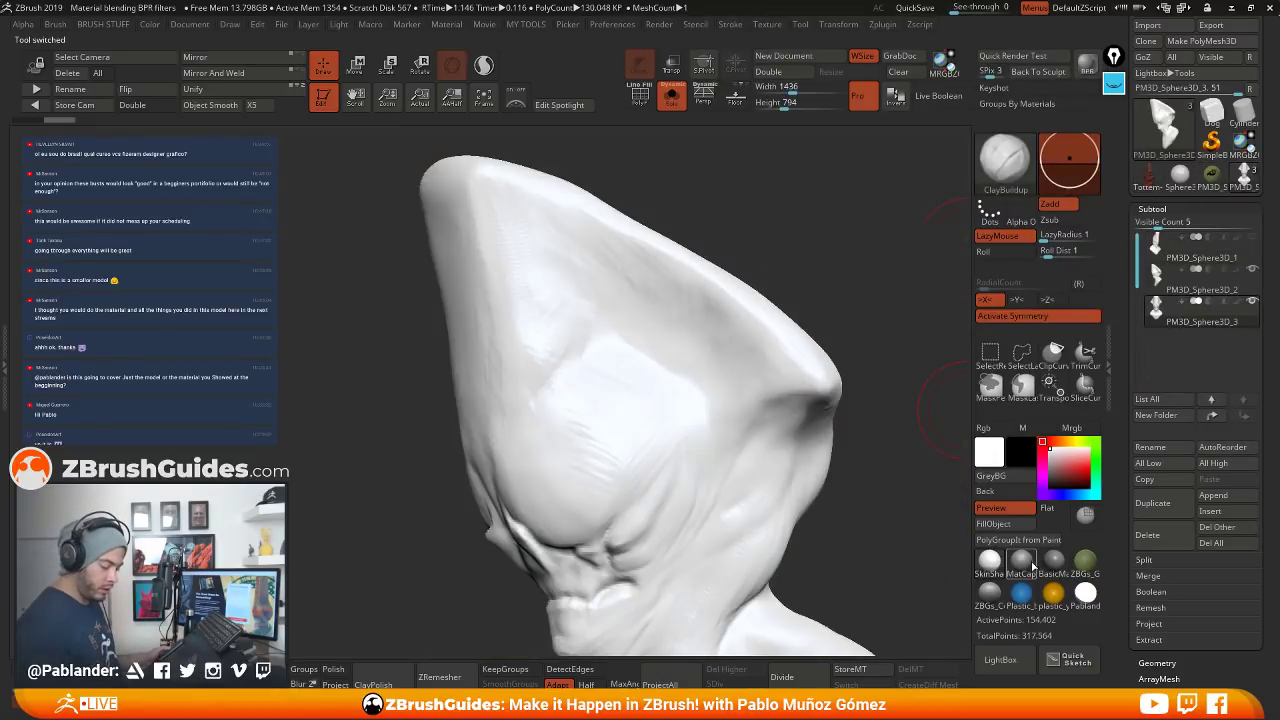
{"action": "mouse_move", "coordinate": [950, 405]}
{"action": "left_mouse_down"}
{"action": "mouse_move", "coordinate": [857, 377]}
{"action": "mouse_move", "coordinate": [871, 357]}
{"action": "mouse_move", "coordinate": [837, 415]}
{"action": "left_mouse_up"}
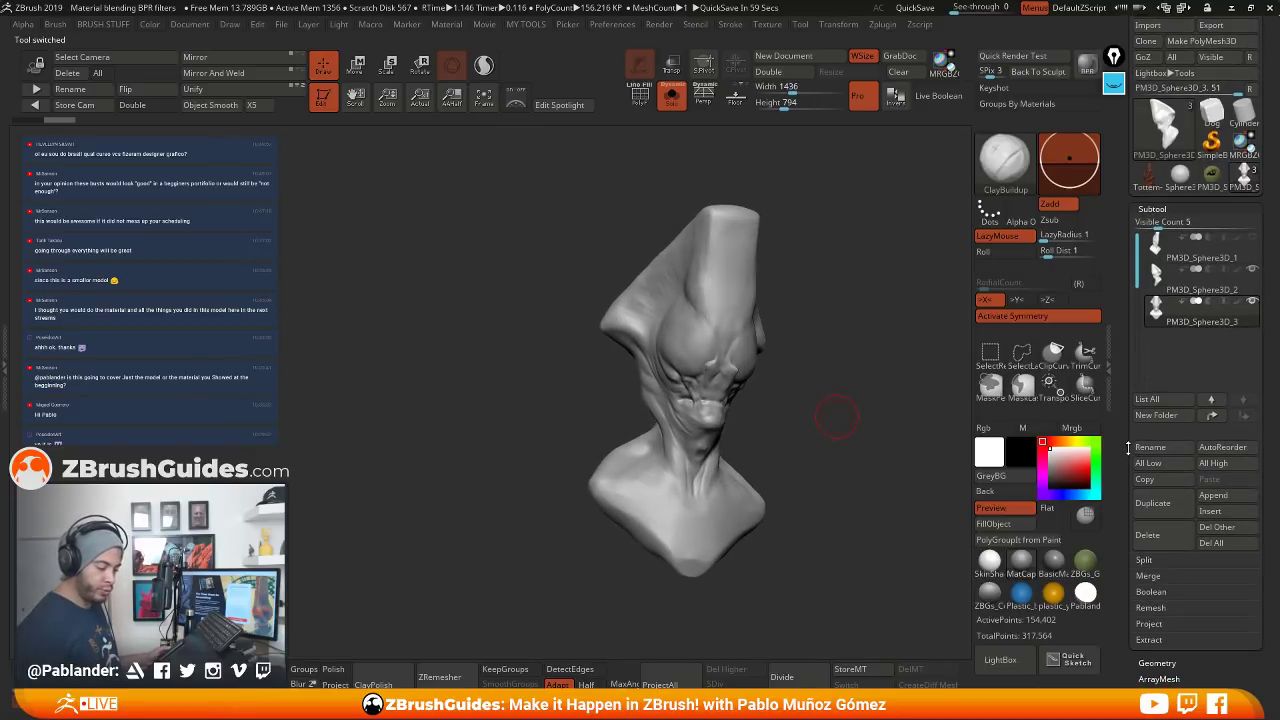
{"action": "left_click_drag", "start_coordinate": [1128, 447], "coordinate": [1127, 451]}
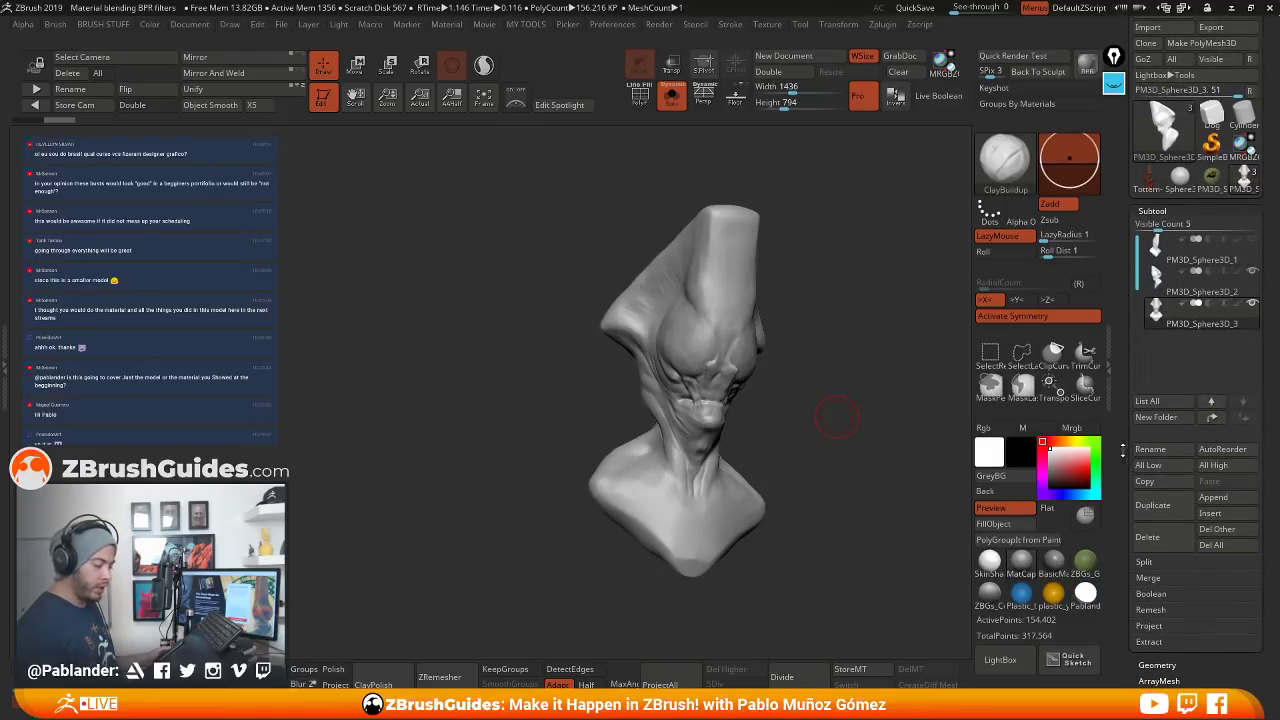
Reduce the brush size and mask an angular spiral line on the side of the head behind the eye bulge
{"action": "mouse_move", "coordinate": [866, 470]}
{"action": "left_mouse_down"}
{"action": "mouse_move", "coordinate": [737, 446]}
{"action": "mouse_move", "coordinate": [710, 409]}
{"action": "mouse_move", "coordinate": [871, 434]}
{"action": "left_mouse_up"}
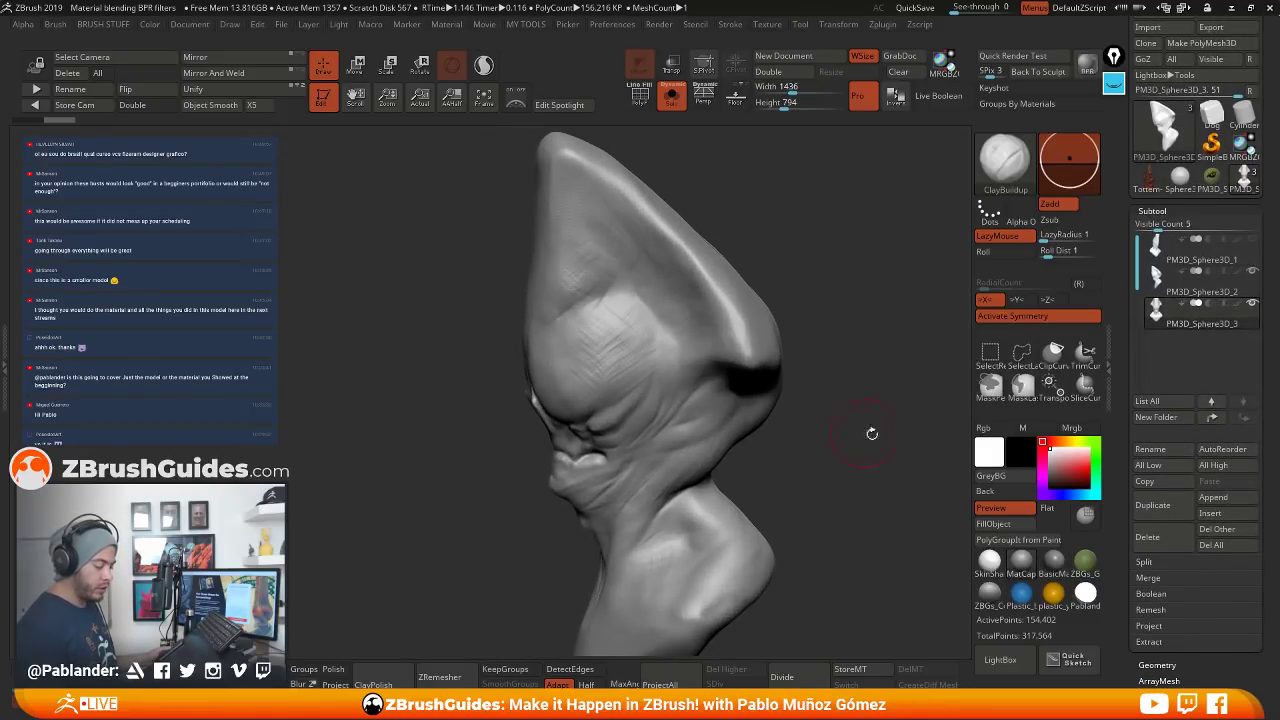
{"action": "key", "text": "space"}
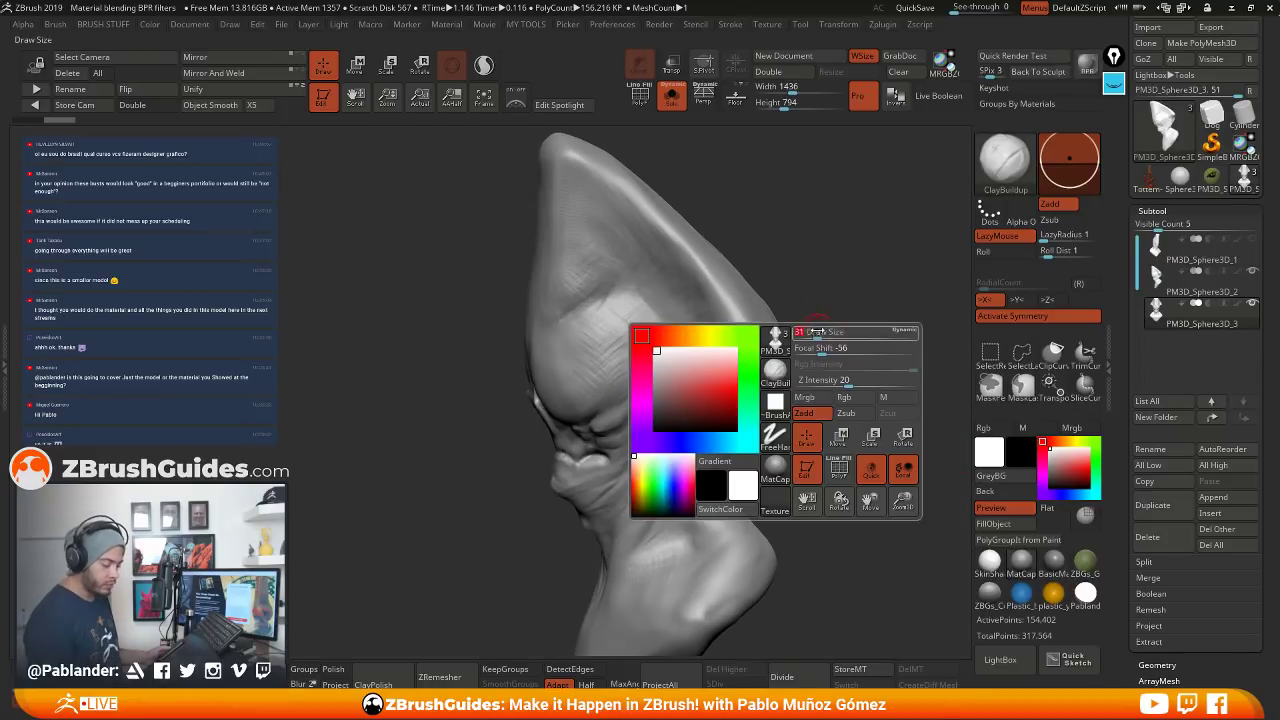
{"action": "mouse_move", "coordinate": [806, 287]}
{"action": "left_mouse_down"}
{"action": "mouse_move", "coordinate": [751, 306]}
{"action": "mouse_move", "coordinate": [803, 329]}
{"action": "left_mouse_up"}
{"action": "key", "text": "ctrl"}
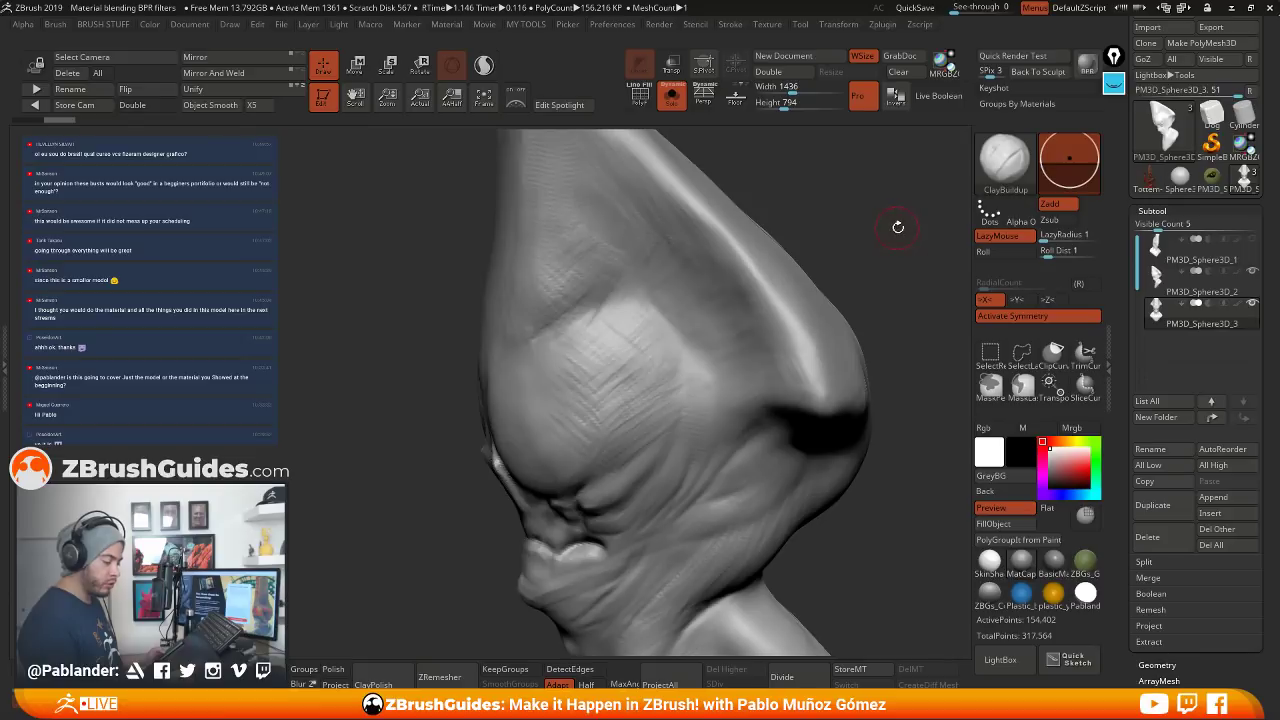
{"action": "key", "text": "space"}
{"action": "key", "text": "ctrl"}
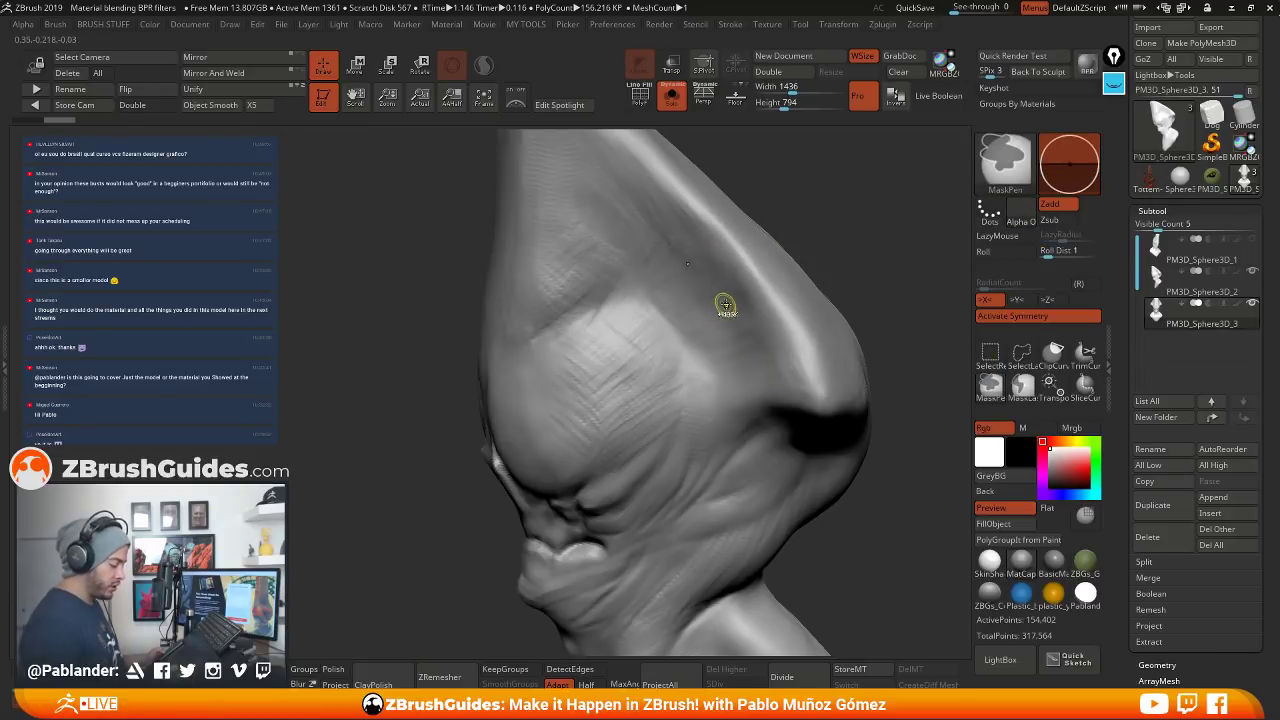
{"action": "mouse_move", "coordinate": [740, 280]}
{"action": "left_mouse_down", "text": "ctrl"}
{"action": "mouse_move", "coordinate": [703, 321]}
{"action": "mouse_move", "coordinate": [637, 282]}
{"action": "mouse_move", "coordinate": [597, 325]}
{"action": "mouse_move", "coordinate": [643, 366]}
{"action": "mouse_move", "coordinate": [653, 344]}
{"action": "mouse_move", "coordinate": [659, 355]}
{"action": "mouse_move", "coordinate": [654, 331]}
{"action": "left_mouse_up", "text": "ctrl"}
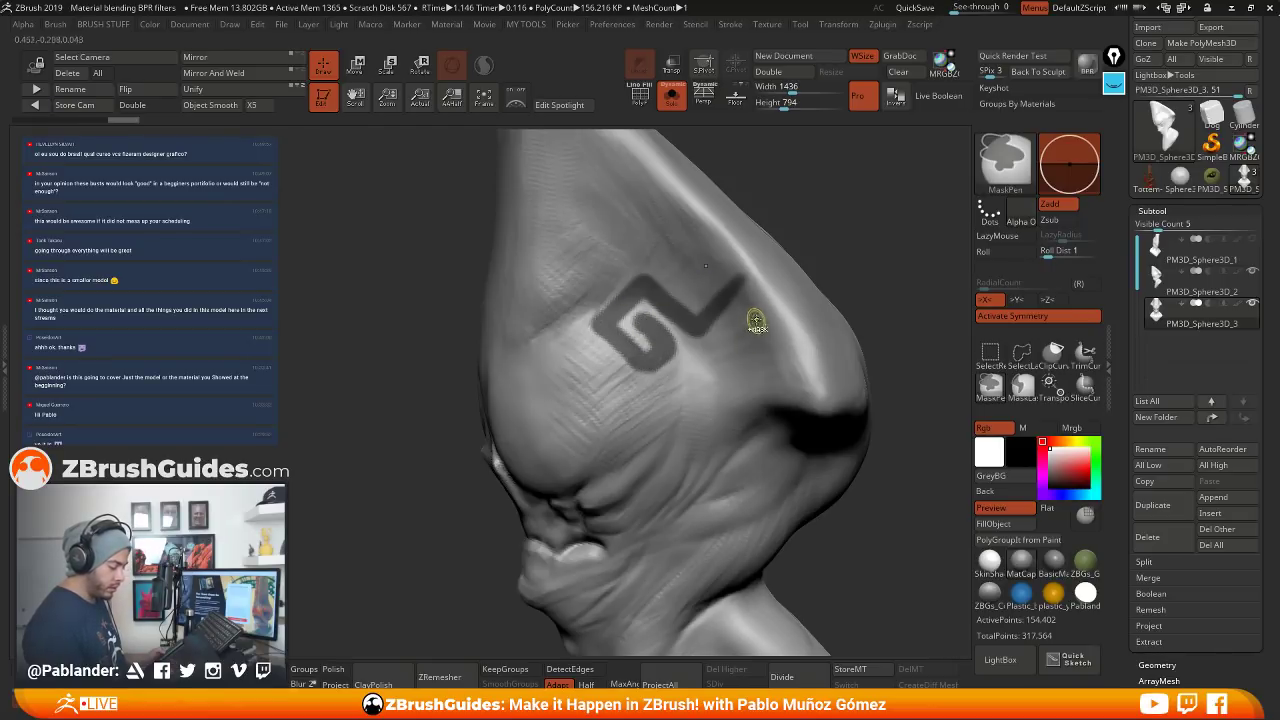
Extend the masked pattern with a long diagonal line, a hook over the eye bulge, and a triangle and branching lines near the flared edge
{"action": "mouse_move", "coordinate": [770, 300]}
{"action": "left_mouse_down", "text": "ctrl"}
{"action": "mouse_move", "coordinate": [652, 412]}
{"action": "mouse_move", "coordinate": [608, 476]}
{"action": "left_mouse_up", "text": "ctrl"}
{"action": "mouse_move", "coordinate": [563, 363]}
{"action": "left_mouse_down", "text": "ctrl"}
{"action": "mouse_move", "coordinate": [614, 404]}
{"action": "mouse_move", "coordinate": [578, 456]}
{"action": "mouse_move", "coordinate": [566, 381]}
{"action": "left_mouse_up", "text": "ctrl"}
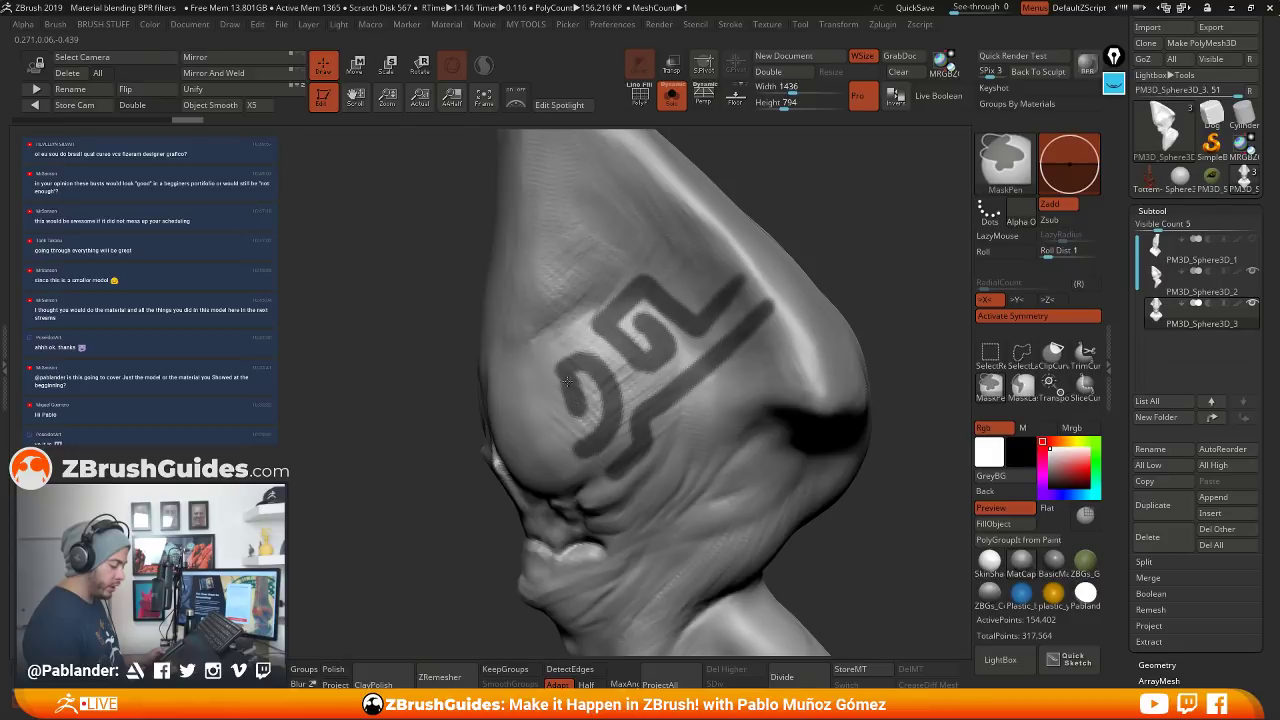
{"action": "mouse_move", "coordinate": [720, 257]}
{"action": "left_mouse_down", "text": "ctrl"}
{"action": "mouse_move", "coordinate": [692, 292]}
{"action": "mouse_move", "coordinate": [722, 240]}
{"action": "mouse_move", "coordinate": [727, 297]}
{"action": "mouse_move", "coordinate": [713, 312]}
{"action": "left_mouse_up", "text": "ctrl"}
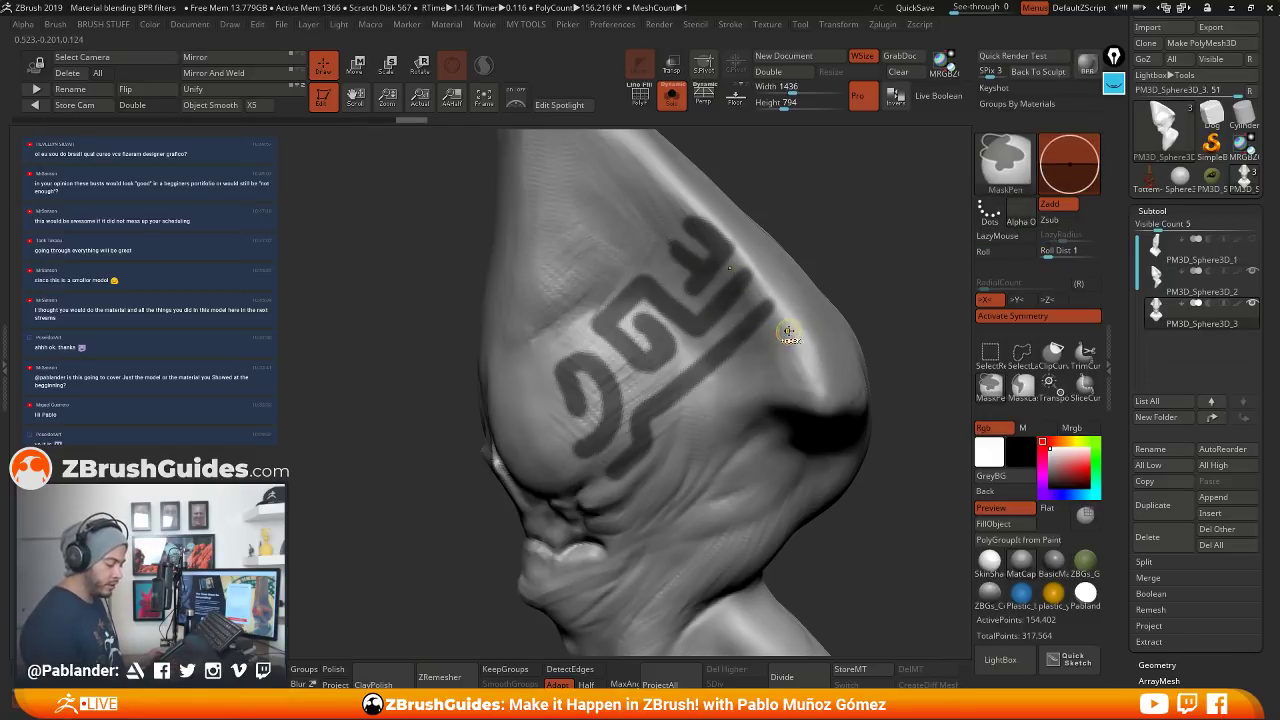
{"action": "mouse_move", "coordinate": [788, 331]}
{"action": "left_mouse_down", "text": "ctrl"}
{"action": "mouse_move", "coordinate": [742, 382]}
{"action": "mouse_move", "coordinate": [806, 390]}
{"action": "mouse_move", "coordinate": [796, 336]}
{"action": "left_mouse_up", "text": "ctrl"}
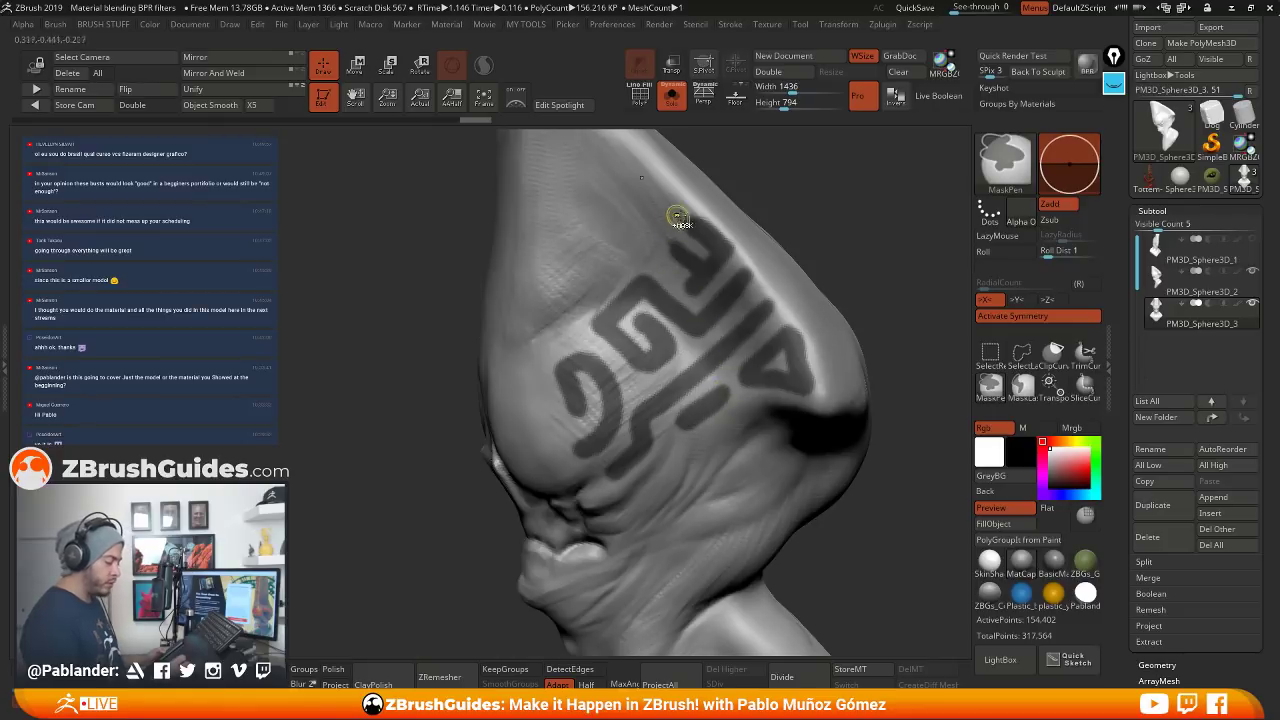
{"action": "mouse_move", "coordinate": [678, 218]}
{"action": "left_mouse_down", "text": "ctrl"}
{"action": "mouse_move", "coordinate": [677, 194]}
{"action": "mouse_move", "coordinate": [620, 242]}
{"action": "mouse_move", "coordinate": [614, 284]}
{"action": "mouse_move", "coordinate": [697, 186]}
{"action": "left_mouse_up", "text": "ctrl"}
Mask stepped lines and a short bar up the side of the head toward the crown, and reselect the ClayBuildup brush
{"action": "mouse_move", "coordinate": [891, 329]}
{"action": "left_mouse_down"}
{"action": "mouse_move", "coordinate": [897, 338]}
{"action": "mouse_move", "coordinate": [871, 280]}
{"action": "mouse_move", "coordinate": [810, 272]}
{"action": "left_mouse_up"}
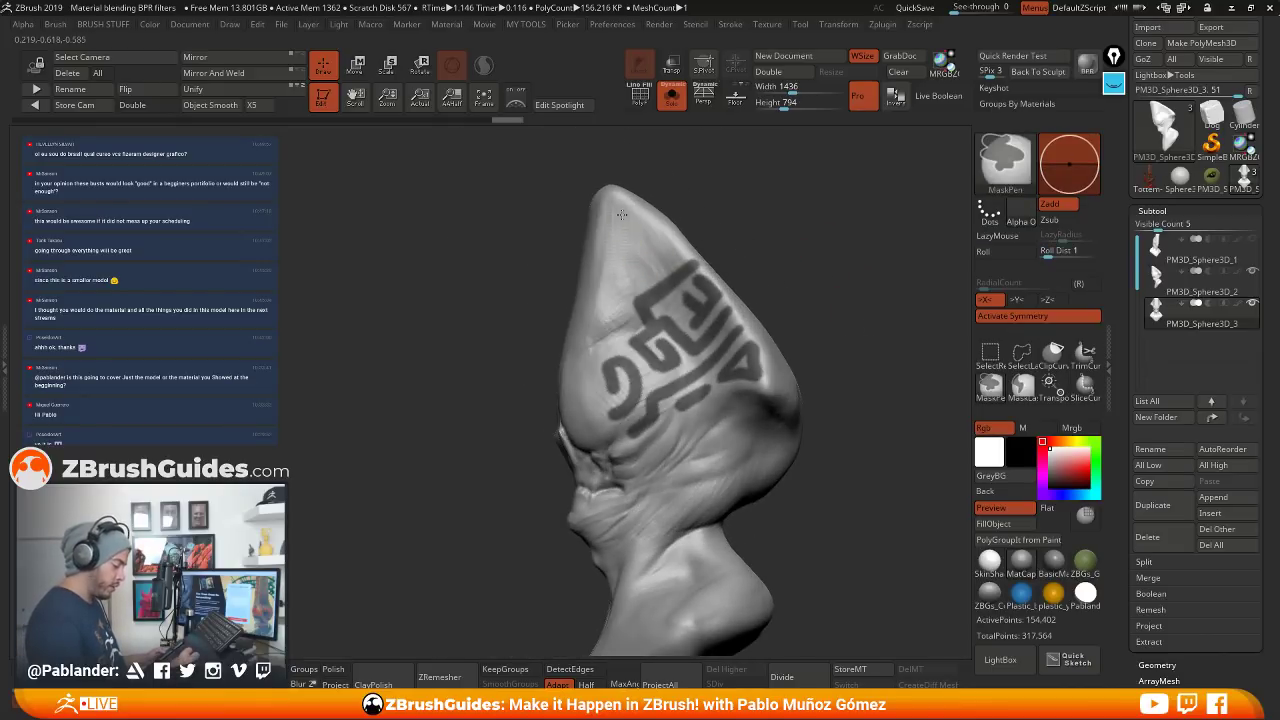
{"action": "left_click_drag", "start_coordinate": [622, 214], "coordinate": [652, 256], "text": "ctrl"}
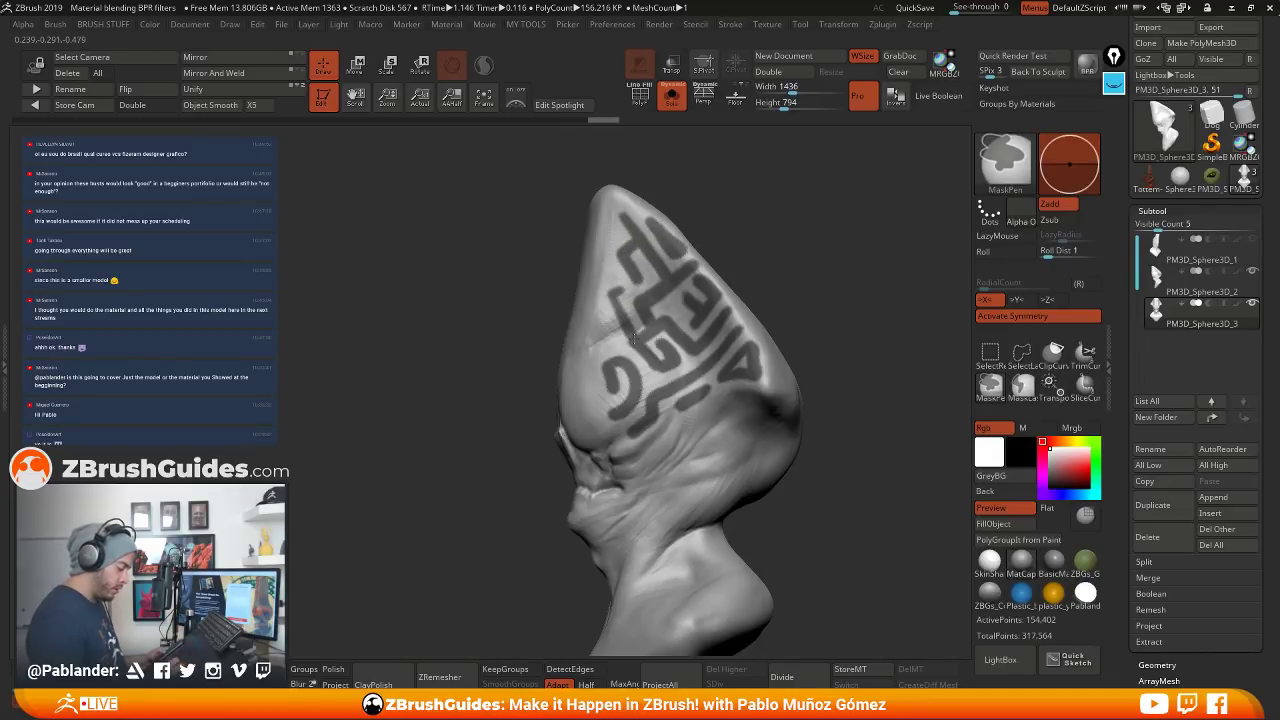
{"action": "key", "text": "b"}
{"action": "key", "text": "c"}
{"action": "key", "text": "b"}
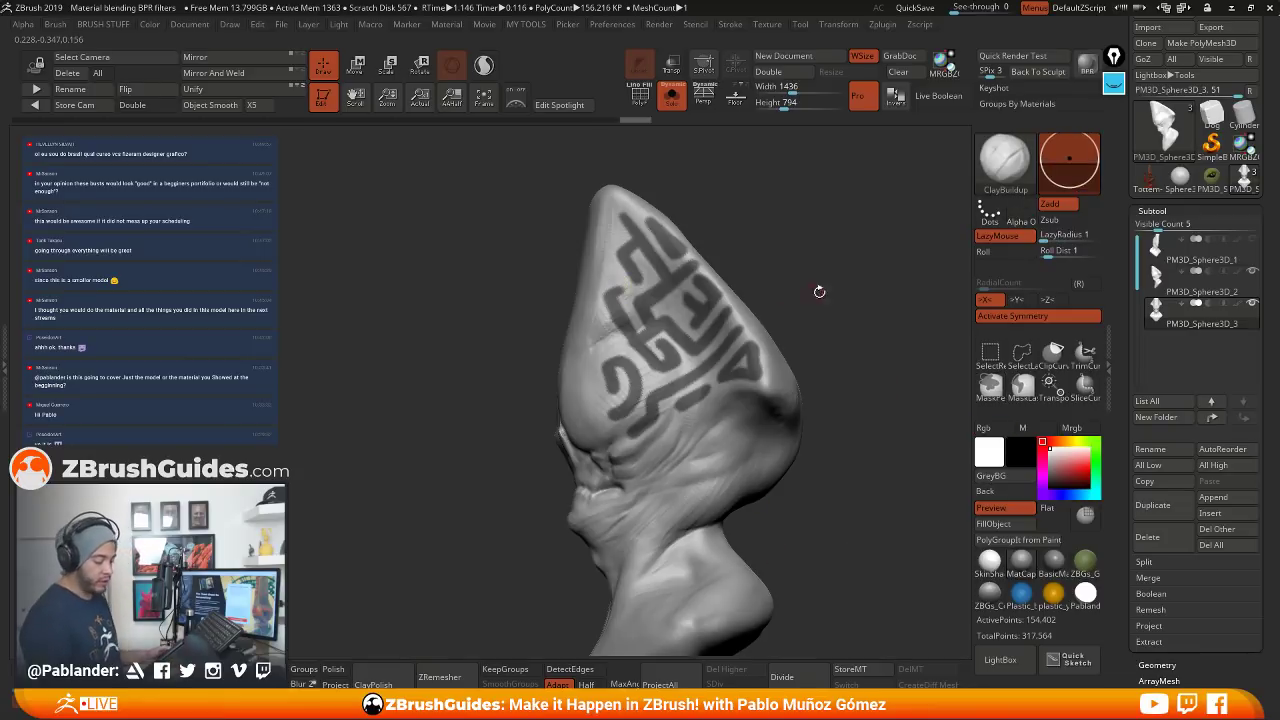
Add a small mask dot at the end of the brow crease, beside the maze pattern
{"action": "mouse_move", "coordinate": [820, 289]}
{"action": "left_mouse_down"}
{"action": "mouse_move", "coordinate": [748, 371]}
{"action": "mouse_move", "coordinate": [608, 354]}
{"action": "left_mouse_up"}
{"action": "key", "text": "ctrl"}
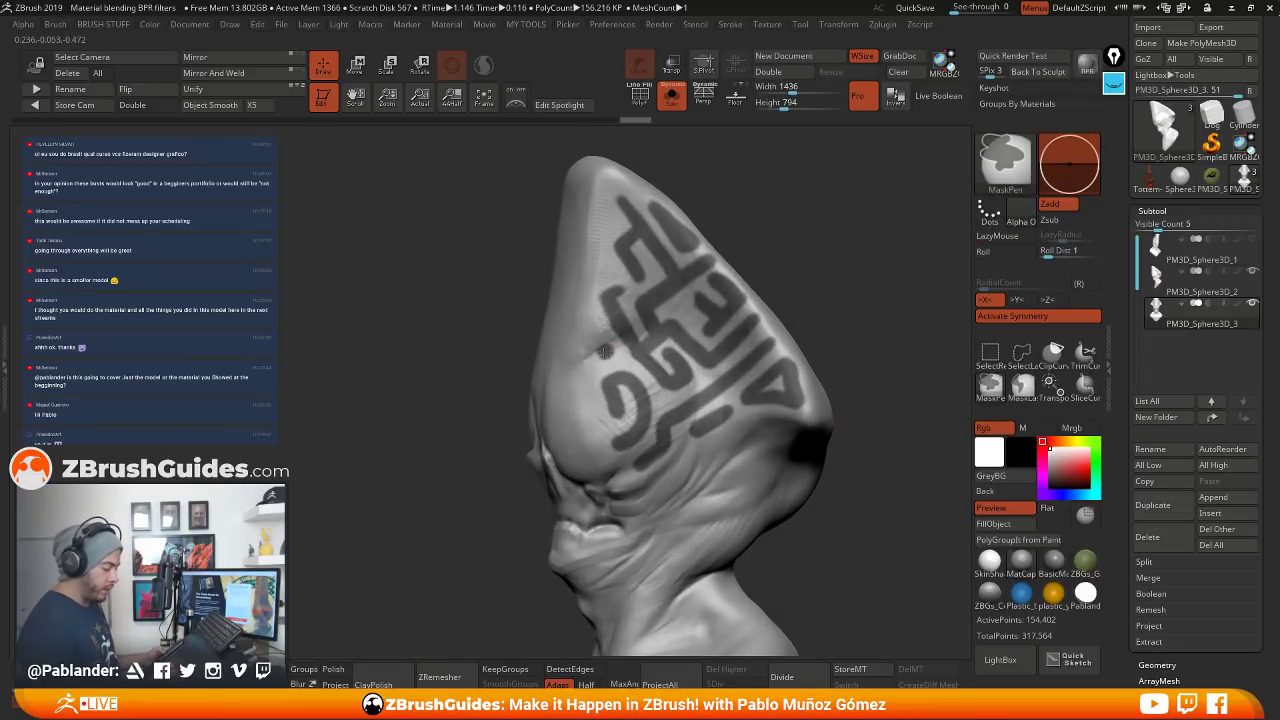
{"action": "mouse_move", "coordinate": [854, 466]}
{"action": "left_mouse_down"}
{"action": "mouse_move", "coordinate": [870, 505]}
{"action": "mouse_move", "coordinate": [816, 464]}
{"action": "mouse_move", "coordinate": [812, 436]}
{"action": "mouse_move", "coordinate": [838, 385]}
{"action": "mouse_move", "coordinate": [805, 326]}
{"action": "mouse_move", "coordinate": [820, 249]}
{"action": "mouse_move", "coordinate": [800, 400]}
{"action": "left_mouse_up"}
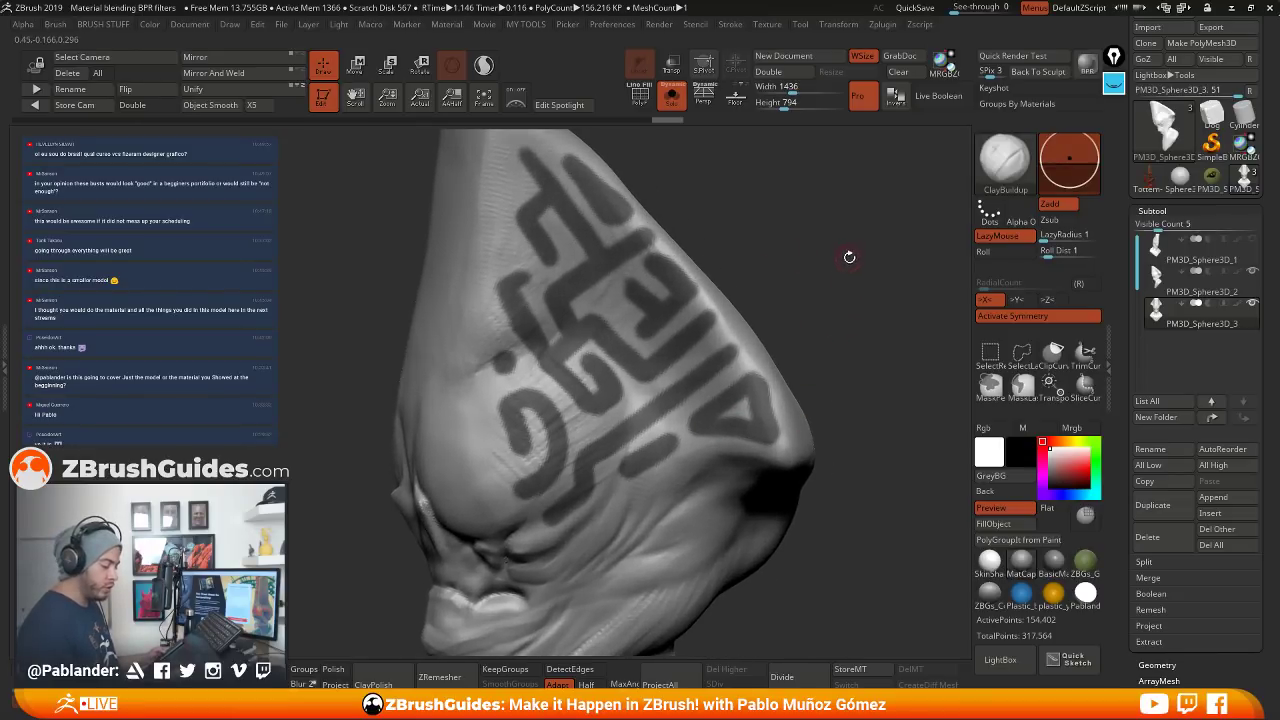
Try a spiral mask stroke on the cheek below the pattern with LazyMouse enabled for the MaskPen, and undo the stroke
{"action": "key", "text": "space"}
{"action": "key", "text": "space"}
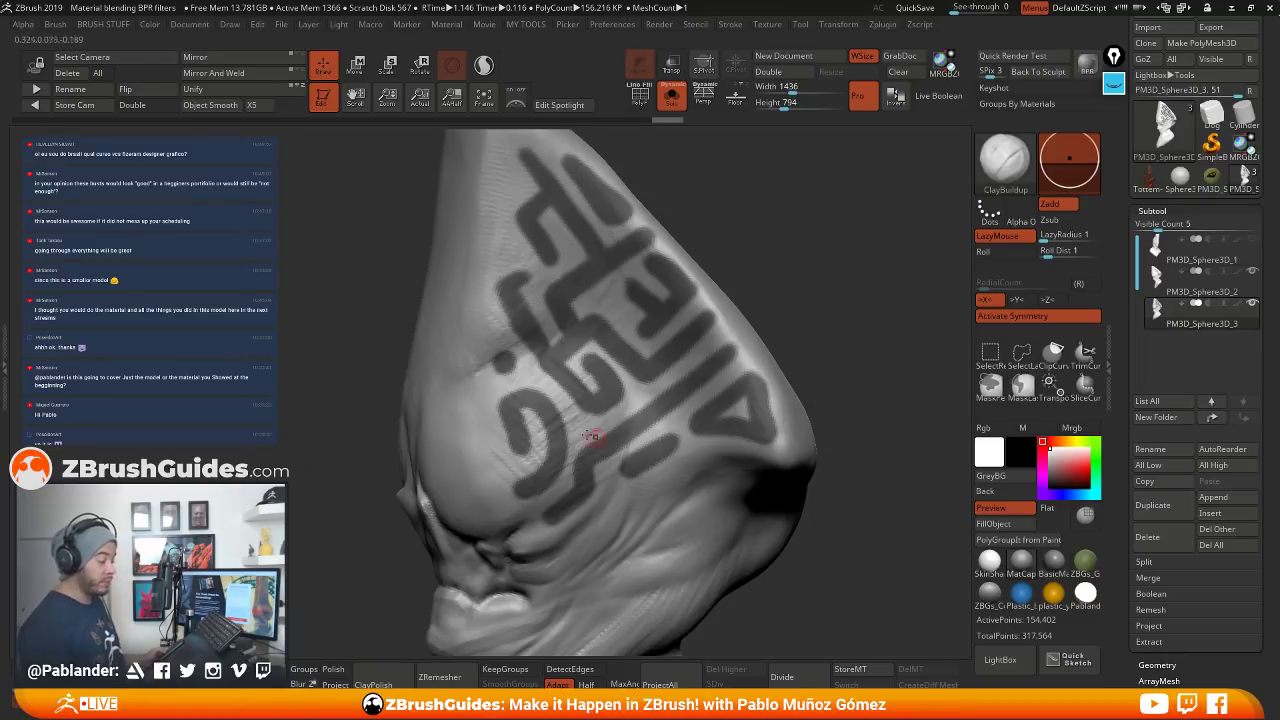
{"action": "left_click_drag", "start_coordinate": [846, 406], "coordinate": [854, 372]}
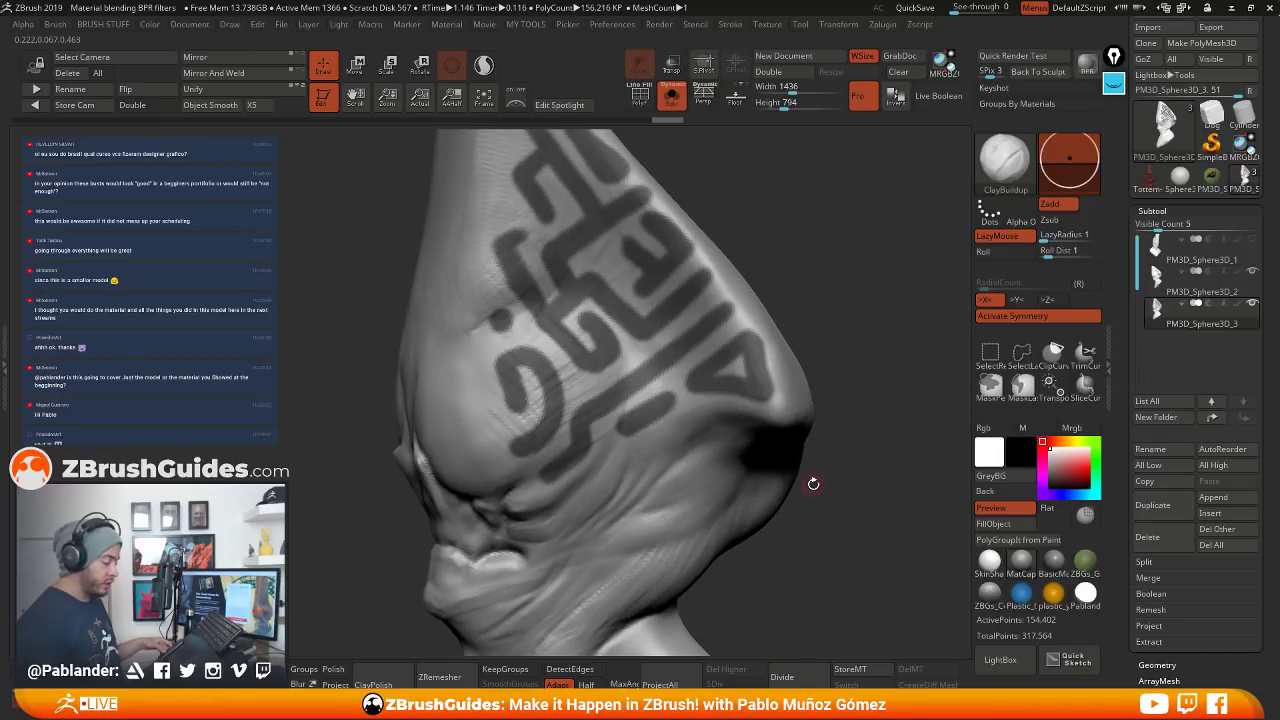
{"action": "key", "text": "ctrl"}
{"action": "key", "text": "ctrl"}
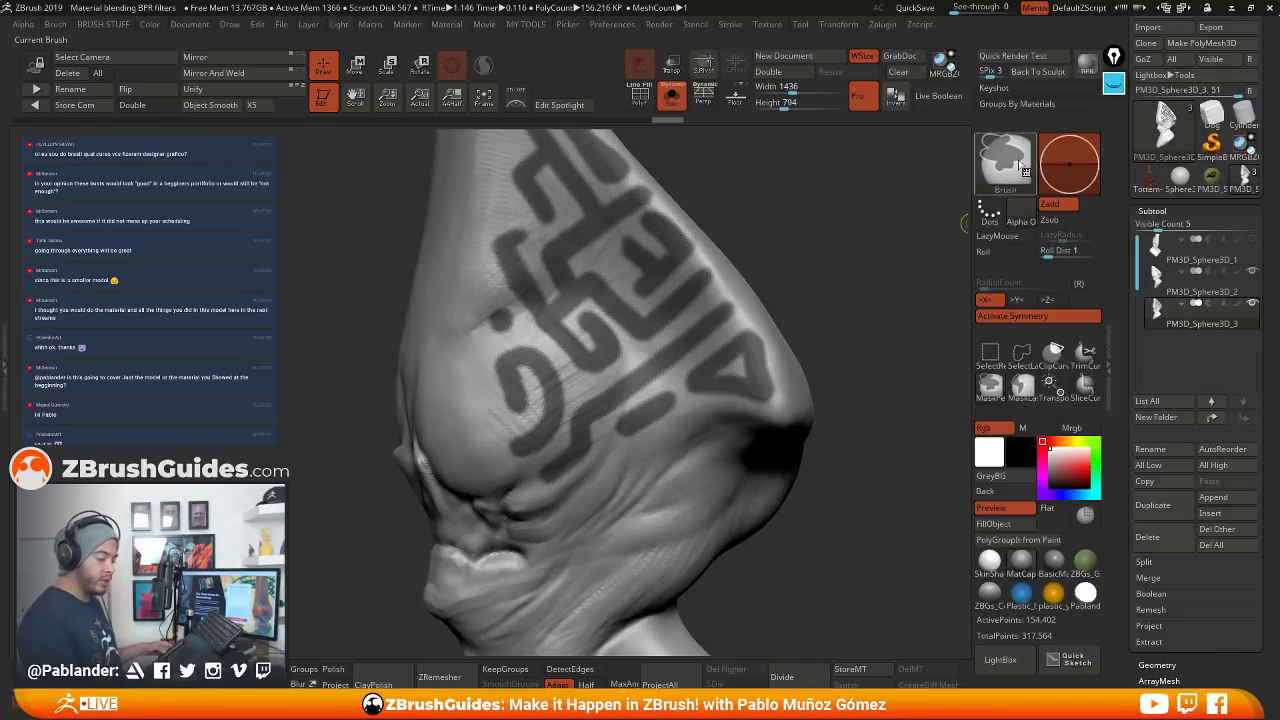
{"action": "left_click", "coordinate": [1012, 238]}
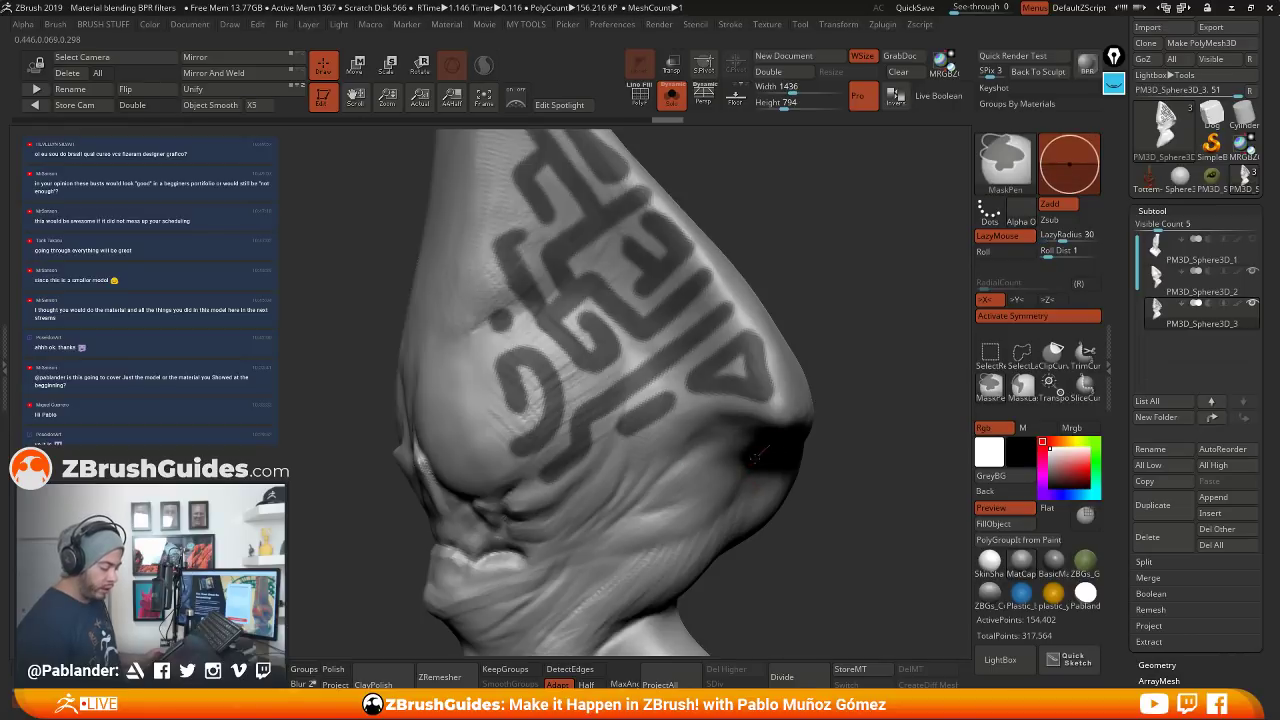
{"action": "mouse_move", "coordinate": [704, 477]}
{"action": "left_mouse_down", "text": "ctrl"}
{"action": "mouse_move", "coordinate": [626, 503]}
{"action": "mouse_move", "coordinate": [640, 560]}
{"action": "mouse_move", "coordinate": [706, 510]}
{"action": "mouse_move", "coordinate": [657, 584]}
{"action": "mouse_move", "coordinate": [590, 504]}
{"action": "mouse_move", "coordinate": [706, 443]}
{"action": "left_mouse_up", "text": "ctrl"}
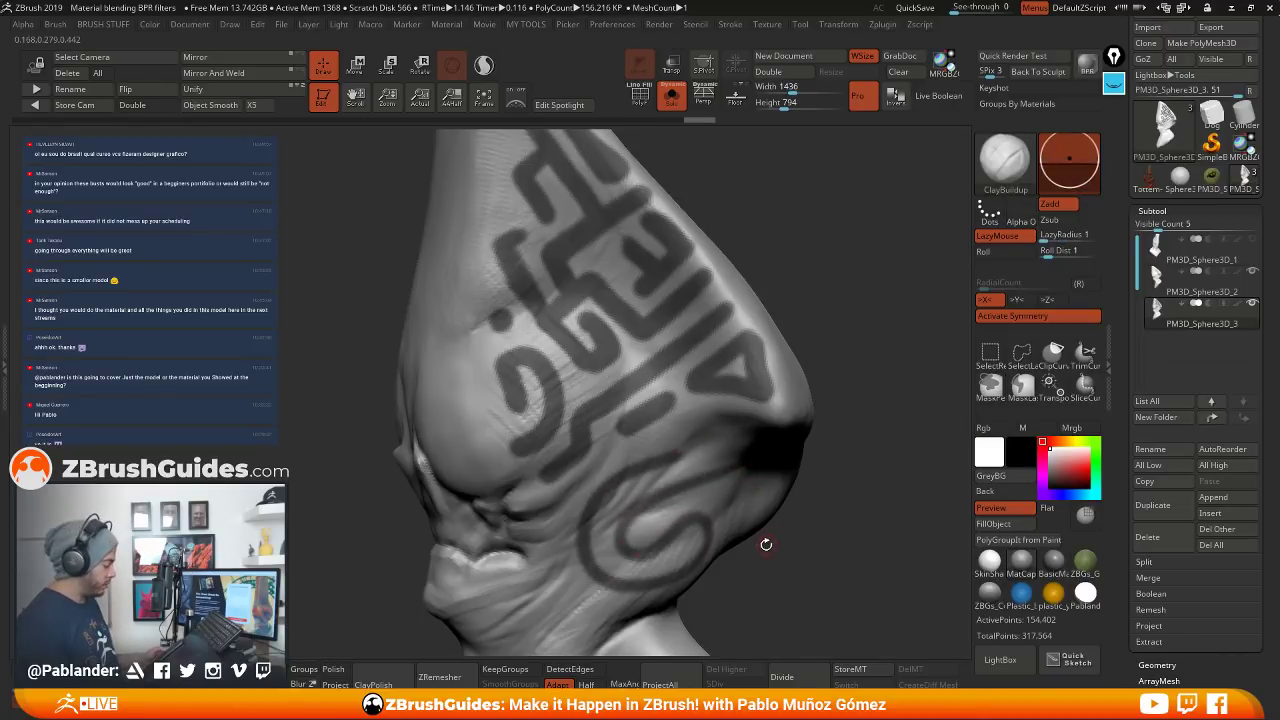
{"action": "key", "text": "ctrl+z"}
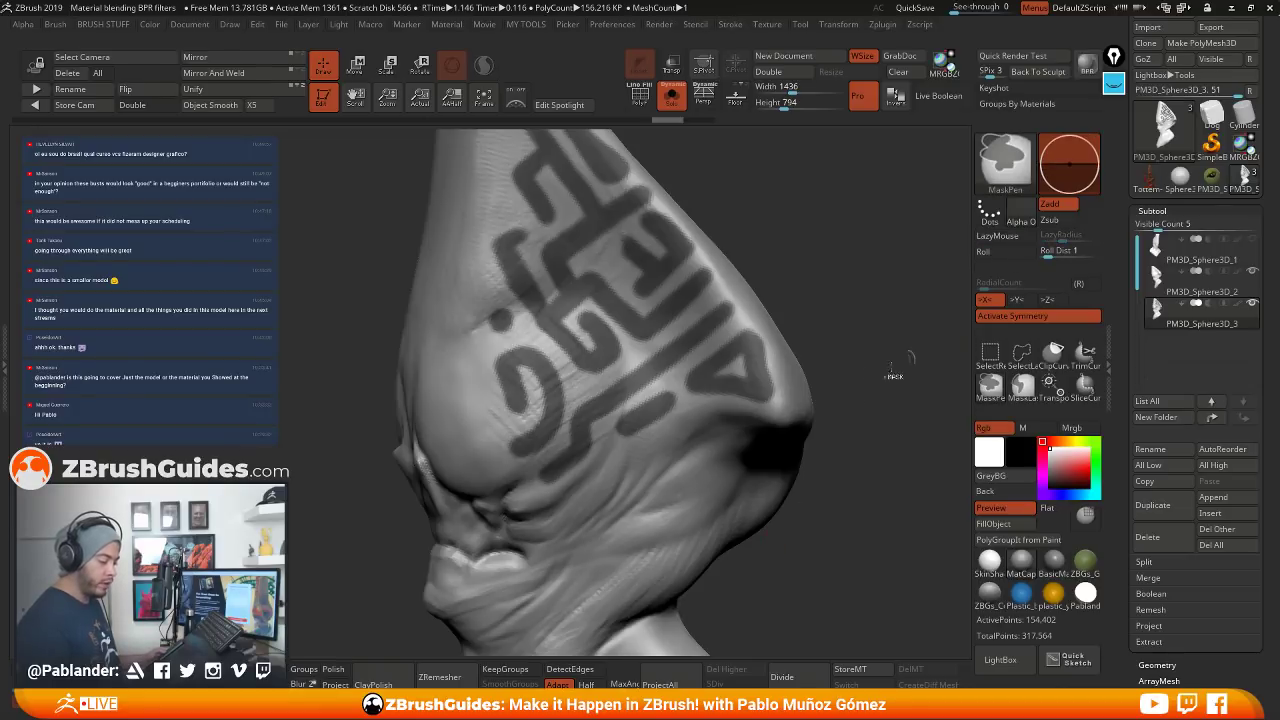
Invert the mask, trim the ends and corners of the maze pattern into sharper shapes, and invert the mask back
{"action": "left_click", "coordinate": [820, 304], "text": "ctrl"}
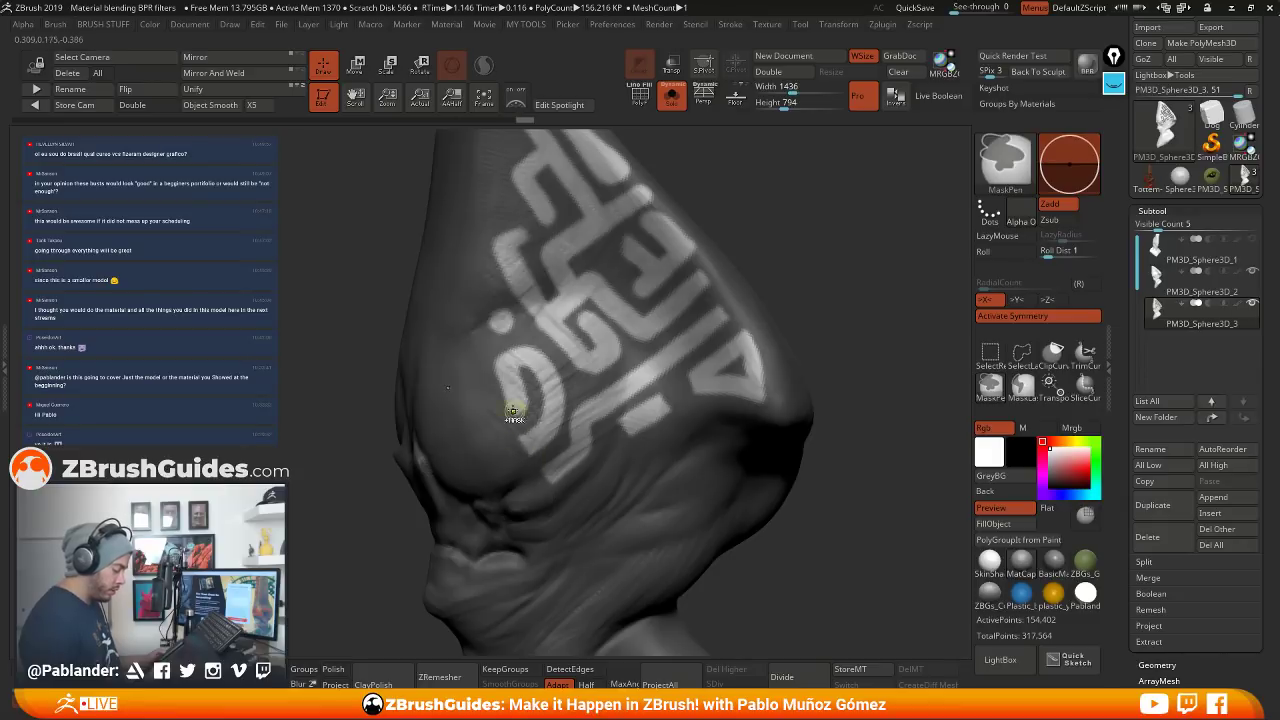
{"action": "mouse_move", "coordinate": [528, 241]}
{"action": "left_mouse_down", "text": "ctrl"}
{"action": "mouse_move", "coordinate": [519, 233]}
{"action": "mouse_move", "coordinate": [548, 222]}
{"action": "left_mouse_up", "text": "ctrl"}
{"action": "left_click_drag", "start_coordinate": [813, 224], "coordinate": [826, 337]}
{"action": "key", "text": "ctrl"}
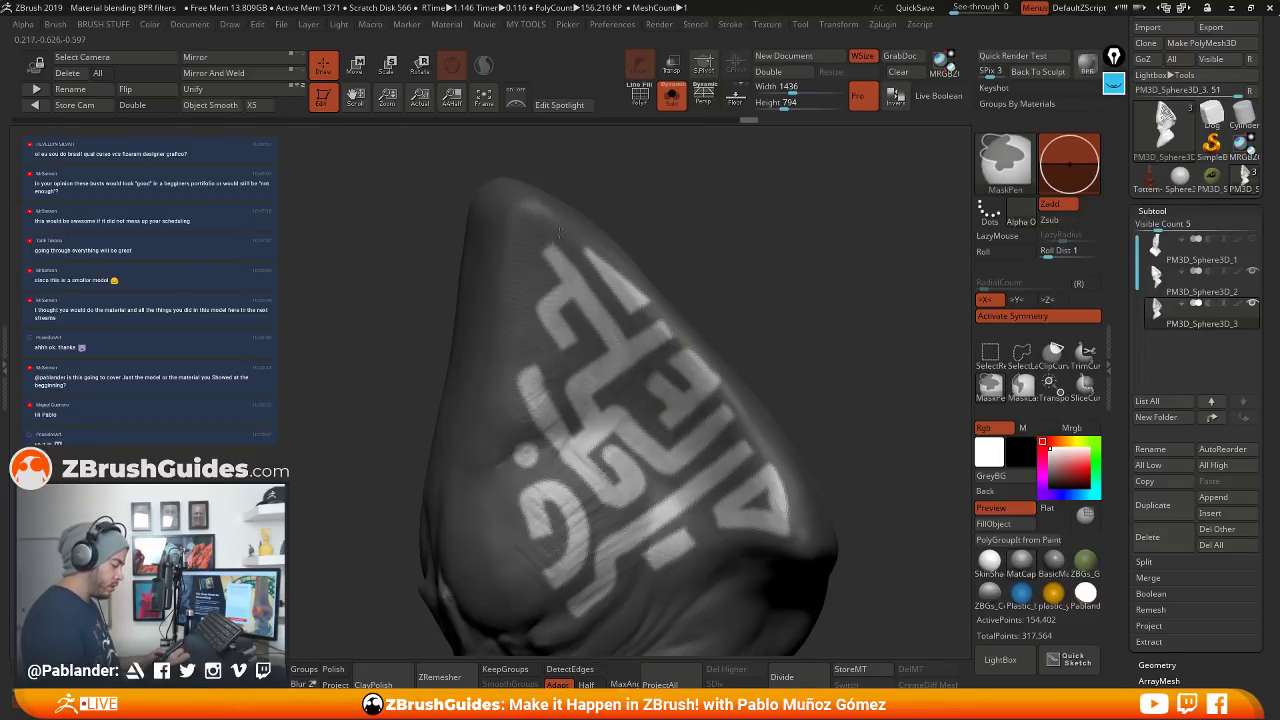
{"action": "left_click", "coordinate": [845, 398], "text": "ctrl"}
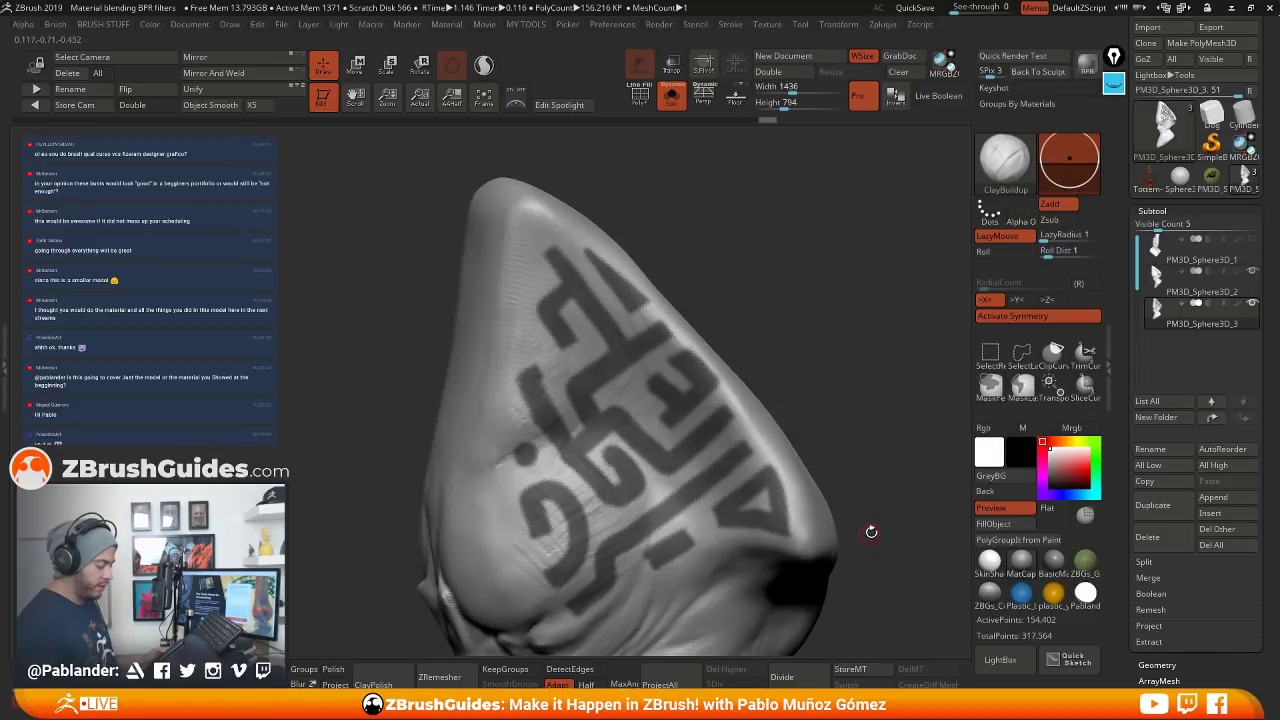
Set the MaskPen to the DragRect stroke with a solid round alpha for stamping circular masks on the head
{"action": "mouse_move", "coordinate": [894, 523]}
{"action": "left_mouse_down"}
{"action": "mouse_move", "coordinate": [838, 452]}
{"action": "mouse_move", "coordinate": [752, 460]}
{"action": "left_mouse_up"}
{"action": "scroll", "coordinate": [1126, 364], "scroll_direction": "down", "scroll_amount": 5}
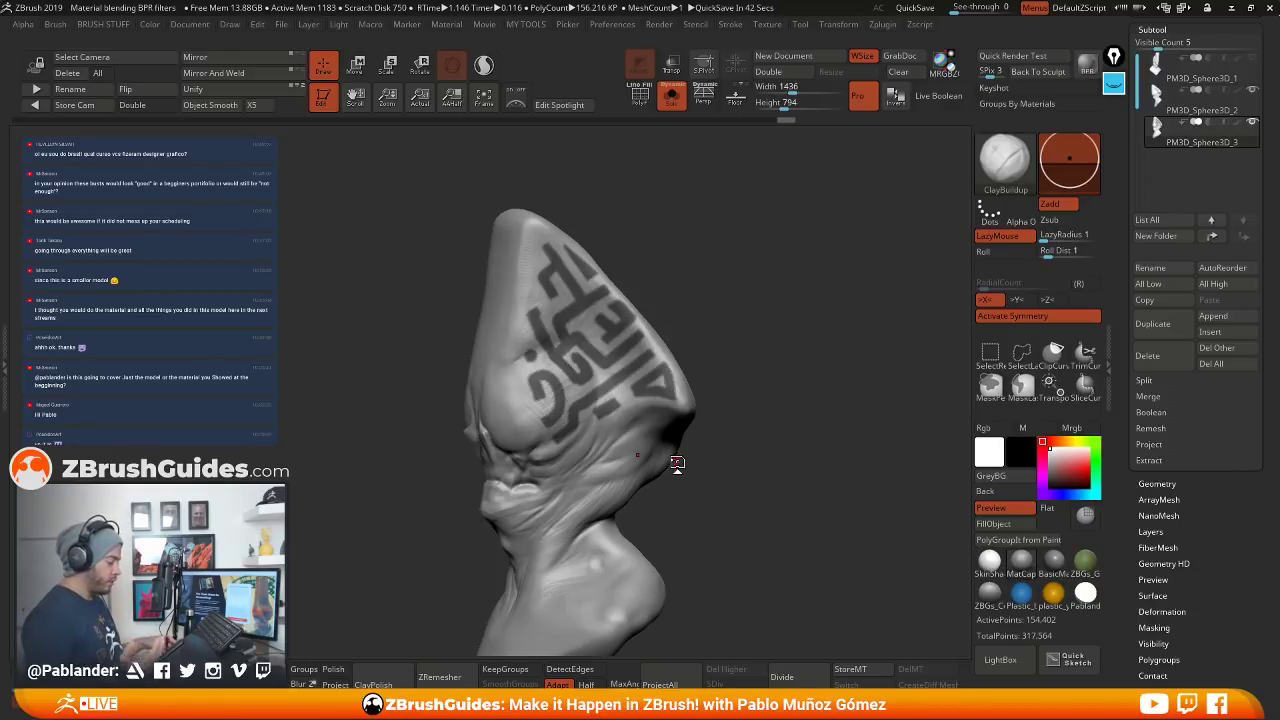
{"action": "left_click_drag", "start_coordinate": [762, 401], "coordinate": [754, 411]}
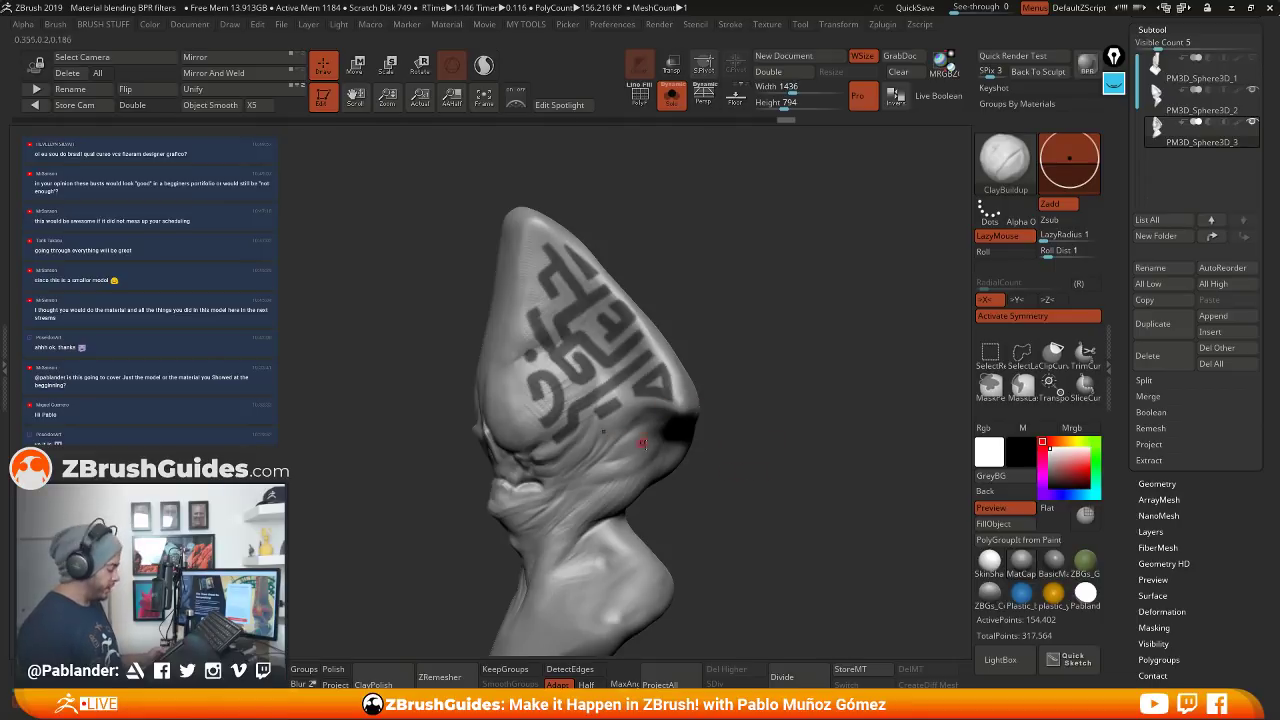
{"action": "key", "text": "ctrl"}
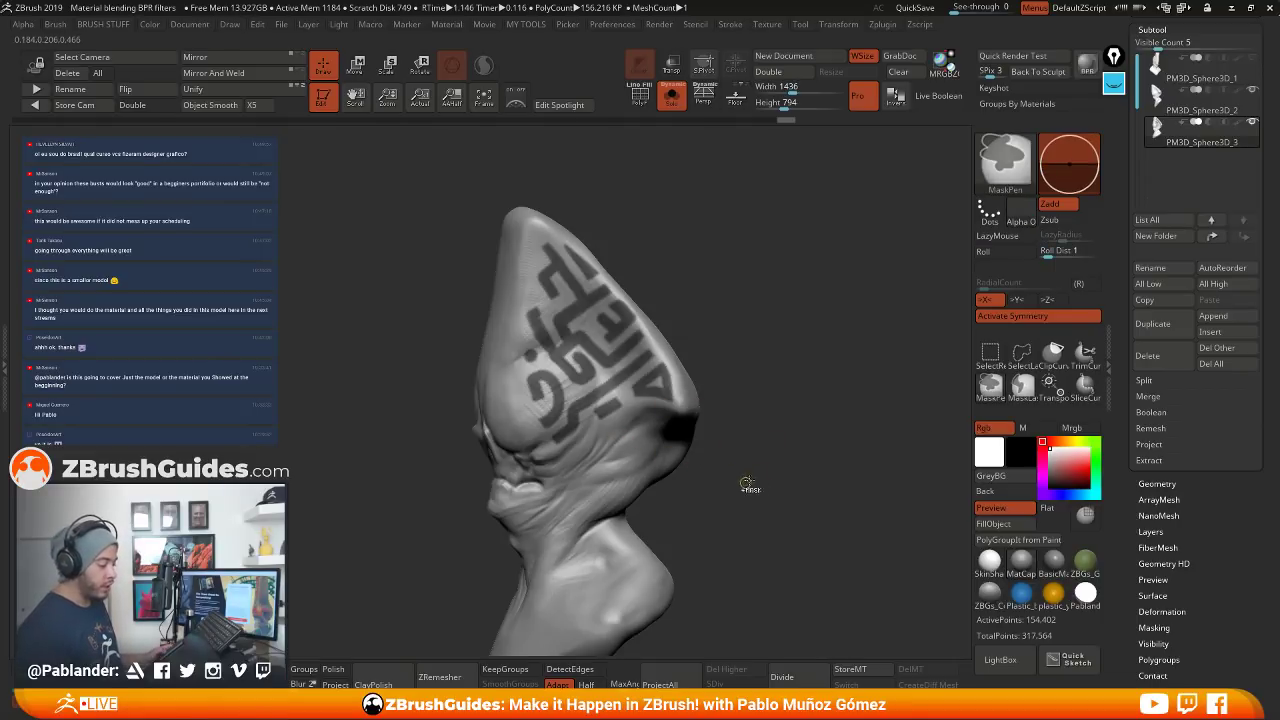
{"action": "left_click", "coordinate": [992, 220]}
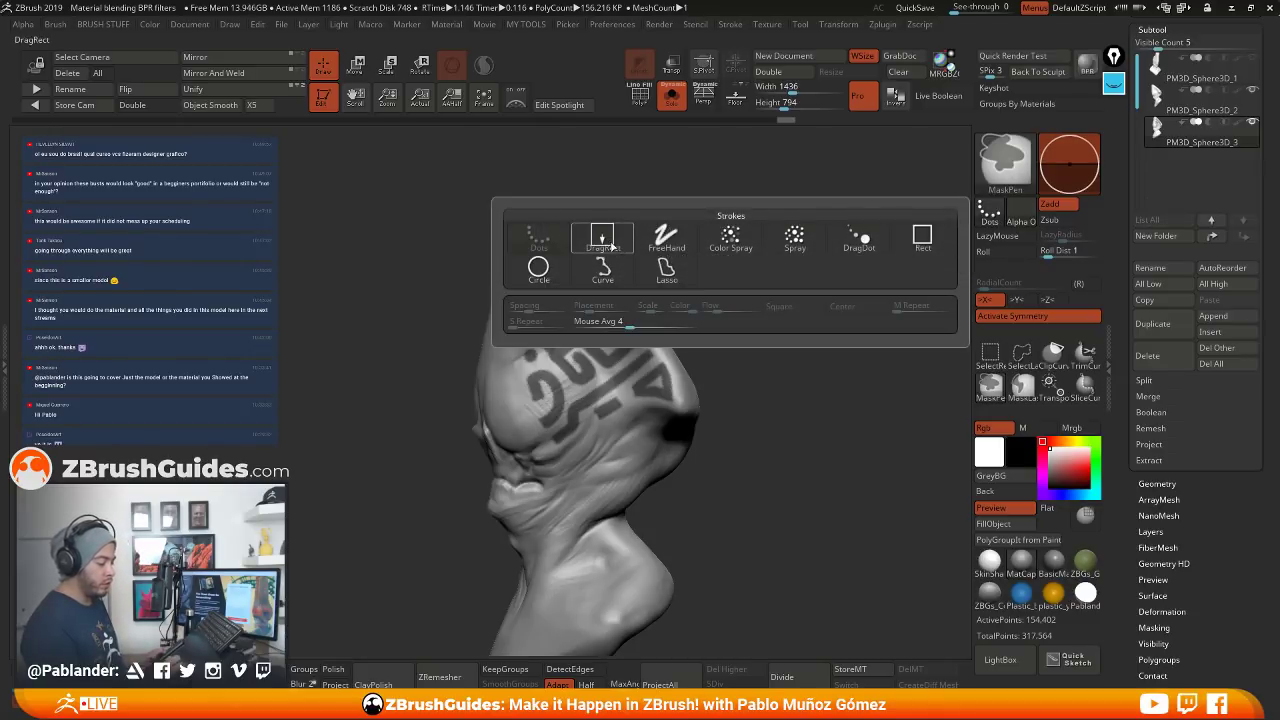
{"action": "left_click", "coordinate": [602, 238]}
{"action": "left_click", "coordinate": [1024, 213]}
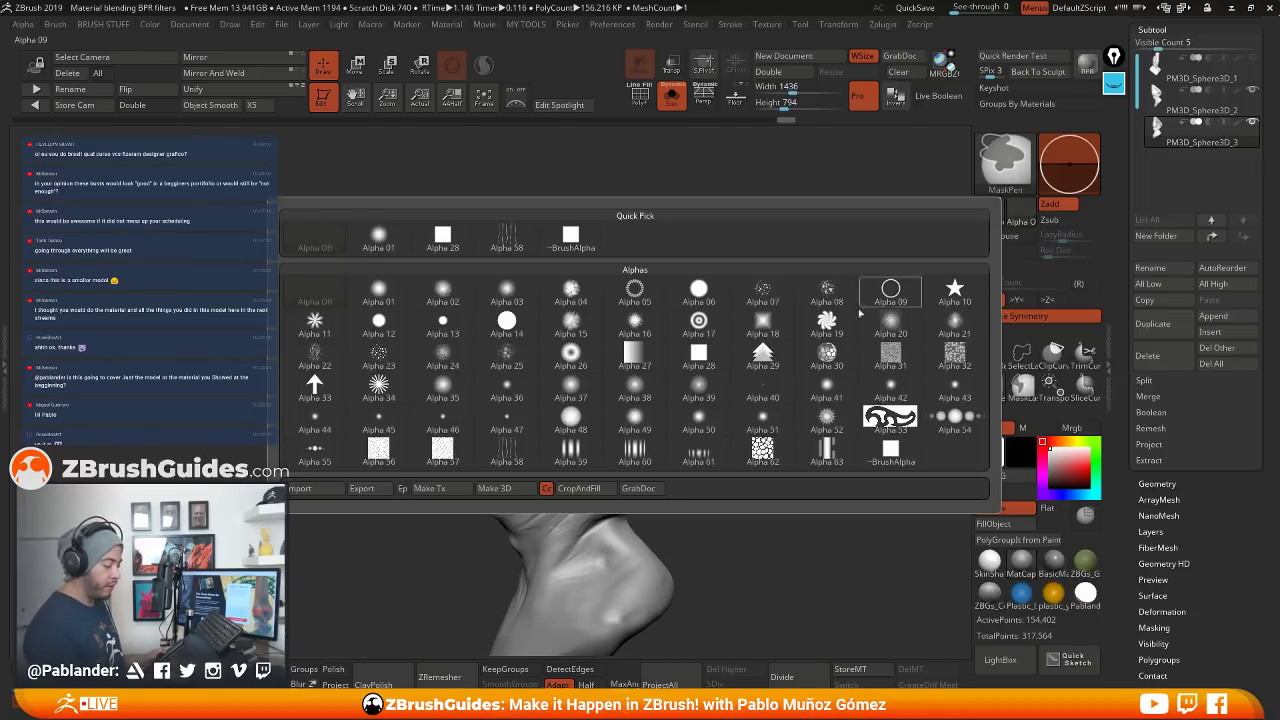
{"action": "left_click", "coordinate": [566, 436]}
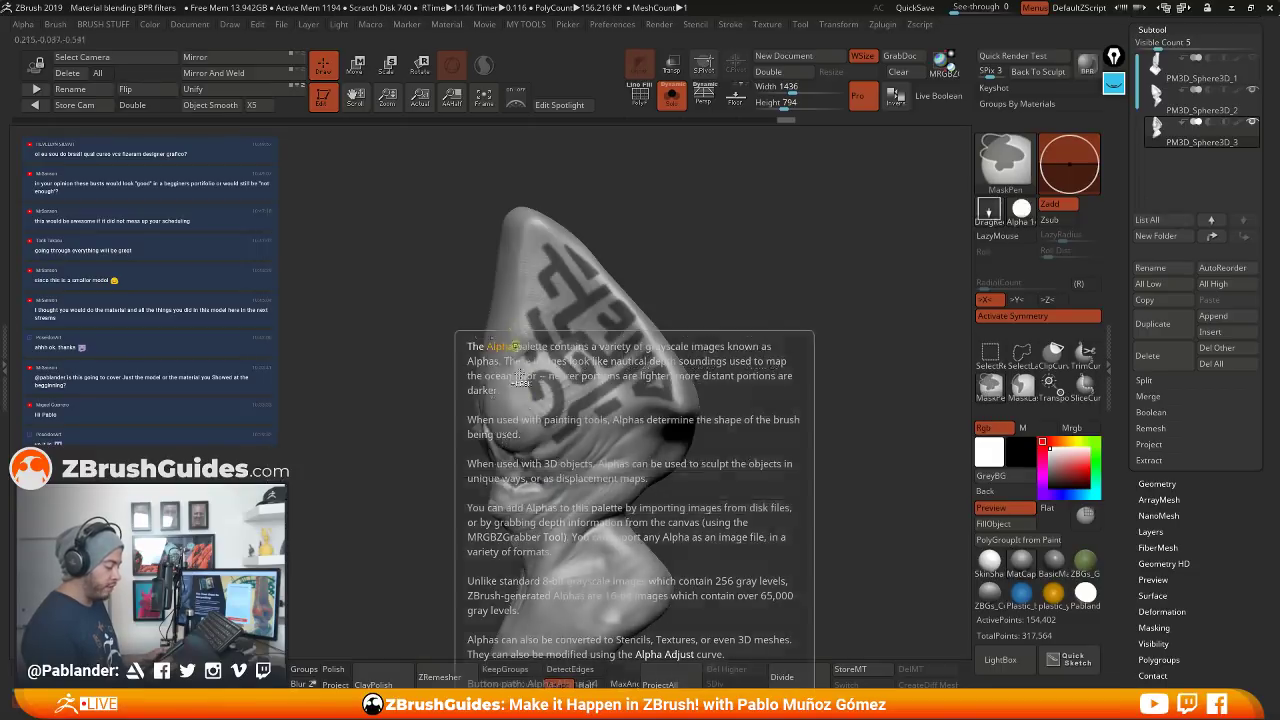
{"action": "key", "text": "ctrl"}
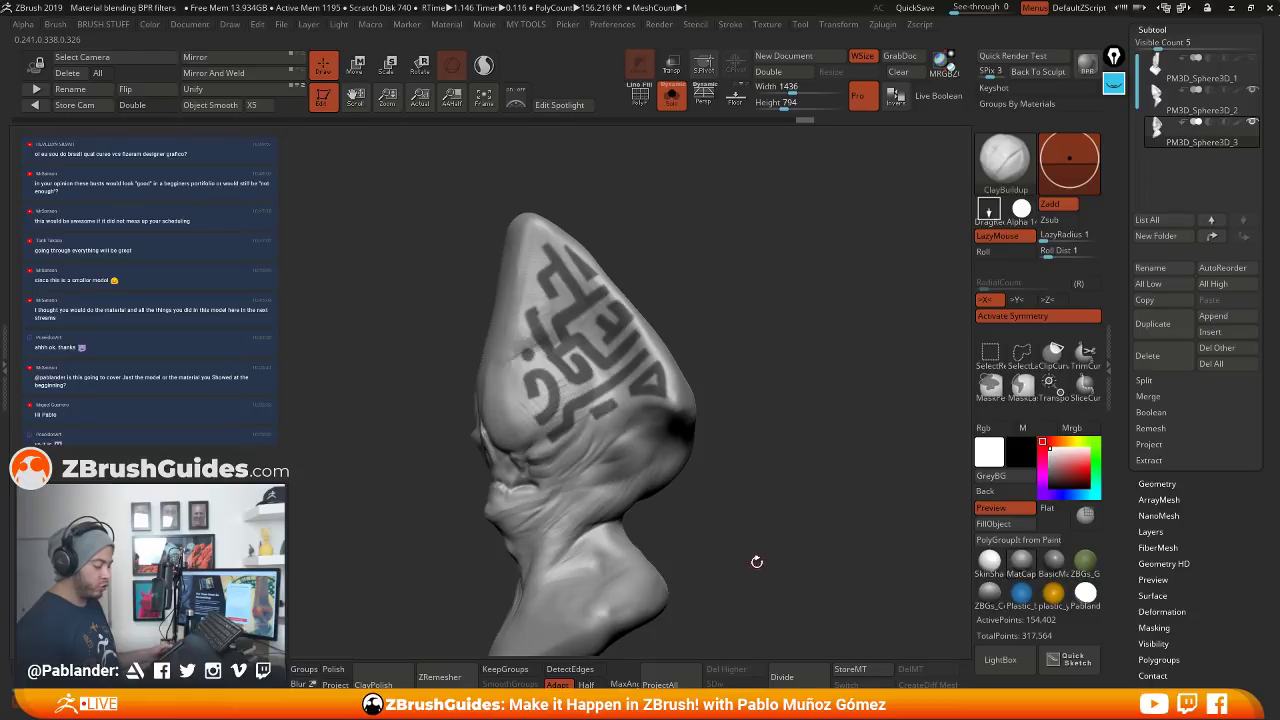
Switch the MaskPen's alpha to the square Alpha 28 and check the masked head from the front and side
{"action": "key", "text": "ctrl"}
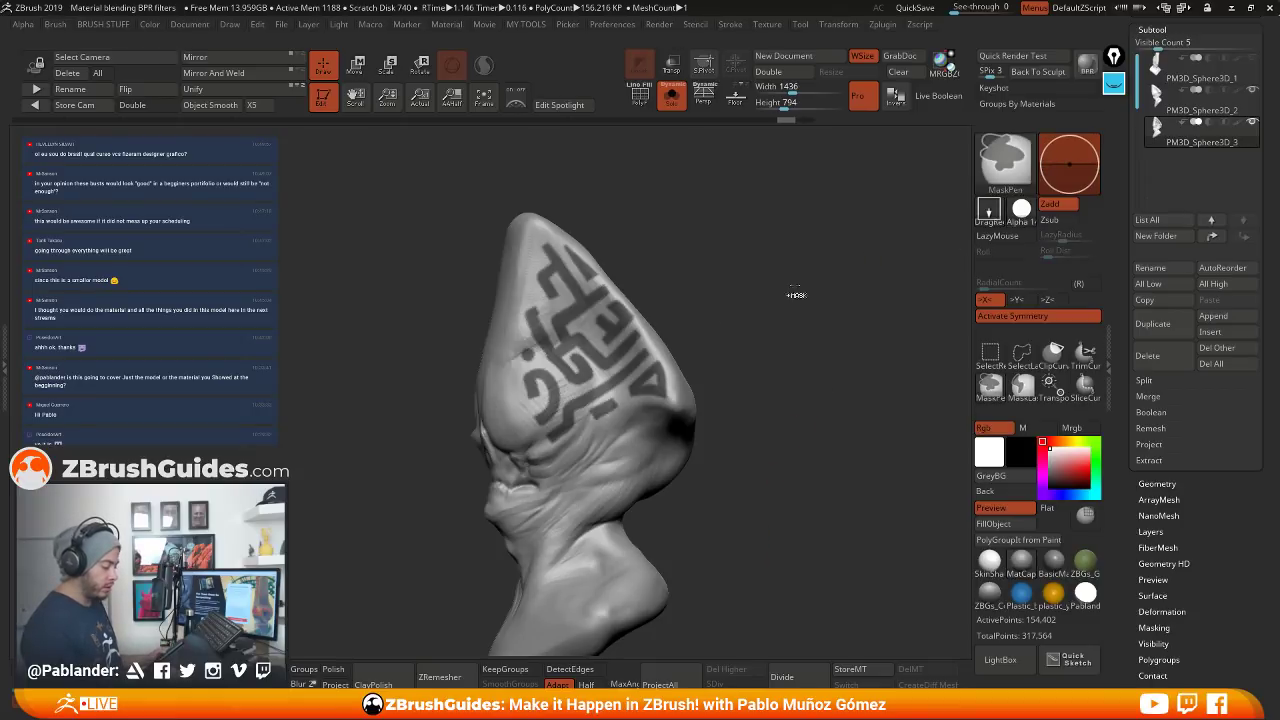
{"action": "key", "text": "alt+a"}
{"action": "left_click", "coordinate": [506, 237]}
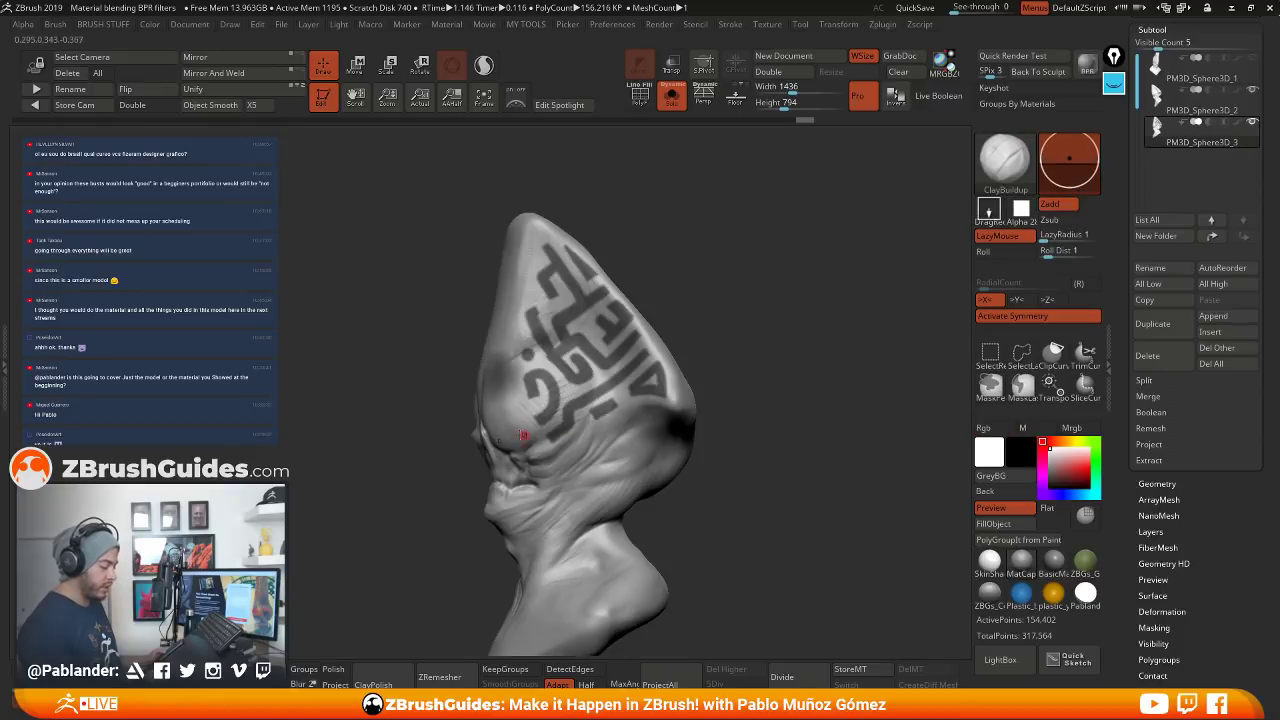
{"action": "right_click_drag", "start_coordinate": [523, 433], "coordinate": [487, 390]}
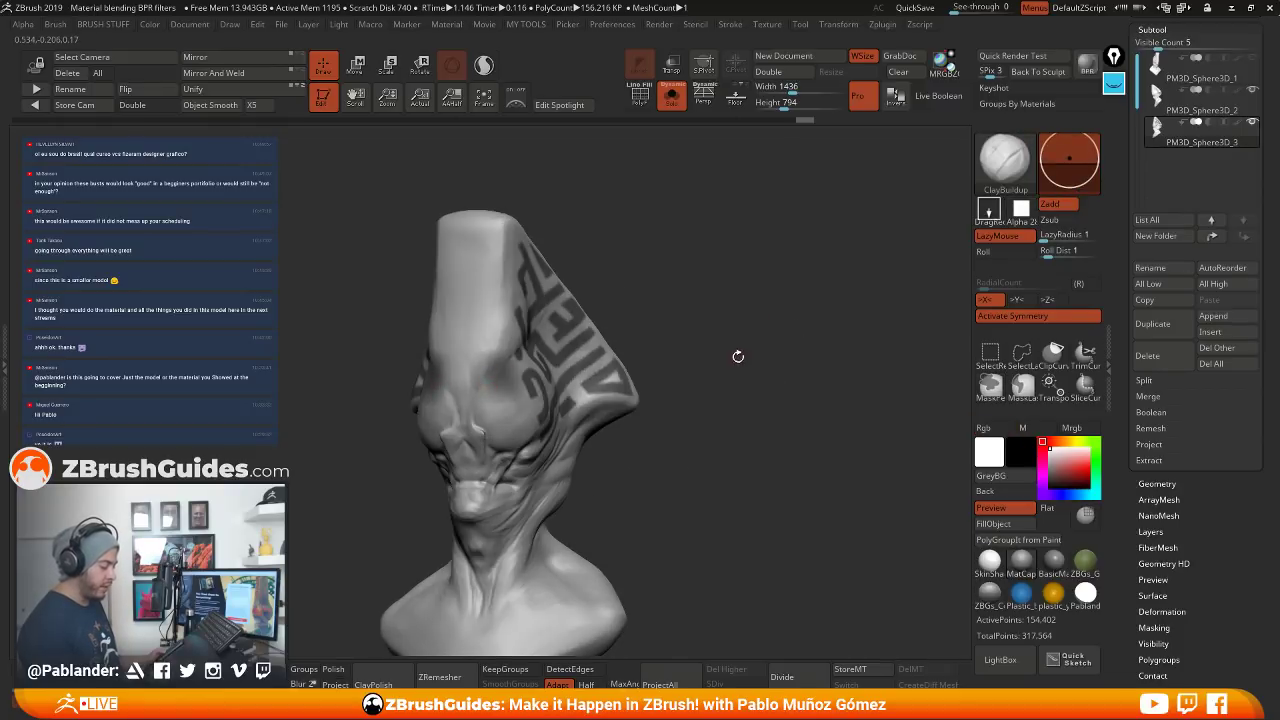
{"action": "left_click_drag", "start_coordinate": [729, 358], "coordinate": [762, 427]}
{"action": "key", "text": "ctrl"}
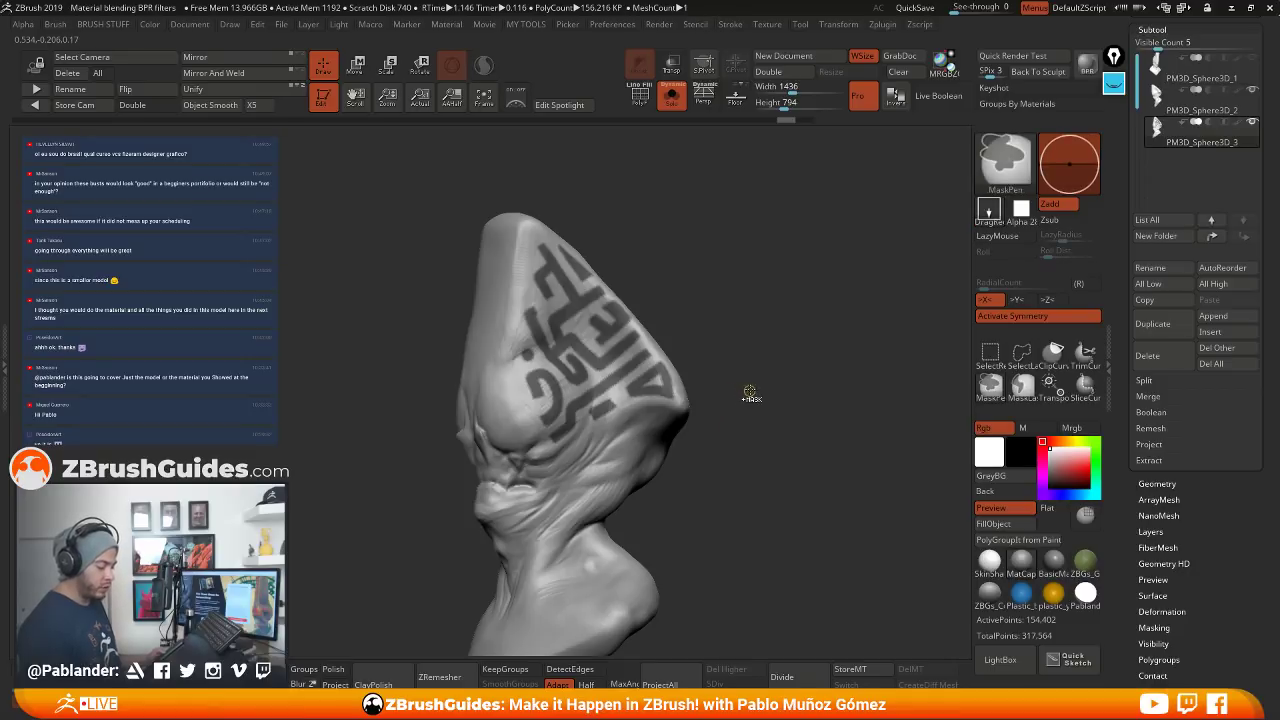
{"action": "right_click", "coordinate": [744, 318], "text": "ctrl+shift"}
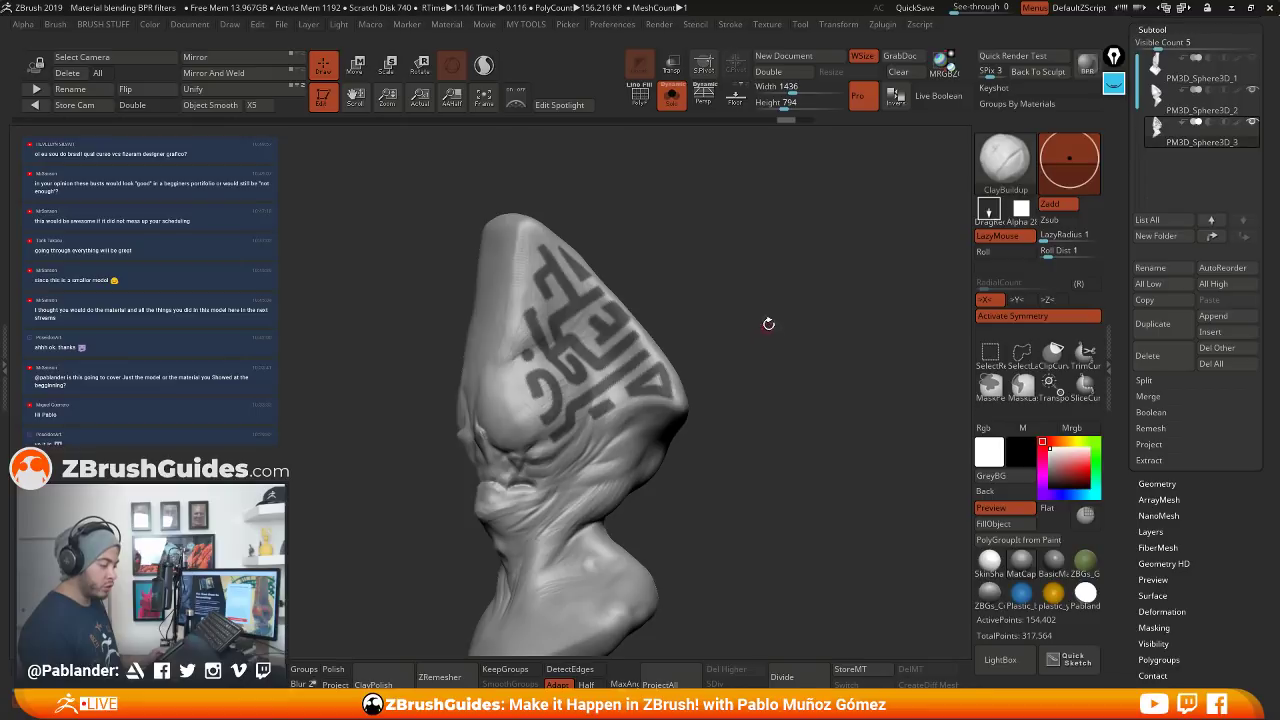
{"action": "key", "text": "ctrl"}
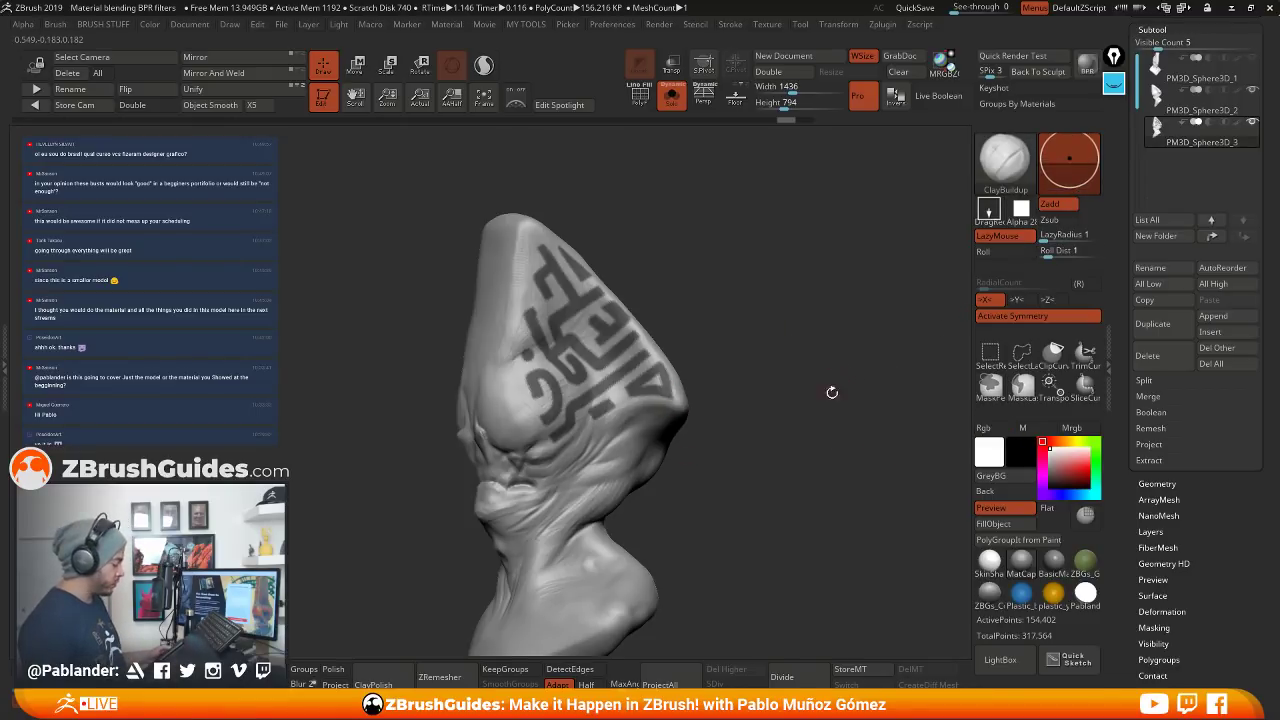
{"action": "left_click_drag", "start_coordinate": [832, 392], "coordinate": [815, 394]}
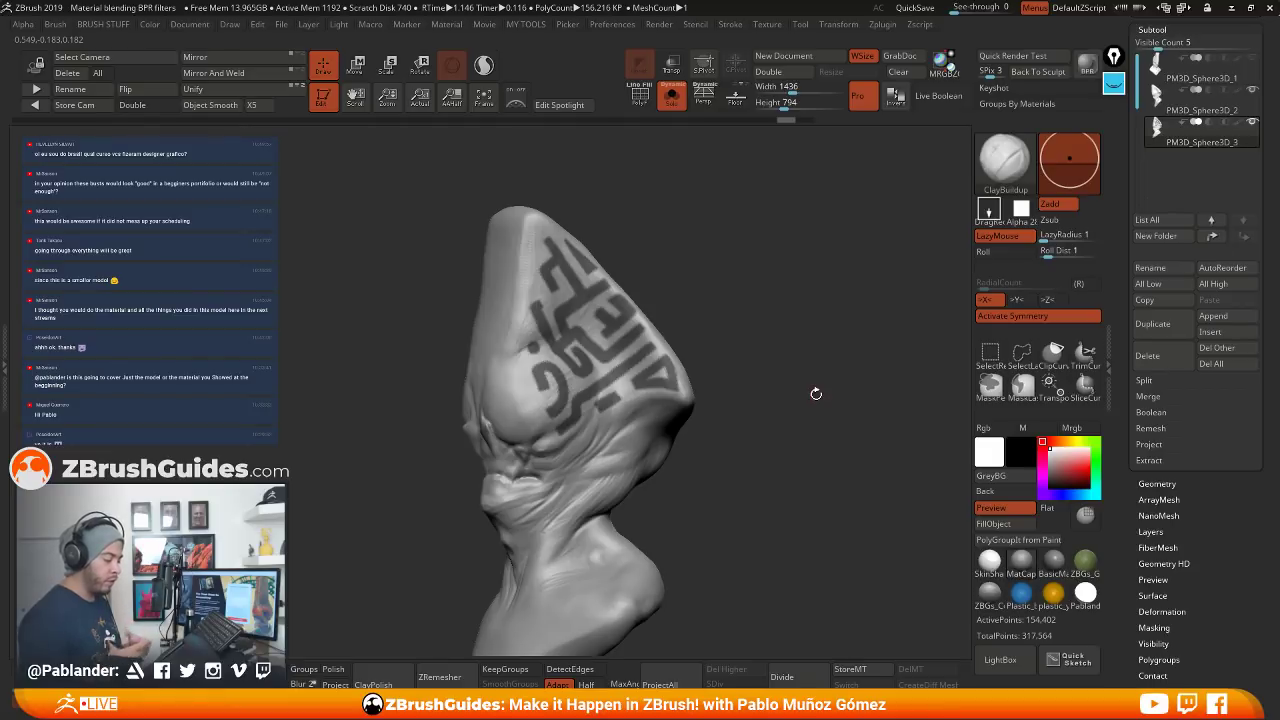
Turn the MaskPen's alpha off and set its stroke to FreeHand
{"action": "key", "text": "ctrl"}
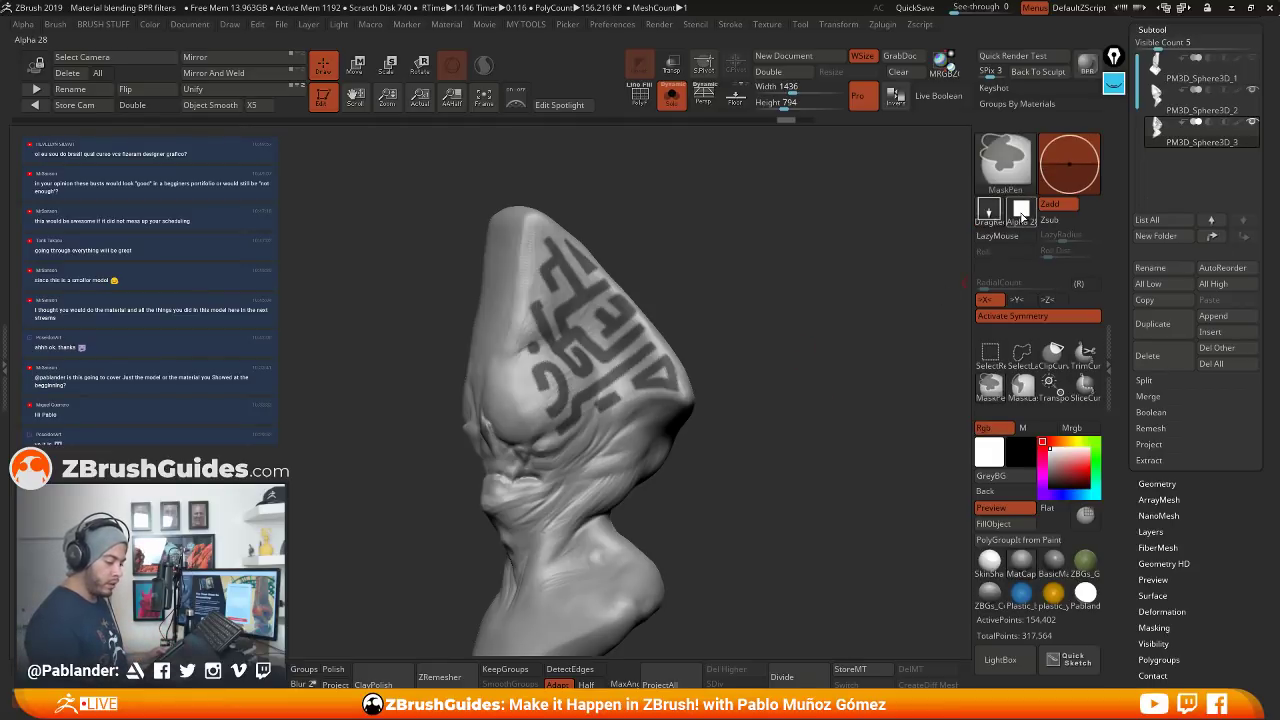
{"action": "left_click", "coordinate": [1020, 209]}
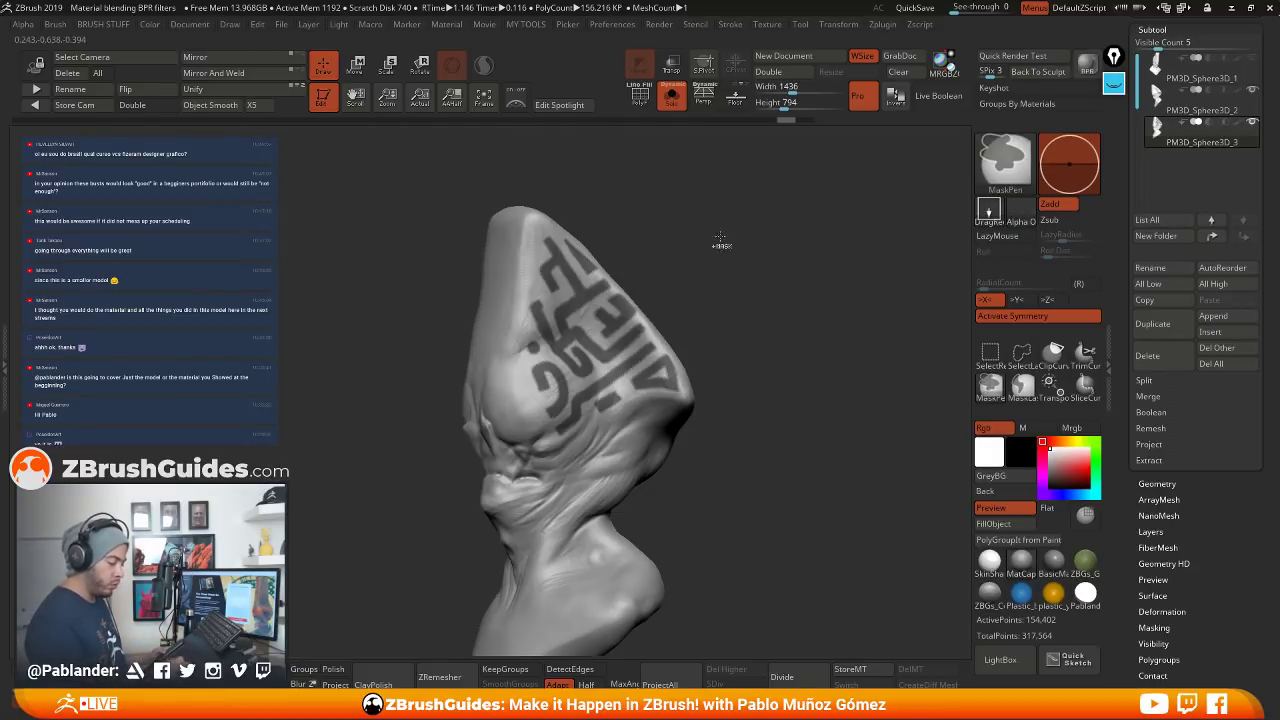
{"action": "left_click", "coordinate": [988, 212]}
{"action": "left_click", "coordinate": [666, 238]}
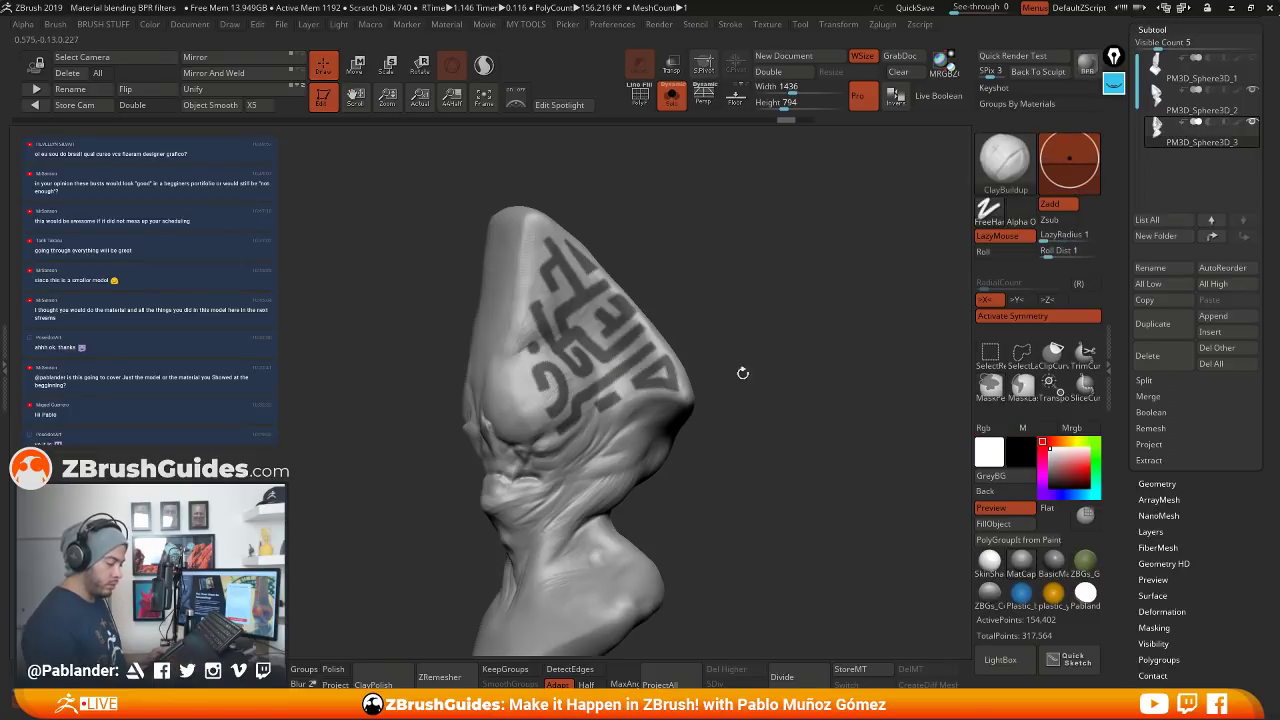
Preview a double-sided extraction of the masked head pattern with surface smoothness 5 and thickness 0.02
{"action": "mouse_move", "coordinate": [740, 371]}
{"action": "left_mouse_down"}
{"action": "mouse_move", "coordinate": [794, 395]}
{"action": "mouse_move", "coordinate": [800, 412]}
{"action": "mouse_move", "coordinate": [776, 426]}
{"action": "left_mouse_up"}
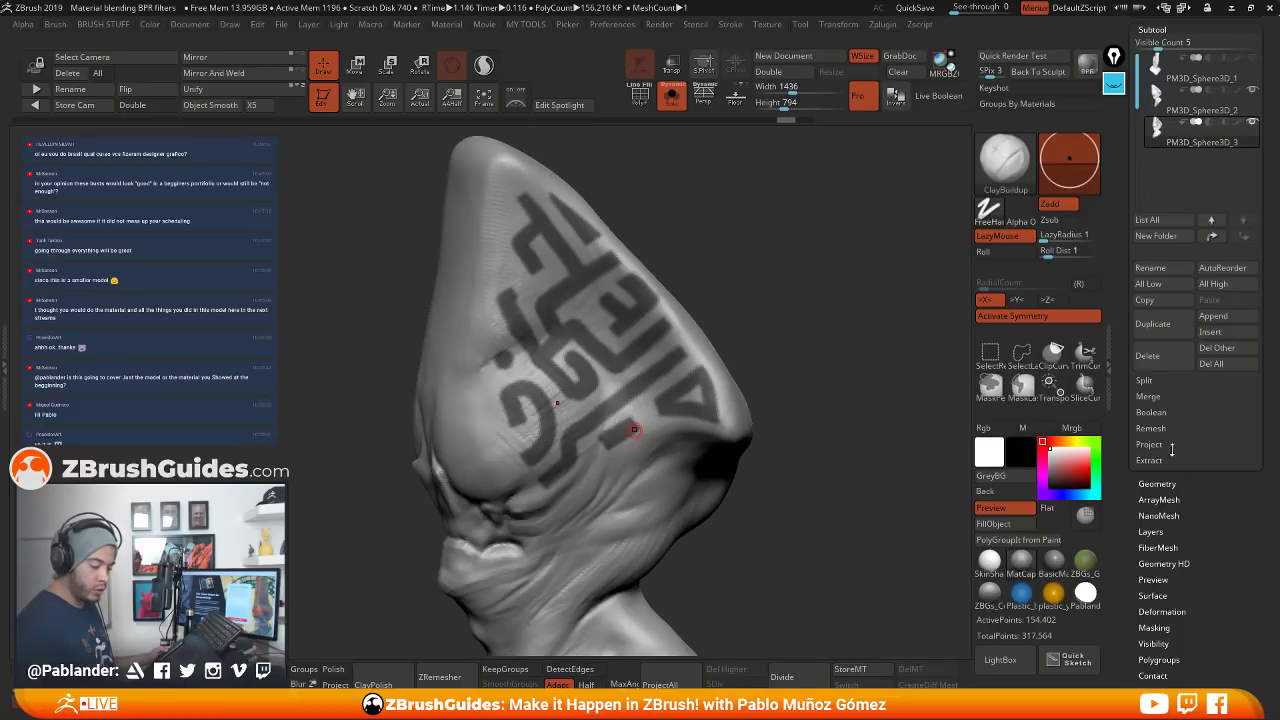
{"action": "scroll", "coordinate": [1165, 483], "scroll_direction": "up", "scroll_amount": 1}
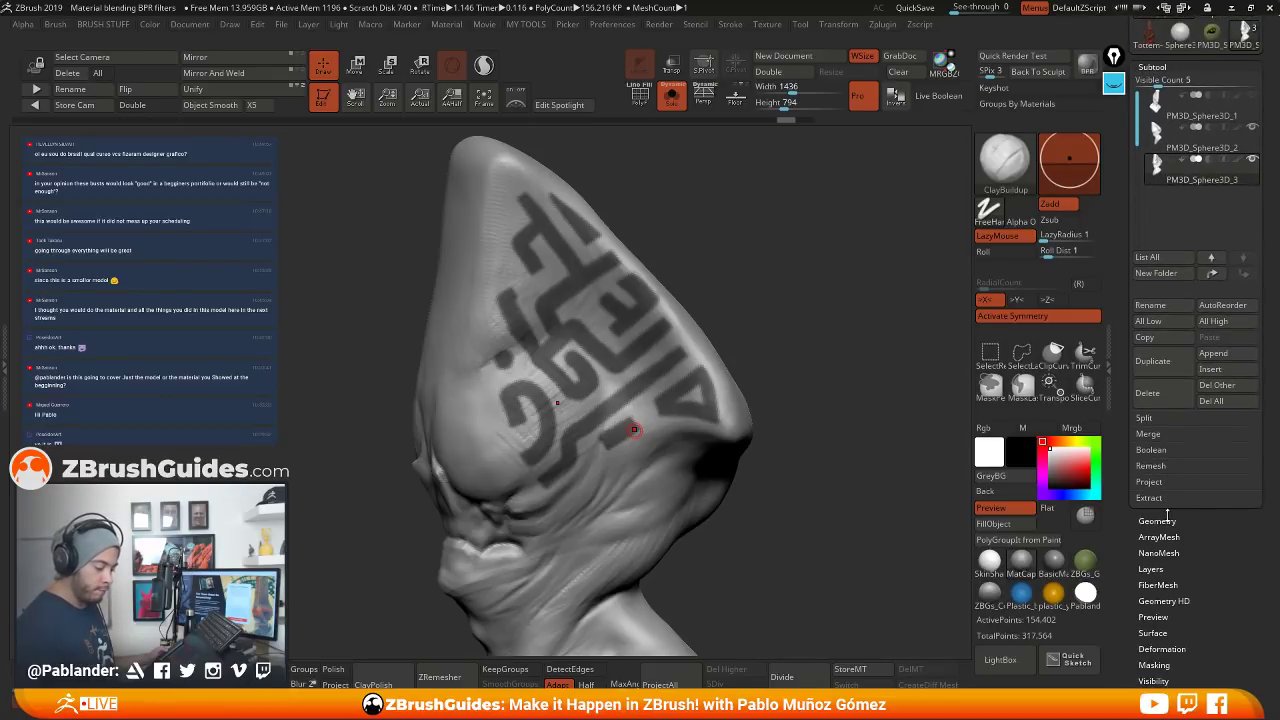
{"action": "left_click", "coordinate": [1168, 477]}
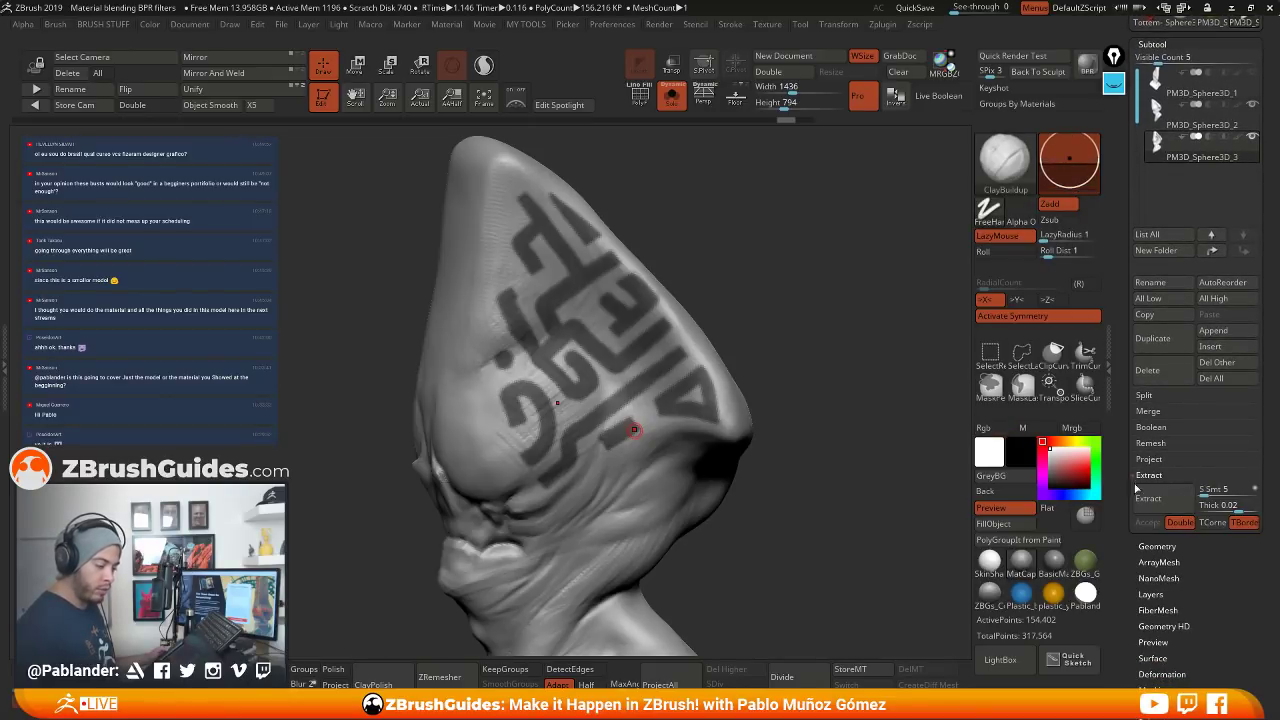
{"action": "scroll", "coordinate": [1138, 465], "scroll_direction": "down", "scroll_amount": 5}
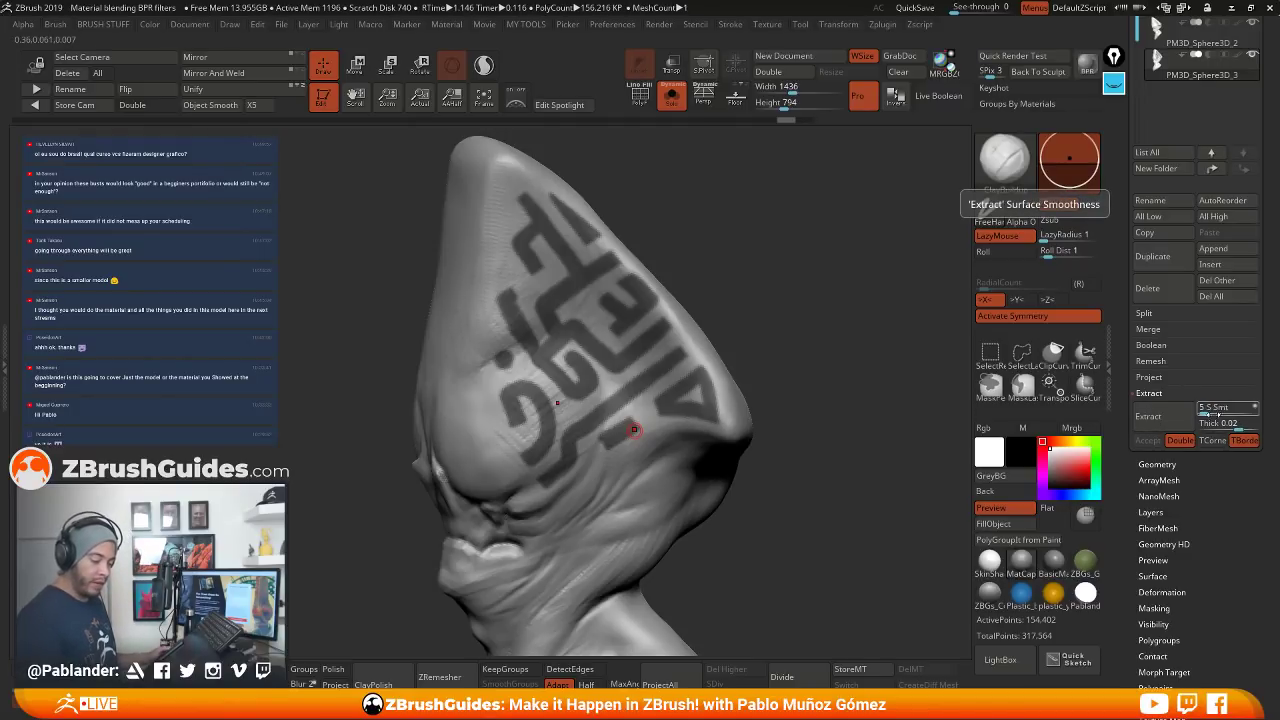
{"action": "left_click", "coordinate": [1230, 423]}
{"action": "left_click", "coordinate": [1217, 408]}
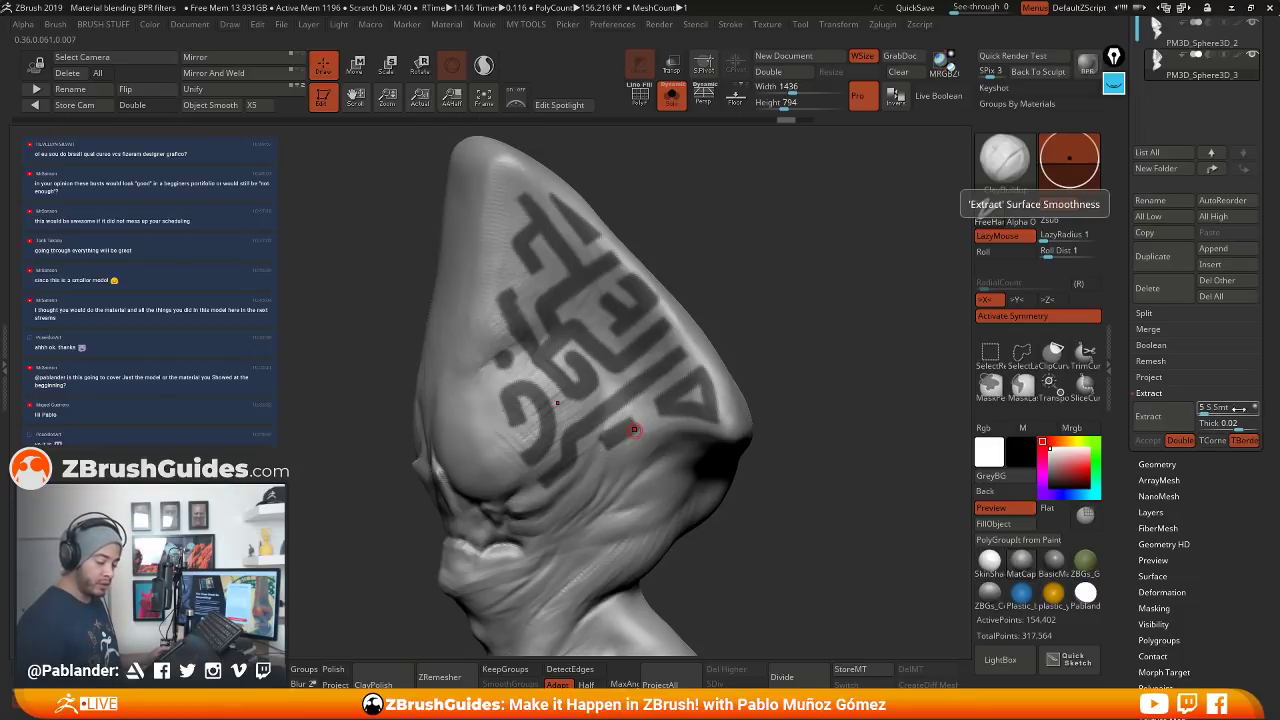
{"action": "left_click", "coordinate": [1240, 423]}
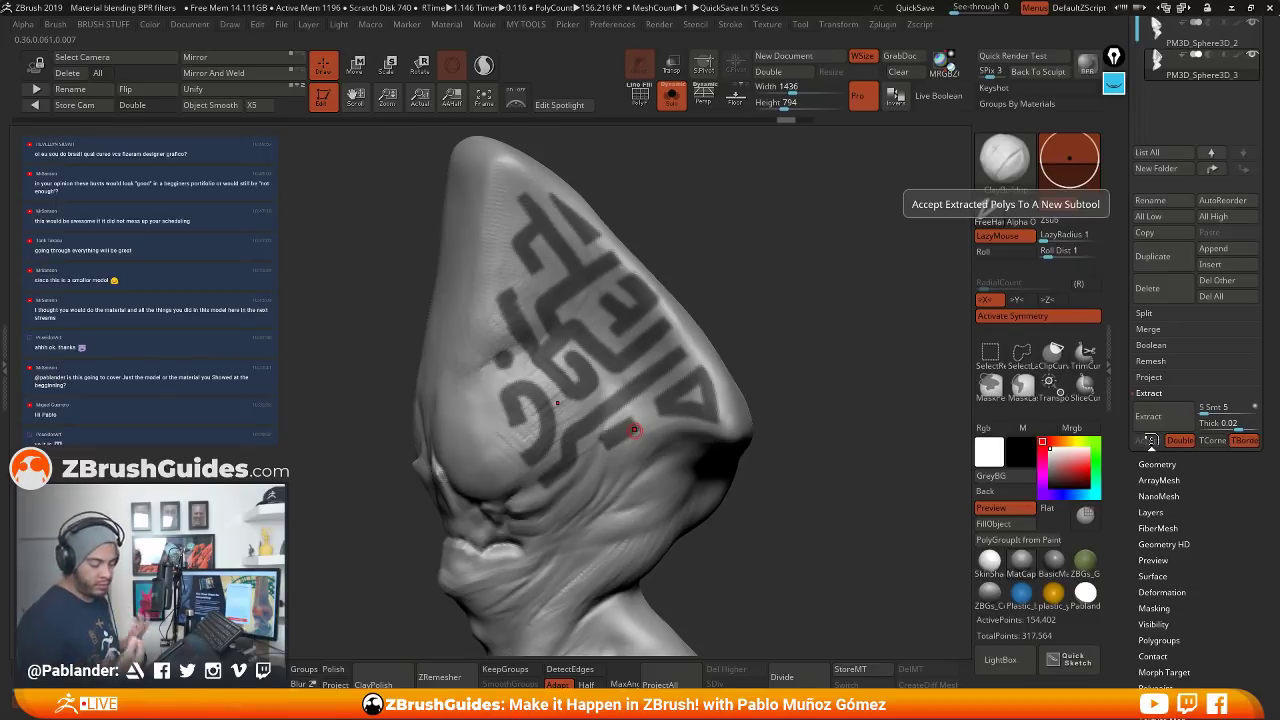
{"action": "left_click", "coordinate": [1166, 416]}
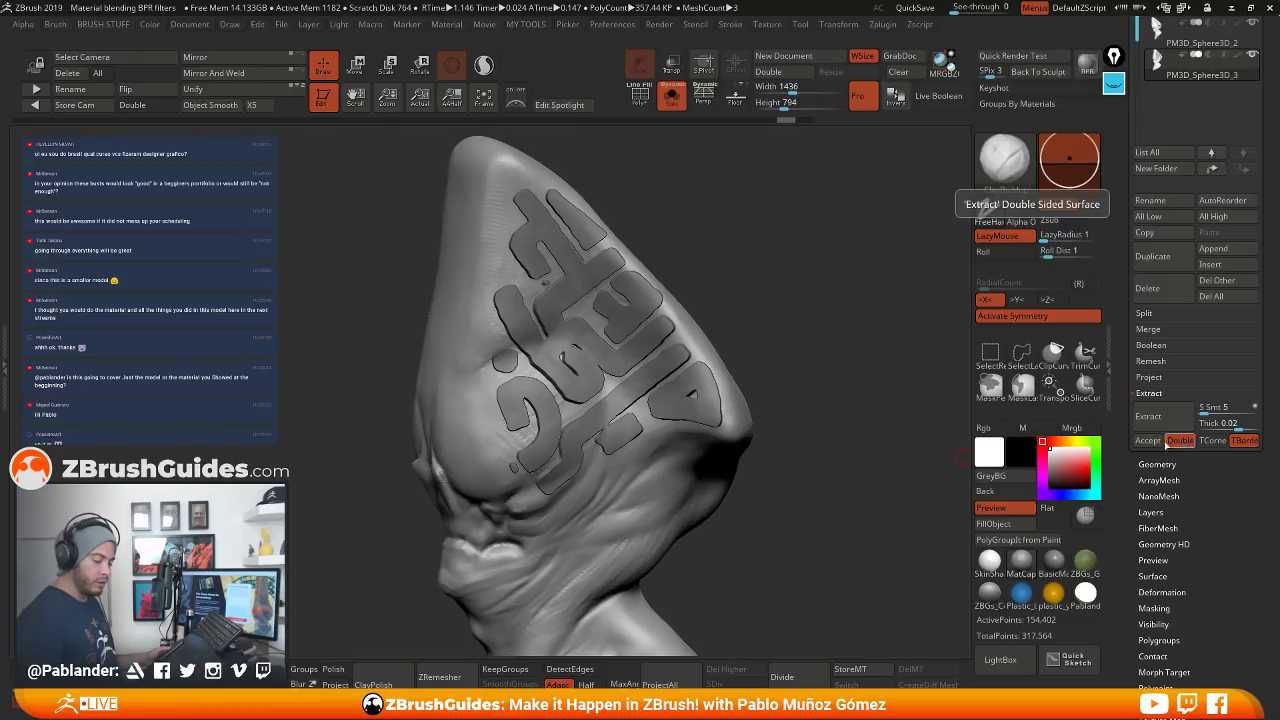
{"action": "left_click_drag", "start_coordinate": [717, 303], "coordinate": [823, 371]}
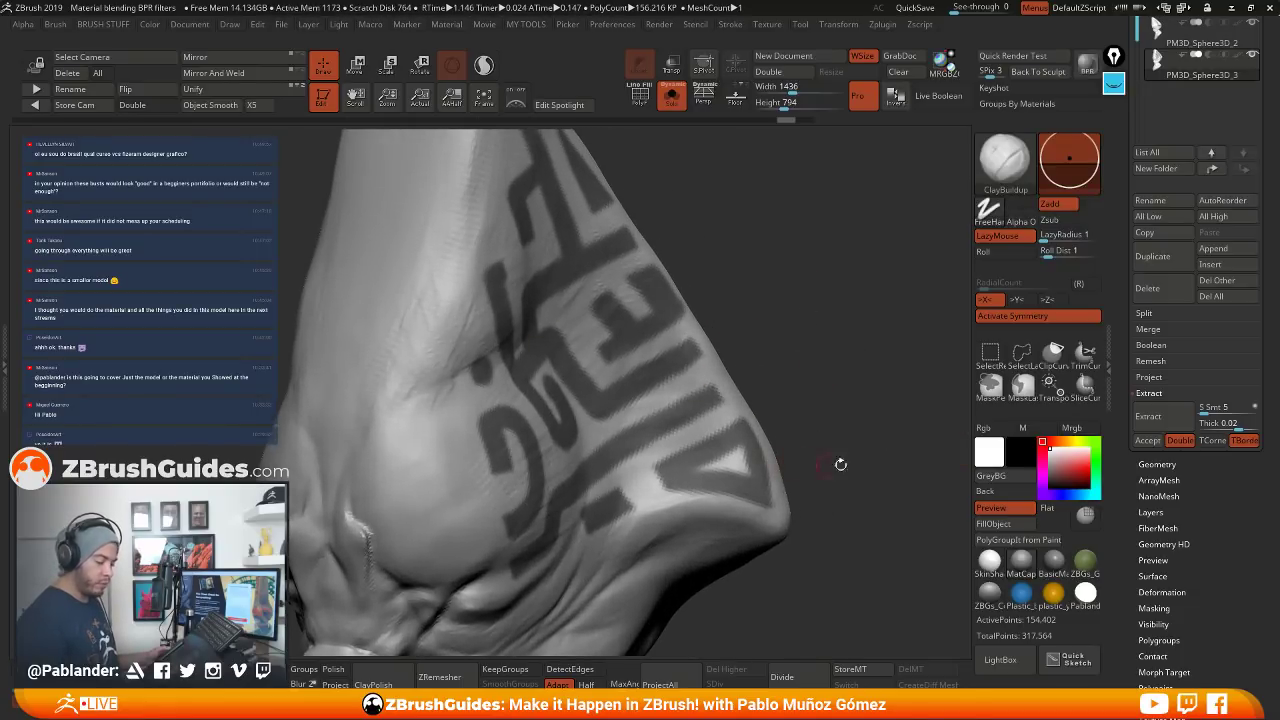
{"action": "left_click", "coordinate": [1148, 416]}
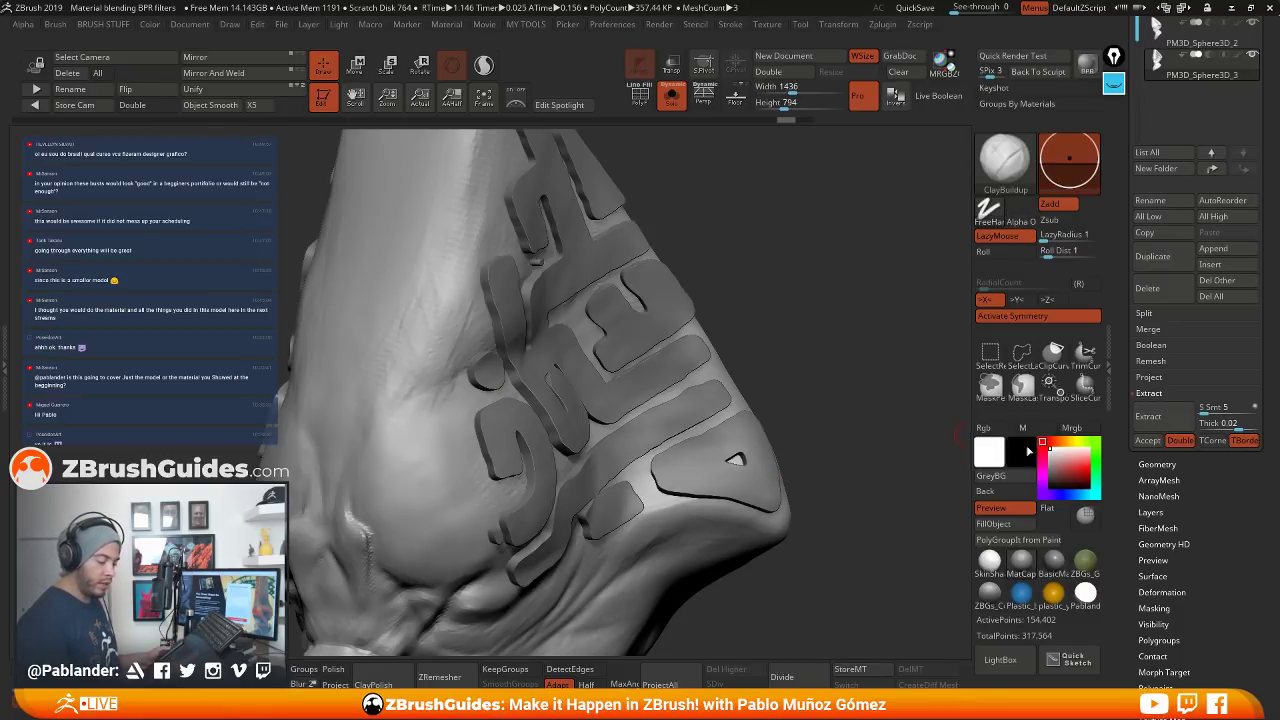
Try to shrink and sharpen the maze pattern mask on the head, and undo the mask change
{"action": "left_click_drag", "start_coordinate": [825, 338], "coordinate": [814, 346]}
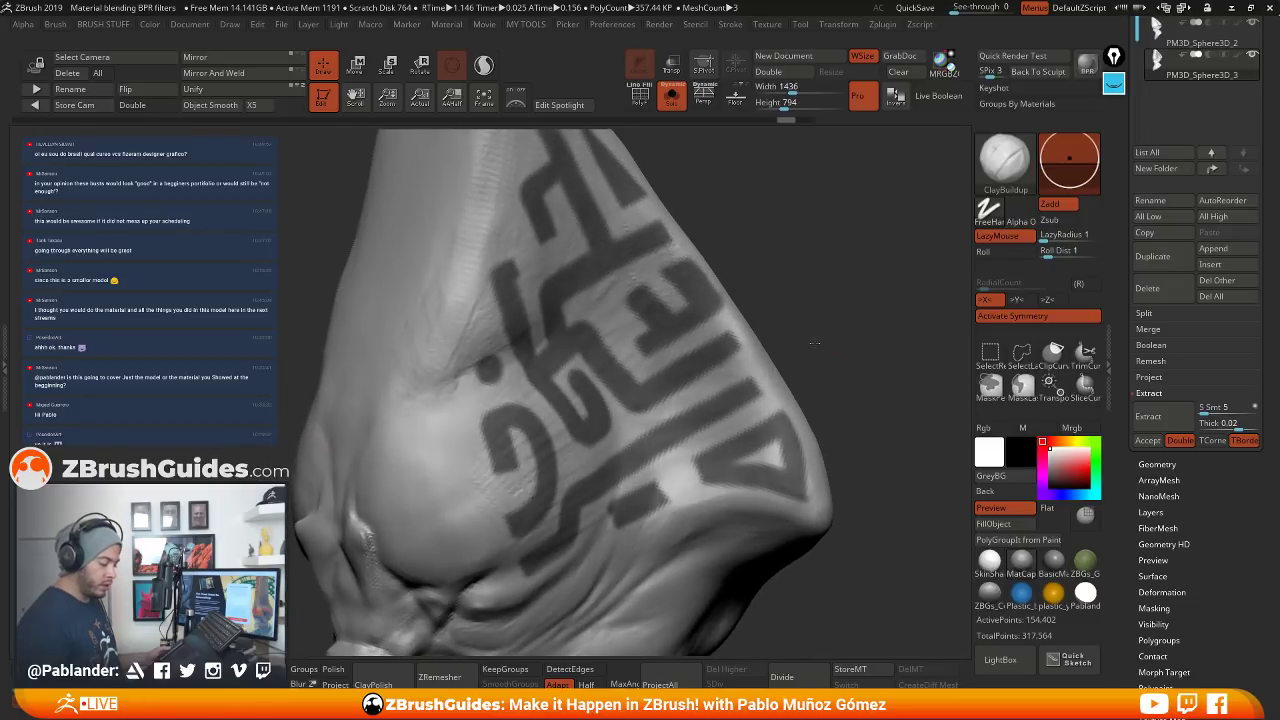
{"action": "left_click_drag", "start_coordinate": [1210, 552], "coordinate": [1206, 435]}
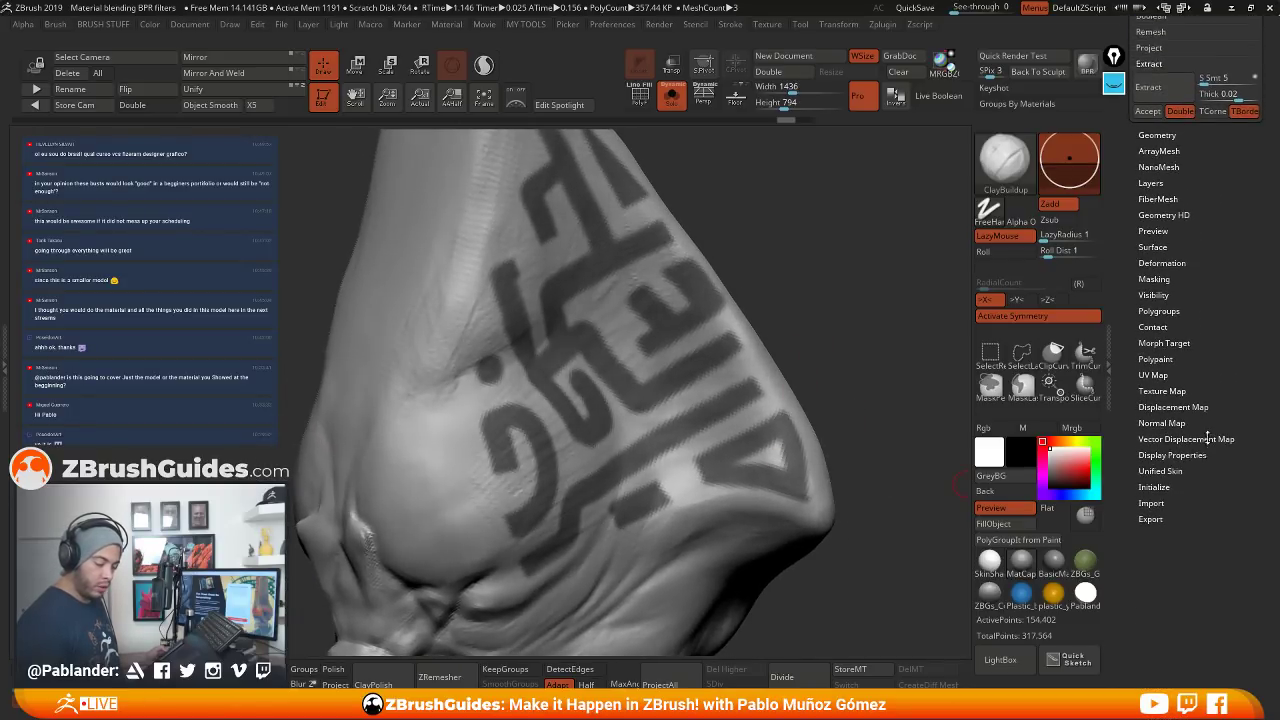
{"action": "key", "text": "shift"}
{"action": "left_click", "coordinate": [1155, 289]}
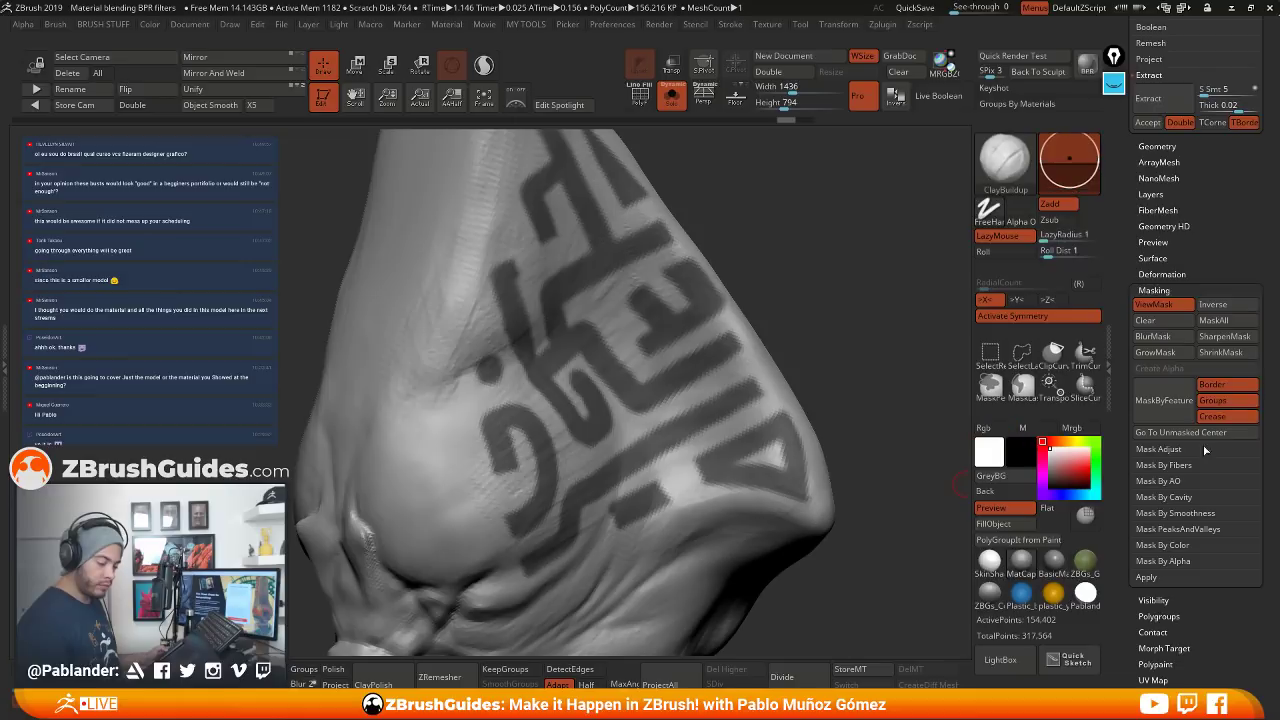
{"action": "left_click", "coordinate": [1234, 355]}
{"action": "left_click", "coordinate": [1230, 338]}
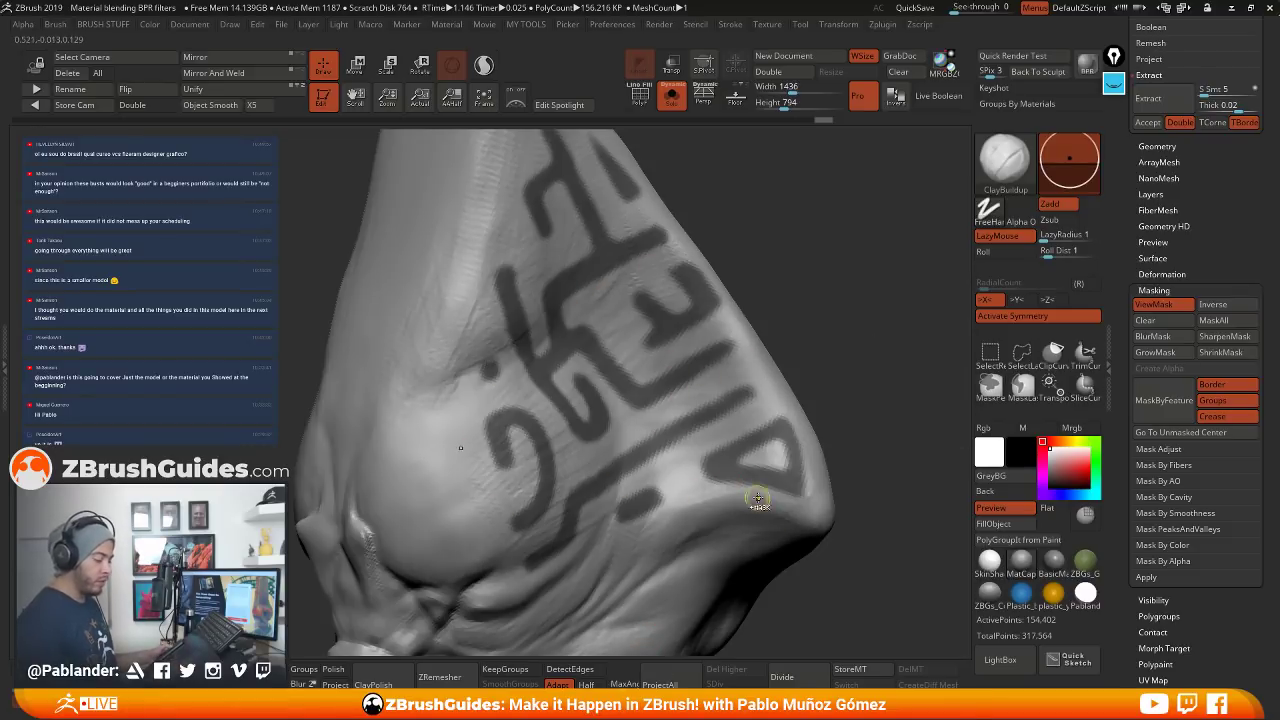
{"action": "key", "text": "ctrl+plus"}
Set the extraction thickness to 0.001 and preview the extraction of the masked head pattern
{"action": "scroll", "coordinate": [1181, 305], "scroll_direction": "up", "scroll_amount": 5}
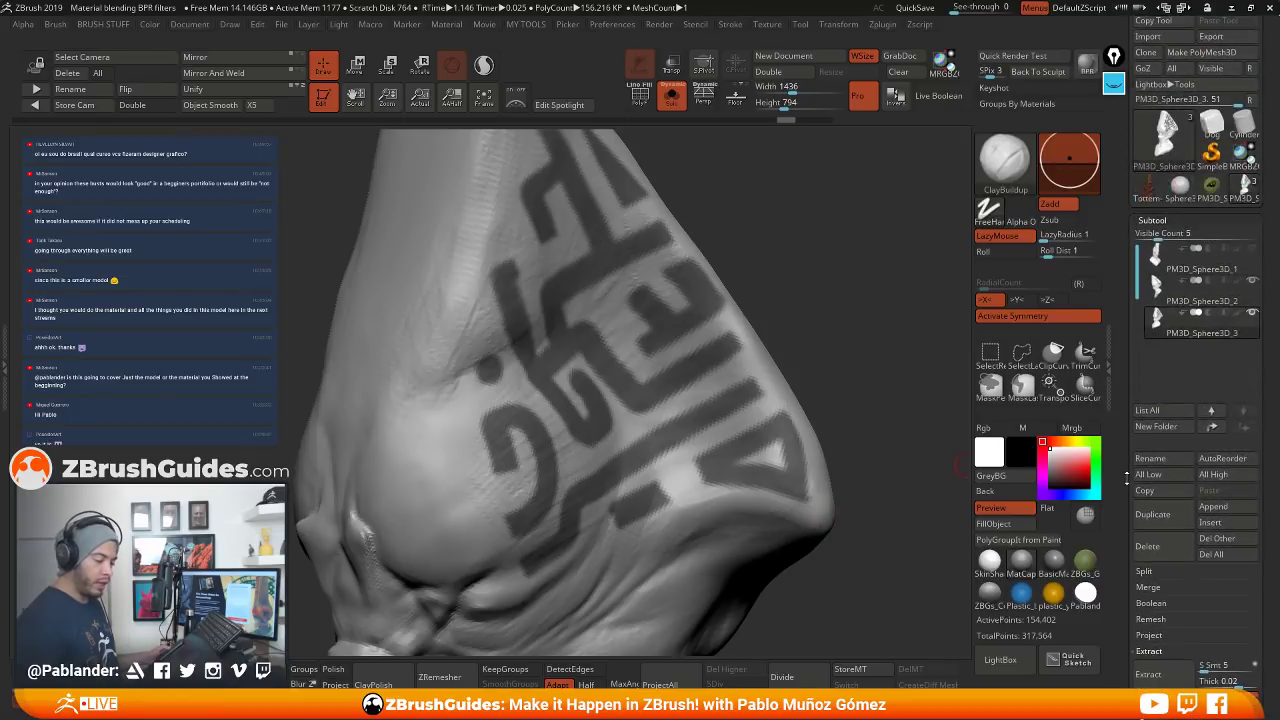
{"action": "left_click", "coordinate": [1225, 297]}
{"action": "type", "text": "0.0005"}
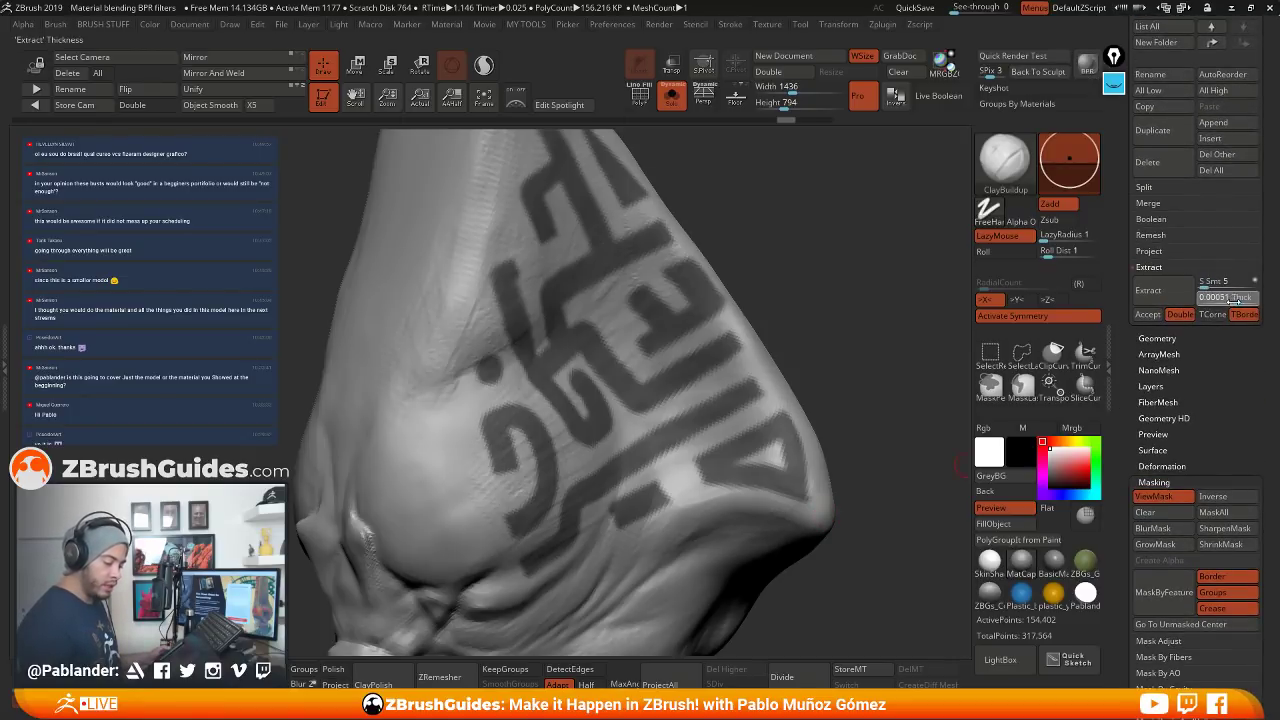
{"action": "key", "text": "Return"}
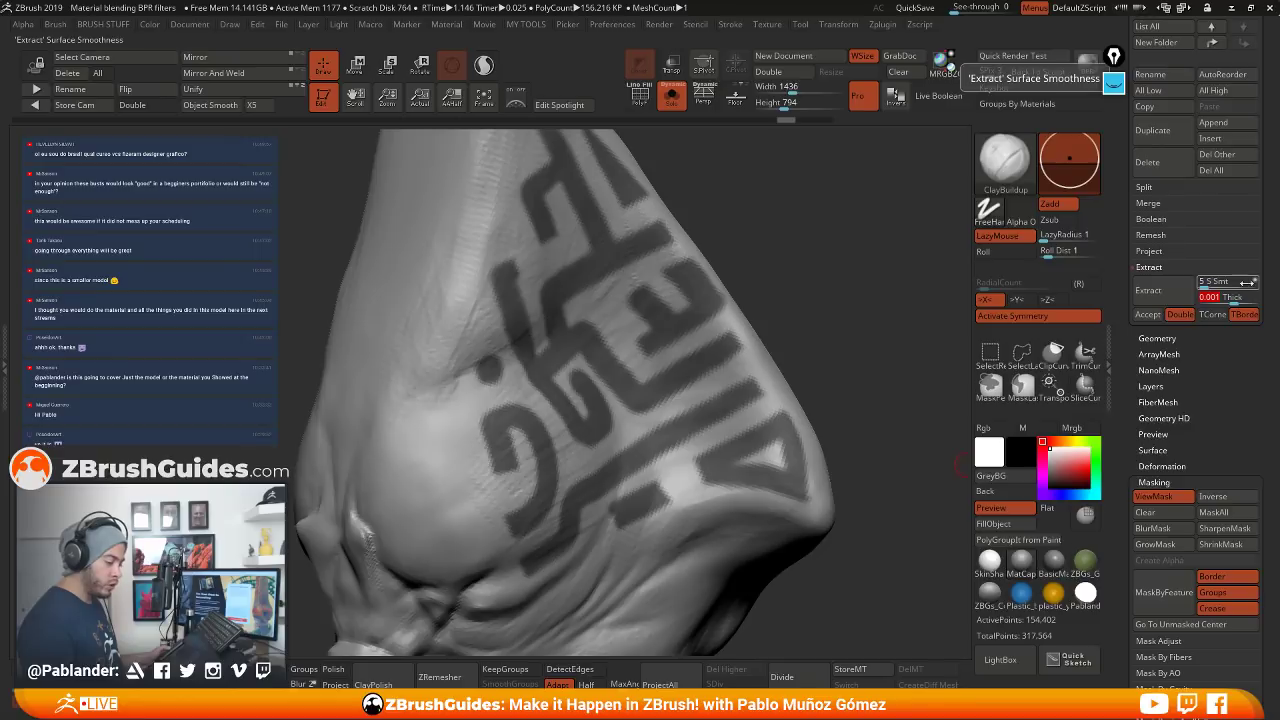
{"action": "left_click", "coordinate": [1170, 297]}
{"action": "left_click", "coordinate": [1155, 291]}
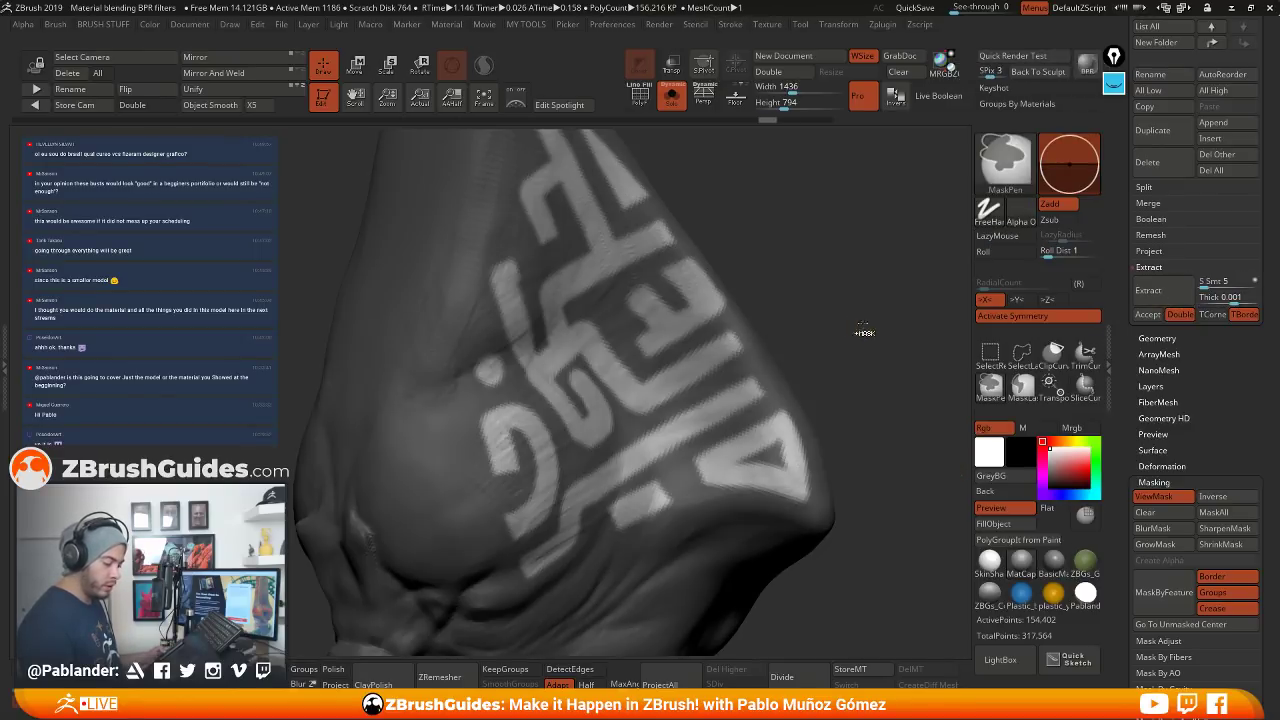
Set the extraction thickness to 0.01, touch up the inverted mask between the pattern strips, and preview the extraction
{"action": "left_click", "coordinate": [1232, 298]}
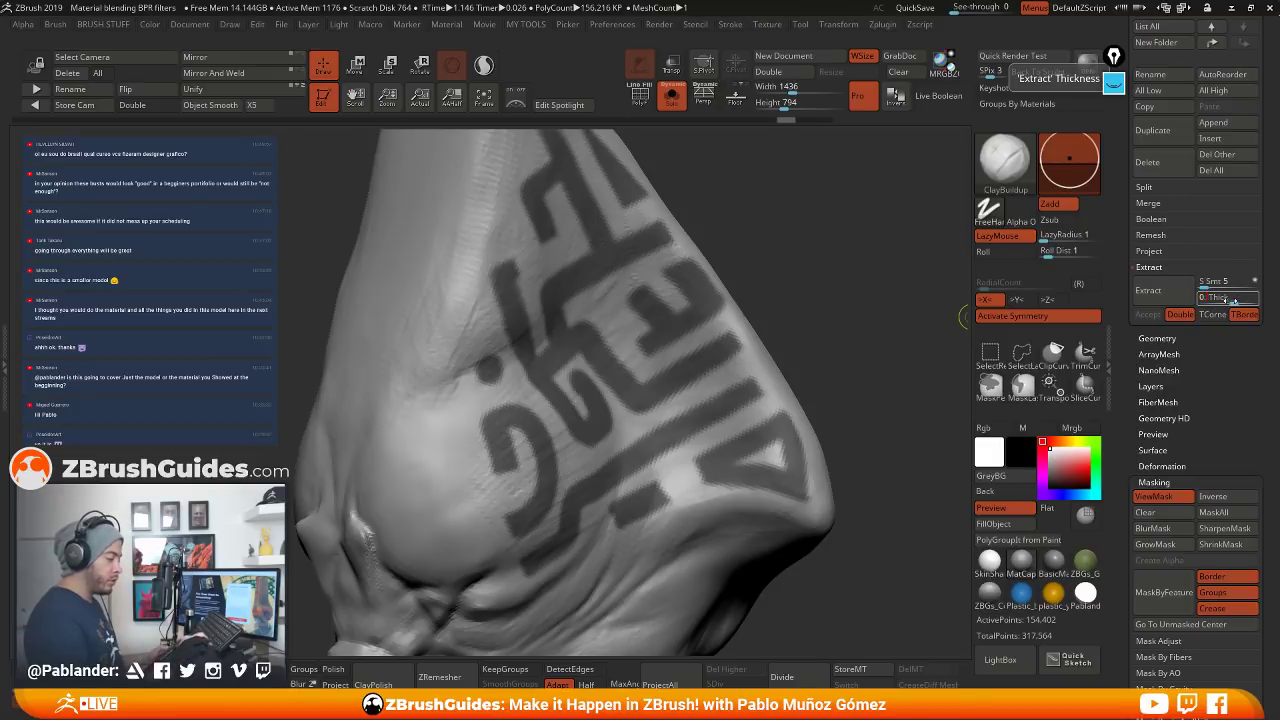
{"action": "left_click", "coordinate": [1171, 295]}
{"action": "left_click_drag", "start_coordinate": [871, 380], "coordinate": [866, 303]}
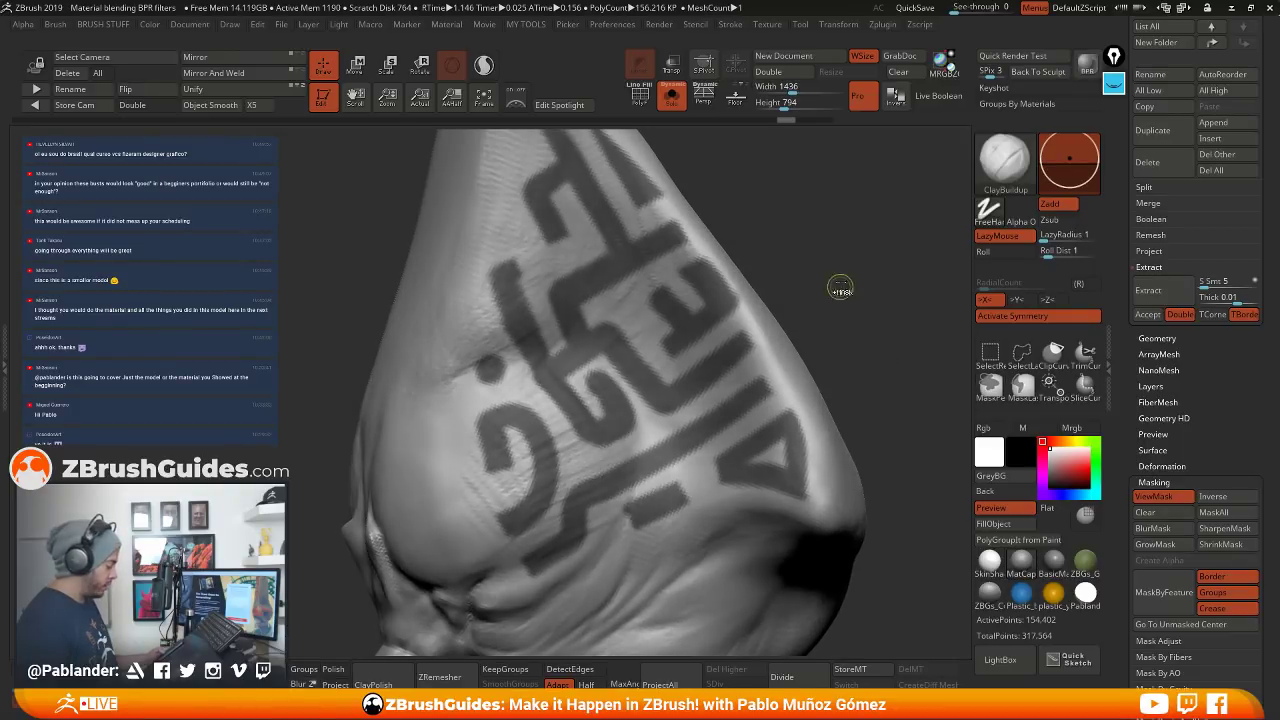
{"action": "left_click", "coordinate": [840, 289], "text": "ctrl"}
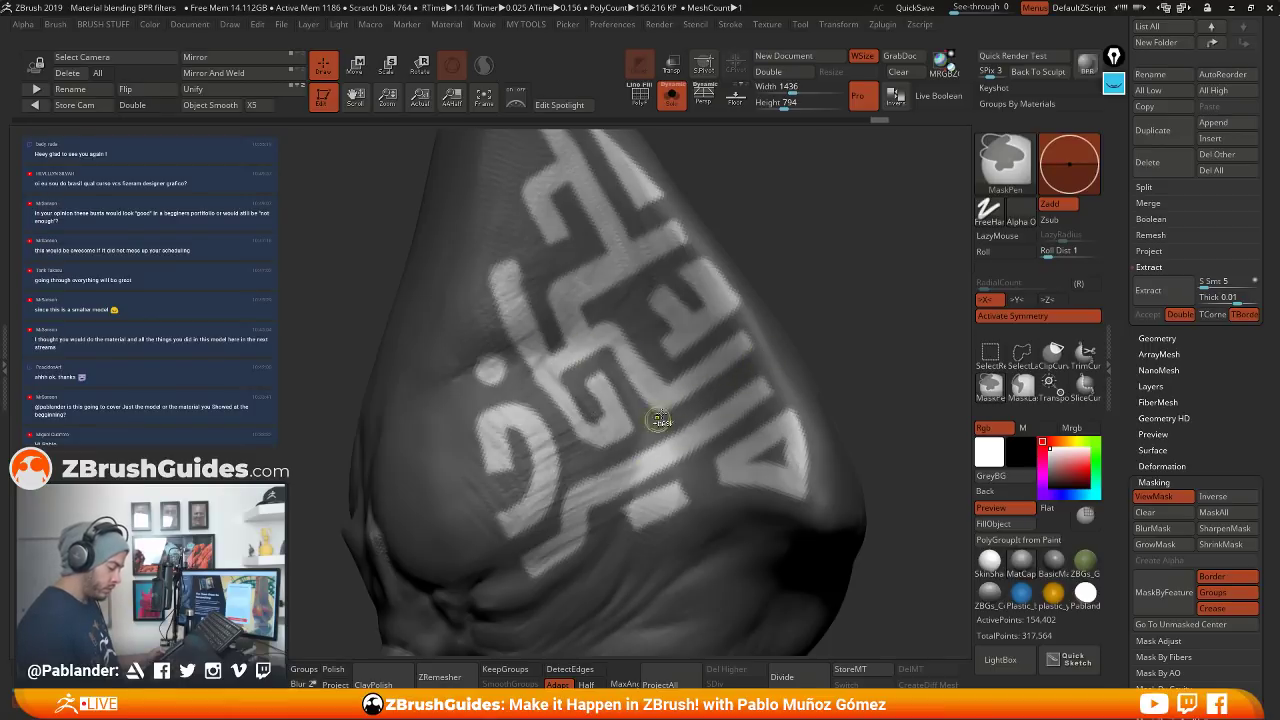
{"action": "left_click", "coordinate": [1173, 295]}
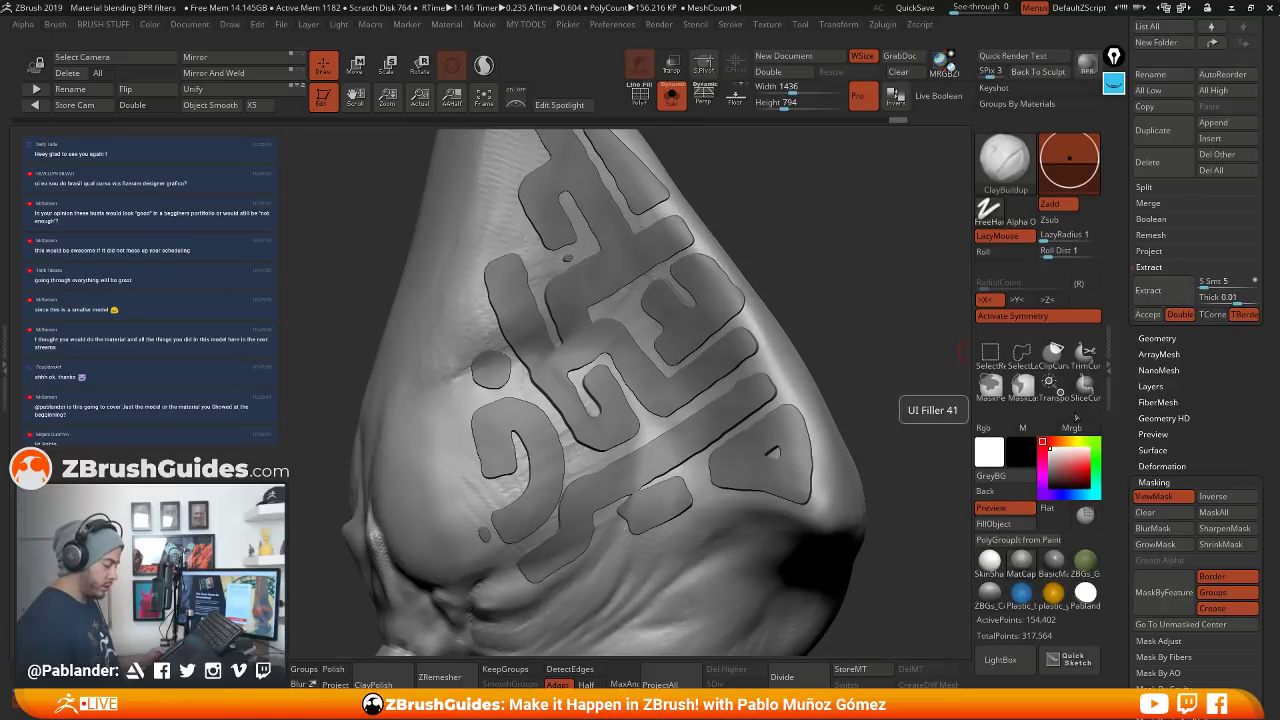
Clean the gap between the small rectangular block and the long diagonal strip in the inverted mask, and preview the extraction again
{"action": "key", "text": "ctrl"}
{"action": "left_click", "coordinate": [874, 331], "text": "ctrl"}
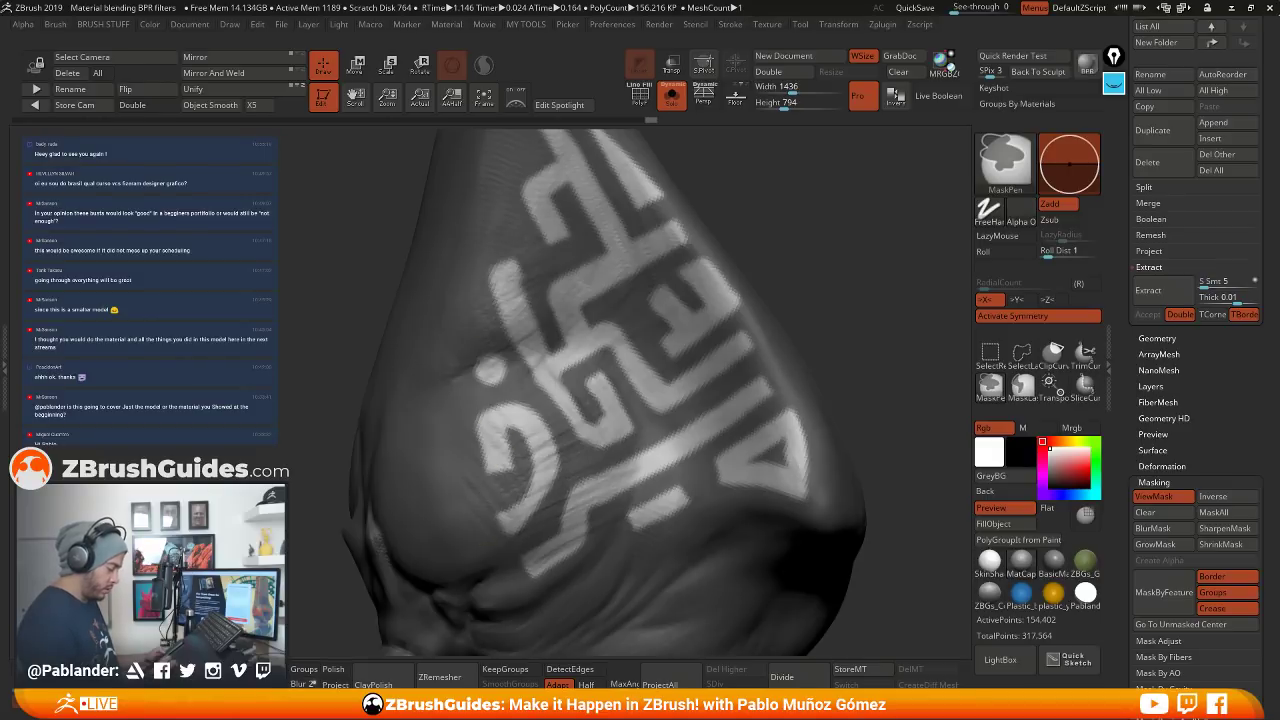
{"action": "left_click_drag", "start_coordinate": [448, 385], "coordinate": [470, 354], "text": "ctrl"}
{"action": "left_click", "coordinate": [906, 345], "text": "ctrl"}
{"action": "left_click", "coordinate": [1158, 290]}
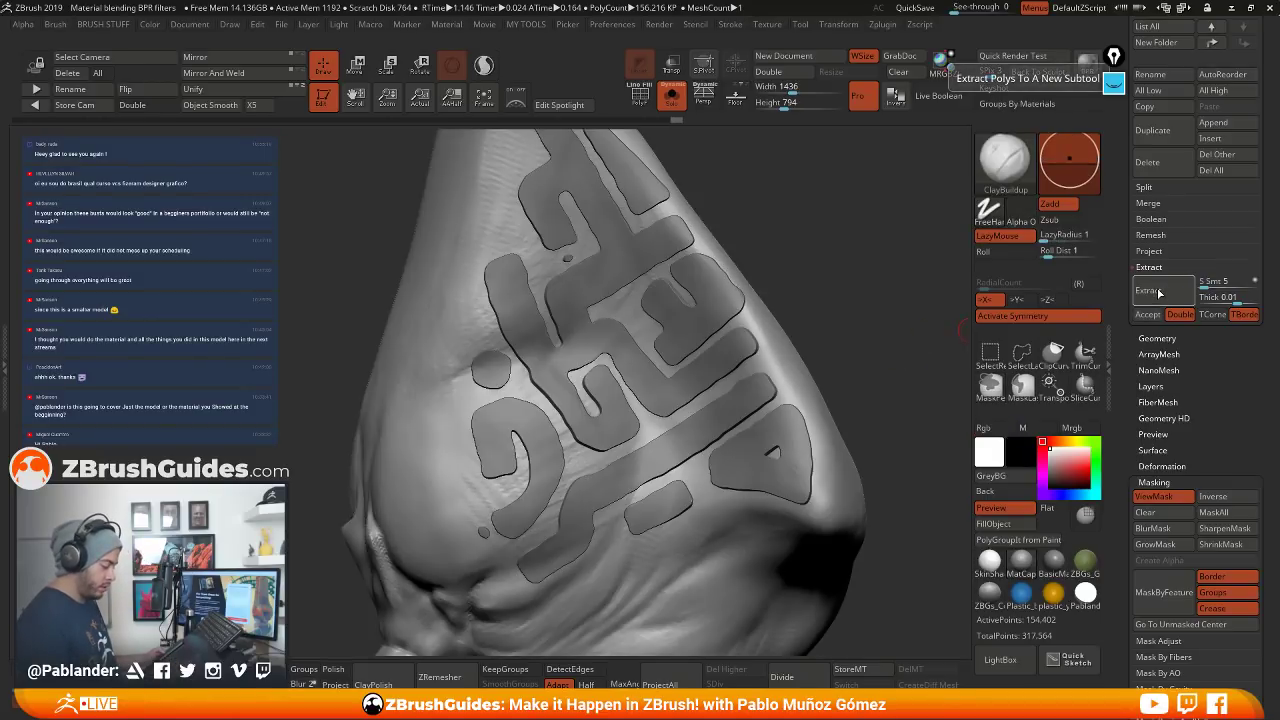
Finish touching up the head mask and accept its double-sided extraction at thickness 0.02 as a new subtool
{"action": "left_click", "coordinate": [825, 321], "text": "ctrl"}
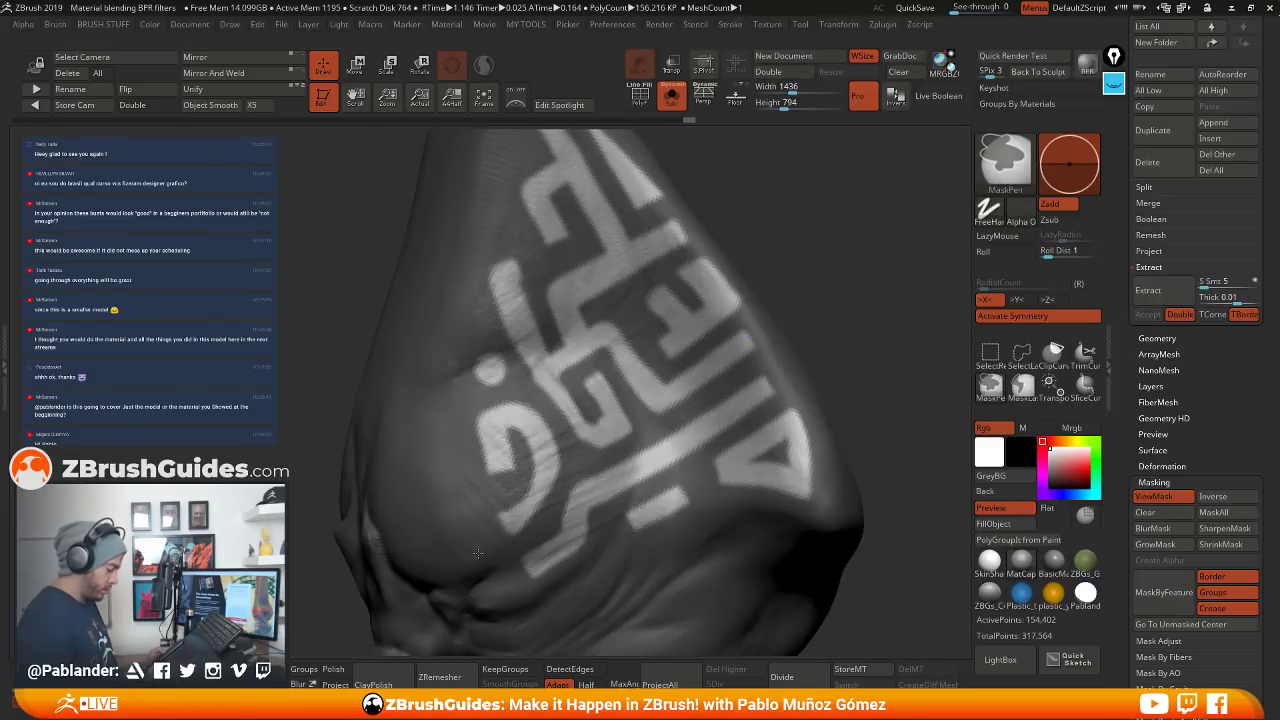
{"action": "left_click_drag", "start_coordinate": [869, 394], "coordinate": [845, 312]}
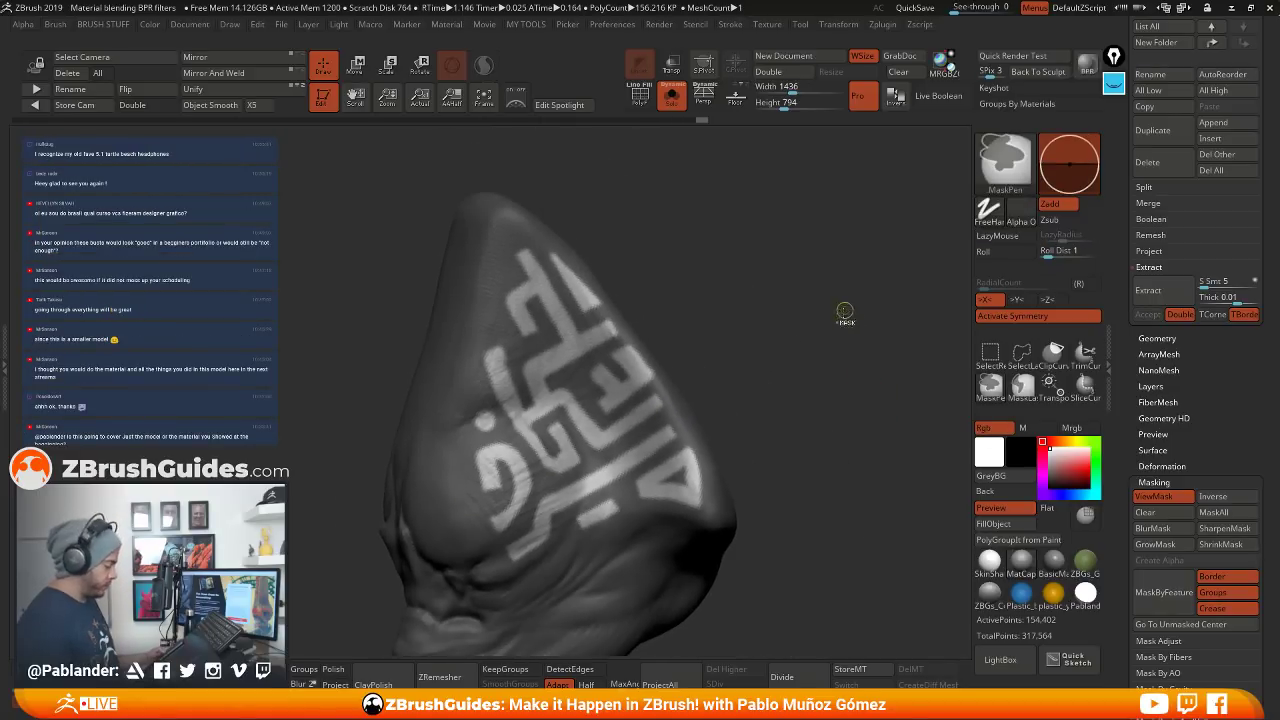
{"action": "left_click", "coordinate": [845, 312], "text": "ctrl"}
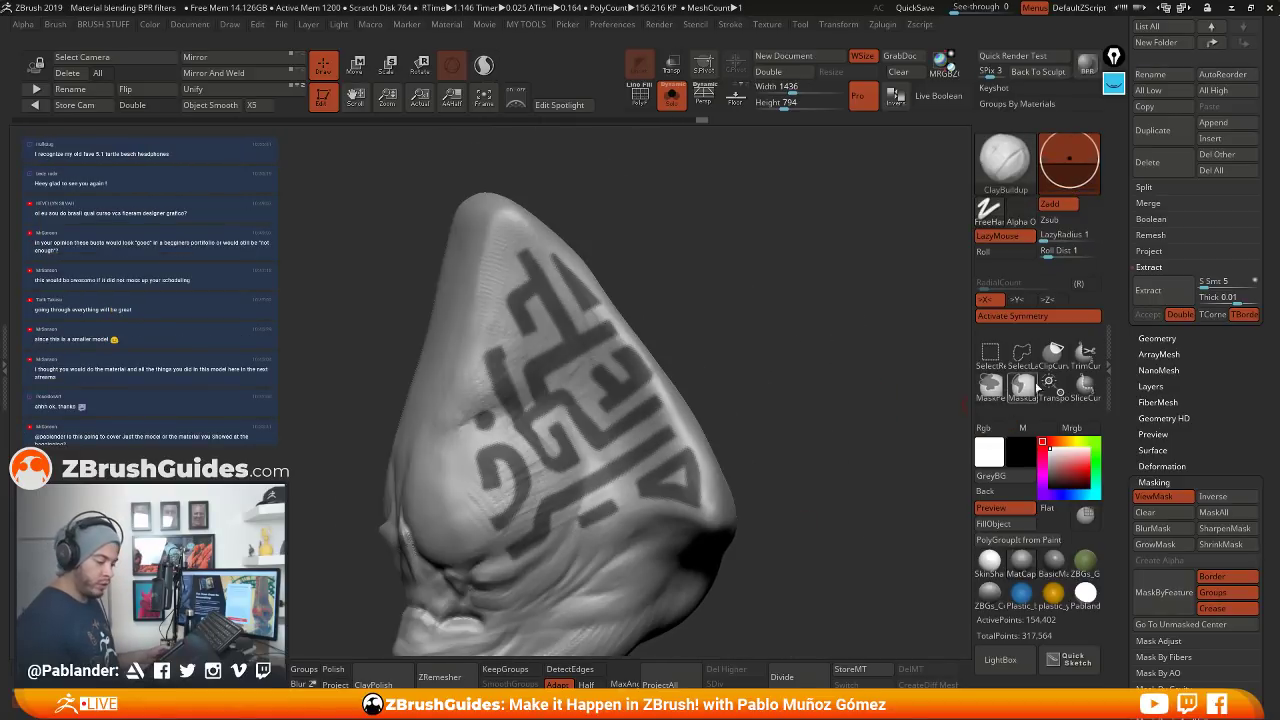
{"action": "left_click", "coordinate": [1165, 293]}
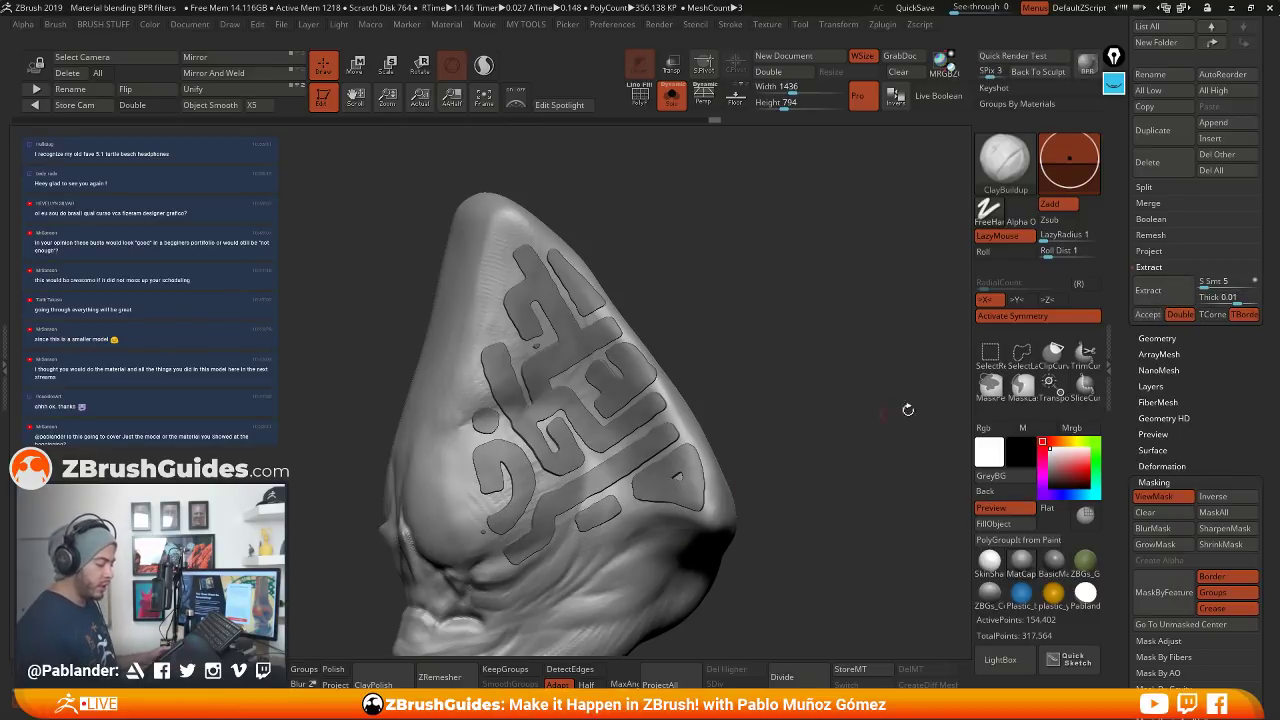
{"action": "left_click", "coordinate": [1147, 314]}
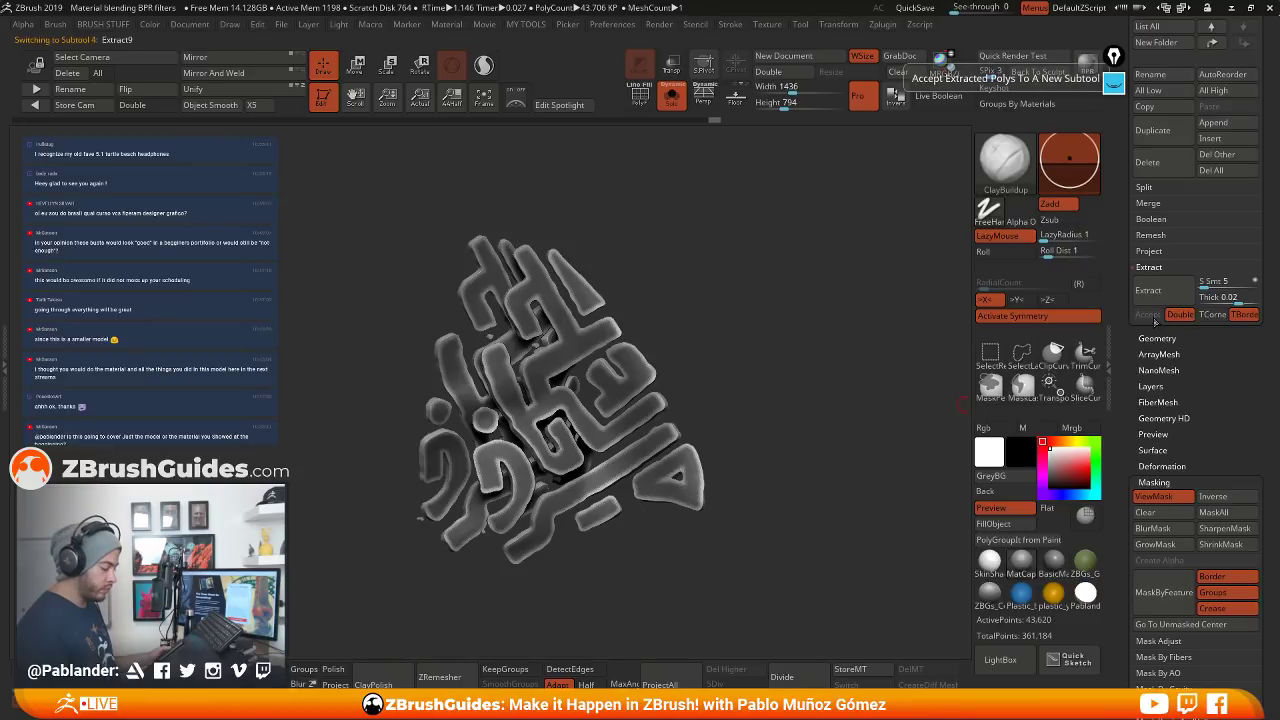
Clear the mask on the extracted pattern pieces and turn on PolyFrame to inspect their polygroups
{"action": "left_click_drag", "start_coordinate": [900, 330], "coordinate": [822, 382]}
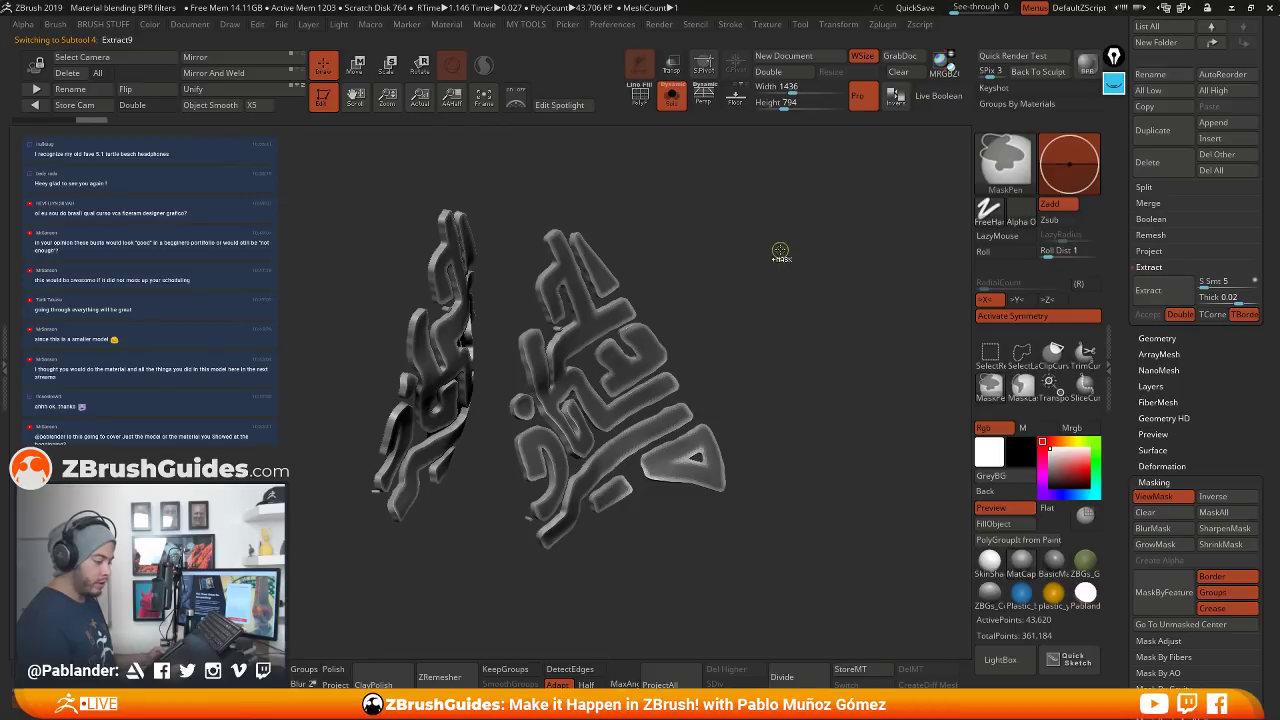
{"action": "left_click_drag", "start_coordinate": [774, 249], "coordinate": [813, 510]}
{"action": "left_click_drag", "start_coordinate": [823, 437], "coordinate": [858, 385]}
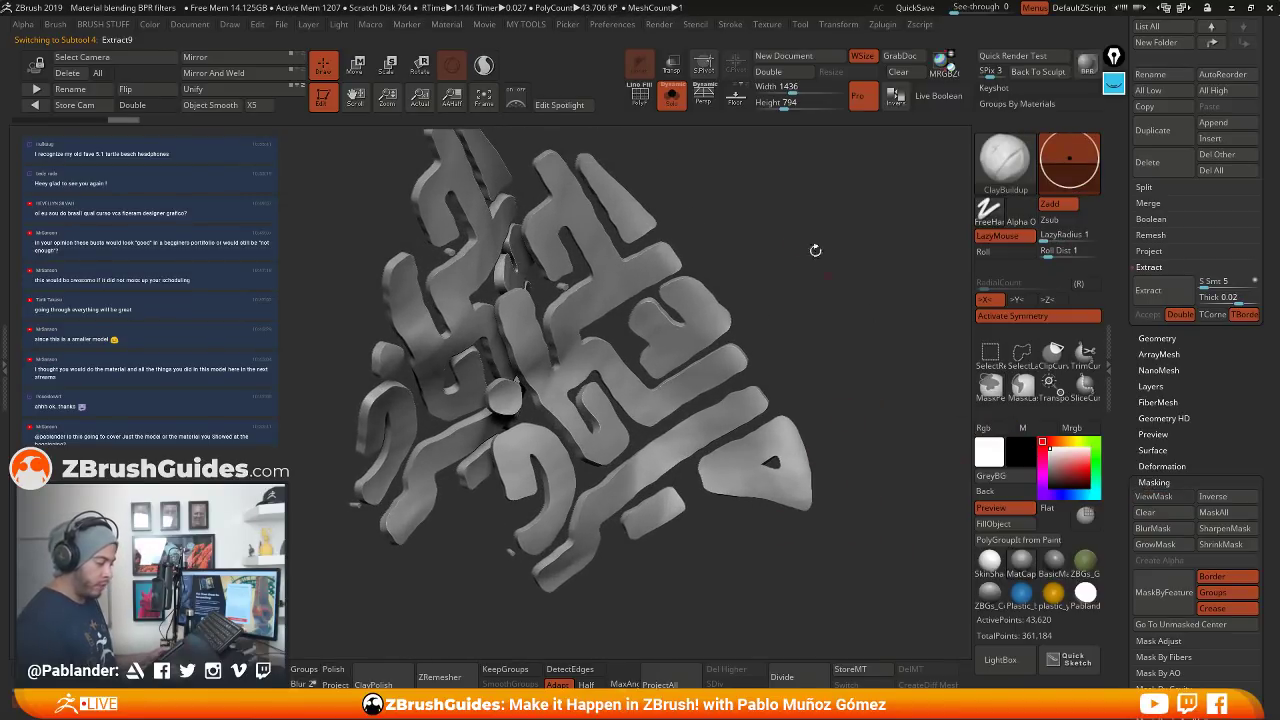
{"action": "left_click", "coordinate": [639, 95]}
{"action": "left_click_drag", "start_coordinate": [720, 262], "coordinate": [631, 332]}
{"action": "left_click_drag", "start_coordinate": [523, 345], "coordinate": [834, 305]}
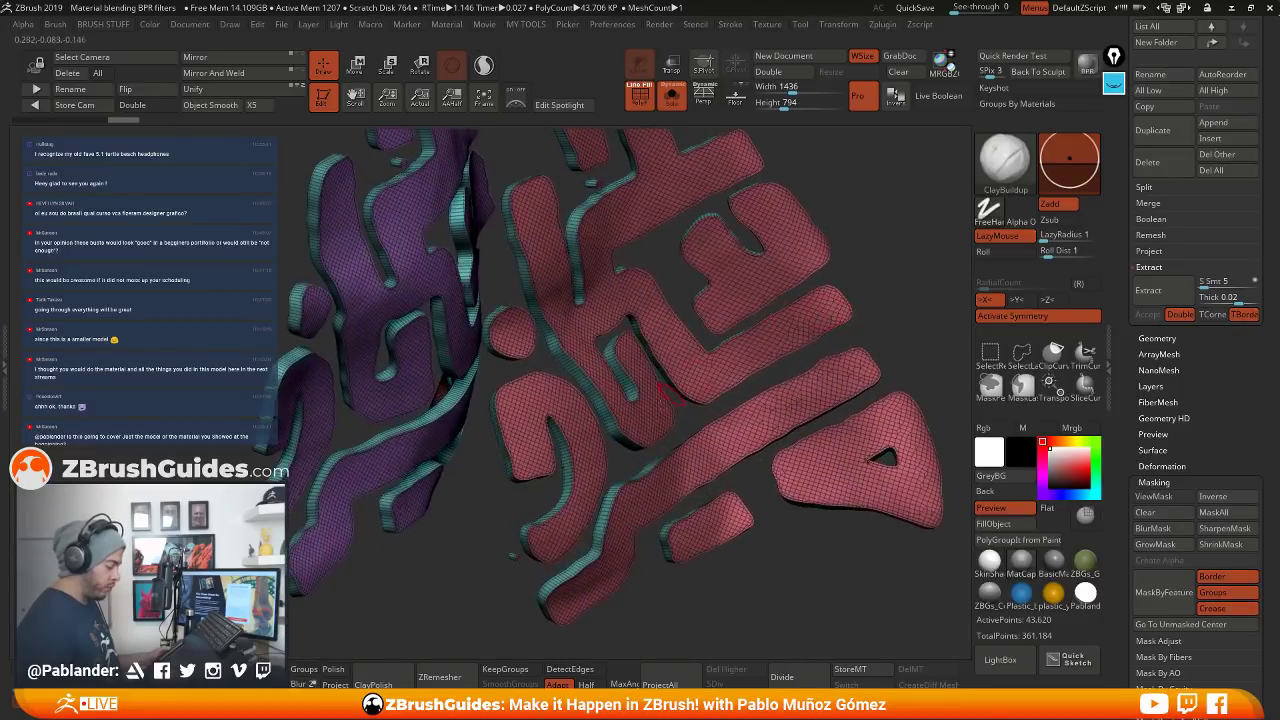
Hide the small stray fragments beside the extracted pattern pieces with SelectLasso and delete the hidden geometry
{"action": "left_click_drag", "start_coordinate": [505, 562], "coordinate": [760, 470]}
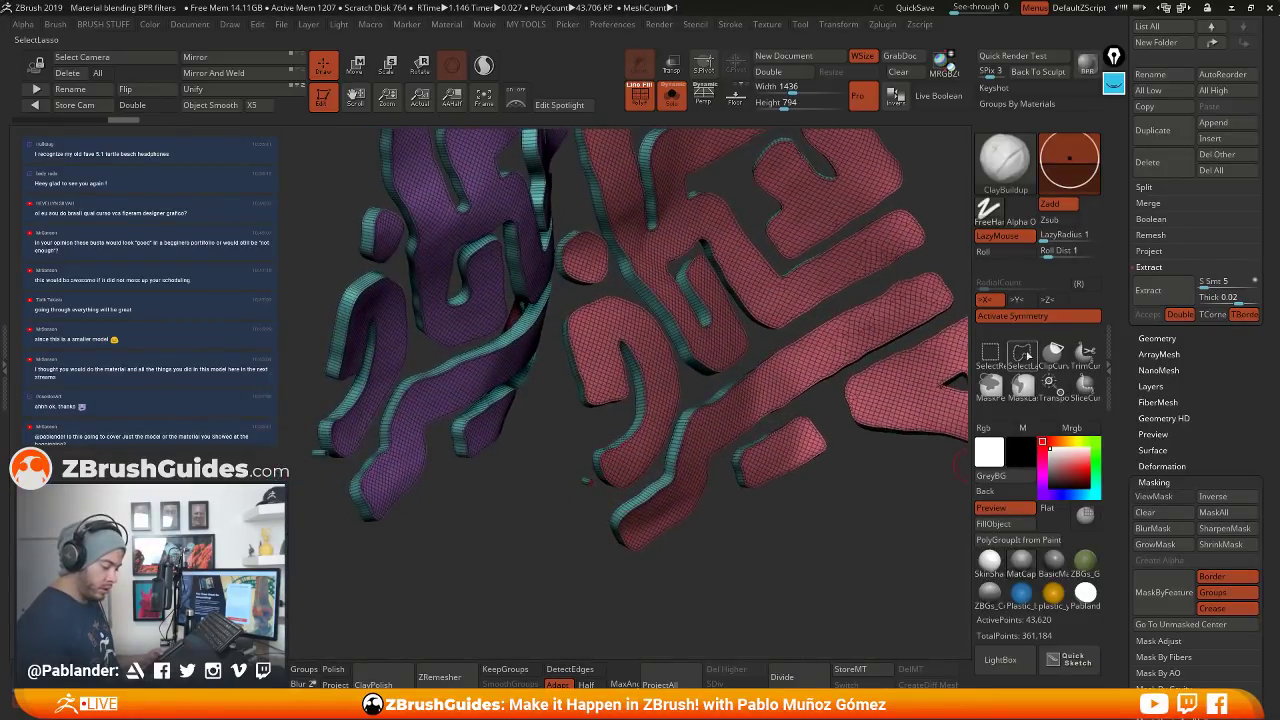
{"action": "left_click", "coordinate": [1021, 354]}
{"action": "left_click", "coordinate": [979, 381]}
{"action": "key", "text": "ctrl+shift"}
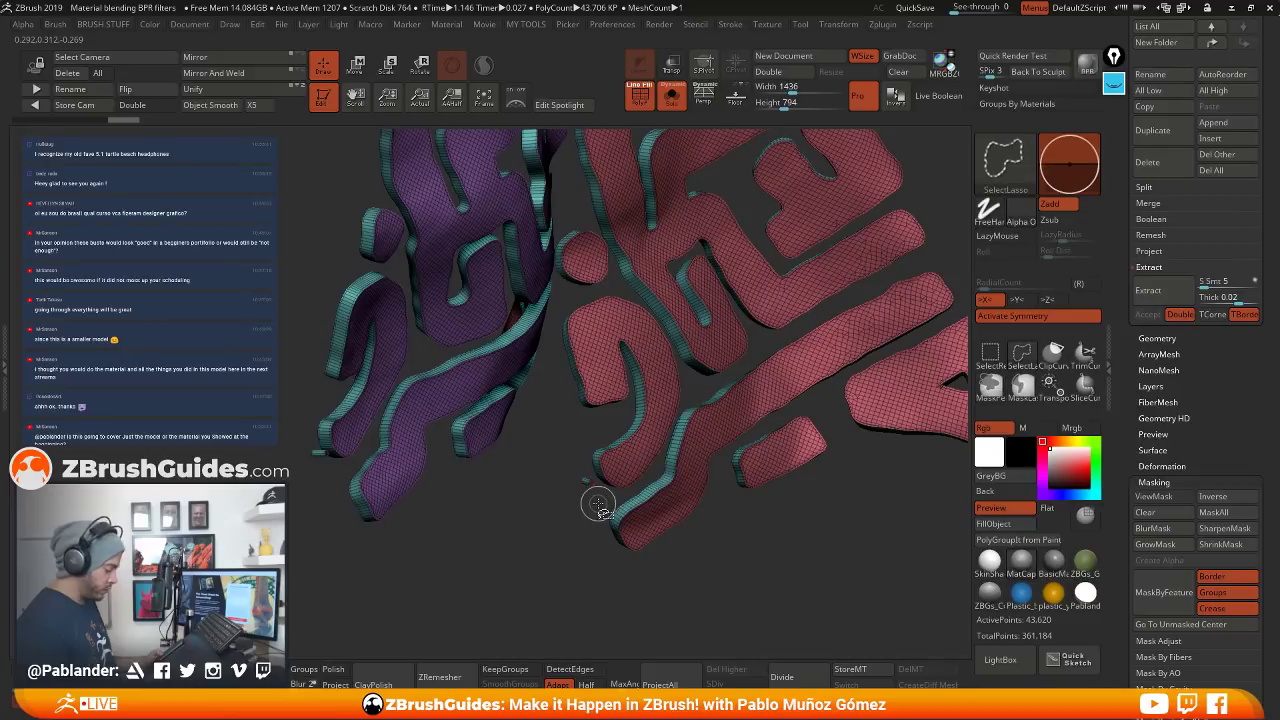
{"action": "mouse_move", "coordinate": [594, 478]}
{"action": "left_mouse_down", "text": "ctrl+shift"}
{"action": "mouse_move", "coordinate": [527, 496]}
{"action": "mouse_move", "coordinate": [538, 550]}
{"action": "left_mouse_up", "text": "ctrl+shift"}
{"action": "right_click_drag", "start_coordinate": [598, 338], "coordinate": [505, 405]}
{"action": "right_click_drag", "start_coordinate": [616, 424], "coordinate": [630, 362]}
{"action": "key", "text": "ctrl+shift"}
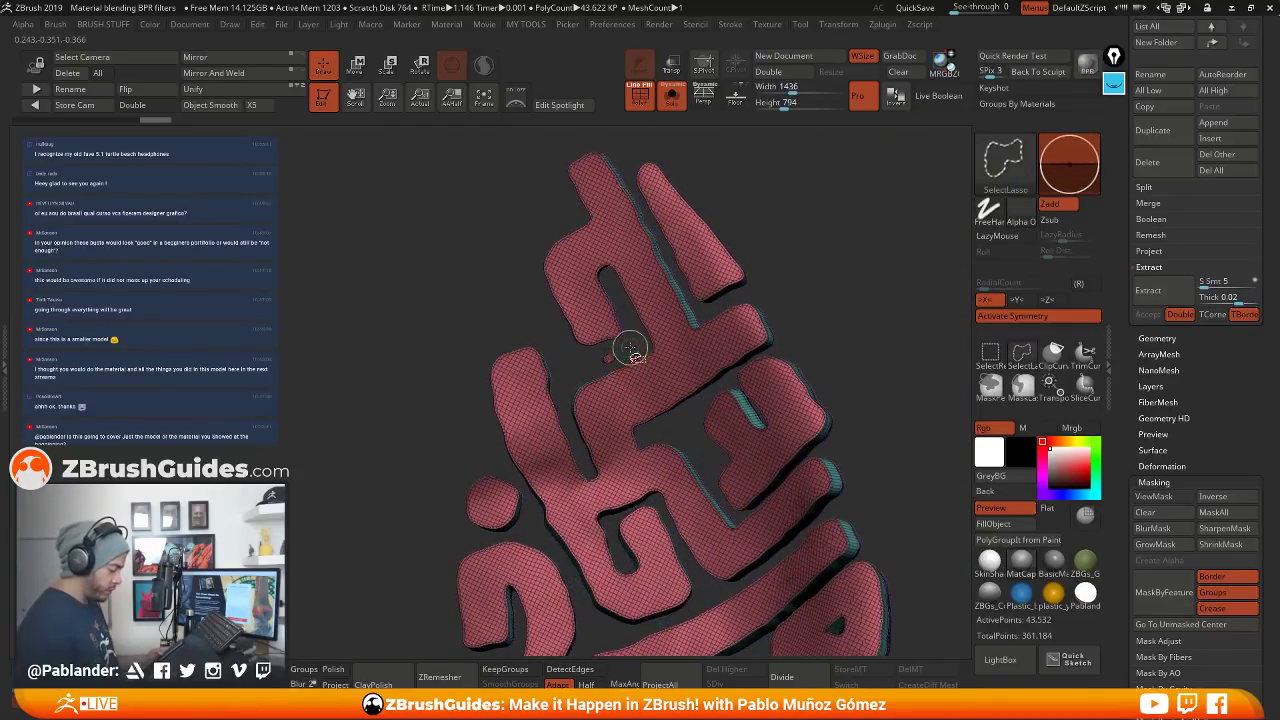
{"action": "left_click_drag", "start_coordinate": [624, 347], "coordinate": [606, 357], "text": "ctrl+shift"}
{"action": "left_click_drag", "start_coordinate": [853, 360], "coordinate": [854, 332], "text": "alt"}
{"action": "key", "text": "space"}
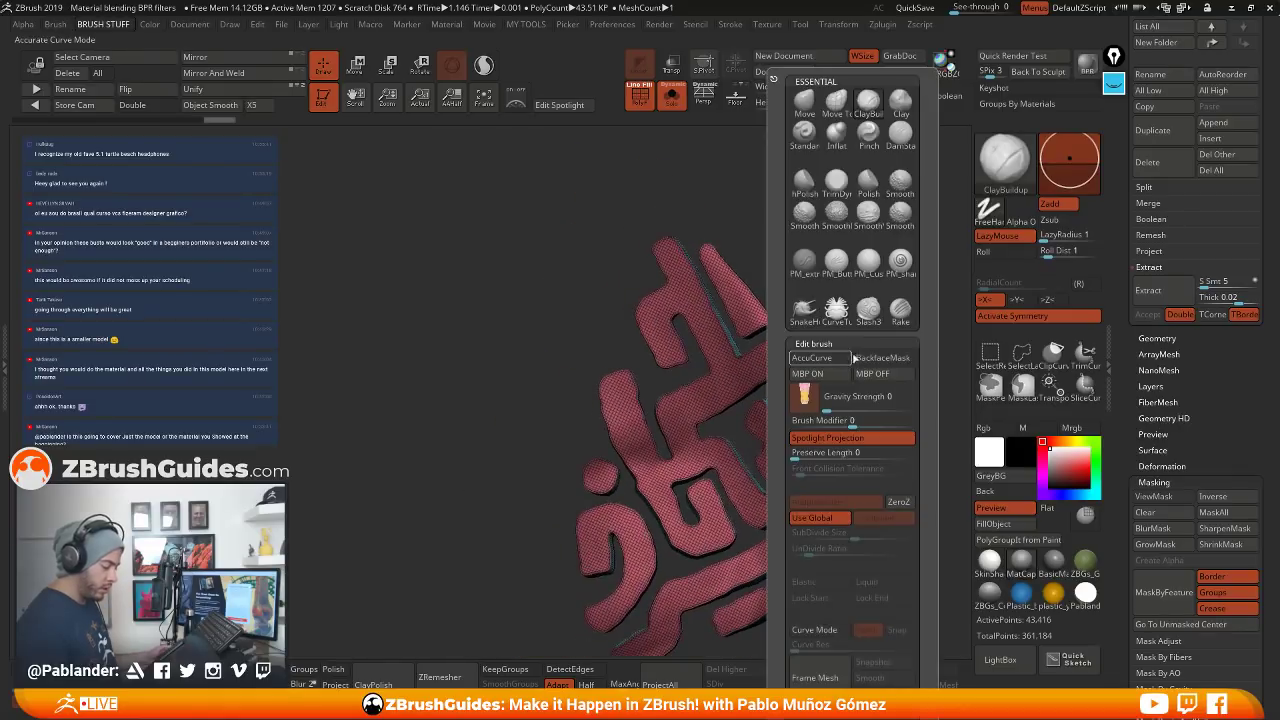
{"action": "key", "text": "space"}
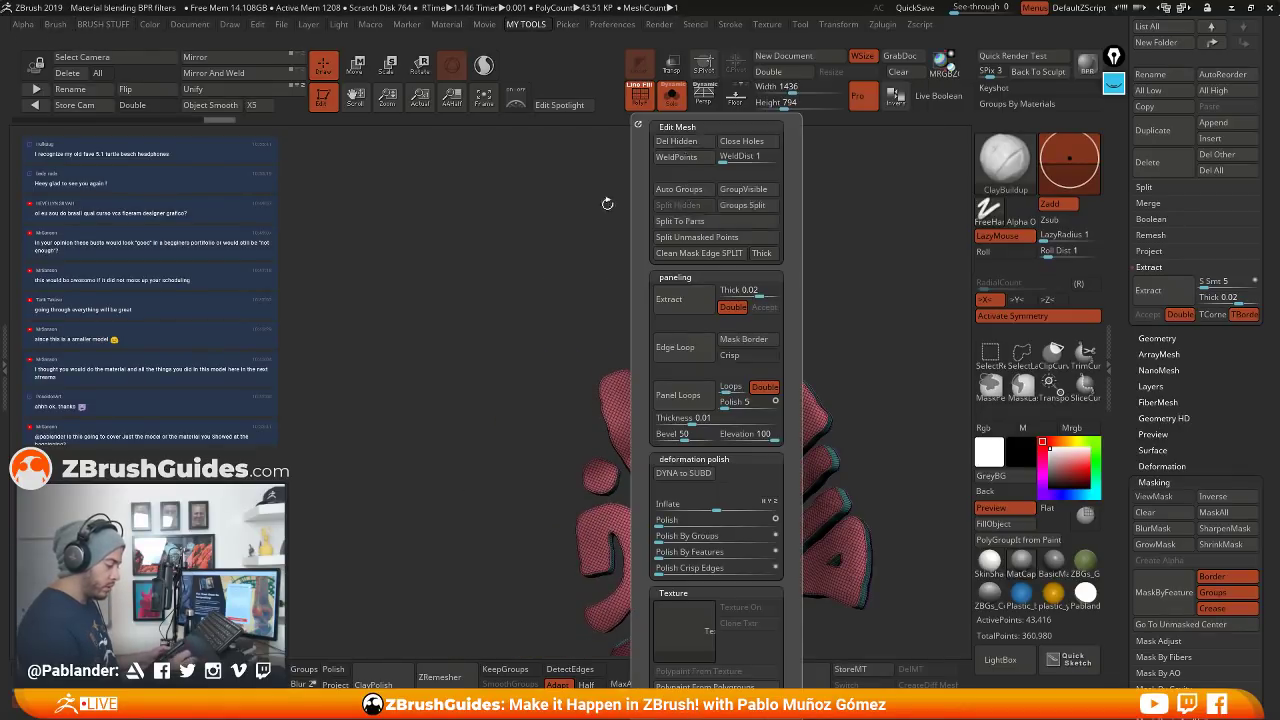
Smooth the extracted pattern pieces with repeated Polish By Groups deformations
{"action": "mouse_move", "coordinate": [606, 203]}
{"action": "left_mouse_down"}
{"action": "mouse_move", "coordinate": [900, 315]}
{"action": "mouse_move", "coordinate": [871, 355]}
{"action": "mouse_move", "coordinate": [892, 357]}
{"action": "left_mouse_up"}
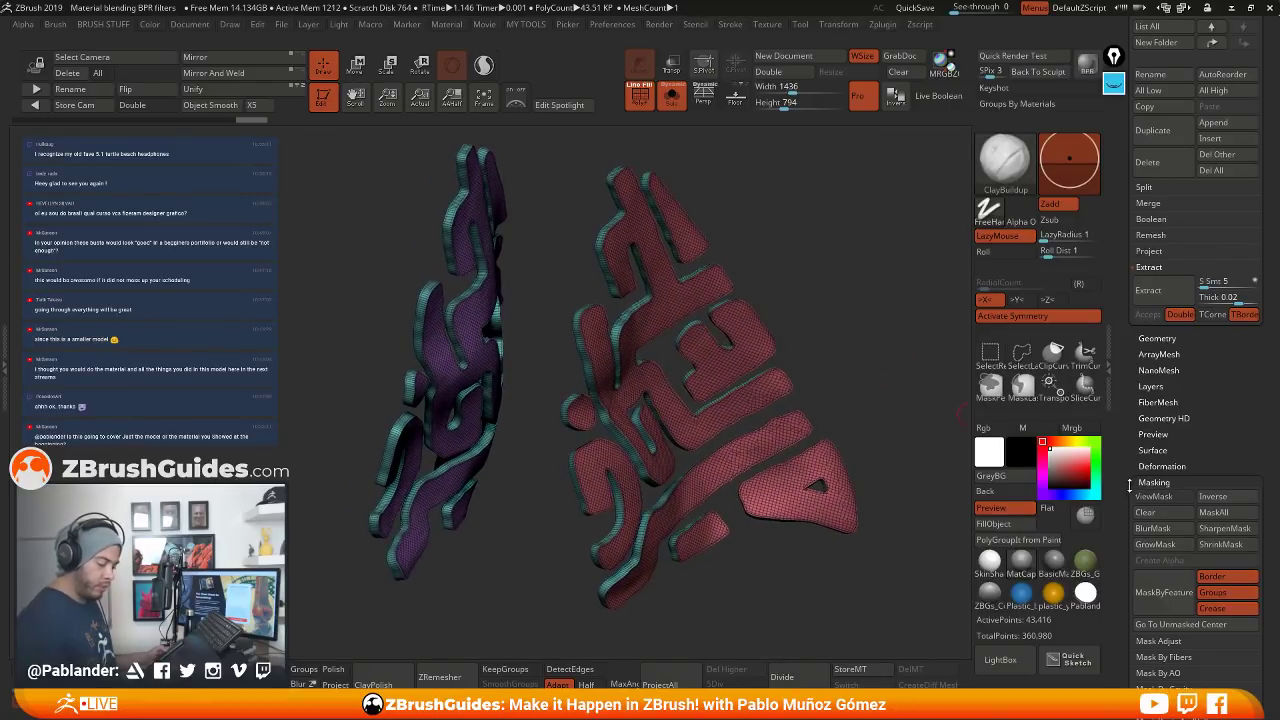
{"action": "left_click_drag", "start_coordinate": [1133, 484], "coordinate": [1155, 312]}
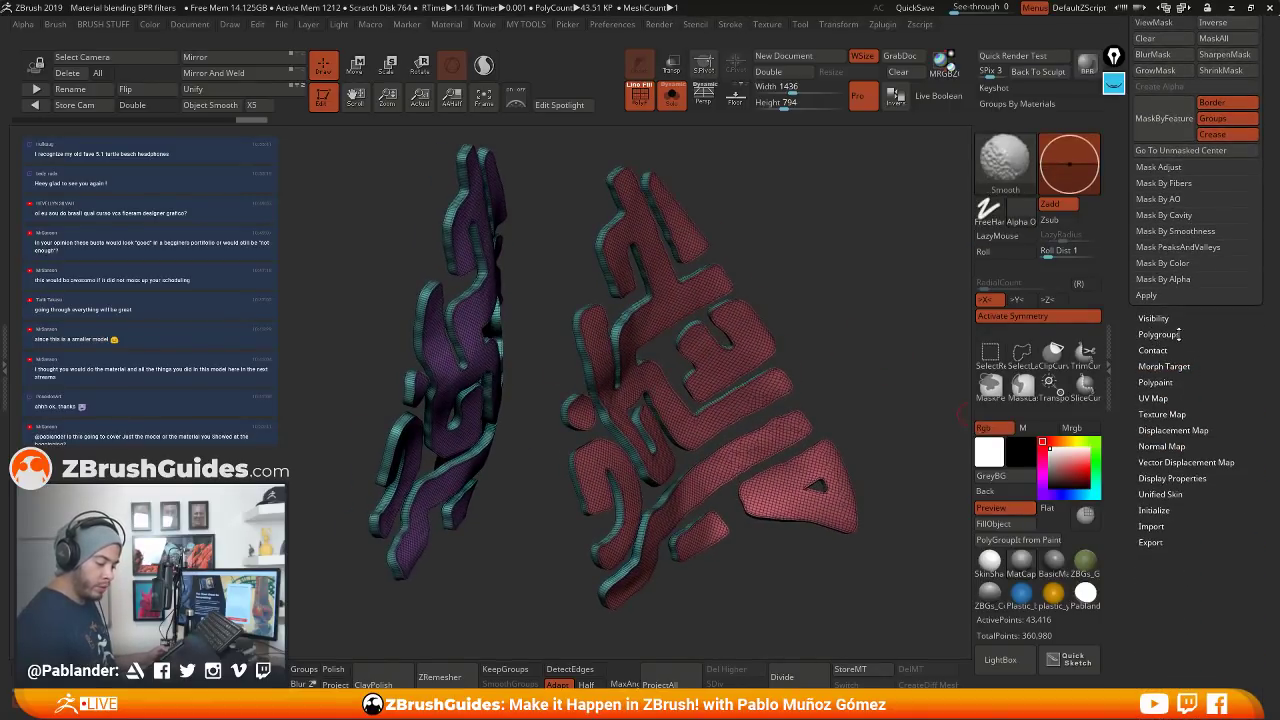
{"action": "left_click", "coordinate": [1178, 334]}
{"action": "left_click", "coordinate": [1180, 333]}
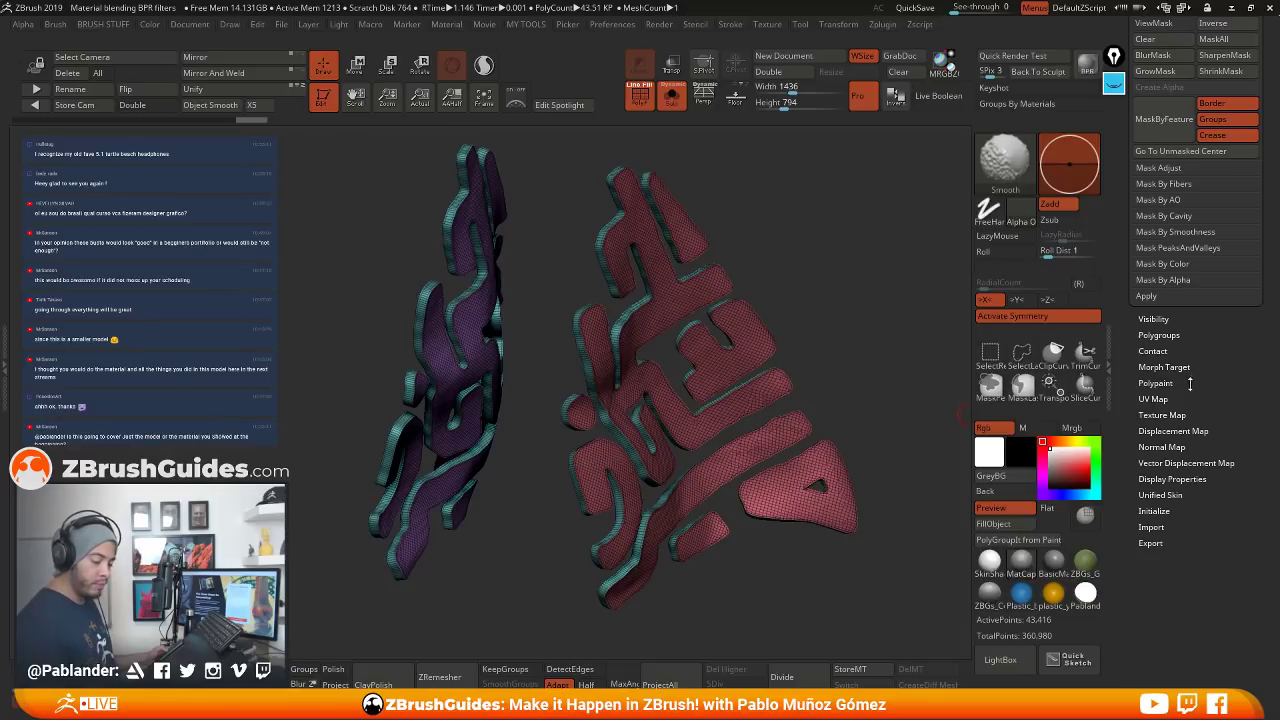
{"action": "left_click_drag", "start_coordinate": [1190, 384], "coordinate": [1188, 501]}
{"action": "left_click", "coordinate": [1162, 393]}
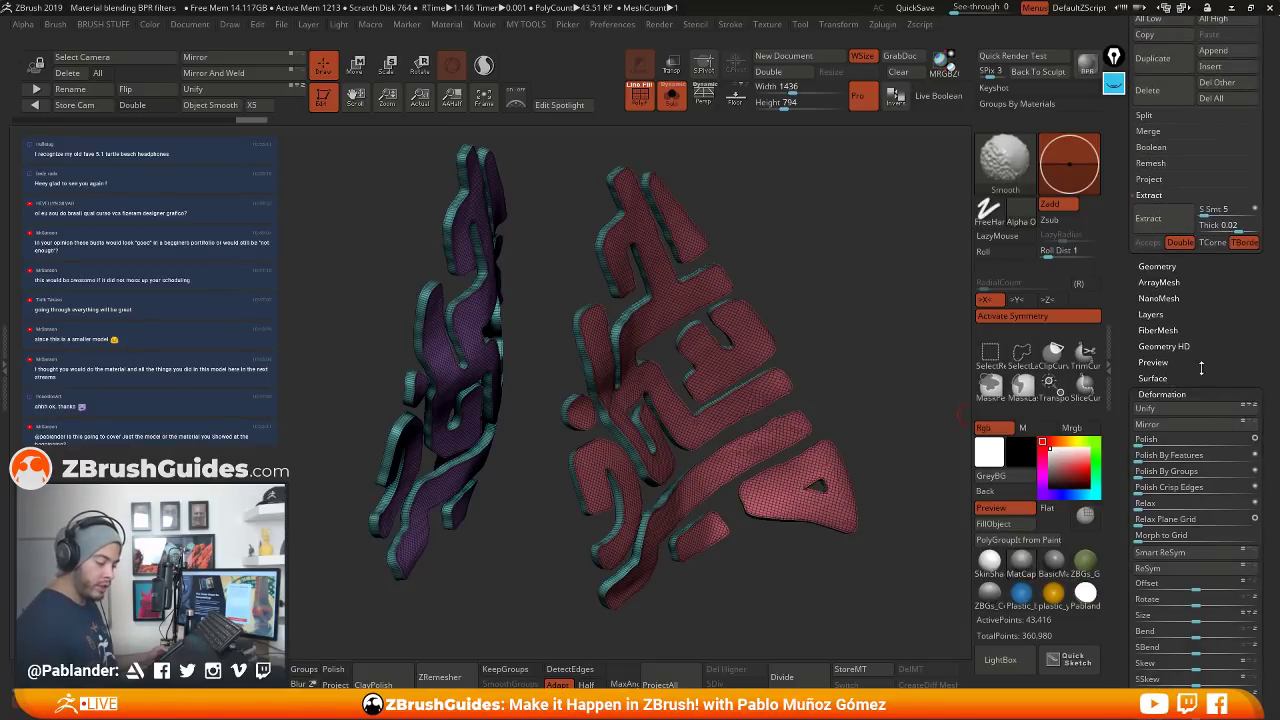
{"action": "left_click_drag", "start_coordinate": [1201, 368], "coordinate": [1200, 168]}
{"action": "left_click_drag", "start_coordinate": [820, 346], "coordinate": [668, 309]}
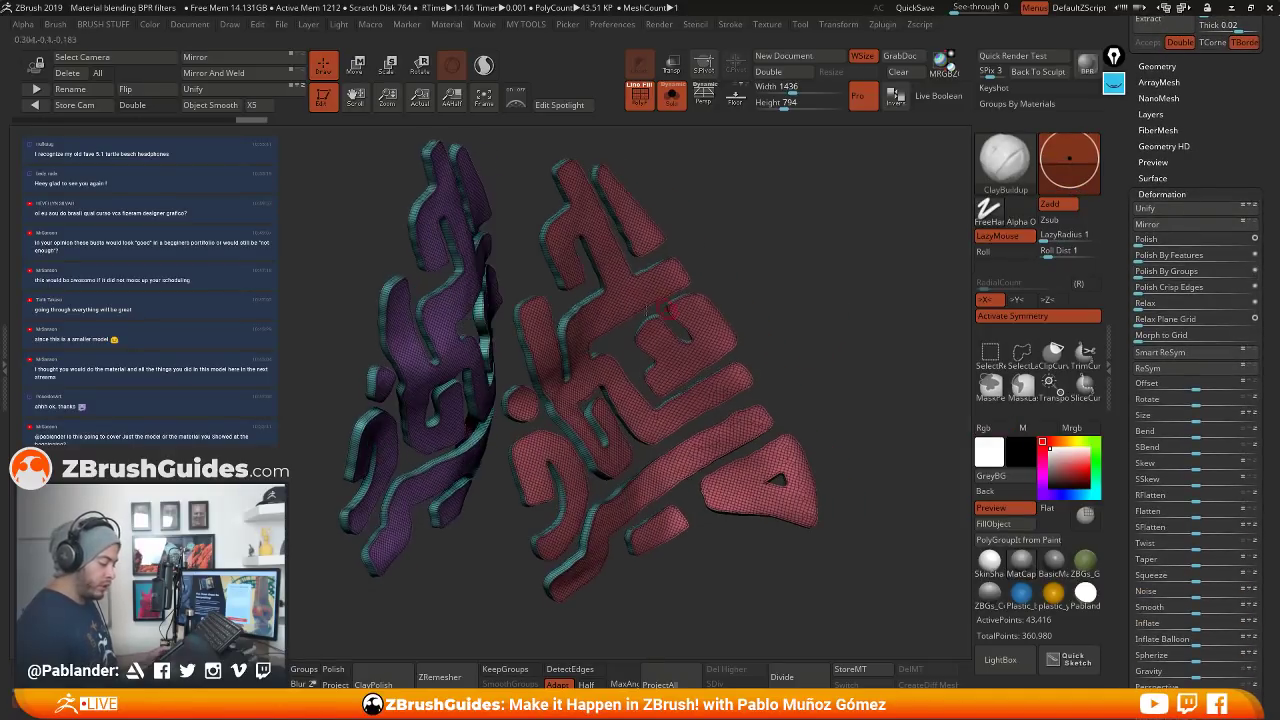
{"action": "left_click_drag", "start_coordinate": [1136, 271], "coordinate": [1250, 272]}
{"action": "left_click_drag", "start_coordinate": [820, 330], "coordinate": [796, 325]}
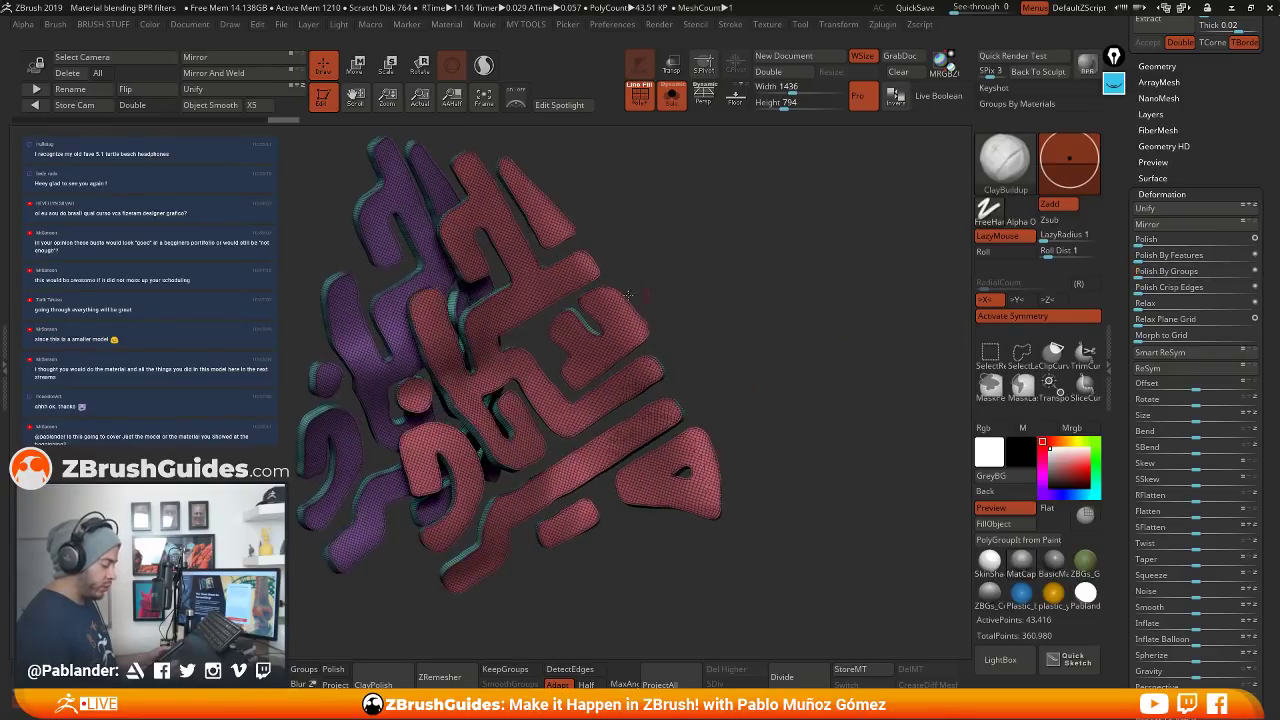
{"action": "left_click_drag", "start_coordinate": [692, 275], "coordinate": [769, 277]}
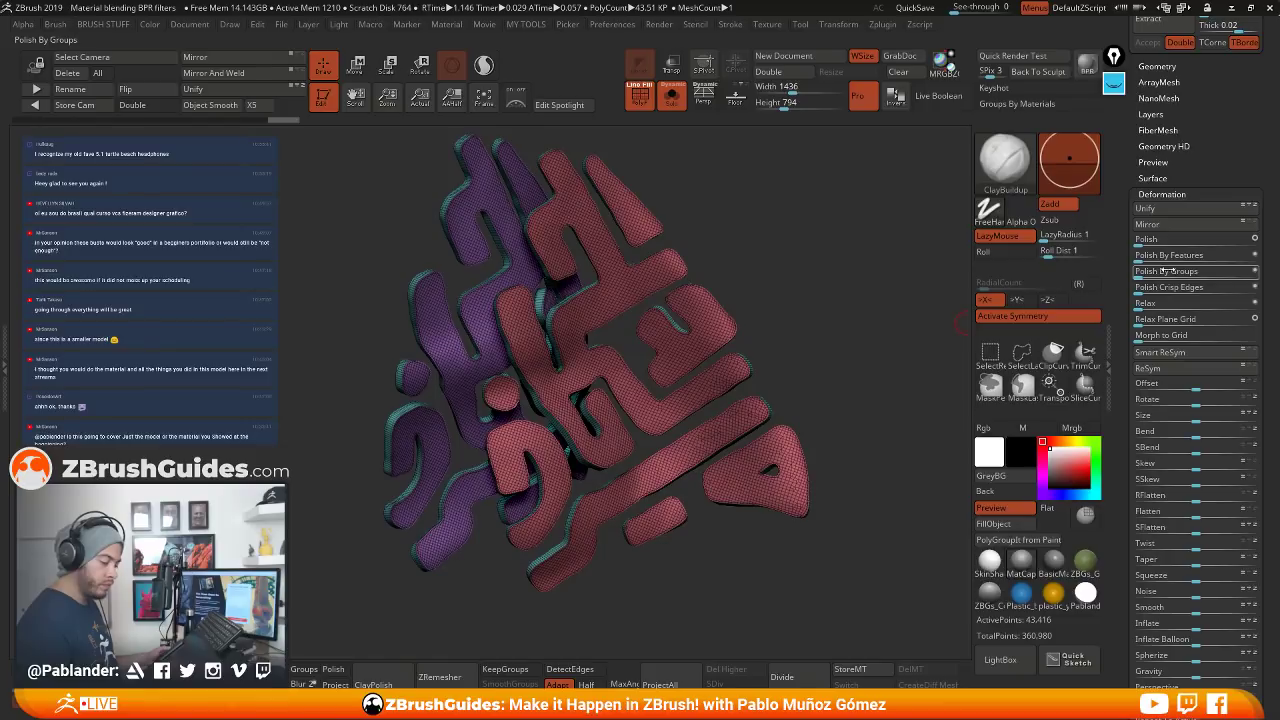
{"action": "left_click_drag", "start_coordinate": [1140, 272], "coordinate": [1248, 272]}
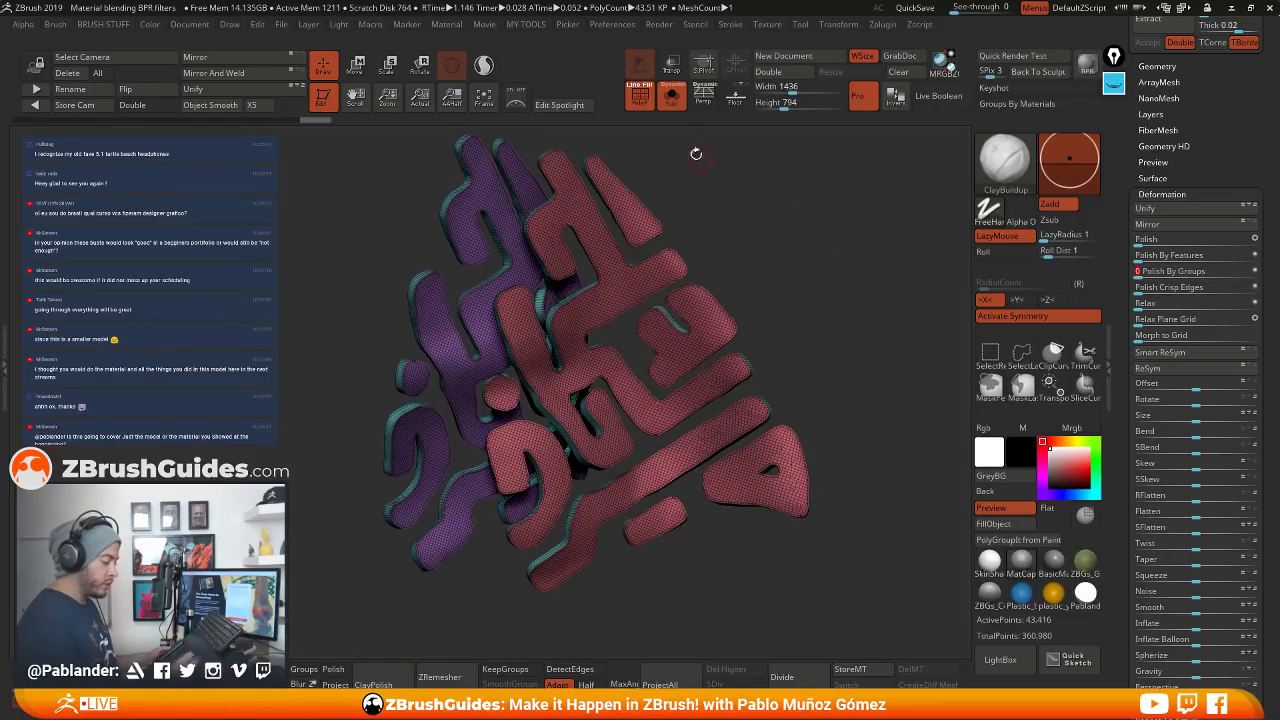
Show the head again without PolyFrame and round off the extracted pattern pieces with Polish, Polish By Groups and ClayPolish
{"action": "left_click", "coordinate": [640, 95]}
{"action": "left_click", "coordinate": [832, 298], "text": "ctrl+shift"}
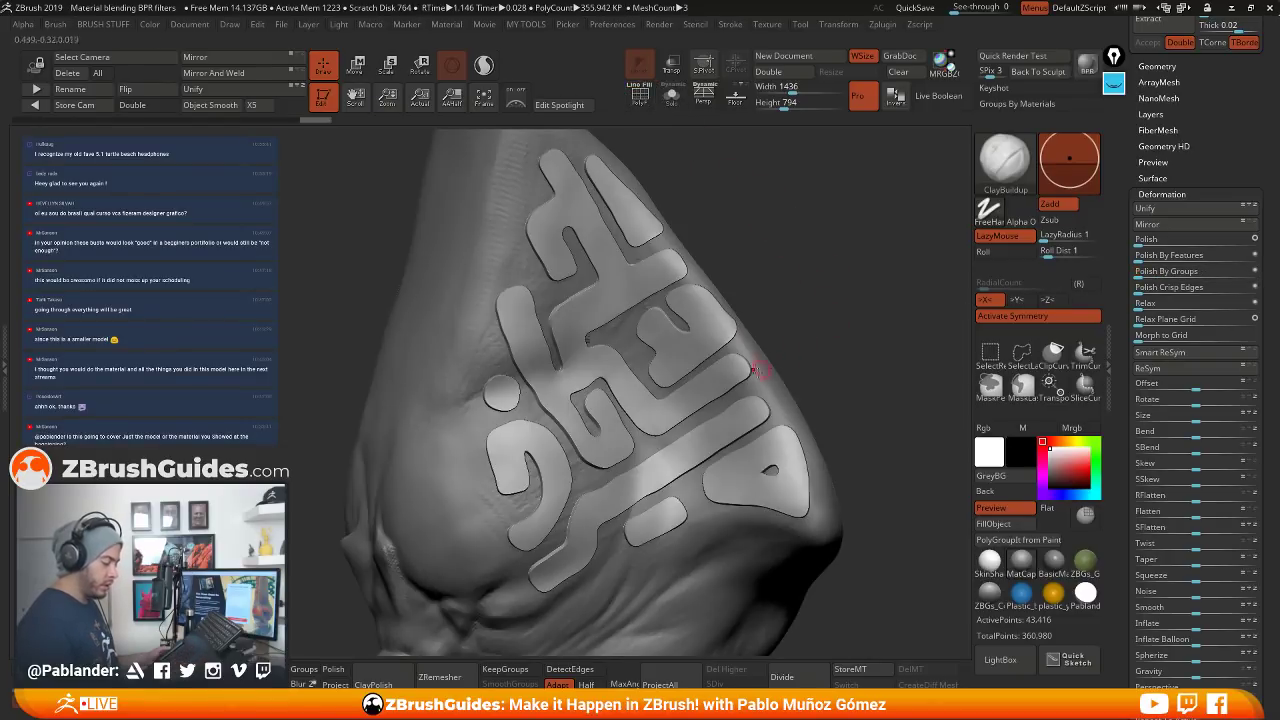
{"action": "left_click", "coordinate": [1155, 240]}
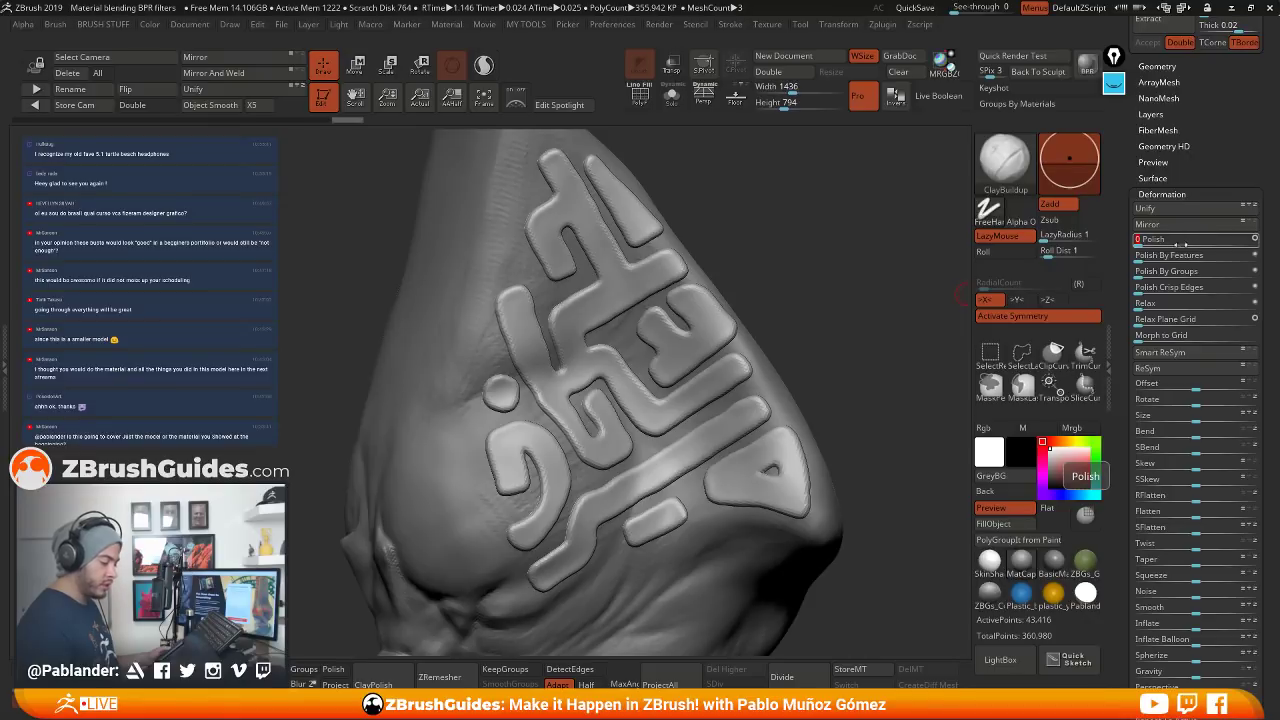
{"action": "left_click", "coordinate": [1242, 271]}
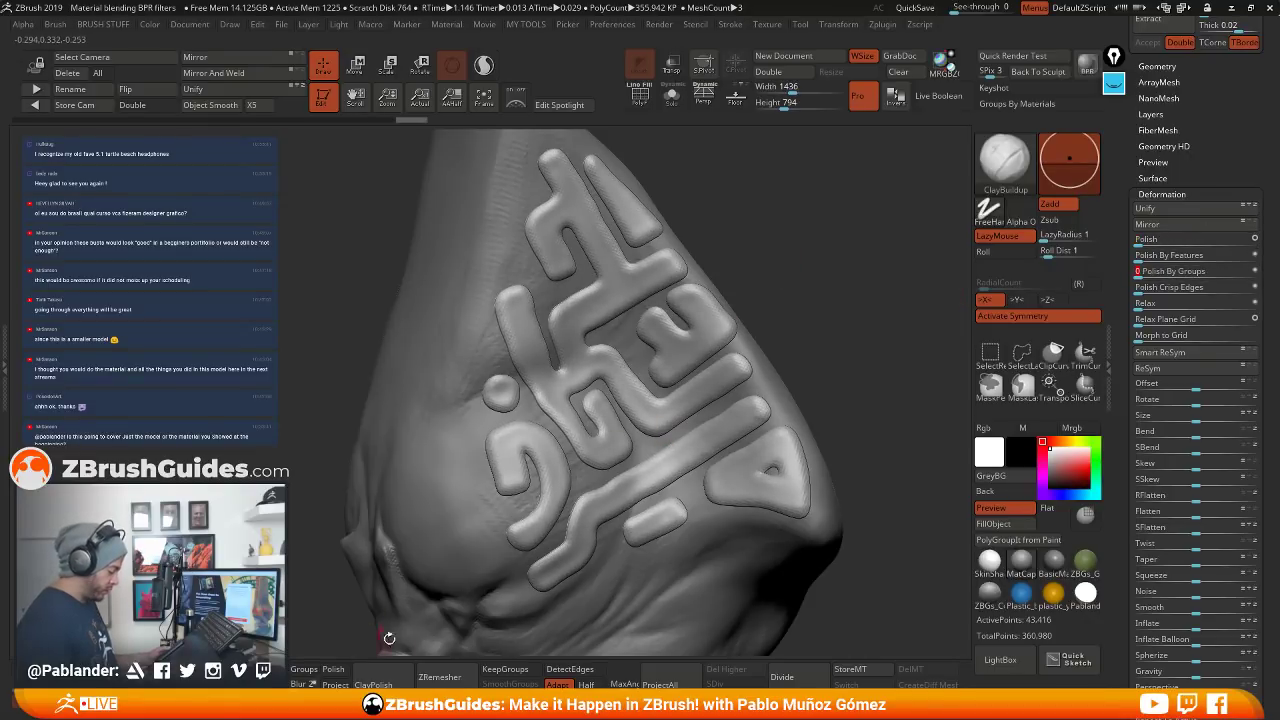
{"action": "left_click", "coordinate": [375, 684]}
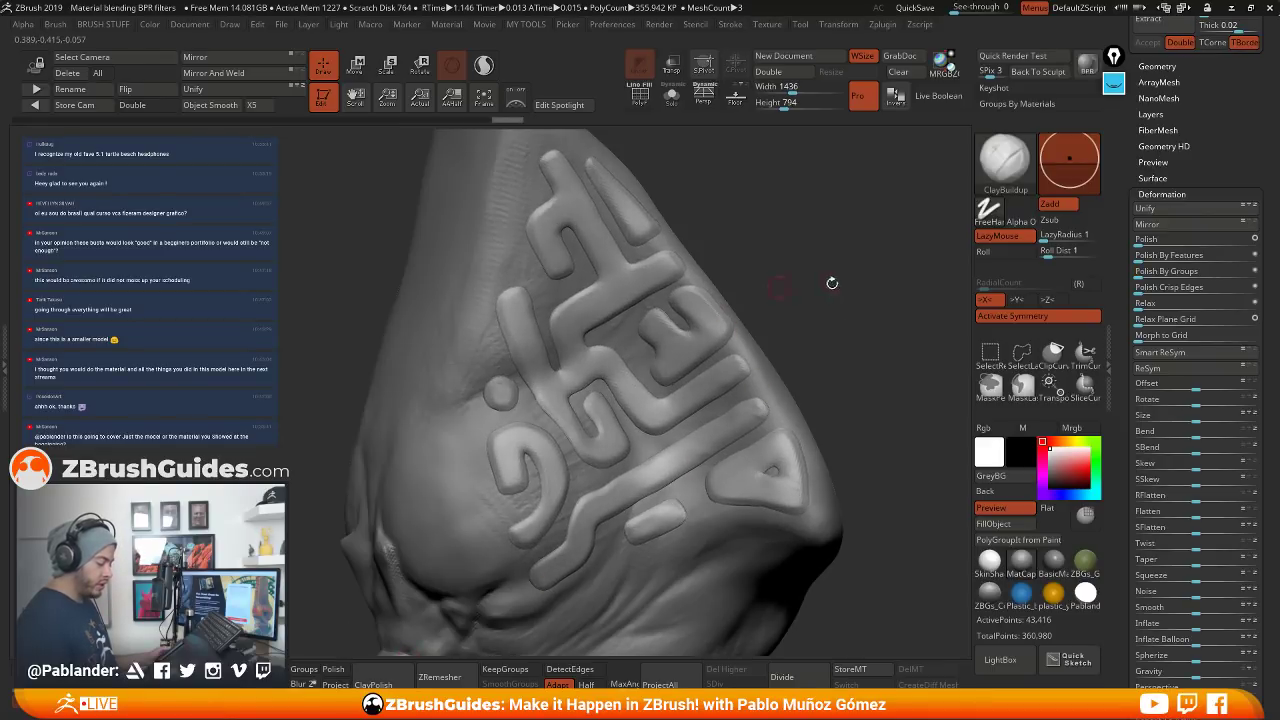
{"action": "mouse_move", "coordinate": [831, 283]}
{"action": "left_mouse_down"}
{"action": "mouse_move", "coordinate": [699, 298]}
{"action": "mouse_move", "coordinate": [786, 339]}
{"action": "left_mouse_up"}
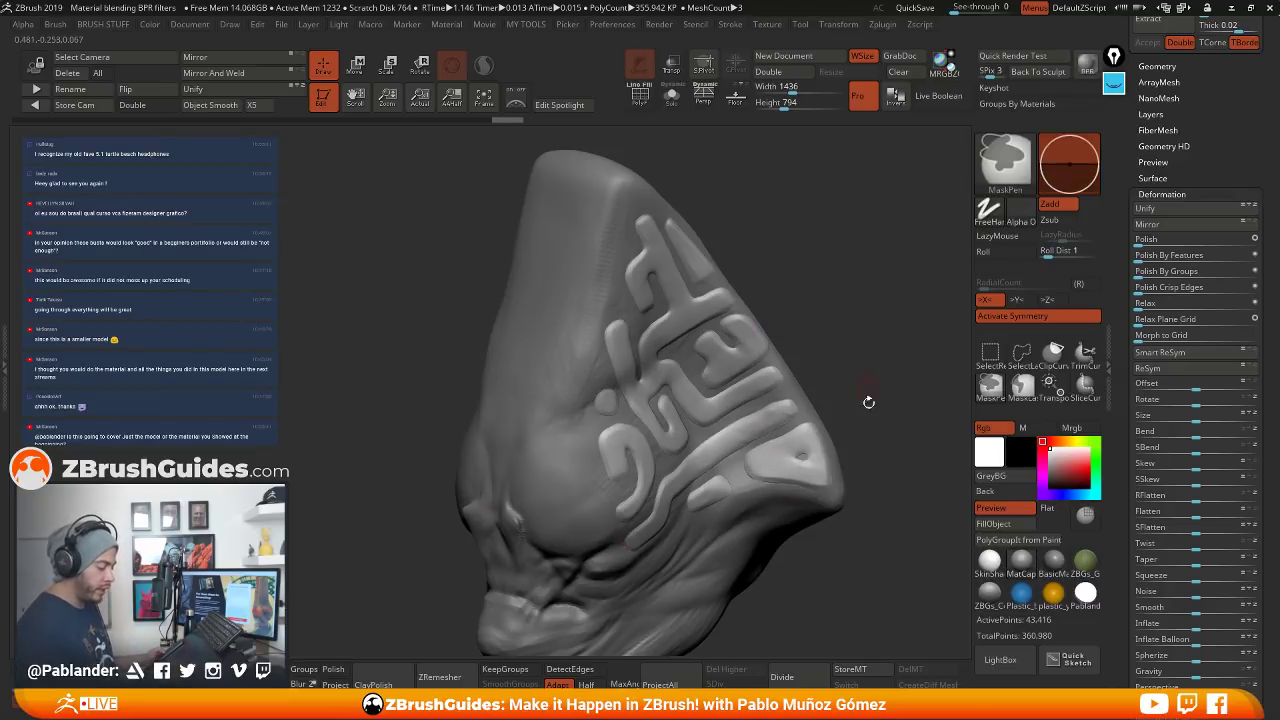
{"action": "mouse_move", "coordinate": [869, 397]}
{"action": "left_mouse_down"}
{"action": "mouse_move", "coordinate": [808, 363]}
{"action": "mouse_move", "coordinate": [852, 366]}
{"action": "mouse_move", "coordinate": [812, 384]}
{"action": "left_mouse_up"}
{"action": "left_click_drag", "start_coordinate": [795, 453], "coordinate": [808, 420]}
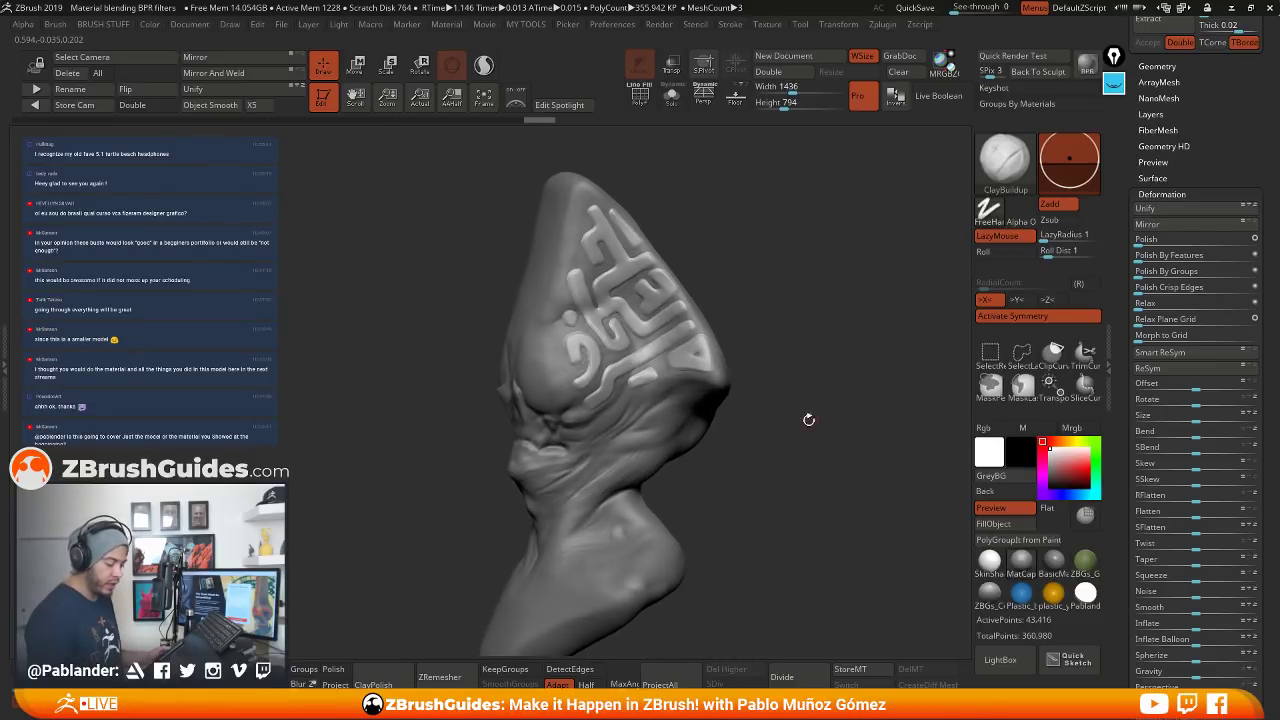
Clear the pattern mask on the head subtool PM3D_Sphere3D_3 and leave the Extract9 subtool visible over it
{"action": "scroll", "coordinate": [1259, 260], "scroll_direction": "up", "scroll_amount": 6}
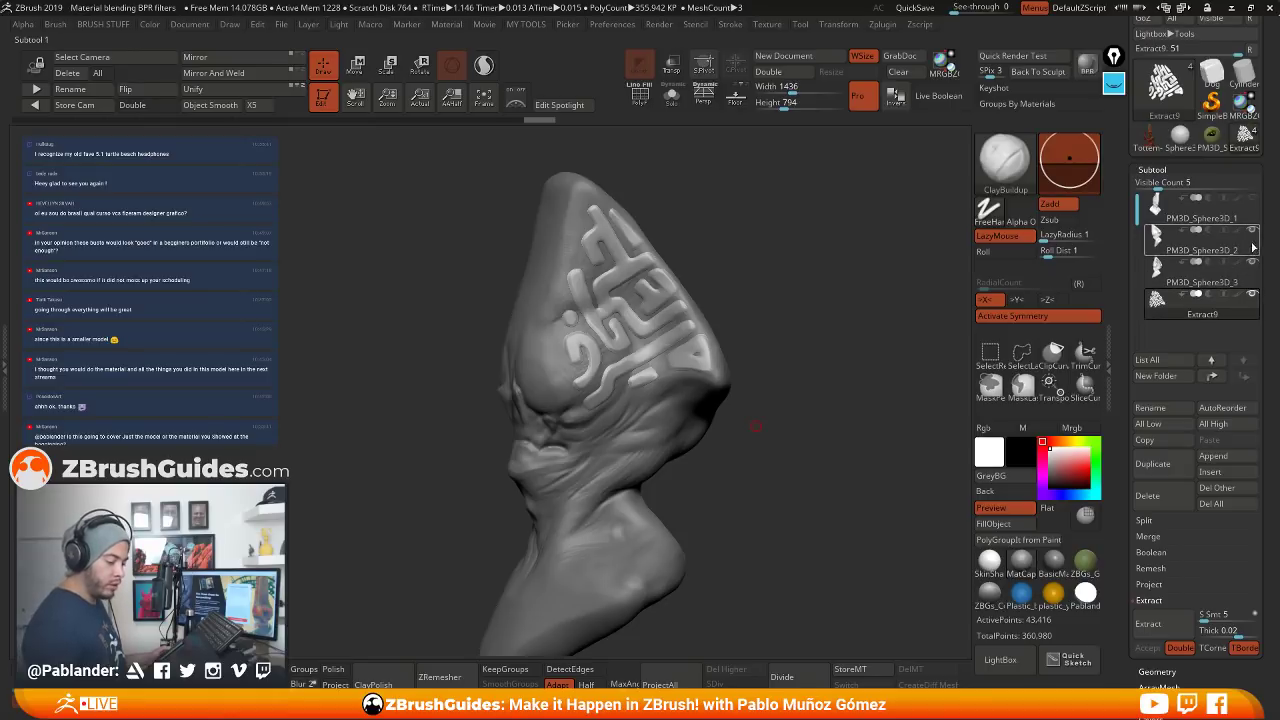
{"action": "left_click", "coordinate": [1242, 285]}
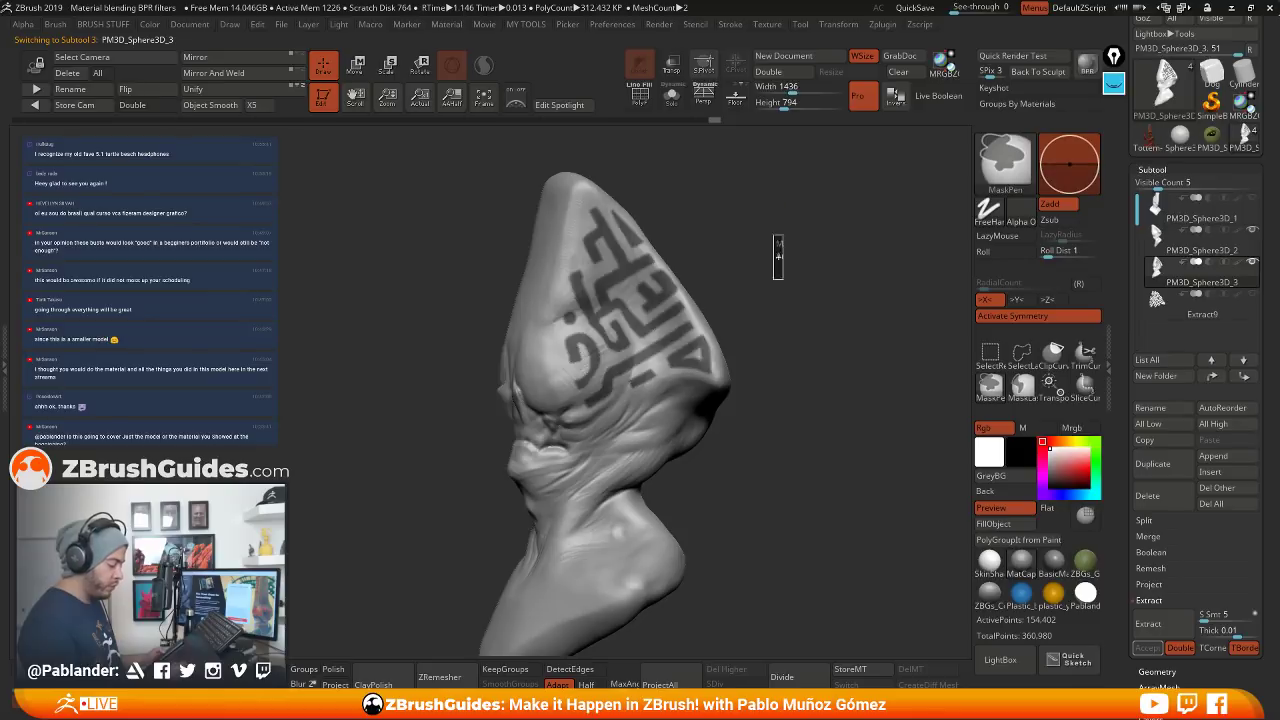
{"action": "left_click_drag", "start_coordinate": [771, 251], "coordinate": [771, 451], "text": "ctrl"}
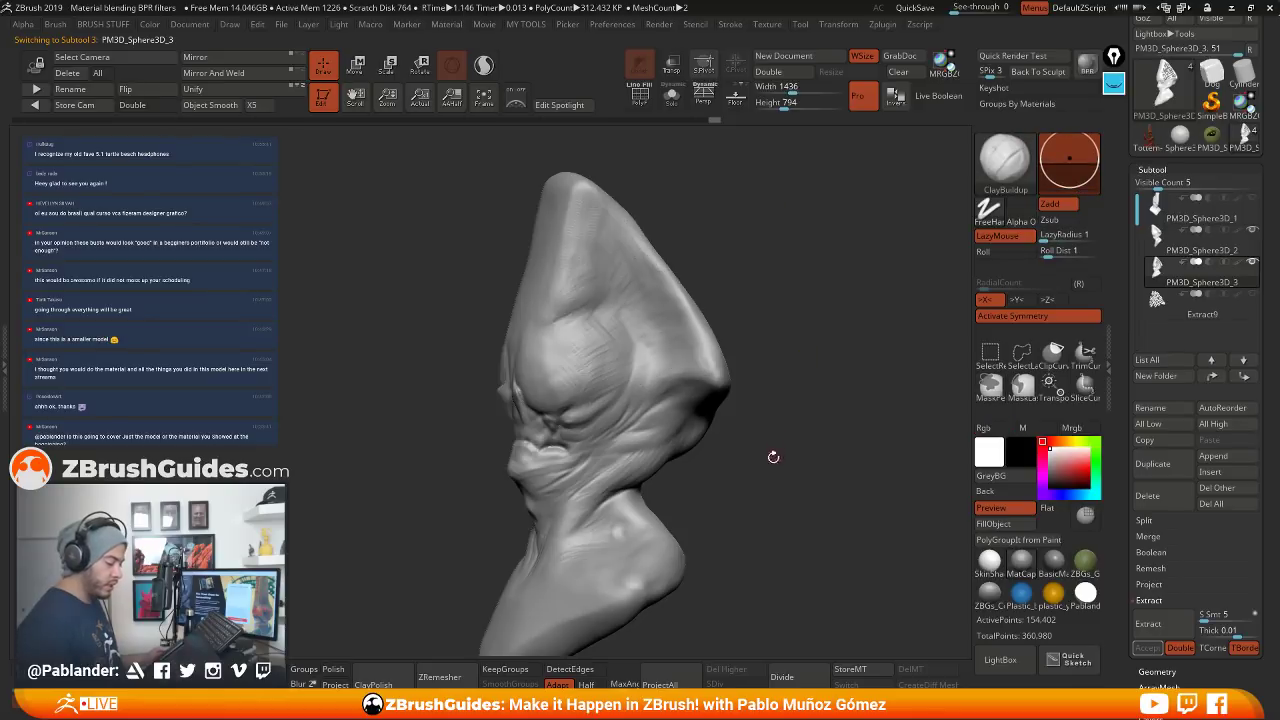
{"action": "left_click", "coordinate": [1252, 294]}
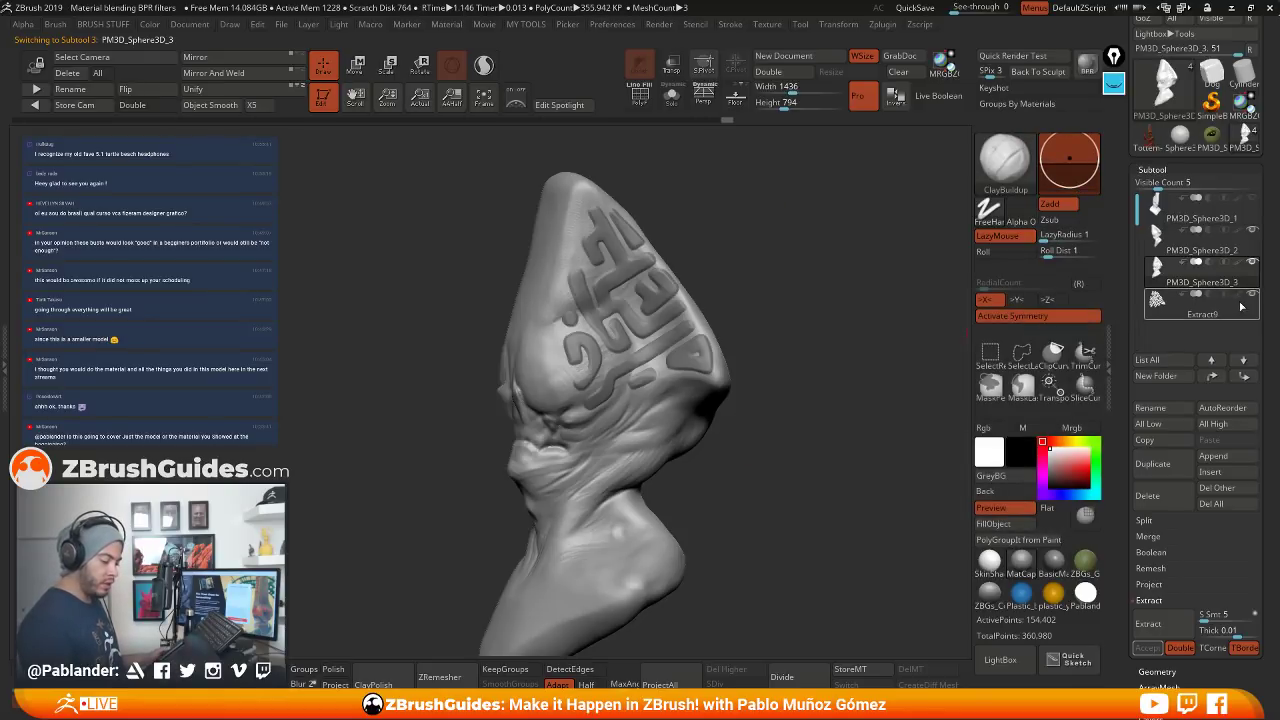
{"action": "left_click", "coordinate": [1252, 298]}
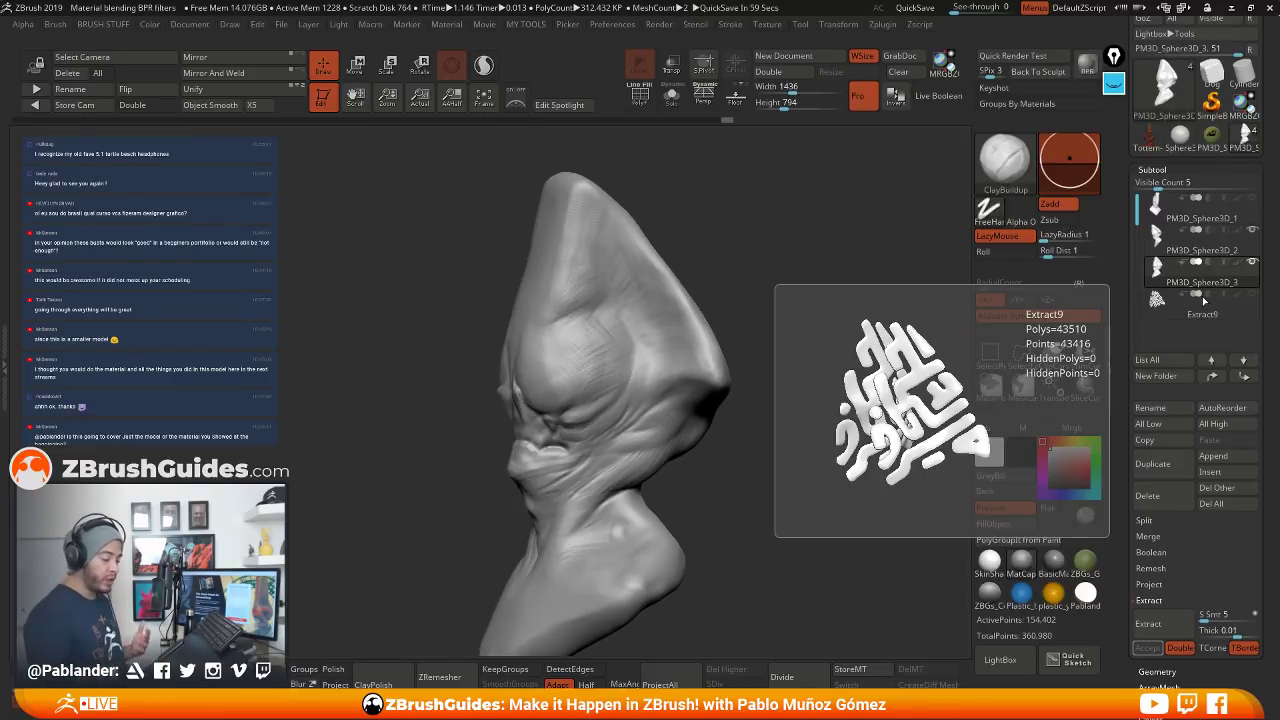
{"action": "left_click", "coordinate": [1252, 294]}
Fill the Extract9 pattern with the Gold material and return the head subtool to the gray MatCap
{"action": "left_click", "coordinate": [1200, 300]}
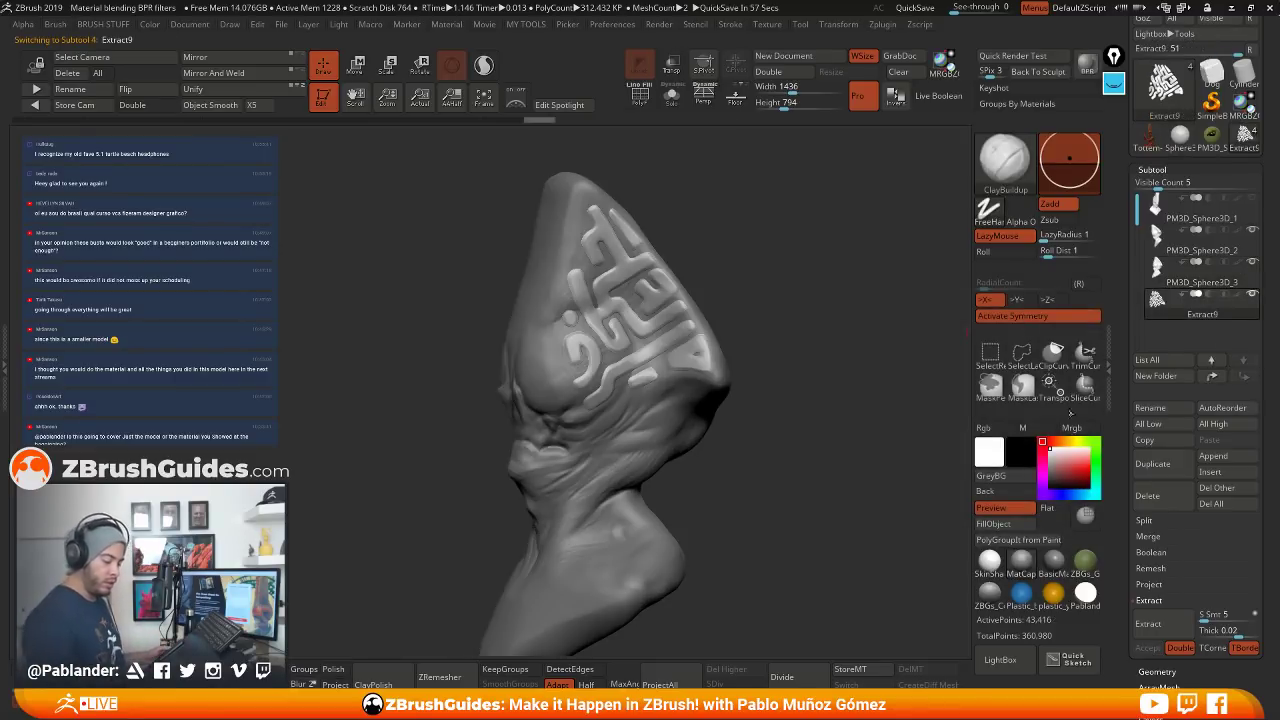
{"action": "left_click", "coordinate": [447, 24]}
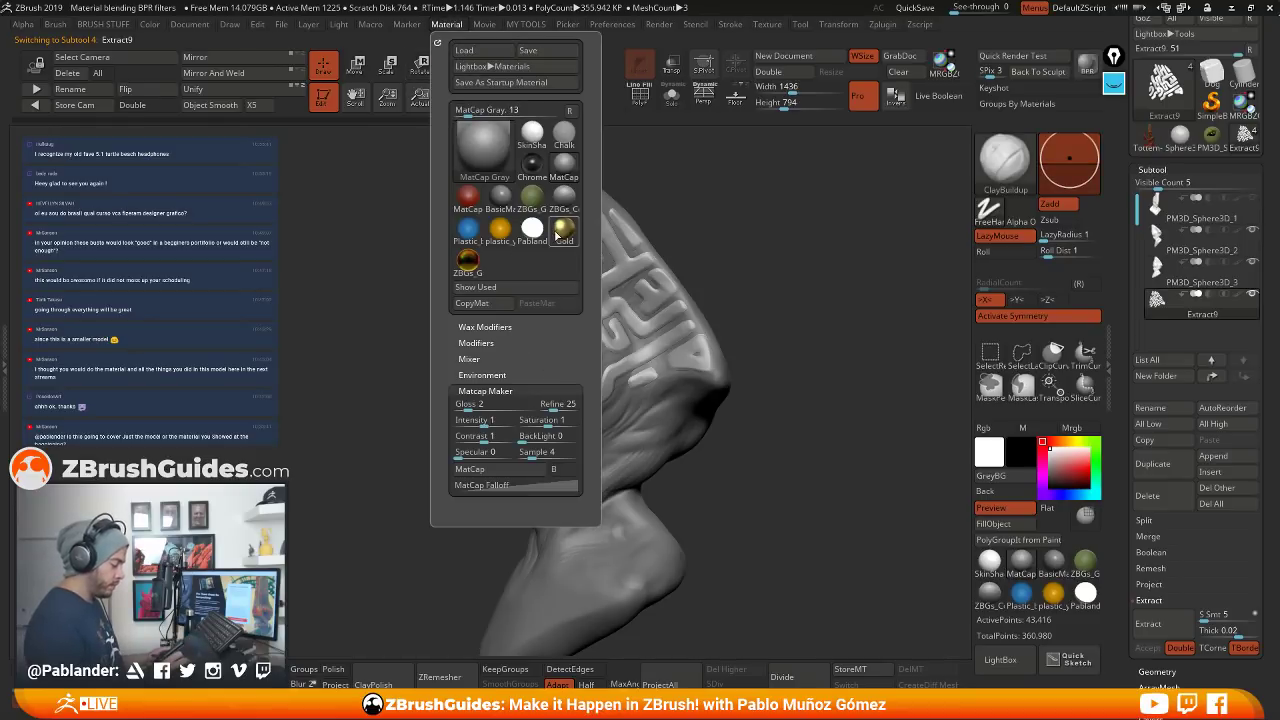
{"action": "left_click", "coordinate": [558, 236]}
{"action": "left_click", "coordinate": [1022, 428]}
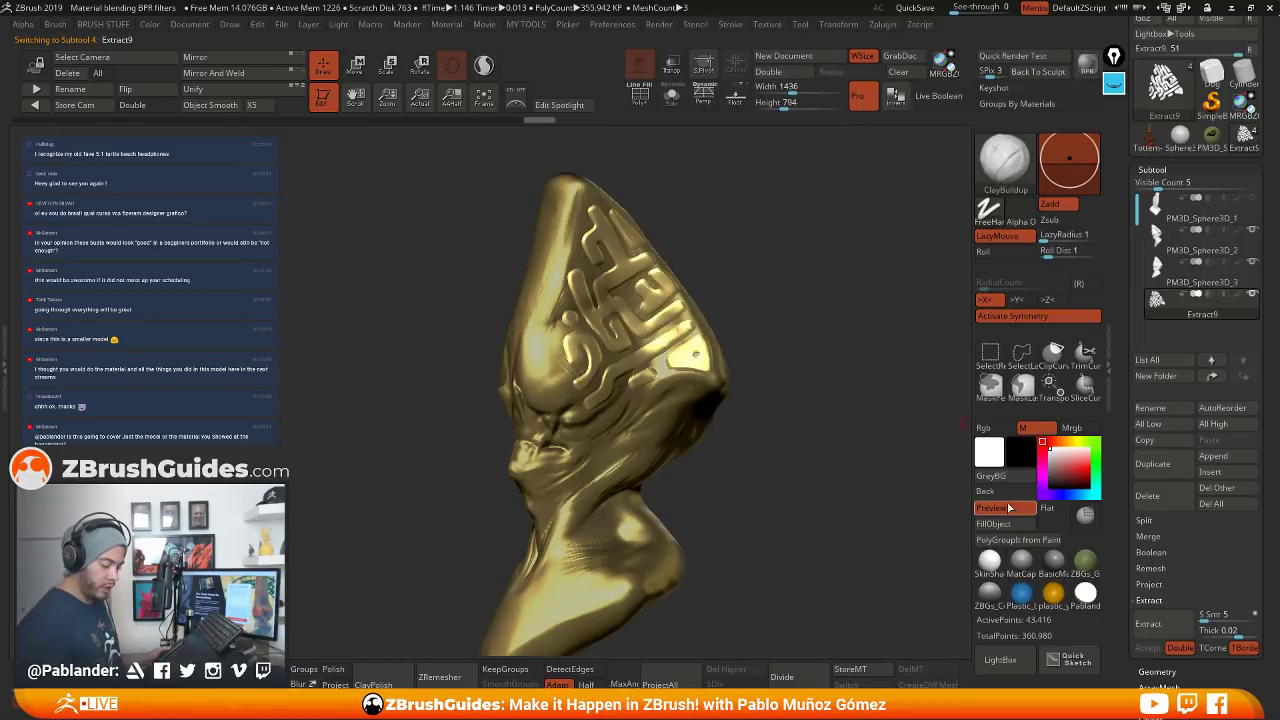
{"action": "left_click", "coordinate": [1022, 428]}
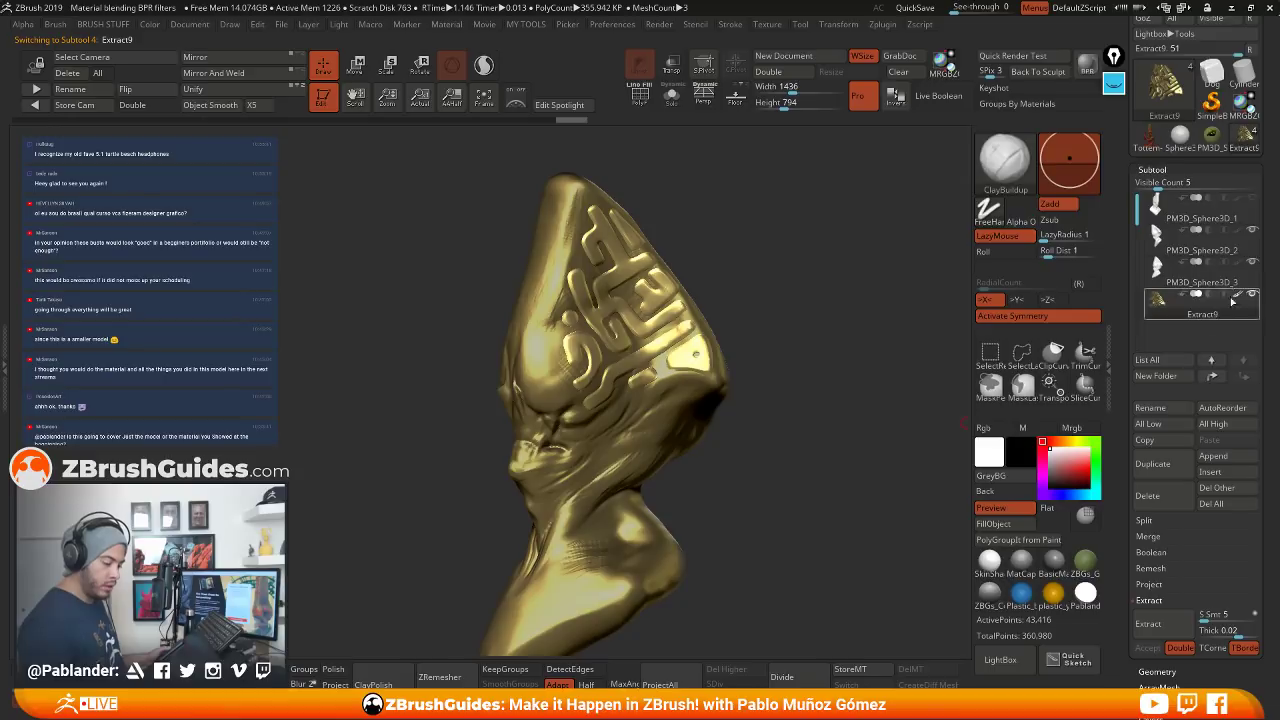
{"action": "left_click", "coordinate": [1200, 282]}
{"action": "left_click", "coordinate": [1021, 560]}
{"action": "mouse_move", "coordinate": [754, 437]}
{"action": "left_mouse_down"}
{"action": "mouse_move", "coordinate": [811, 390]}
{"action": "mouse_move", "coordinate": [860, 385]}
{"action": "mouse_move", "coordinate": [785, 395]}
{"action": "left_mouse_up"}
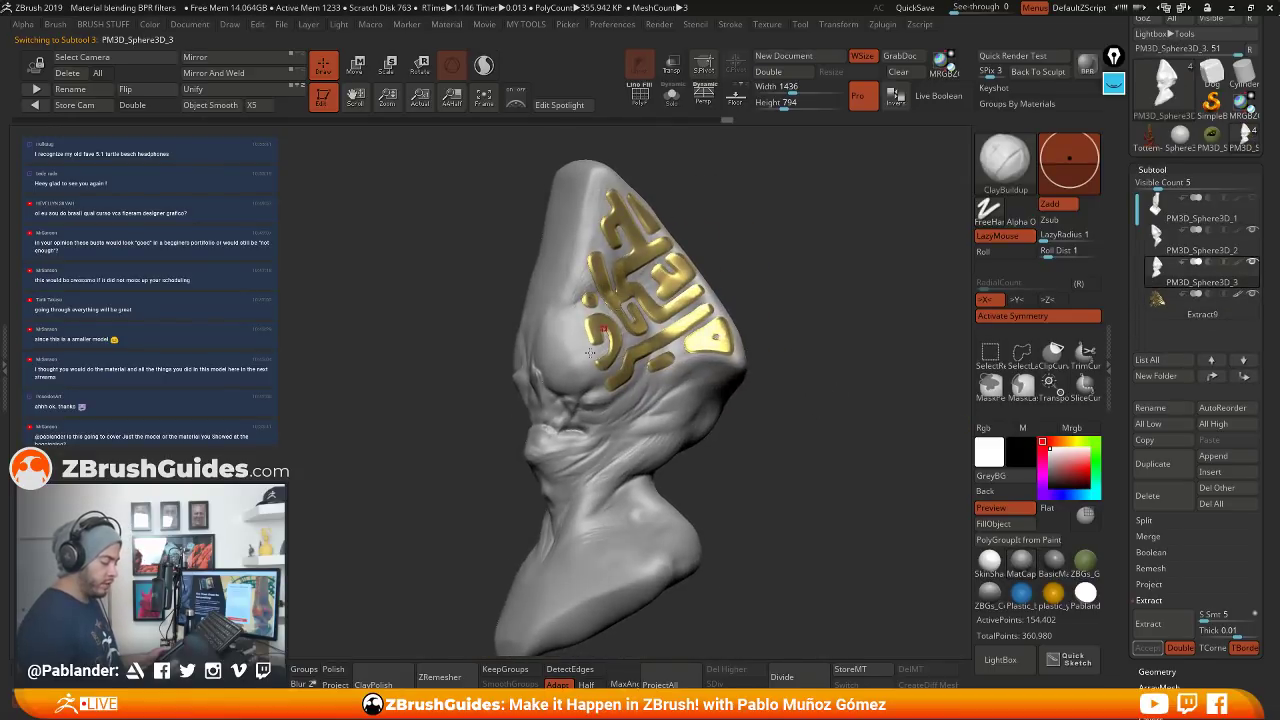
Hide the Extract9 subtool and store a morph target for the head subtool
{"action": "left_click", "coordinate": [1248, 298]}
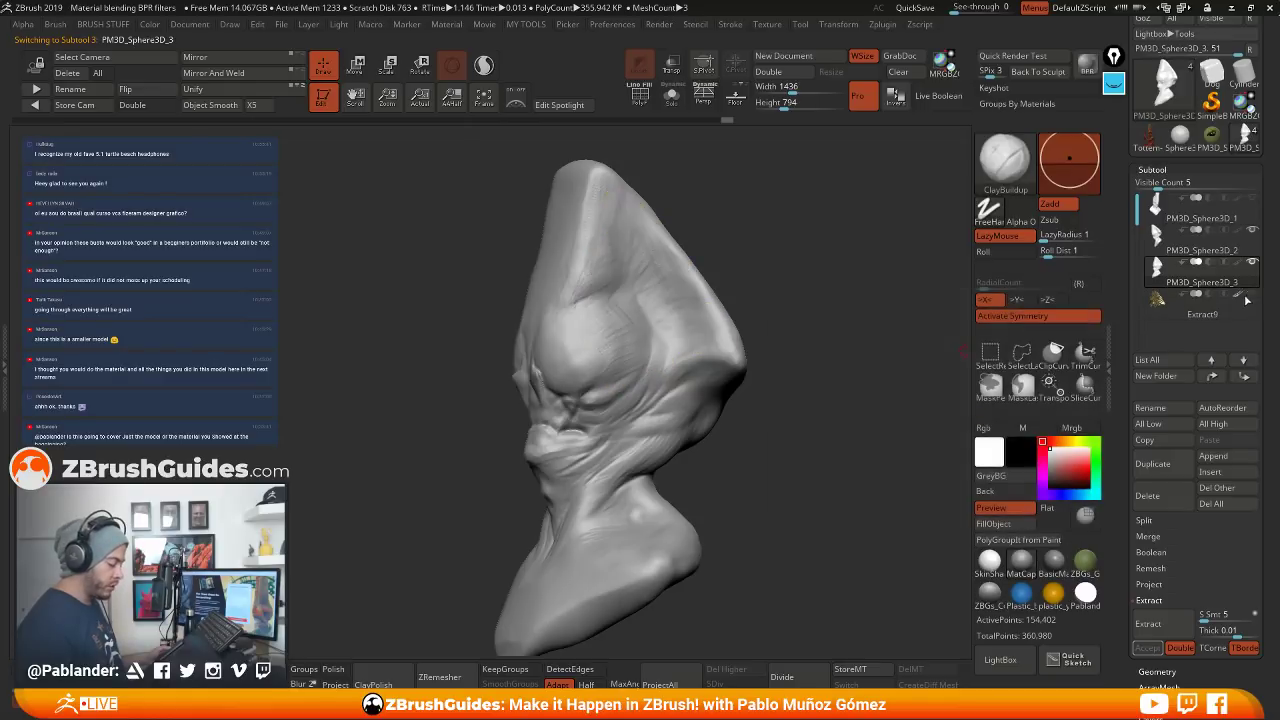
{"action": "left_click_drag", "start_coordinate": [778, 422], "coordinate": [460, 417]}
{"action": "mouse_move", "coordinate": [798, 329]}
{"action": "left_mouse_down"}
{"action": "mouse_move", "coordinate": [798, 315]}
{"action": "mouse_move", "coordinate": [708, 275]}
{"action": "left_mouse_up"}
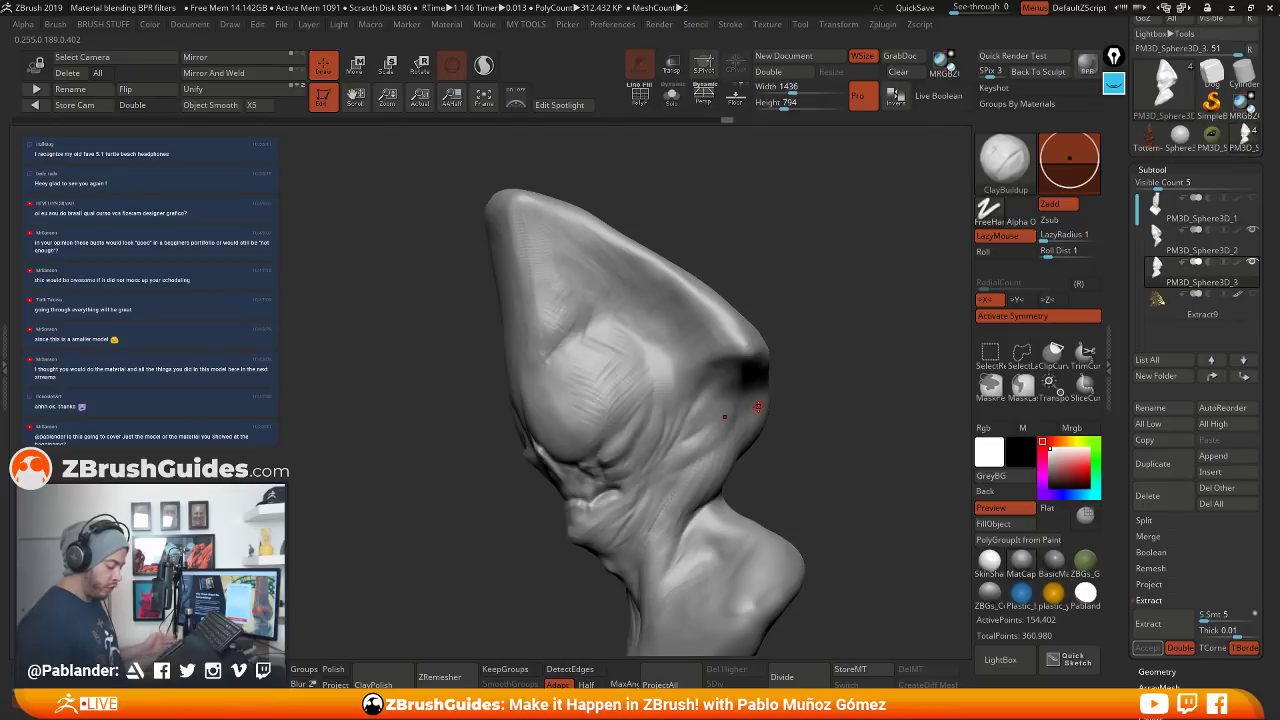
{"action": "left_click", "coordinate": [871, 671]}
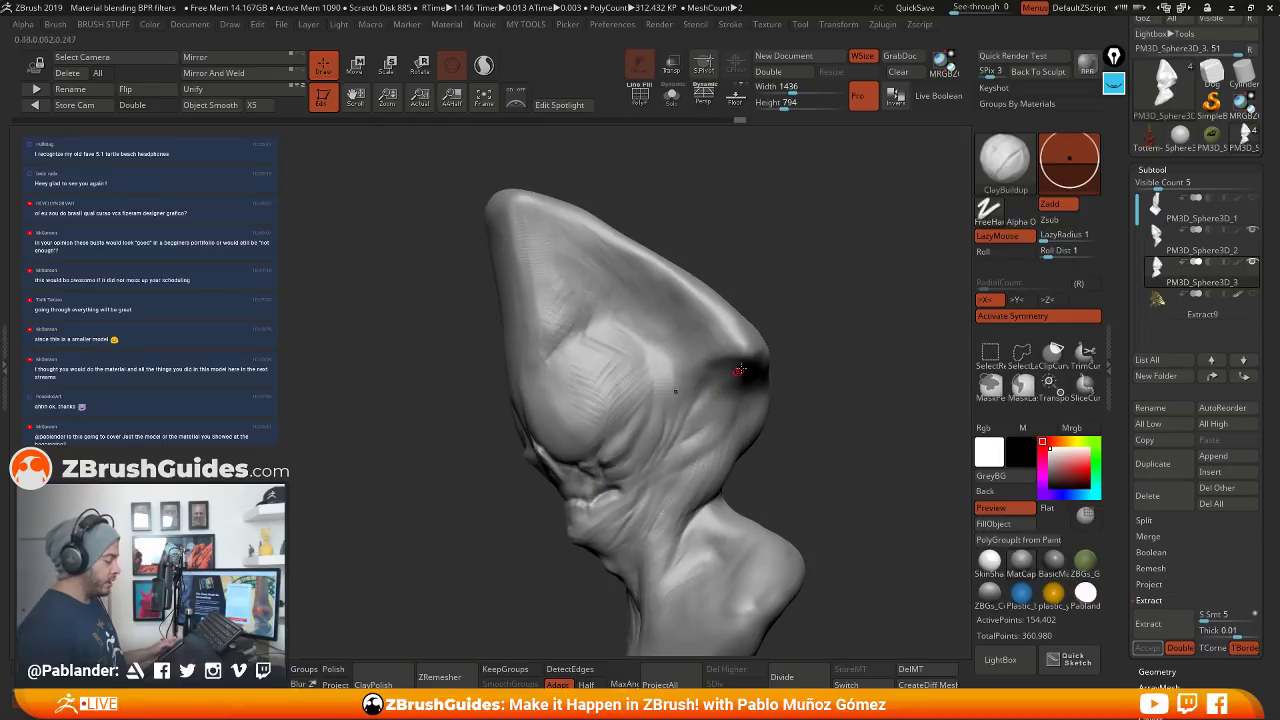
Switch to the Layer brush and increase its Z Intensity and draw size for work on the side of the head
{"action": "key", "text": "b"}
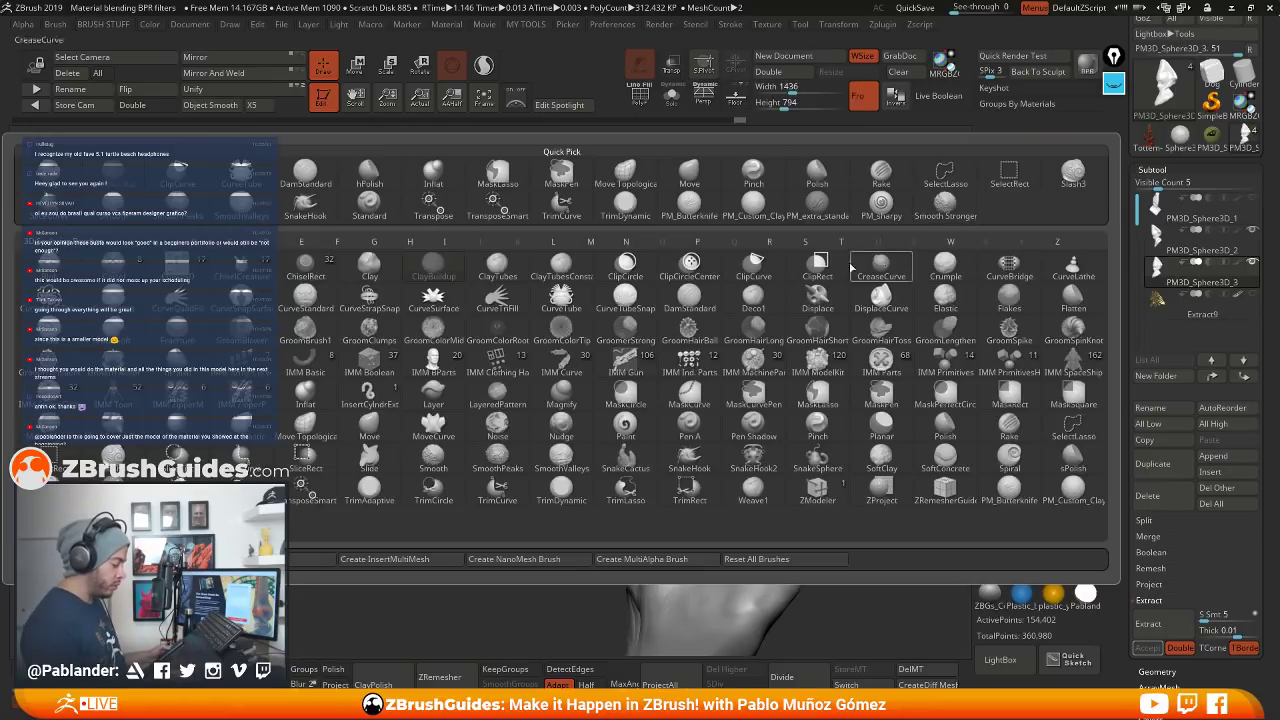
{"action": "key", "text": "l"}
{"action": "key", "text": "a"}
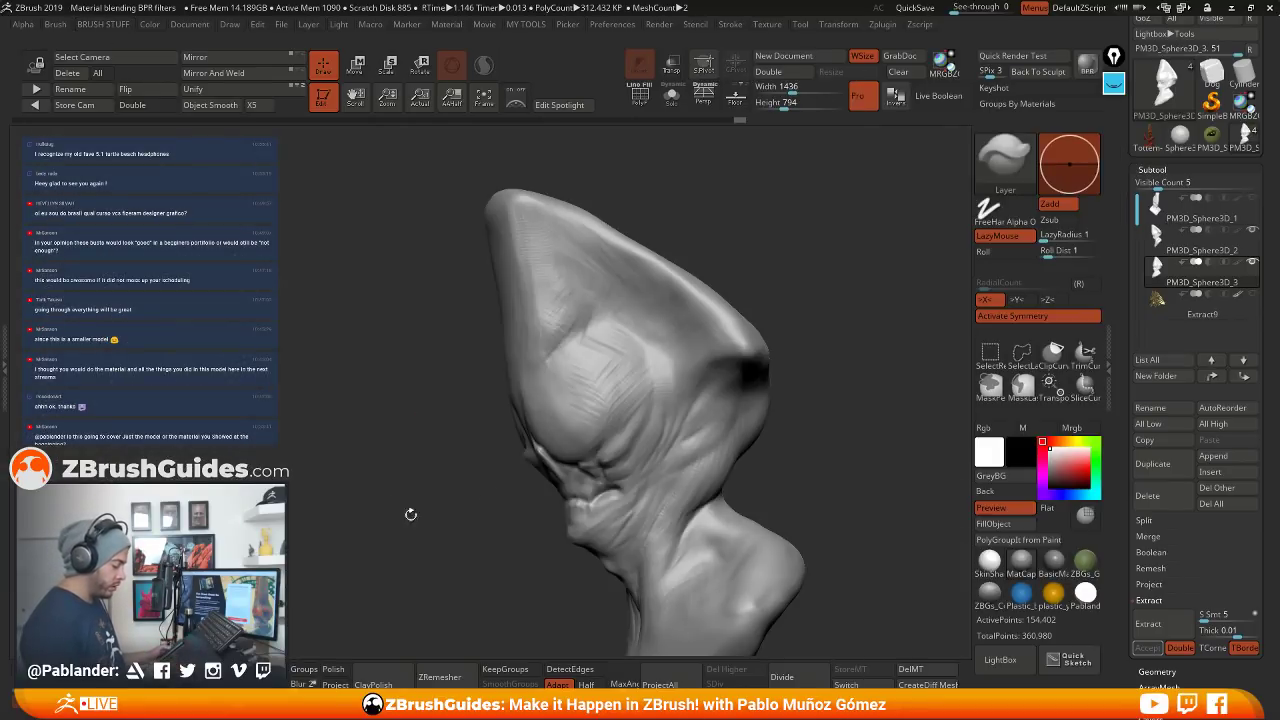
{"action": "mouse_move", "coordinate": [809, 284]}
{"action": "left_mouse_down", "text": "alt"}
{"action": "mouse_move", "coordinate": [750, 330]}
{"action": "mouse_move", "coordinate": [690, 310]}
{"action": "mouse_move", "coordinate": [640, 352]}
{"action": "left_mouse_up", "text": "alt"}
{"action": "key", "text": "space"}
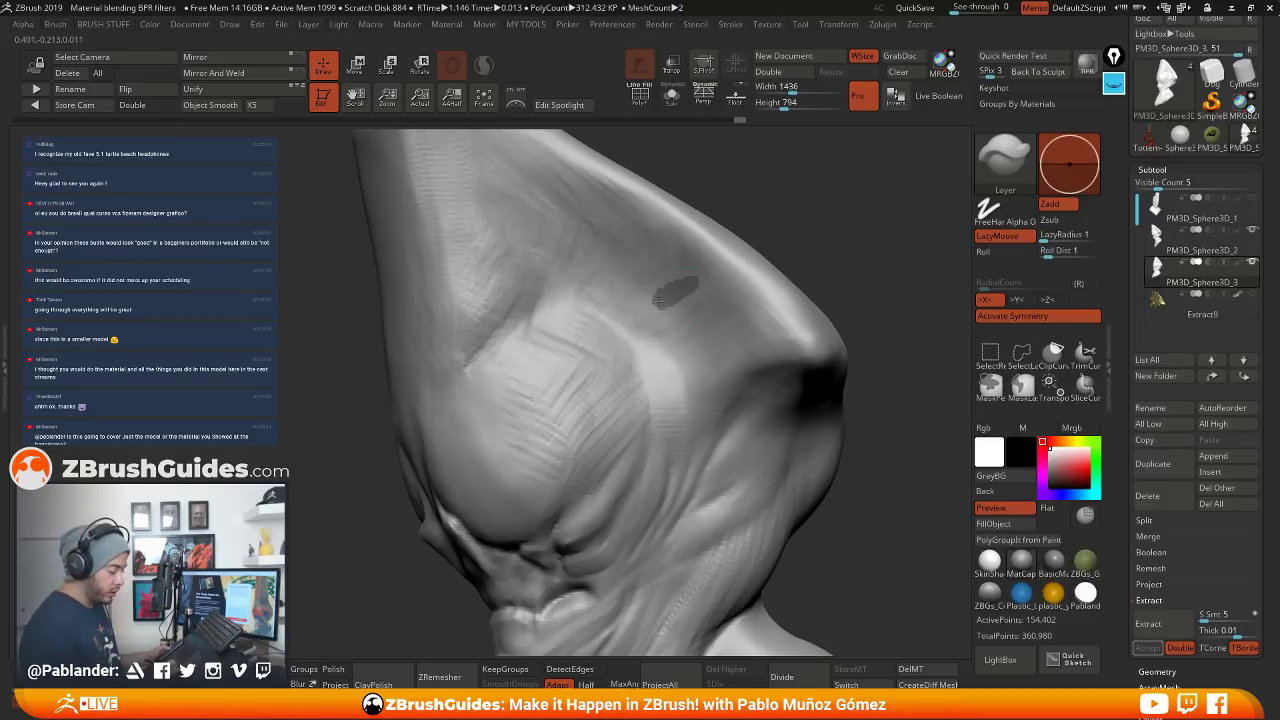
{"action": "left_click_drag", "start_coordinate": [828, 252], "coordinate": [834, 263]}
{"action": "key", "text": "ctrl+z"}
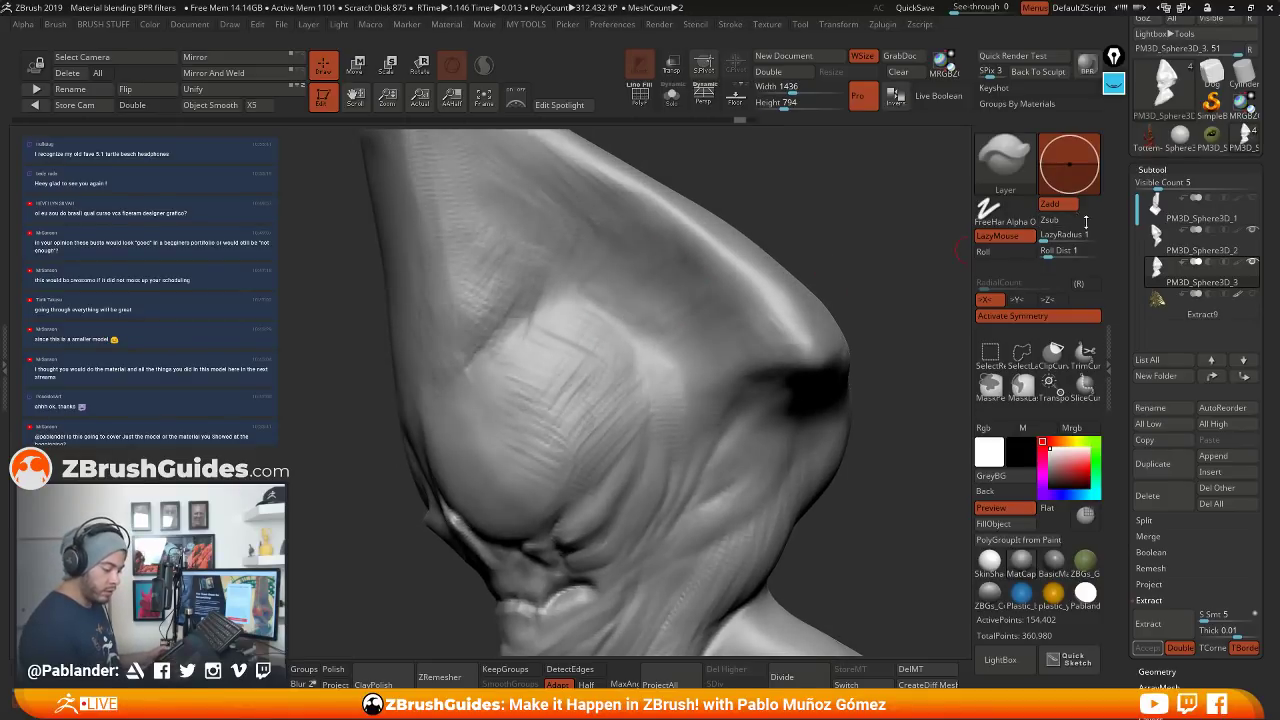
{"action": "left_click_drag", "start_coordinate": [933, 413], "coordinate": [872, 466]}
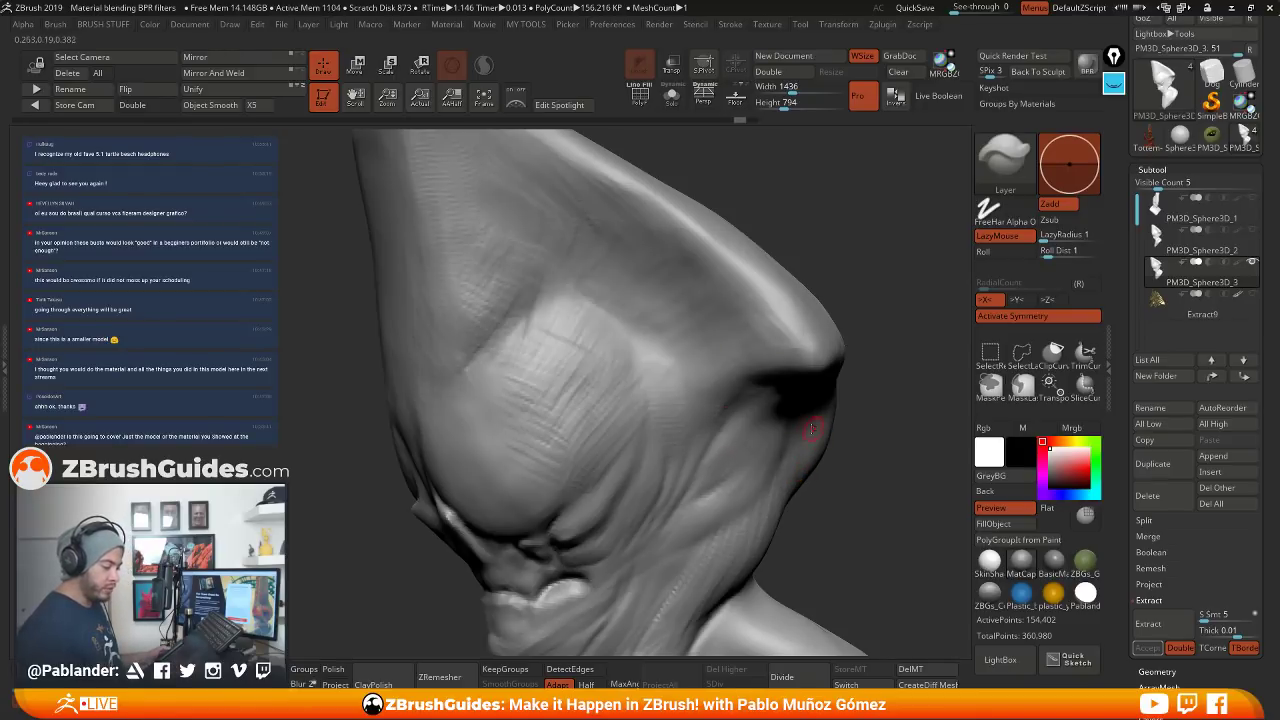
{"action": "key", "text": "space"}
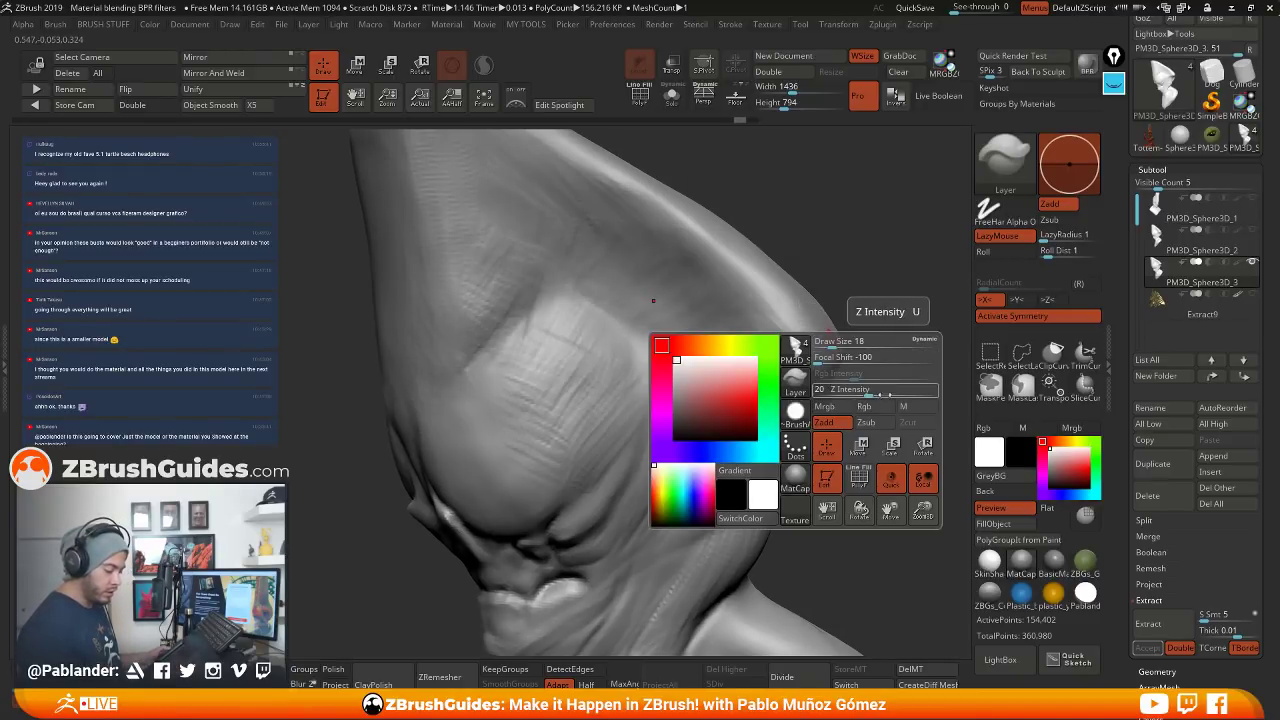
{"action": "left_click_drag", "start_coordinate": [879, 393], "coordinate": [897, 395]}
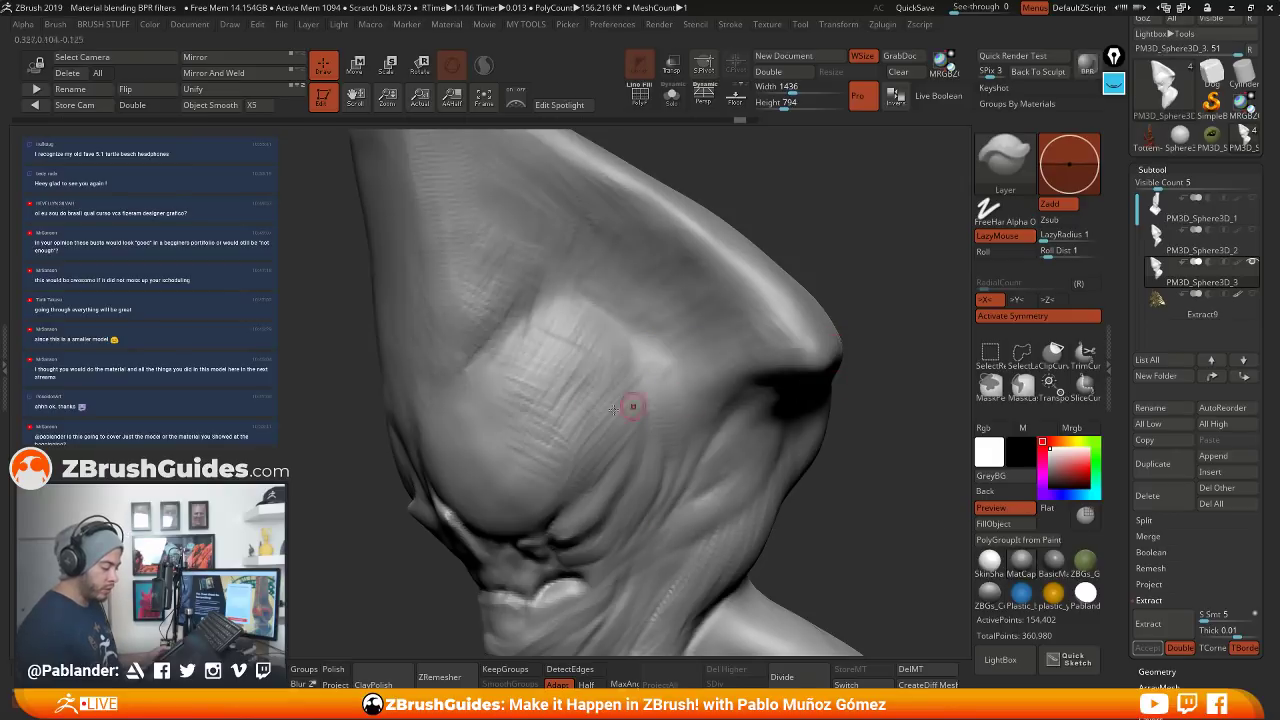
{"action": "key", "text": "space"}
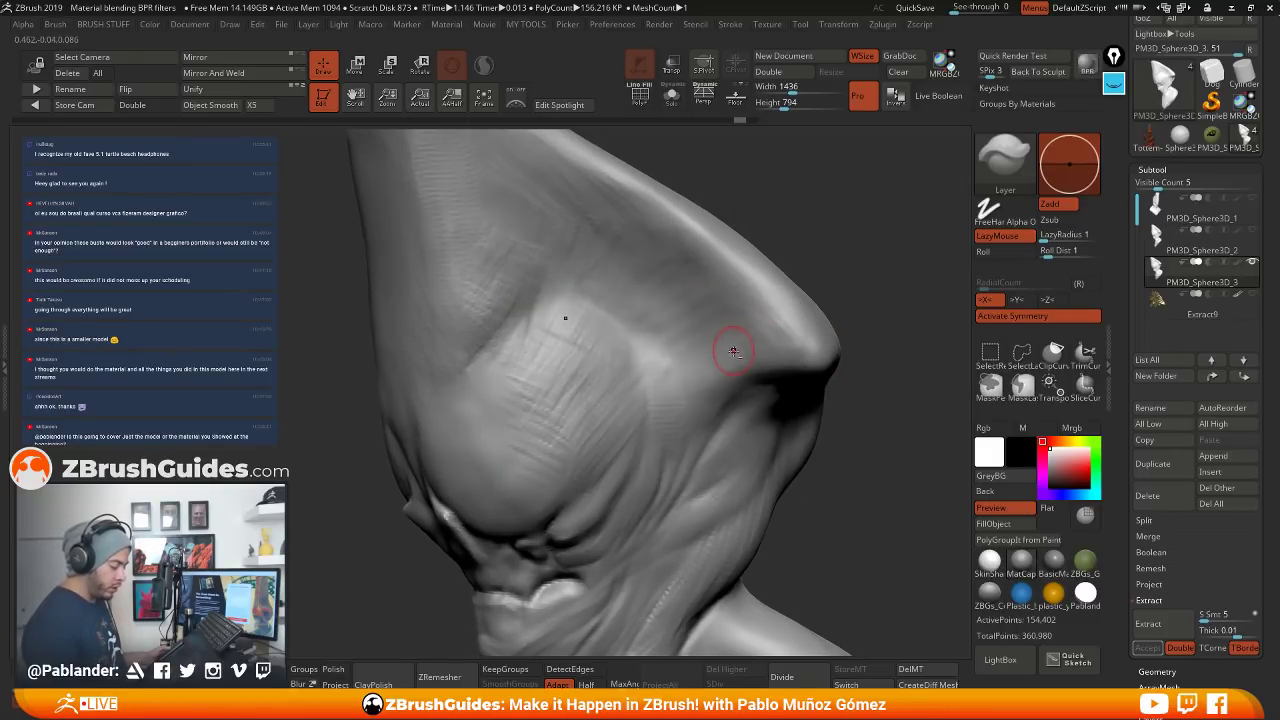
Try two crossing Layer brush strokes over the stored morph target on the side of the head, and undo both
{"action": "mouse_move", "coordinate": [733, 352]}
{"action": "left_mouse_down"}
{"action": "mouse_move", "coordinate": [640, 283]}
{"action": "mouse_move", "coordinate": [613, 290]}
{"action": "mouse_move", "coordinate": [561, 362]}
{"action": "left_mouse_up"}
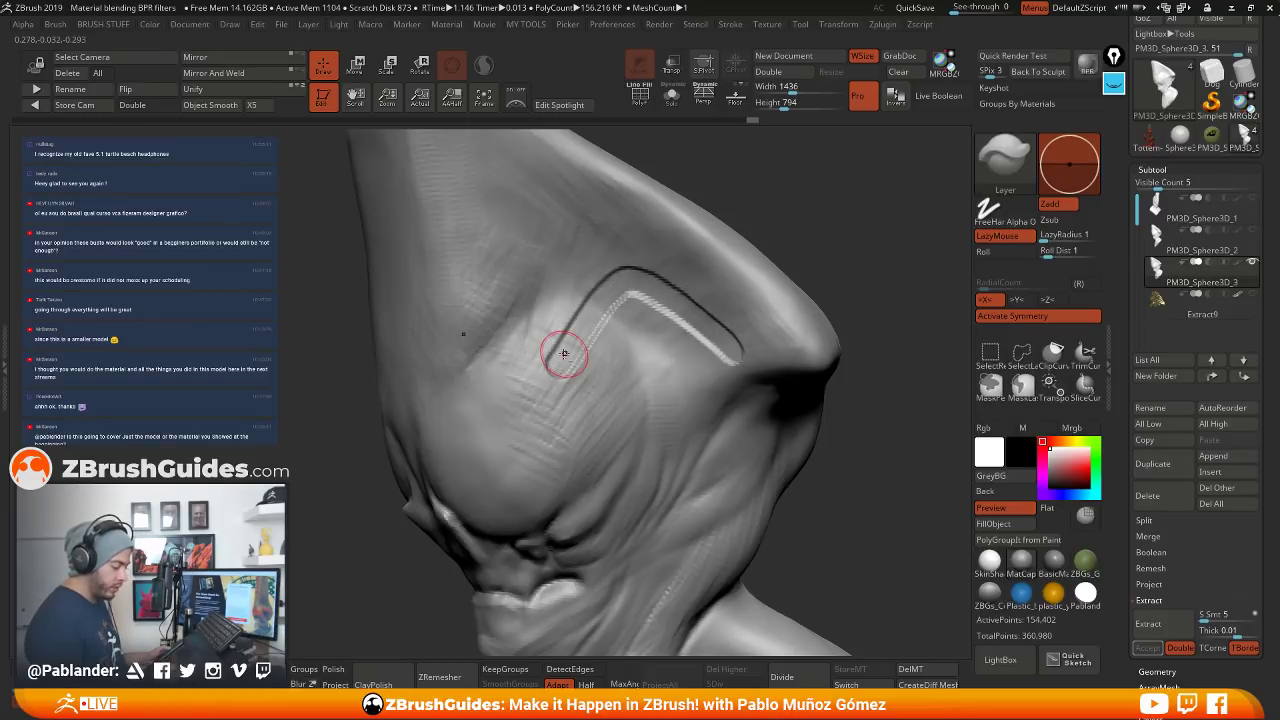
{"action": "left_click_drag", "start_coordinate": [886, 347], "coordinate": [886, 347]}
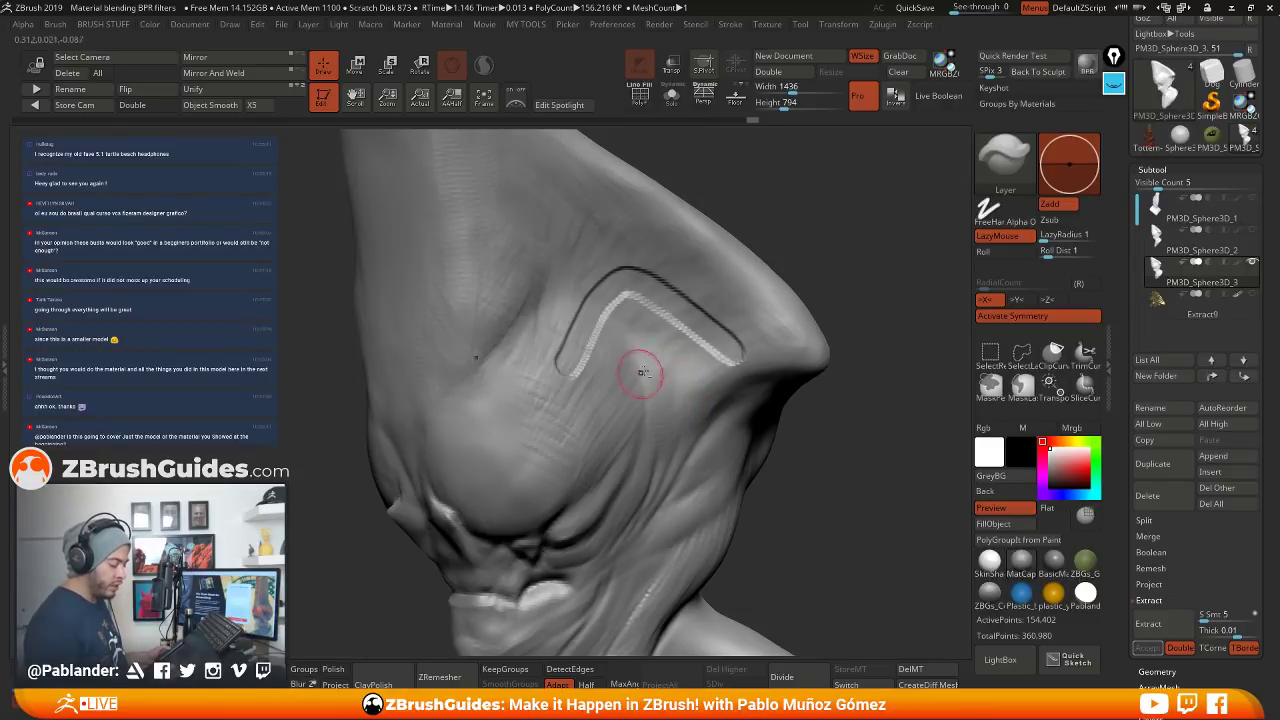
{"action": "left_click_drag", "start_coordinate": [727, 270], "coordinate": [637, 390]}
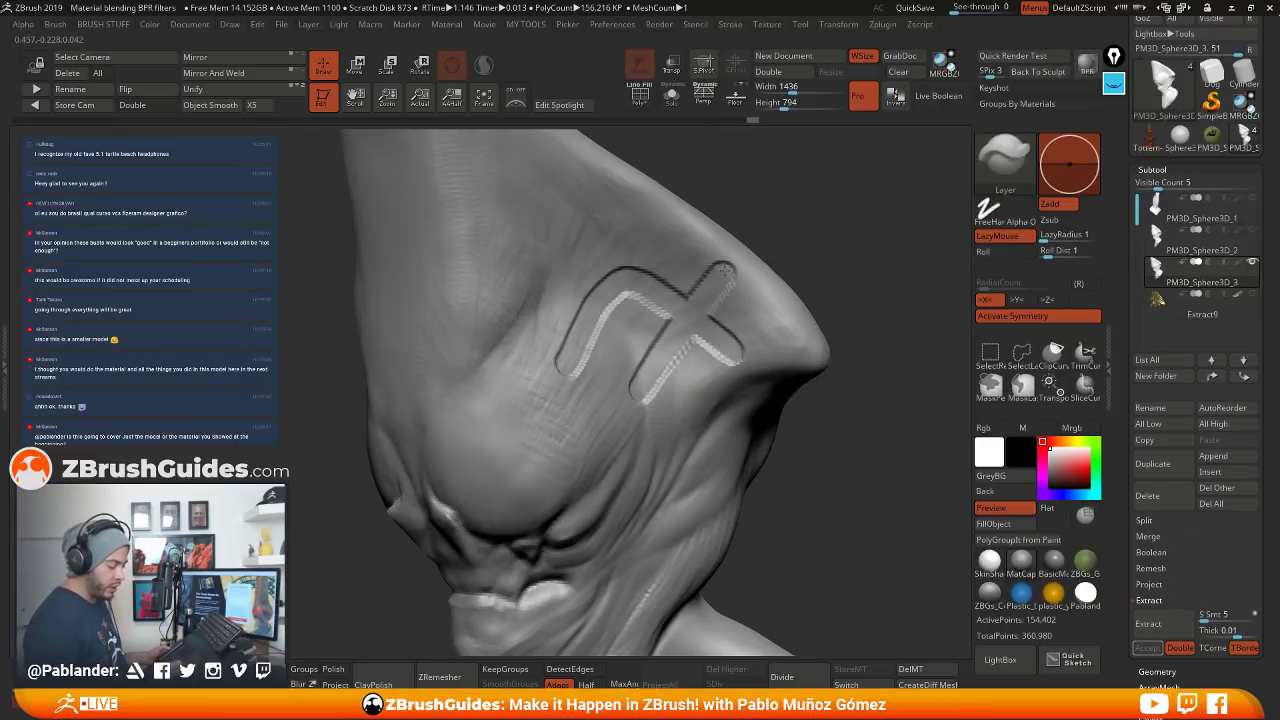
{"action": "left_click_drag", "start_coordinate": [862, 292], "coordinate": [882, 298]}
{"action": "left_click_drag", "start_coordinate": [920, 244], "coordinate": [932, 252]}
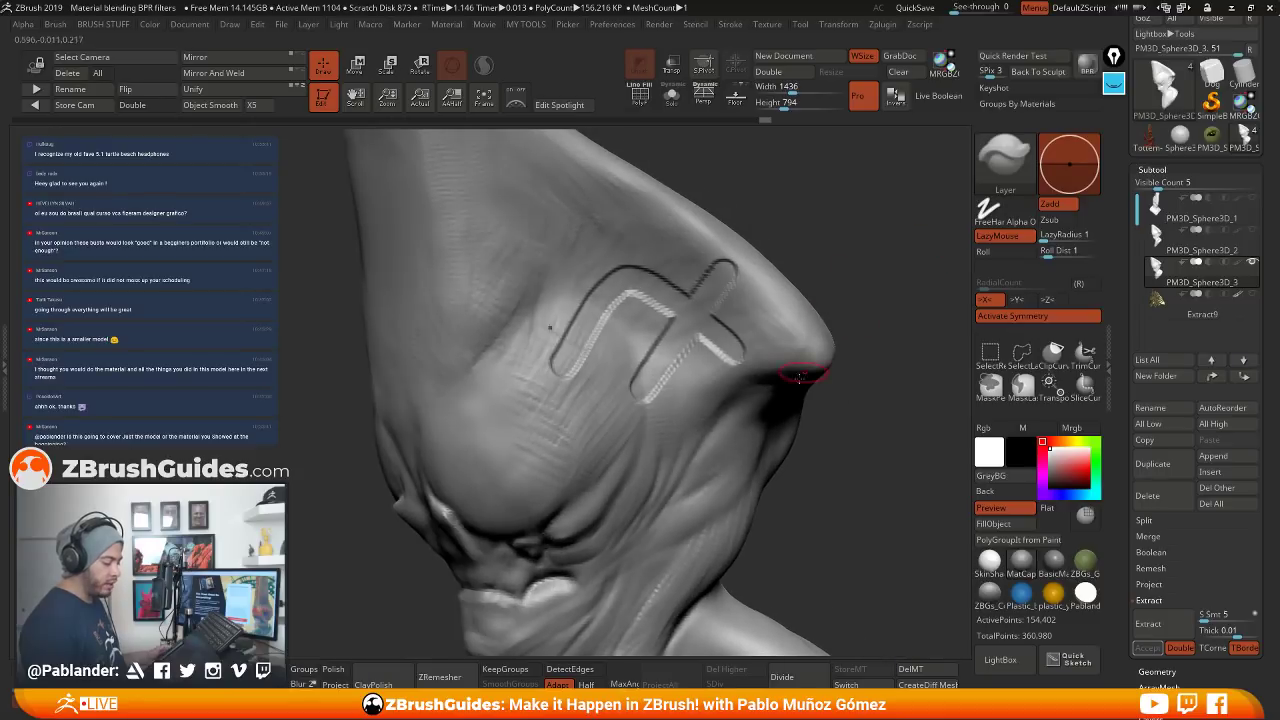
{"action": "key", "text": "ctrl+z"}
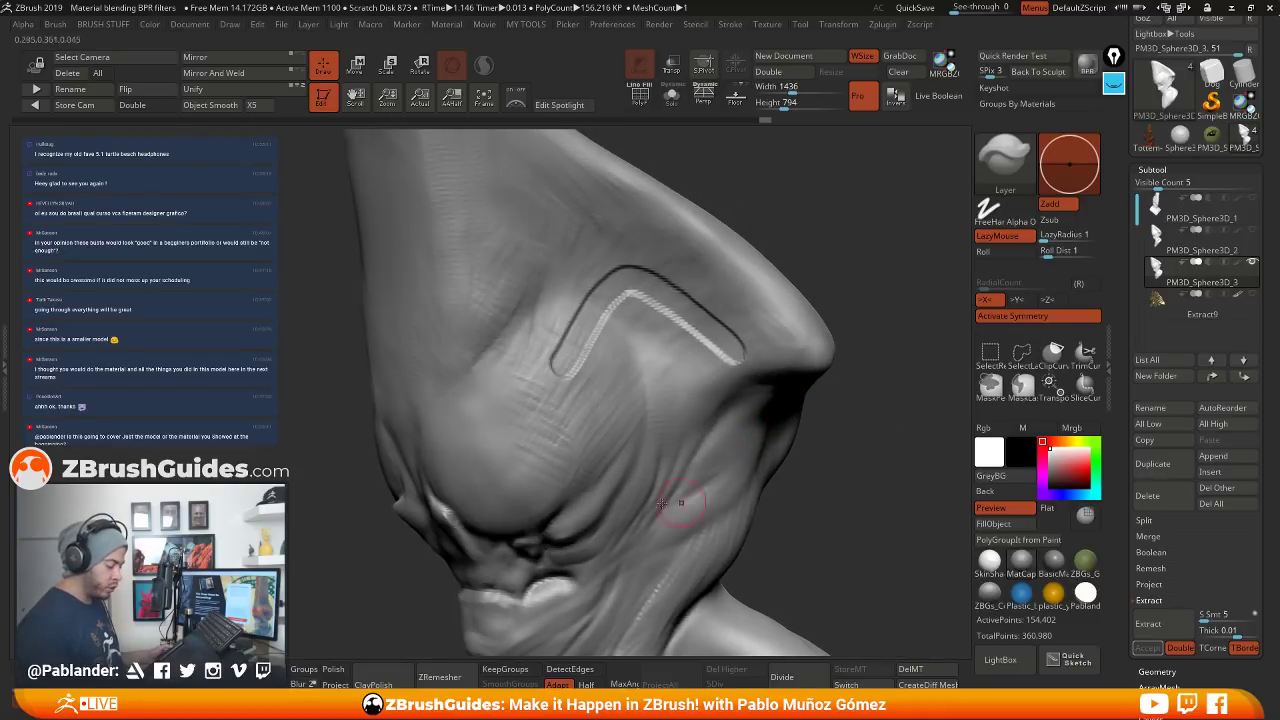
{"action": "key", "text": "ctrl+z"}
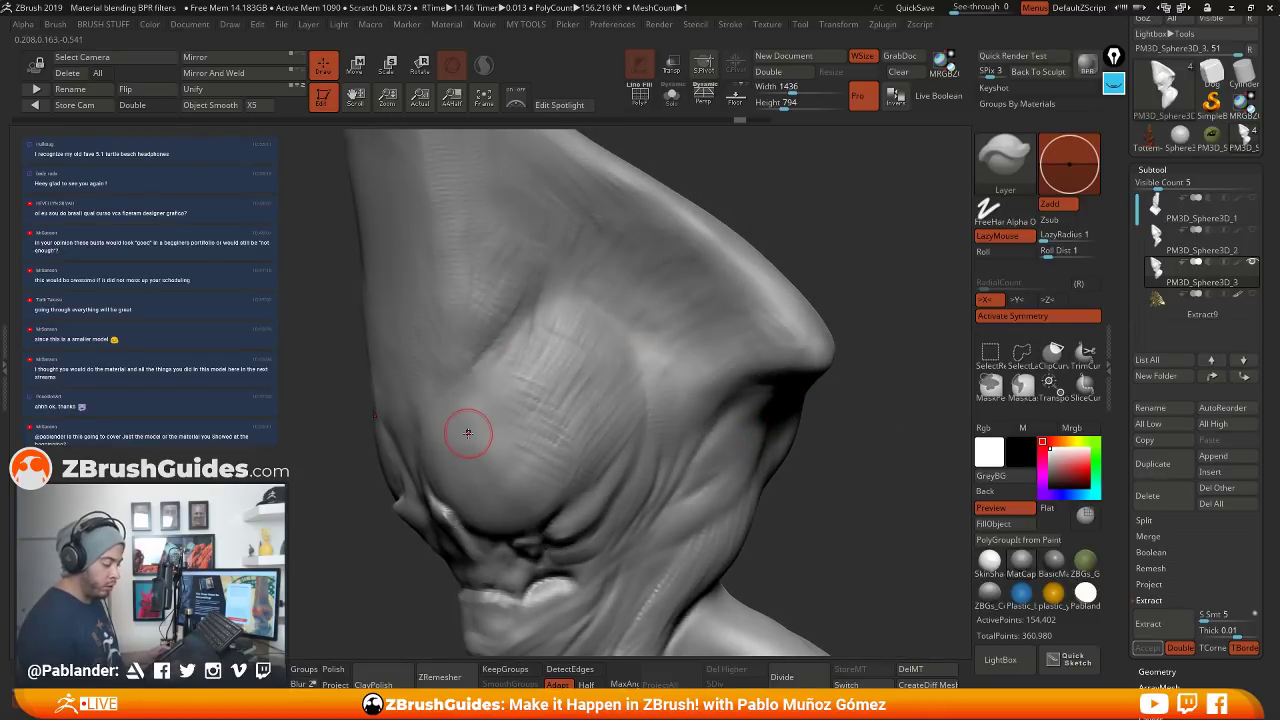
Delete the head's stored morph target and try several crossing Layer brush strokes on the side of the head
{"action": "left_click", "coordinate": [910, 669]}
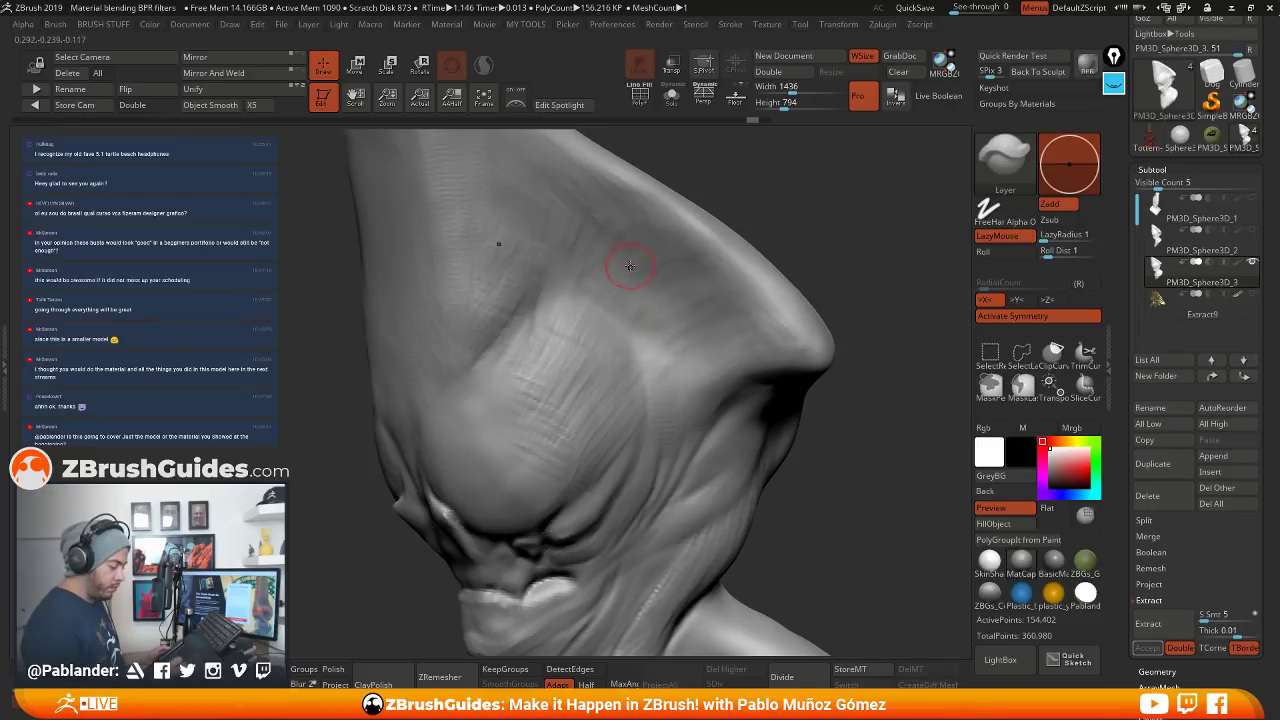
{"action": "mouse_move", "coordinate": [625, 256]}
{"action": "left_mouse_down"}
{"action": "mouse_move", "coordinate": [668, 320]}
{"action": "mouse_move", "coordinate": [672, 355]}
{"action": "mouse_move", "coordinate": [625, 260]}
{"action": "mouse_move", "coordinate": [677, 384]}
{"action": "mouse_move", "coordinate": [624, 251]}
{"action": "mouse_move", "coordinate": [661, 383]}
{"action": "left_mouse_up"}
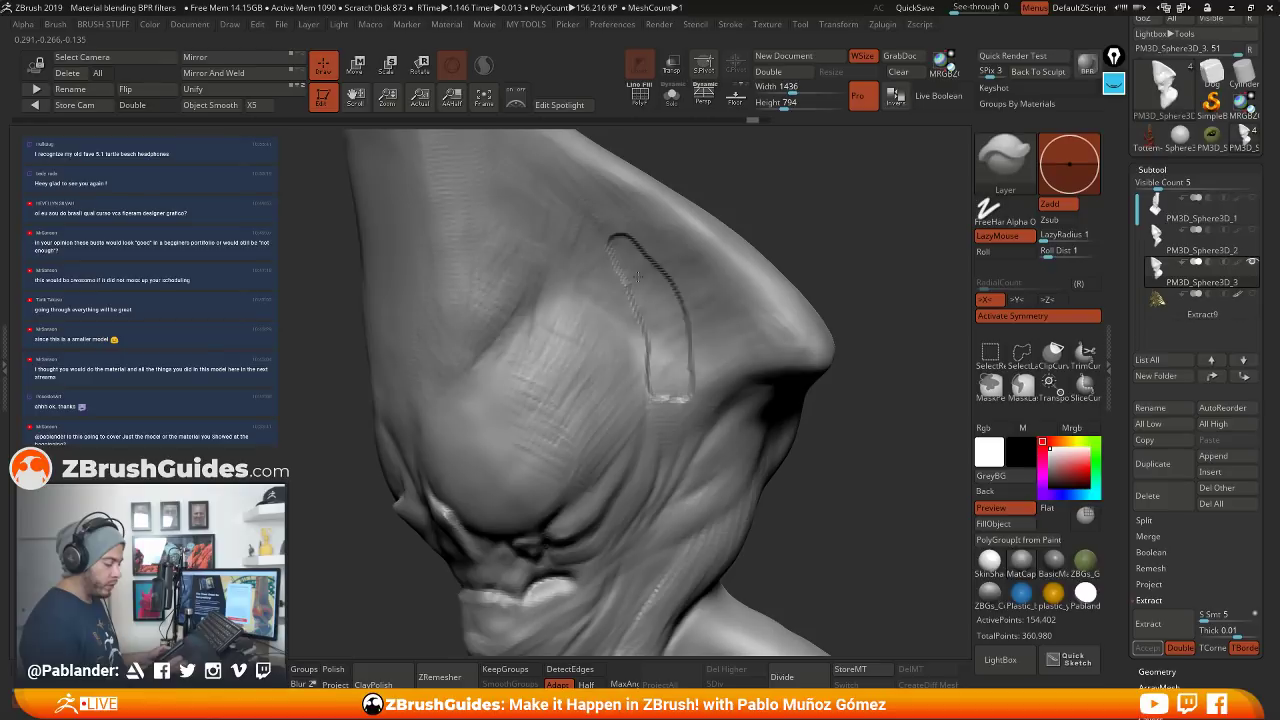
{"action": "left_click_drag", "start_coordinate": [638, 277], "coordinate": [673, 345]}
{"action": "left_click_drag", "start_coordinate": [839, 252], "coordinate": [828, 250]}
{"action": "mouse_move", "coordinate": [724, 307]}
{"action": "left_mouse_down"}
{"action": "mouse_move", "coordinate": [655, 302]}
{"action": "mouse_move", "coordinate": [605, 318]}
{"action": "mouse_move", "coordinate": [735, 303]}
{"action": "left_mouse_up"}
{"action": "mouse_move", "coordinate": [870, 255]}
{"action": "left_mouse_down"}
{"action": "mouse_move", "coordinate": [915, 277]}
{"action": "mouse_move", "coordinate": [832, 288]}
{"action": "left_mouse_up"}
{"action": "mouse_move", "coordinate": [682, 278]}
{"action": "left_mouse_down"}
{"action": "mouse_move", "coordinate": [656, 322]}
{"action": "mouse_move", "coordinate": [689, 270]}
{"action": "left_mouse_up"}
{"action": "left_click_drag", "start_coordinate": [846, 269], "coordinate": [832, 273]}
{"action": "left_click_drag", "start_coordinate": [682, 423], "coordinate": [637, 256]}
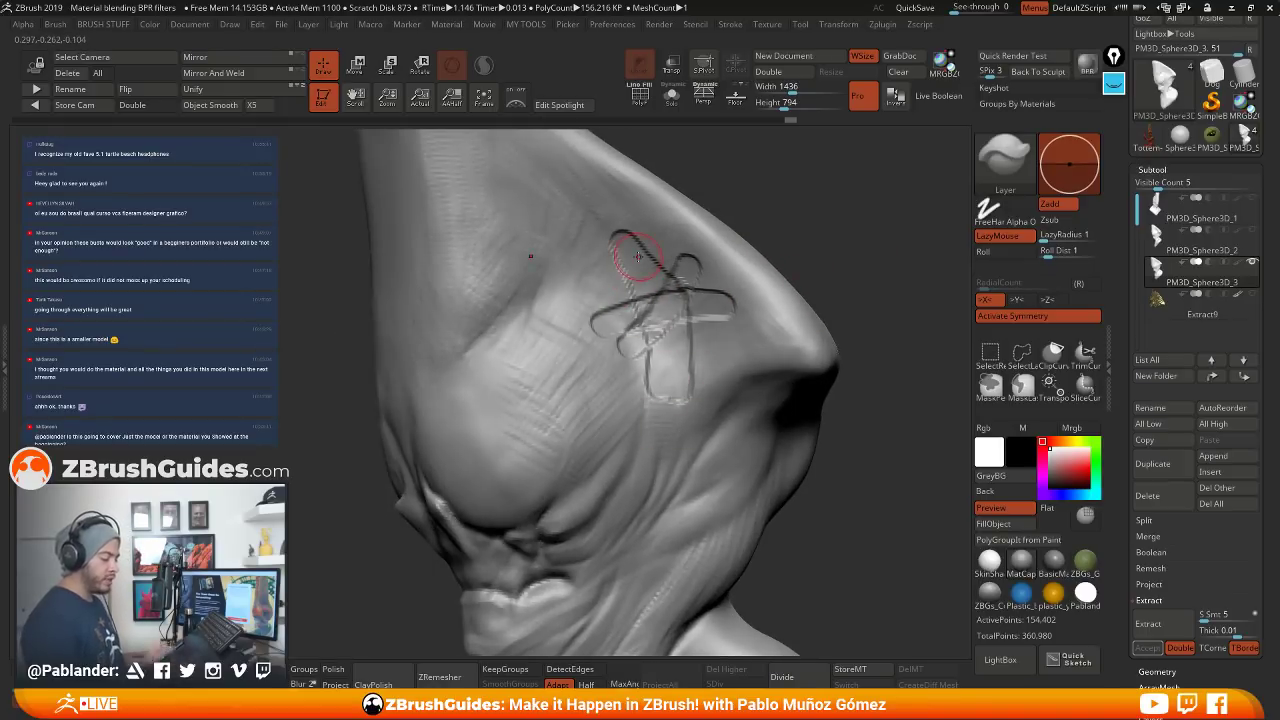
Undo the crossing Layer brush strokes made without a morph target
{"action": "key", "text": "ctrl+z"}
{"action": "key", "text": "ctrl+z"}
{"action": "key", "text": "ctrl+z"}
{"action": "key", "text": "ctrl+z"}
{"action": "key", "text": "ctrl+z"}
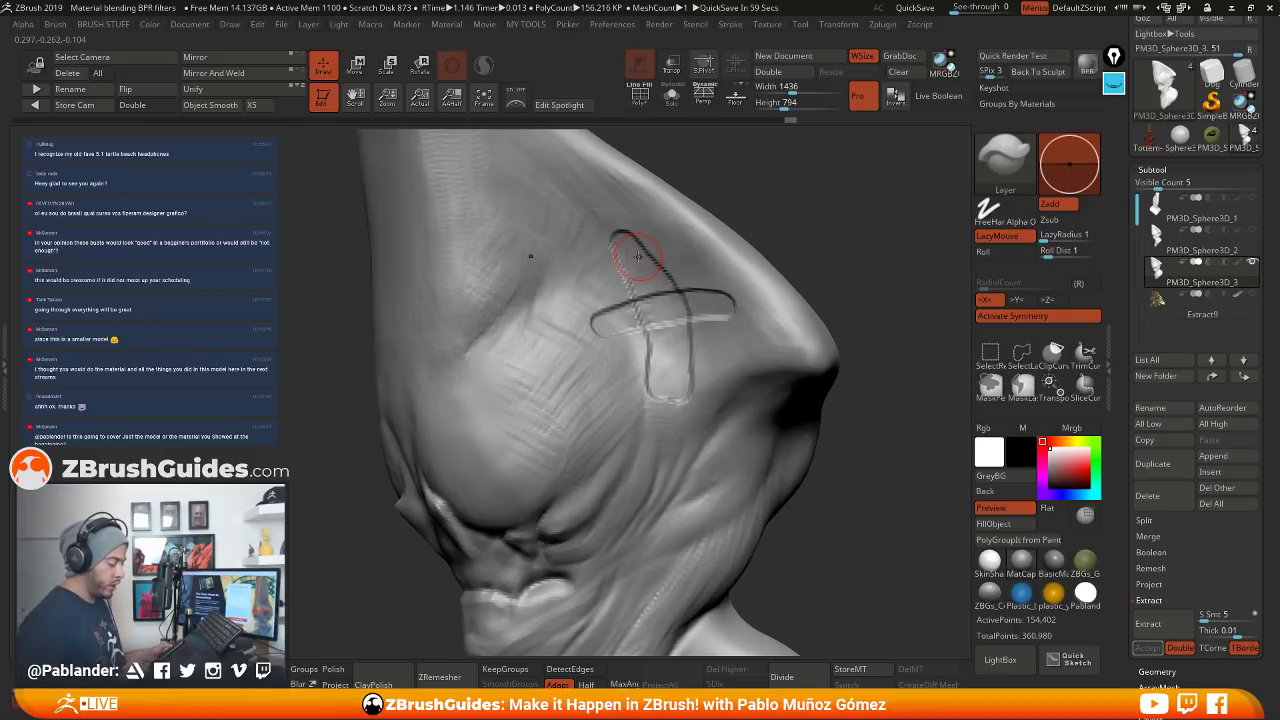
Store a morph target again and engrave an angular bracket, an inner hook with crossbar, and a lower bar on the side of the head with the Layer brush
{"action": "left_click", "coordinate": [875, 676]}
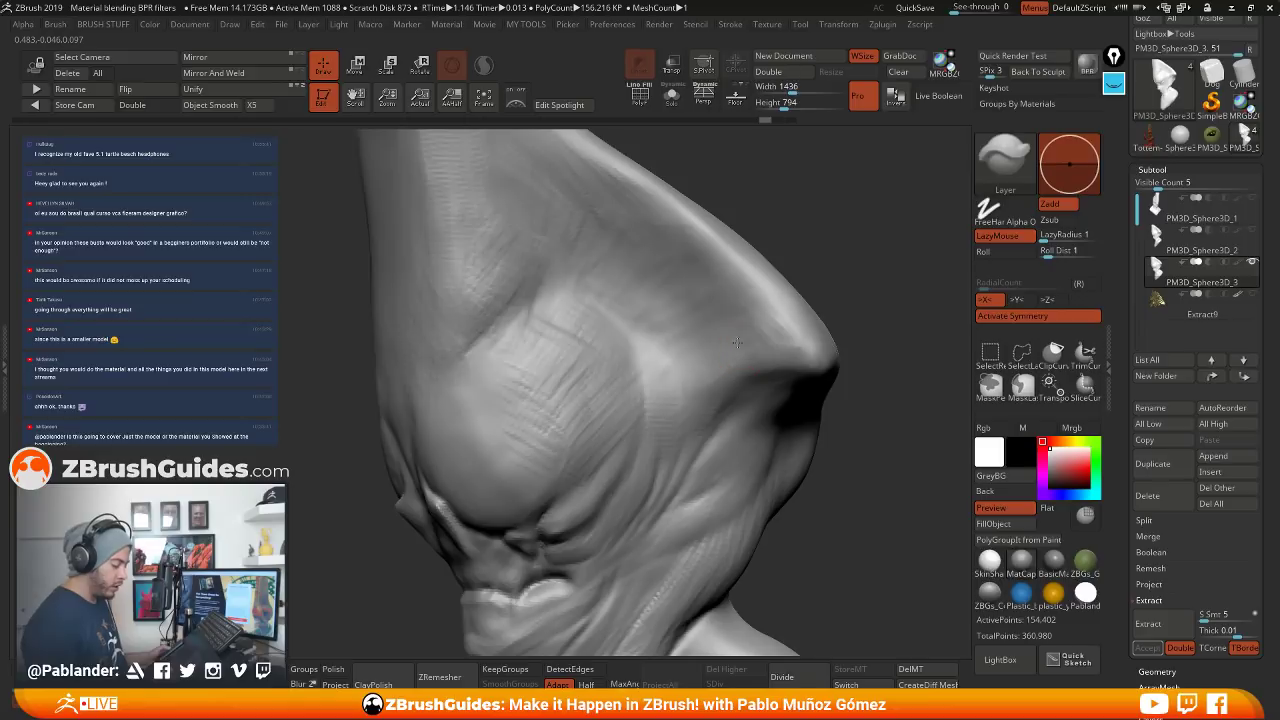
{"action": "mouse_move", "coordinate": [737, 343]}
{"action": "left_mouse_down"}
{"action": "mouse_move", "coordinate": [660, 250]}
{"action": "mouse_move", "coordinate": [605, 215]}
{"action": "mouse_move", "coordinate": [540, 278]}
{"action": "left_mouse_up"}
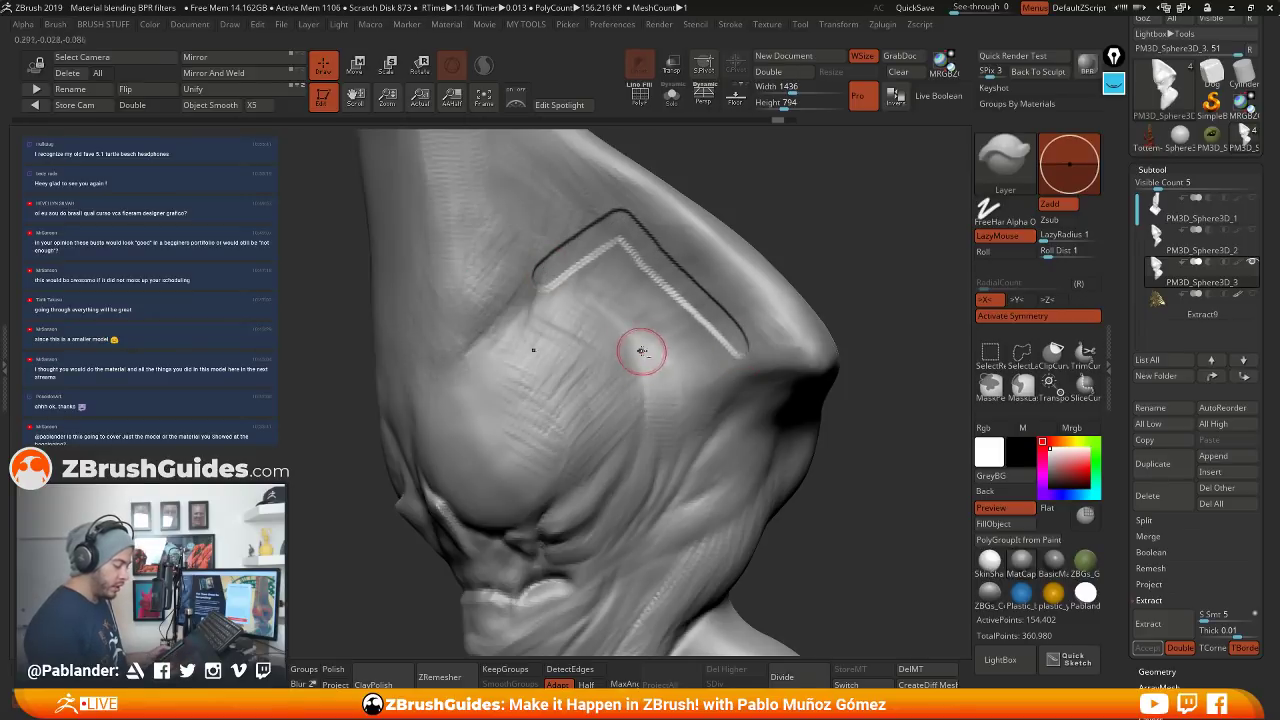
{"action": "mouse_move", "coordinate": [641, 350]}
{"action": "left_mouse_down"}
{"action": "mouse_move", "coordinate": [666, 289]}
{"action": "mouse_move", "coordinate": [661, 385]}
{"action": "mouse_move", "coordinate": [578, 292]}
{"action": "mouse_move", "coordinate": [638, 403]}
{"action": "mouse_move", "coordinate": [575, 350]}
{"action": "mouse_move", "coordinate": [555, 302]}
{"action": "mouse_move", "coordinate": [630, 278]}
{"action": "left_mouse_up"}
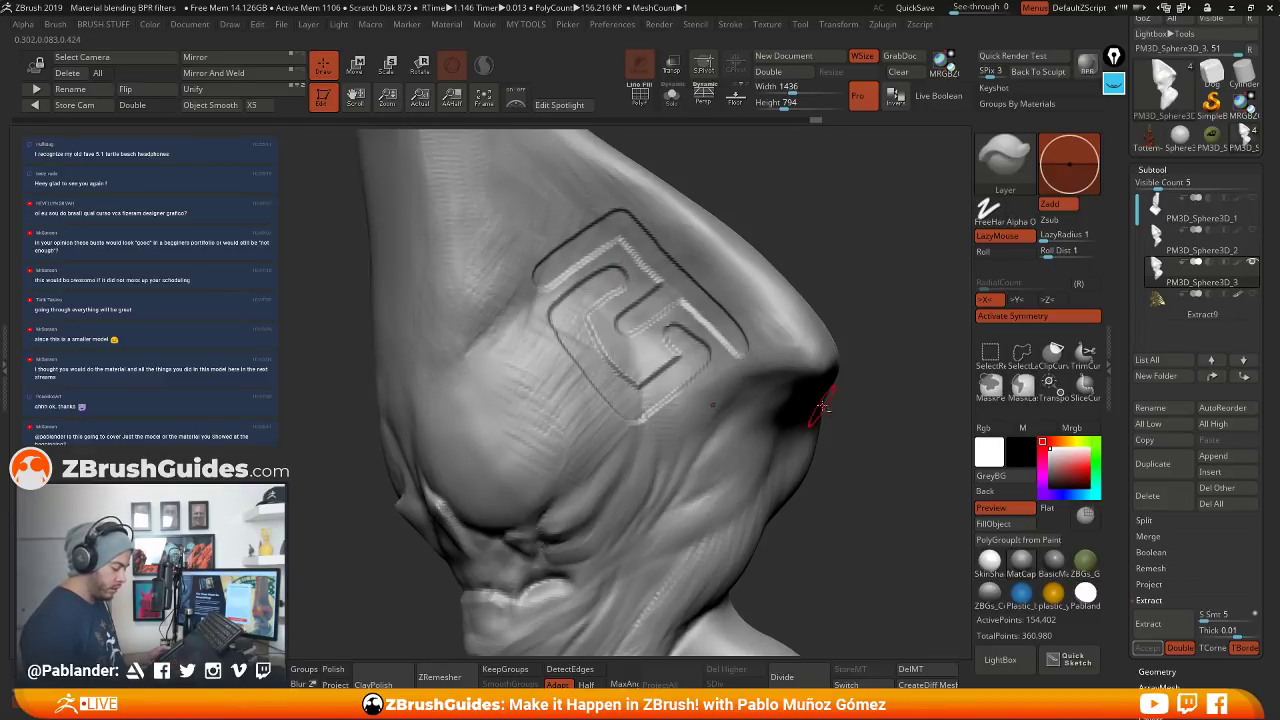
{"action": "left_click_drag", "start_coordinate": [822, 406], "coordinate": [859, 354]}
{"action": "left_click_drag", "start_coordinate": [740, 338], "coordinate": [646, 426]}
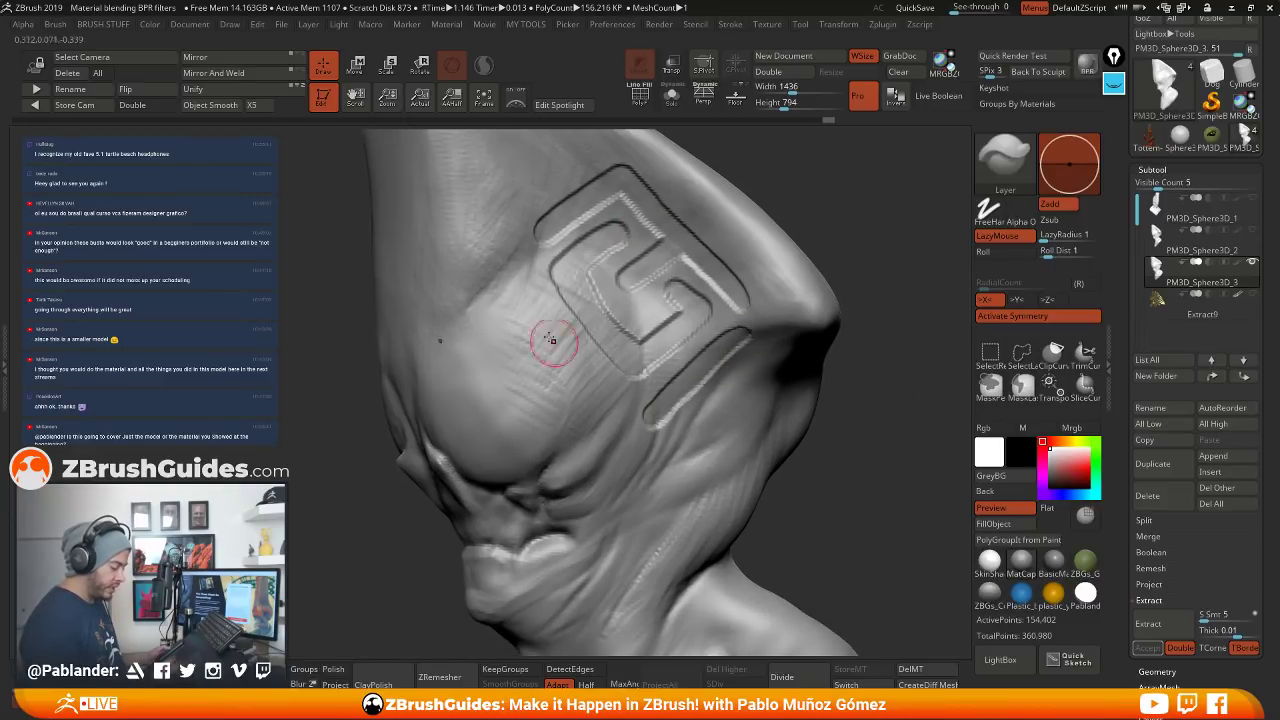
Extend the engraved Layer brush pattern with angular grooves around the front of the central motif, reaching down the temple and up the crest
{"action": "left_click_drag", "start_coordinate": [513, 298], "coordinate": [625, 435]}
{"action": "left_click_drag", "start_coordinate": [680, 382], "coordinate": [622, 435]}
{"action": "mouse_move", "coordinate": [519, 257]}
{"action": "left_mouse_down"}
{"action": "mouse_move", "coordinate": [501, 353]}
{"action": "mouse_move", "coordinate": [518, 375]}
{"action": "left_mouse_up"}
{"action": "left_click_drag", "start_coordinate": [850, 220], "coordinate": [850, 320], "text": "alt"}
{"action": "mouse_move", "coordinate": [525, 185]}
{"action": "left_mouse_down"}
{"action": "mouse_move", "coordinate": [585, 222]}
{"action": "mouse_move", "coordinate": [500, 300]}
{"action": "mouse_move", "coordinate": [505, 345]}
{"action": "left_mouse_up"}
{"action": "left_click_drag", "start_coordinate": [545, 194], "coordinate": [560, 216]}
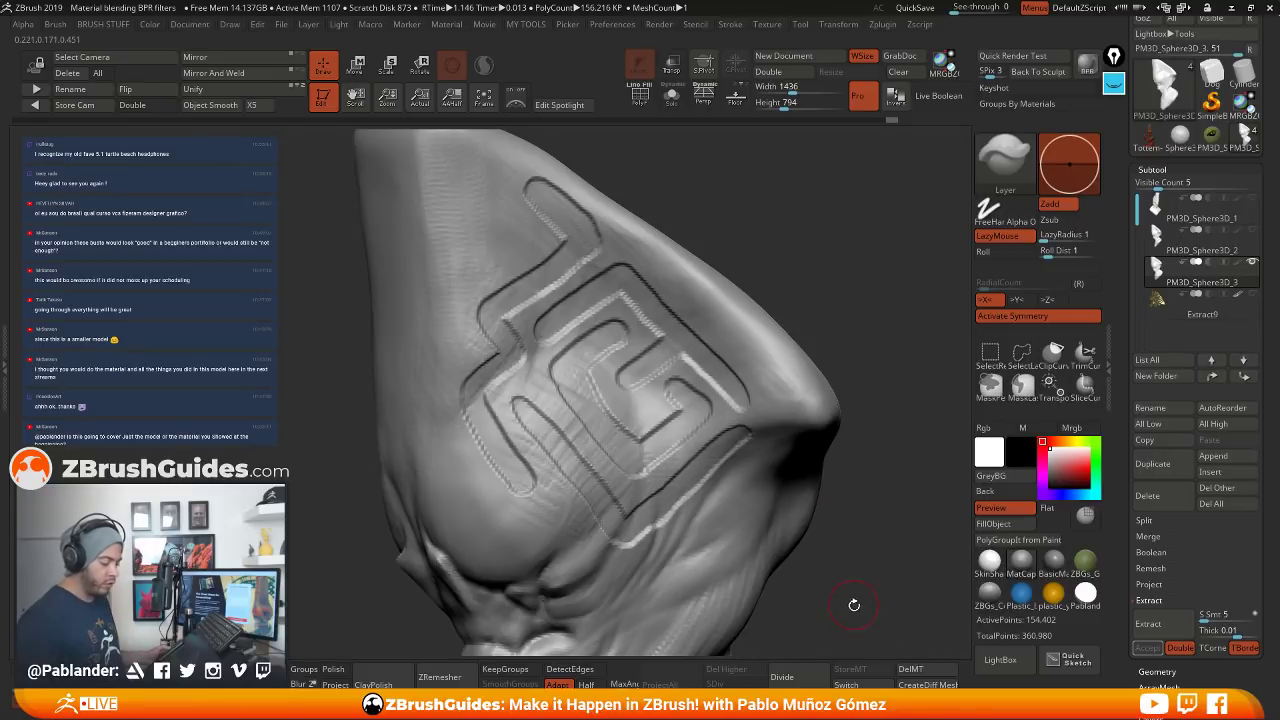
Switch to the Morph brush and reduce its draw size for work on the engraved pattern
{"action": "left_click_drag", "start_coordinate": [886, 404], "coordinate": [848, 430]}
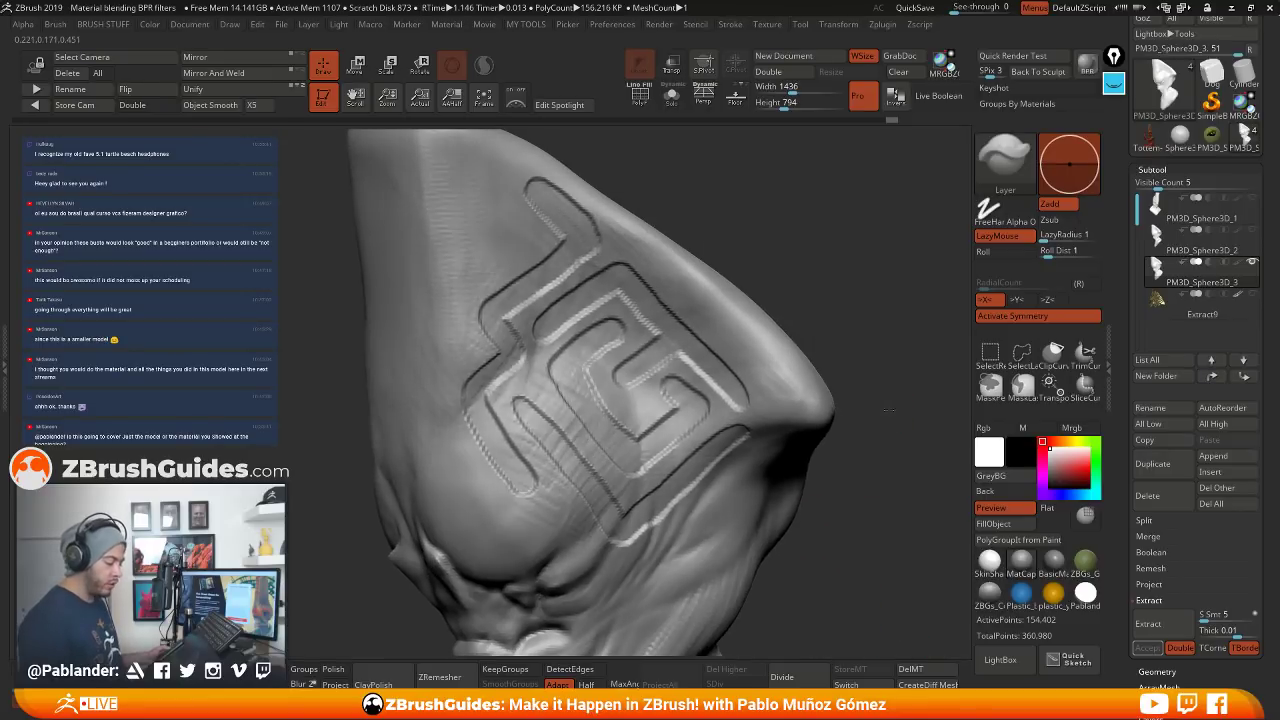
{"action": "left_click", "coordinate": [1004, 168]}
{"action": "left_click", "coordinate": [561, 458]}
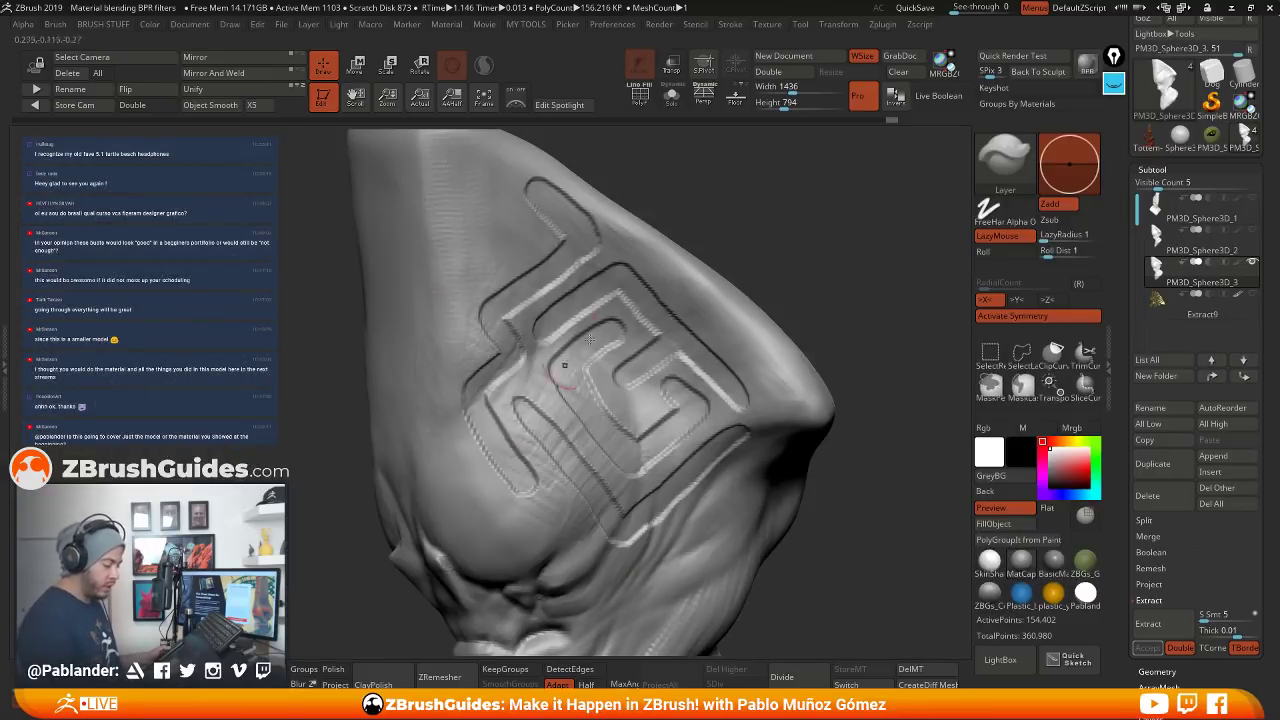
{"action": "left_click", "coordinate": [1020, 160]}
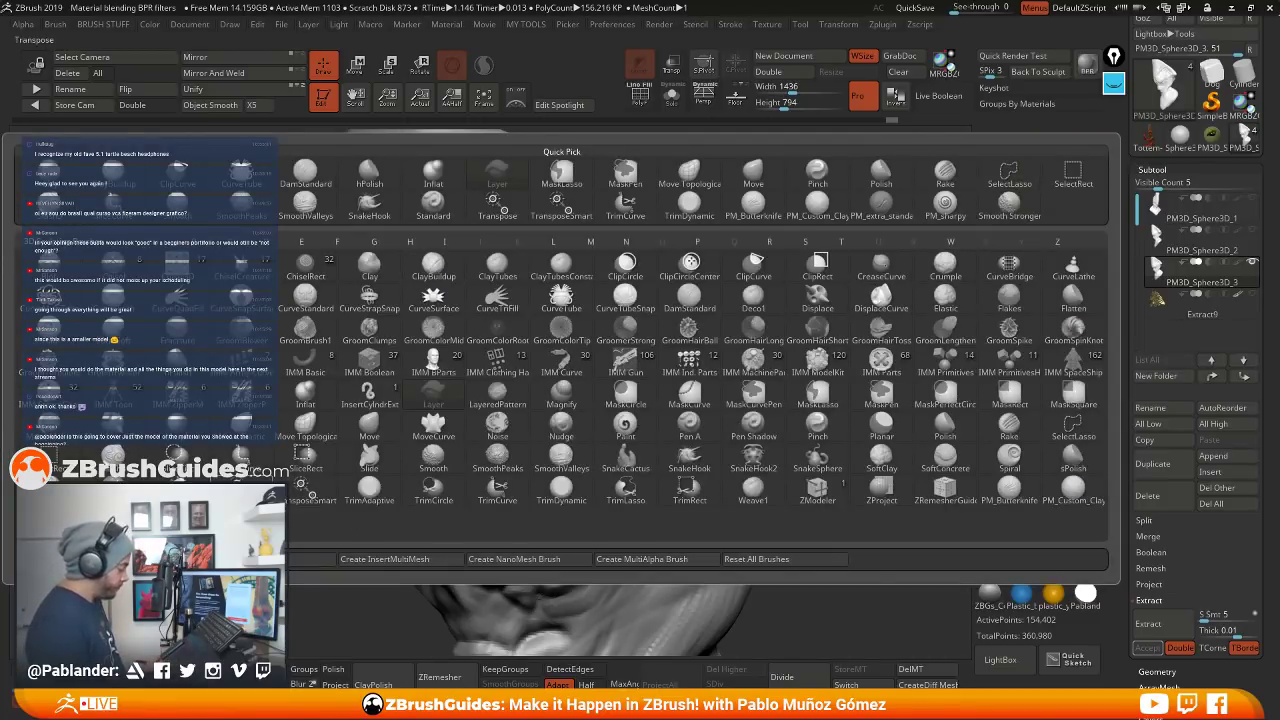
{"action": "left_click", "coordinate": [177, 427]}
{"action": "key", "text": "space"}
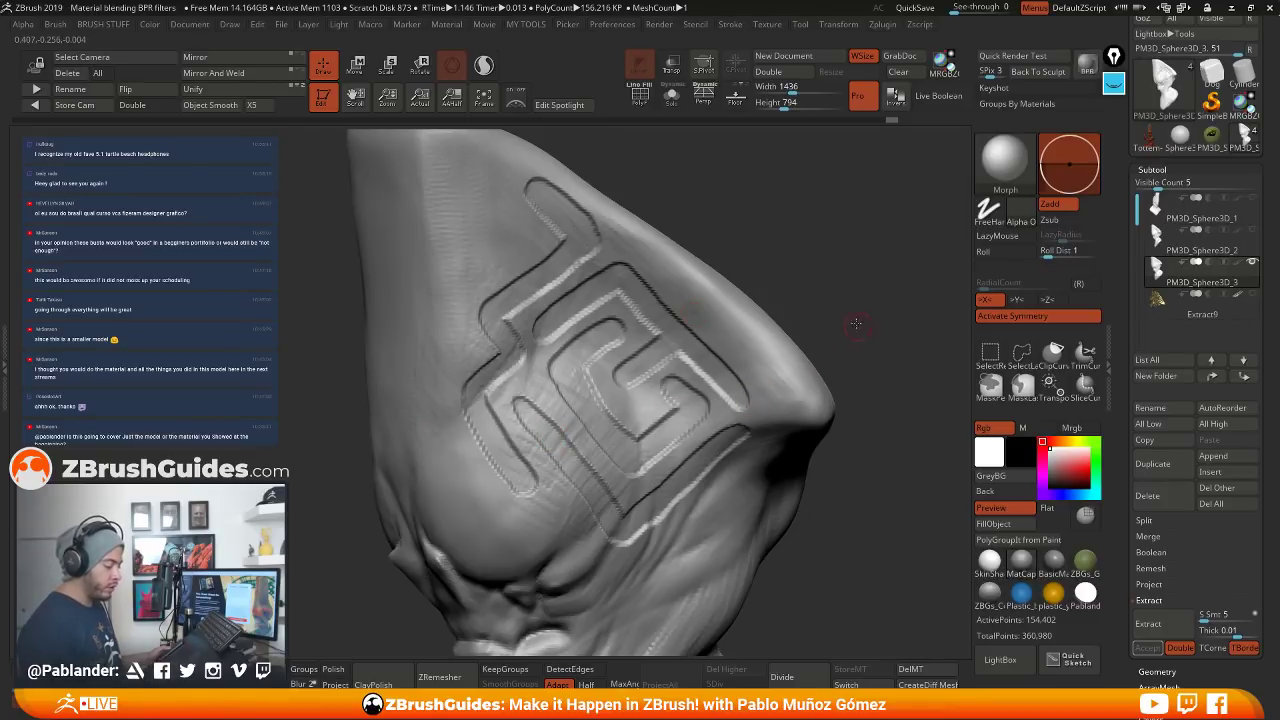
Square off the rounded ends and corners of the engraved grooves with the Morph brush
{"action": "left_click_drag", "start_coordinate": [856, 323], "coordinate": [853, 302]}
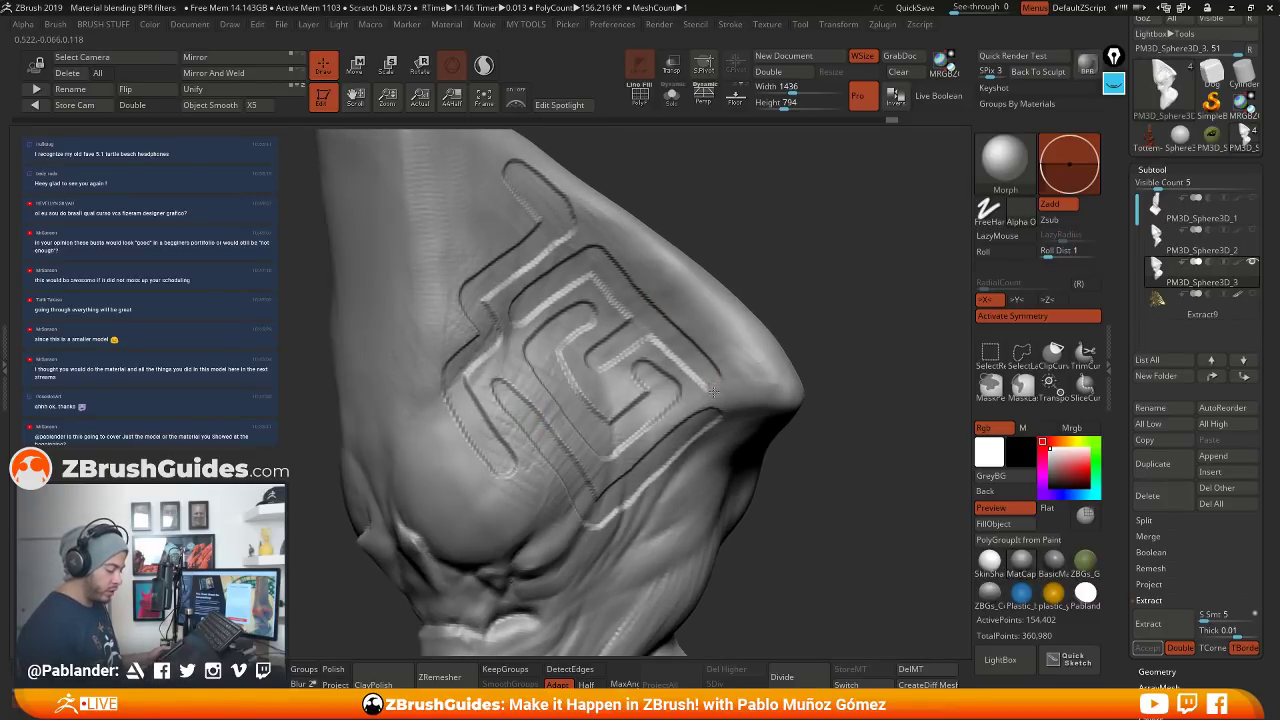
{"action": "mouse_move", "coordinate": [714, 389]}
{"action": "right_mouse_down"}
{"action": "mouse_move", "coordinate": [727, 417]}
{"action": "mouse_move", "coordinate": [640, 368]}
{"action": "right_mouse_up"}
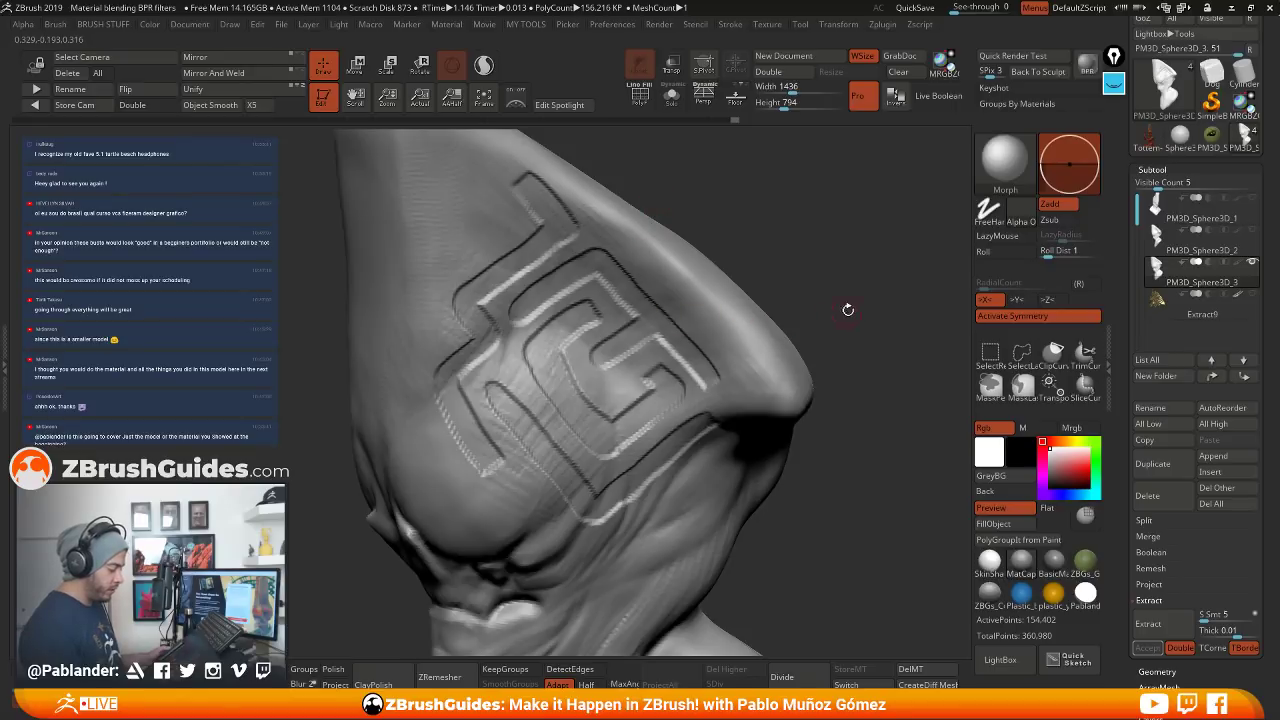
{"action": "mouse_move", "coordinate": [848, 310]}
{"action": "left_mouse_down"}
{"action": "mouse_move", "coordinate": [828, 296]}
{"action": "mouse_move", "coordinate": [868, 280]}
{"action": "left_mouse_up"}
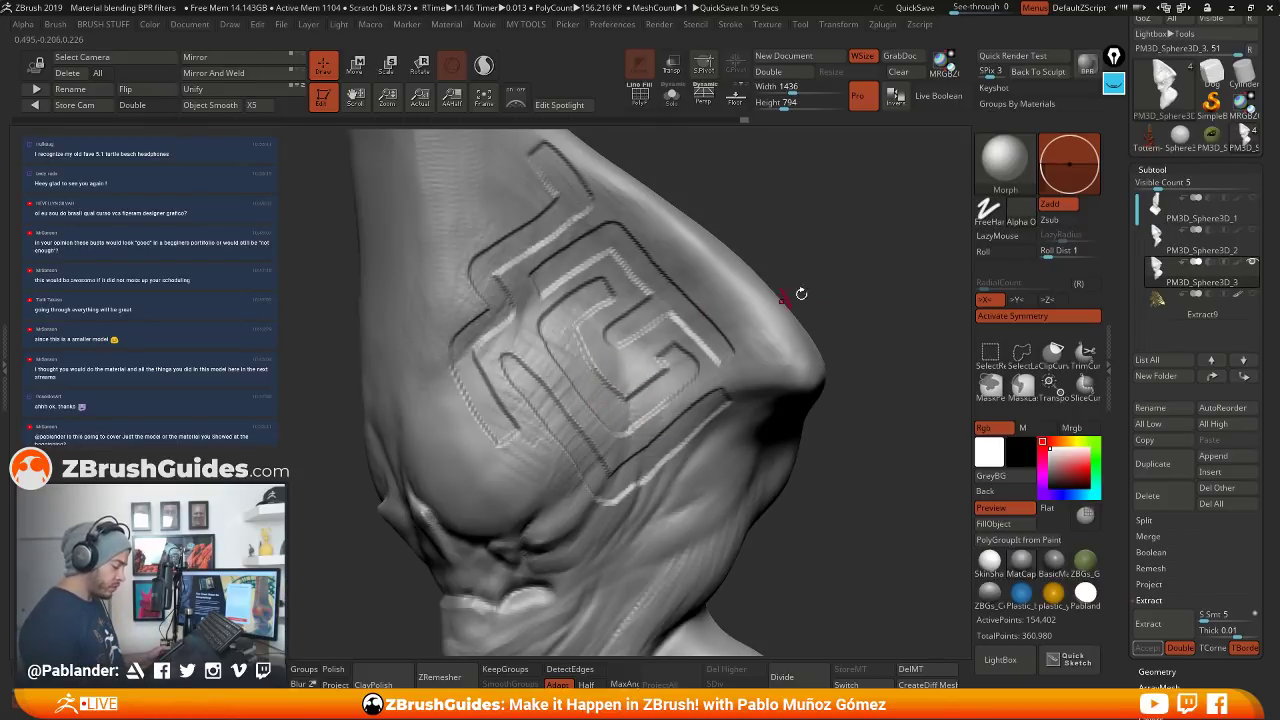
{"action": "right_click_drag", "start_coordinate": [569, 323], "coordinate": [690, 338], "text": "ctrl"}
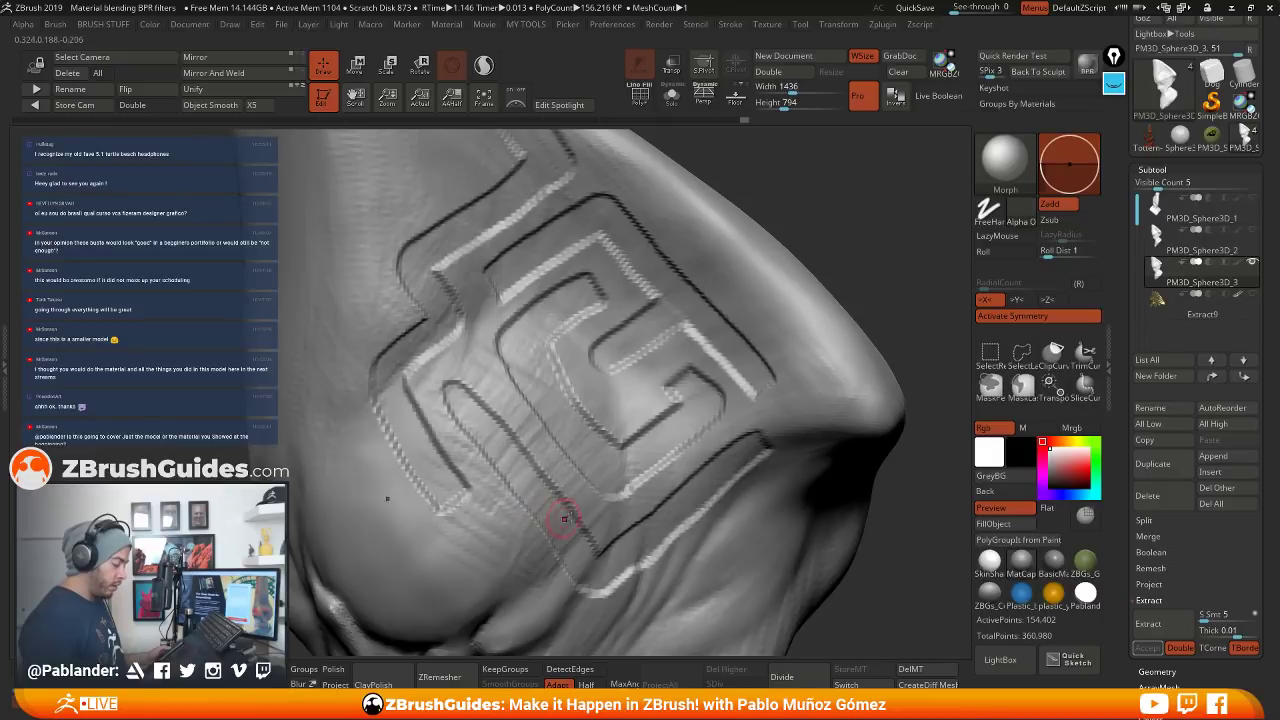
{"action": "right_click_drag", "start_coordinate": [564, 518], "coordinate": [368, 548]}
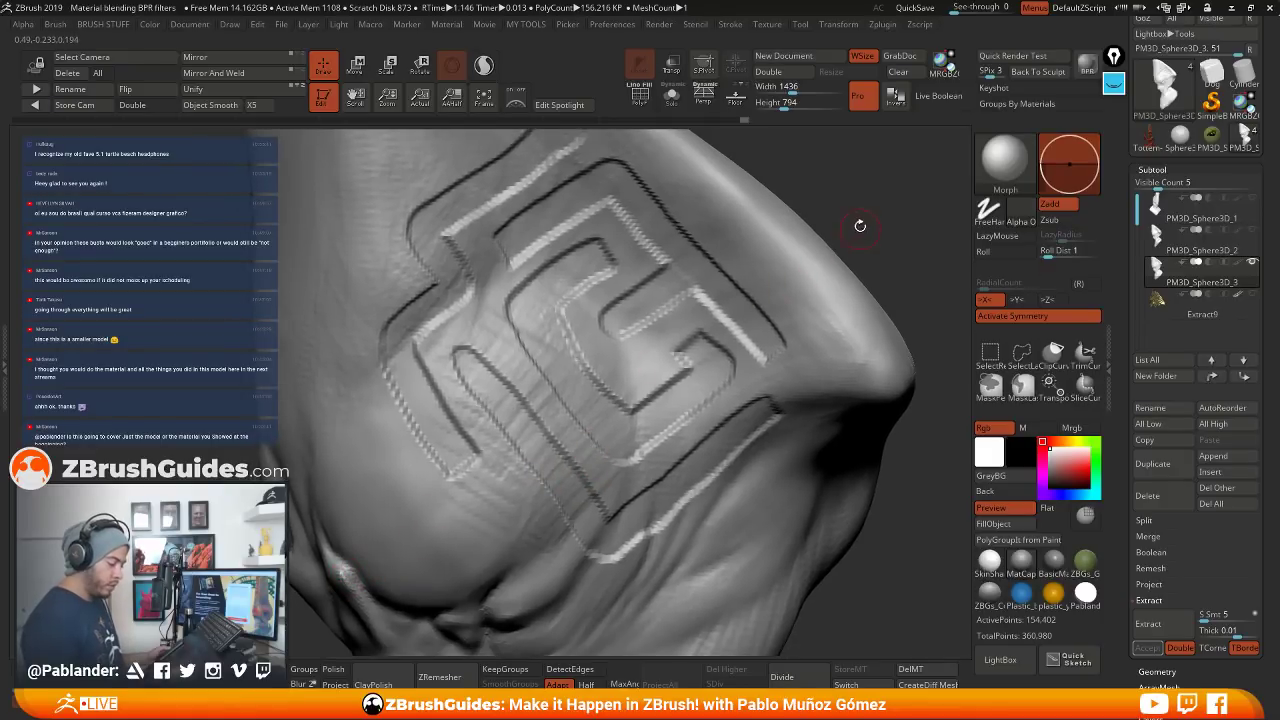
Set a smaller Morph brush size and trace fine raised lines inside the central hook, crossbar and upper bracket grooves
{"action": "key", "text": "space"}
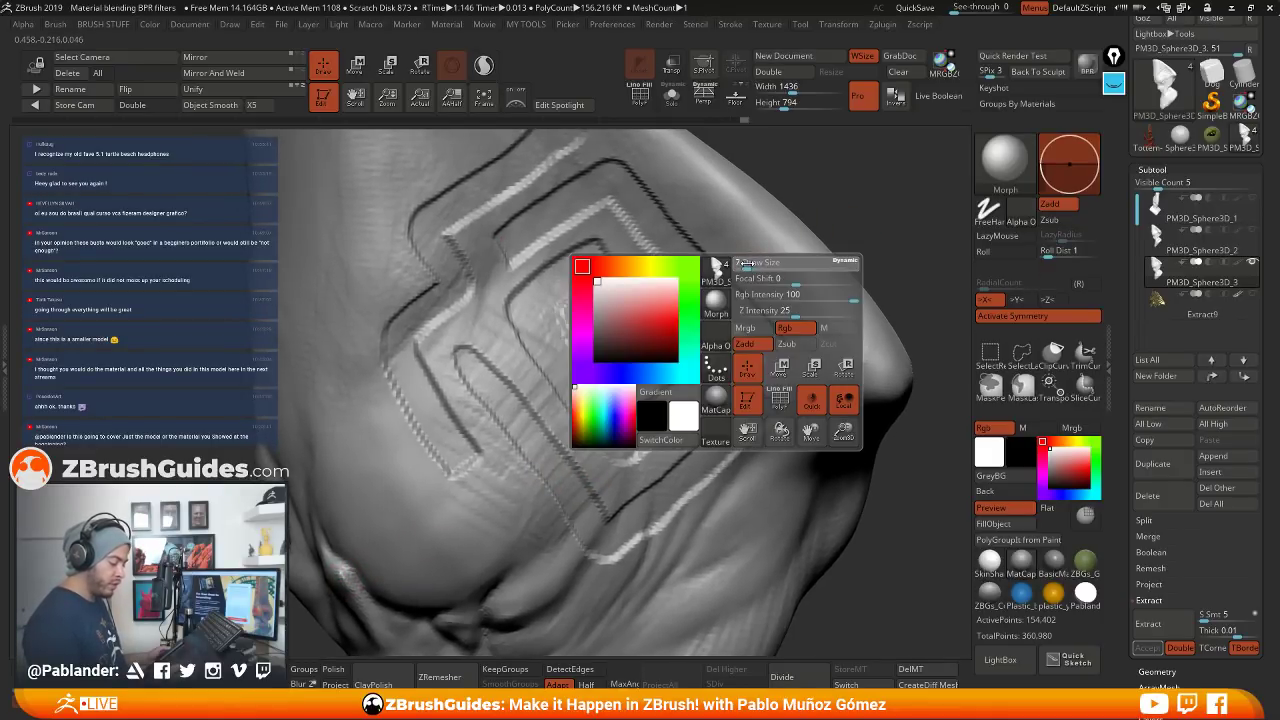
{"action": "right_click_drag", "start_coordinate": [766, 363], "coordinate": [749, 337]}
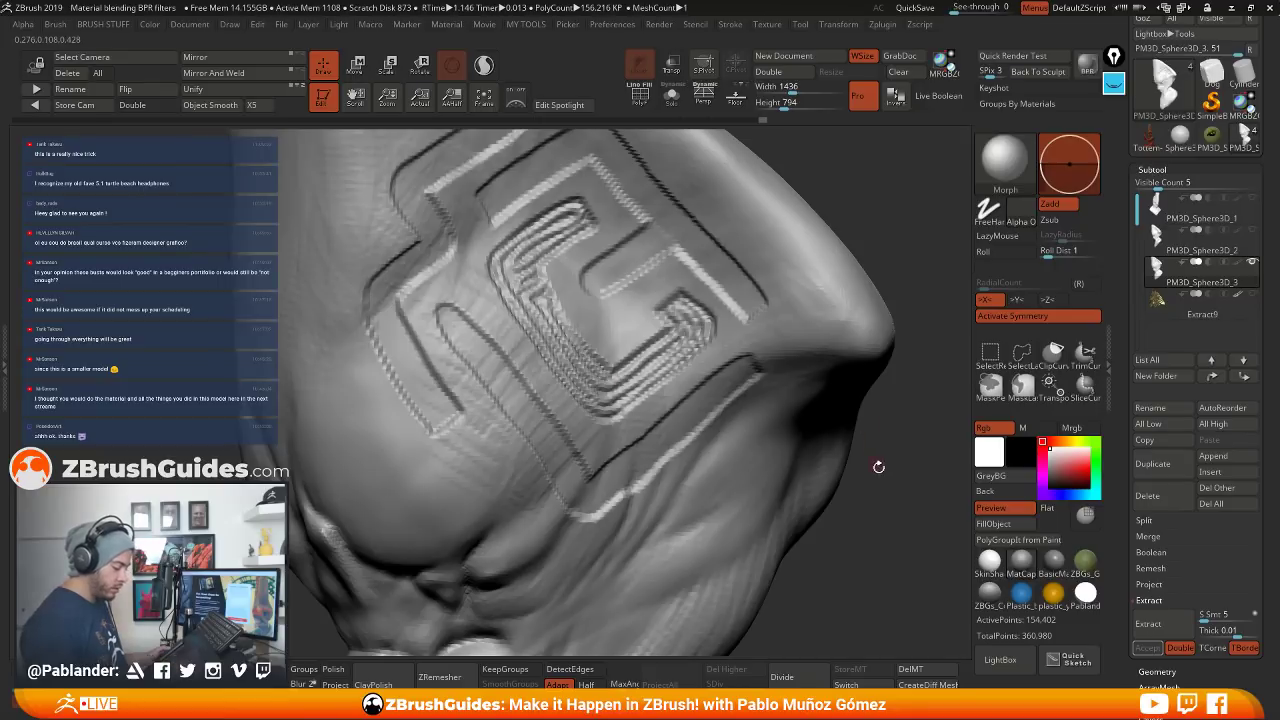
{"action": "mouse_move", "coordinate": [915, 432]}
{"action": "left_mouse_down"}
{"action": "mouse_move", "coordinate": [878, 455]}
{"action": "mouse_move", "coordinate": [772, 427]}
{"action": "mouse_move", "coordinate": [662, 311]}
{"action": "mouse_move", "coordinate": [712, 448]}
{"action": "mouse_move", "coordinate": [600, 328]}
{"action": "left_mouse_up"}
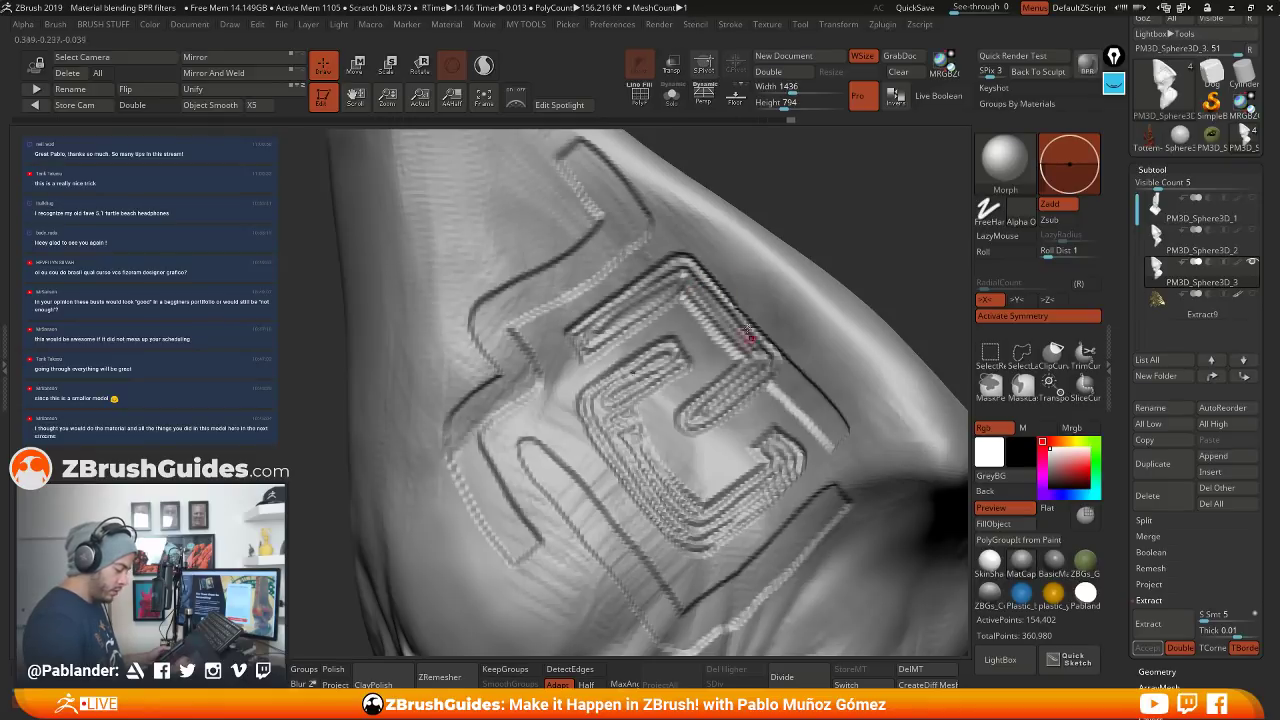
{"action": "right_click_drag", "start_coordinate": [772, 346], "coordinate": [719, 300]}
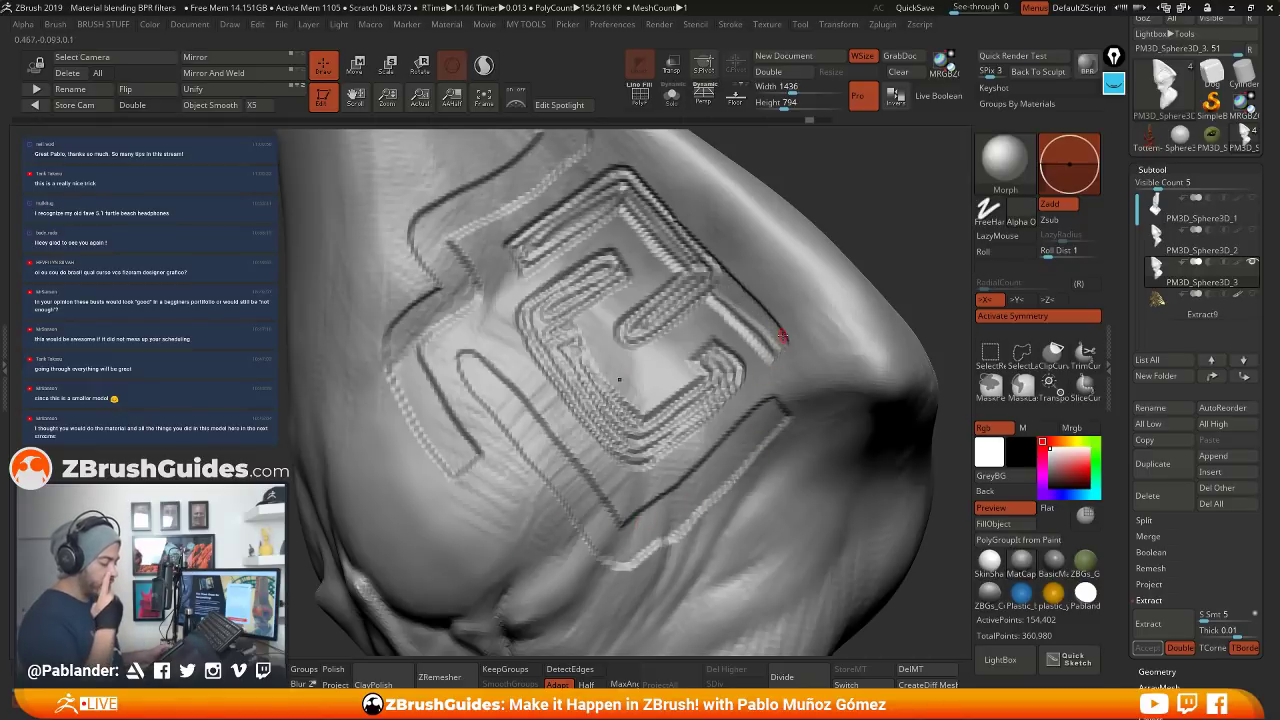
{"action": "left_click_drag", "start_coordinate": [883, 200], "coordinate": [740, 300]}
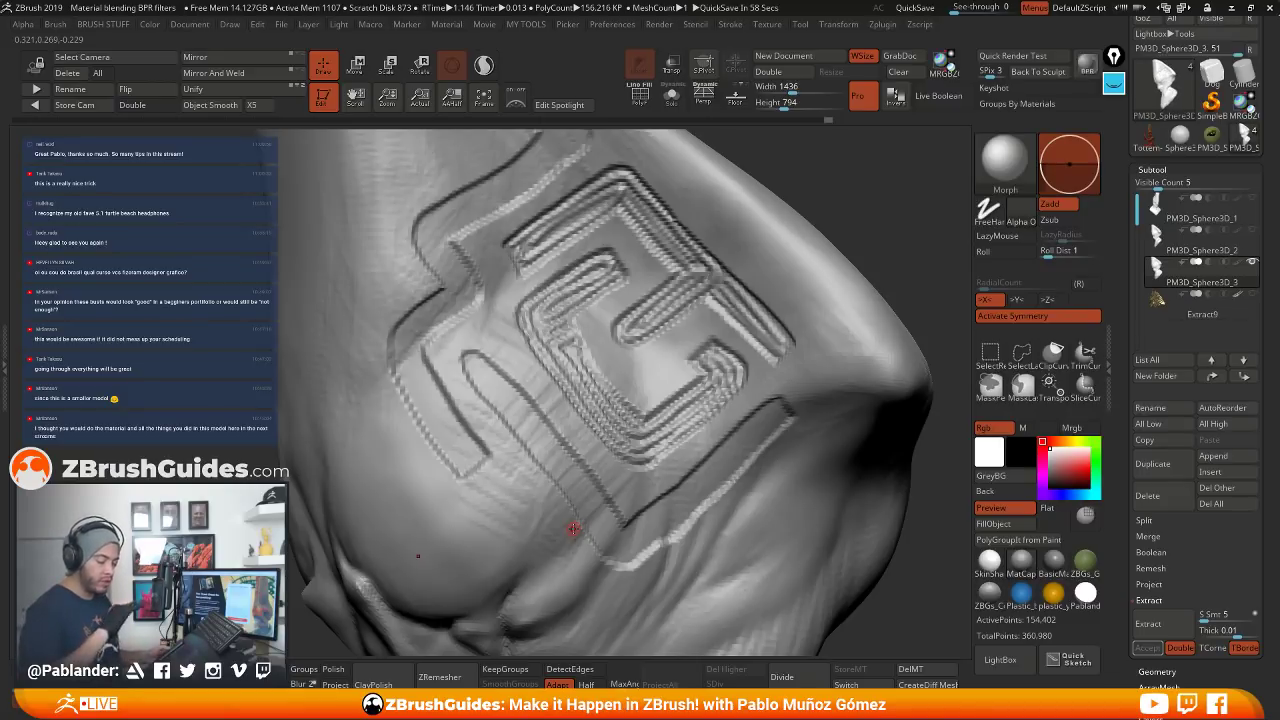
Trace a thin raised line with the Morph brush inside the upper end of the lower bar groove
{"action": "mouse_move", "coordinate": [748, 449]}
{"action": "right_mouse_down", "text": "alt"}
{"action": "mouse_move", "coordinate": [714, 368]}
{"action": "mouse_move", "coordinate": [690, 397]}
{"action": "right_mouse_up", "text": "alt"}
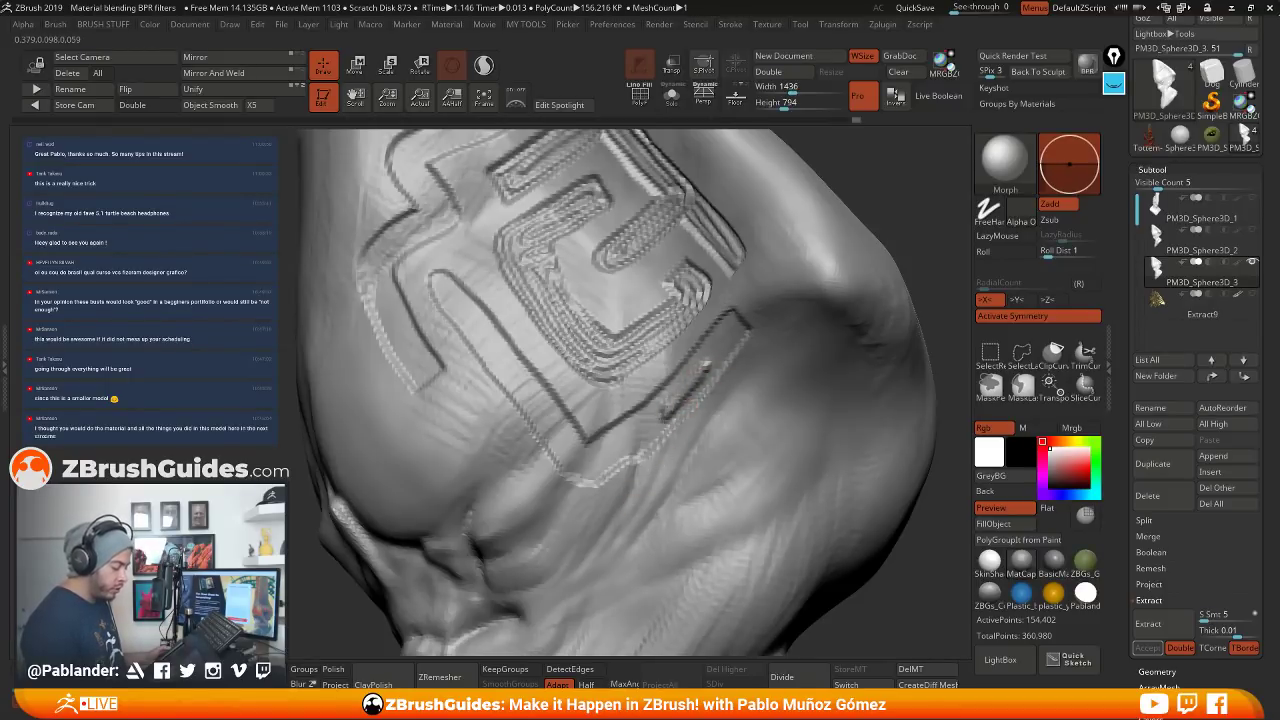
{"action": "mouse_move", "coordinate": [690, 376]}
{"action": "right_mouse_down"}
{"action": "mouse_move", "coordinate": [769, 350]}
{"action": "mouse_move", "coordinate": [688, 417]}
{"action": "right_mouse_up"}
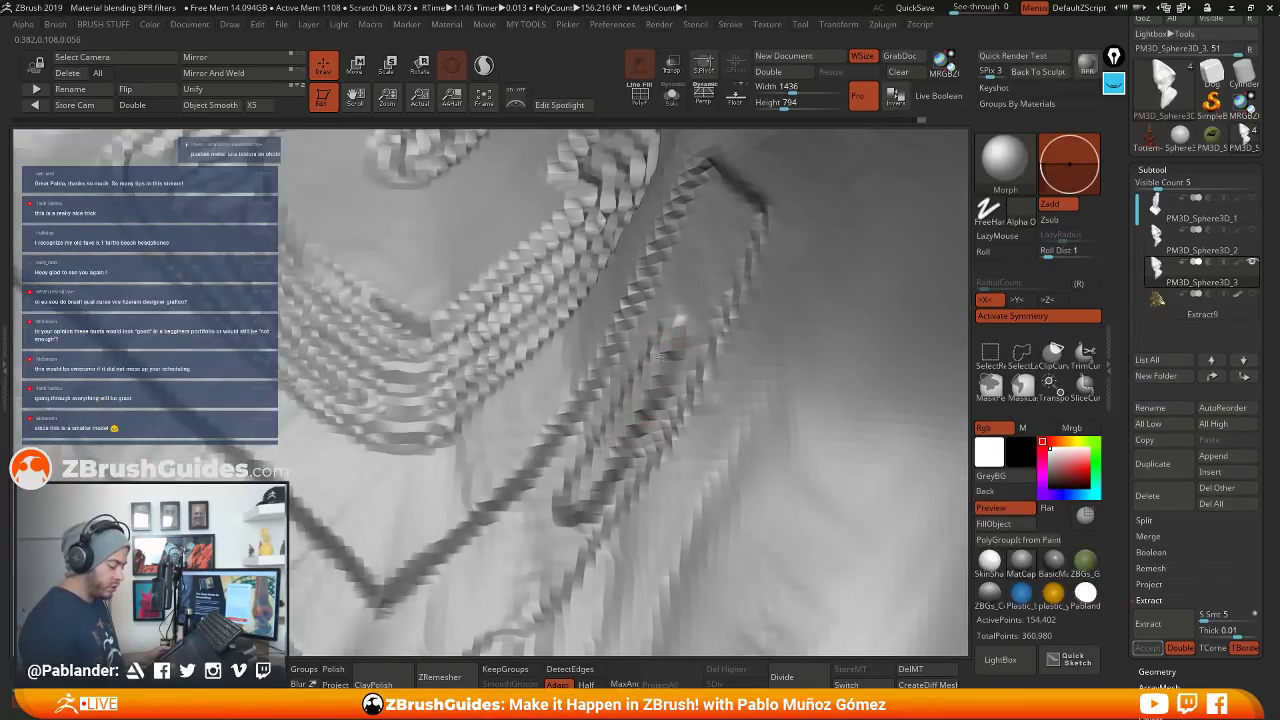
{"action": "right_click_drag", "start_coordinate": [692, 308], "coordinate": [672, 400]}
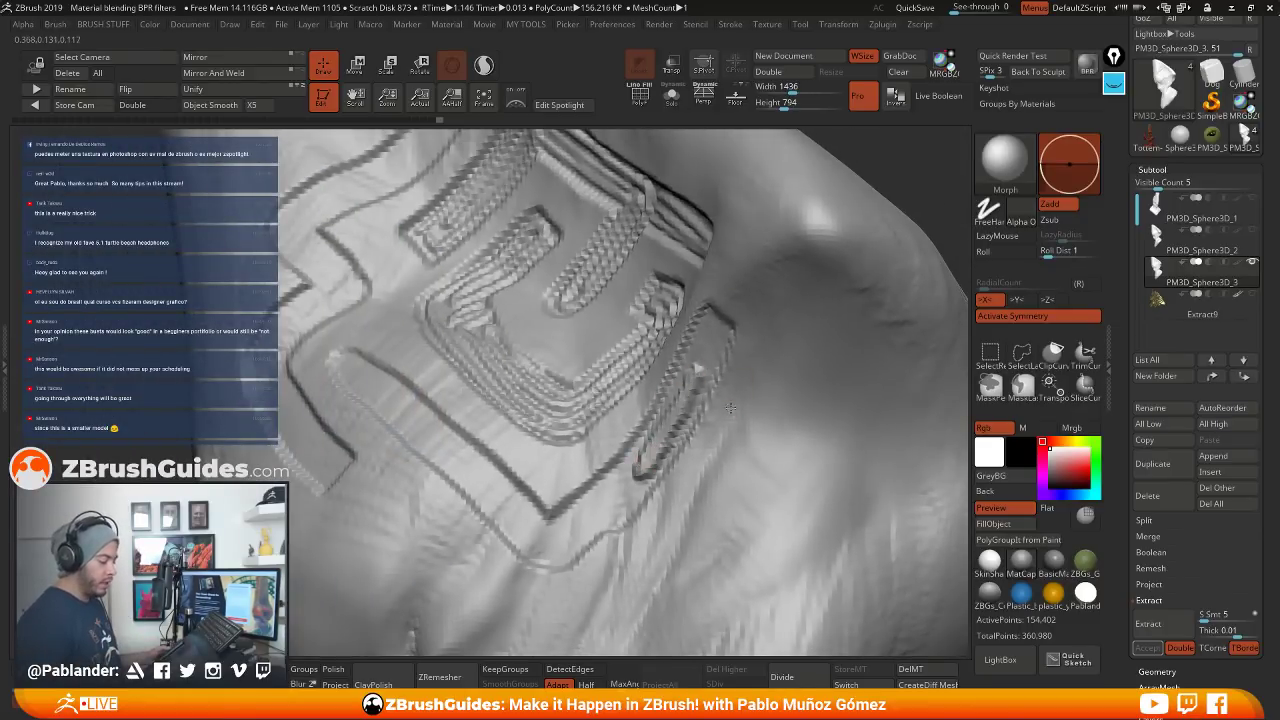
{"action": "mouse_move", "coordinate": [730, 408]}
{"action": "right_mouse_down"}
{"action": "mouse_move", "coordinate": [726, 354]}
{"action": "mouse_move", "coordinate": [752, 366]}
{"action": "right_mouse_up"}
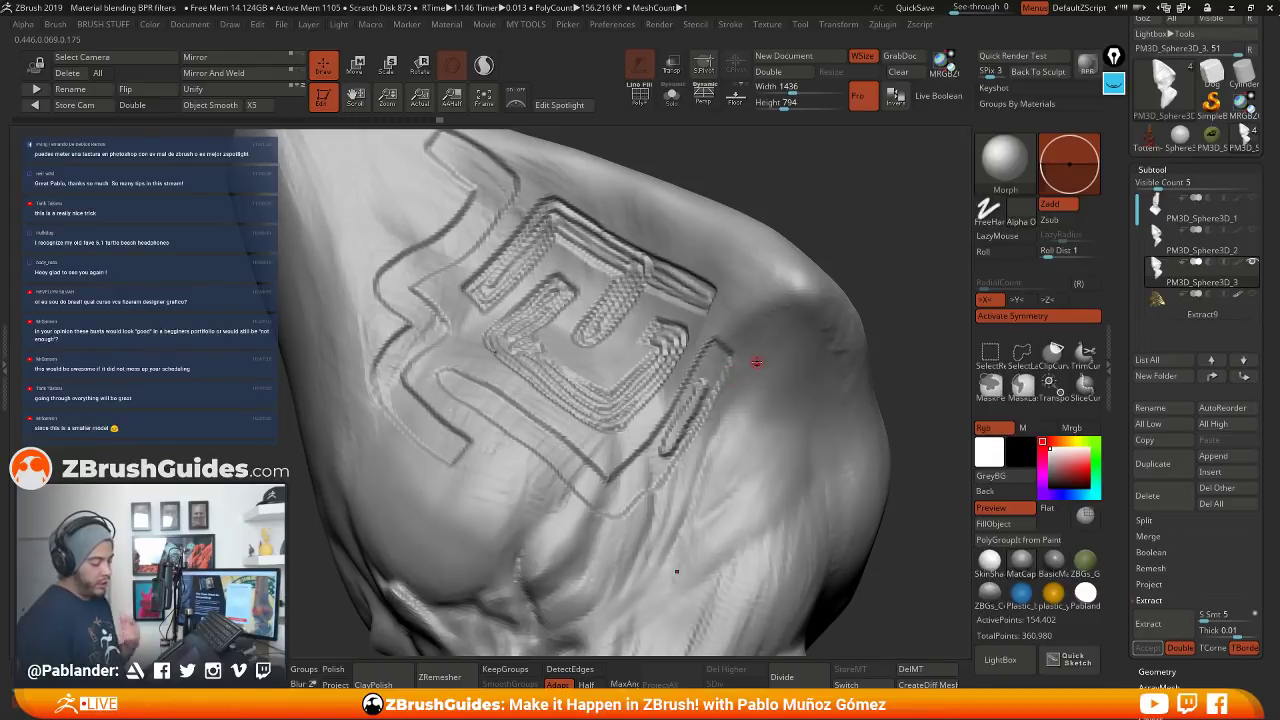
Clear the on-screen annotations and draw a yellow surface line beside the head, labelled "MT" with an arrow
{"action": "right_click_drag", "start_coordinate": [910, 279], "coordinate": [904, 303]}
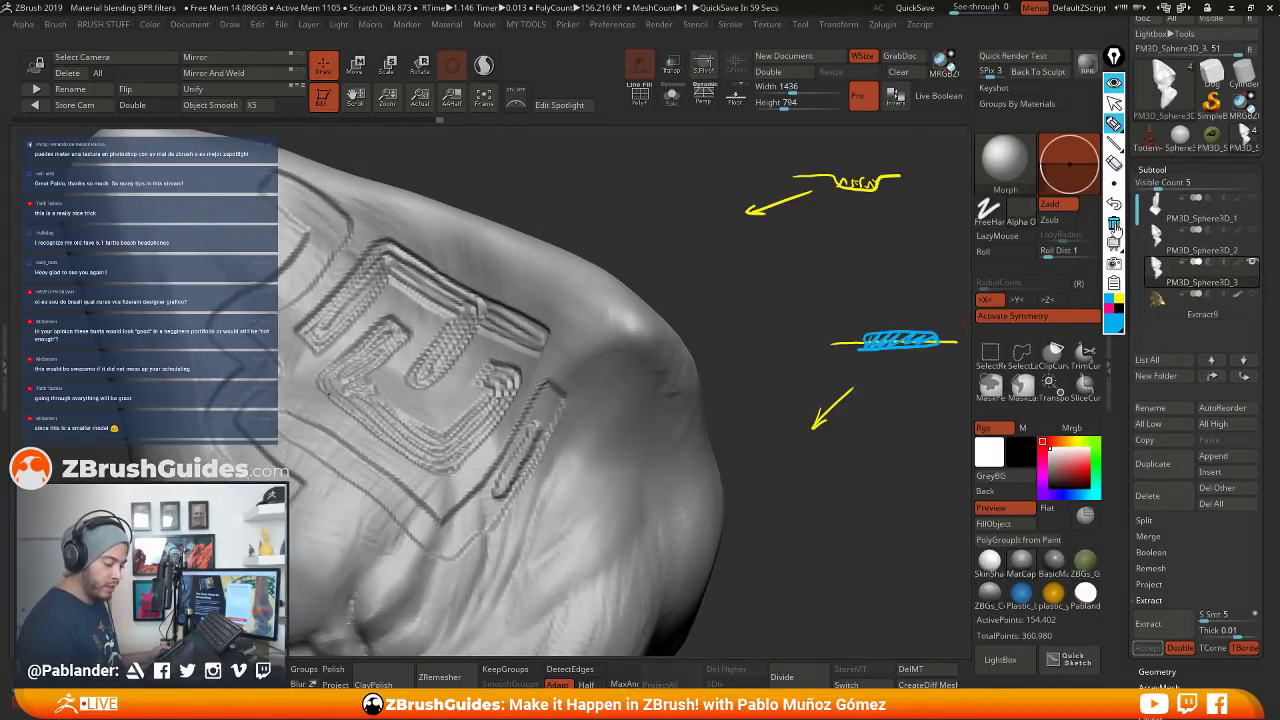
{"action": "left_click", "coordinate": [1113, 222]}
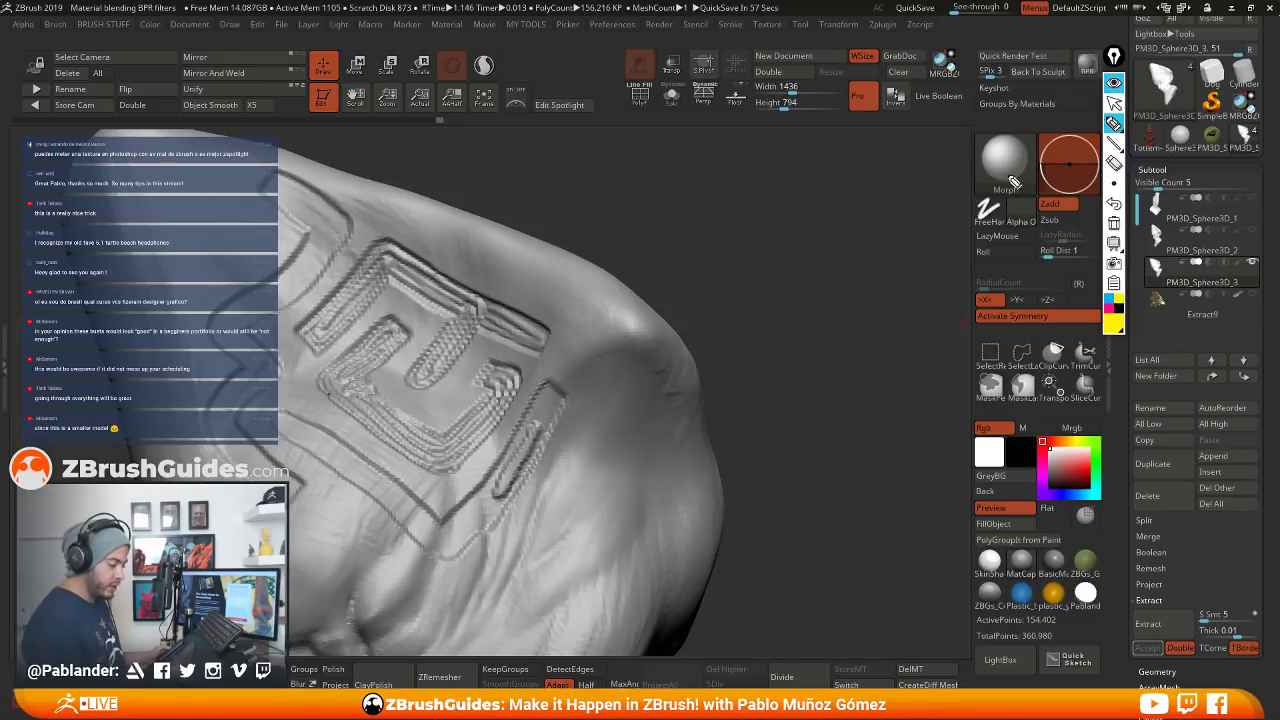
{"action": "left_click_drag", "start_coordinate": [600, 252], "coordinate": [910, 243]}
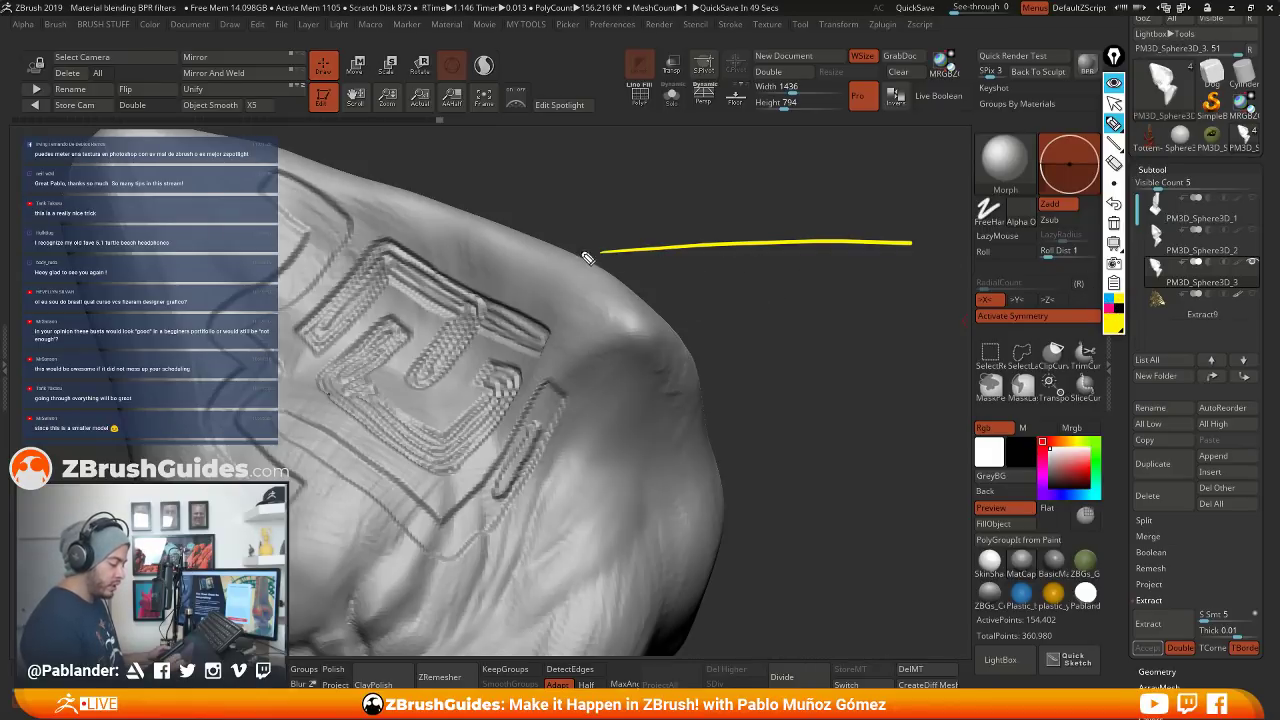
{"action": "mouse_move", "coordinate": [551, 218]}
{"action": "left_mouse_down"}
{"action": "mouse_move", "coordinate": [553, 184]}
{"action": "mouse_move", "coordinate": [580, 212]}
{"action": "left_mouse_up"}
{"action": "left_click_drag", "start_coordinate": [587, 172], "coordinate": [589, 205]}
{"action": "left_click", "coordinate": [592, 213]}
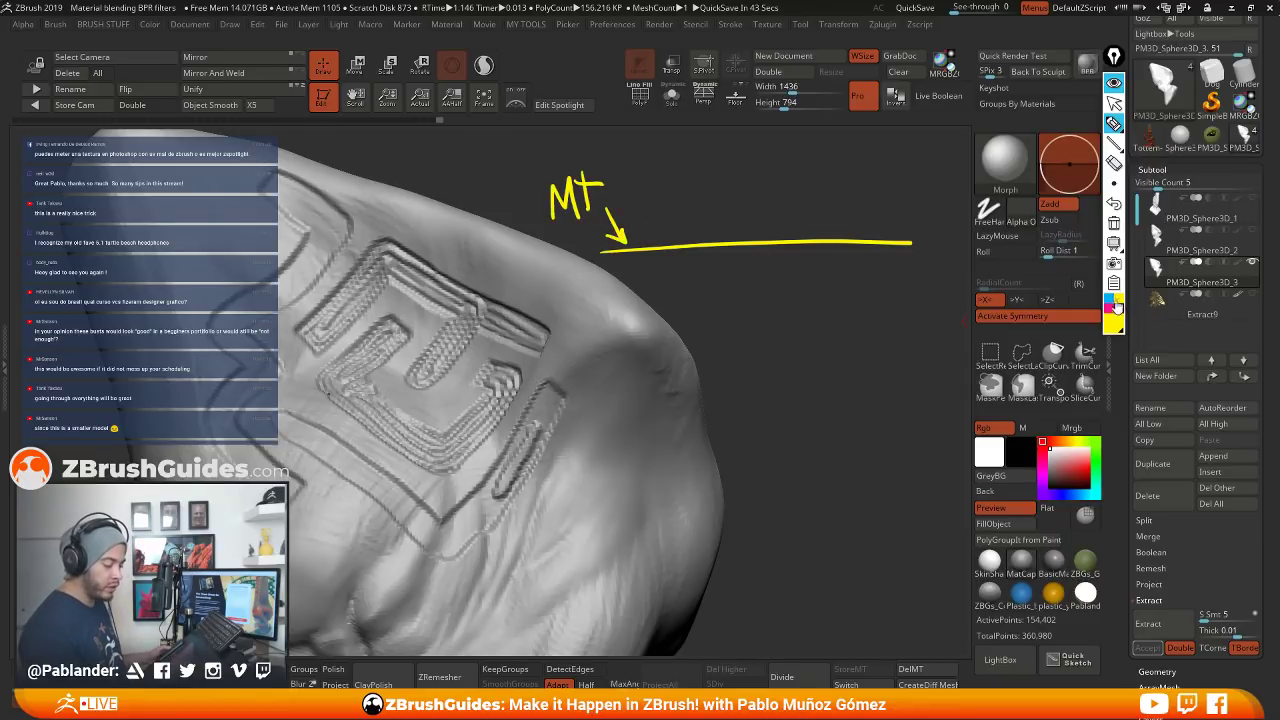
Draw a blue groove profile below the yellow line and label it "LB" with an arrow
{"action": "left_click_drag", "start_coordinate": [831, 156], "coordinate": [861, 187]}
{"action": "left_click_drag", "start_coordinate": [861, 156], "coordinate": [862, 186]}
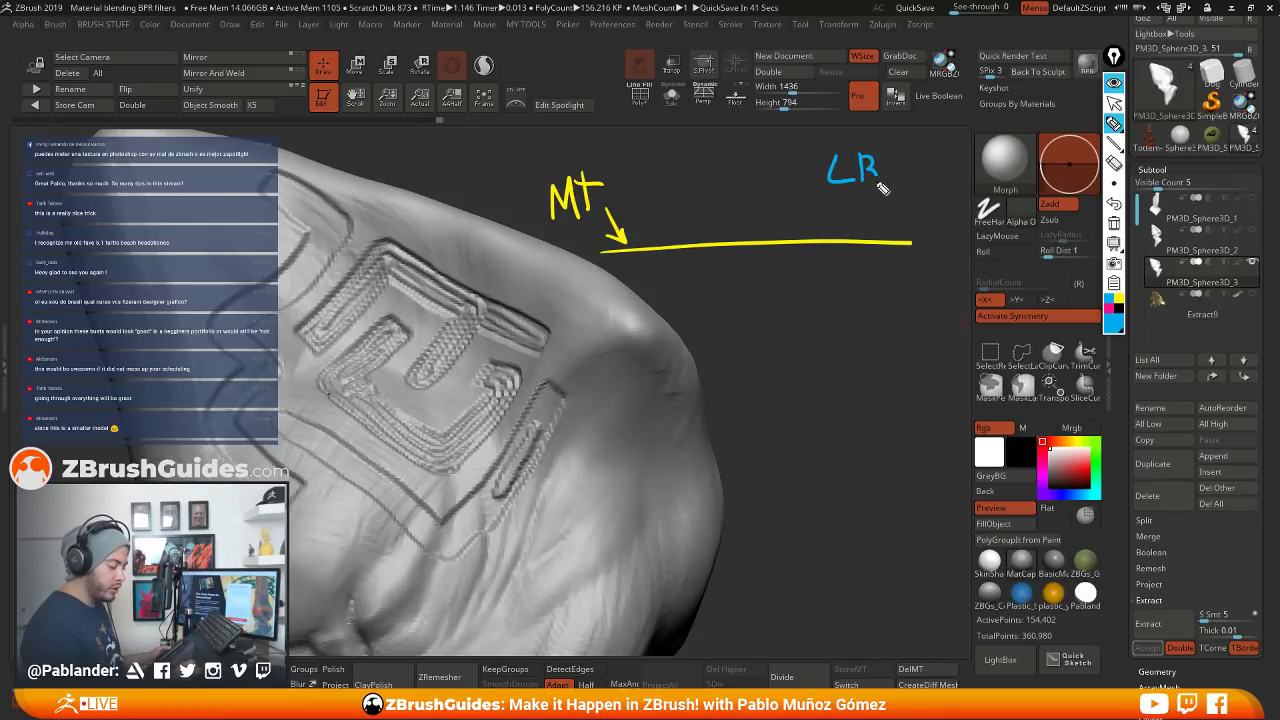
{"action": "mouse_move", "coordinate": [757, 284]}
{"action": "left_mouse_down"}
{"action": "mouse_move", "coordinate": [813, 279]}
{"action": "mouse_move", "coordinate": [826, 238]}
{"action": "left_mouse_up"}
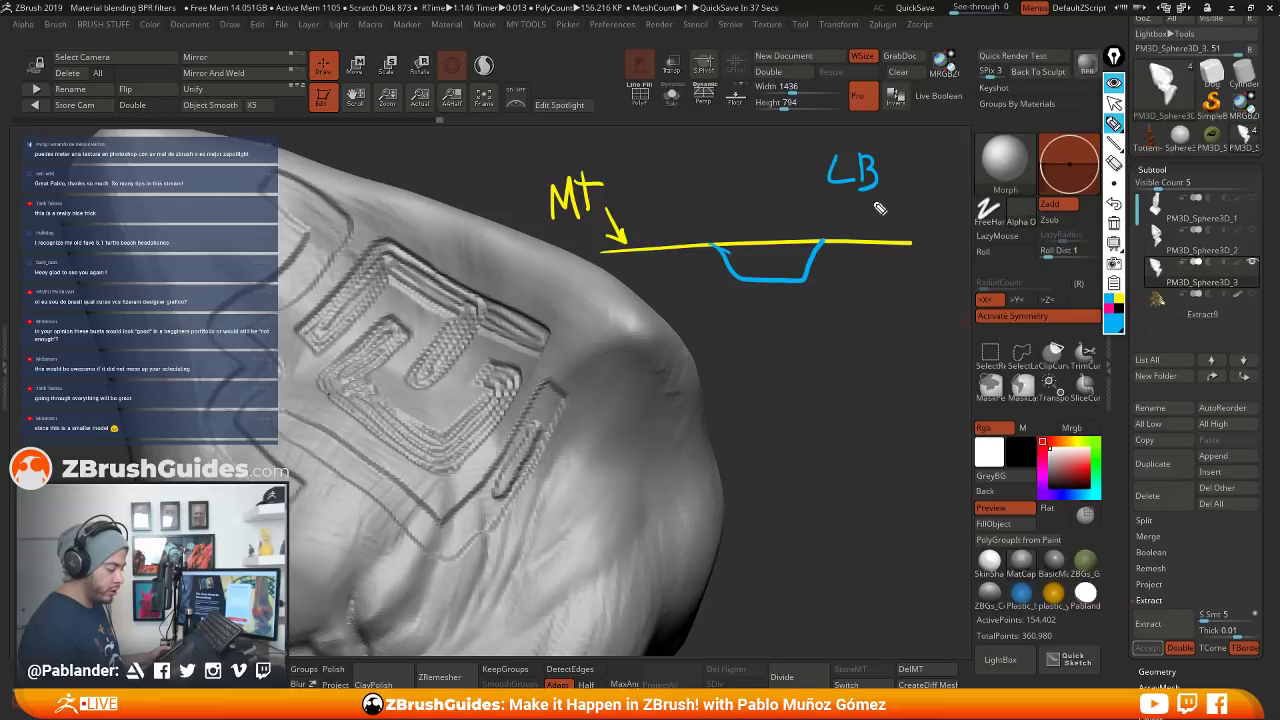
{"action": "left_click_drag", "start_coordinate": [875, 198], "coordinate": [831, 256]}
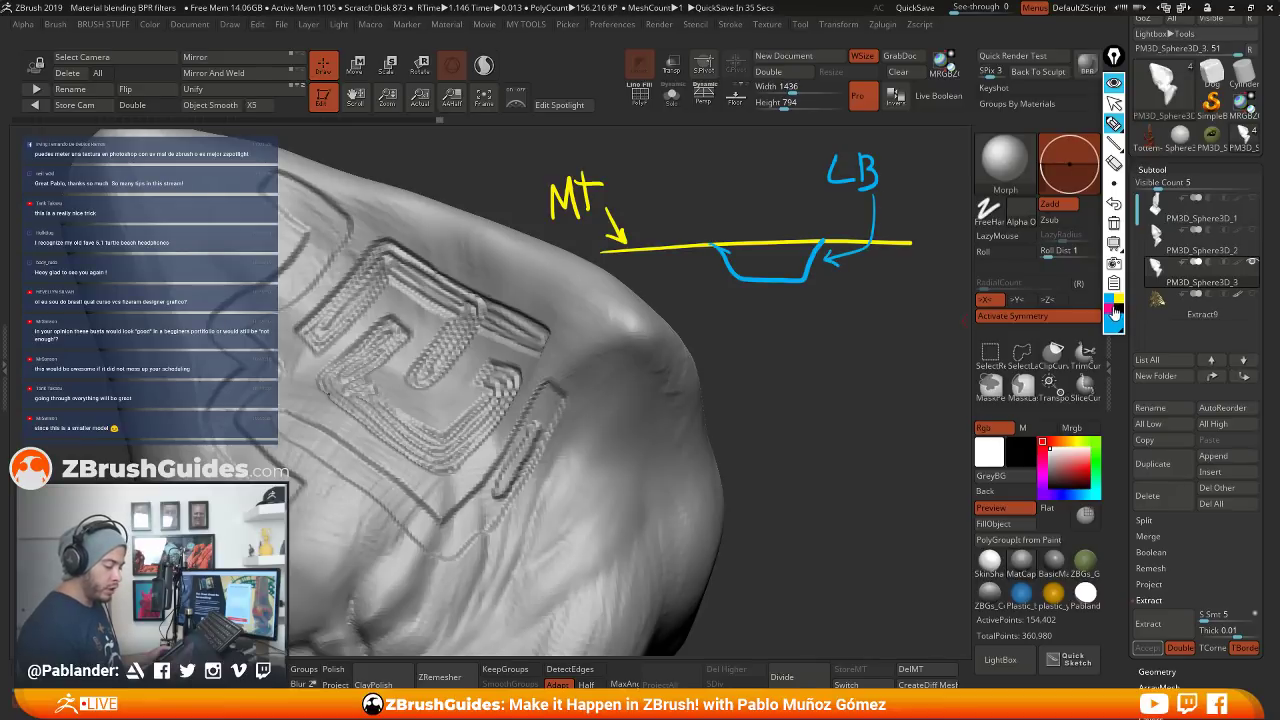
Draw pink raised ridges inside the blue groove profile, reaching up to the yellow line, and label them "MB"
{"action": "left_click", "coordinate": [1110, 313]}
{"action": "mouse_move", "coordinate": [810, 376]}
{"action": "left_mouse_down"}
{"action": "mouse_move", "coordinate": [811, 335]}
{"action": "mouse_move", "coordinate": [835, 376]}
{"action": "left_mouse_up"}
{"action": "left_click_drag", "start_coordinate": [843, 335], "coordinate": [847, 373]}
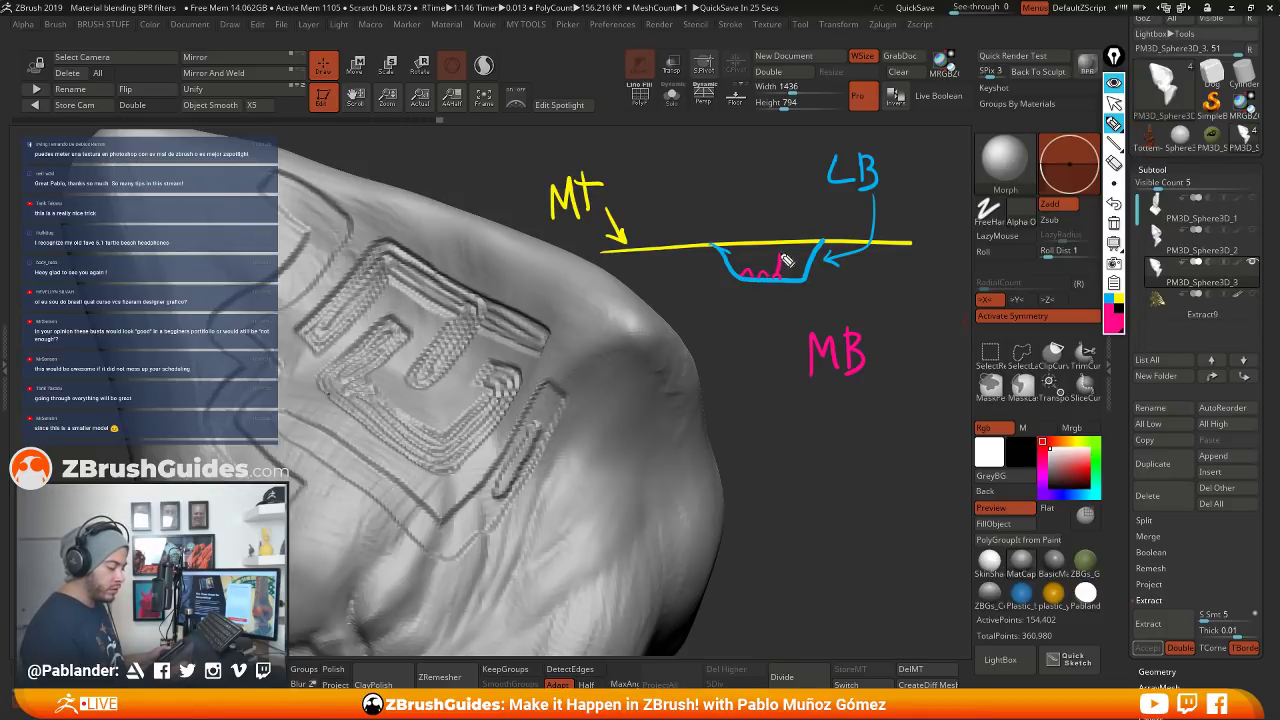
{"action": "left_click_drag", "start_coordinate": [804, 266], "coordinate": [805, 244]}
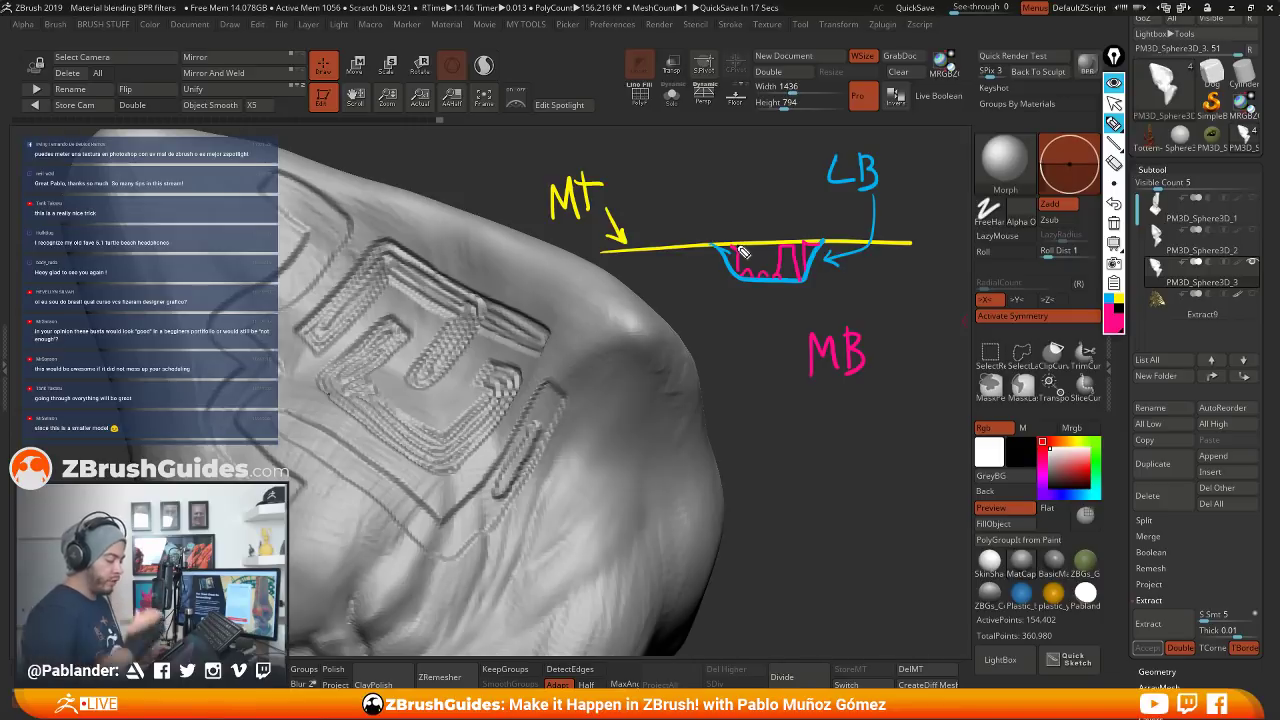
Hide the annotations and review the grooved head pattern on the whole bust
{"action": "left_click", "coordinate": [1114, 84]}
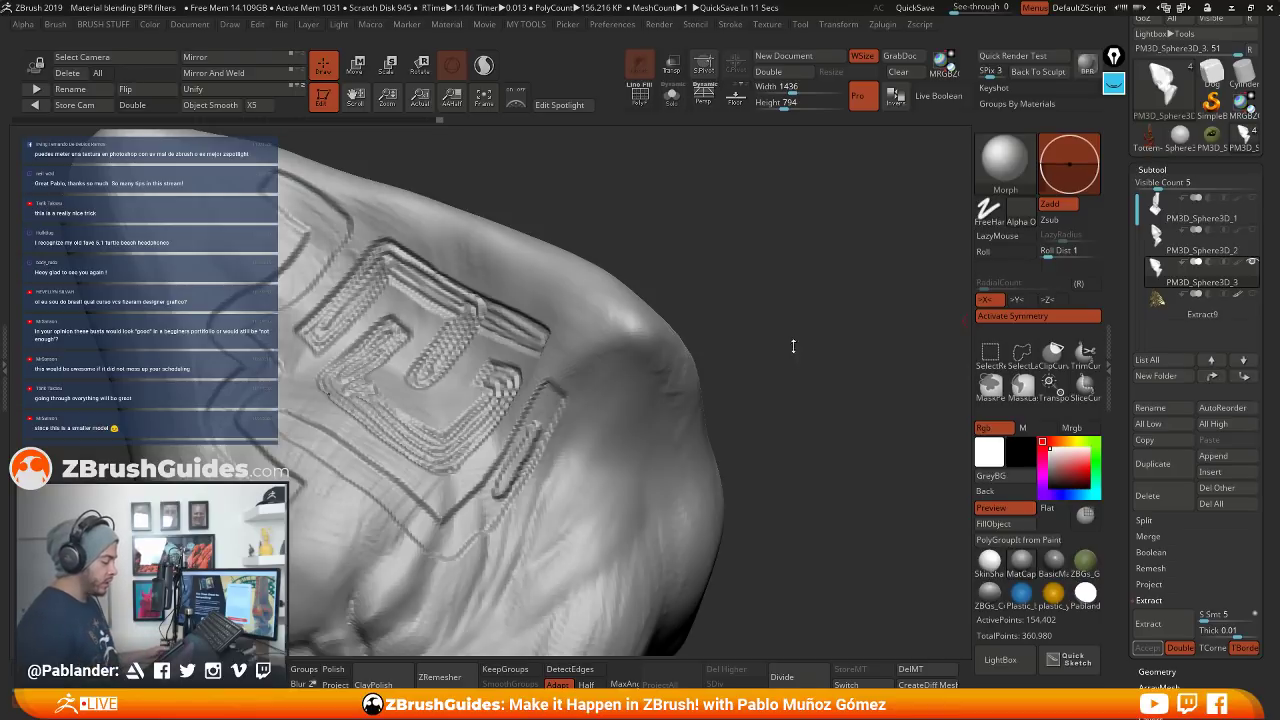
{"action": "mouse_move", "coordinate": [802, 359]}
{"action": "left_mouse_down"}
{"action": "mouse_move", "coordinate": [778, 348]}
{"action": "mouse_move", "coordinate": [780, 362]}
{"action": "mouse_move", "coordinate": [776, 347]}
{"action": "mouse_move", "coordinate": [809, 319]}
{"action": "mouse_move", "coordinate": [722, 297]}
{"action": "mouse_move", "coordinate": [740, 291]}
{"action": "mouse_move", "coordinate": [737, 209]}
{"action": "mouse_move", "coordinate": [787, 336]}
{"action": "left_mouse_up"}
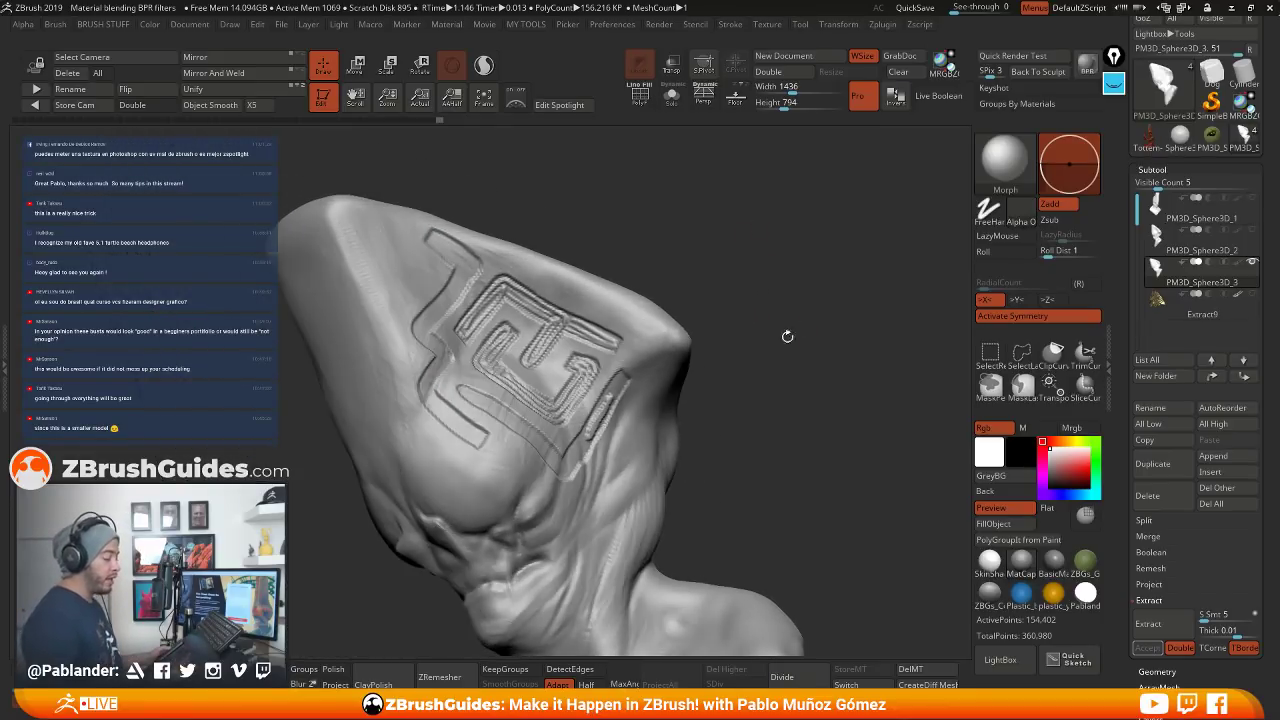
{"action": "left_click_drag", "start_coordinate": [773, 457], "coordinate": [768, 462]}
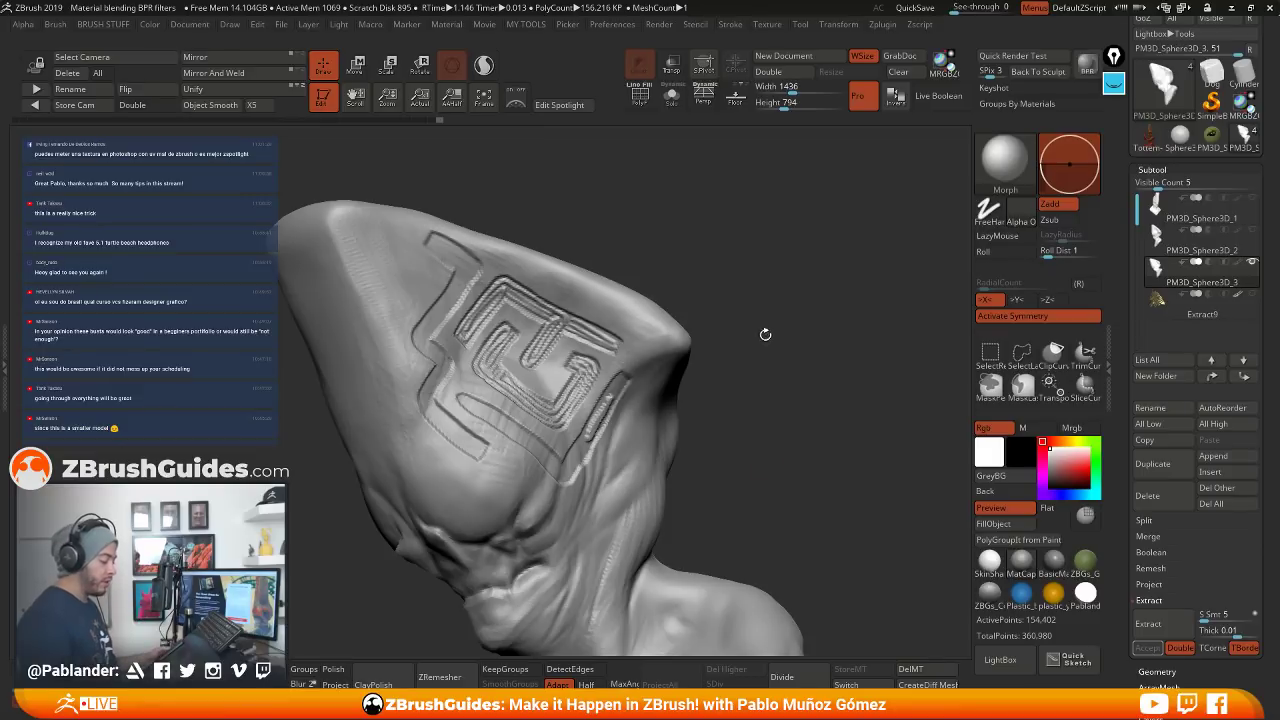
{"action": "mouse_move", "coordinate": [766, 334]}
{"action": "left_mouse_down"}
{"action": "mouse_move", "coordinate": [800, 331]}
{"action": "mouse_move", "coordinate": [840, 355]}
{"action": "mouse_move", "coordinate": [829, 383]}
{"action": "mouse_move", "coordinate": [839, 440]}
{"action": "mouse_move", "coordinate": [774, 431]}
{"action": "mouse_move", "coordinate": [787, 445]}
{"action": "mouse_move", "coordinate": [786, 429]}
{"action": "mouse_move", "coordinate": [817, 486]}
{"action": "mouse_move", "coordinate": [831, 457]}
{"action": "left_mouse_up"}
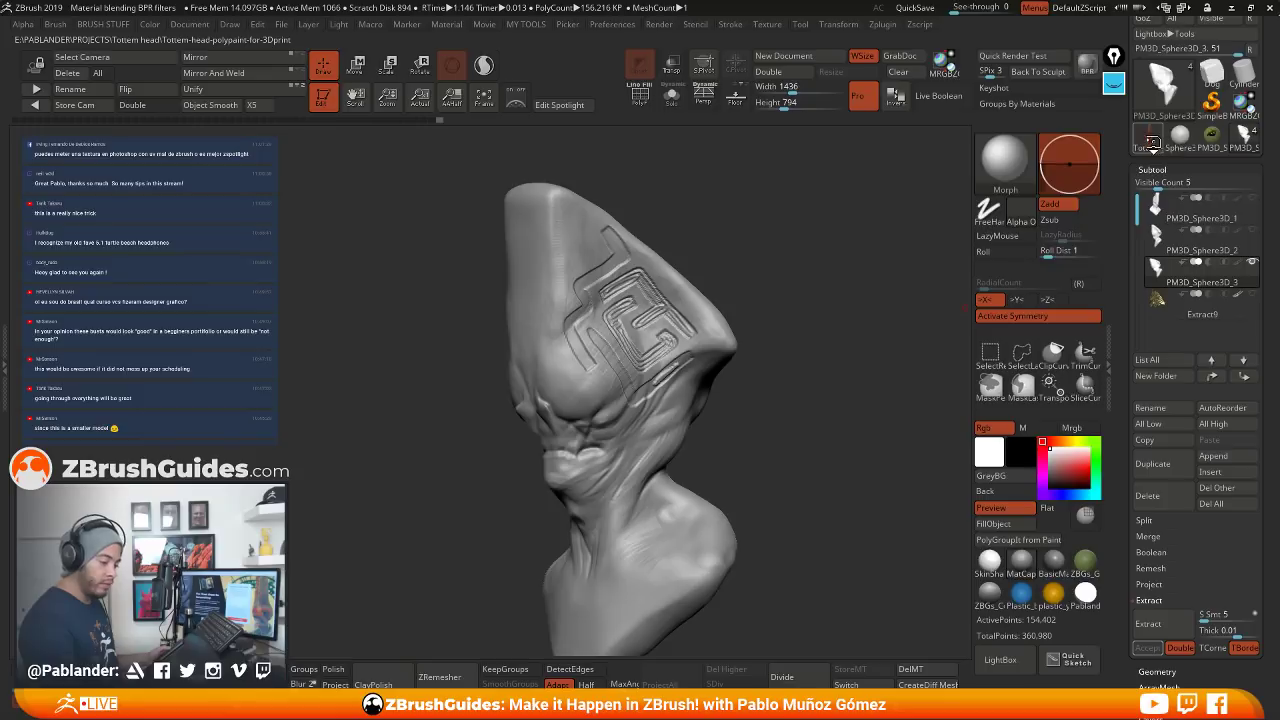
Load the Tottem-head-polypaint-for-3Dprint model and inspect the red and green pattern on its headdress up close
{"action": "left_click", "coordinate": [1001, 289]}
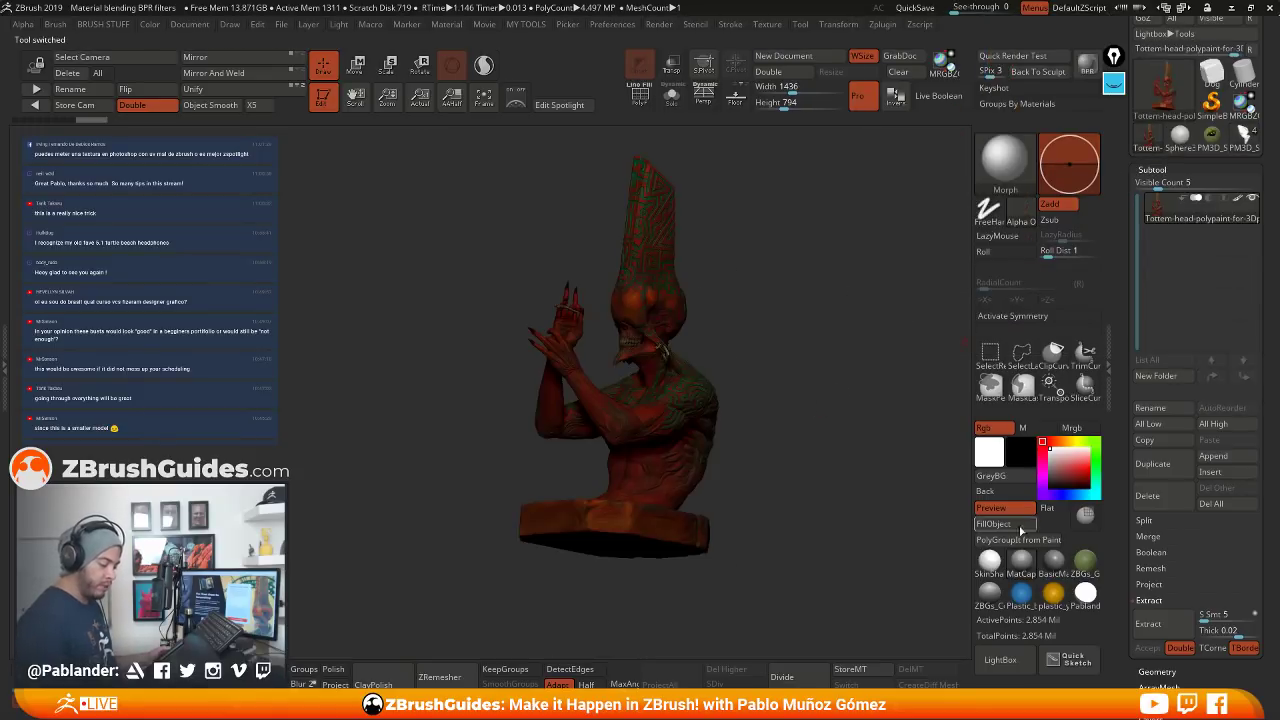
{"action": "left_click_drag", "start_coordinate": [898, 503], "coordinate": [860, 590]}
{"action": "left_click", "coordinate": [632, 387]}
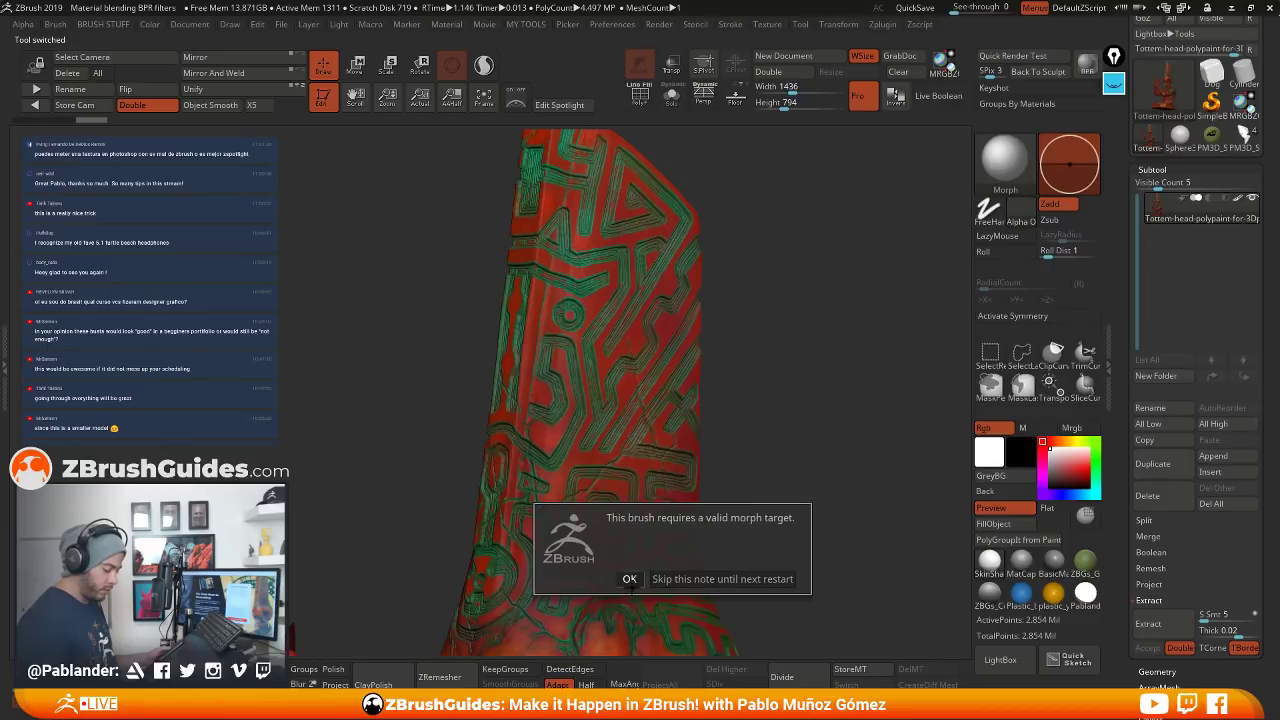
{"action": "left_click", "coordinate": [630, 580]}
{"action": "left_click_drag", "start_coordinate": [749, 494], "coordinate": [654, 520]}
{"action": "left_click", "coordinate": [640, 345]}
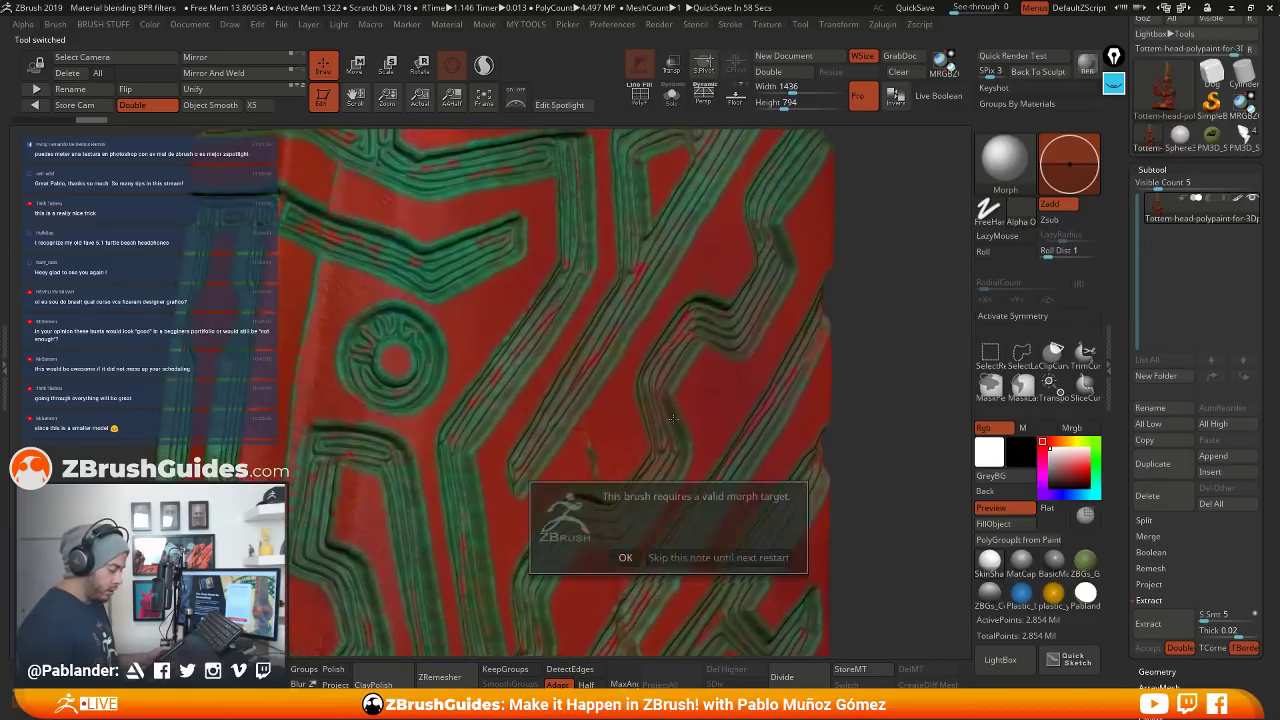
{"action": "left_click", "coordinate": [627, 558]}
{"action": "left_click", "coordinate": [885, 673]}
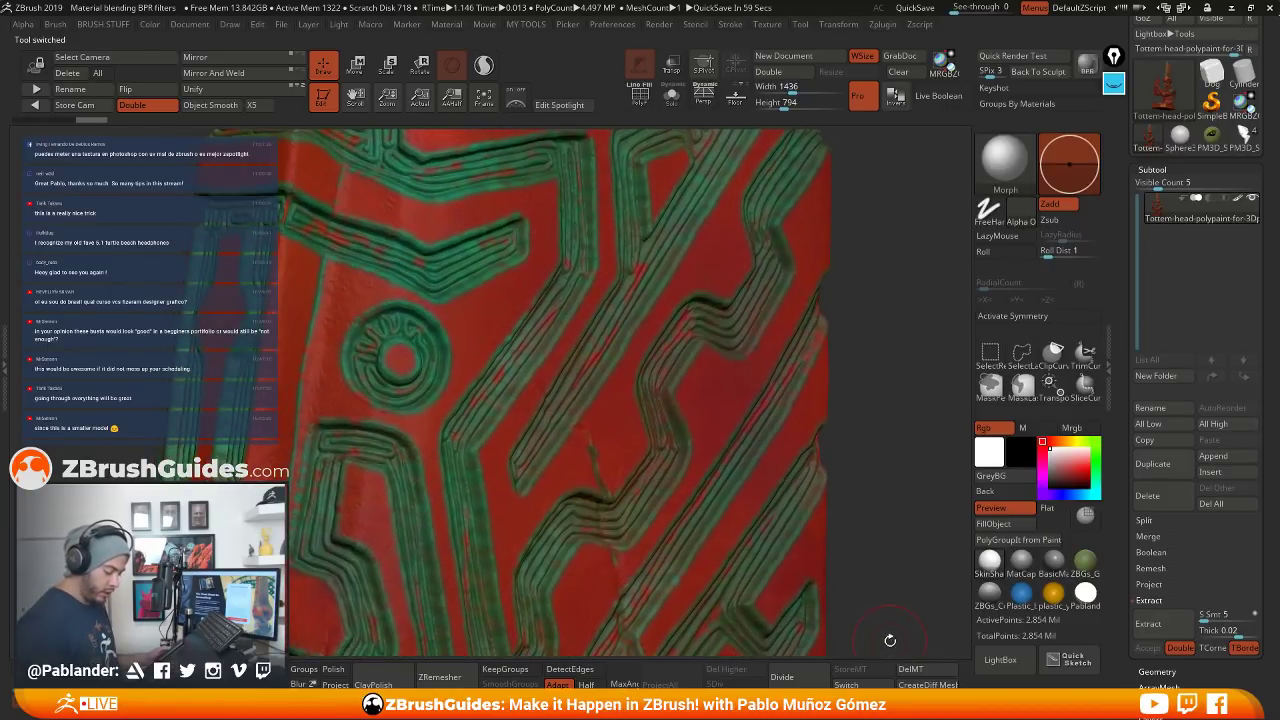
{"action": "left_click", "coordinate": [915, 675]}
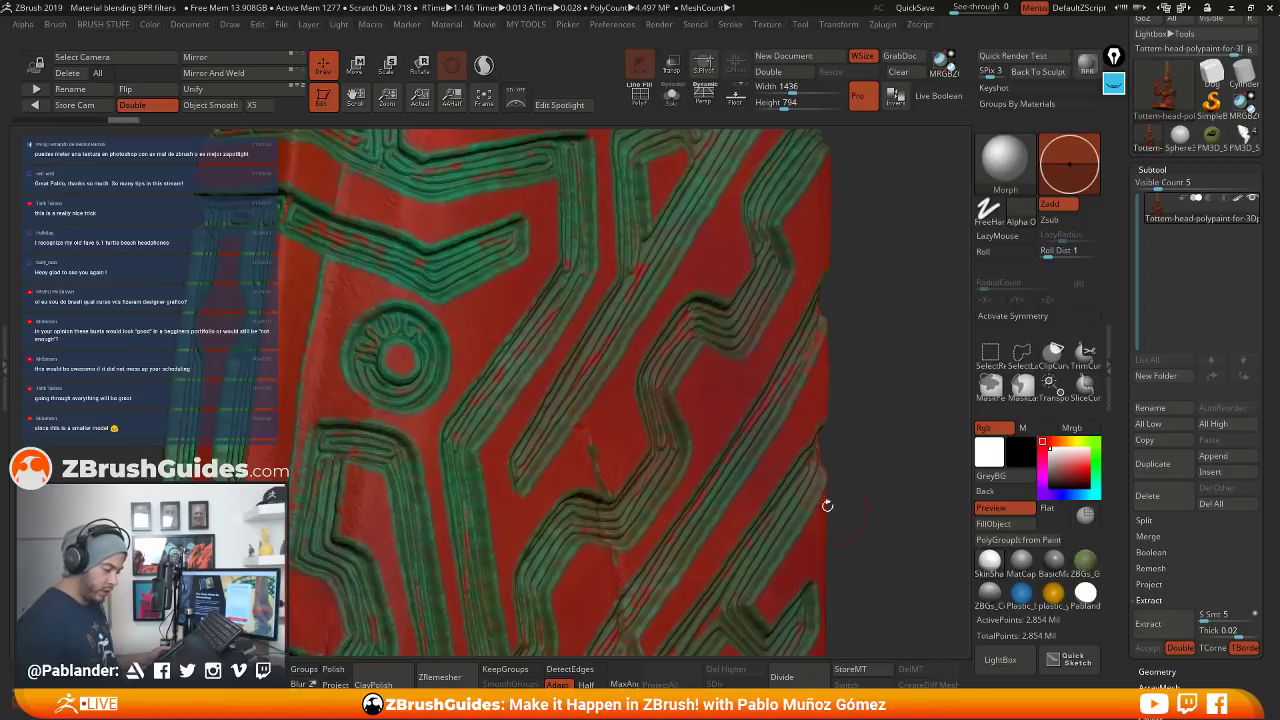
Dismiss the morph target note and switch from the Morph brush to the Move brush
{"action": "right_click_drag", "start_coordinate": [717, 398], "coordinate": [749, 402], "text": "alt"}
{"action": "left_click", "coordinate": [749, 402]}
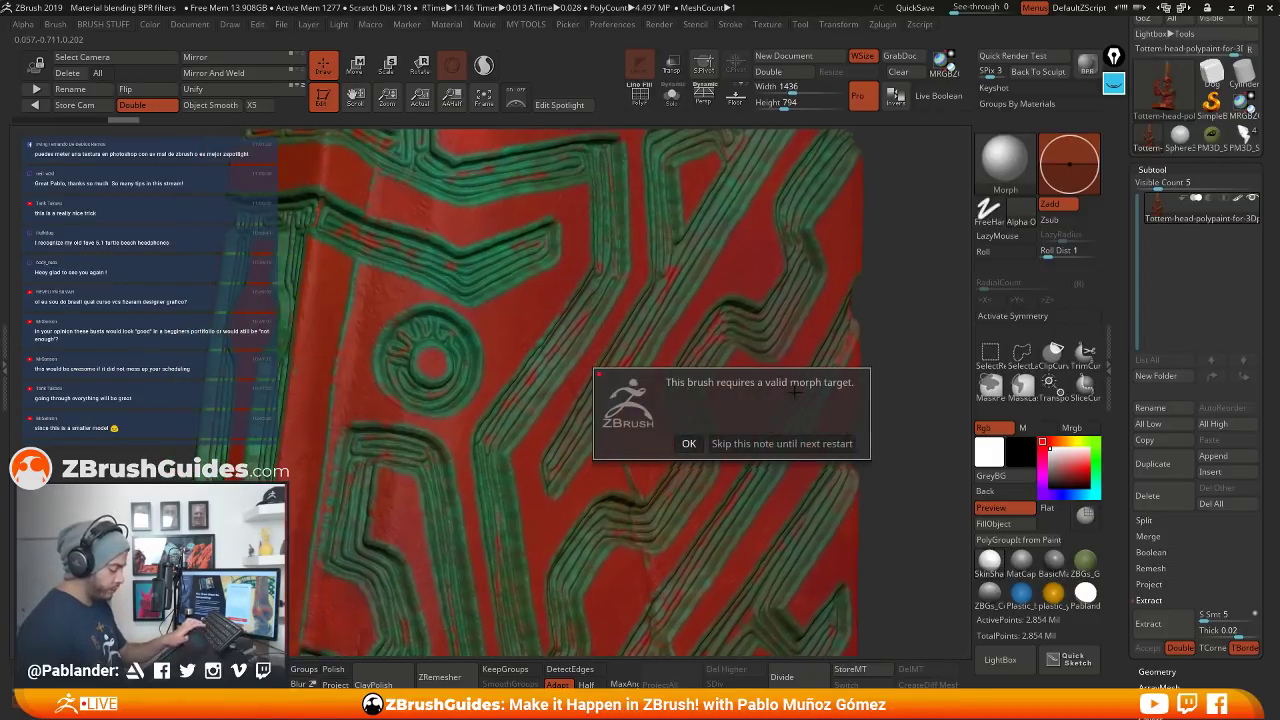
{"action": "left_click", "coordinate": [689, 443]}
{"action": "key", "text": "b"}
{"action": "key", "text": "m"}
{"action": "key", "text": "v"}
Examine the raised lines inside the green grooves around the headdress's circle, diagonal bands and bends
{"action": "right_click_drag", "start_coordinate": [739, 413], "coordinate": [592, 388]}
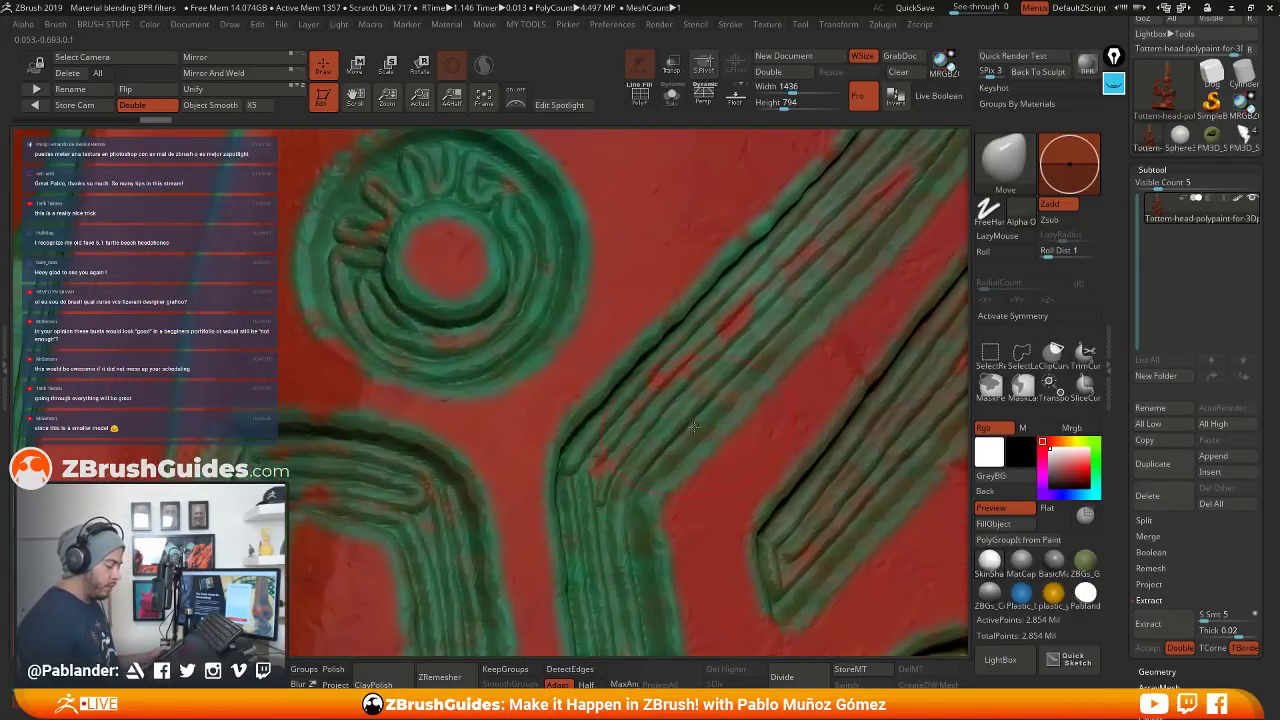
{"action": "right_click_drag", "start_coordinate": [790, 345], "coordinate": [558, 344], "text": "ctrl"}
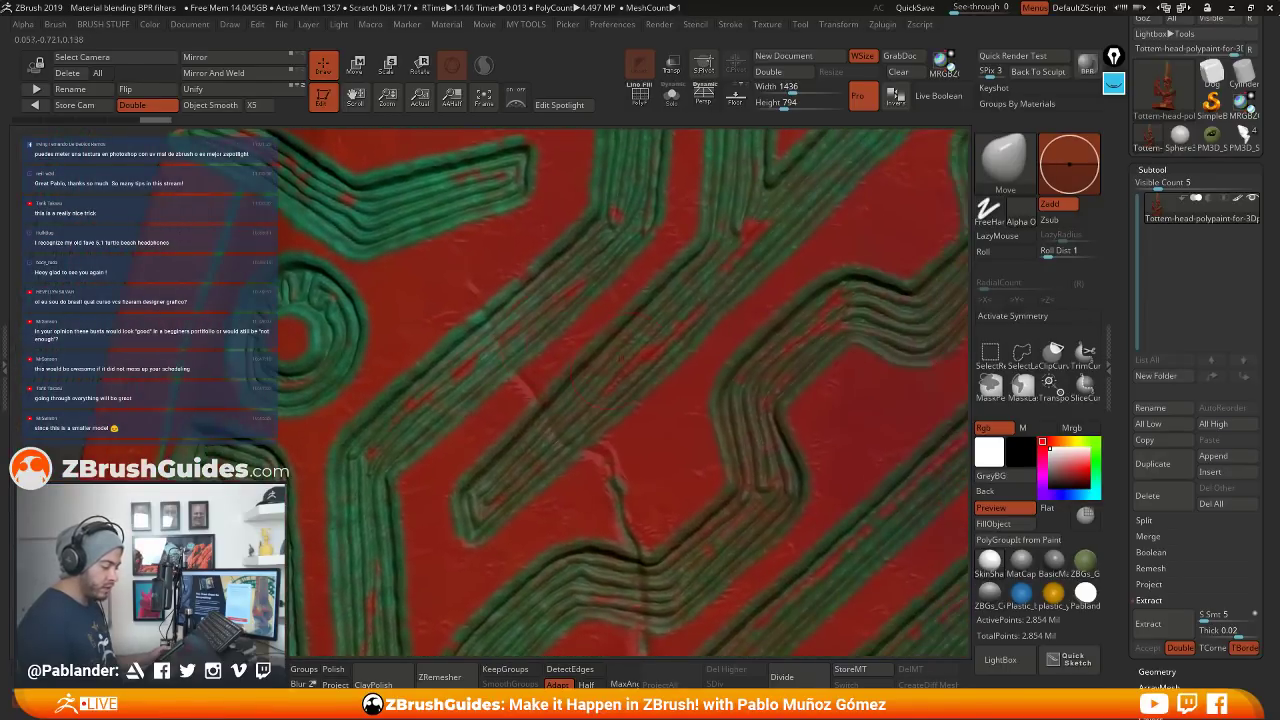
{"action": "right_click_drag", "start_coordinate": [802, 422], "coordinate": [645, 417], "text": "alt"}
{"action": "right_click_drag", "start_coordinate": [639, 325], "coordinate": [534, 508]}
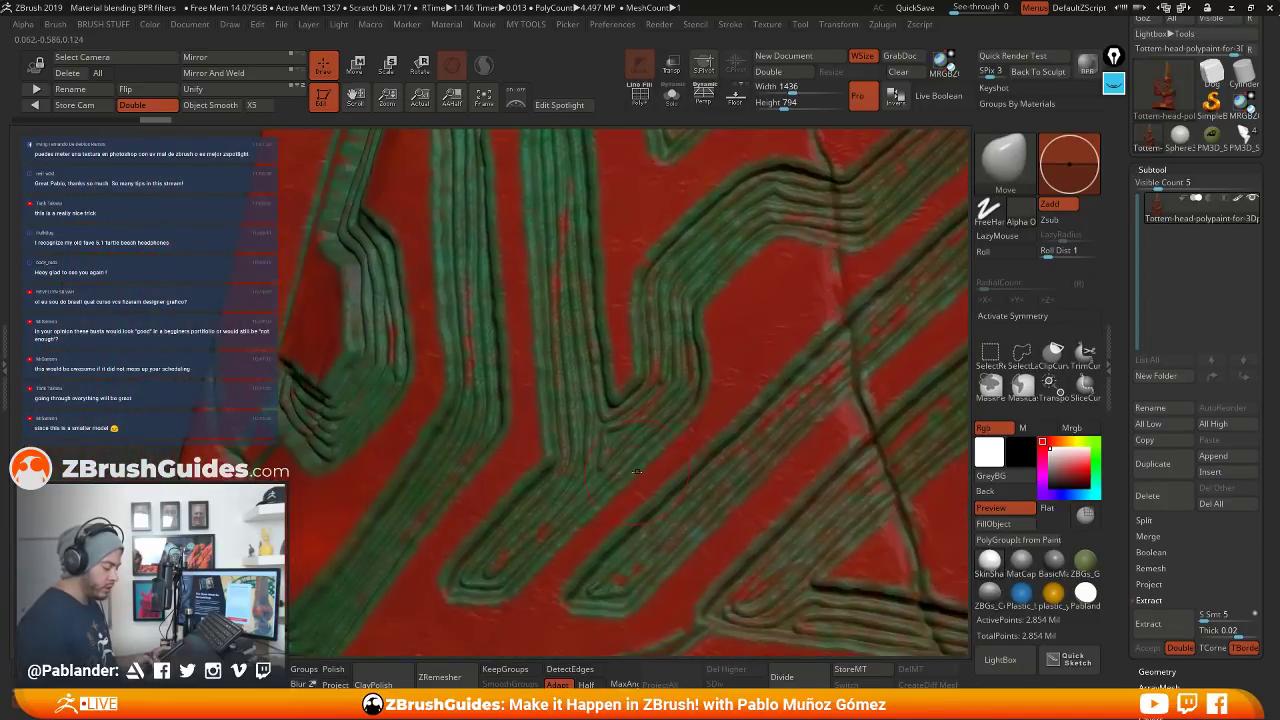
{"action": "mouse_move", "coordinate": [636, 471]}
{"action": "right_mouse_down"}
{"action": "mouse_move", "coordinate": [767, 464]}
{"action": "mouse_move", "coordinate": [707, 395]}
{"action": "mouse_move", "coordinate": [818, 362]}
{"action": "mouse_move", "coordinate": [814, 436]}
{"action": "mouse_move", "coordinate": [801, 349]}
{"action": "right_mouse_up"}
Return to the alien bust model, make PM3D_Sphere3D_2 the active visible subtool and view its ungrooved head from the front
{"action": "left_click", "coordinate": [1243, 134]}
{"action": "left_click", "coordinate": [1022, 564]}
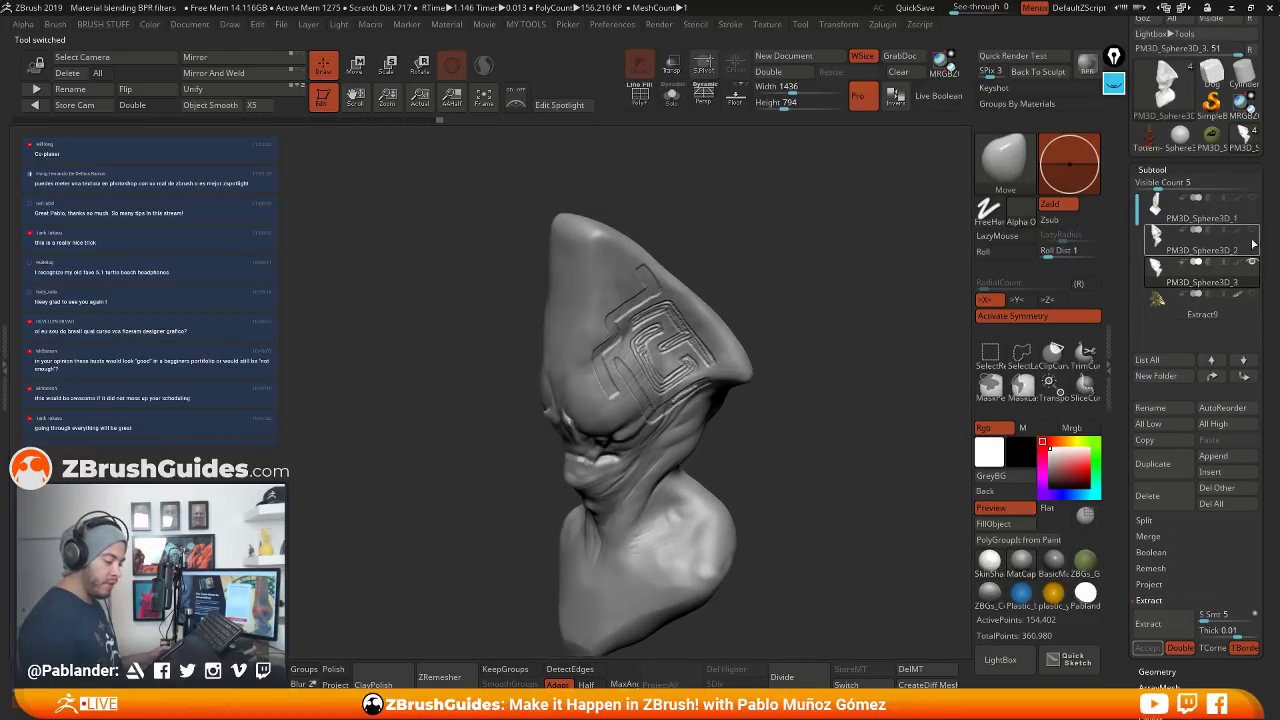
{"action": "left_click", "coordinate": [1200, 270]}
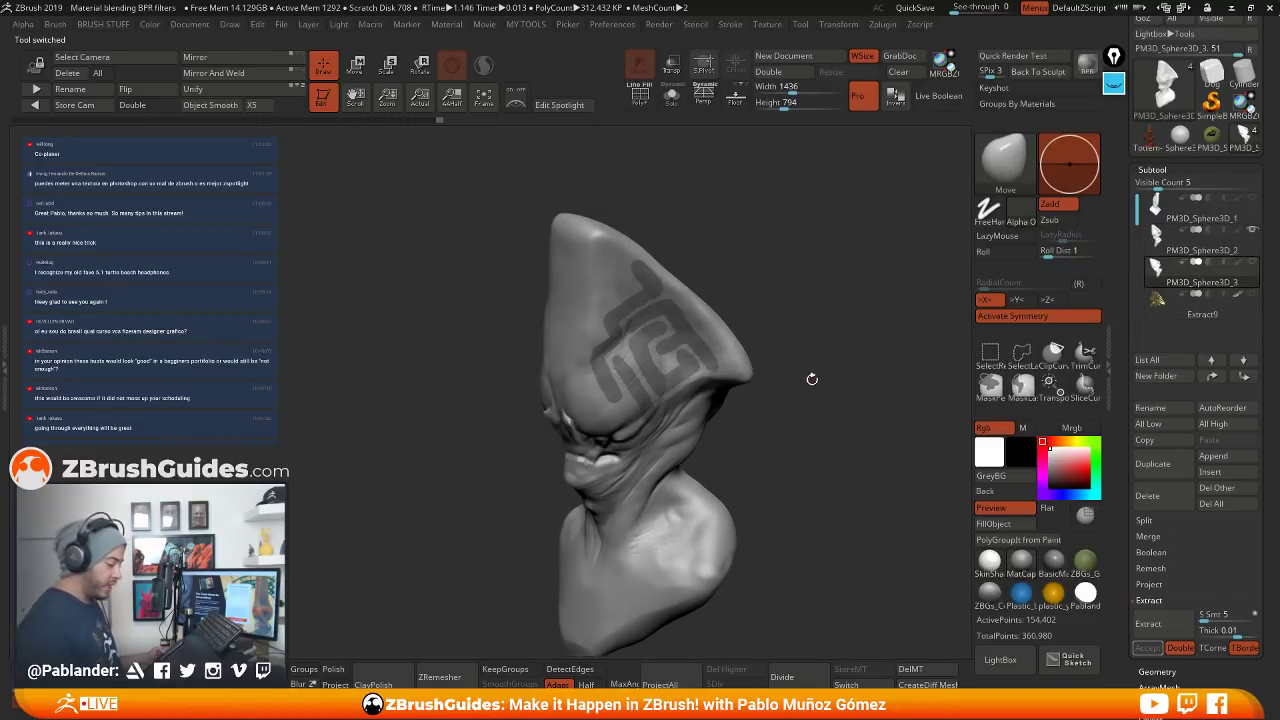
{"action": "key", "text": "Up"}
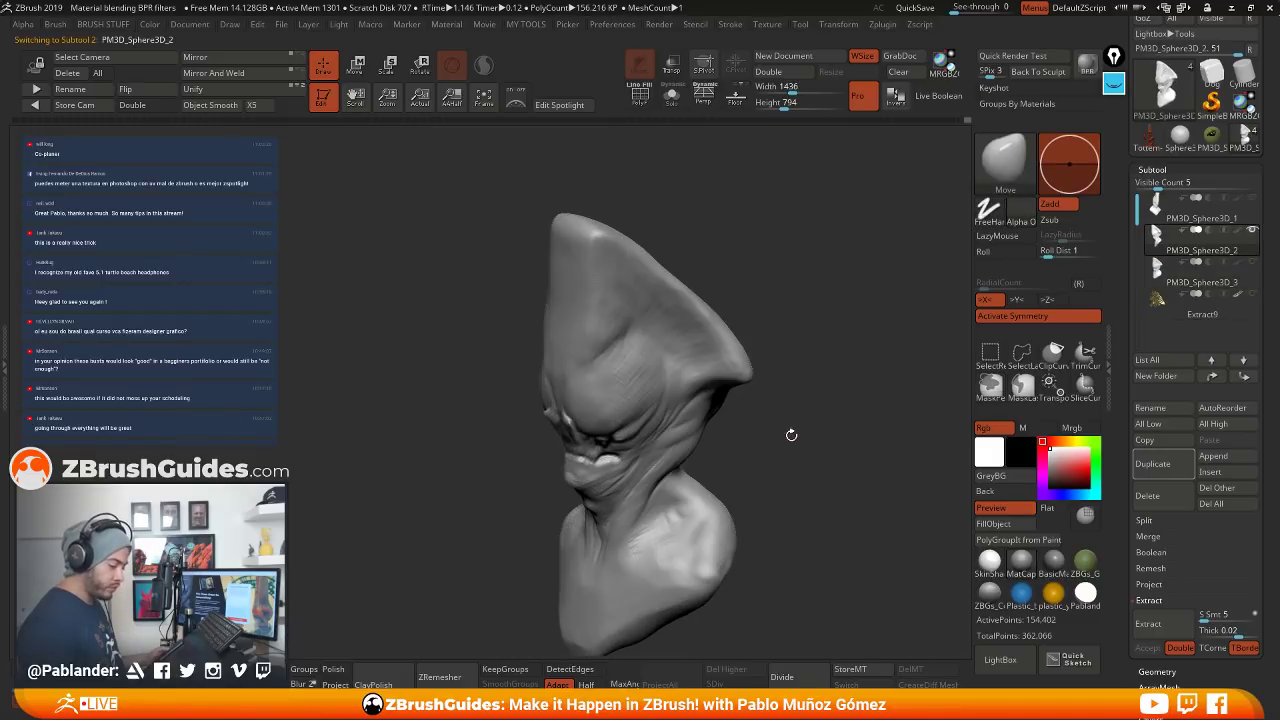
{"action": "right_click_drag", "start_coordinate": [791, 435], "coordinate": [812, 416]}
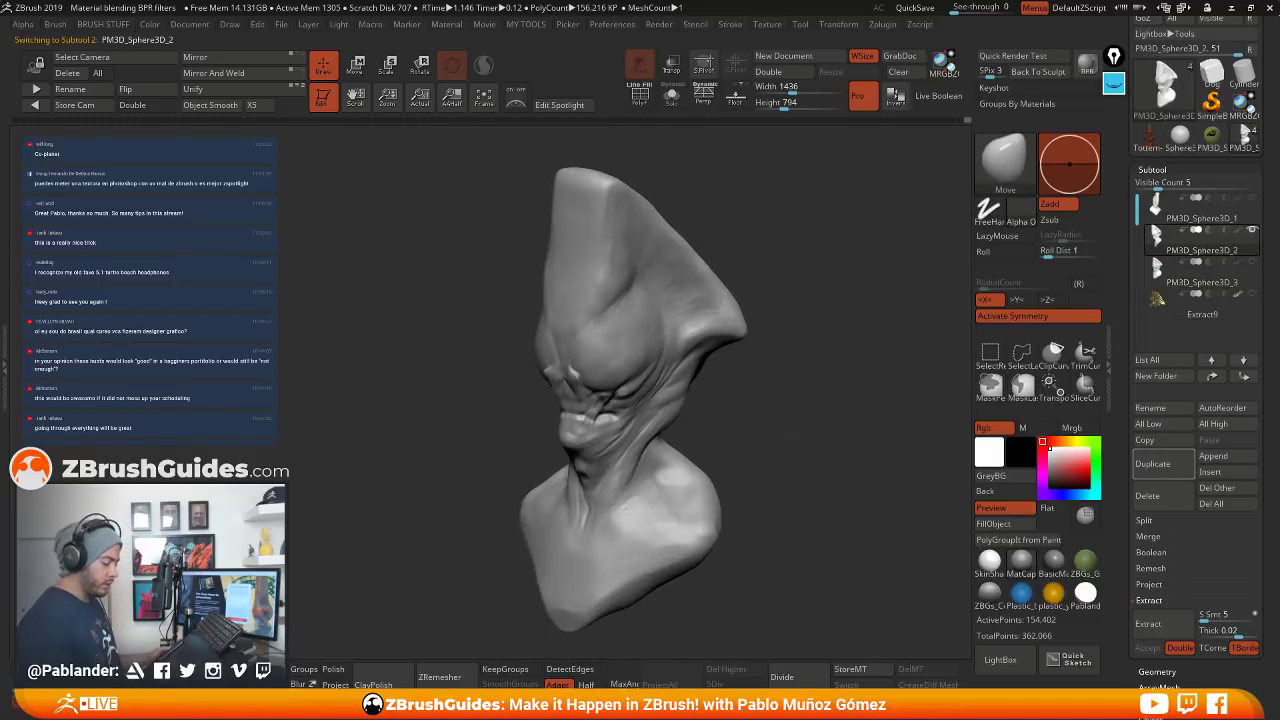
{"action": "mouse_move", "coordinate": [425, 560]}
{"action": "right_mouse_down"}
{"action": "mouse_move", "coordinate": [560, 520]}
{"action": "mouse_move", "coordinate": [791, 414]}
{"action": "mouse_move", "coordinate": [797, 455]}
{"action": "mouse_move", "coordinate": [811, 449]}
{"action": "mouse_move", "coordinate": [807, 472]}
{"action": "mouse_move", "coordinate": [777, 419]}
{"action": "mouse_move", "coordinate": [799, 492]}
{"action": "mouse_move", "coordinate": [811, 465]}
{"action": "right_mouse_up"}
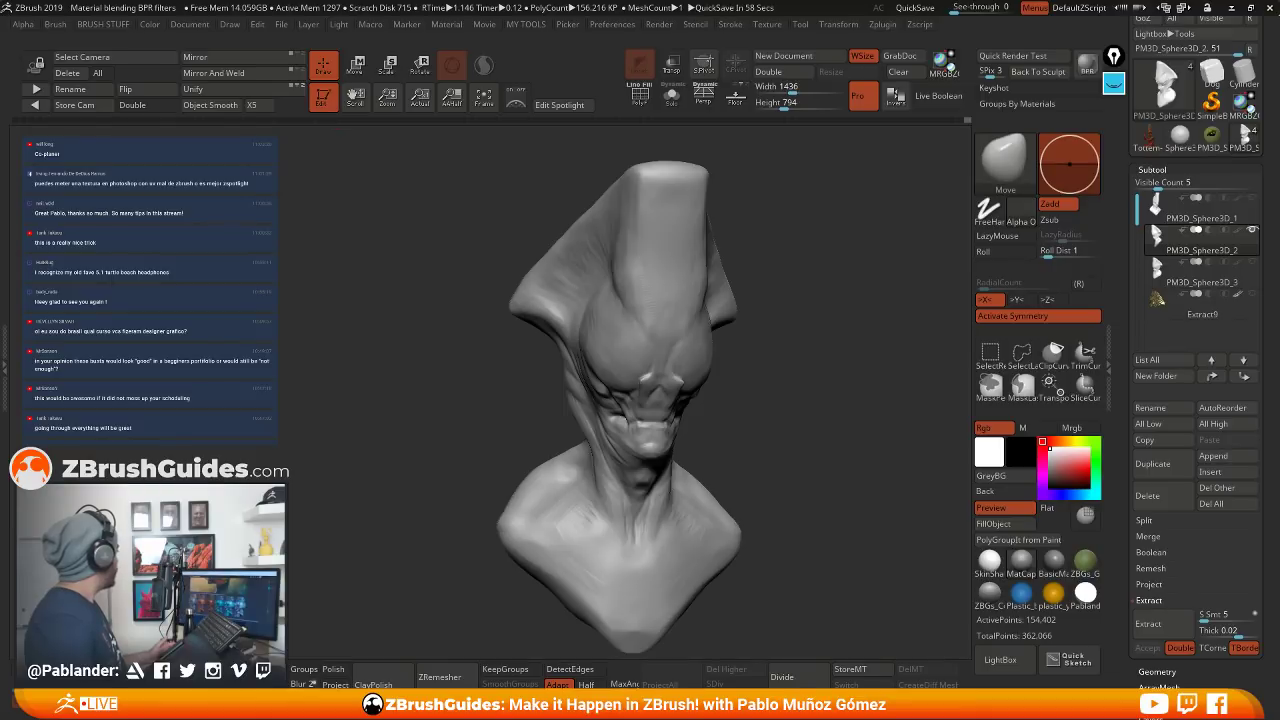
Switch to ZBrushCentral in the browser, search for "the cheat sheet" and open the topic The Cheat Sheet for Compositing
{"action": "key", "text": "alt+Tab"}
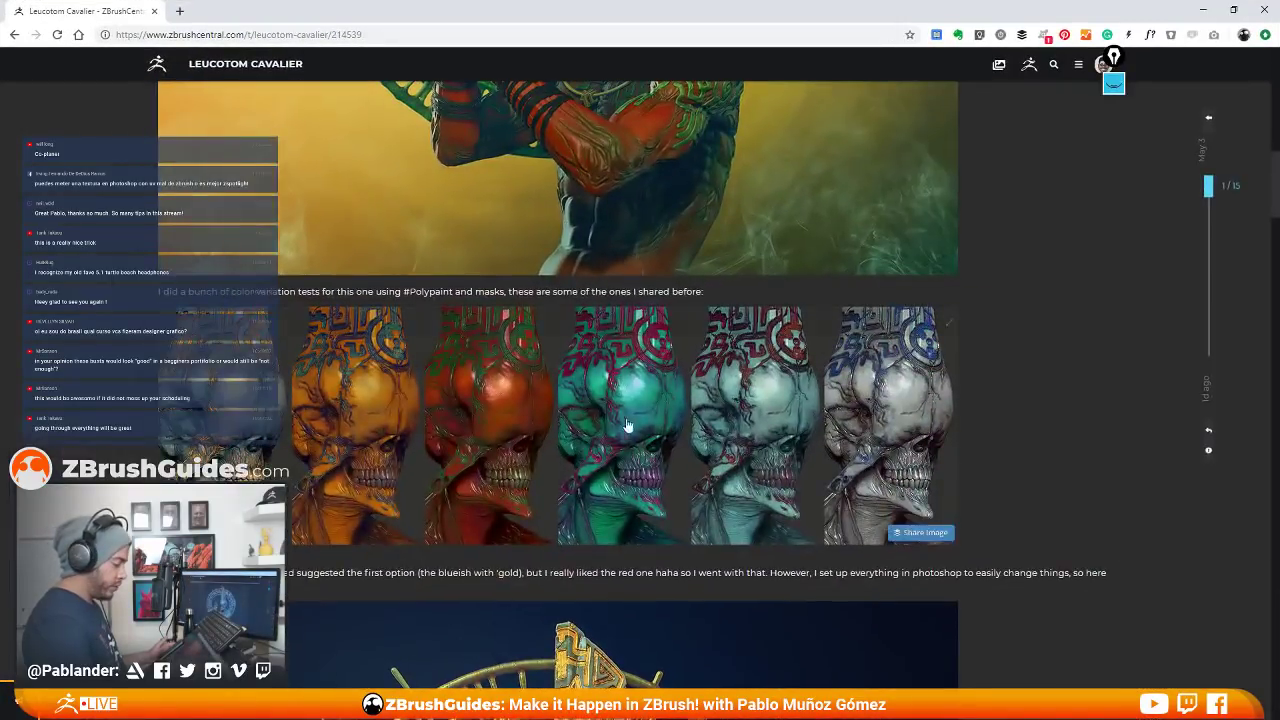
{"action": "scroll", "coordinate": [641, 398], "scroll_direction": "up", "scroll_amount": 10}
{"action": "scroll", "coordinate": [641, 398], "scroll_direction": "up", "scroll_amount": 2}
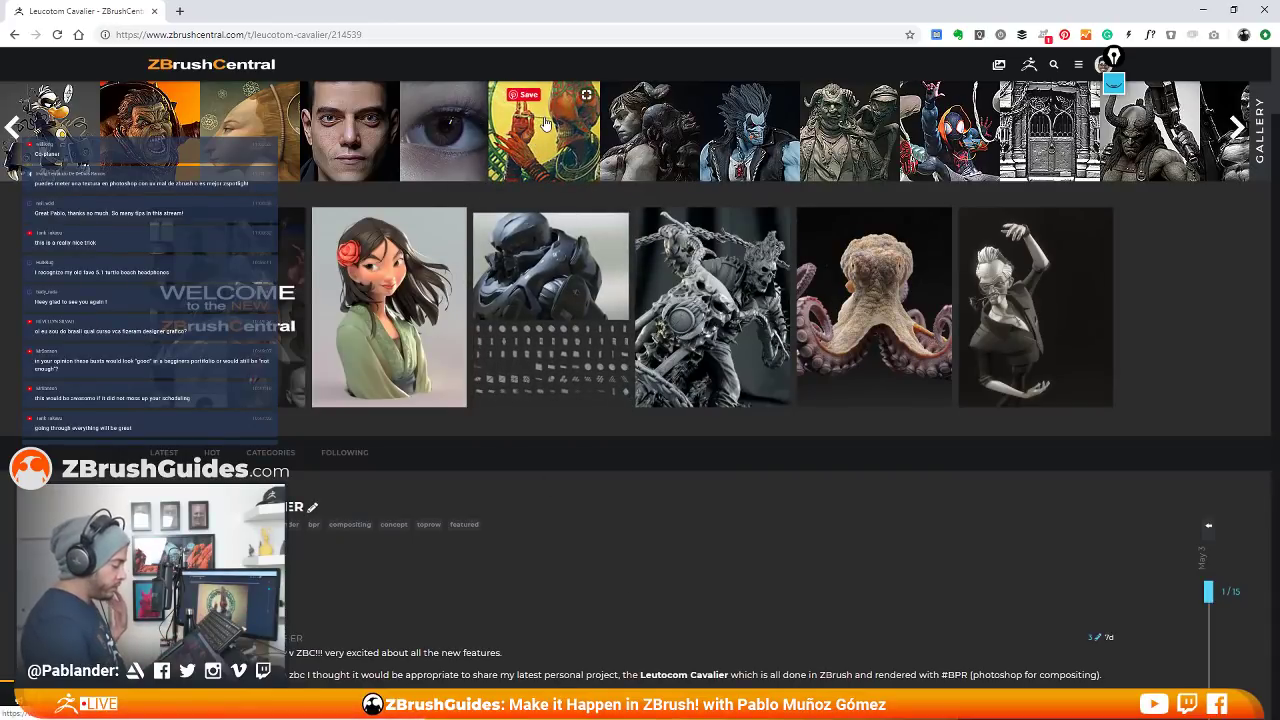
{"action": "left_click", "coordinate": [1054, 66]}
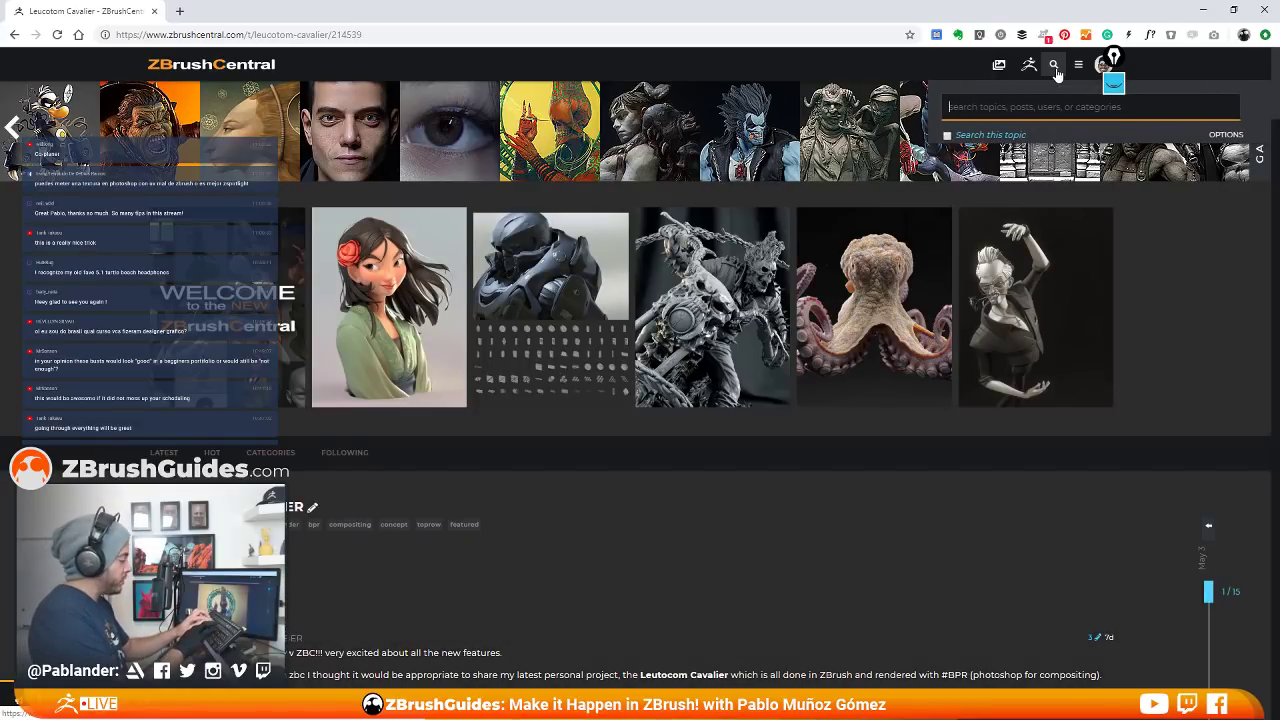
{"action": "type", "text": "the c"}
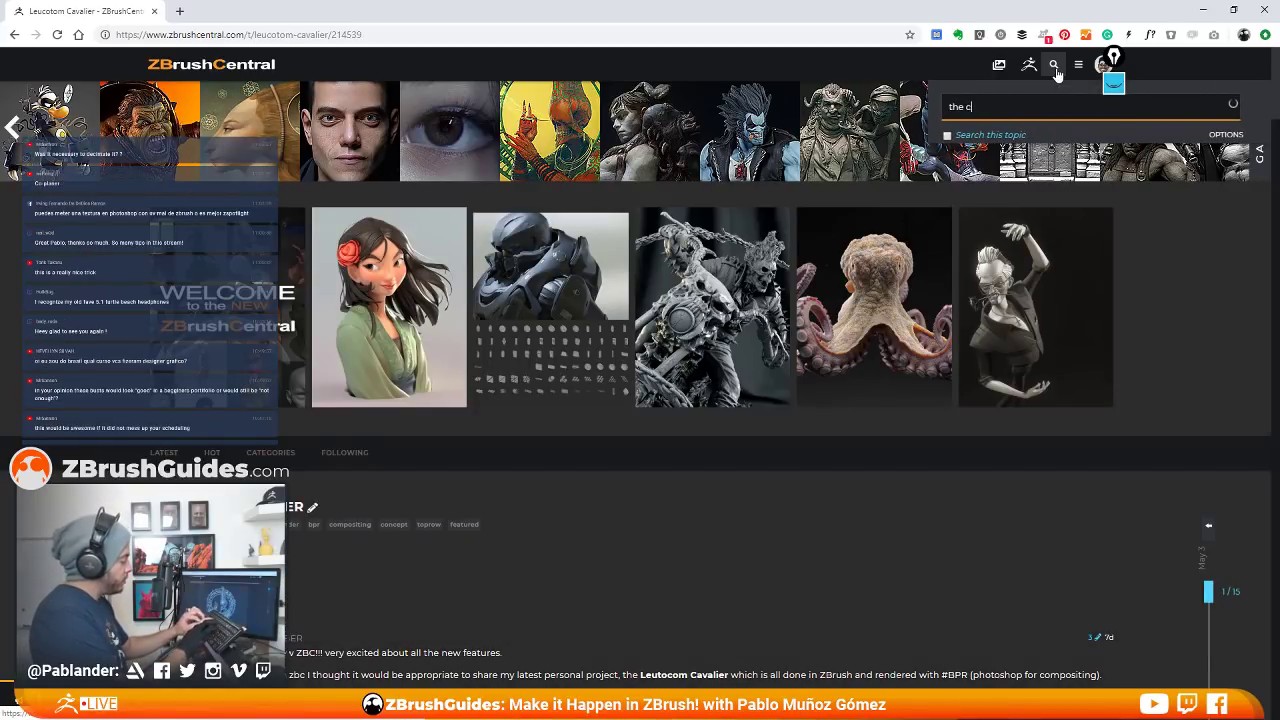
{"action": "type", "text": "heat sheet"}
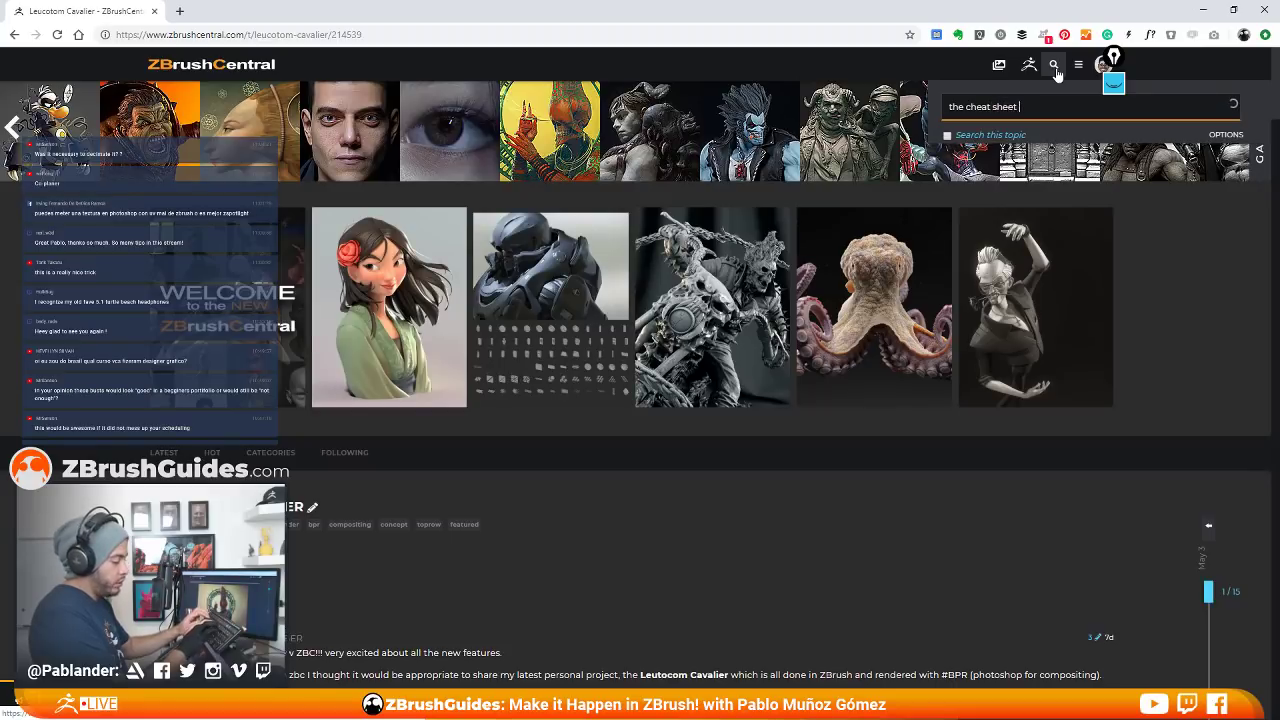
{"action": "key", "text": "Return"}
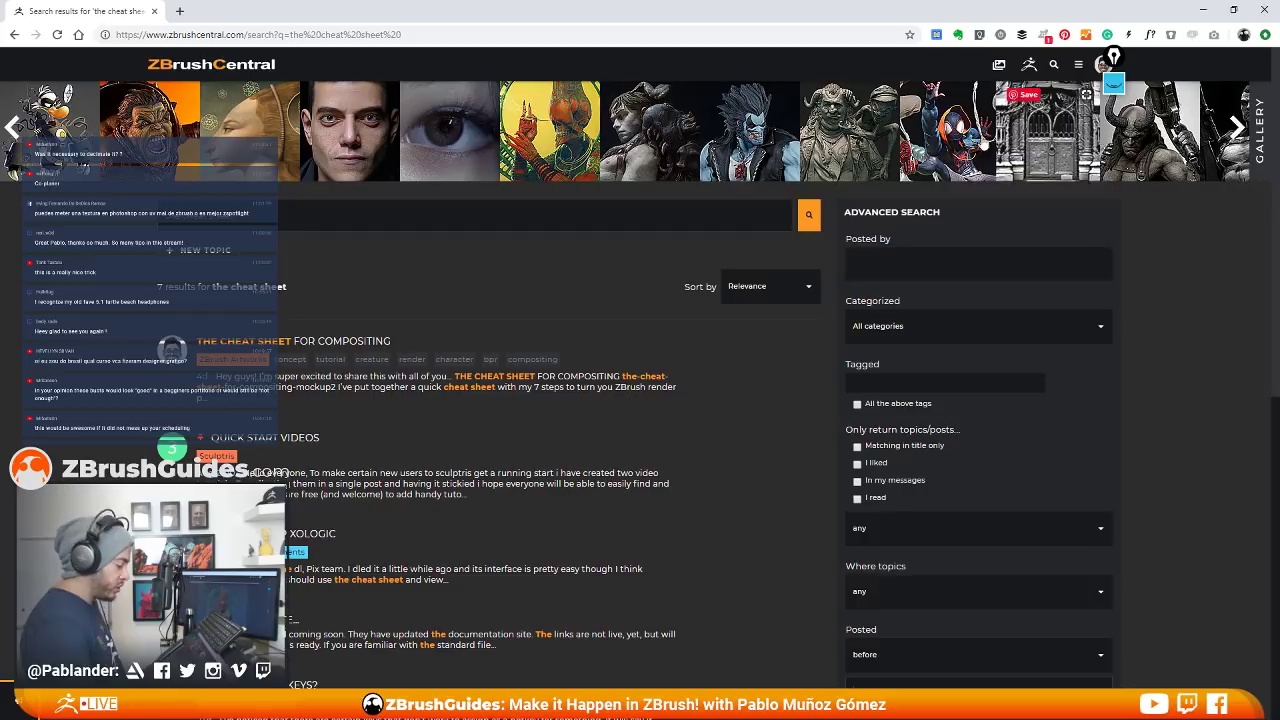
{"action": "left_click", "coordinate": [310, 341]}
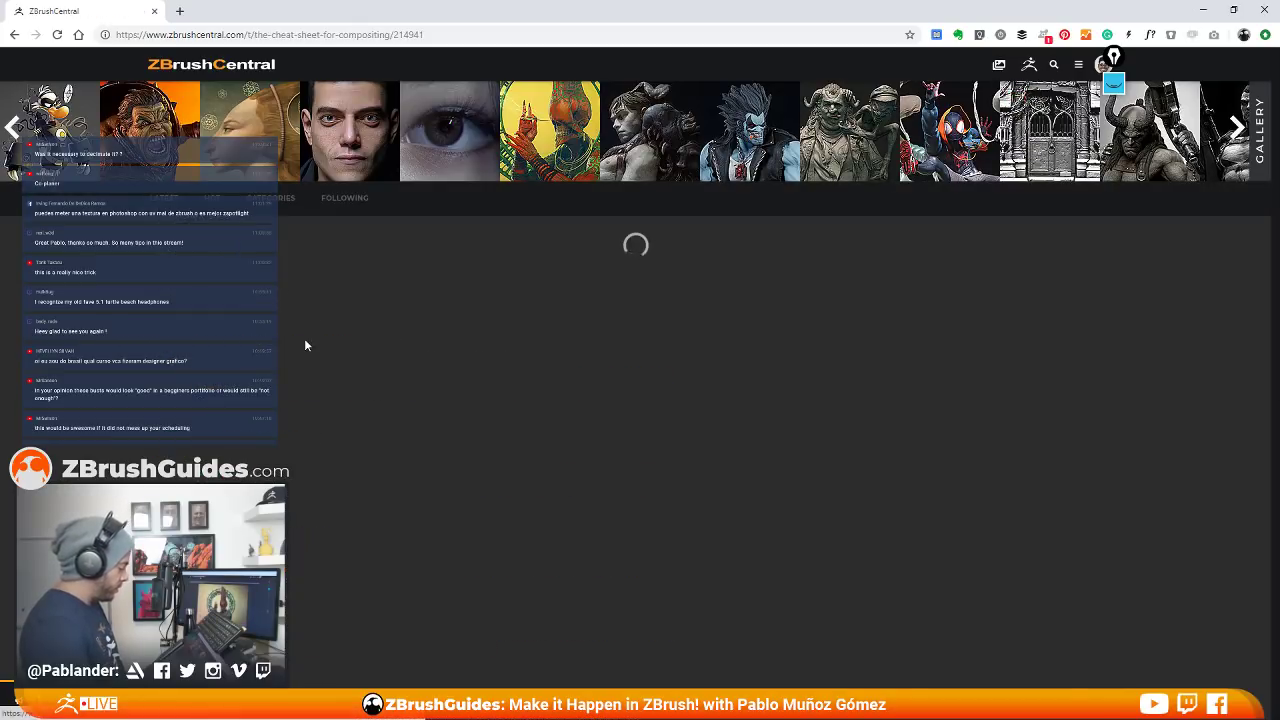
Look through the Cheat Sheet for Compositing post, including its booklet preview, animated render passes and download link
{"action": "scroll", "coordinate": [654, 531], "scroll_direction": "down", "scroll_amount": 4}
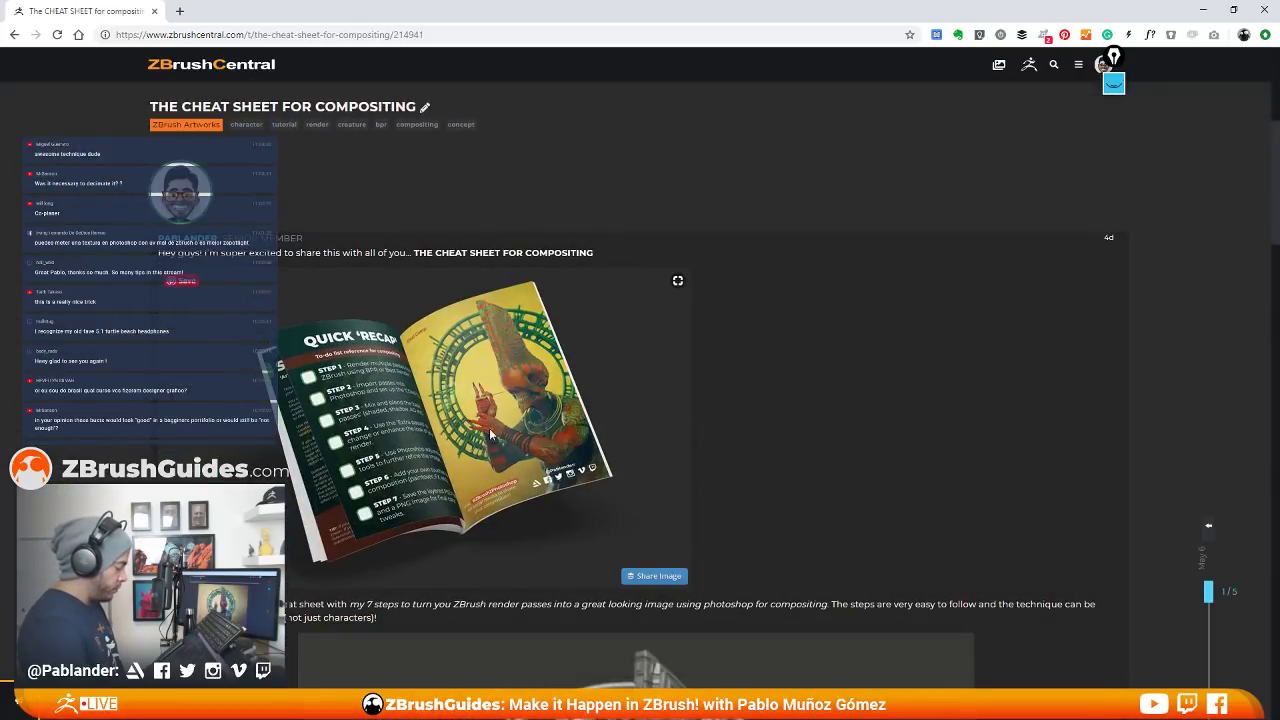
{"action": "scroll", "coordinate": [433, 397], "scroll_direction": "down", "scroll_amount": 5}
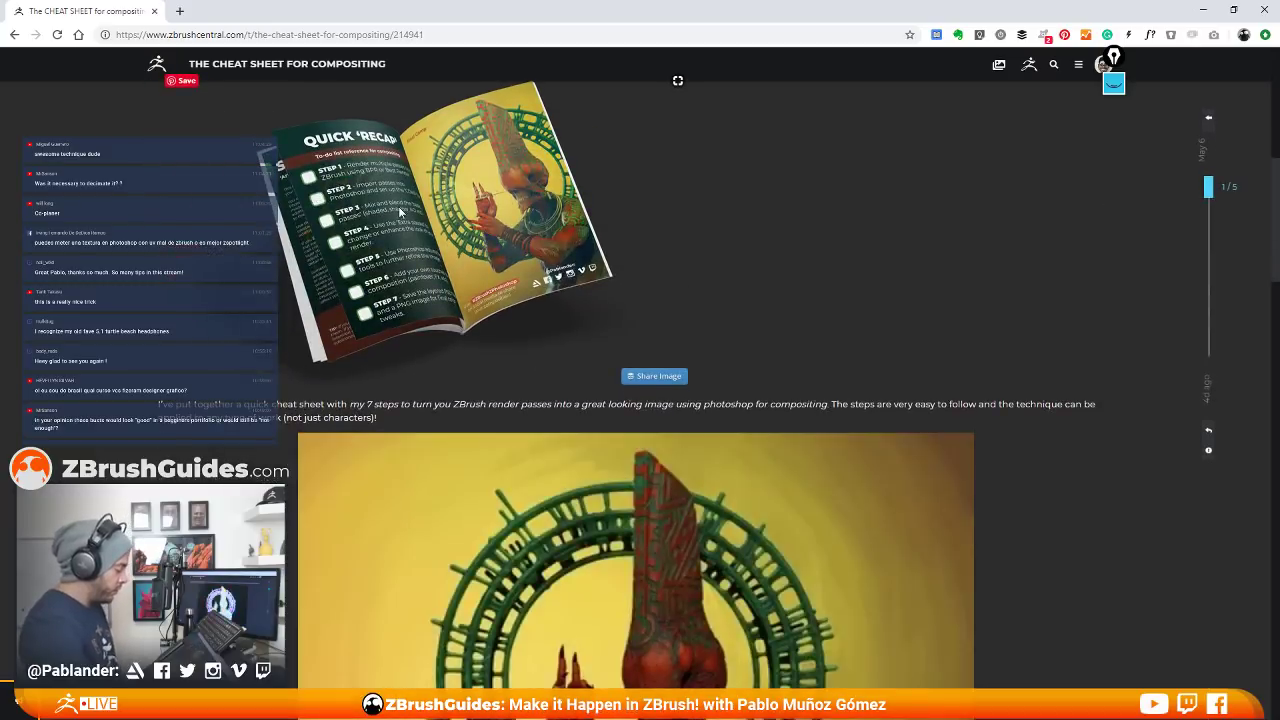
{"action": "scroll", "coordinate": [840, 318], "scroll_direction": "down", "scroll_amount": 1}
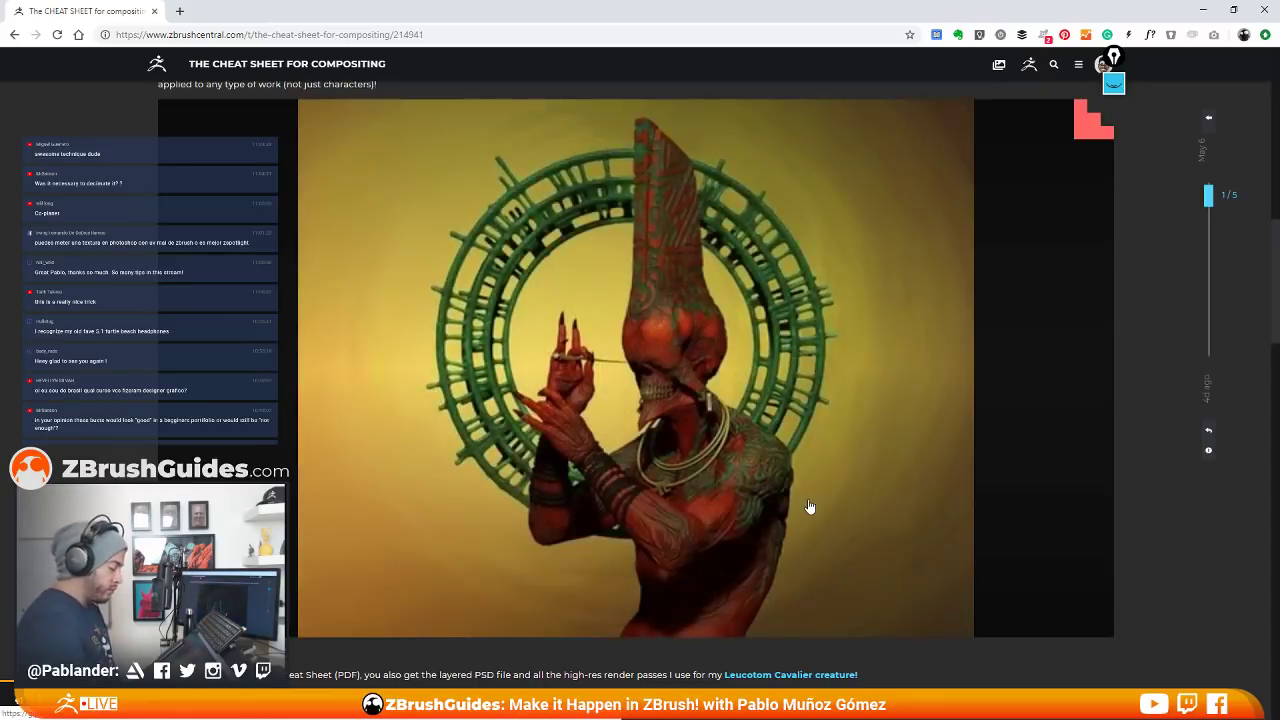
{"action": "scroll", "coordinate": [806, 490], "scroll_direction": "down", "scroll_amount": 4}
{"action": "scroll", "coordinate": [802, 474], "scroll_direction": "down", "scroll_amount": 1}
{"action": "scroll", "coordinate": [790, 430], "scroll_direction": "up", "scroll_amount": 1}
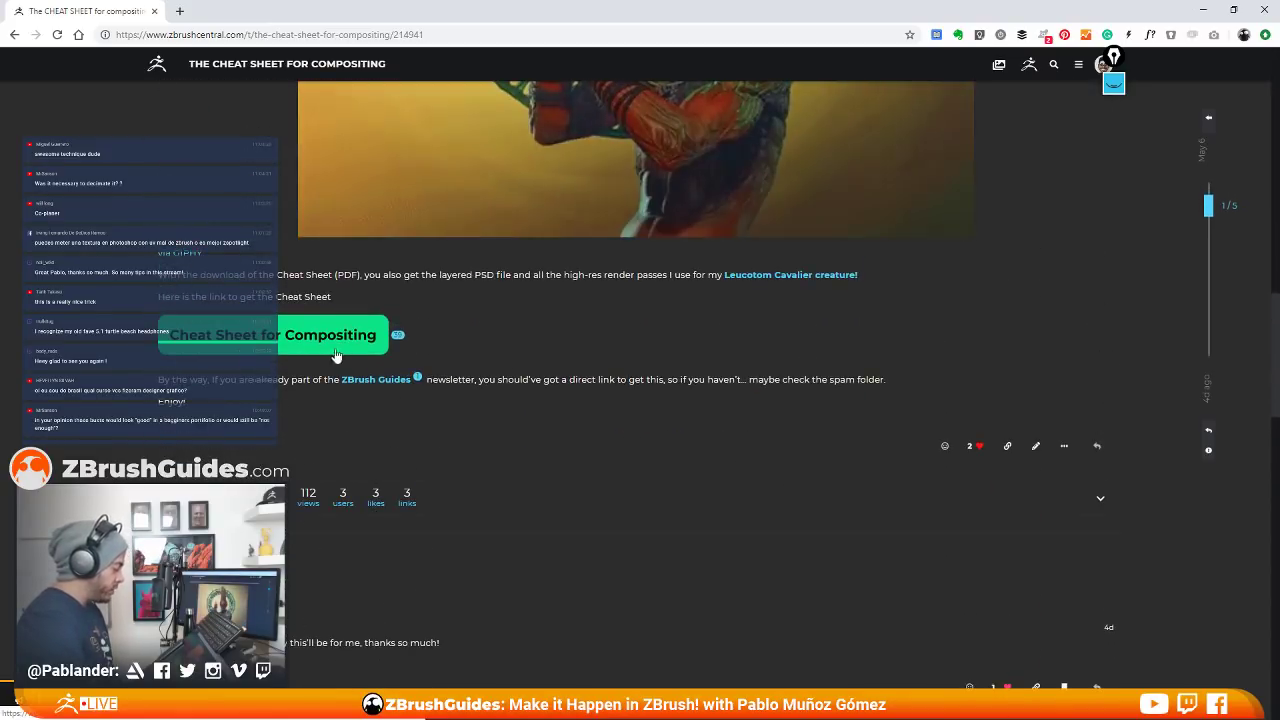
{"action": "scroll", "coordinate": [767, 373], "scroll_direction": "up", "scroll_amount": 1}
{"action": "scroll", "coordinate": [767, 374], "scroll_direction": "up", "scroll_amount": 1}
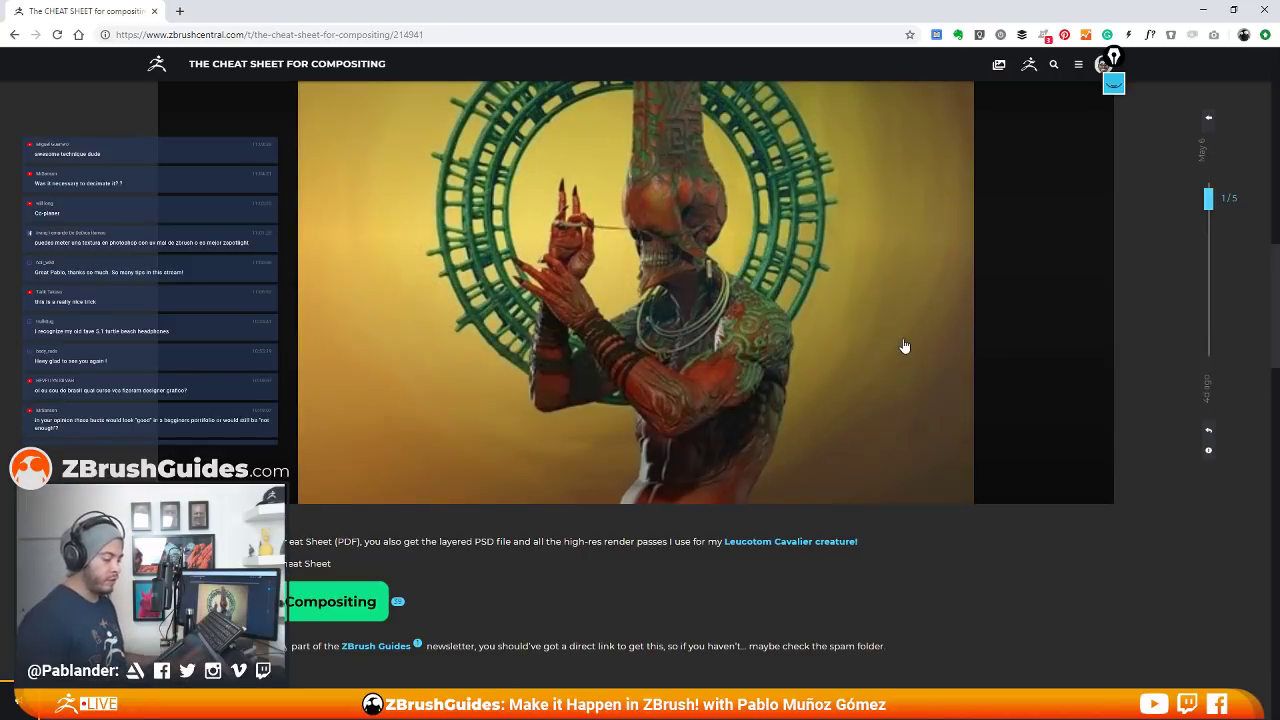
{"action": "scroll", "coordinate": [612, 530], "scroll_direction": "up", "scroll_amount": 1}
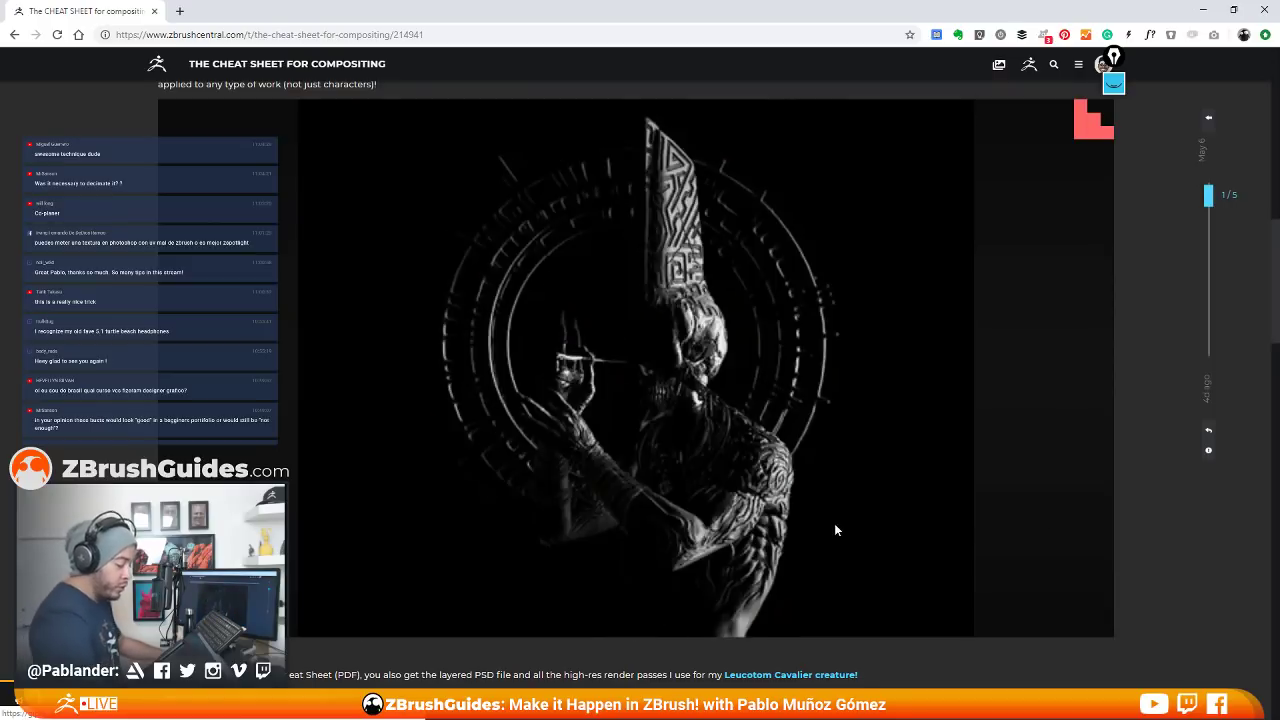
{"action": "right_click", "coordinate": [834, 523]}
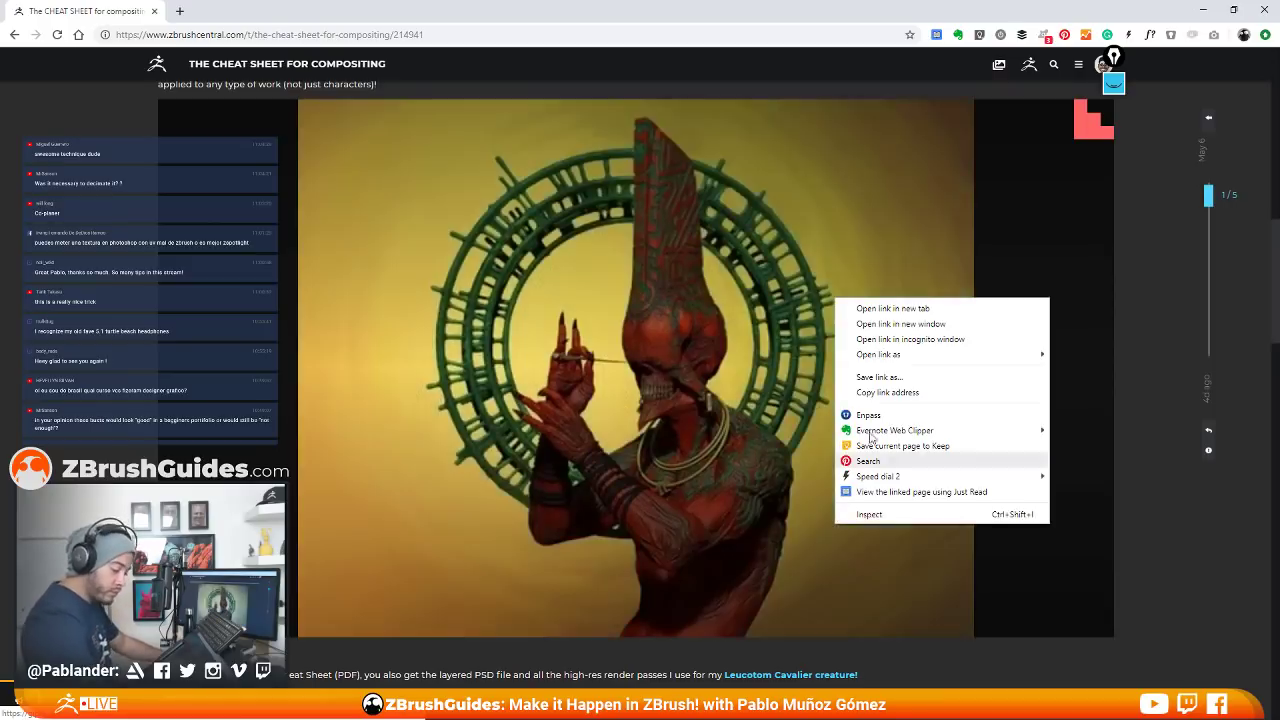
{"action": "left_click", "coordinate": [1148, 247]}
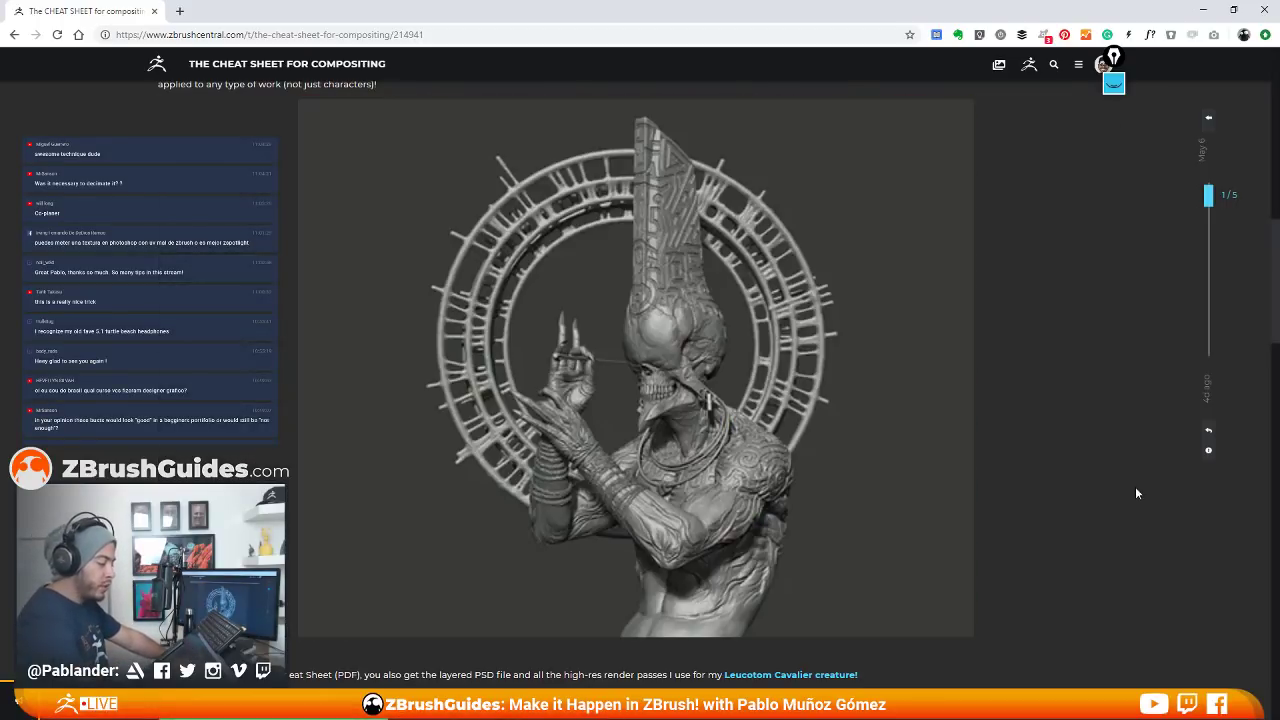
Go back to the start of the cheat sheet post, then switch to ZBrush and view the polypainted totem-head bust
{"action": "scroll", "coordinate": [1166, 525], "scroll_direction": "up", "scroll_amount": 2}
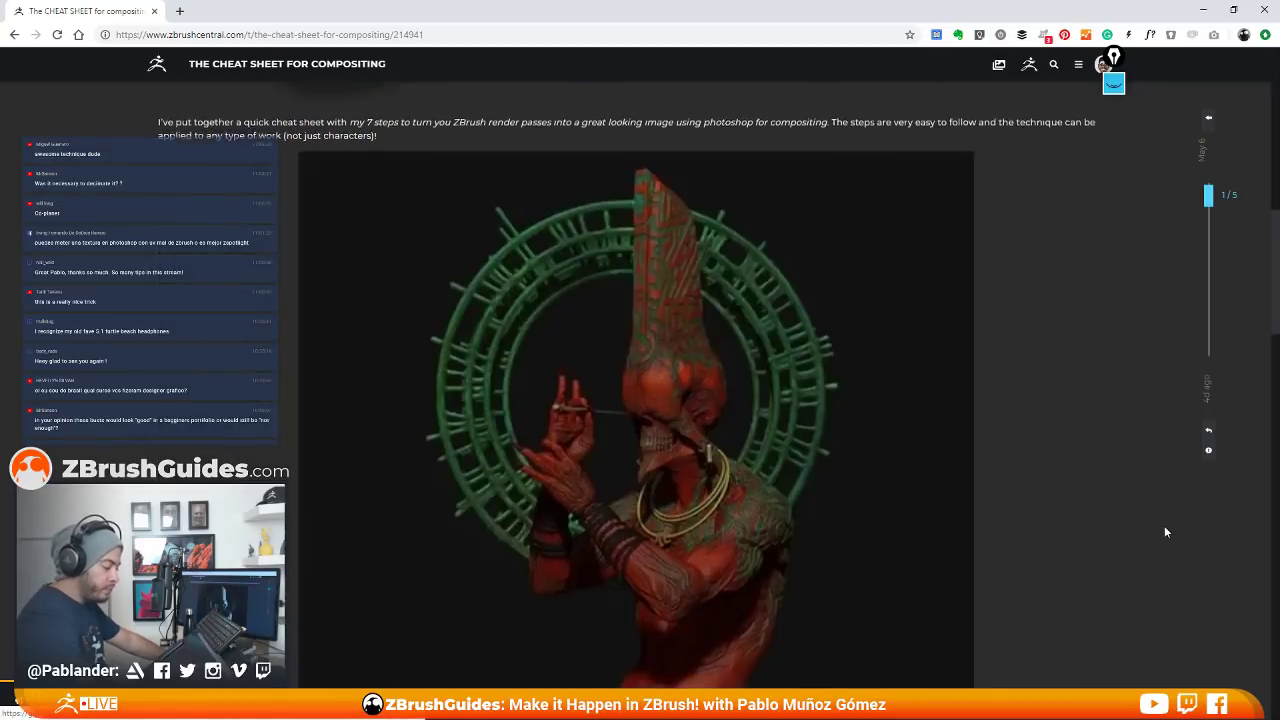
{"action": "scroll", "coordinate": [1148, 539], "scroll_direction": "up", "scroll_amount": 5}
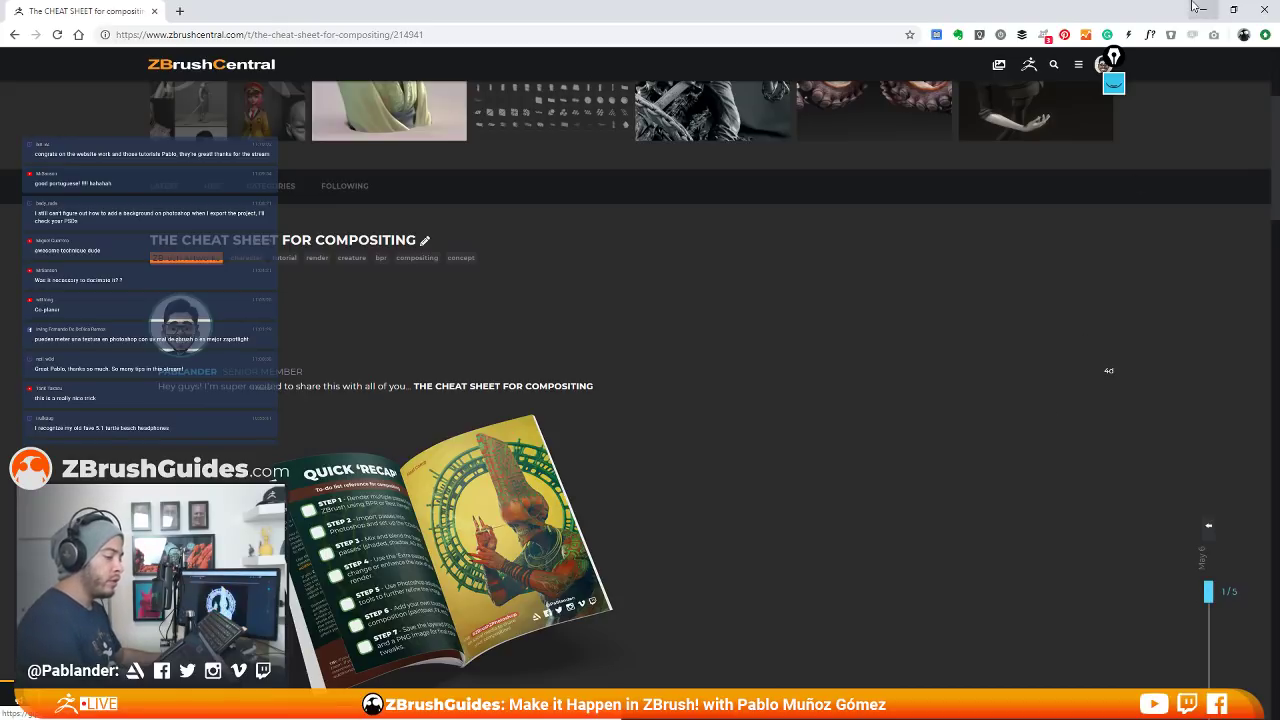
{"action": "key", "text": "alt+Tab"}
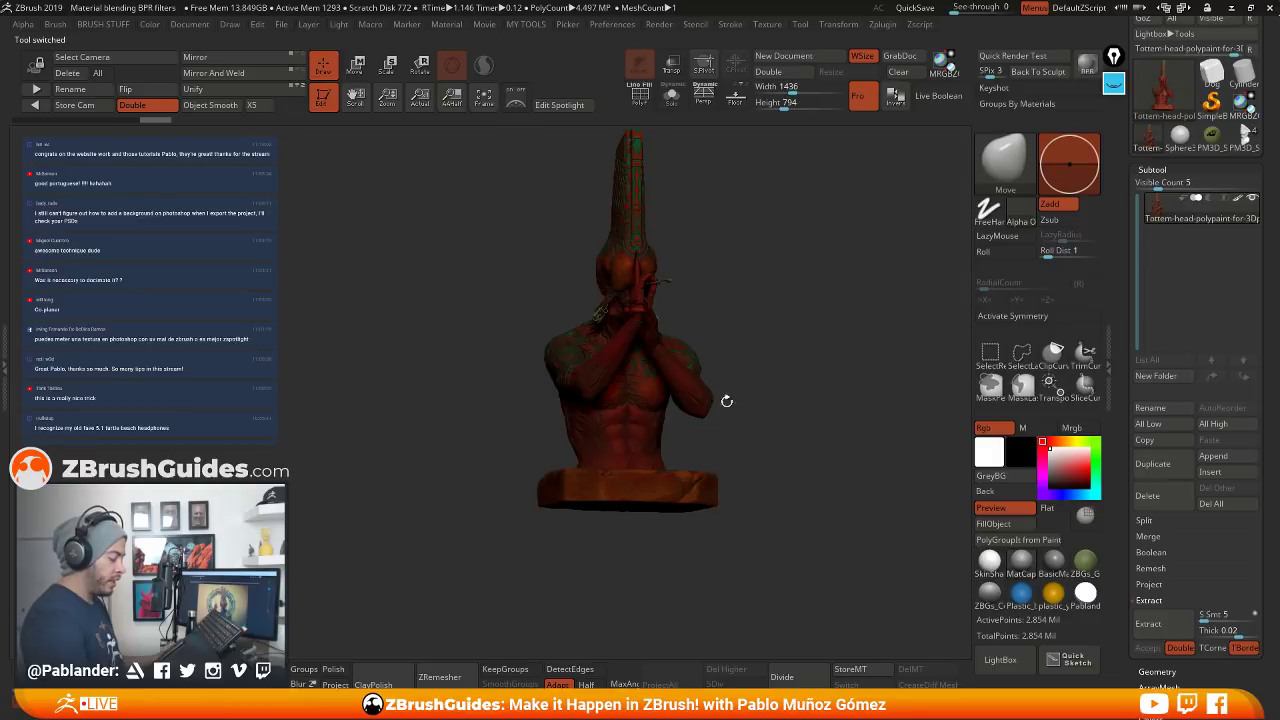
{"action": "left_click_drag", "start_coordinate": [759, 367], "coordinate": [754, 388]}
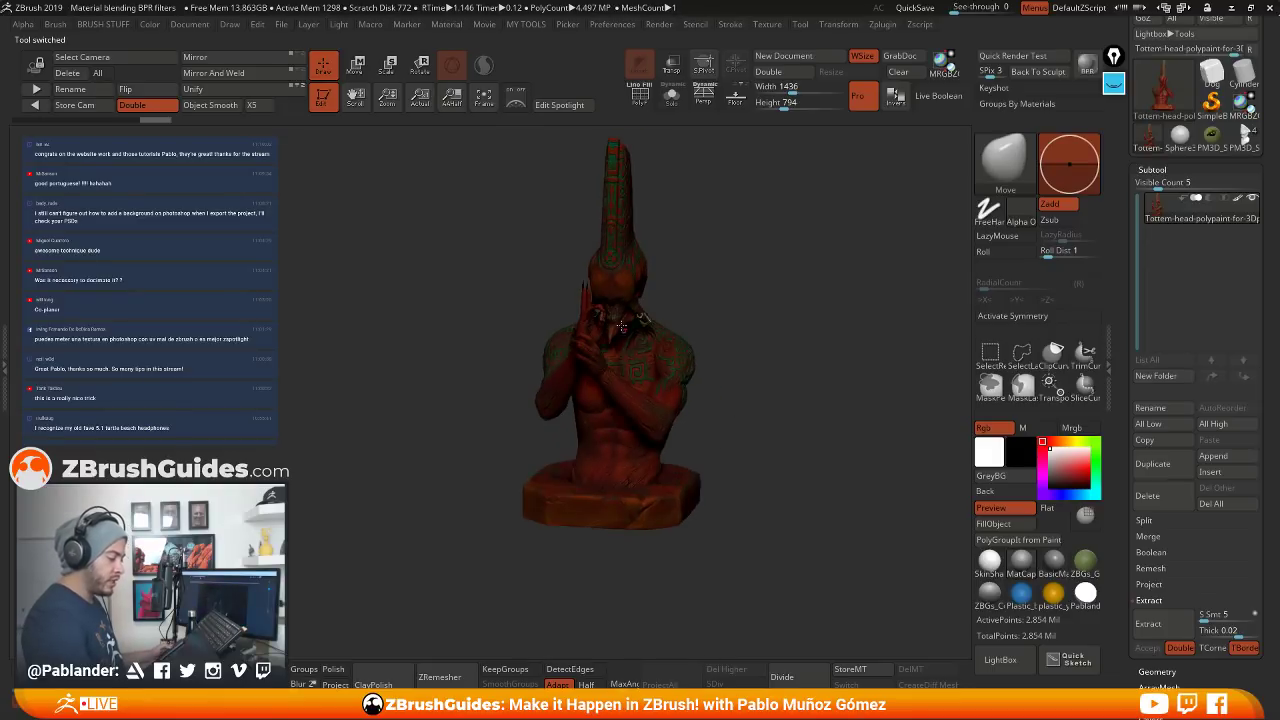
{"action": "mouse_move", "coordinate": [790, 355]}
{"action": "left_mouse_down"}
{"action": "mouse_move", "coordinate": [733, 348]}
{"action": "mouse_move", "coordinate": [708, 454]}
{"action": "mouse_move", "coordinate": [800, 400]}
{"action": "mouse_move", "coordinate": [825, 314]}
{"action": "mouse_move", "coordinate": [690, 160]}
{"action": "mouse_move", "coordinate": [656, 208]}
{"action": "mouse_move", "coordinate": [700, 150]}
{"action": "mouse_move", "coordinate": [724, 62]}
{"action": "left_mouse_up"}
Apply the SkinShade material to the totem-head bust, check its polyframe and view the skull, crossed arms and chest
{"action": "left_click", "coordinate": [989, 561]}
{"action": "left_click", "coordinate": [637, 108]}
{"action": "left_click", "coordinate": [638, 96]}
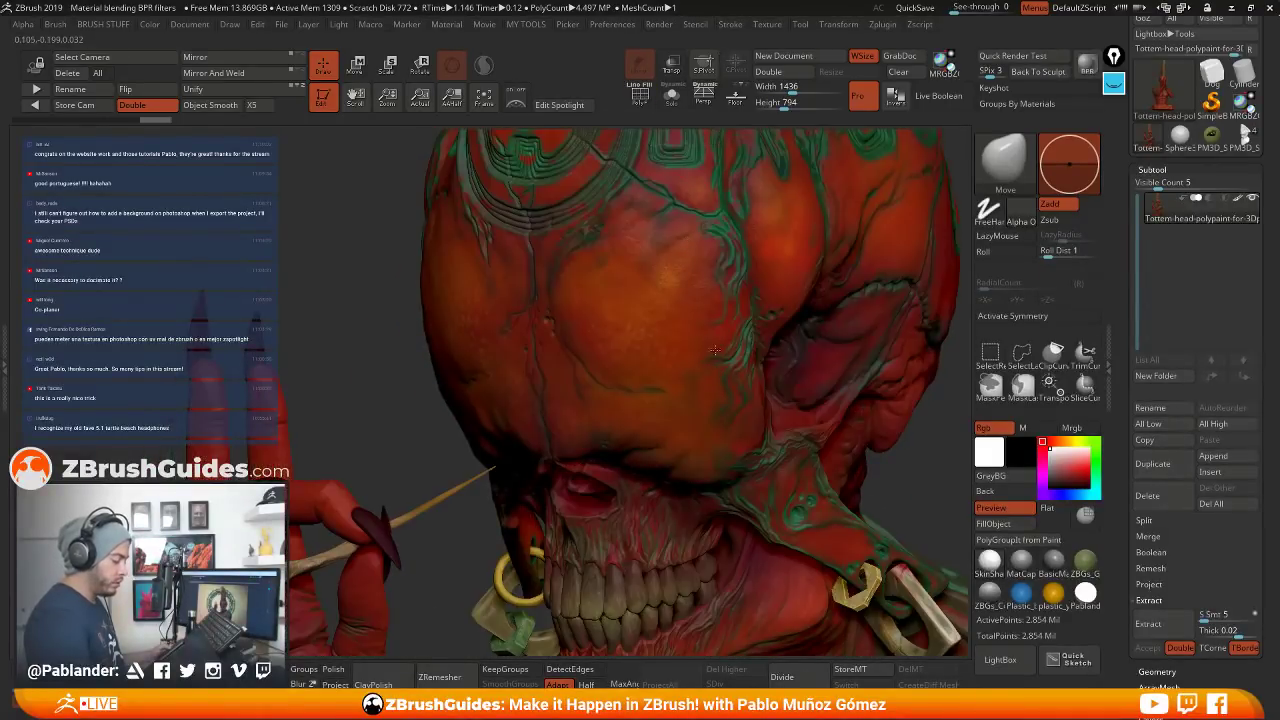
{"action": "left_click_drag", "start_coordinate": [770, 190], "coordinate": [806, 260]}
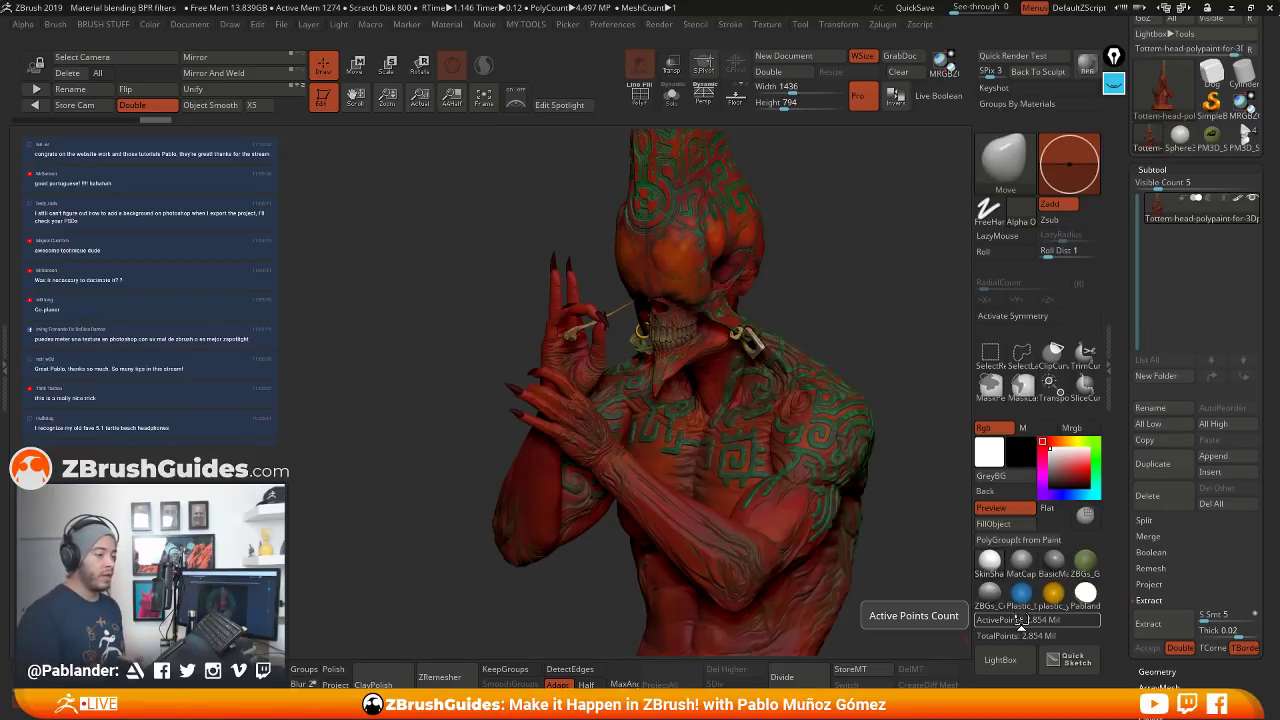
Open the BPR render passes and preview the maps from the most recent render, including Shaded, Depth and Mask
{"action": "left_click", "coordinate": [668, 29]}
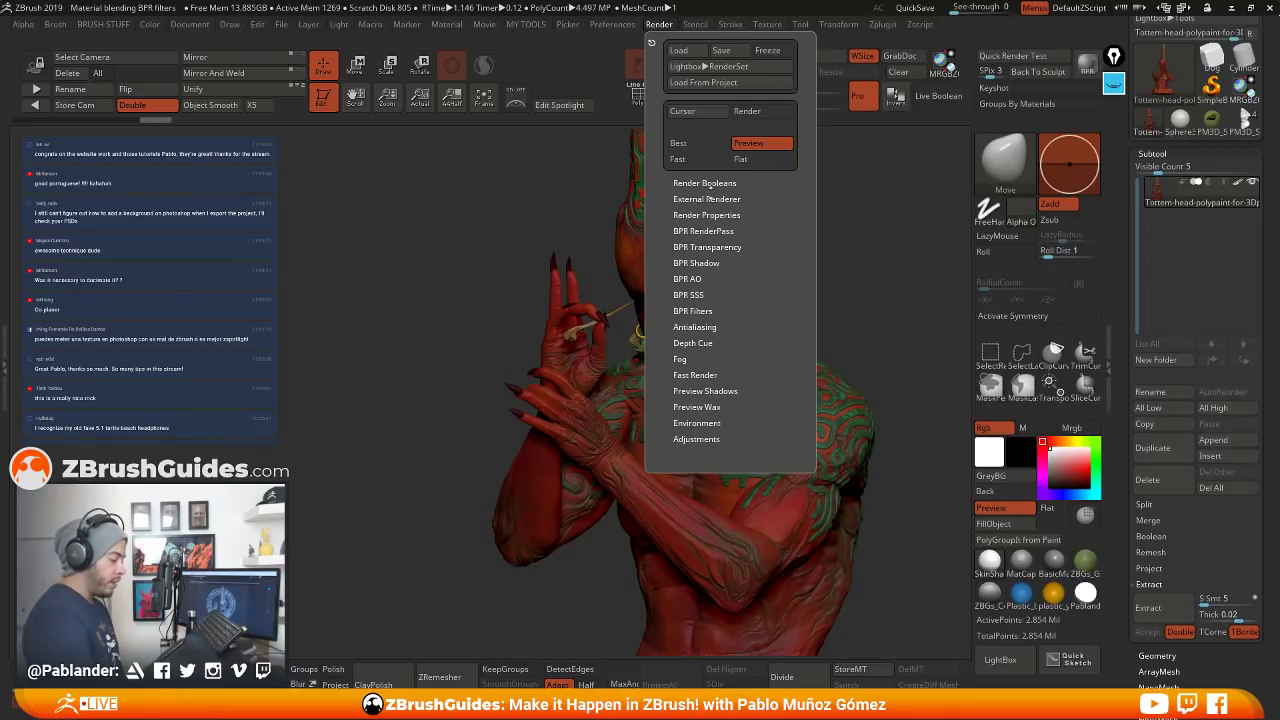
{"action": "left_click", "coordinate": [665, 30]}
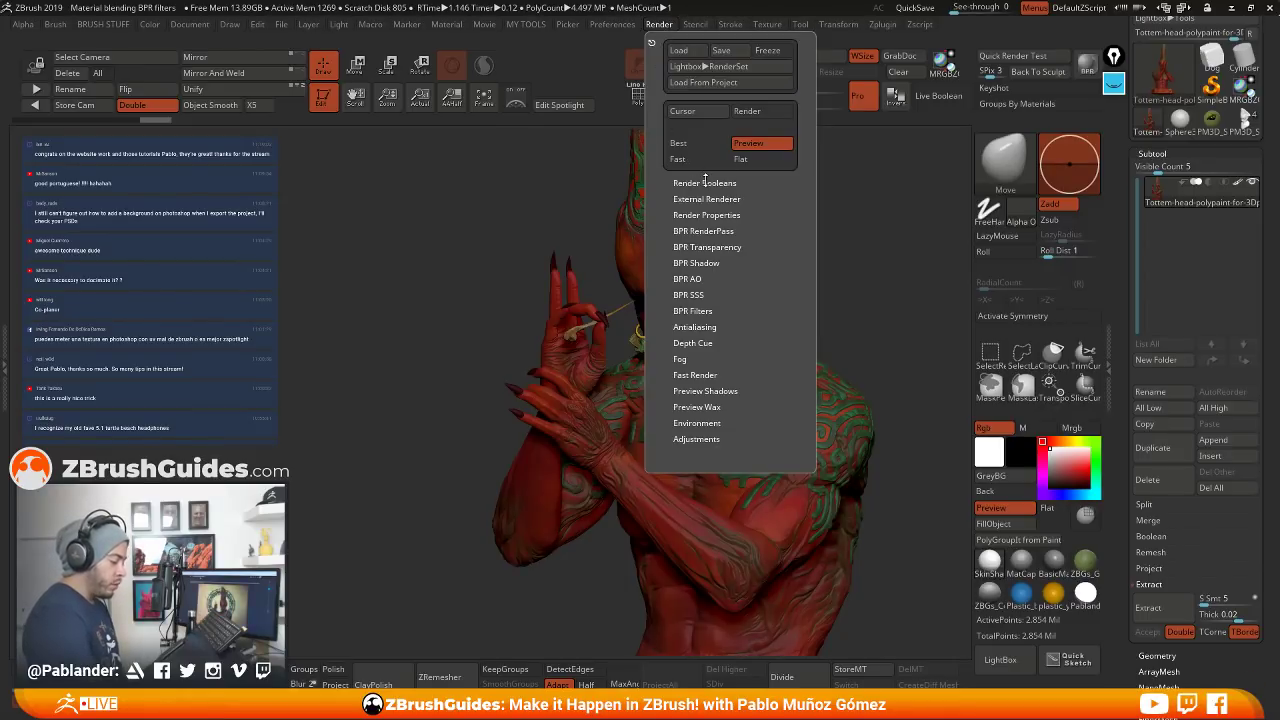
{"action": "left_click", "coordinate": [720, 231]}
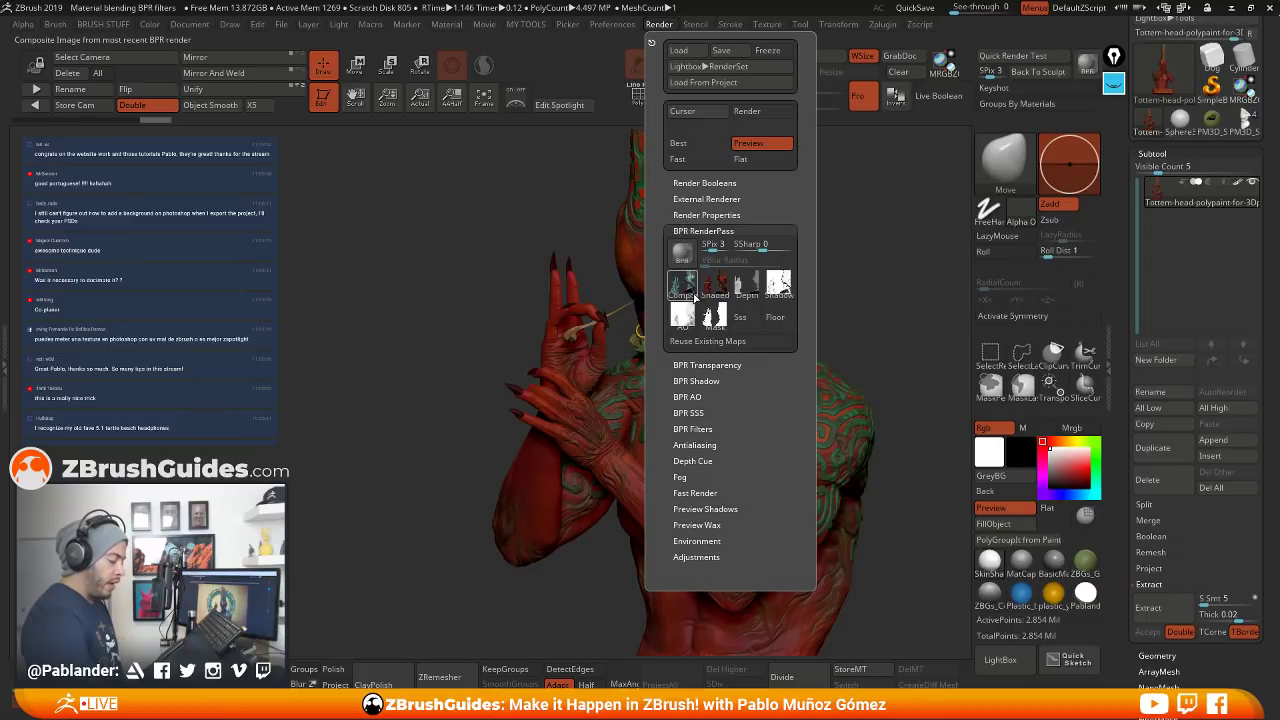
{"action": "mouse_move", "coordinate": [748, 288]}
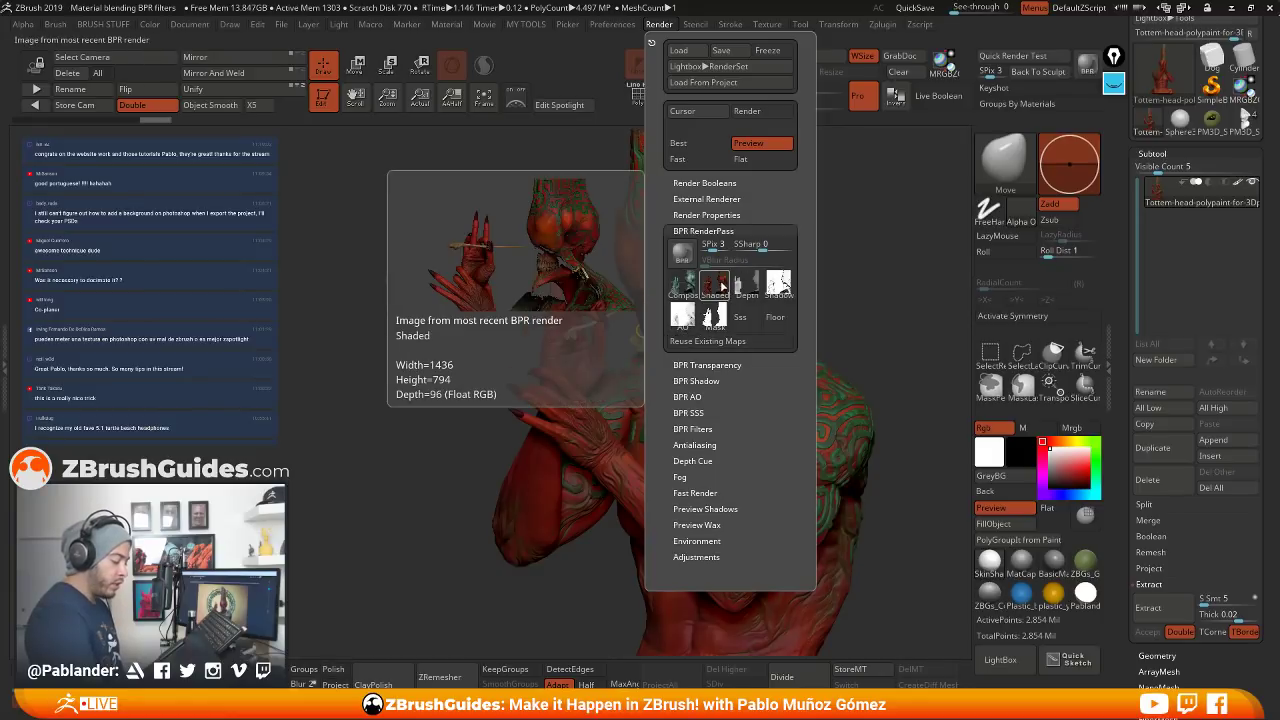
{"action": "mouse_move", "coordinate": [714, 318]}
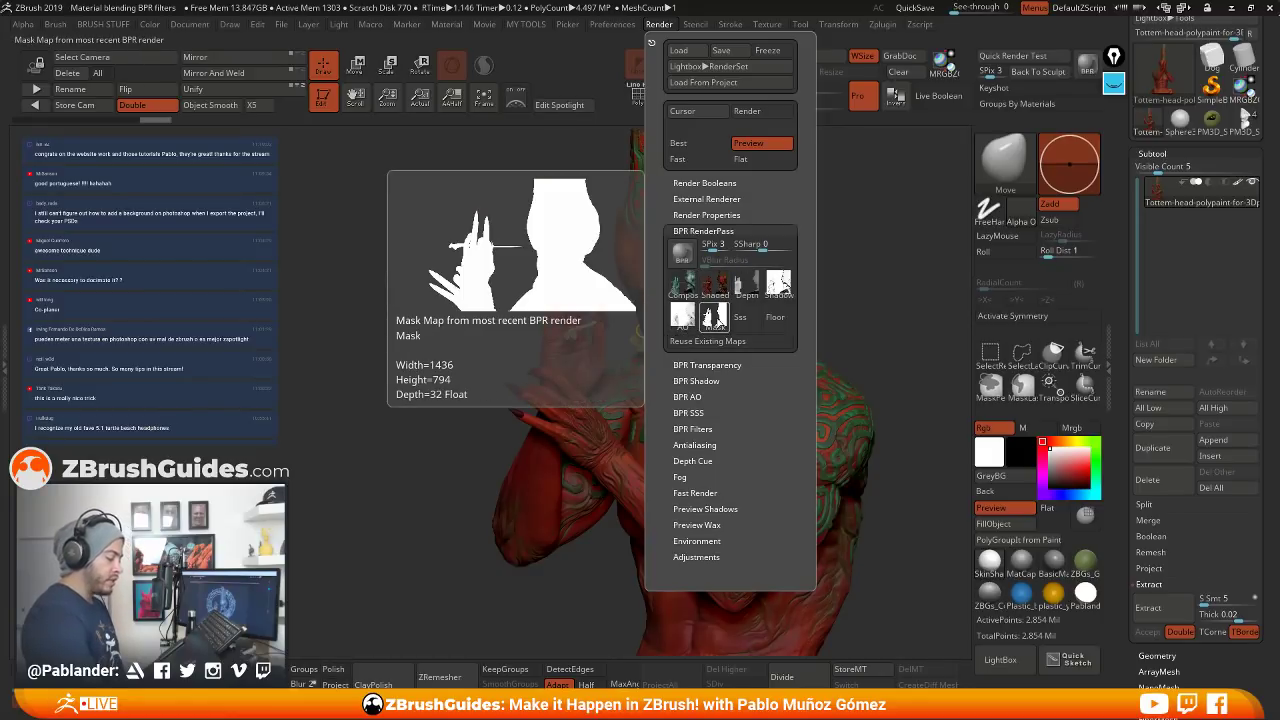